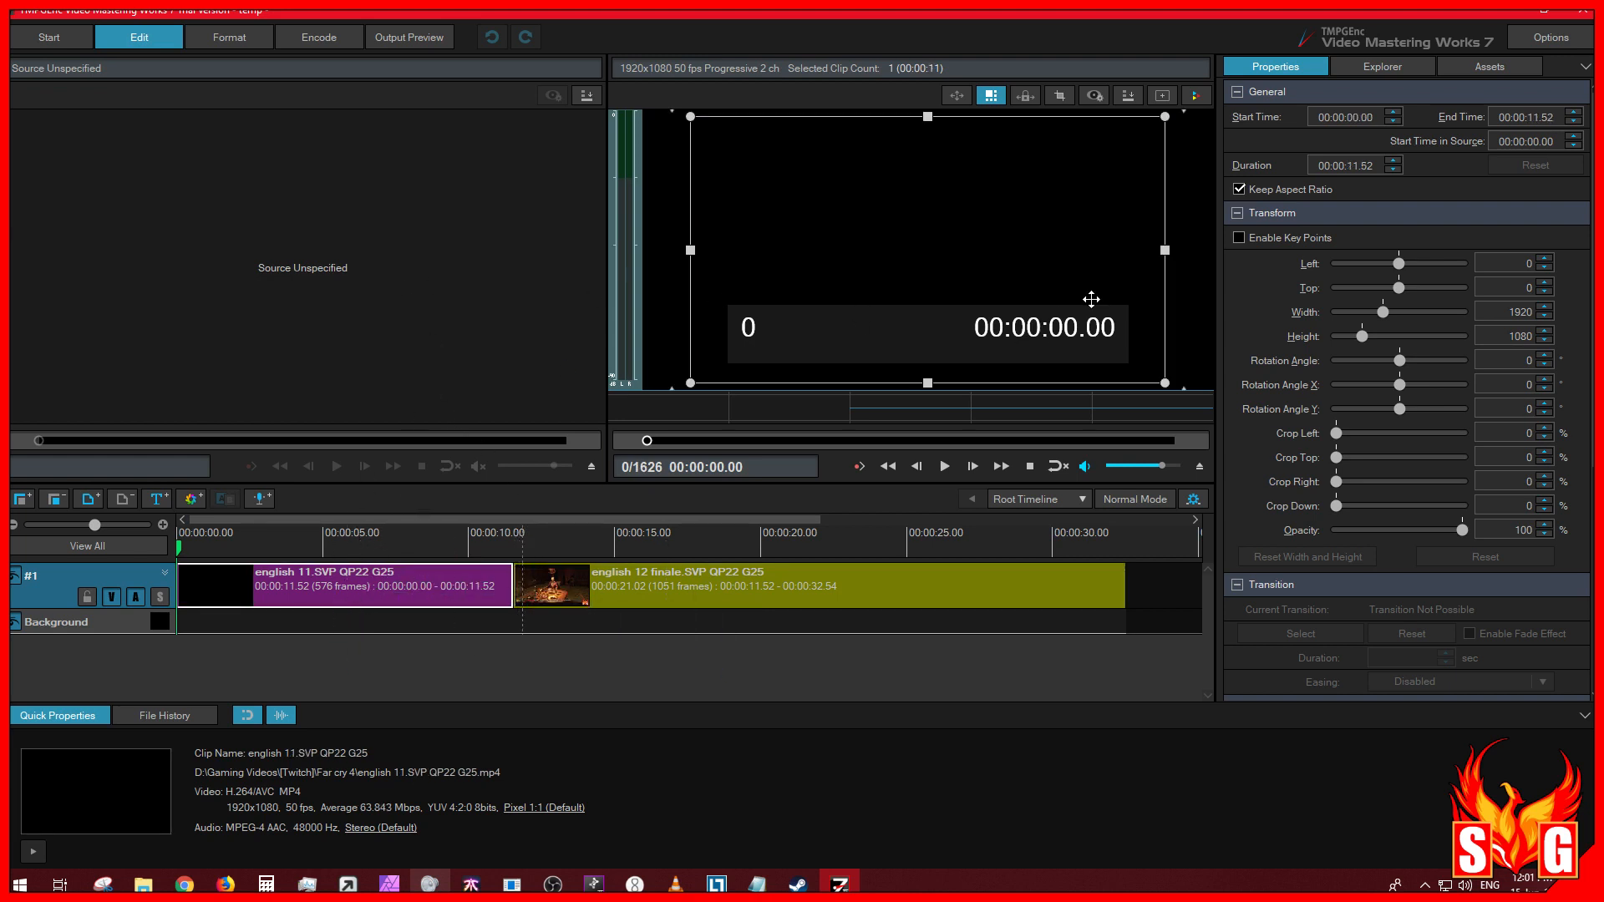
Step: Browse the file explorer to the Gaming Videos folder on drive D: and widen the folder tree
left_click(1399, 67)
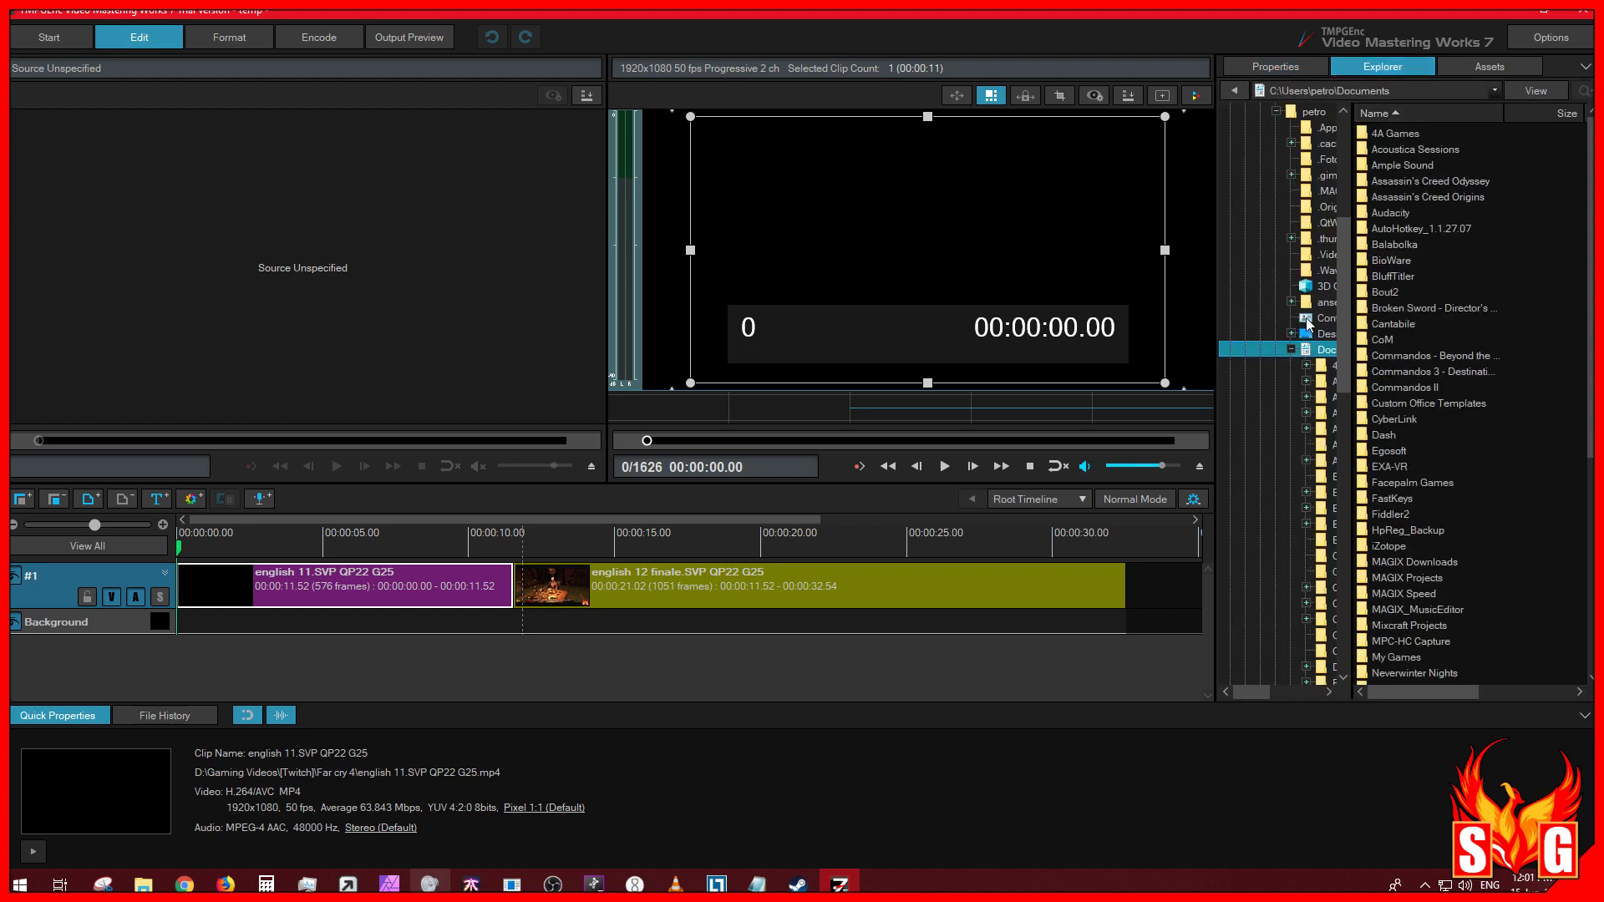
scroll(1291, 317, "up", 7)
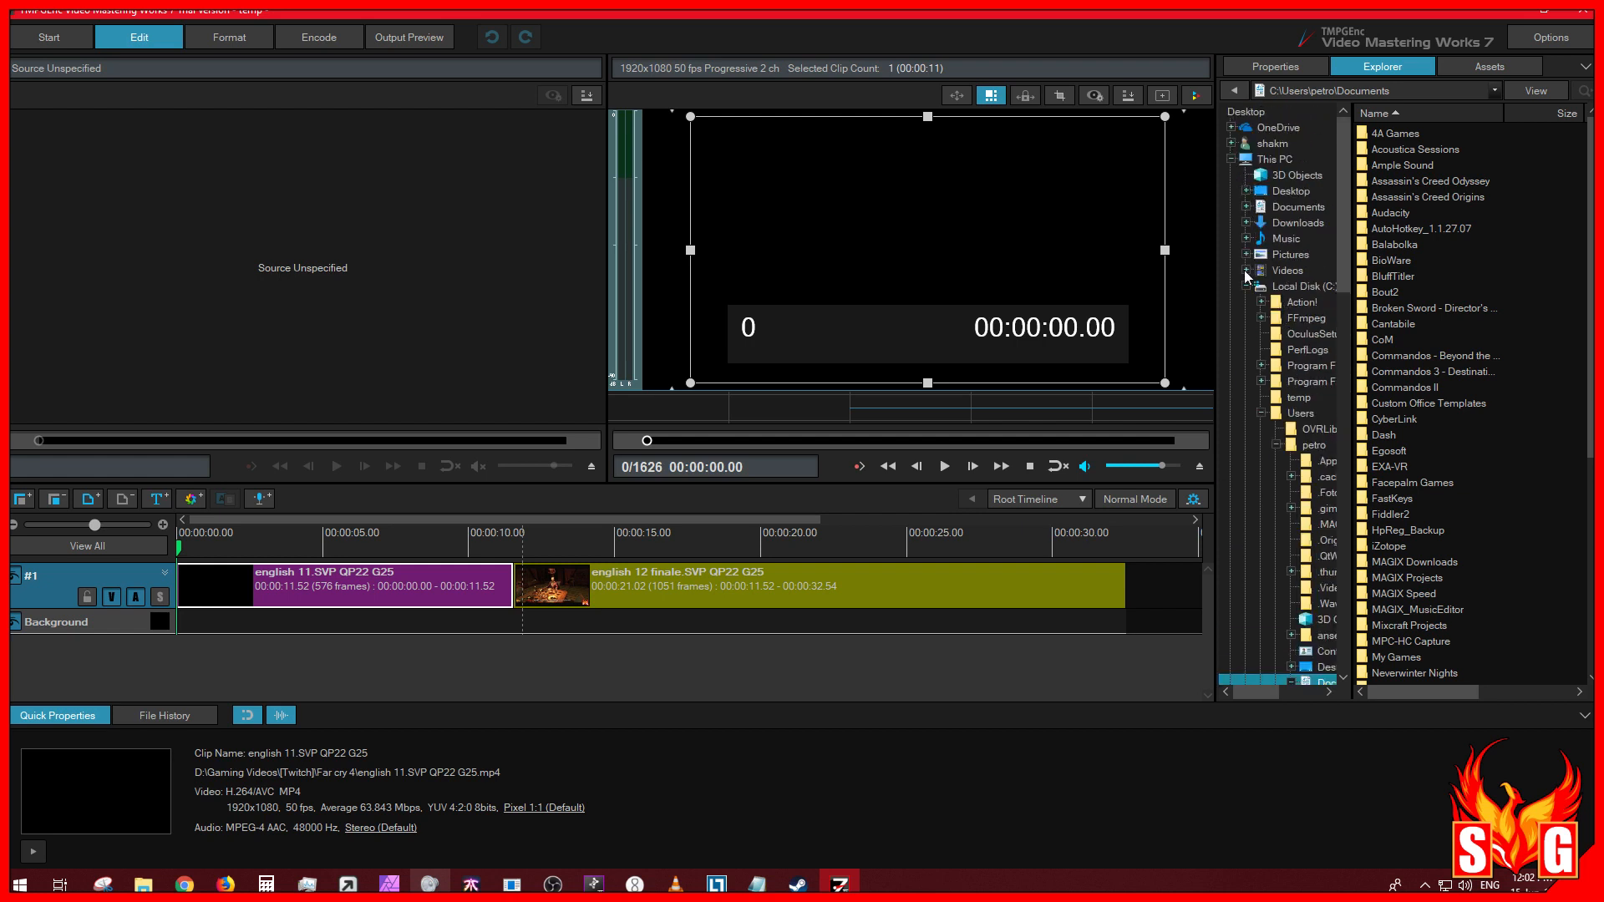
left_click(1245, 287)
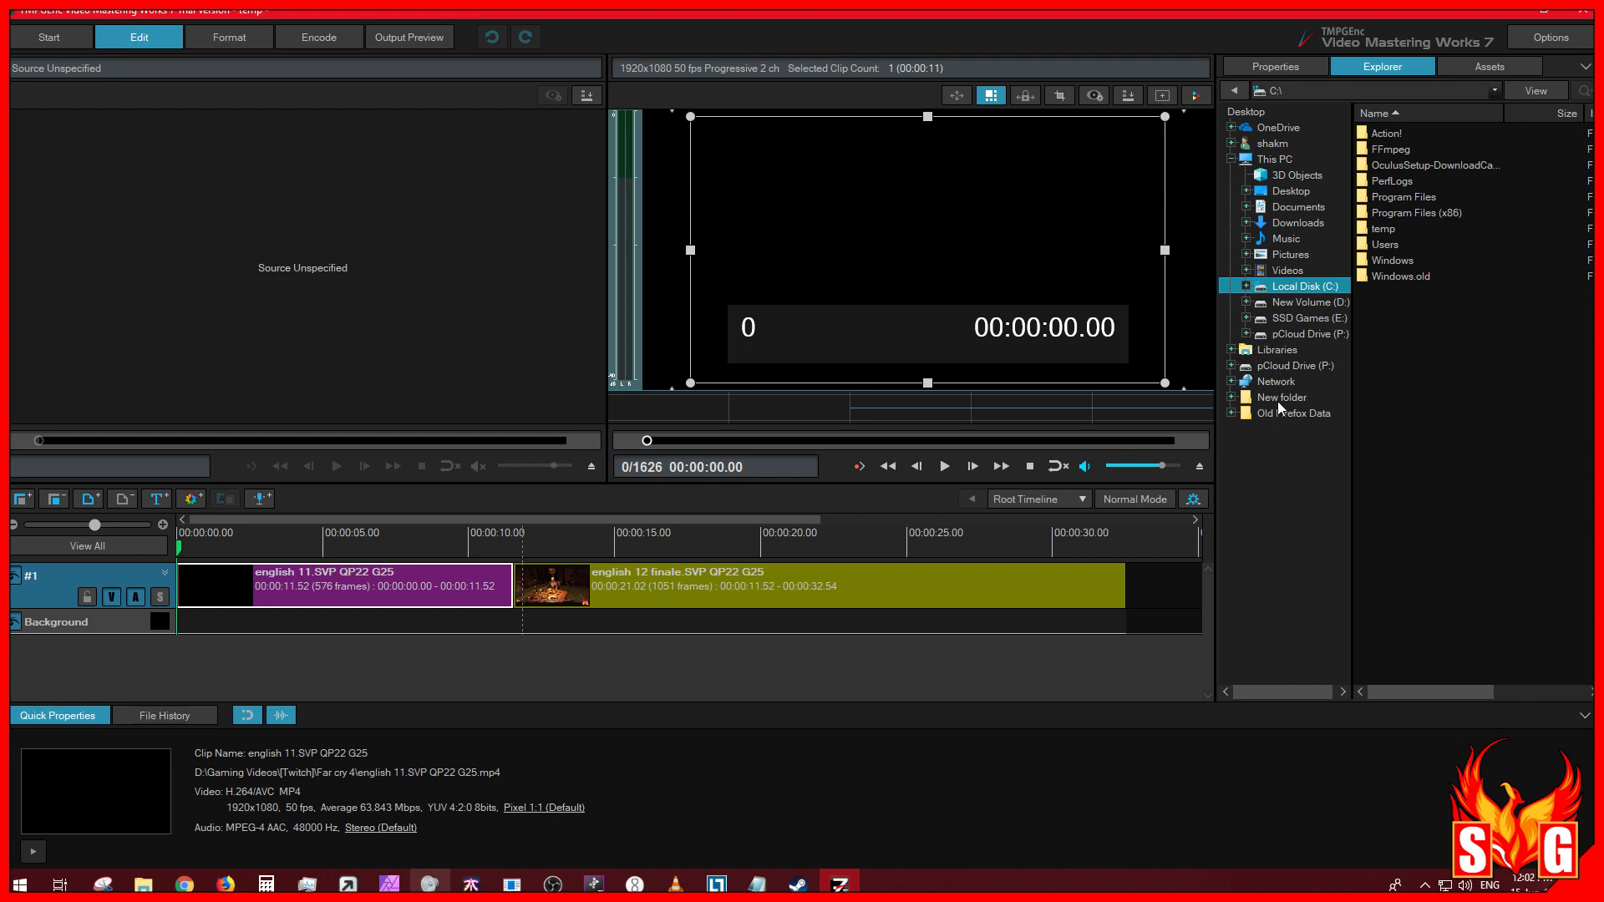
left_click(1246, 303)
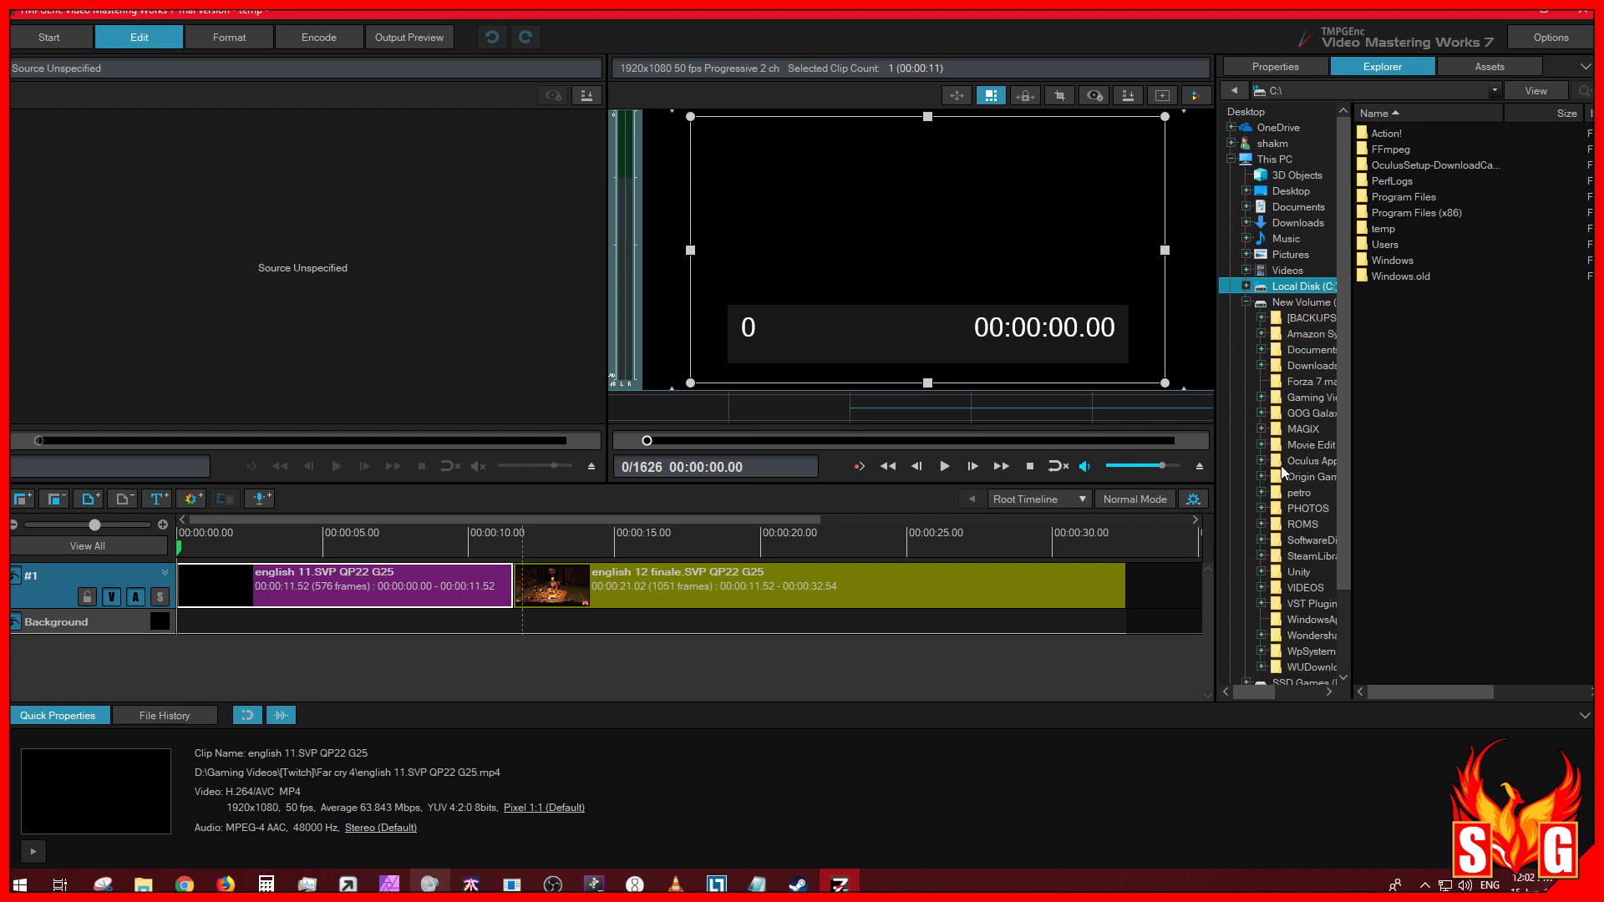
scroll(1281, 465, "down", 1)
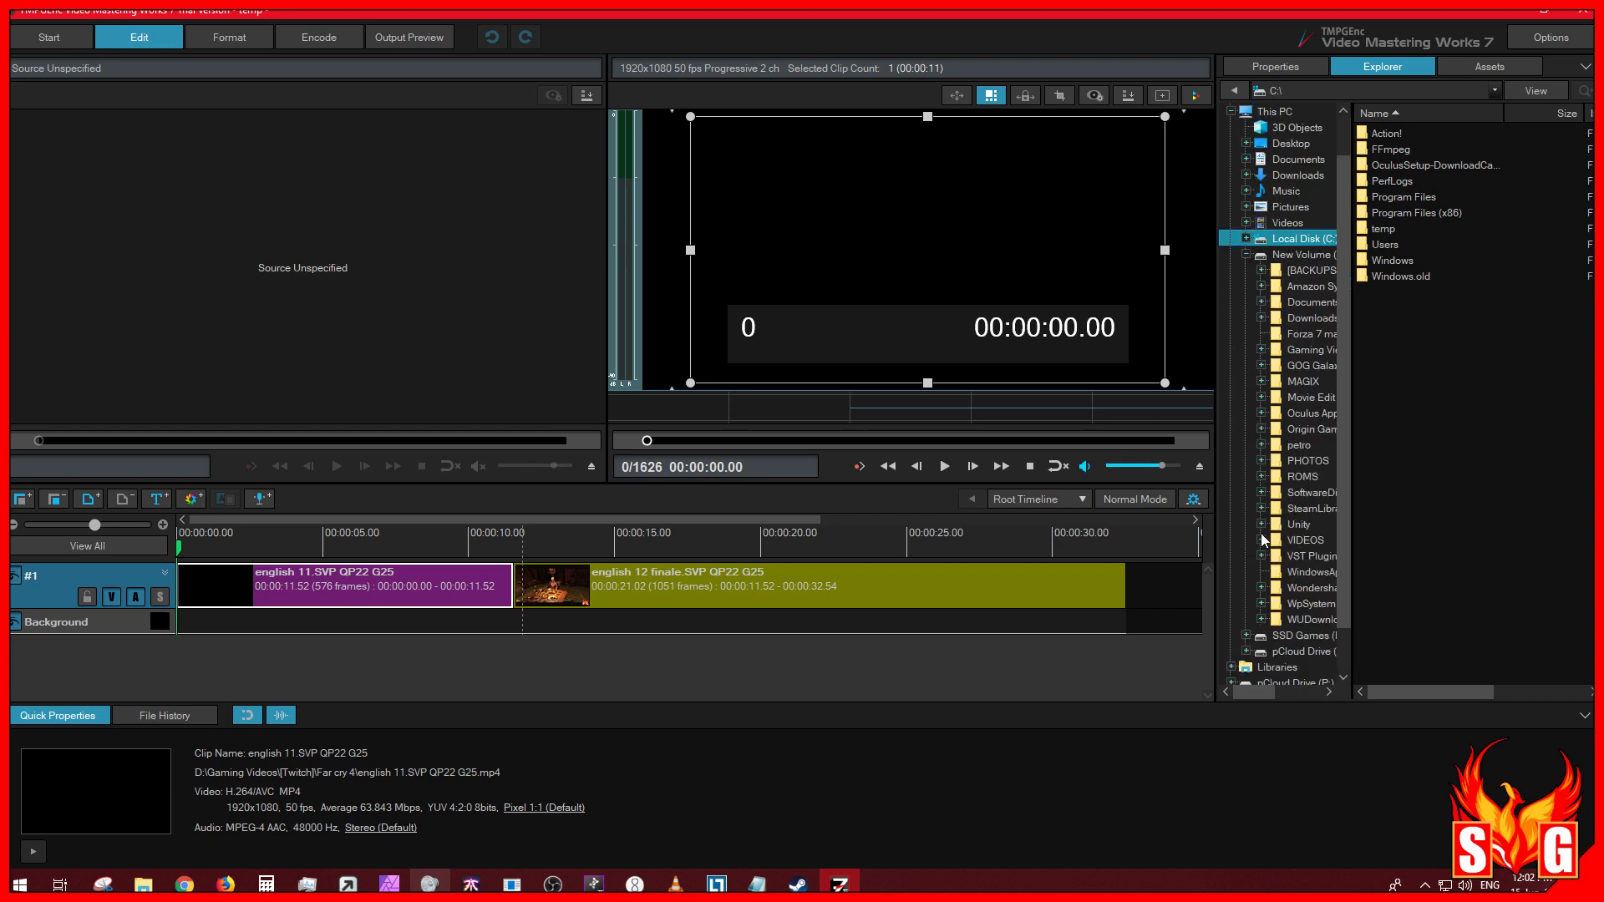
left_click(1262, 349)
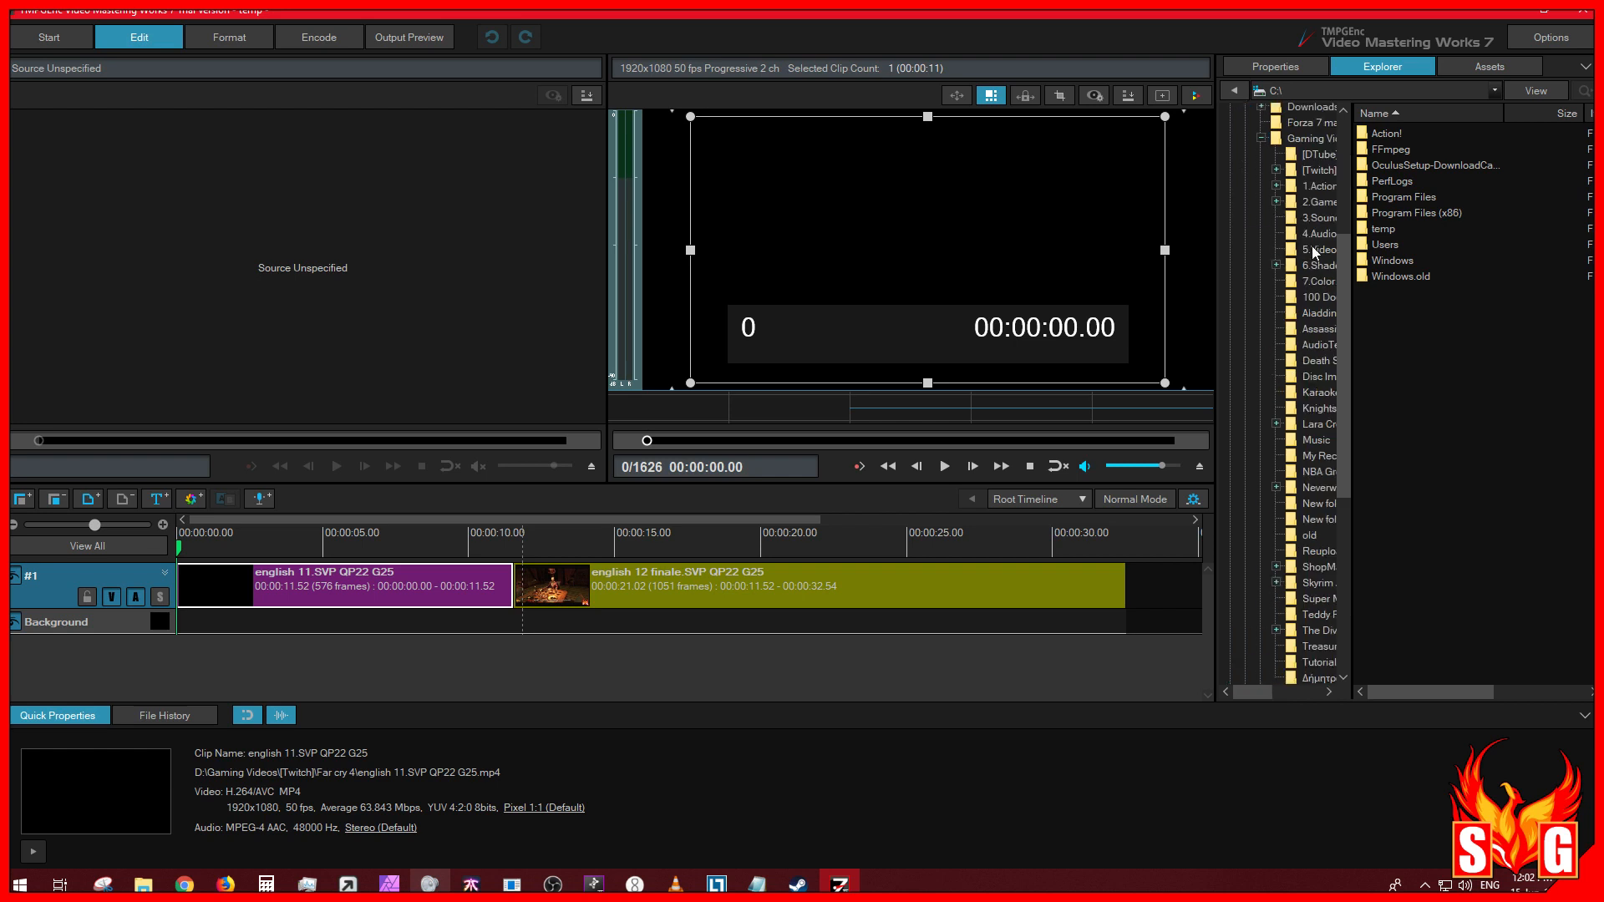
left_click_drag(1352, 278, 1417, 280)
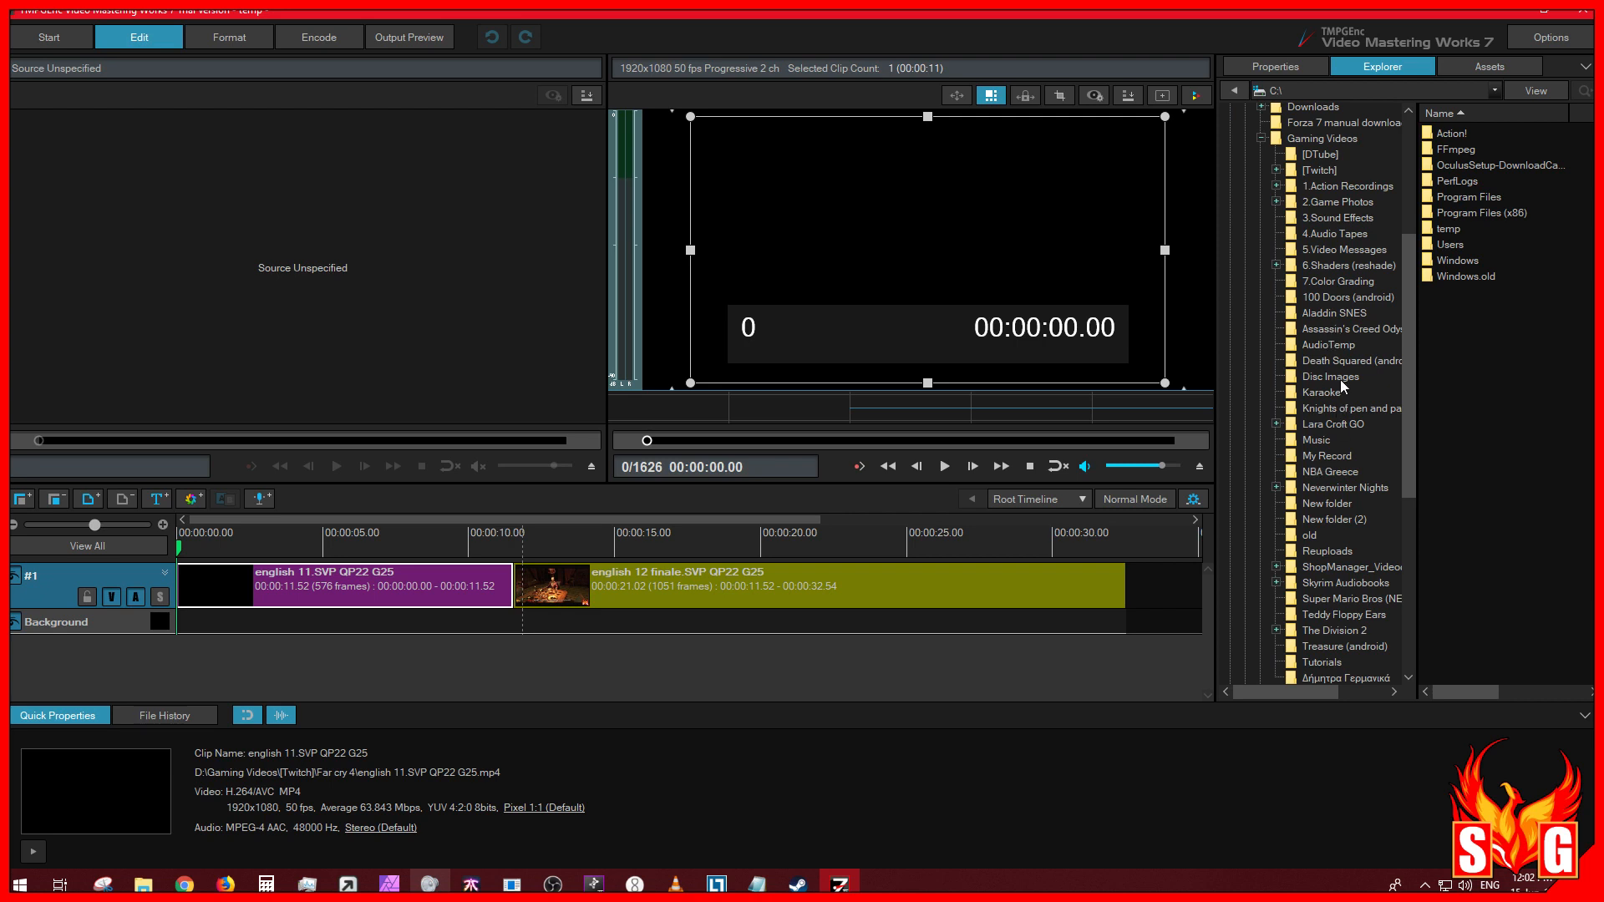
Step: Open the Far cry 4 folder inside Gaming Videos\[Twitch] to list its files
scroll(1343, 298, "down", 1)
scroll(1350, 493, "down", 1)
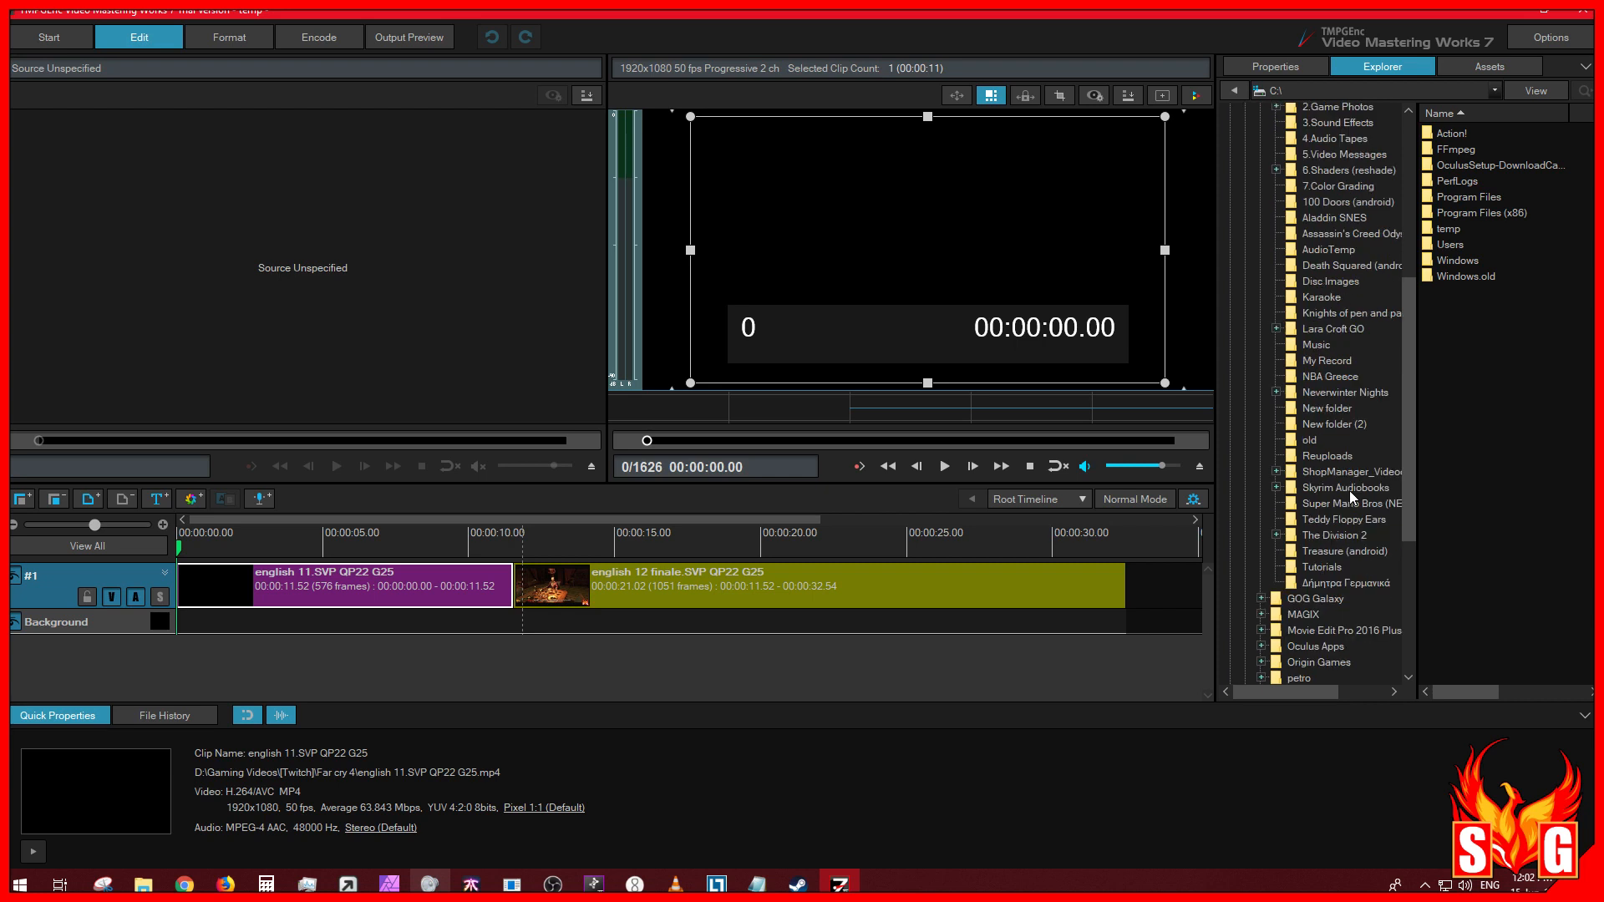
left_click_drag(1409, 527, 1409, 560)
scroll(1335, 404, "up", 3)
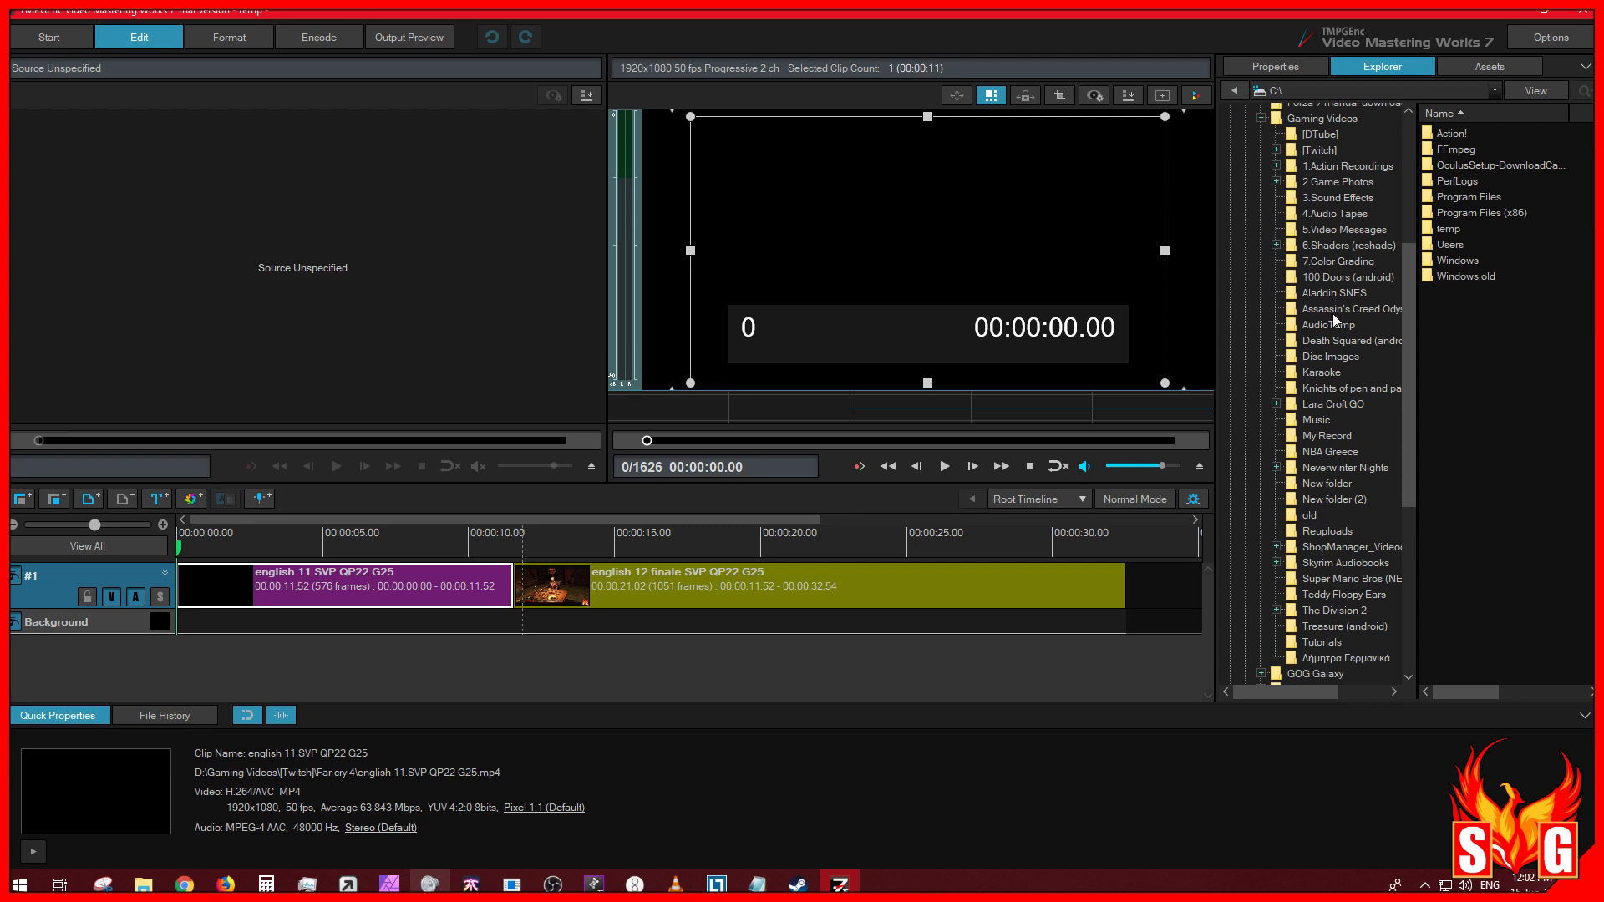
left_click(1331, 340)
key("f")
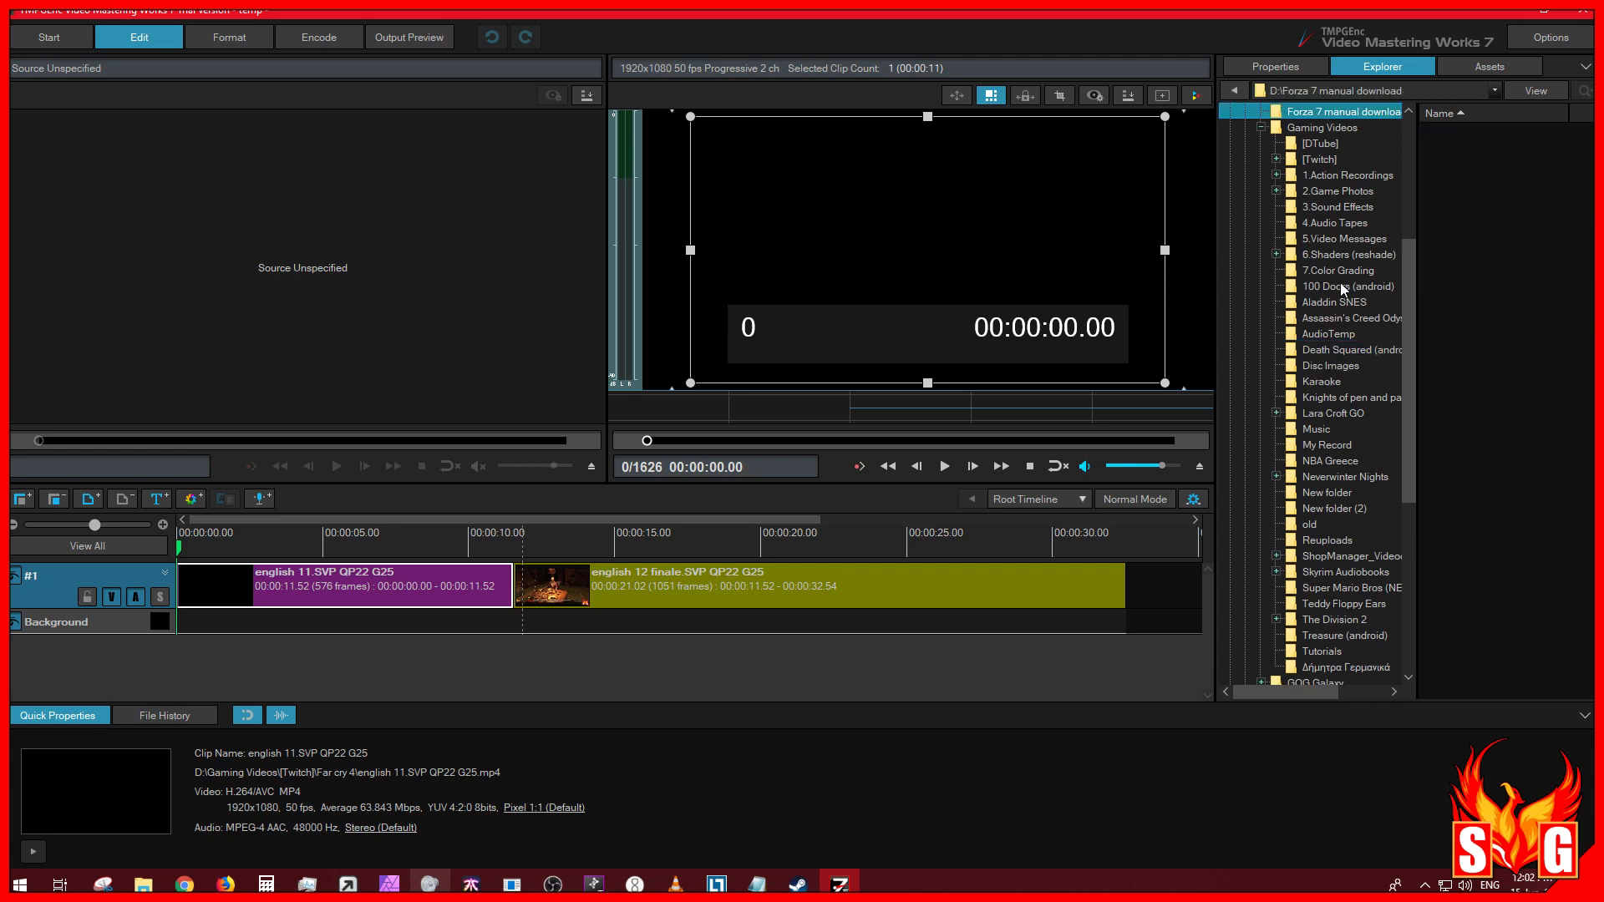
left_click_drag(1407, 327, 1412, 287)
left_click(1319, 245)
left_click(1276, 244)
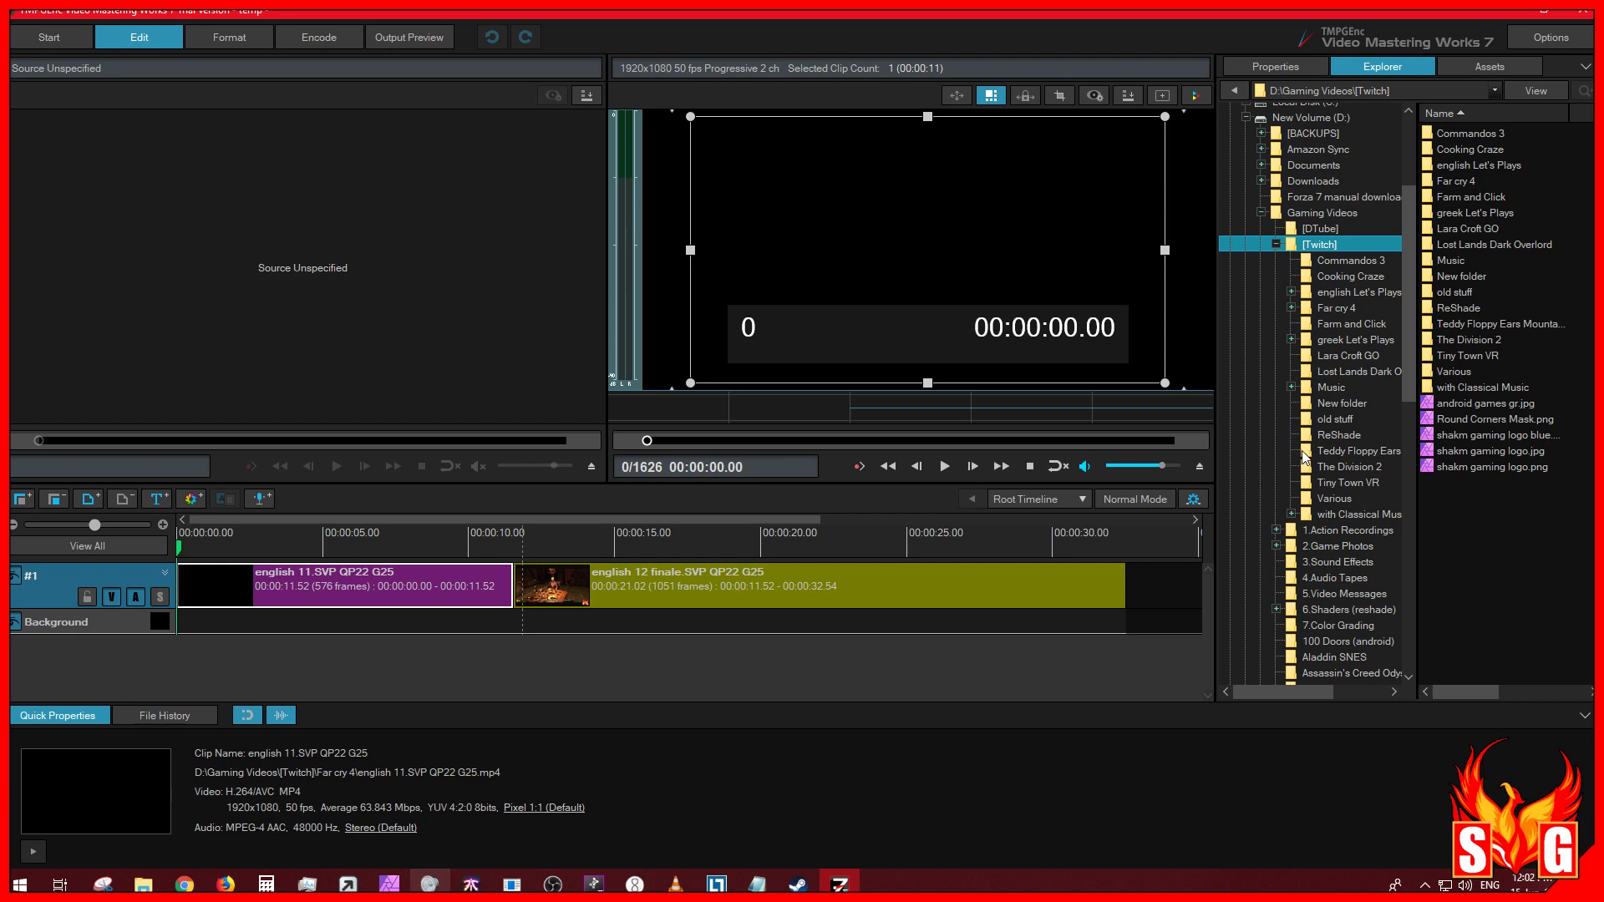
left_click(1335, 306)
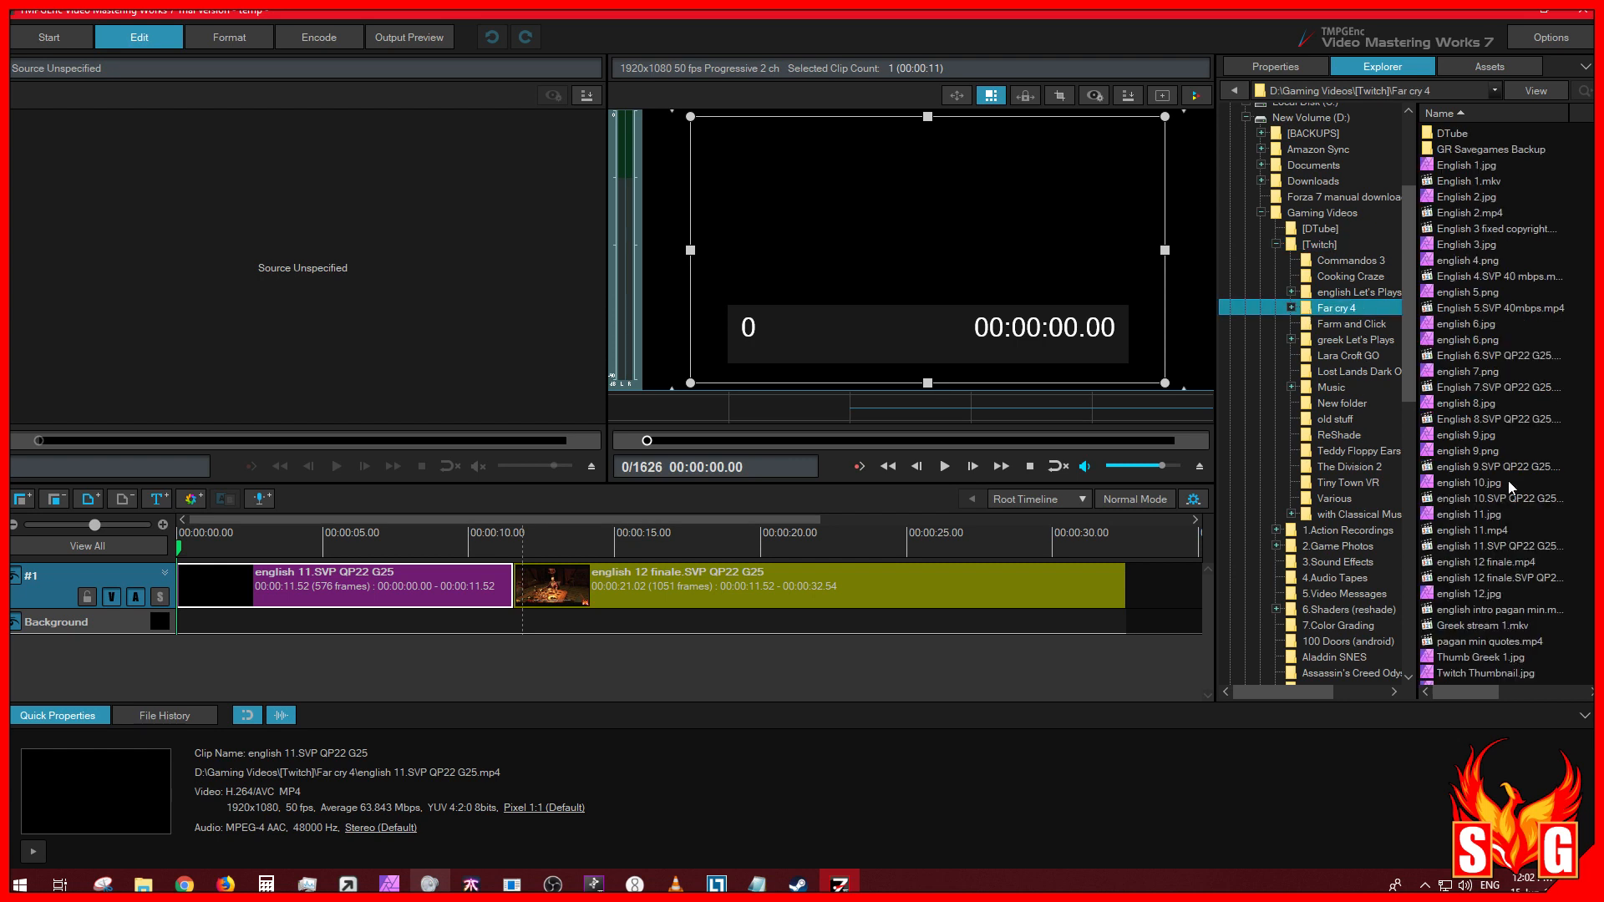
Step: Load English 2.mp4 into the source preview and play about the first second of it
left_click(1463, 210)
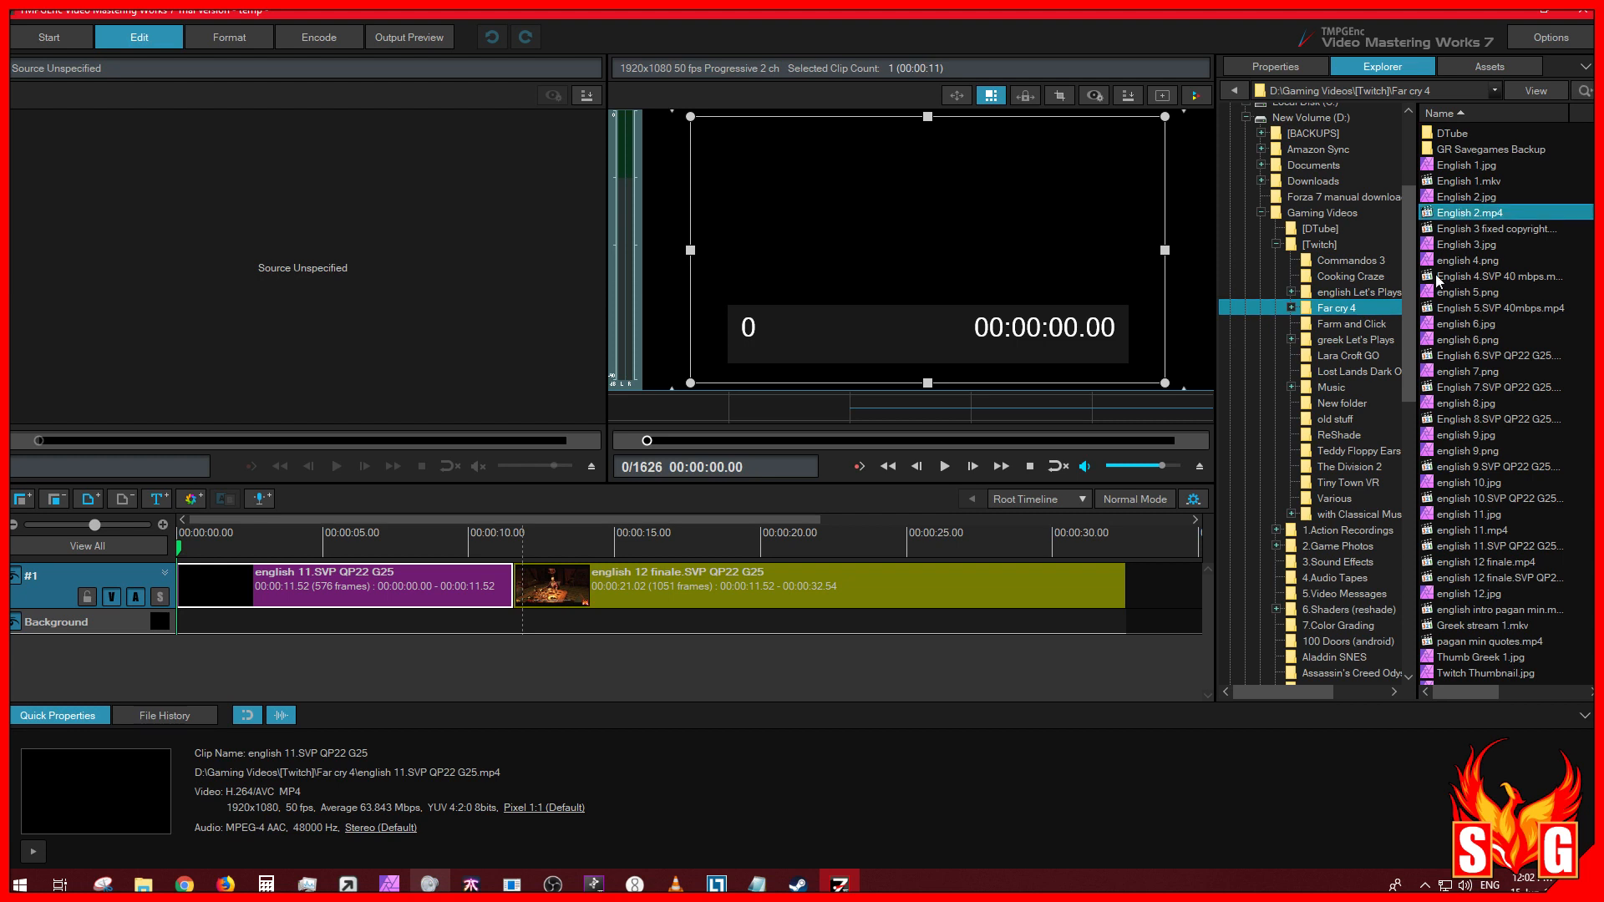
double_click(1448, 214)
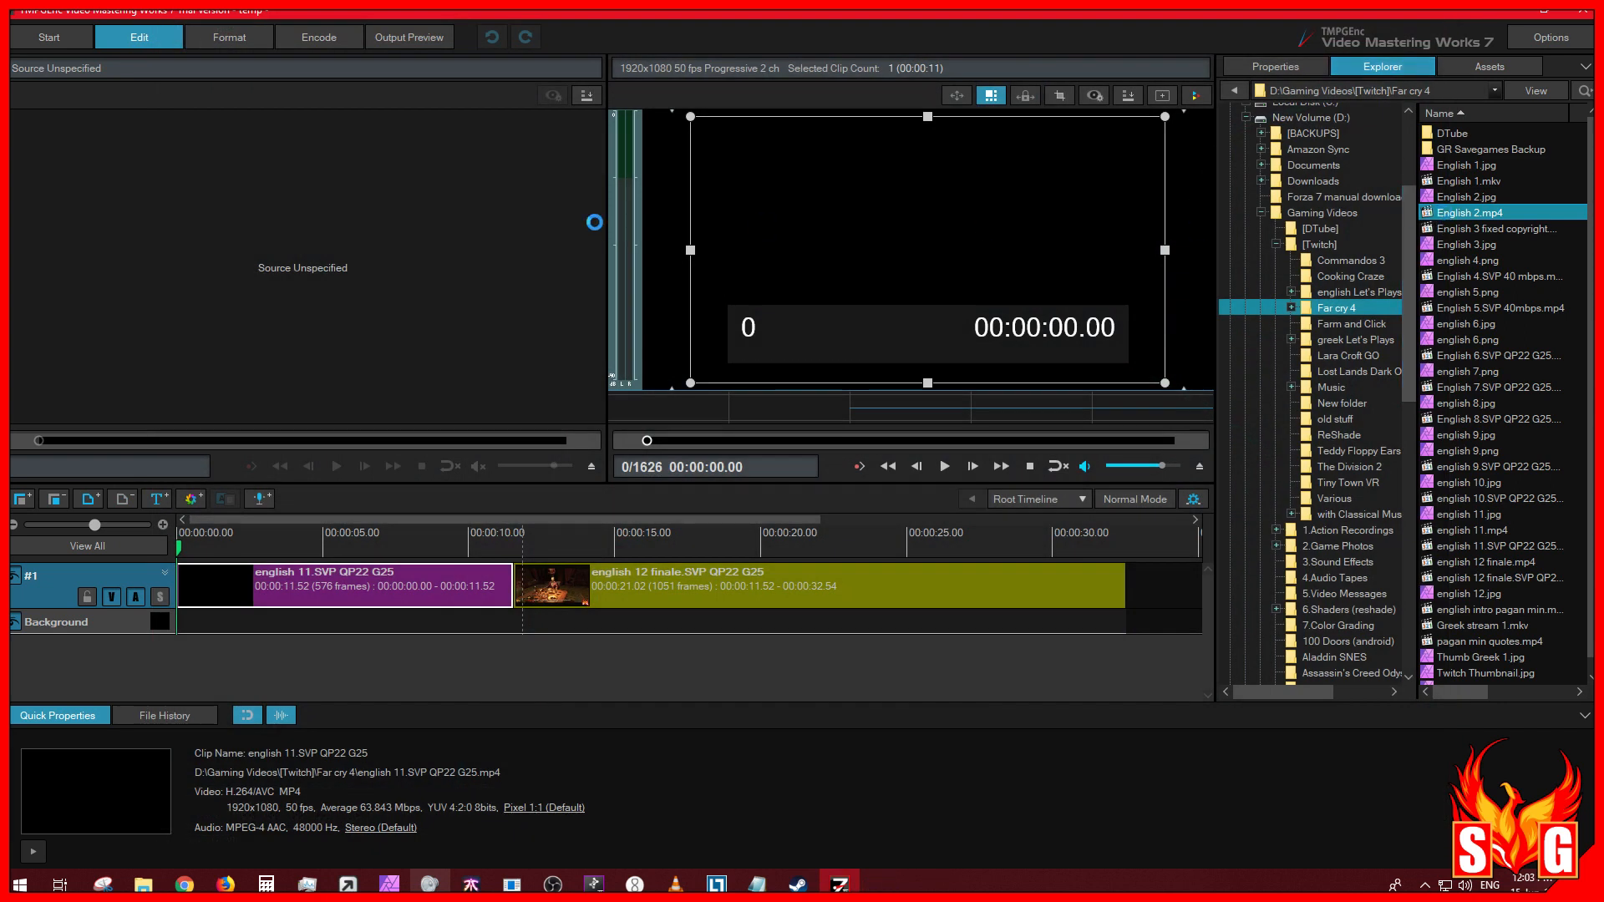
right_click(1439, 213)
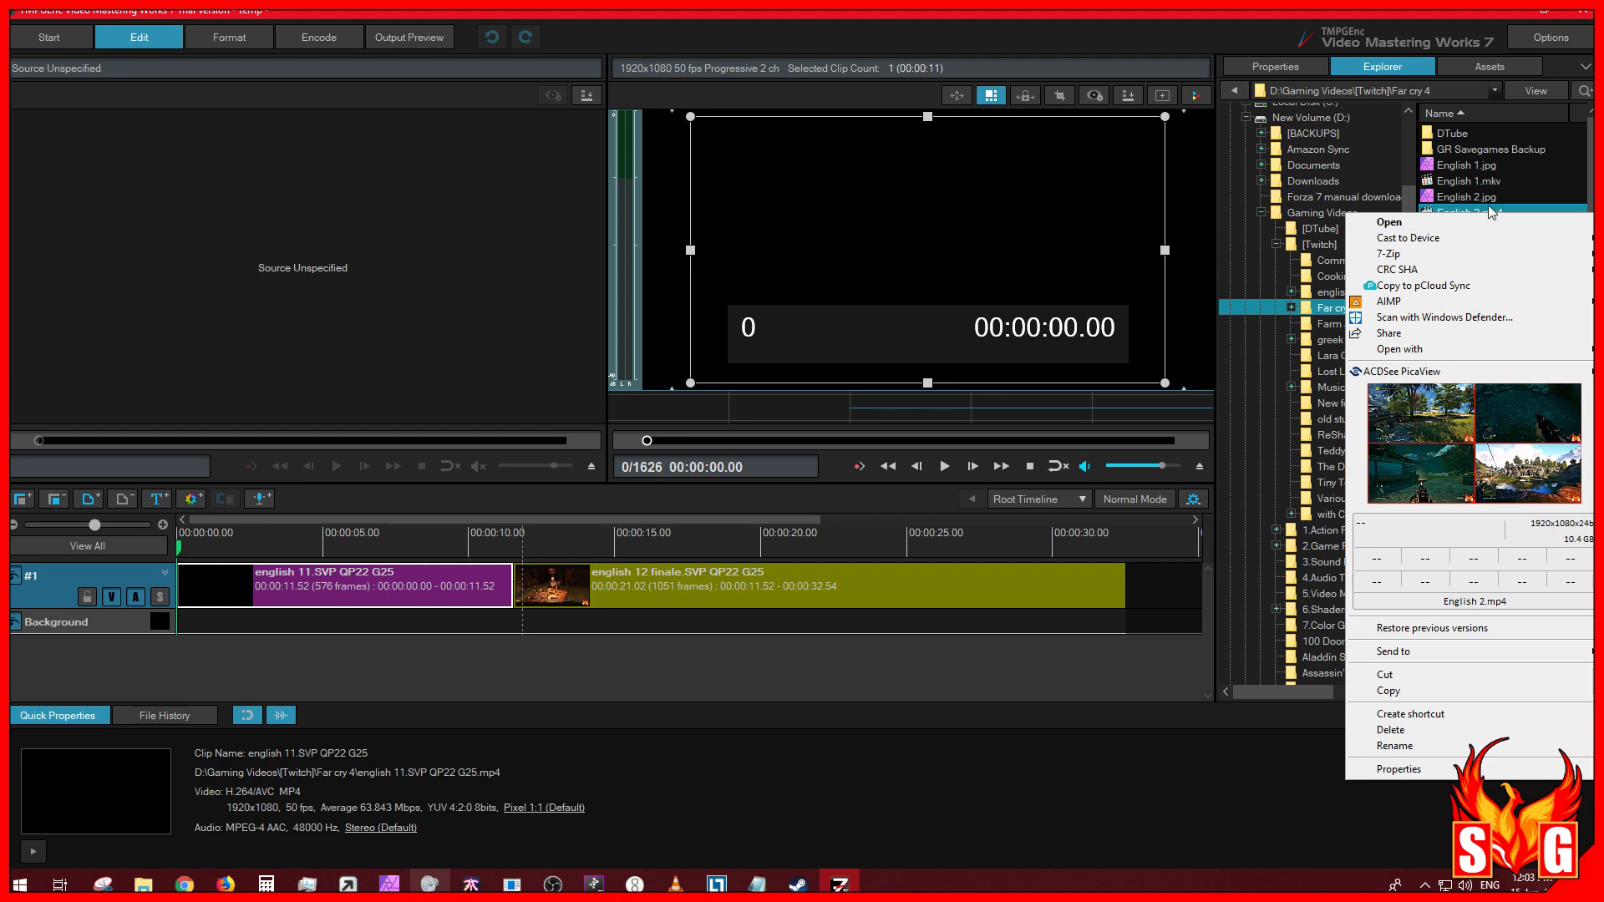
left_click(1450, 203)
left_click_drag(1447, 213, 434, 244)
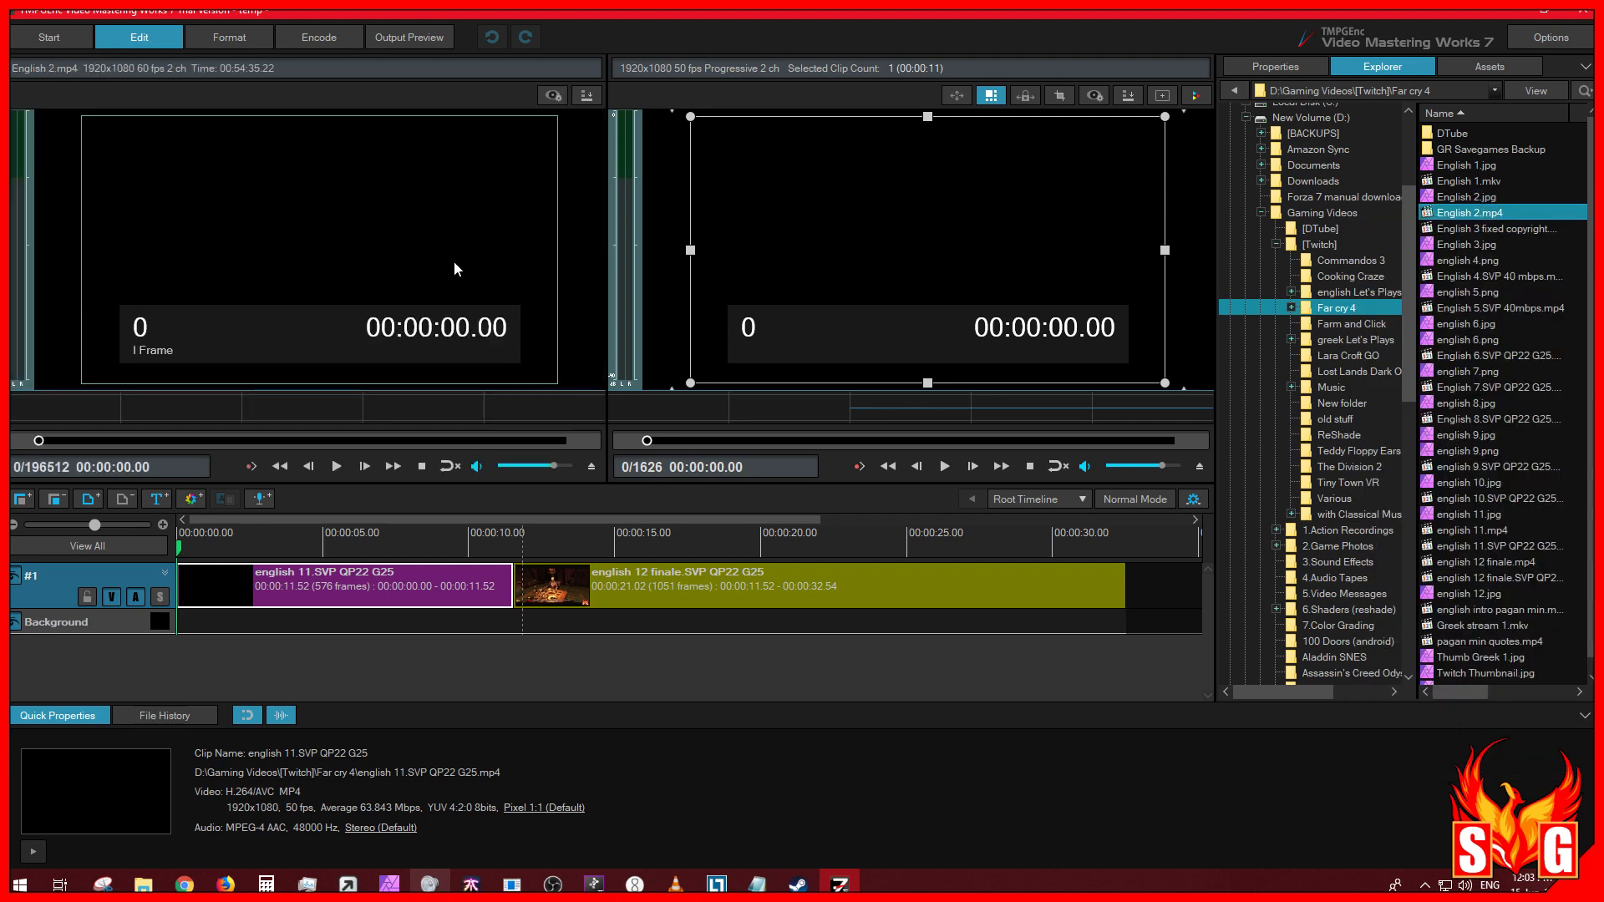
left_click(341, 469)
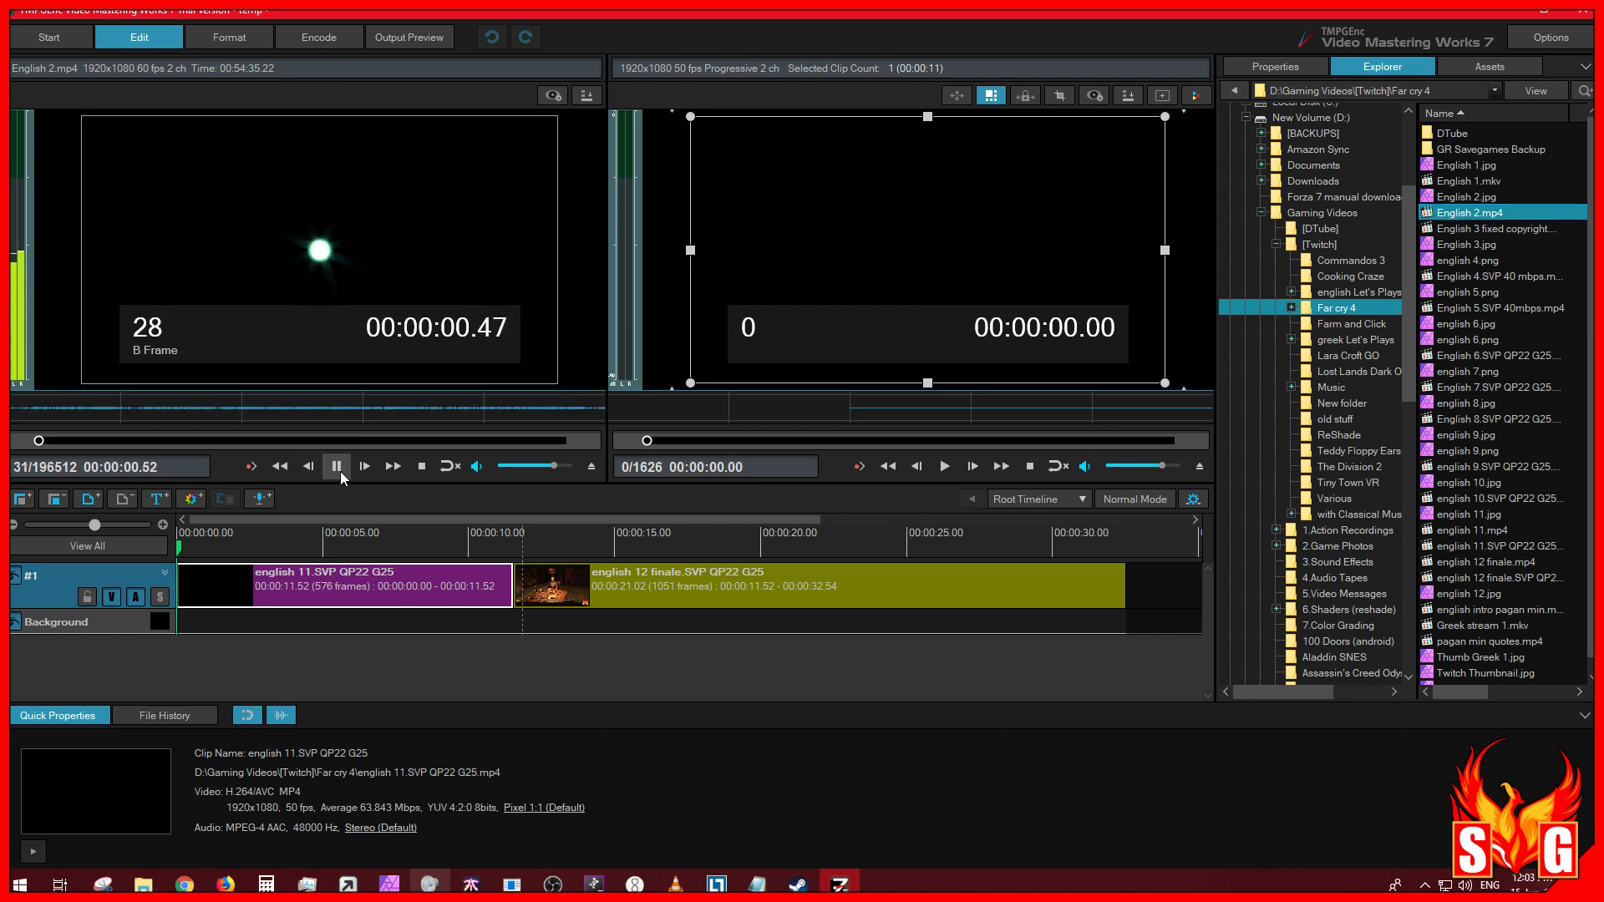
left_click(339, 471)
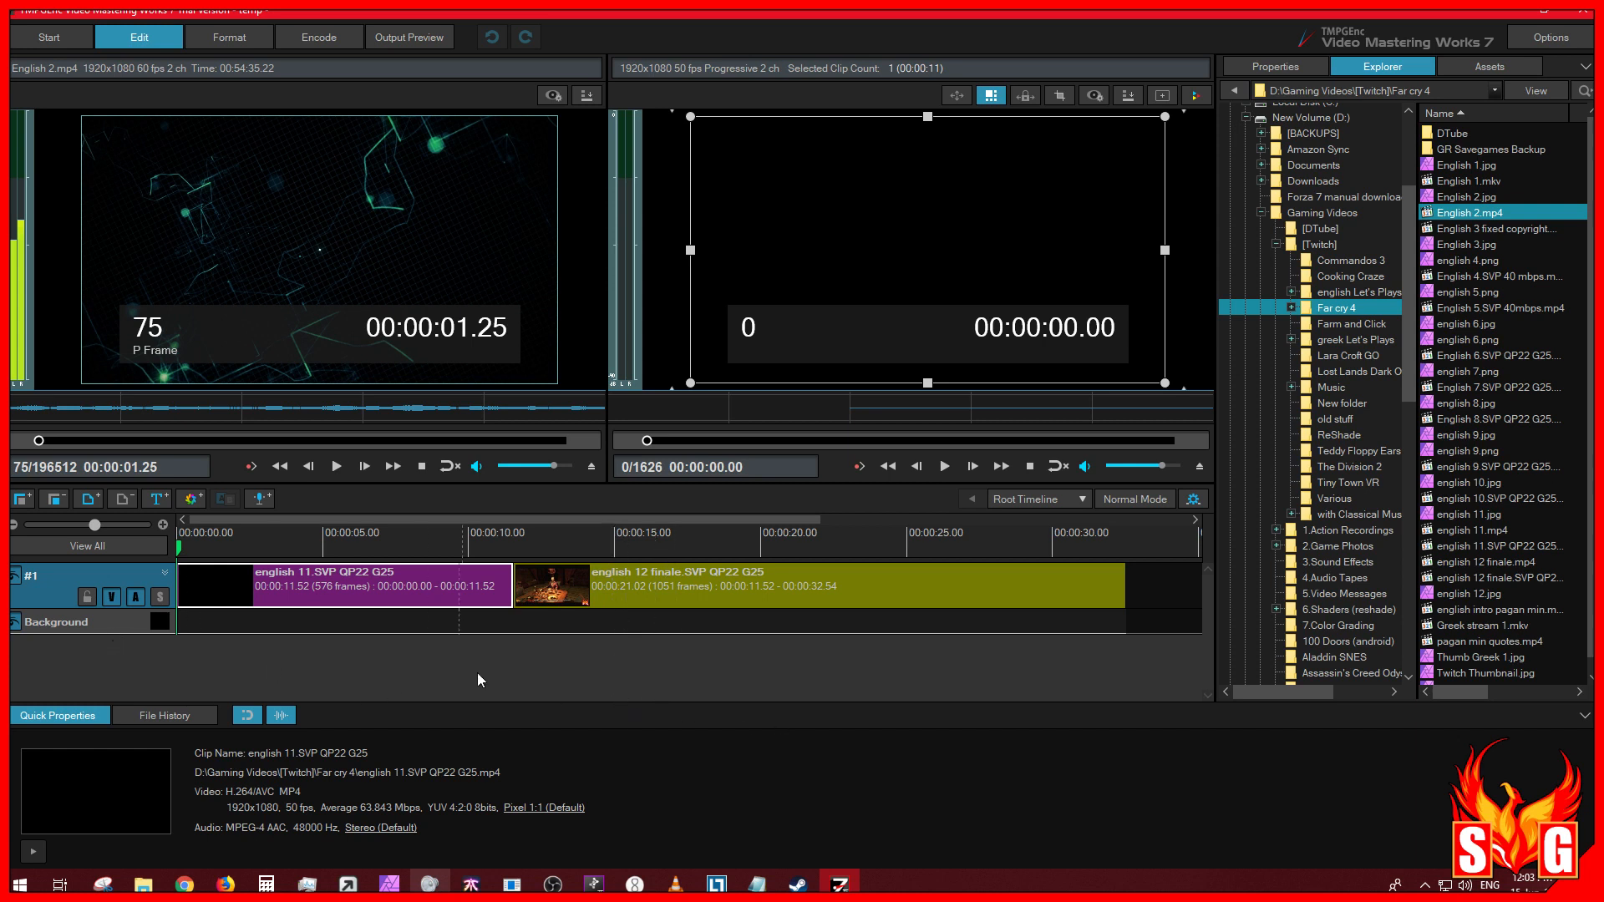
Step: Select the english 11 clip on layer #1 and move the timeline playhead to 00:00:08.20
left_click(1462, 309)
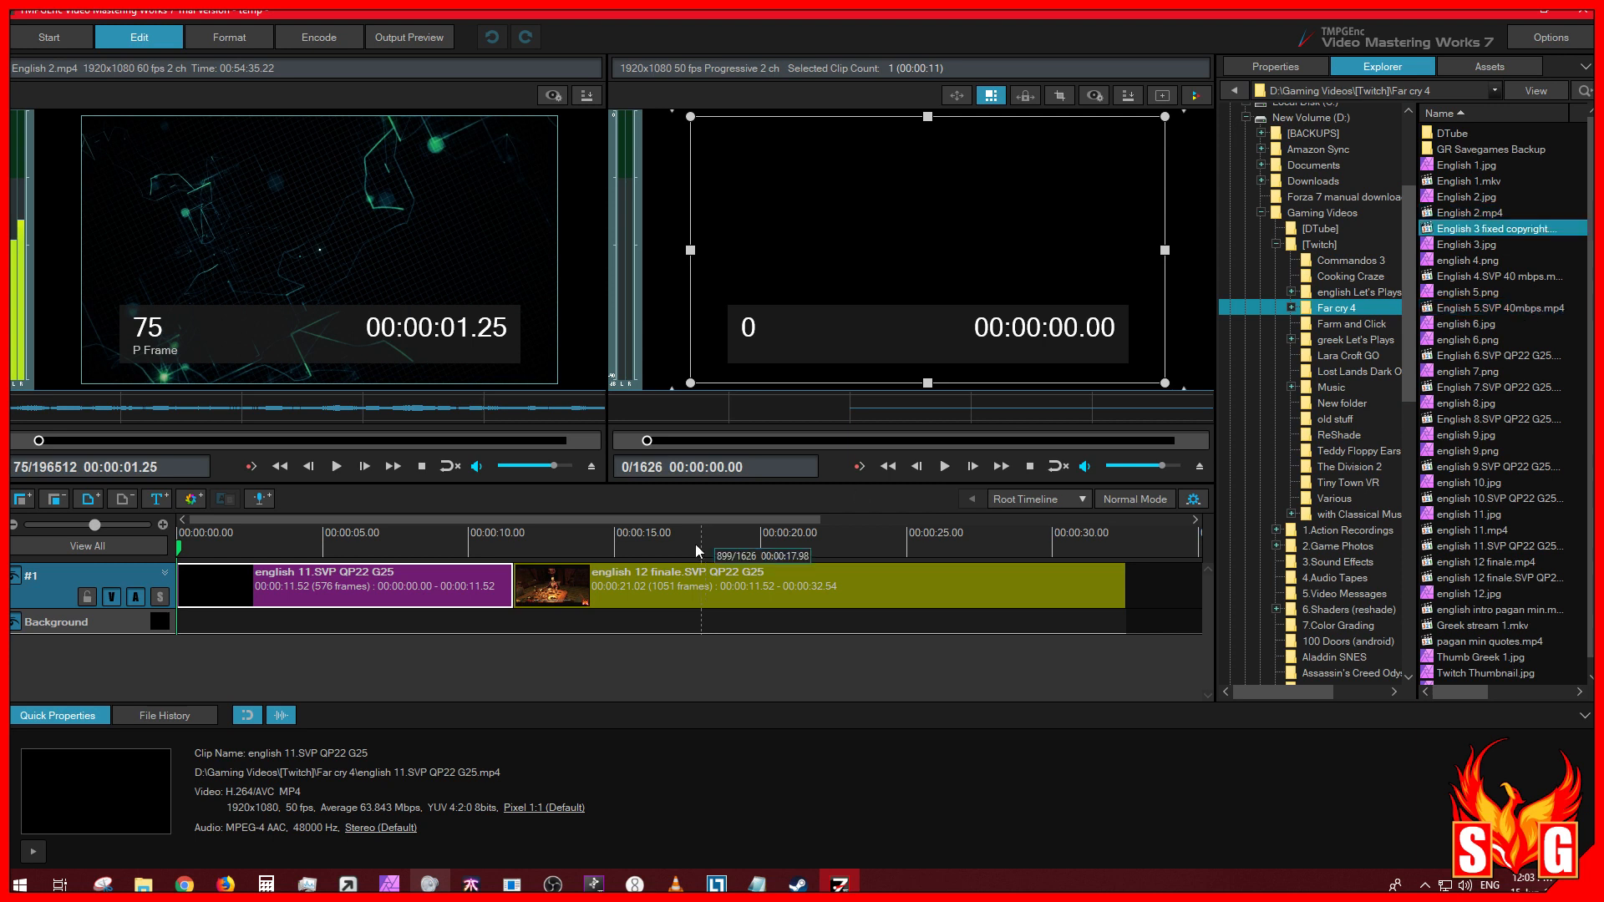
left_click(488, 589)
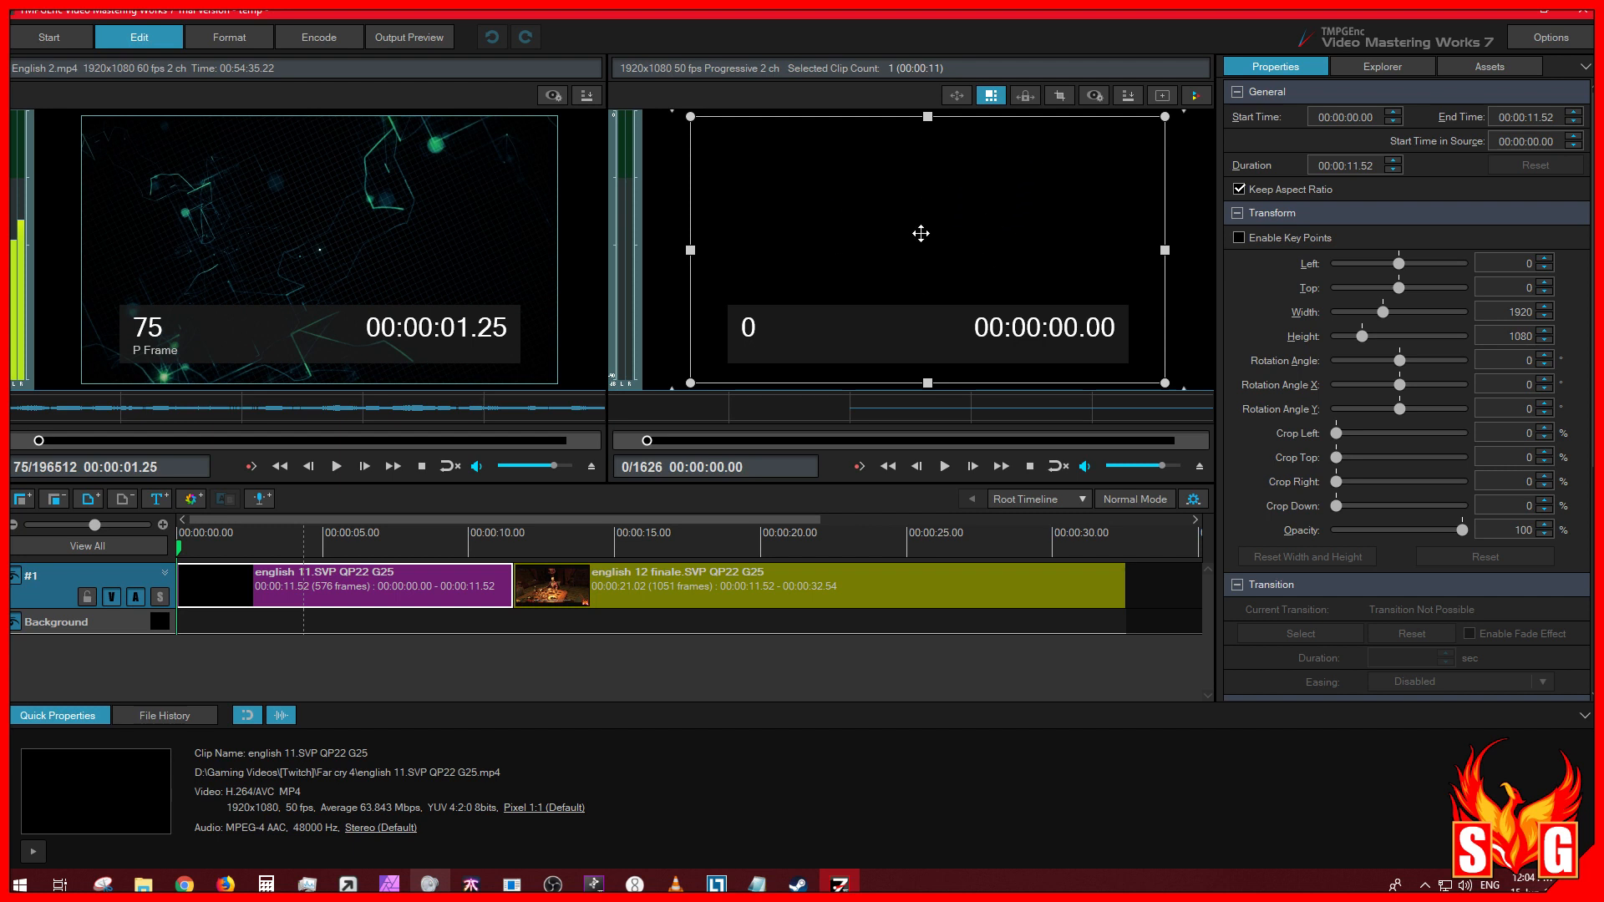
left_click(435, 552)
mouse_move(435, 551)
left_mouse_down()
mouse_move(491, 558)
mouse_move(416, 553)
left_mouse_up()
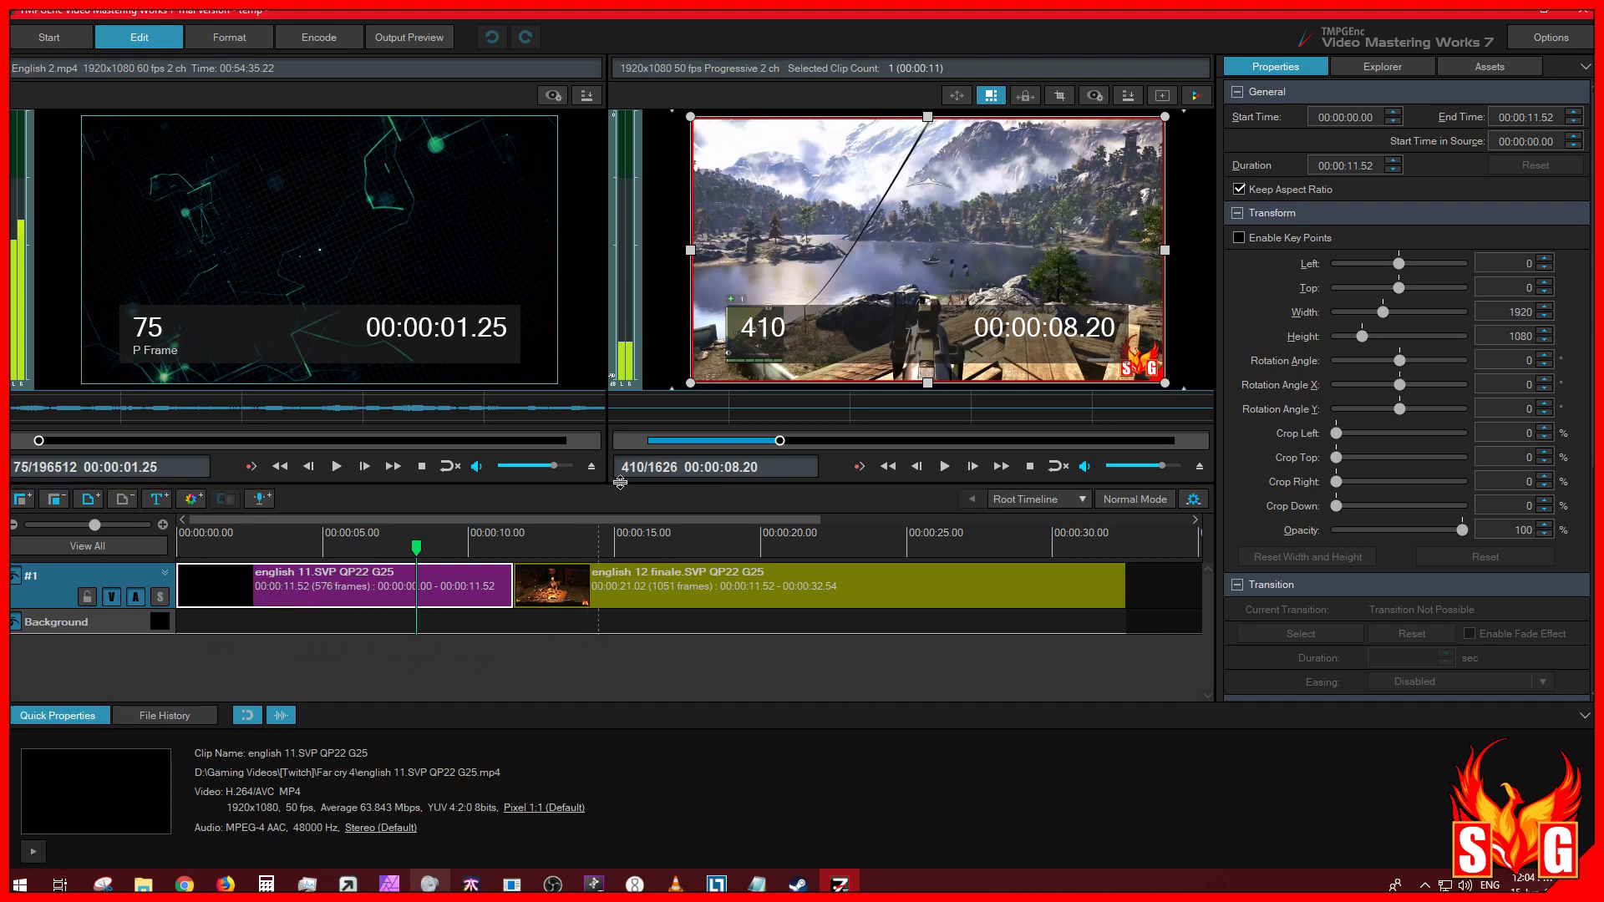
Step: Enlarge the timeline area slightly and add a new layer above layer #1
mouse_move(621, 483)
left_mouse_down()
mouse_move(626, 423)
mouse_move(620, 477)
left_mouse_up()
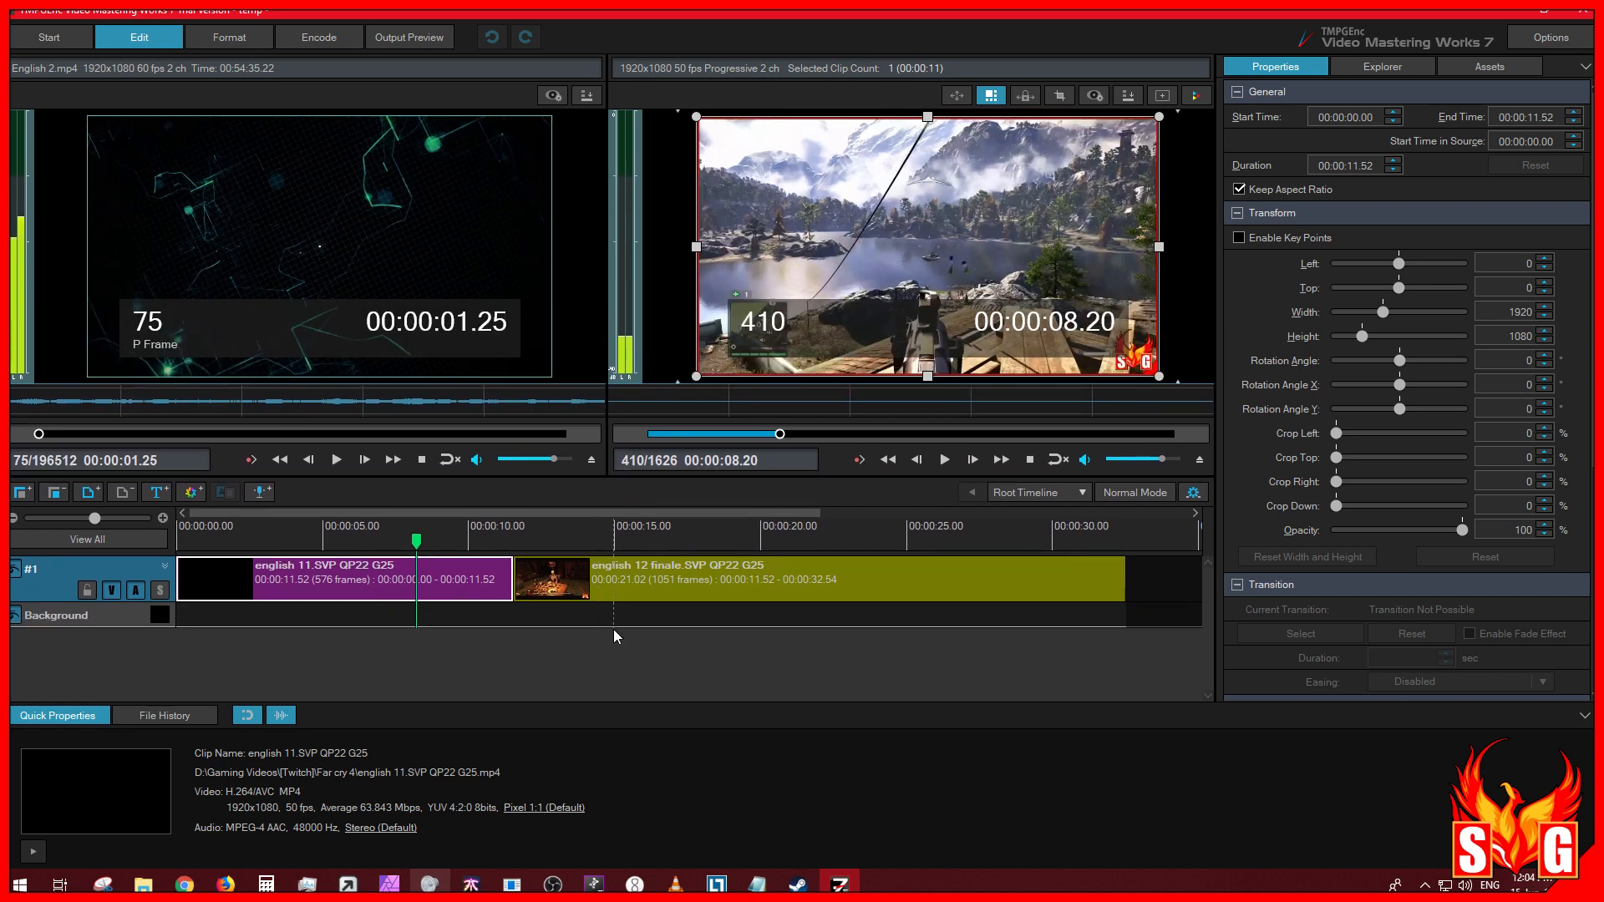
left_click(230, 623)
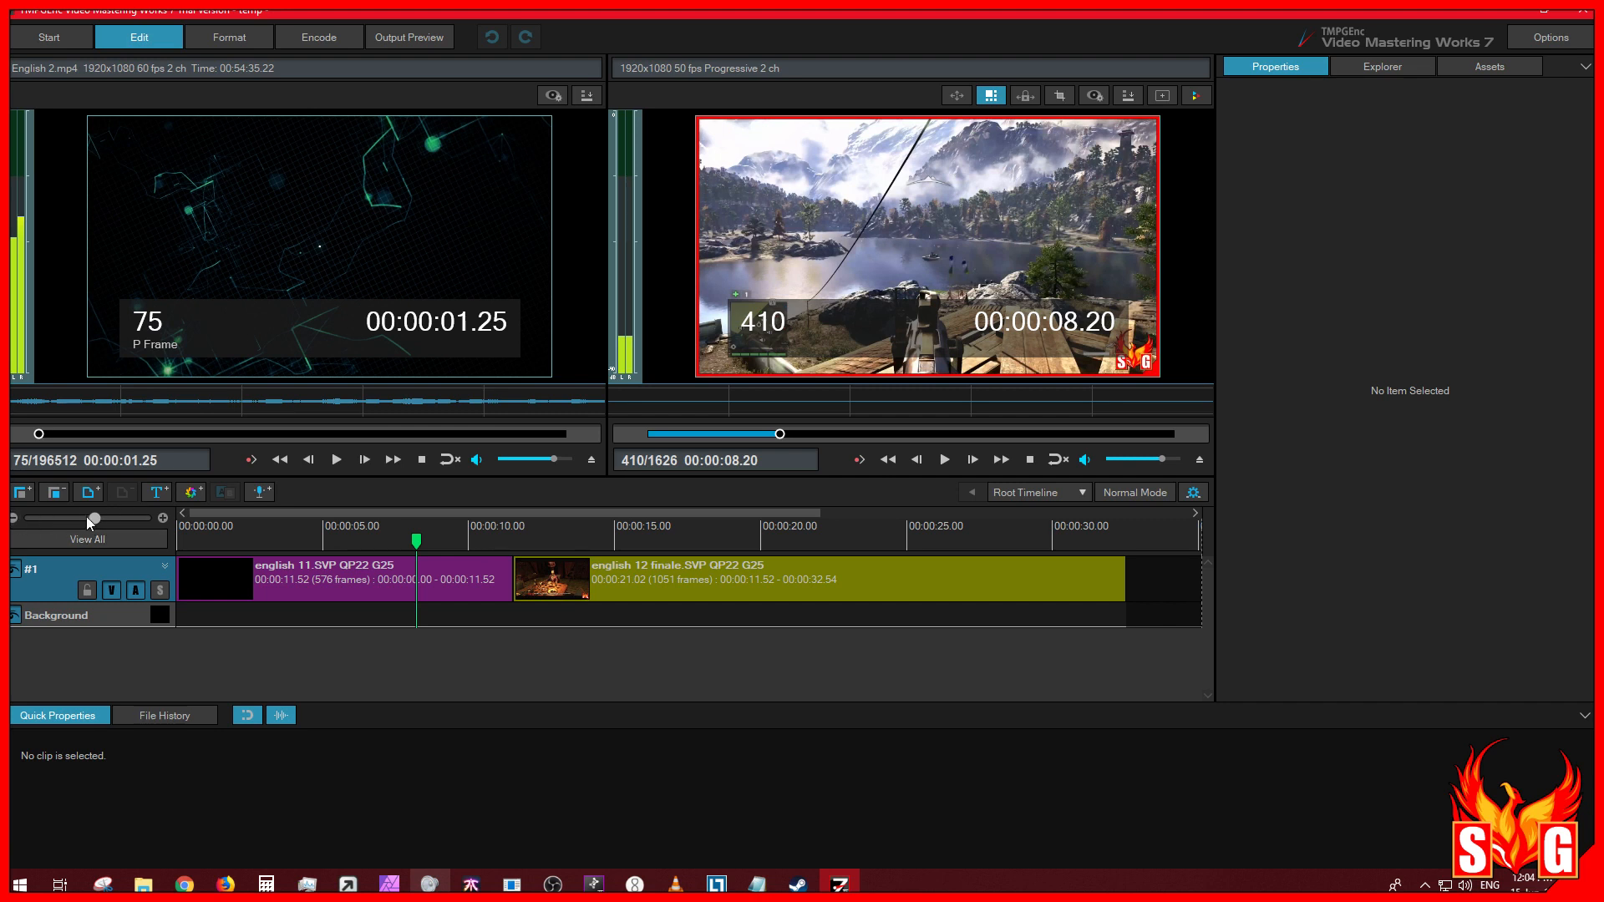
left_click_drag(94, 518, 93, 519)
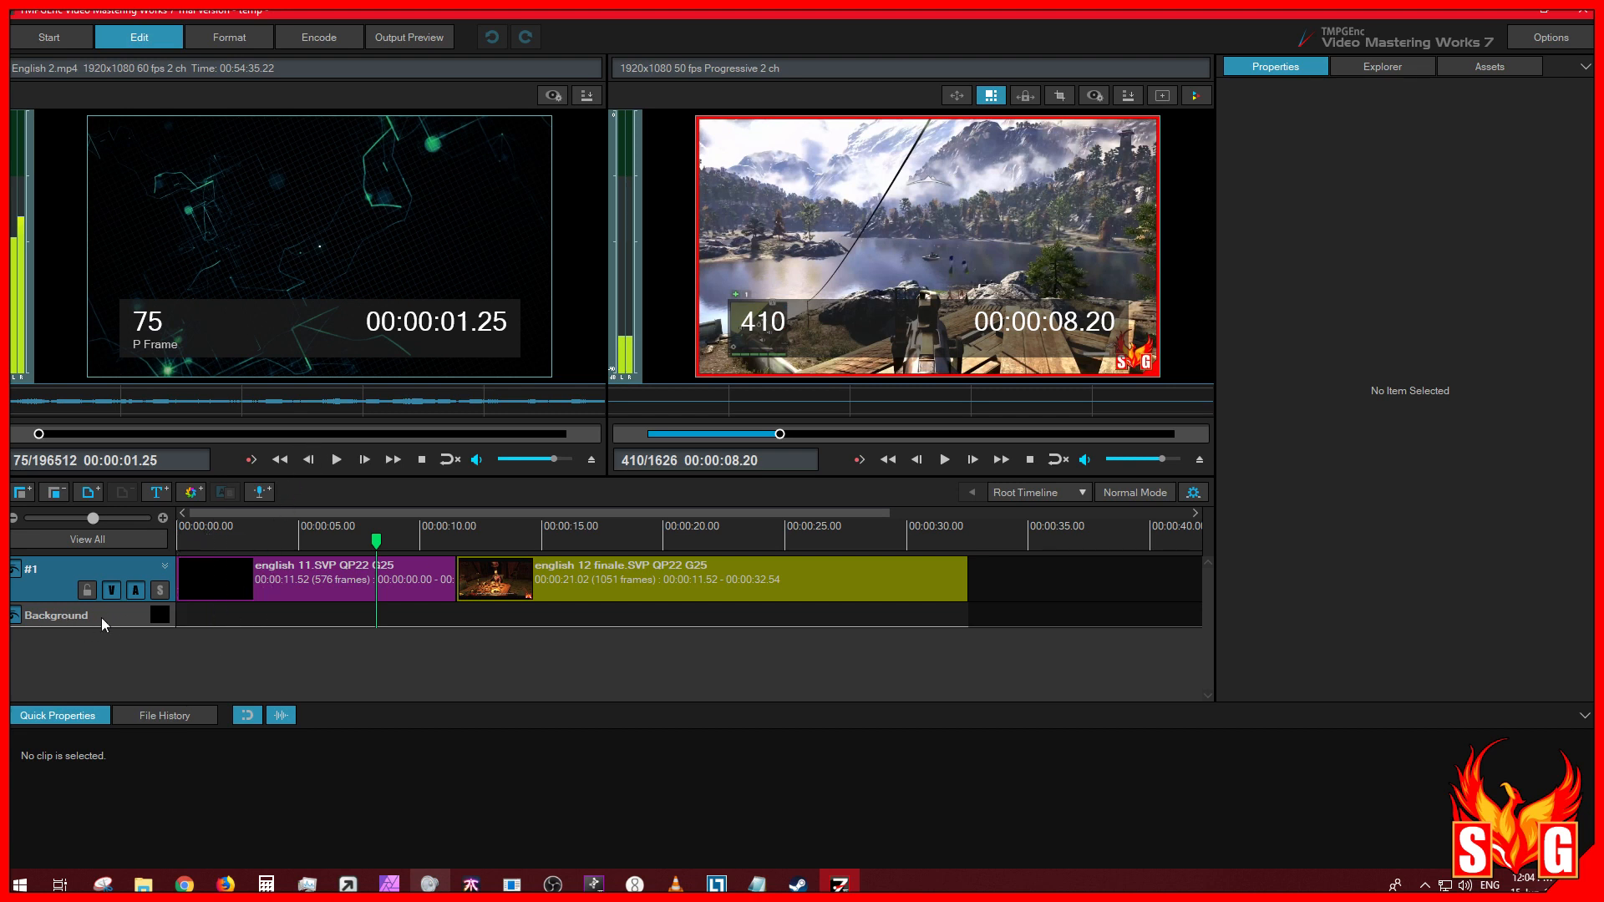
left_click(23, 494)
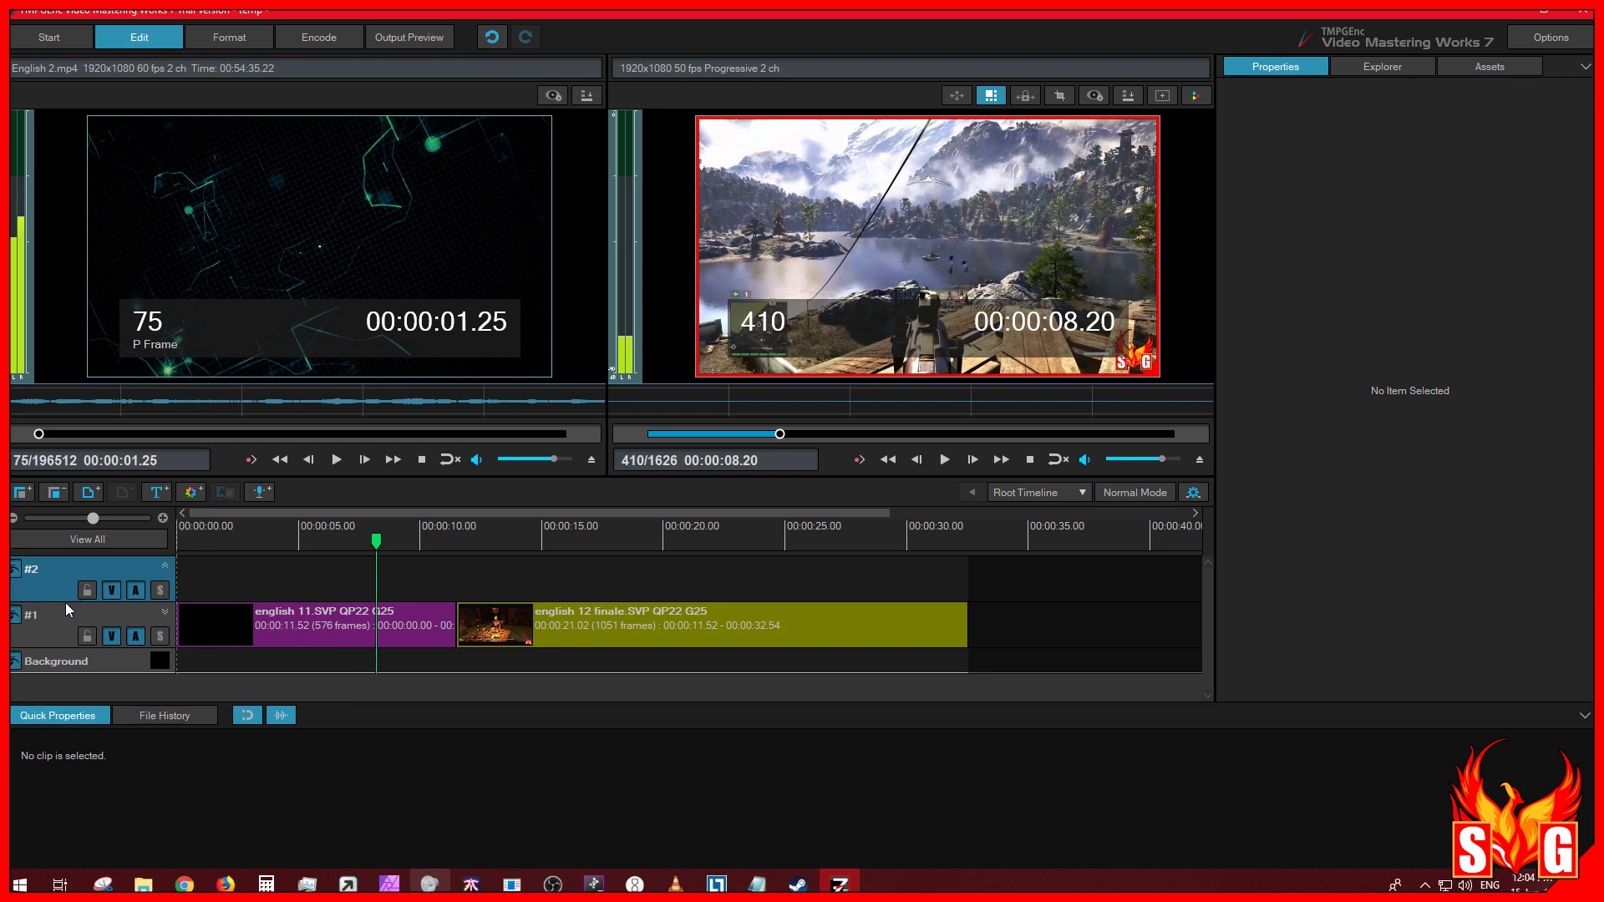
left_click(33, 634)
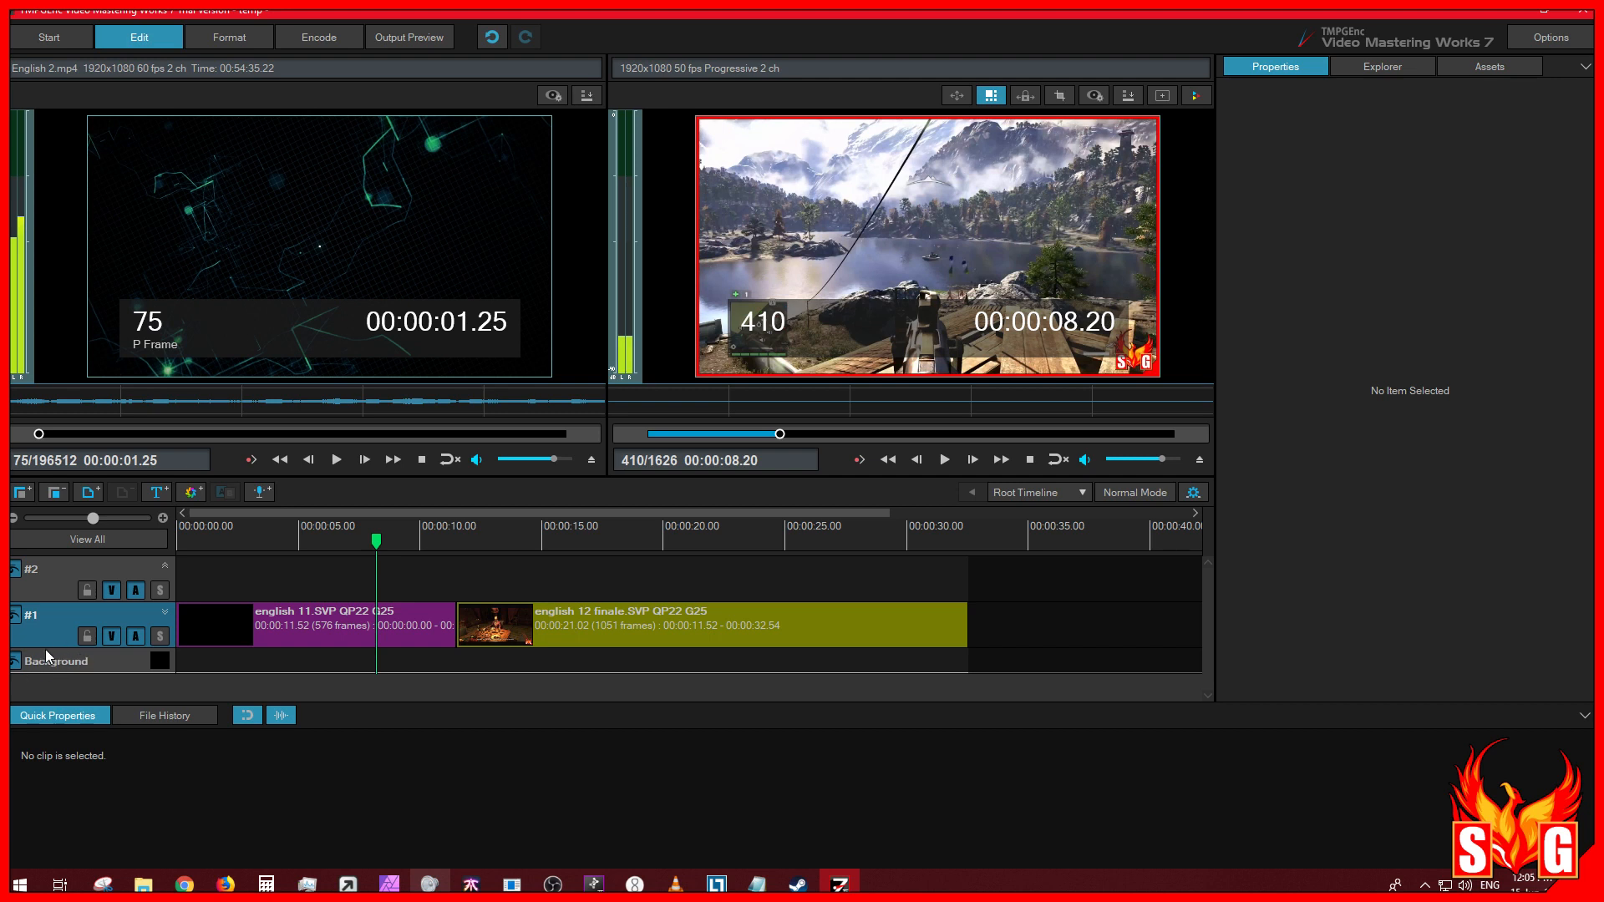
Step: View the colour options for the Background layer and close the colour editor
left_click(158, 663)
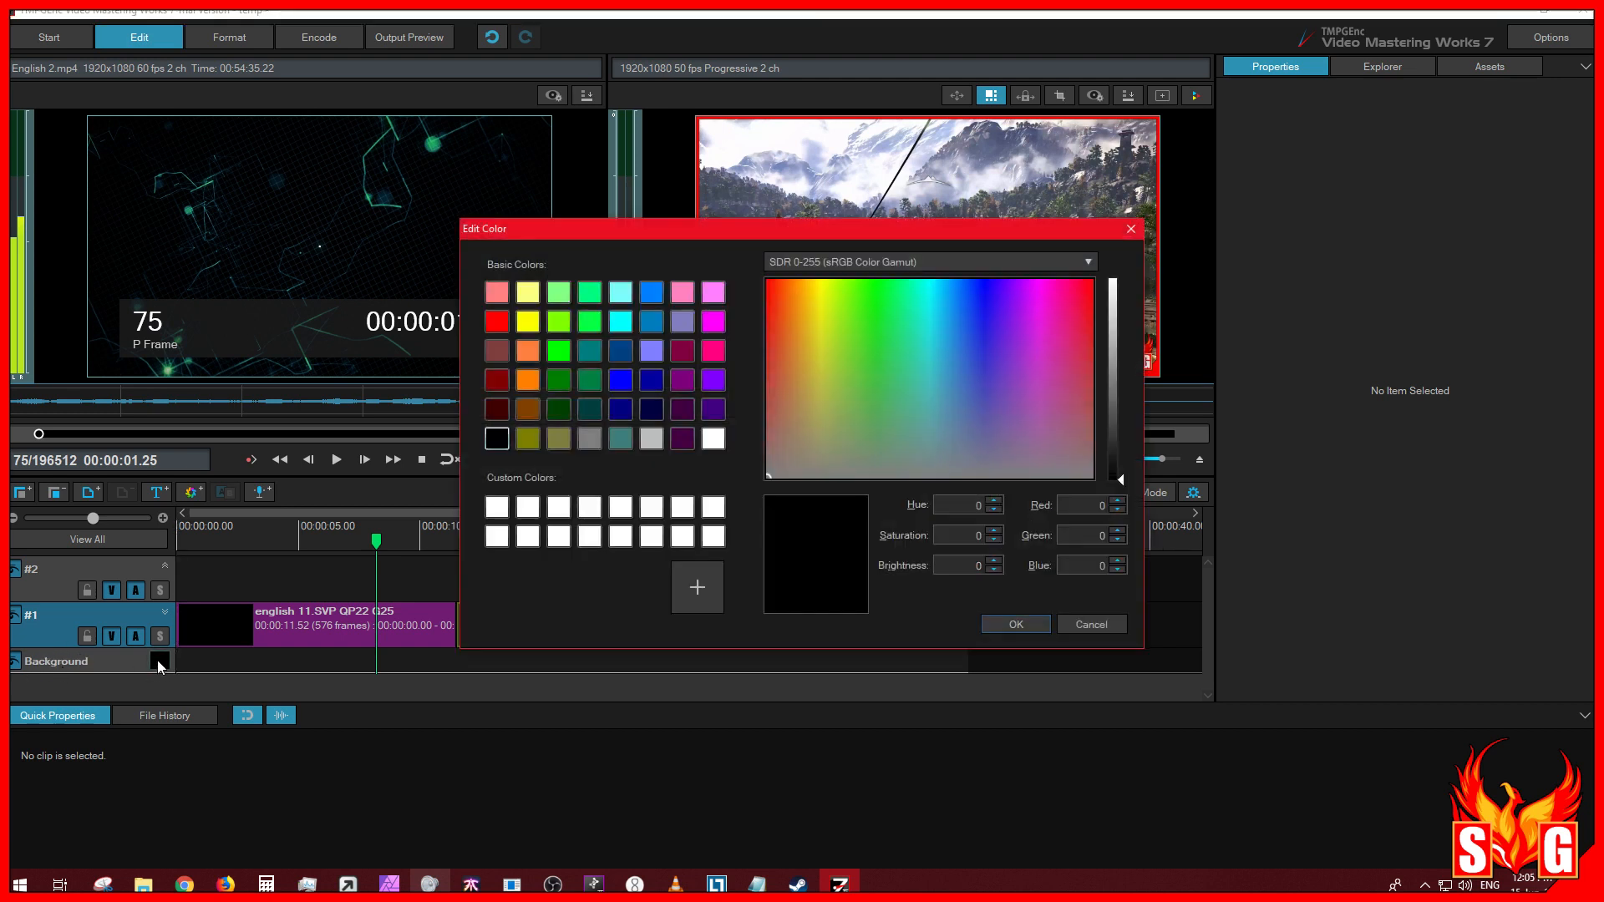
left_click(1133, 230)
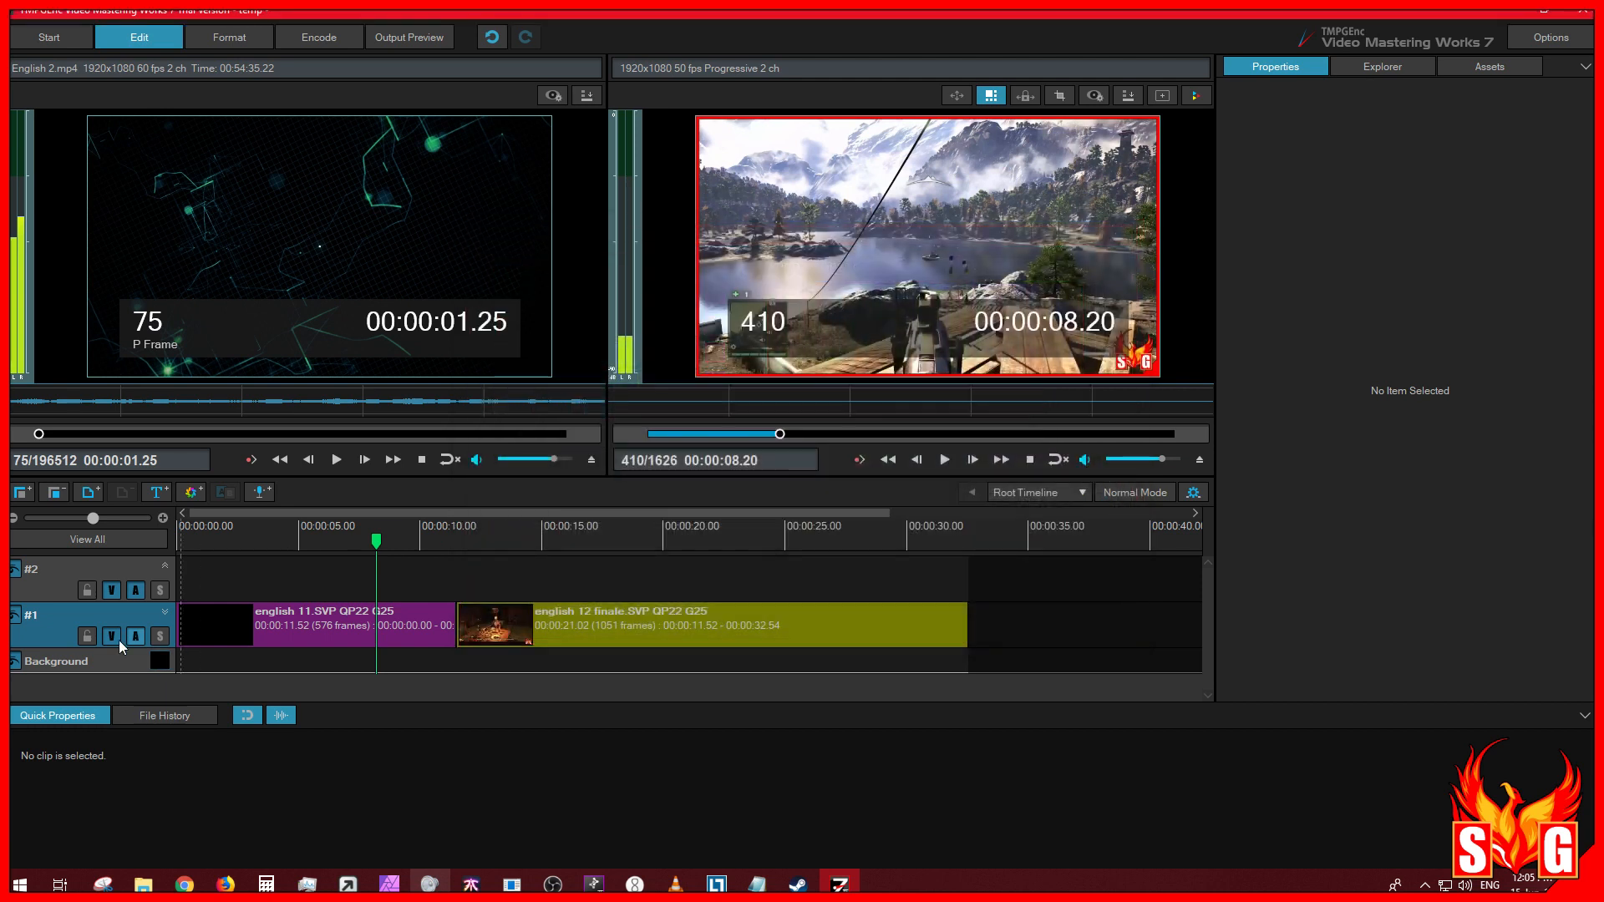
left_click(159, 661)
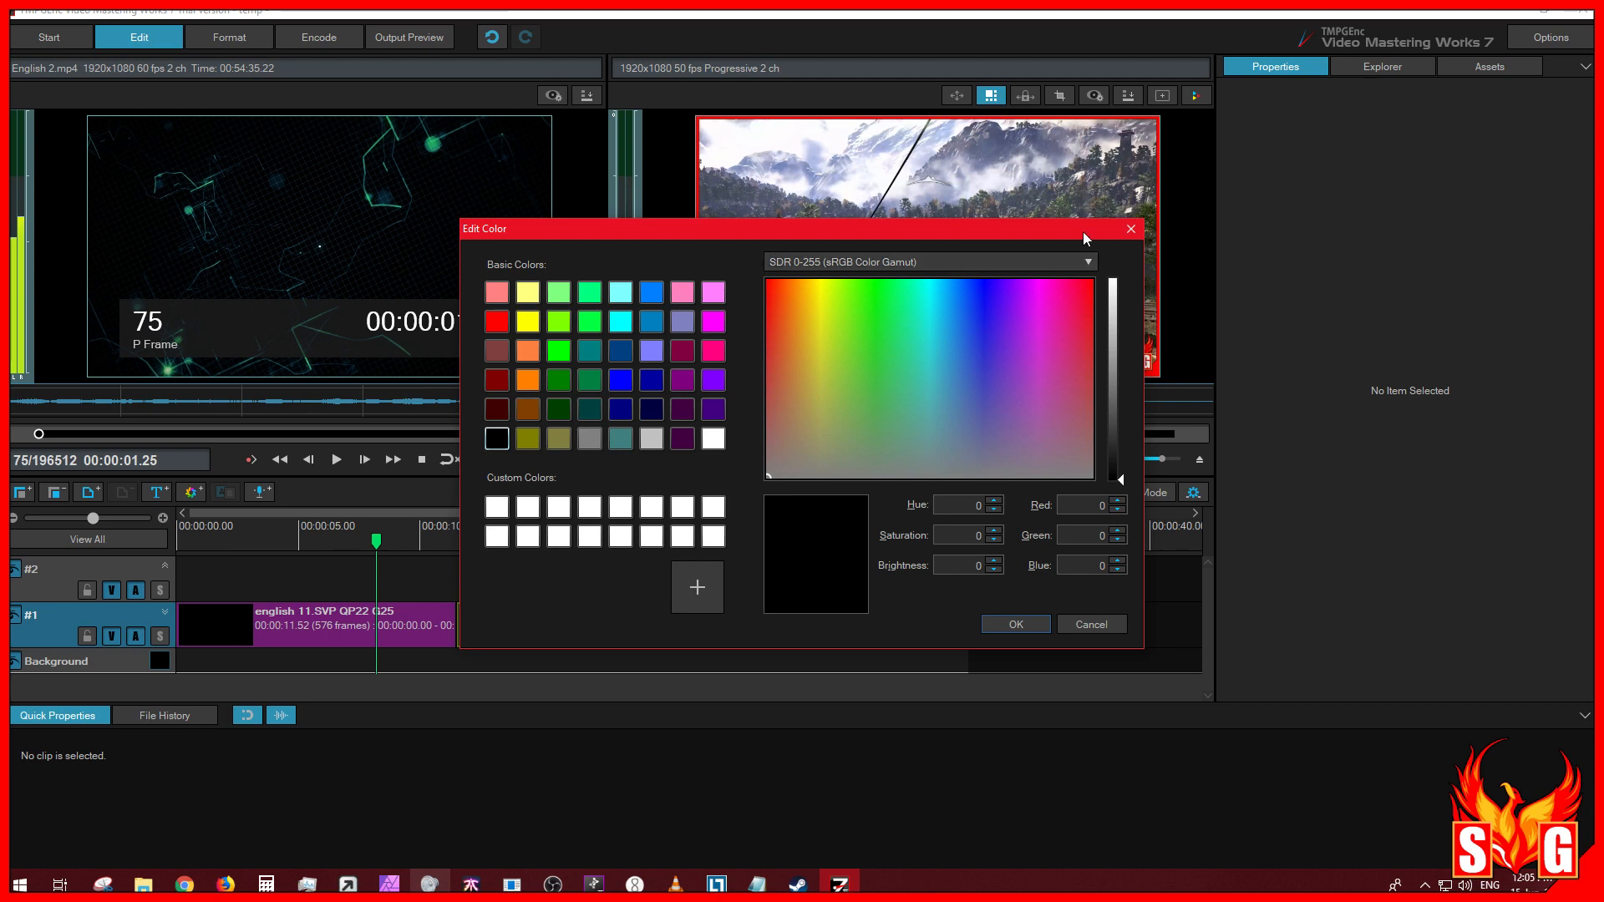
left_click(1133, 230)
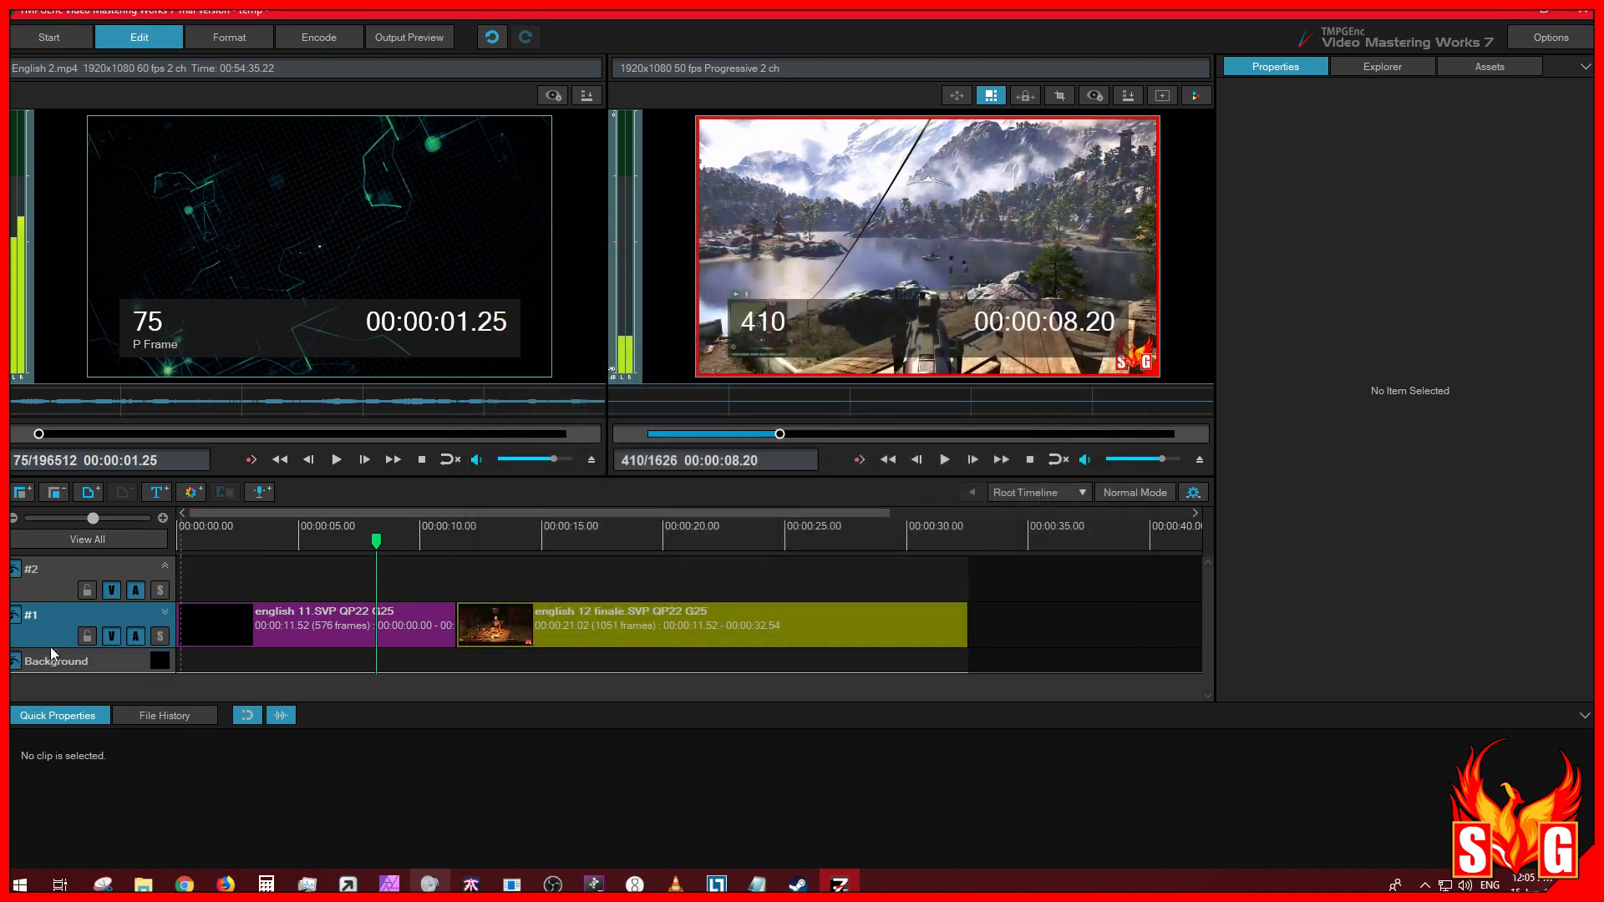
Step: Rename layer #2 to "silly"
left_click(52, 586)
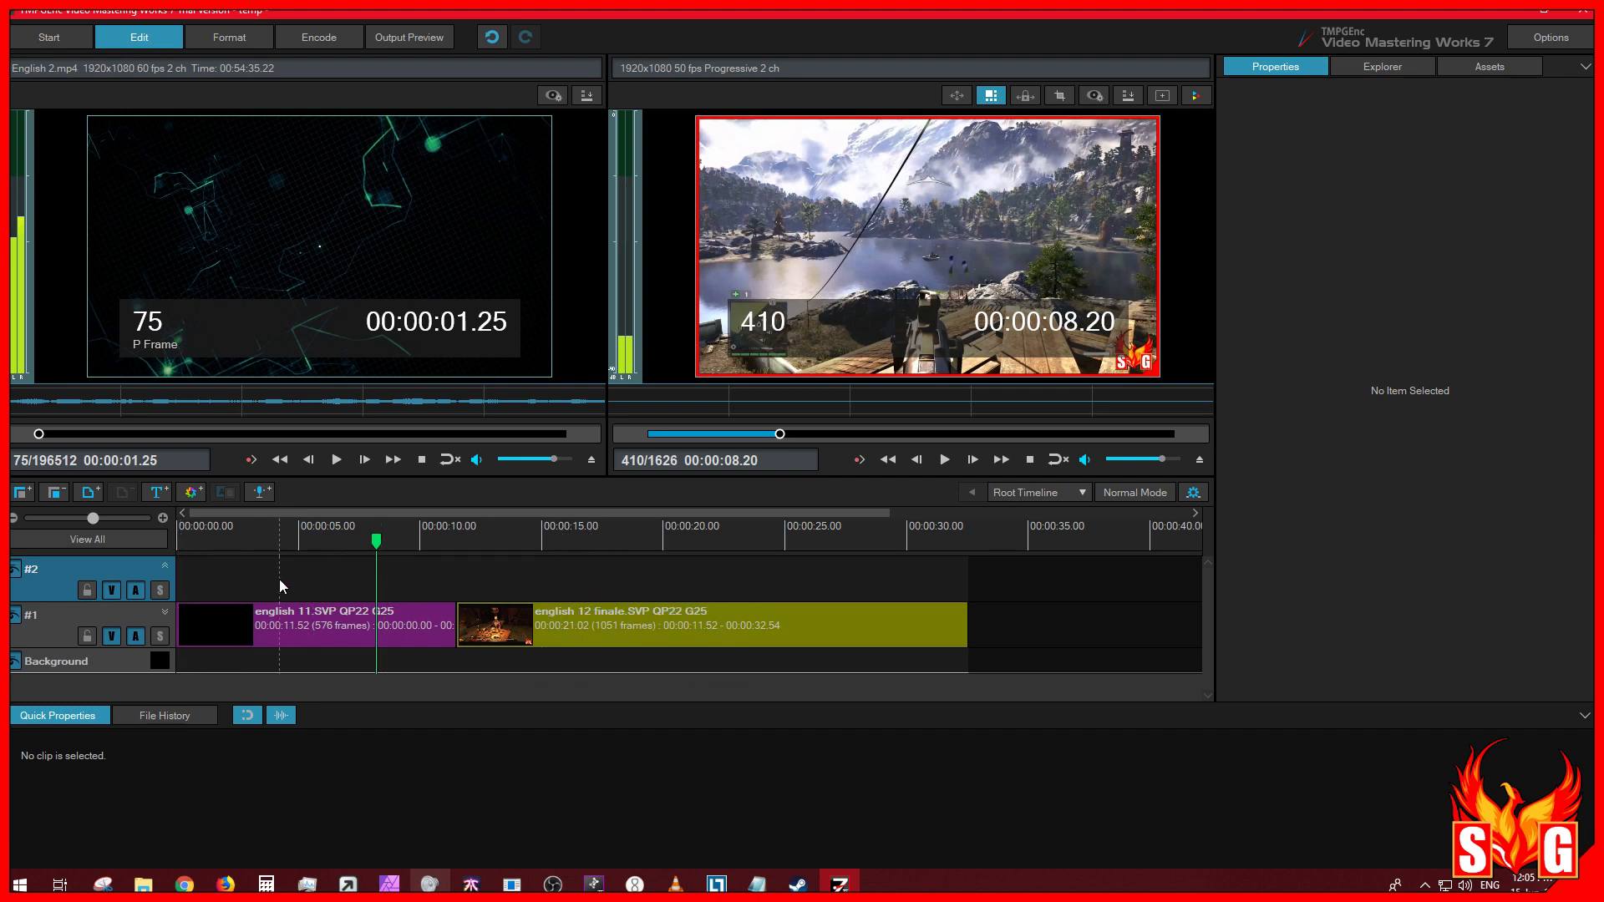
right_click(34, 570)
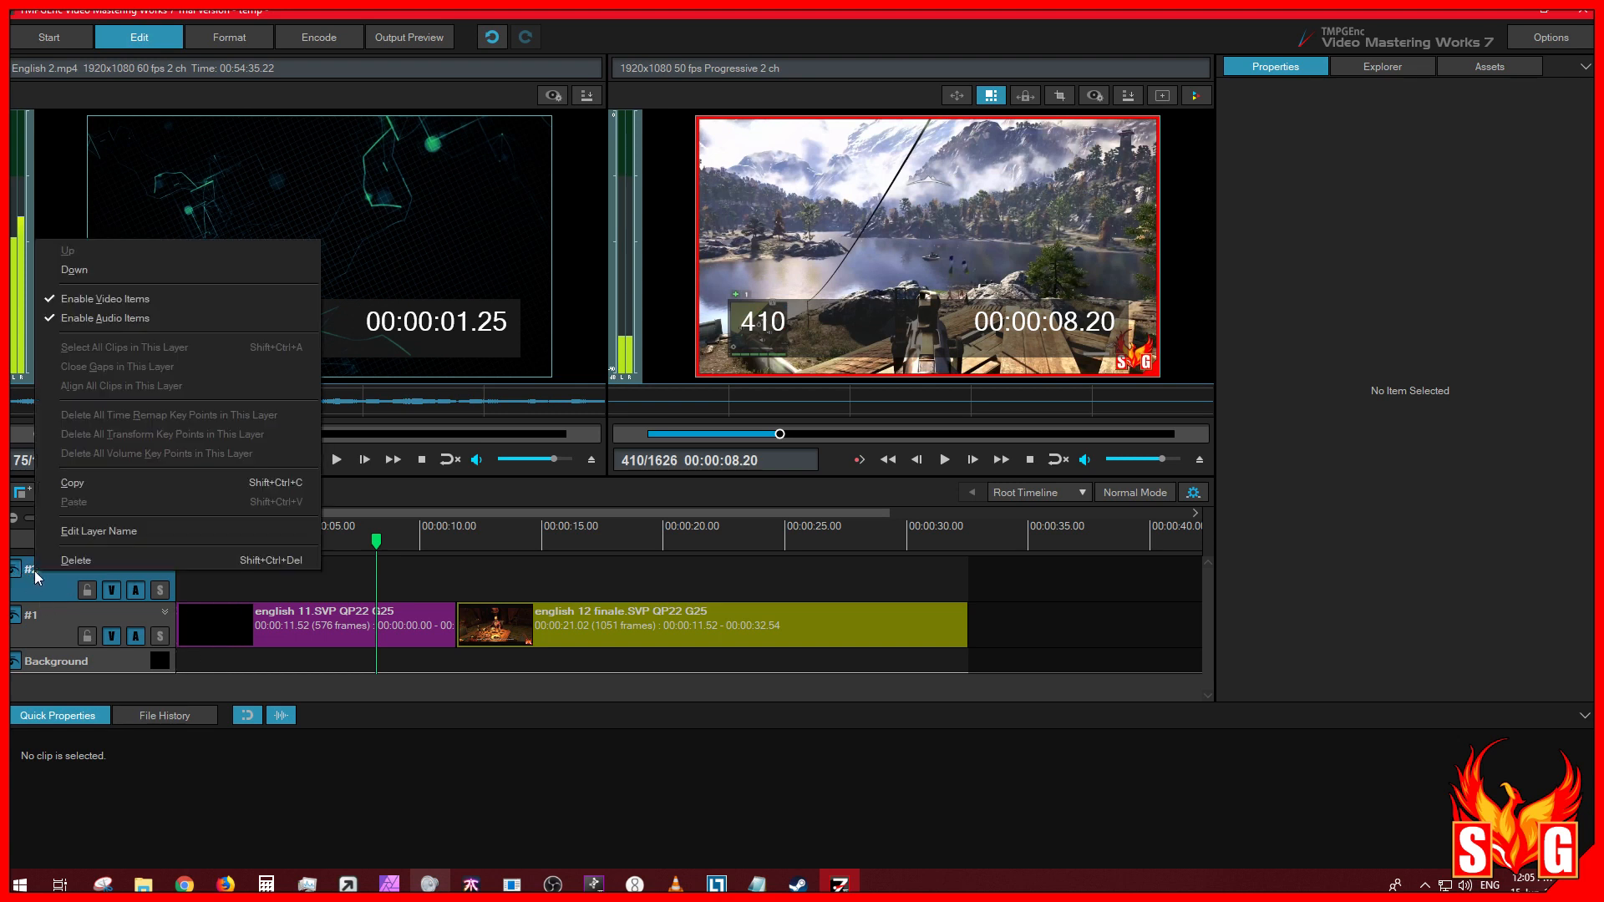
left_click(123, 533)
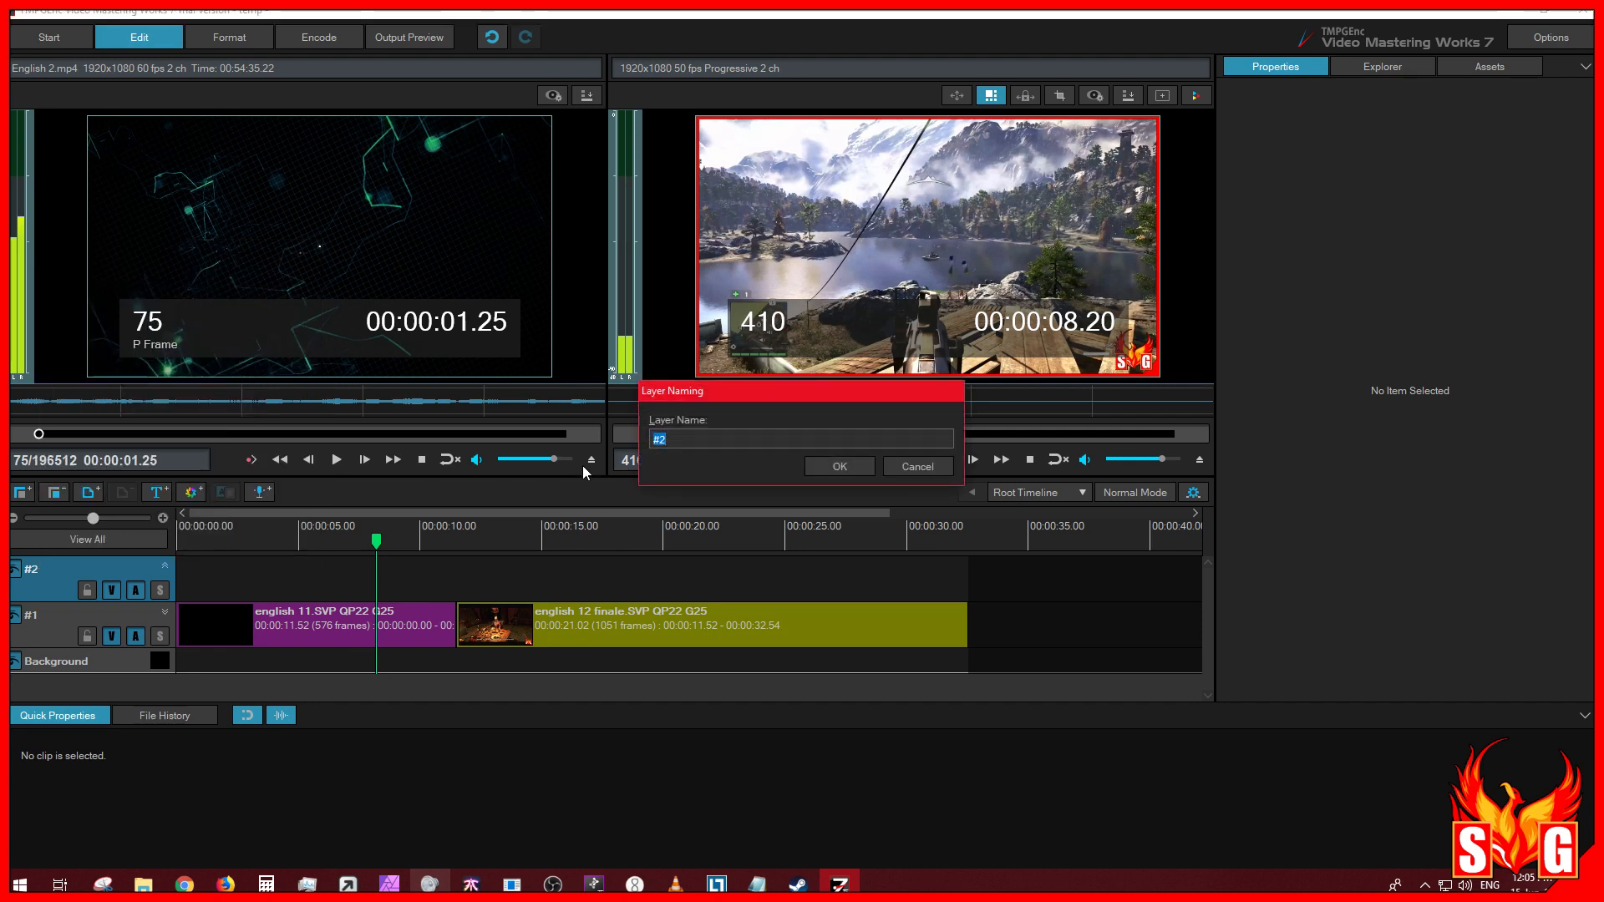
type("silly")
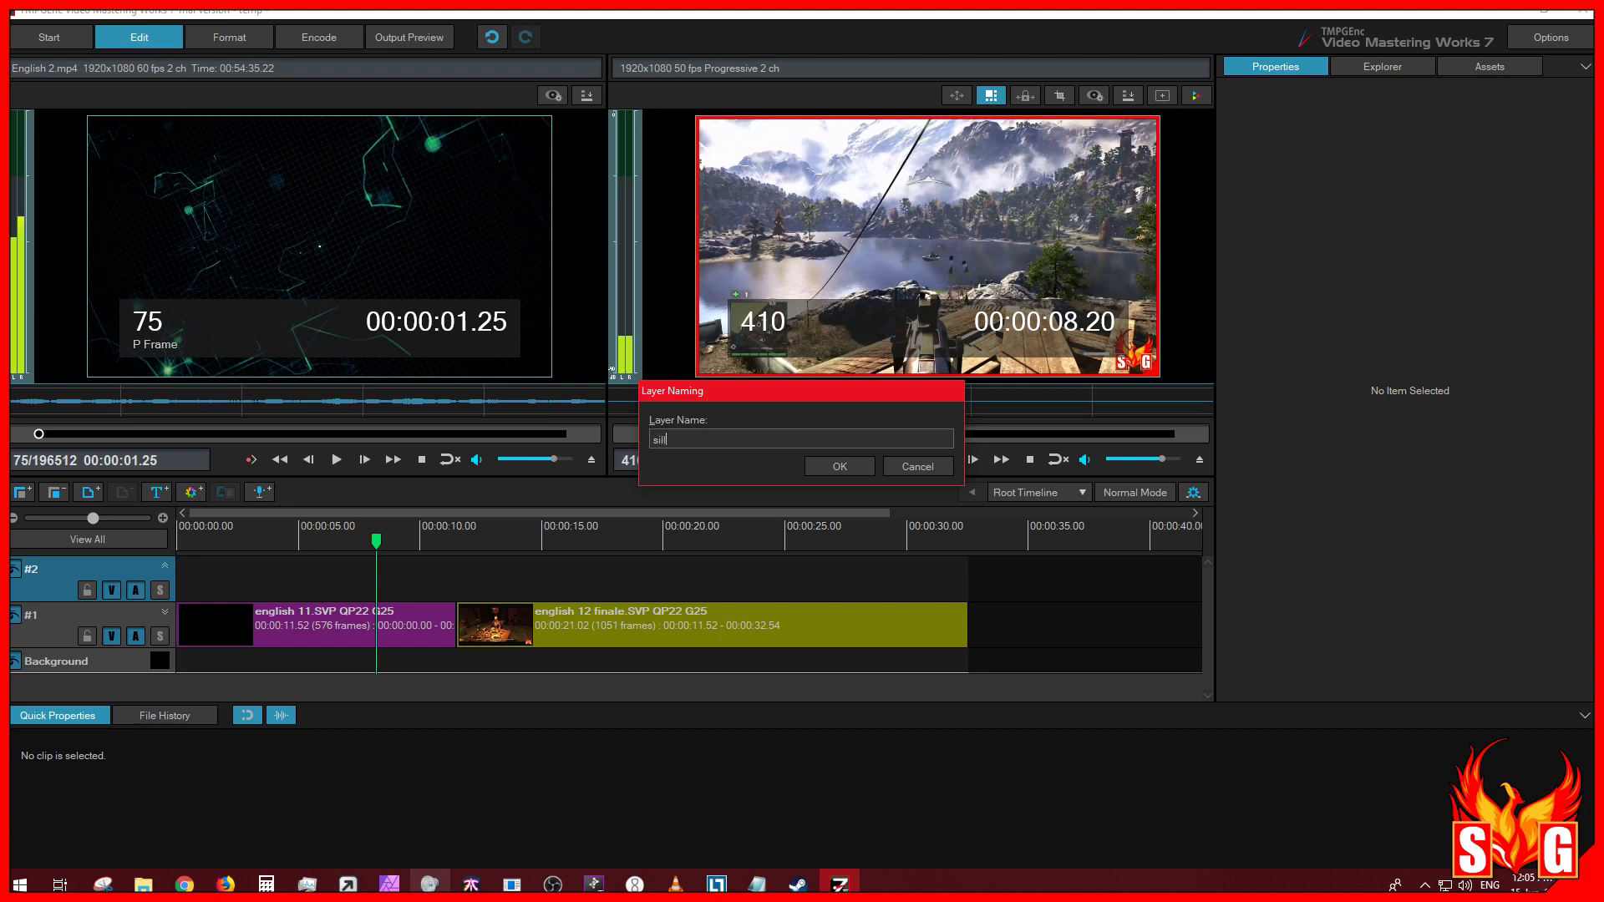
key("Return")
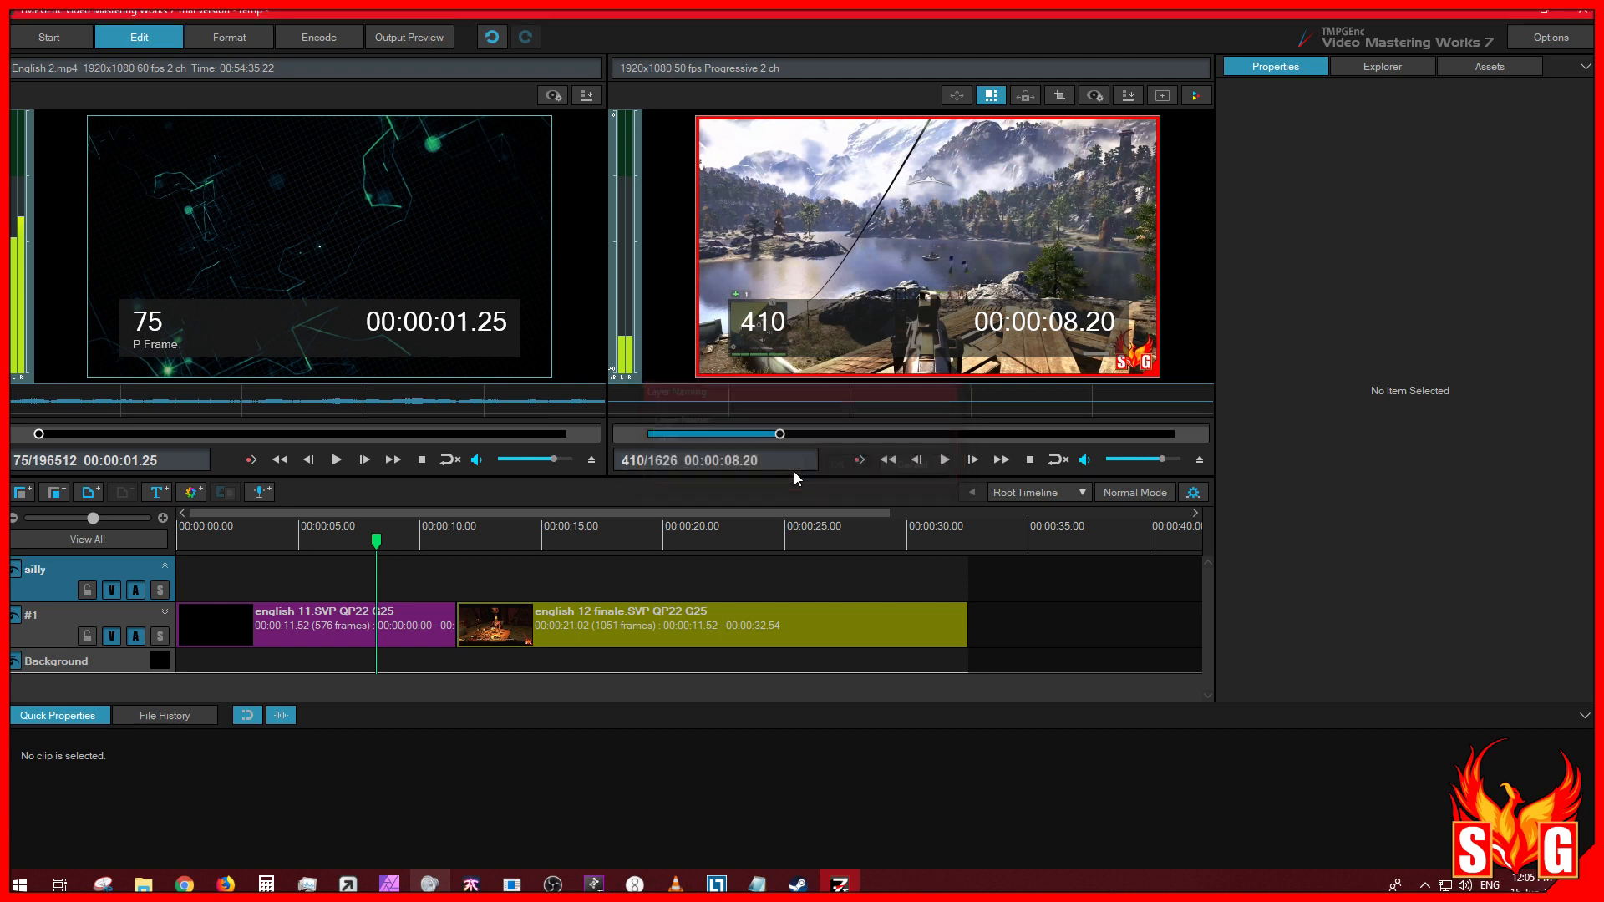
Step: Rename layer #1 to "absurd"
right_click(31, 615)
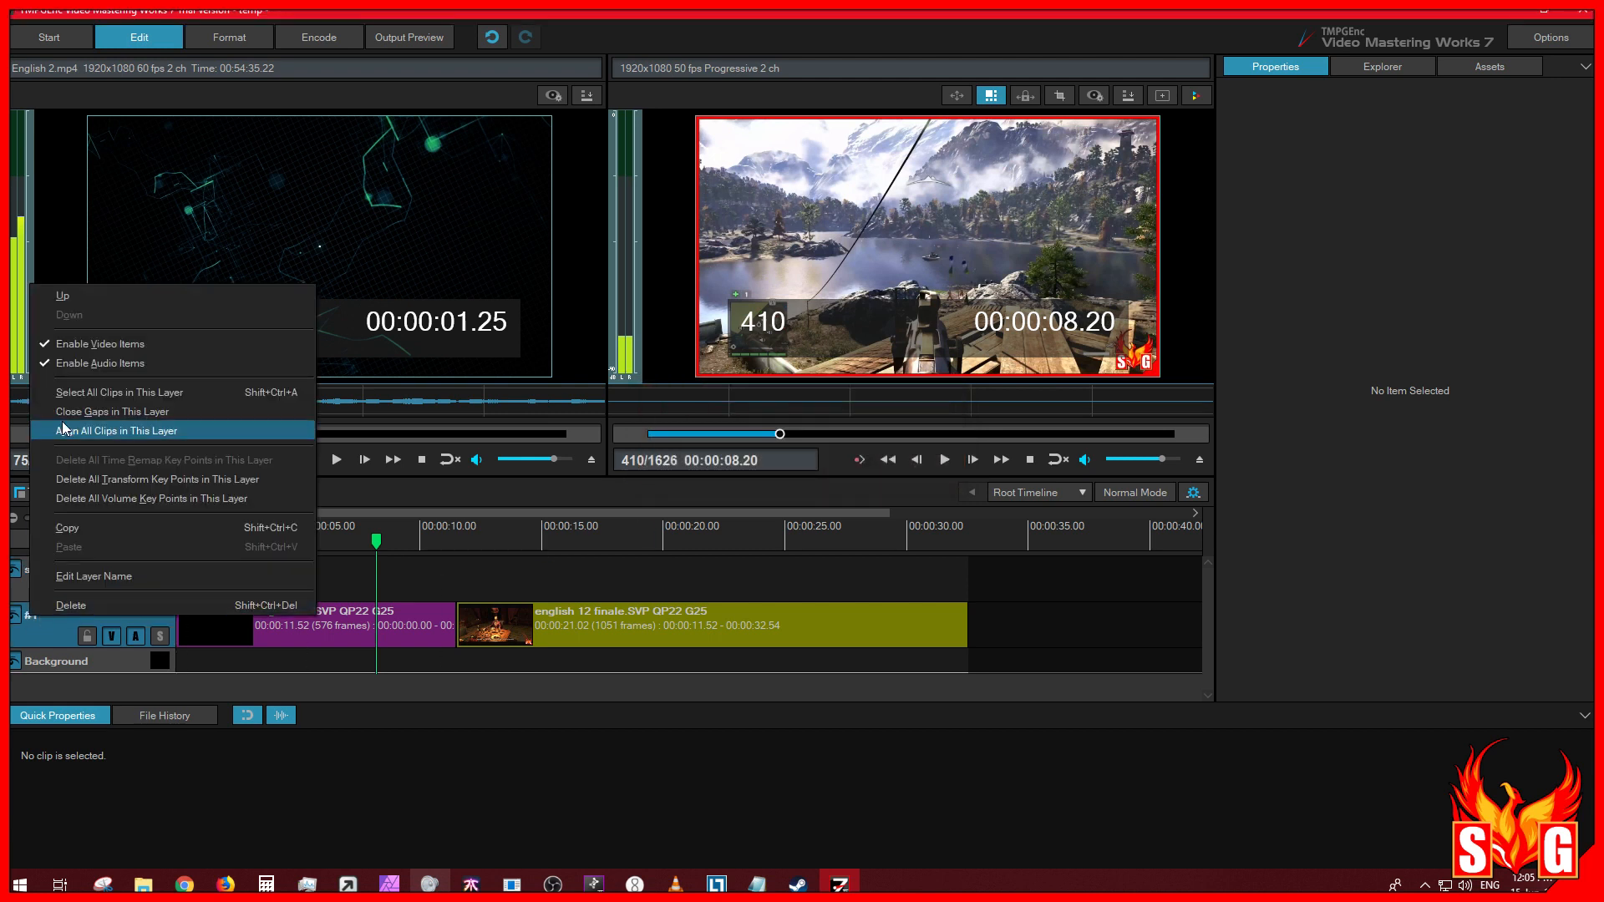
left_click(113, 578)
type("absurd")
key("Return")
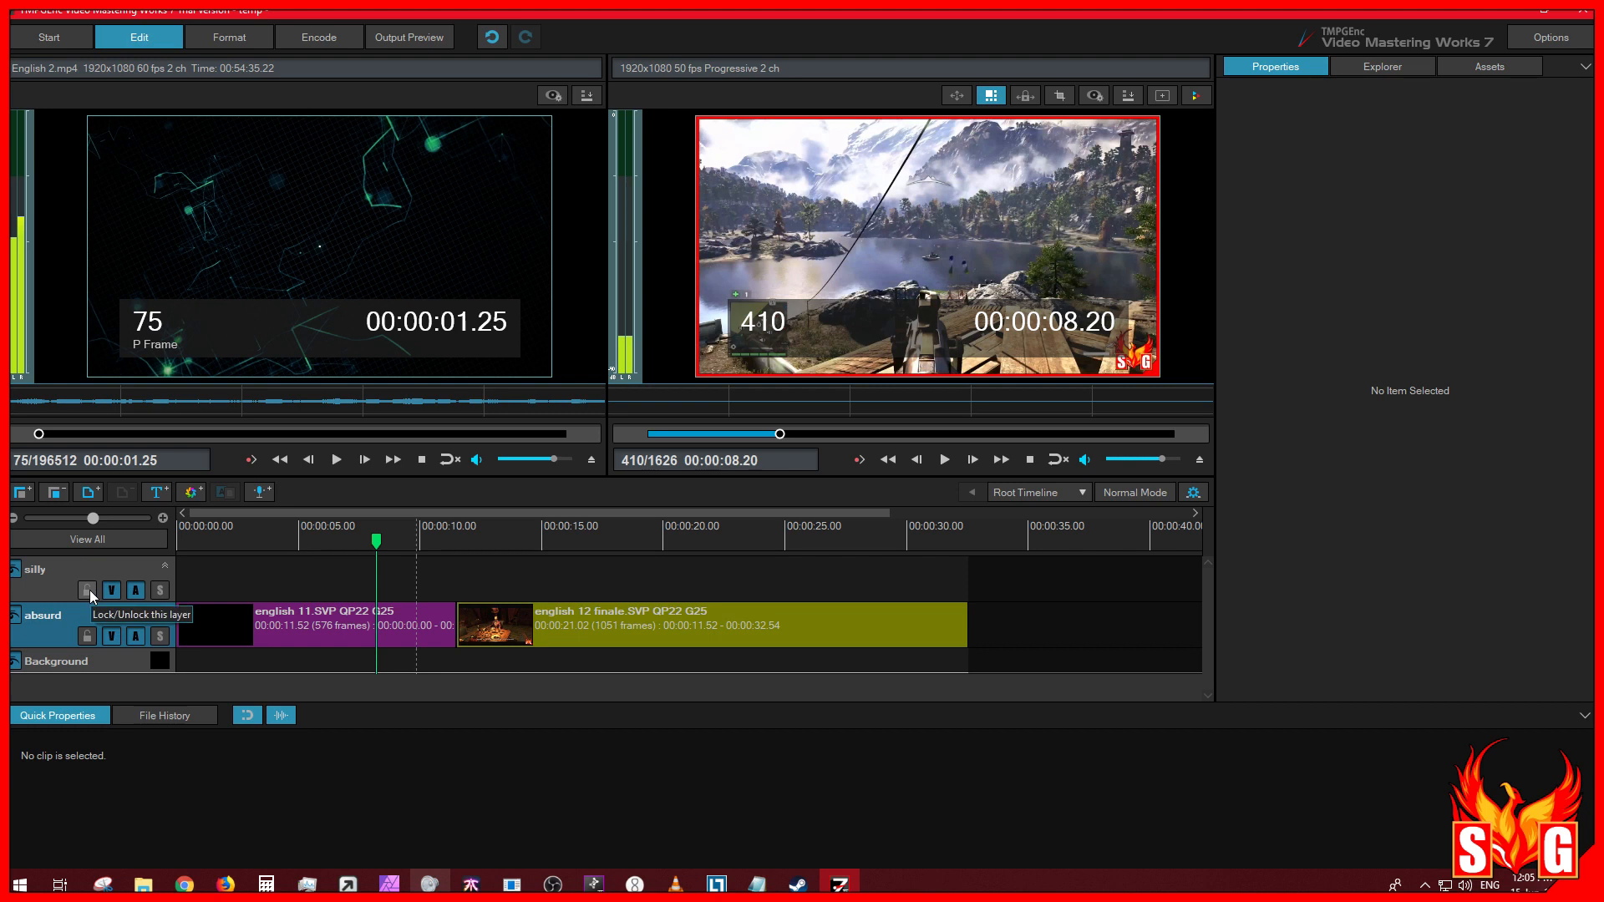
Step: Lock the absurd layer, test it by selecting the english 12 finale clip, and unlock the layer again
left_click_drag(640, 628, 96, 638)
left_click(95, 639)
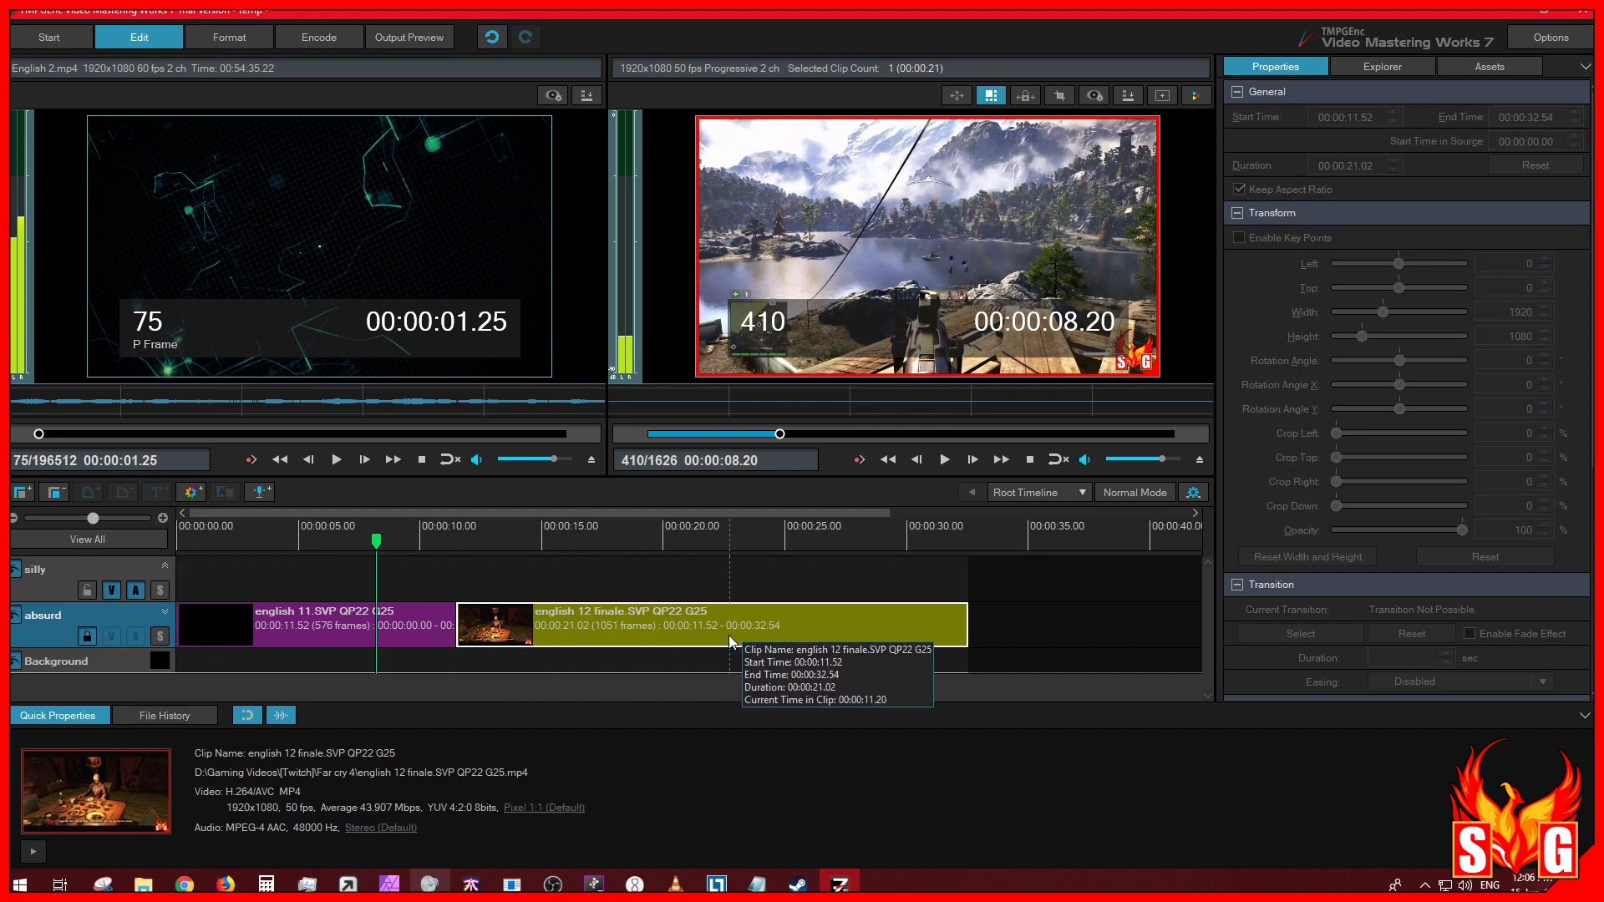
left_click(87, 637)
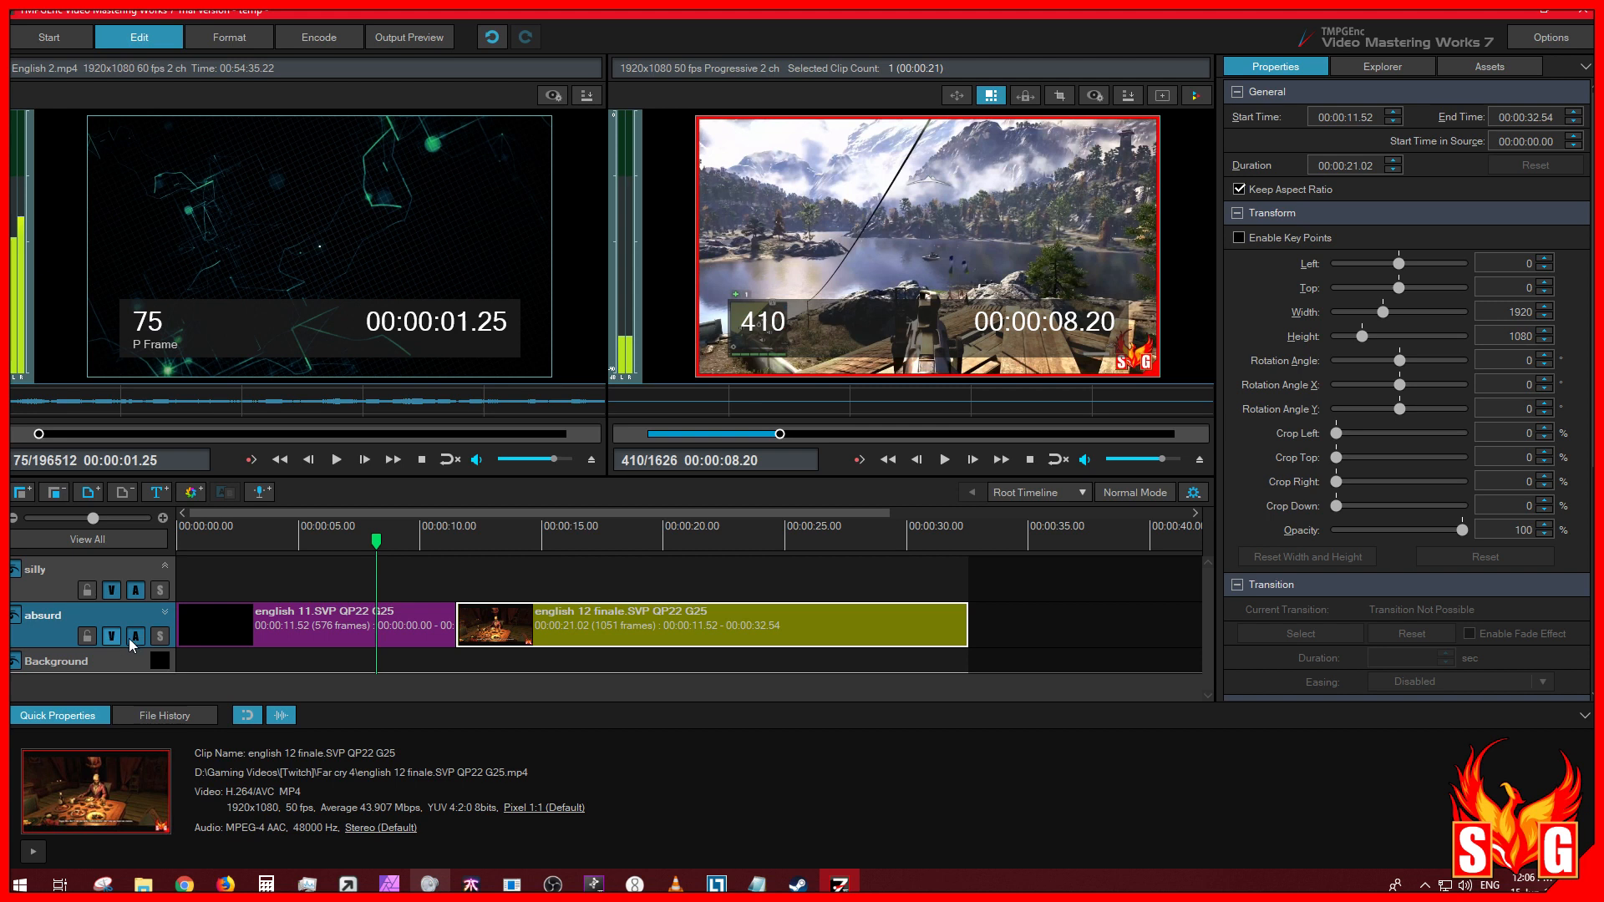
Step: Preview the english 12 finale clip by playing the timeline from about 00:00:17 and pausing at 00:00:20.58
left_click(595, 550)
key("space")
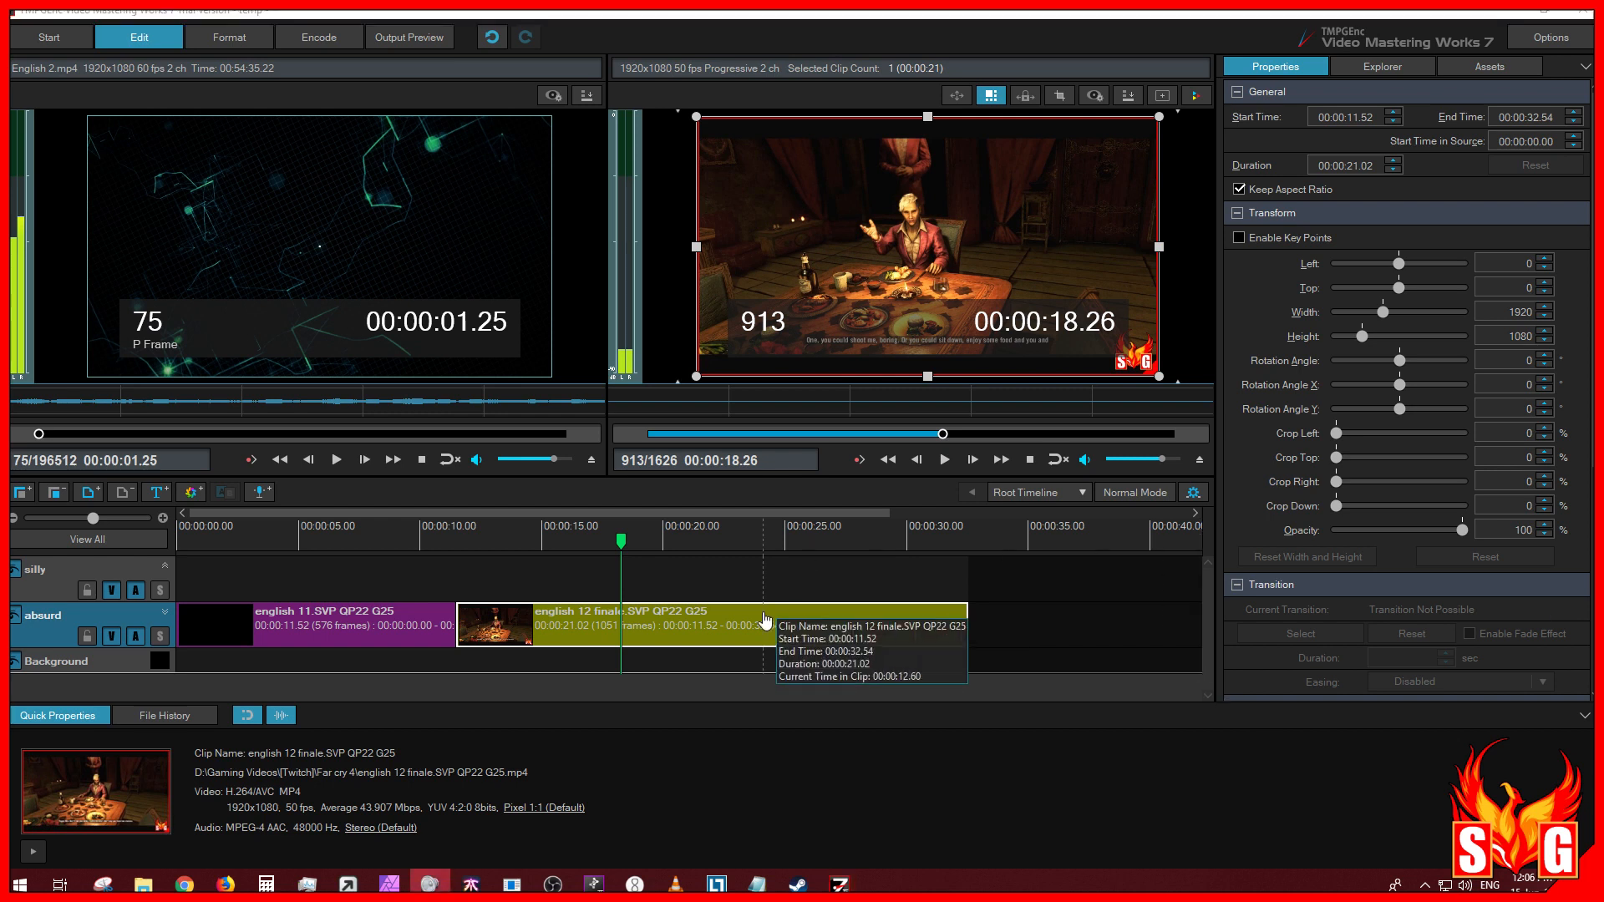
left_click(643, 569)
key("space")
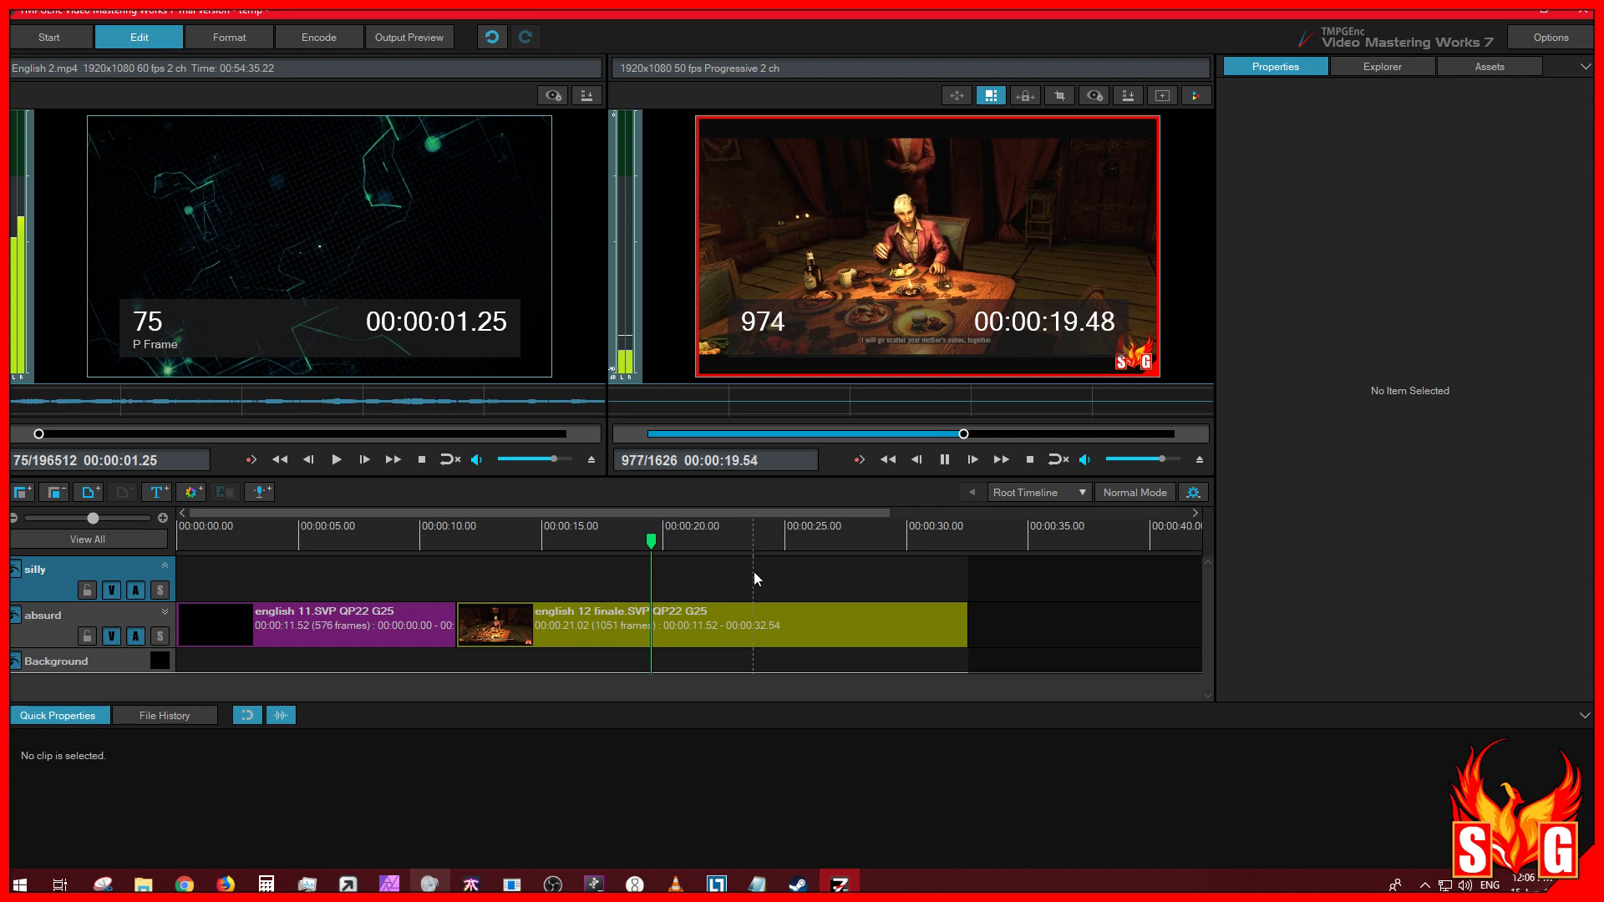
key("space")
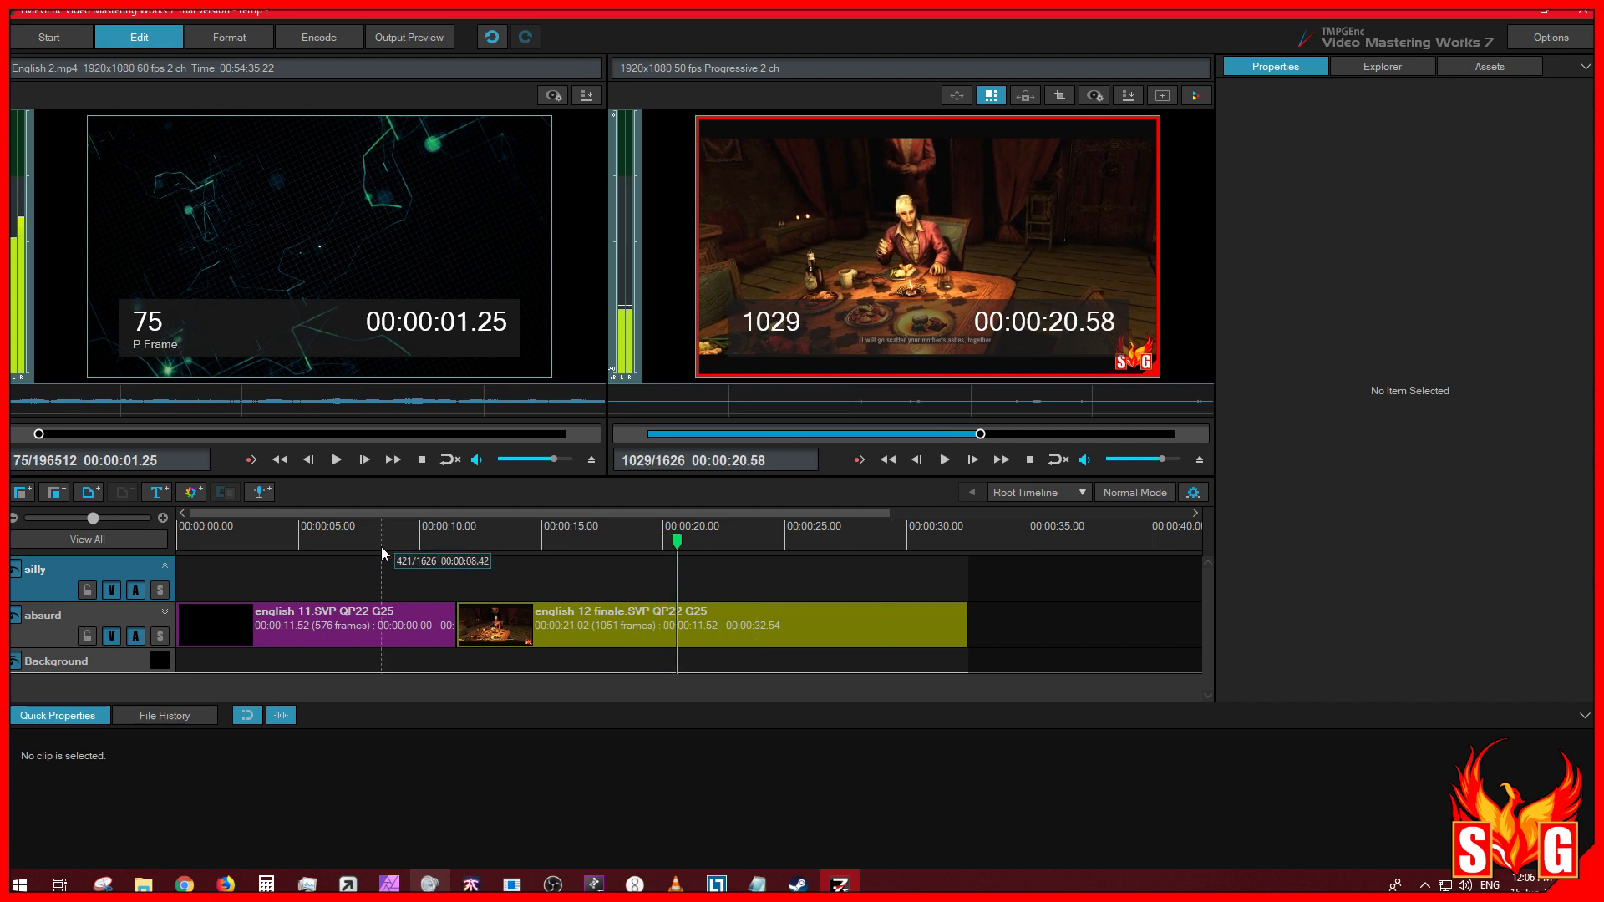
Step: Disable the absurd layer's audio and briefly play the timeline from 00:00:20.58 without it
left_click(134, 635)
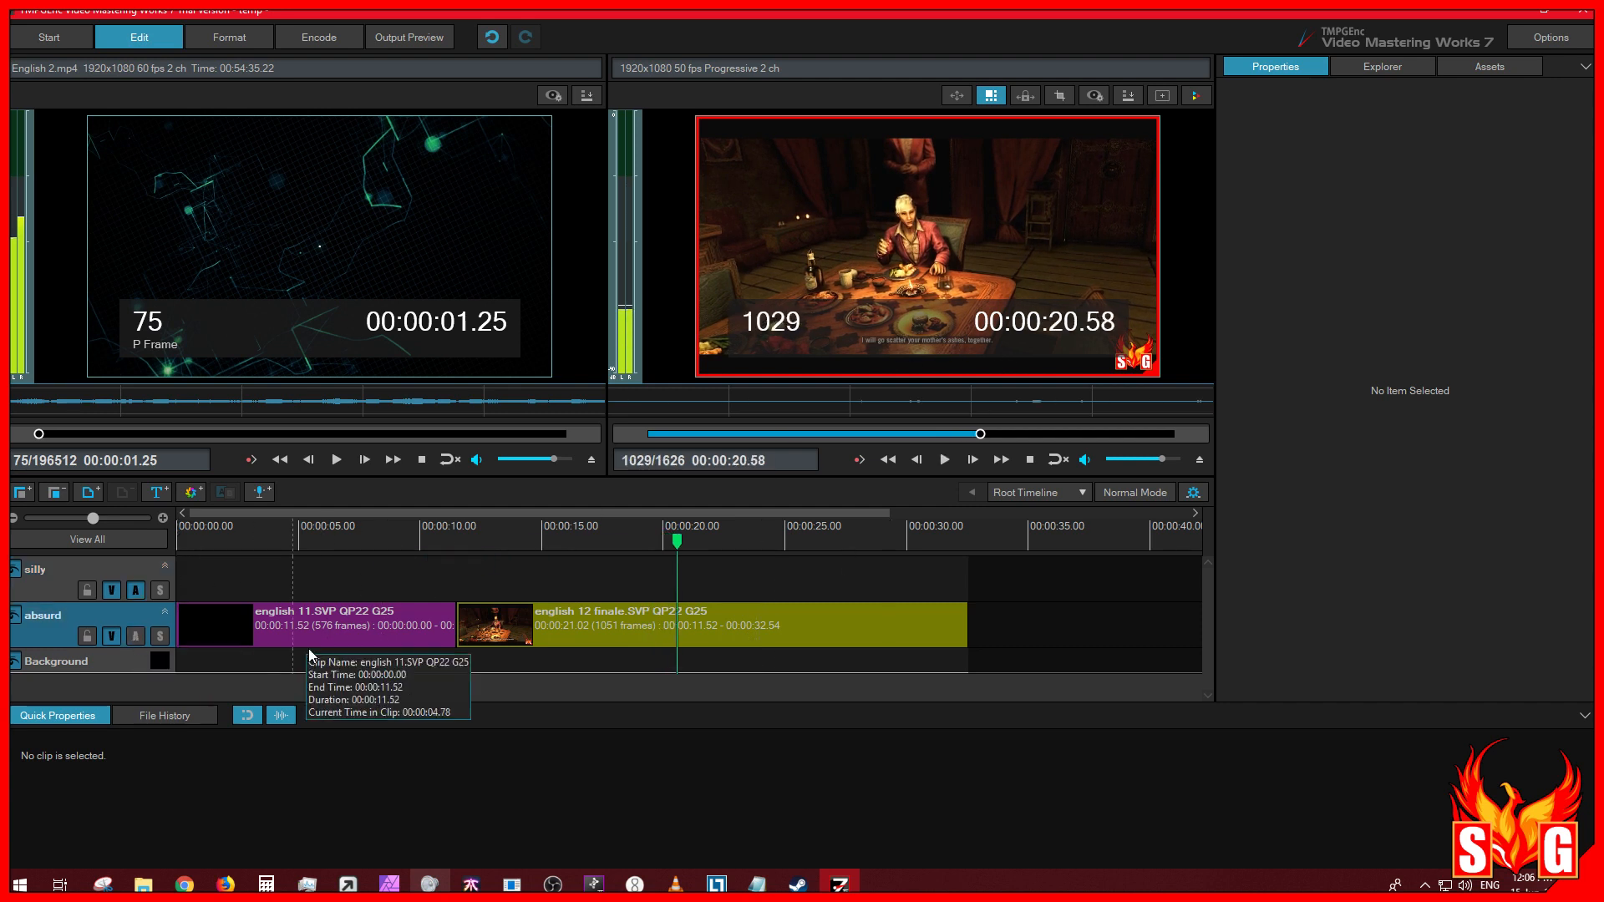
left_click(678, 542)
key("space")
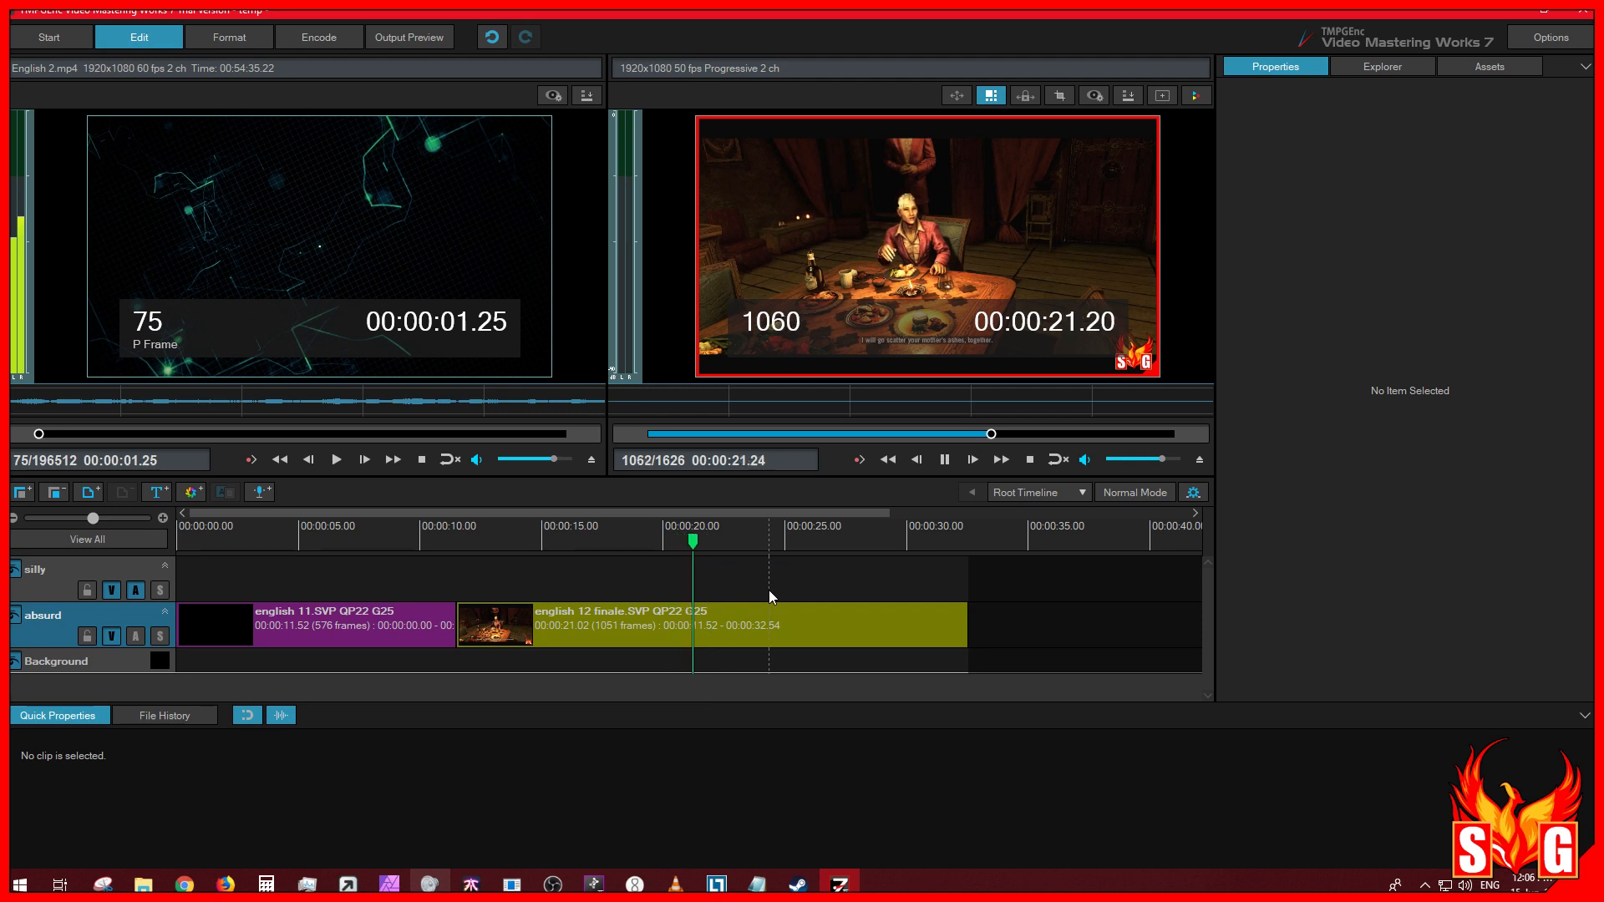
key("space")
Step: Disable the absurd layer's video, briefly play the timeline from 00:00:21.80, and enable the video again
left_click(110, 638)
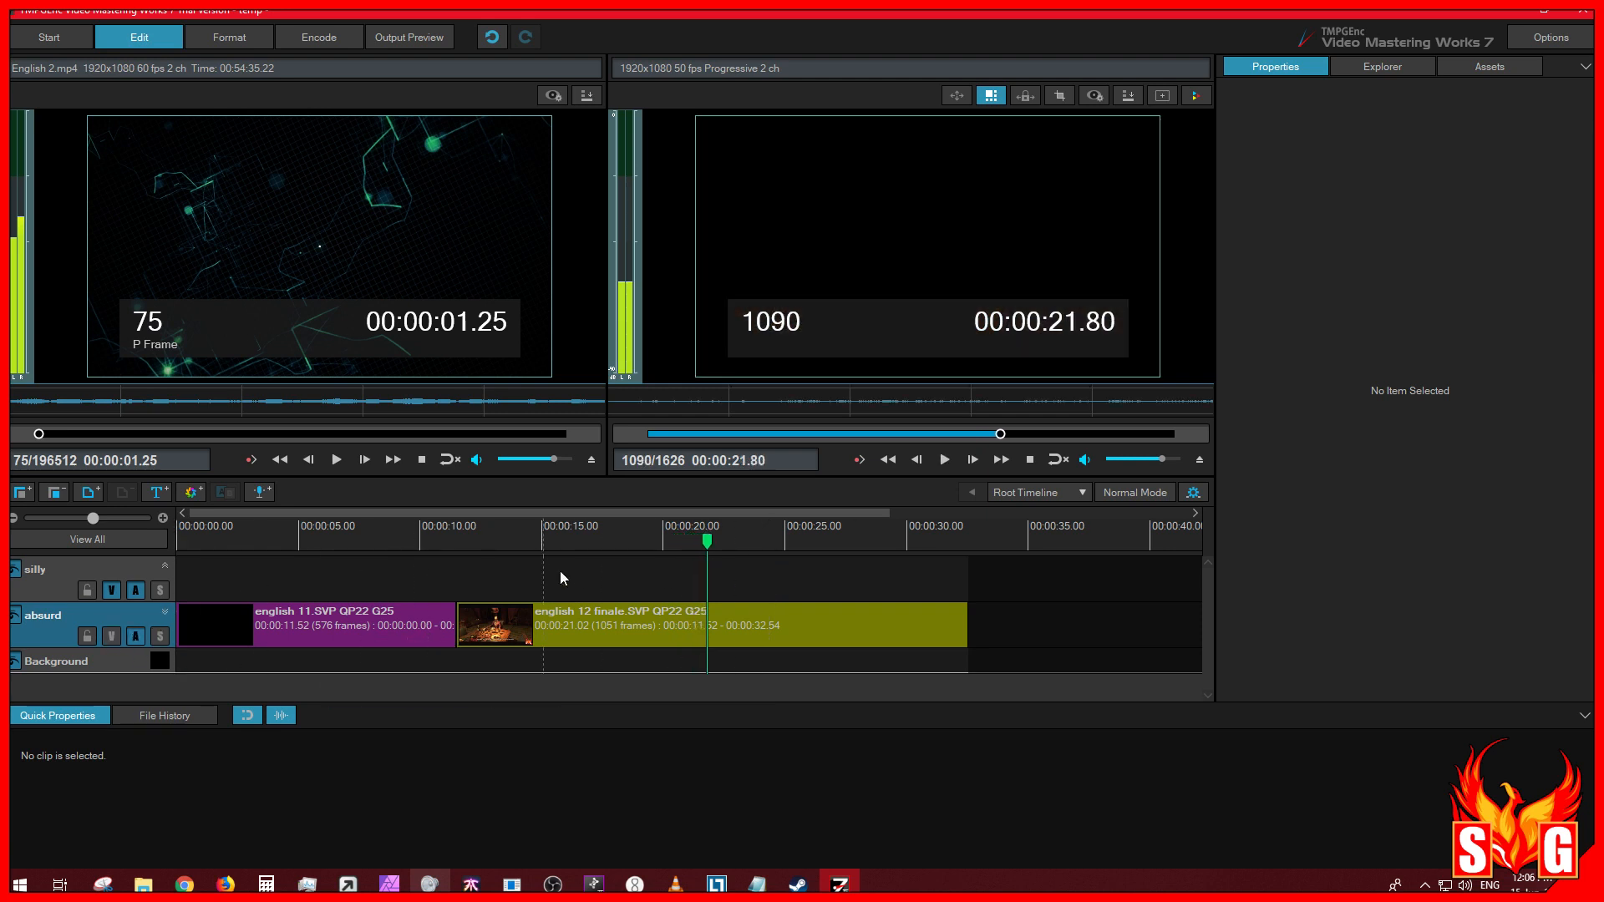
key("space")
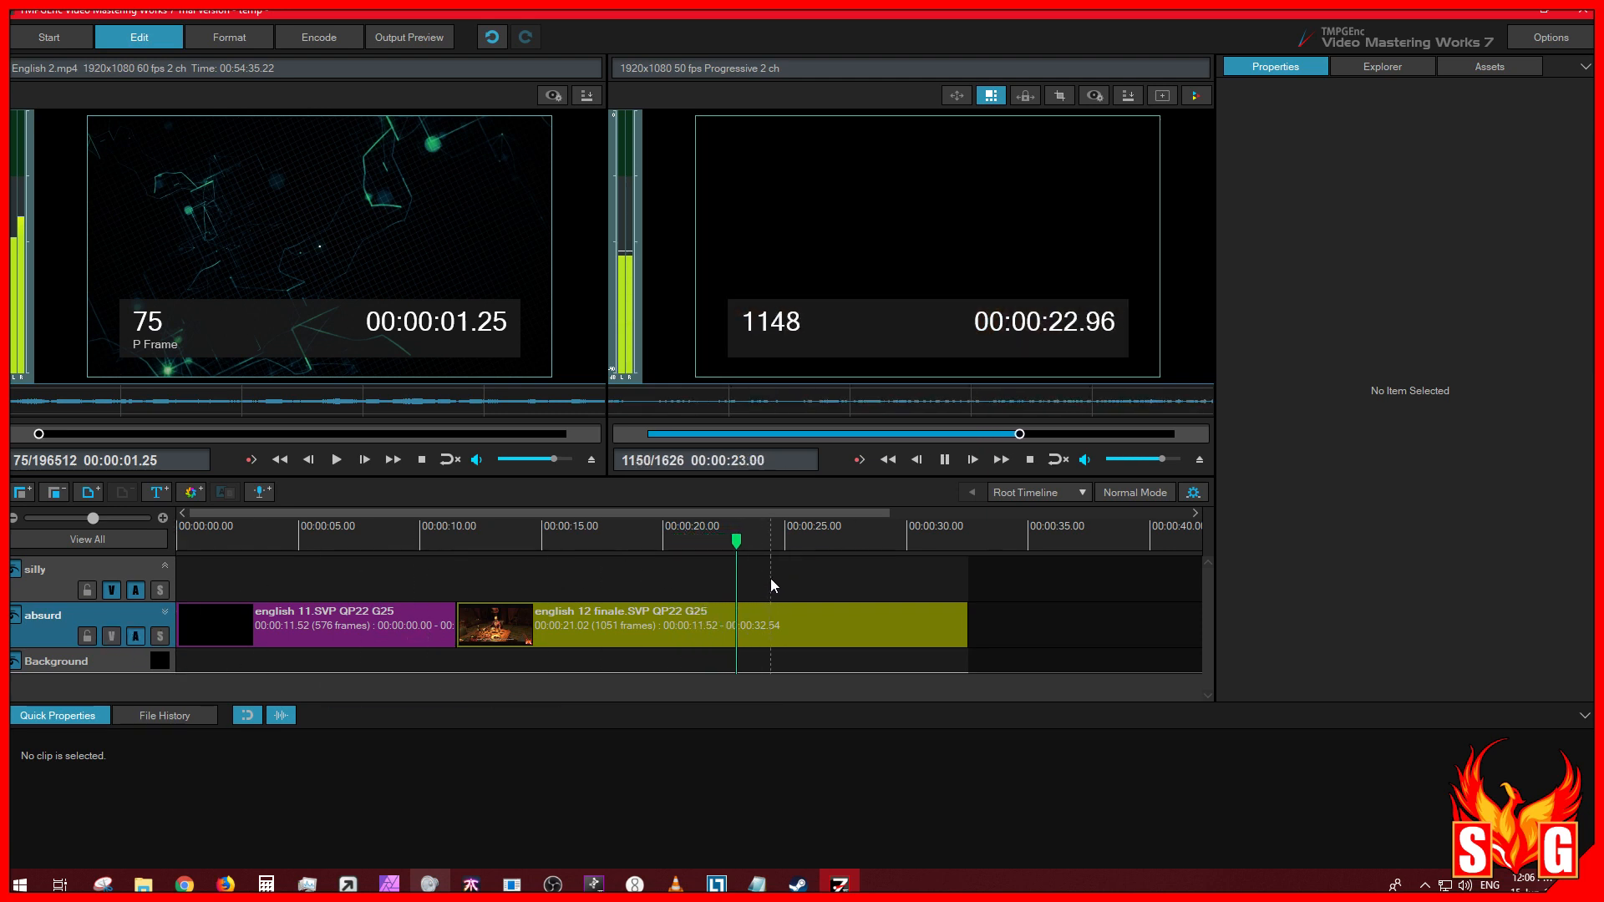
key("space")
left_click(112, 638)
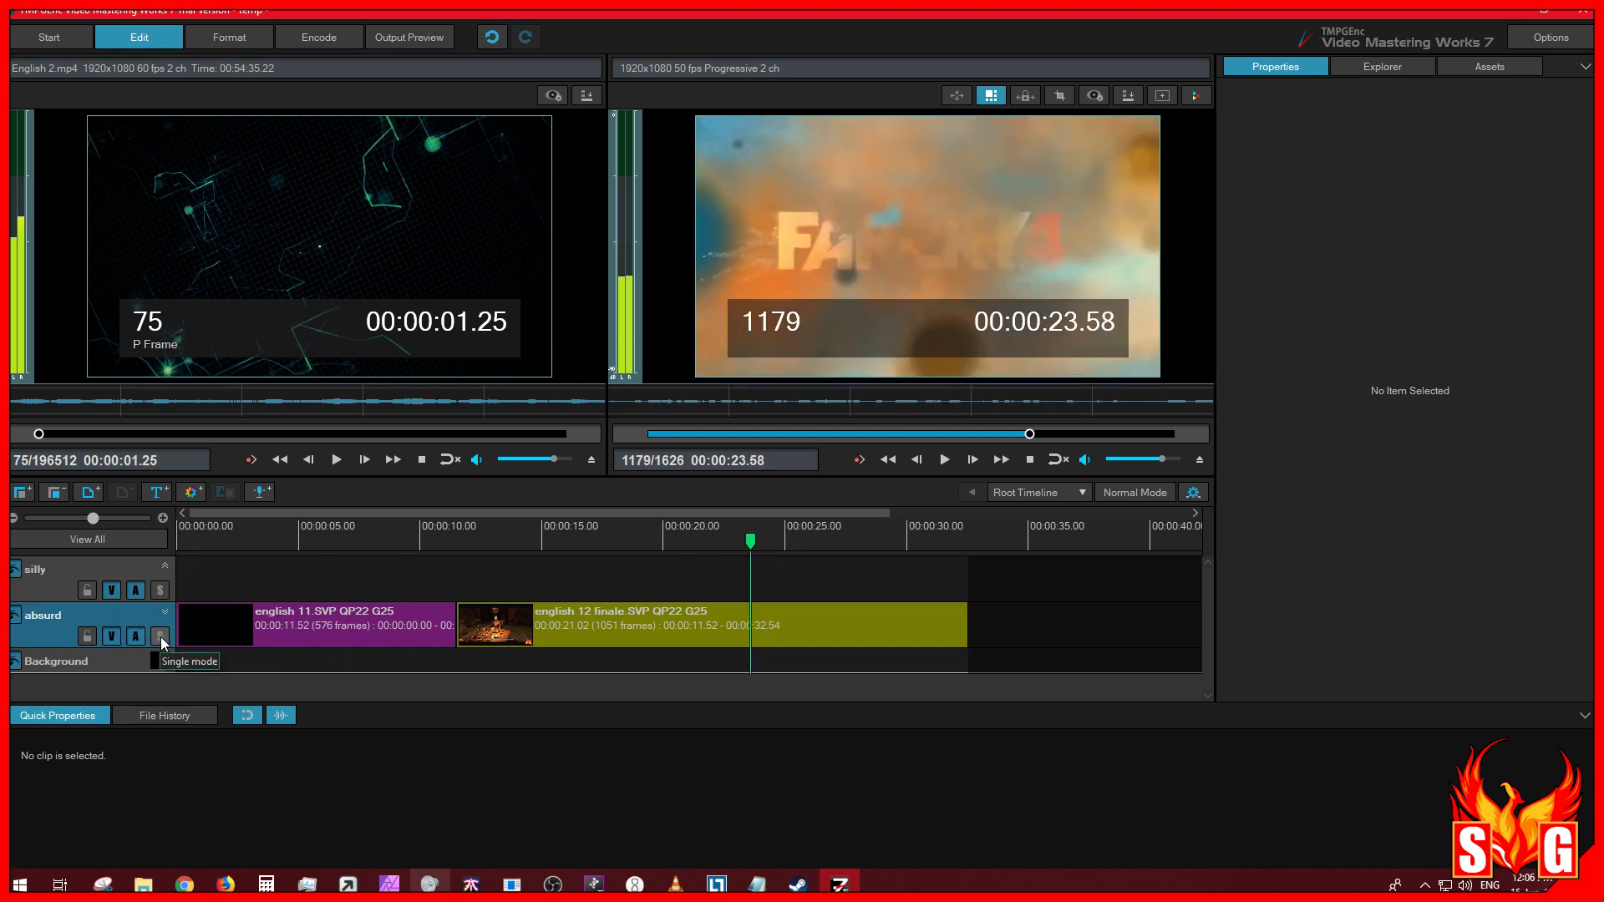
Step: Briefly play the timeline with the absurd layer in single mode, and turn single mode off again
left_click(165, 637)
key("space")
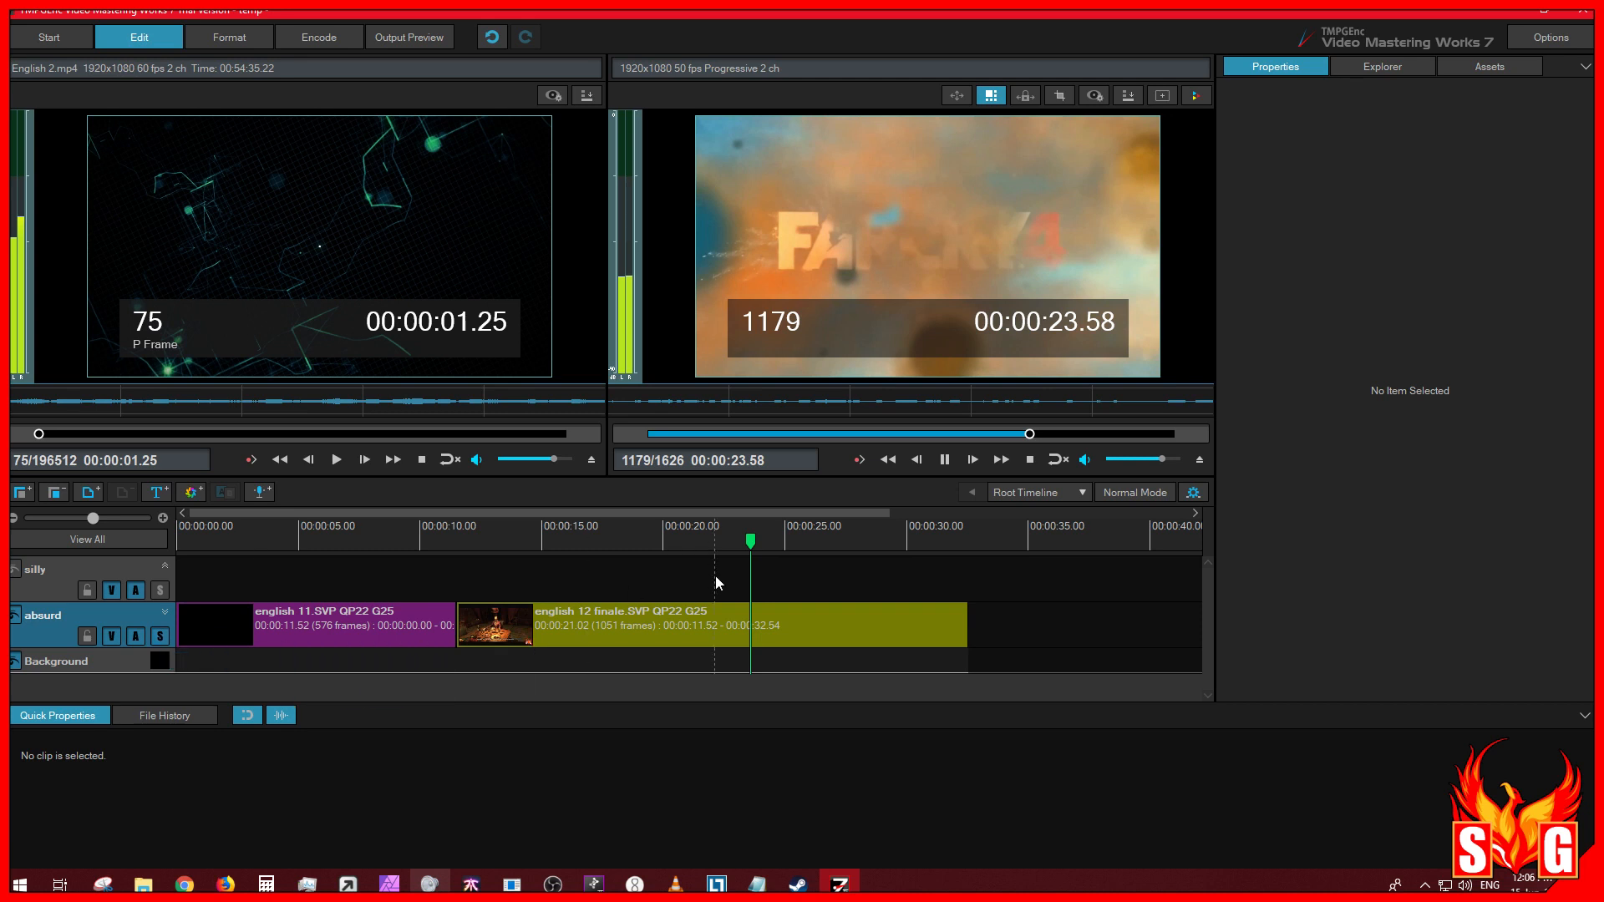
key("space")
left_click(159, 637)
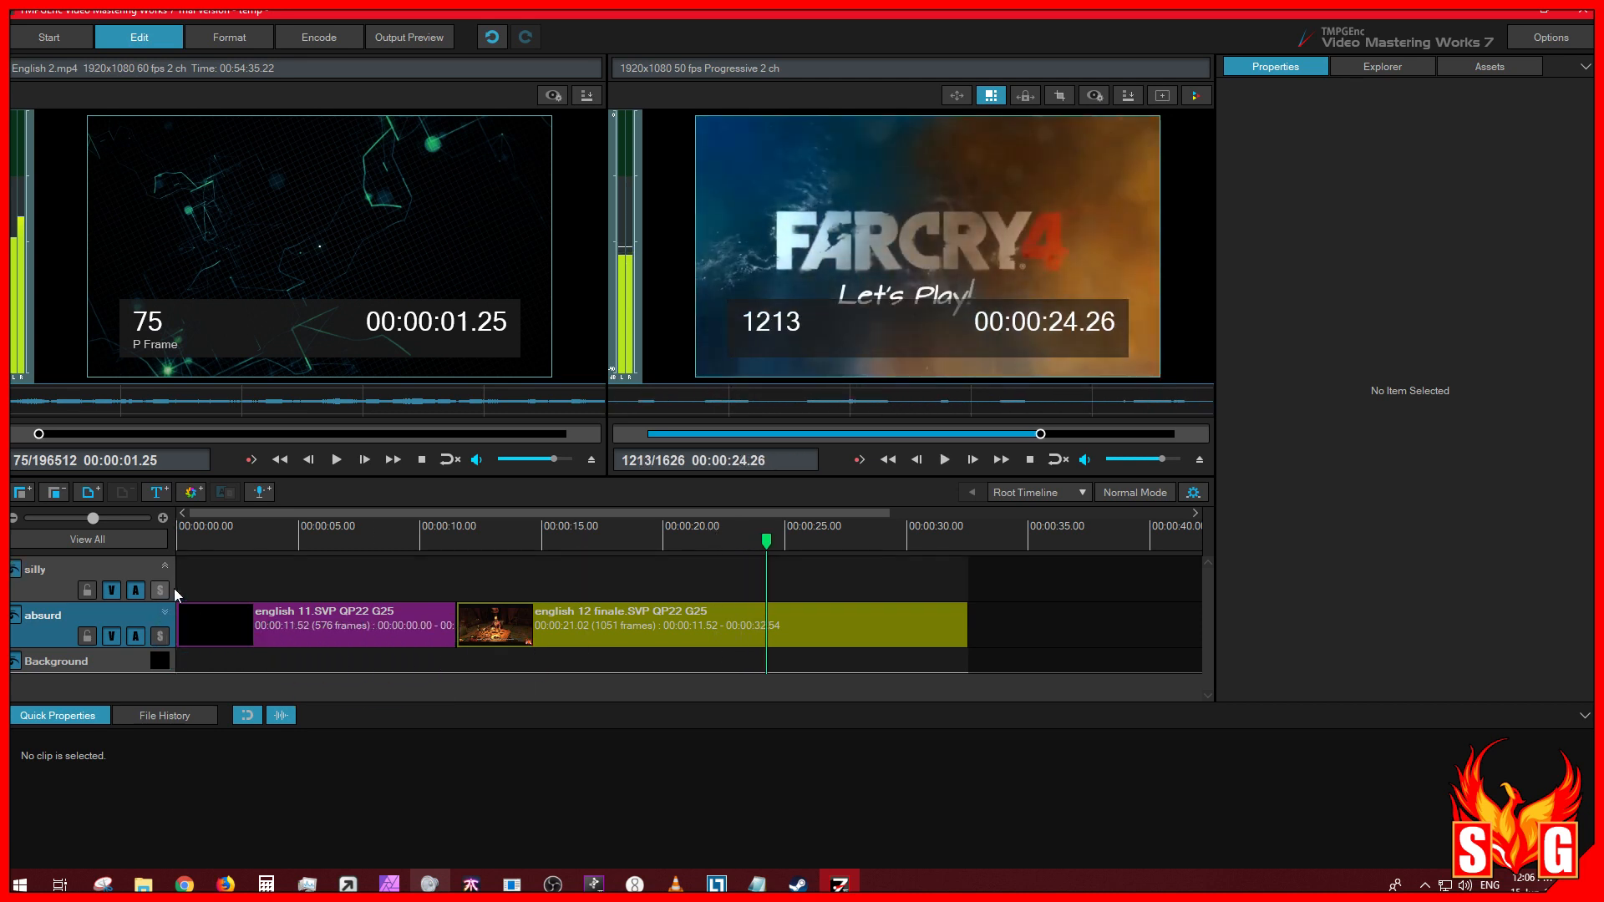
Step: Move the english 12 finale clip onto the silly layer at 00:00:11.68 and preview it from 00:00:15.68, using that layer's single mode temporarily
left_click(160, 590)
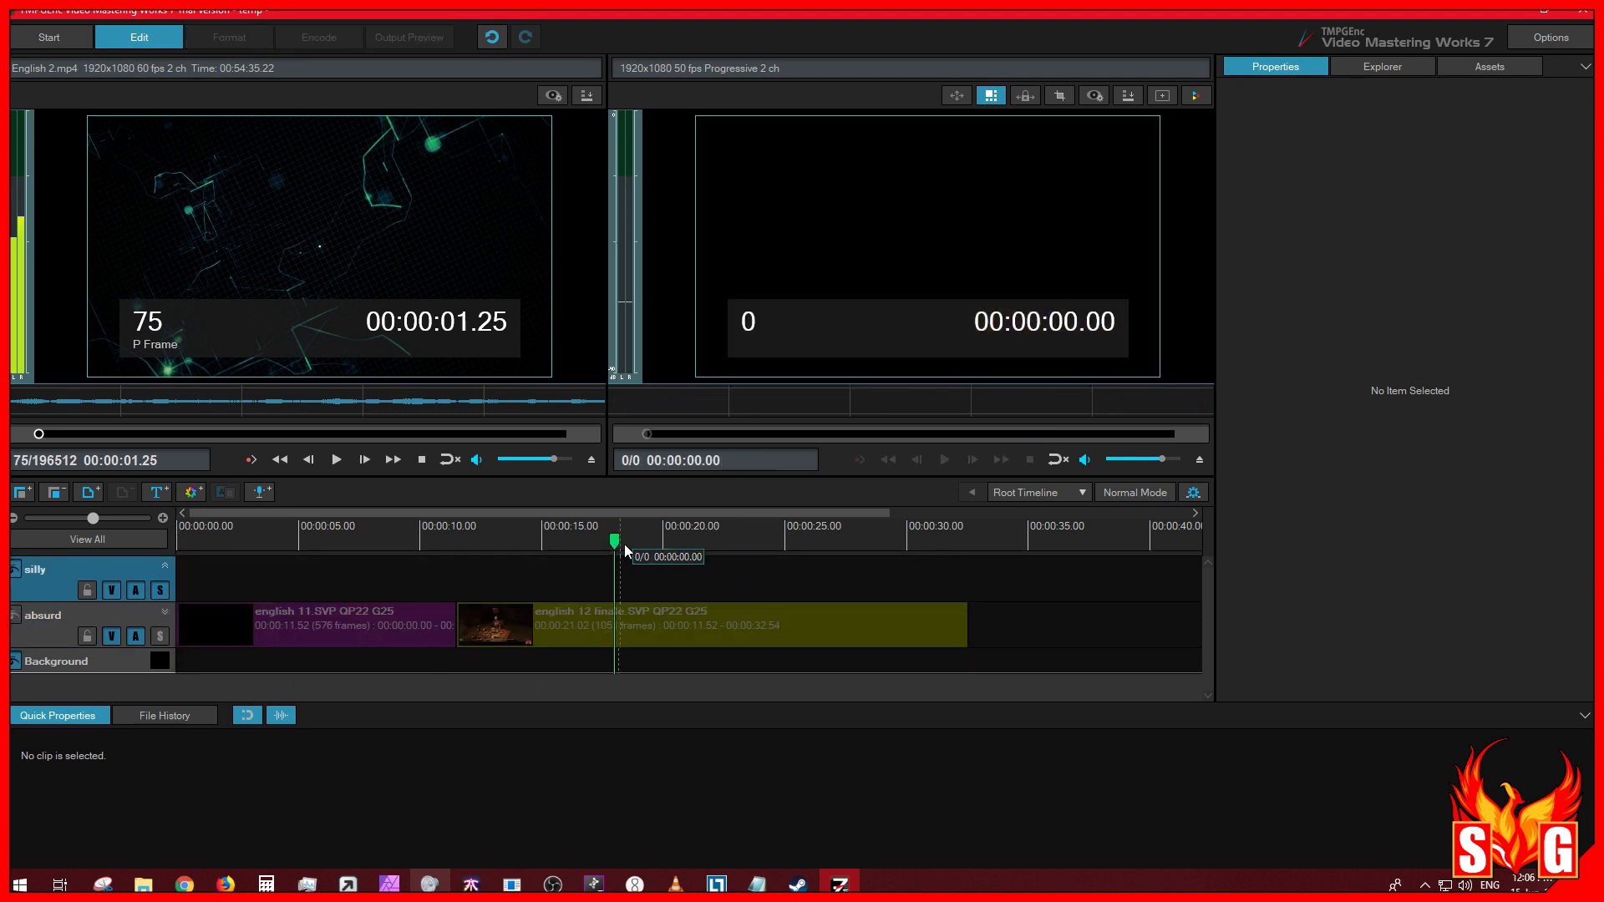
left_click_drag(539, 628, 545, 590)
left_click(558, 535)
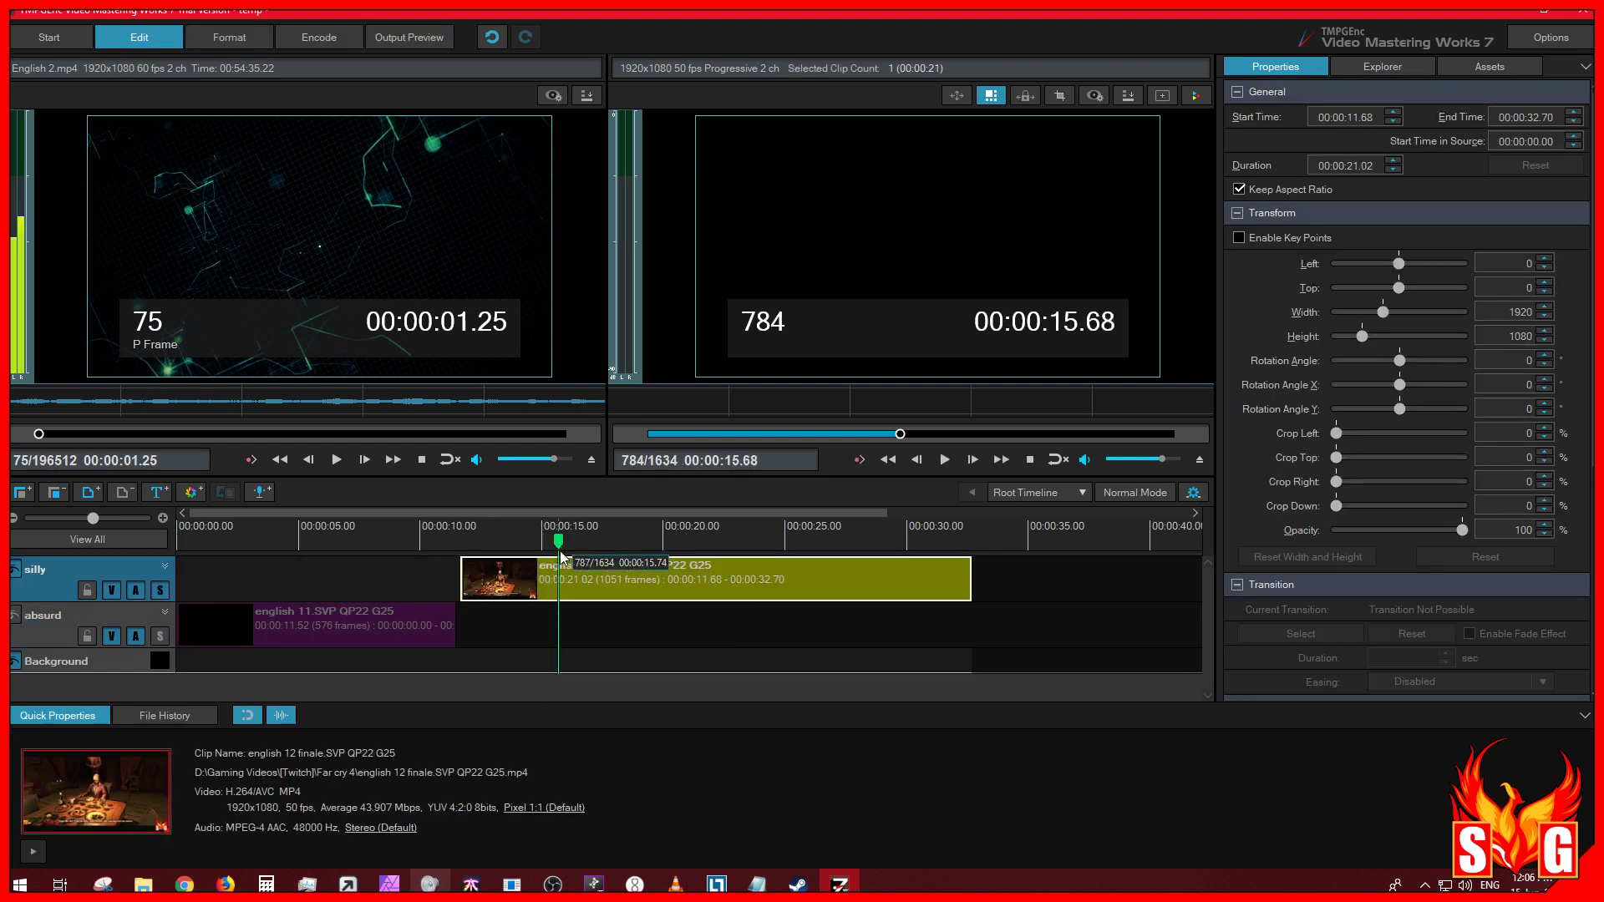
key("space")
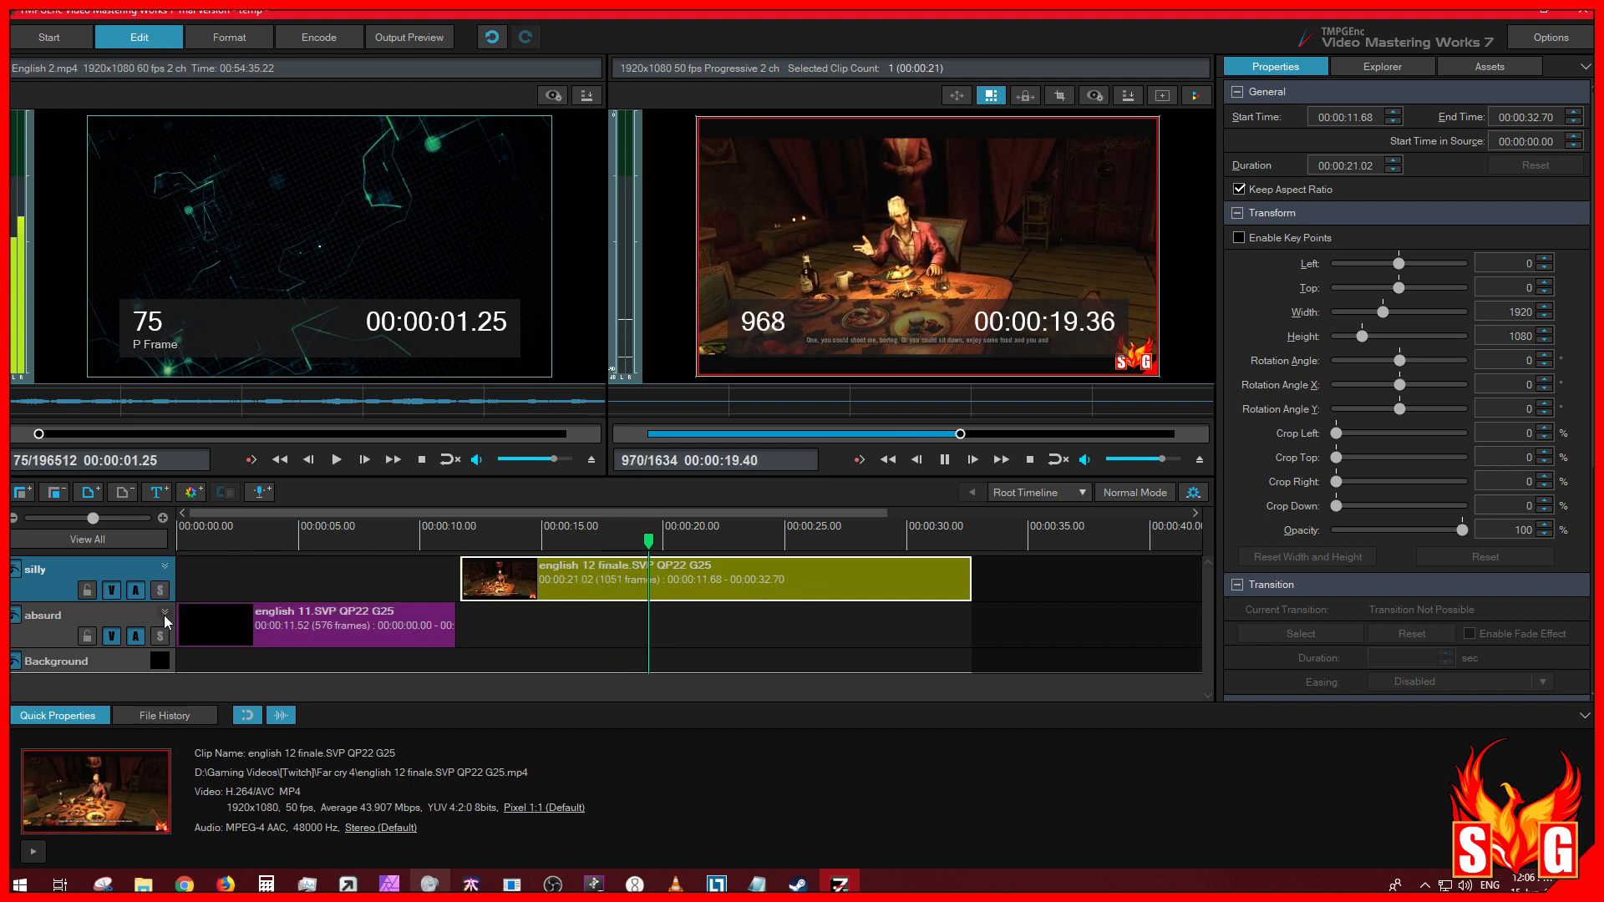
key("space")
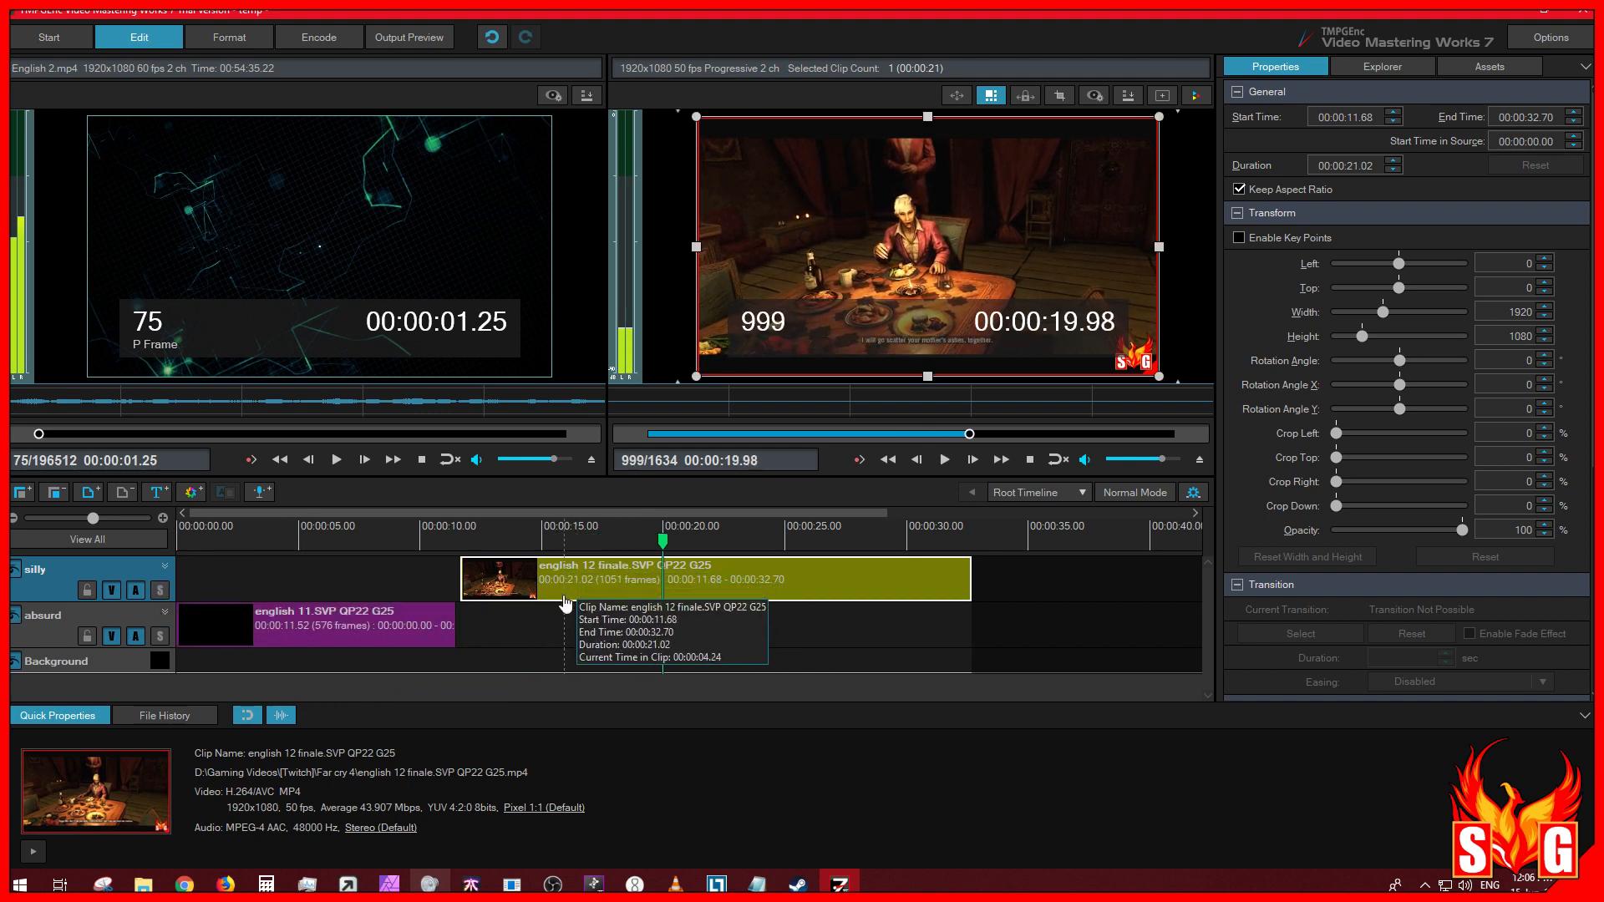
Step: Mark a timeline range from 00:00:11.58 to 00:00:14.98, starting between the two clips
left_click(457, 546)
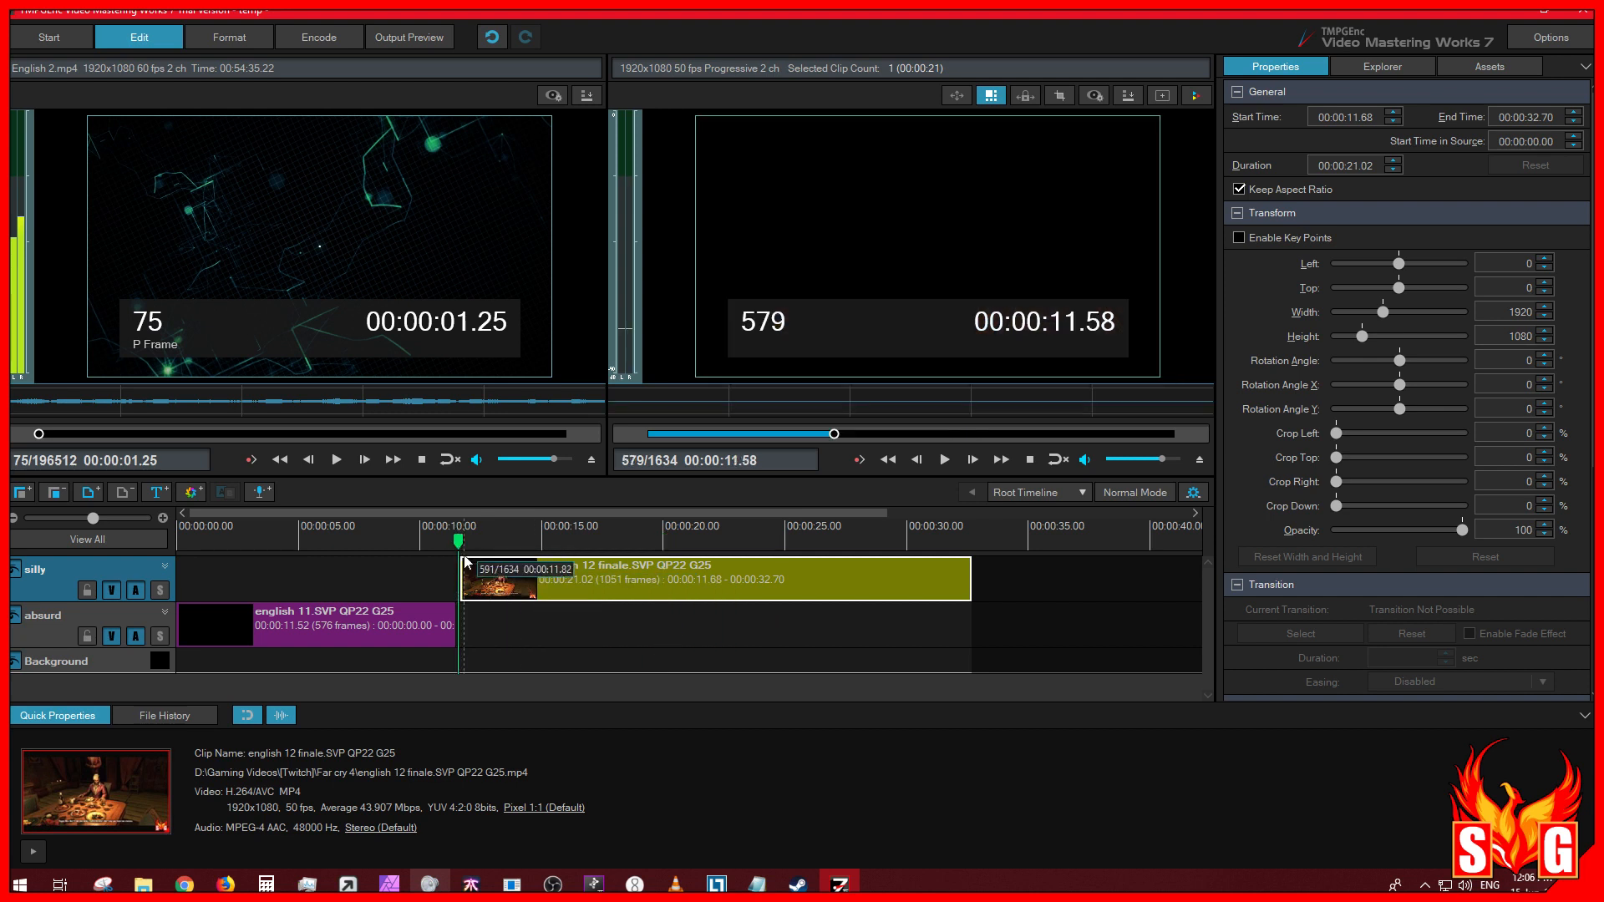
scroll(551, 585, "up", 2)
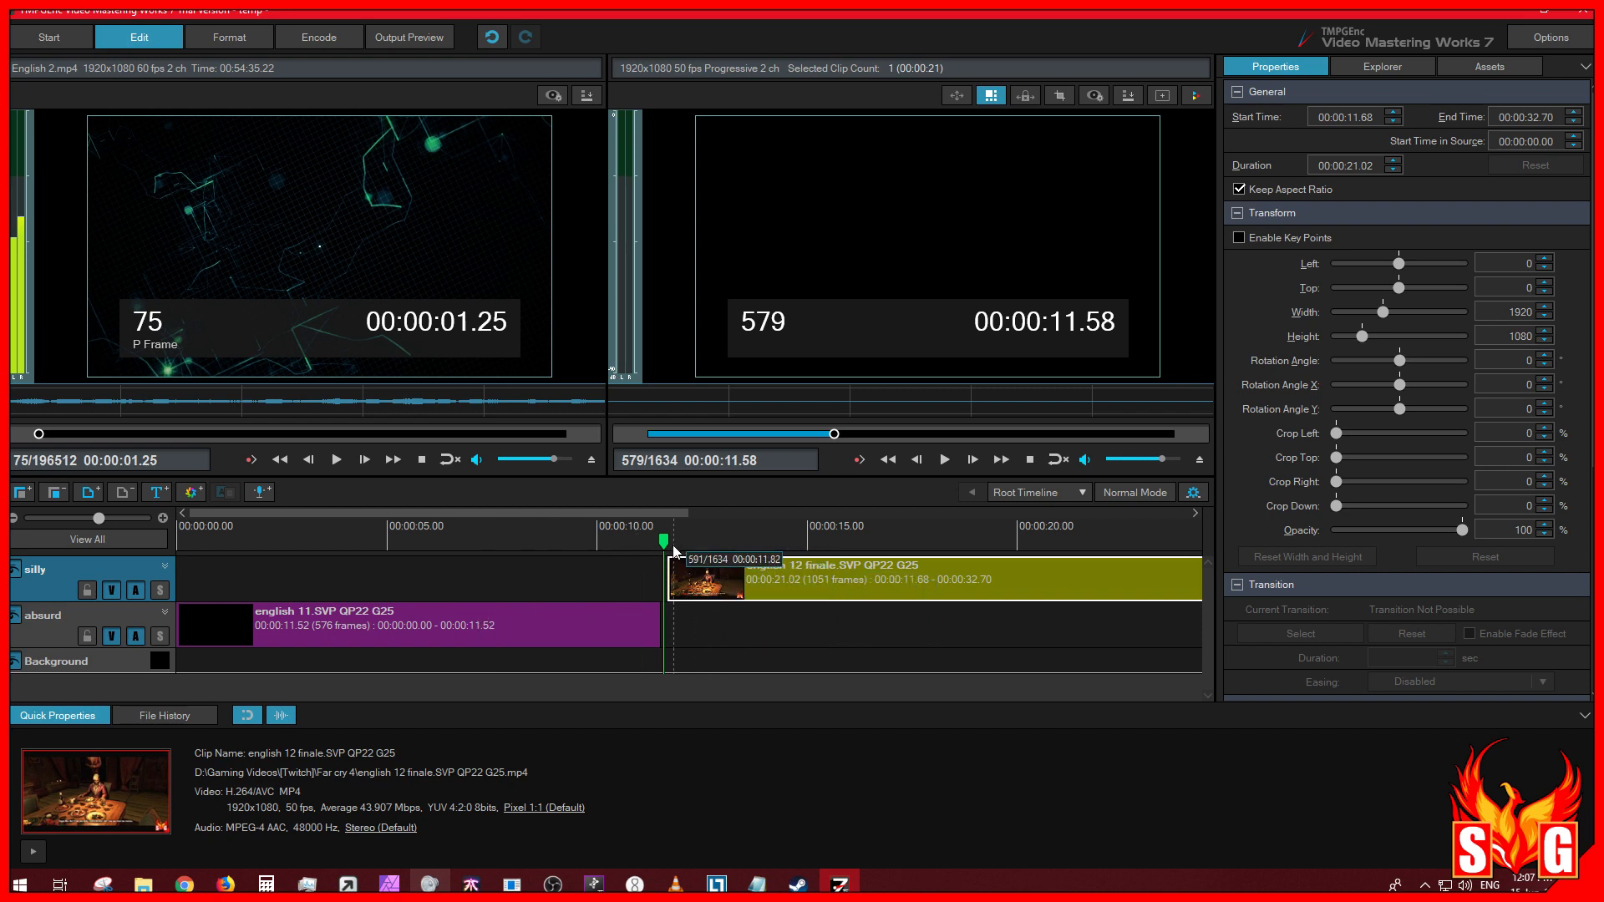
left_click(568, 579)
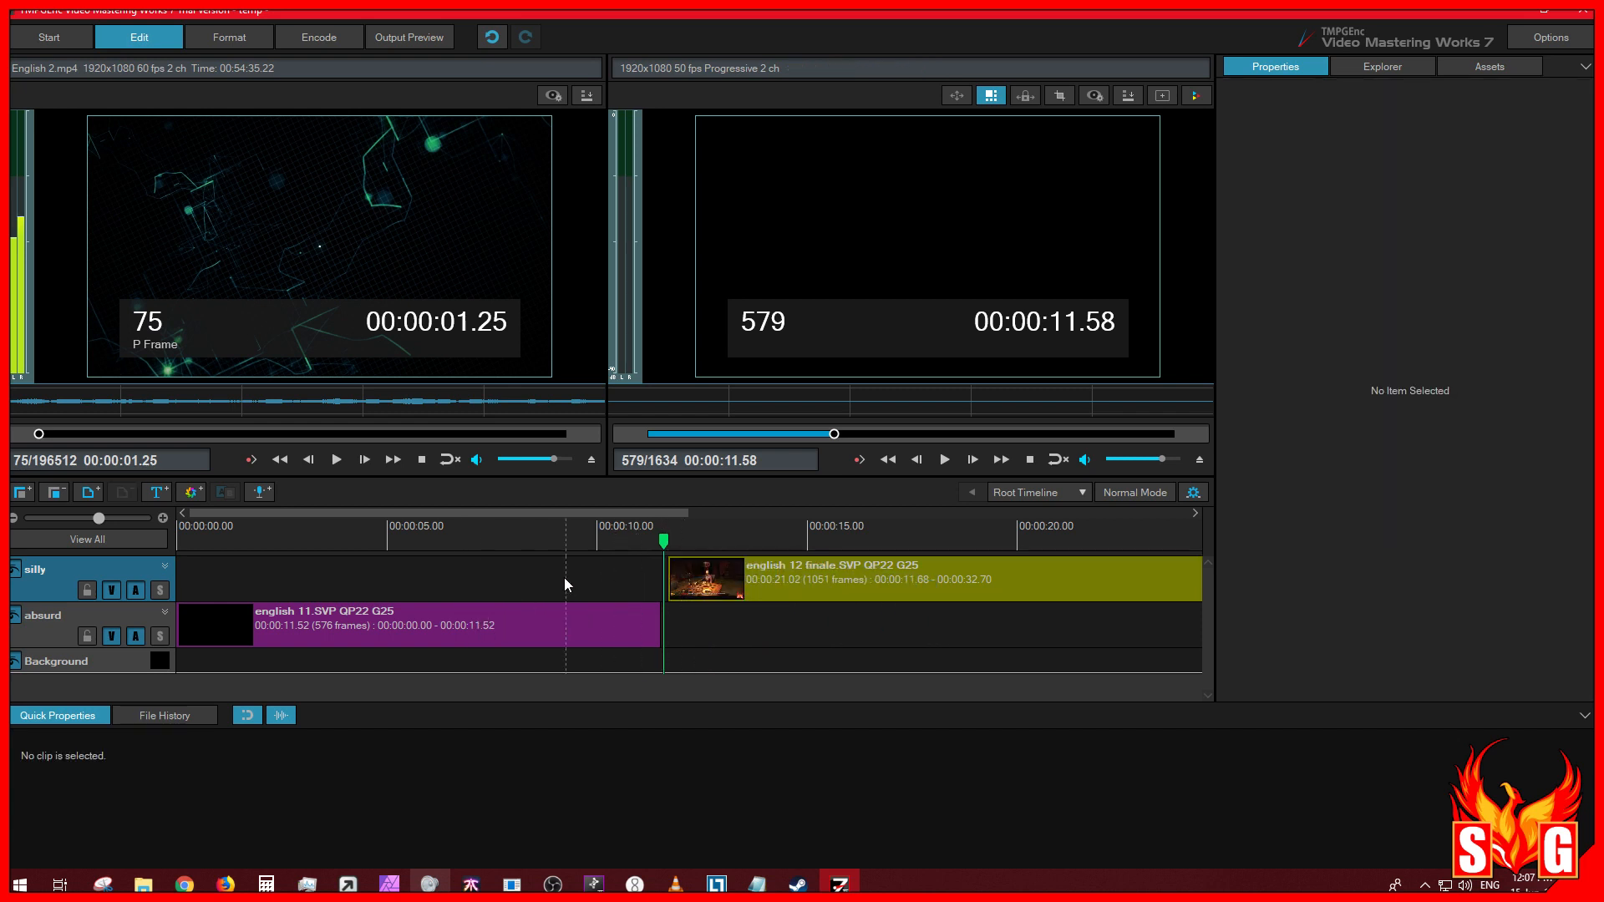
right_click(454, 580)
left_click(554, 584)
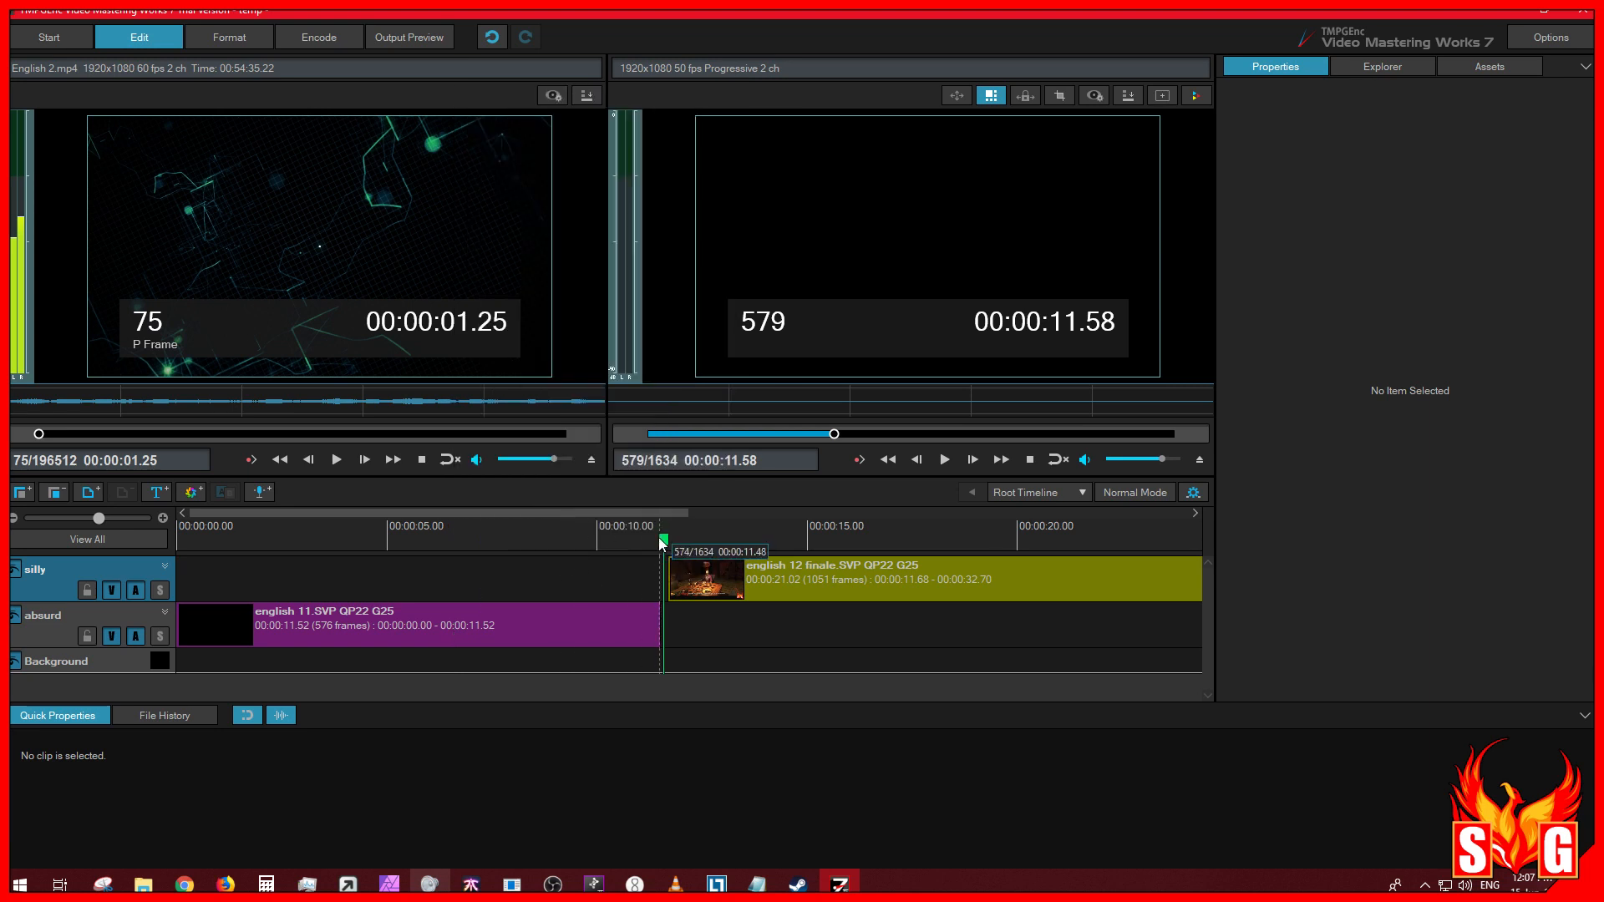
left_click_drag(664, 543, 806, 543)
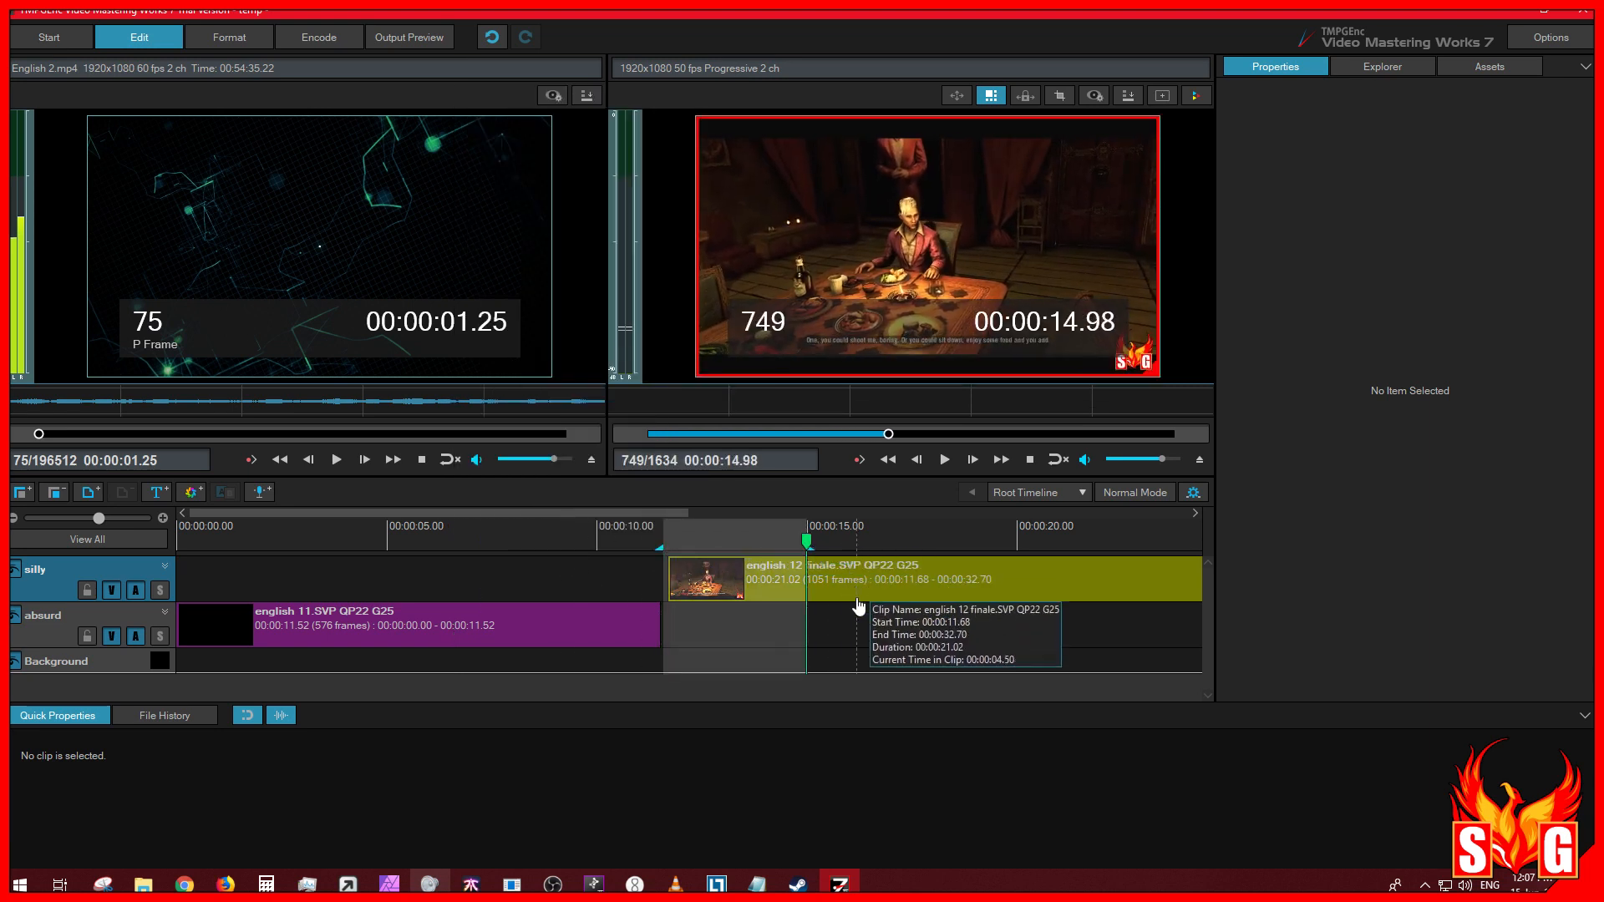
Step: Select the english 12 finale clip, place the playhead at 00:00:12.80, and examine the gap between the clips at different timeline scales
left_click(852, 585)
left_click(714, 543)
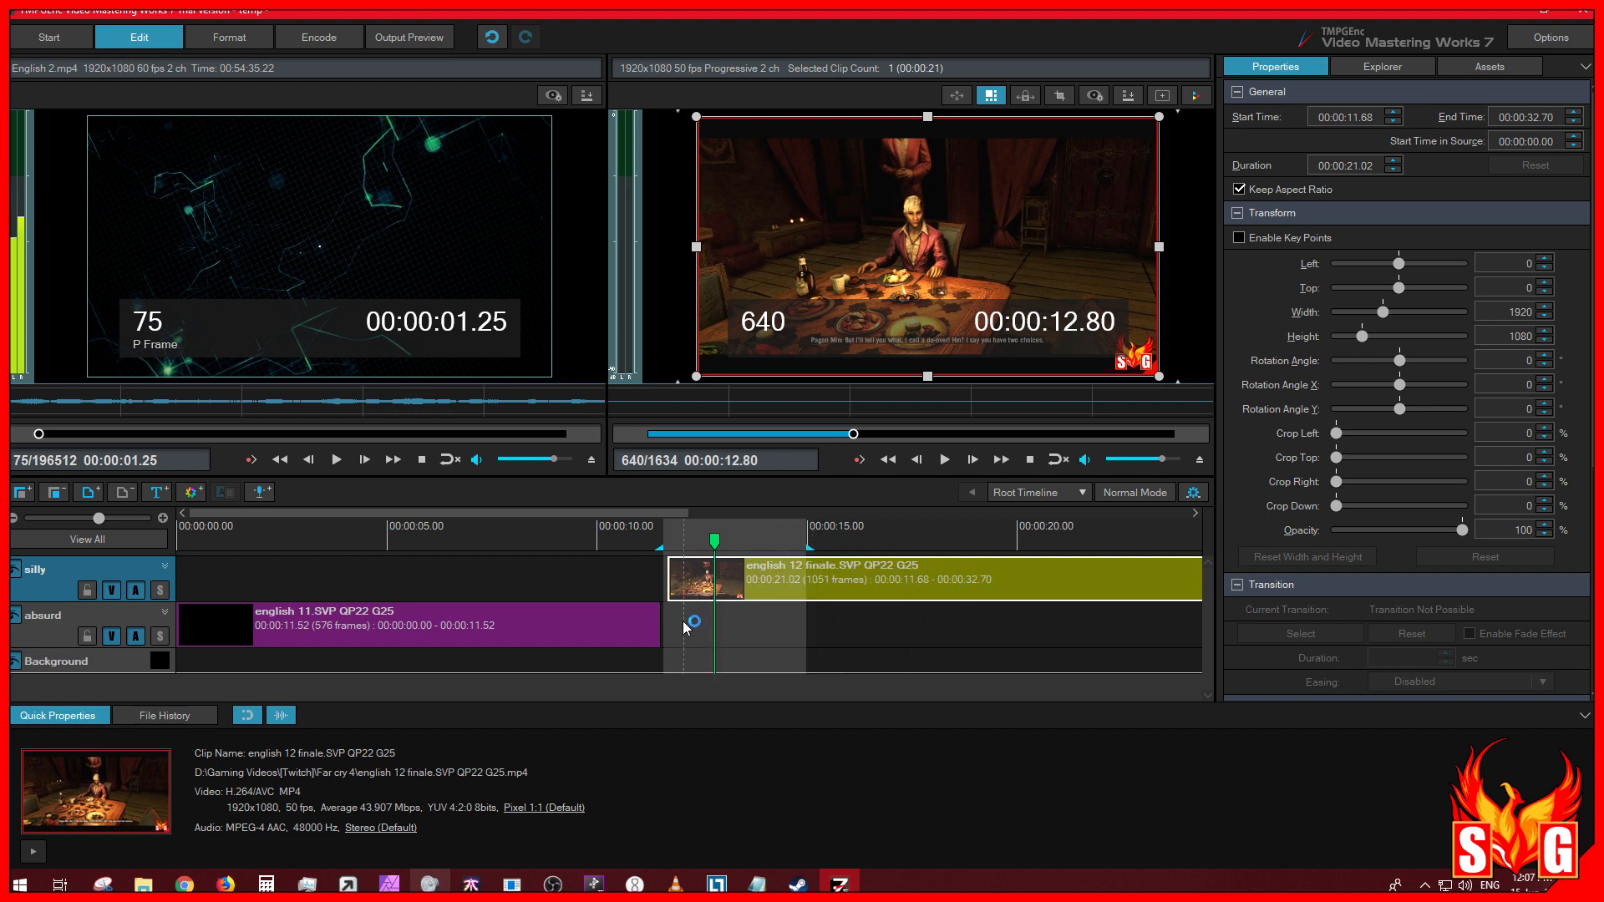
scroll(685, 615, "up", 1)
scroll(638, 620, "down", 1)
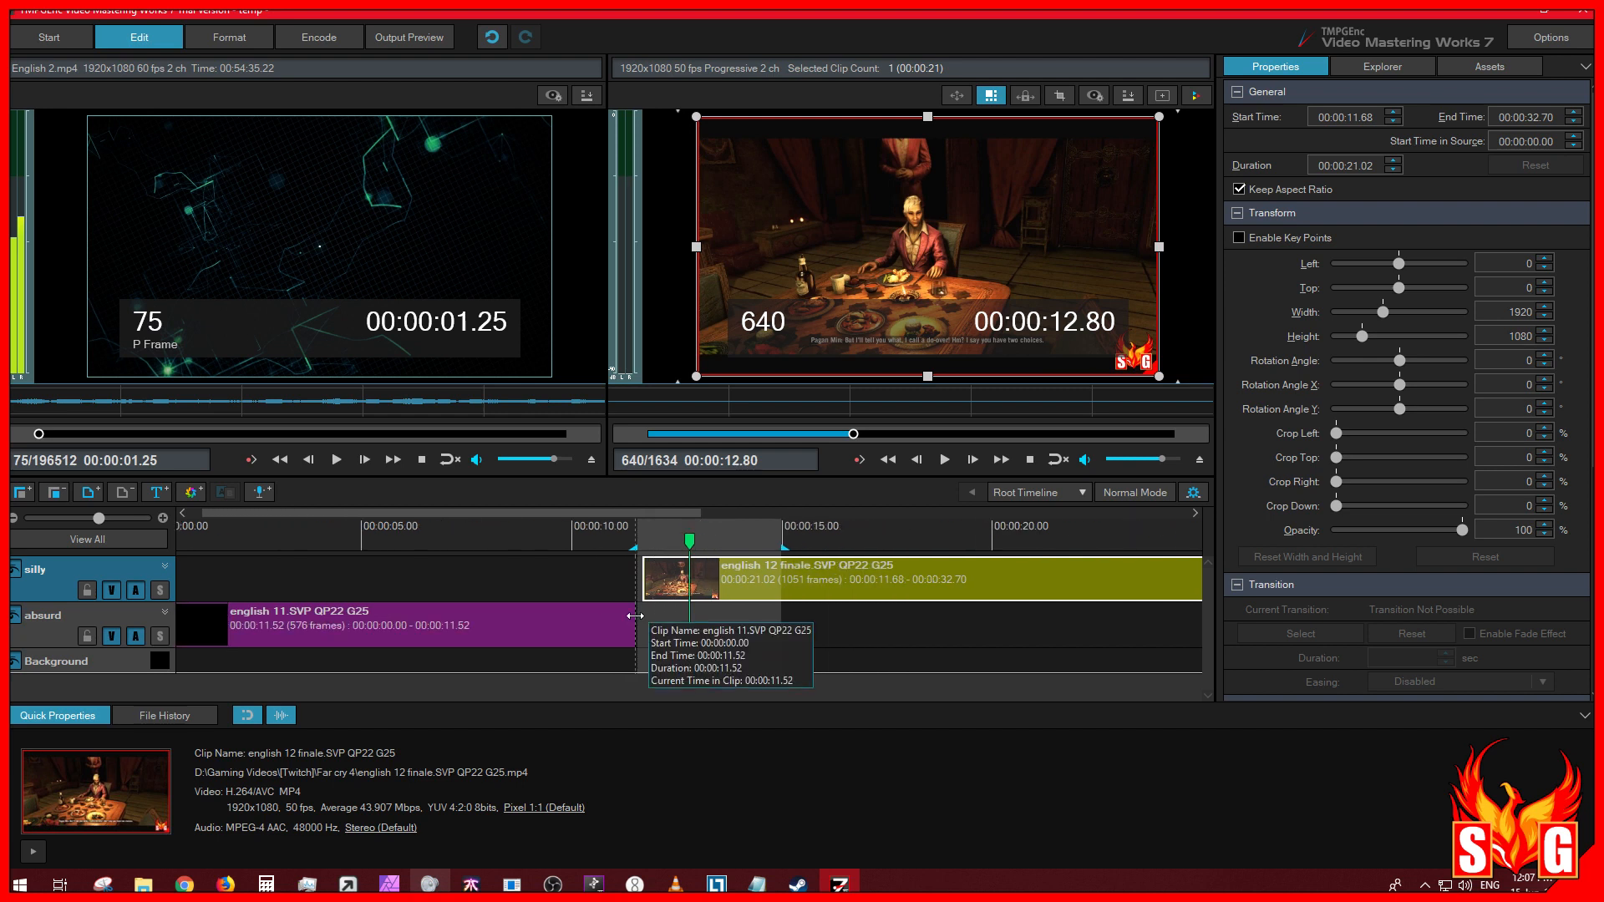
scroll(644, 614, "down", 1)
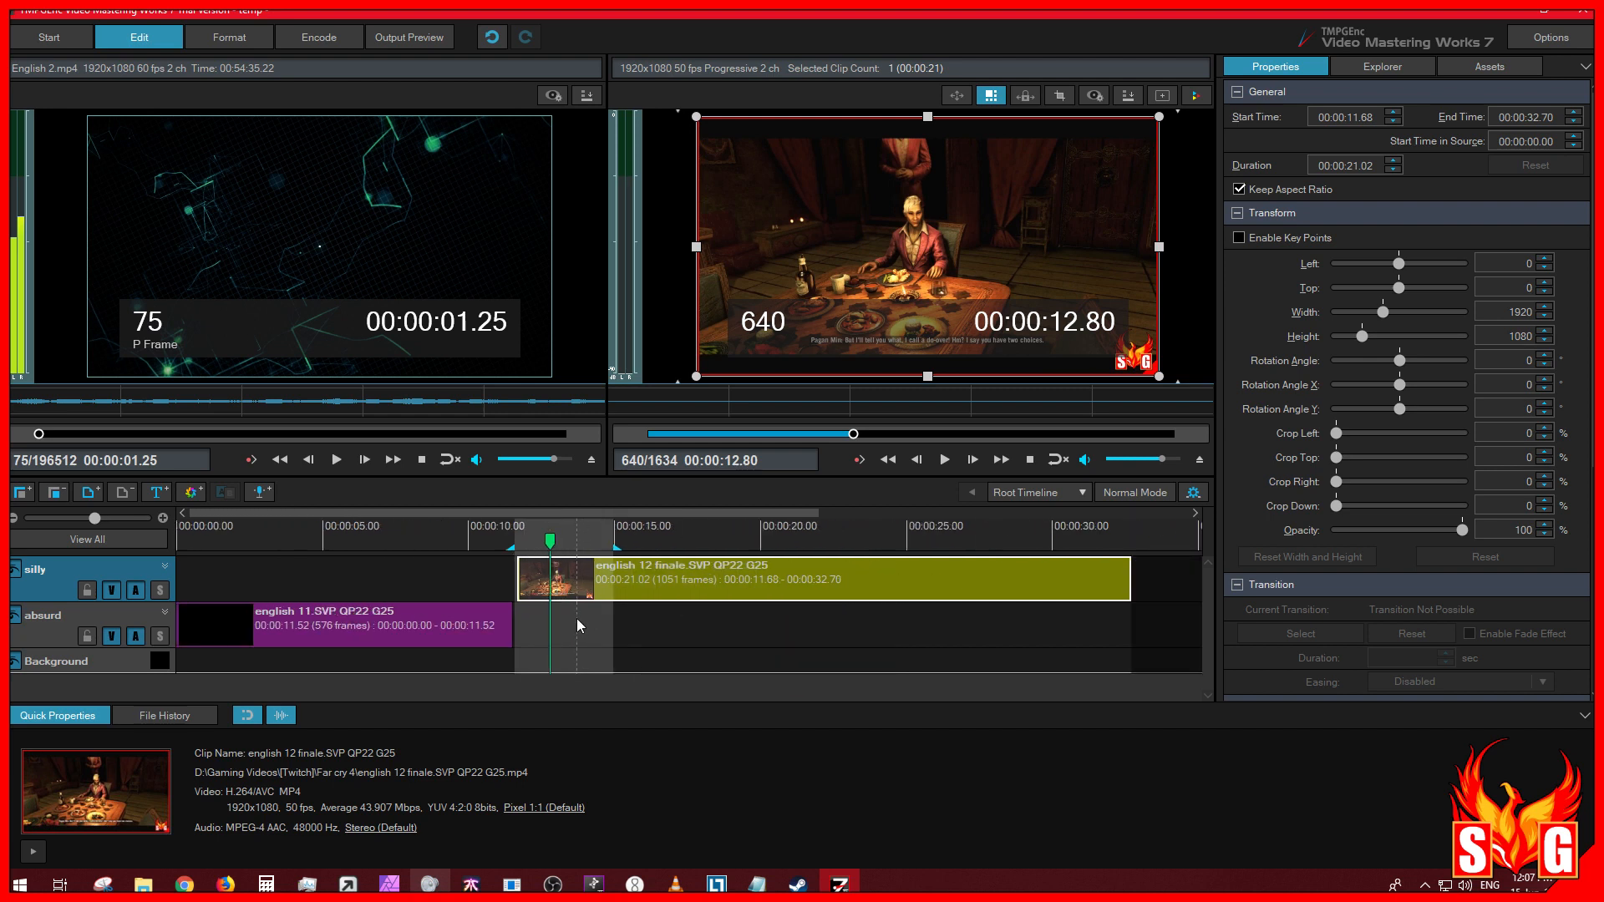
scroll(577, 620, "up", 1)
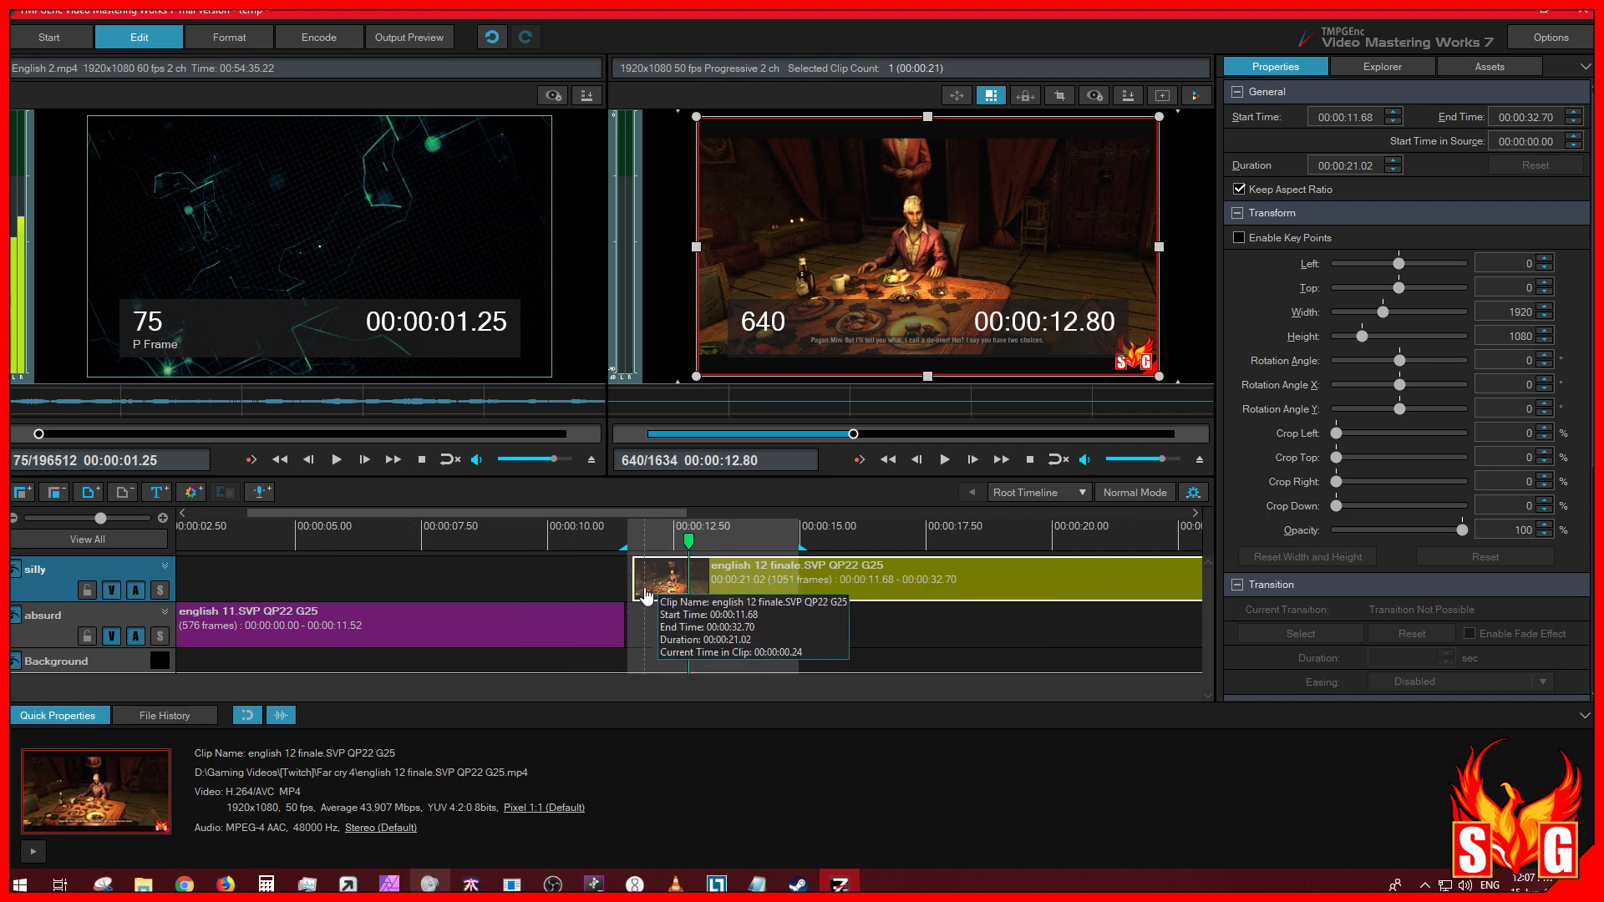
scroll(692, 595, "down", 1)
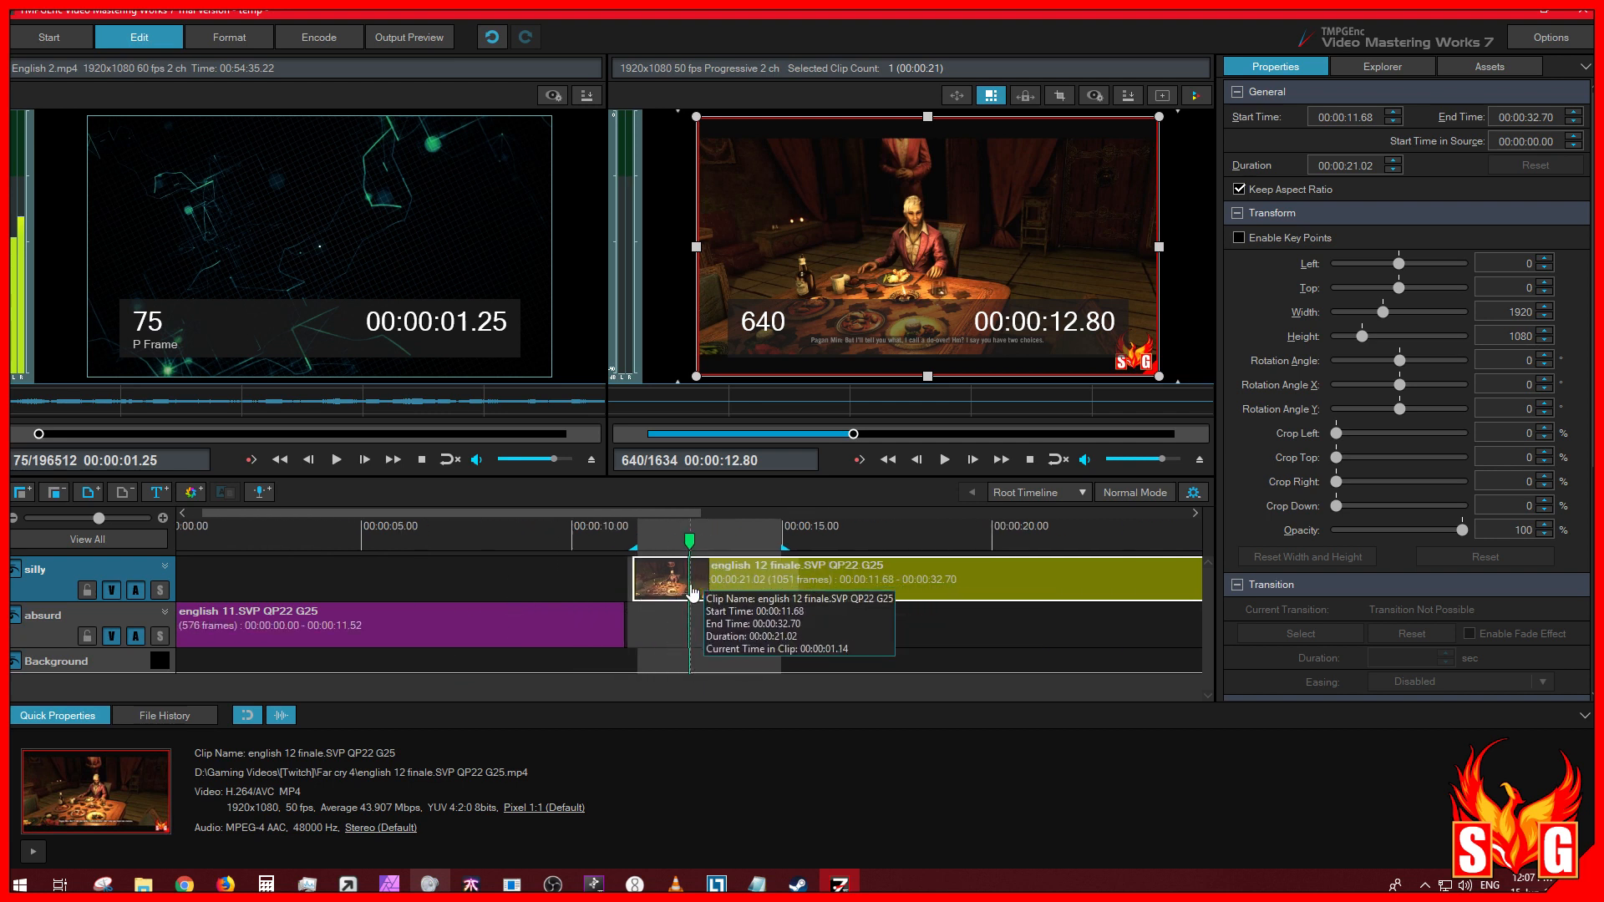
scroll(692, 594, "down", 1)
scroll(644, 575, "up", 2)
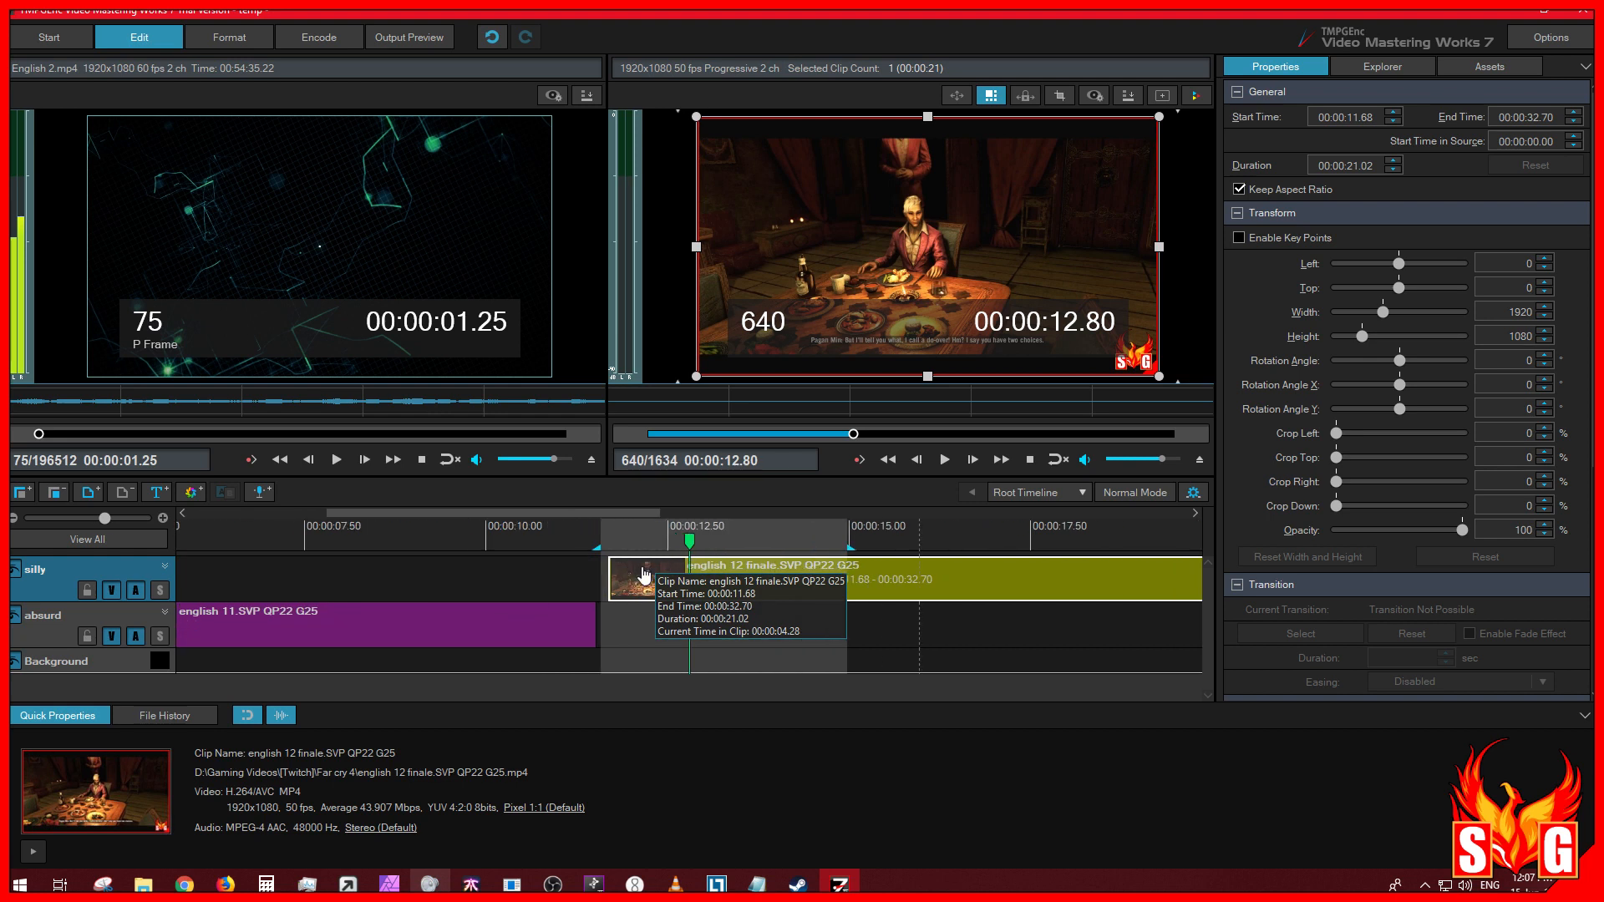
scroll(644, 575, "up", 1)
scroll(624, 584, "down", 4)
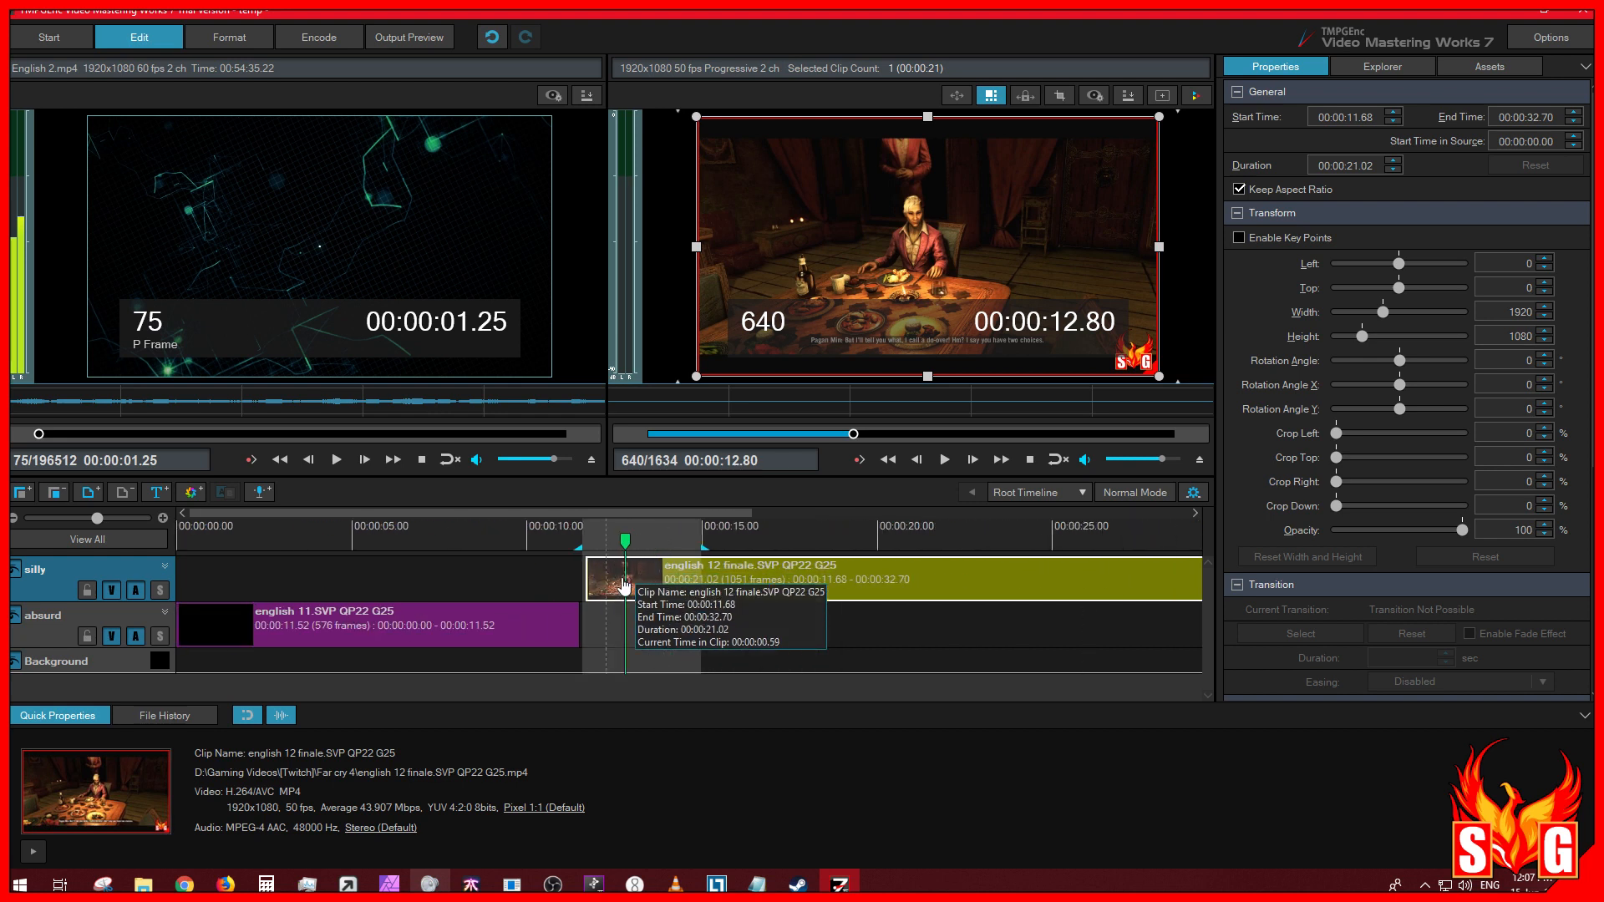
Step: Scrub the timeline to 00:00:17.28 and view the ruler's in/out point, output range and keyframe options
left_click(498, 551)
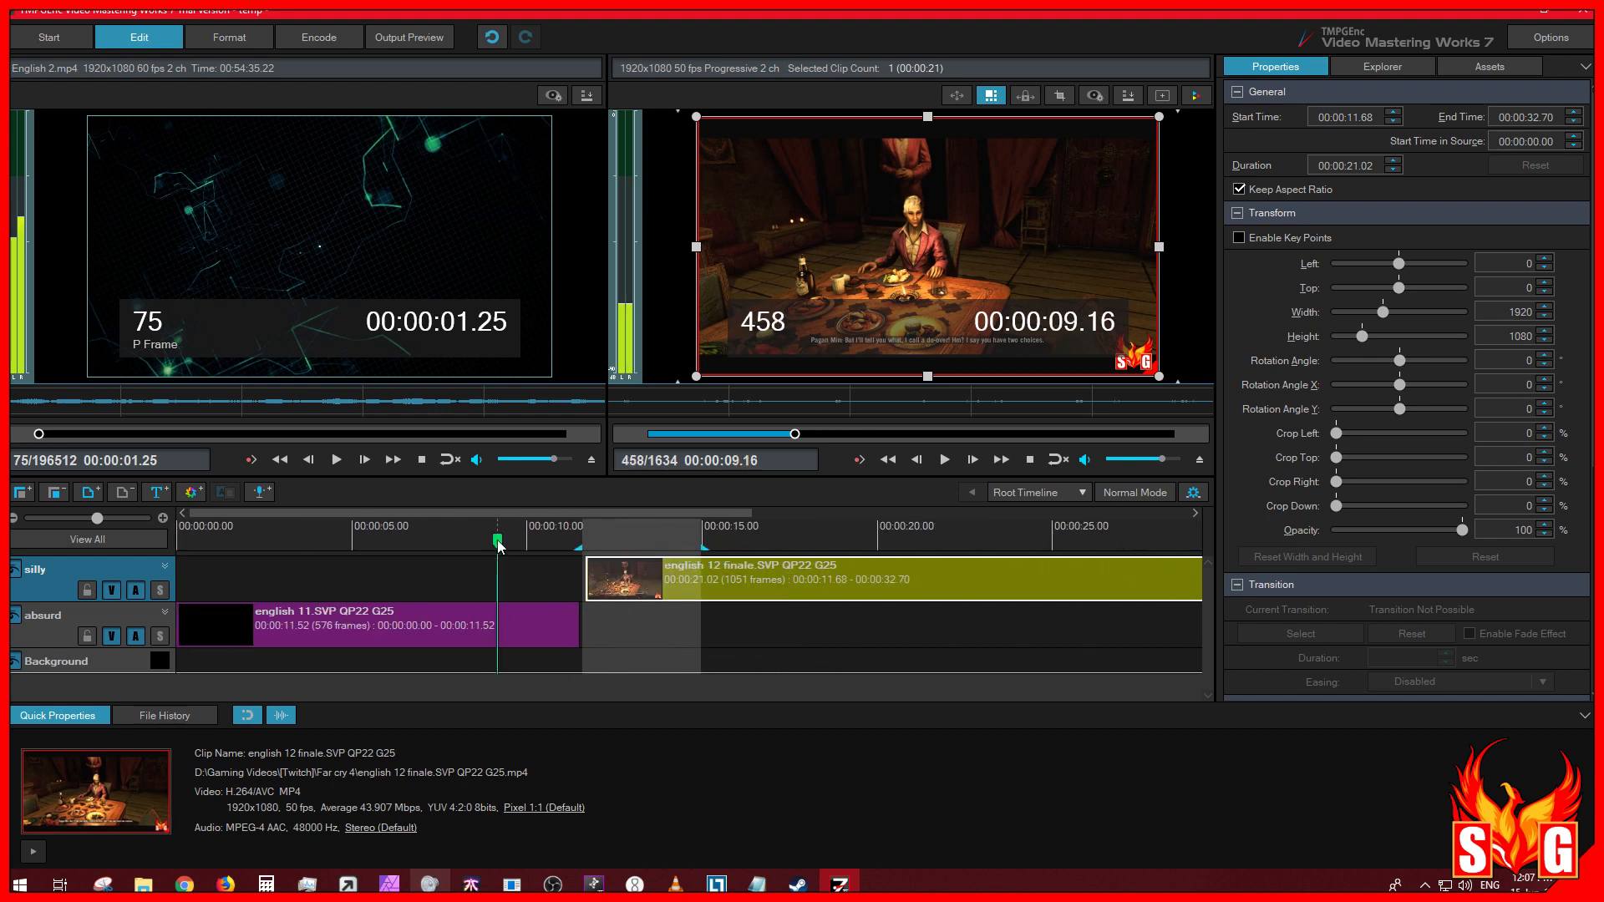
left_click_drag(370, 551, 782, 547)
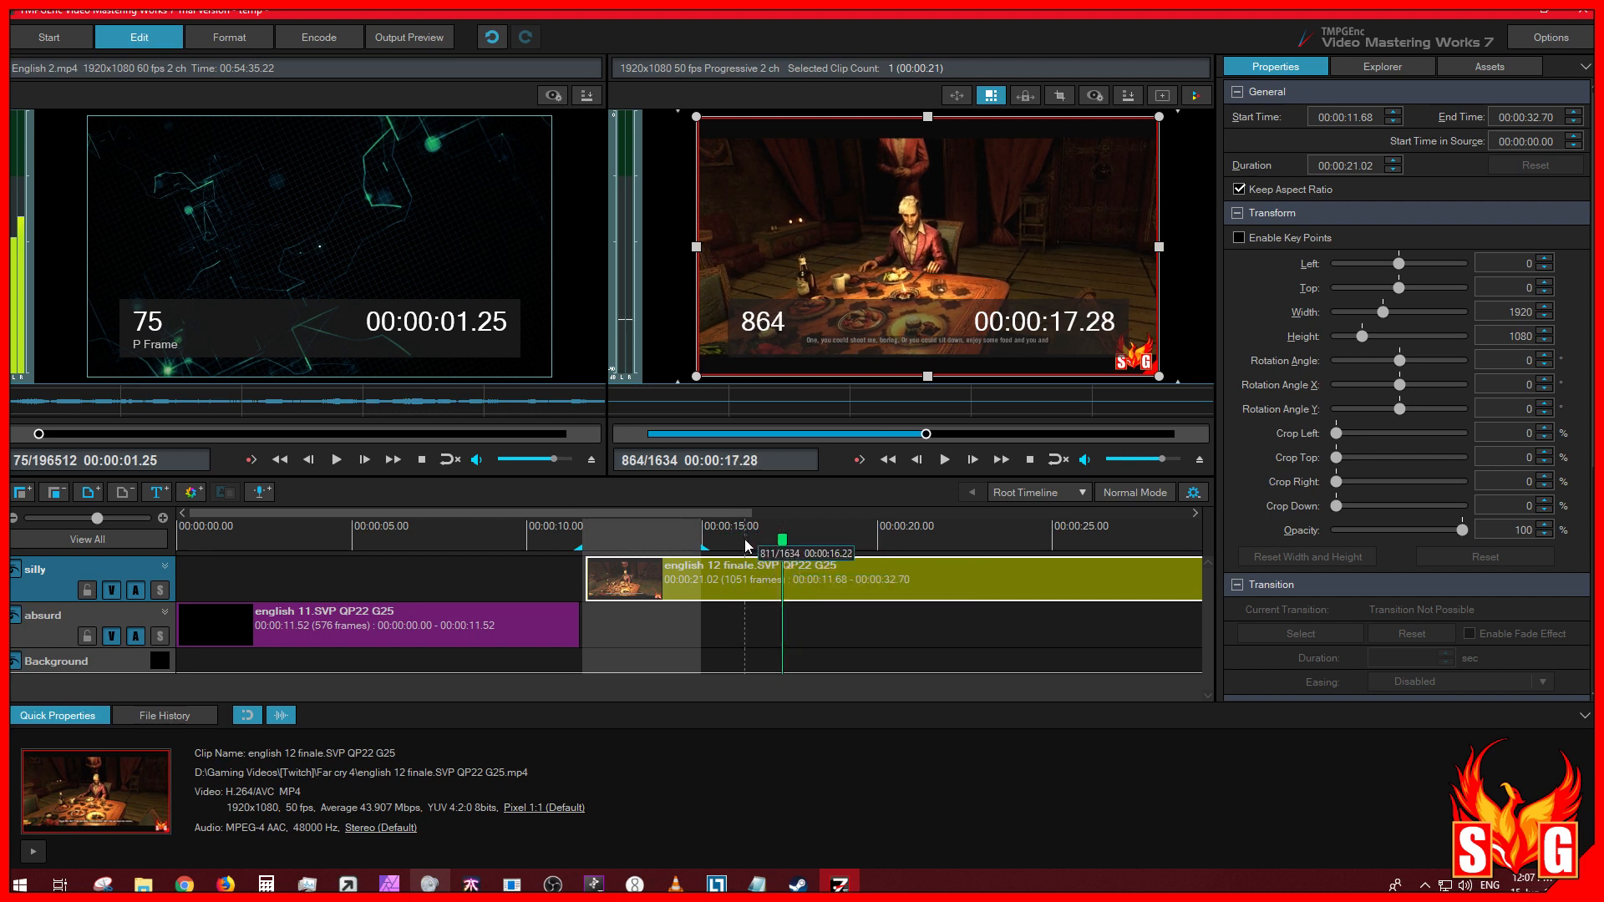
right_click(746, 548)
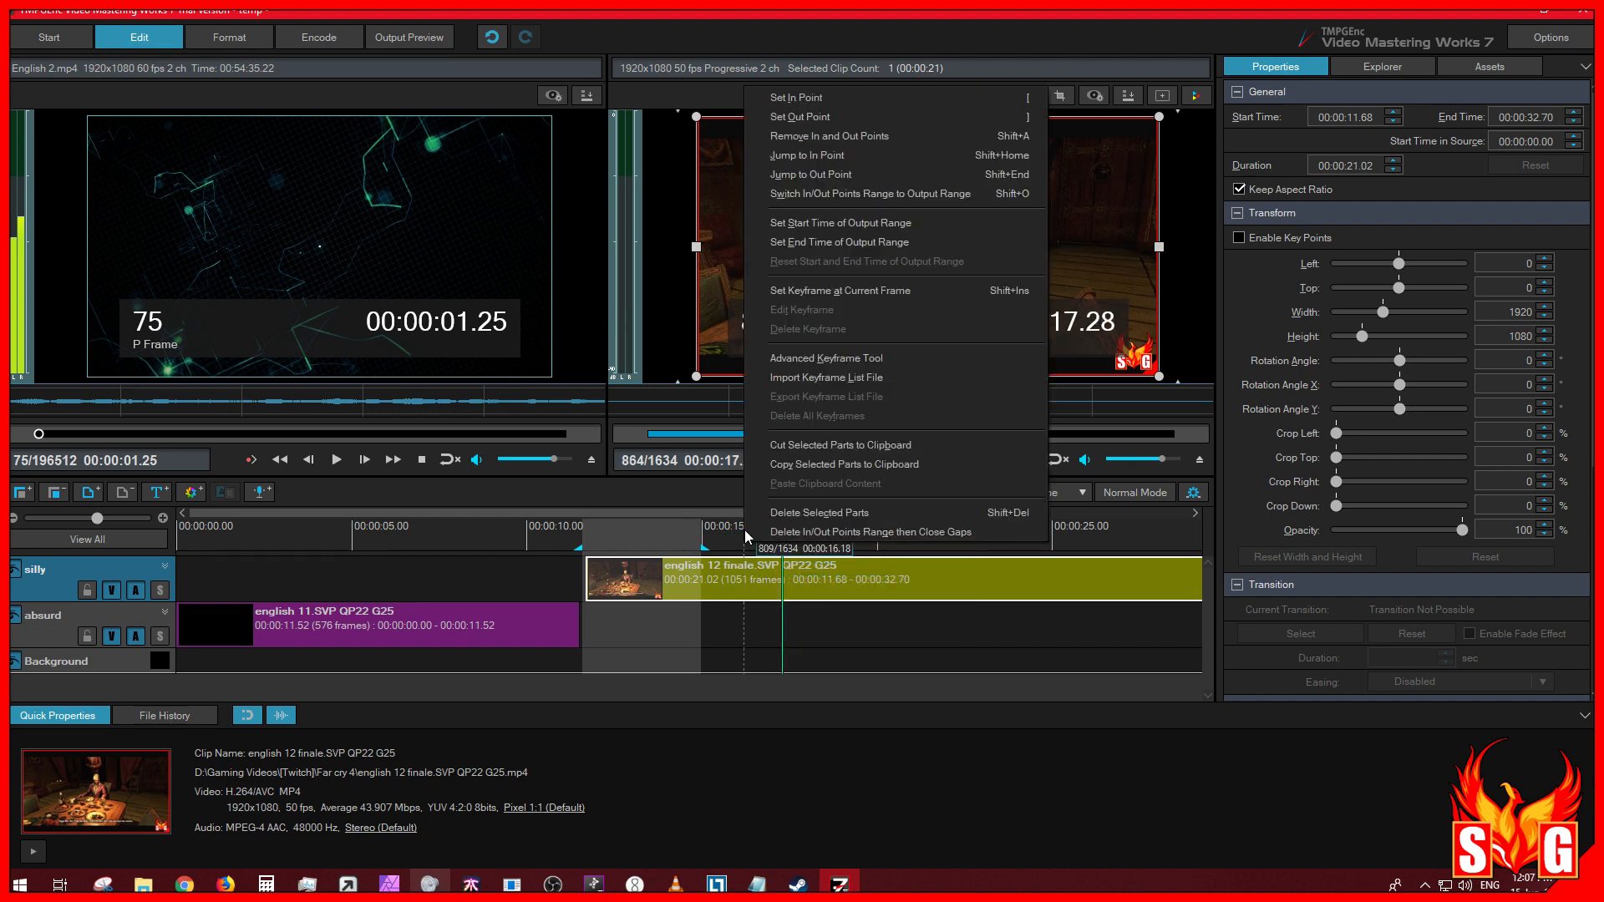
left_click(836, 620)
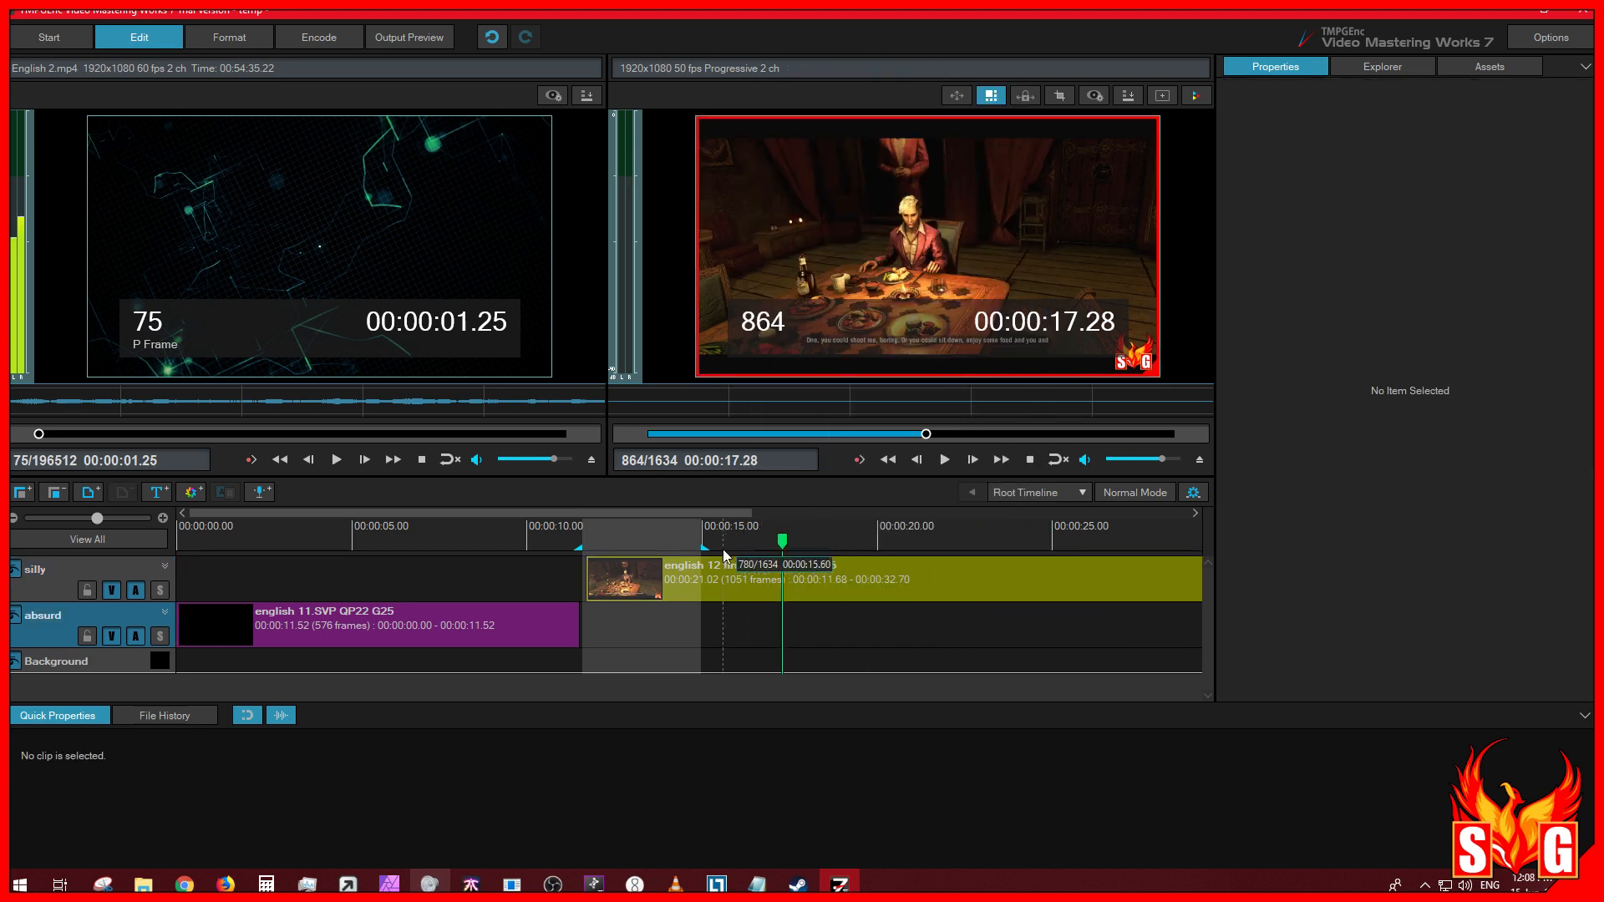
Step: Mark a new timeline range over the english 12 finale clip, from just after 00:00:15 to 00:00:21.92
left_click_drag(729, 548, 944, 546)
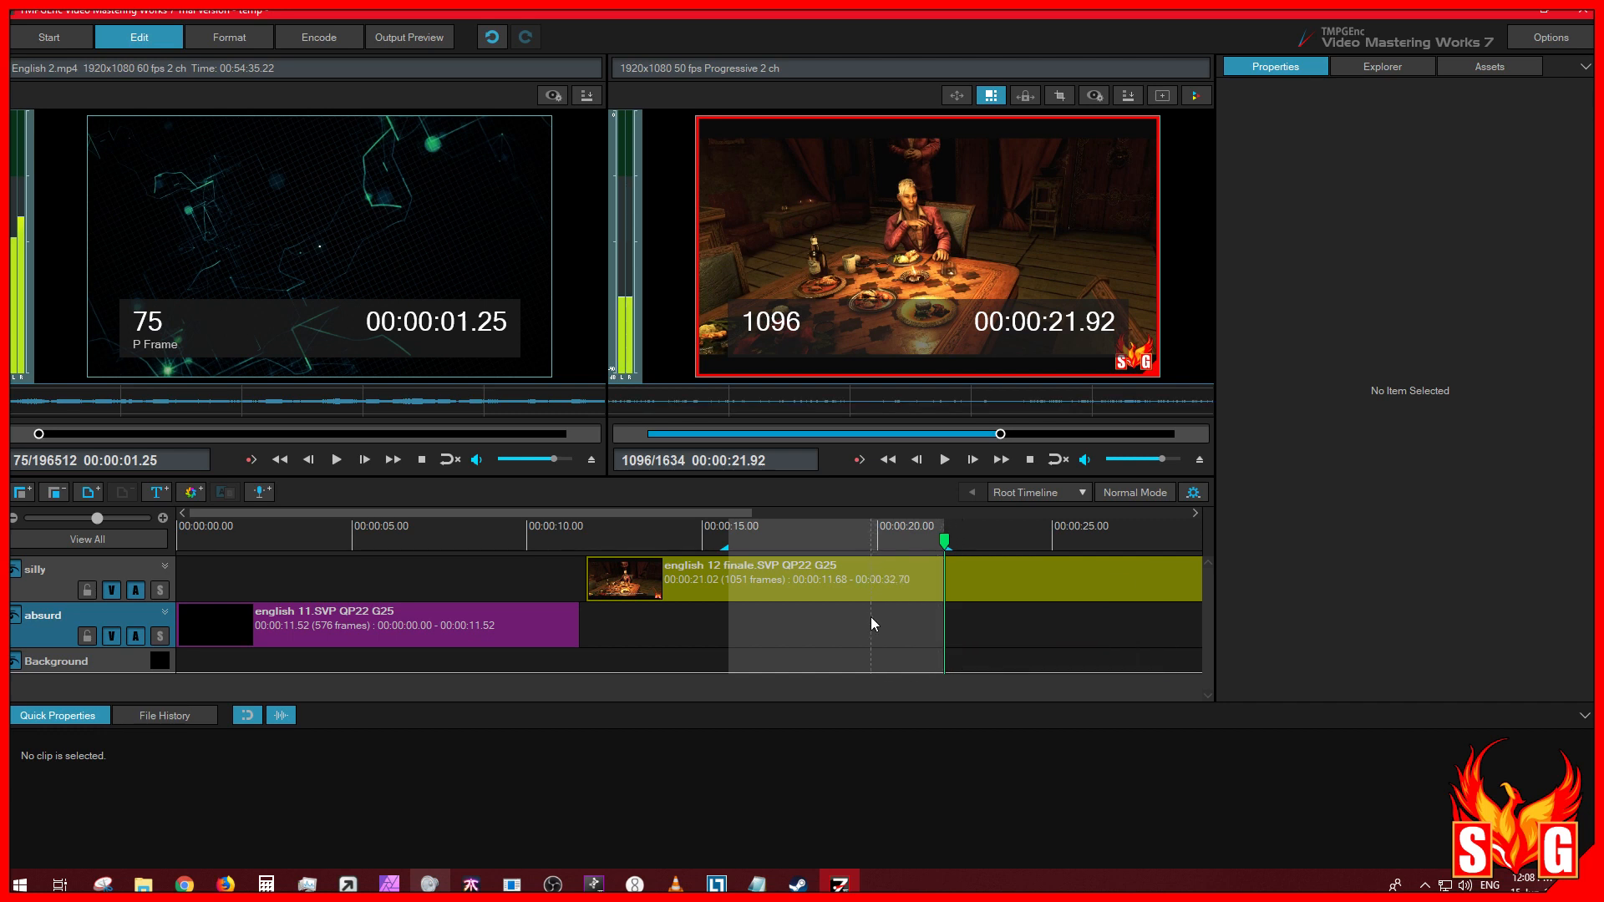
Step: Delete the marked range from the english 12 finale clip, and undo the deletion
key("Delete")
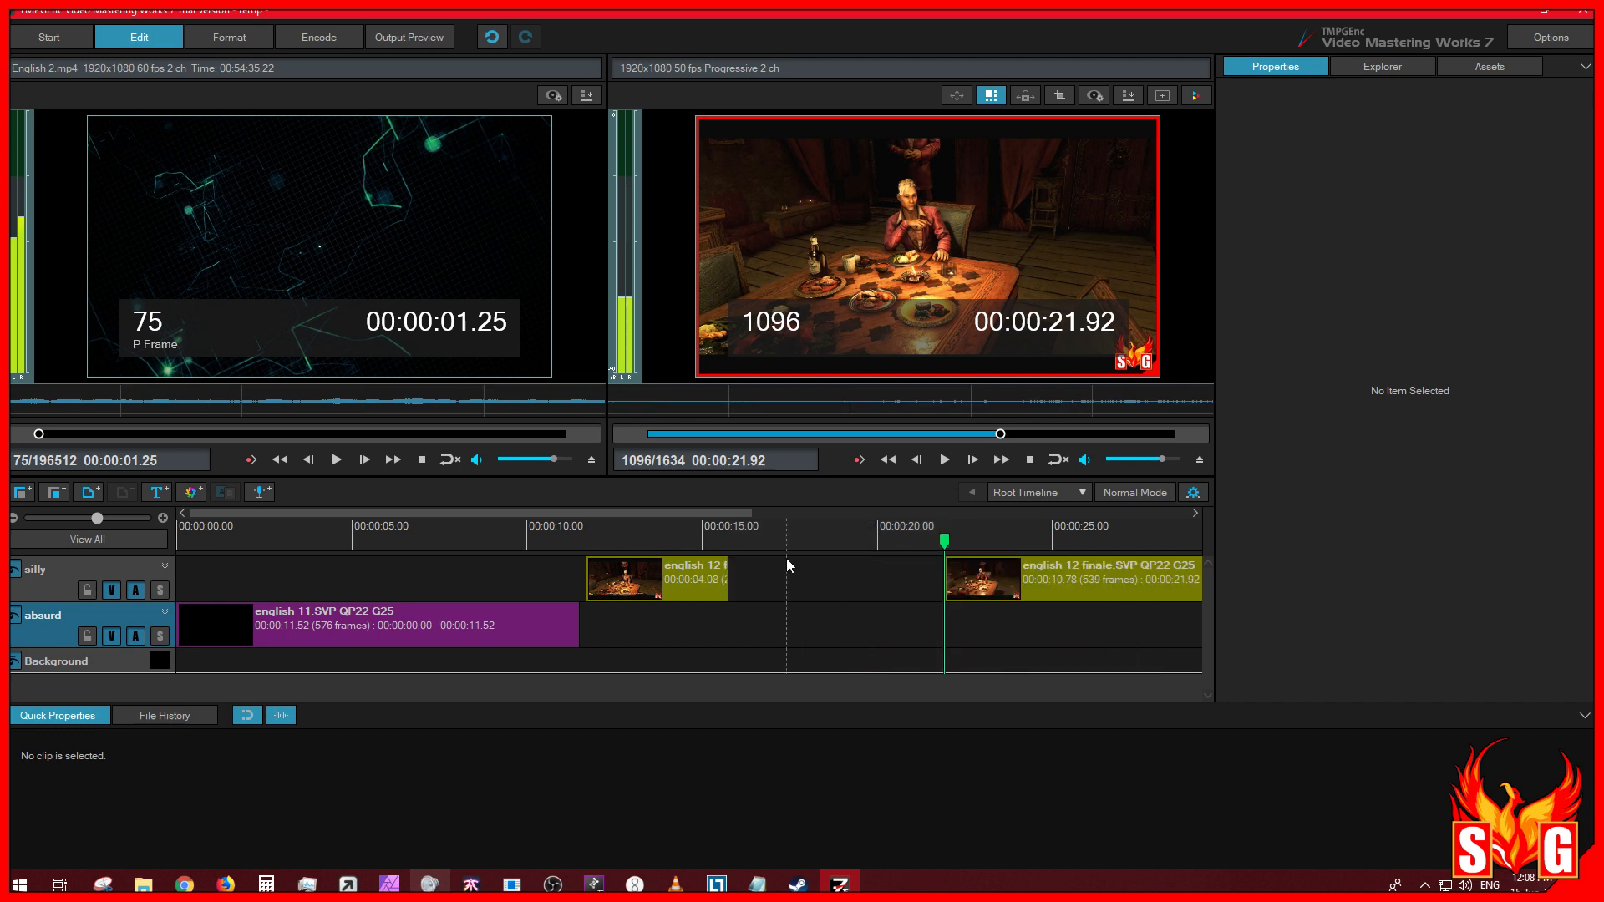
key("ctrl+z")
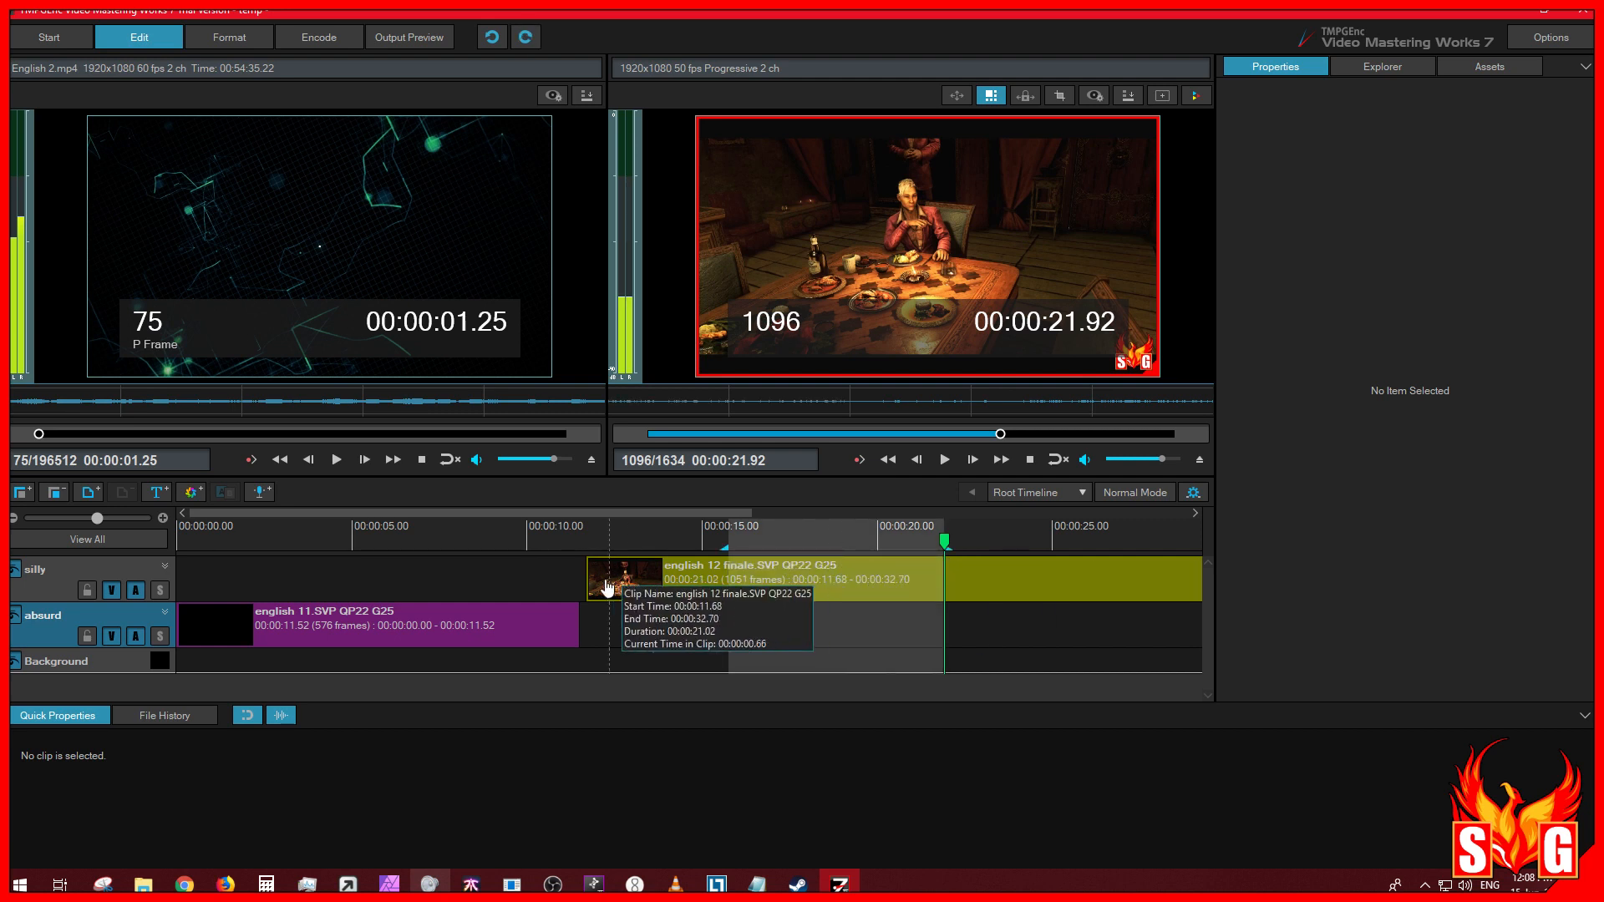
Step: Move the english 11 clip along the absurd layer to start at 00:00:08.68, overlapping the other clip, and deselect it
left_click_drag(507, 628, 811, 628)
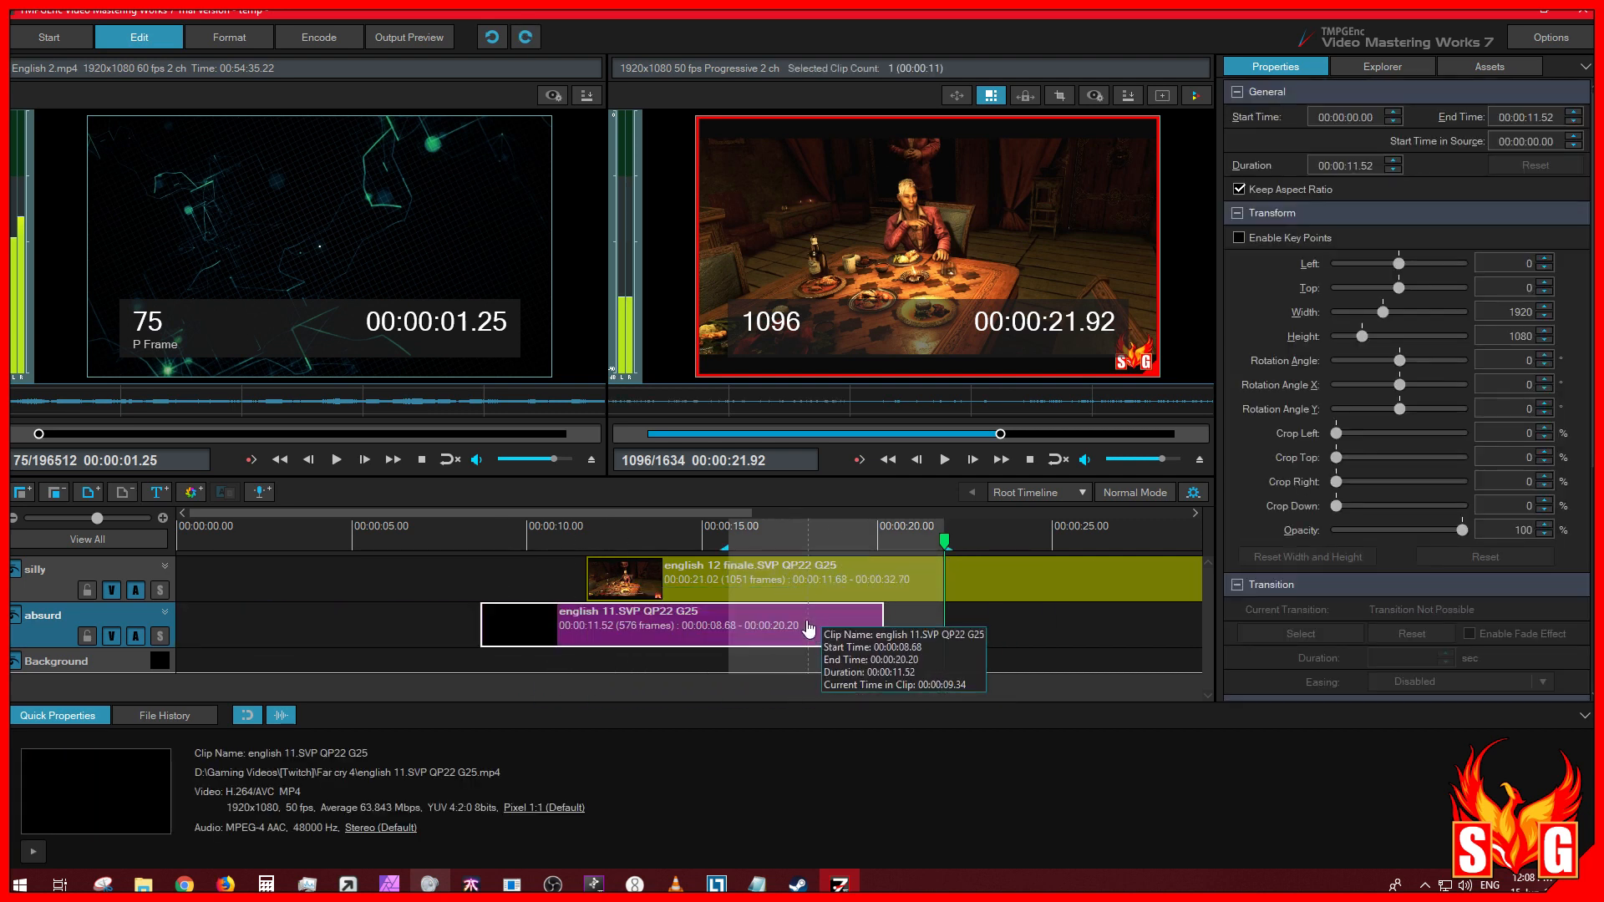
left_click(1001, 614)
Step: Mark a range across both overlapping clips ending at 00:00:15.28, delete it, and undo the deletion
left_click_drag(663, 541, 713, 549)
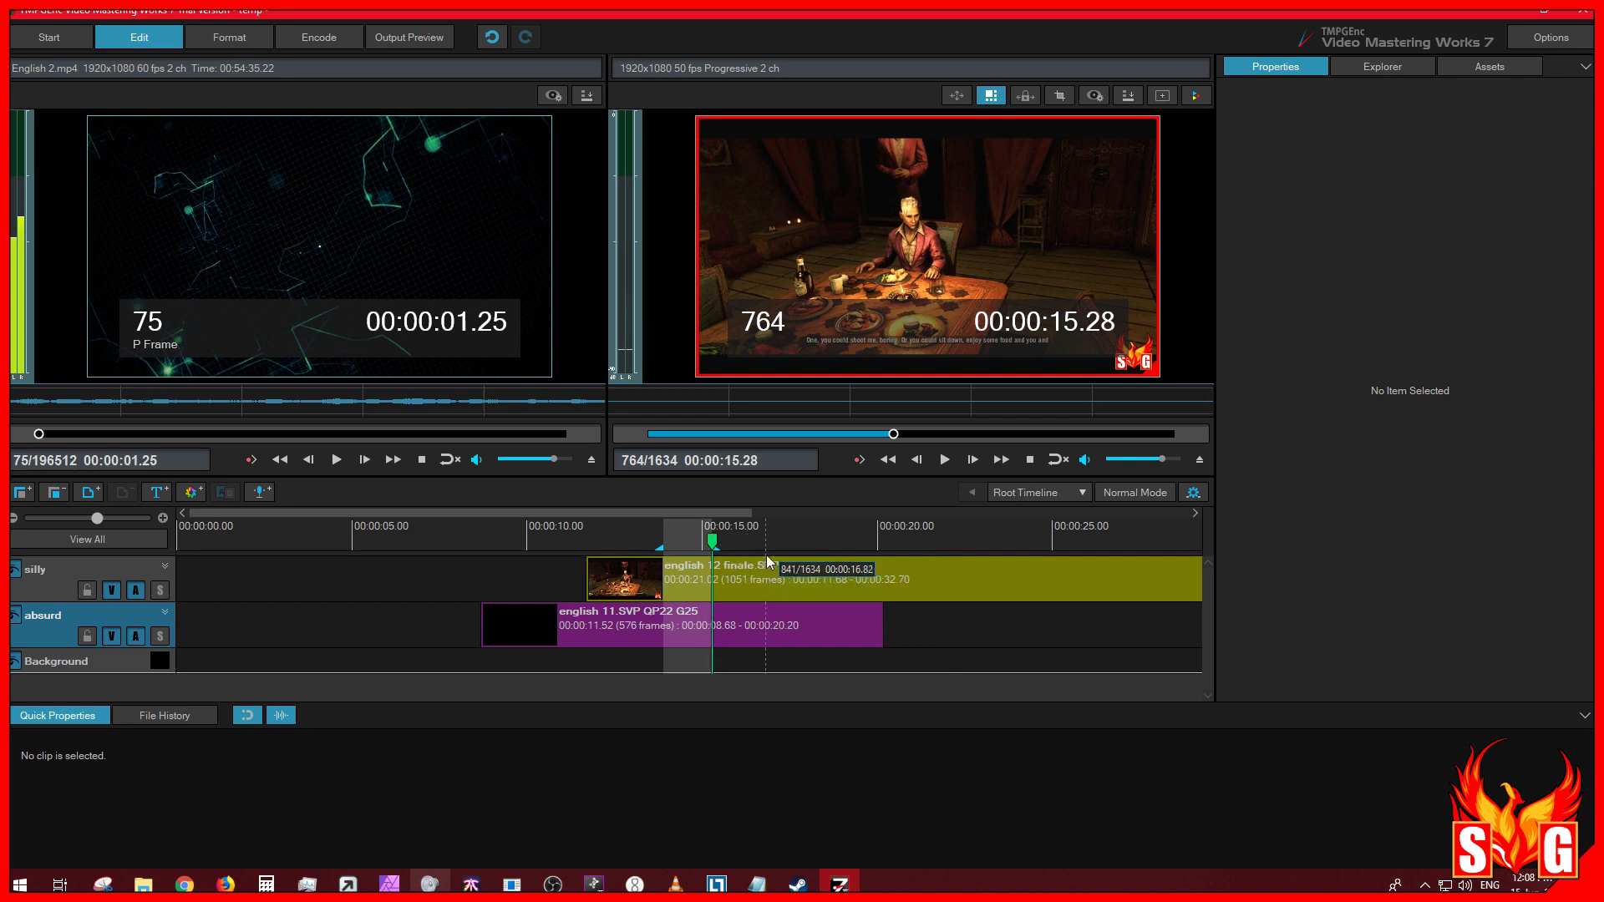
key("Delete")
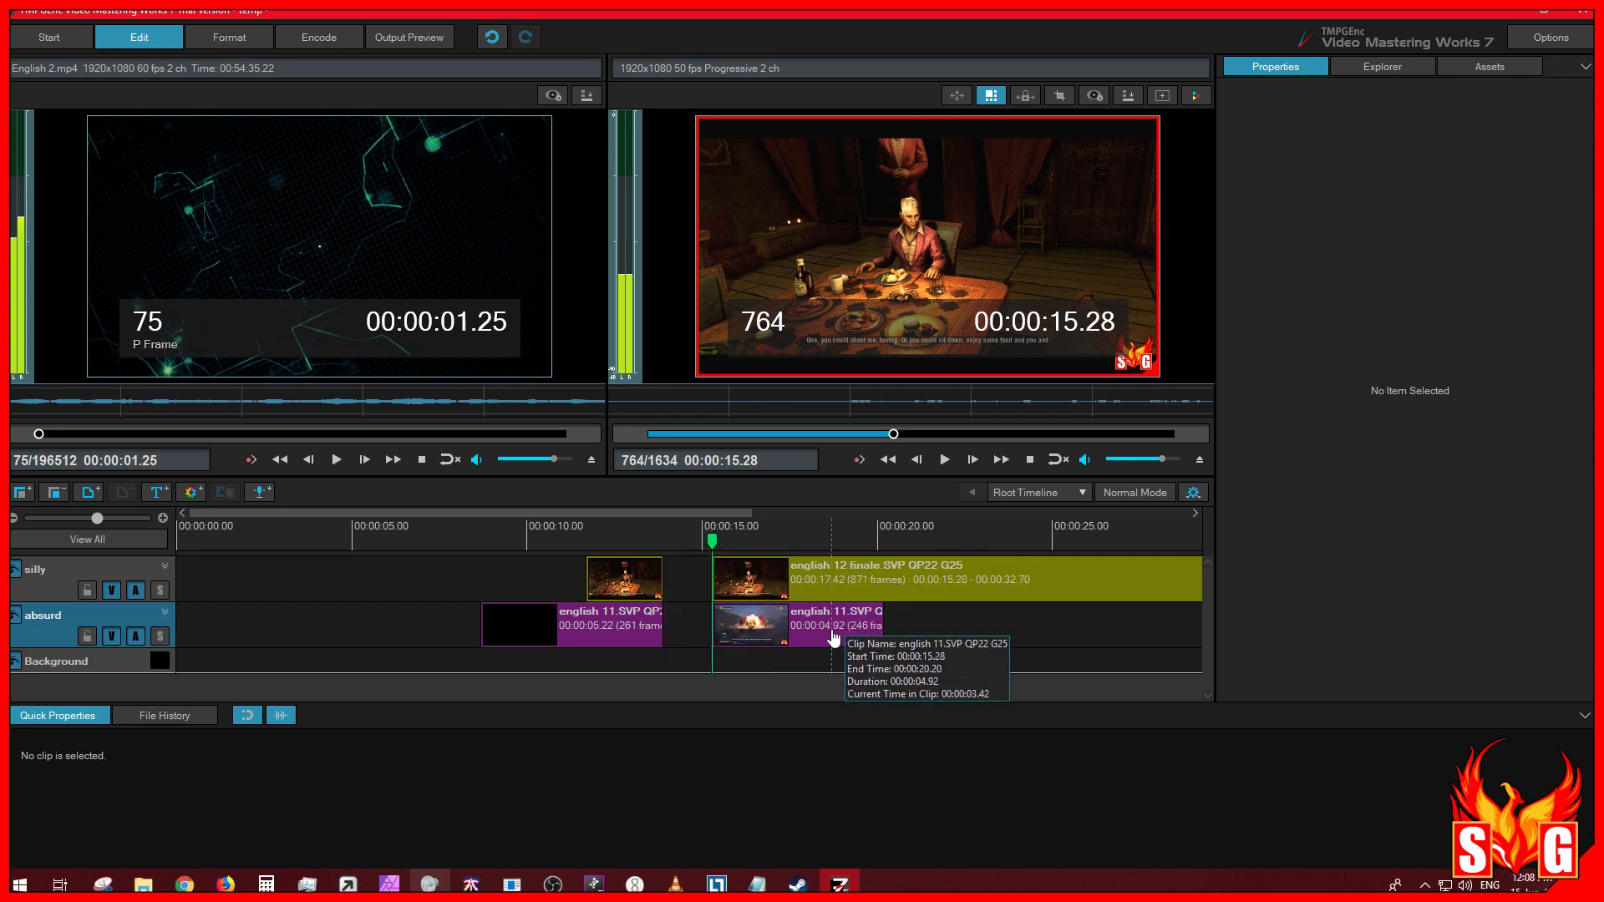
key("ctrl+z")
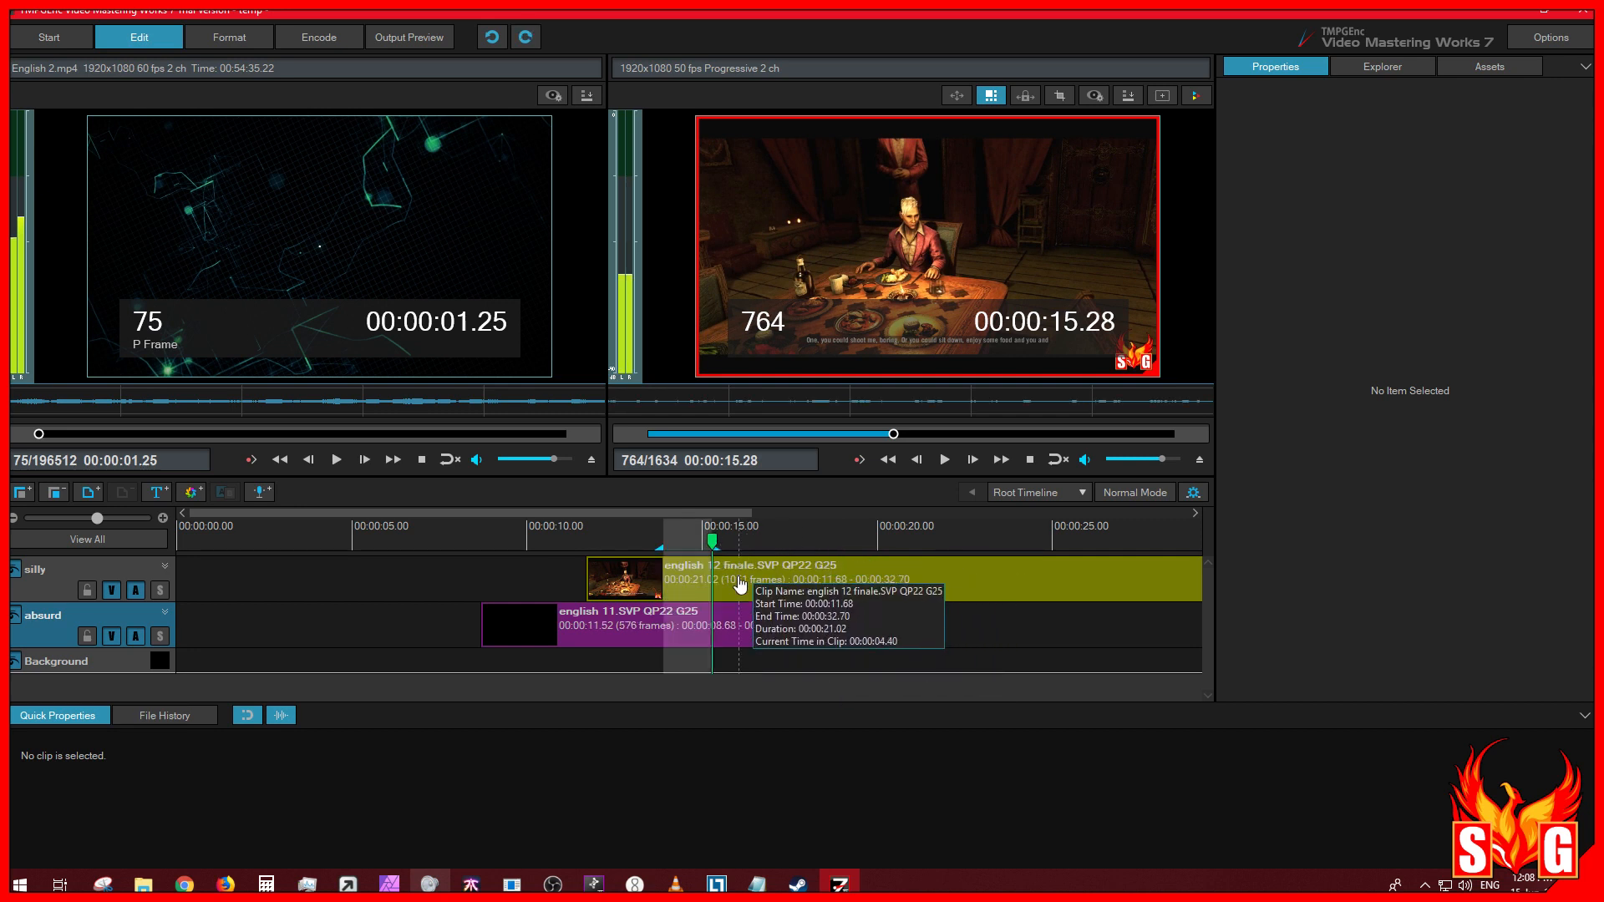
Step: Delete the whole english 12 finale clip by selecting it, undo the deletion, and deselect the clip
left_click(740, 585)
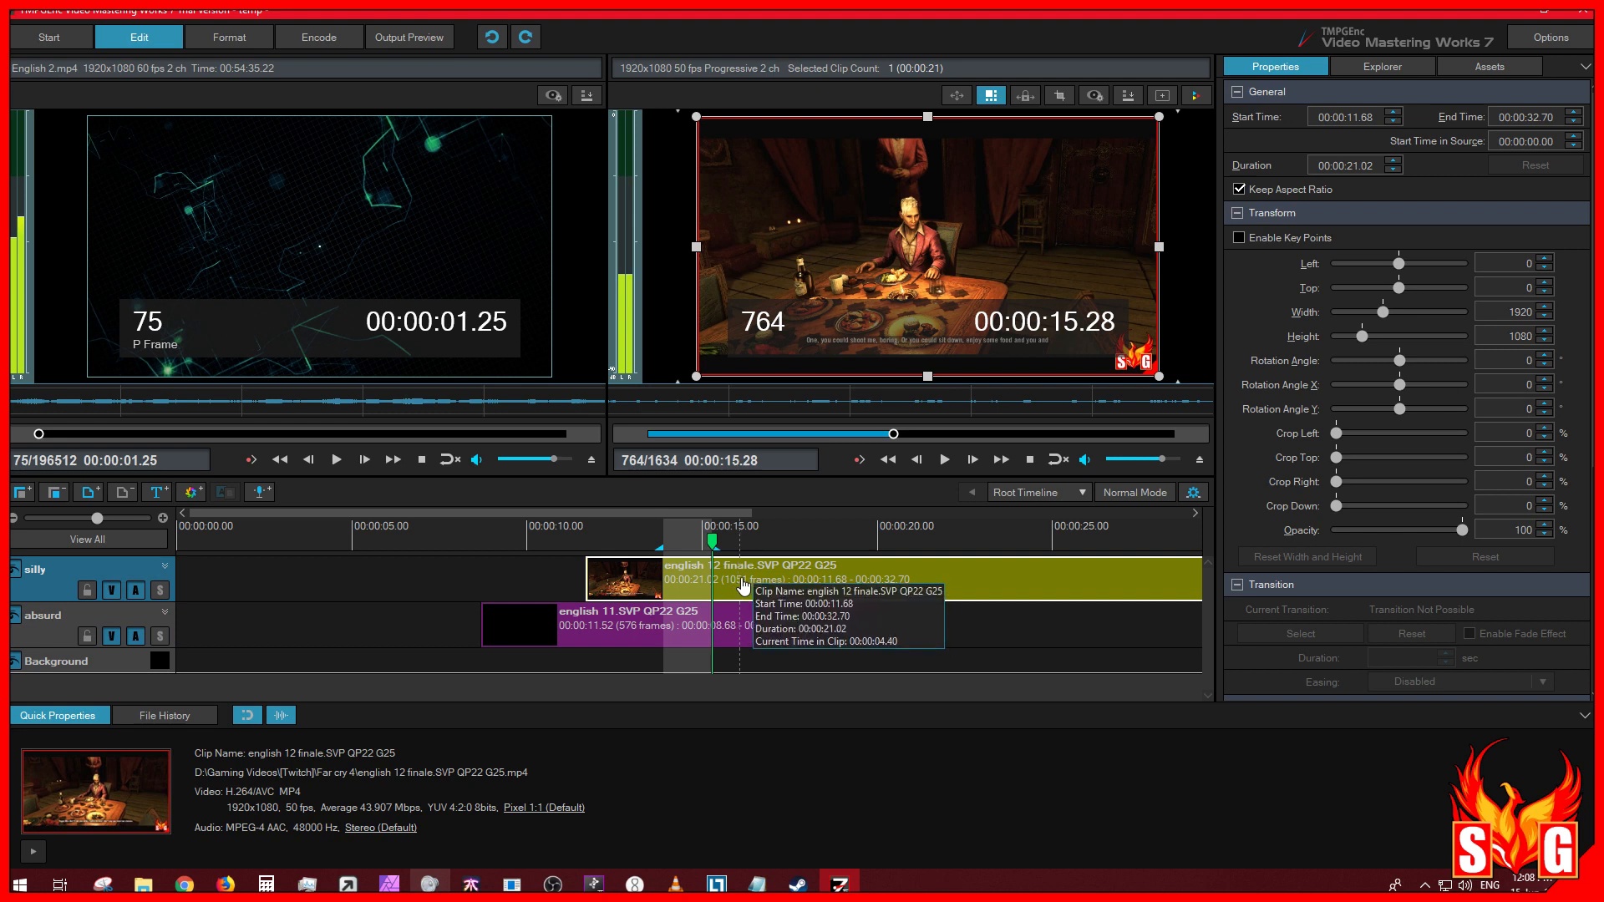
key("Delete")
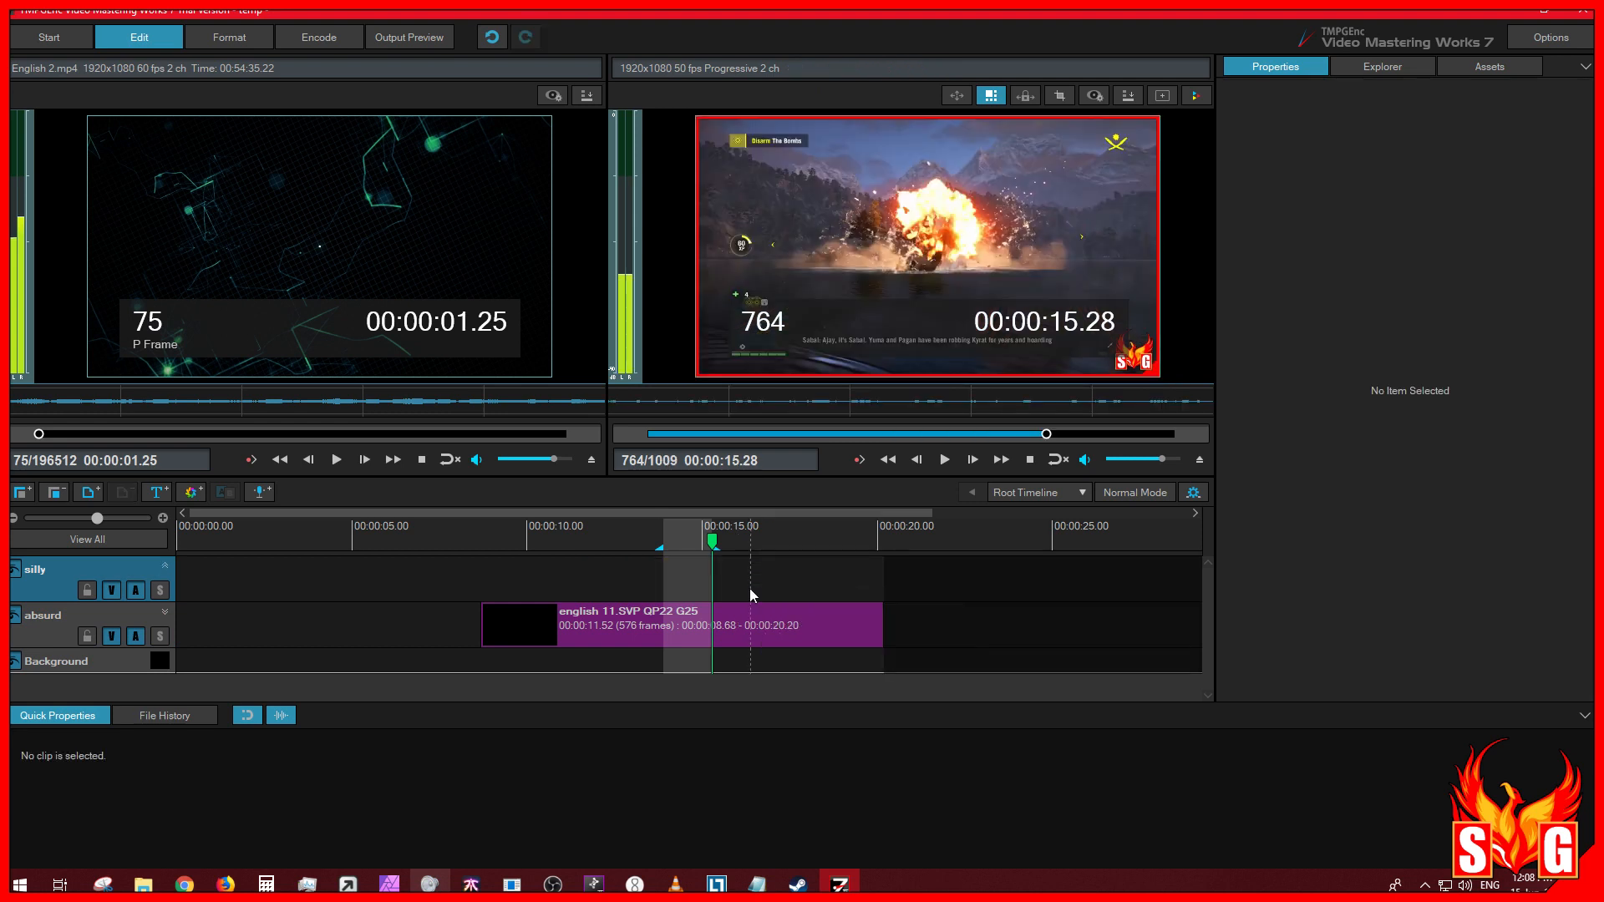
key("ctrl+z")
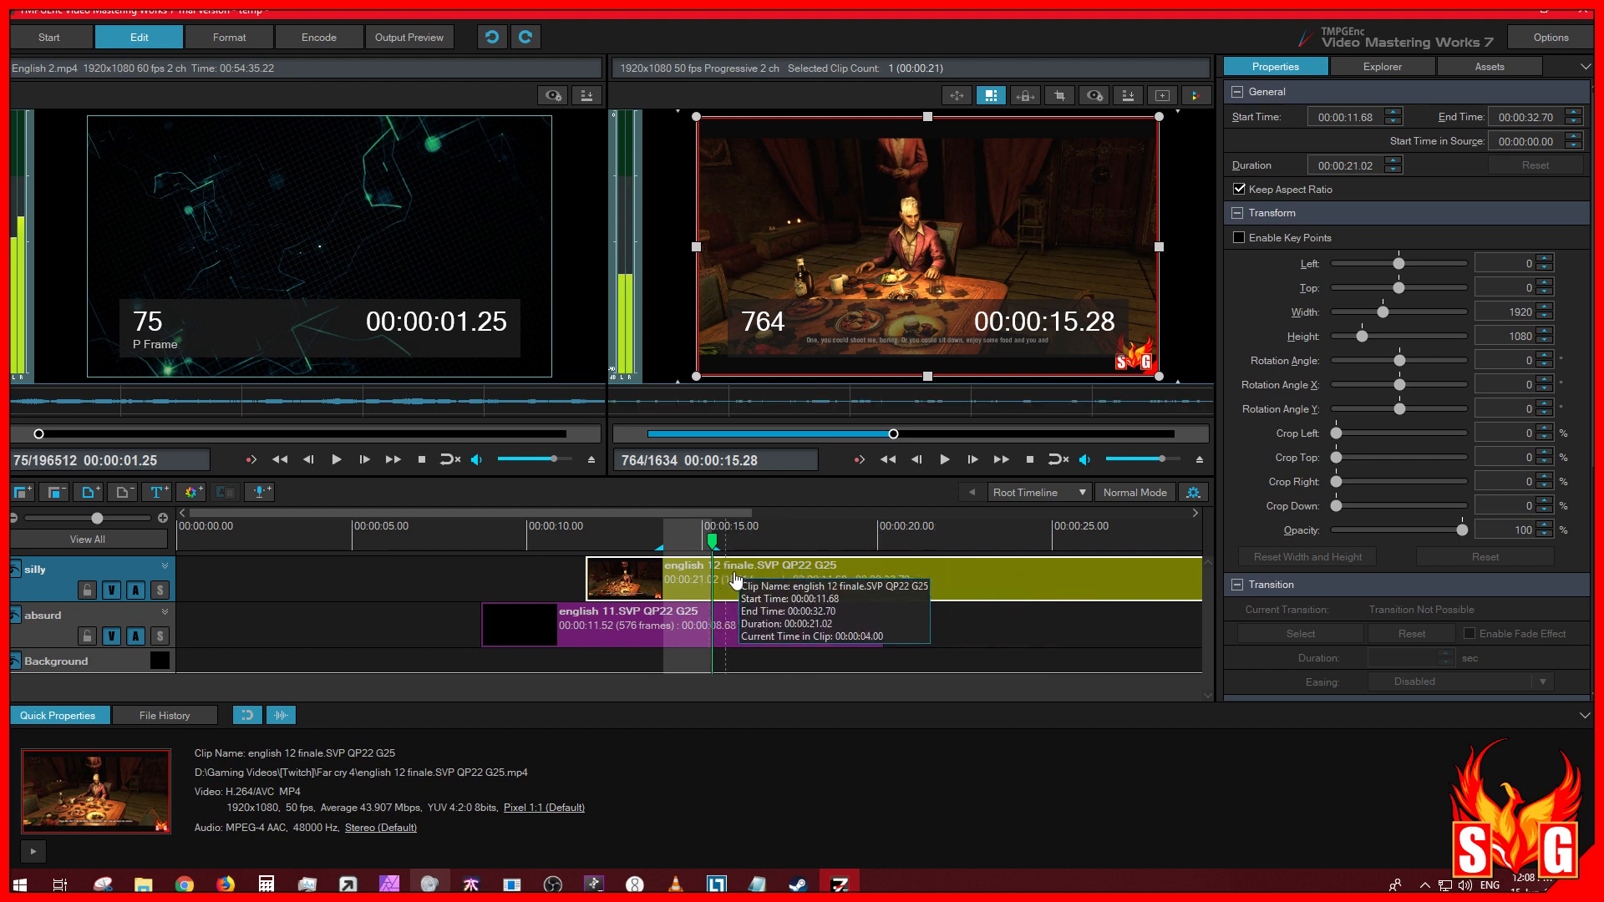
left_click(910, 625)
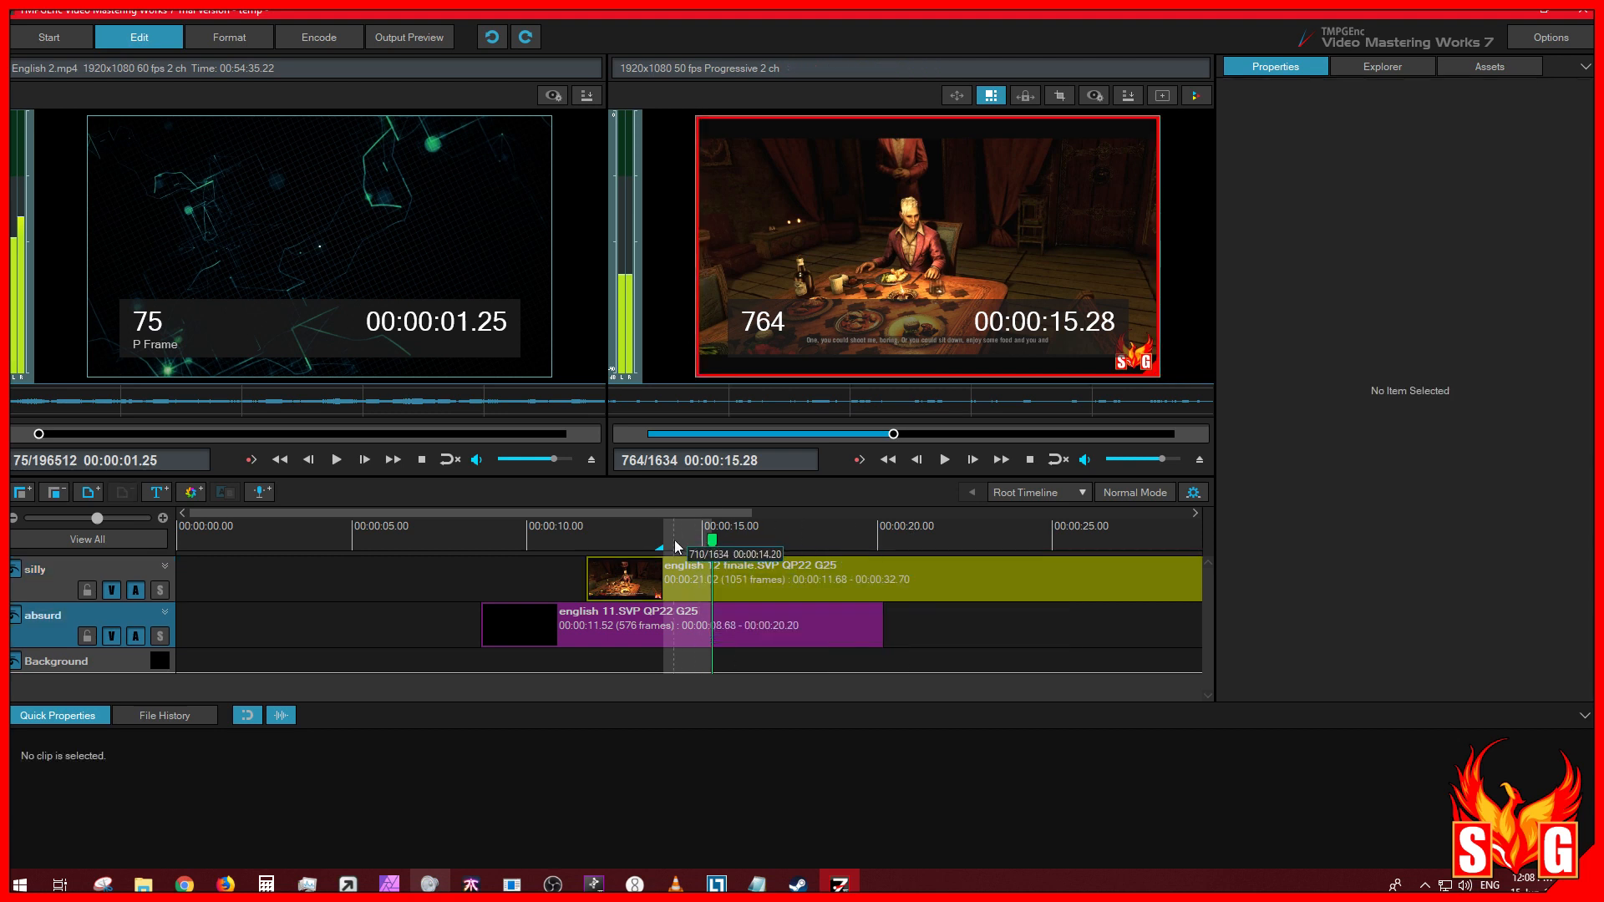
Step: Move the marked range earlier to end at 00:00:14.28, delete it across both layers, and undo the deletion
left_click_drag(781, 544, 678, 543)
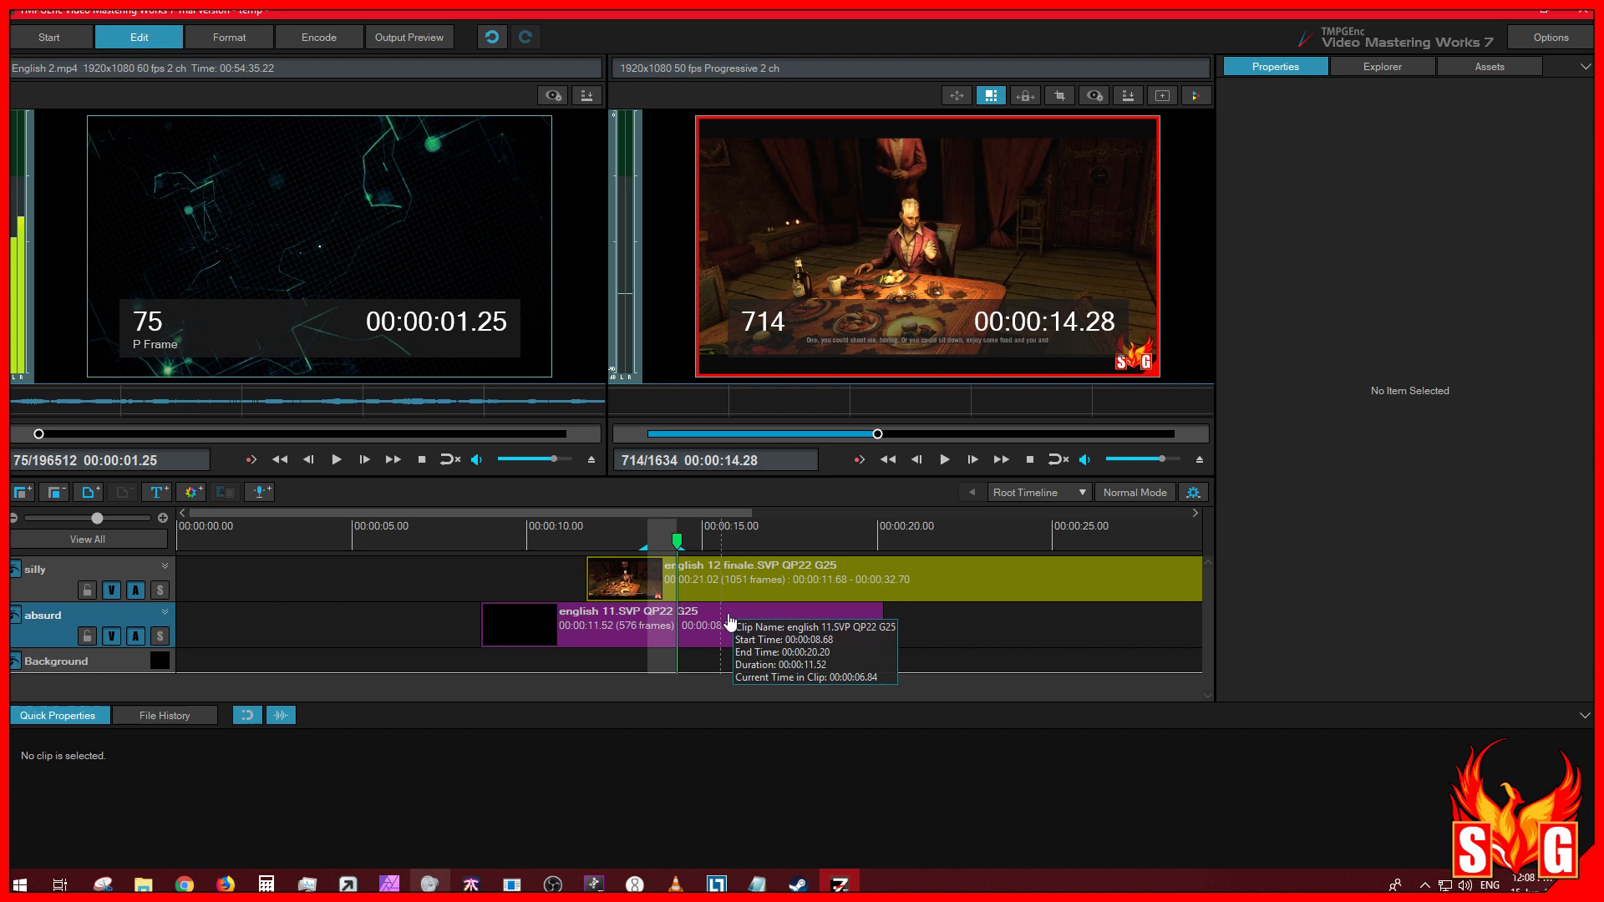
key("Delete")
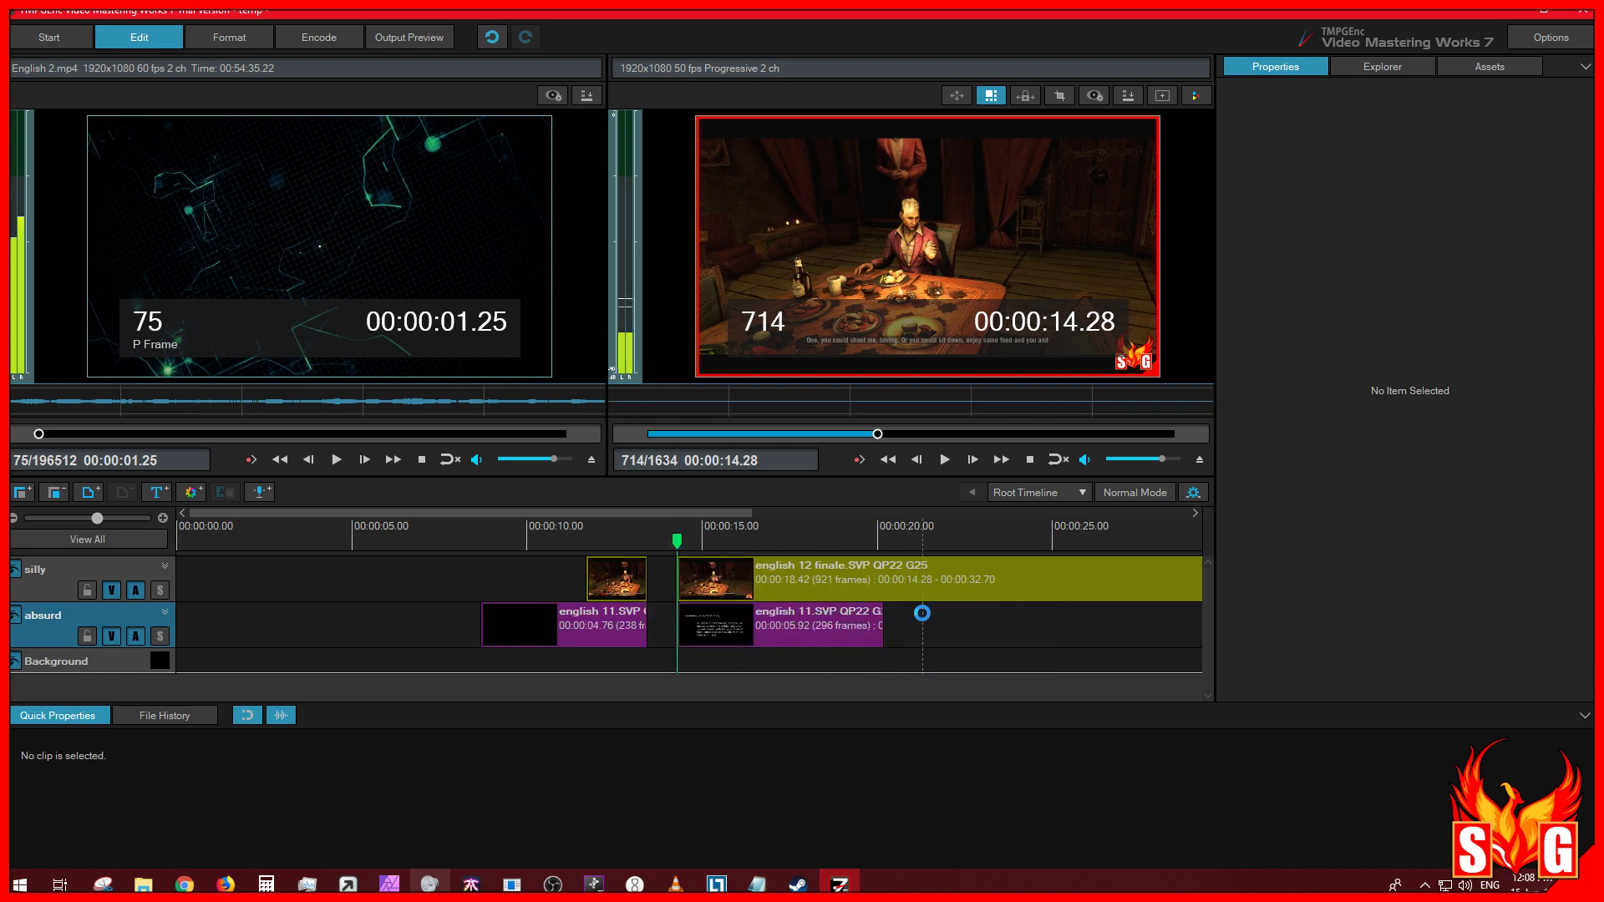
key("ctrl+z")
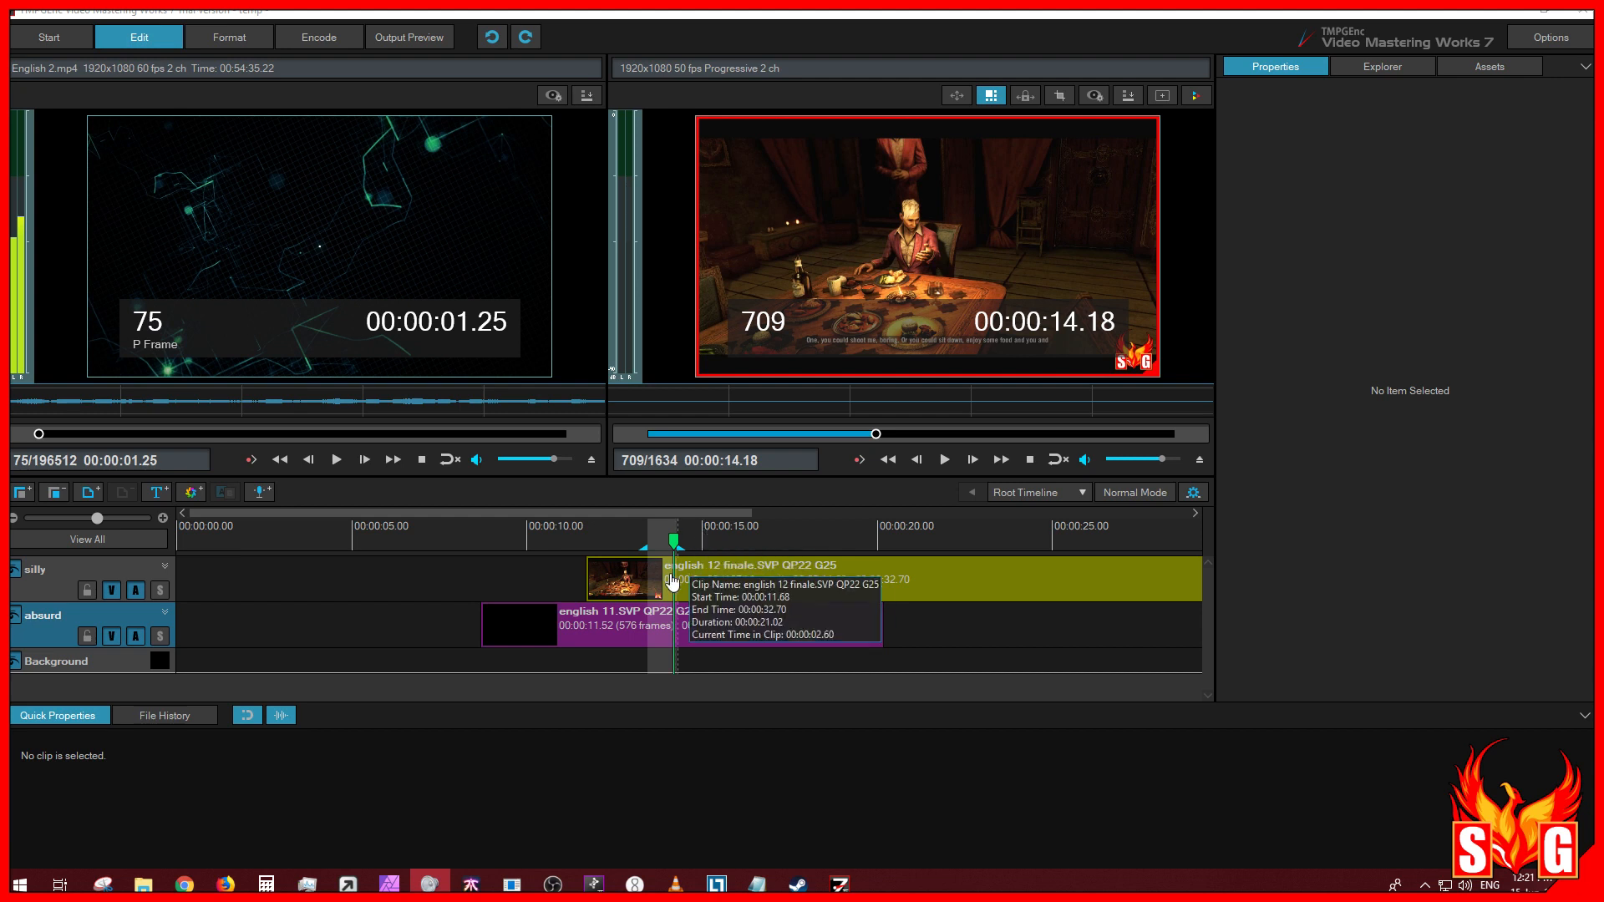
Step: Move the english 12 finale clip slightly earlier on the silly layer to start at 00:00:11.44
right_click(815, 589)
left_click(552, 585)
mouse_move(598, 577)
left_mouse_down()
mouse_move(562, 581)
mouse_move(590, 581)
left_mouse_up()
Step: View the clip editing options available for the english 11 clip, and dismiss them without choosing any
left_click(580, 619)
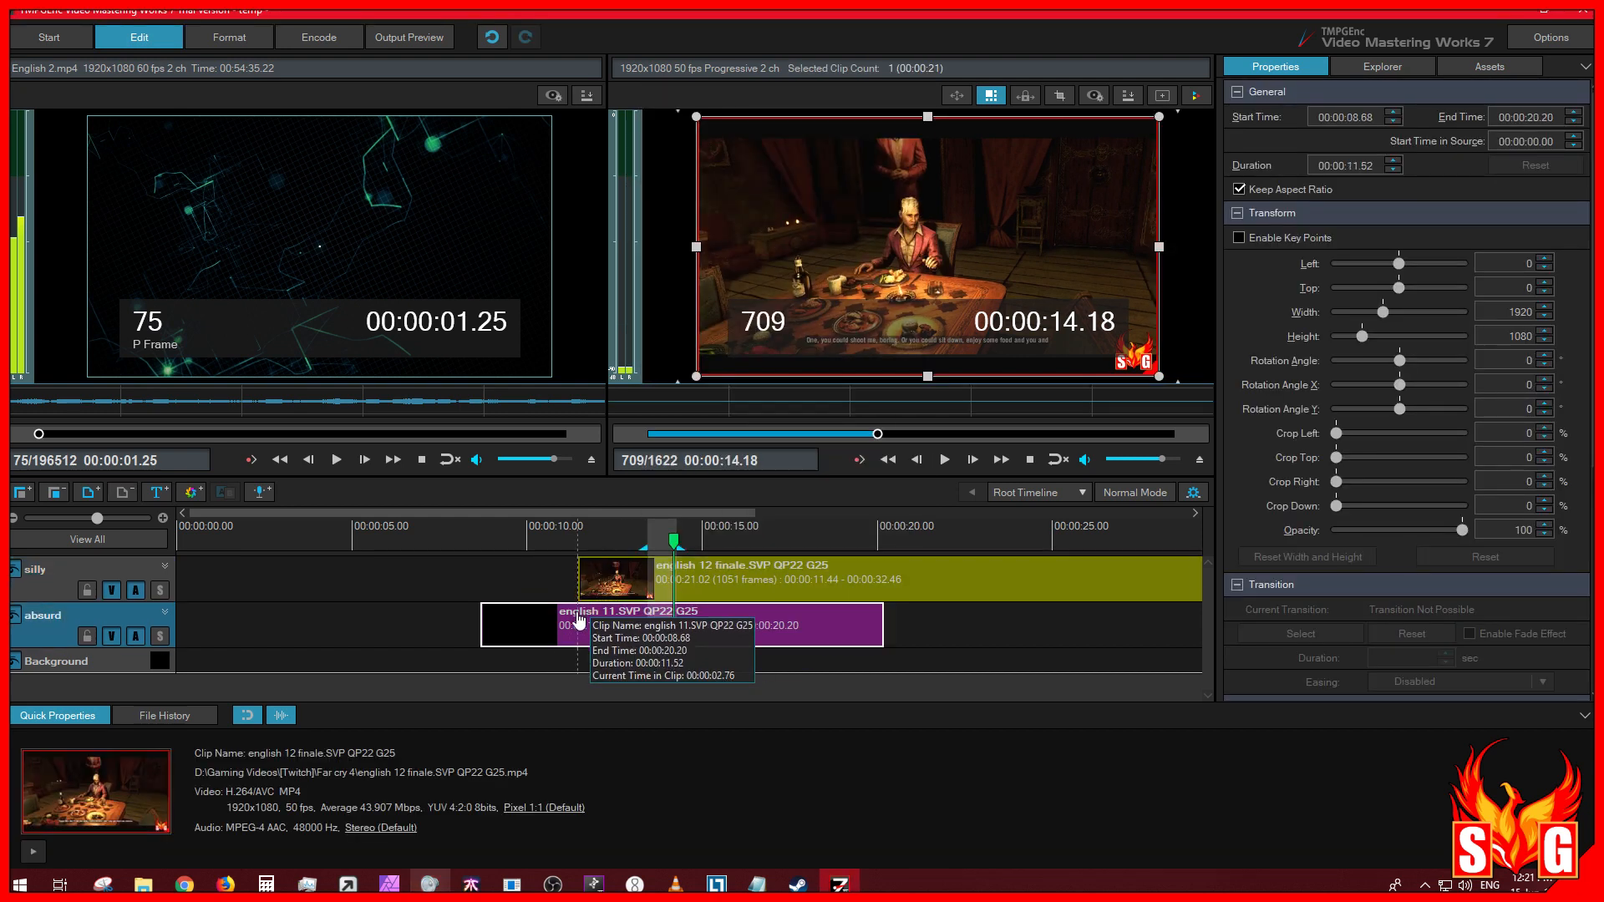
right_click(435, 616)
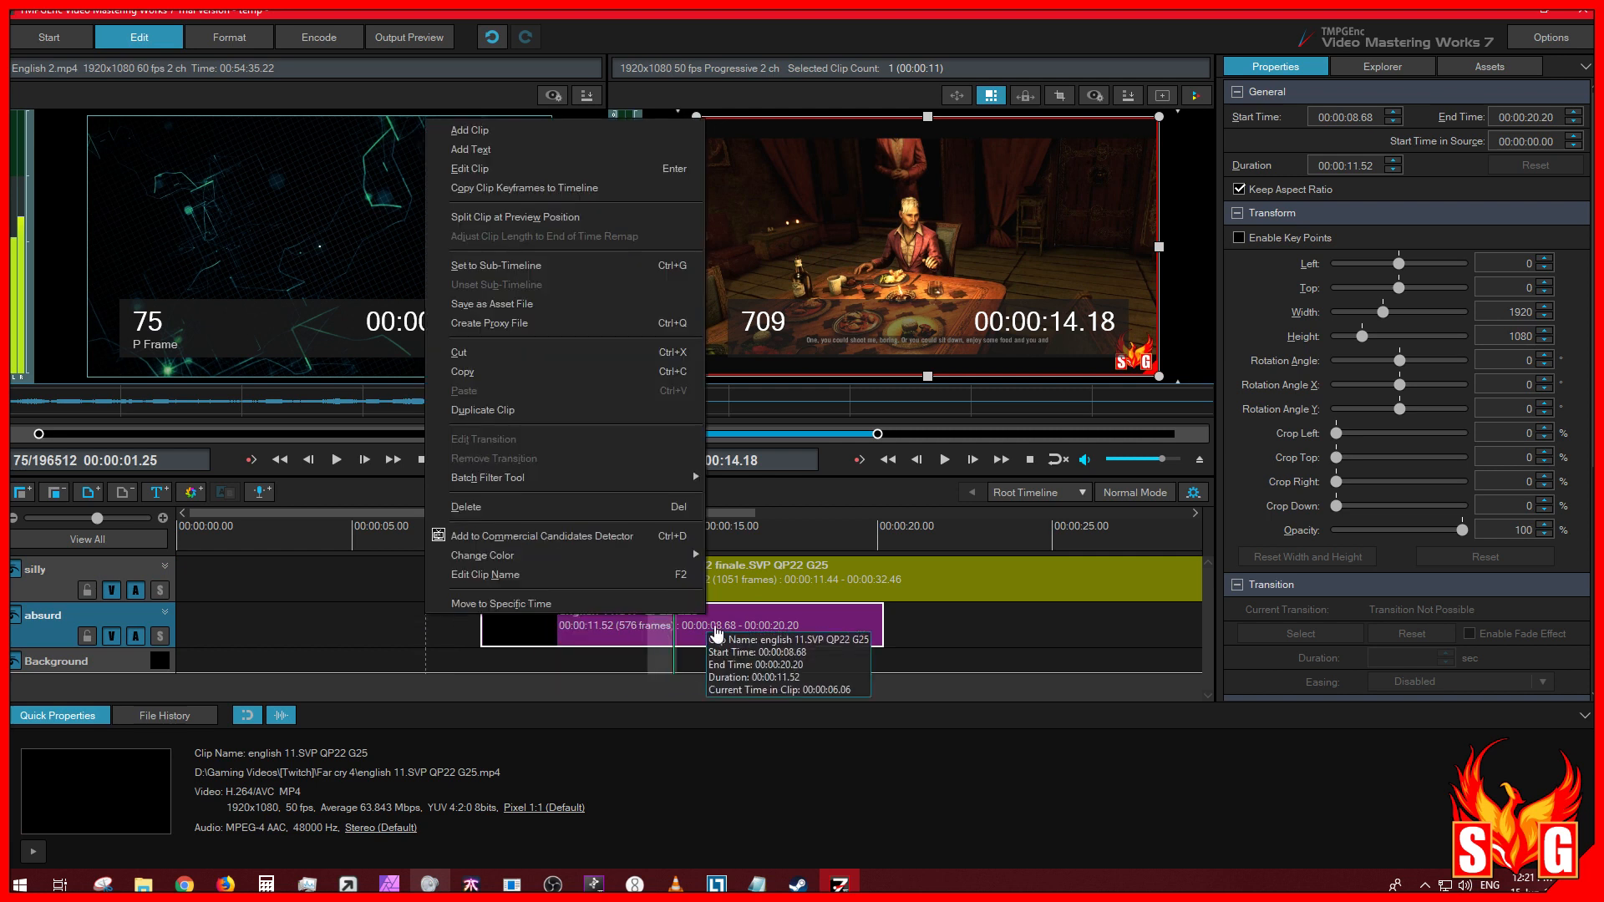
left_click(908, 618)
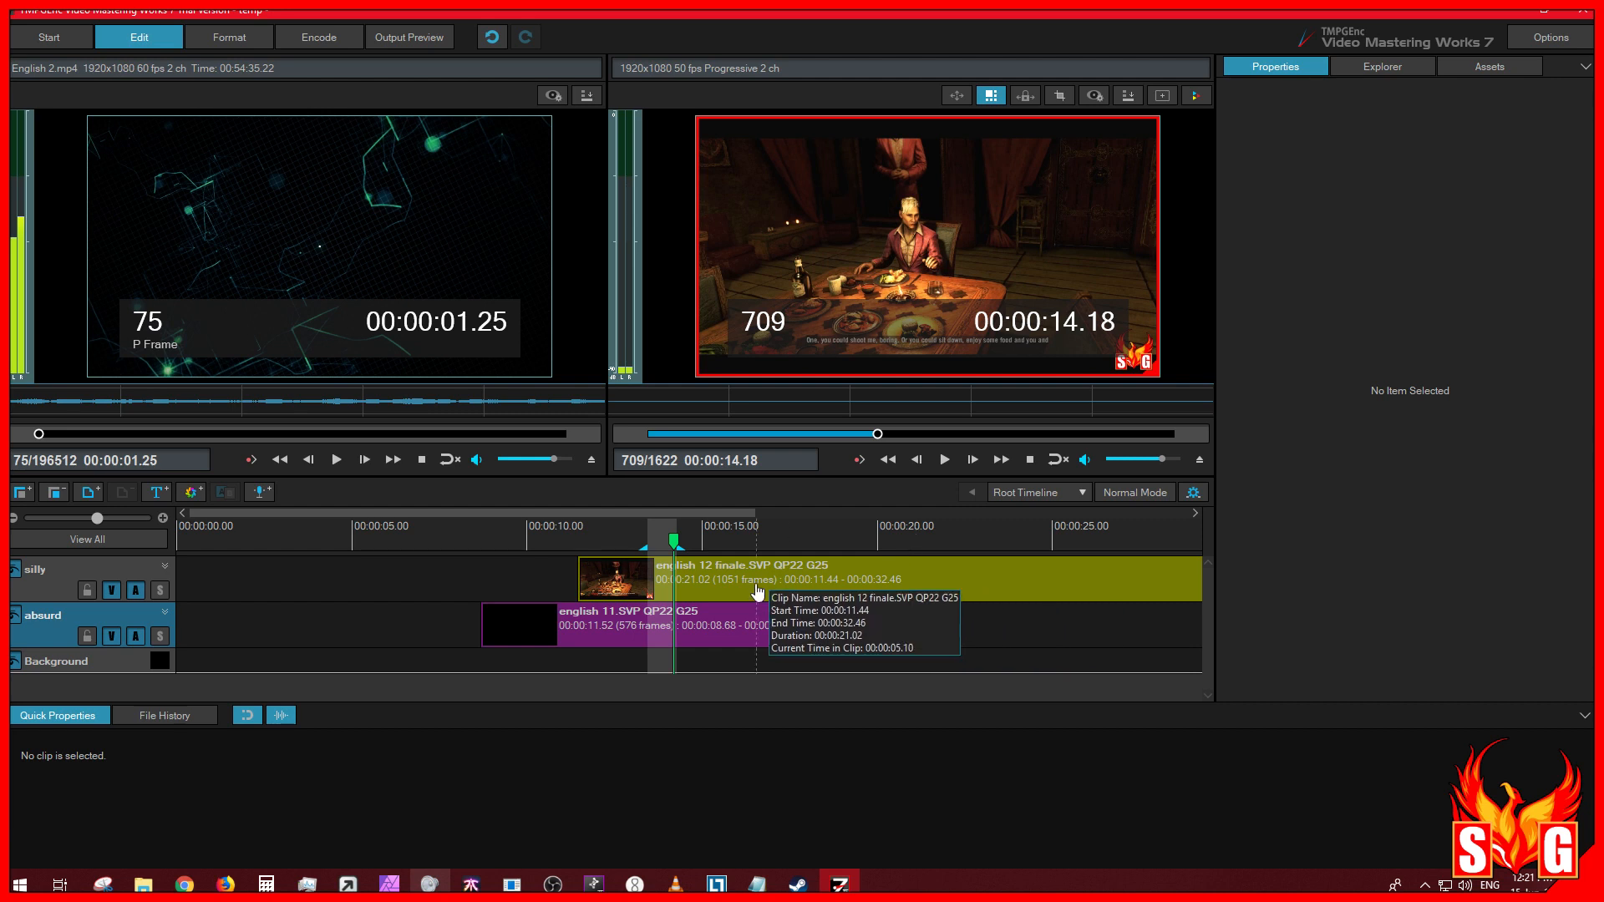
Step: Move the english 12 finale clip along the silly layer to start at 00:00:19.44, and deselect it
left_click(381, 580)
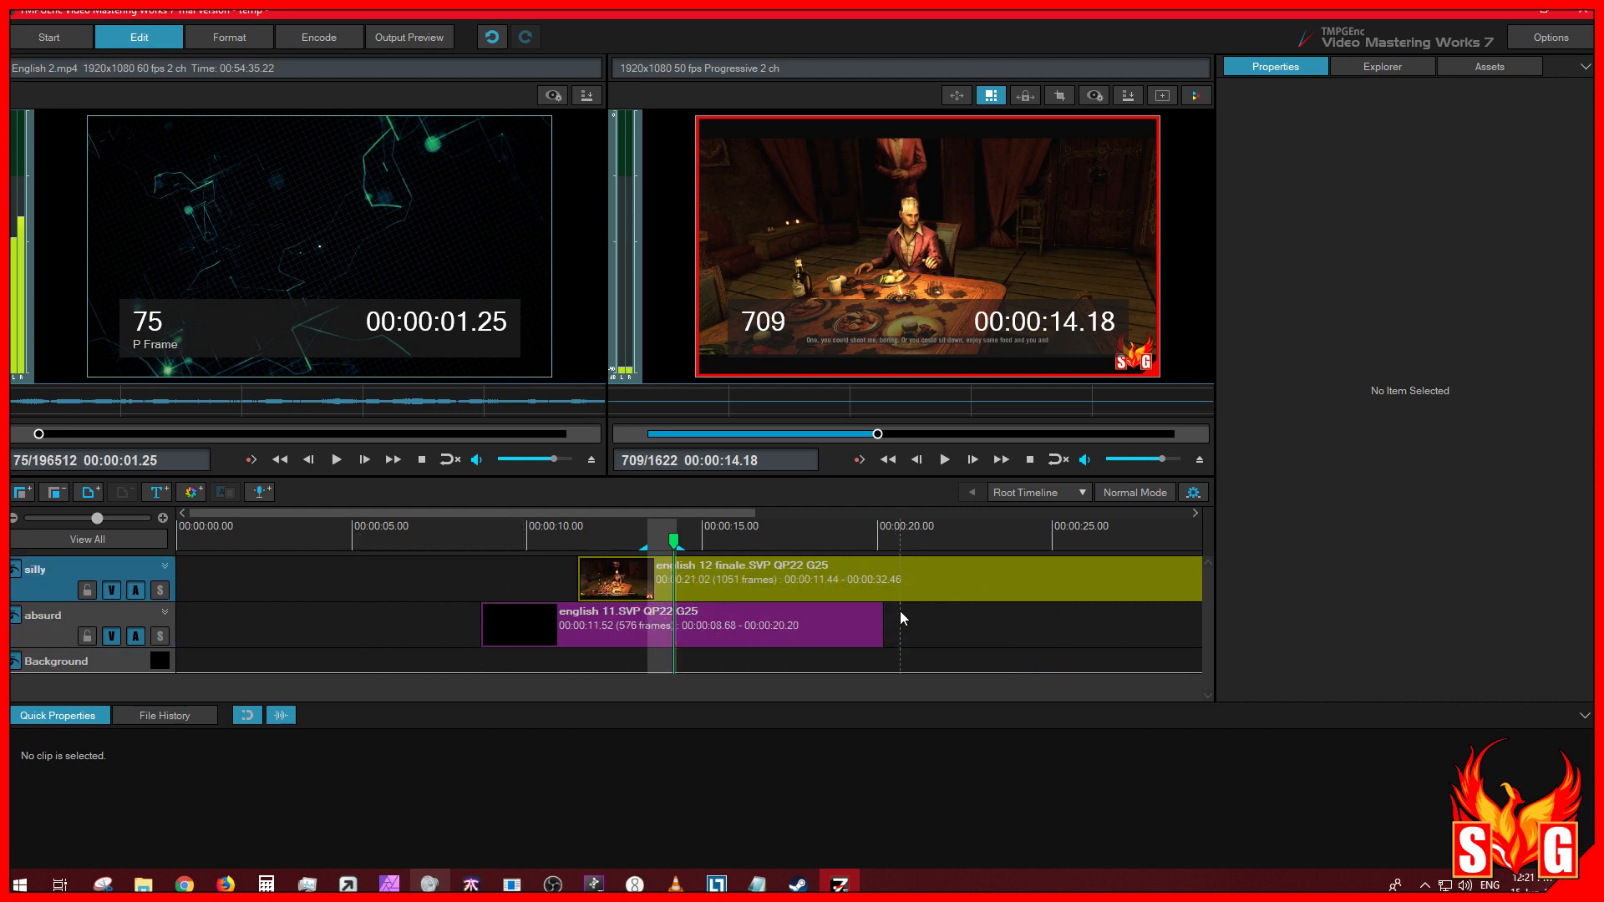
left_click_drag(781, 588, 1060, 589)
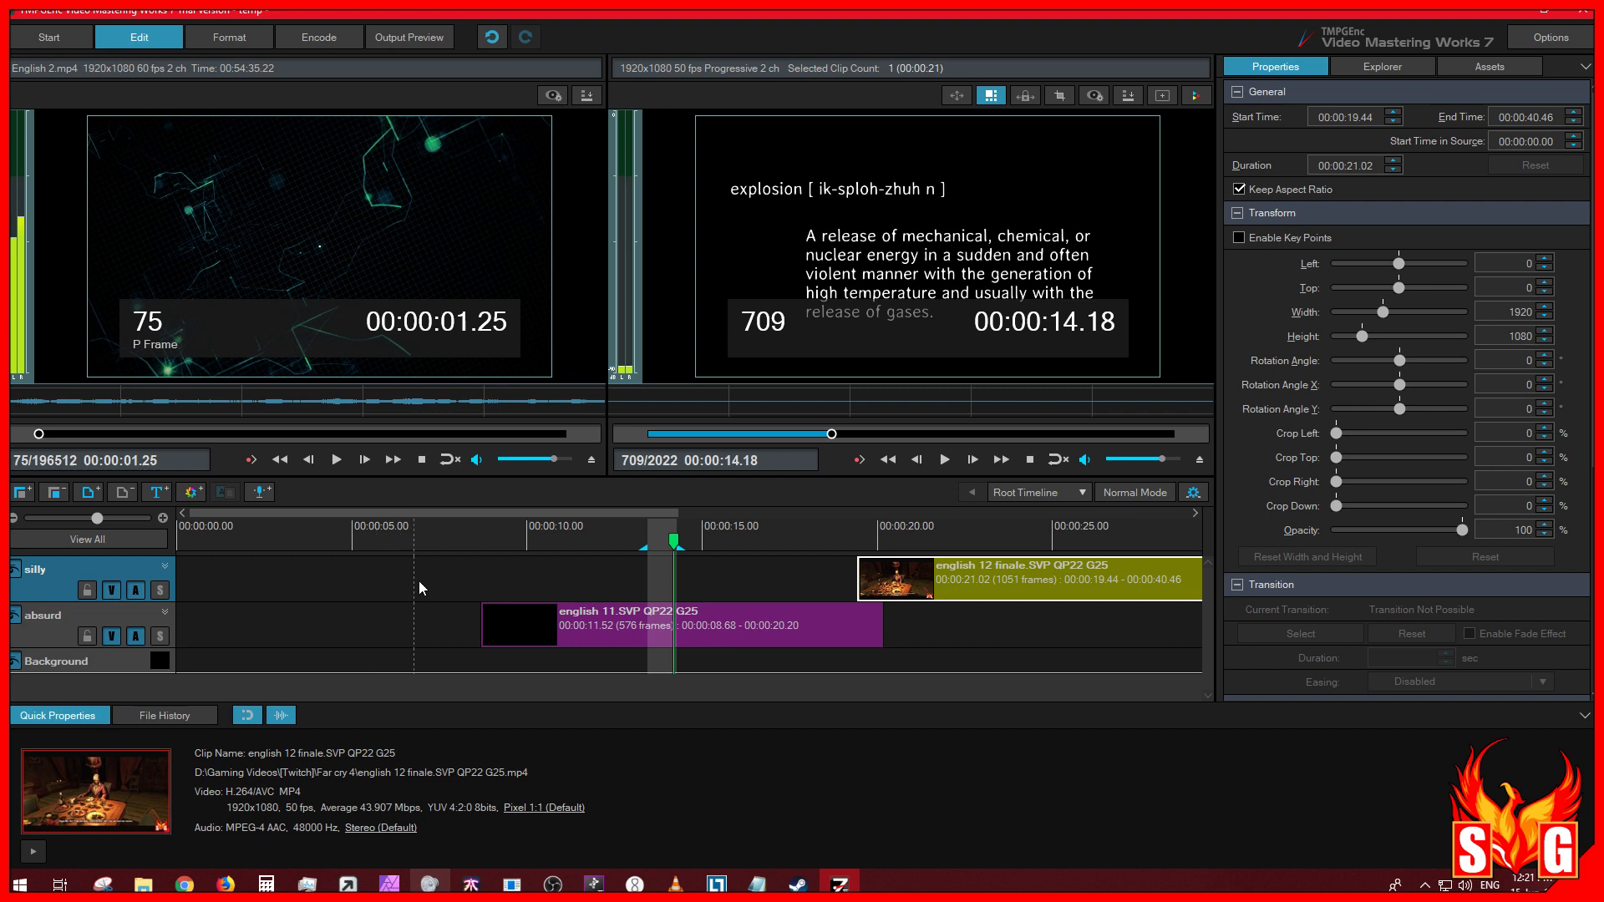
left_click(553, 582)
Step: Step the timeline preview forward frame by frame through the english 11 clip to the explosion at 00:00:14.90
key("space")
key("Right")
key("Right")
key("Right")
key("Right")
key("Right")
key("Right")
key("Right")
key("Right")
key("Right")
key("Right")
key("Right")
key("Right")
key("Right")
key("Right")
key("Right")
key("Right")
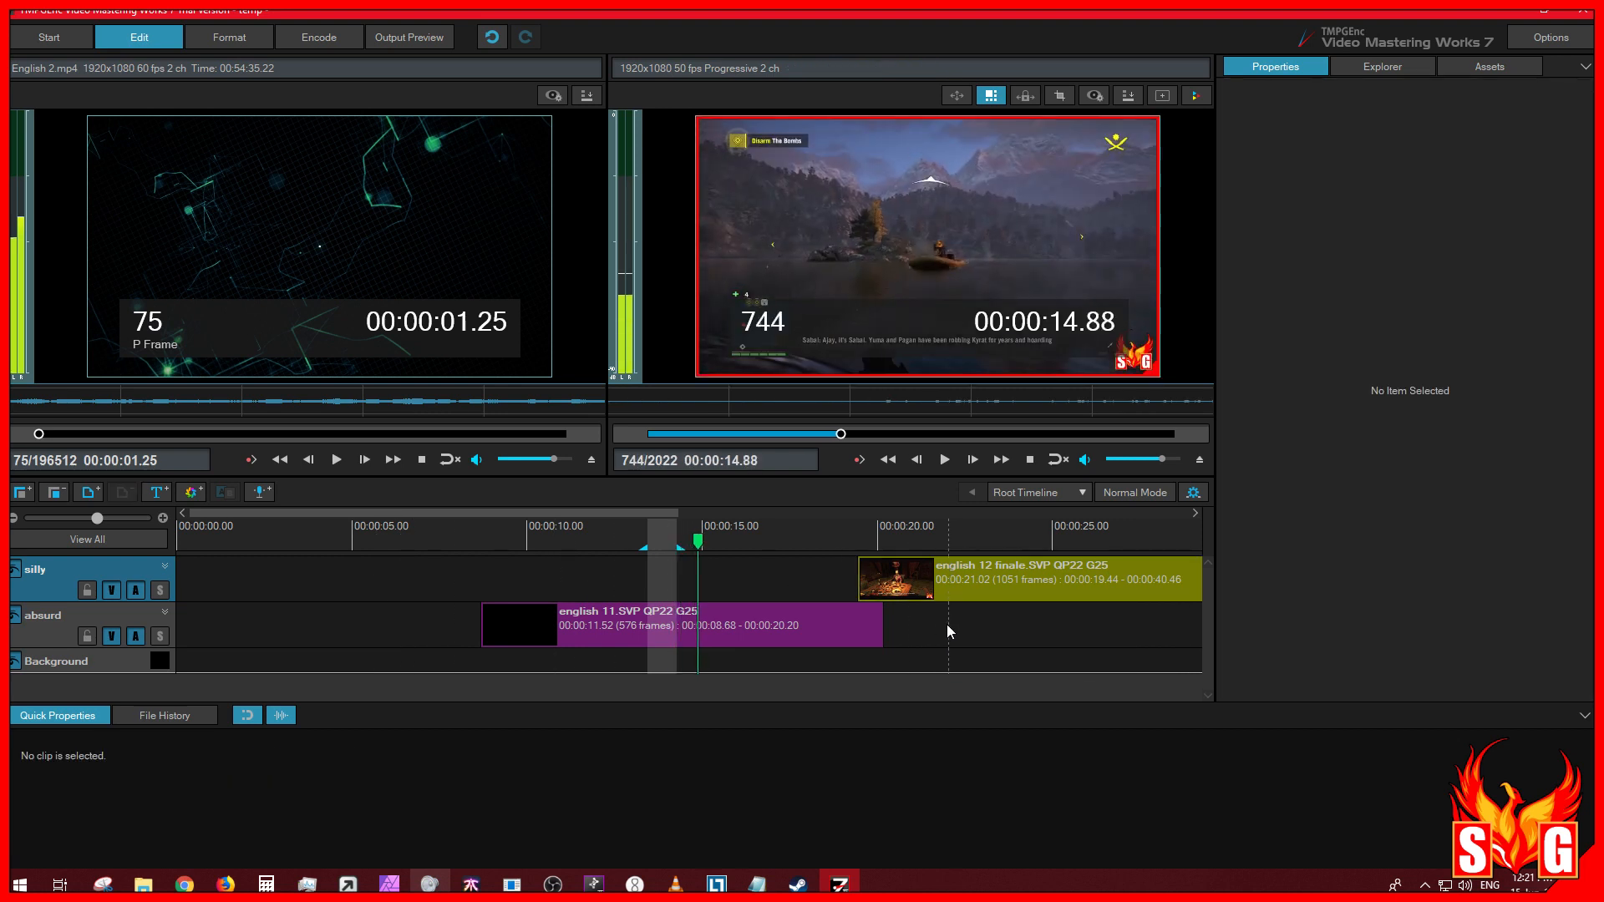
left_click(983, 627)
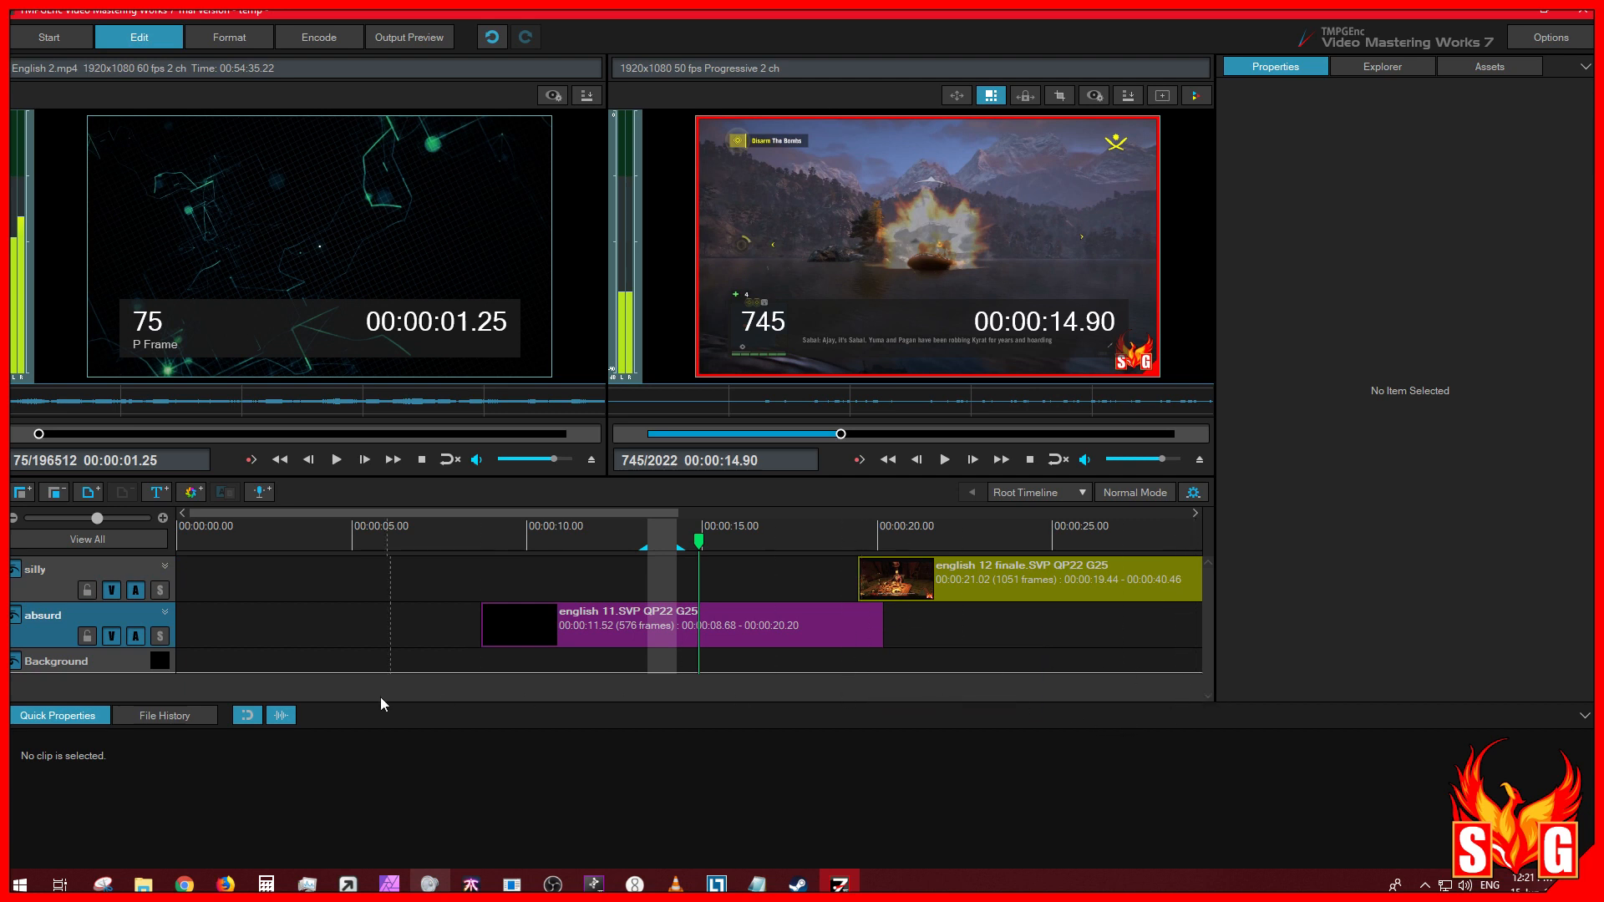
Step: Toggle the Quick Properties area, view the english 11 clip's properties, and leave the area collapsed for larger previews
left_click(1584, 720)
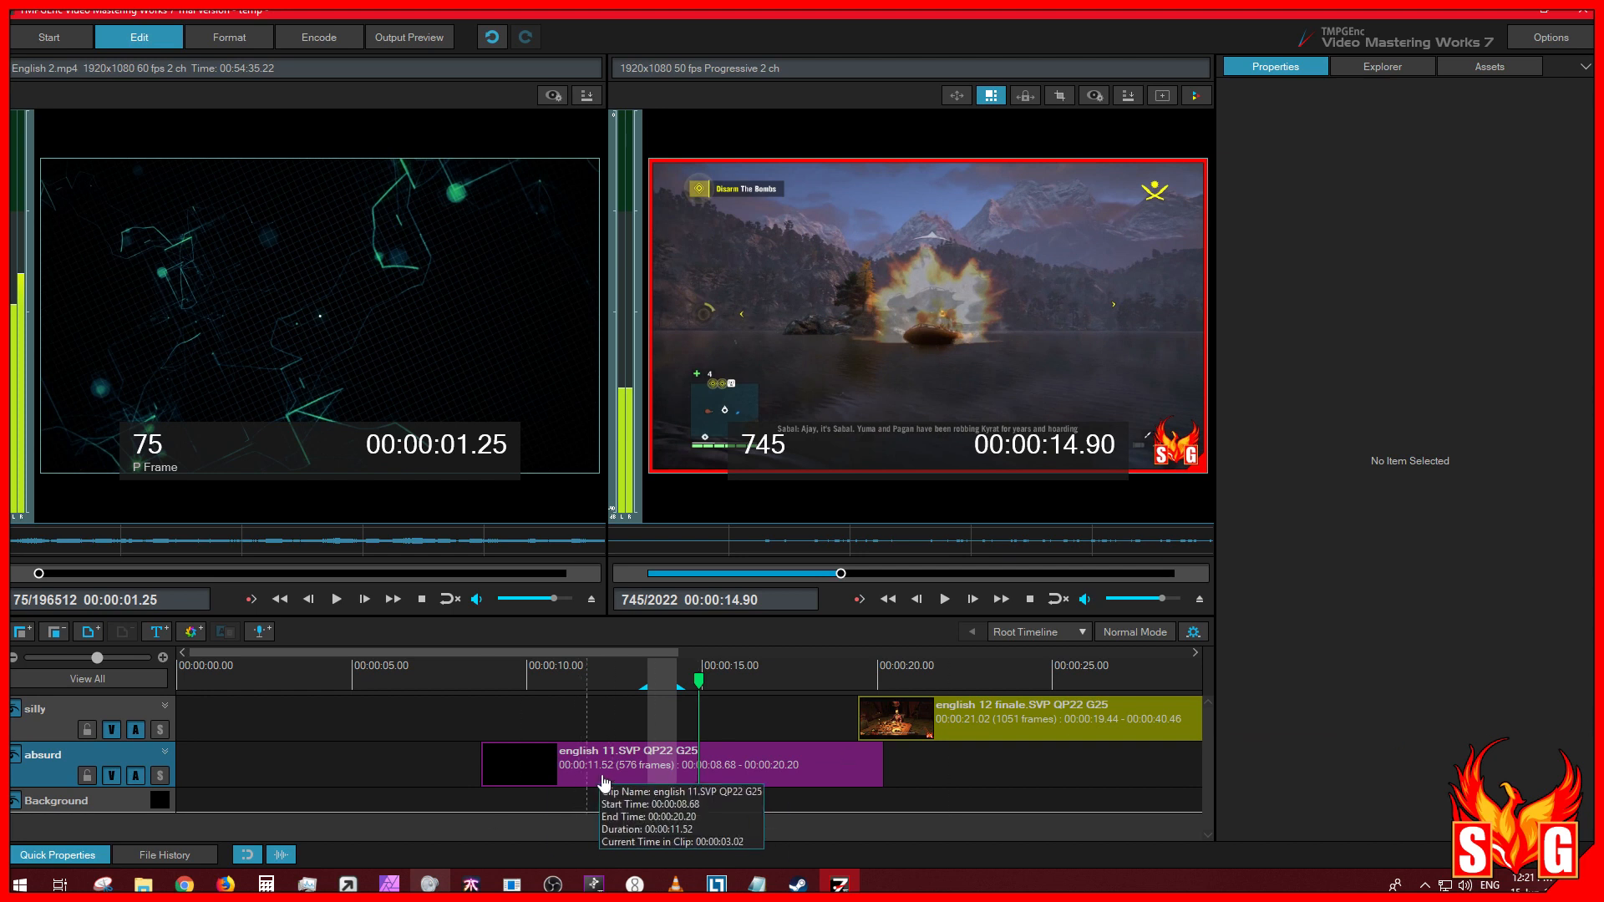
left_click(1584, 854)
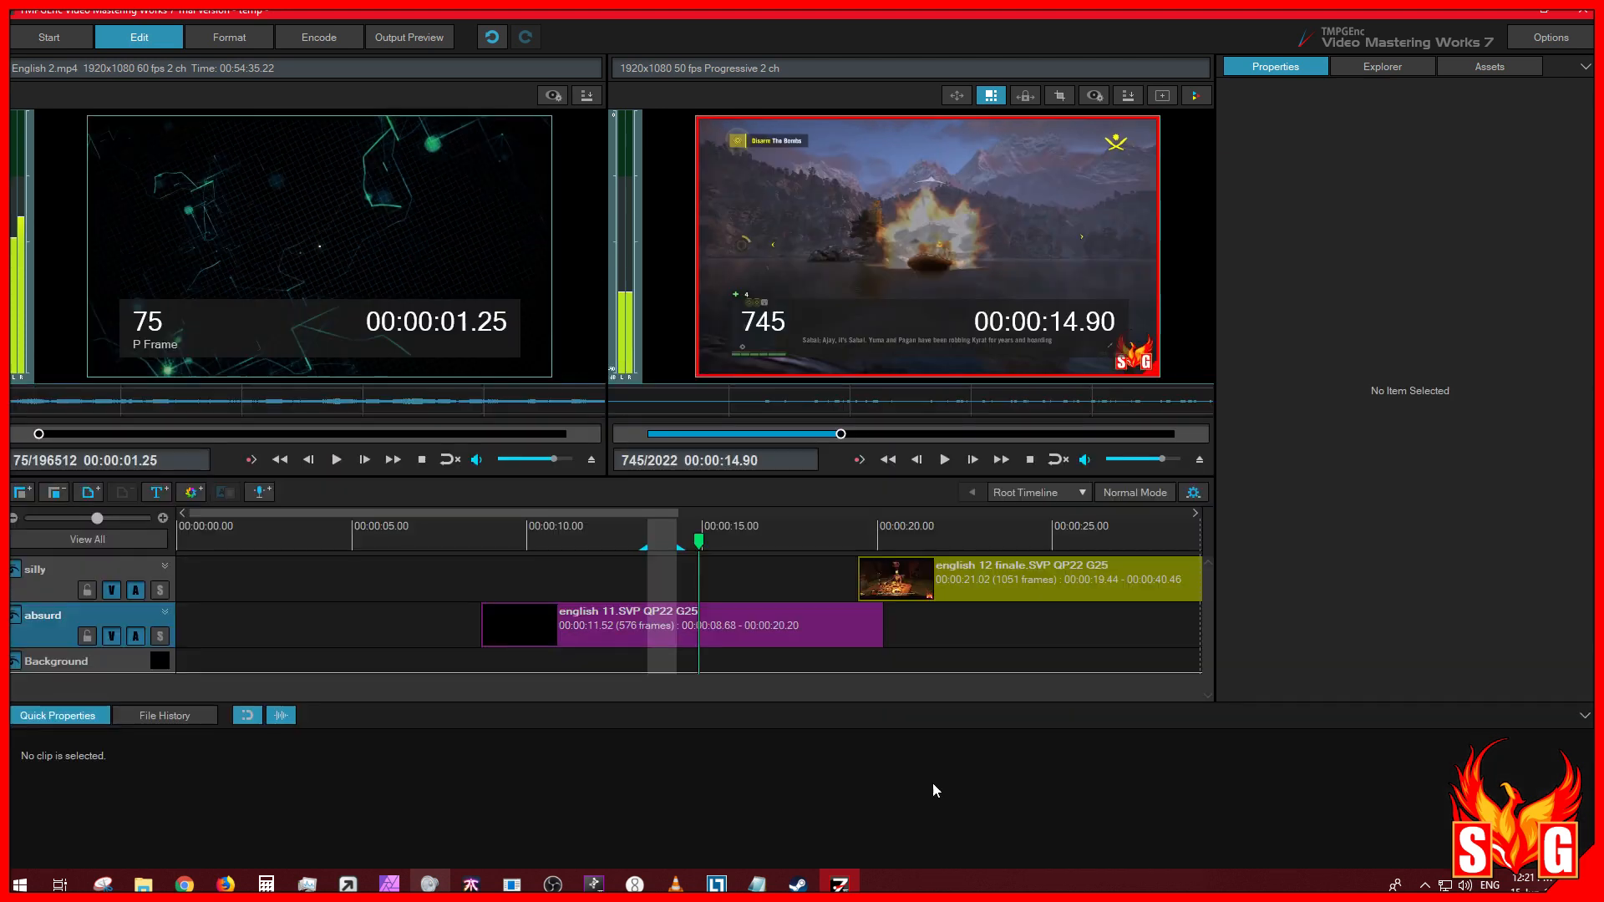
left_click(714, 628)
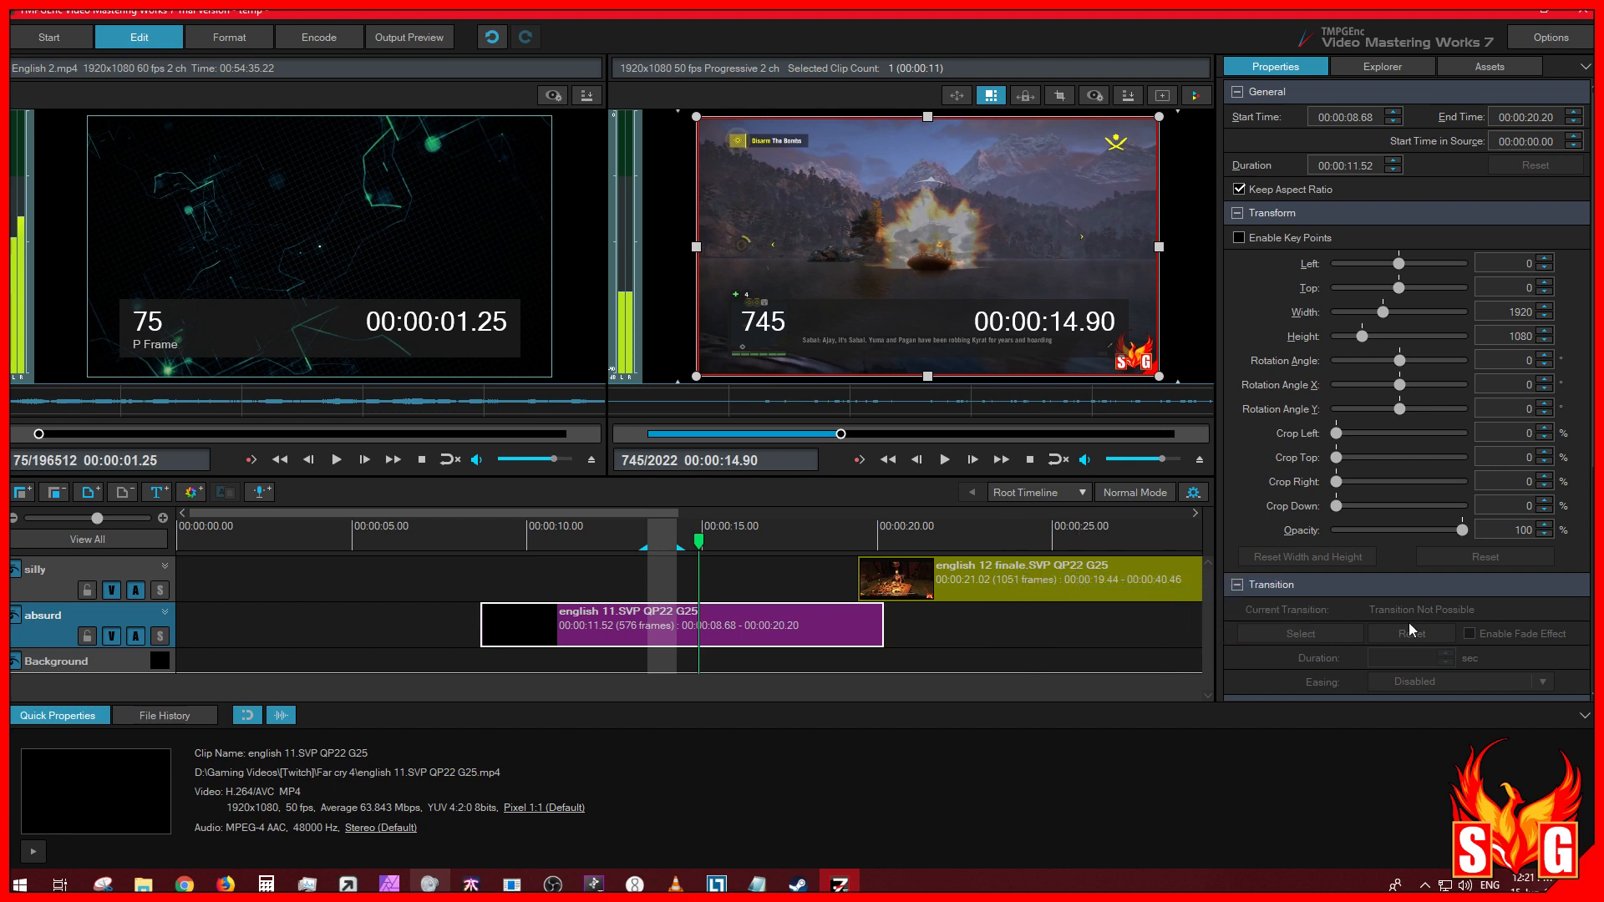
left_click(1586, 719)
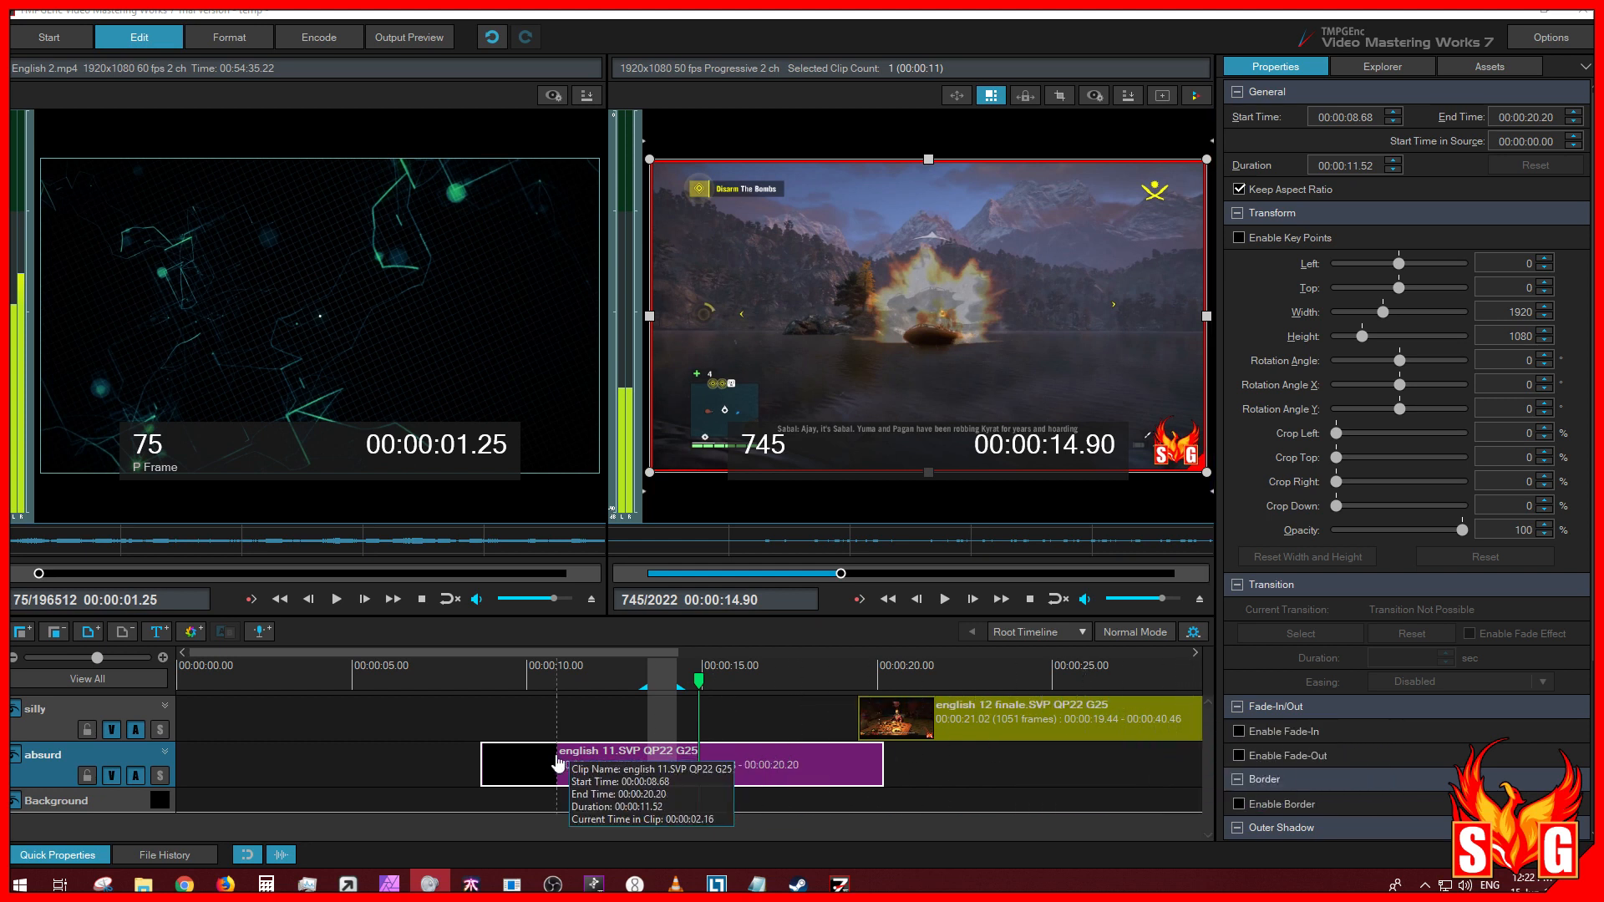
left_click(324, 749)
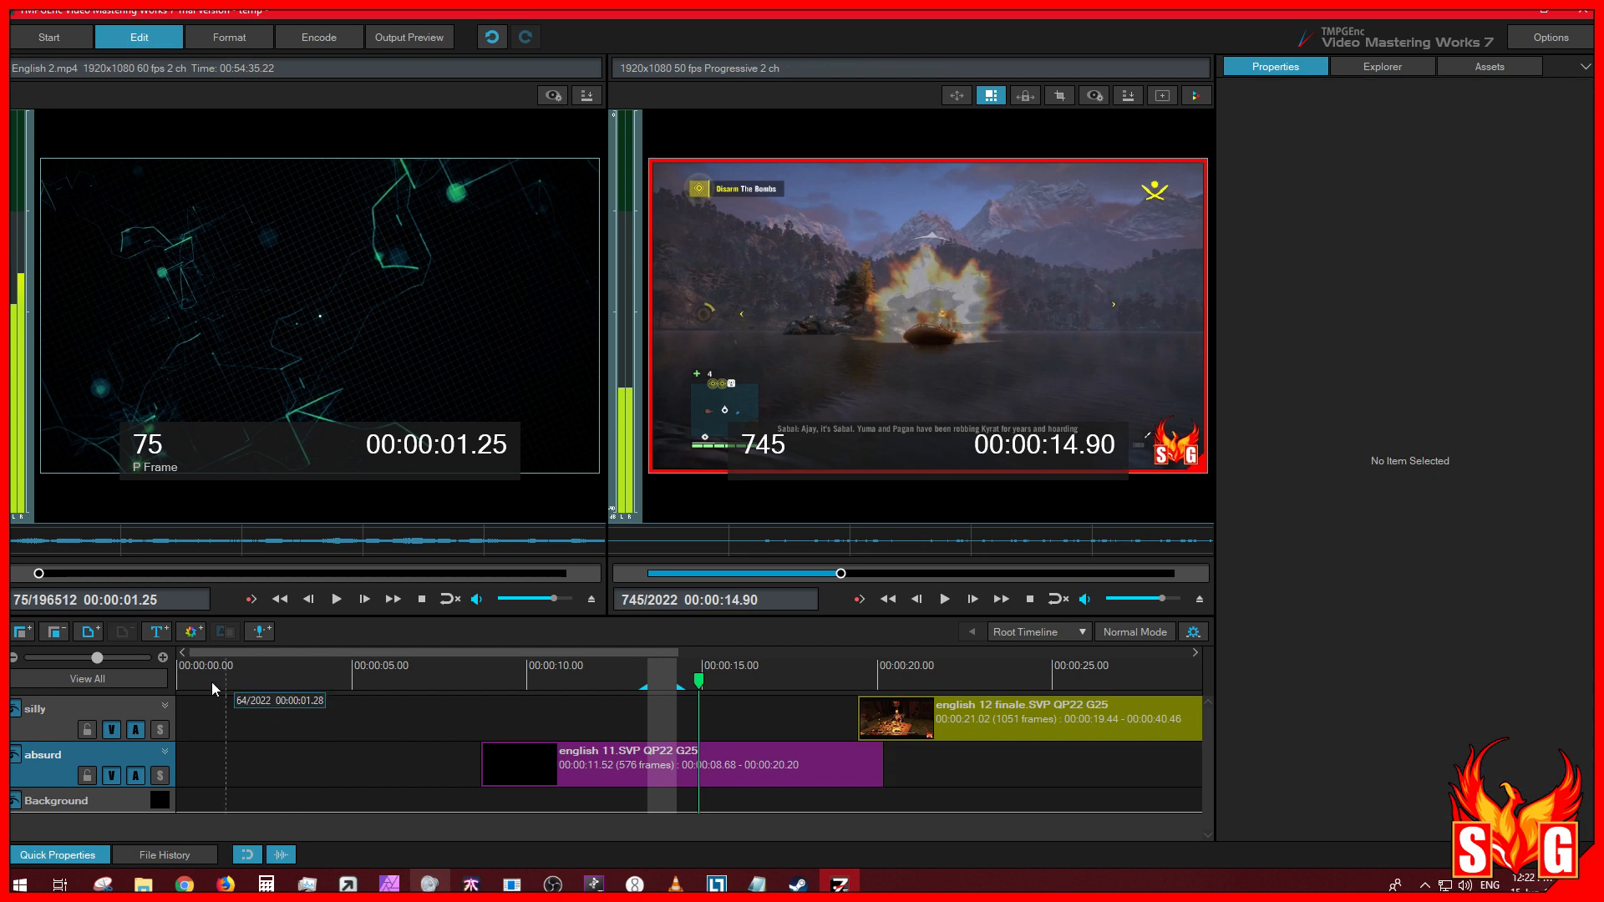
Step: Reduce the timeline scale to show both clips, and look along the timeline past the playhead
left_click_drag(97, 657, 93, 658)
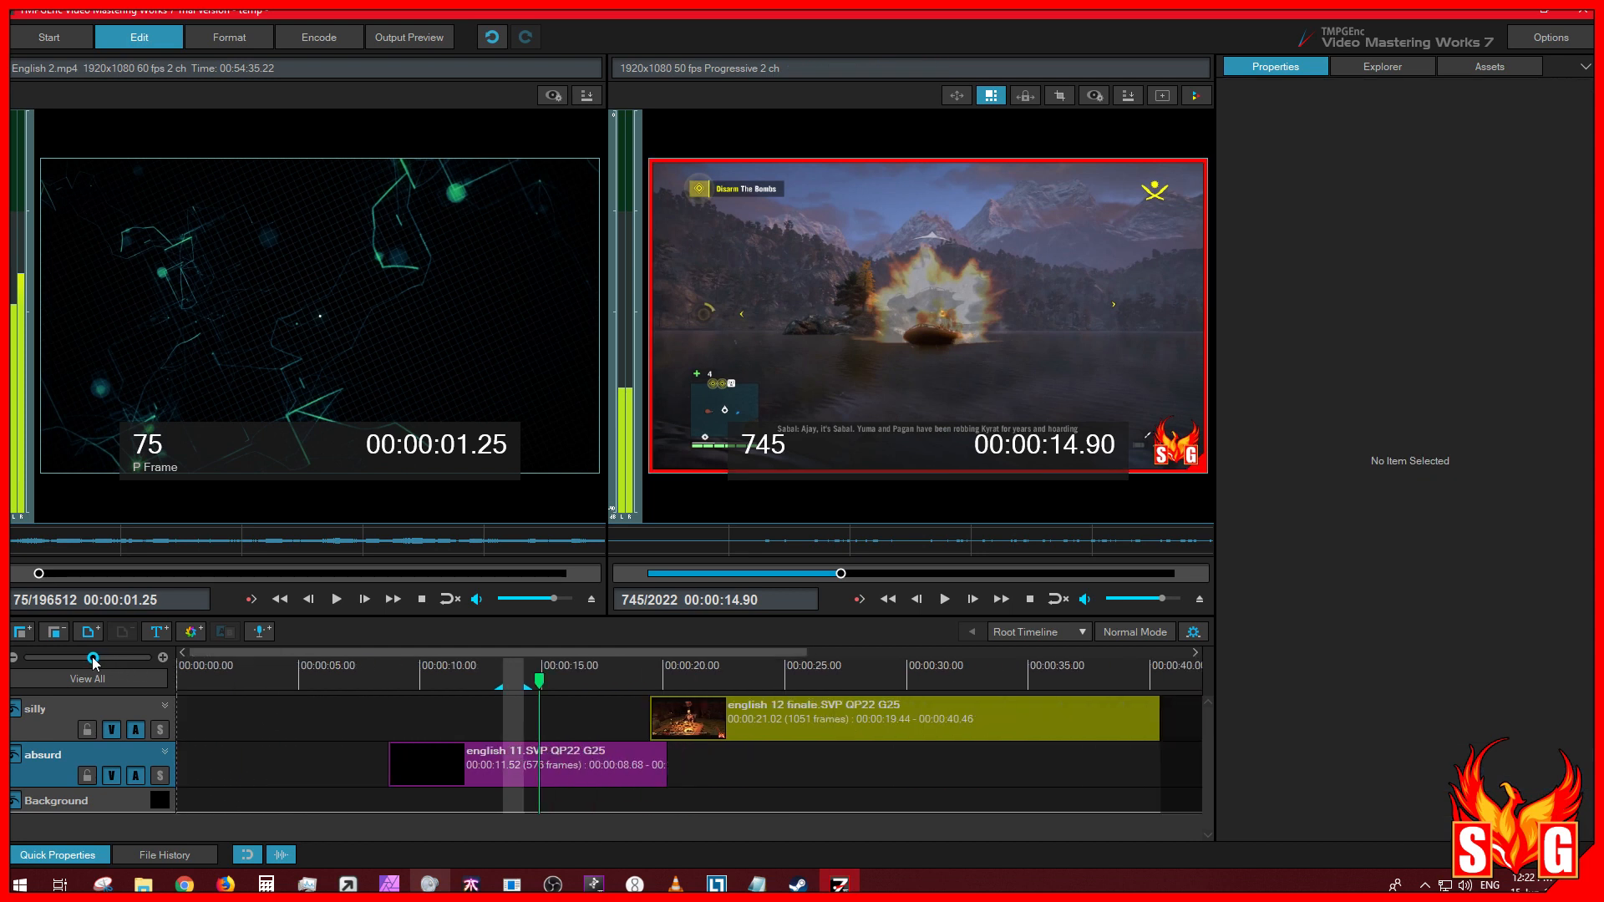
left_click_drag(655, 648, 709, 652)
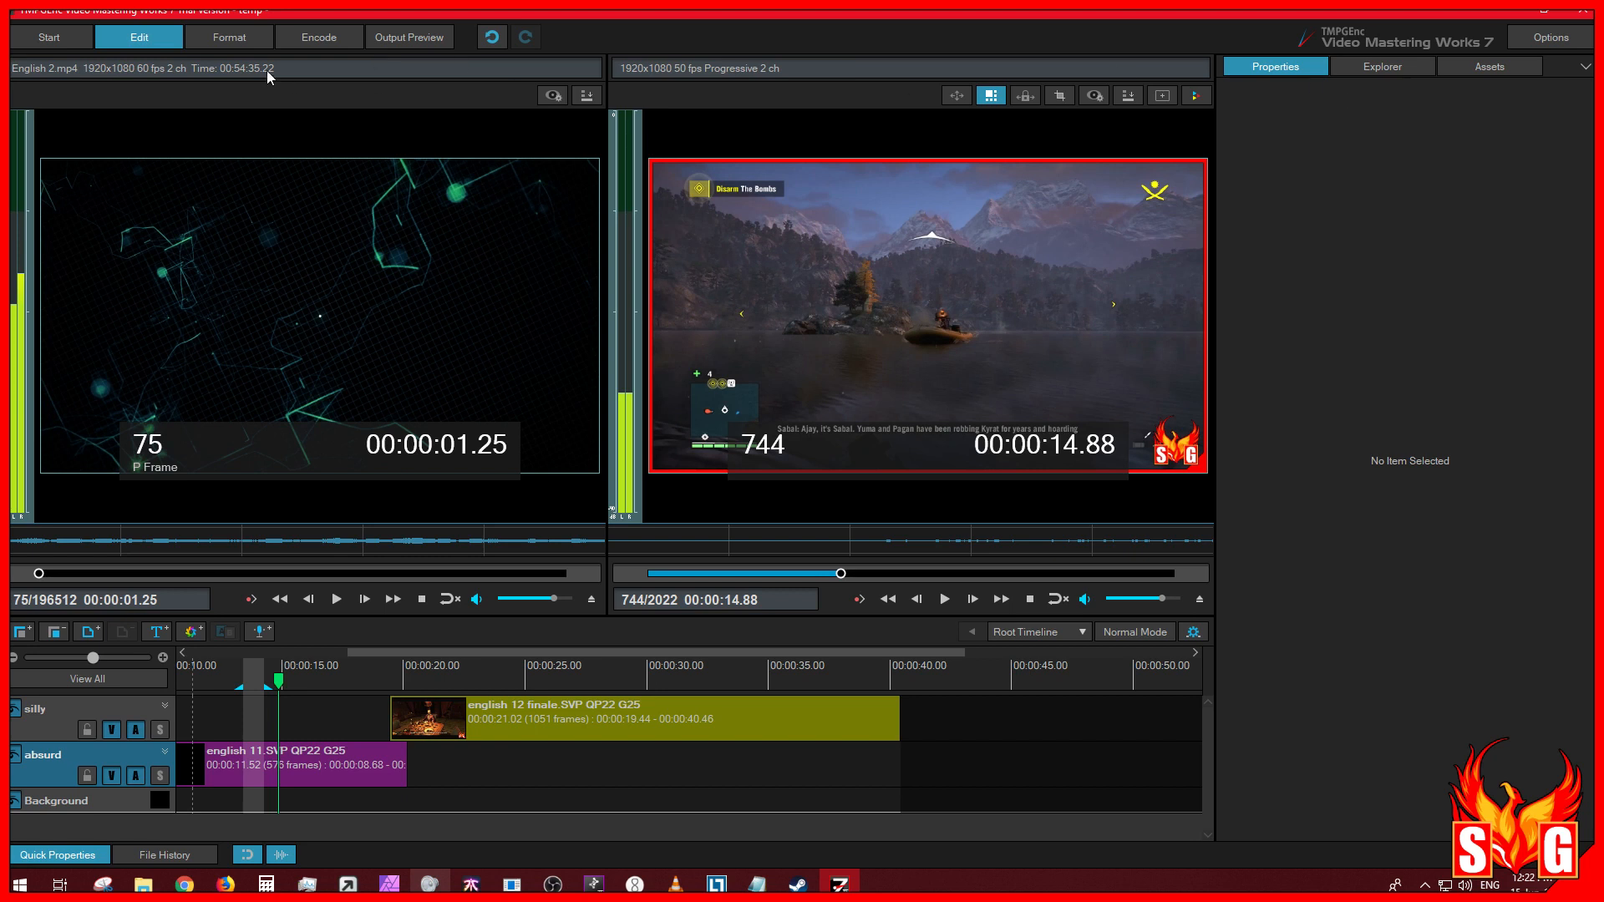
Step: Examine the Player Controller Settings in the preferences, and close them without making changes
left_click(1546, 35)
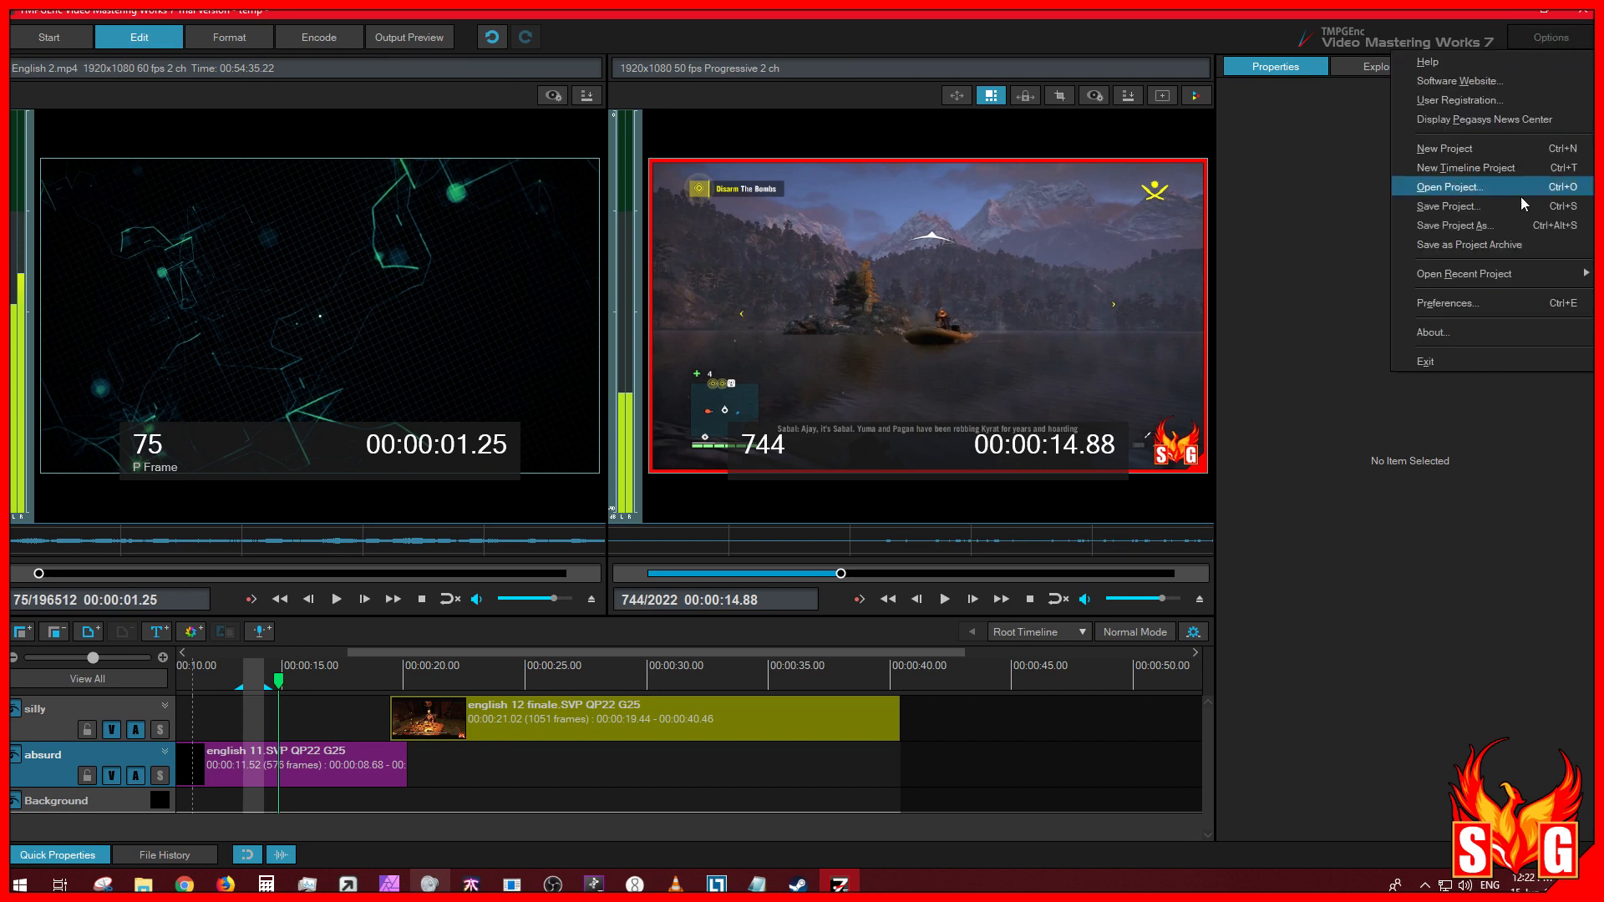
left_click(1452, 306)
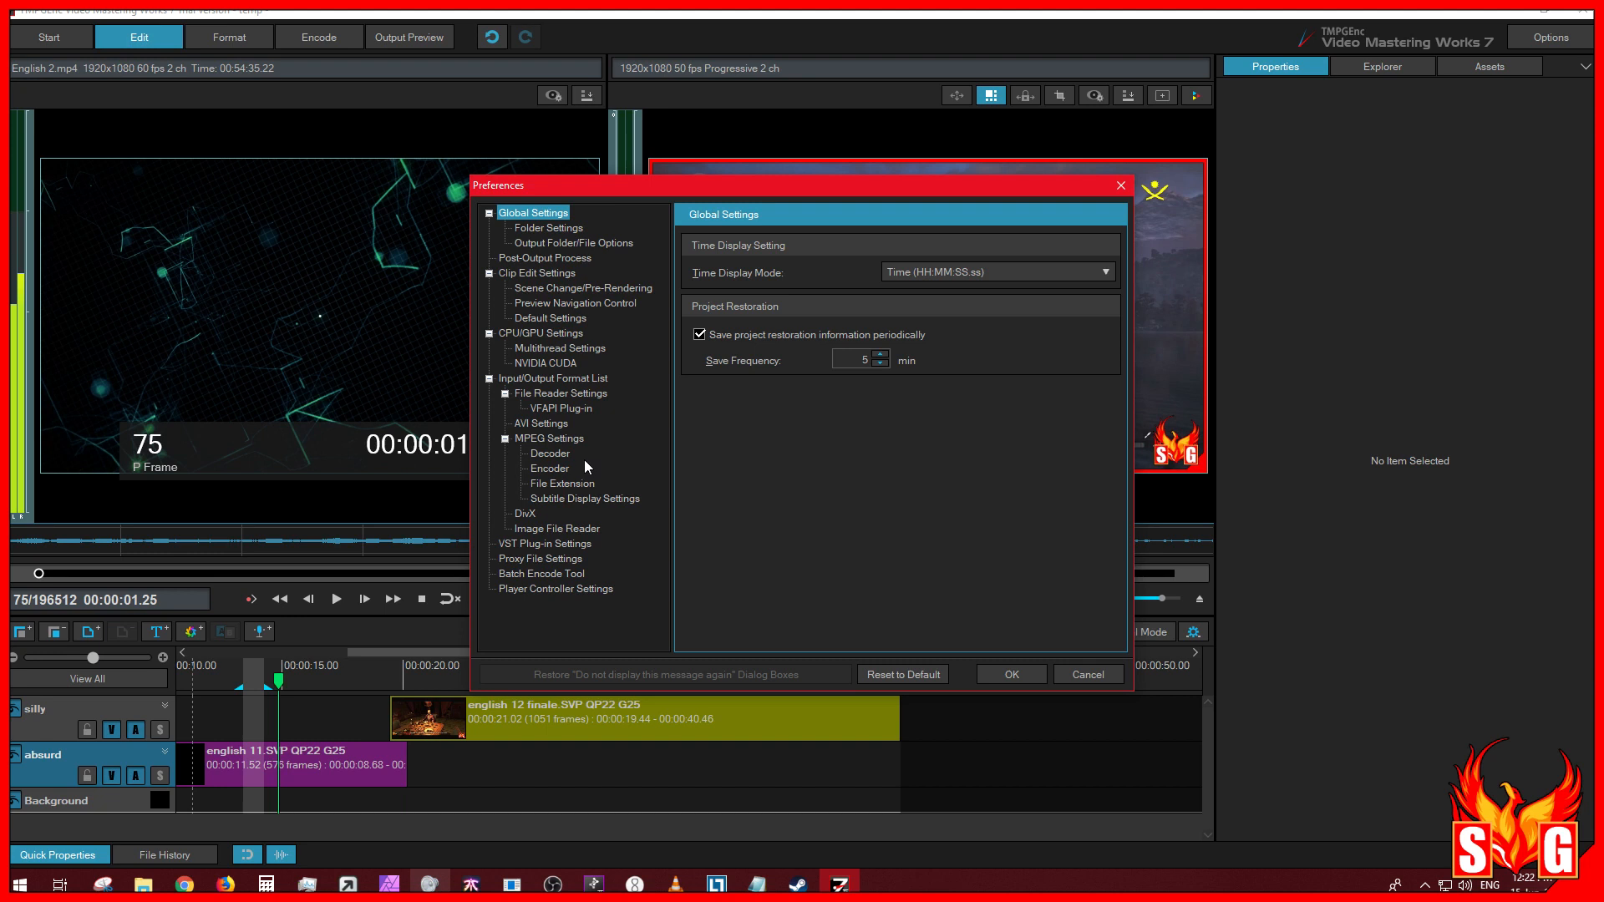
left_click(573, 590)
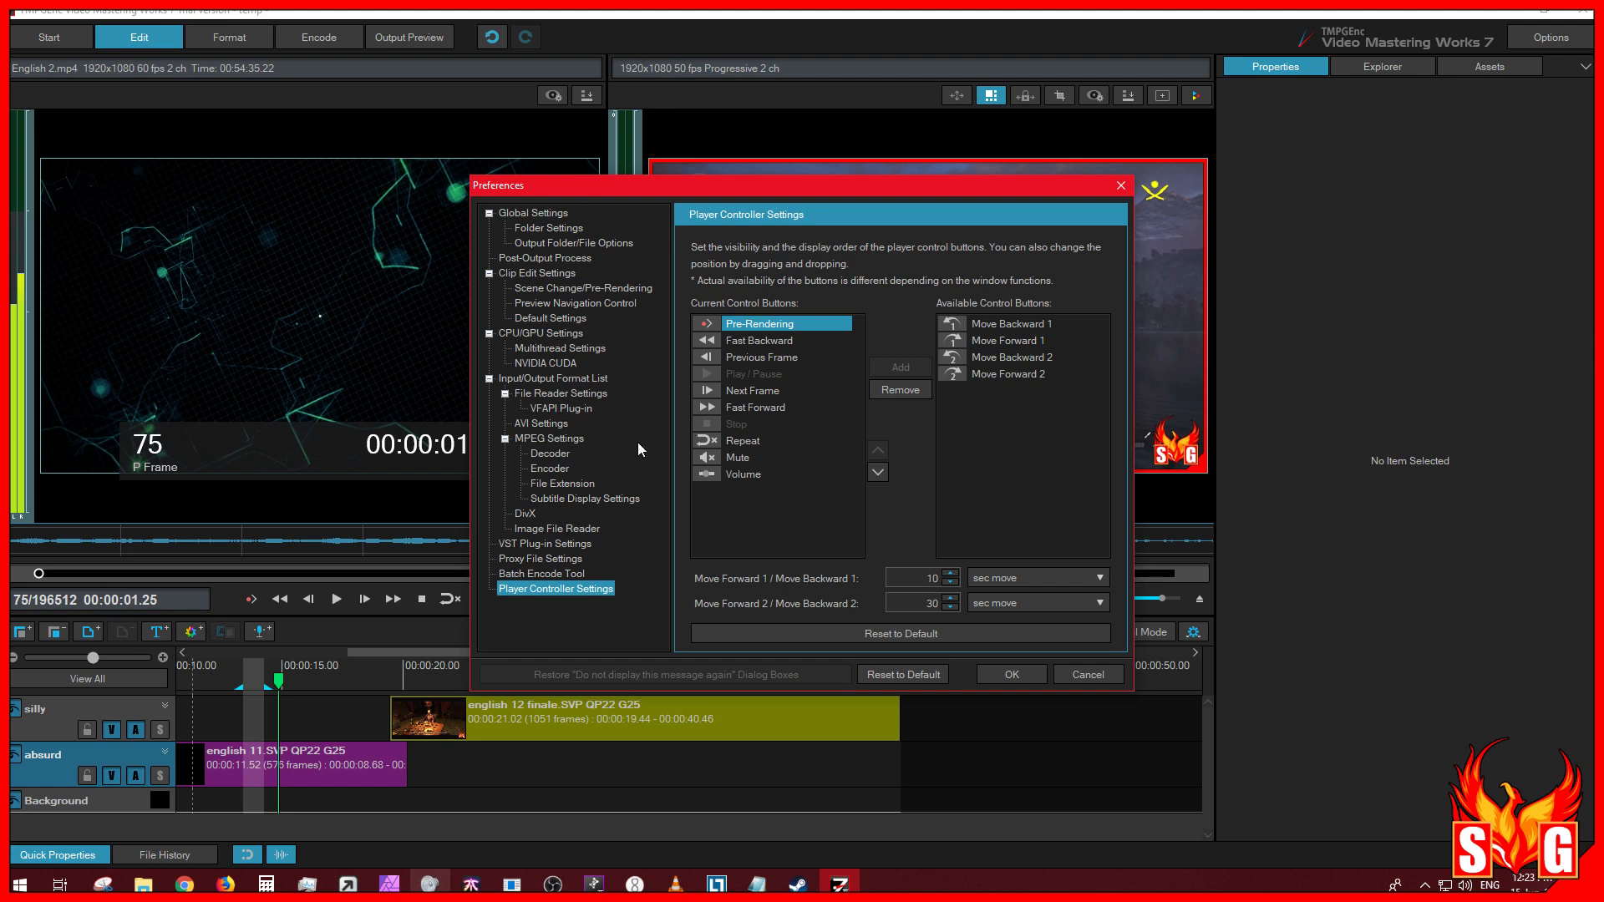
left_click(1121, 184)
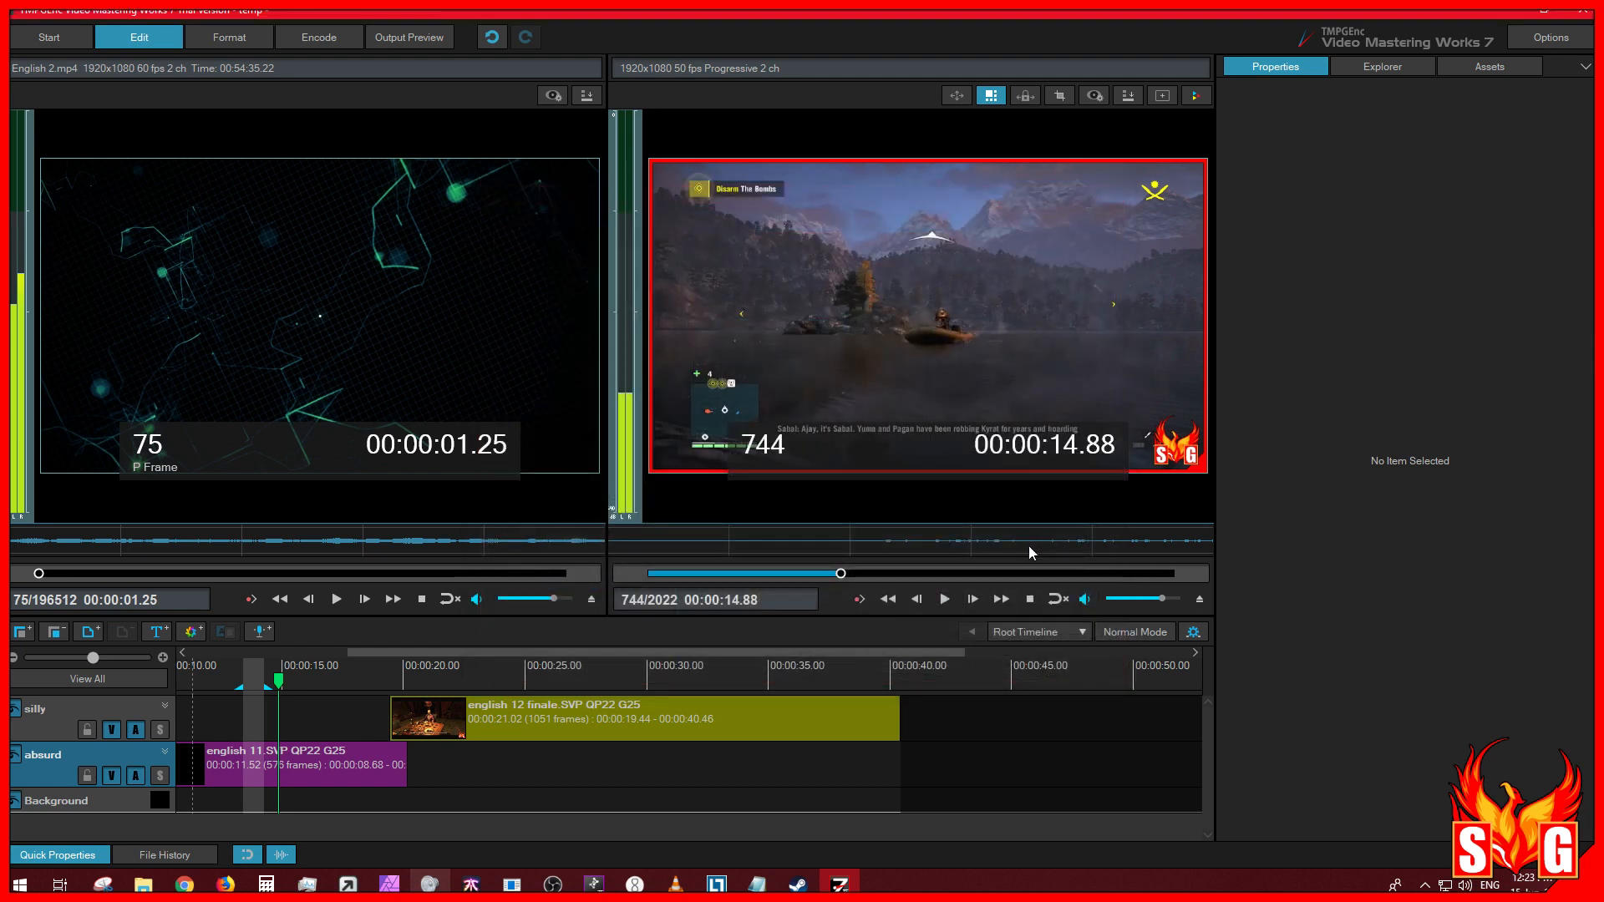
Step: View the Root Timeline choices and examine the timeline format settings, leaving the format unchanged
left_click(1085, 633)
left_click(1085, 633)
left_click(1196, 635)
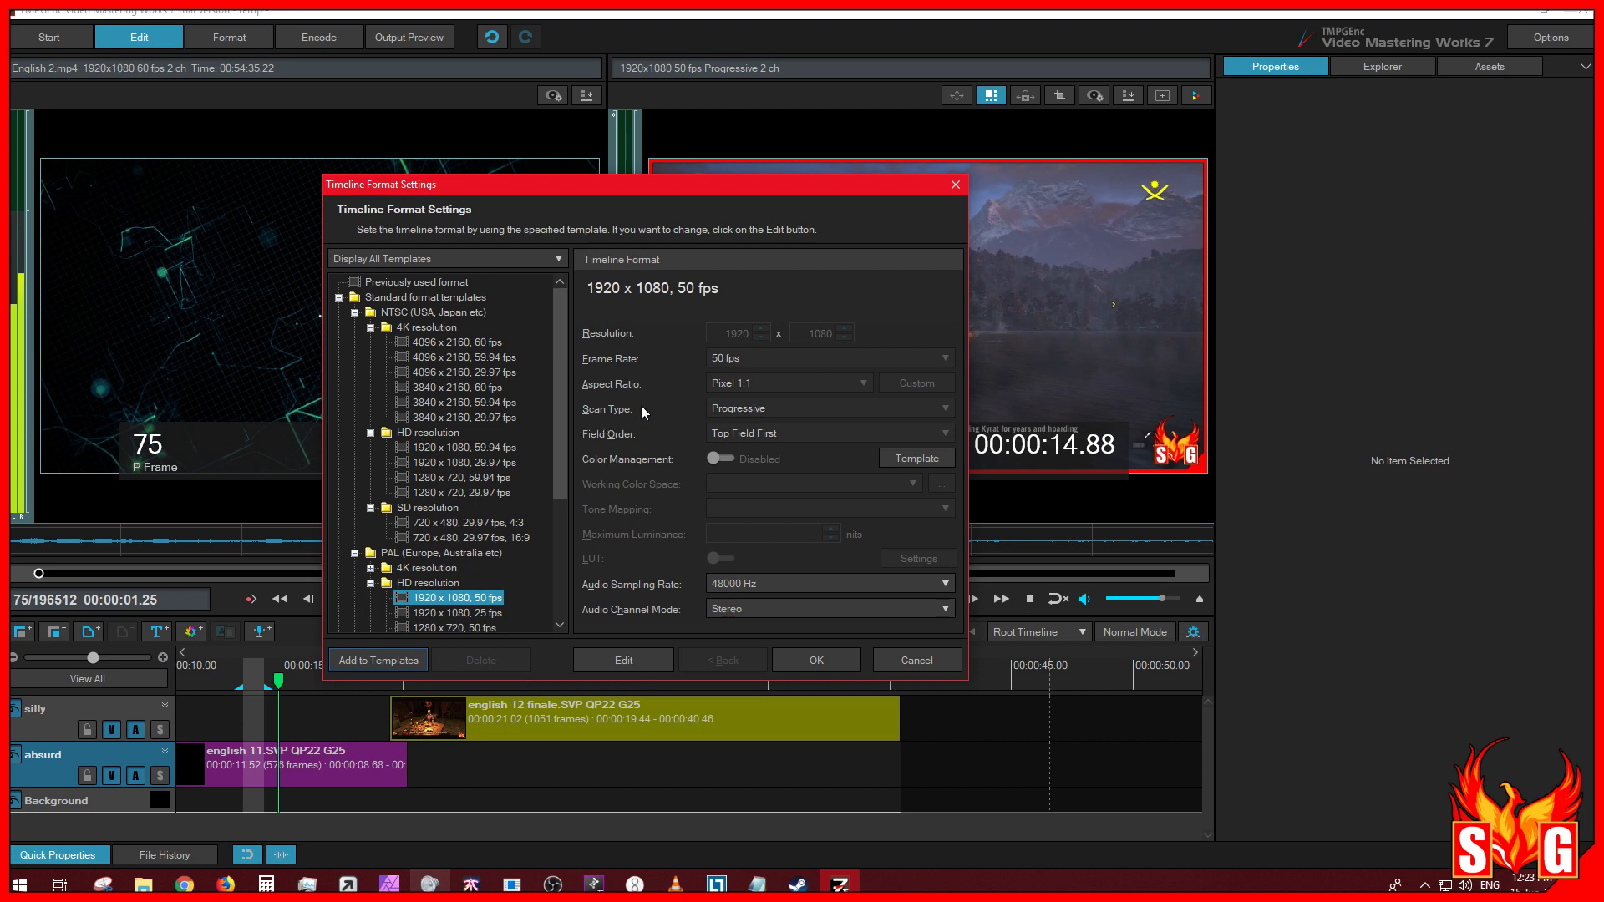
left_click(955, 184)
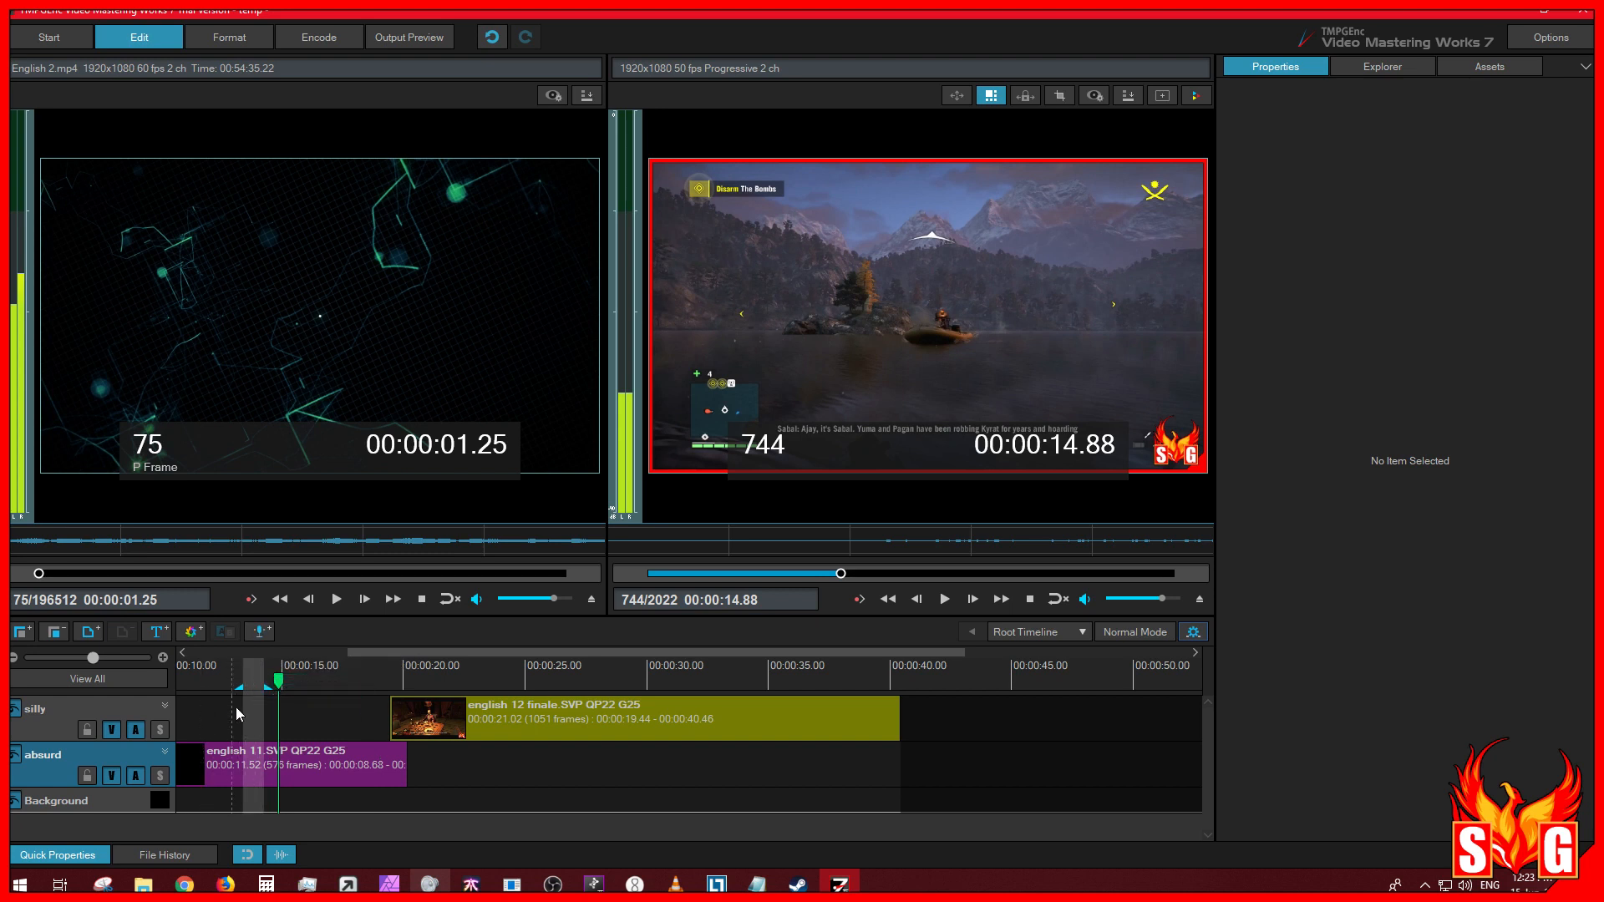
Step: Look back and forth along the timeline and past the end of the english 12 finale clip
left_click_drag(374, 654, 515, 650)
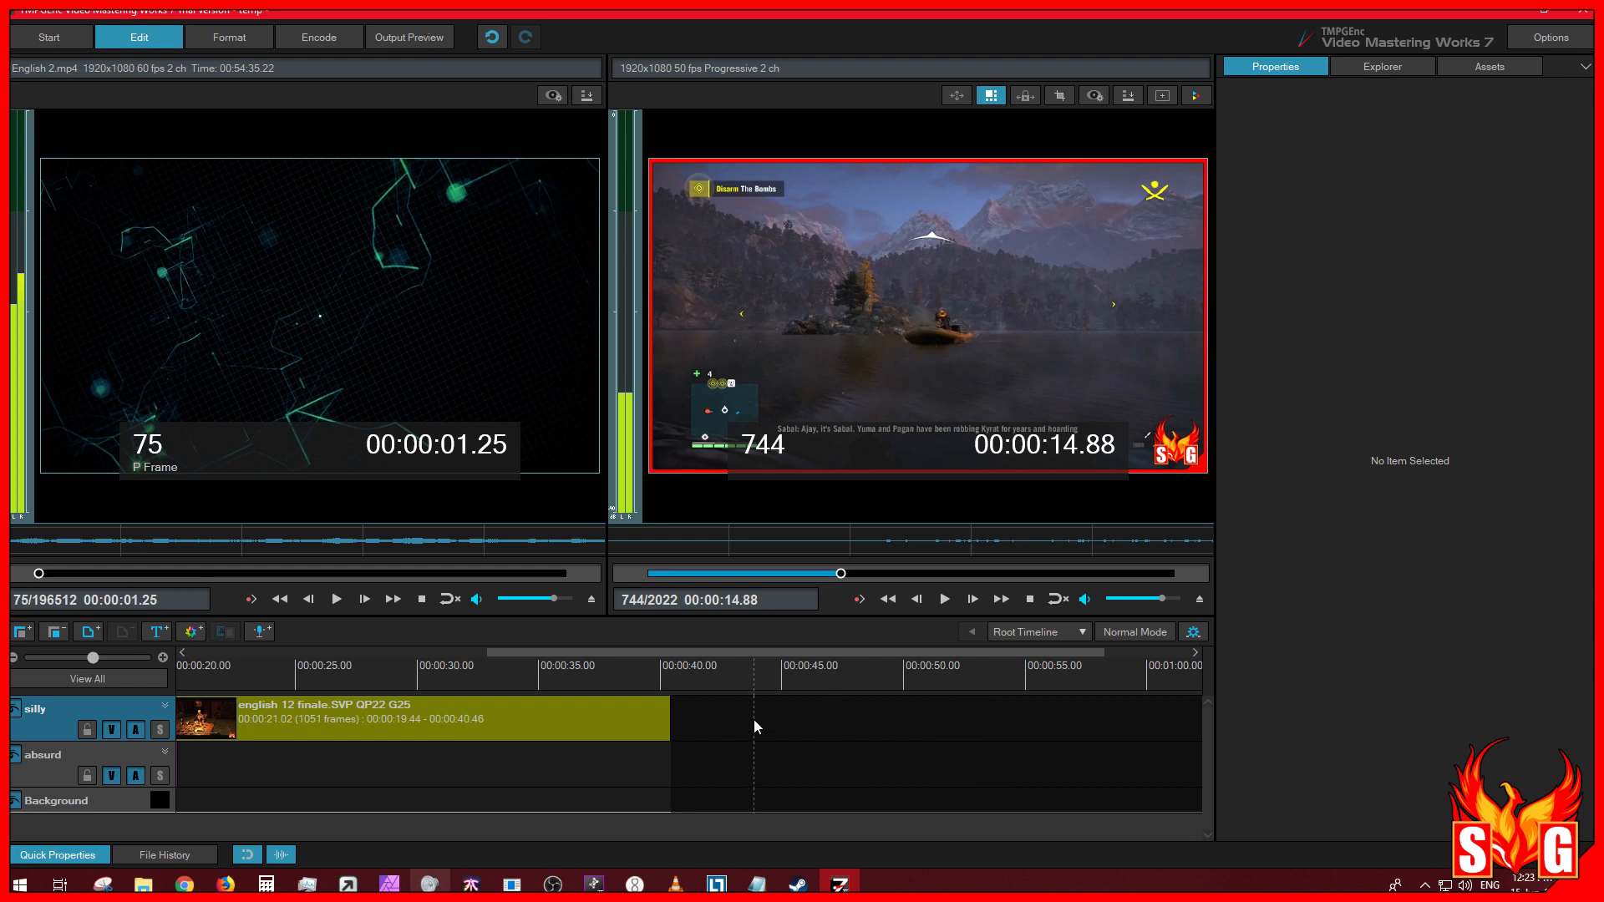
left_click_drag(766, 653, 394, 657)
left_click_drag(553, 653, 932, 655)
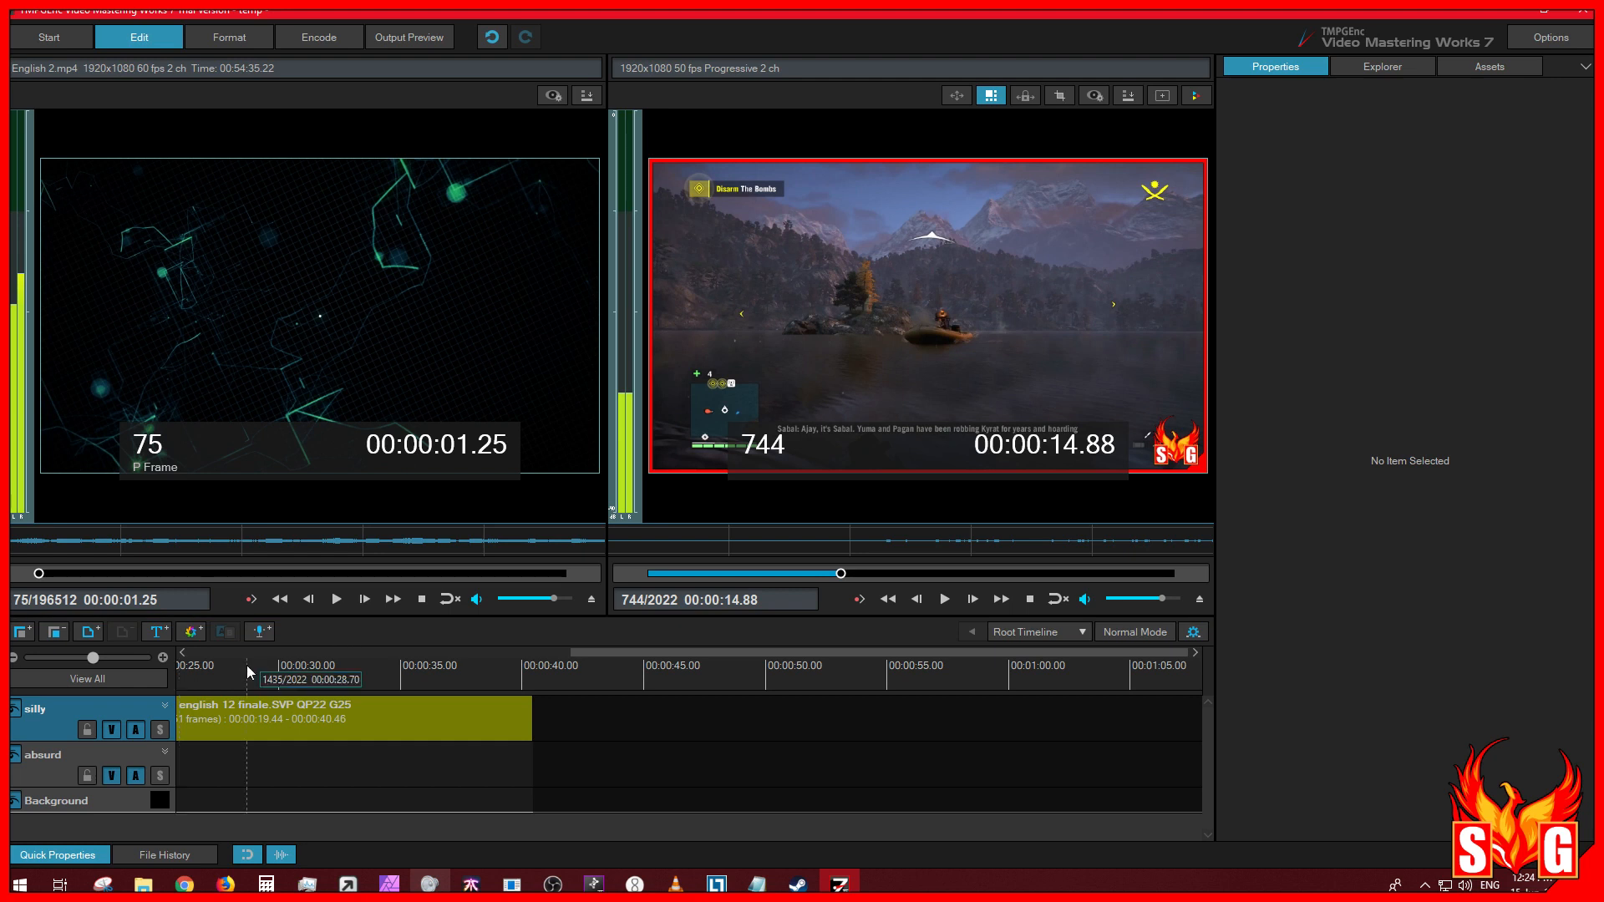
Step: Add a black color matte clip with a 3-second duration to the silly layer at the playhead
left_click(48, 764)
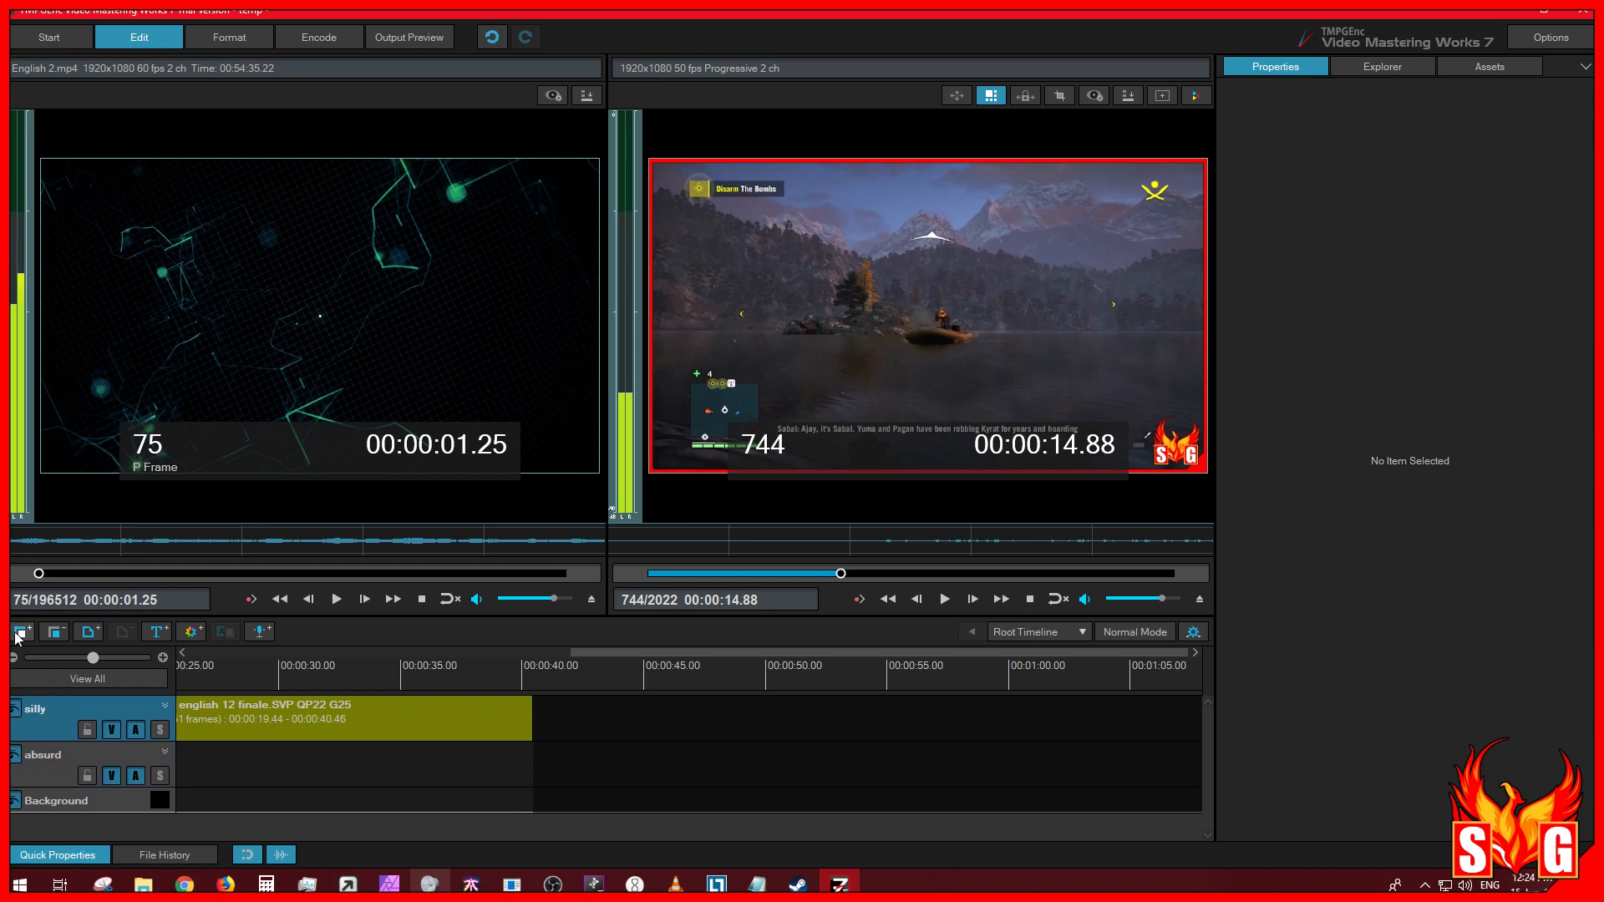
left_click(88, 632)
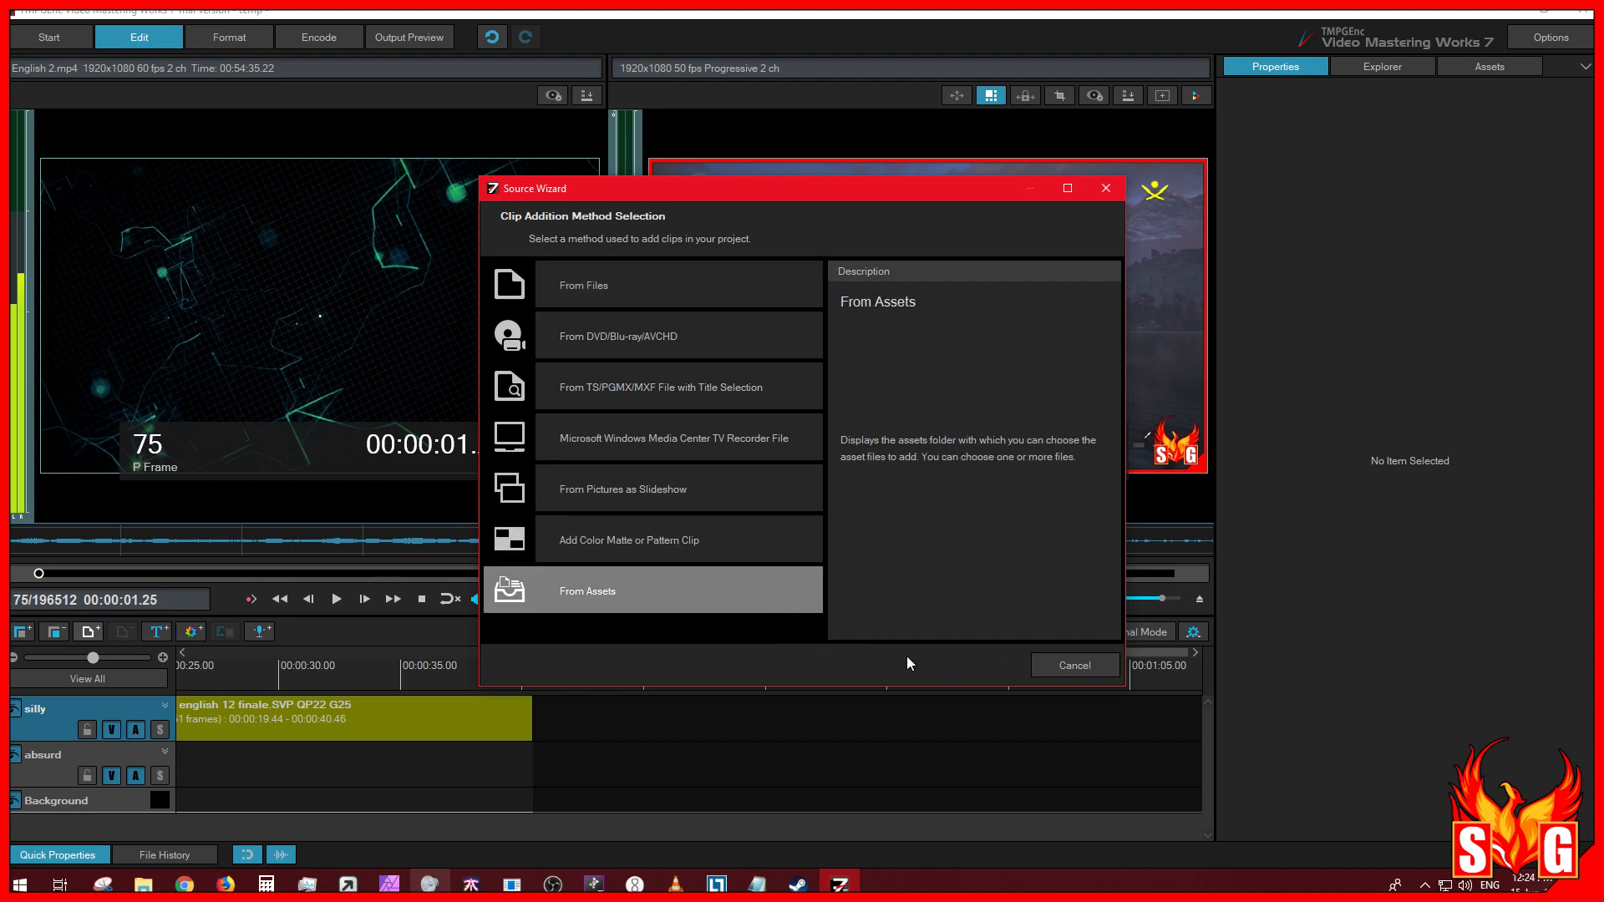
left_click(698, 543)
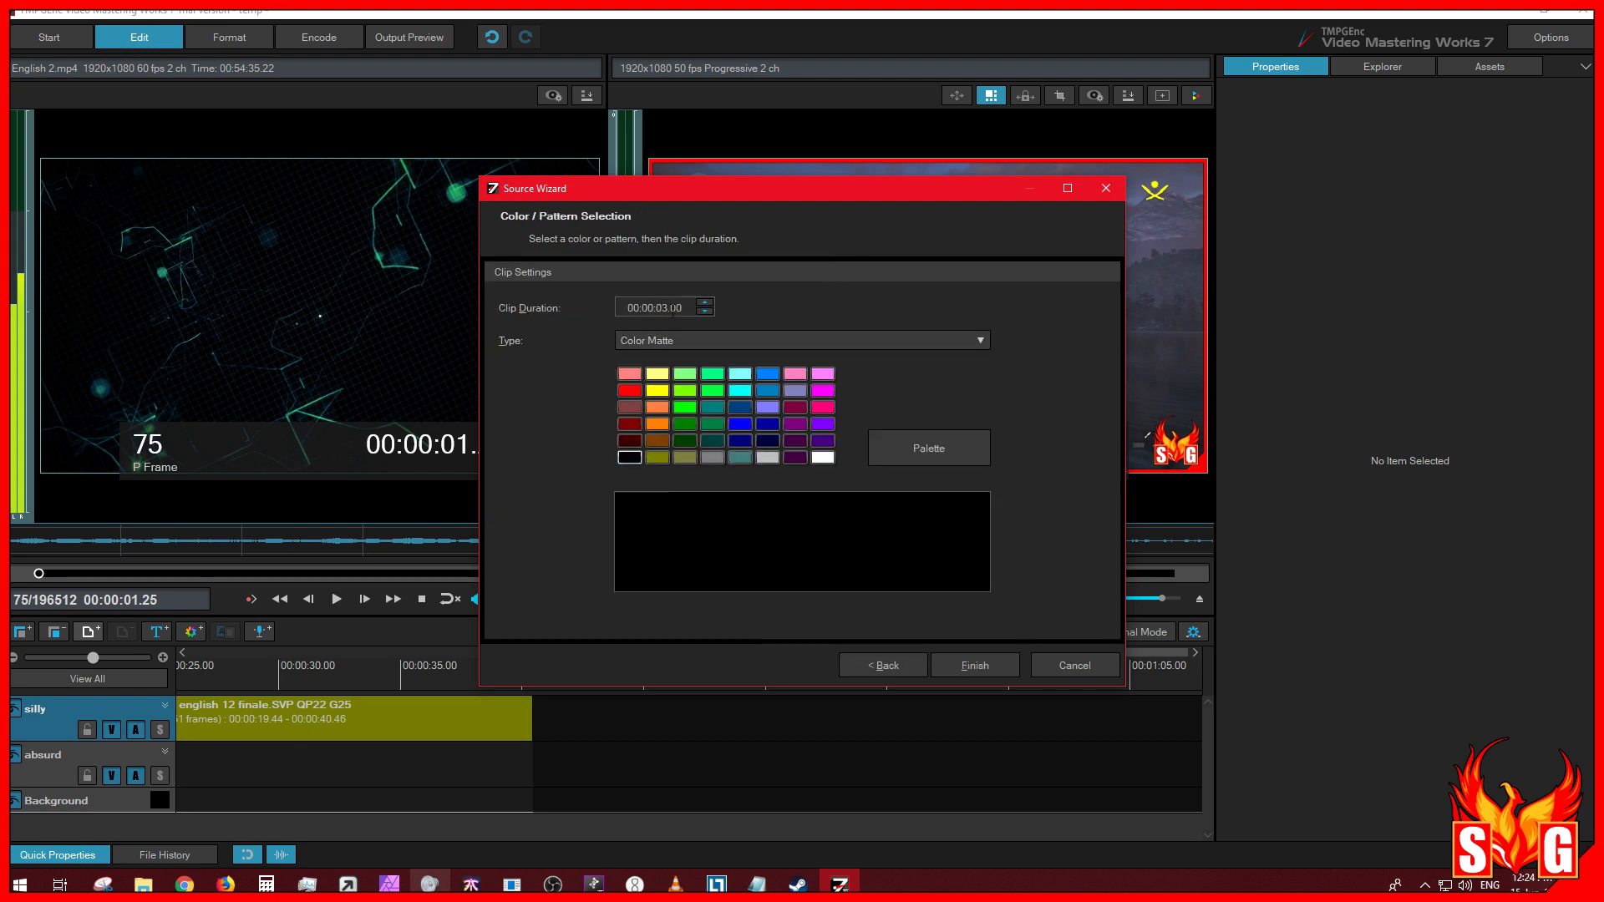
left_click(986, 665)
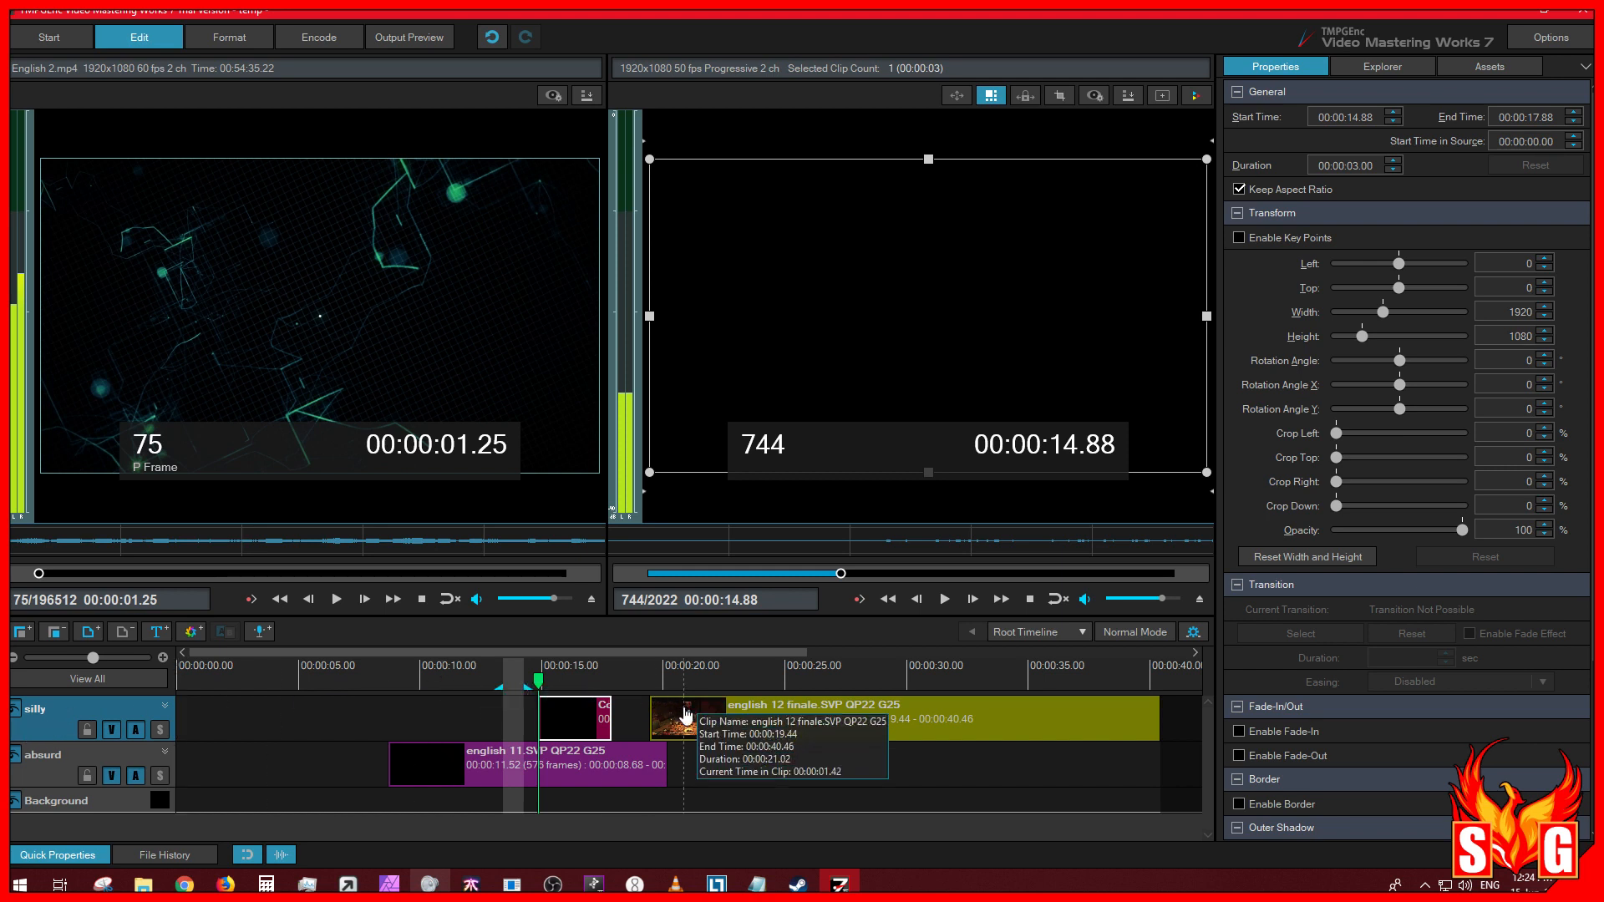
Step: Reposition the Color Matte clip to start at 00:00:02.50 and resize its duration to 5.50 seconds
left_click_drag(586, 726, 524, 719)
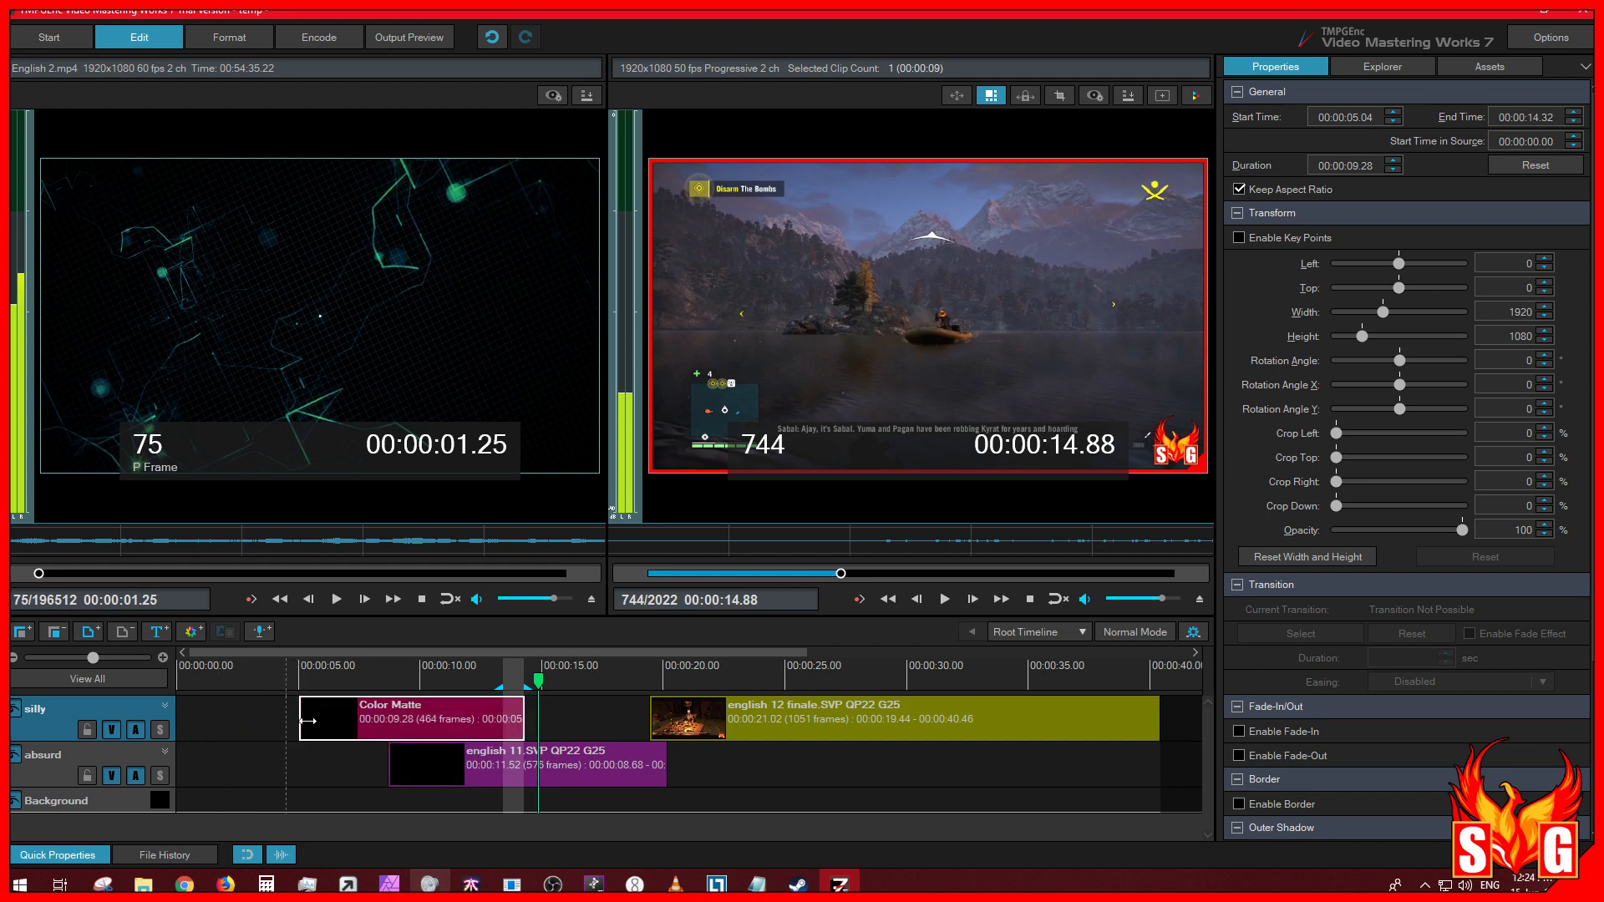
left_click_drag(303, 720, 241, 720)
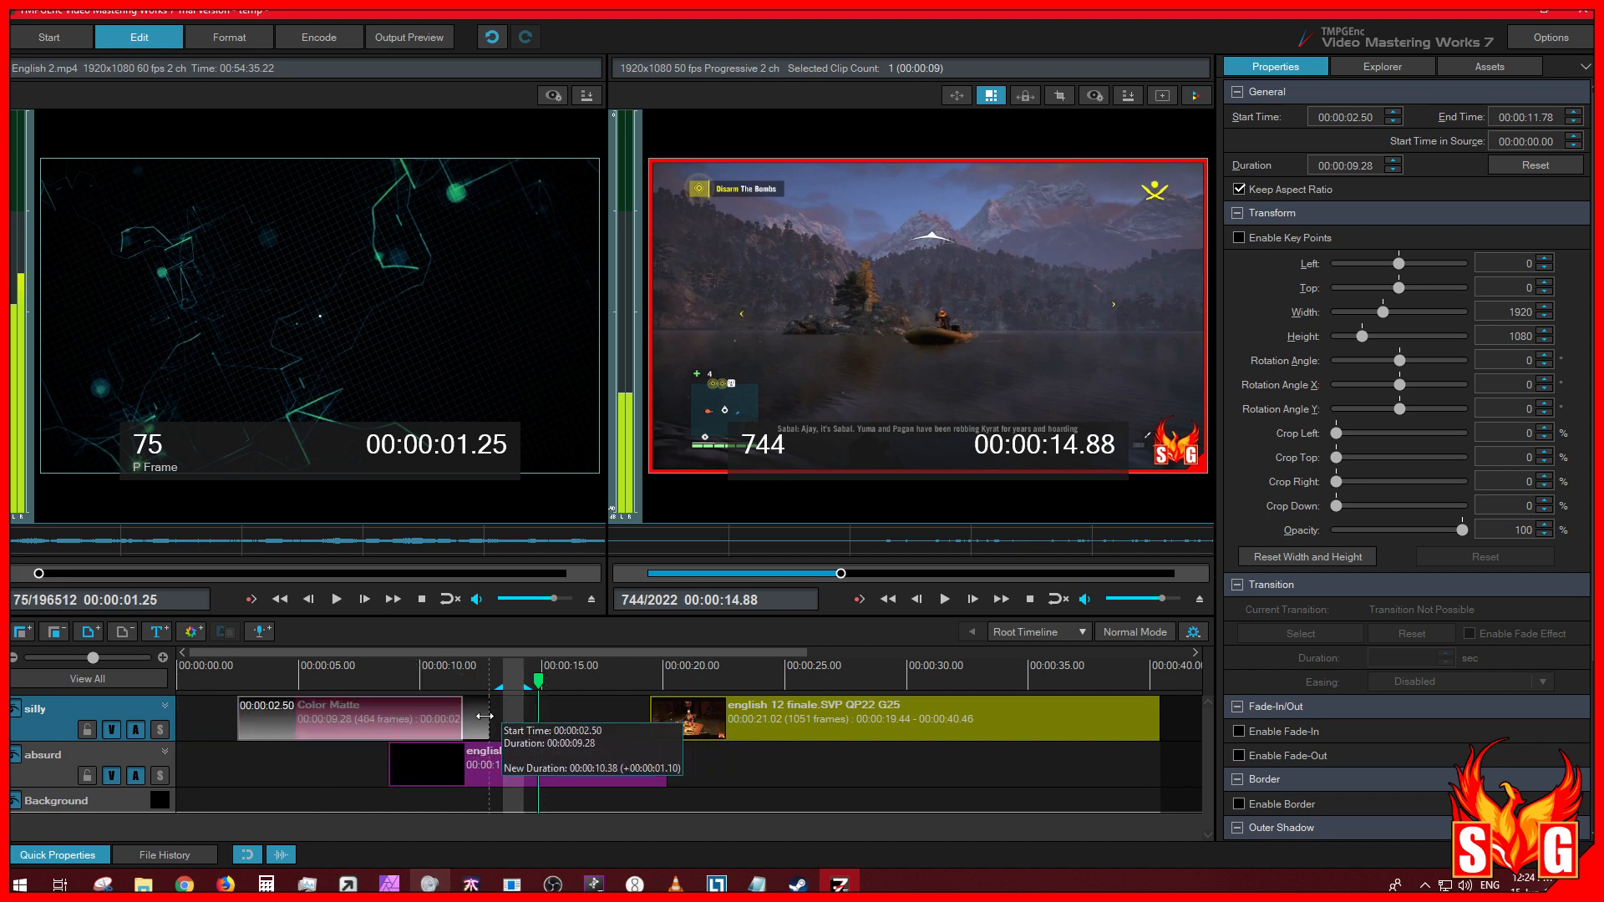
left_click_drag(461, 711, 369, 718)
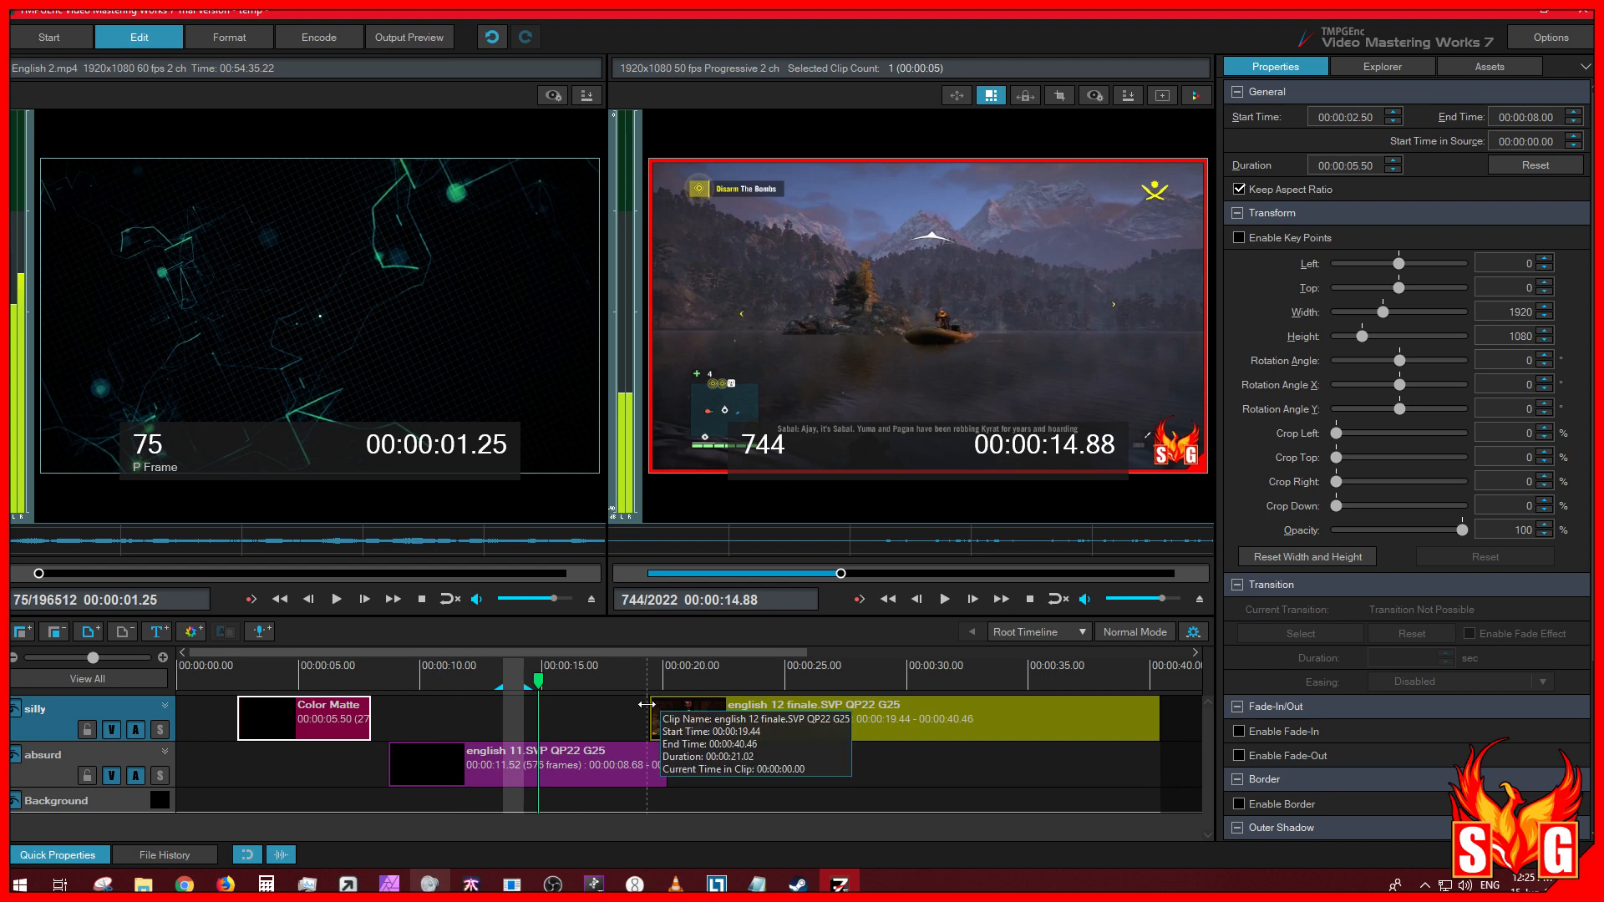
Step: Open the english 12 finale clip for cut editing and set the start of its selected range at frame 1150
left_click(774, 753)
left_click(687, 723)
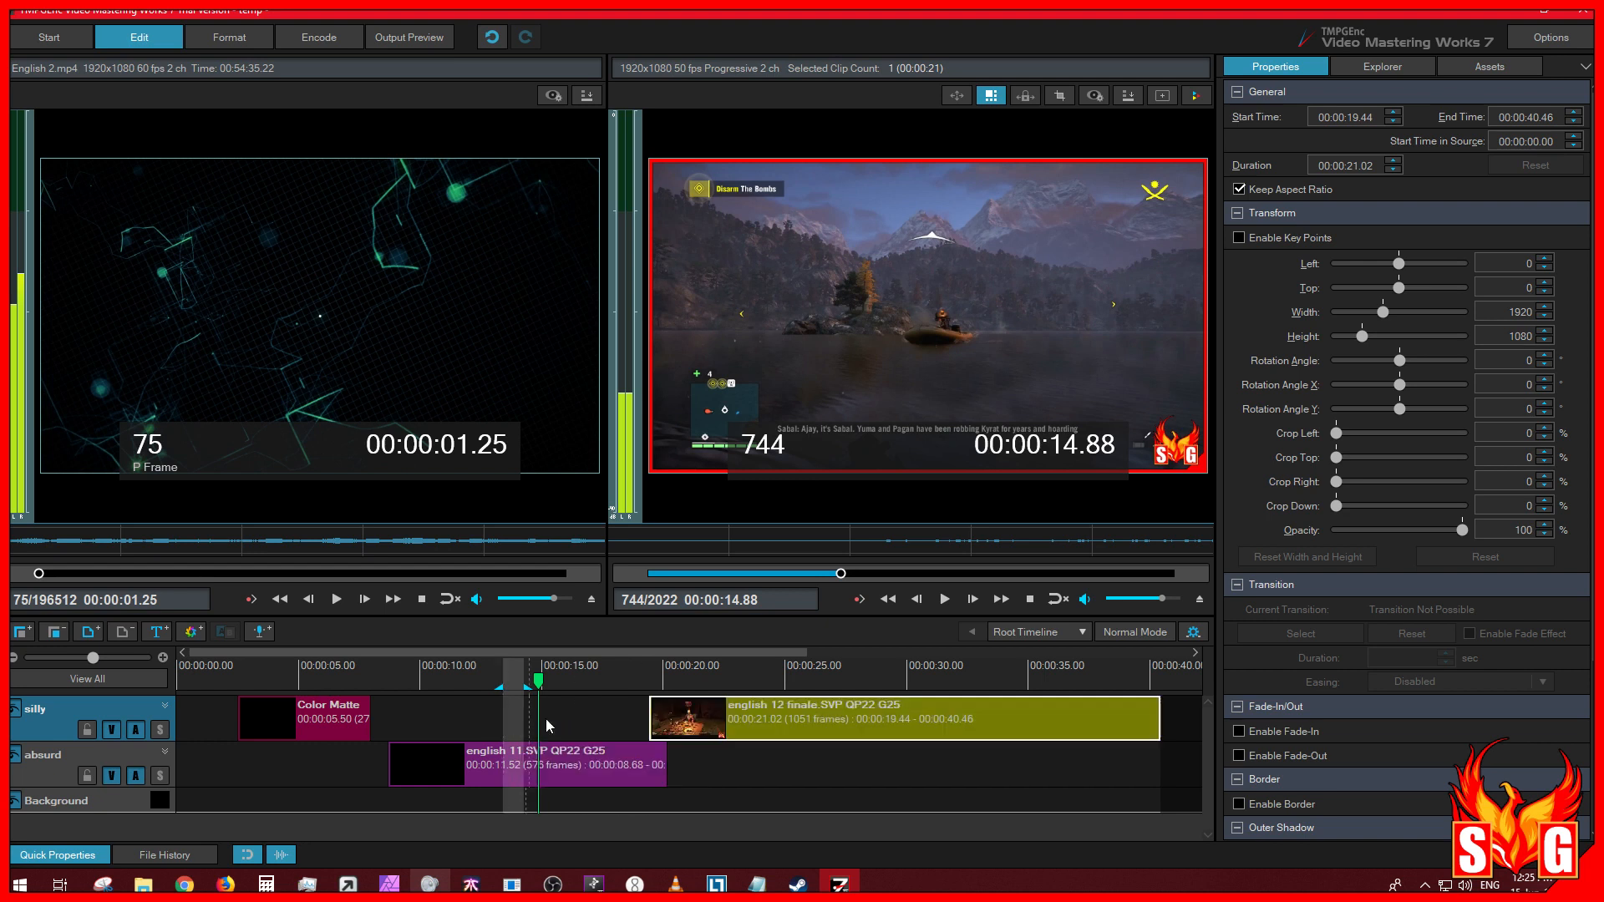
double_click(957, 719)
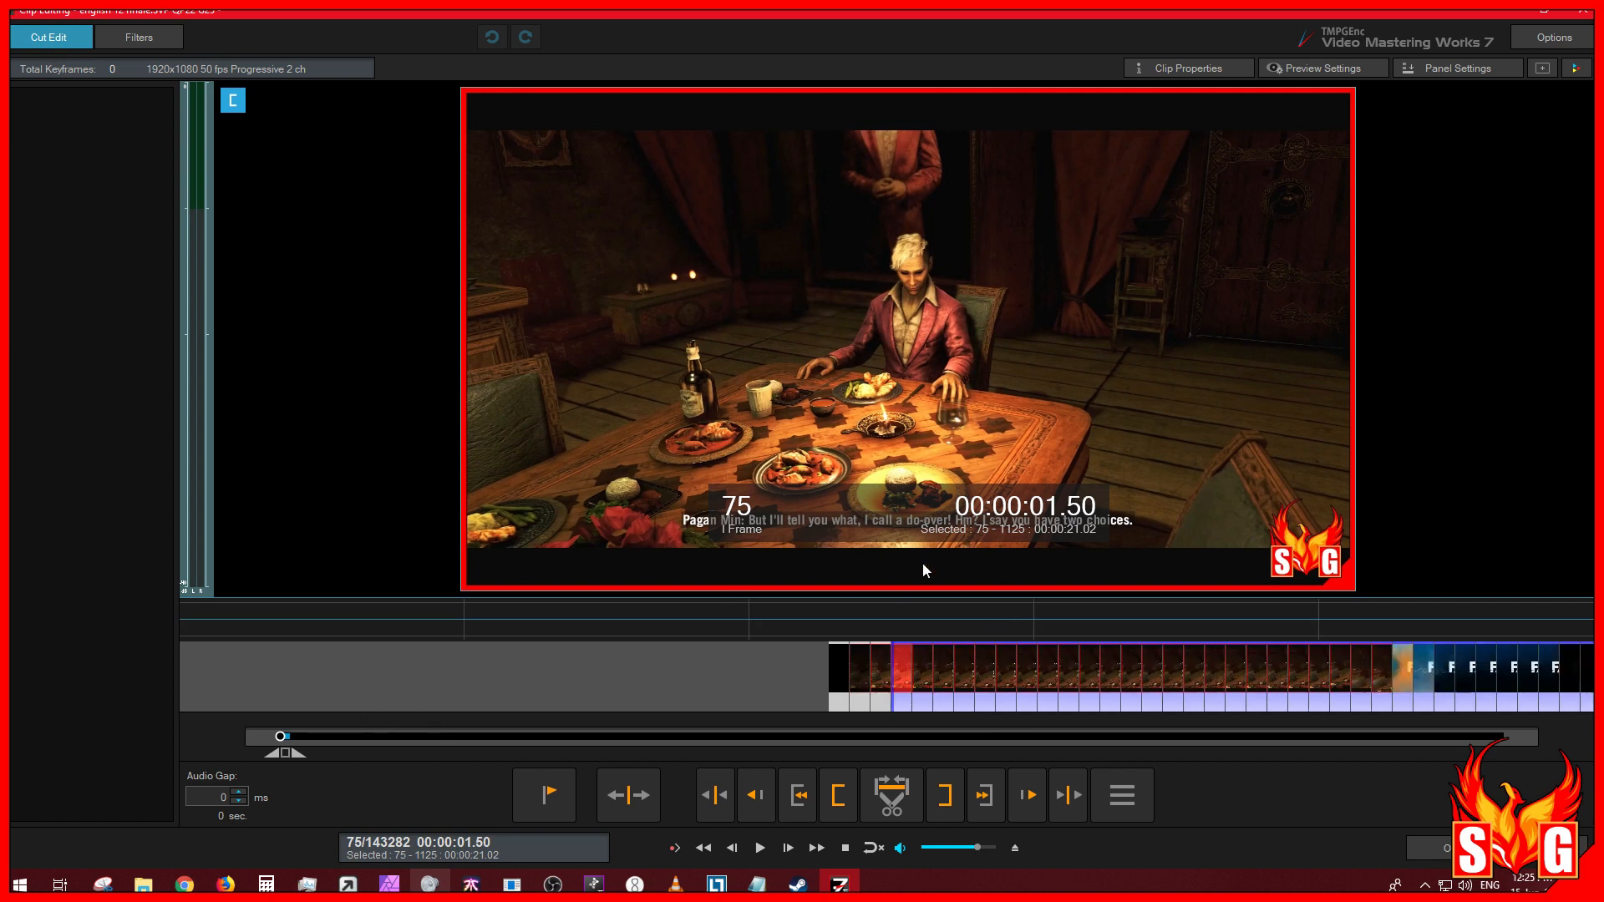
left_click(1317, 693)
left_click(1256, 691)
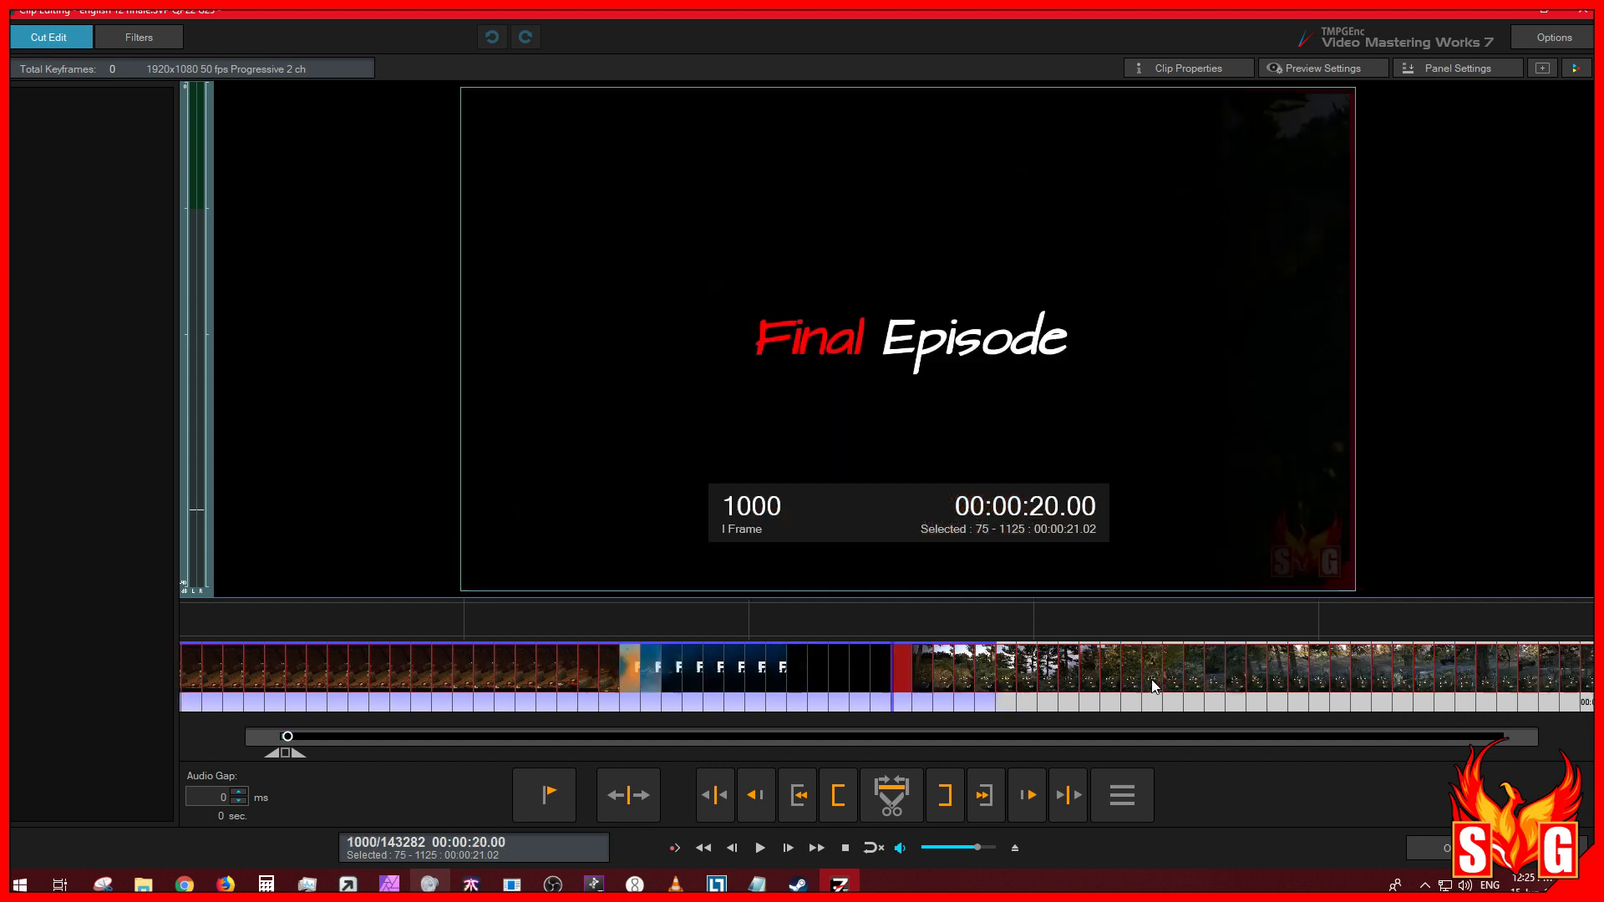
left_click(1026, 681)
left_click(929, 701)
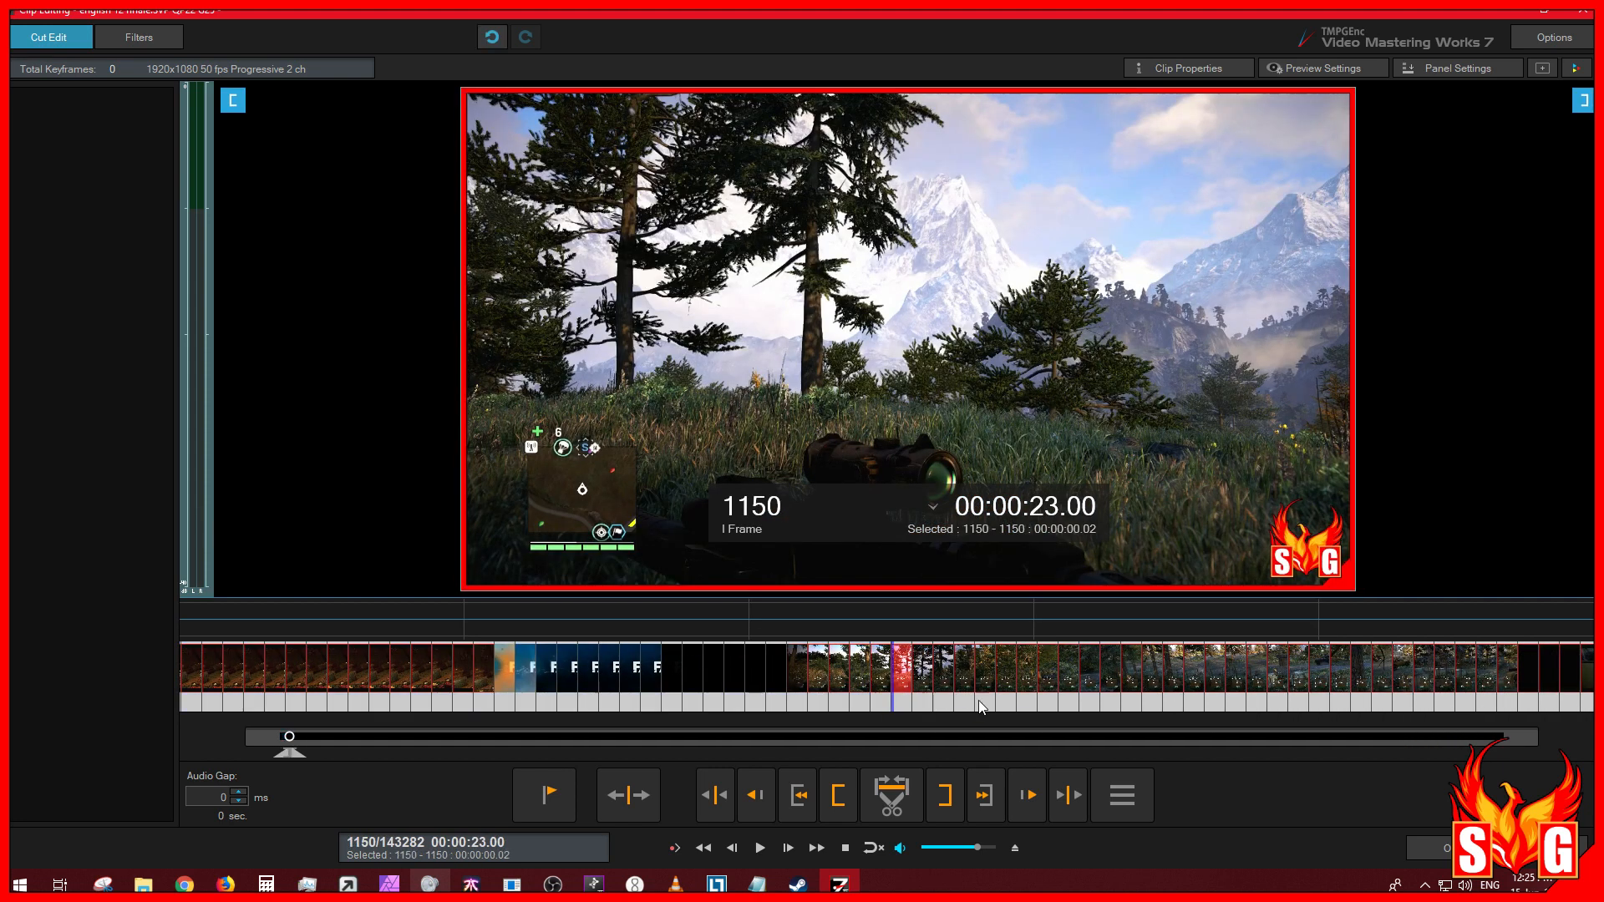
Step: Set the end of the selected range at frame 1825 and apply the cut to the timeline clip
left_click(1440, 679, "shift")
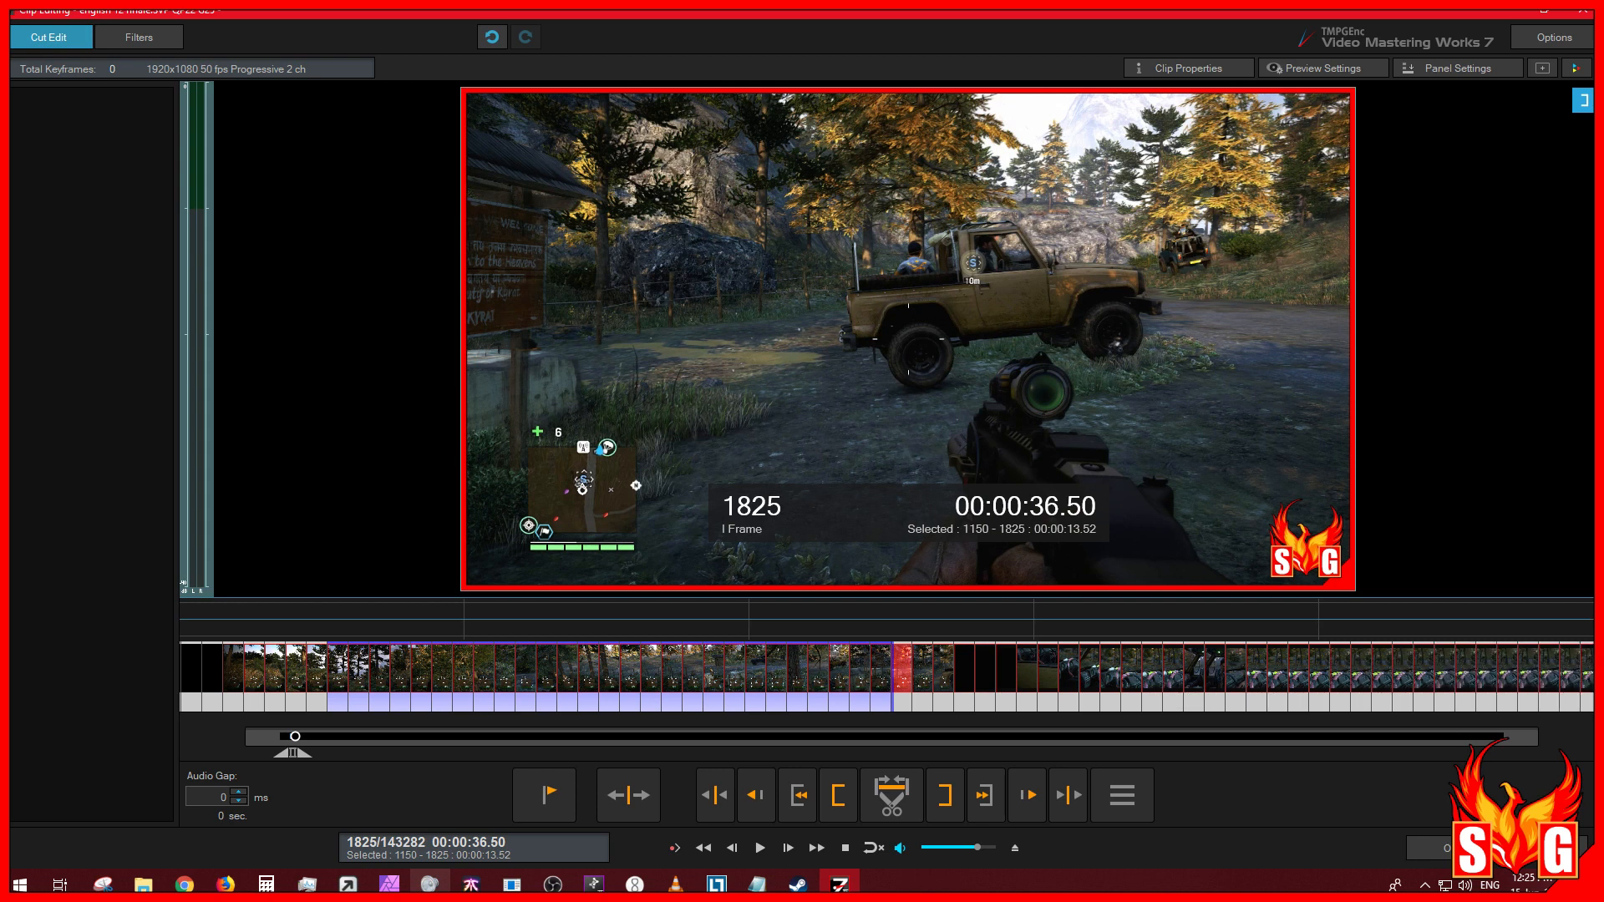
left_click(430, 884)
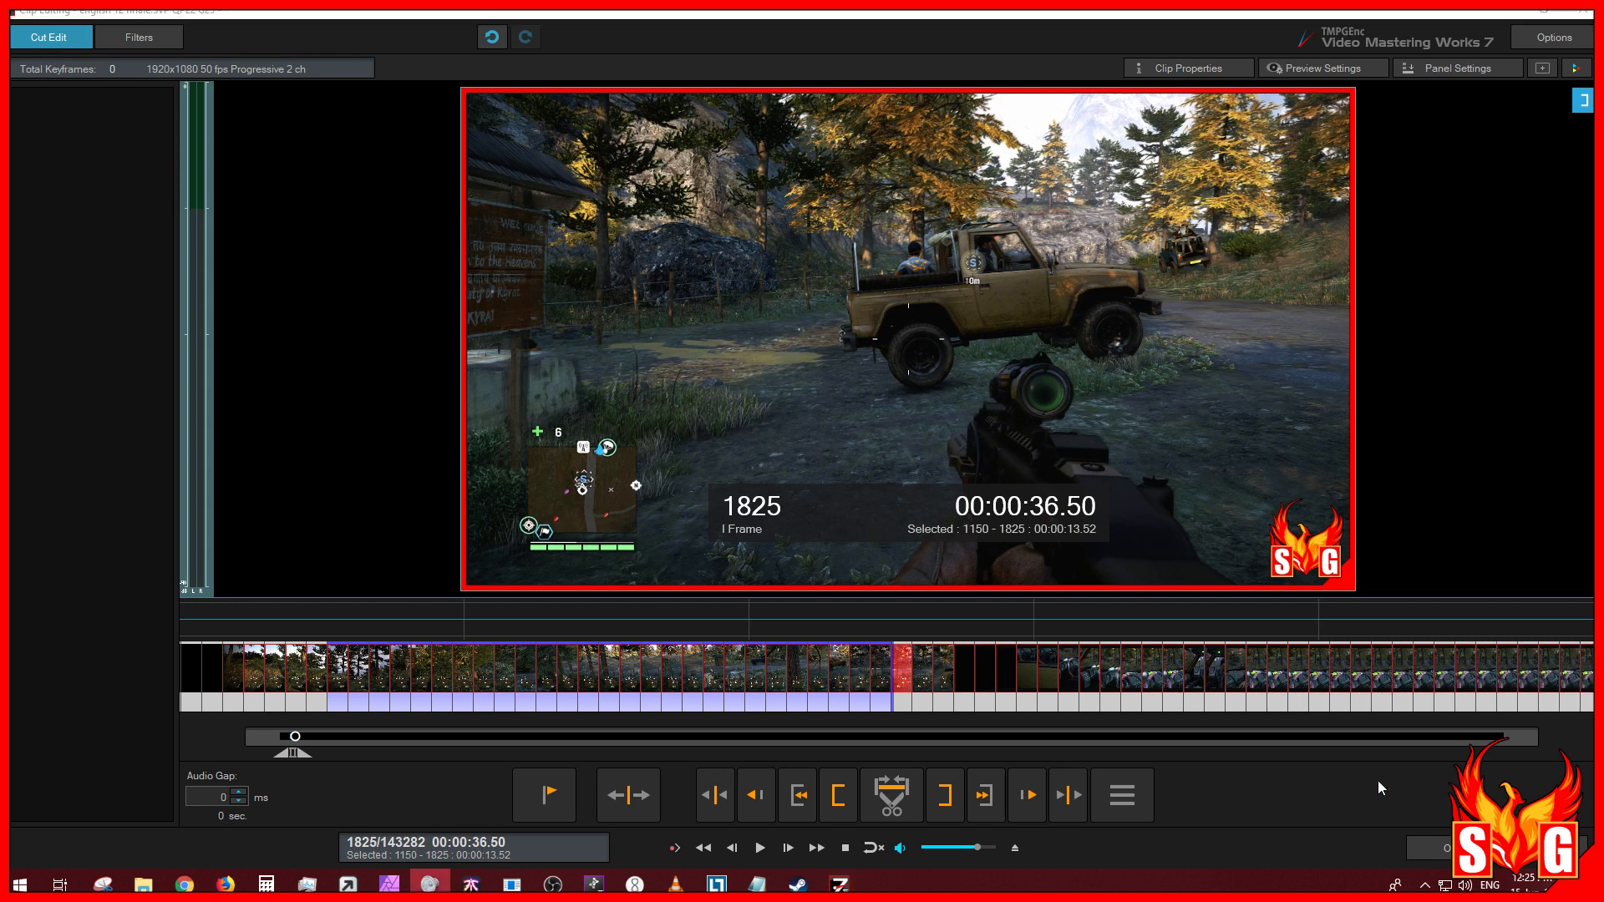
left_click(1429, 847)
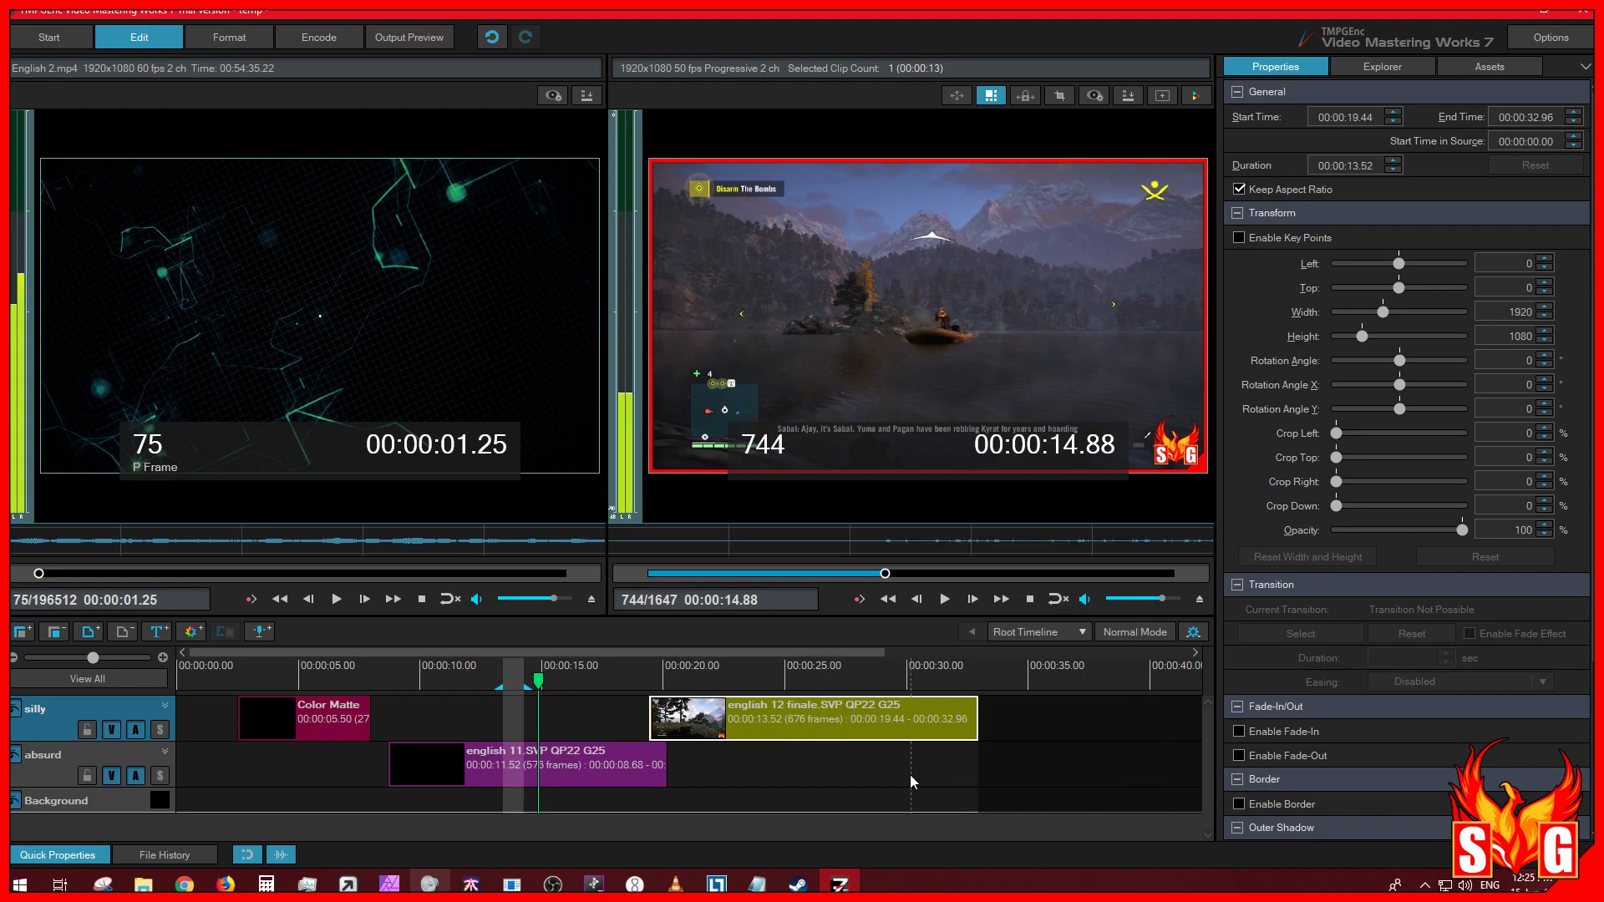
Step: Stretch the english 12 finale clip to 17.98 seconds on the timeline and check its selected range in the clip editor
left_click_drag(651, 715, 568, 714)
left_click_drag(978, 717, 1086, 719)
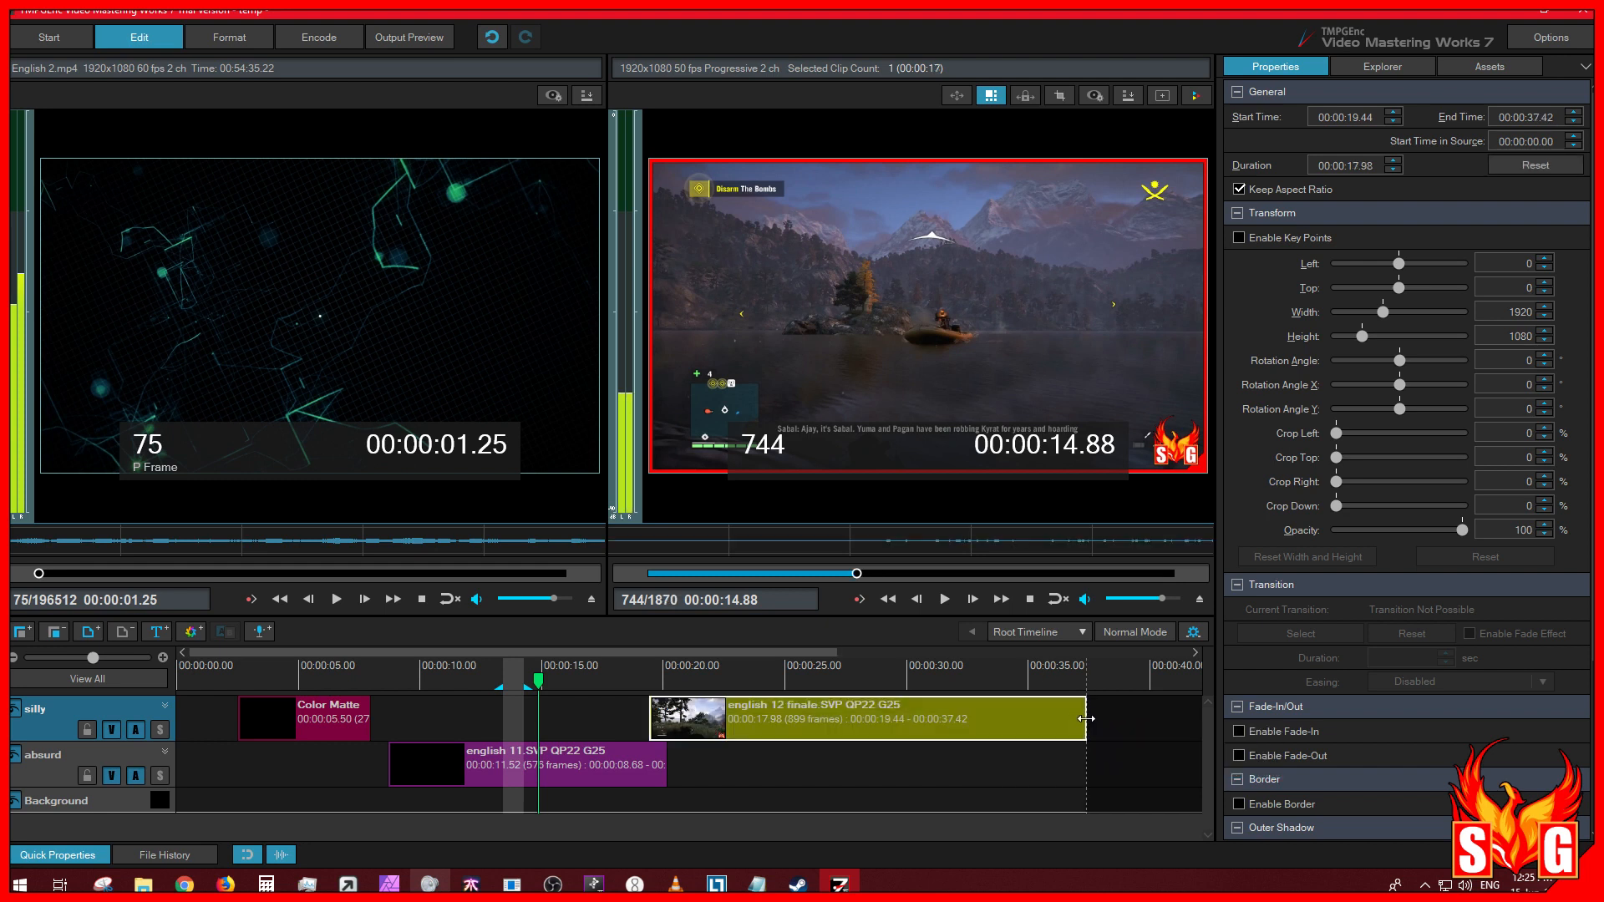
double_click(961, 722)
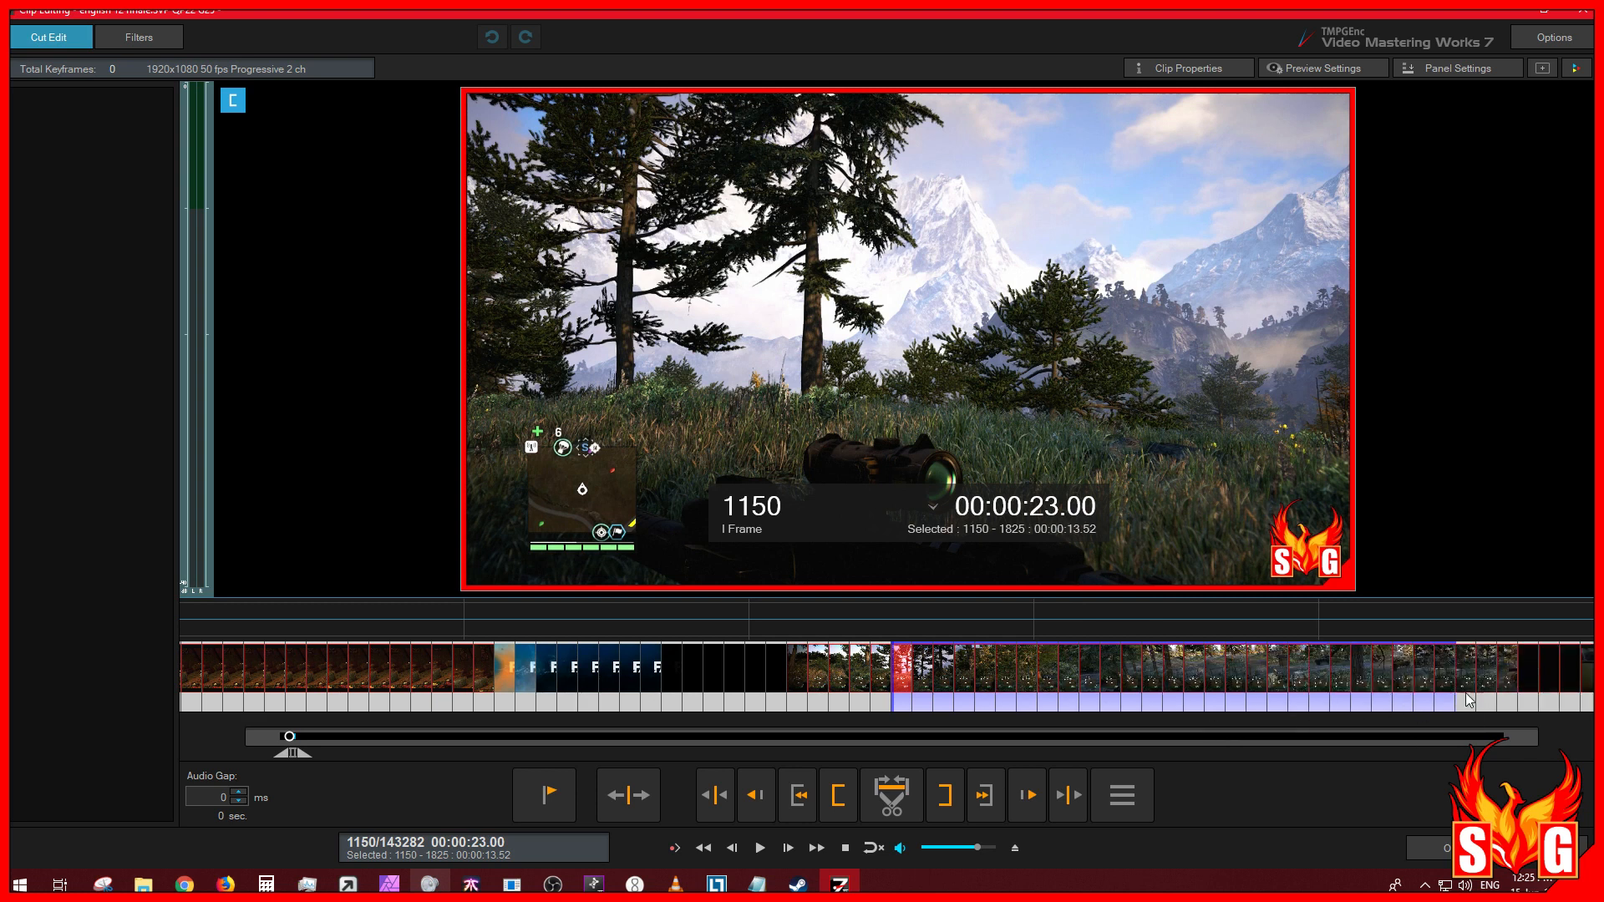
left_click(1431, 848)
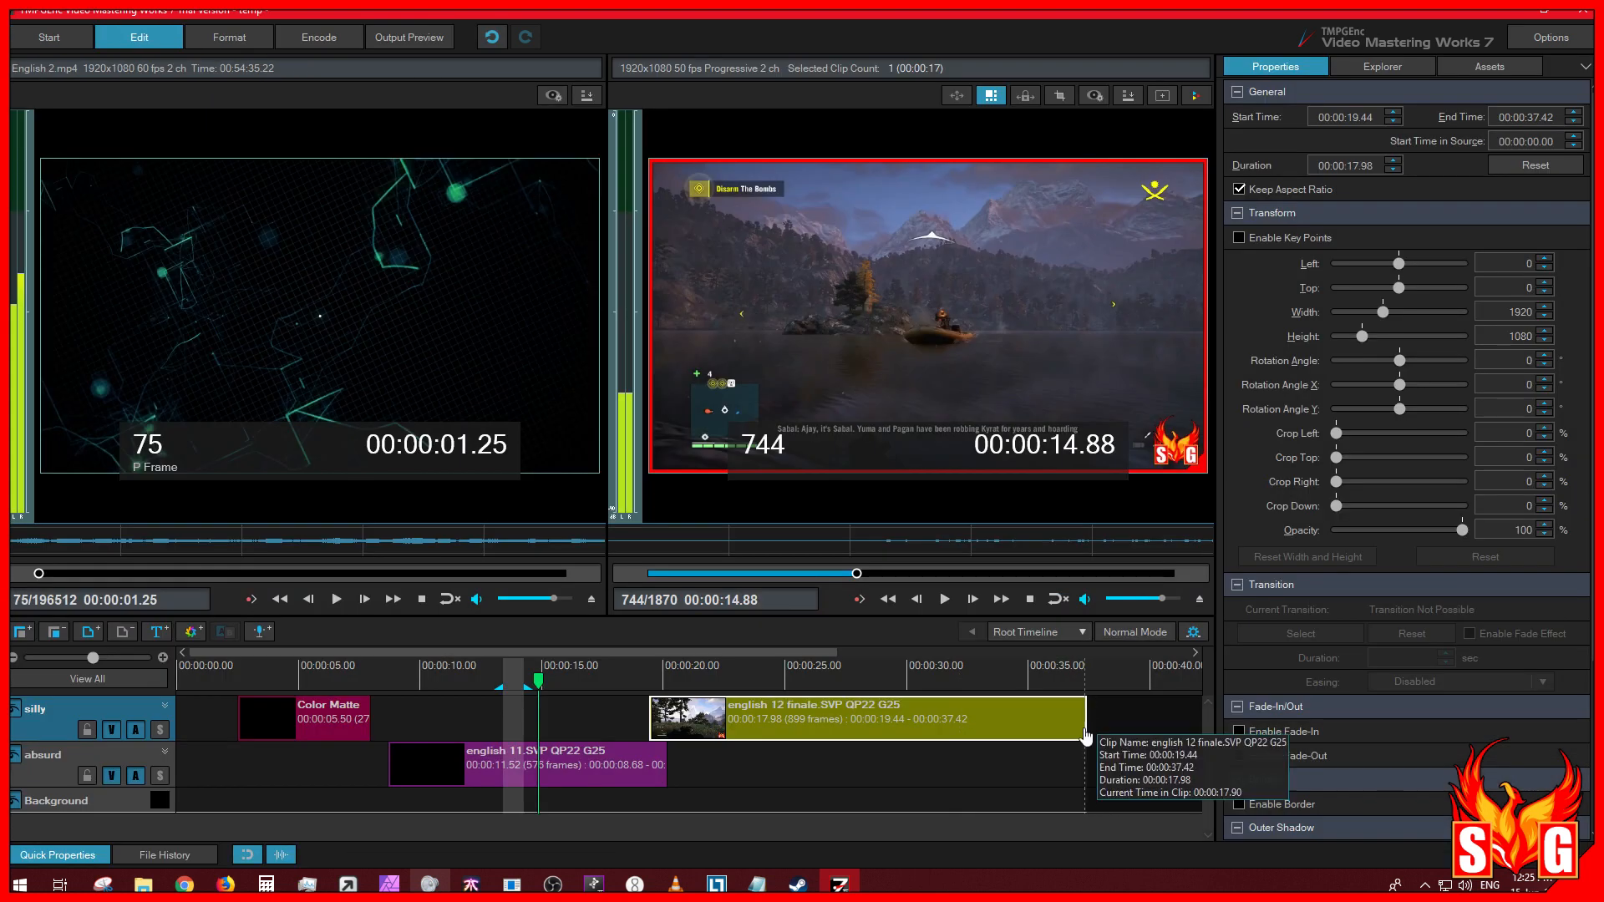
Step: Lengthen the english 12 finale clip to 25.40 seconds and recheck its source range in the clip editor
left_click_drag(1266, 731, 1160, 728)
double_click(845, 724)
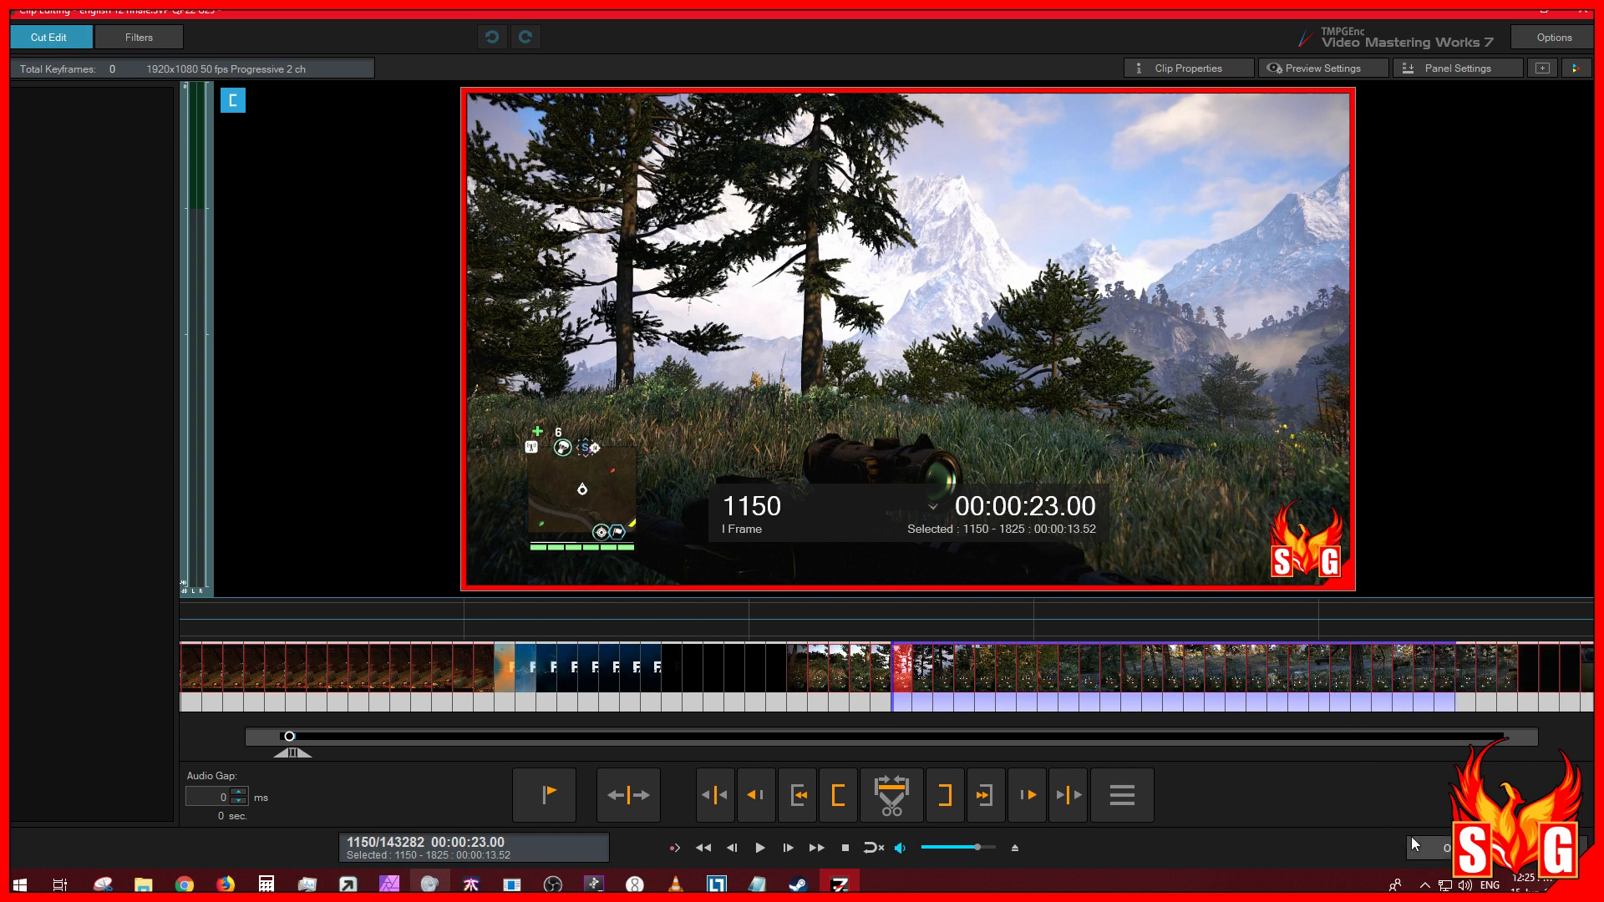
left_click(1437, 852)
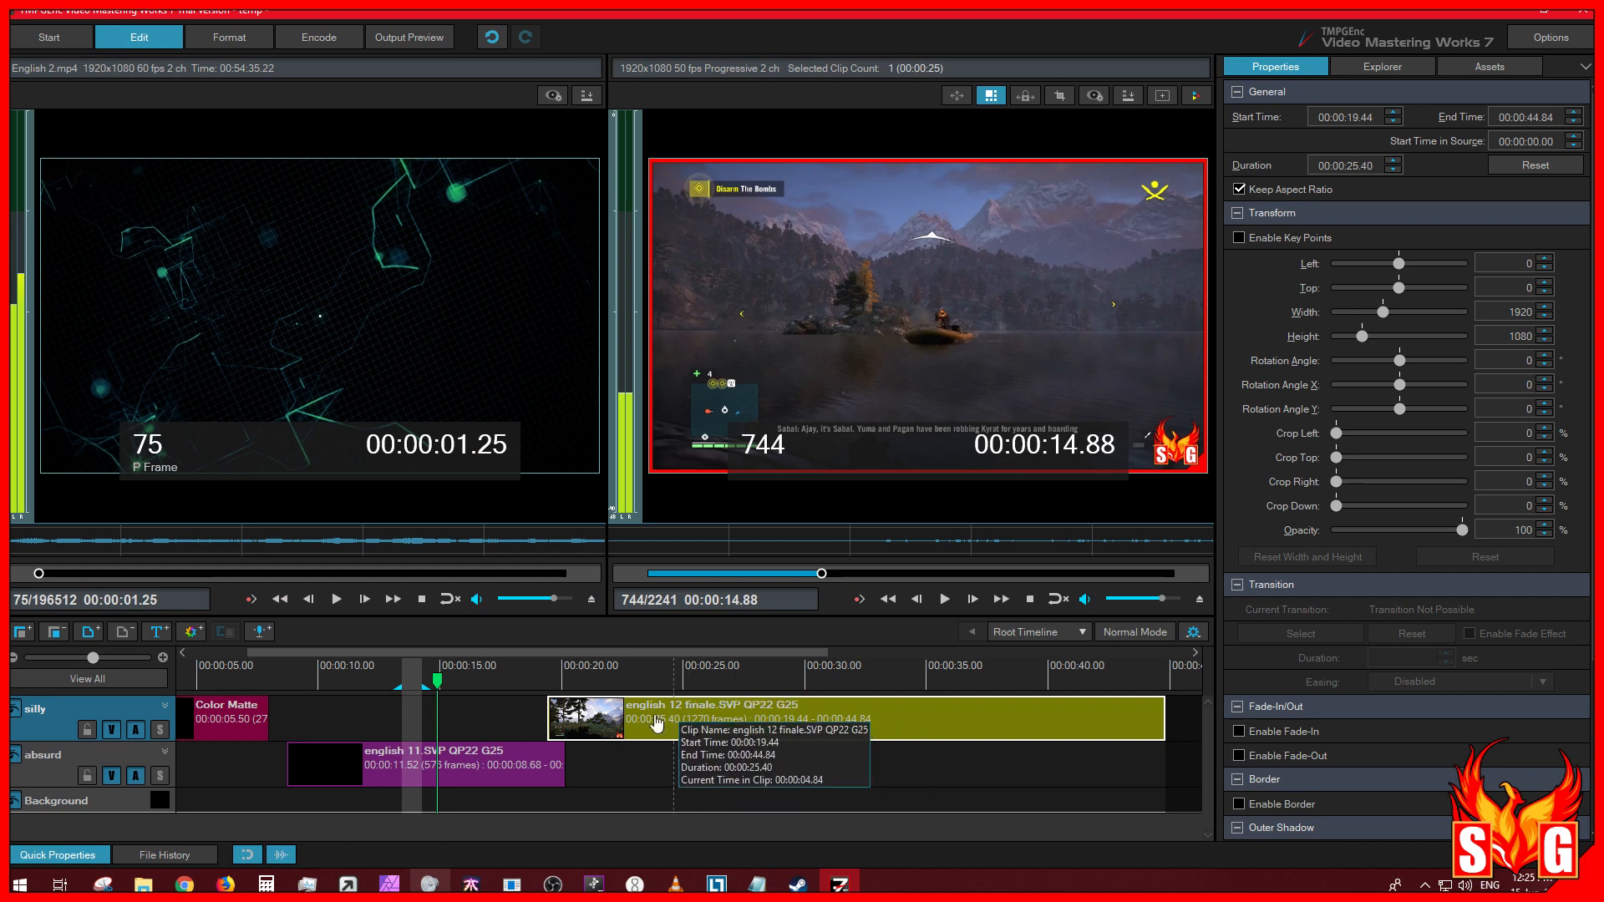
Step: Shorten the english 12 finale clip to 6.88 seconds on the timeline and play it through to its end
left_click_drag(1165, 720, 715, 711)
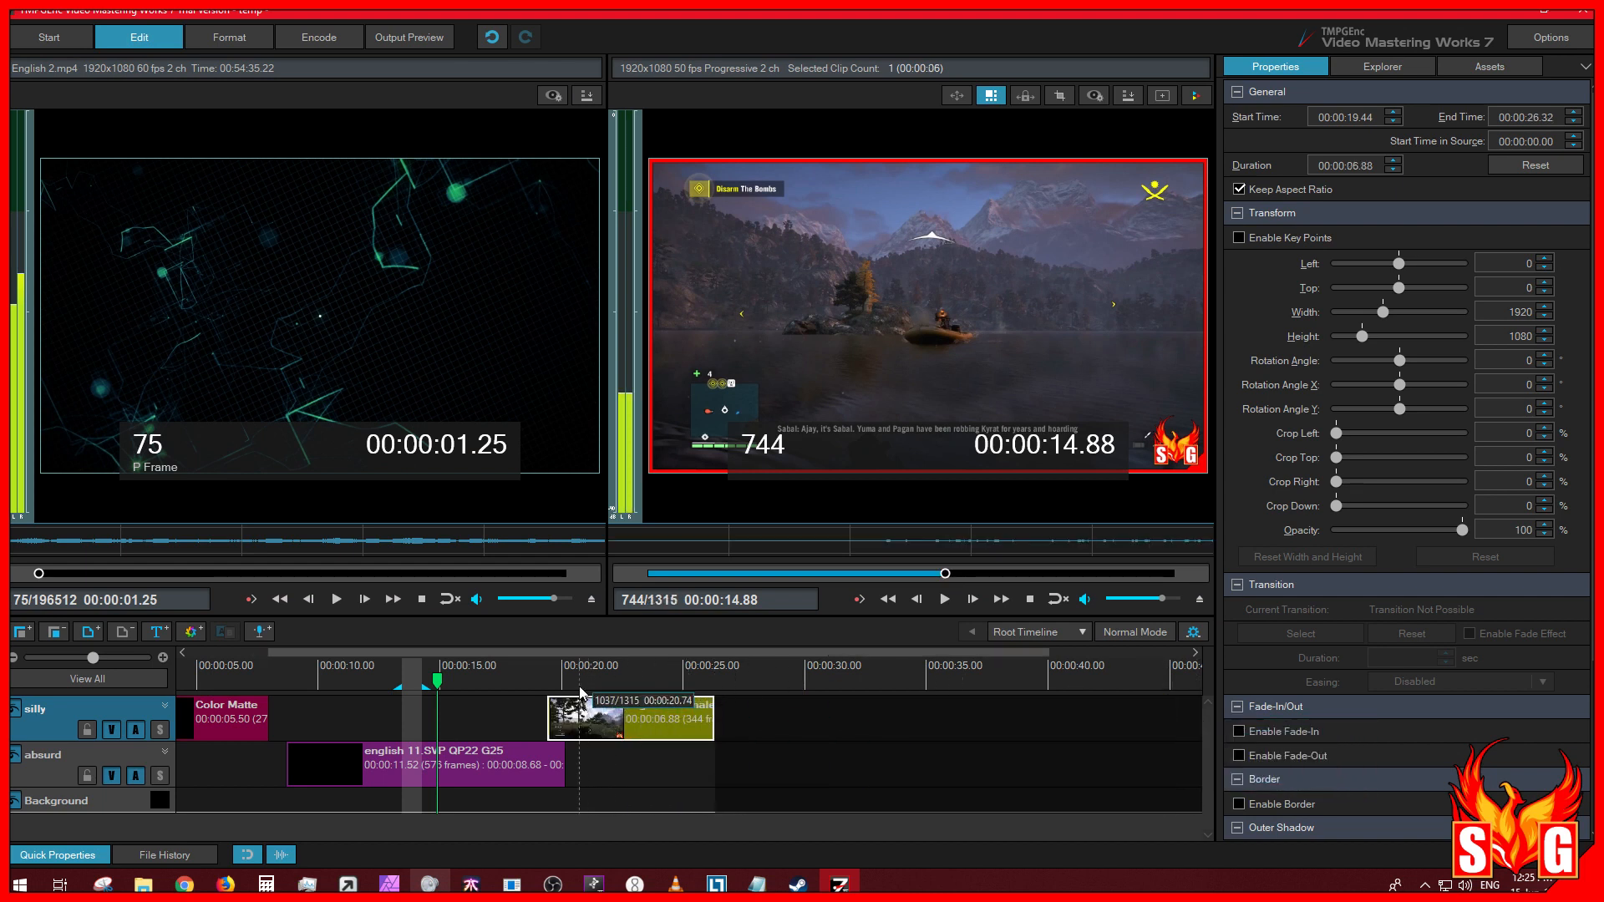
key("space")
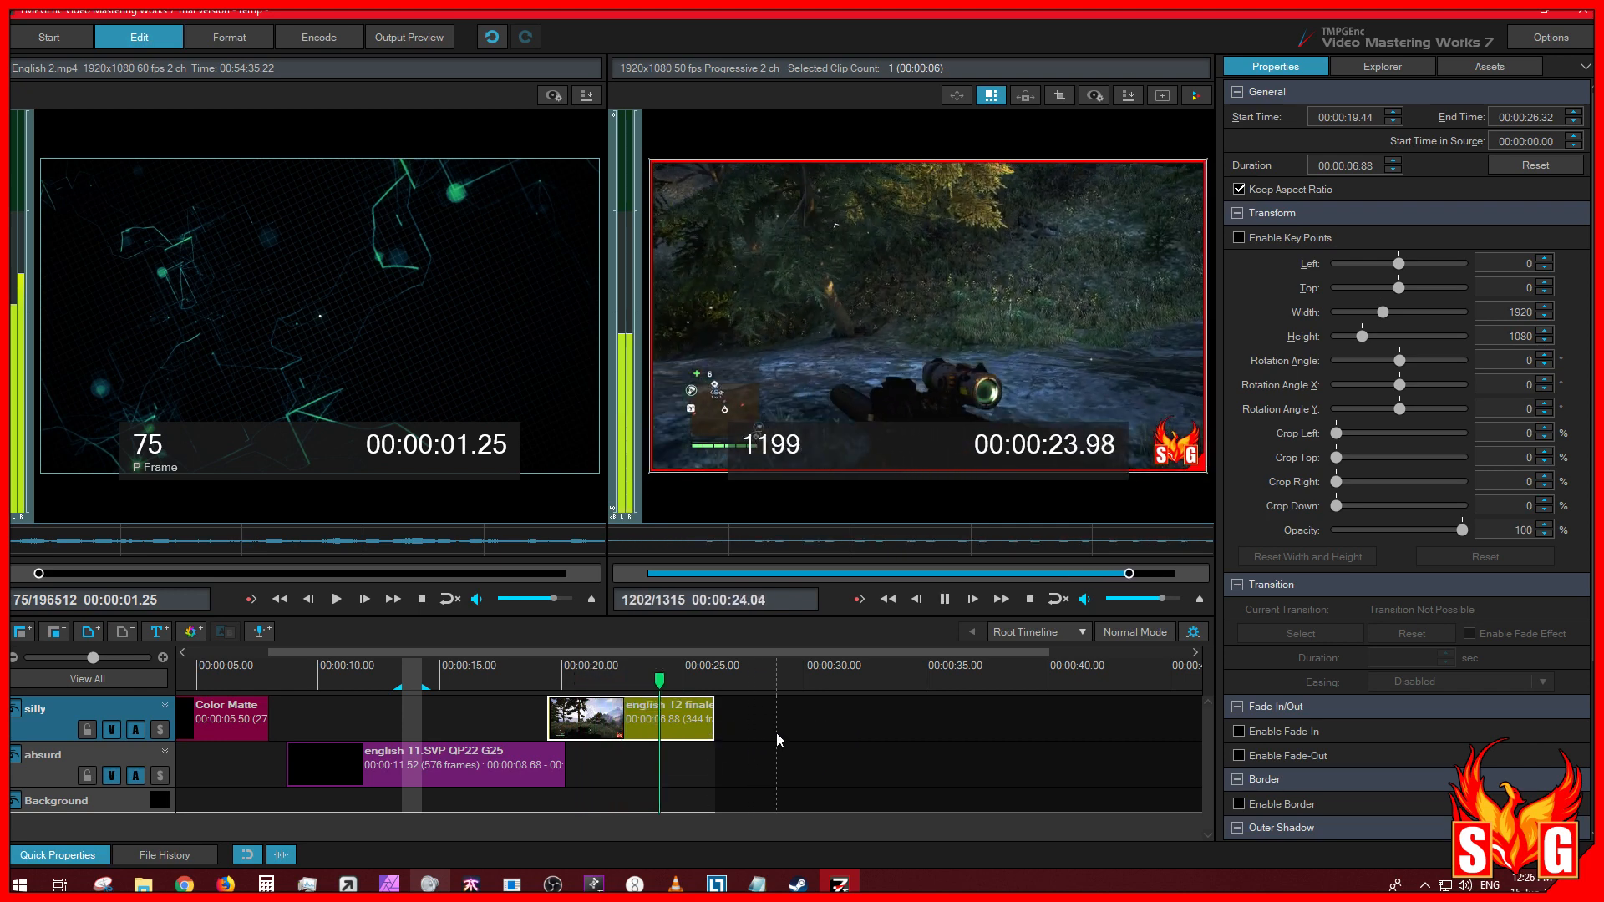
key("space")
key("alt+Tab")
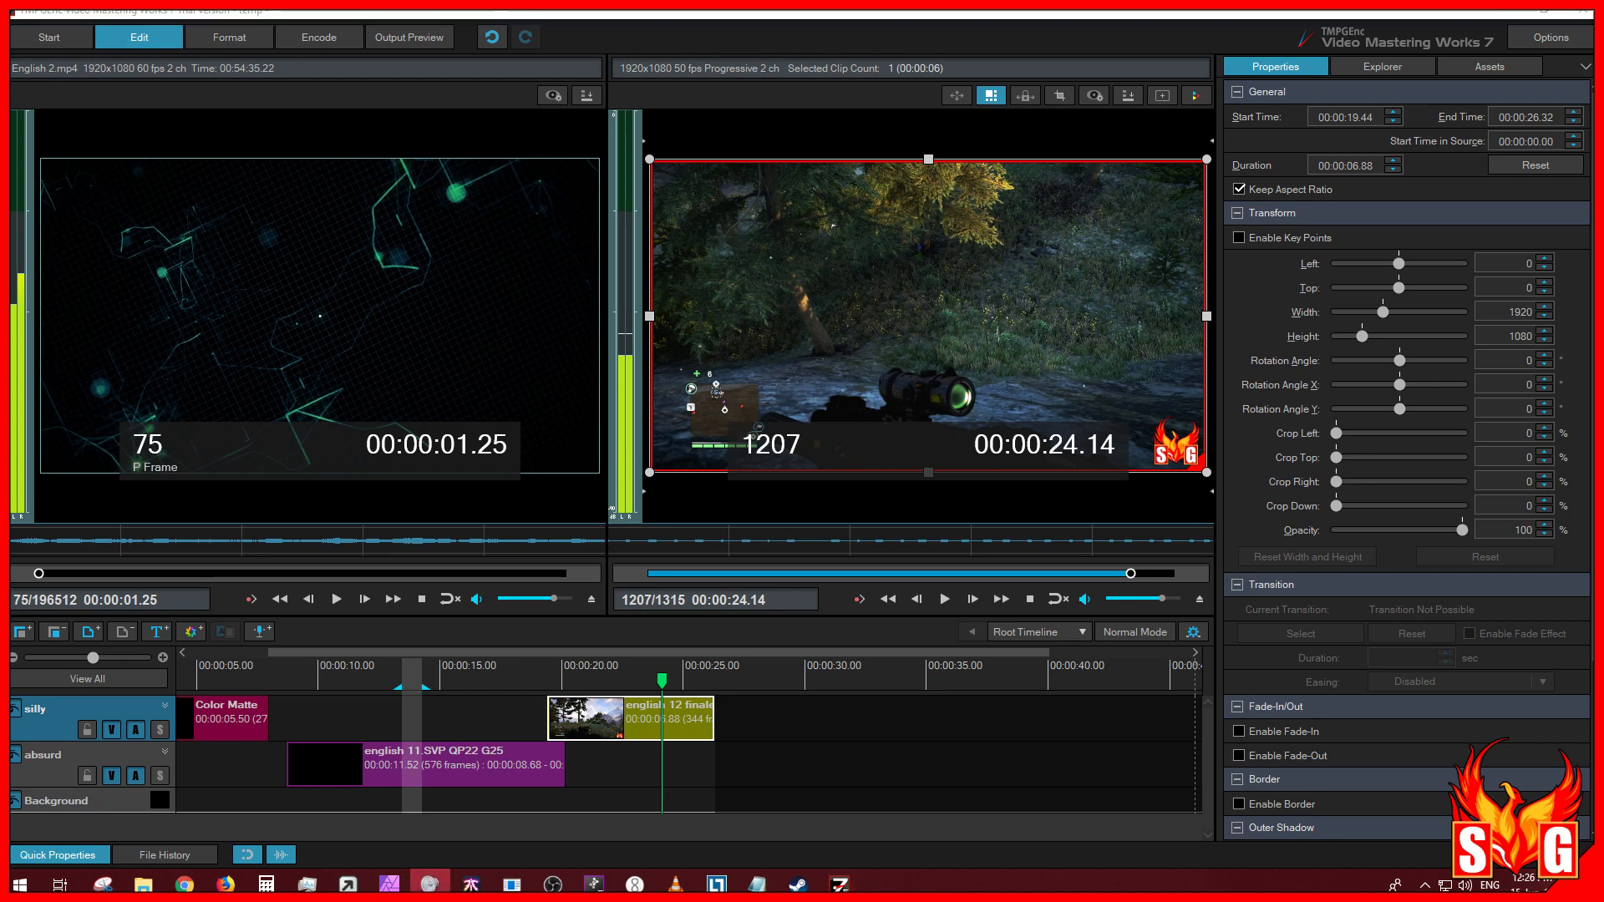
left_click(595, 681)
key("space")
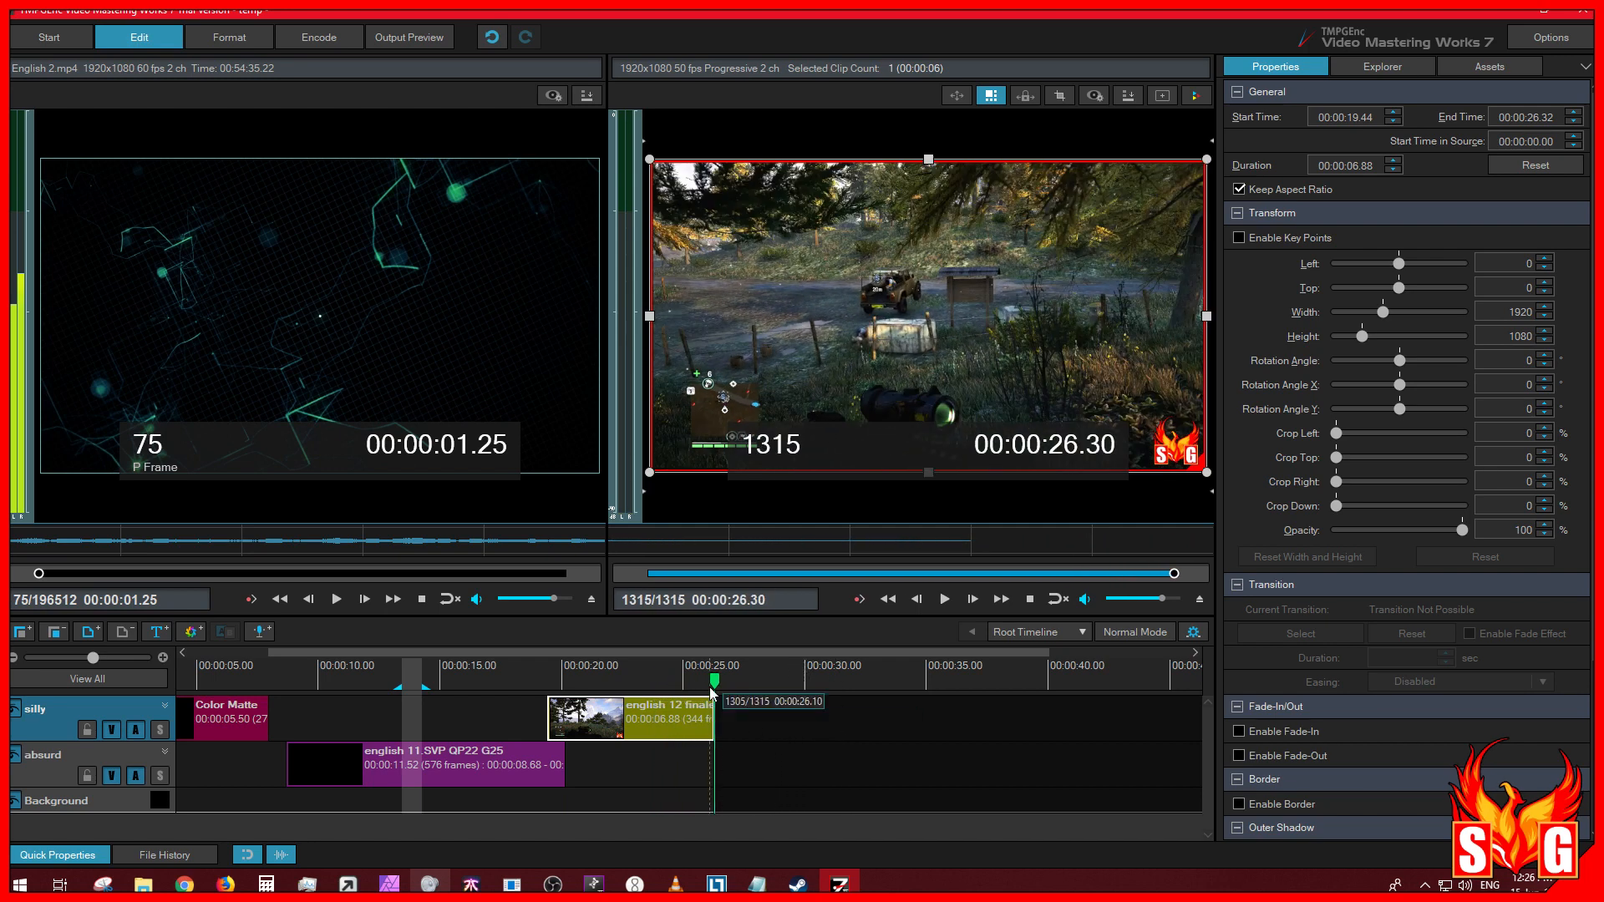
Step: Extend the english 12 finale clip to 24.84 seconds on the timeline and play through the added part
left_click_drag(714, 683, 1152, 718)
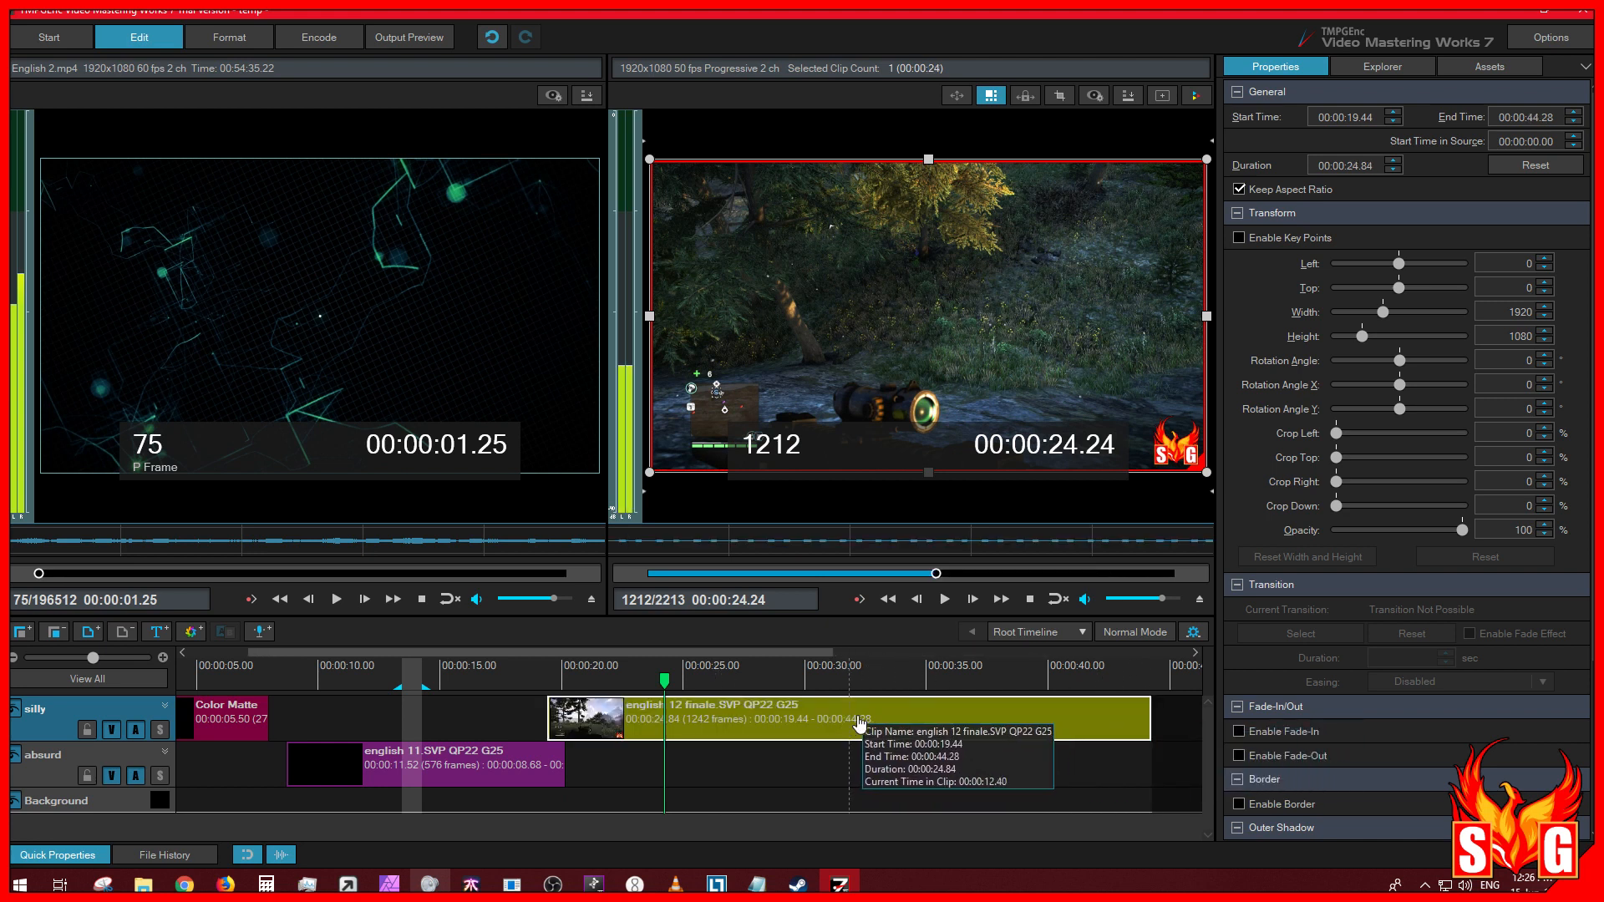
key("space")
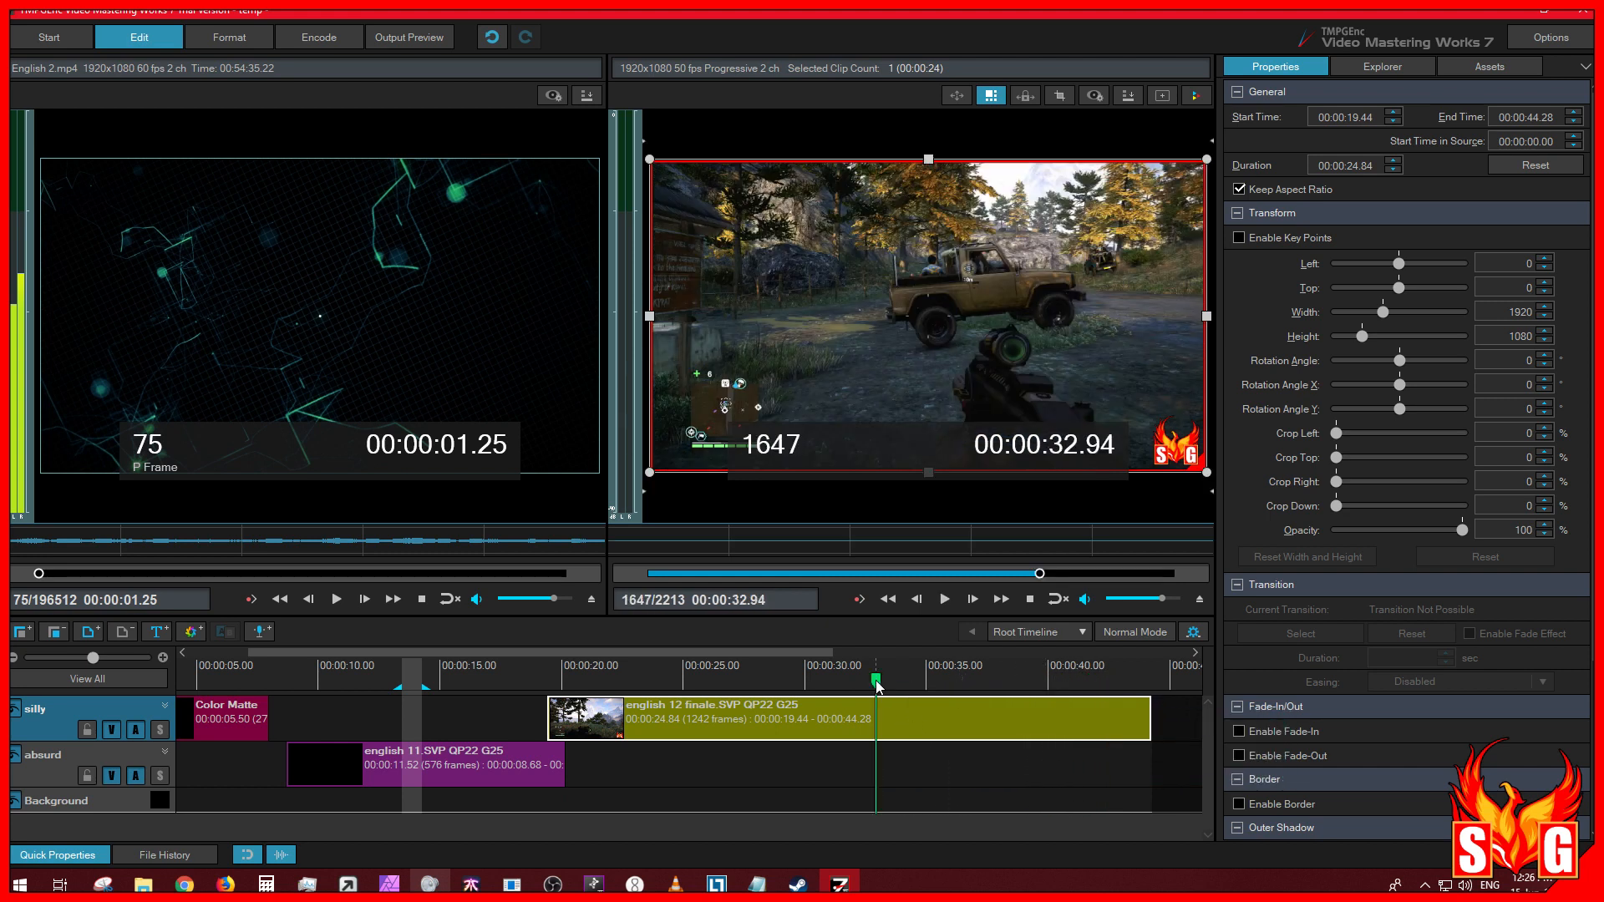
left_click(733, 720)
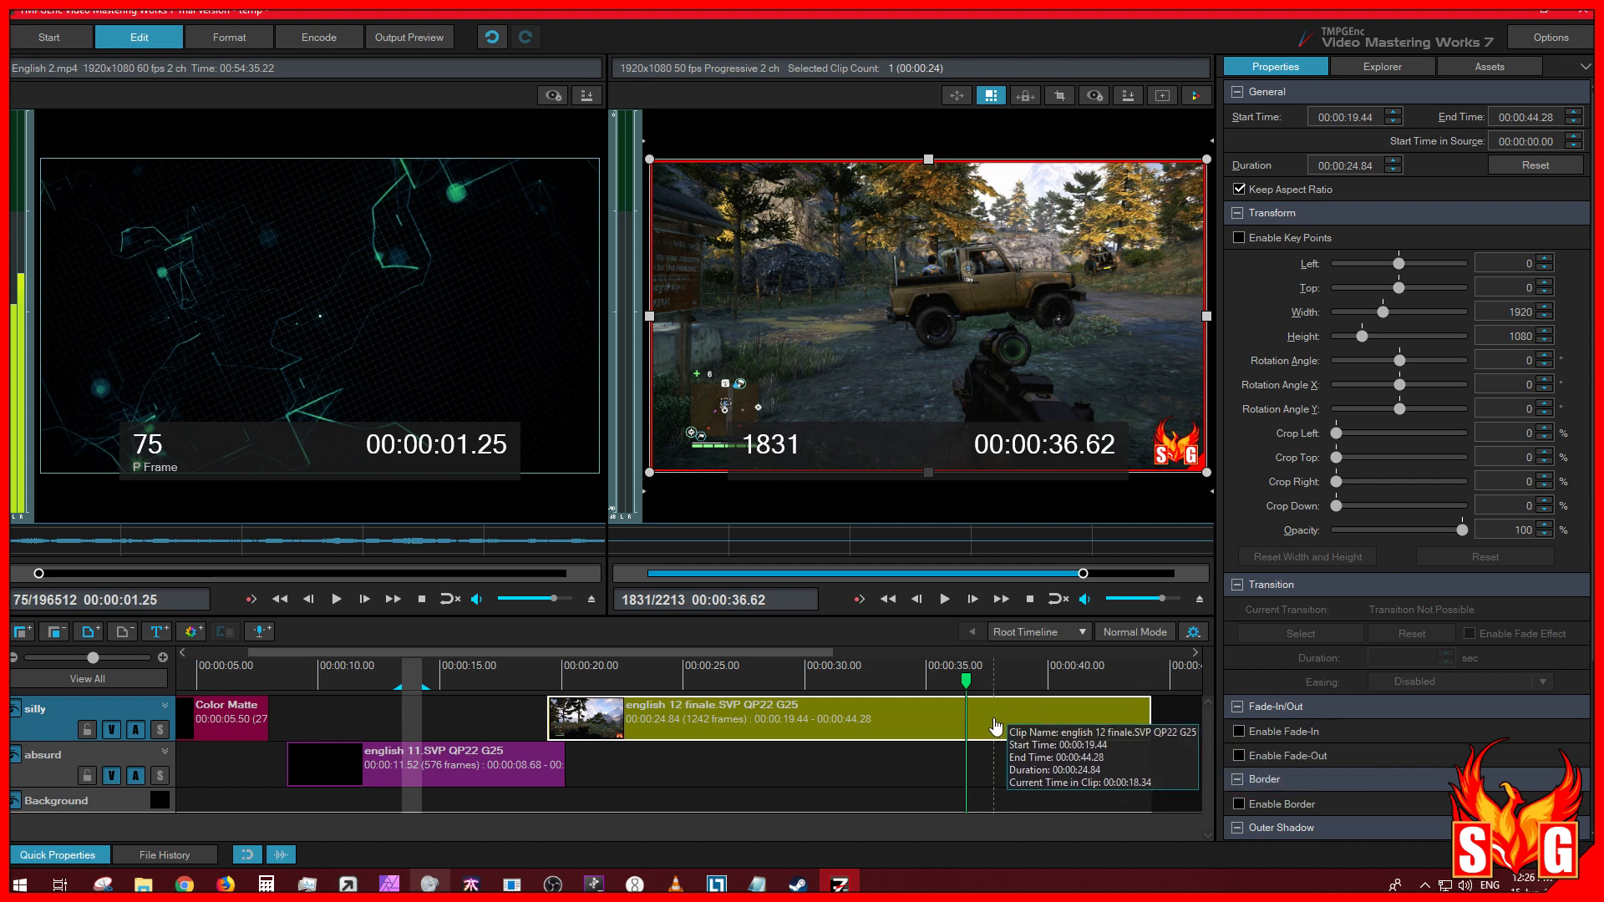
Step: Extend the english 12 finale clip's selected source range to frame 2325, accept the duration change, and play the result on the timeline
double_click(869, 730)
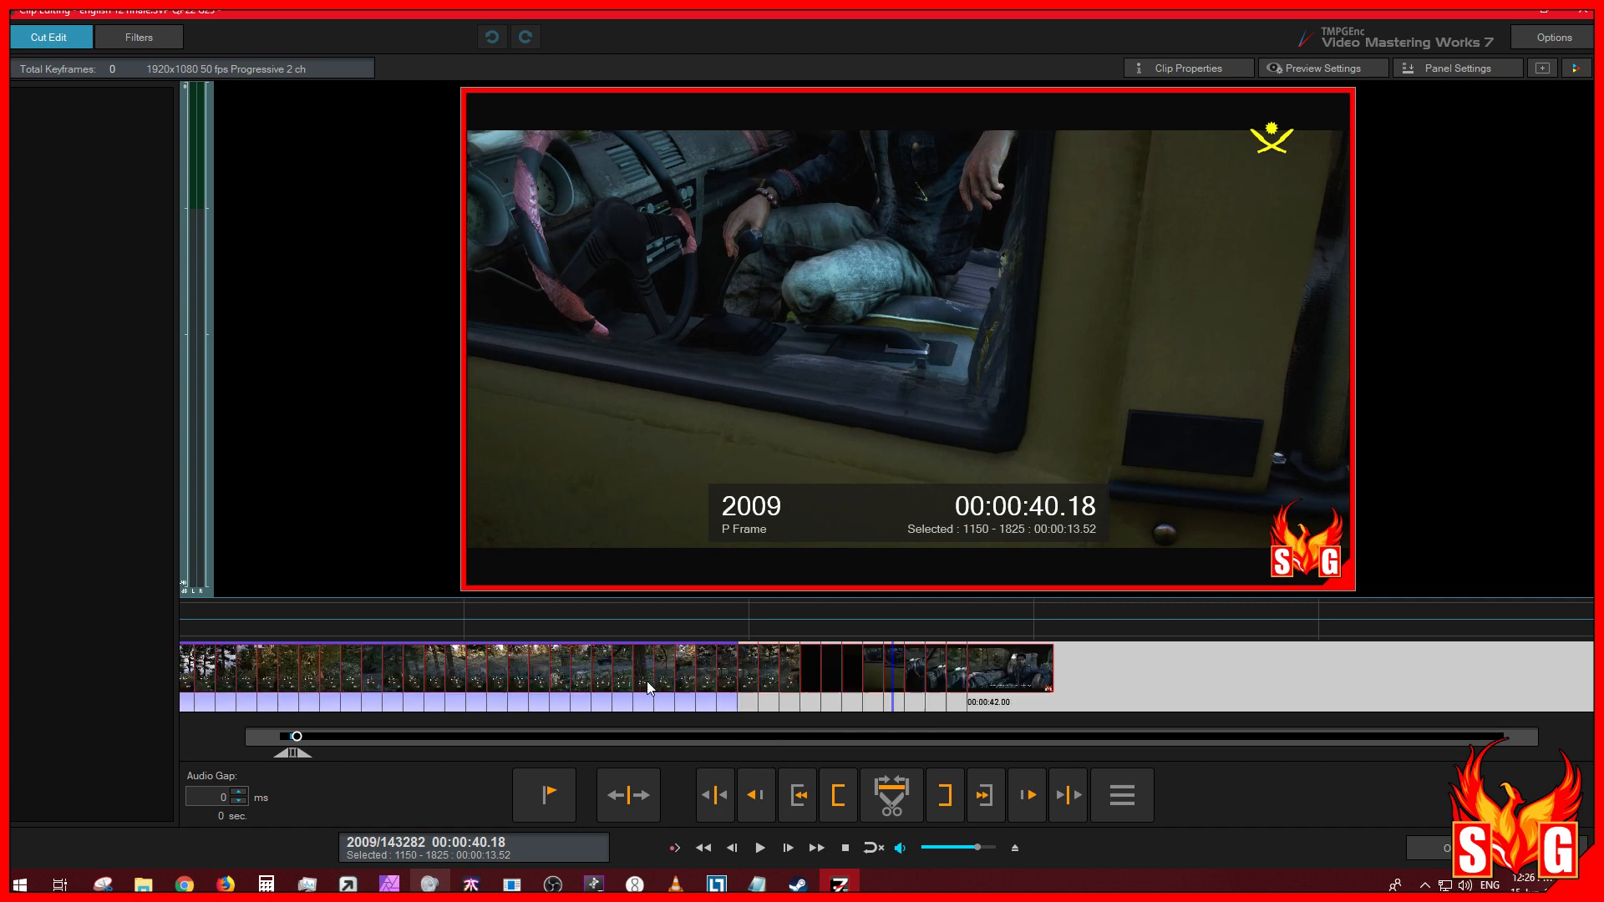
scroll(1162, 690, "down", 5)
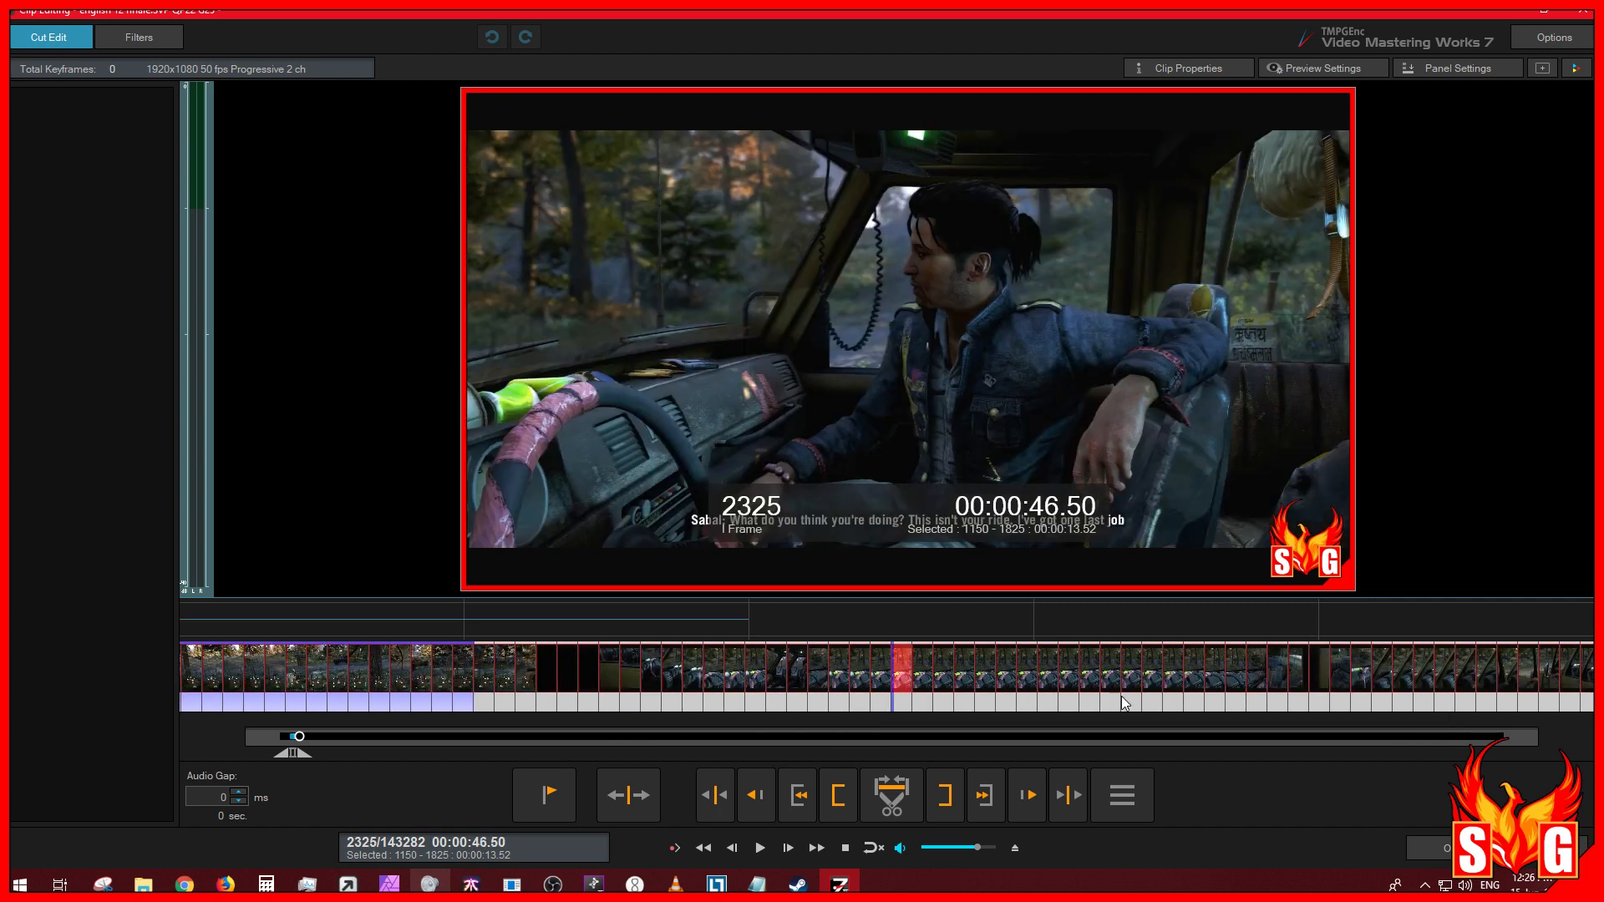
key("Delete")
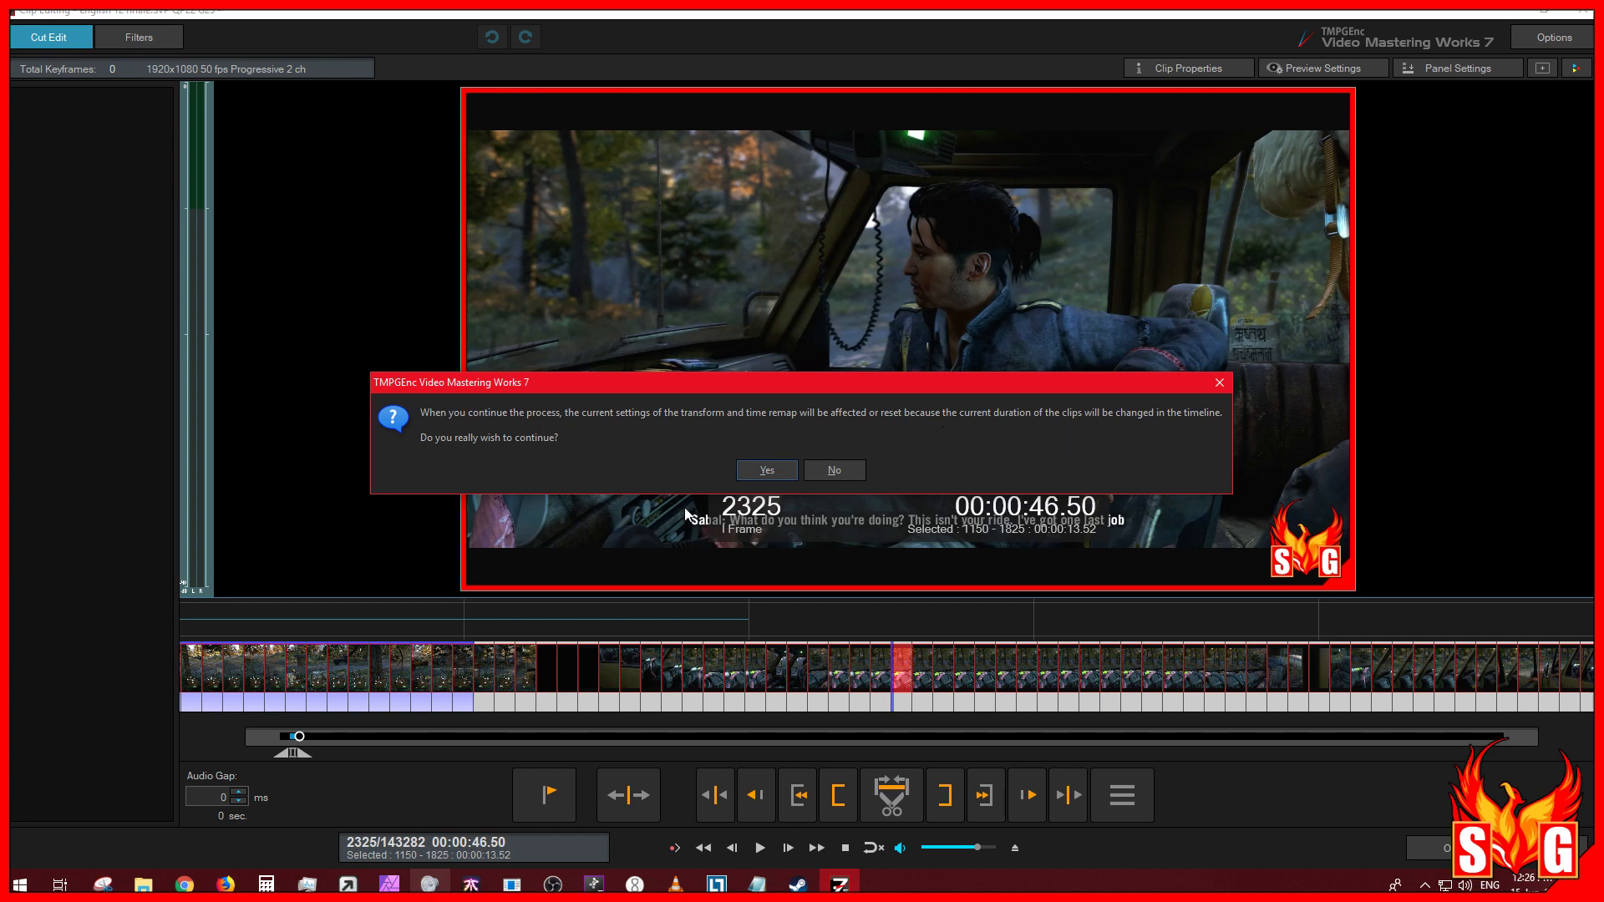
left_click(767, 470)
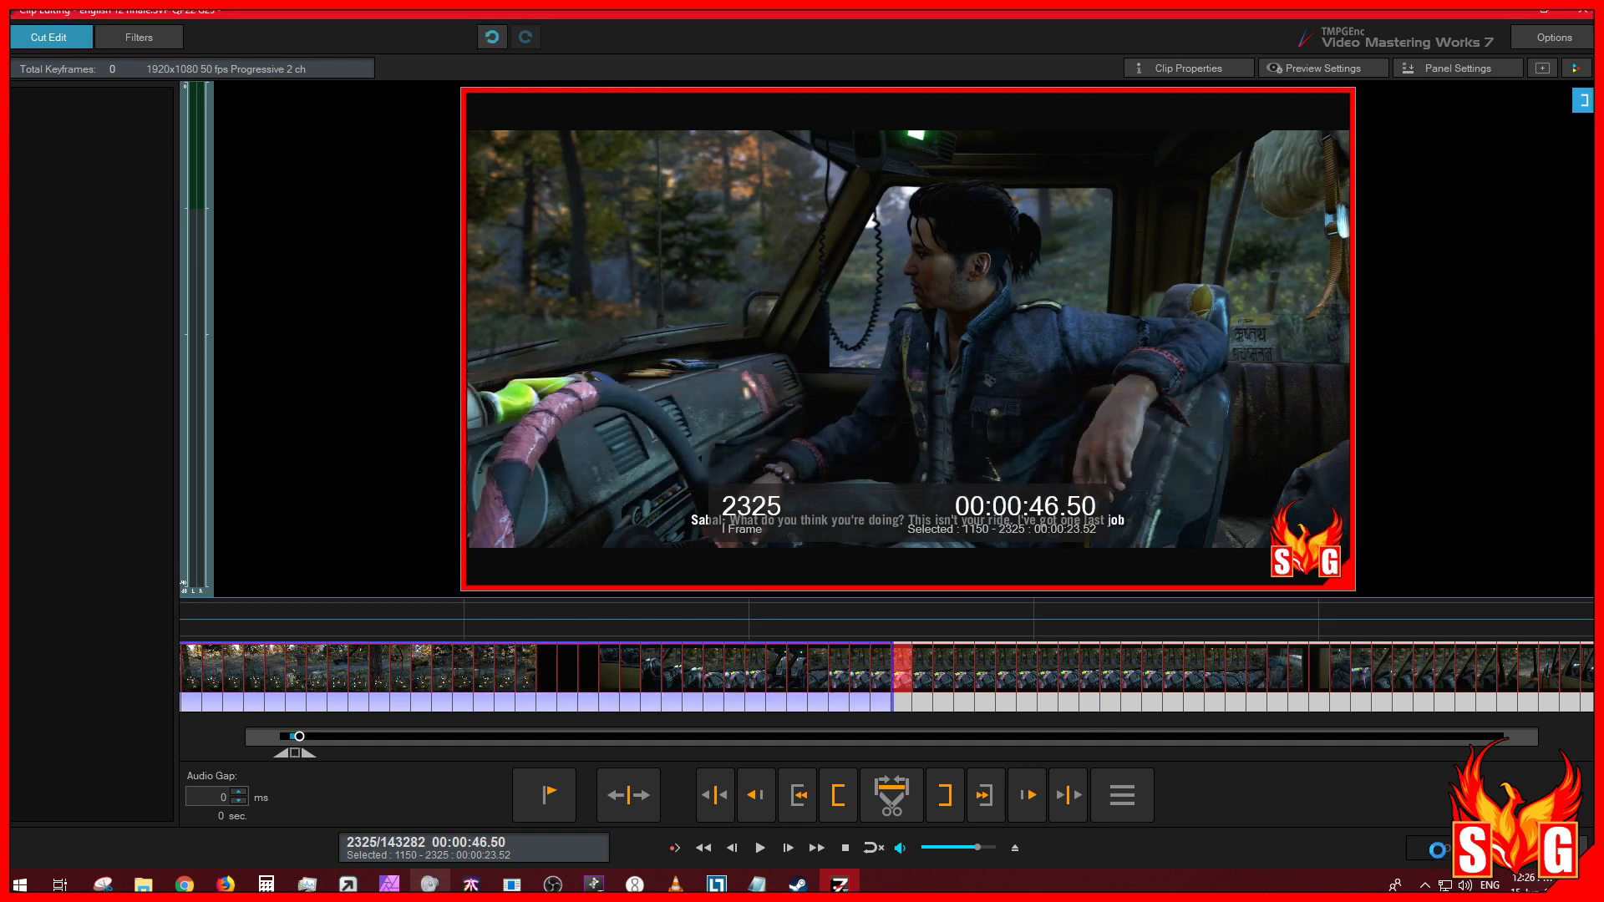
key("Return")
key("space")
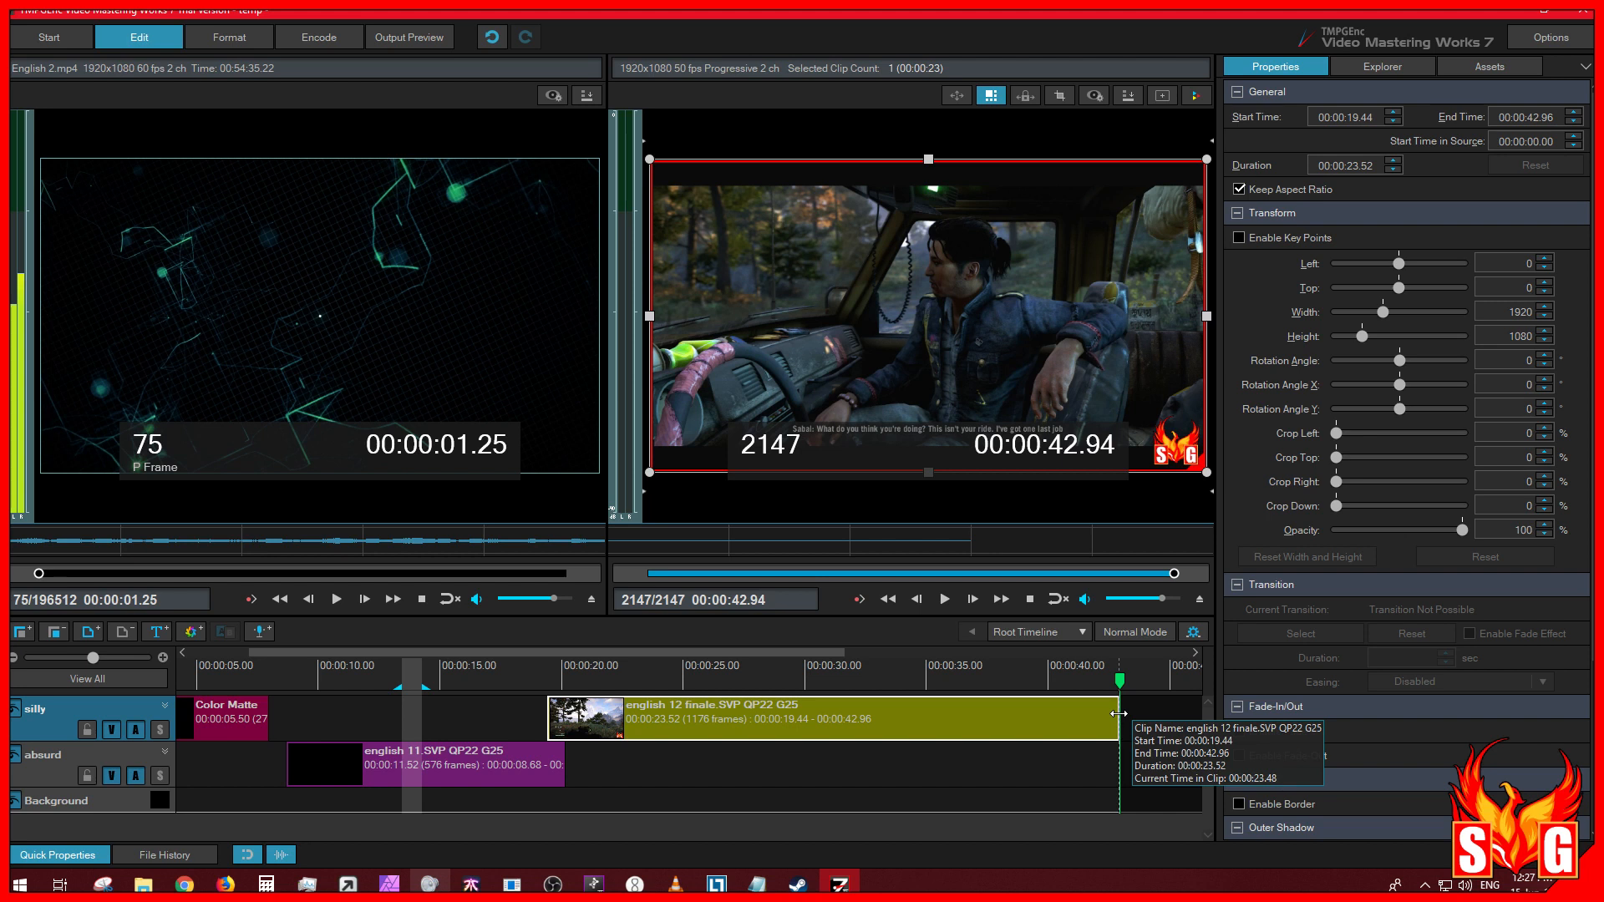
Step: Try shortening the english 12 finale clip to 15.88 seconds with playback, and restore its previous length
left_click_drag(1118, 713, 932, 714)
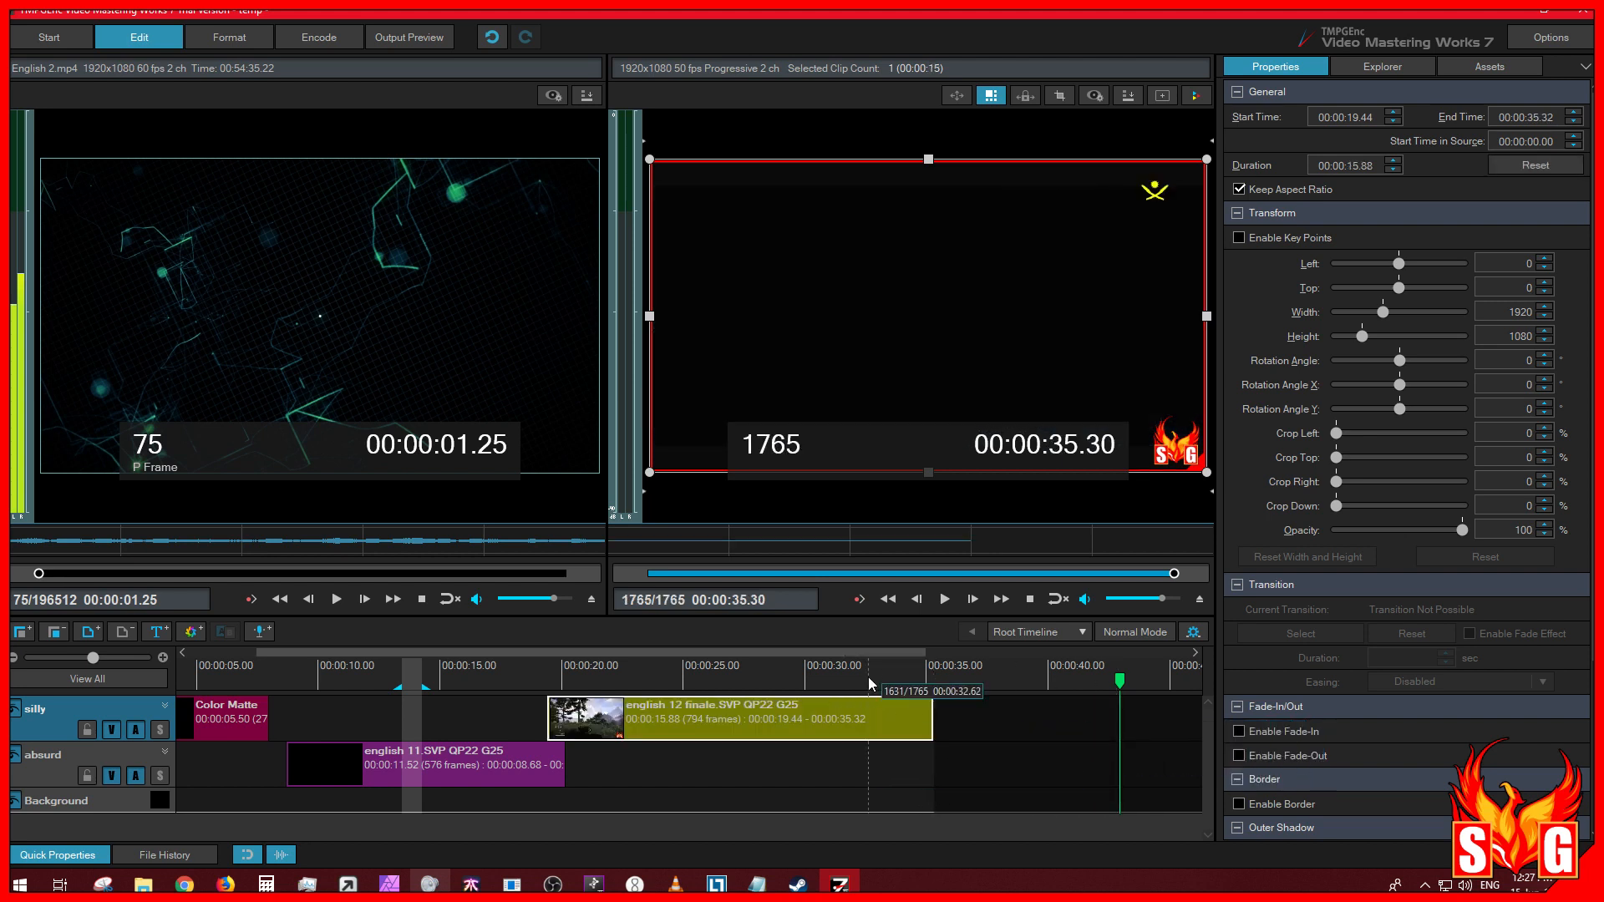
left_click(869, 677)
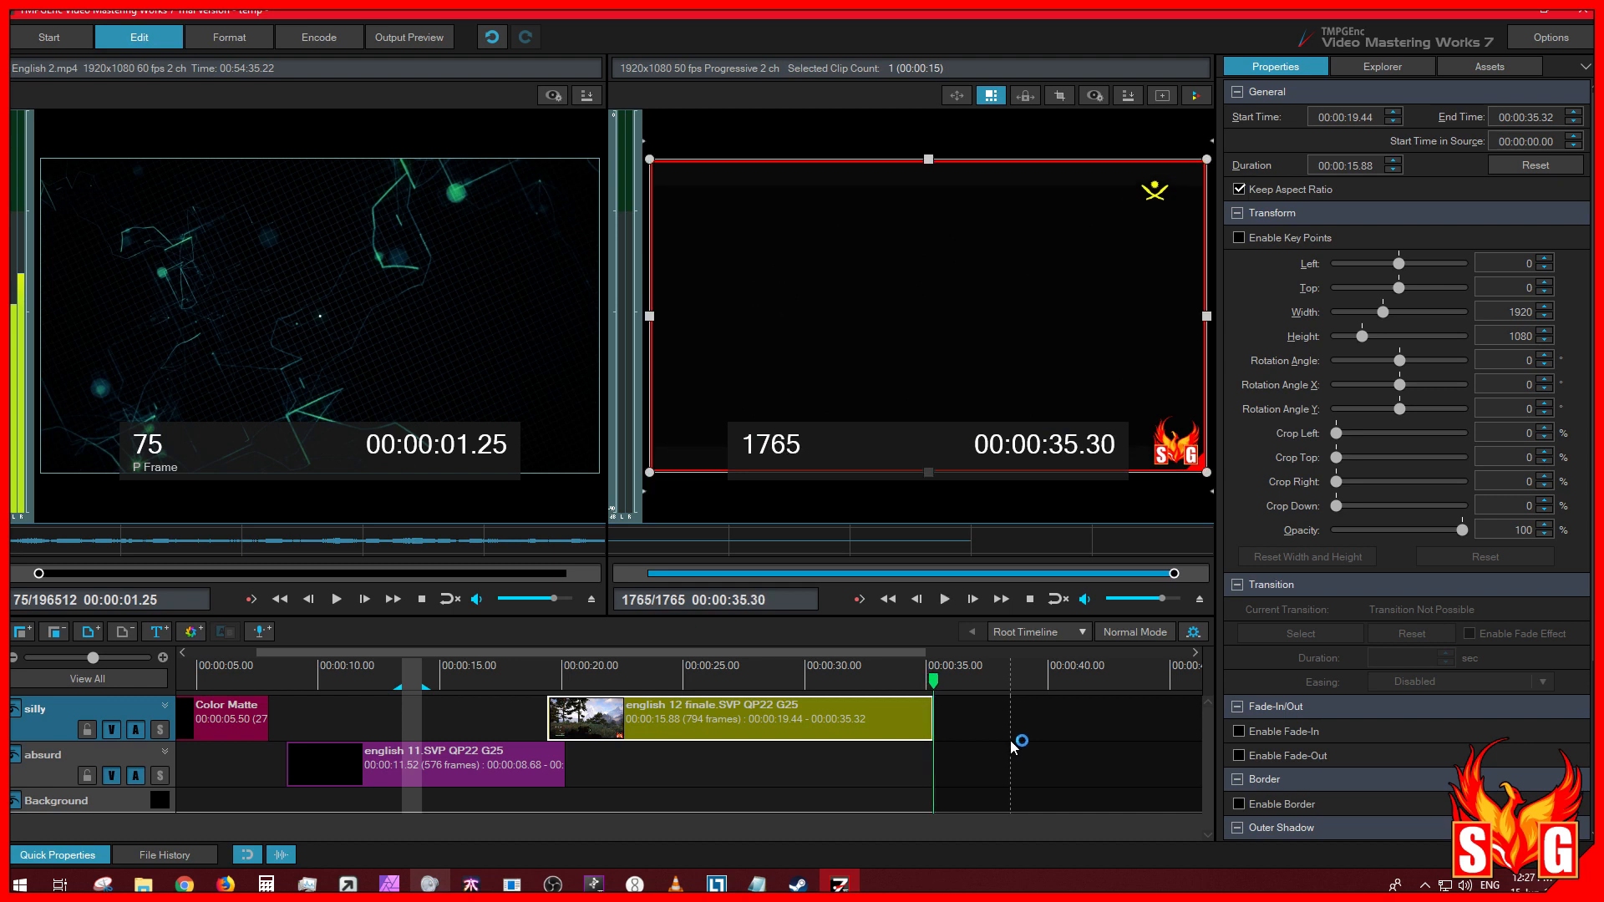
key("space")
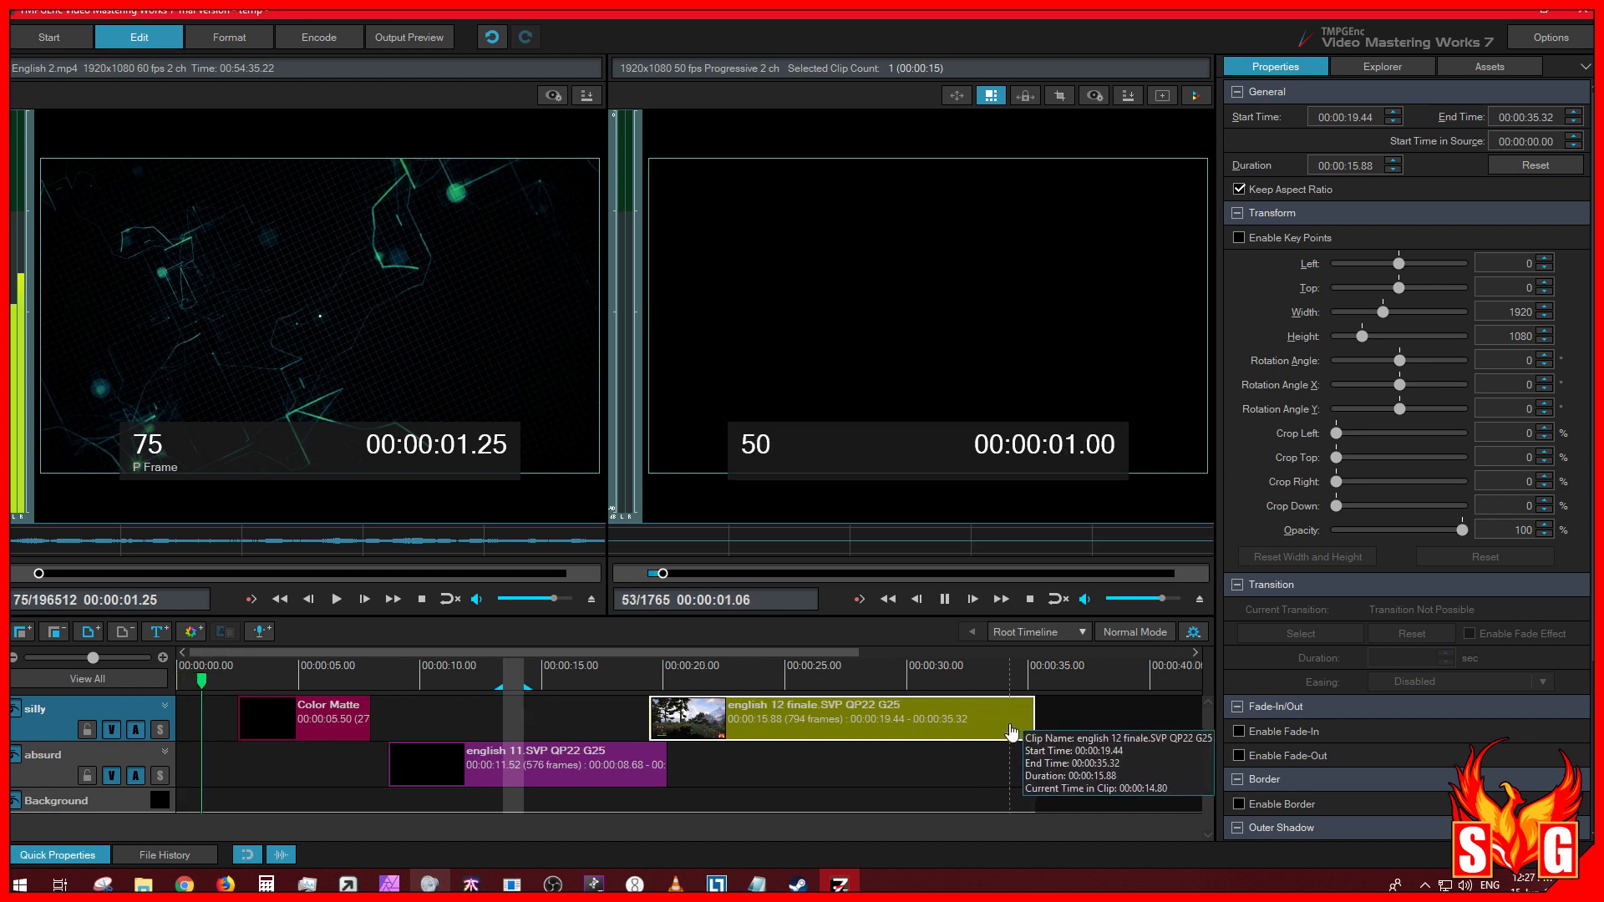
left_click_drag(1003, 736, 1120, 735)
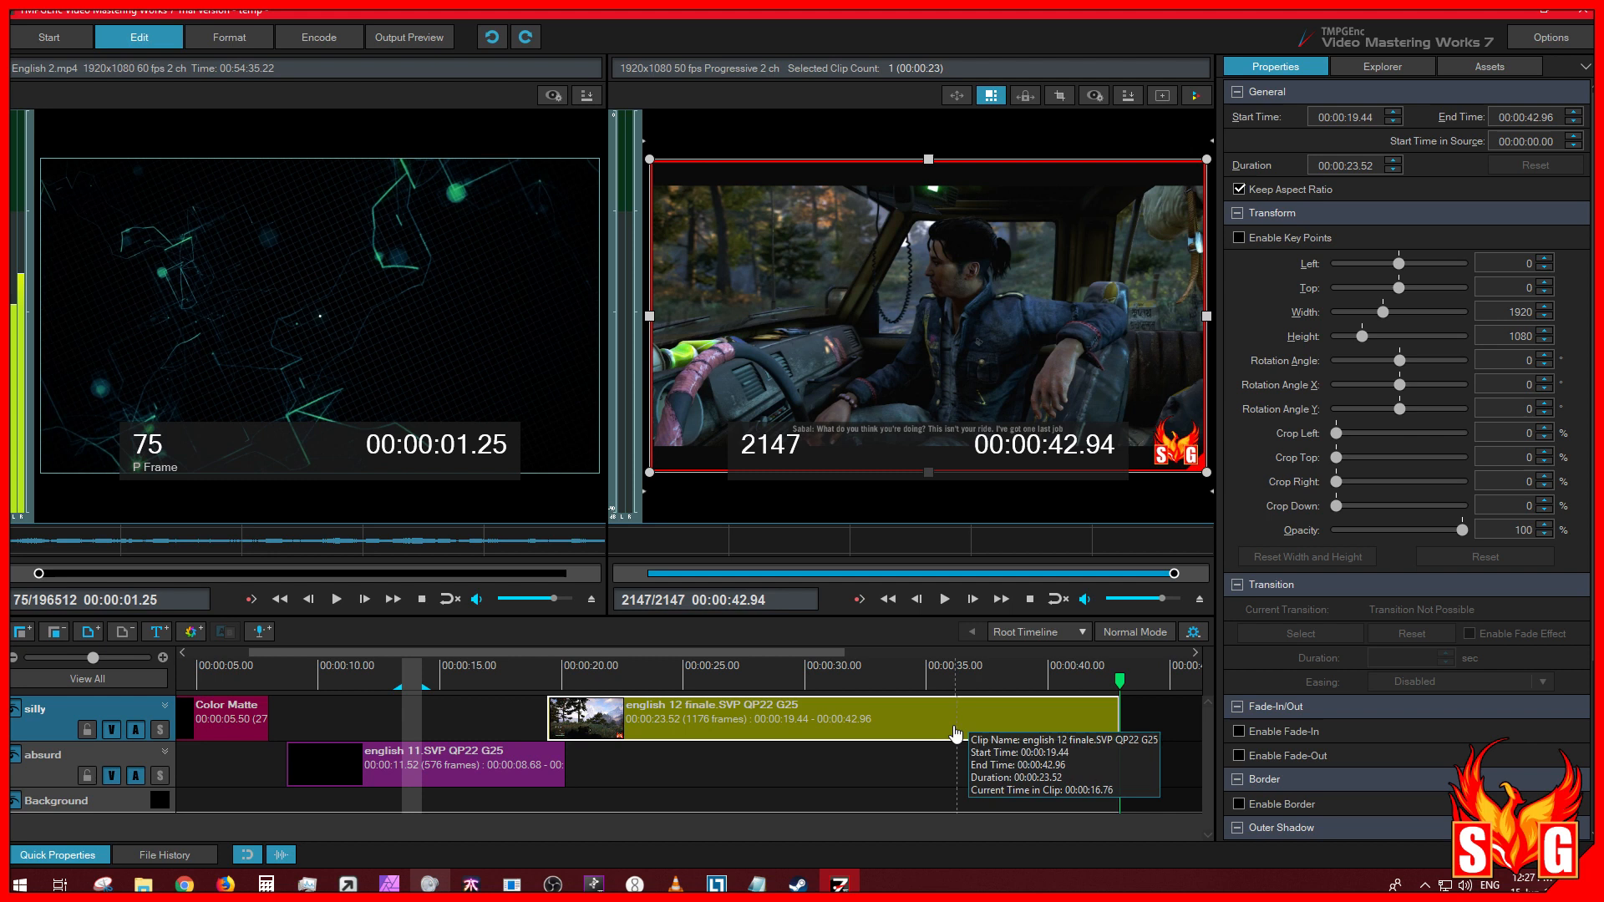
Step: Try trimming the beginning of the english 12 finale clip to start at 00:00:29.22, play it, and undo the trim
left_click(901, 690)
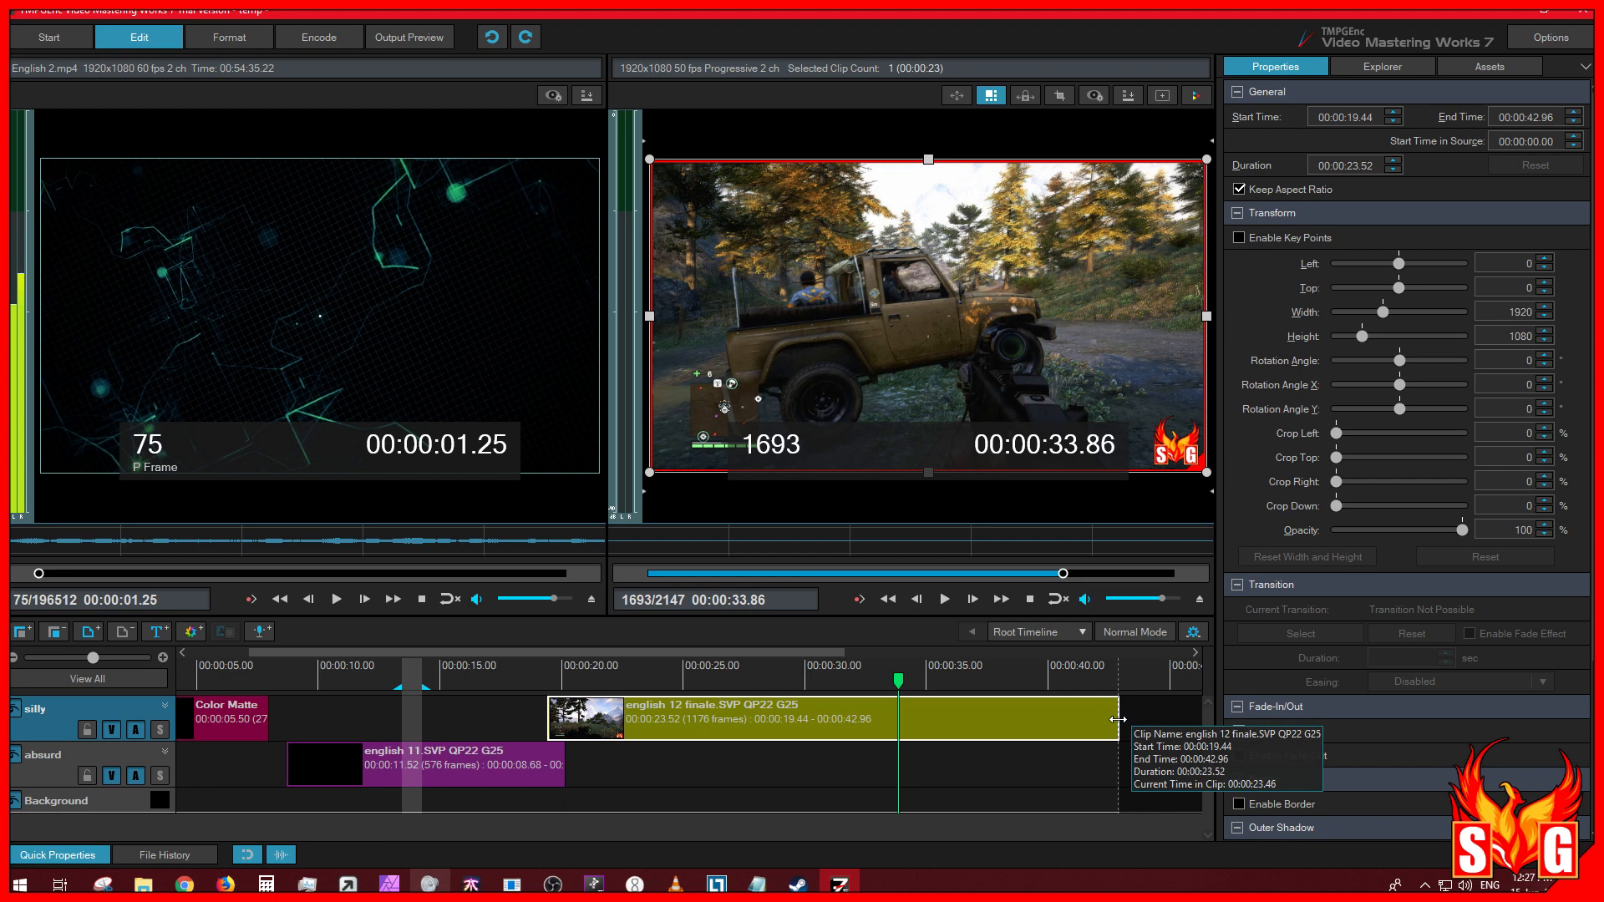
right_click(923, 725)
left_click(1099, 755)
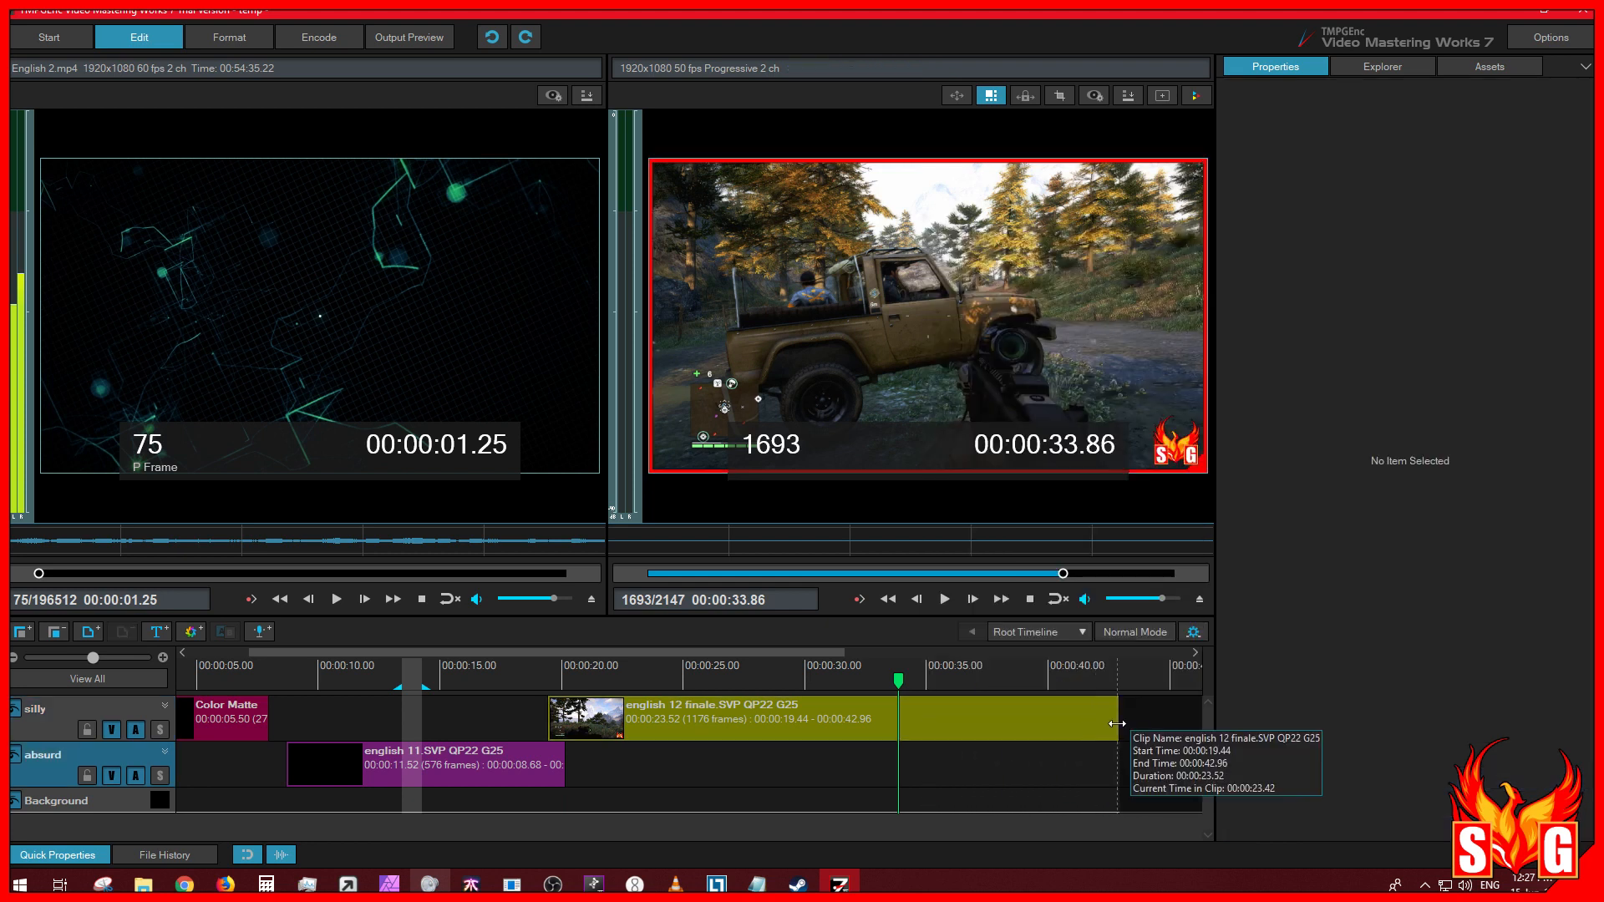
left_click(548, 713)
left_click_drag(548, 713, 617, 719)
left_click_drag(513, 717, 786, 717)
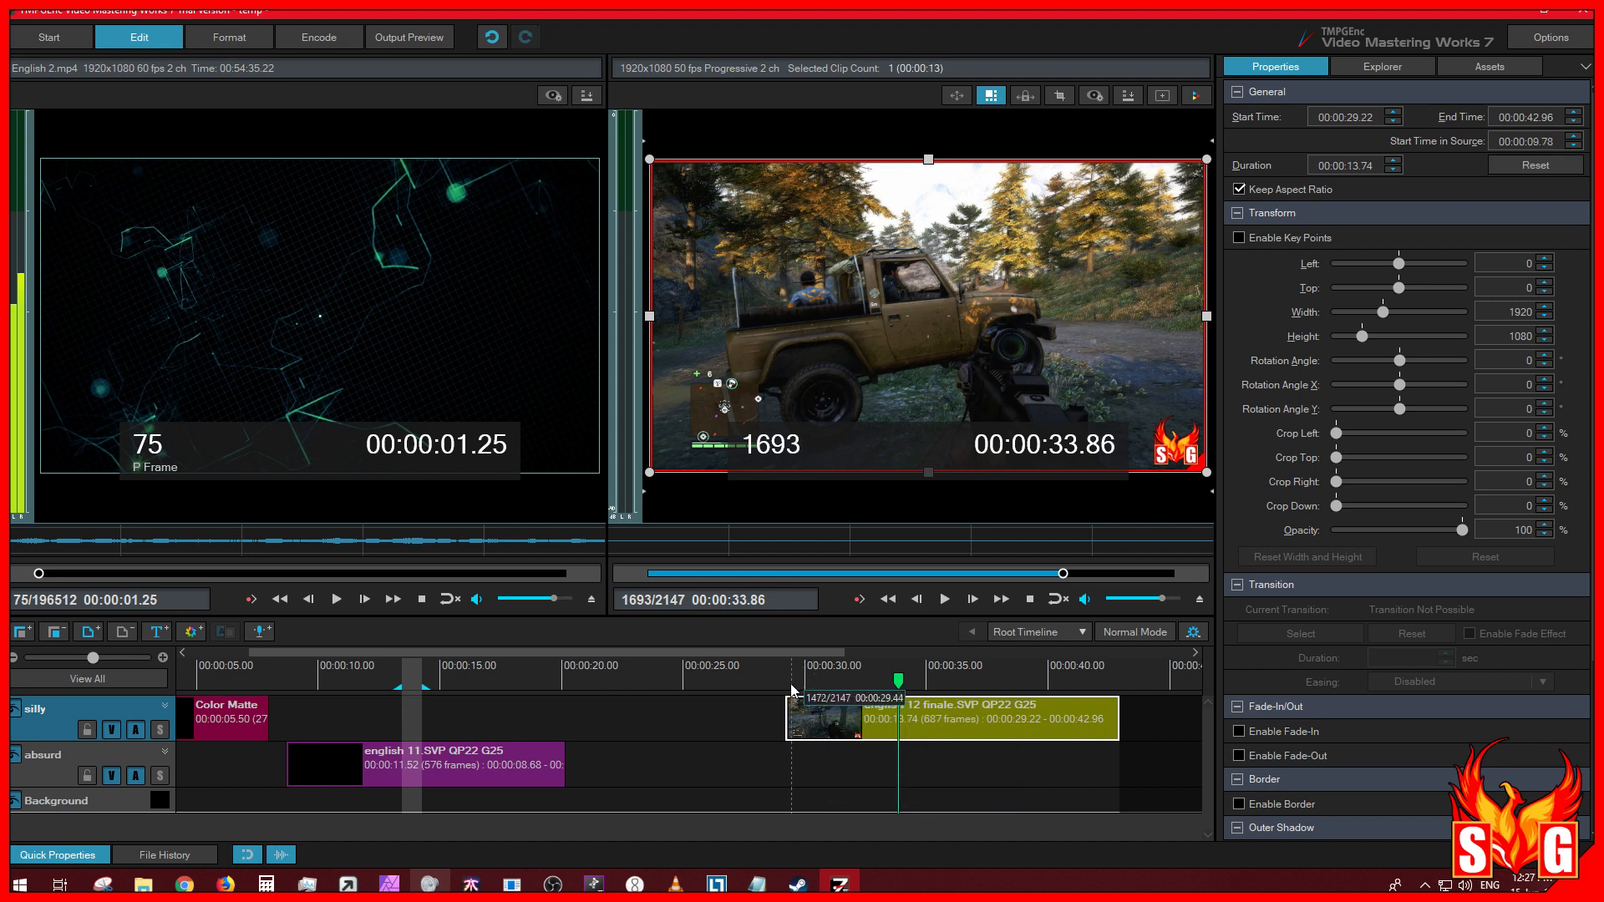
left_click(790, 719)
key("space")
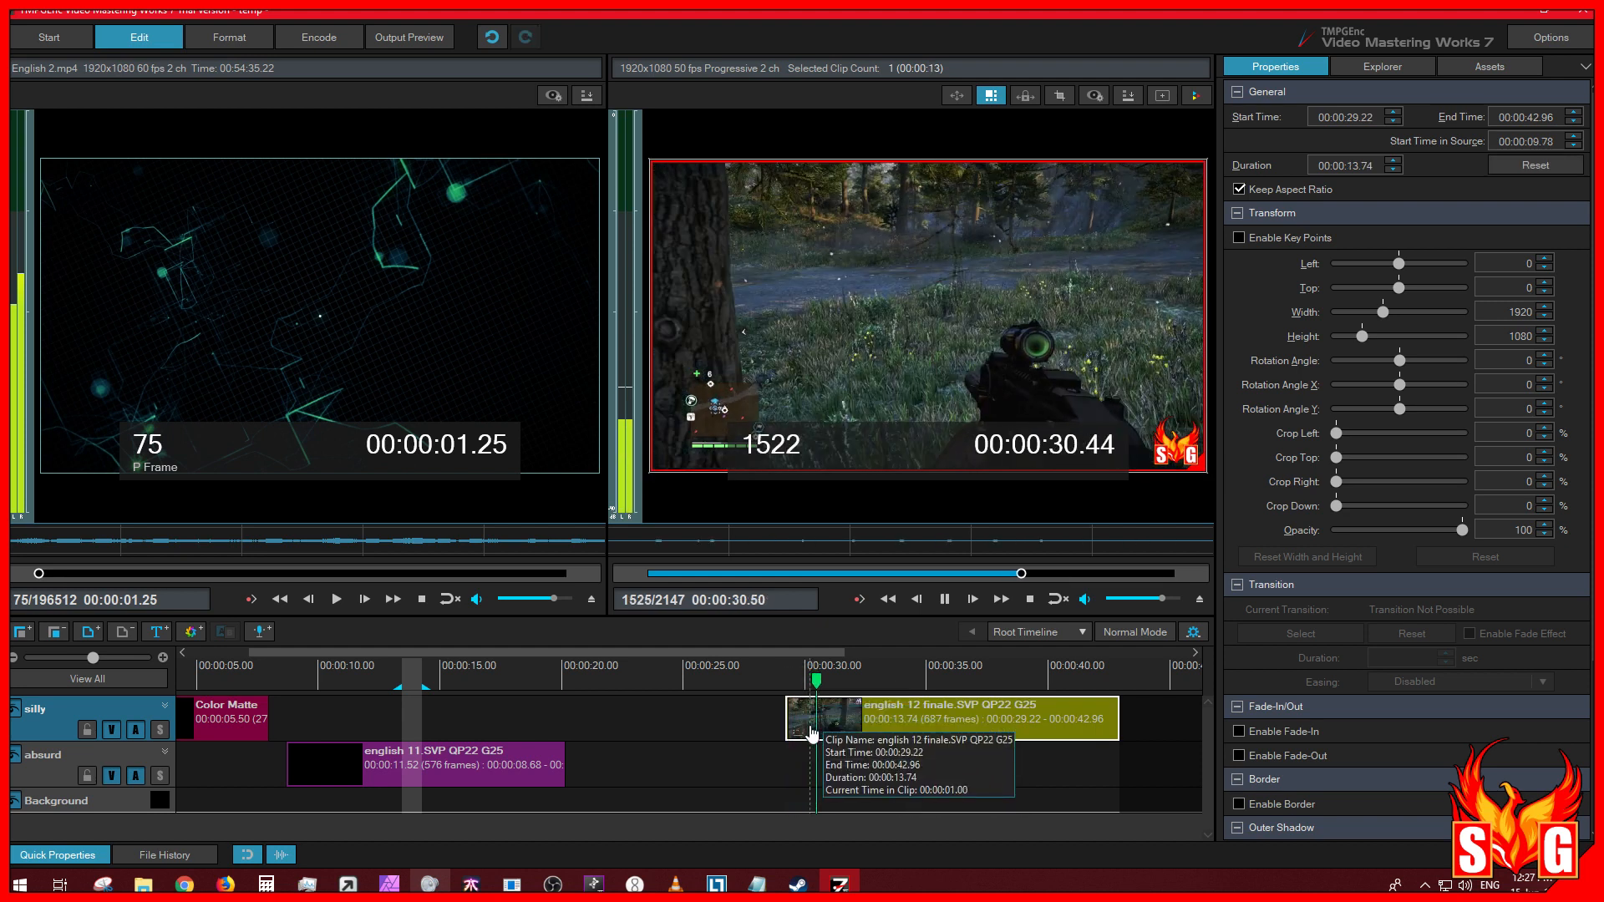
key("space")
key("ctrl+z")
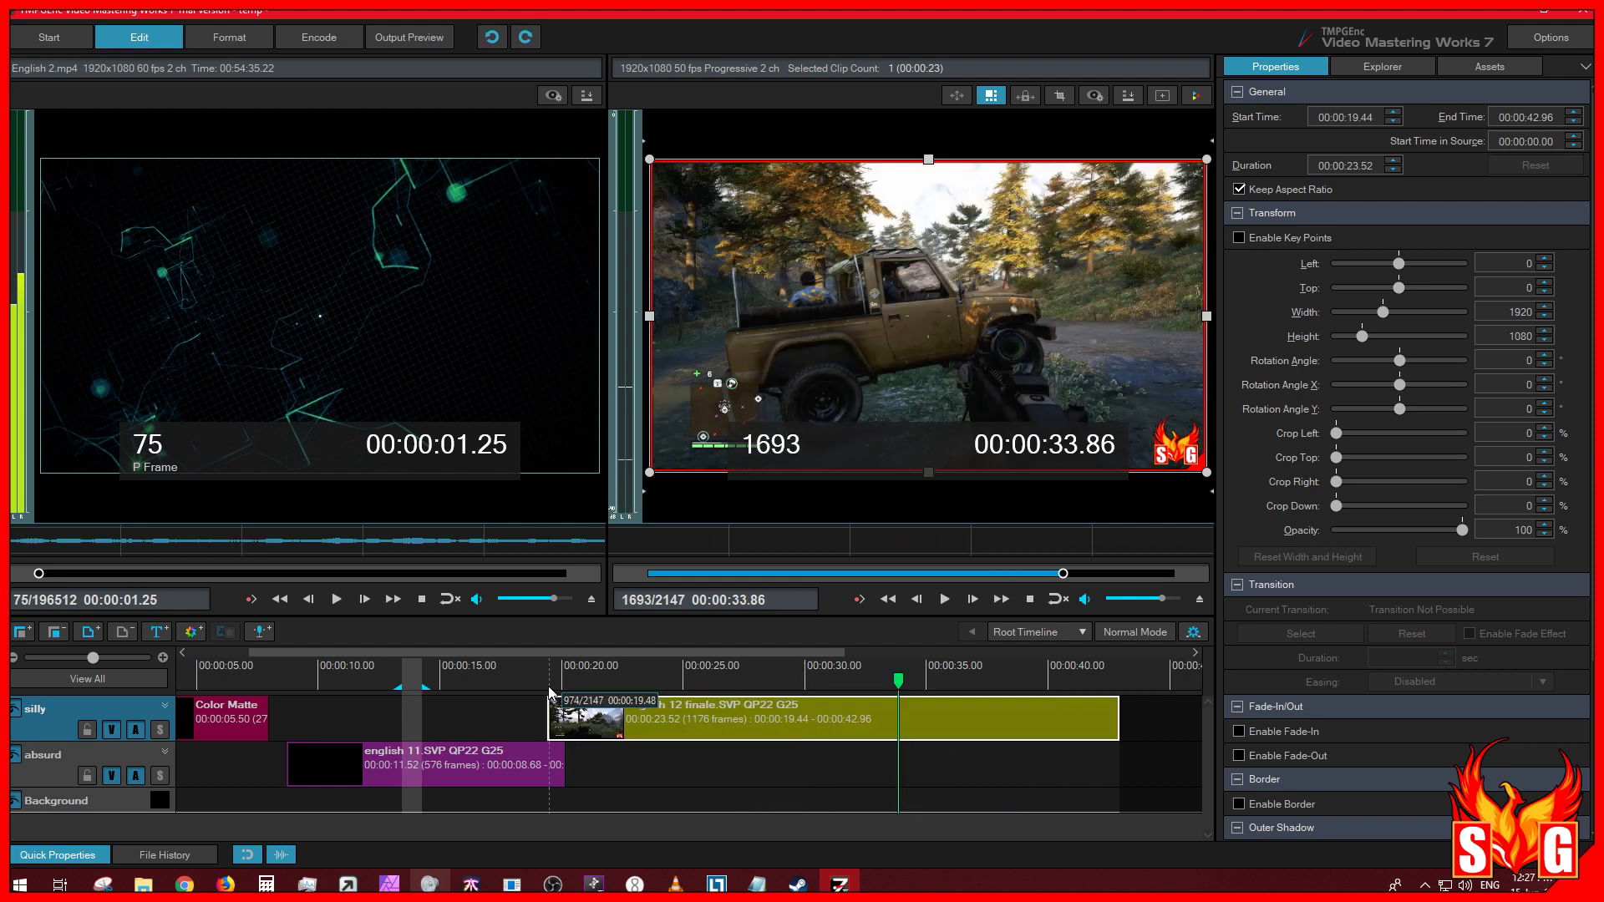
Step: Play the first moments of the english 12 finale clip on the timeline
left_click(565, 709)
key("space")
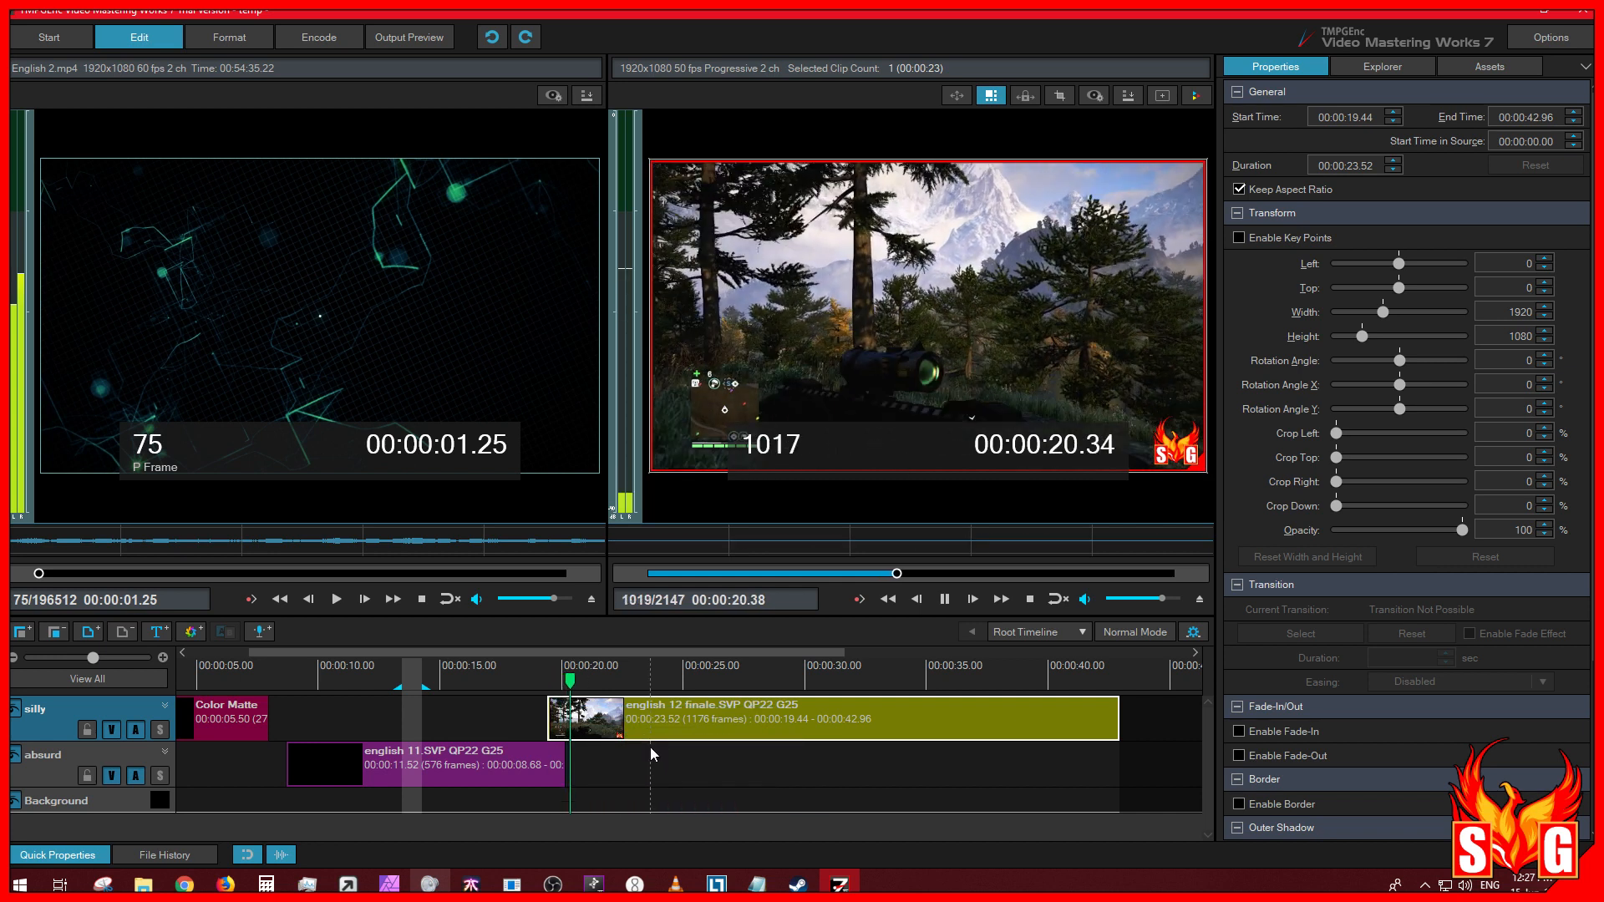
key("space")
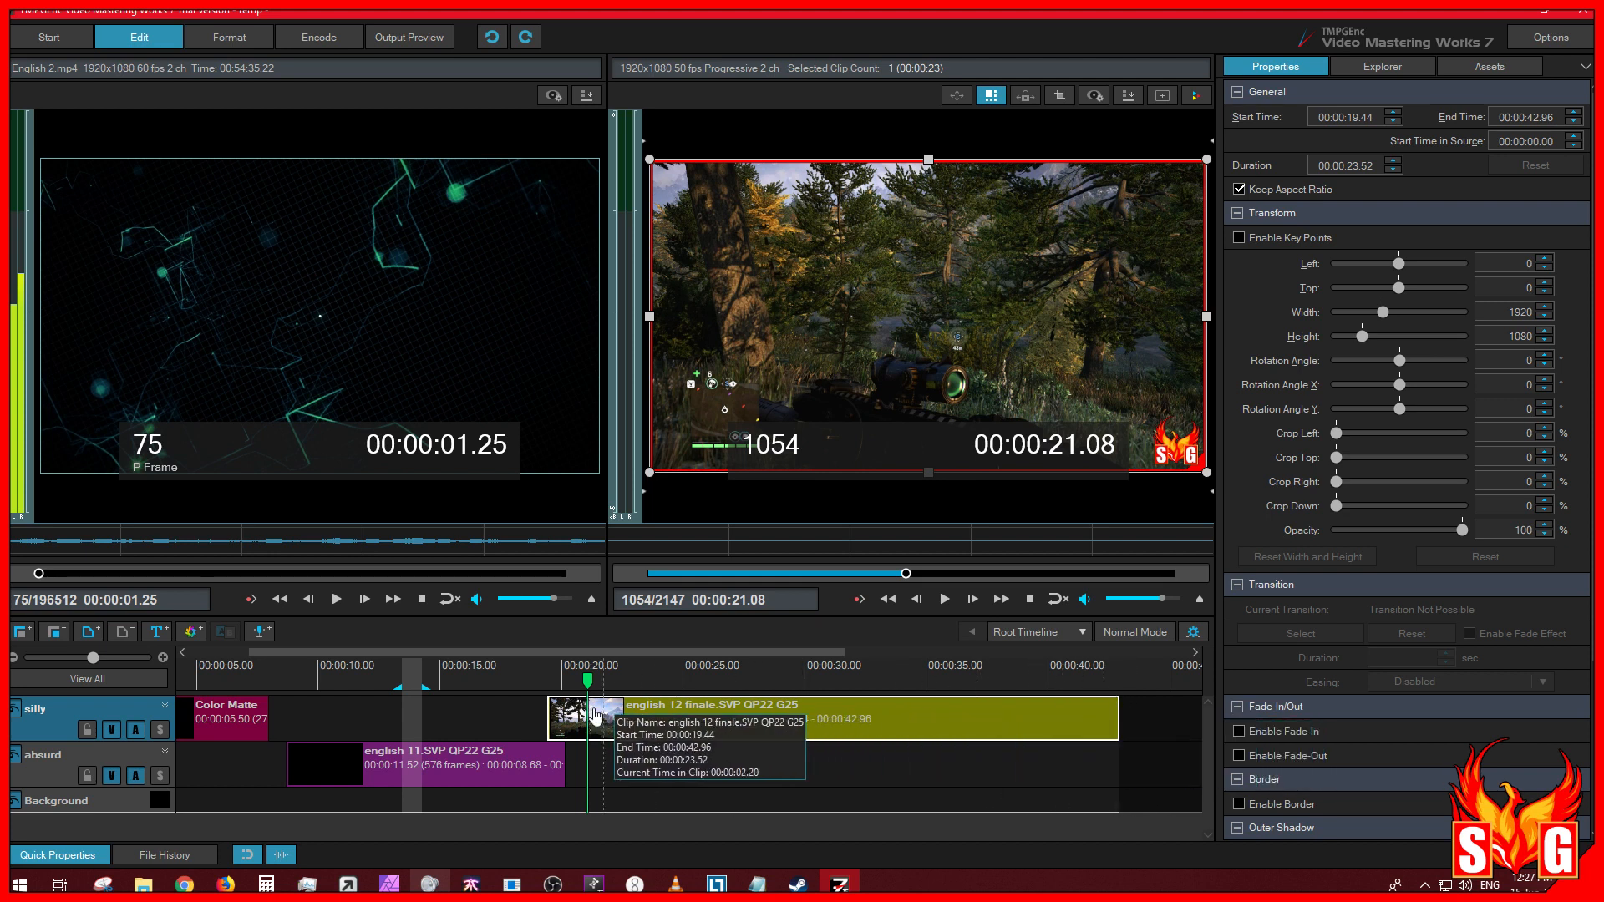
Step: Inspect the first and last frames of the english 12 finale clip's selected range in the clip editor and accept it
double_click(836, 715)
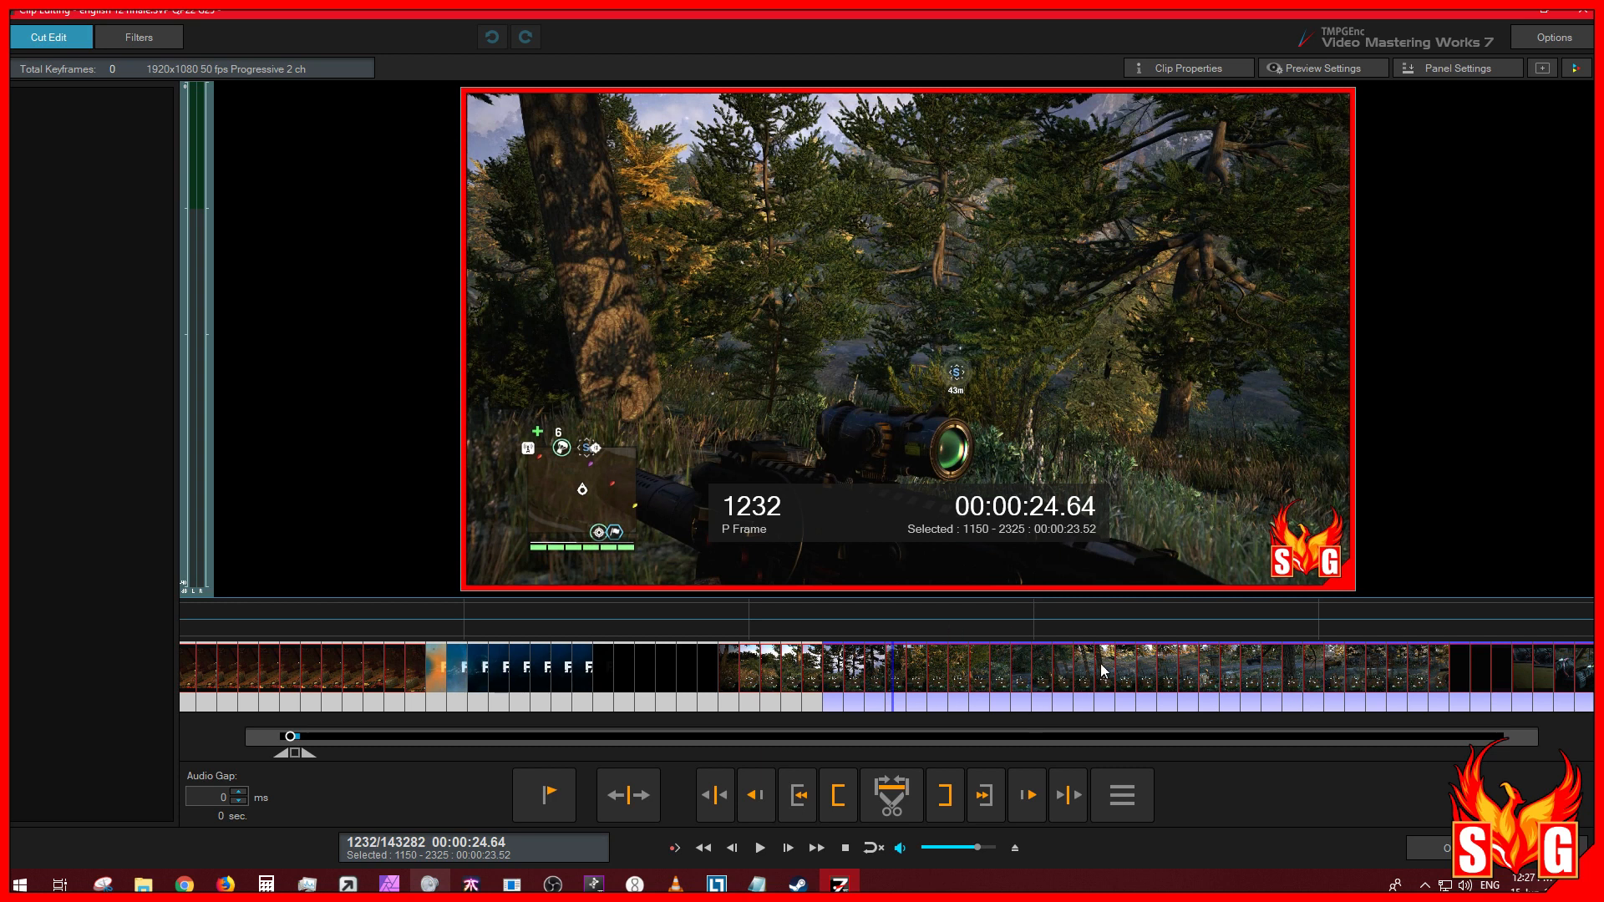
left_click(832, 675)
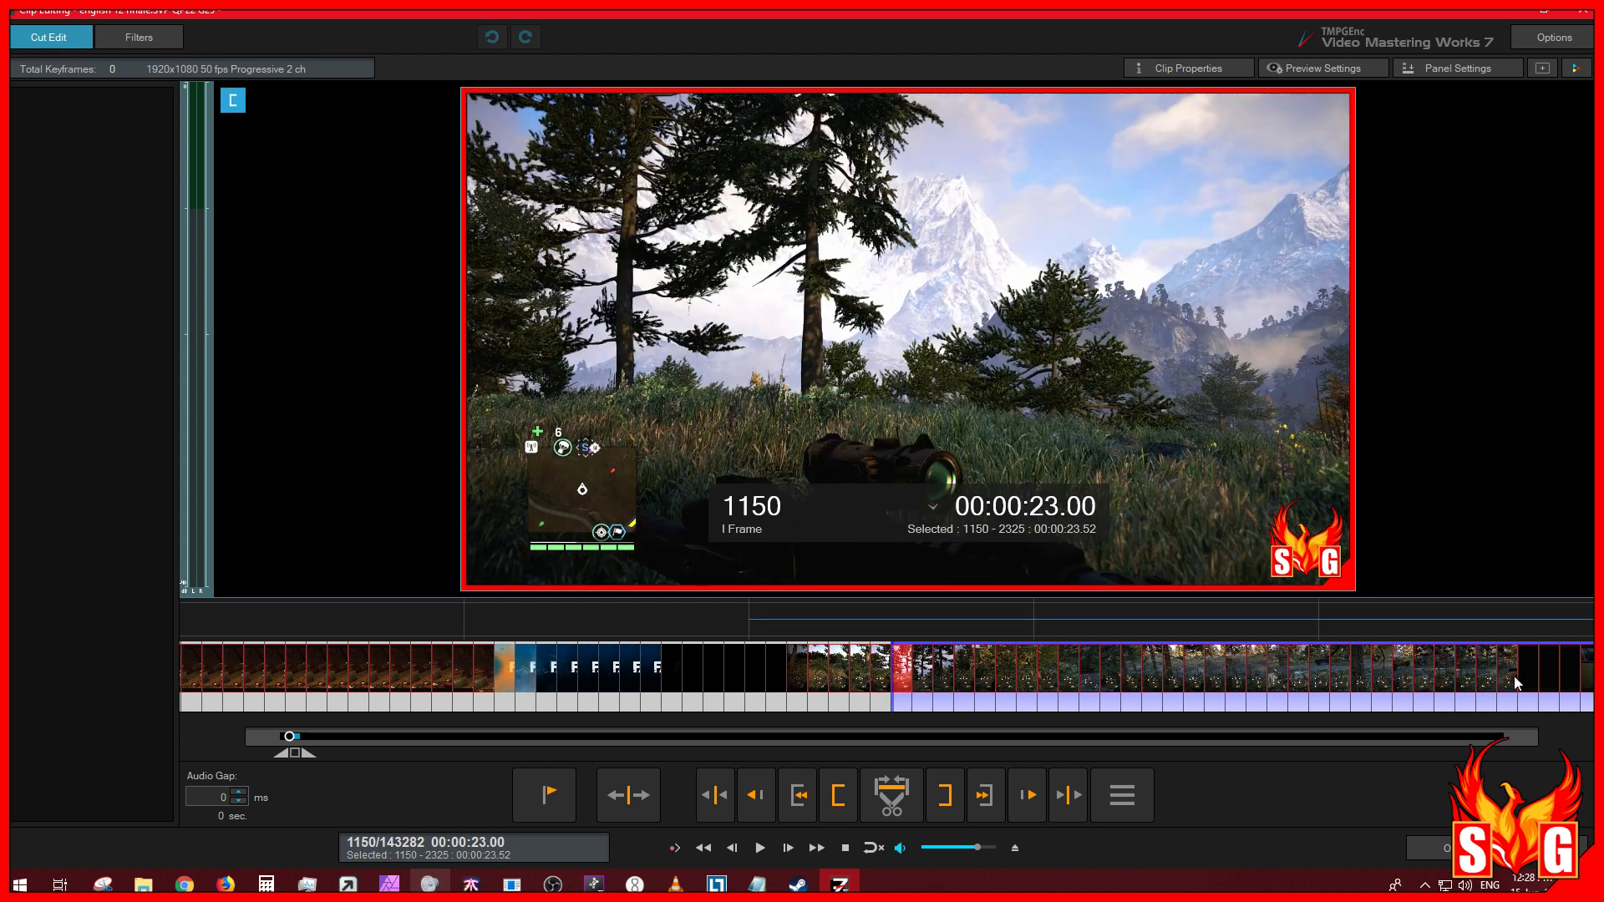
left_click(1540, 679)
left_click(1211, 678)
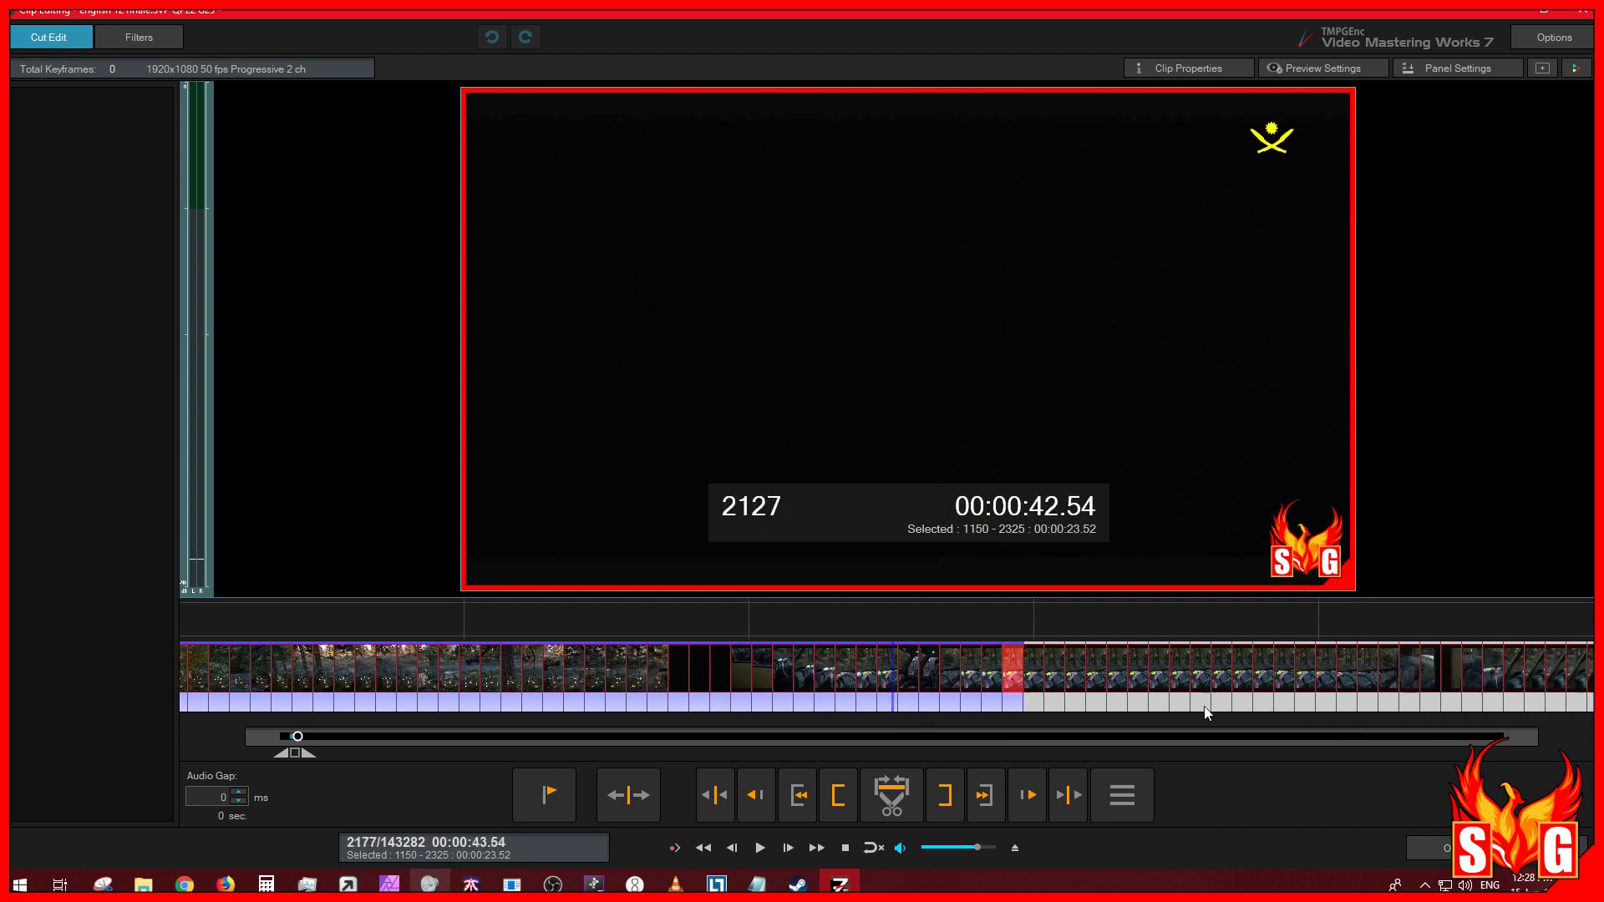
left_click(927, 674)
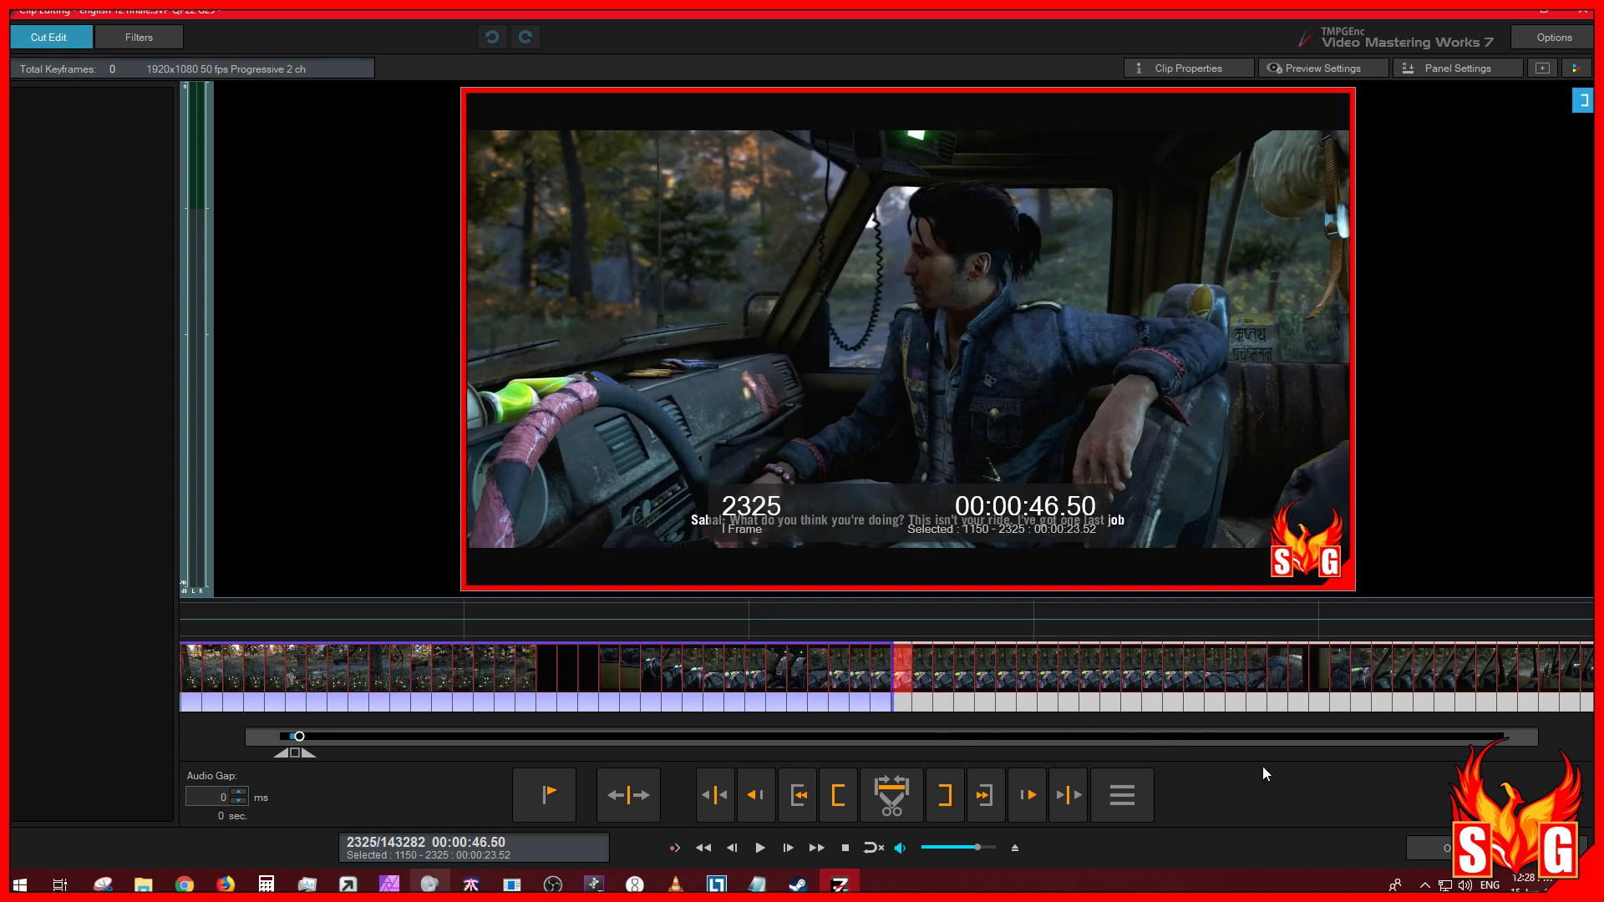
left_click(1417, 850)
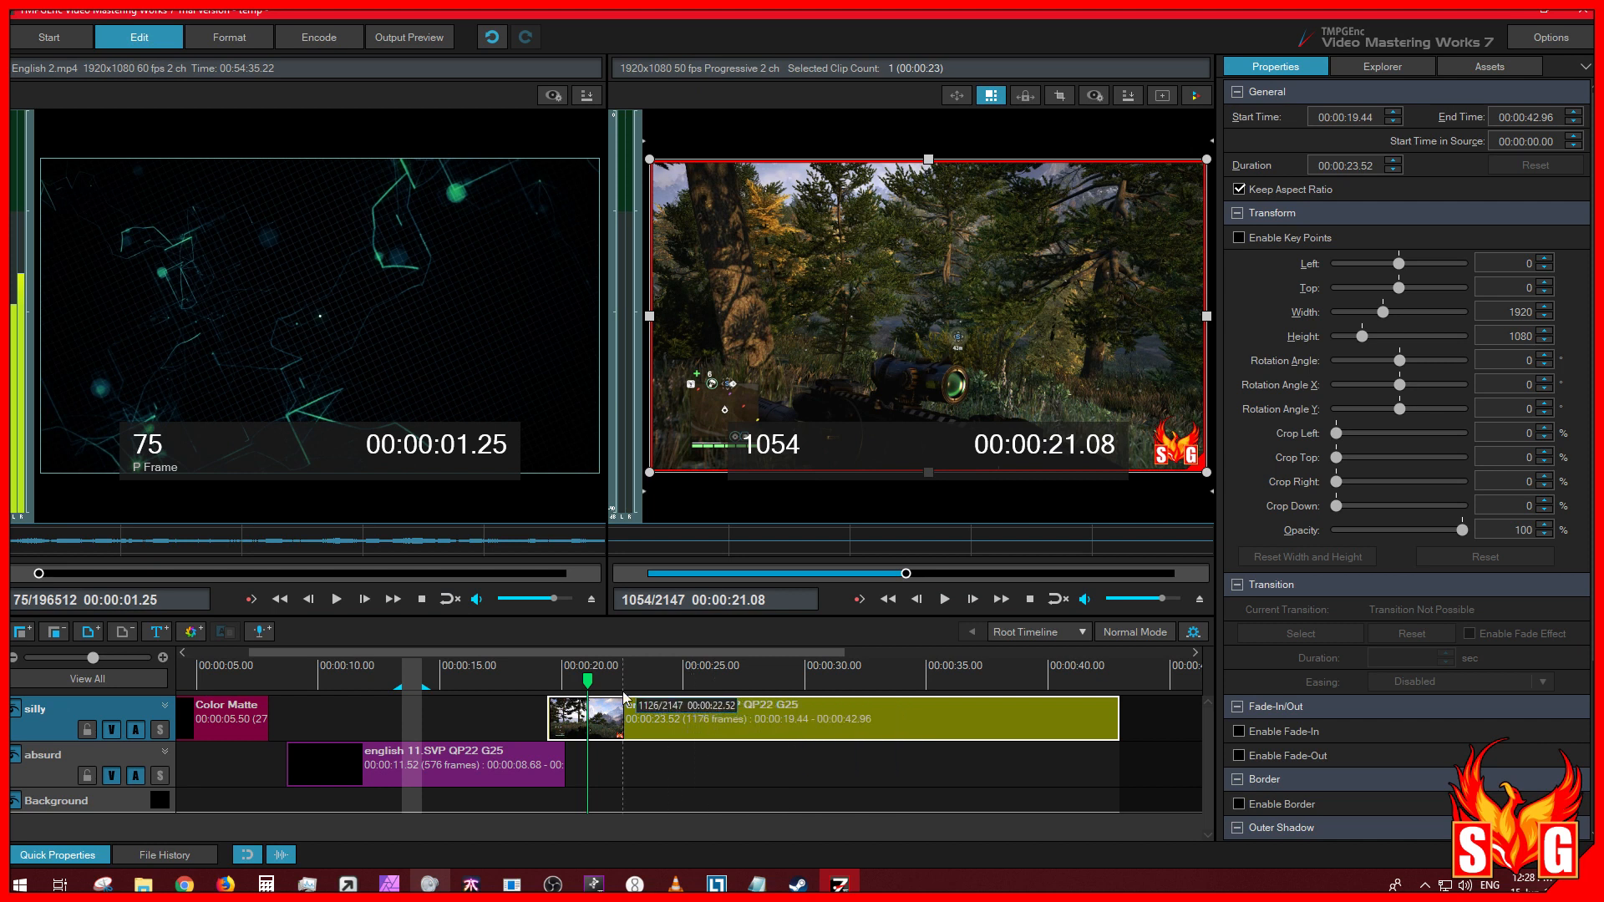
Step: Try extending the english 12 finale clip's selected source range back to start at frame 800, and undo the change
left_click(545, 680)
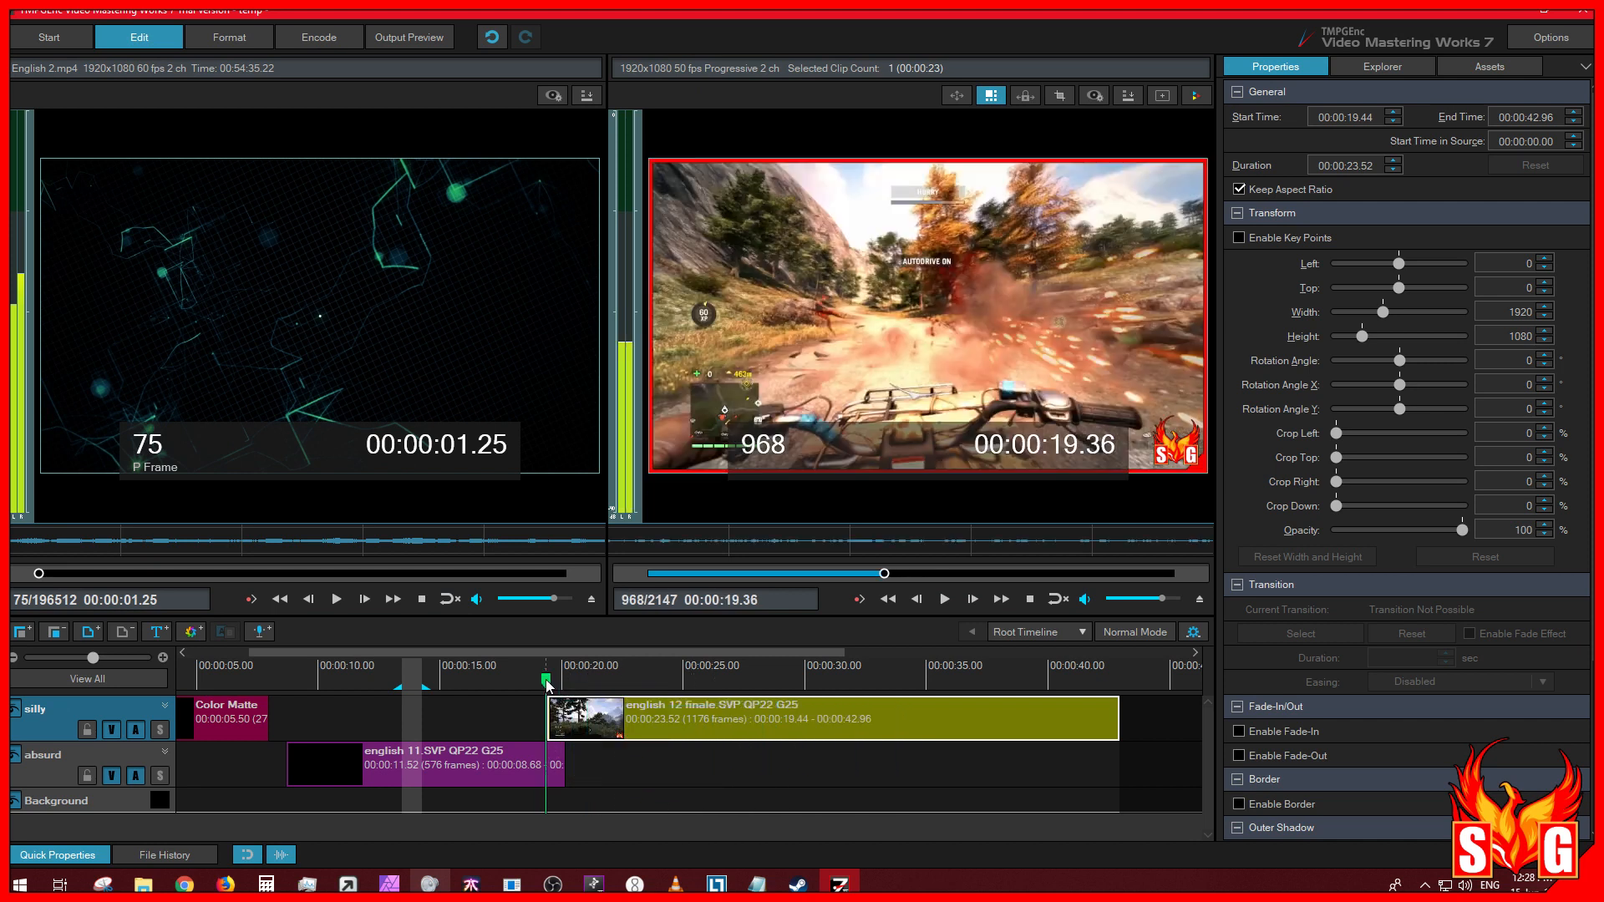
left_click_drag(548, 683, 545, 683)
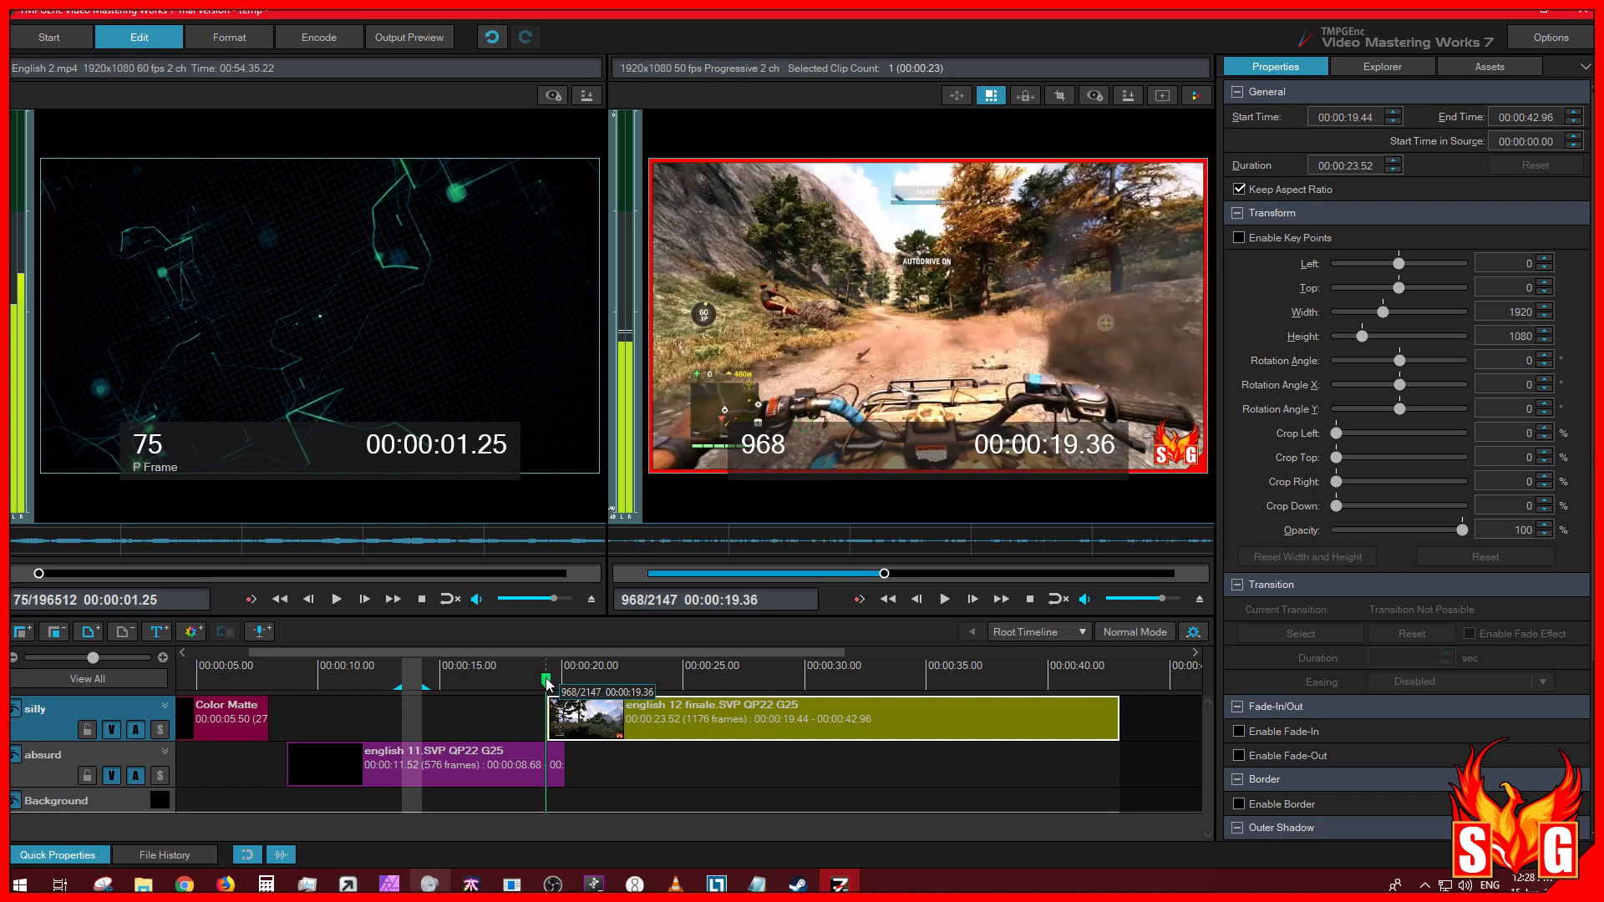
double_click(571, 718)
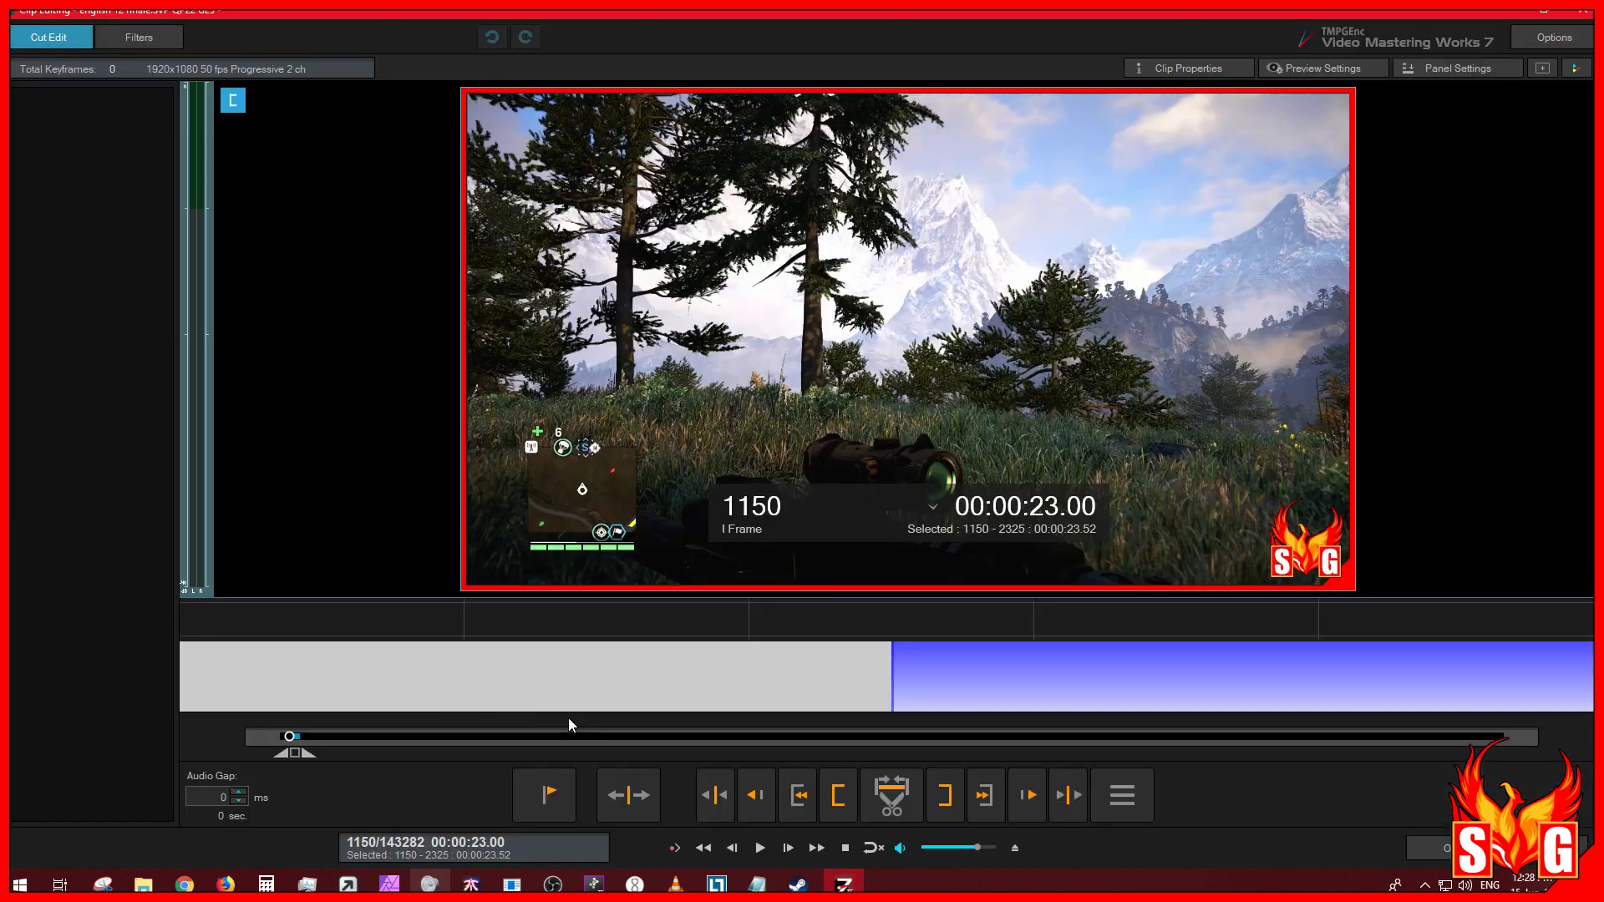
left_click(747, 688)
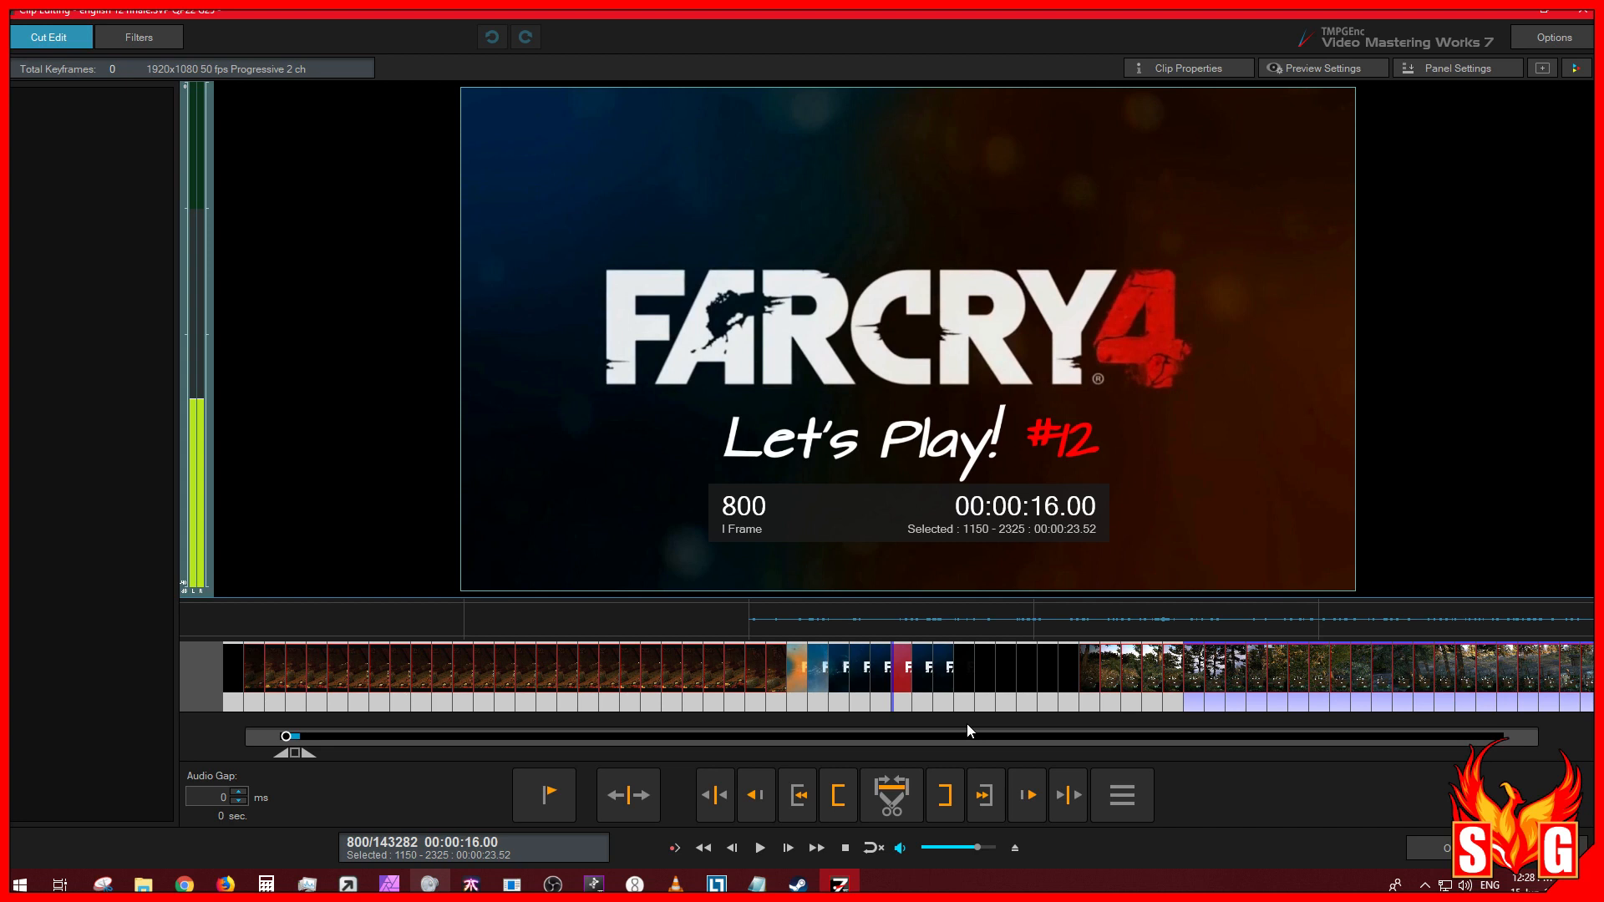
left_click(1433, 852)
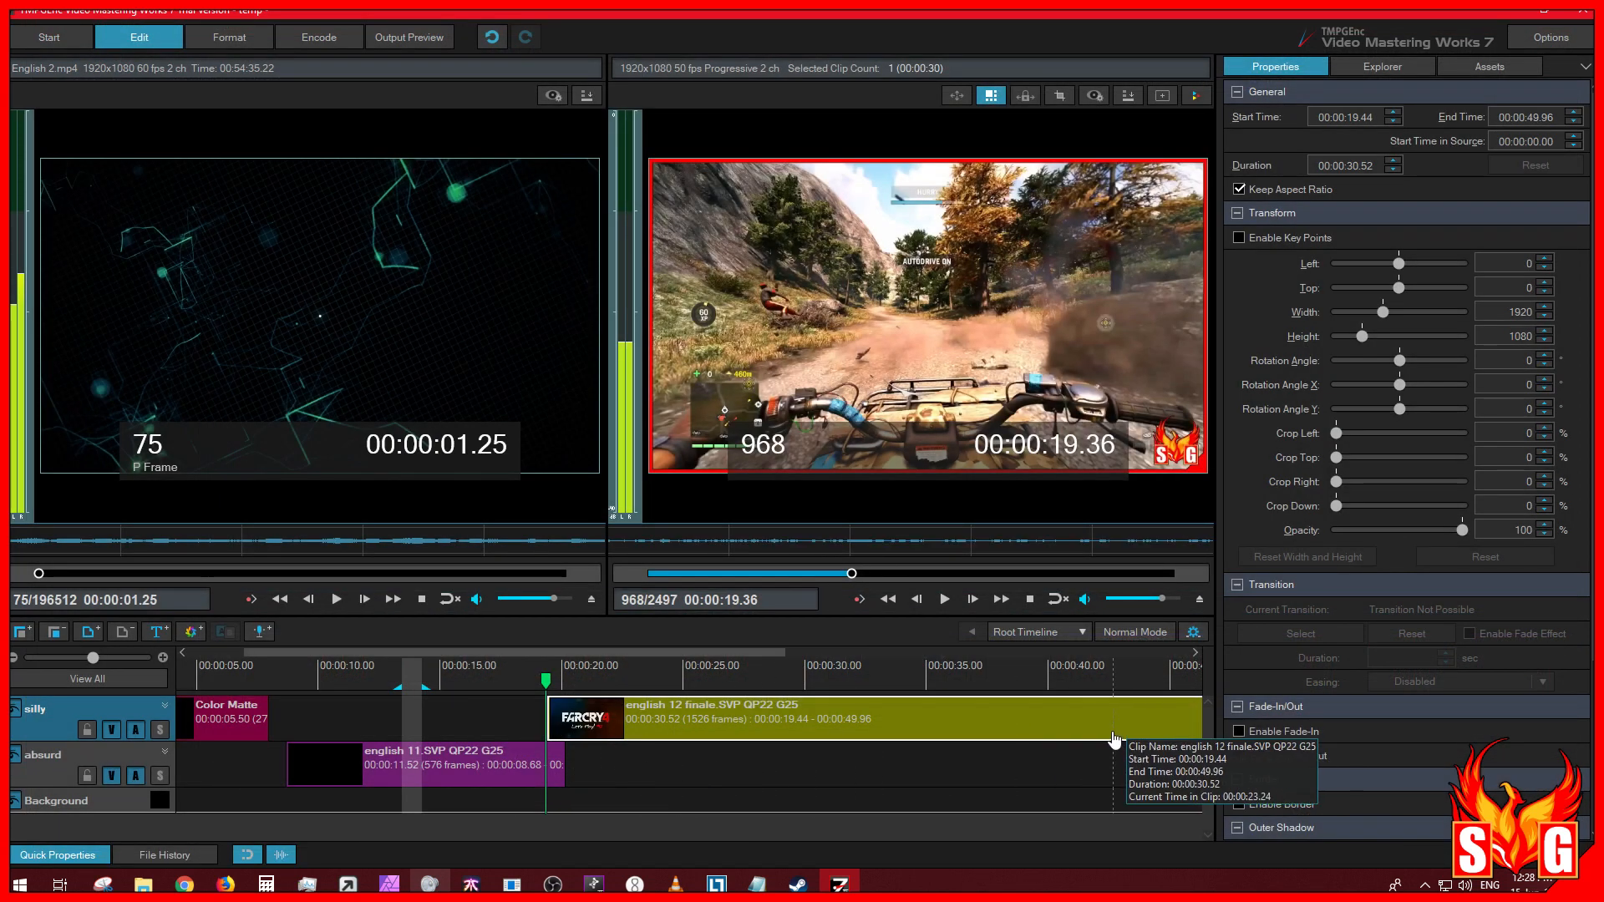
key("ctrl+z")
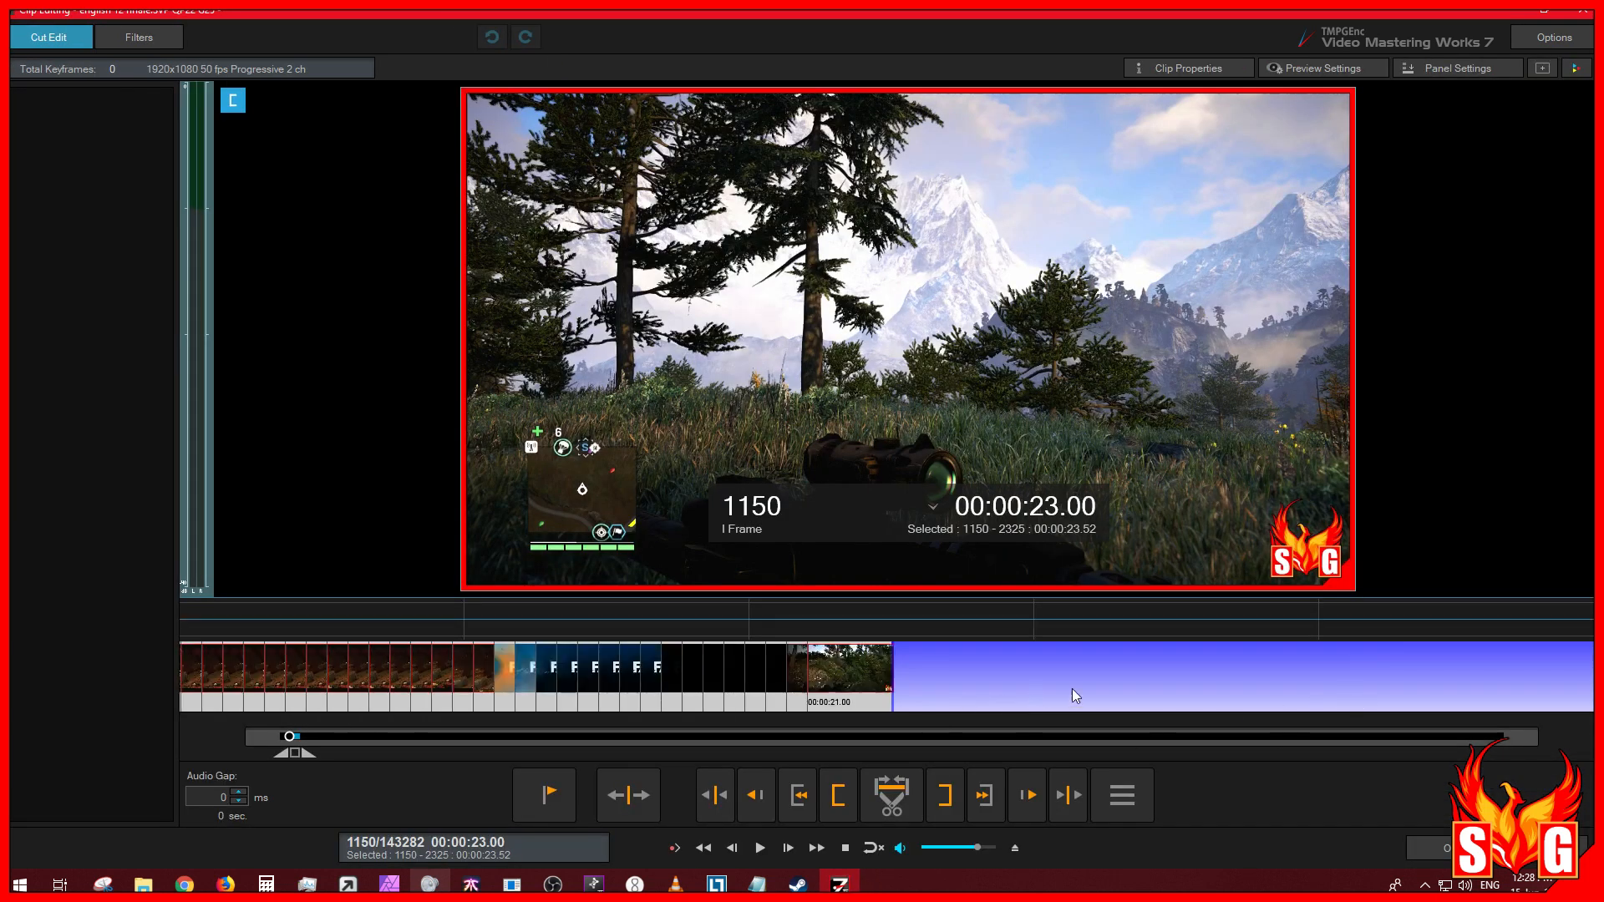
Step: Try extending the english 12 finale clip's selected source range to end at frame 2500, and undo the change
scroll(1275, 681, "down", 10)
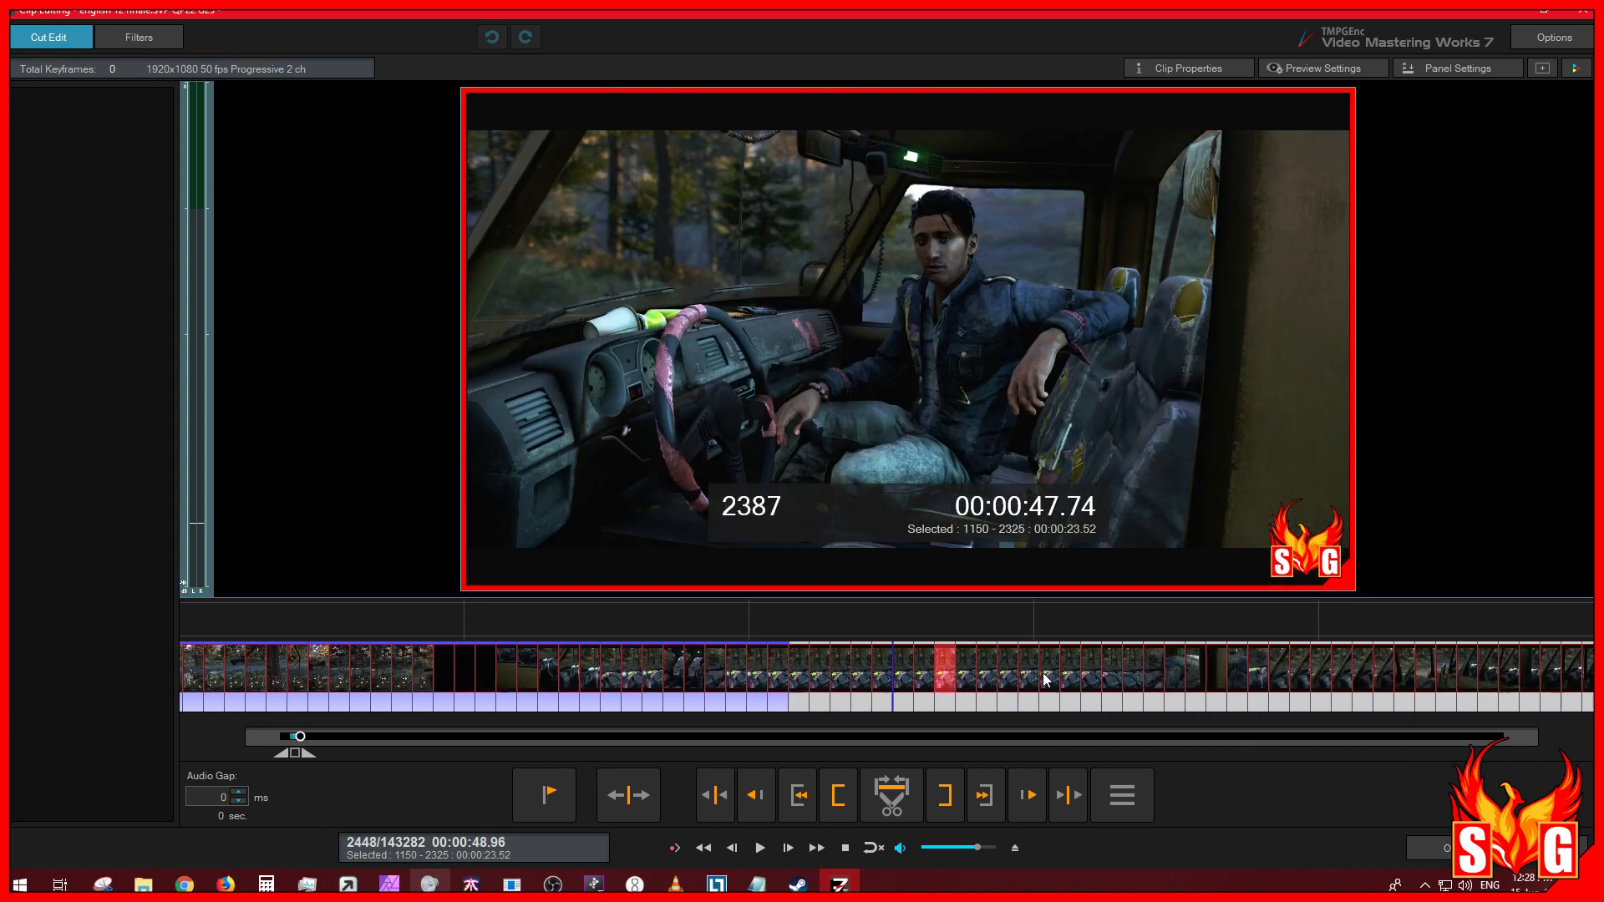
key("bracketright")
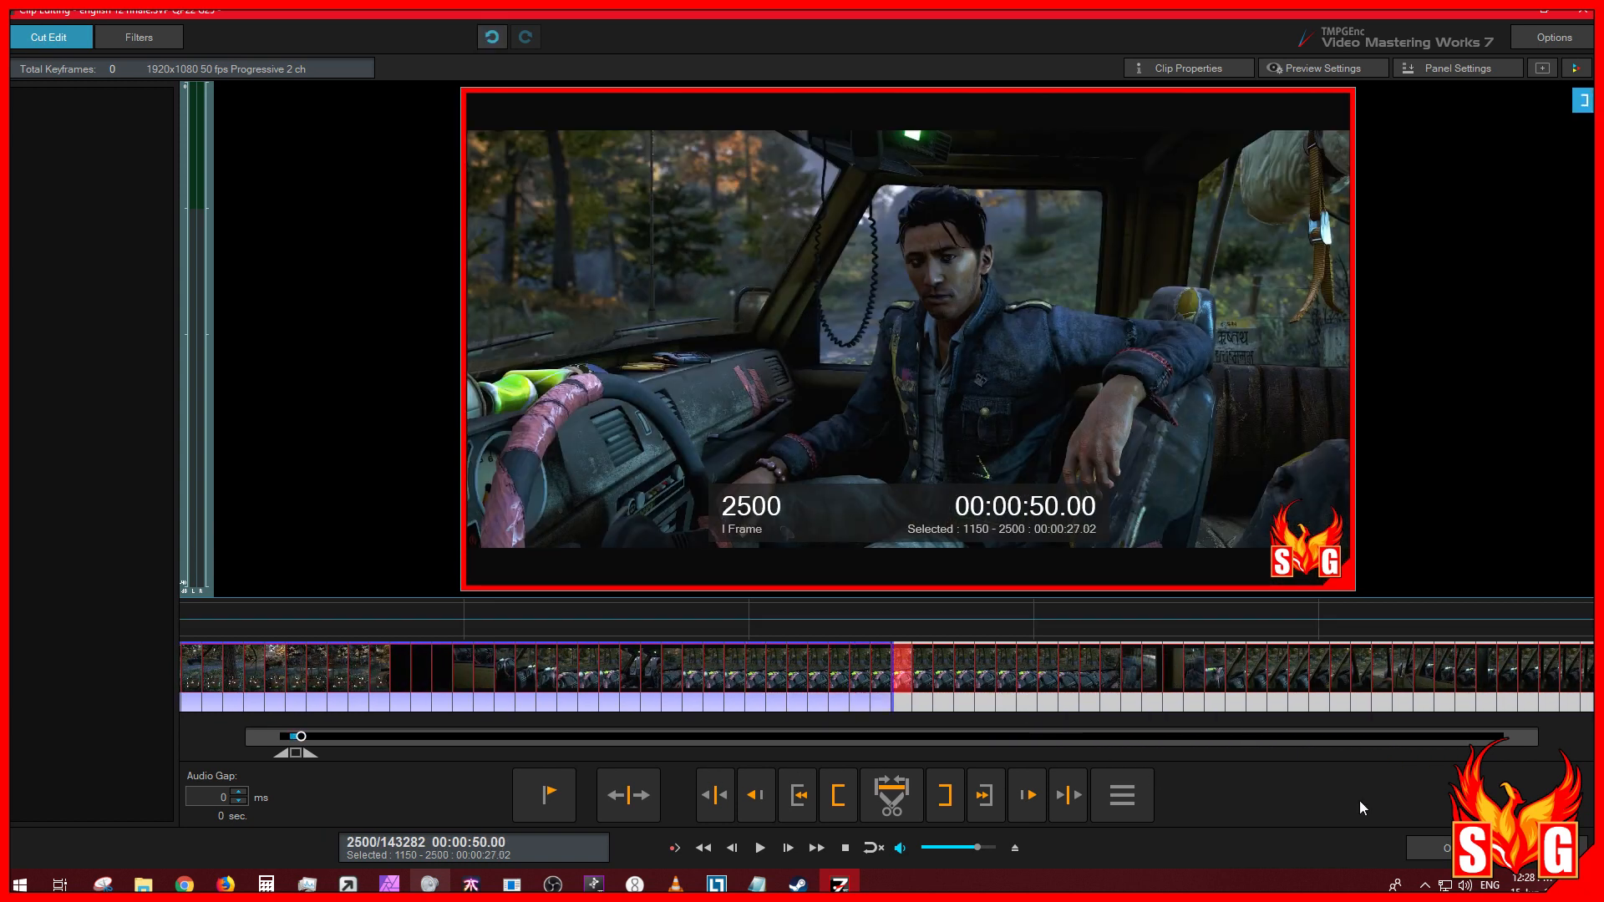
left_click(1428, 849)
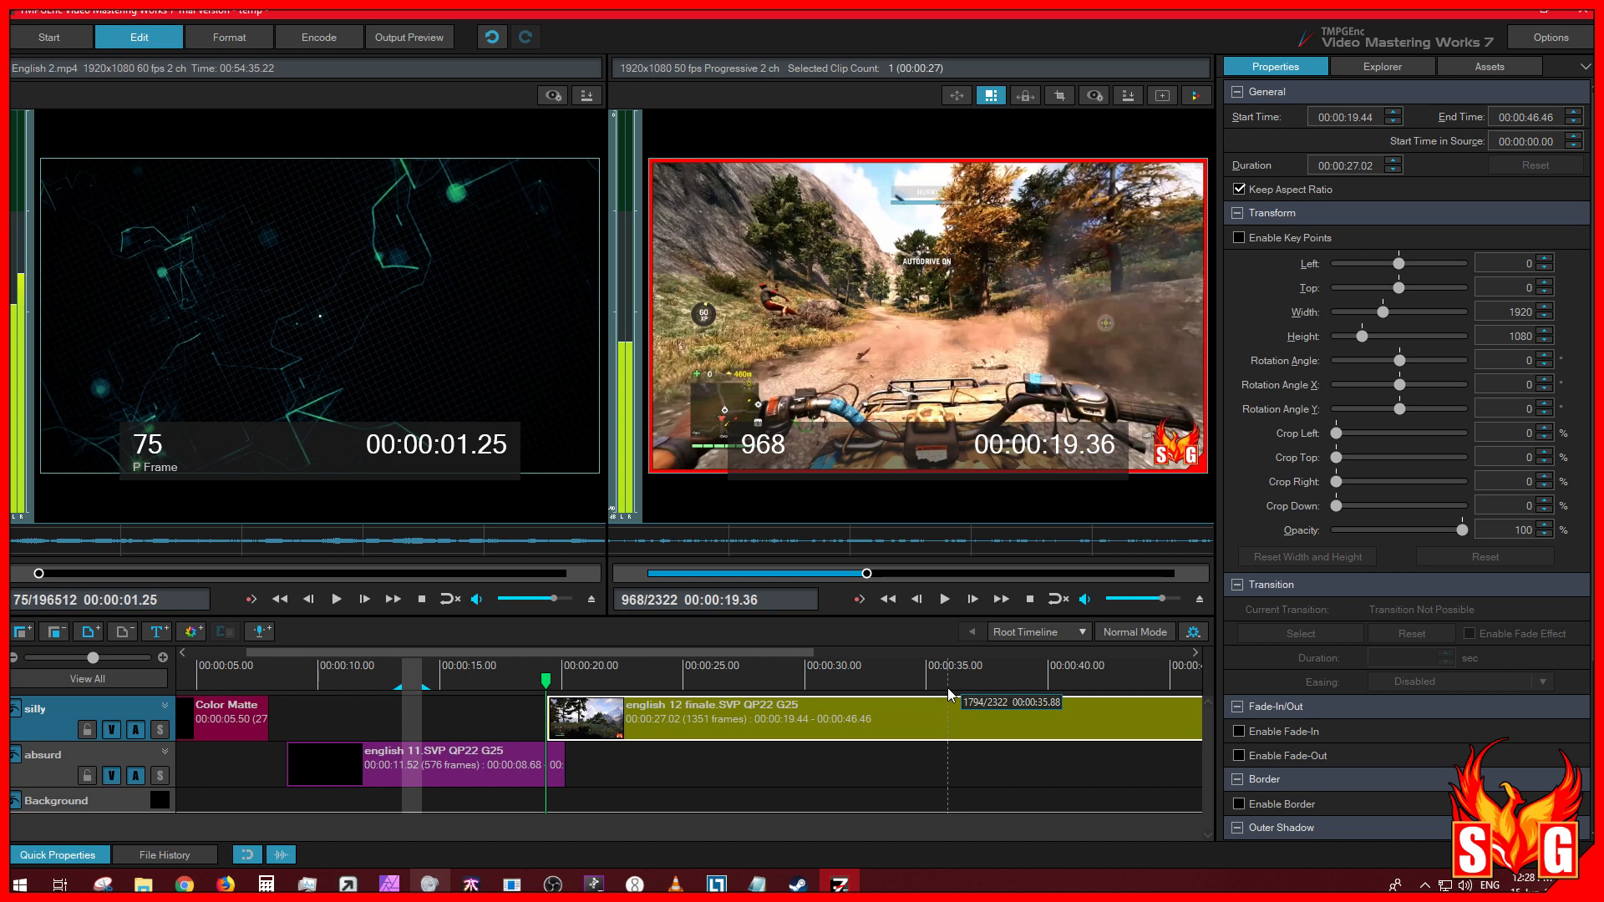
key("ctrl+z")
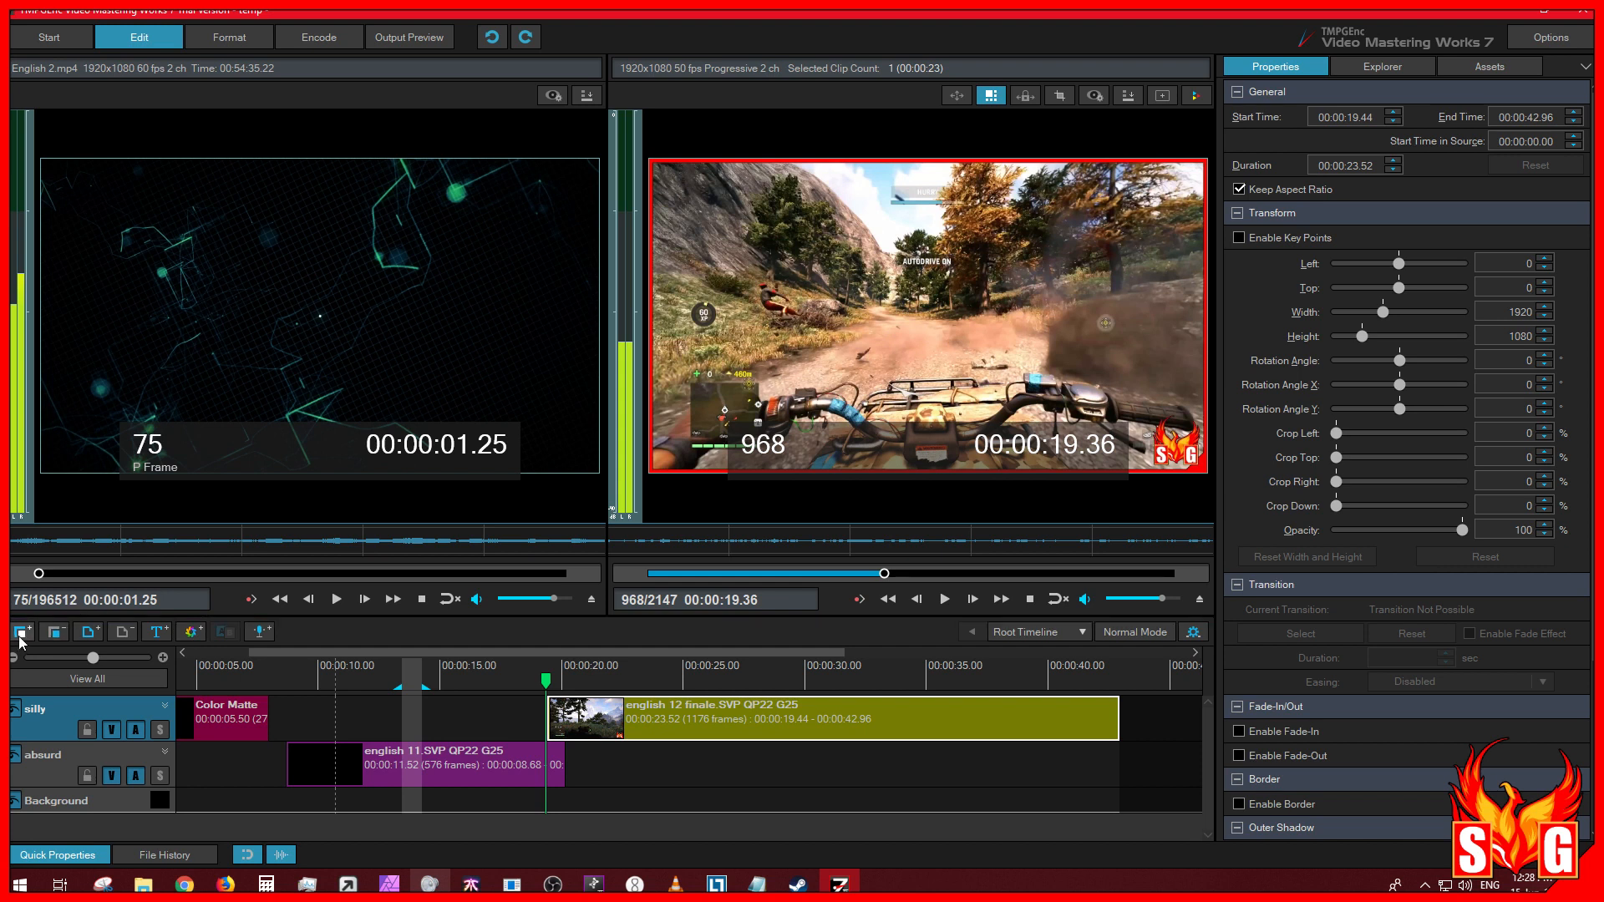
Step: Try deleting the english 12 finale clip from the timeline, and restore it
left_click(123, 635)
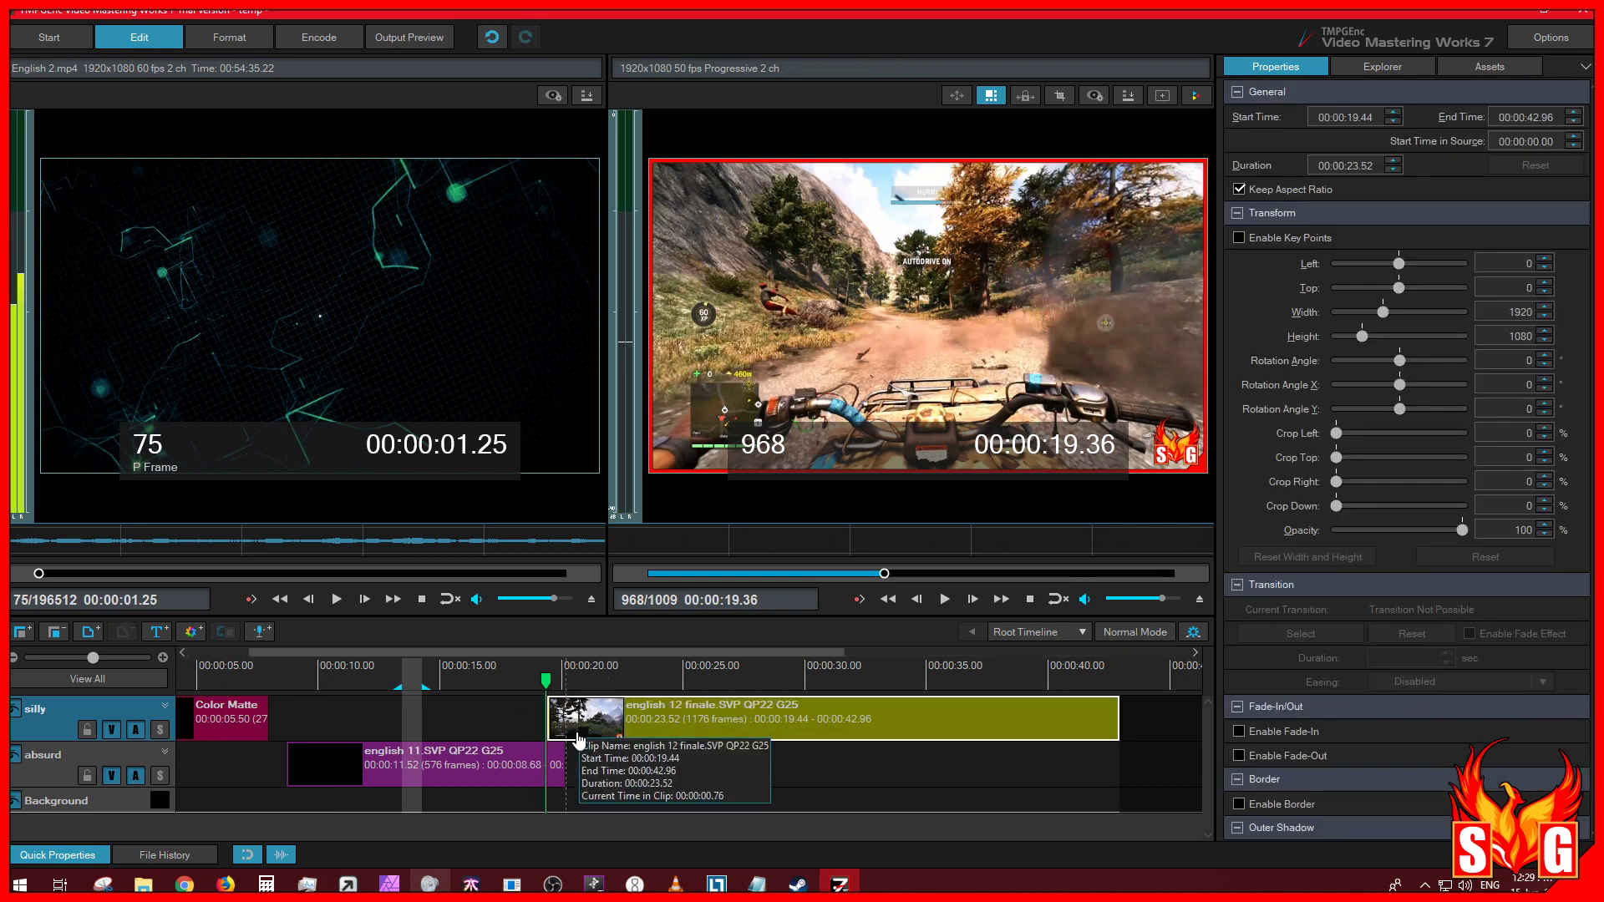
key("ctrl+z")
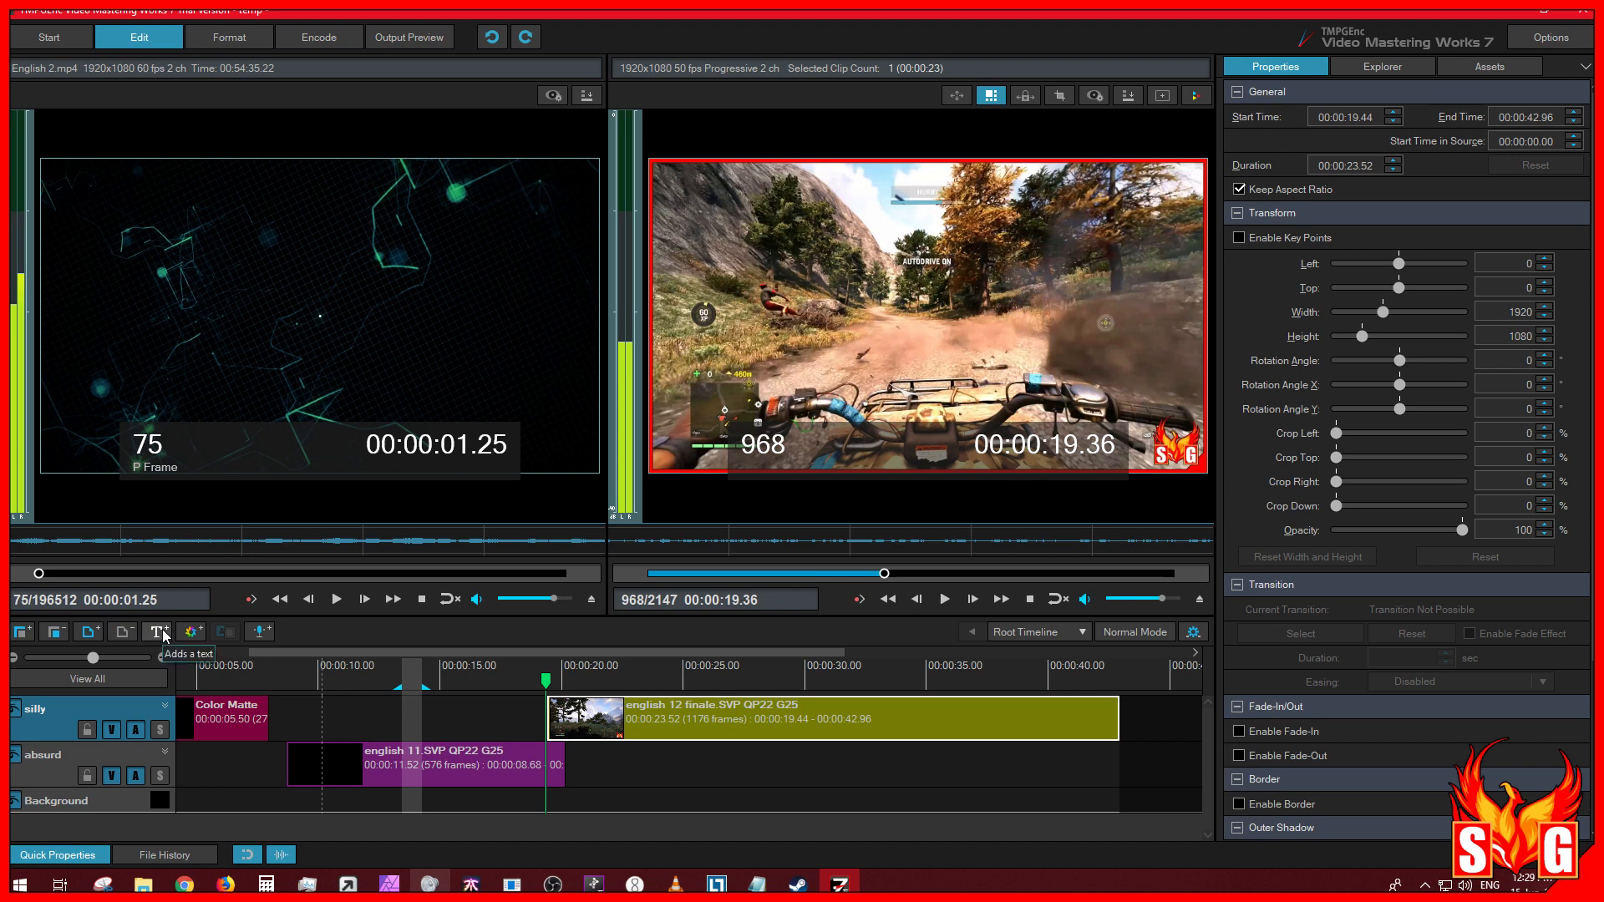
Step: Move the english 12 finale clip along the silly track to start at 00:00:46.40, and further on to 00:00:51.86
left_click_drag(694, 652, 1051, 651)
left_click(585, 686)
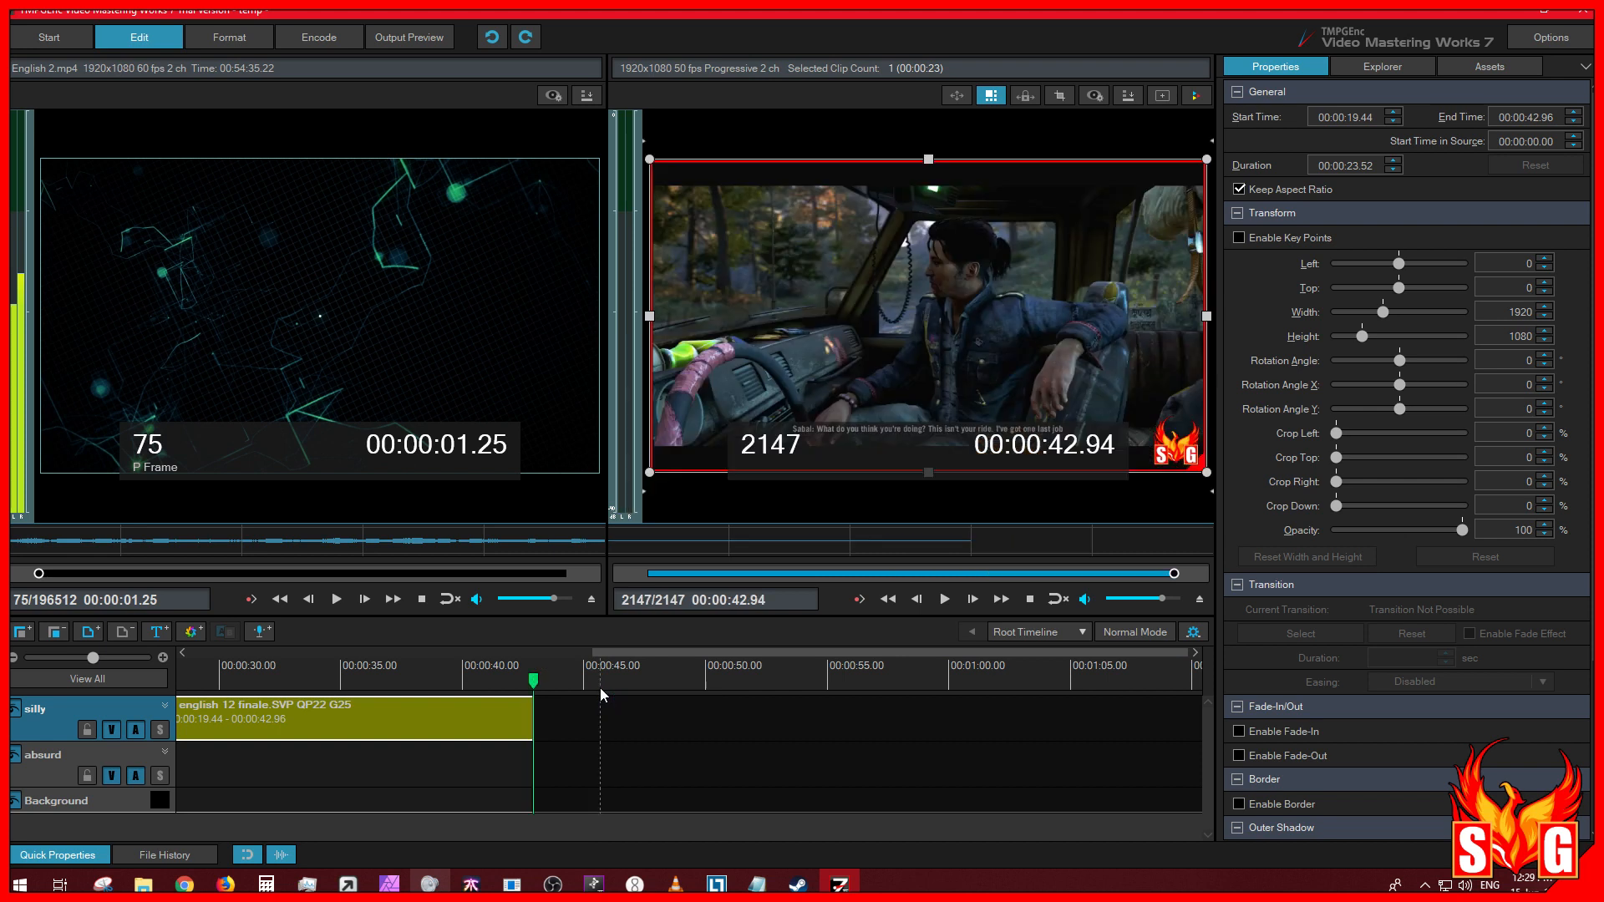
left_click(668, 685)
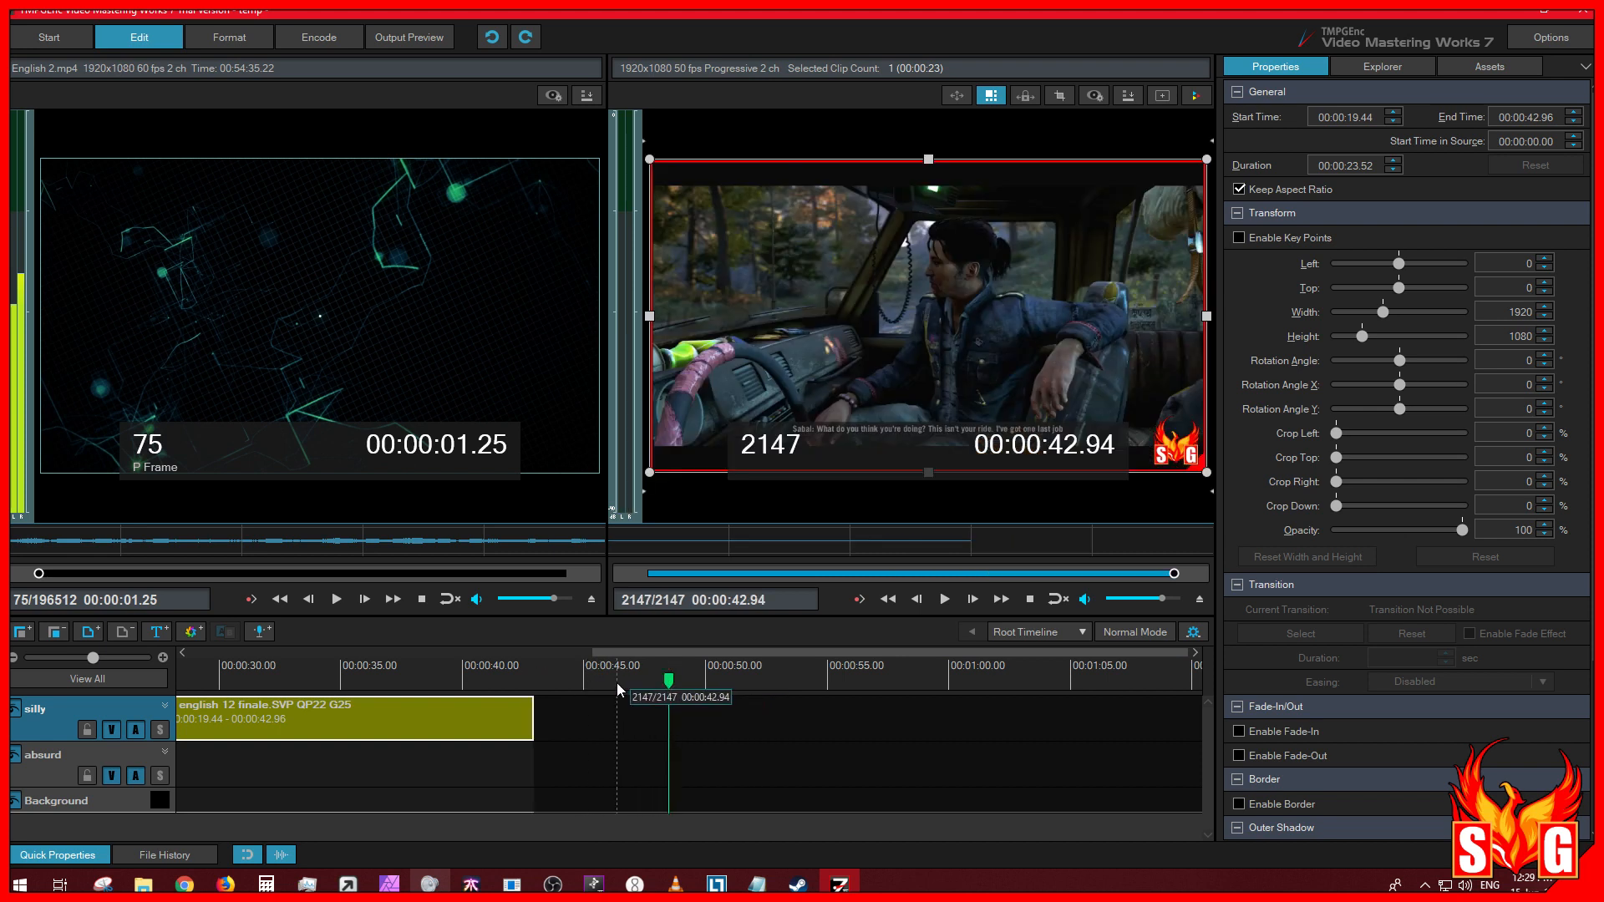
left_click_drag(322, 720, 978, 719)
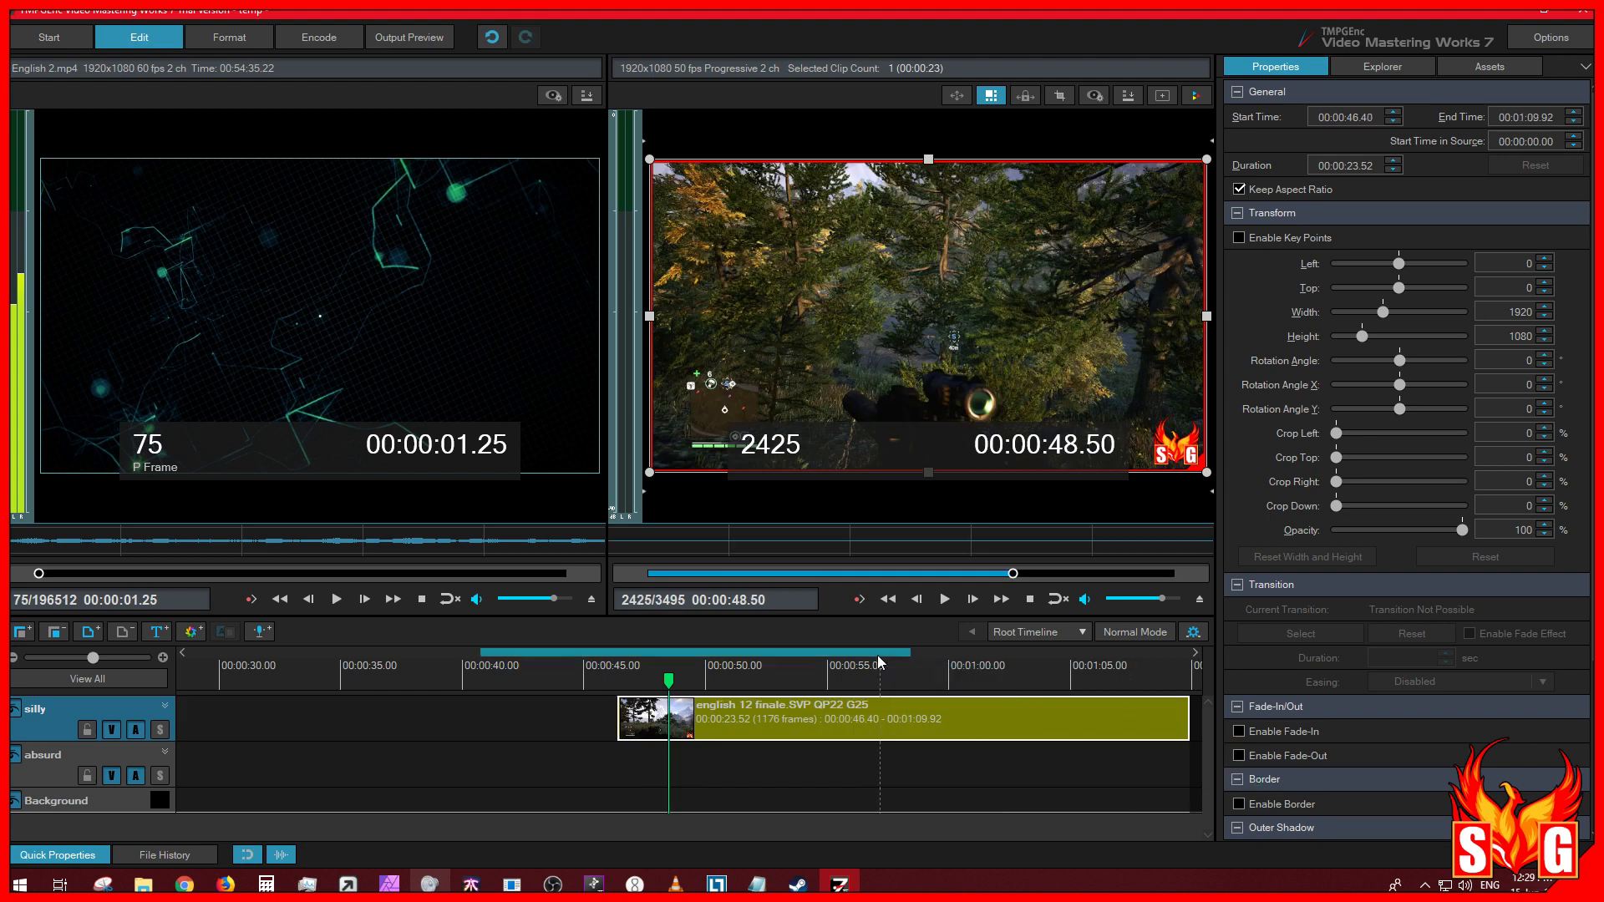
left_click_drag(841, 655, 1162, 654)
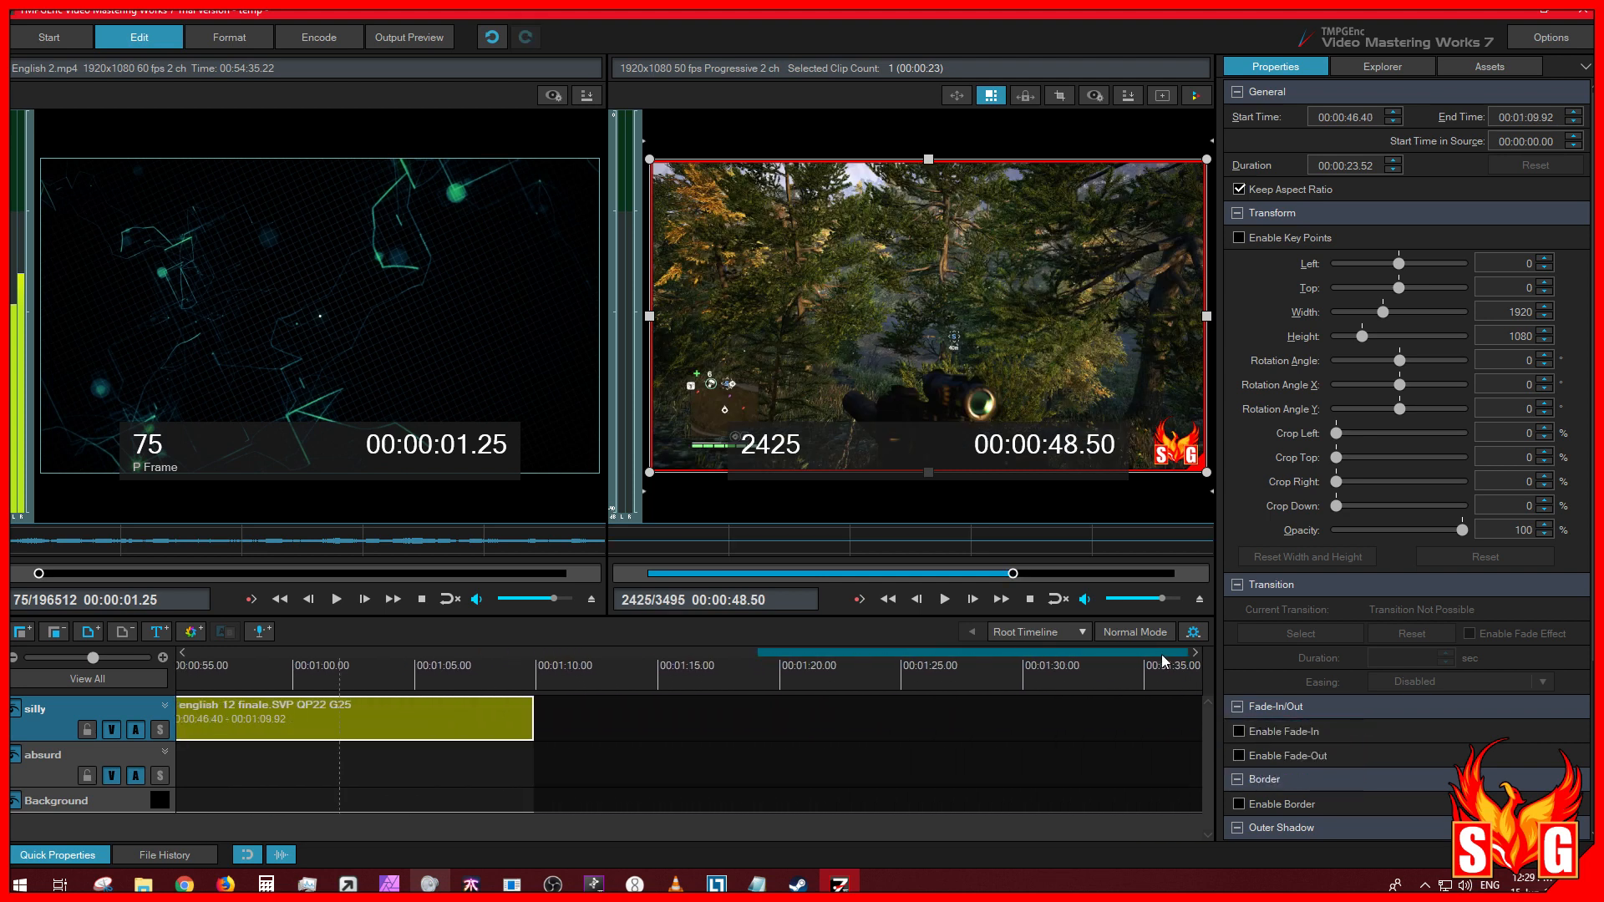
left_click_drag(501, 723, 540, 724)
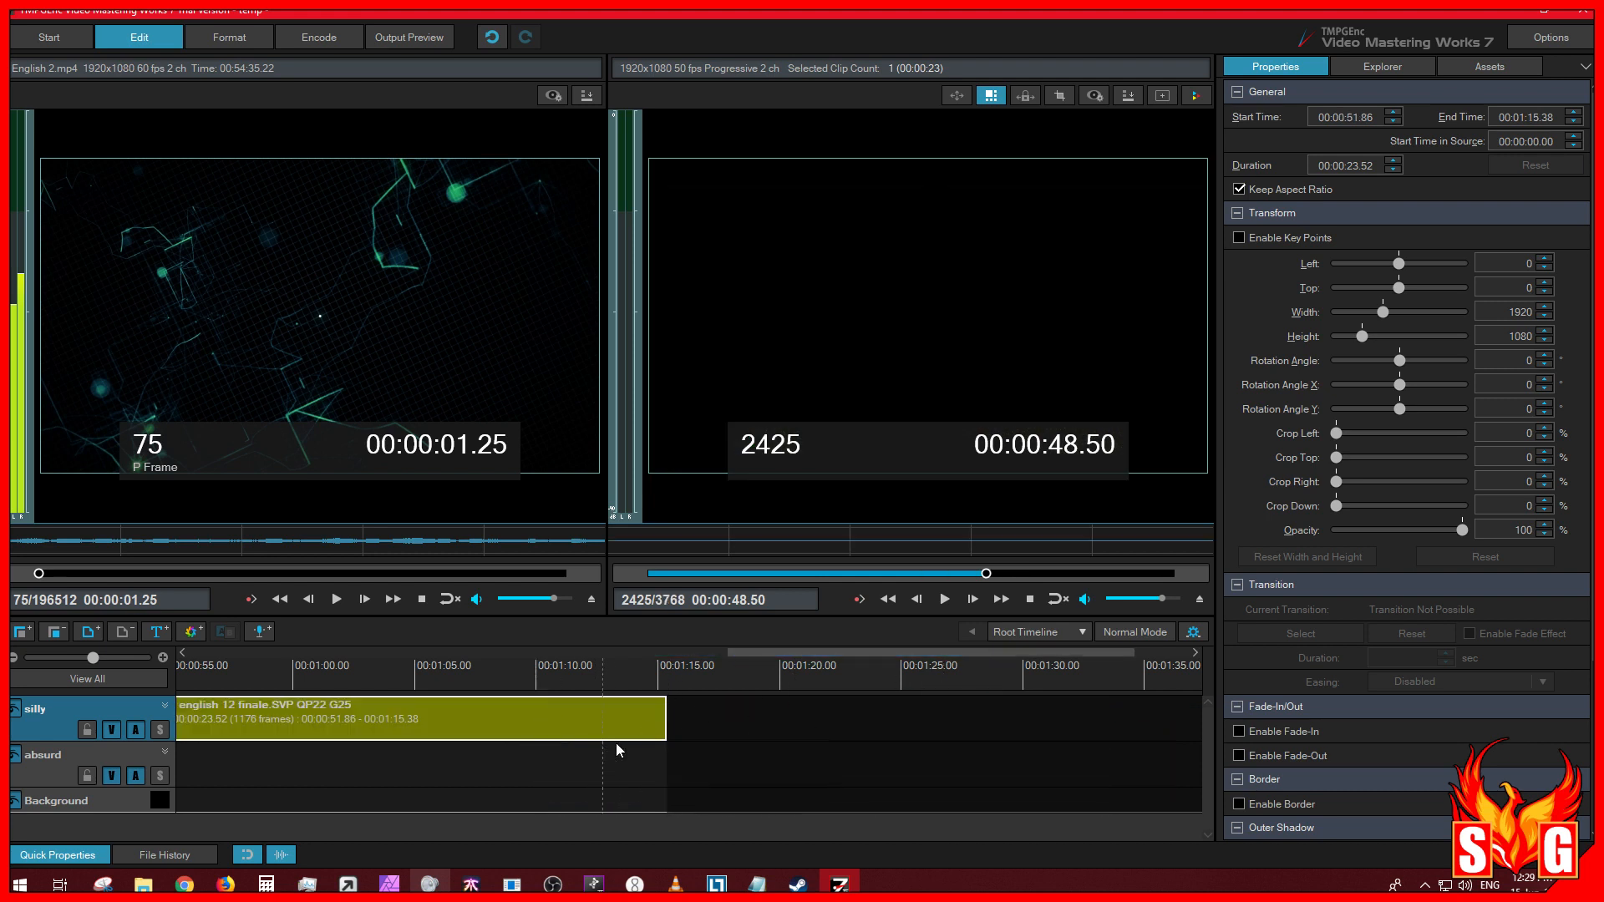
Step: Move the english 12 finale clip back along the silly track to start at 00:00:20.20, where the english 11 clip ends
left_click_drag(819, 651, 563, 655)
left_click_drag(826, 720, 334, 720)
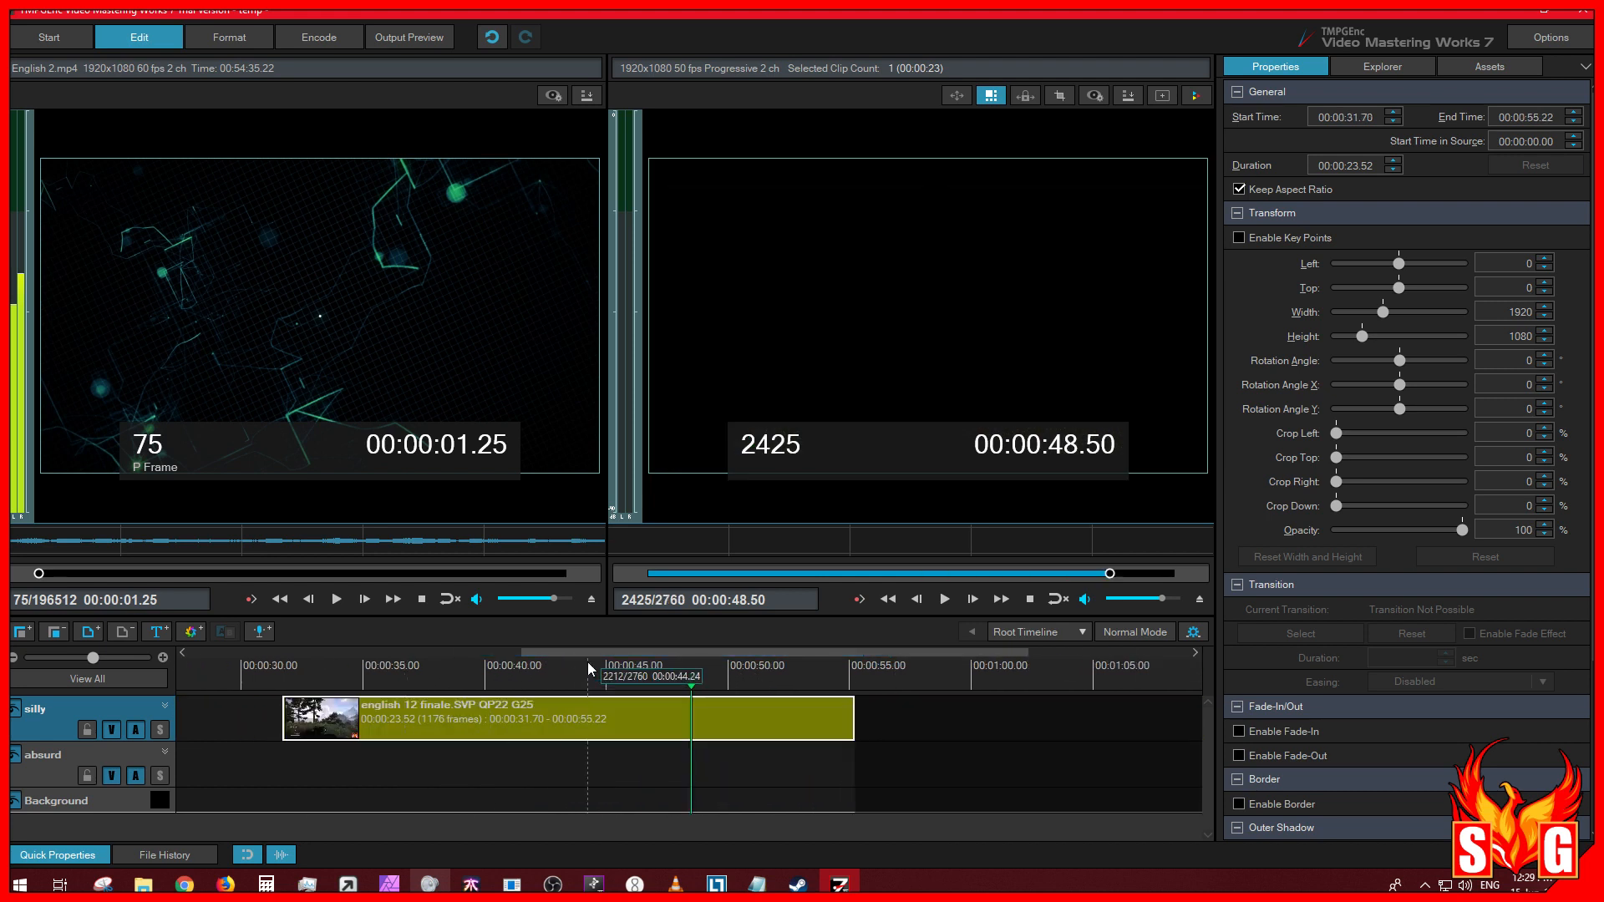
left_click_drag(588, 656, 465, 654)
left_click_drag(681, 718, 402, 727)
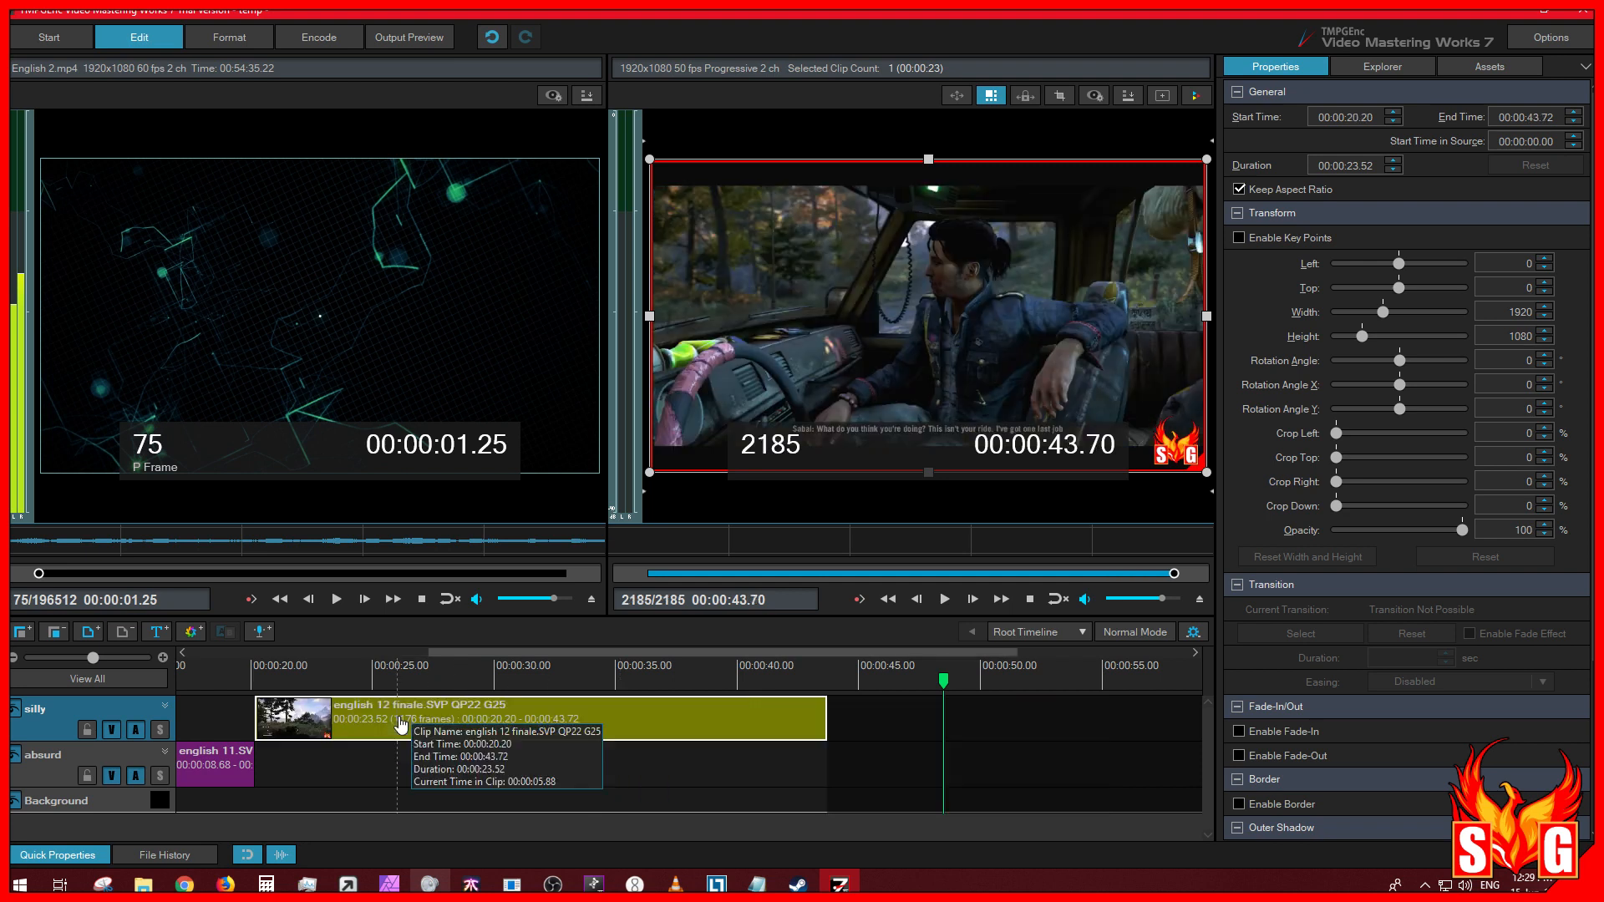
left_click_drag(279, 728, 322, 722)
left_click(245, 861)
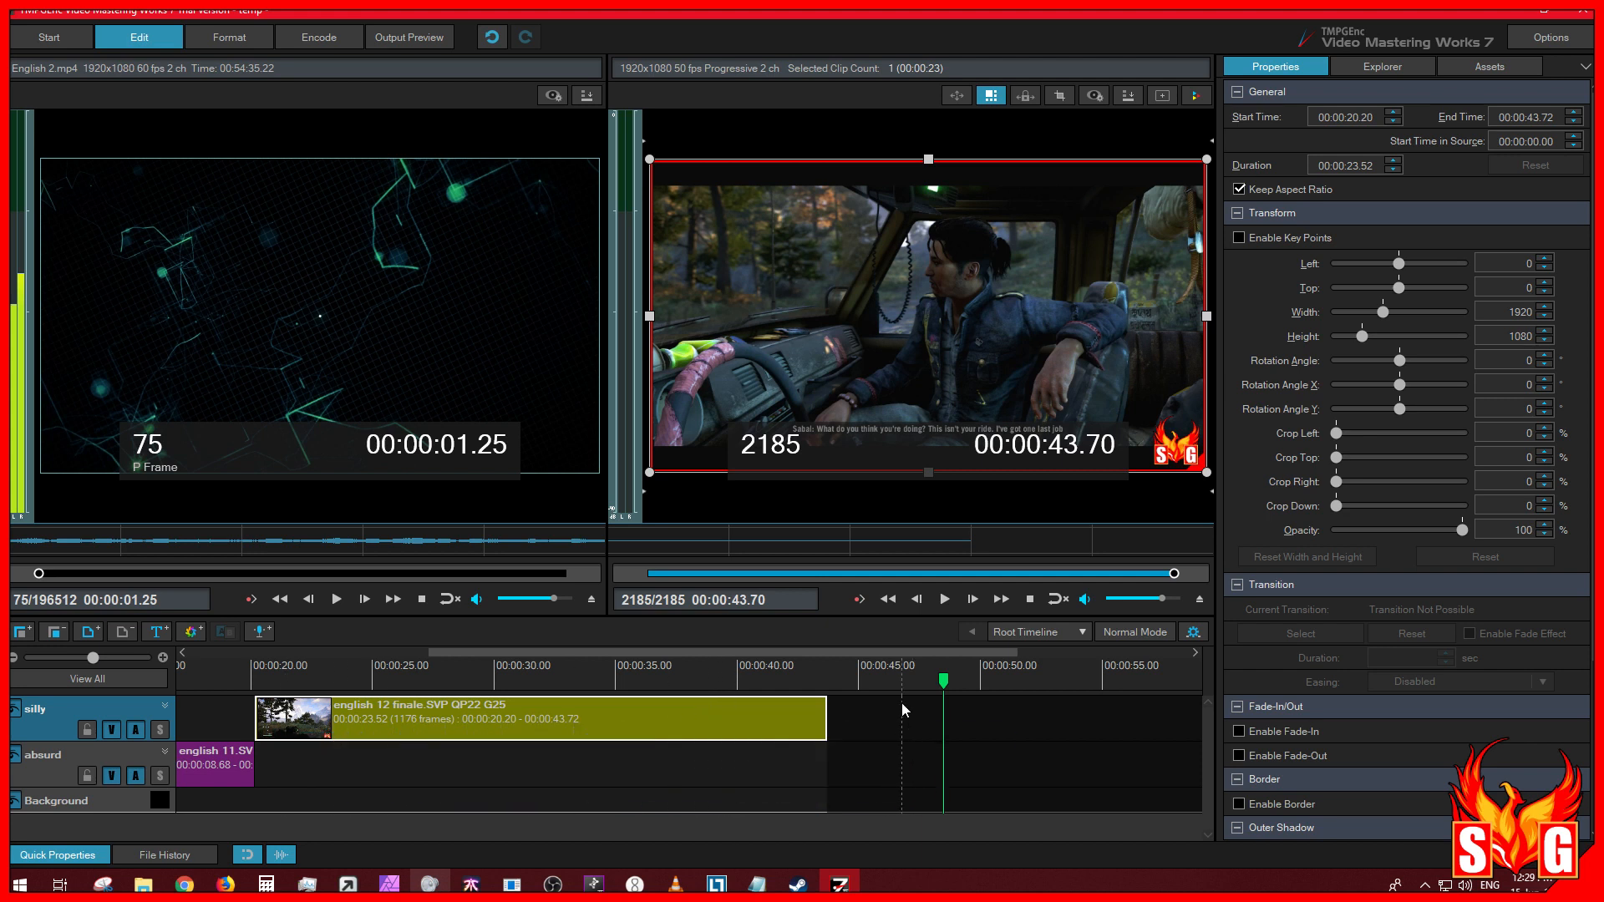
Step: Add a text clip to the absurd track at 00:00:45.38
left_click(867, 695)
left_click(35, 767)
left_click(158, 633)
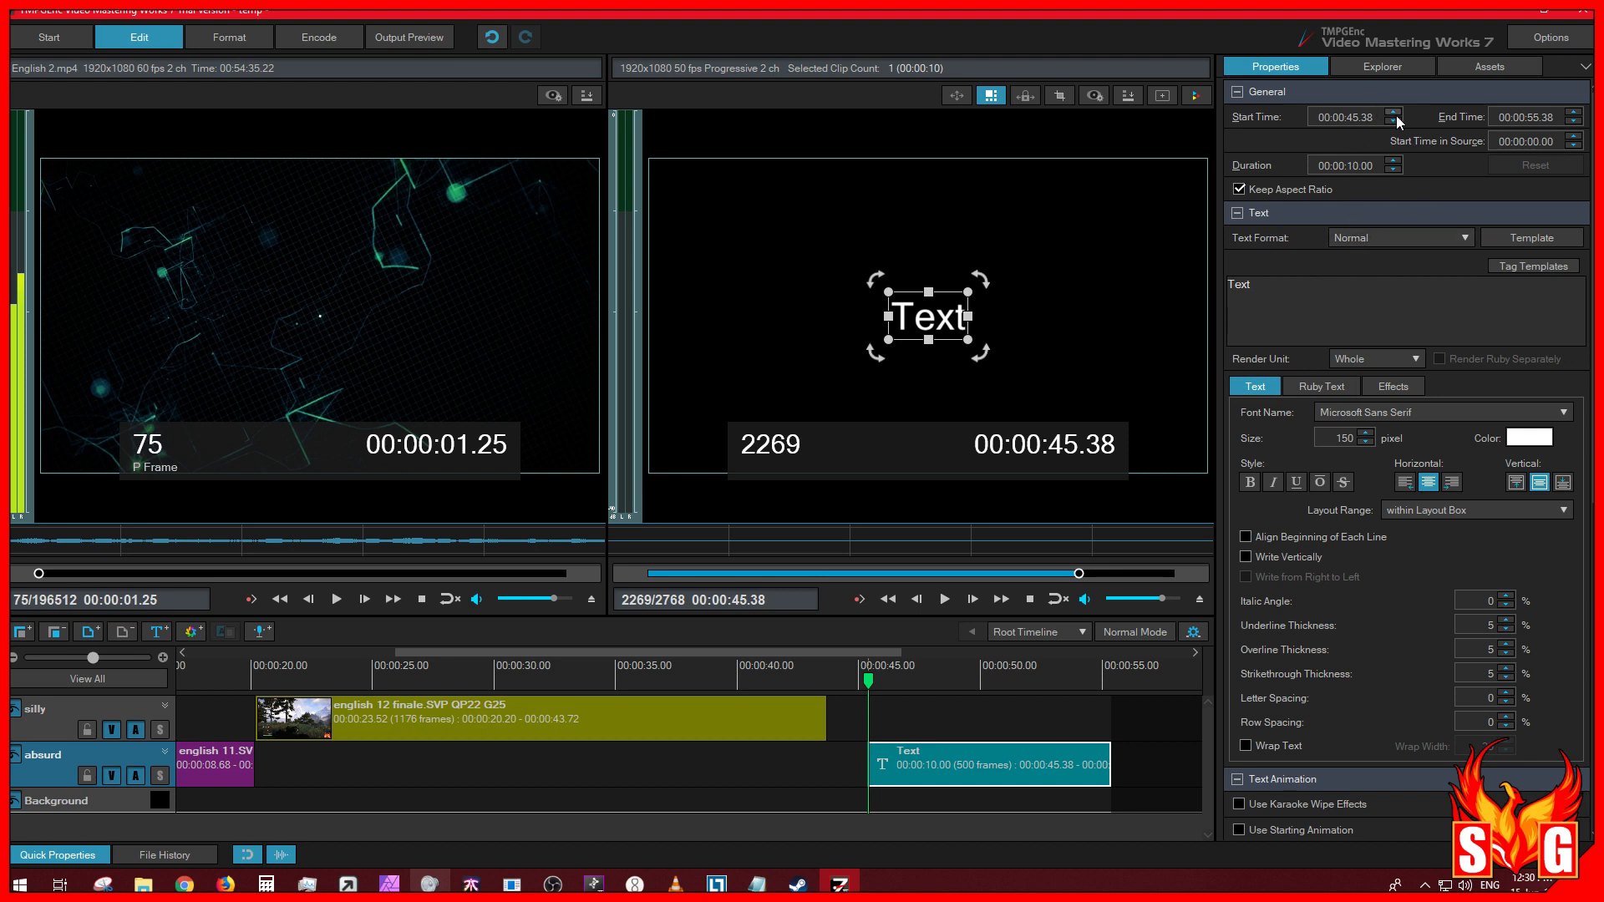
Step: Set the text clip's start time to 00:00:45.00 and delete the clip from the timeline
scroll(1397, 120, "up", 2)
scroll(1397, 119, "down", 2)
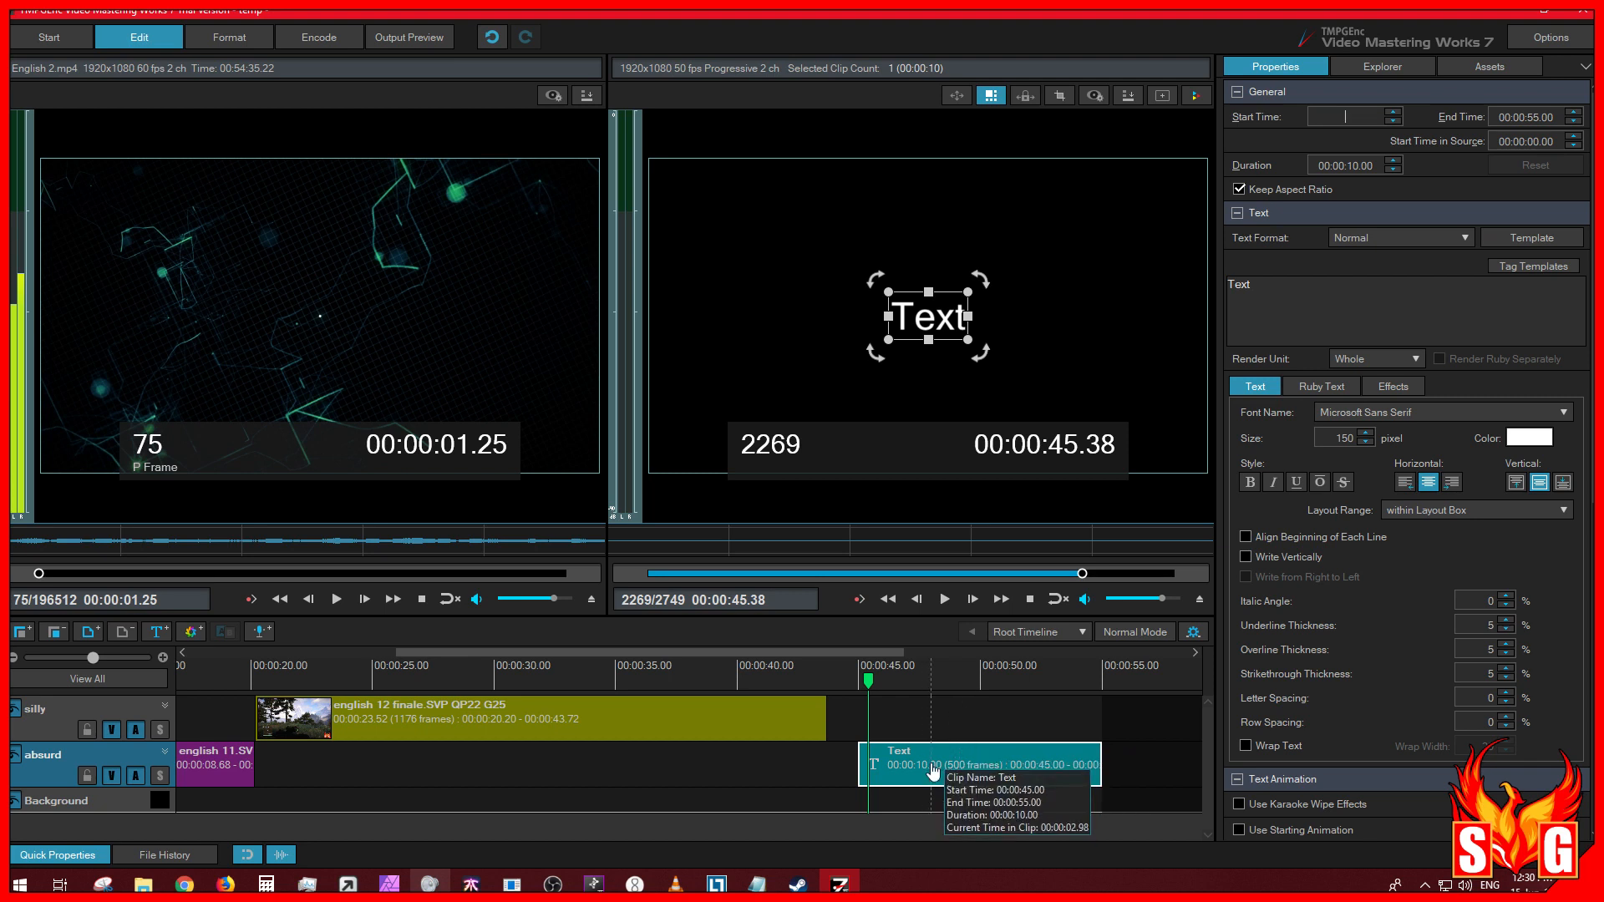
key("Delete")
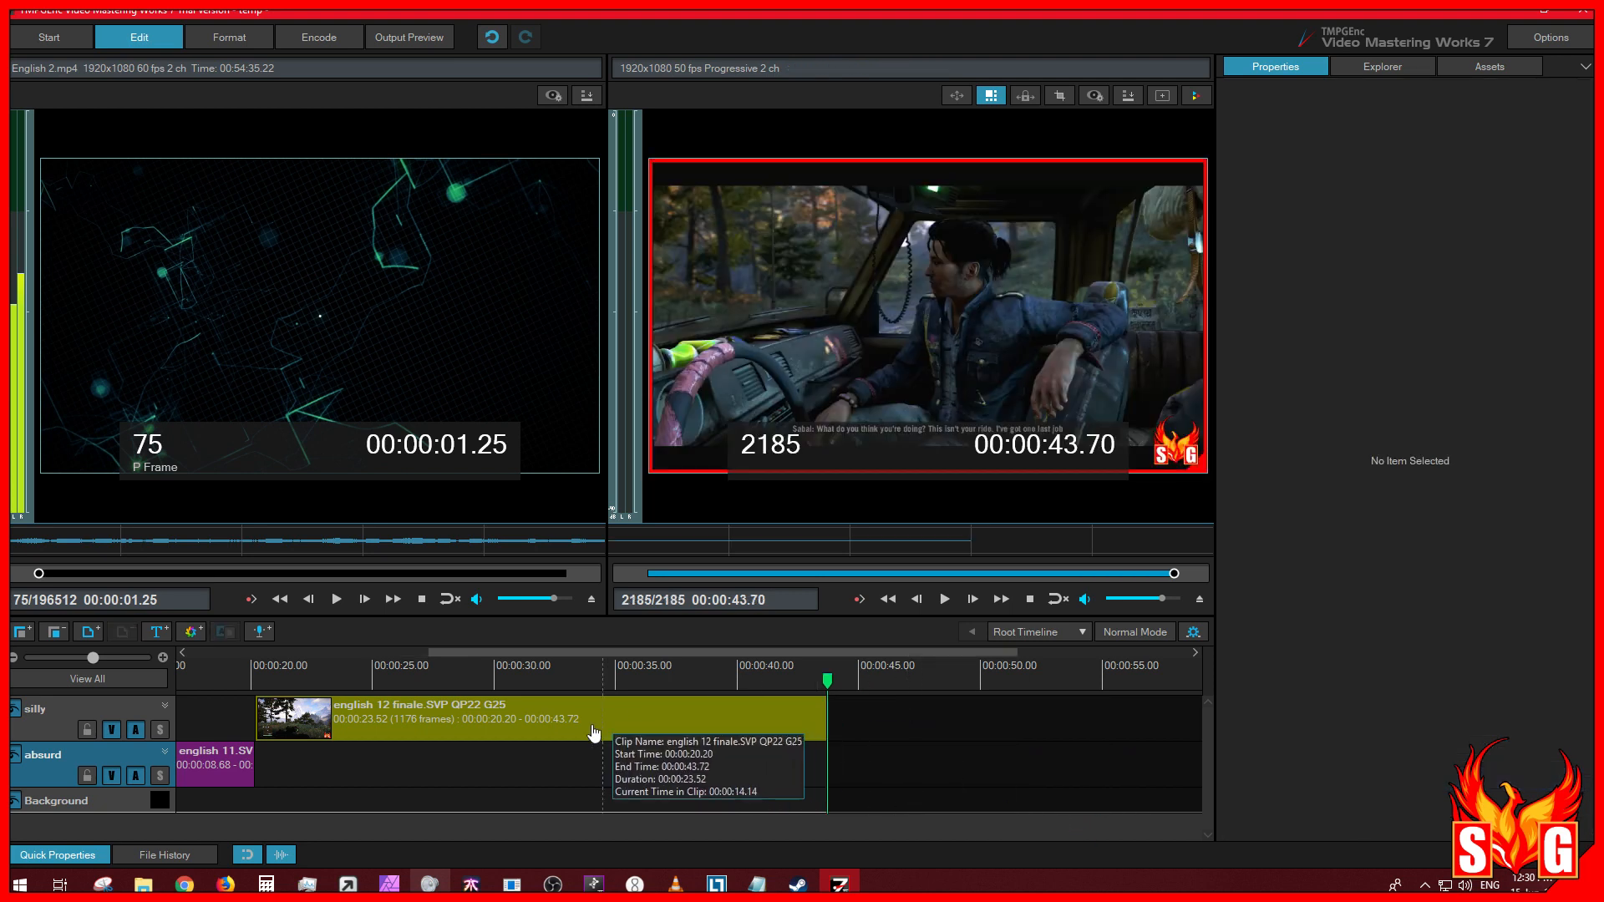
Step: Add a text clip to the silly track at 00:00:43.70, trying a source start time of 00:00:02.00 before restoring 00:00:00.00
left_click(594, 733)
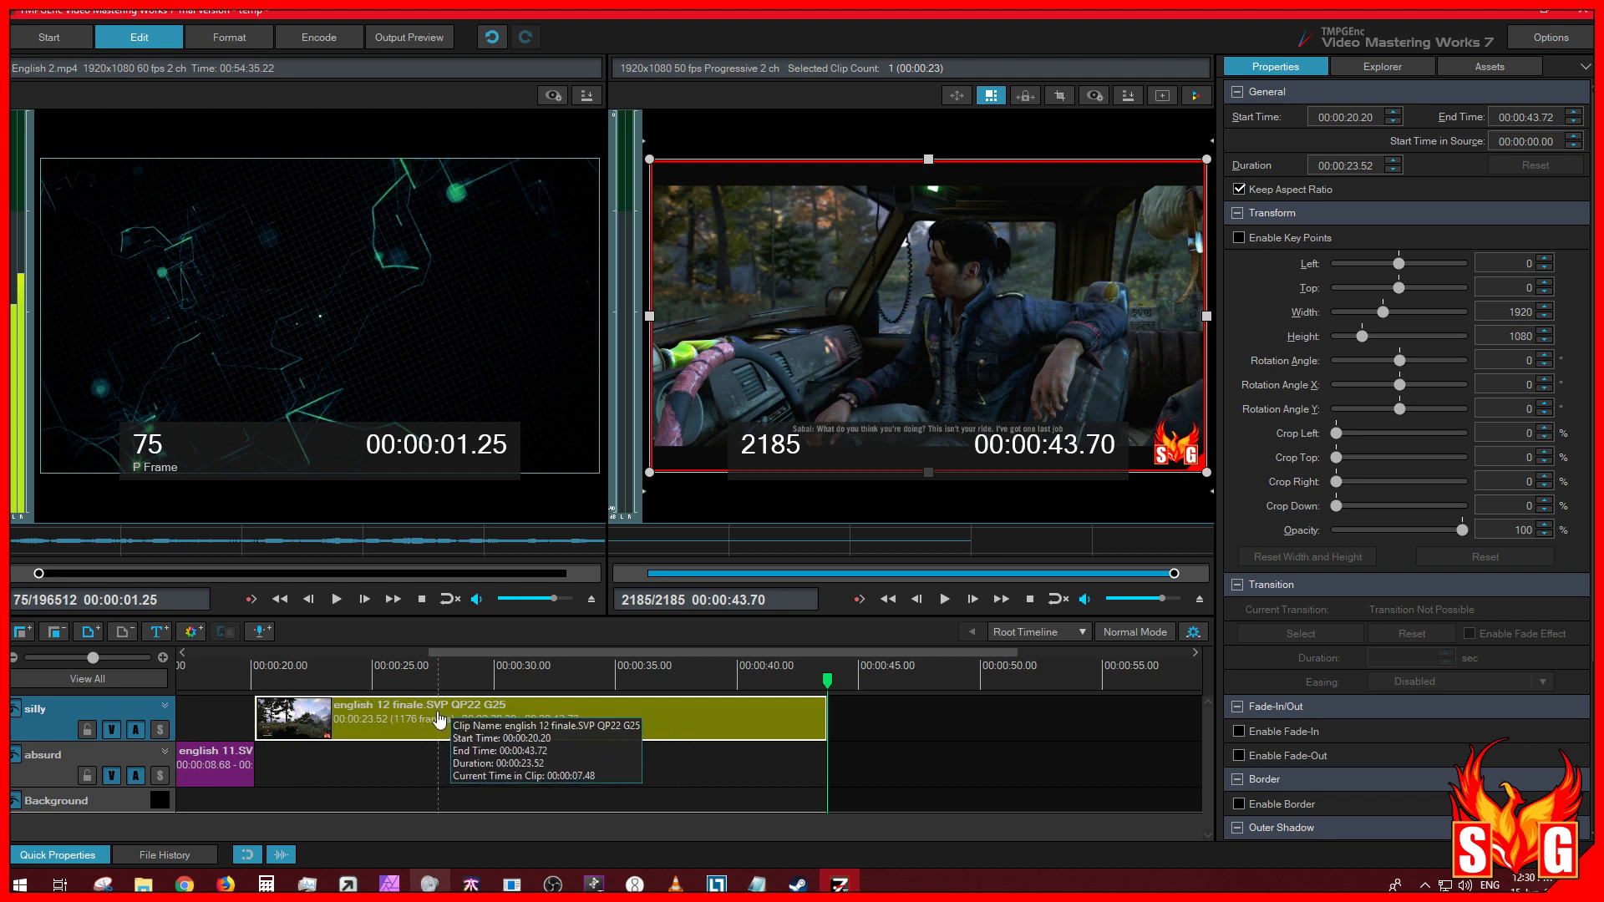
left_click(161, 635)
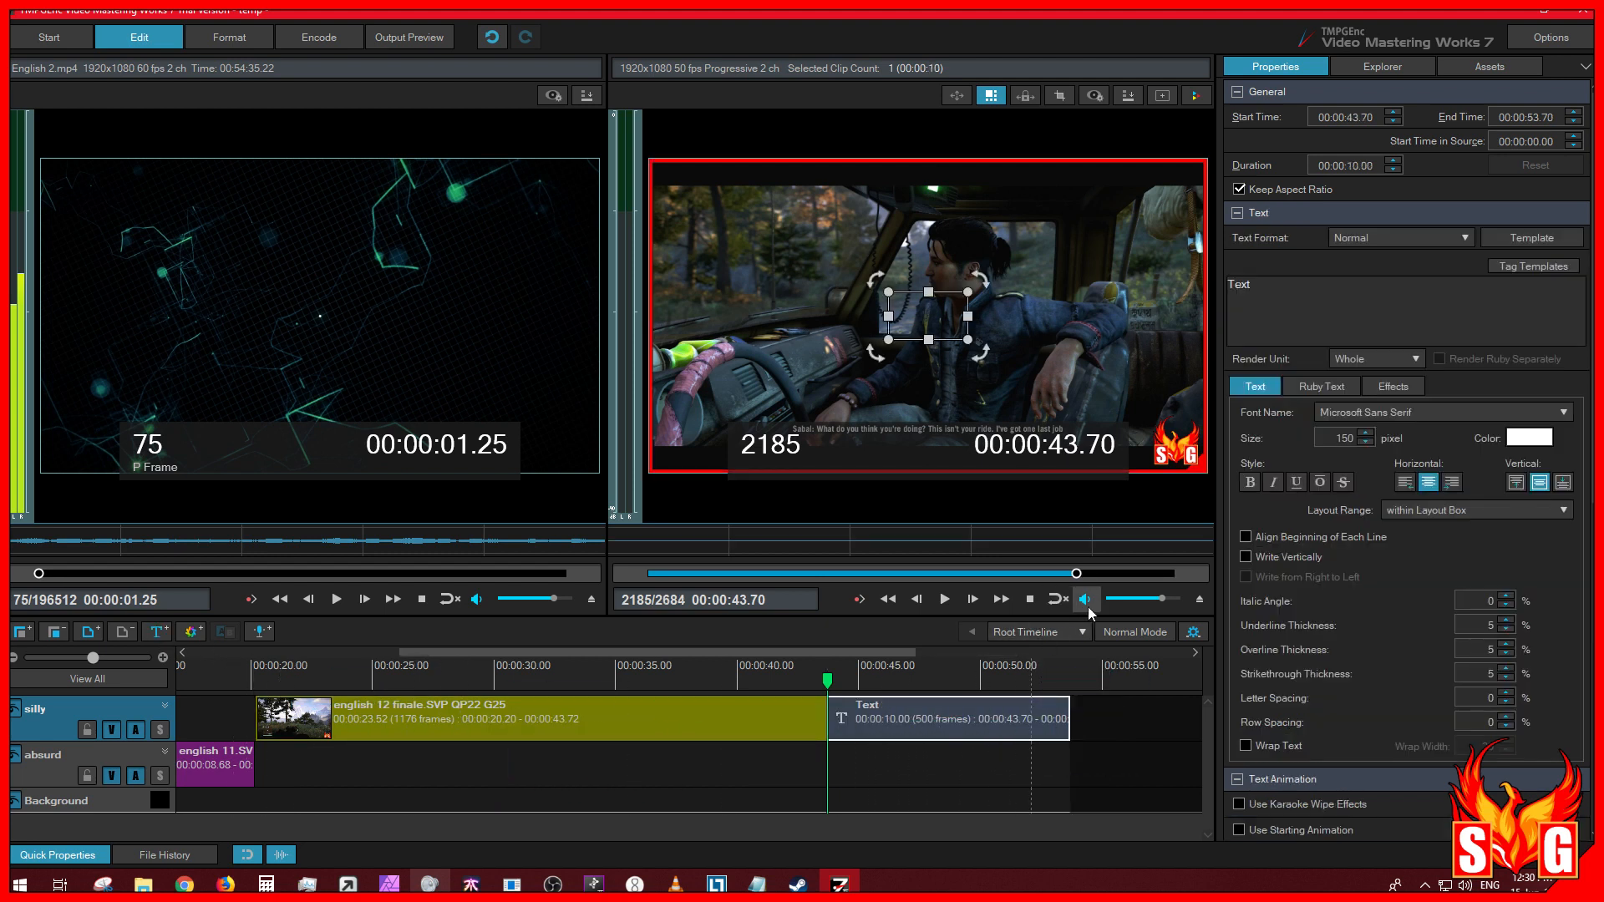
left_click(1576, 139)
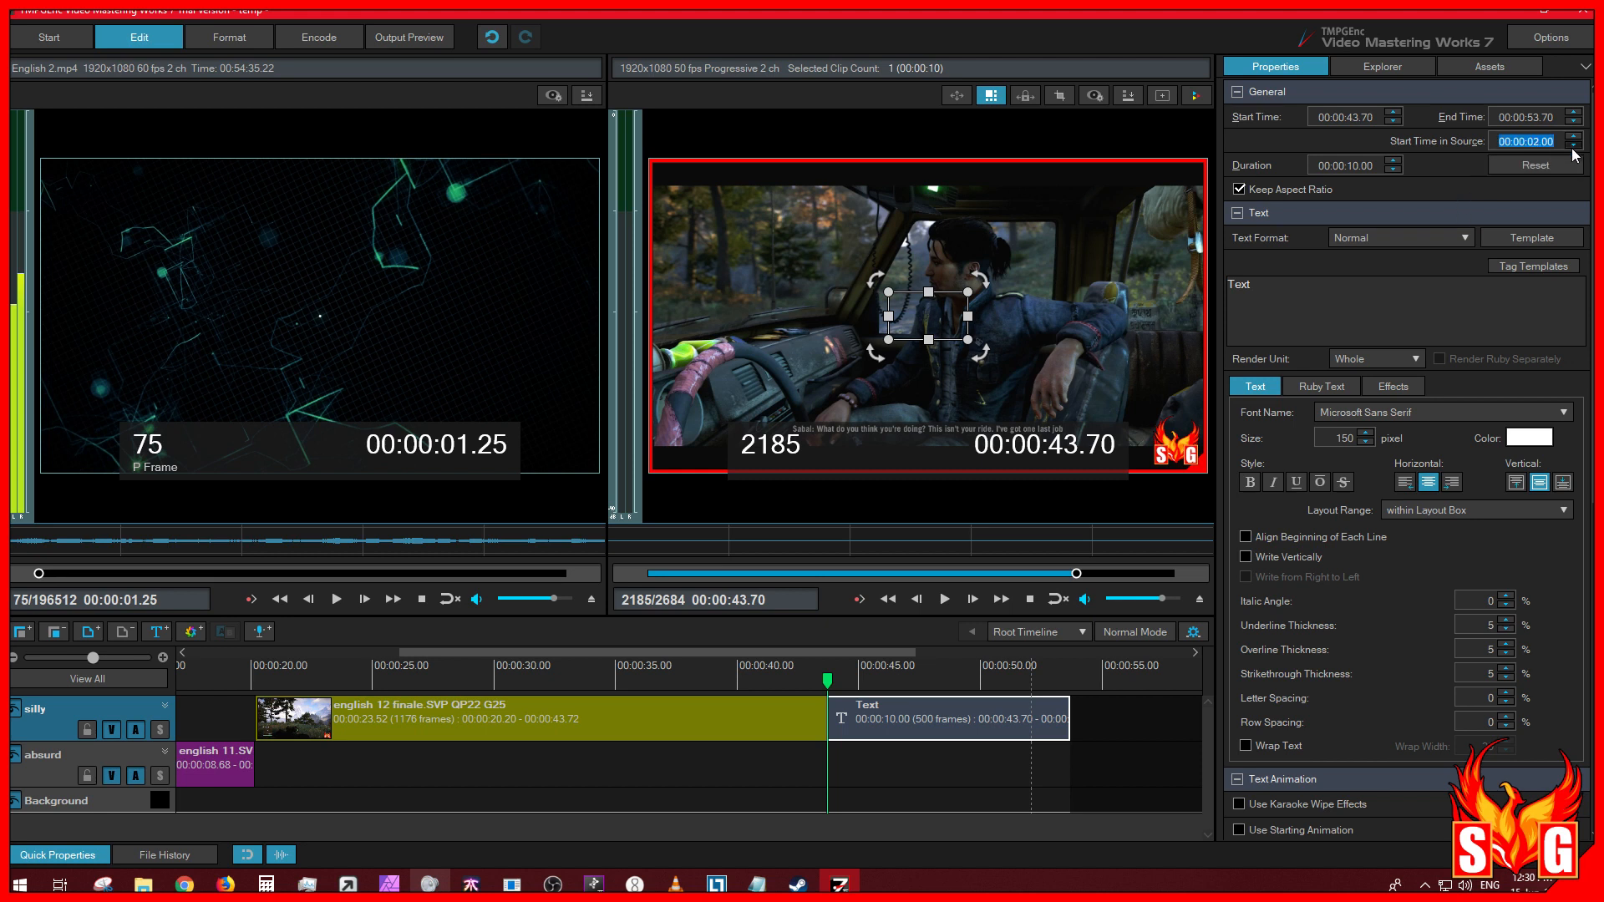
left_click(1574, 146)
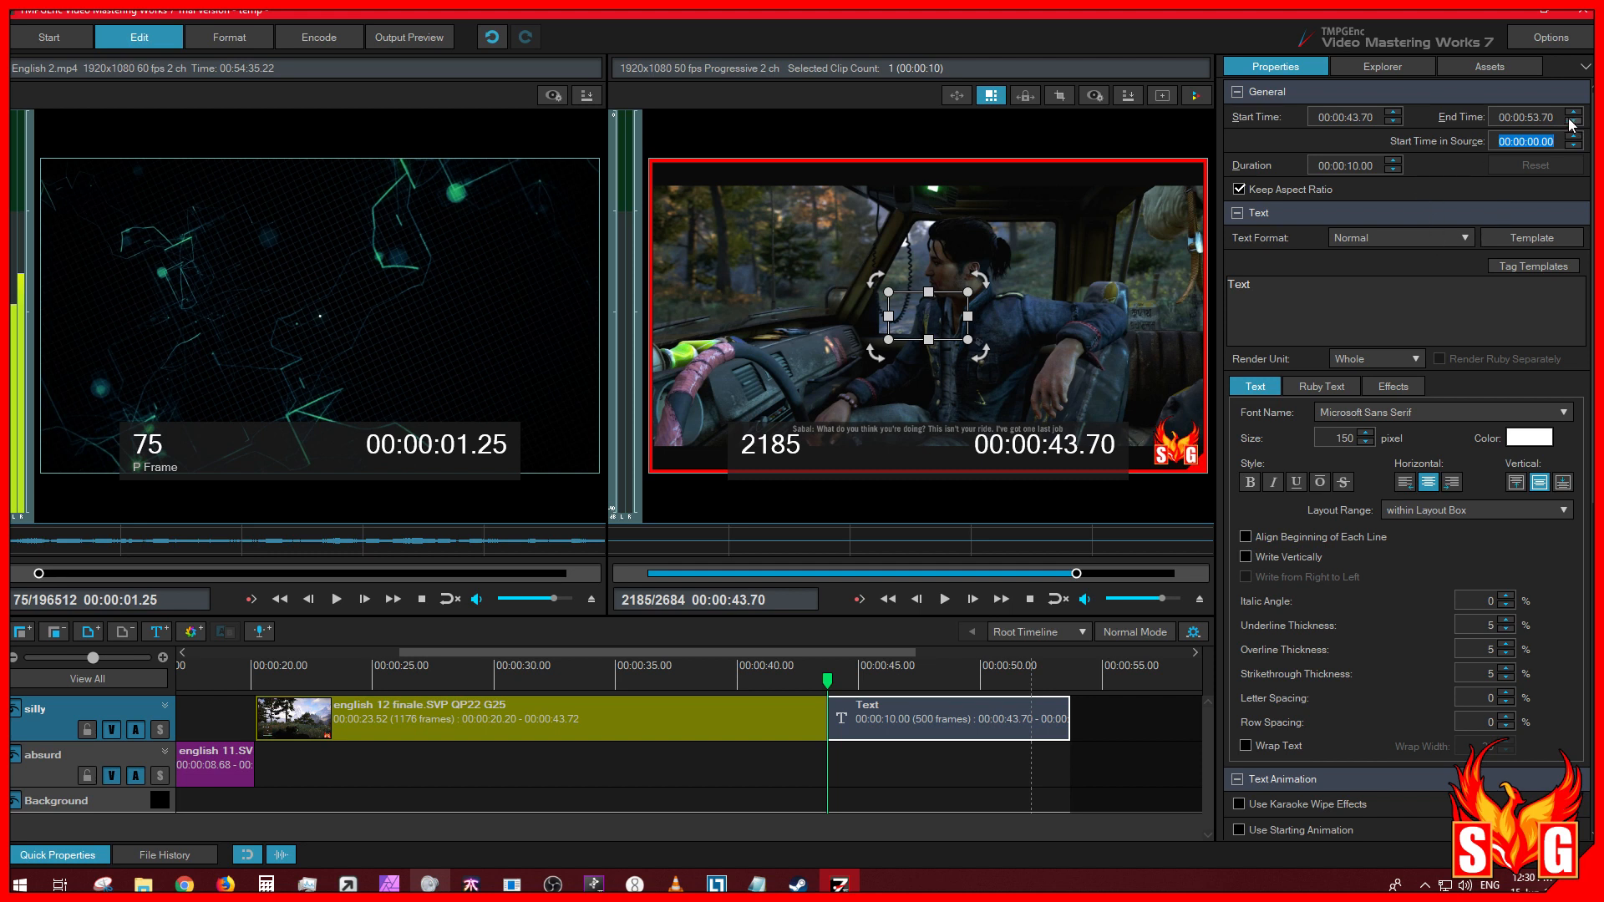
Step: Set the text clip's start time to 00:00:43.00, and move it beneath the english 12 finale clip on the absurd track at 00:00:36.20
left_click(1394, 113)
left_click(1394, 113)
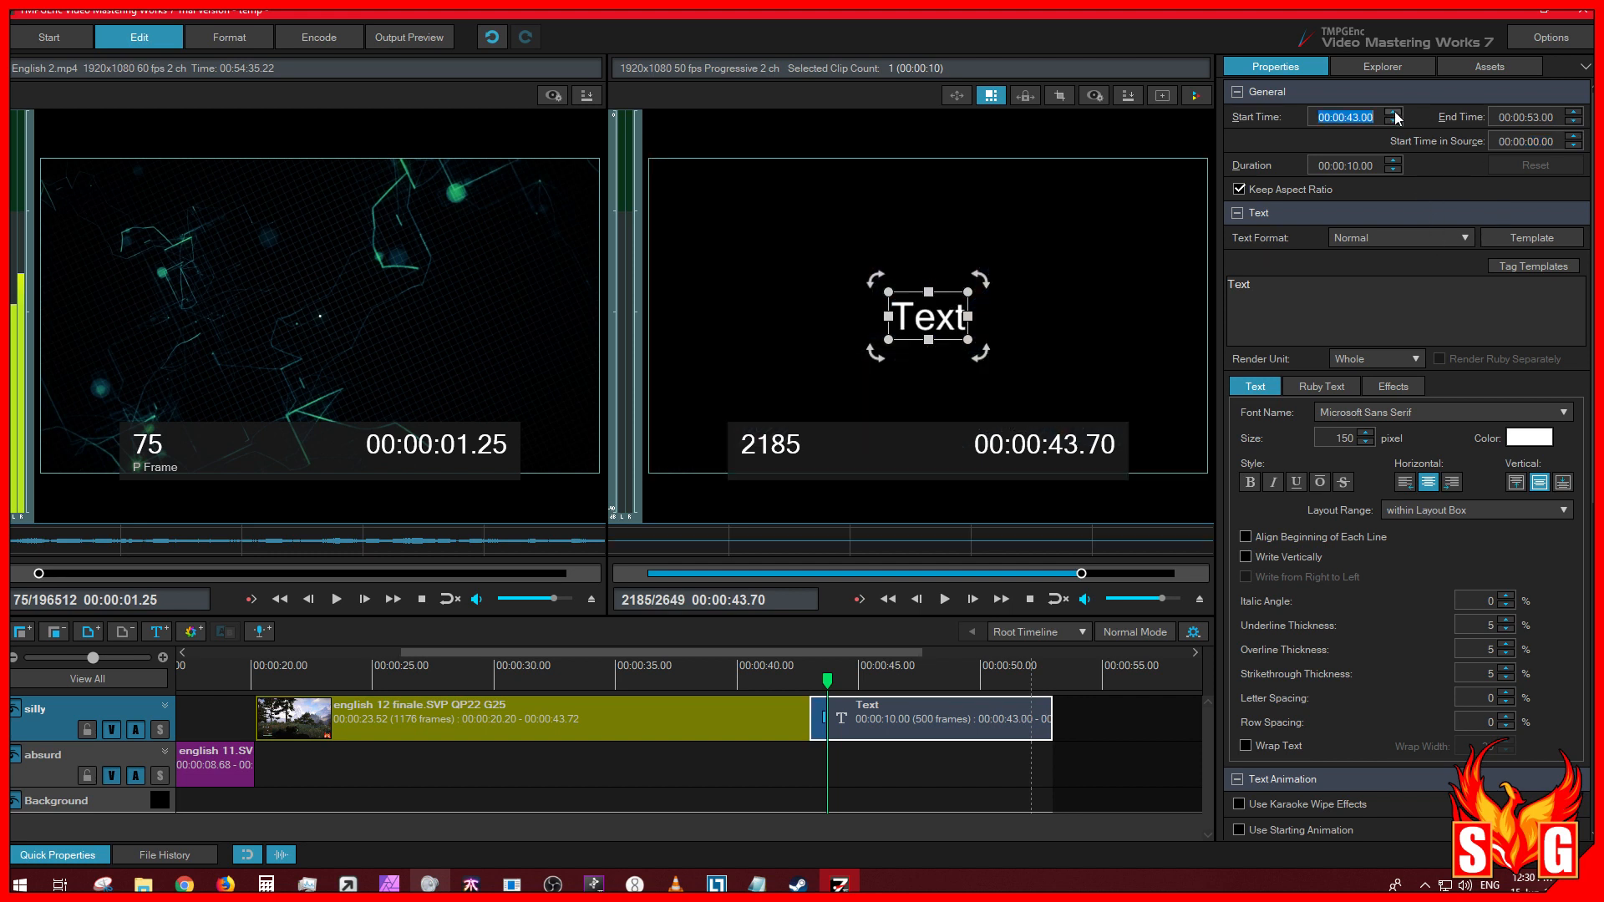
left_click_drag(927, 723, 706, 764)
left_click(703, 687)
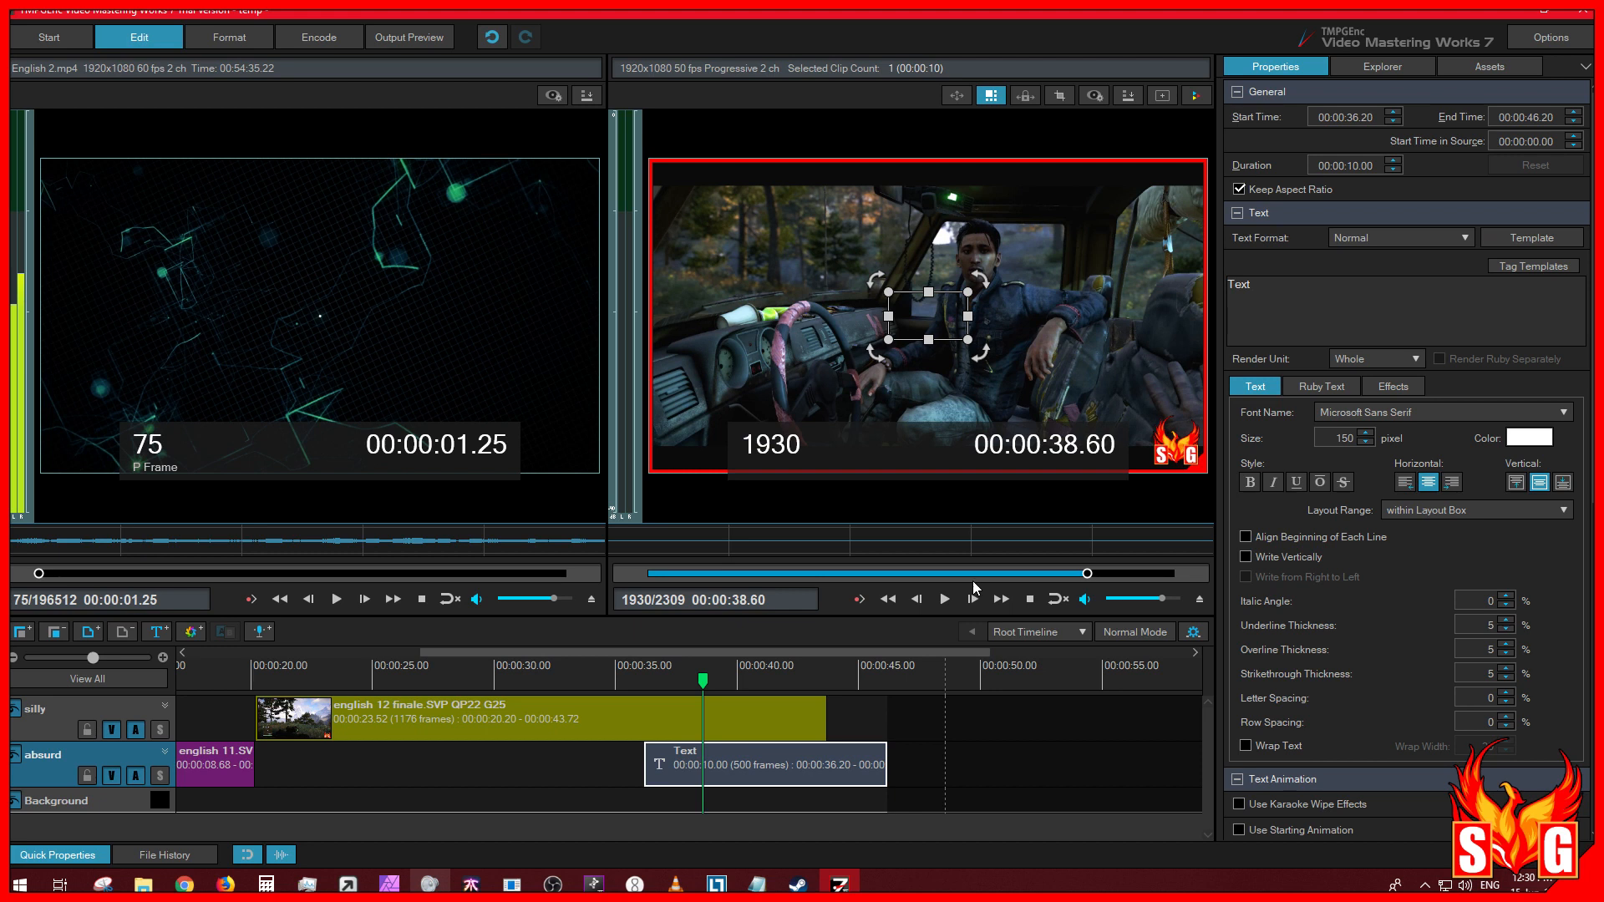
Step: Move the english 12 finale clip to the absurd track and place the text clip above it on the silly track, starting at 00:00:36.10
left_click_drag(733, 767, 934, 728)
left_click_drag(506, 728, 516, 767)
left_click_drag(904, 724, 700, 721)
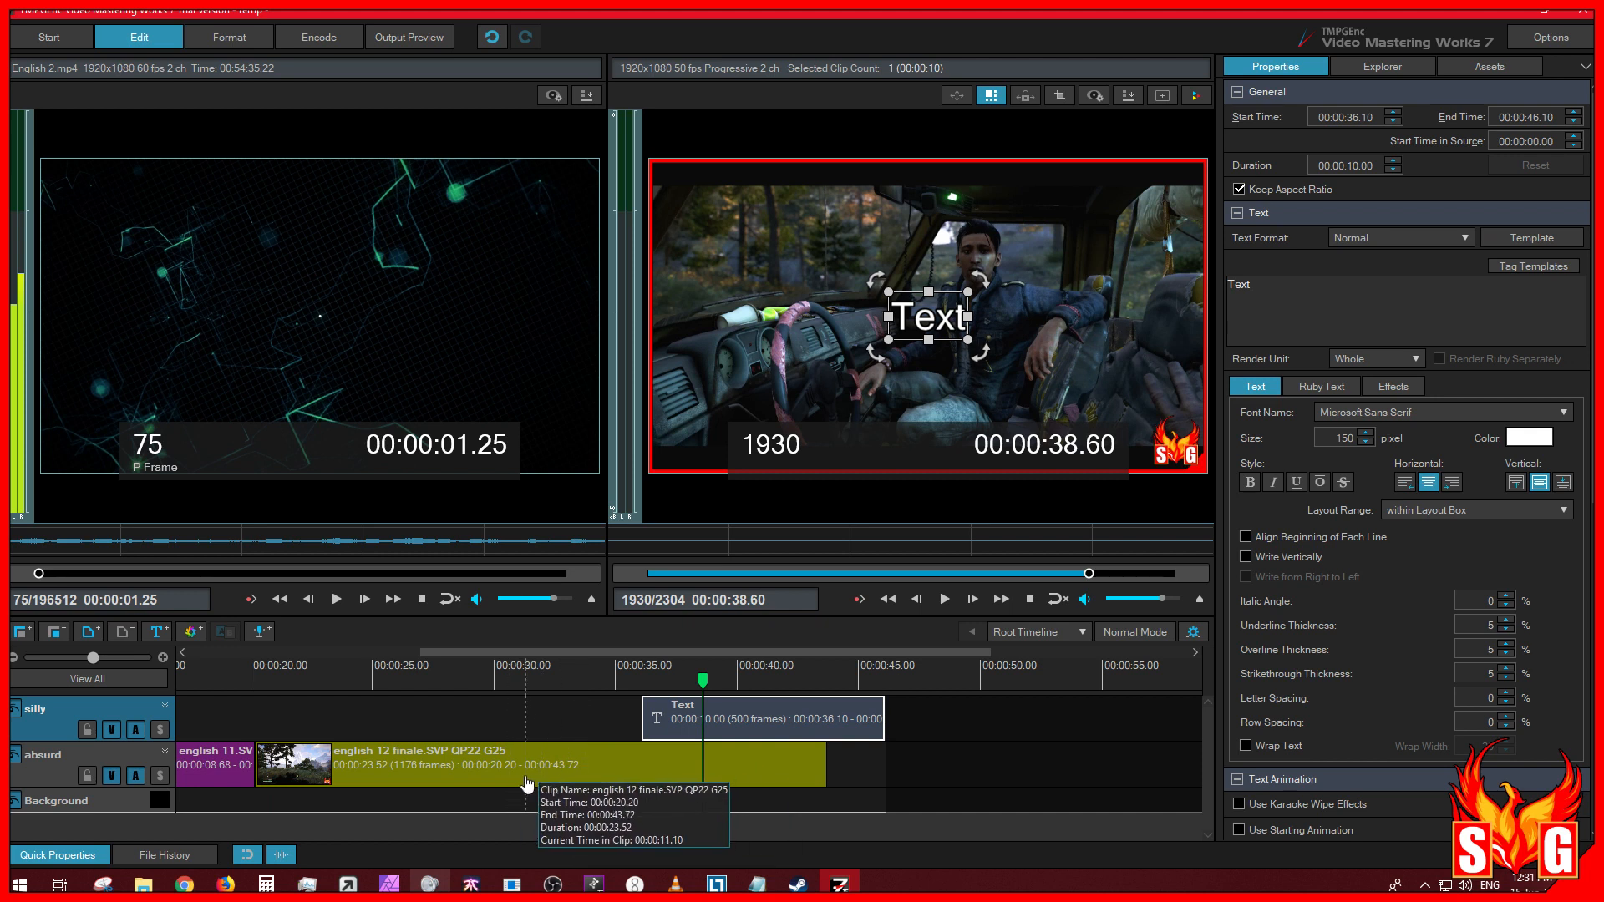
left_click(729, 679)
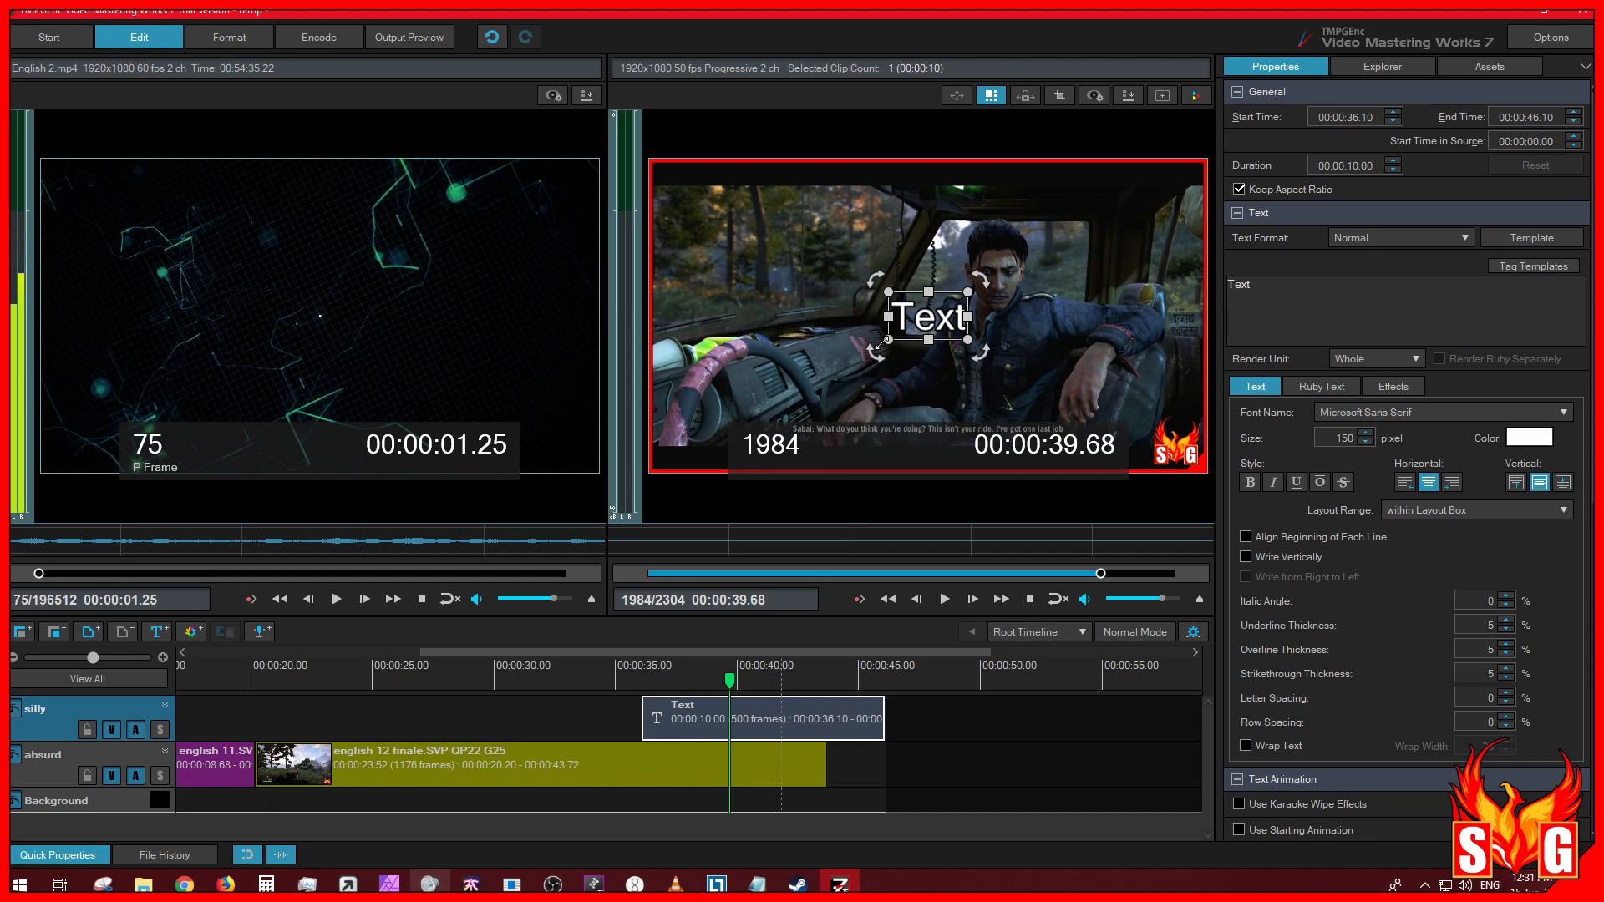
left_click(757, 684)
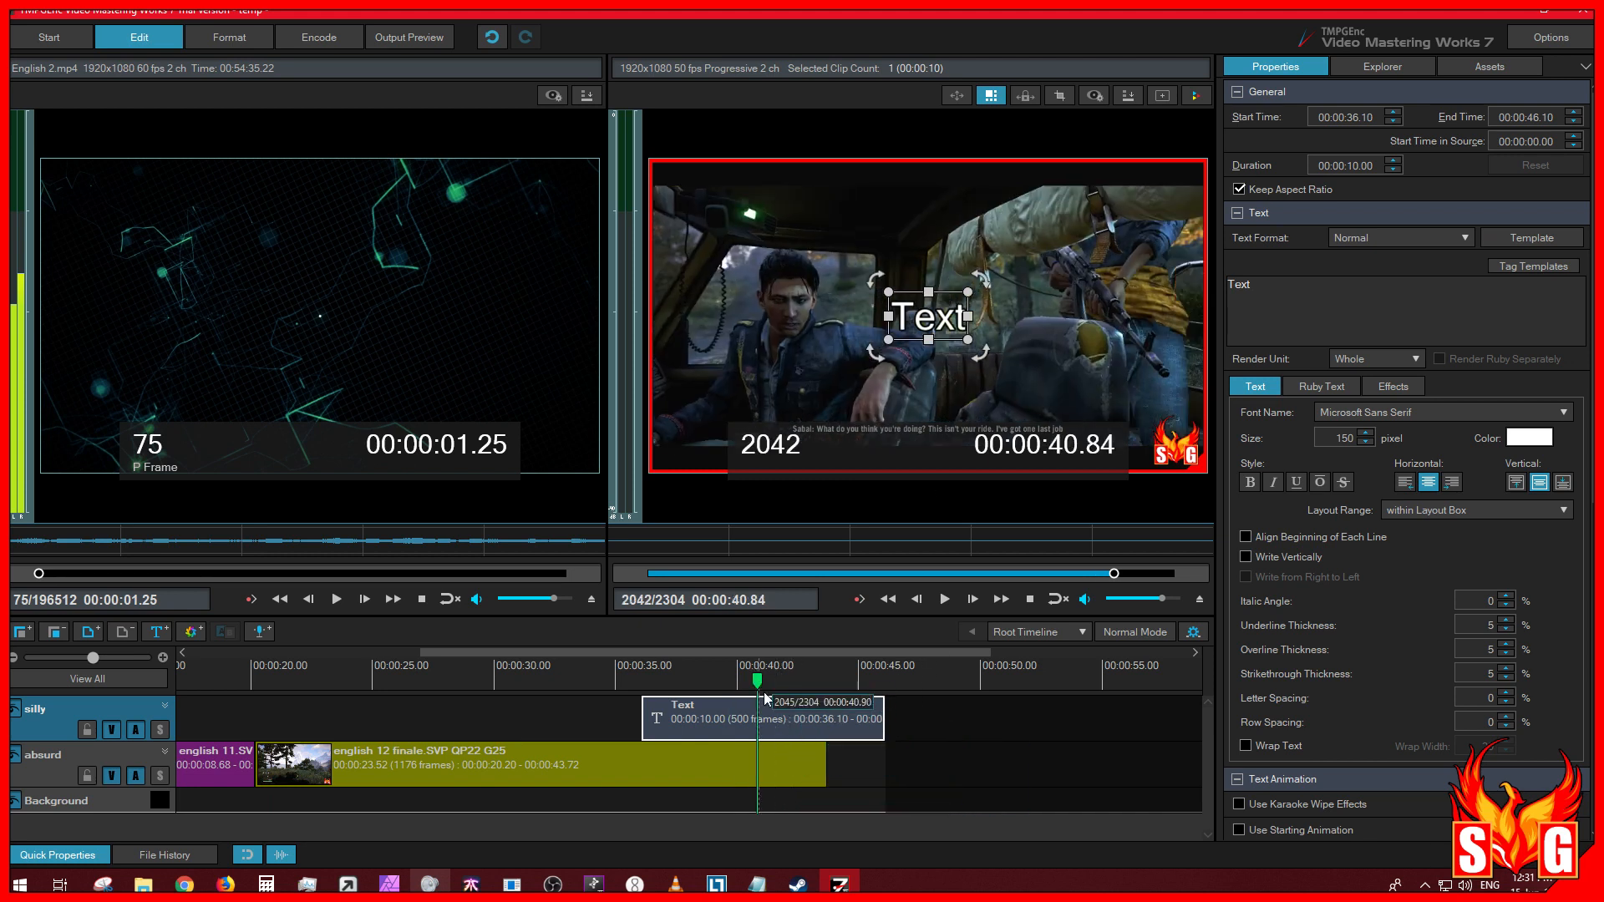
Step: Replace the text clip's content with "This is a test text" and cut it down to "This"
right_click(922, 321)
left_click(907, 316)
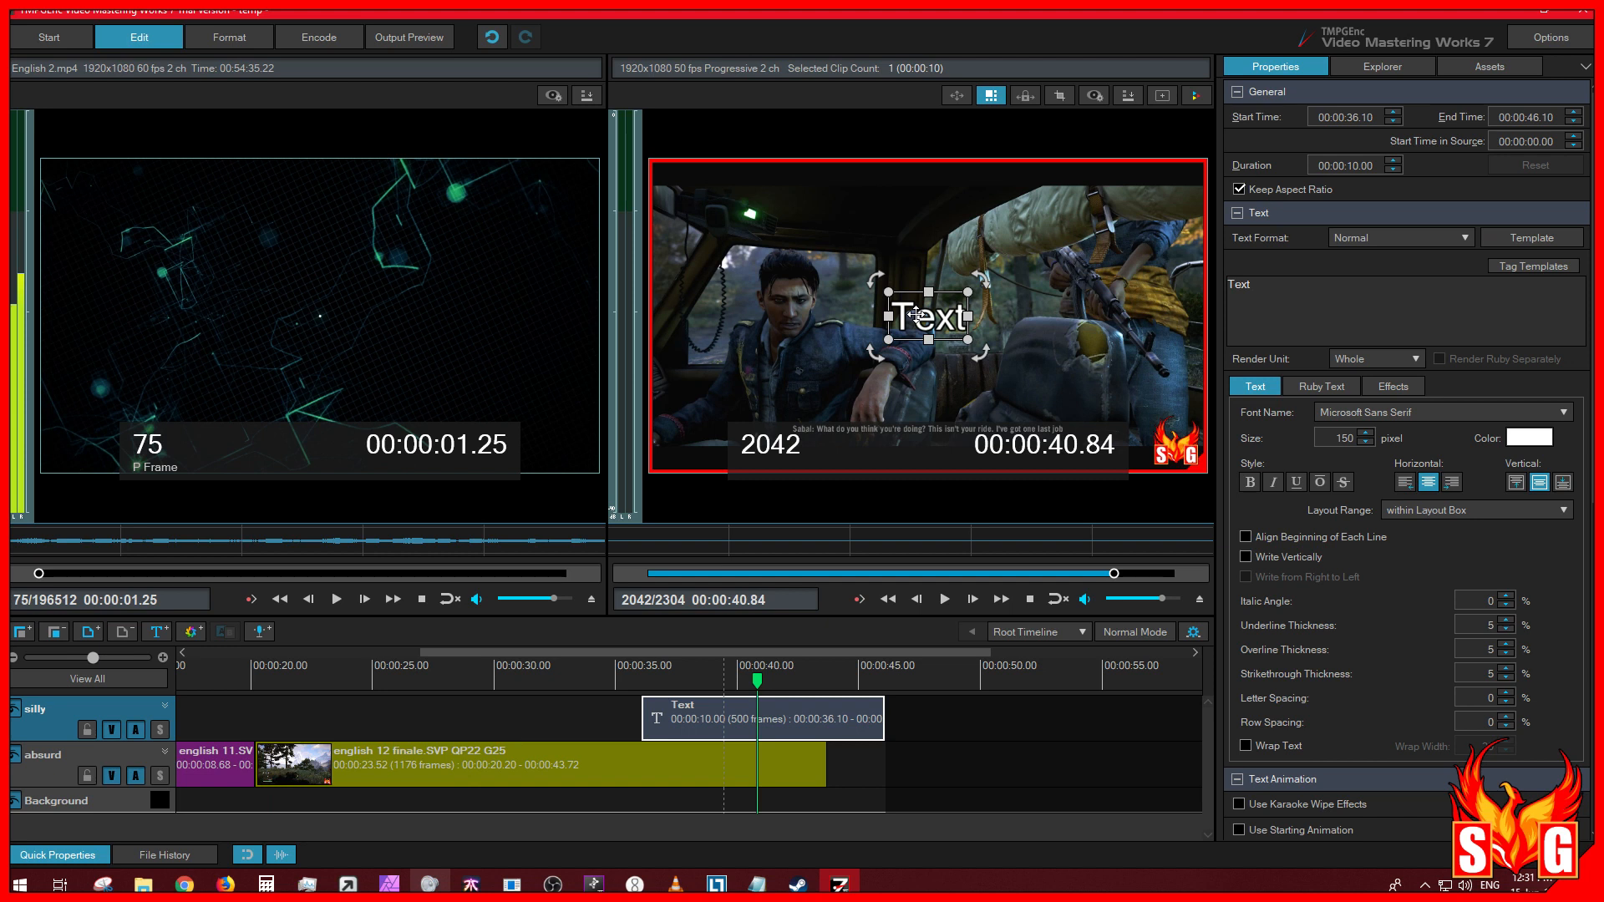
double_click(917, 315)
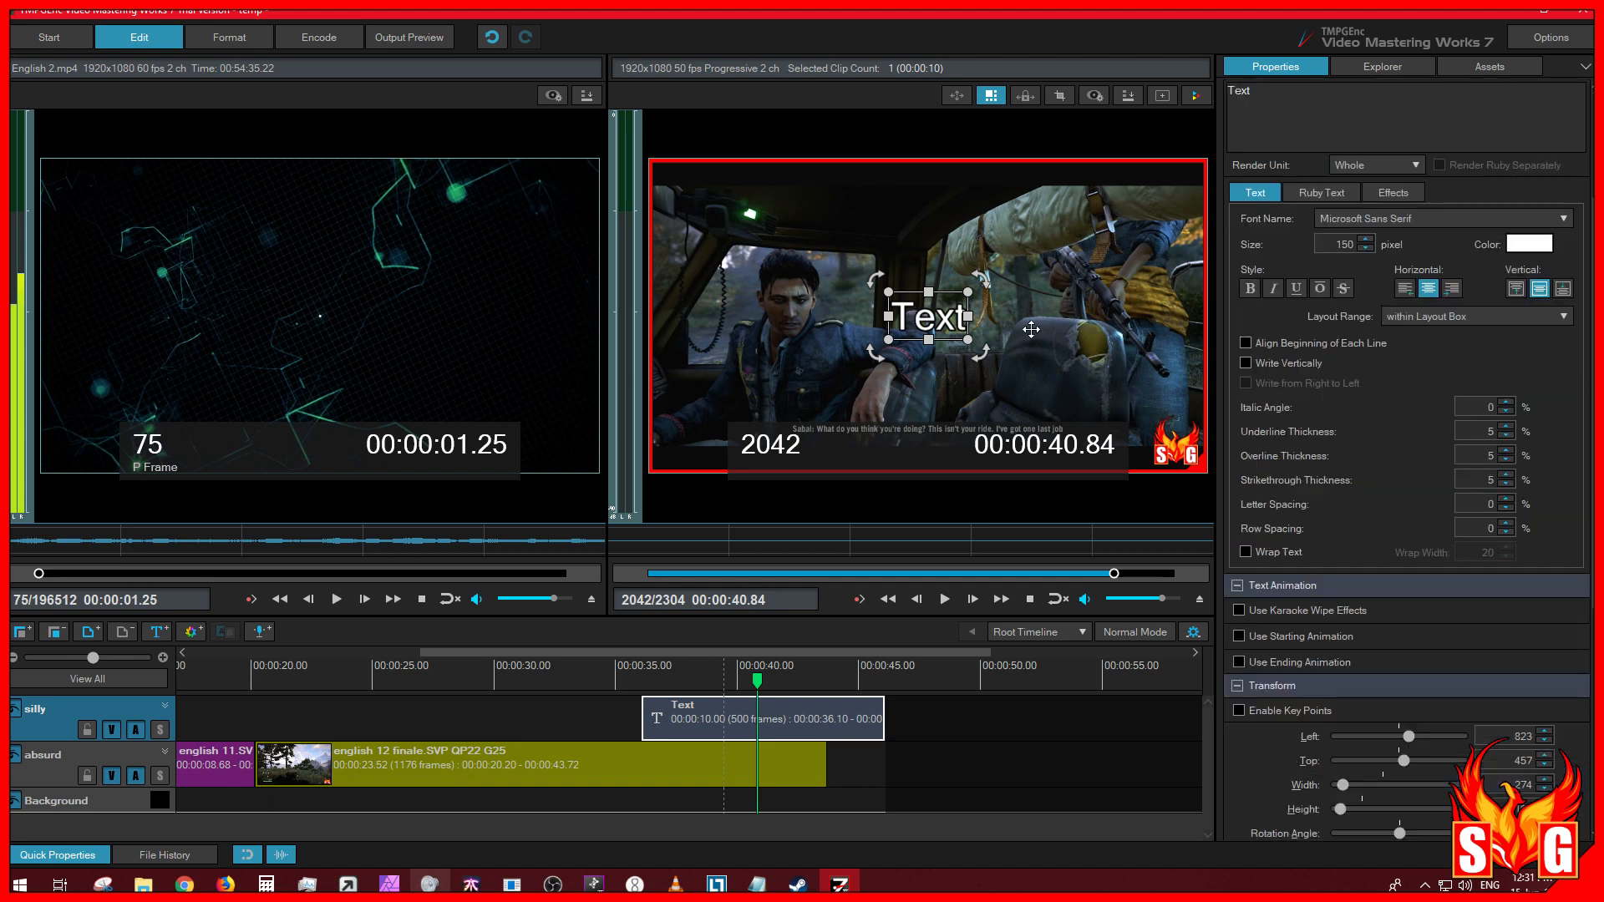
double_click(1256, 90)
type("This ais a test et")
key("BackSpace")
key("BackSpace")
type("text")
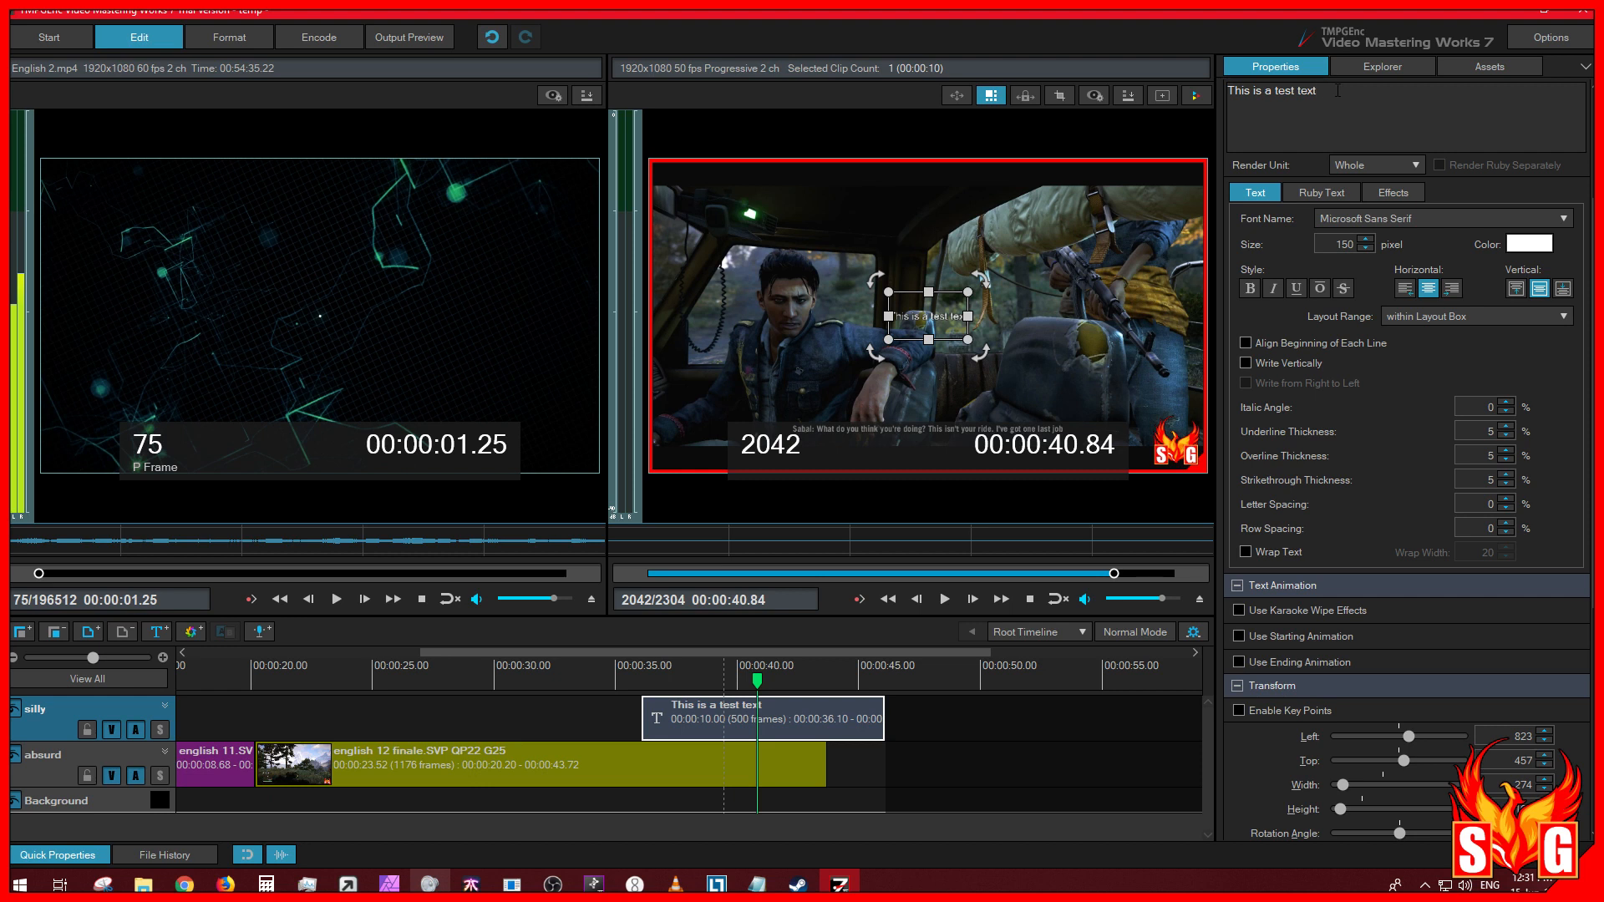
mouse_move(1227, 91)
left_mouse_down()
mouse_move(1348, 92)
mouse_move(1250, 91)
left_mouse_up()
key("Delete")
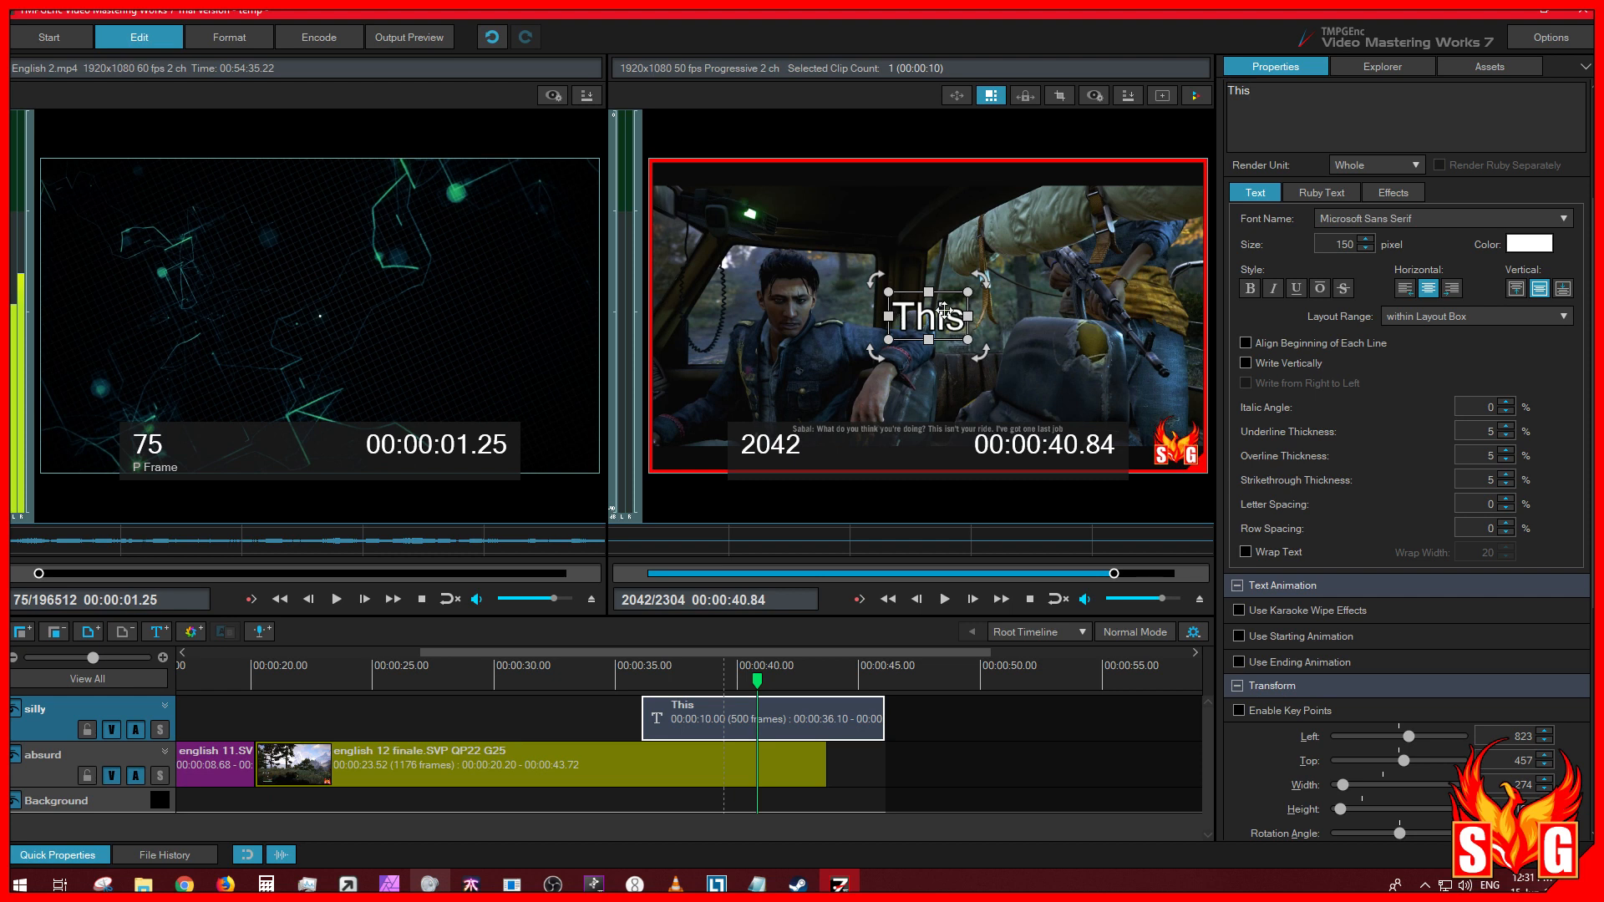
Step: Widen the text box to about 662 and move it to the frame's upper-left corner, about left 44 and top 43
left_click_drag(888, 316, 775, 316)
left_click_drag(896, 308, 792, 178)
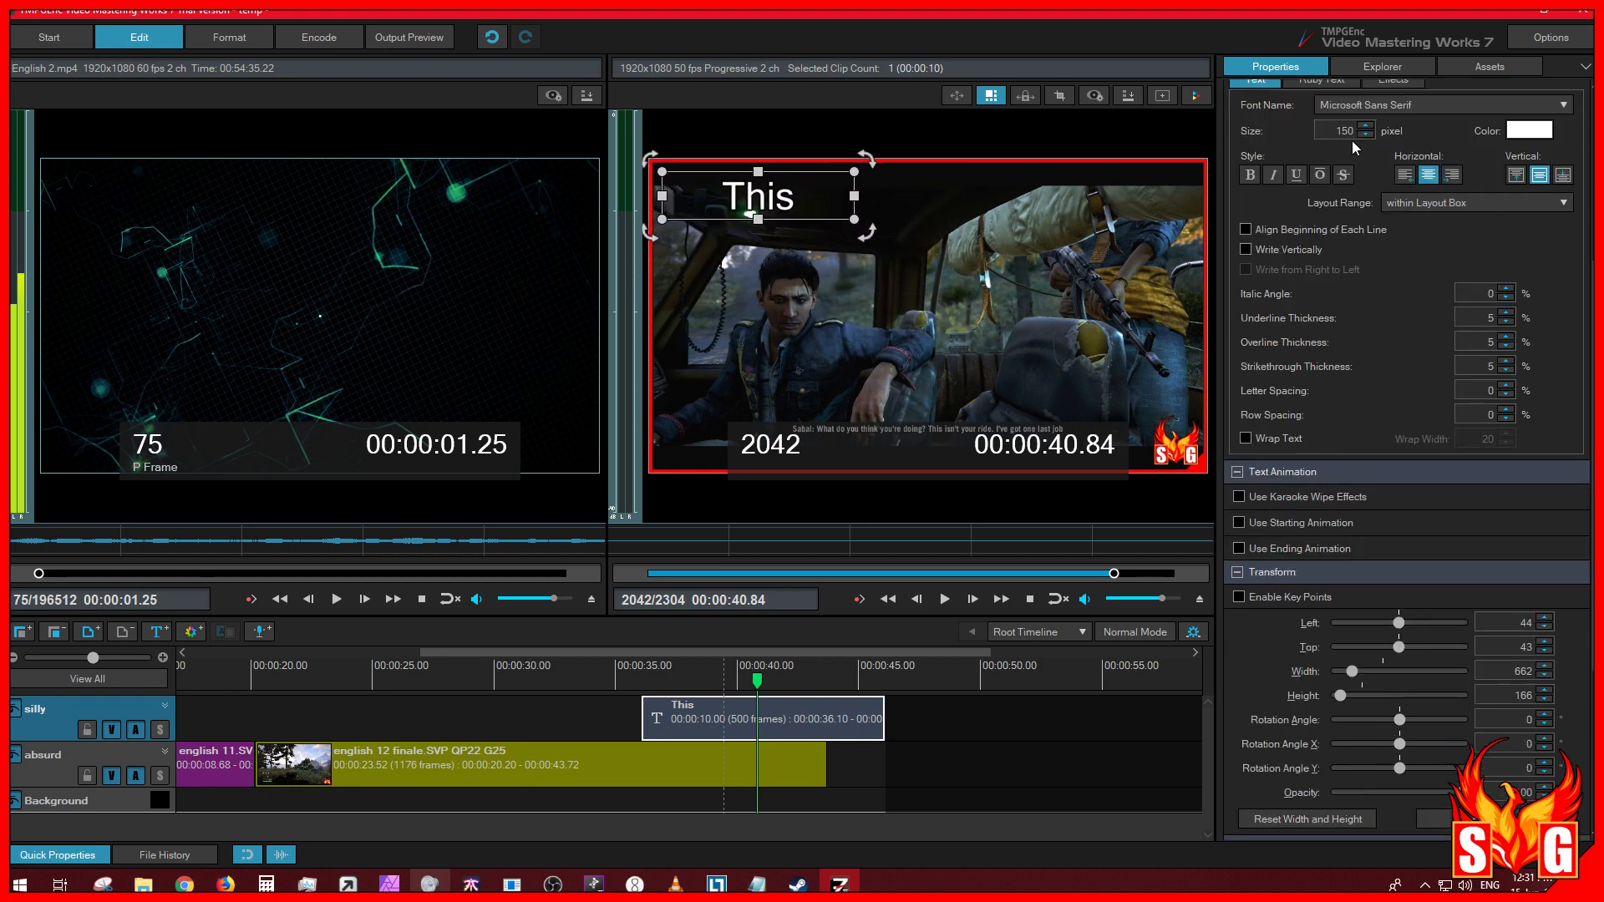
Step: Change the text to "This is my corner text" with a line break before "corner", and heighten its box to about 321
scroll(1382, 236, "up", 3)
left_click_drag(1260, 167, 1103, 173)
type("This is m")
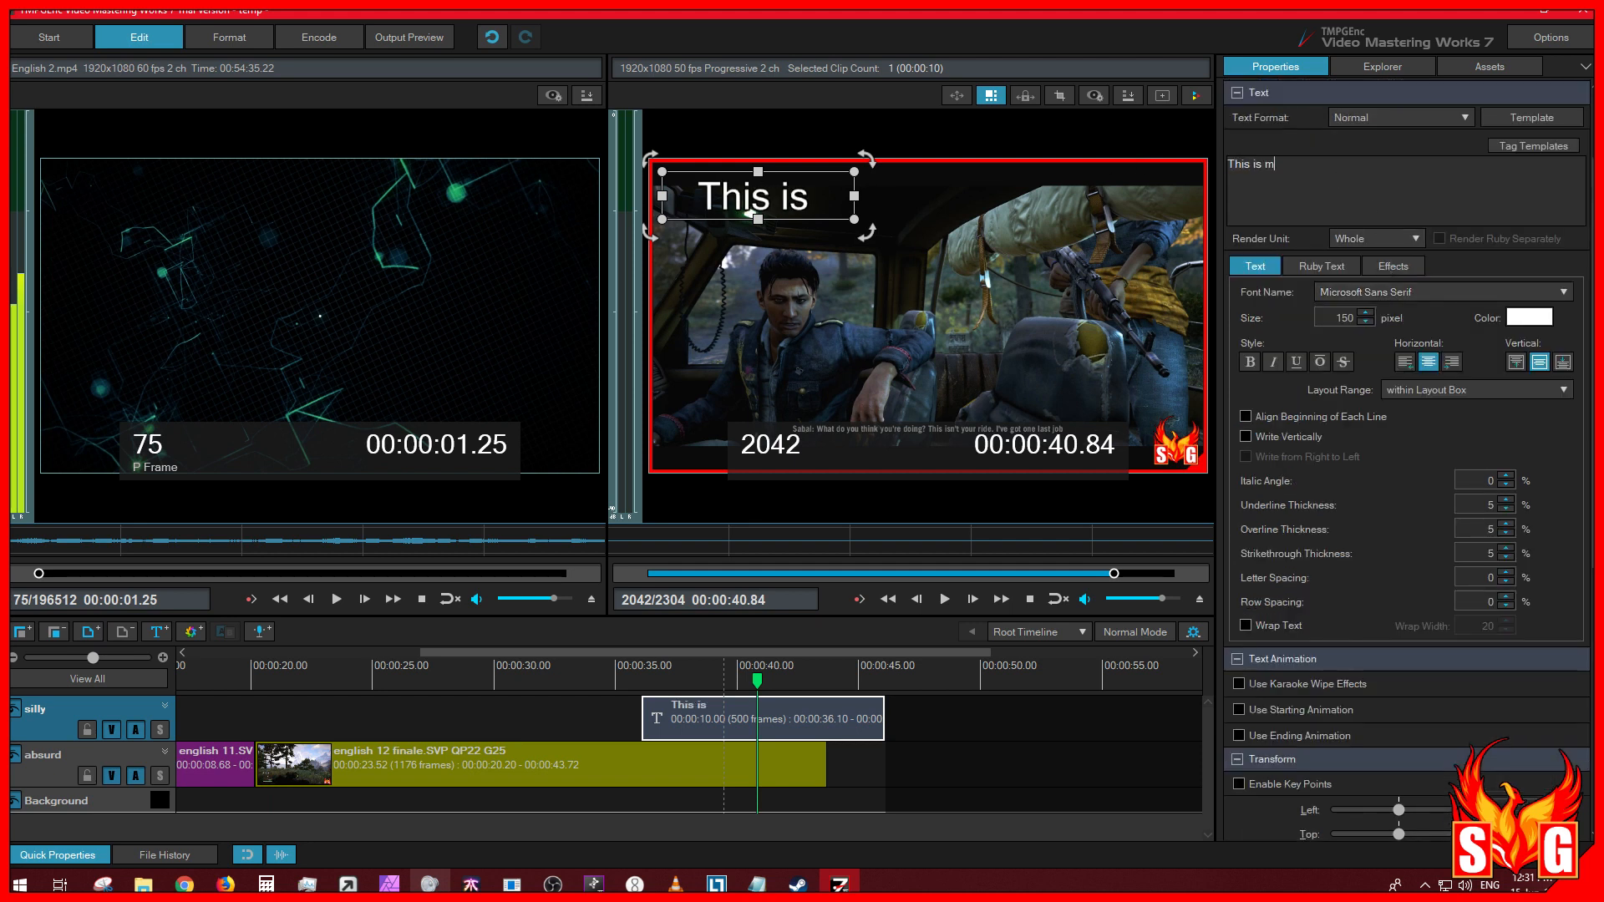
type("y corner text")
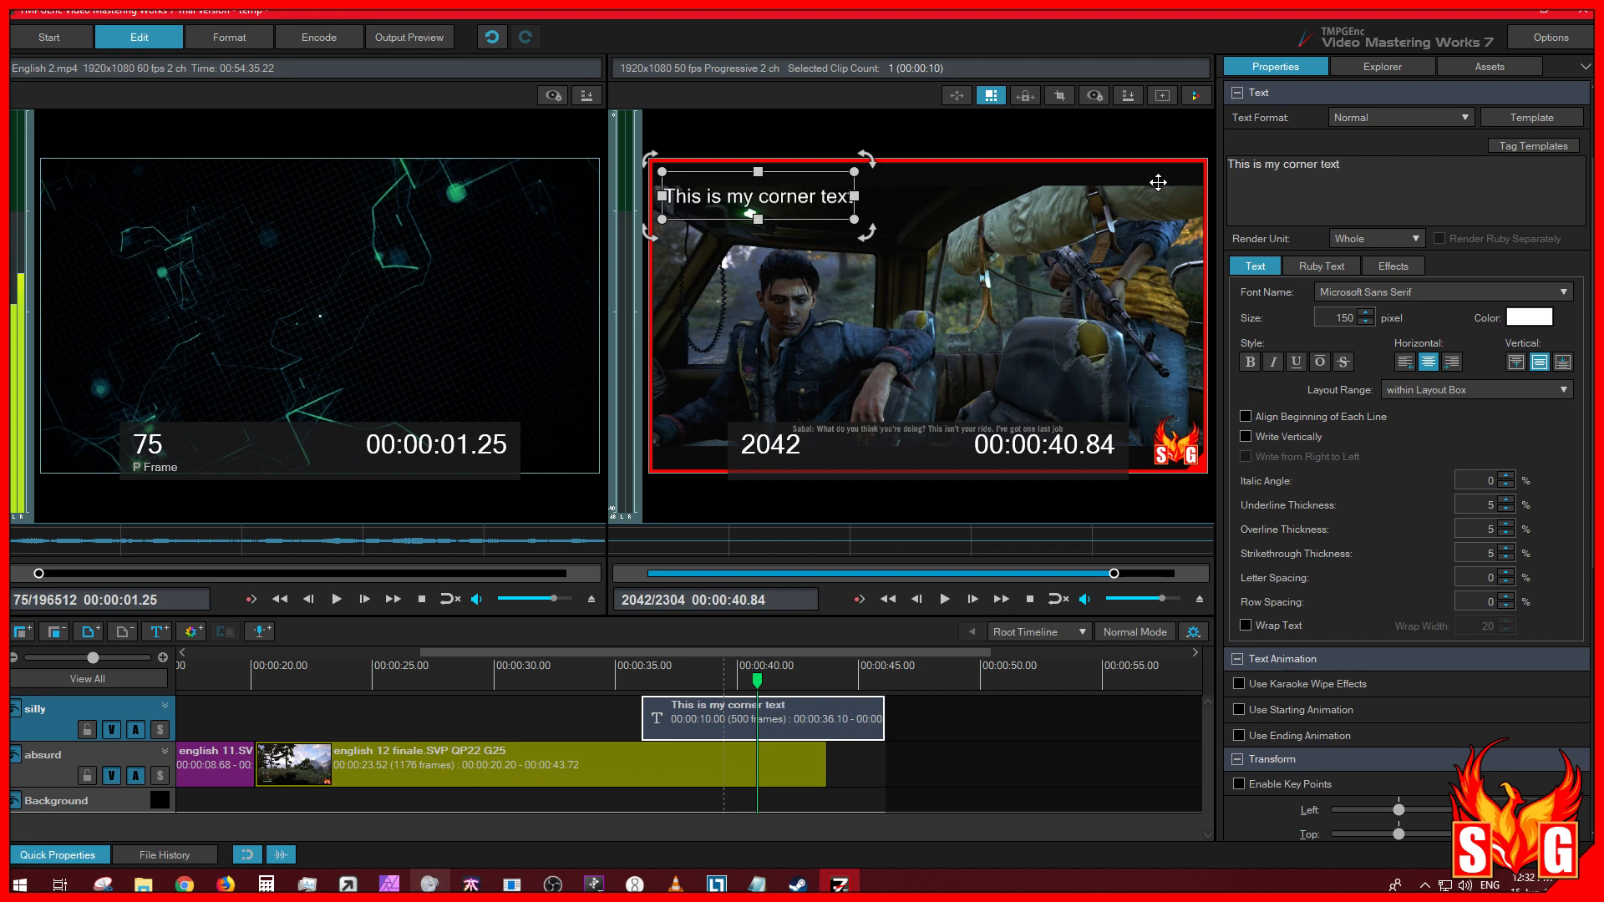
key("Return")
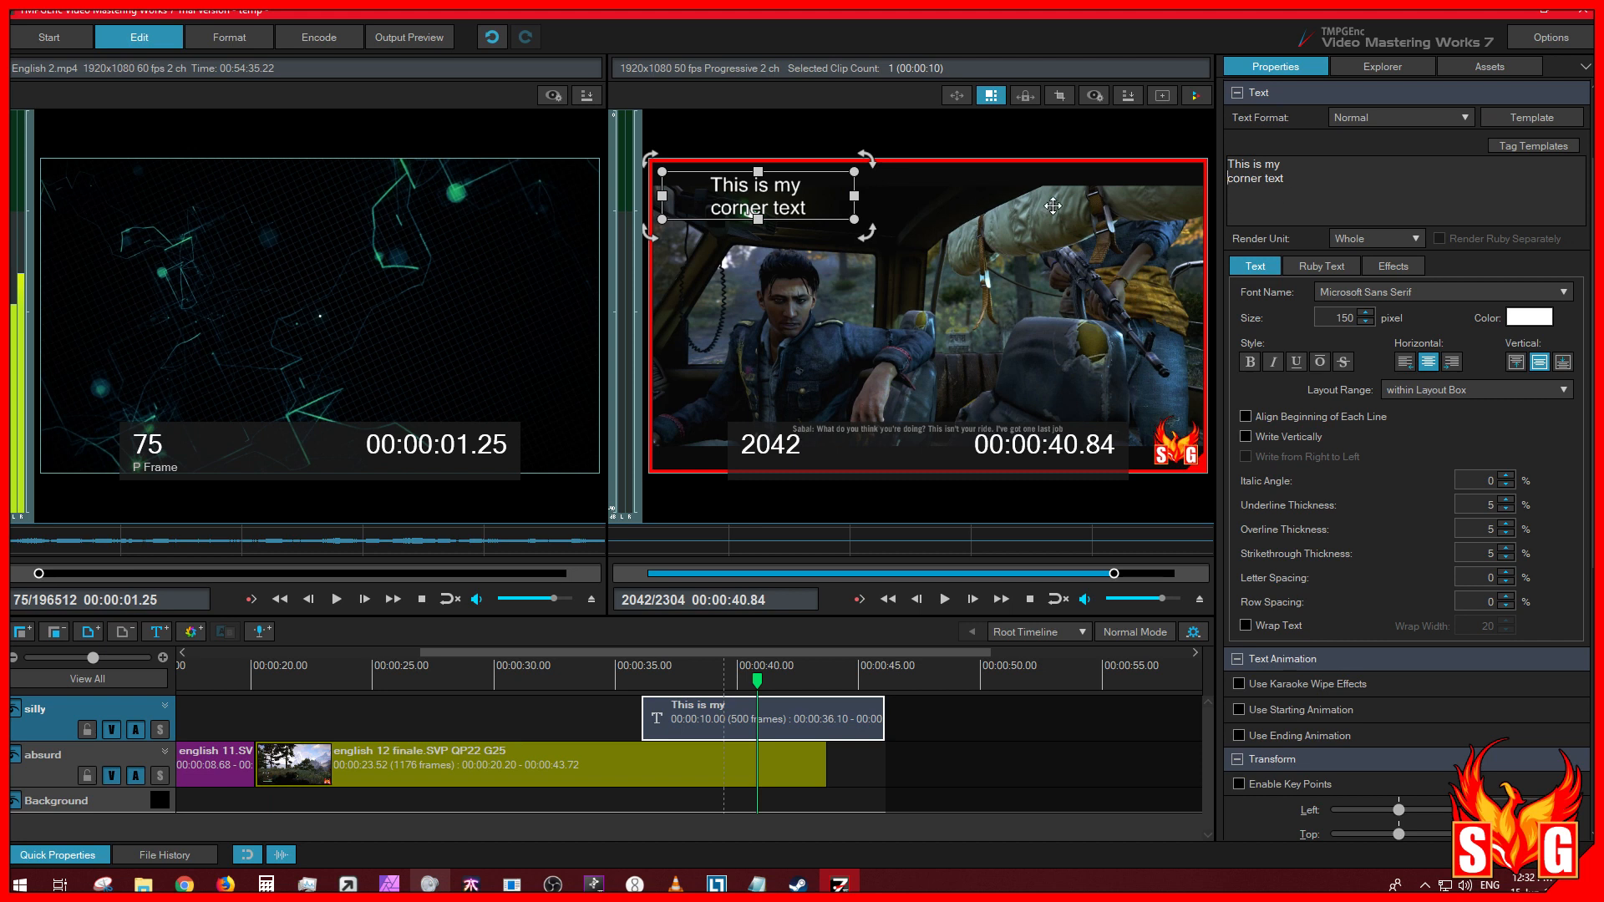
left_click_drag(758, 220, 757, 265)
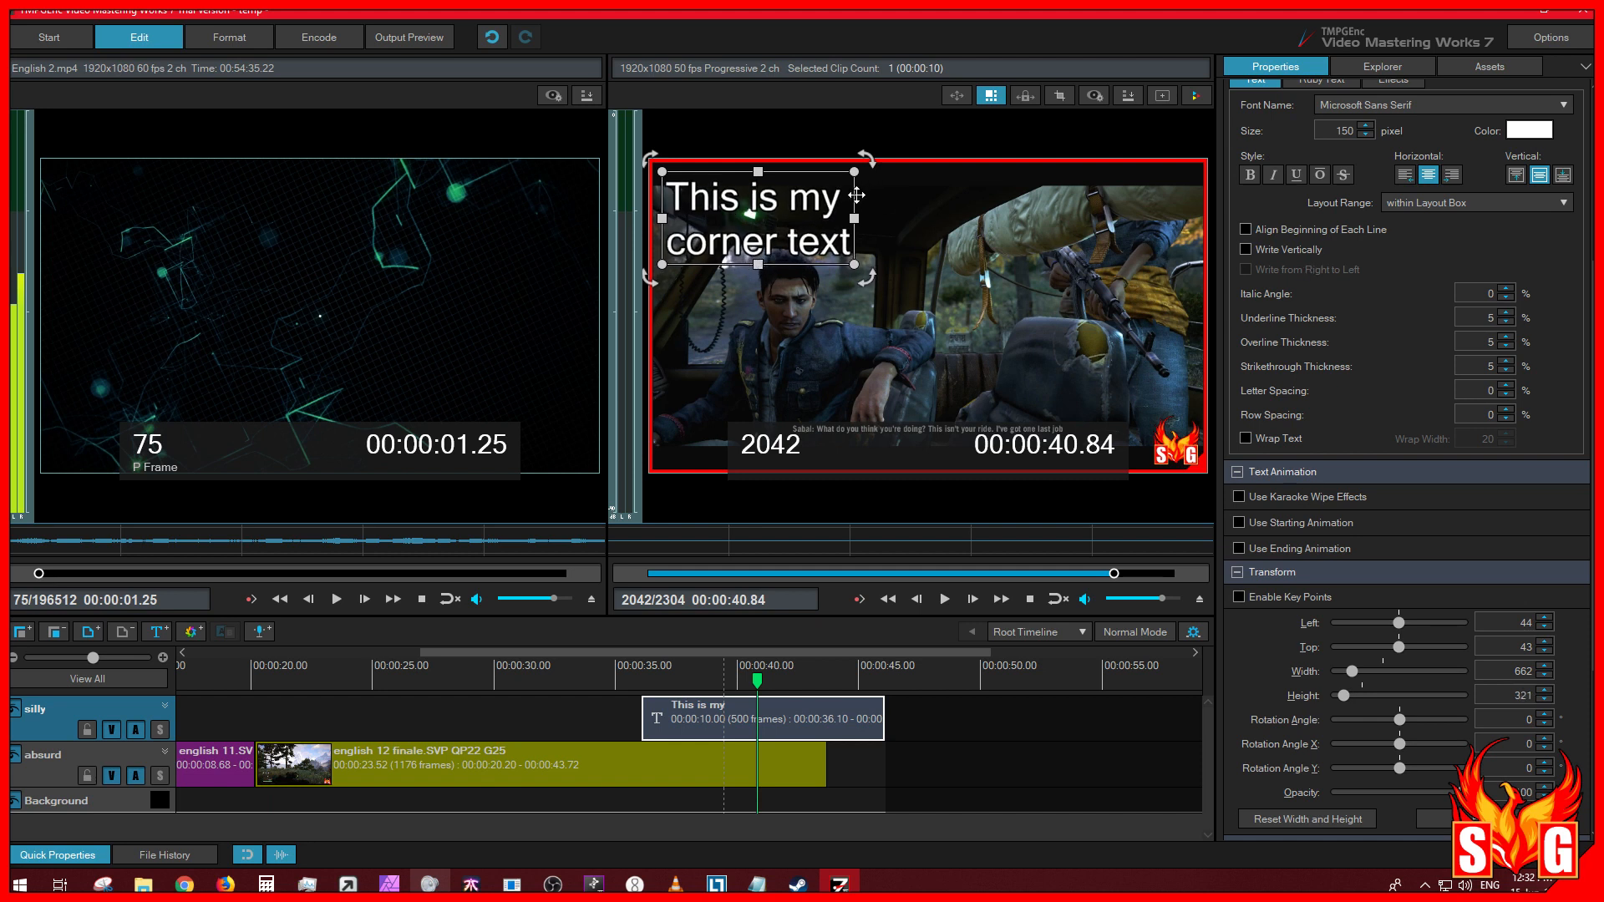
left_click_drag(853, 194, 856, 196)
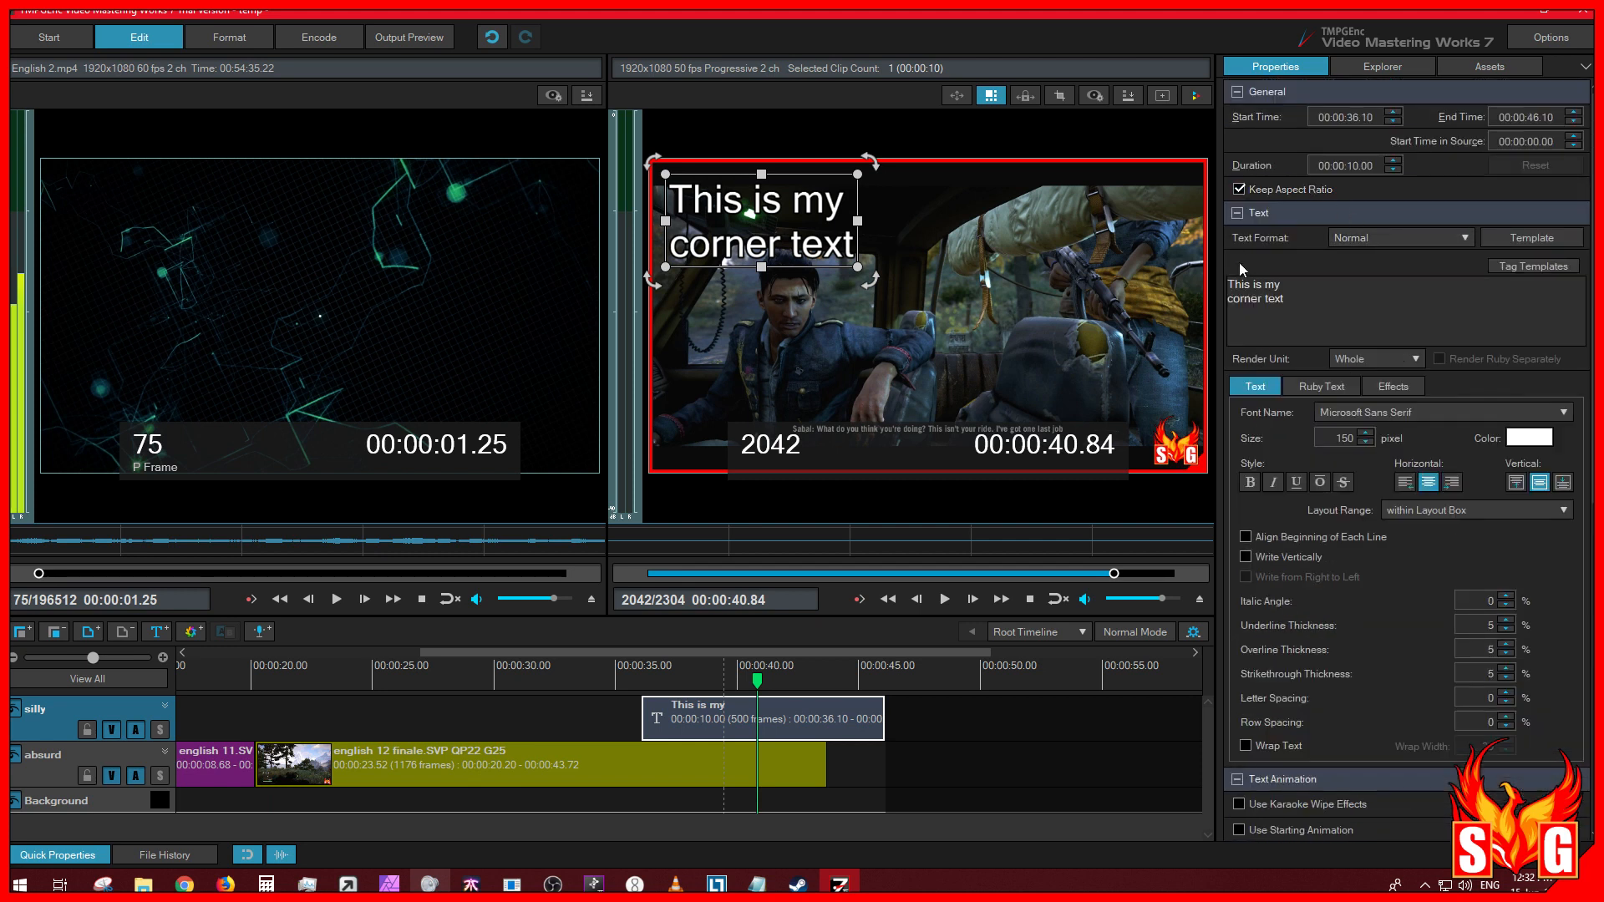
Step: Try the Line, Word and Character render units for the text, and finish with Word
left_click(1387, 361)
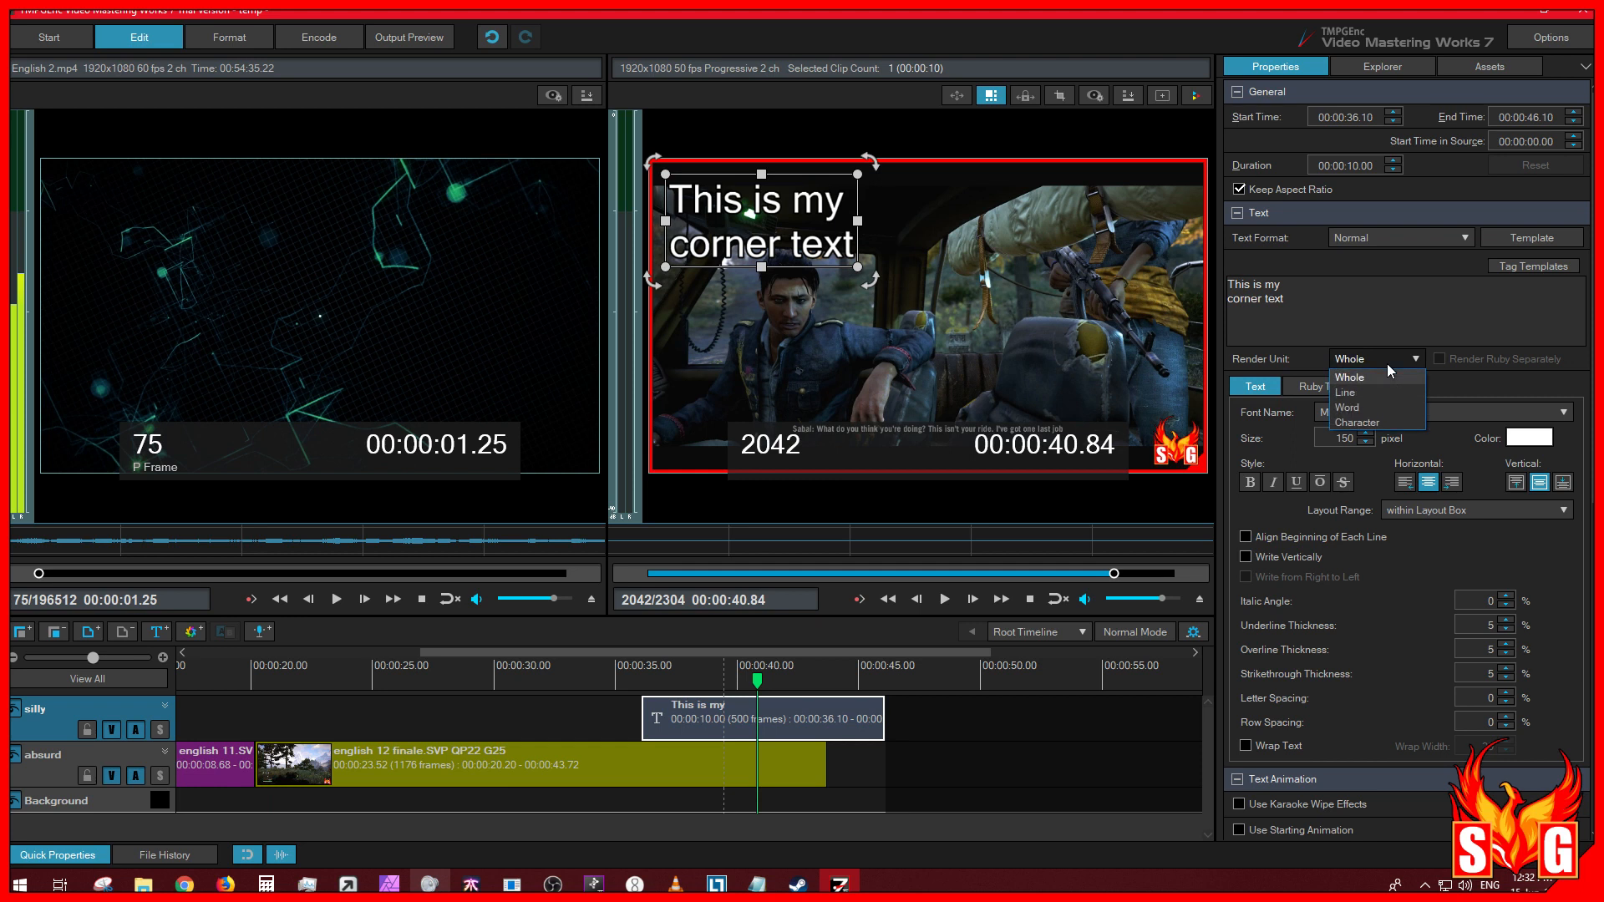
left_click(1371, 396)
left_click(1370, 366)
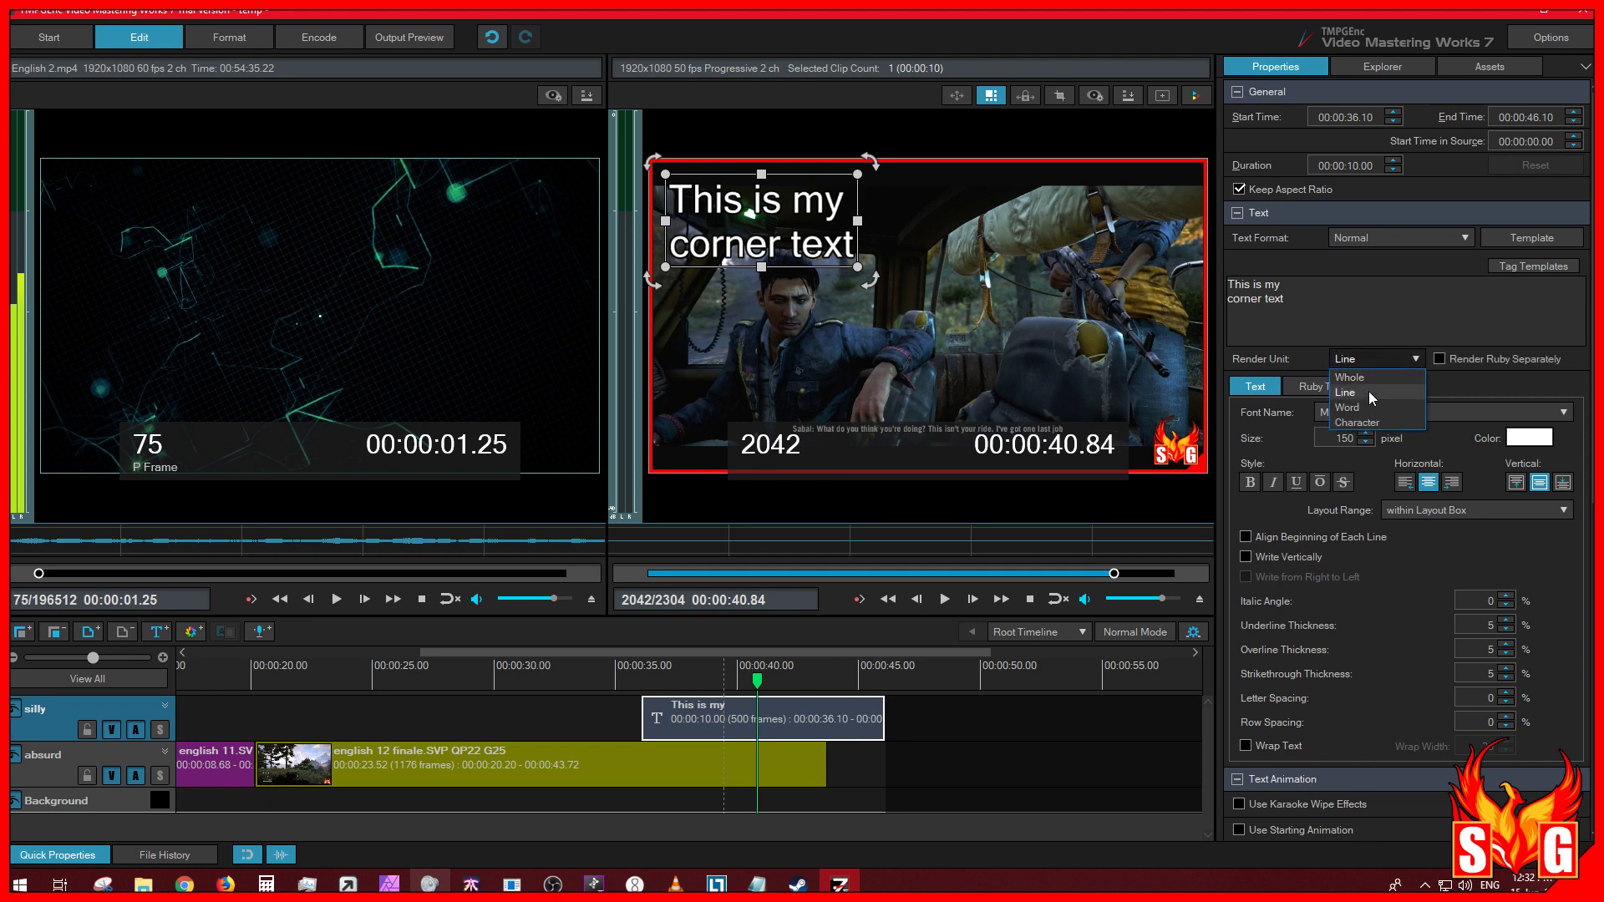
left_click(1368, 406)
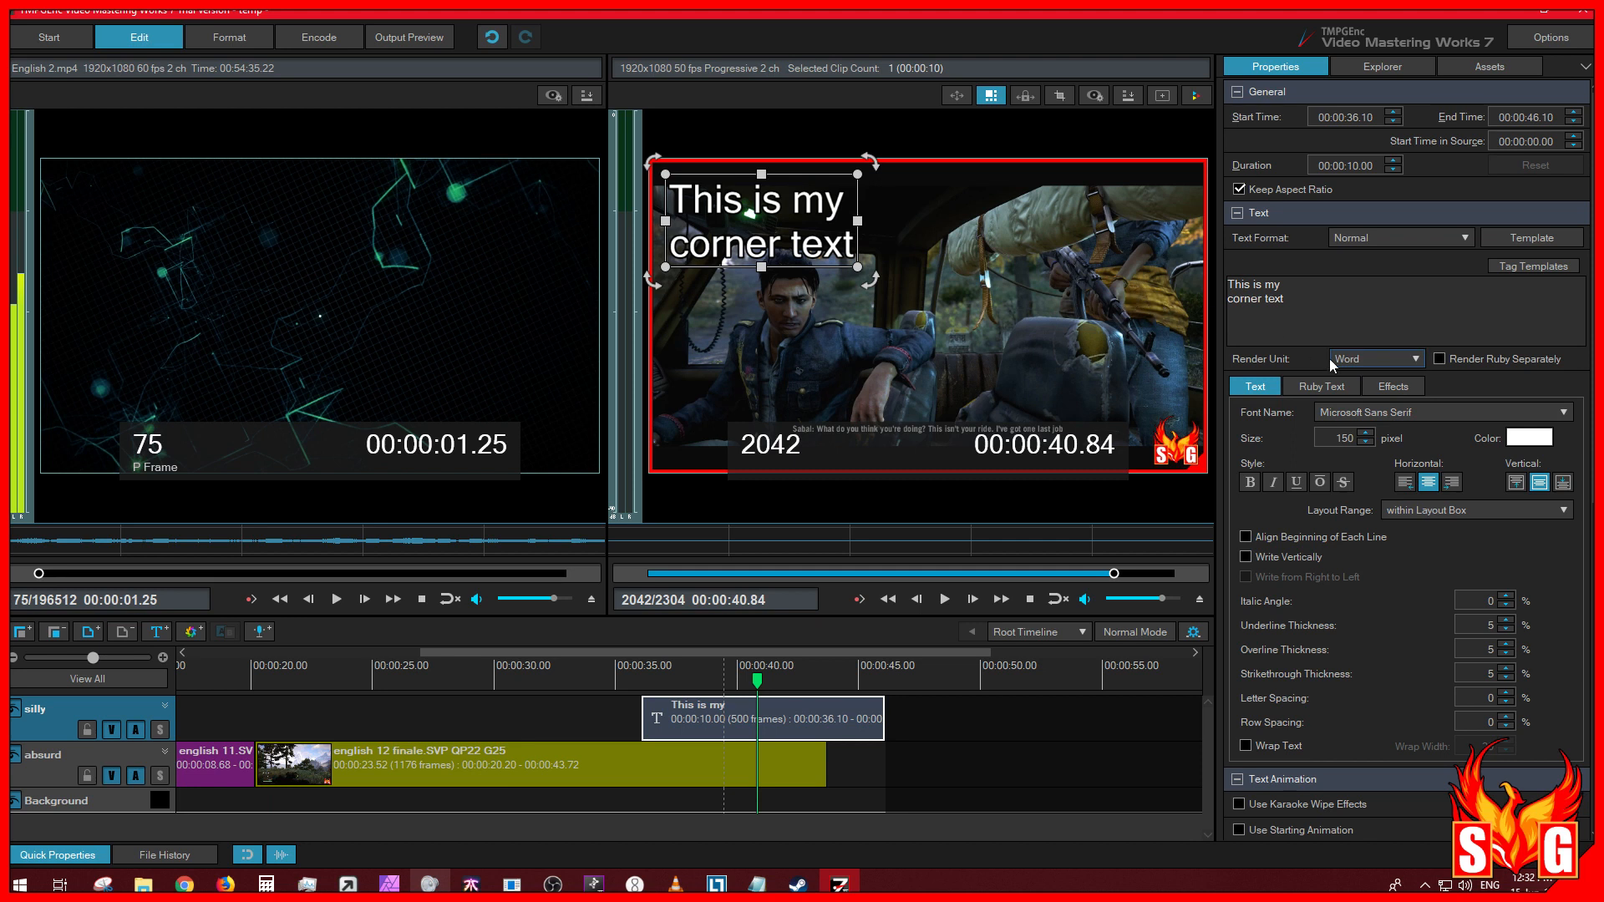
left_click(1377, 357)
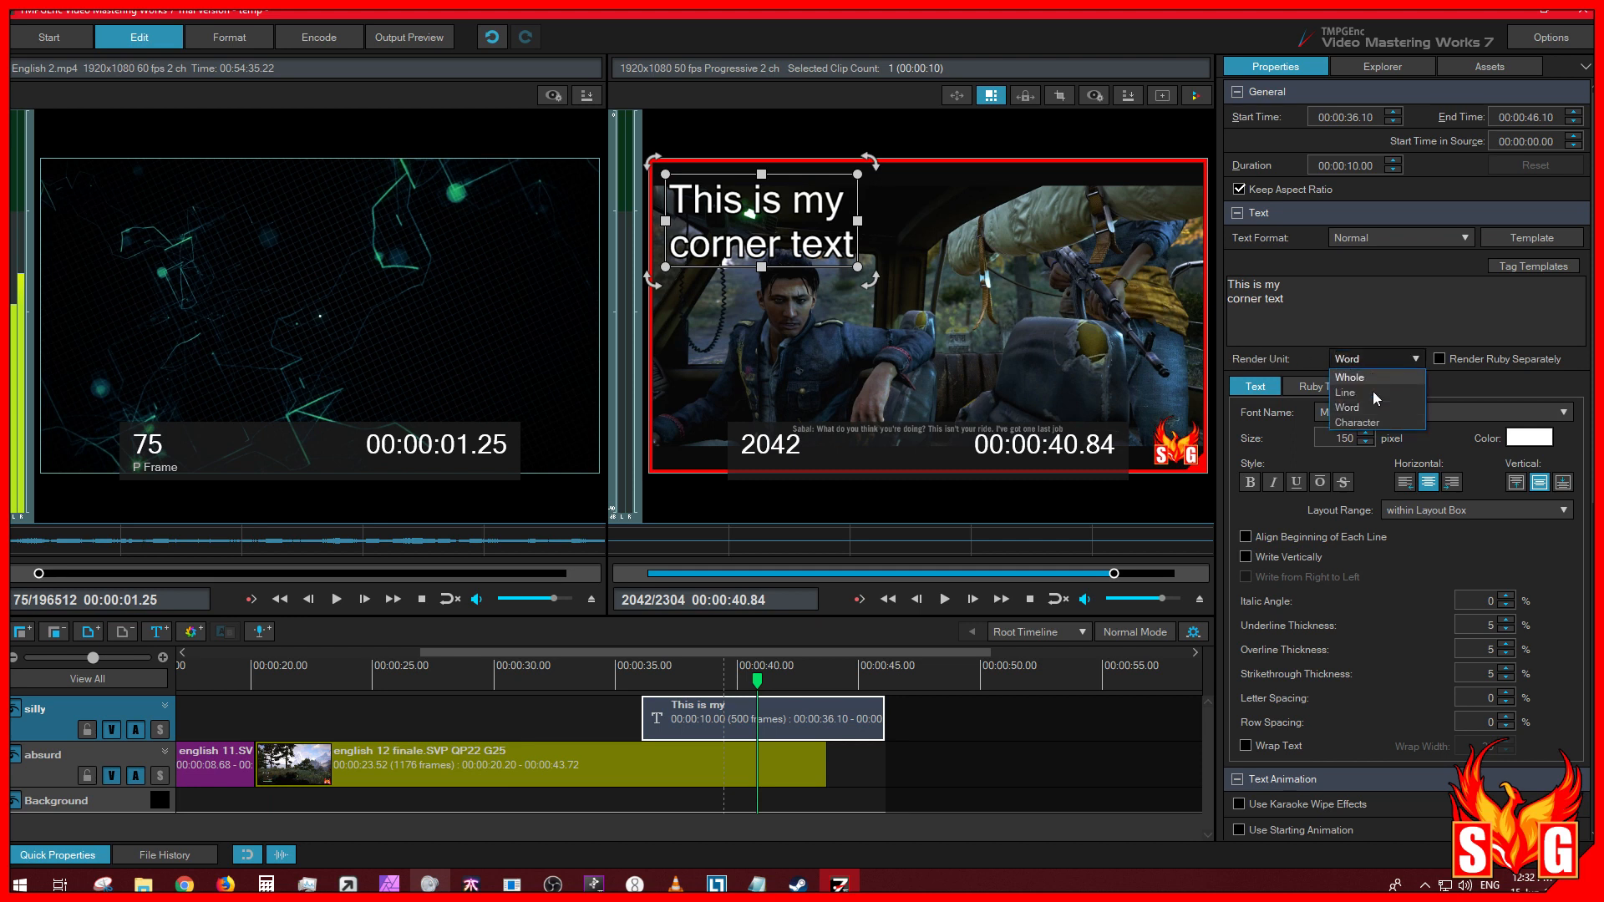
left_click(1370, 423)
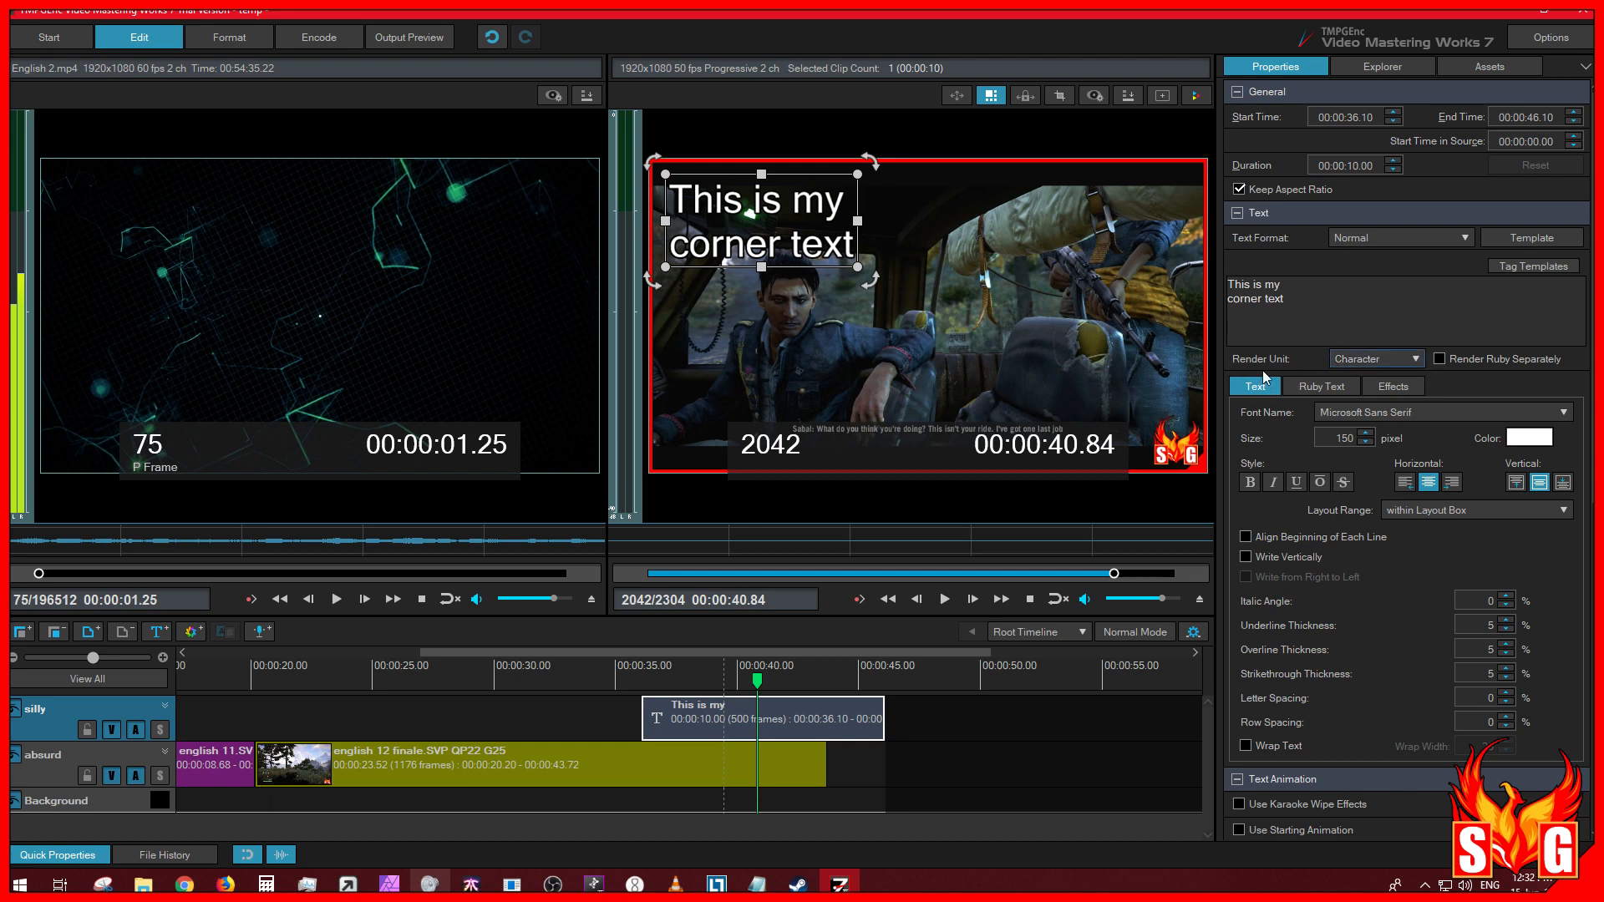
left_click(1350, 357)
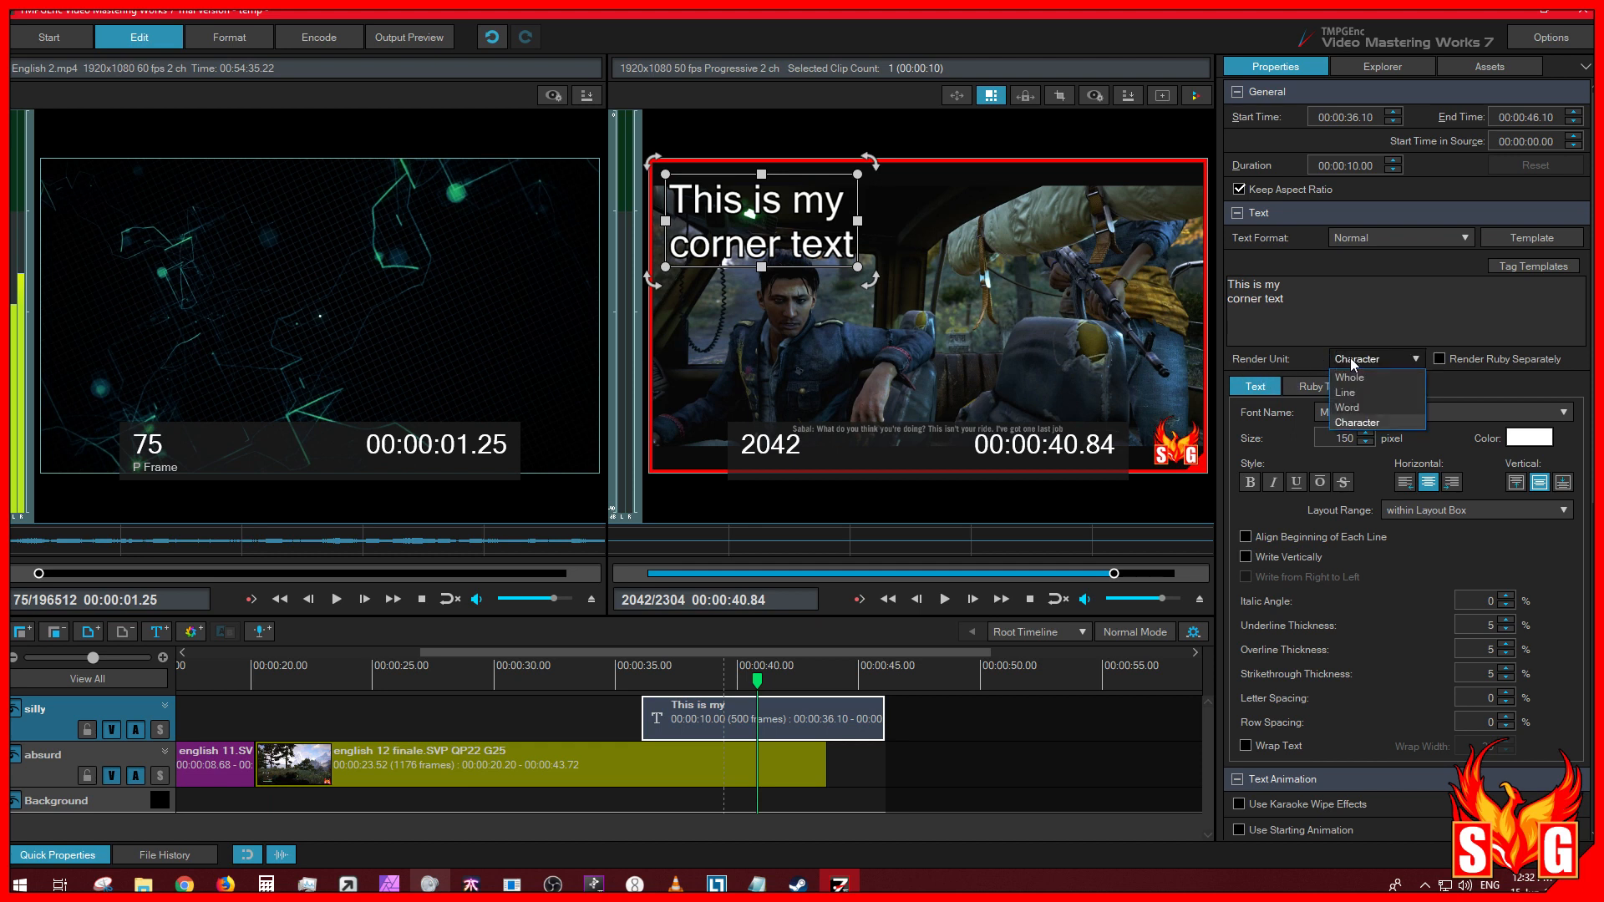
left_click(1369, 408)
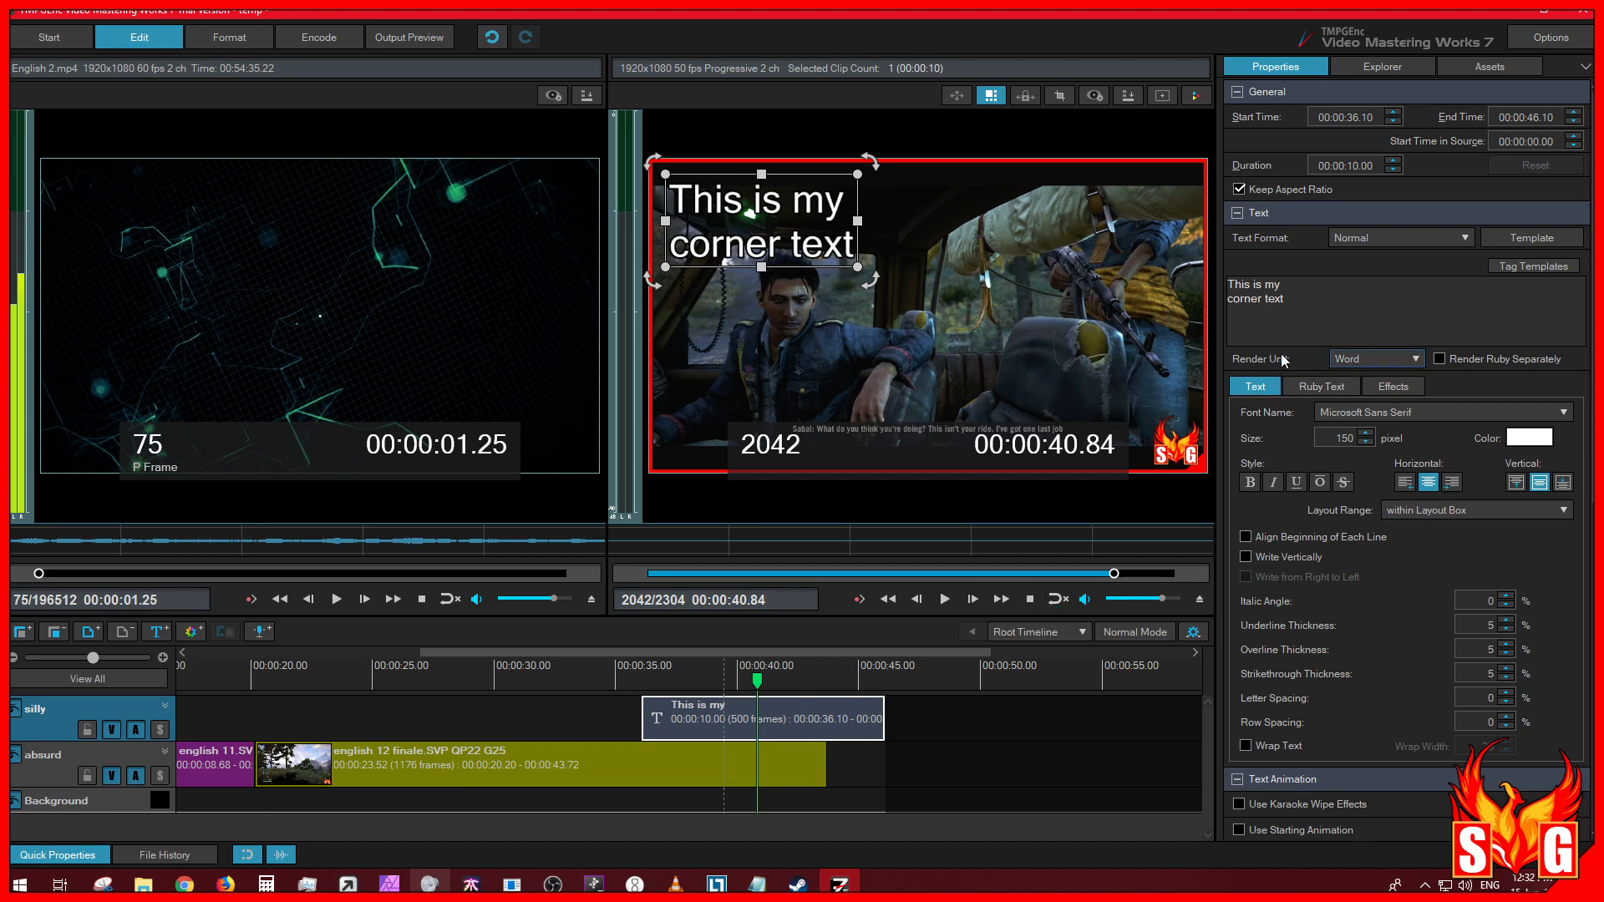
Step: Look over the render unit choices and the text clip's effects settings, and return to its text settings
left_click(1369, 359)
left_click(1371, 359)
left_click(1383, 388)
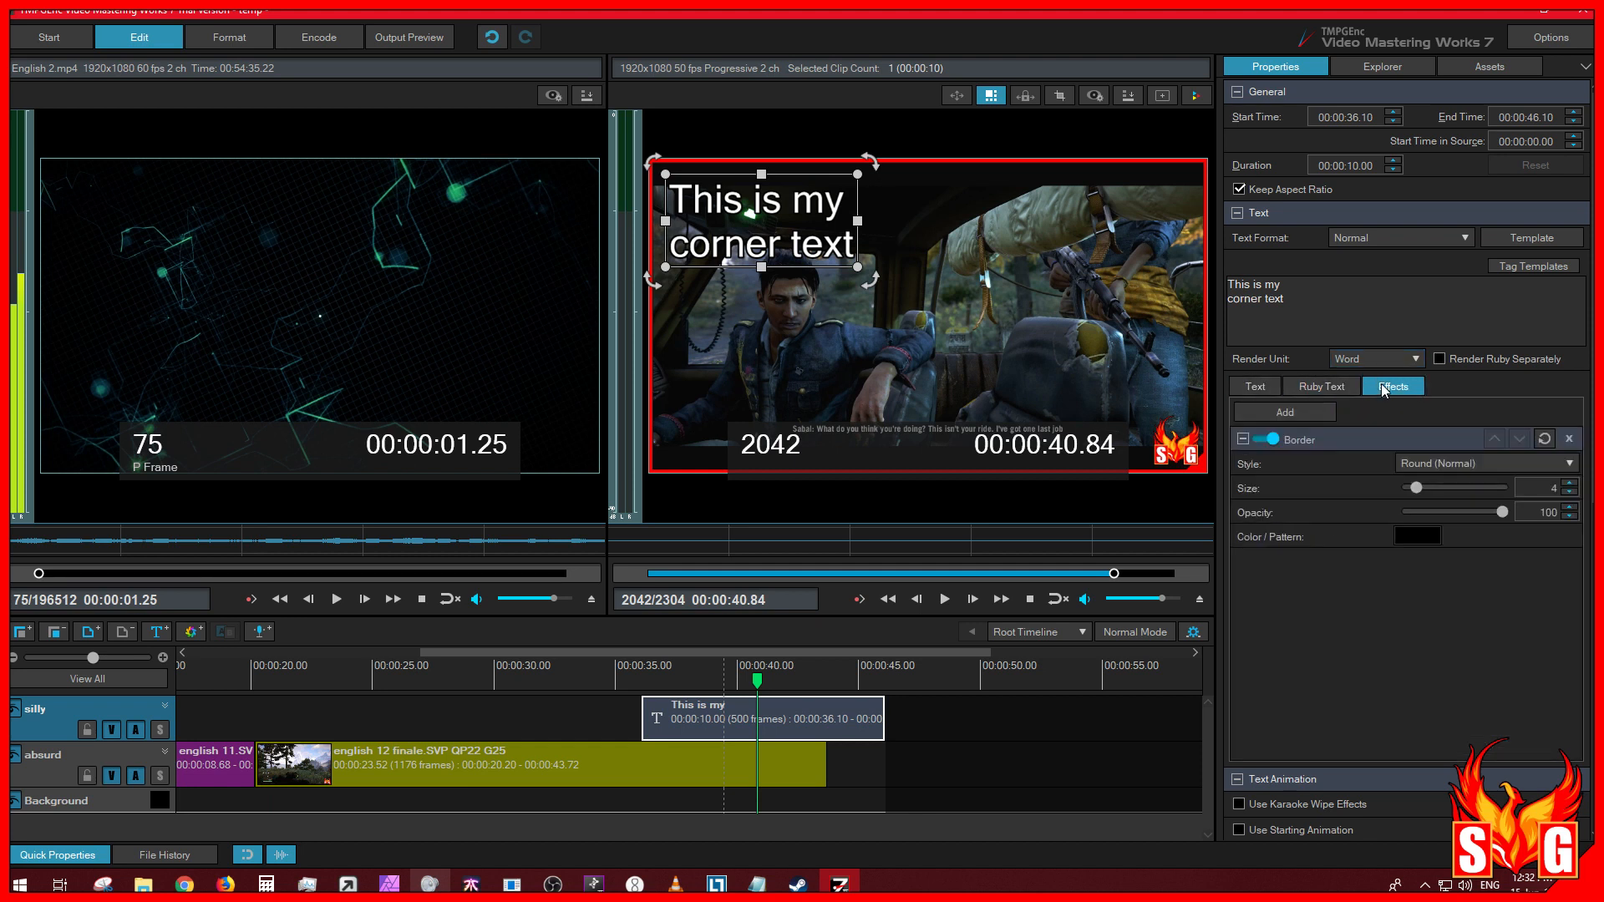
left_click(1258, 388)
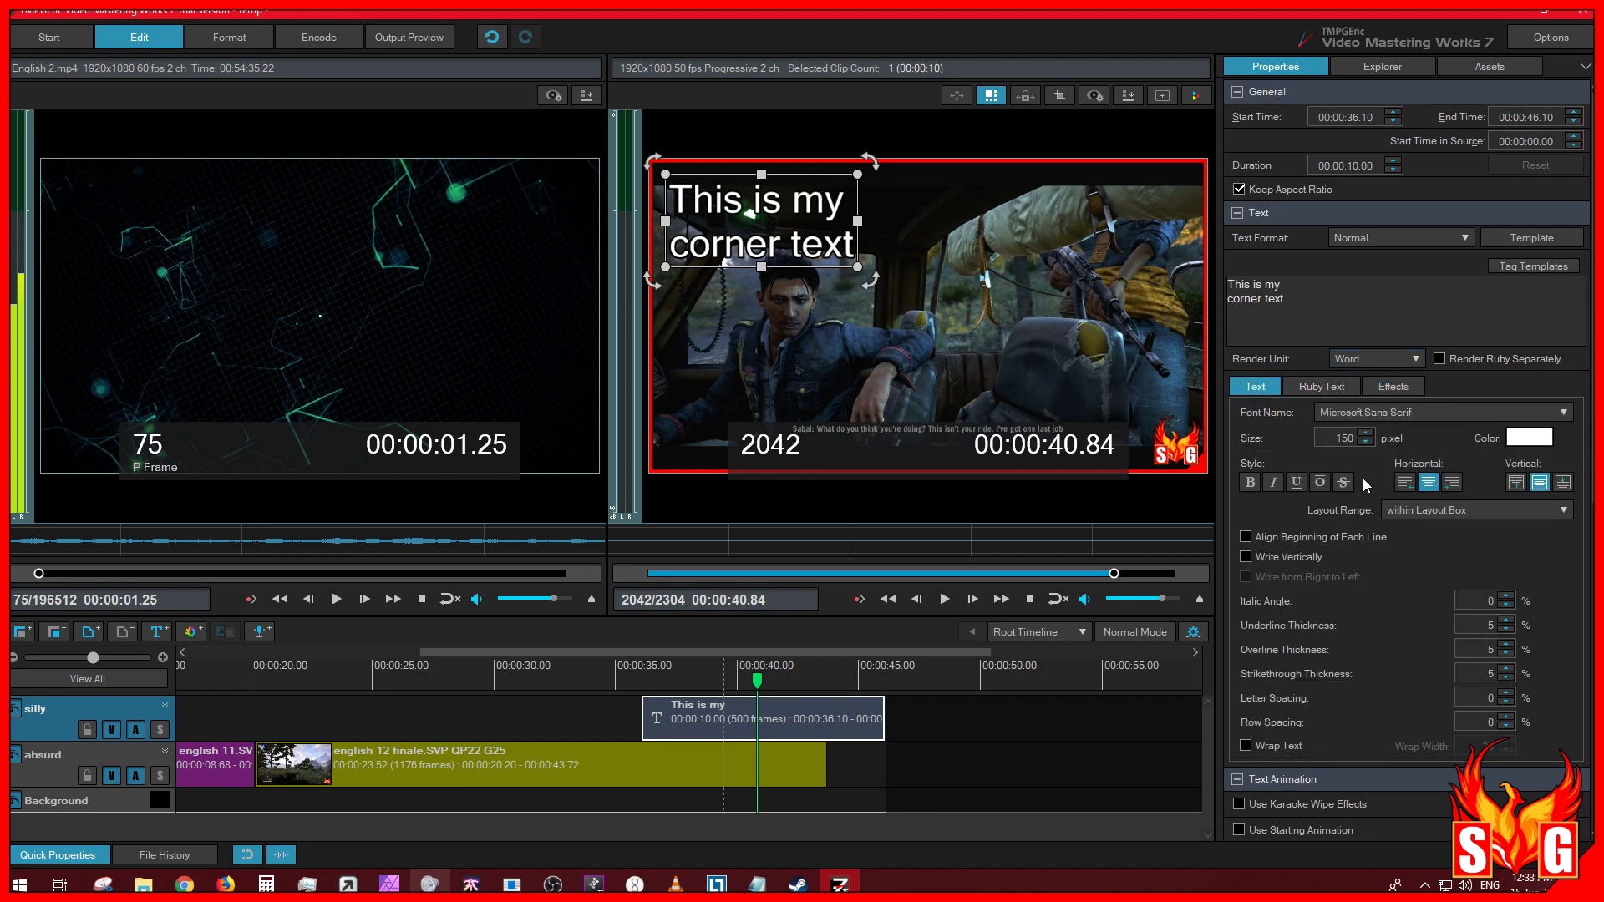
Step: Try the Microsoft YaHei UI Light and Microsoft Yi Baiti fonts on the text, and return to Microsoft Sans Serif
left_click(1384, 409)
left_click(1377, 439)
left_click(1375, 418)
left_click(1372, 512)
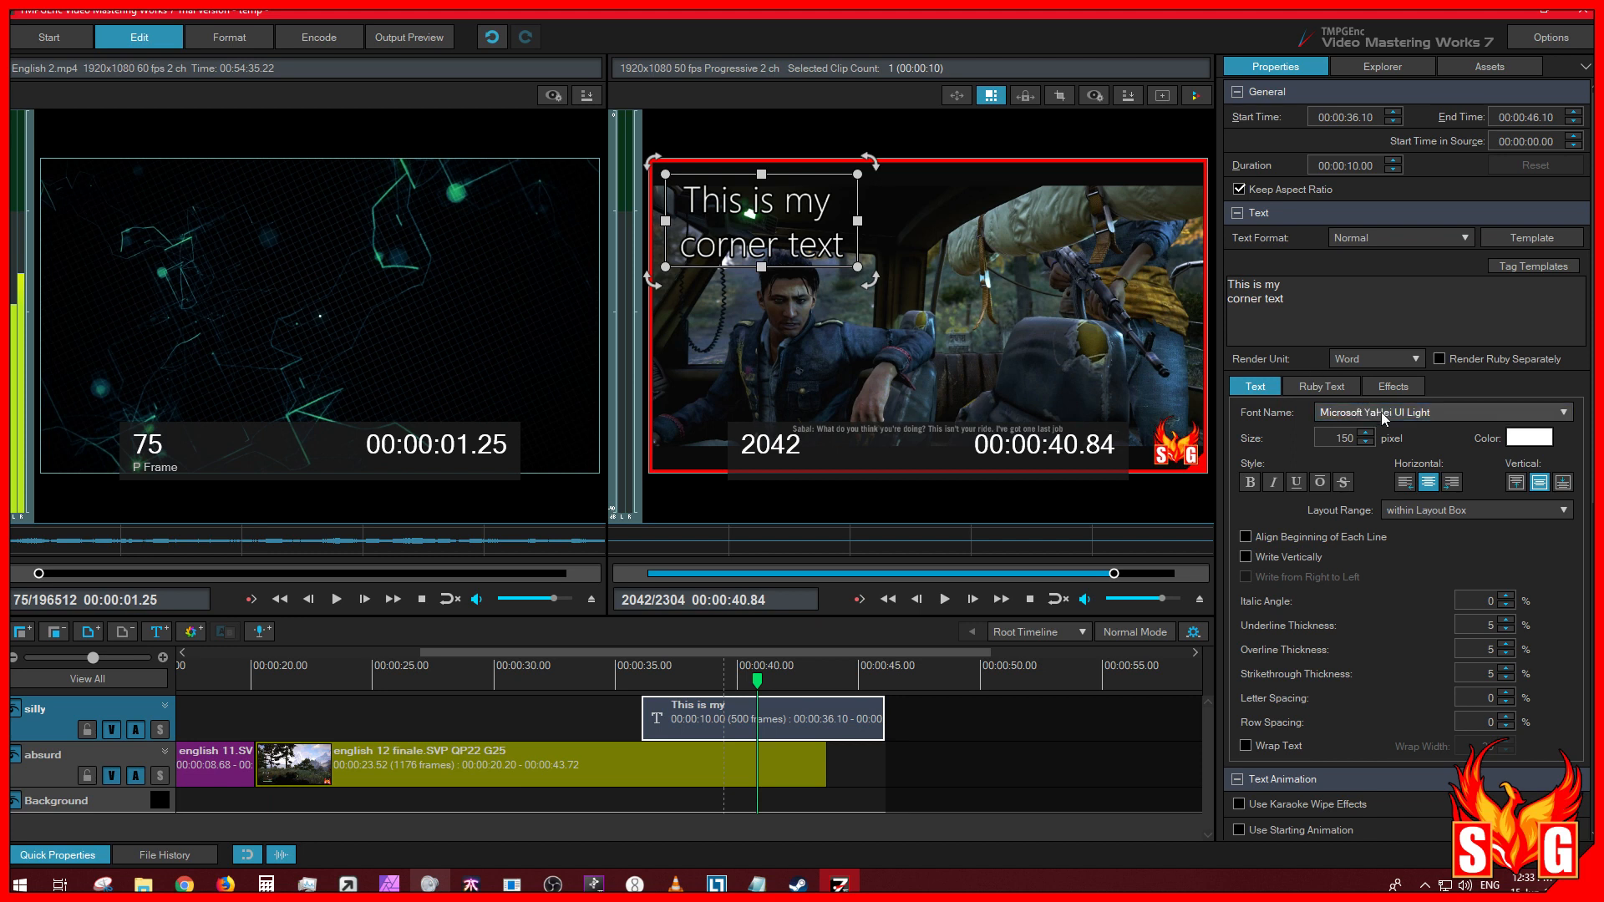
double_click(1245, 299)
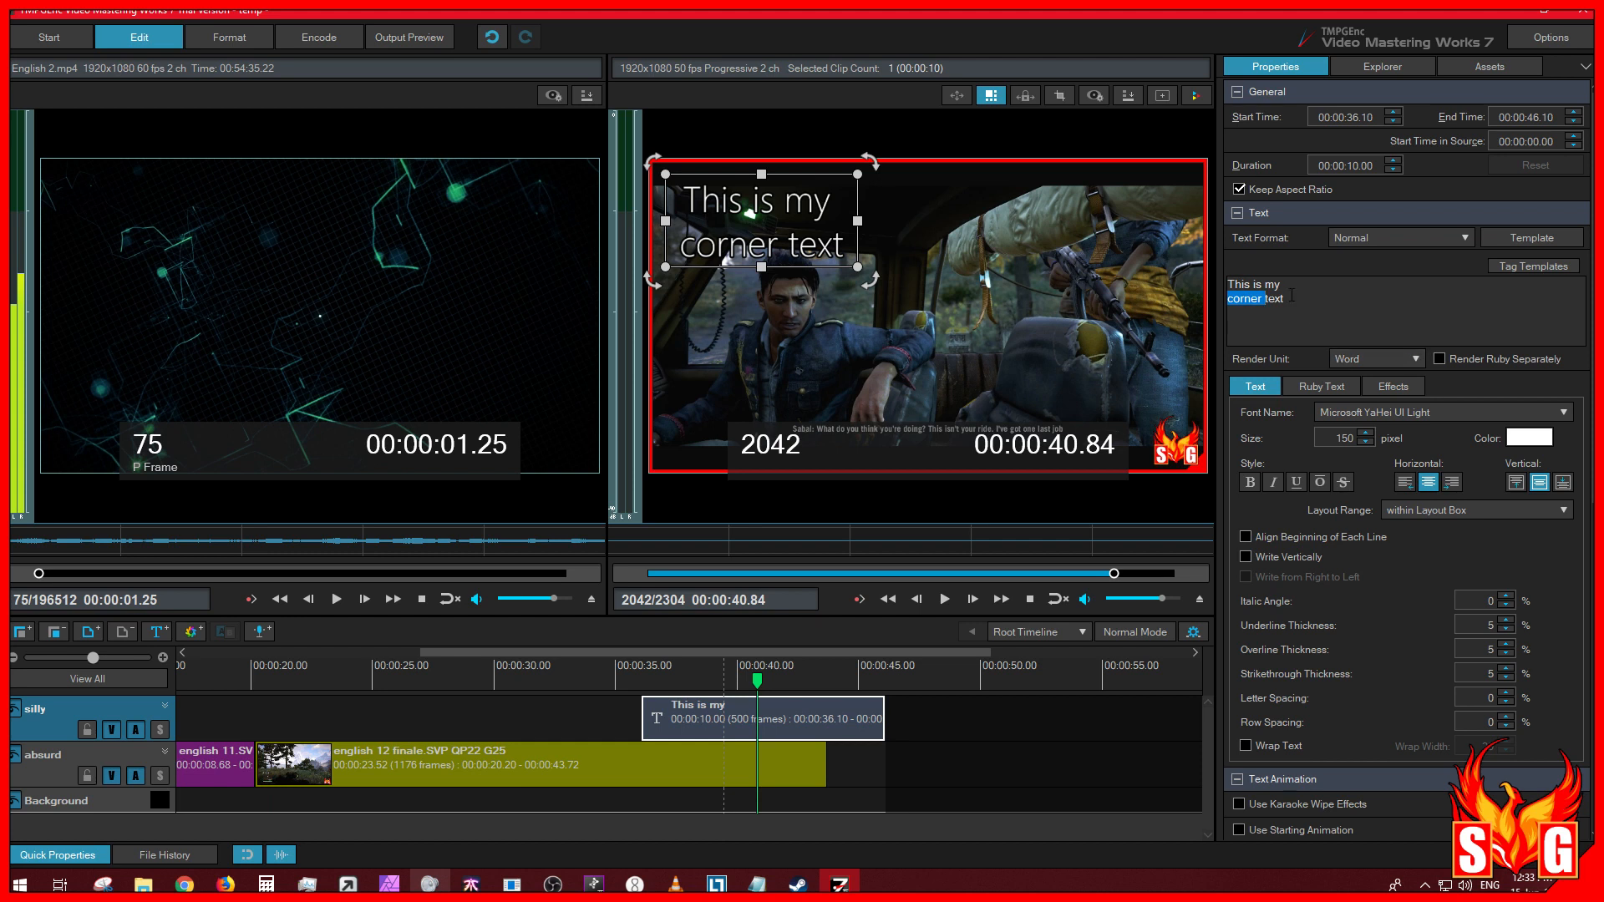
left_click(1355, 416)
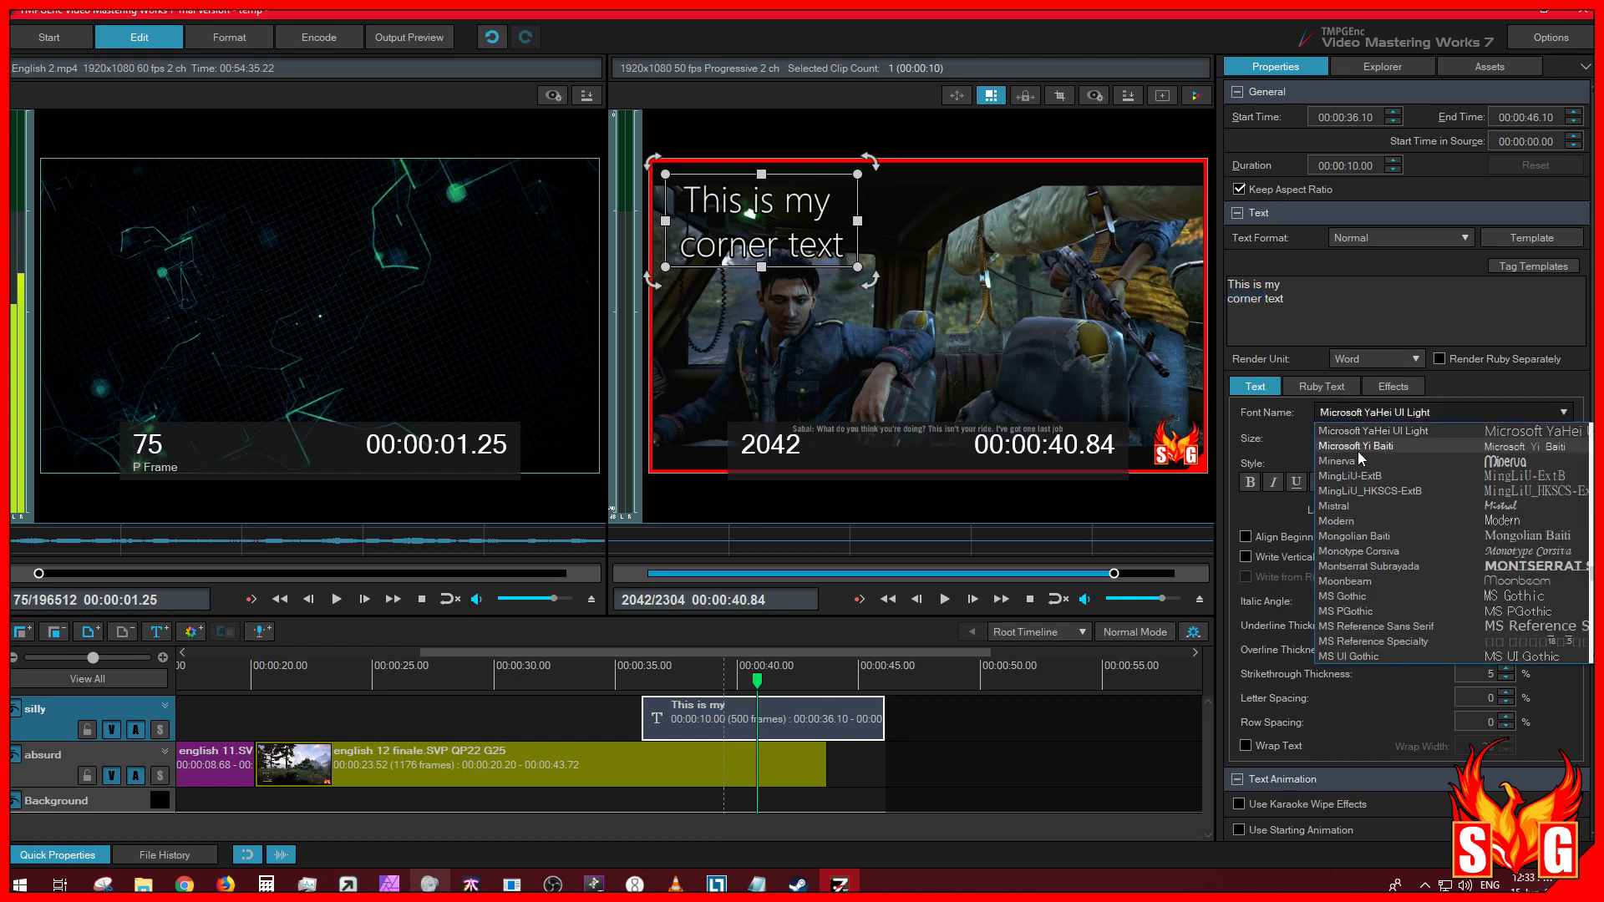
left_click(1357, 451)
left_click(1370, 413)
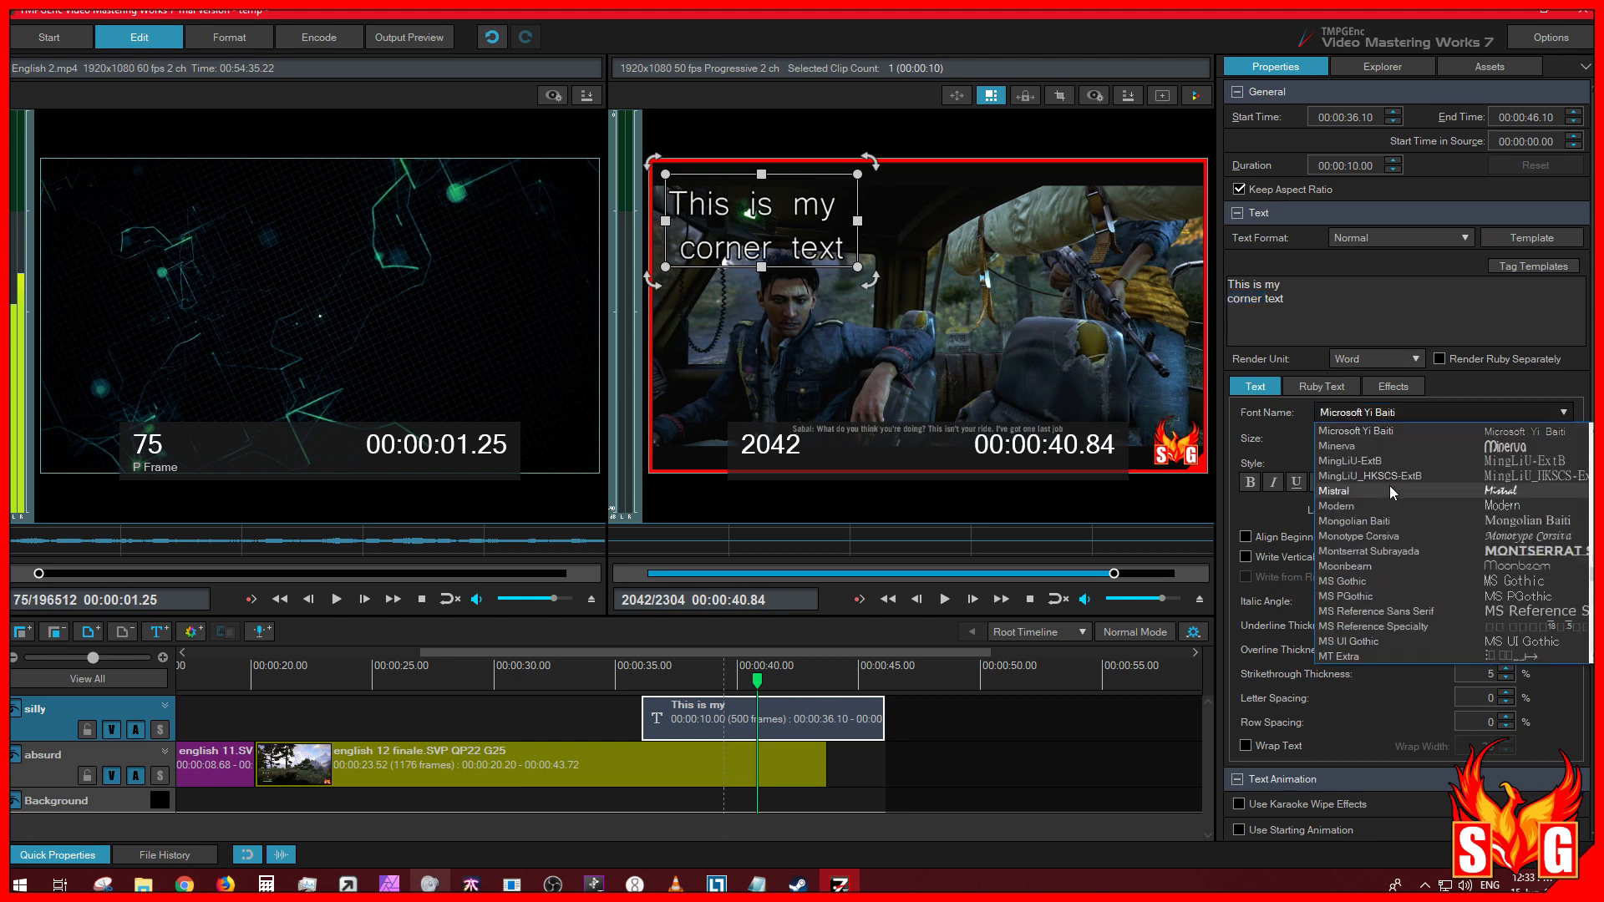
left_click(1467, 452)
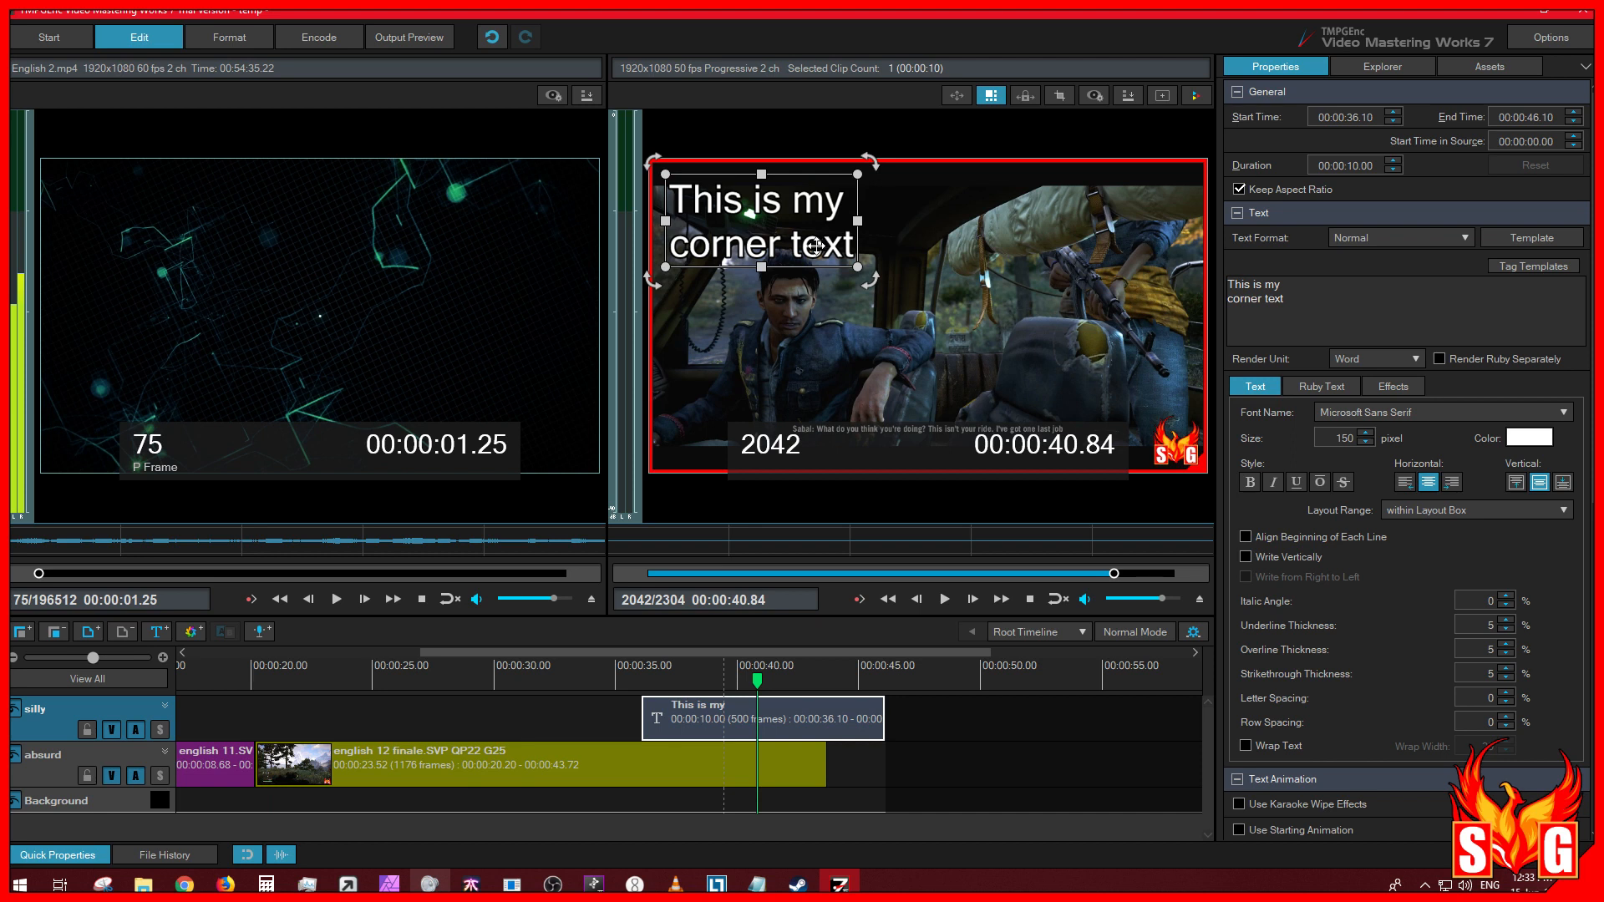
Step: Move the text box slightly away from the frame's corner to about left 90 and top 83
mouse_move(794, 244)
left_mouse_down()
mouse_move(827, 310)
mouse_move(804, 253)
left_mouse_up()
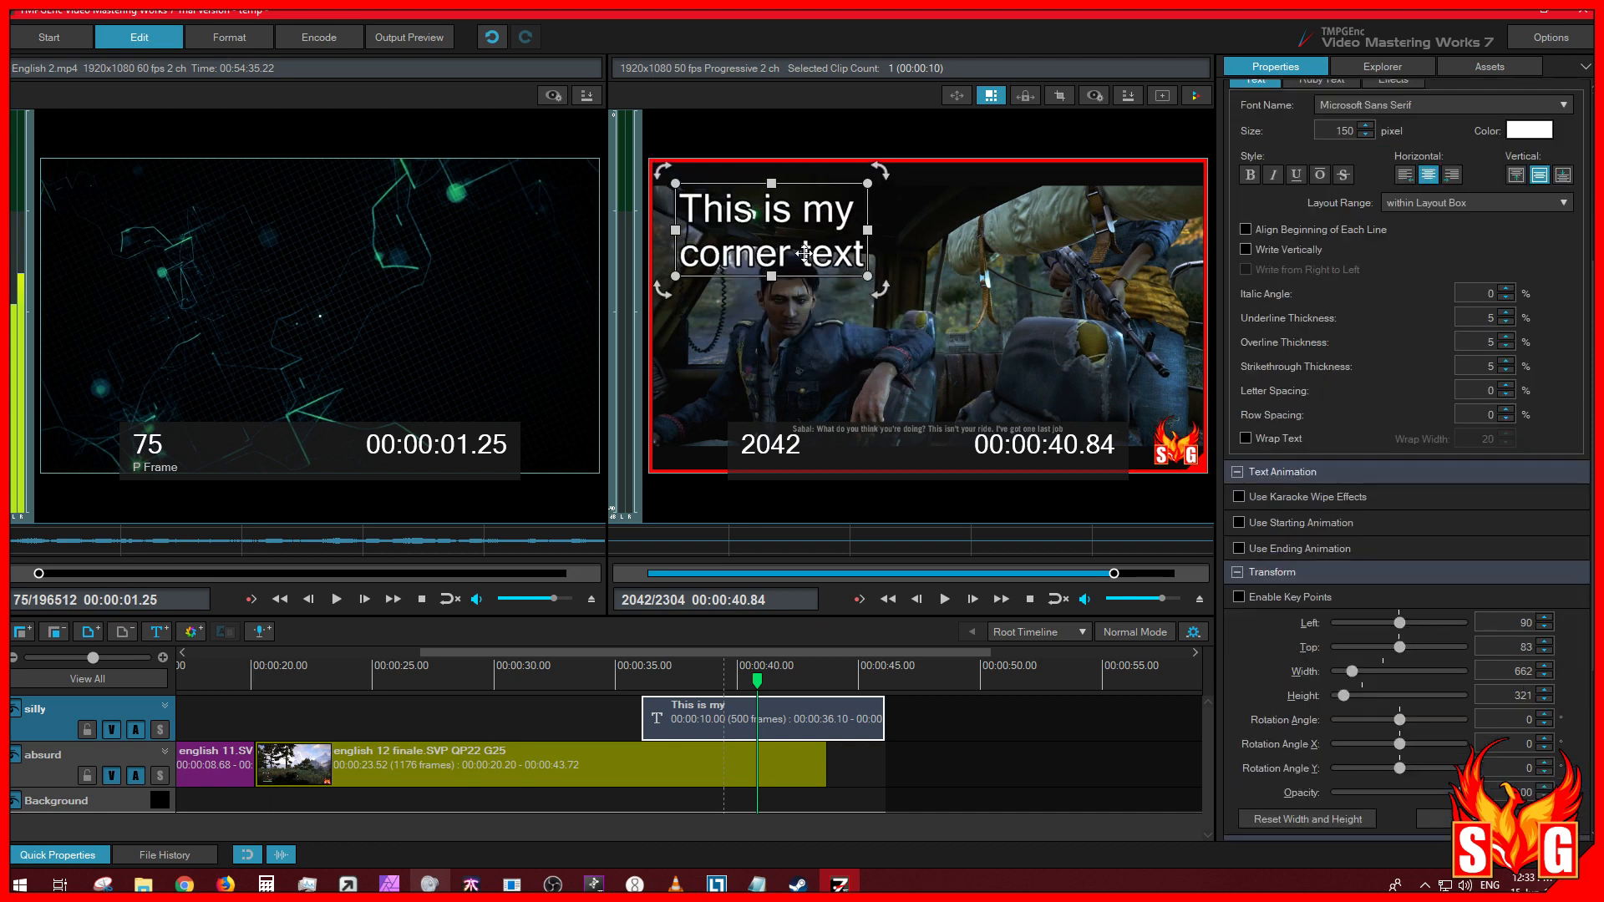
scroll(1316, 296, "up", 3)
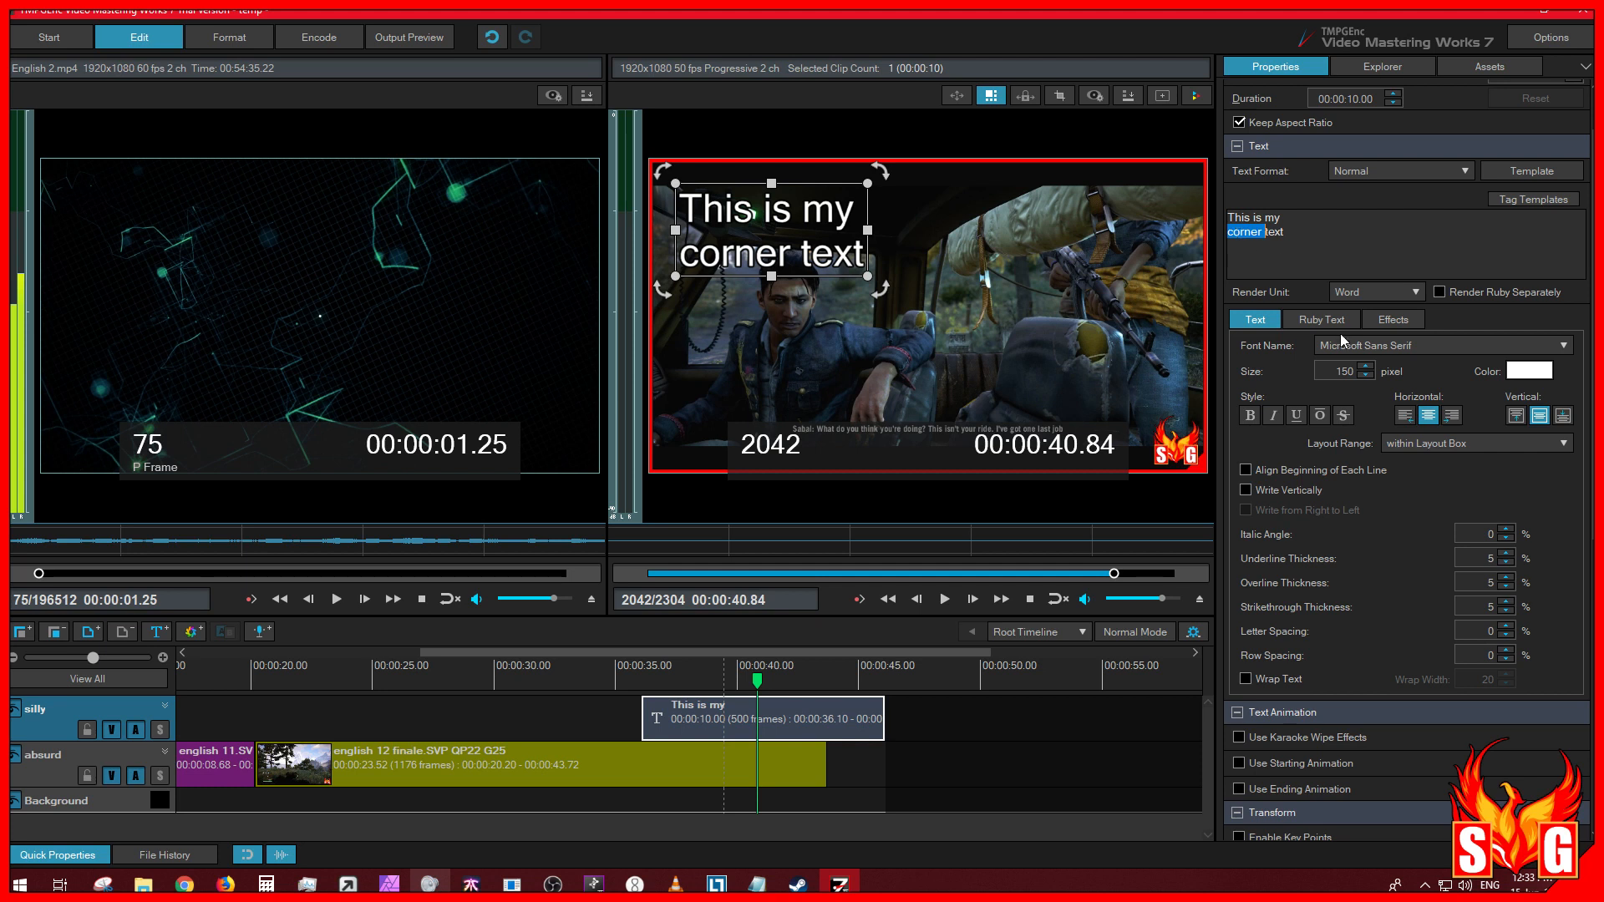
Step: Try text sizes of 200 and 10 pixels on the corner text
left_click(1367, 367)
left_click(1367, 367)
type("200")
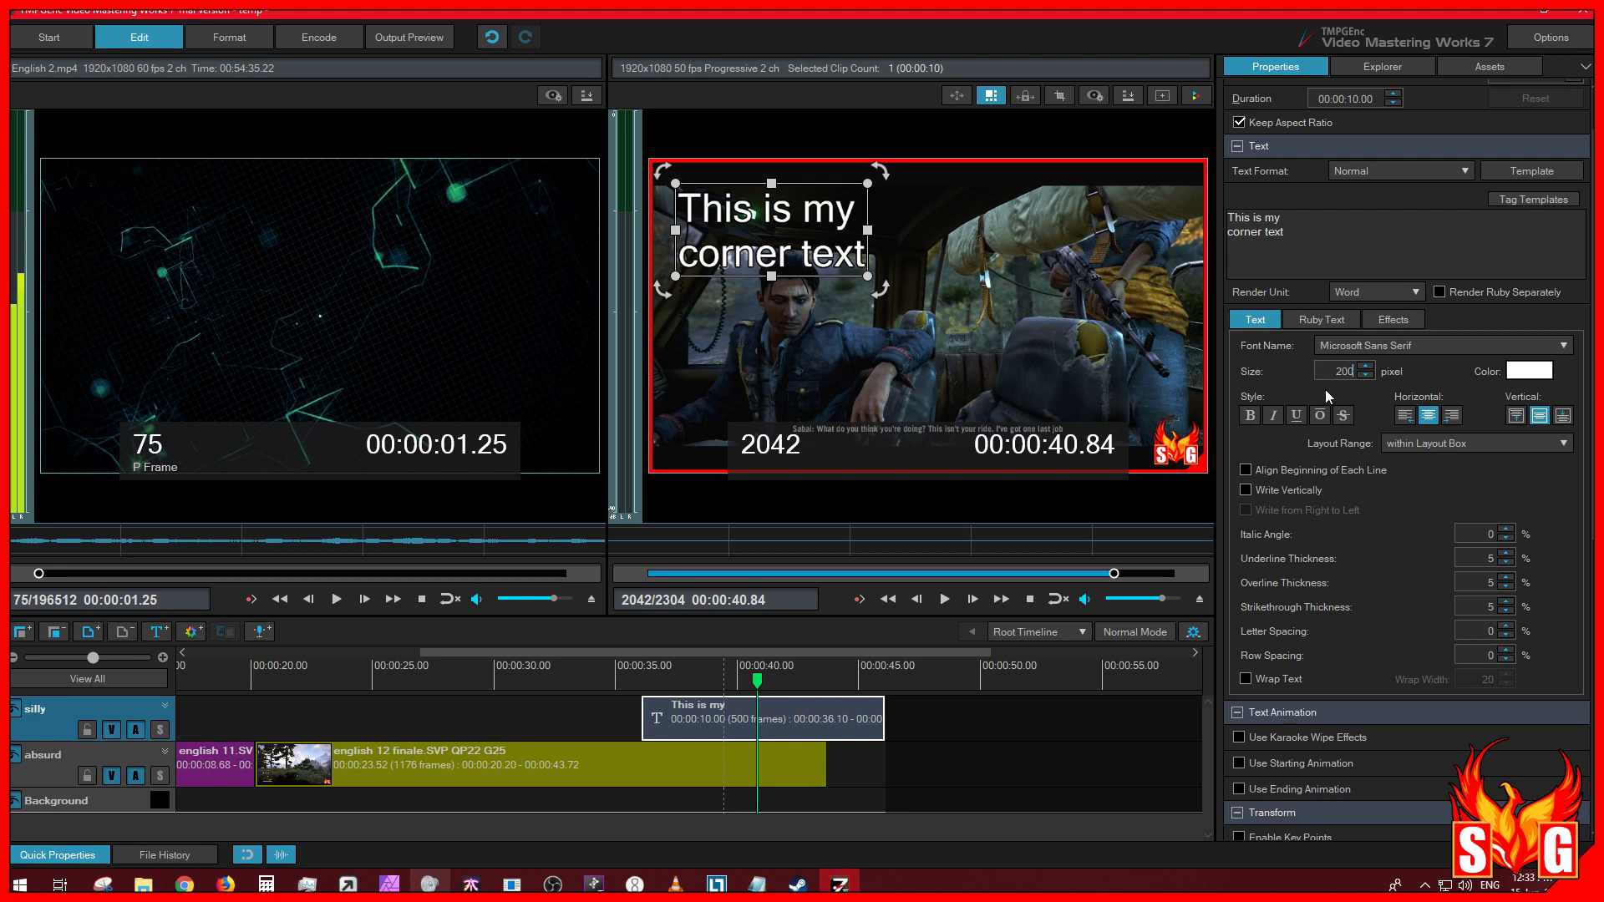
key("Return")
type("10")
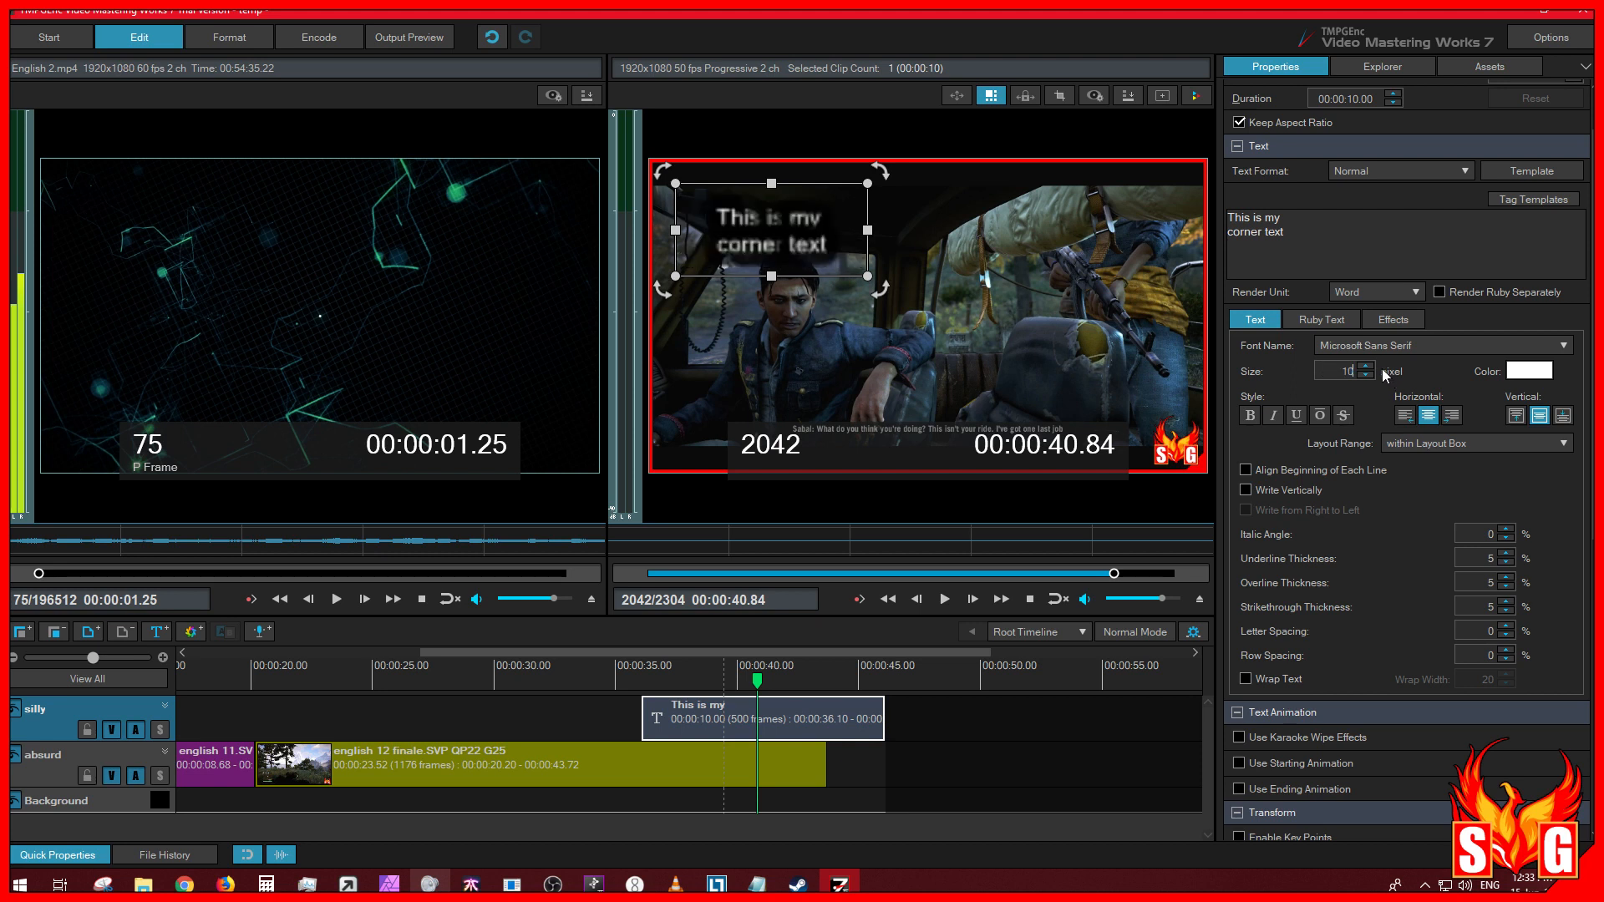
Step: Move the text box to about left 119 and top 149, try a 50-pixel text size, and set it to 200 pixels
left_click_drag(817, 233, 827, 269)
scroll(1400, 339, "up", 5)
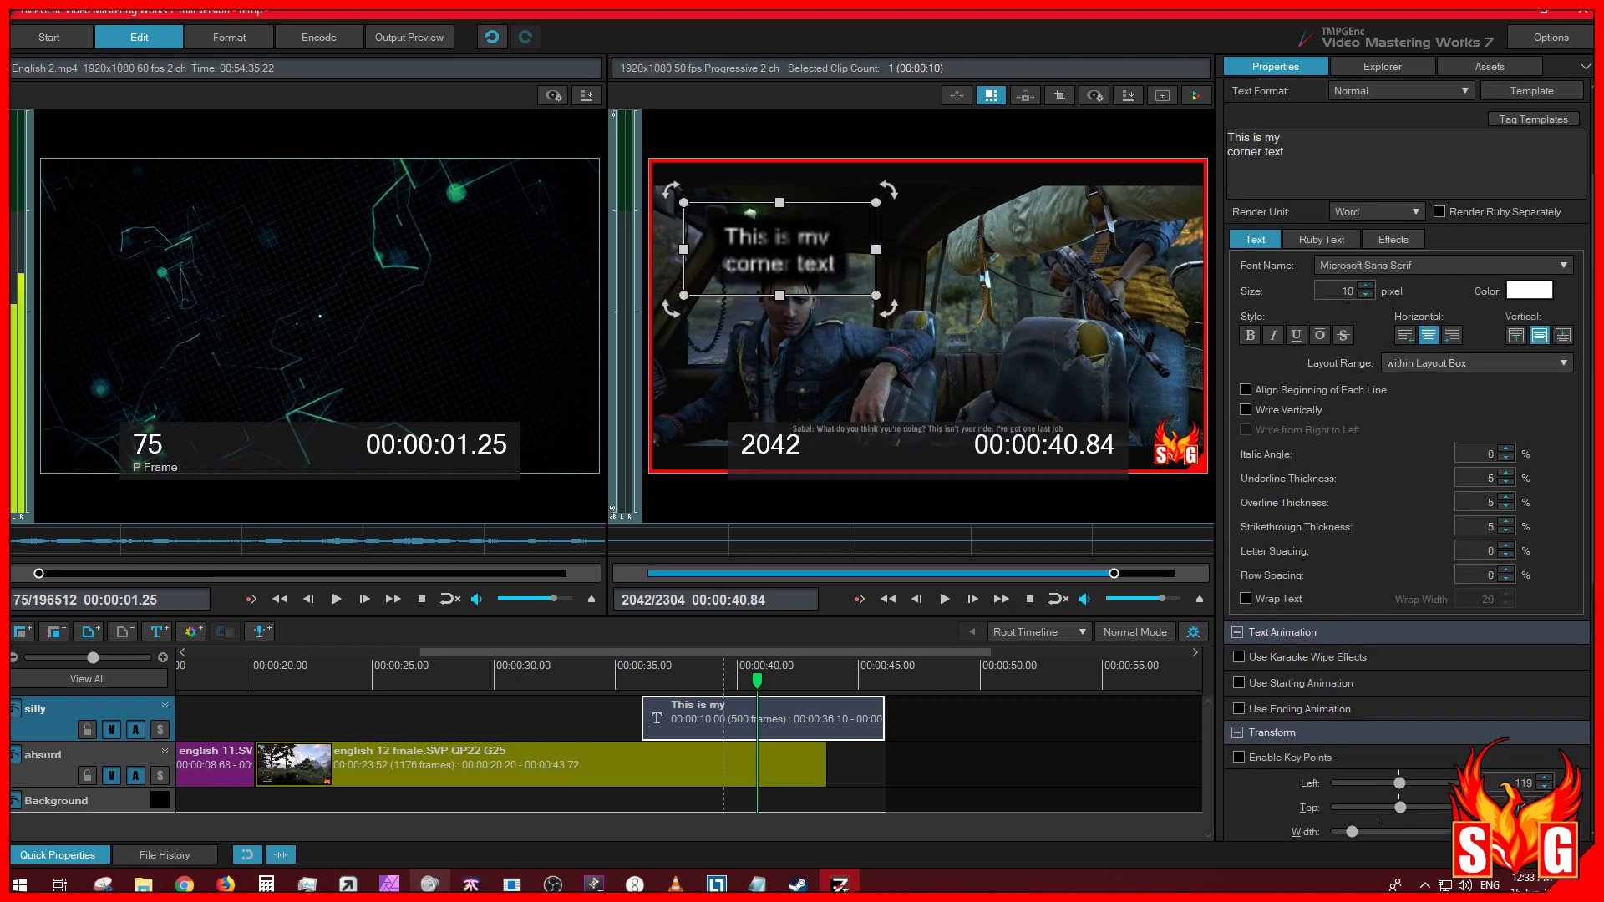
type("50")
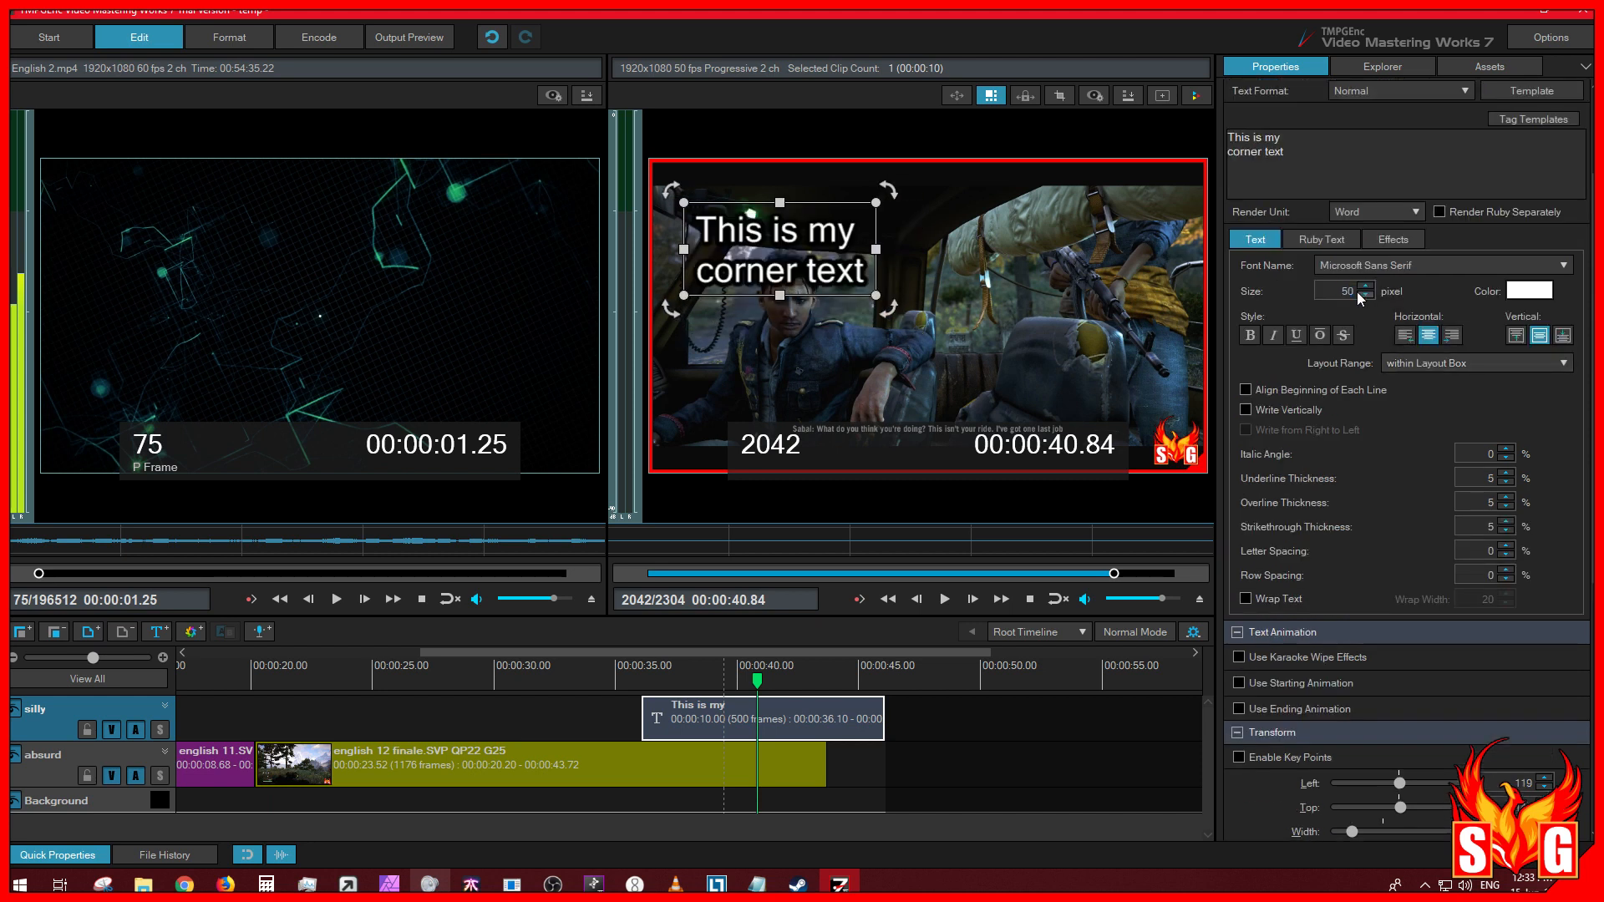
scroll(1348, 317, "up", 2)
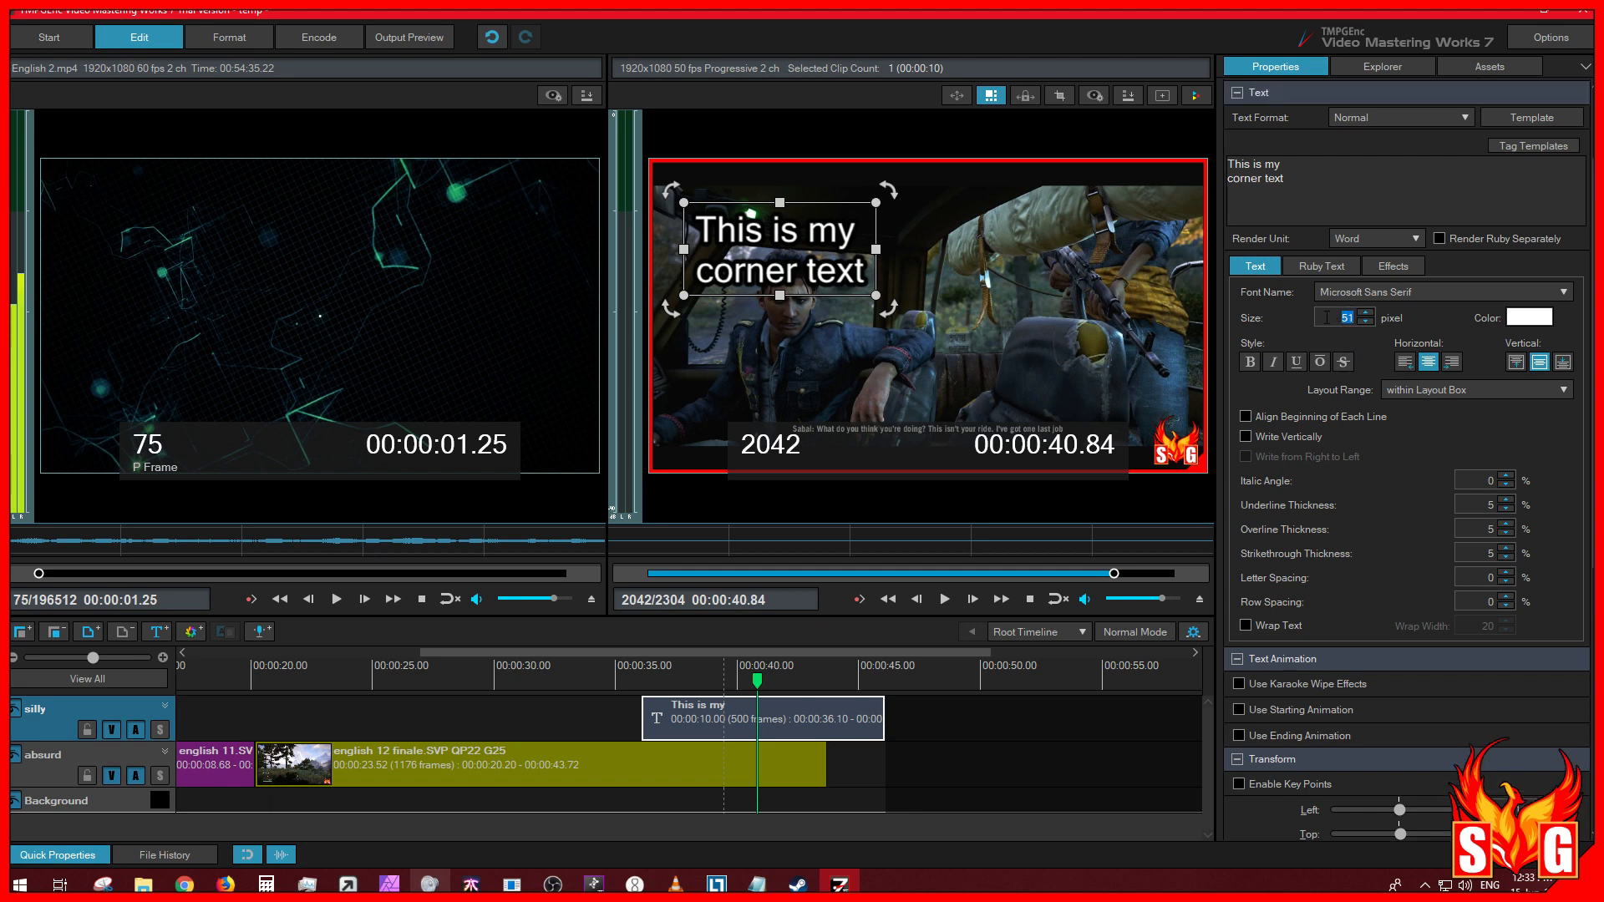
type("200")
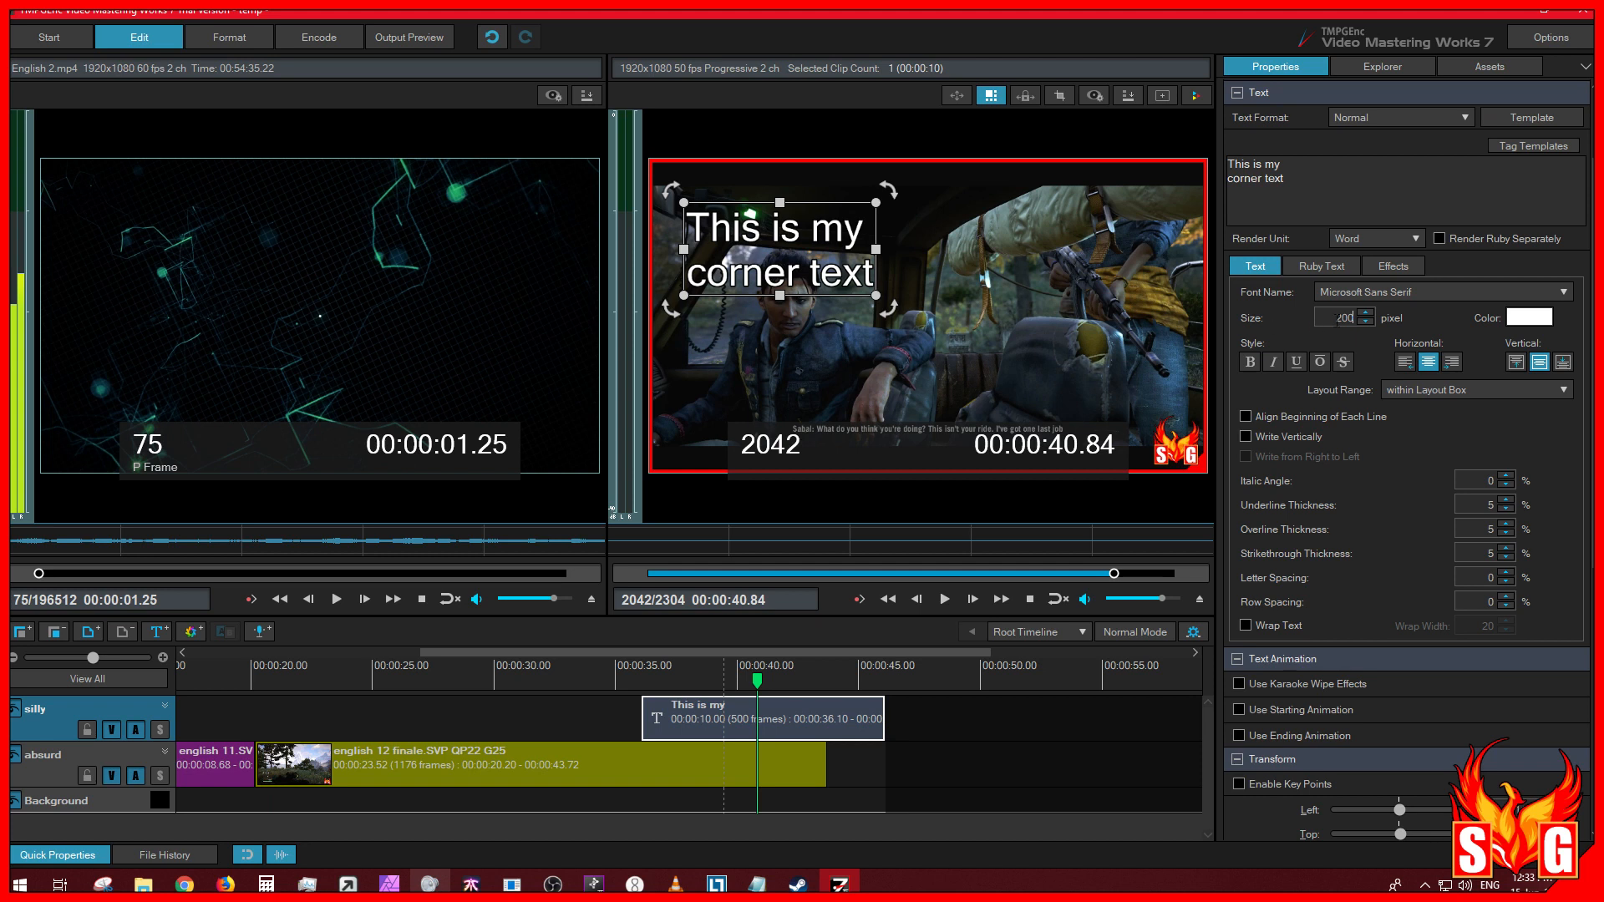
Step: Try smaller and larger text boxes, finish at about 590 by 330, and place the box at about left 93 and top 78
left_click_drag(876, 295, 775, 253)
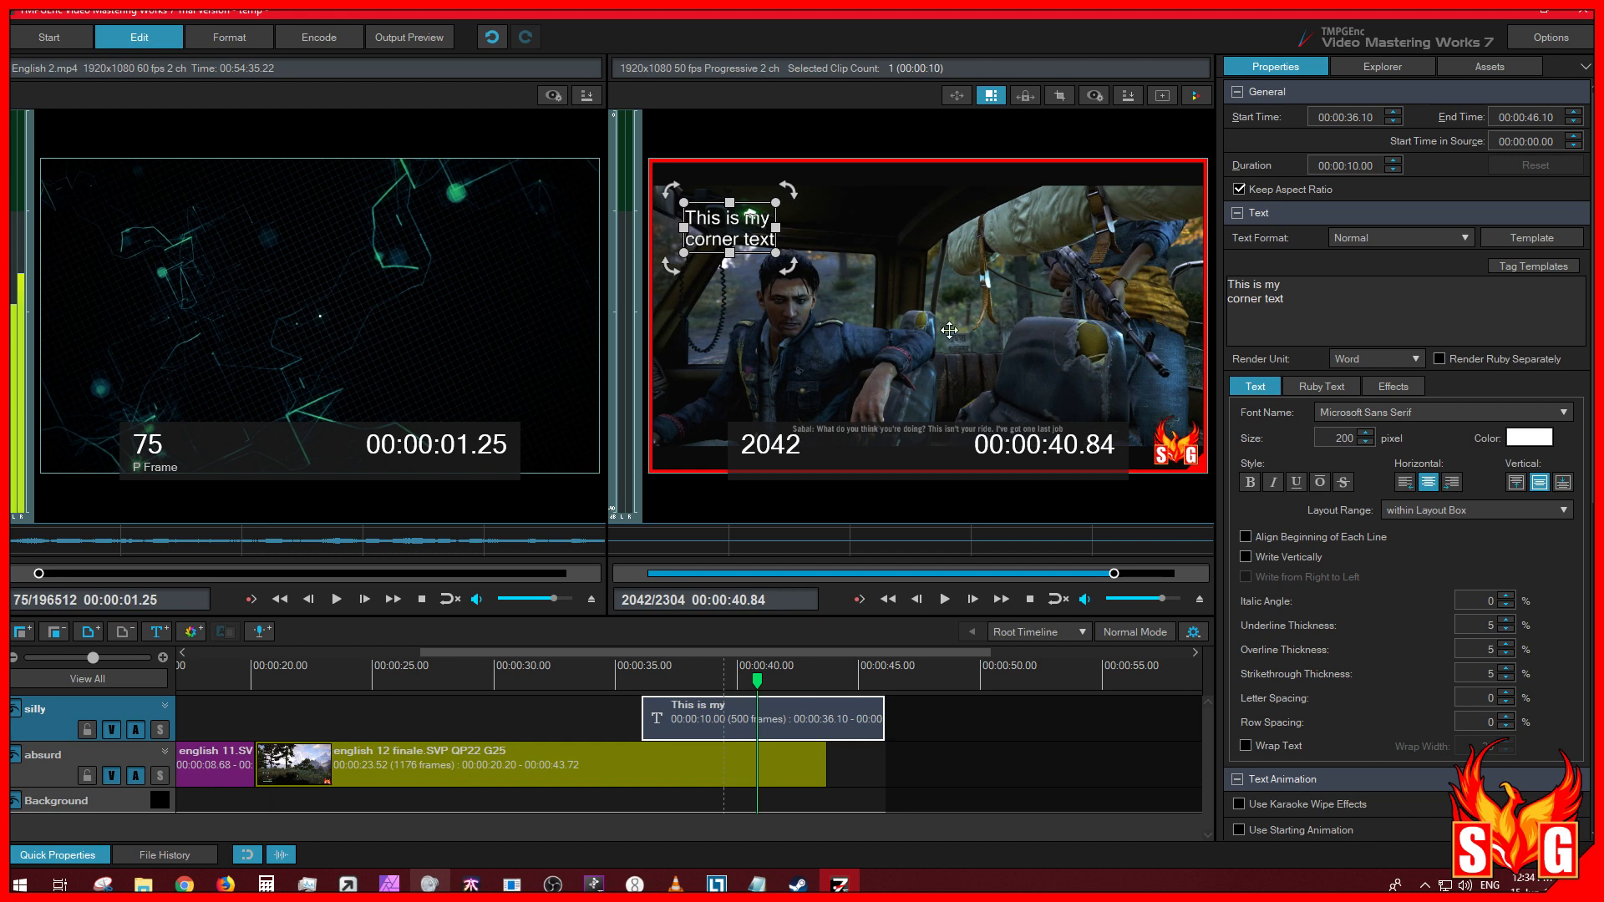
left_click_drag(773, 250, 927, 367)
scroll(1340, 342, "up", 3)
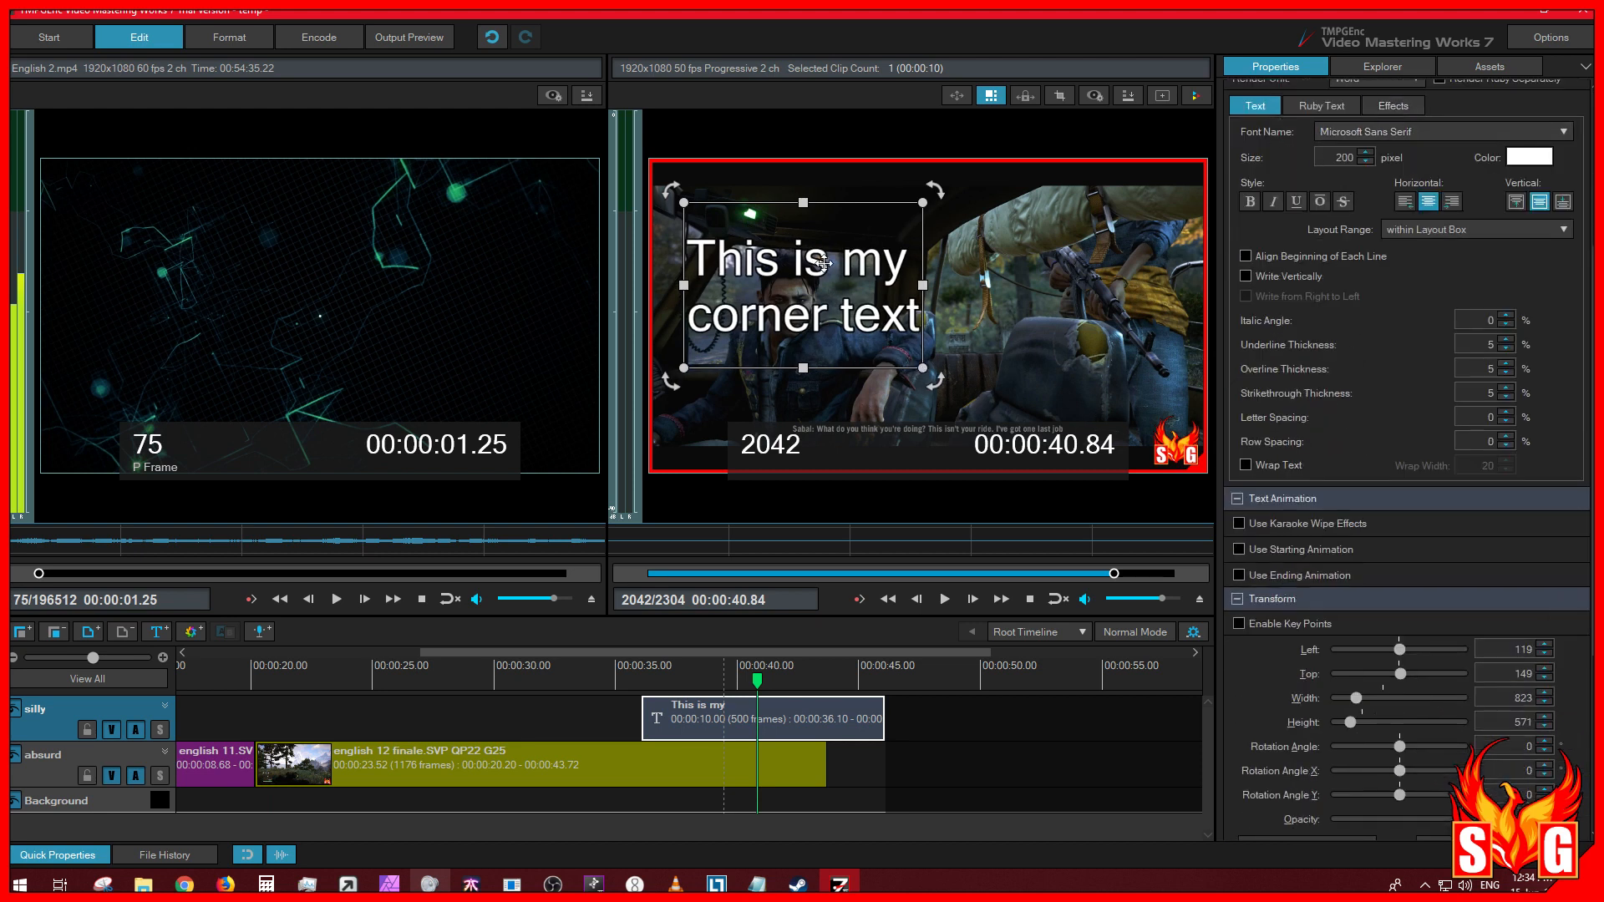
mouse_move(922, 285)
left_mouse_down()
mouse_move(1120, 284)
mouse_move(892, 285)
left_mouse_up()
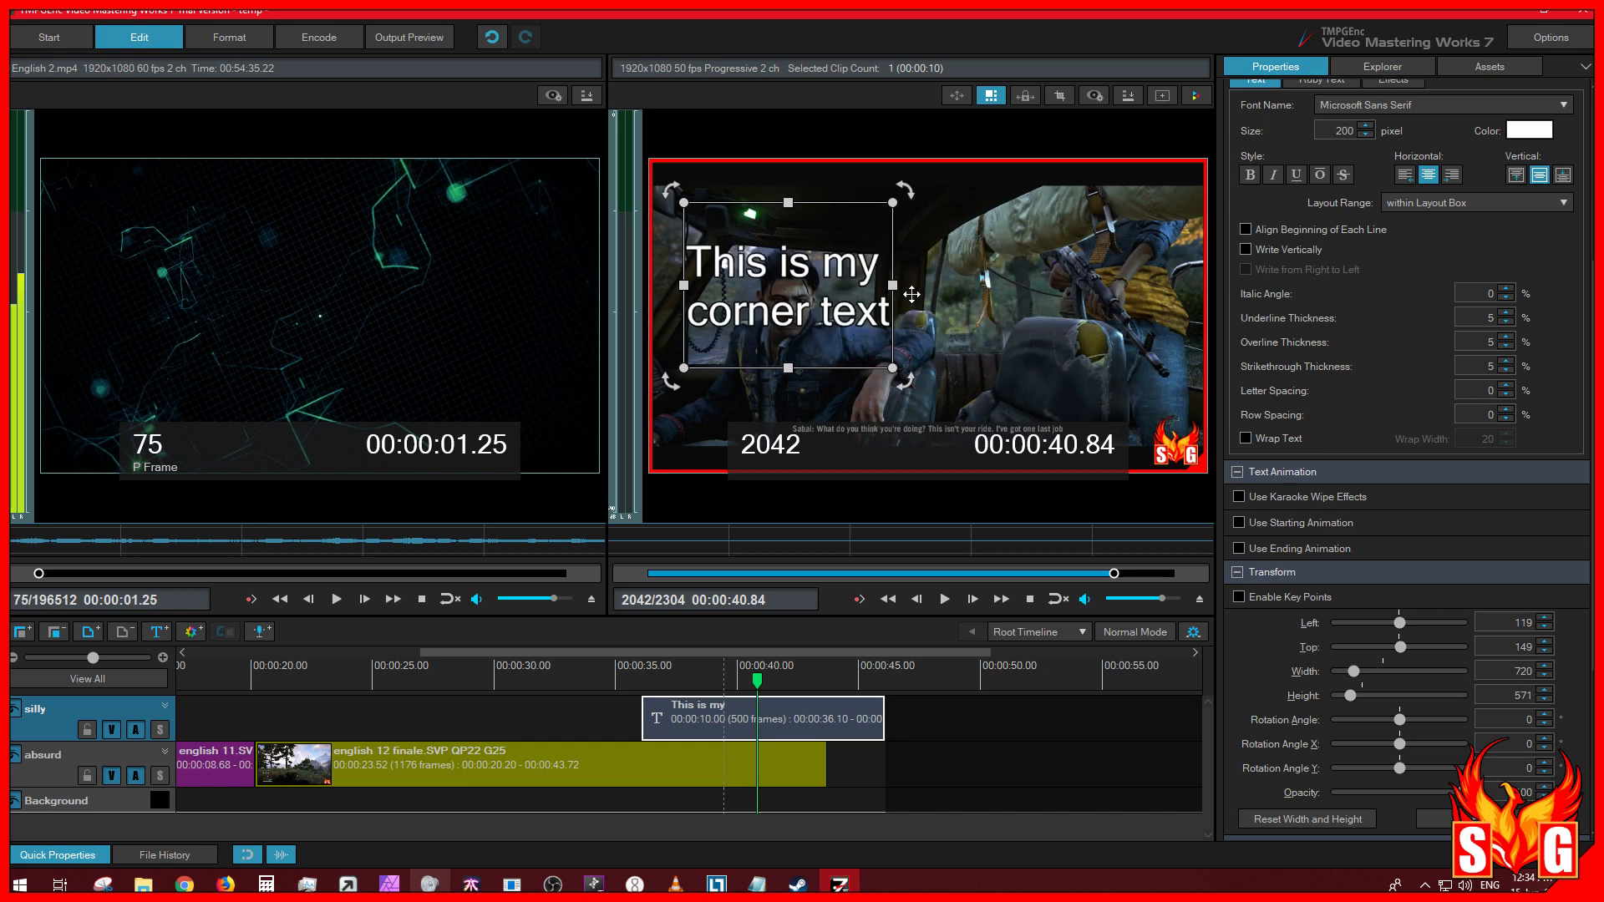
left_click_drag(892, 367, 854, 297)
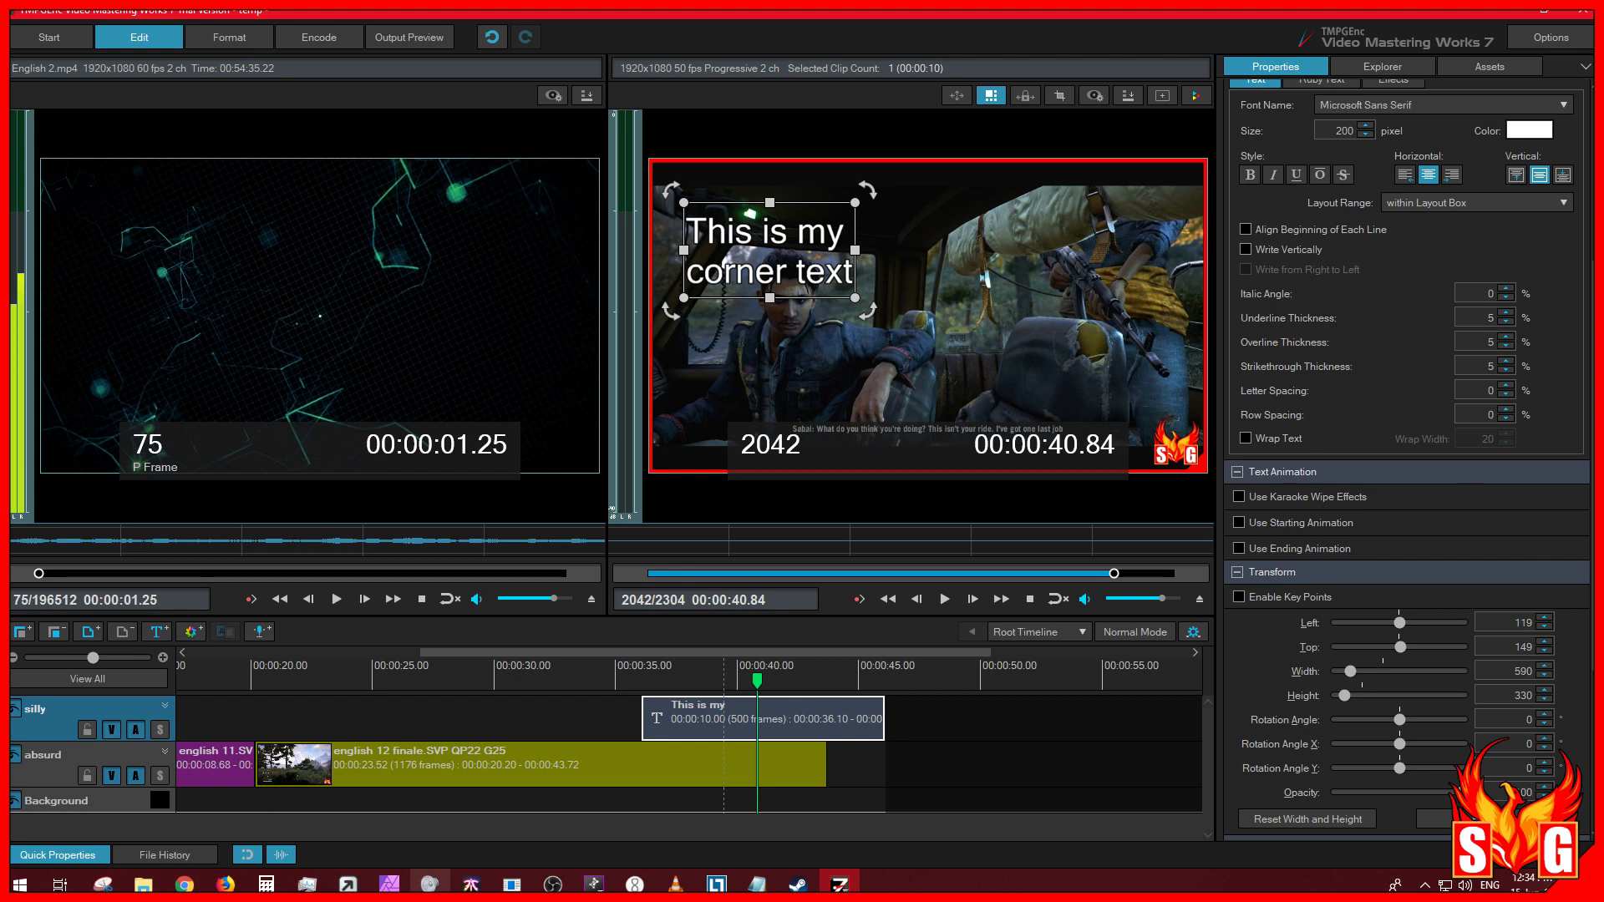
left_click(430, 886)
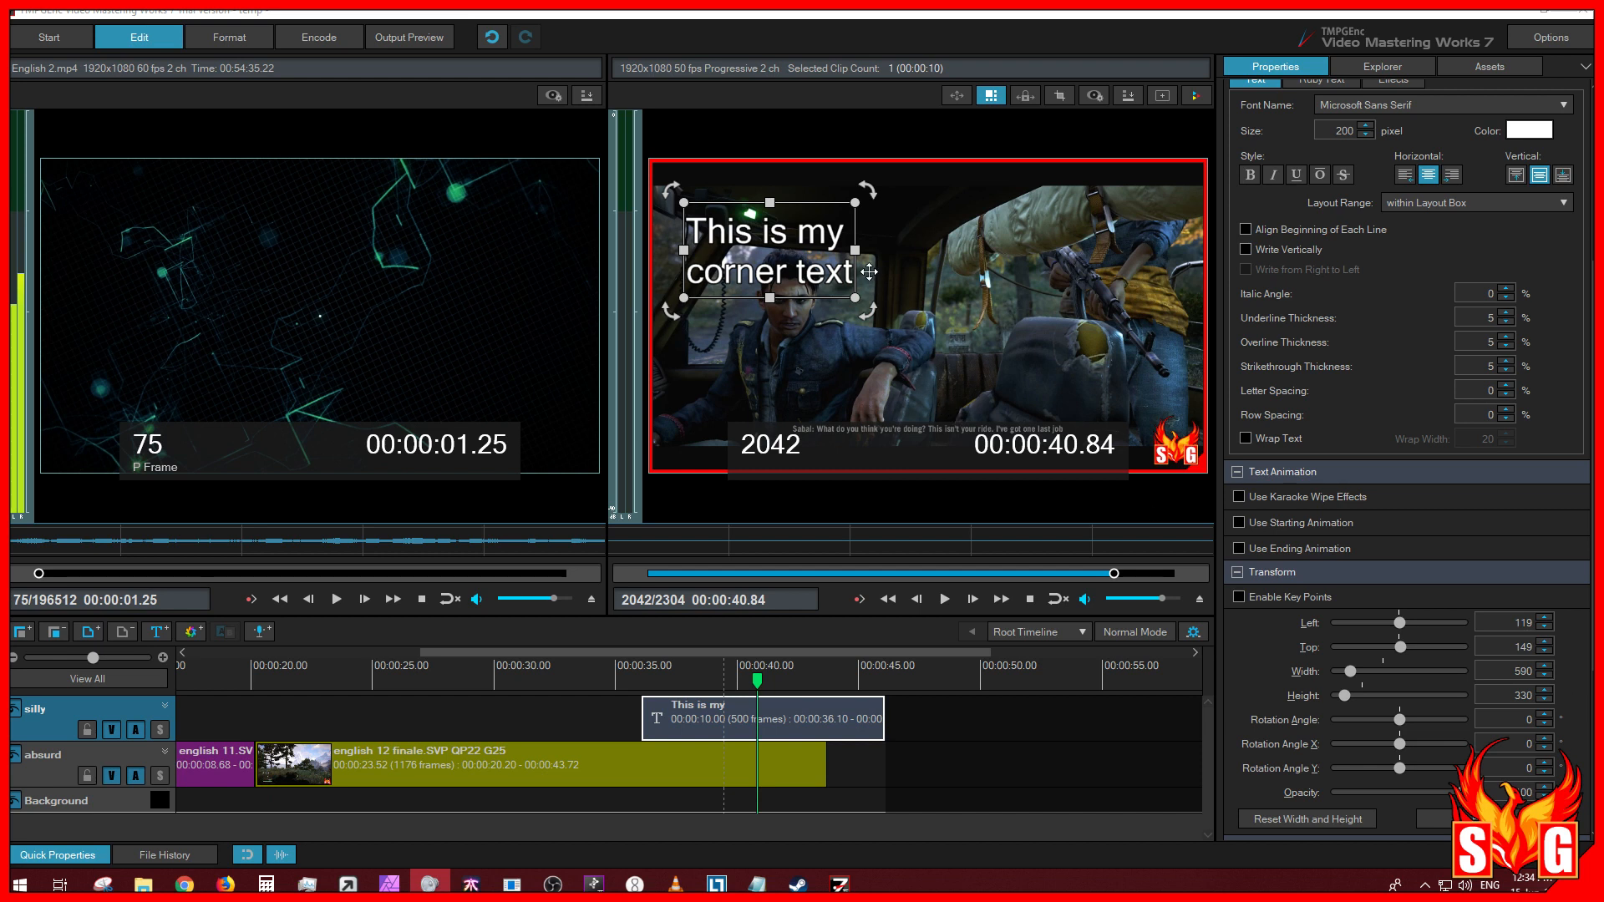
left_click_drag(806, 208, 800, 186)
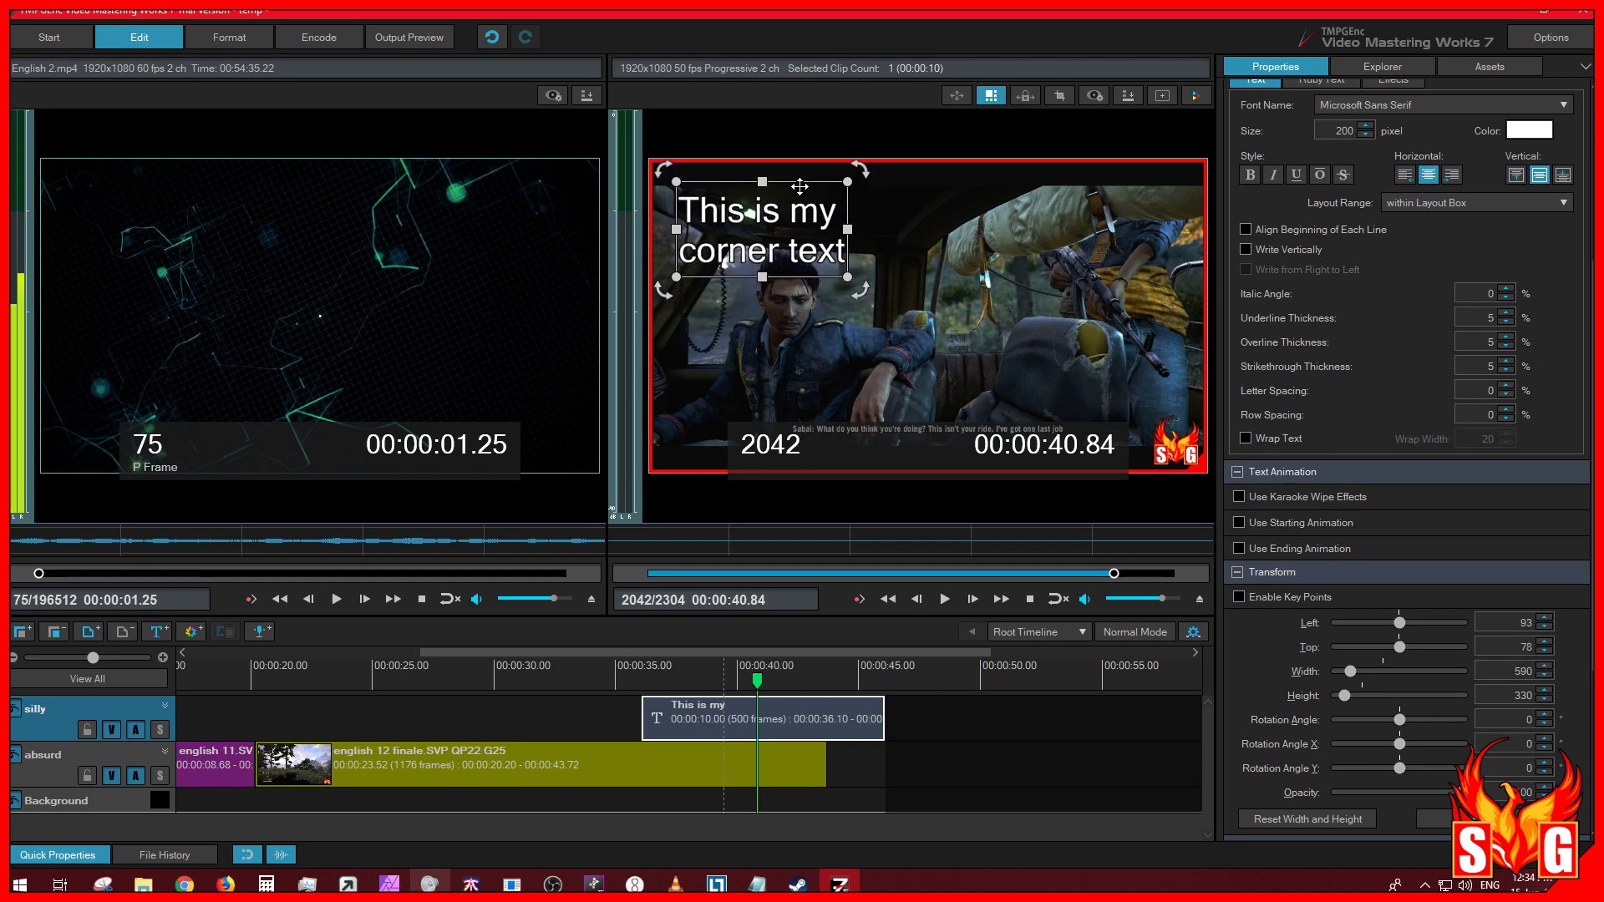
Step: Lower the text size gradually to about 24 pixels, raise it to 52, and set it back to 200 pixels
scroll(1361, 244, "up", 1)
left_click(1366, 189)
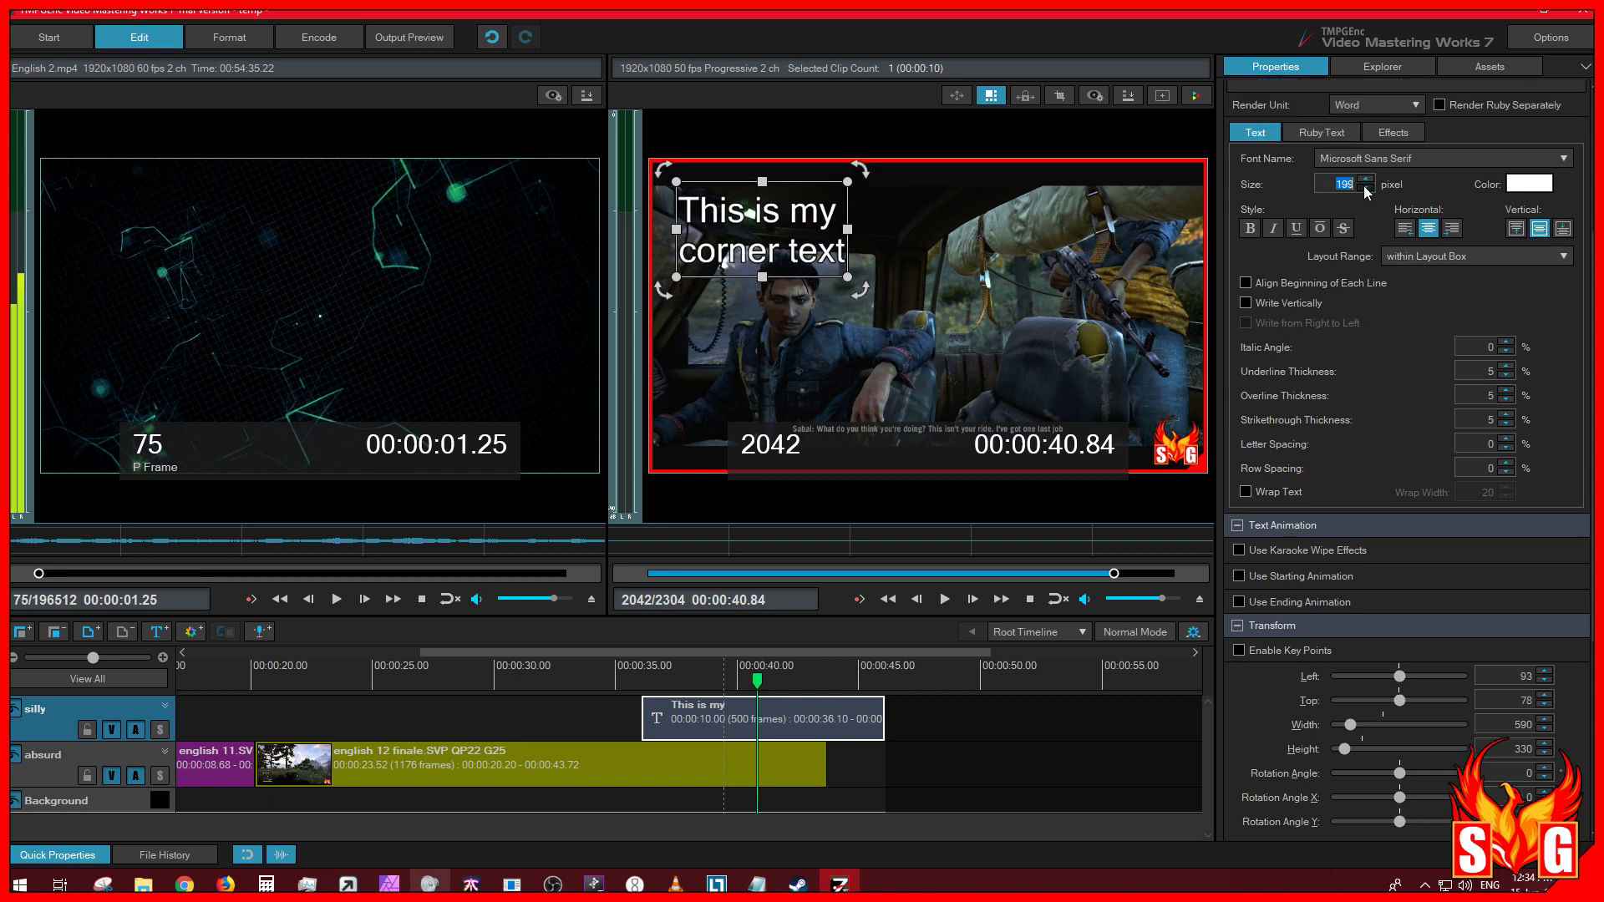
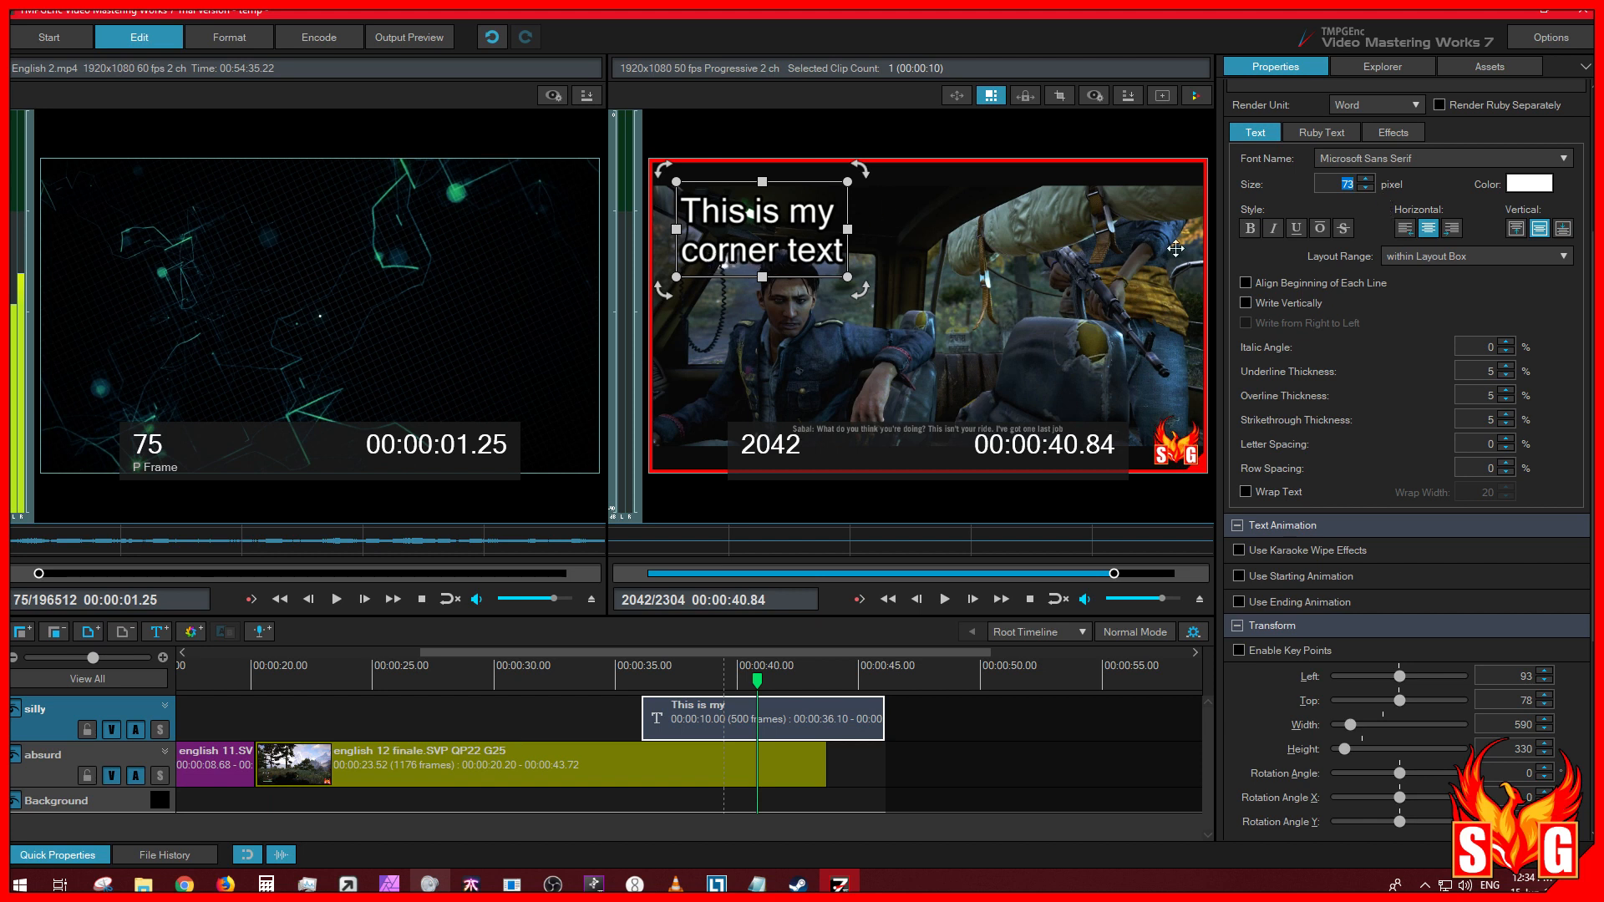
left_click(1366, 188)
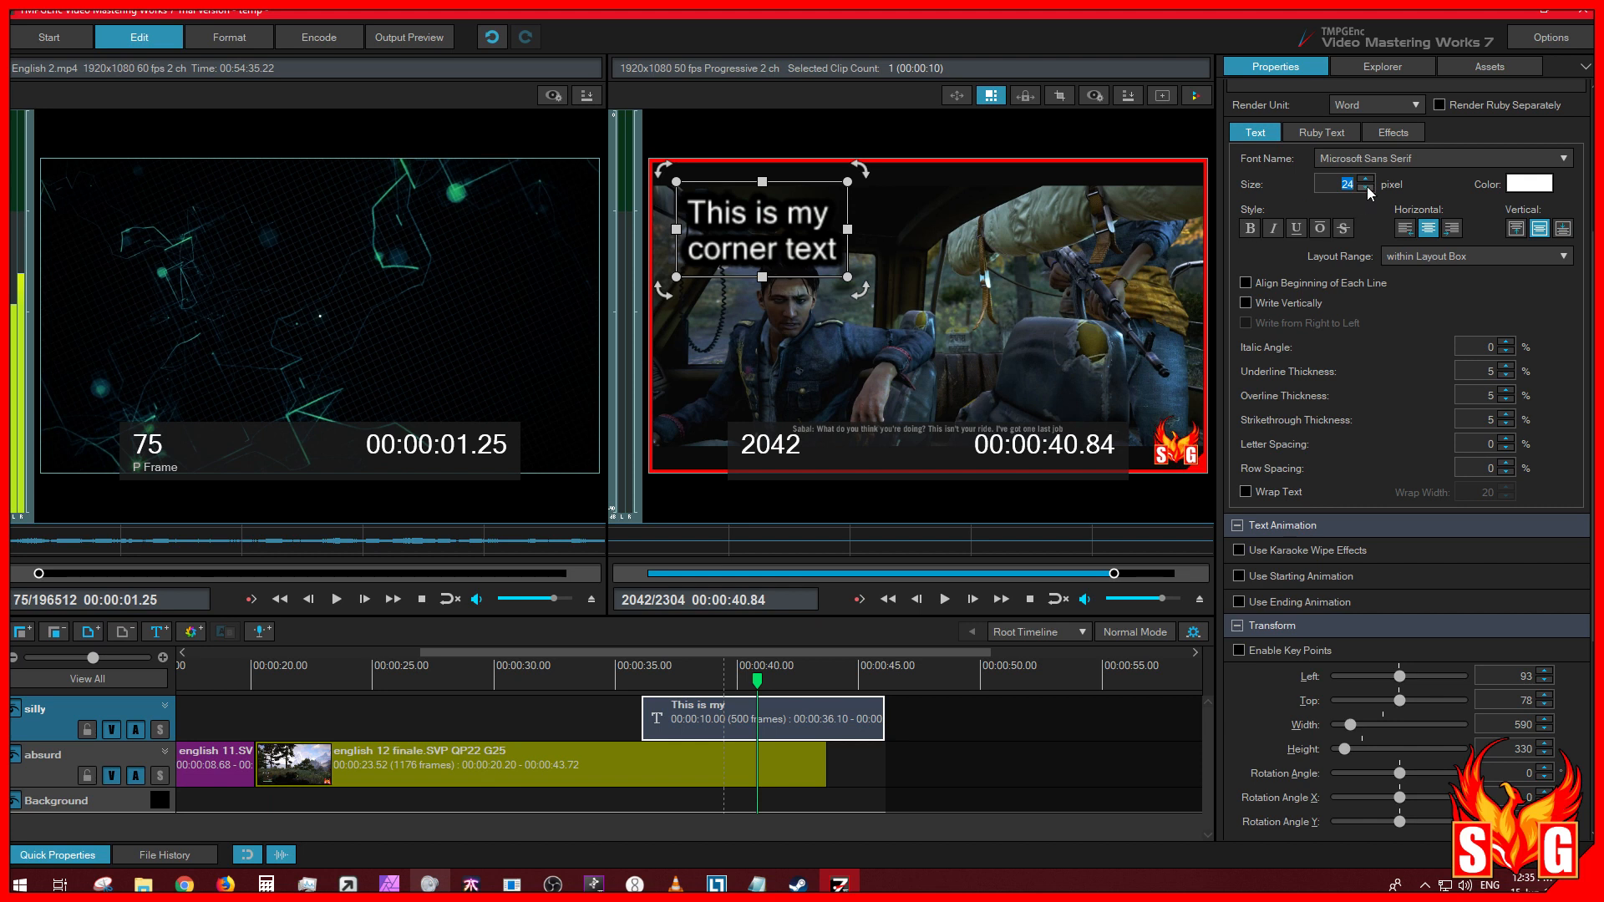
left_click(1367, 189)
left_click(1367, 180)
left_click(1368, 178)
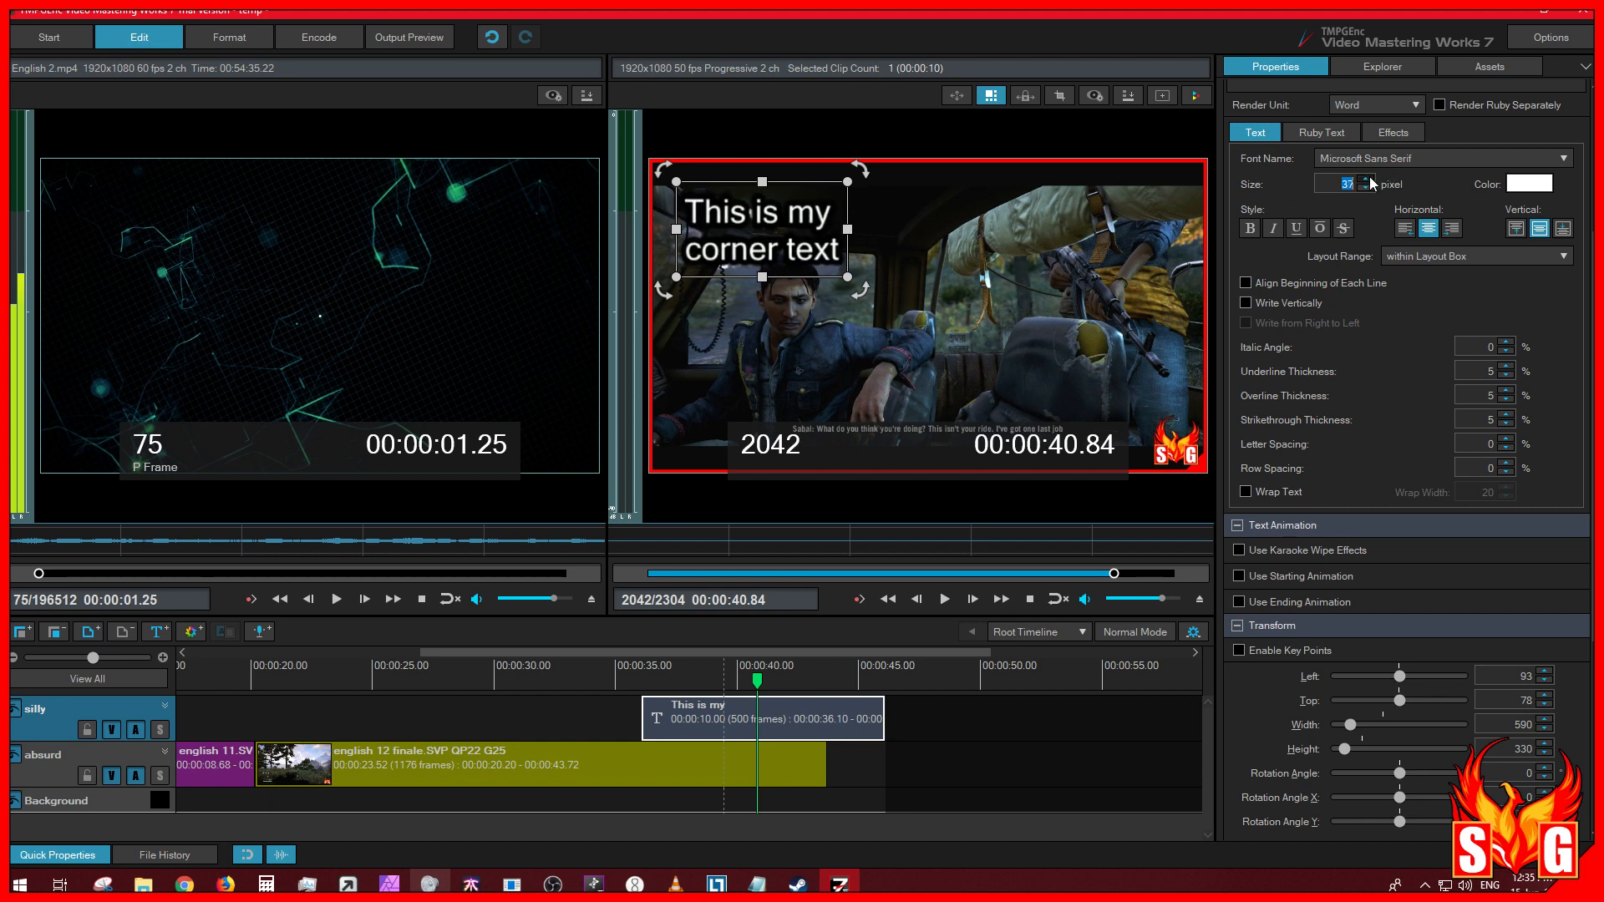
left_click(1367, 179)
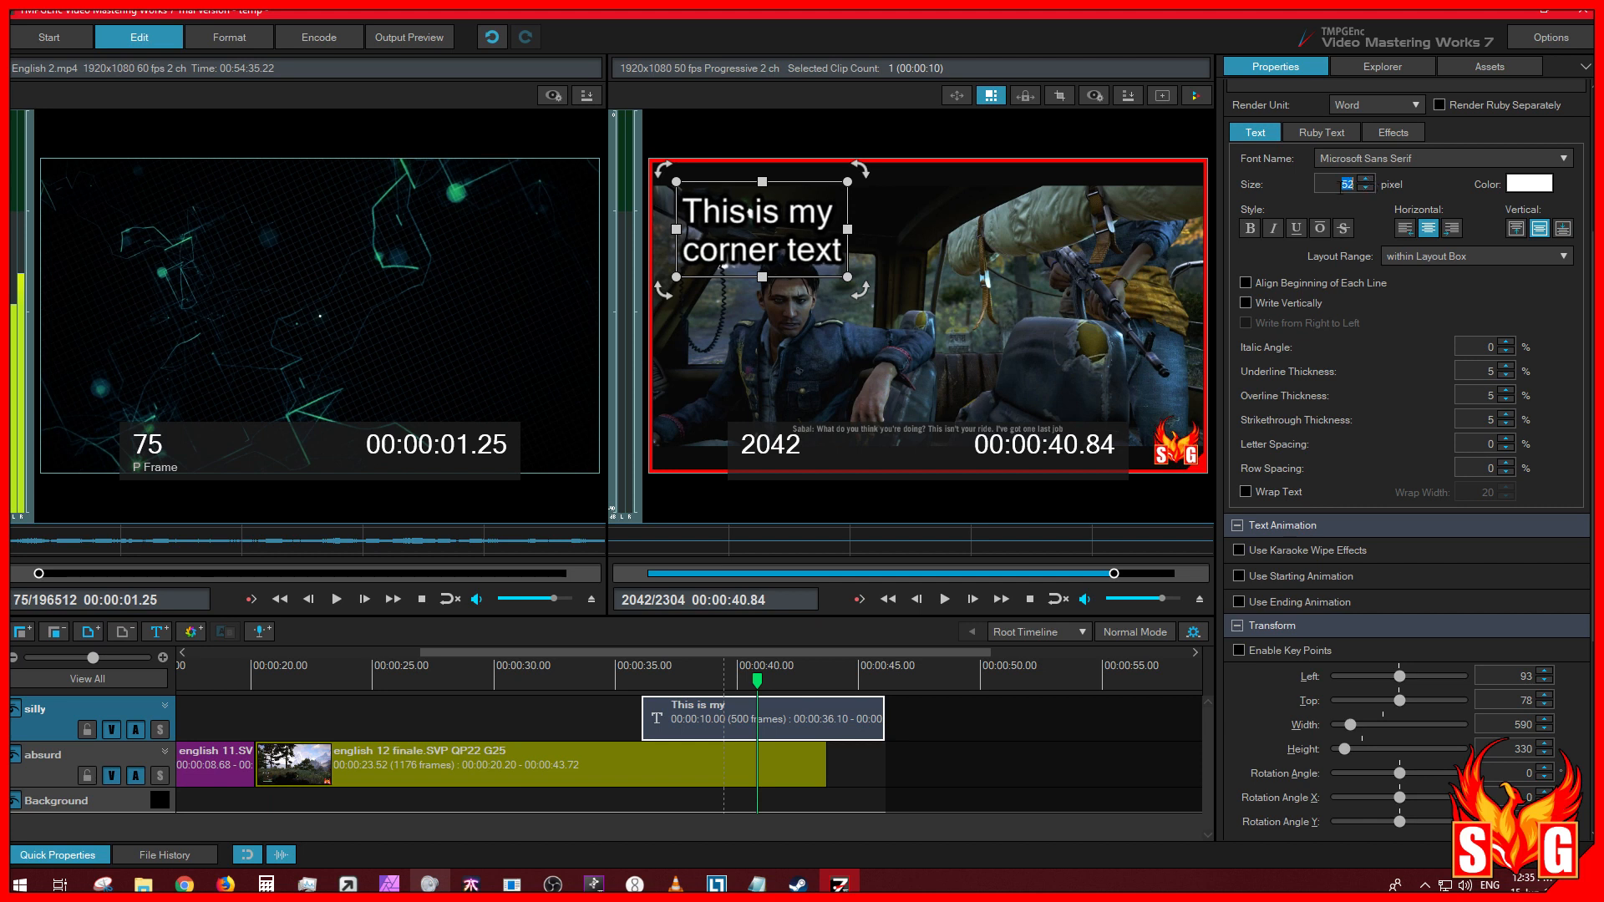
type("200")
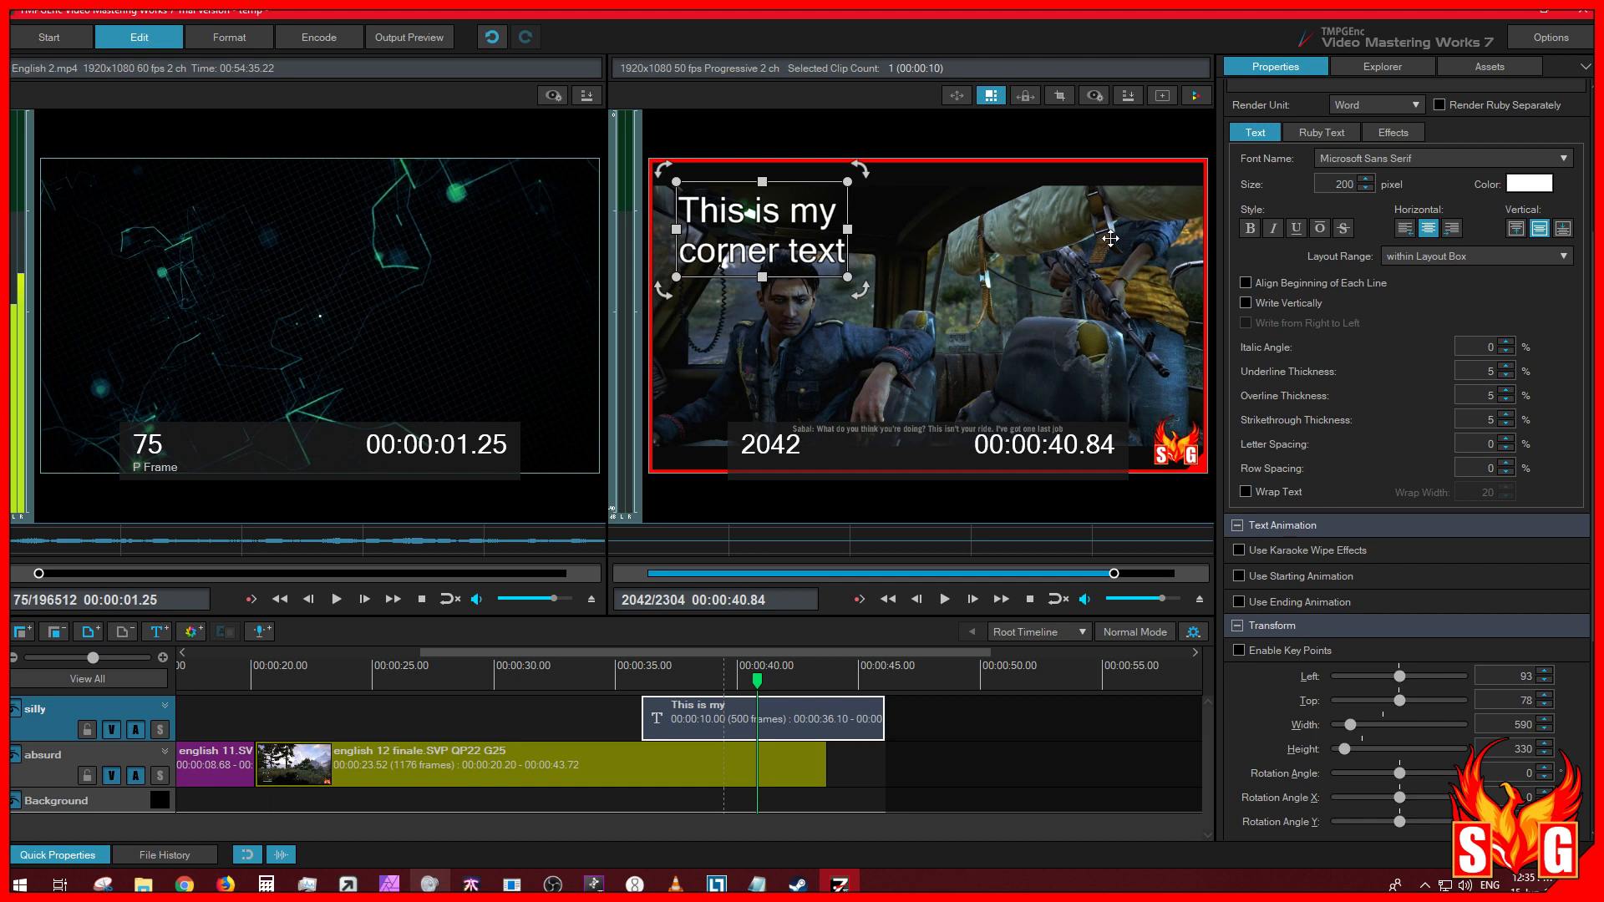
Step: Enlarge the text box to about 1608 by 804 and set the text size to 100 pixels
left_click_drag(848, 278, 1153, 418)
double_click(1340, 130)
type("100")
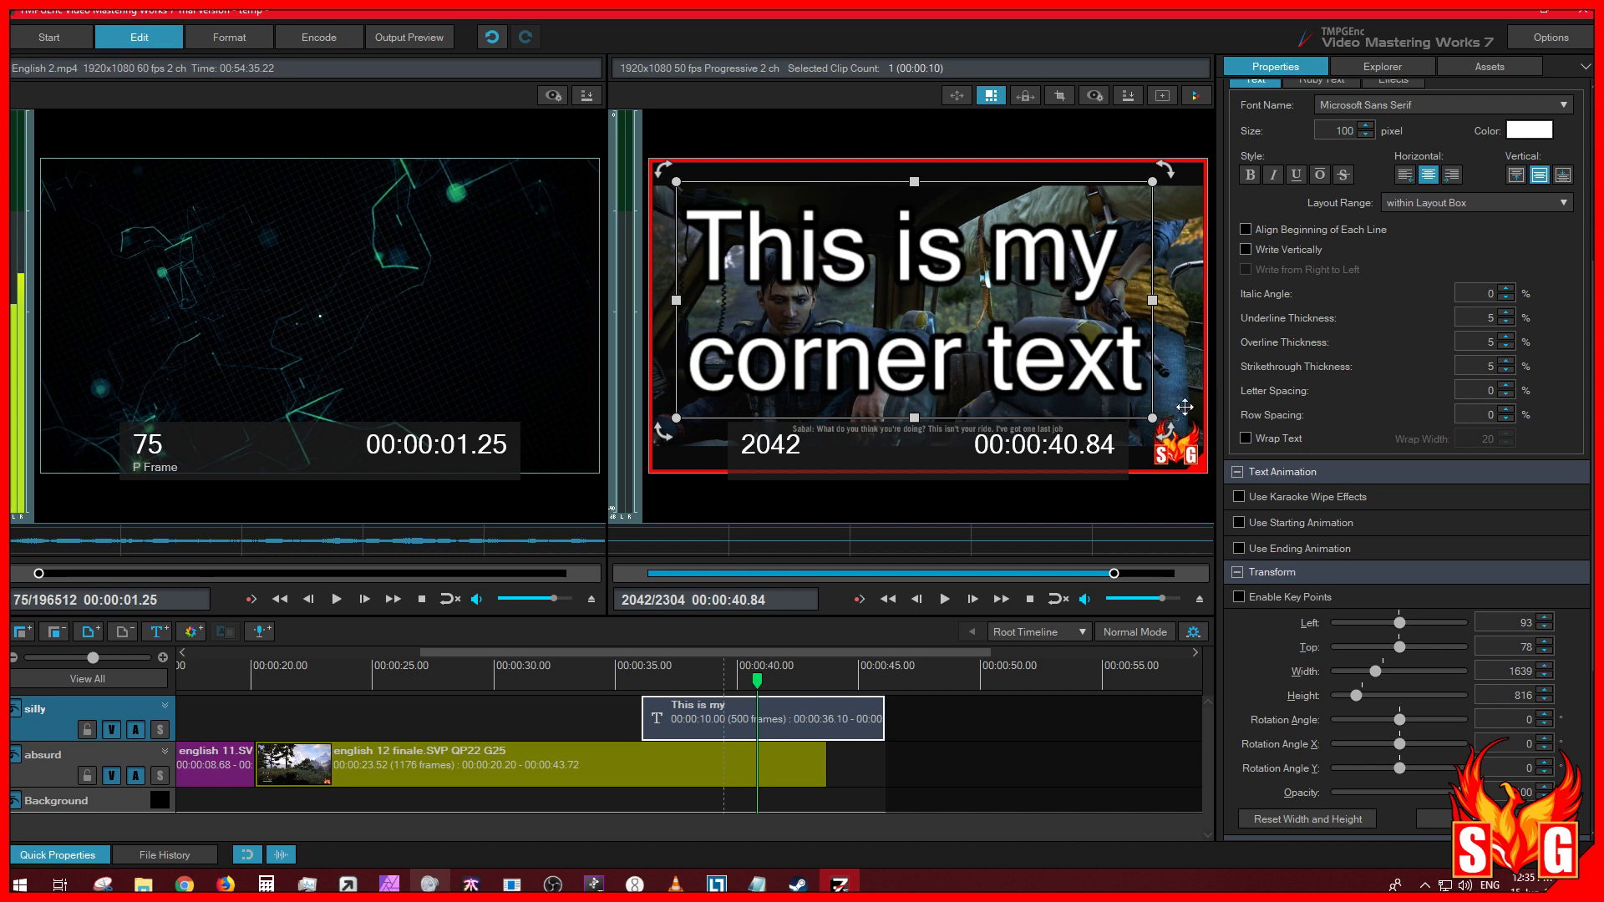
mouse_move(1153, 417)
left_mouse_down()
mouse_move(927, 307)
mouse_move(1157, 422)
mouse_move(1143, 414)
left_mouse_up()
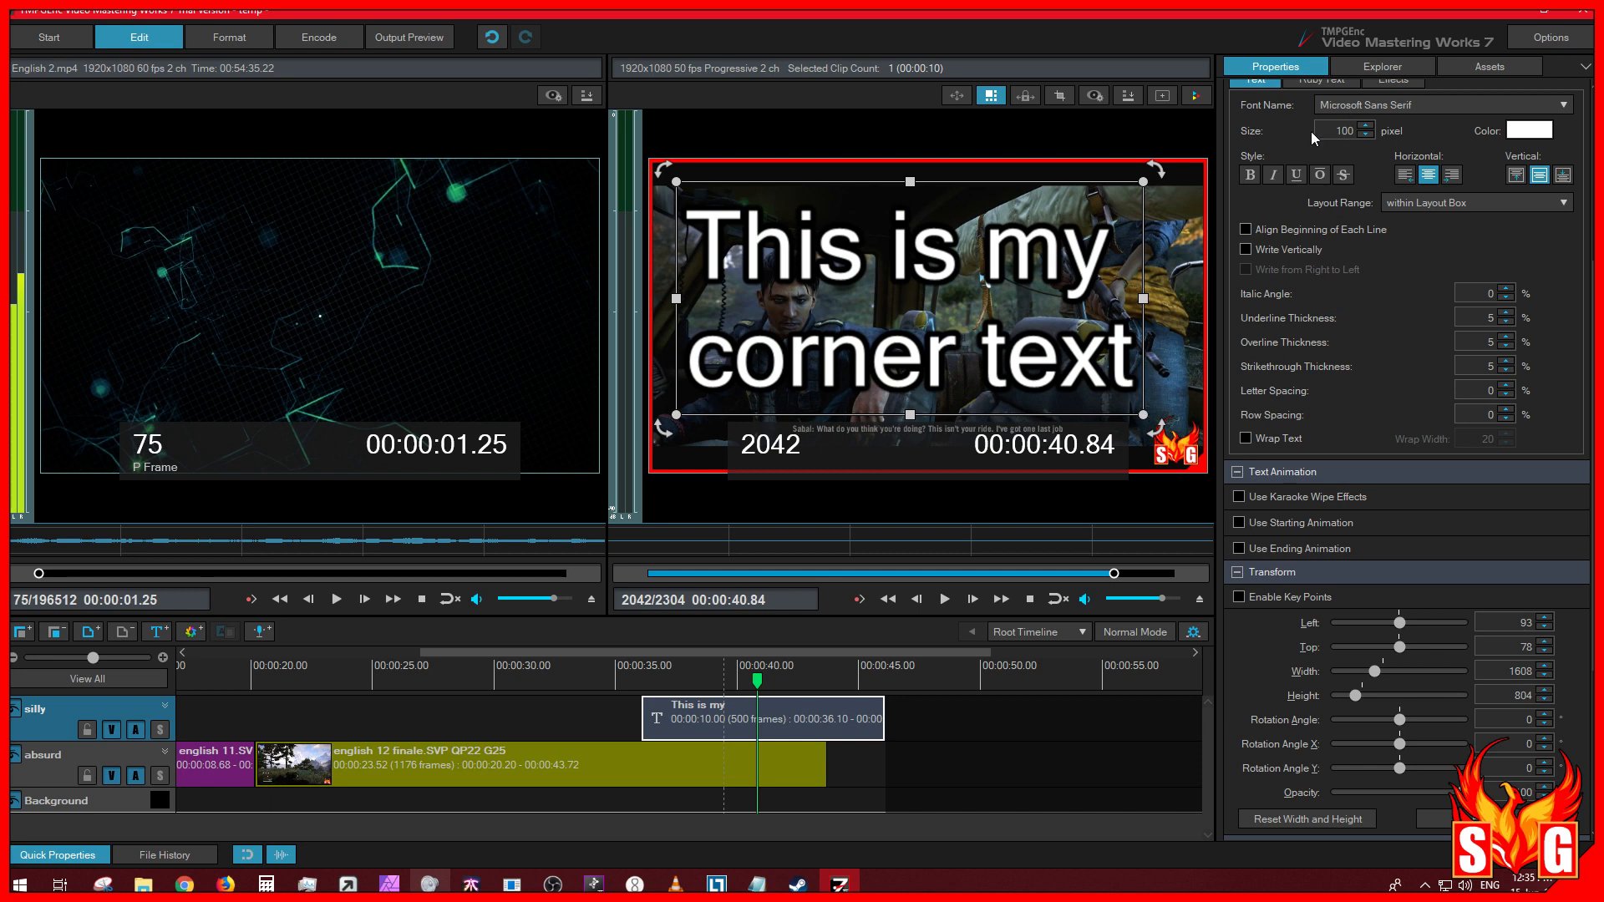
Step: Try text sizes of 200 and 3000 pixels in the enlarged box, and finish with 300 pixels
left_click_drag(1333, 131, 1377, 134)
type("200")
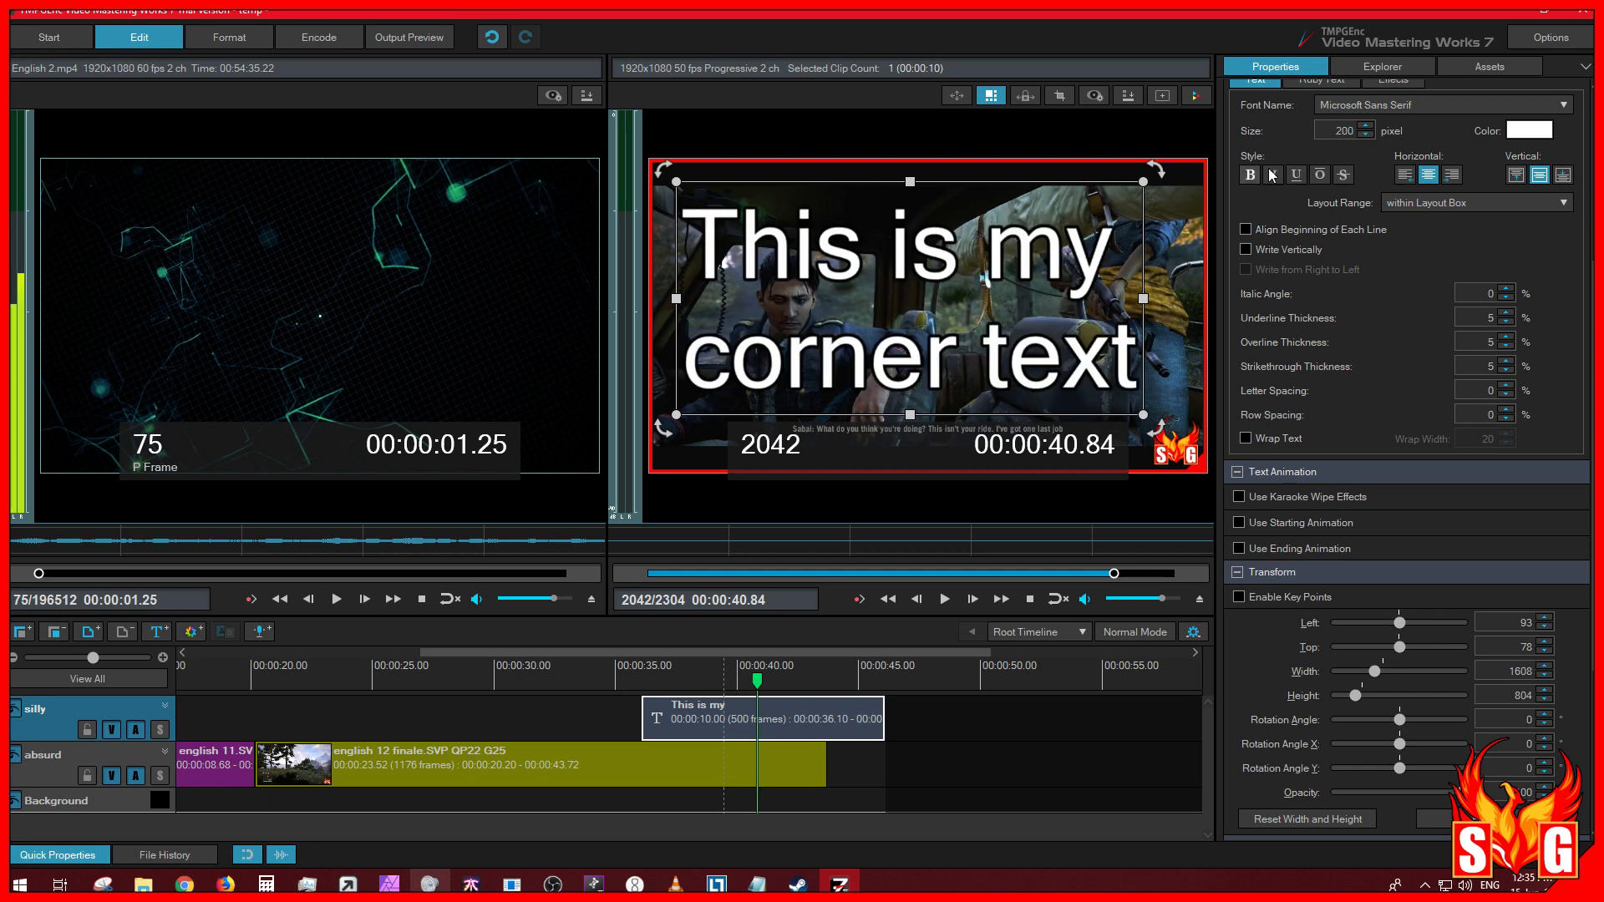
left_click_drag(1335, 131, 1406, 134)
type("3000")
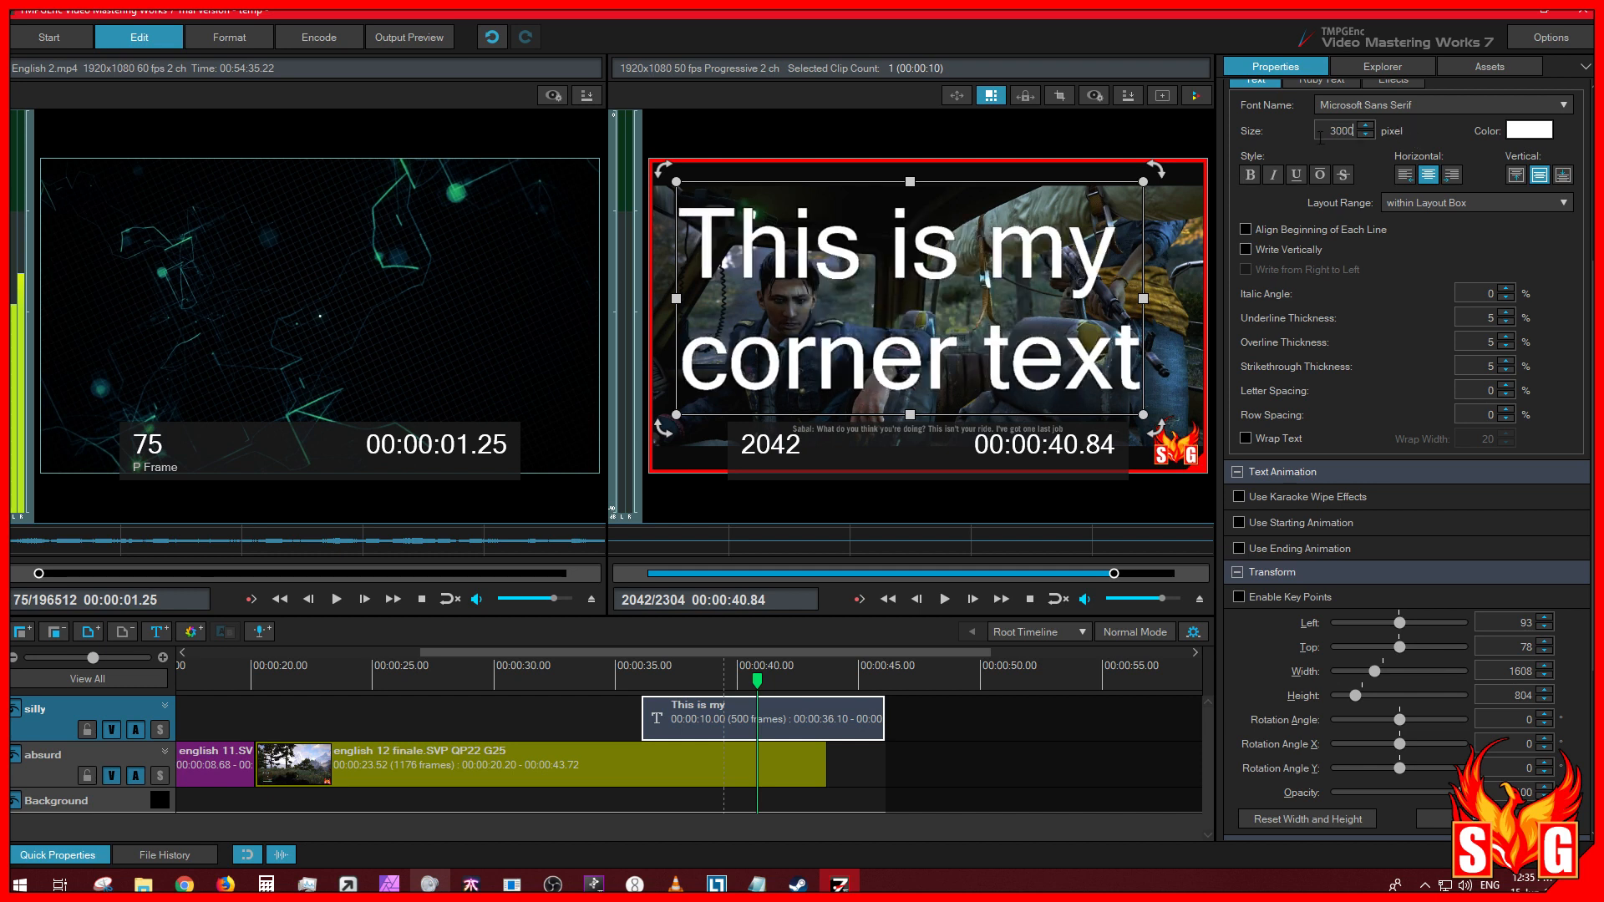
key("BackSpace")
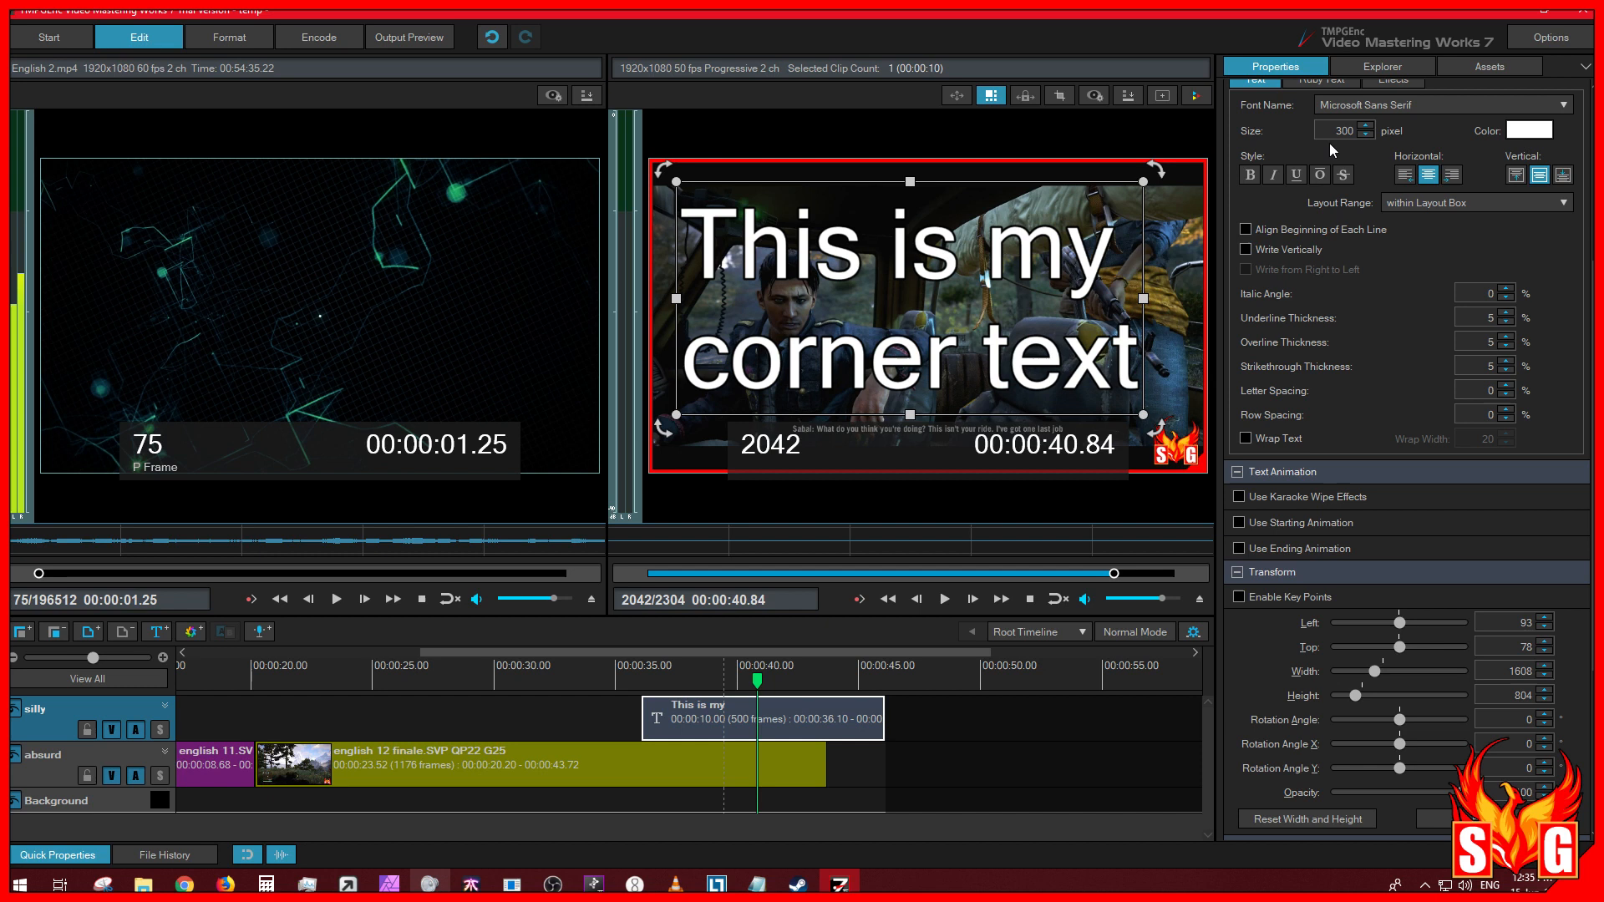
type("0")
key("BackSpace")
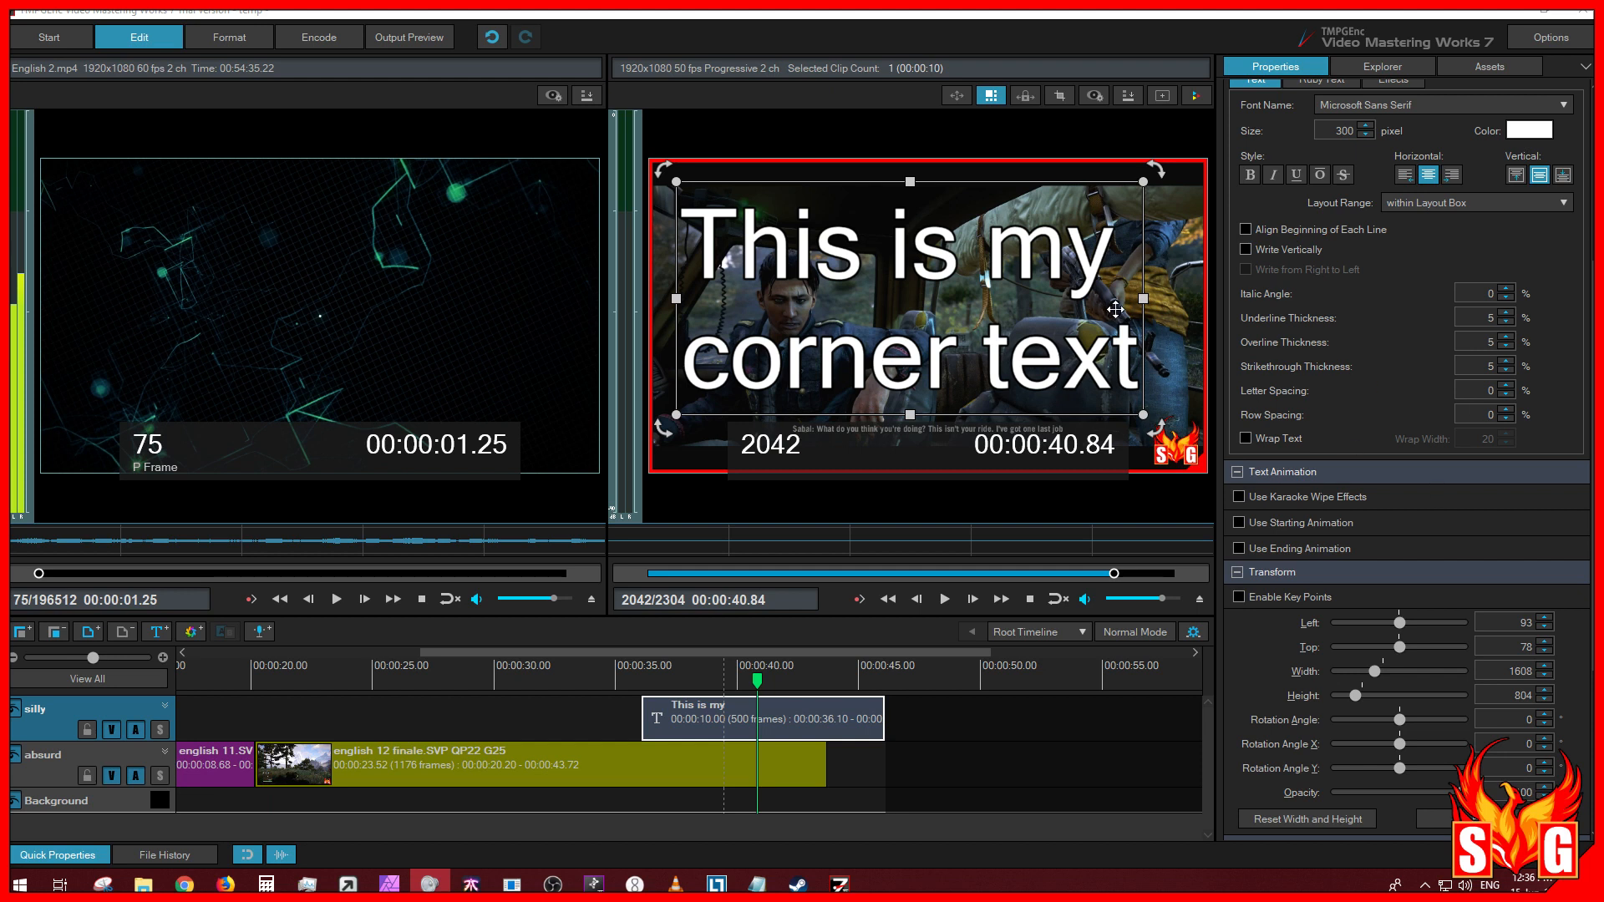
Step: Try the italic and overline styles, leave only underline applied to the text, and stretch the text box to about 1622 by 873
left_click(1272, 173)
left_click(1273, 174)
left_click(1296, 174)
left_click(1296, 174)
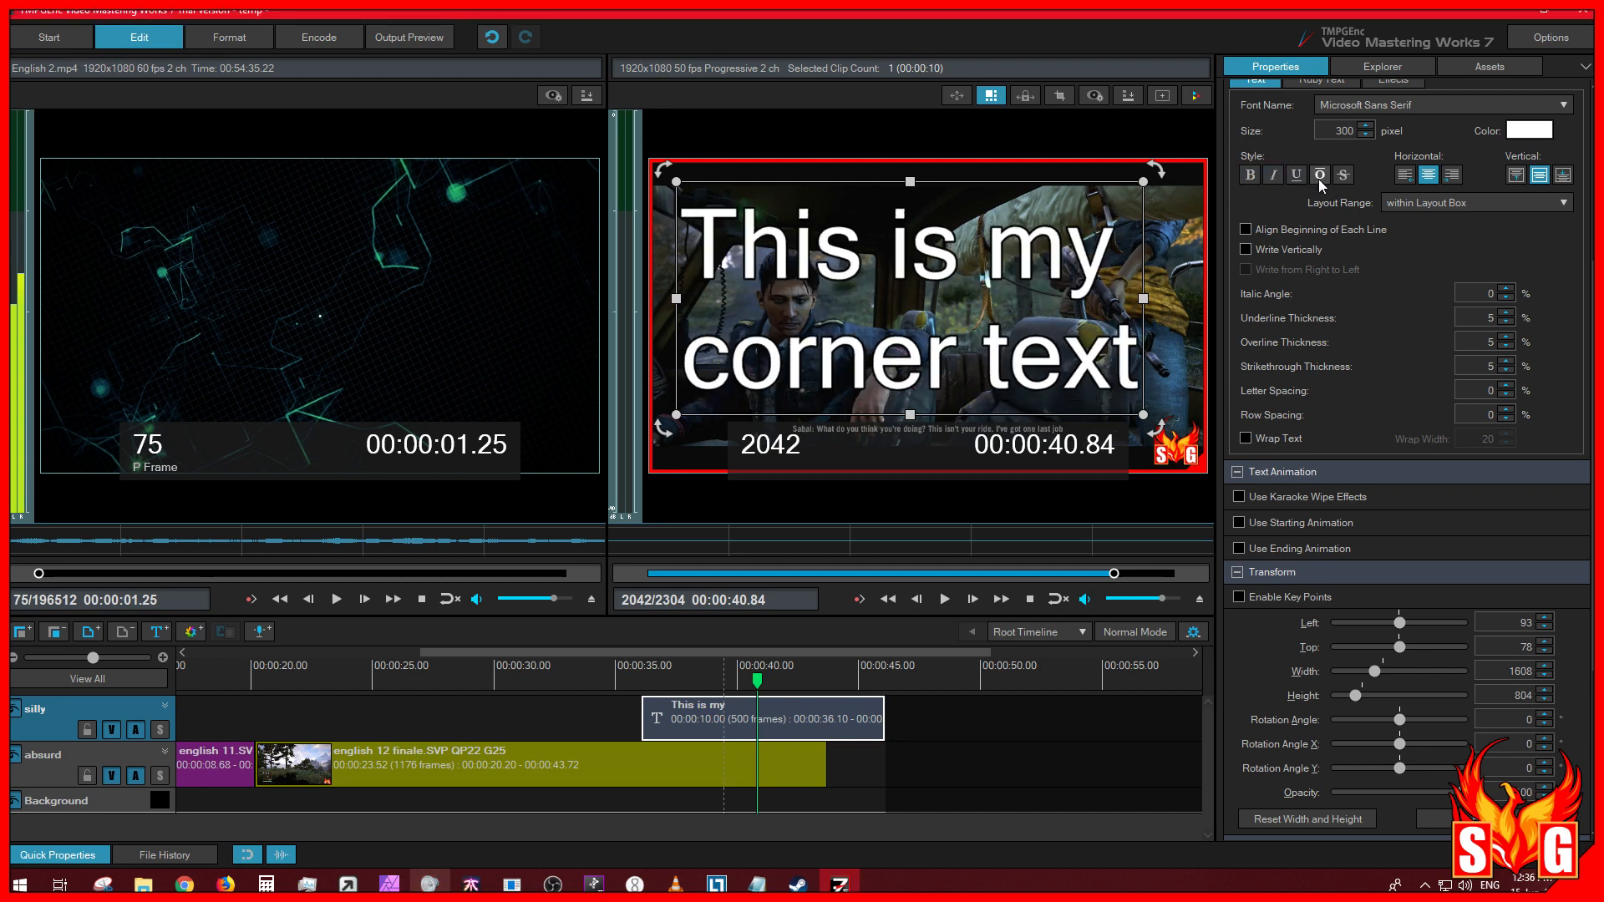
left_click(1321, 183)
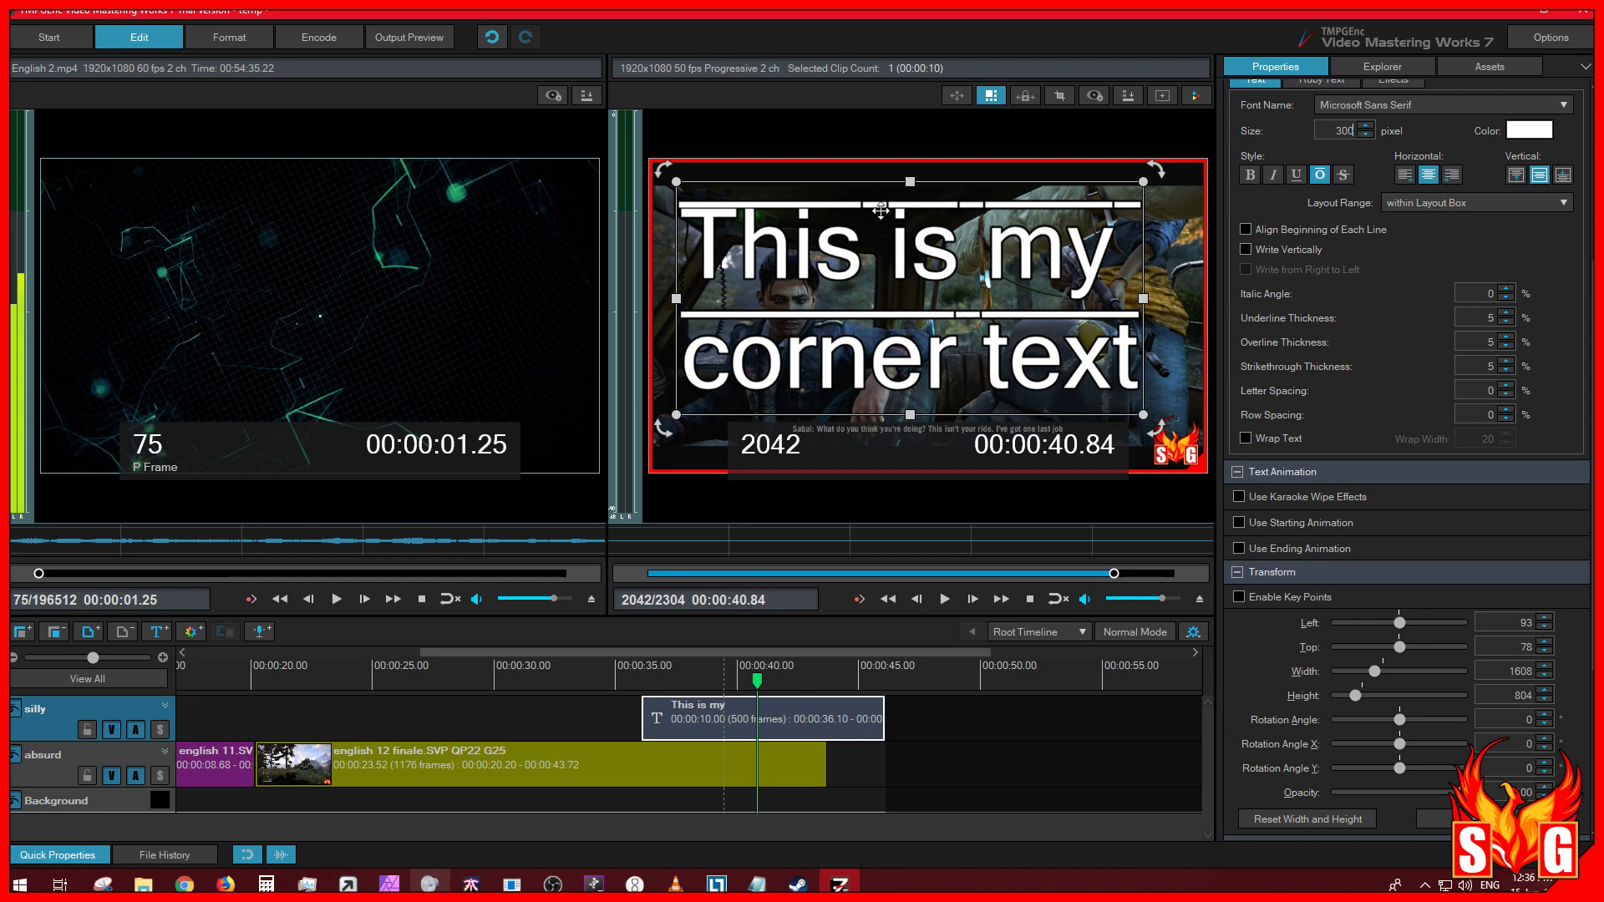
left_click(1320, 177)
left_click(1295, 176)
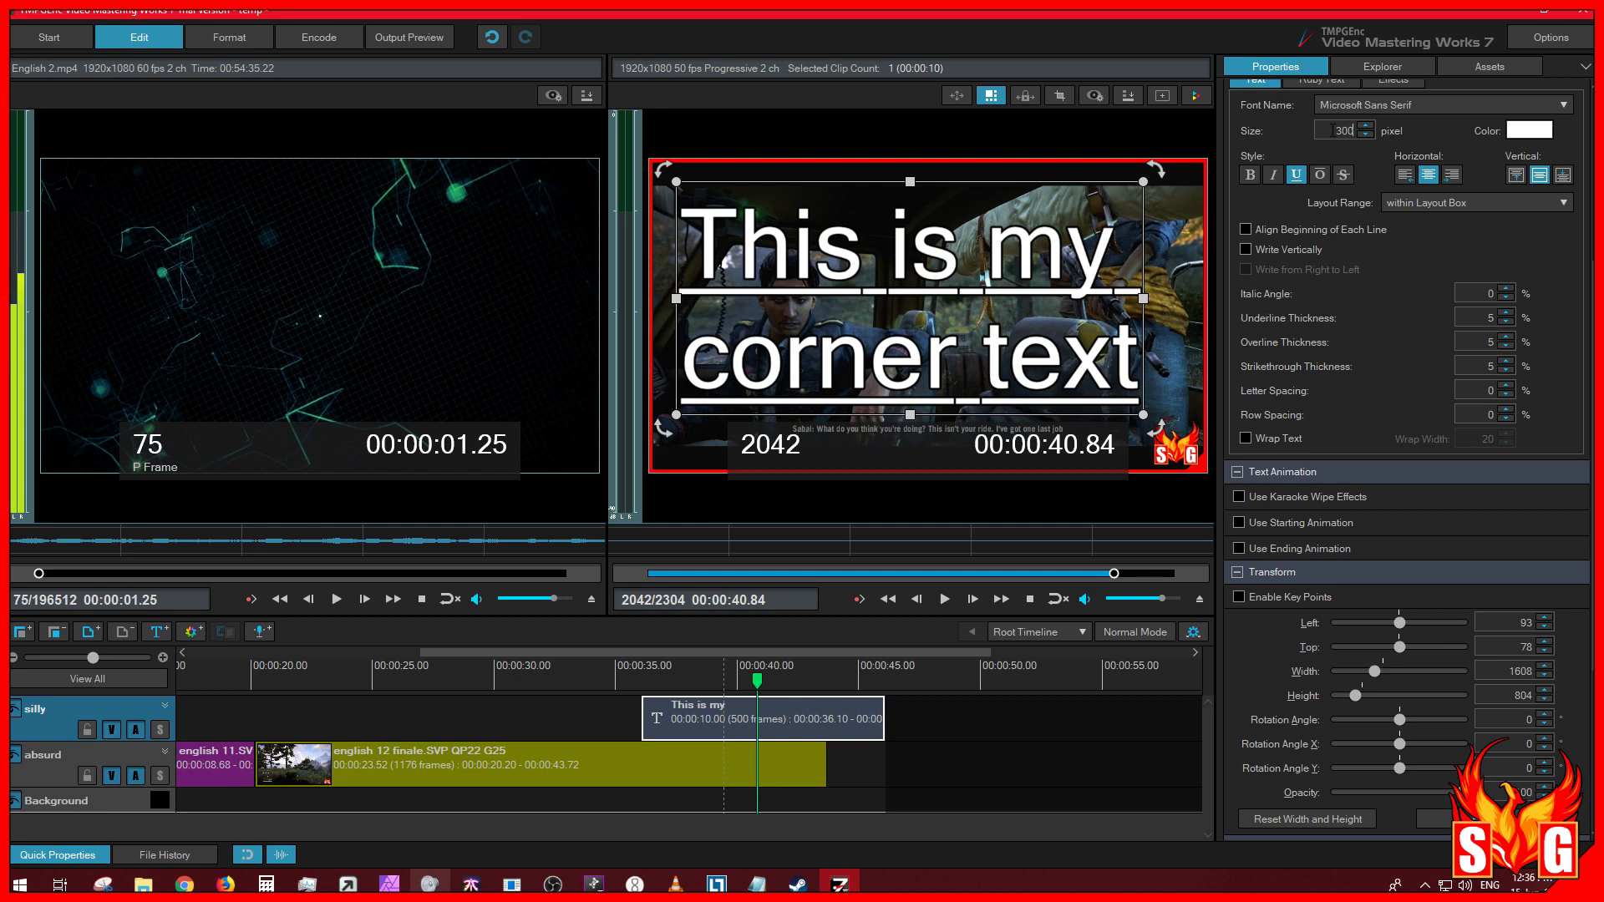
mouse_move(1144, 414)
left_mouse_down()
mouse_move(961, 330)
mouse_move(1148, 435)
left_mouse_up()
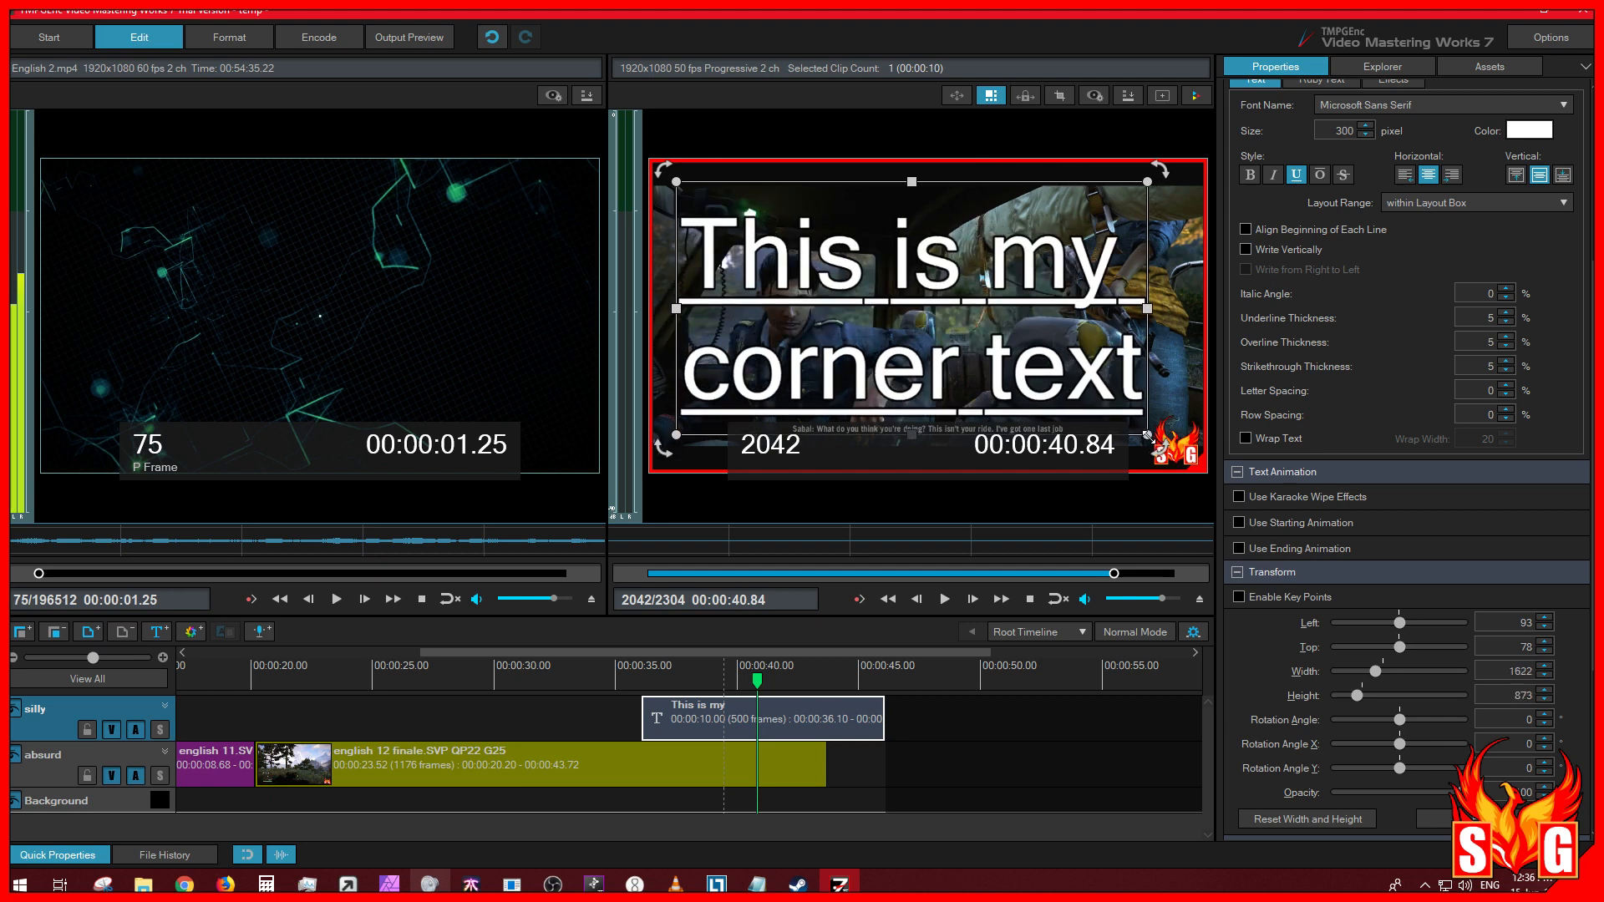
Step: Try text sizes of 3000 and 1 pixel on the underlined text, and raise the size gradually to 46 pixels
double_click(1336, 130)
left_click(1351, 130)
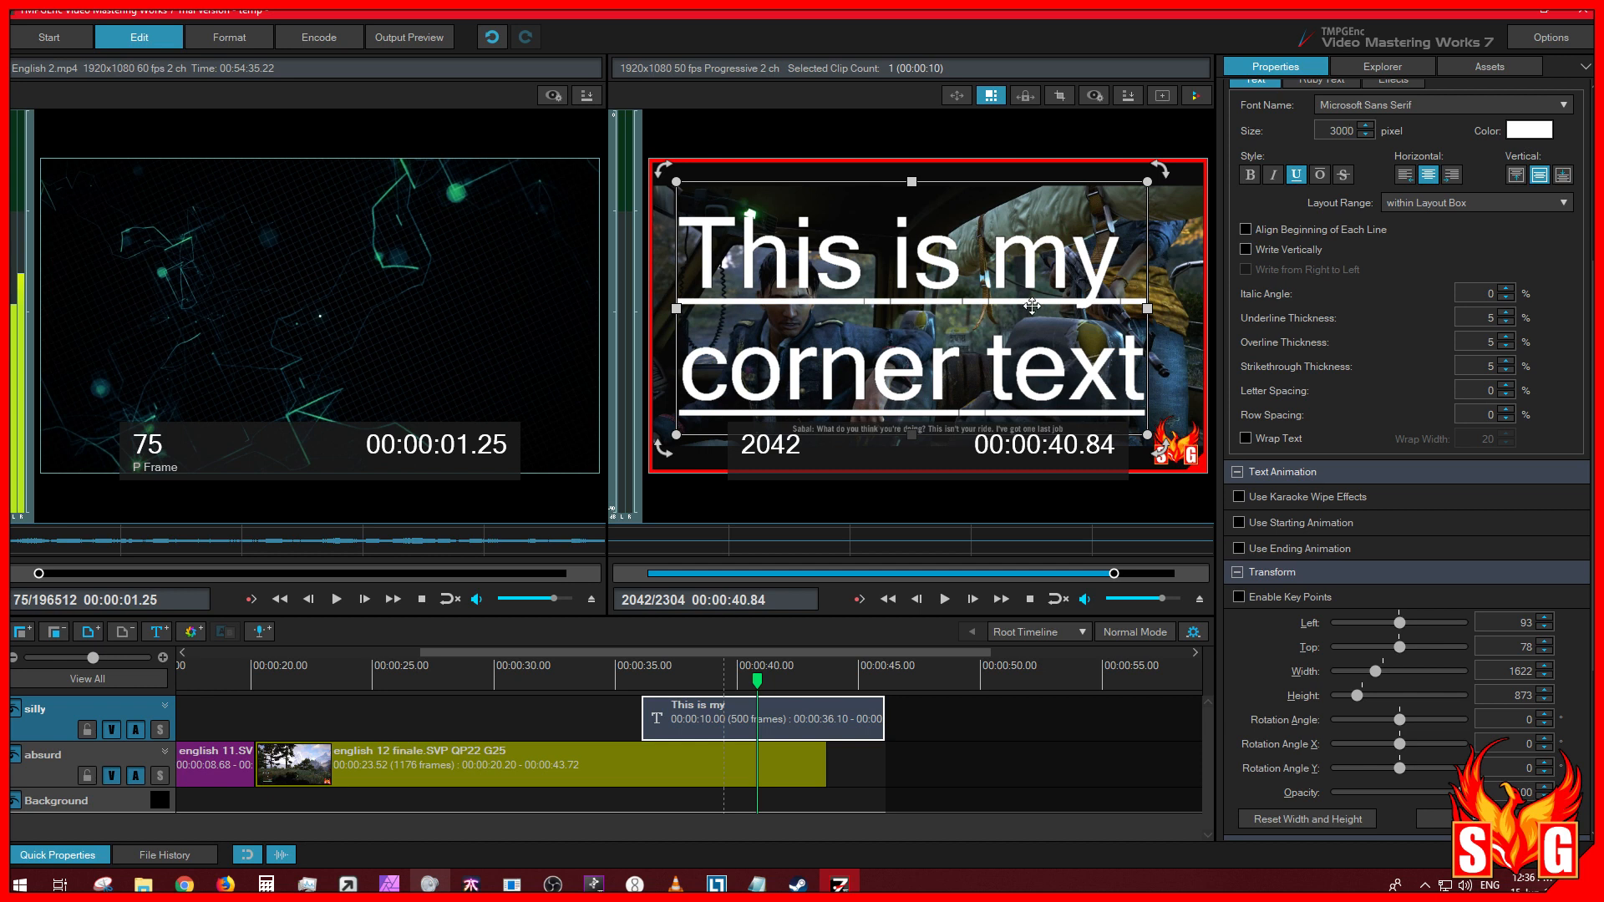
left_click(1367, 127)
type("1")
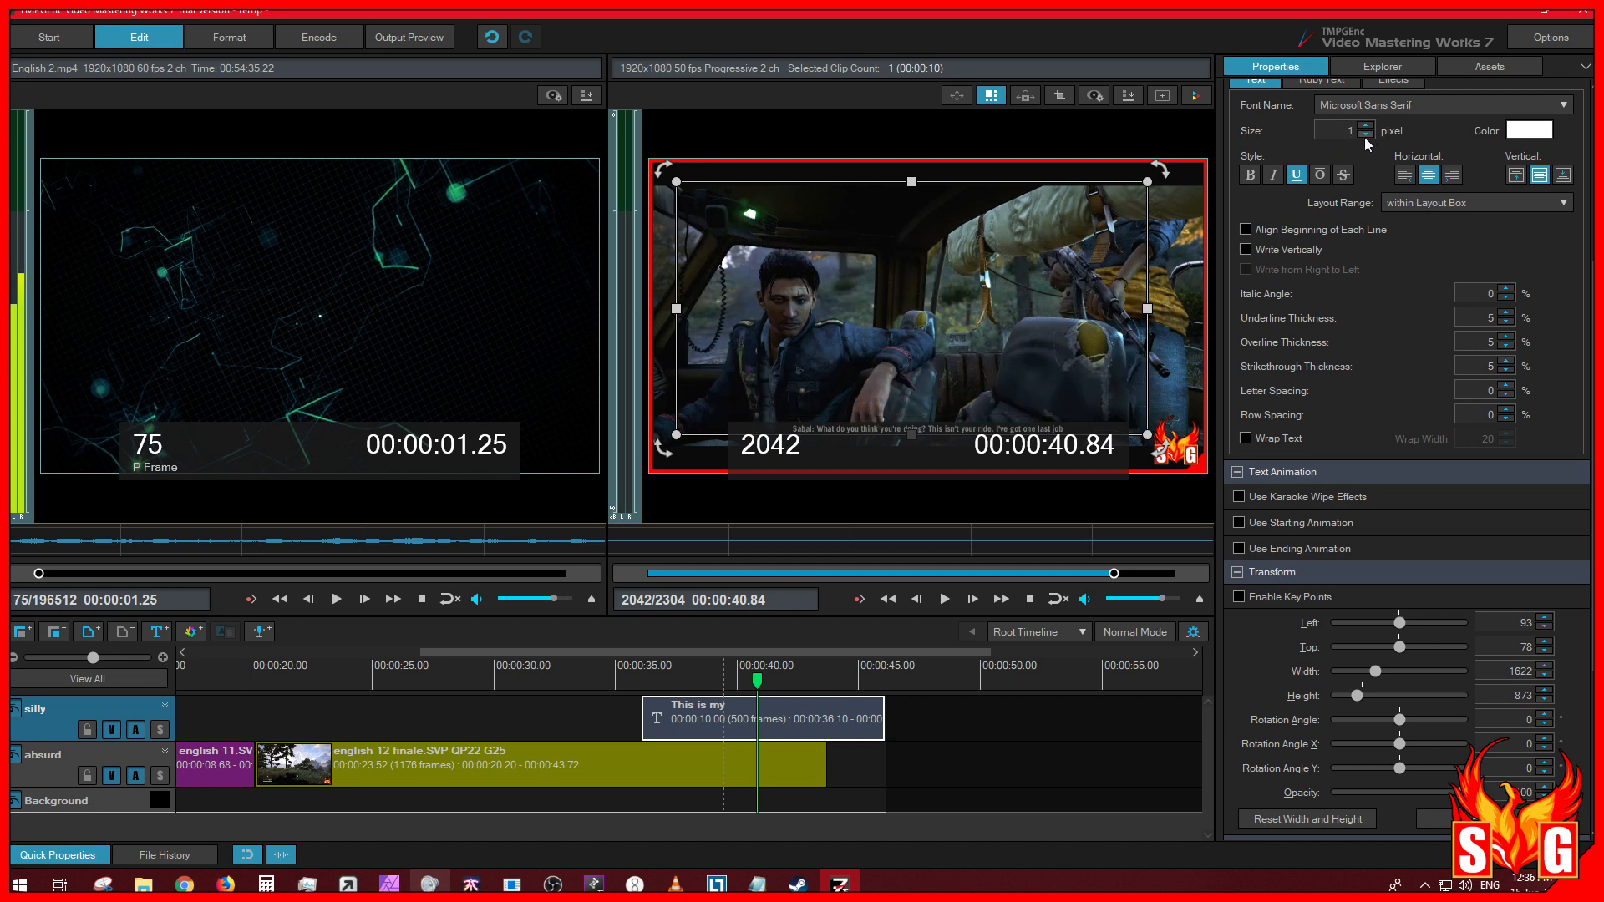
left_click(1371, 130)
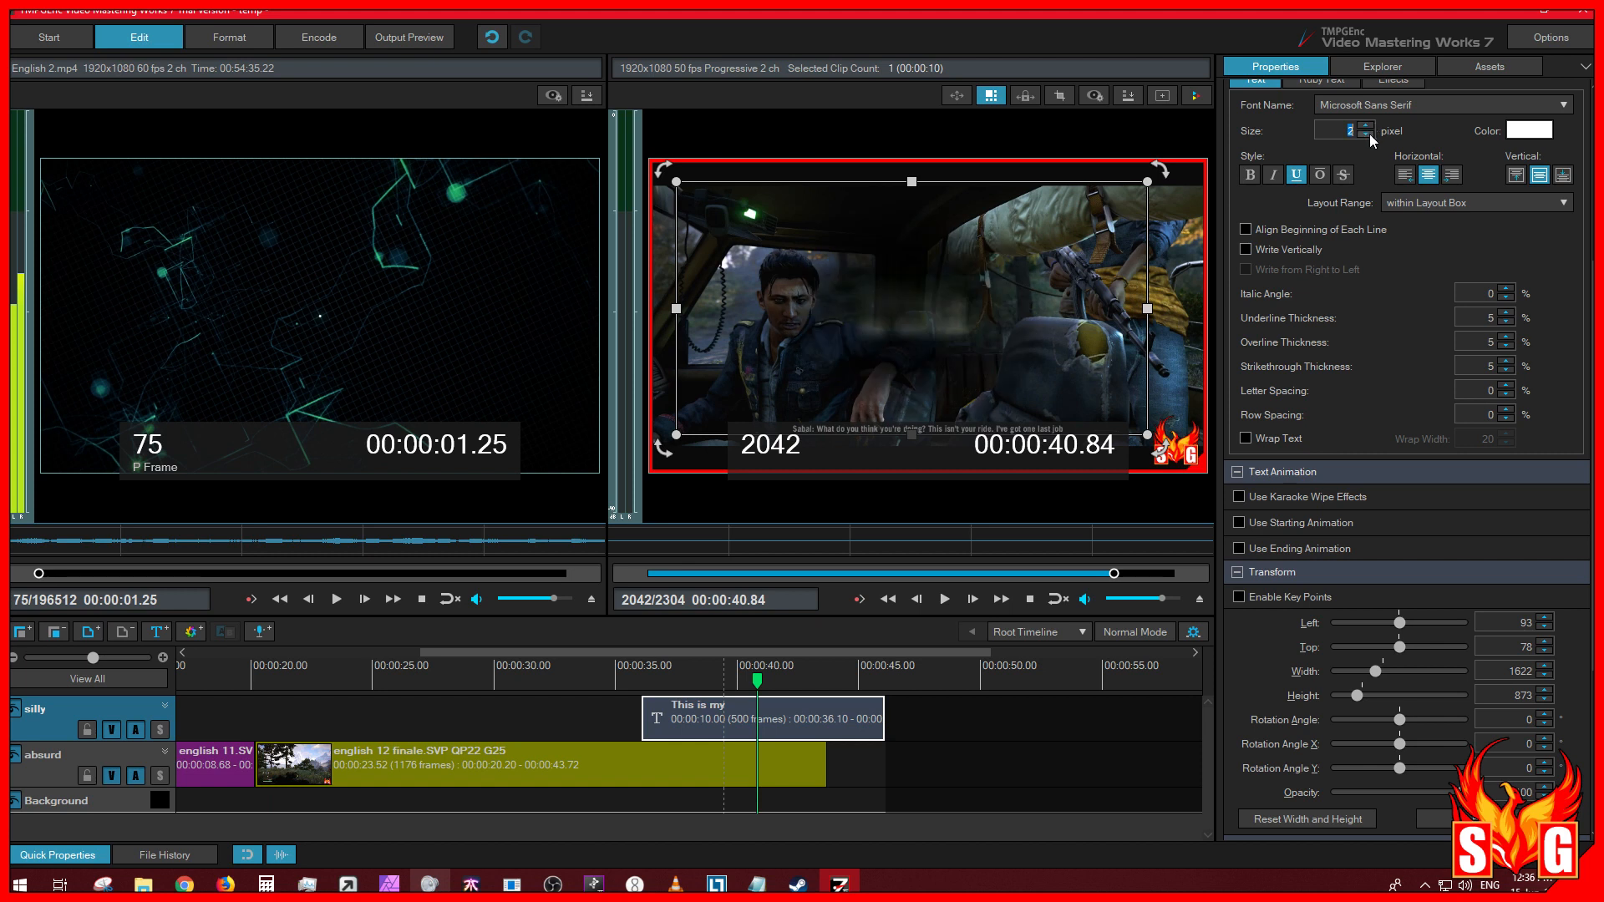
left_click(1370, 132)
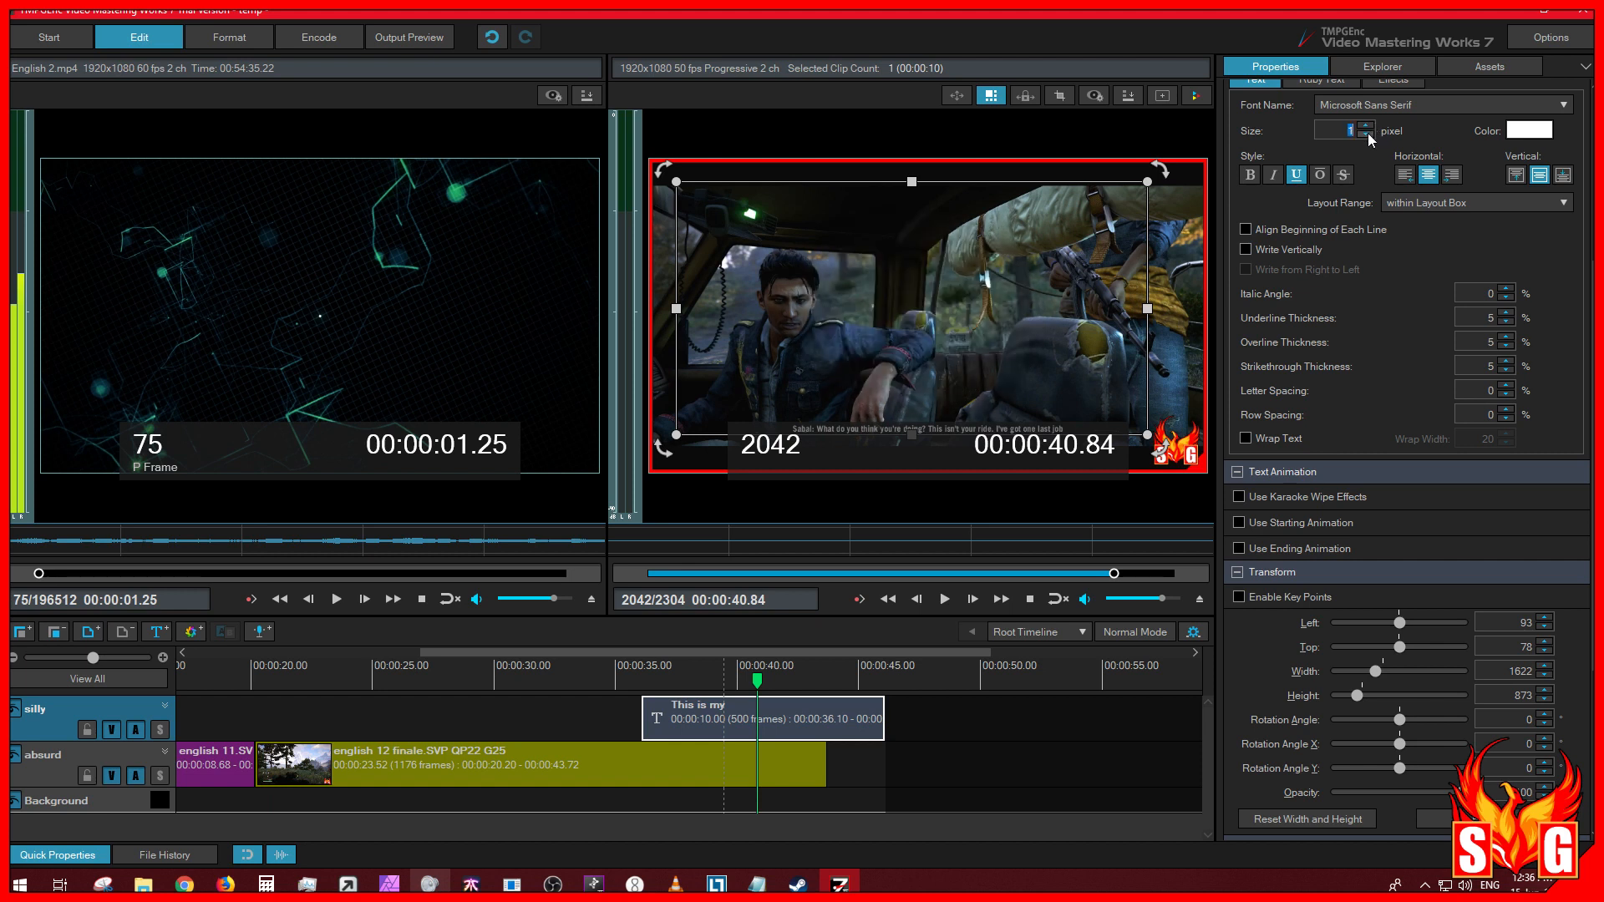
left_click(1371, 127)
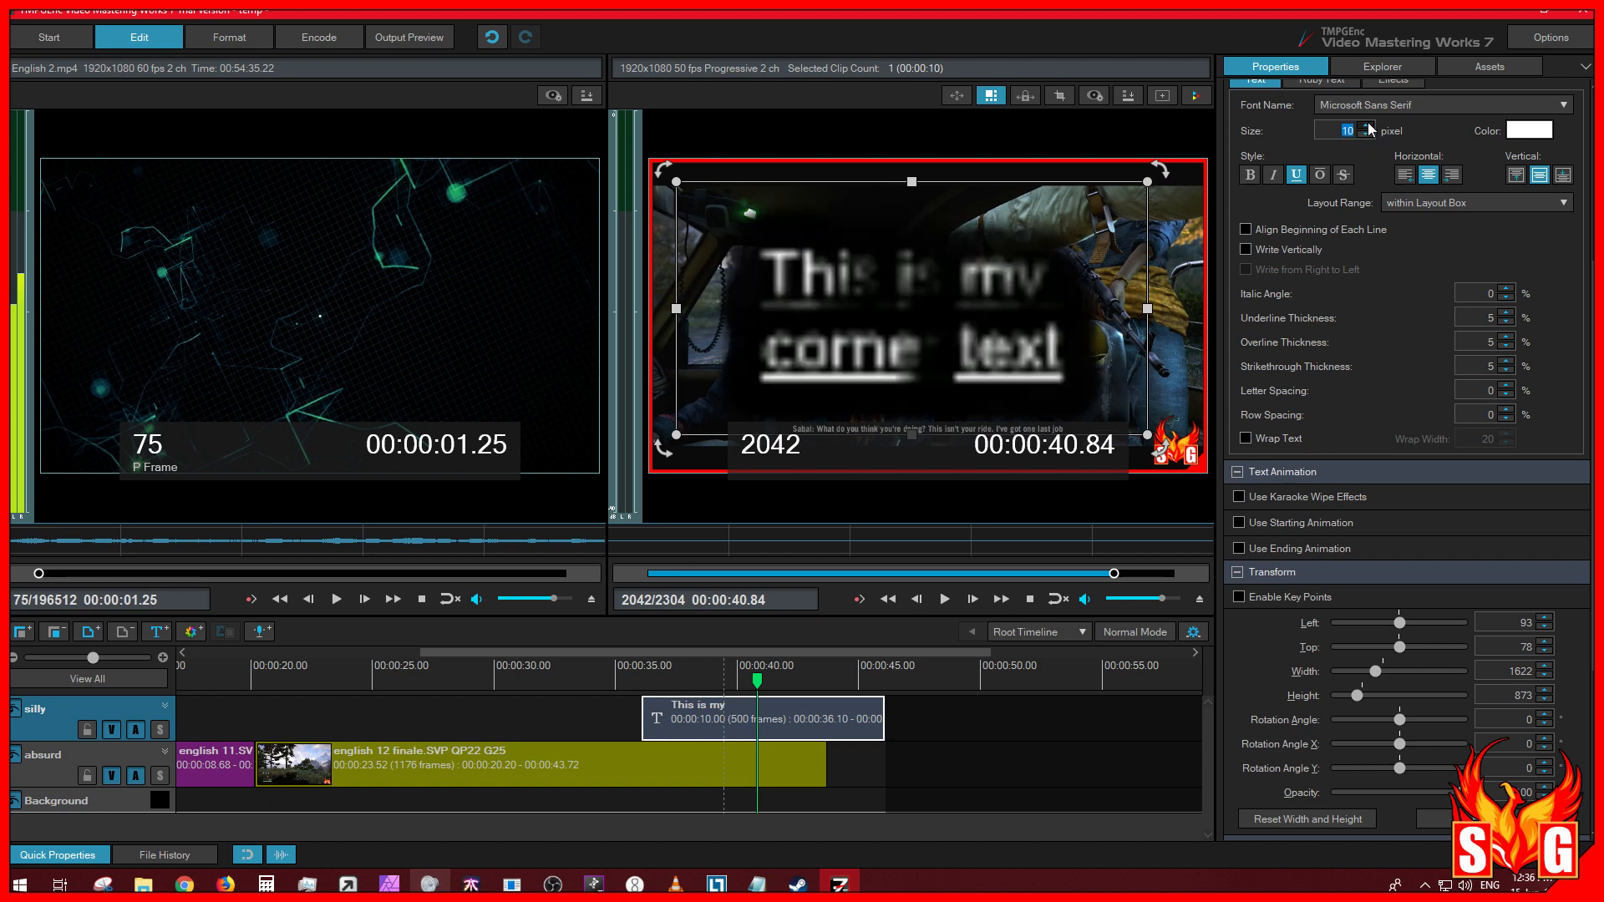
left_click(1371, 127)
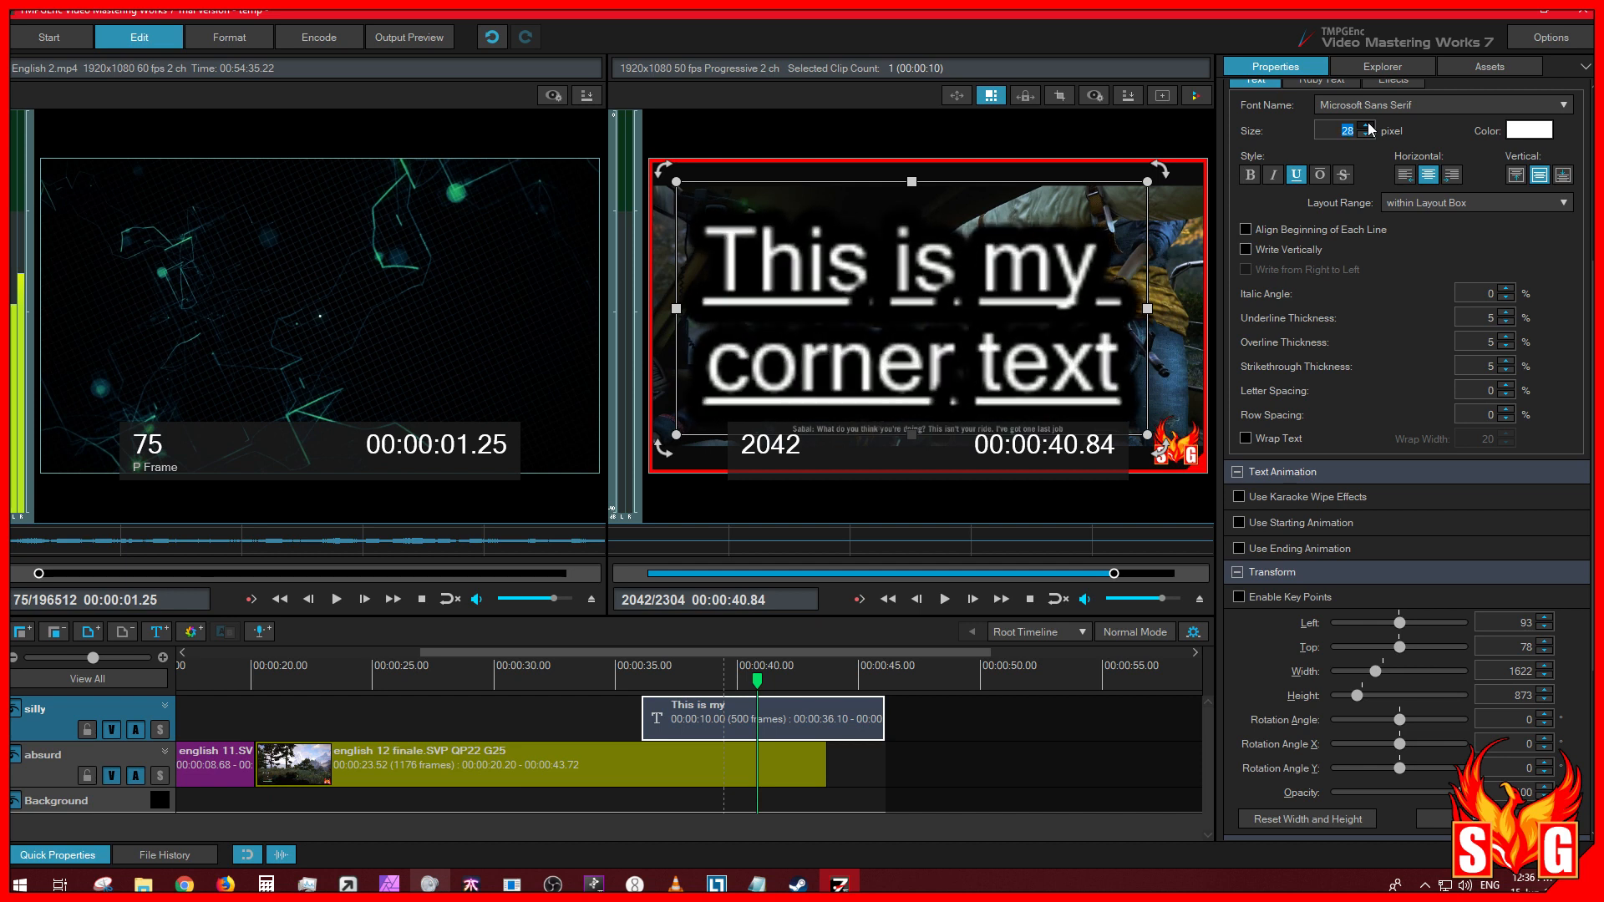
left_click(1371, 127)
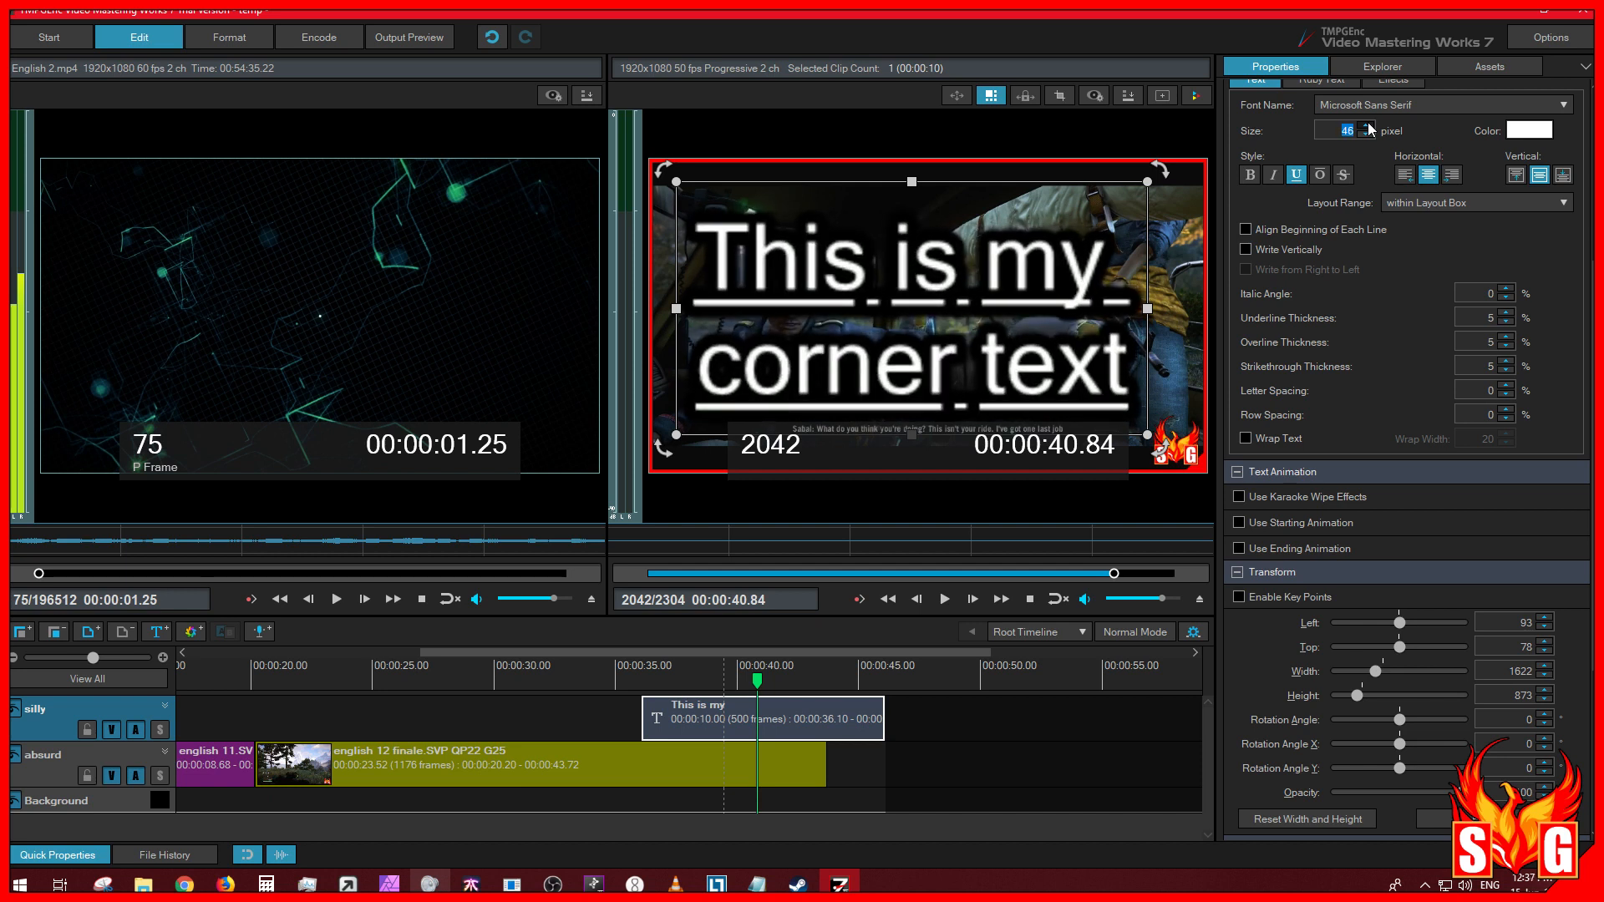
Step: Raise the text size gradually to 96 pixels, finish with 200 pixels, and replace the underline with strikethrough
left_click(1371, 127)
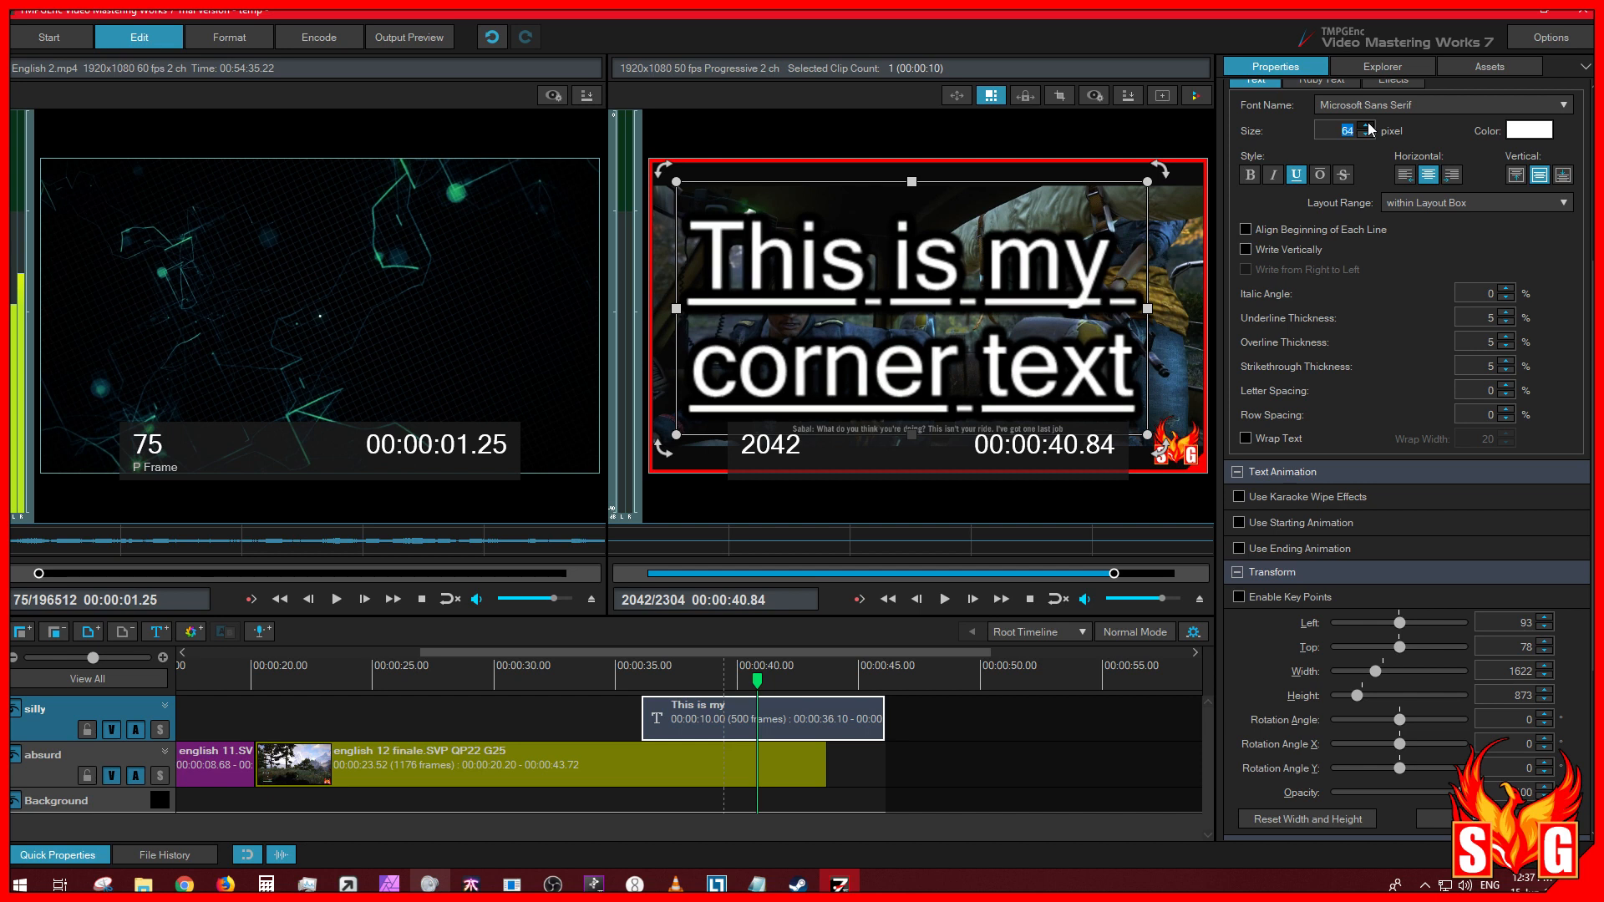
left_click(1369, 127)
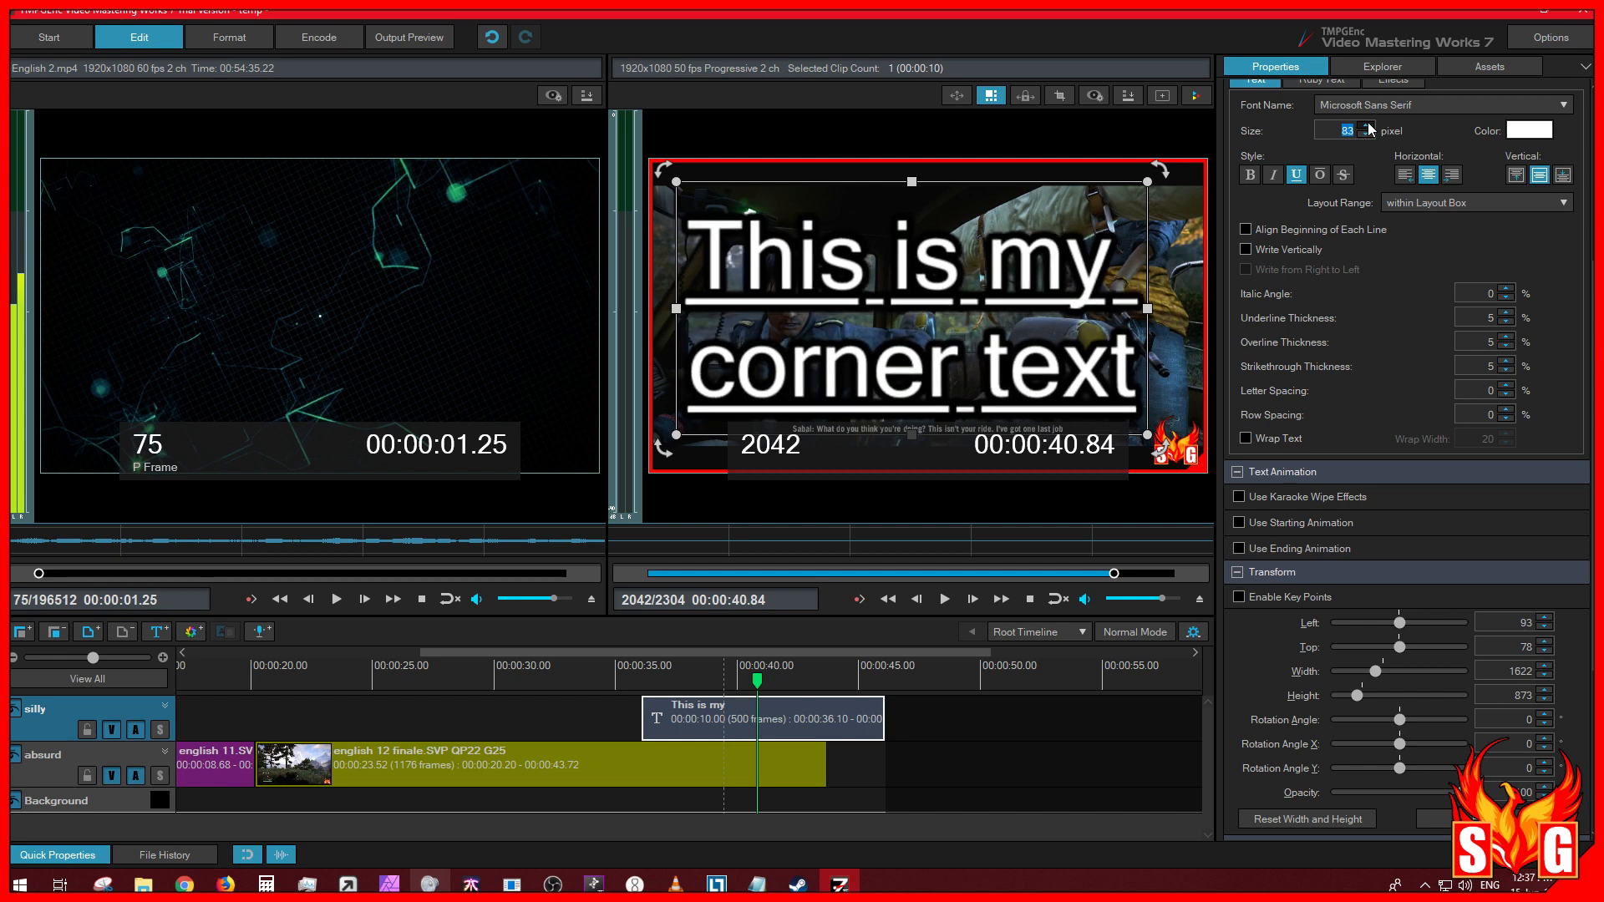
left_click(1369, 127)
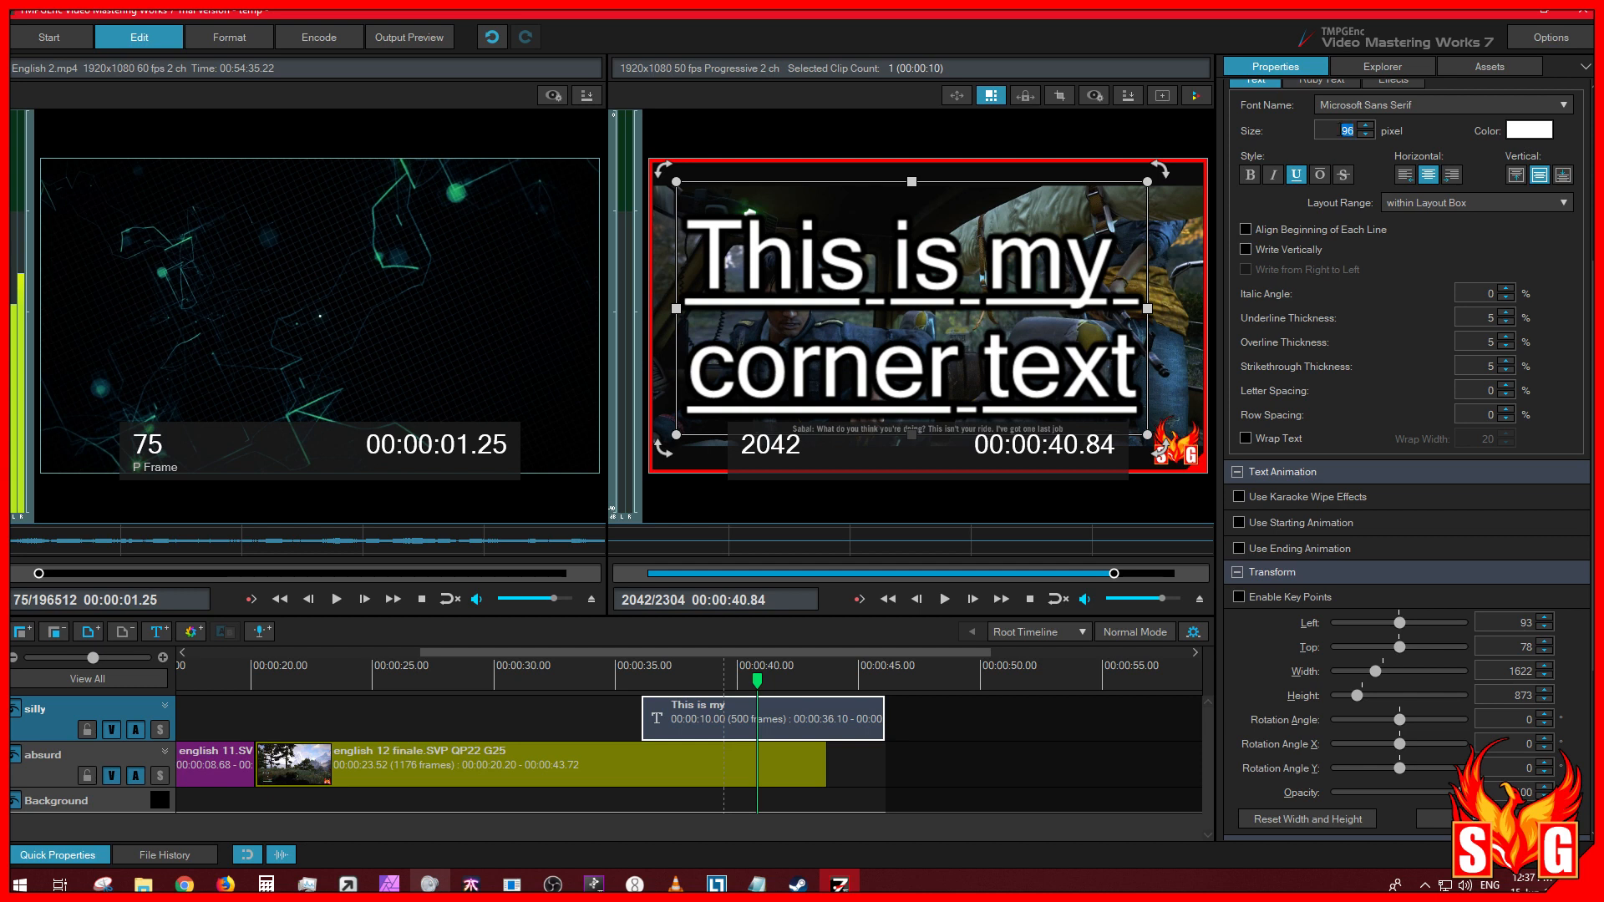
type("200")
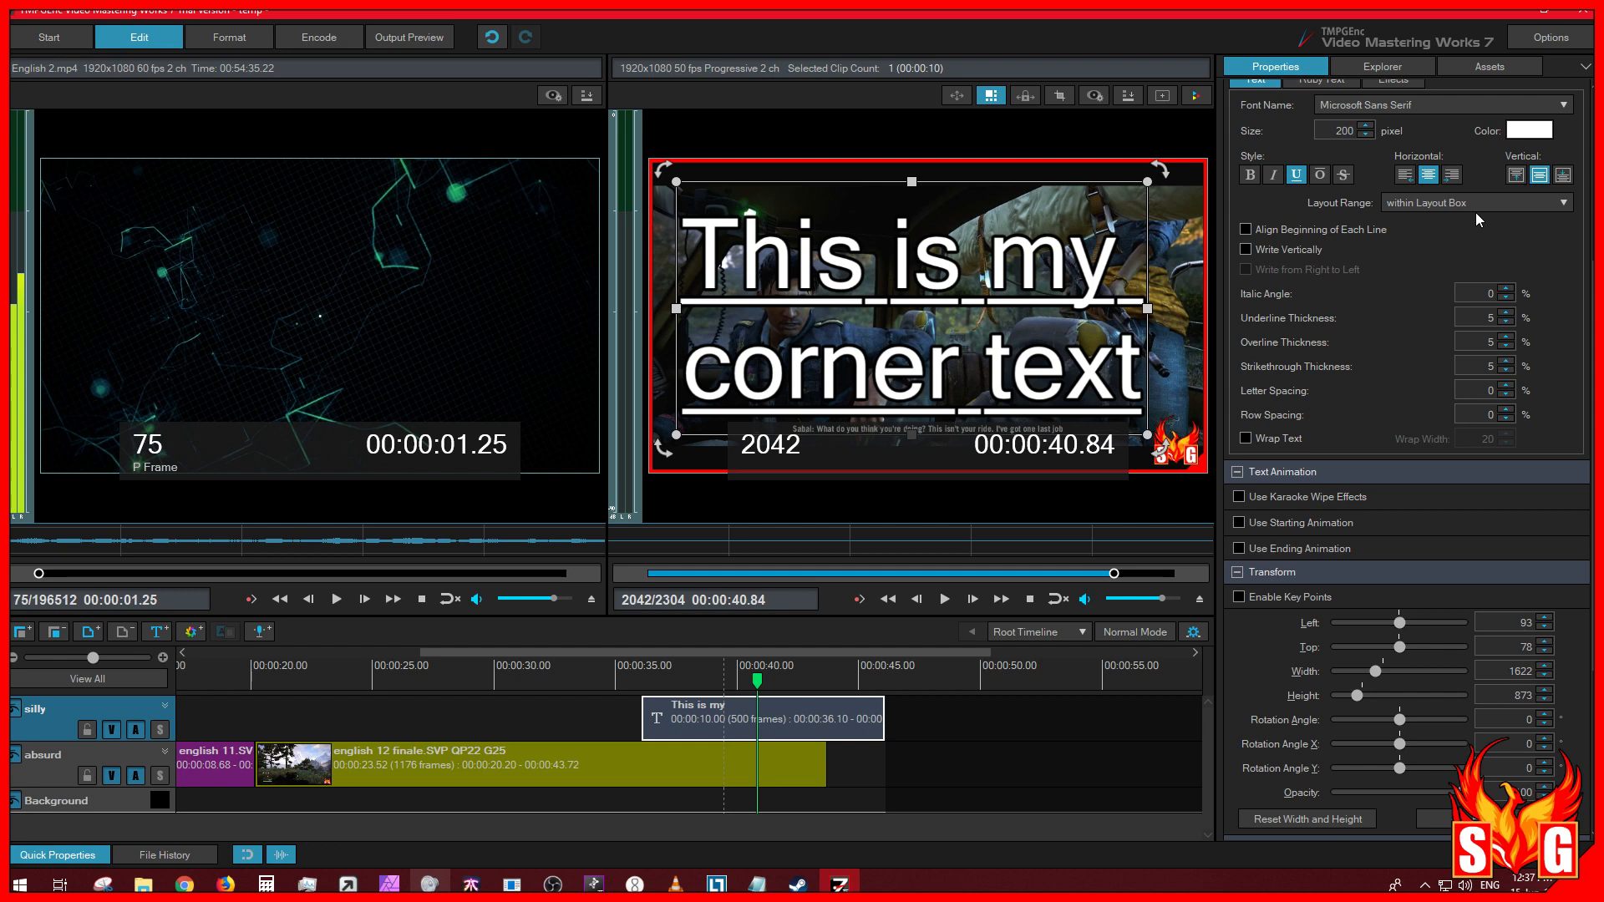
left_click(1296, 175)
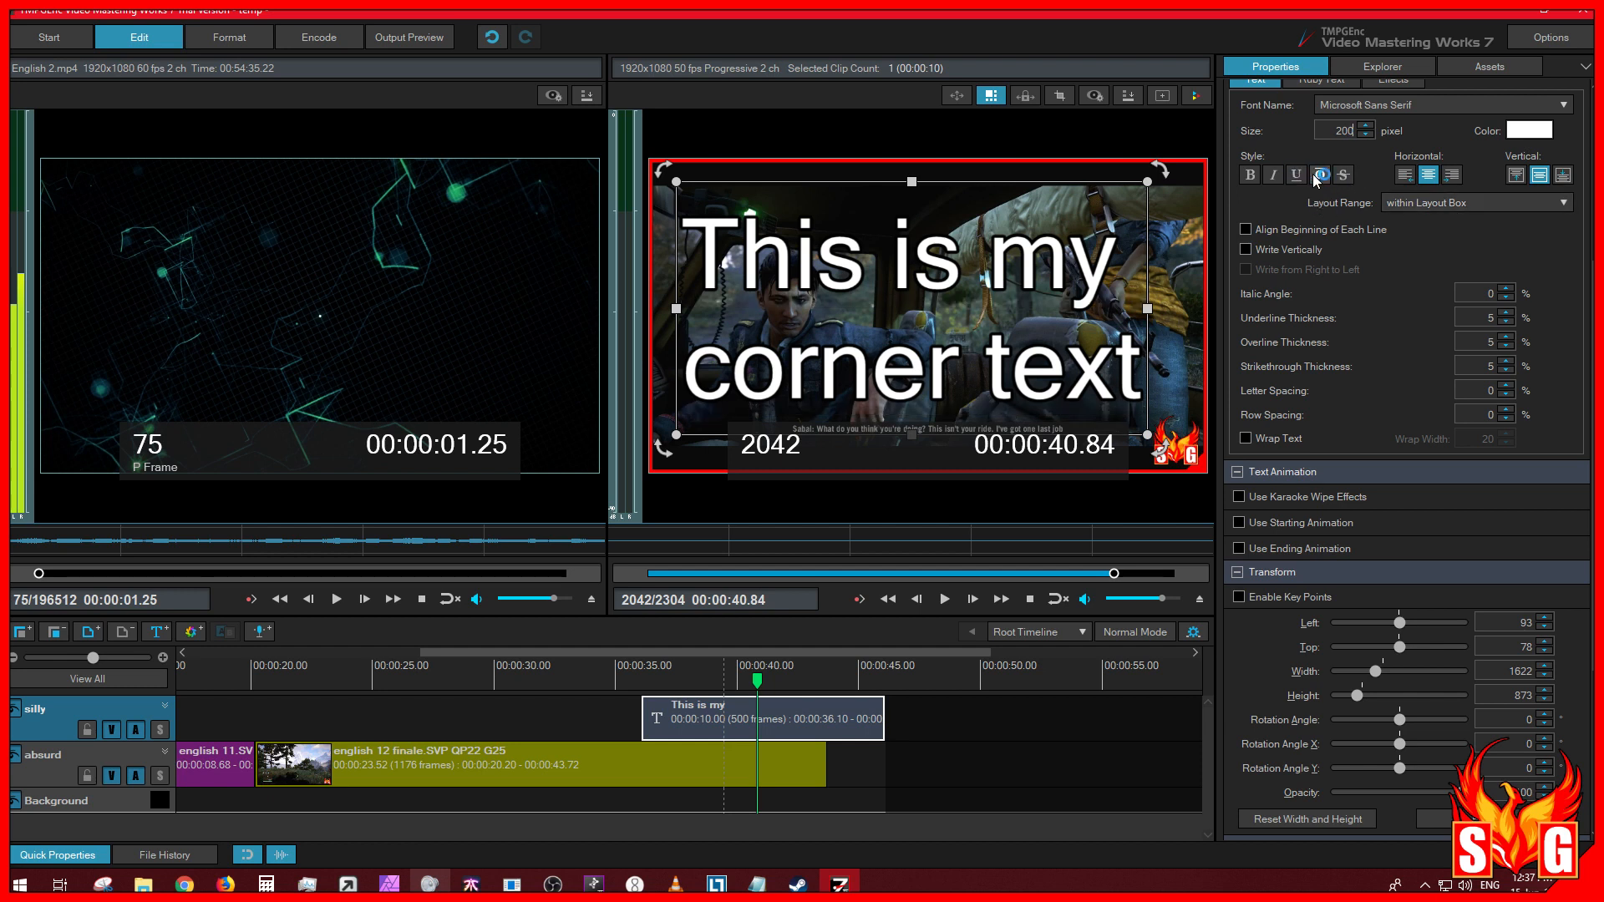
left_click(1344, 174)
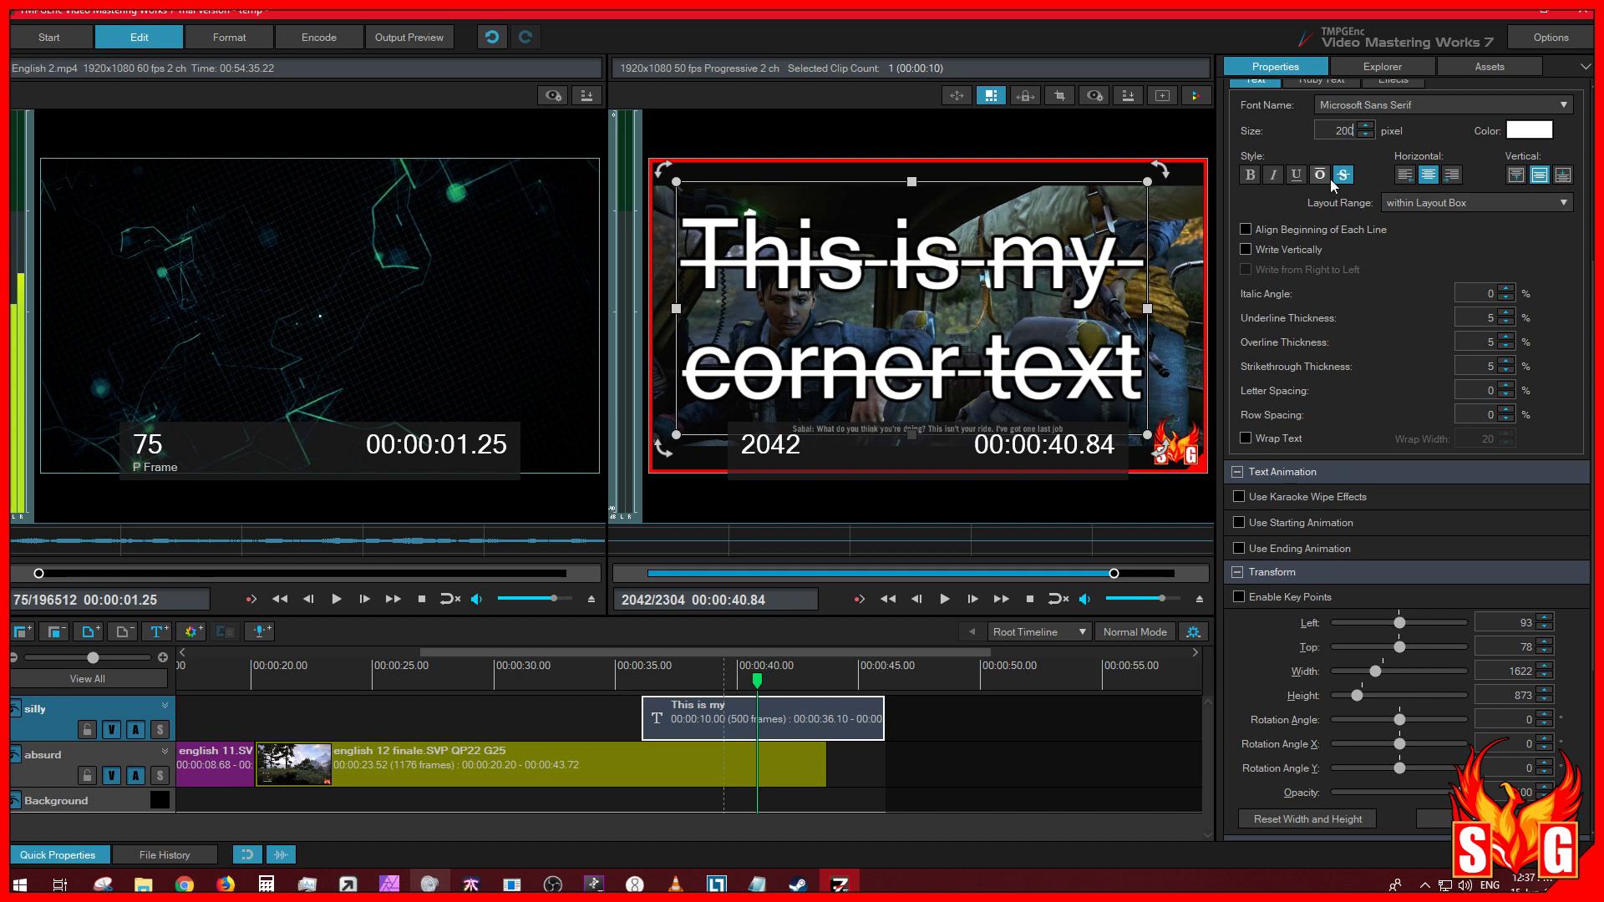
Step: Left-align the text horizontally and shrink its box to about 1171 by 436, placed at about left 242, top 224
left_click(1405, 177)
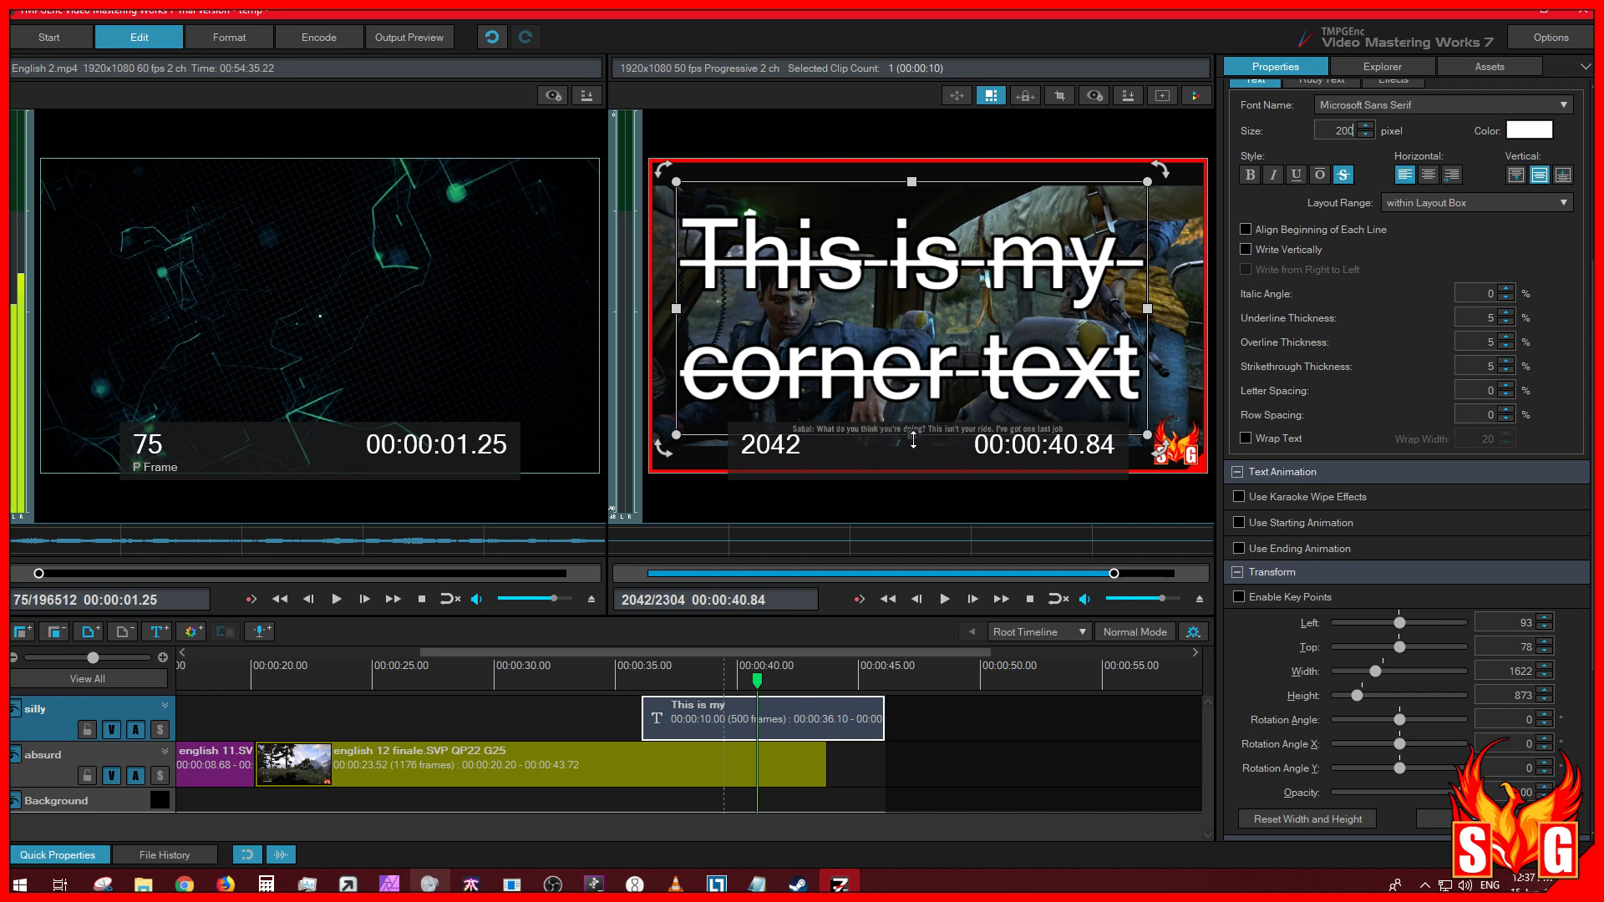
left_click_drag(1147, 308, 1045, 311)
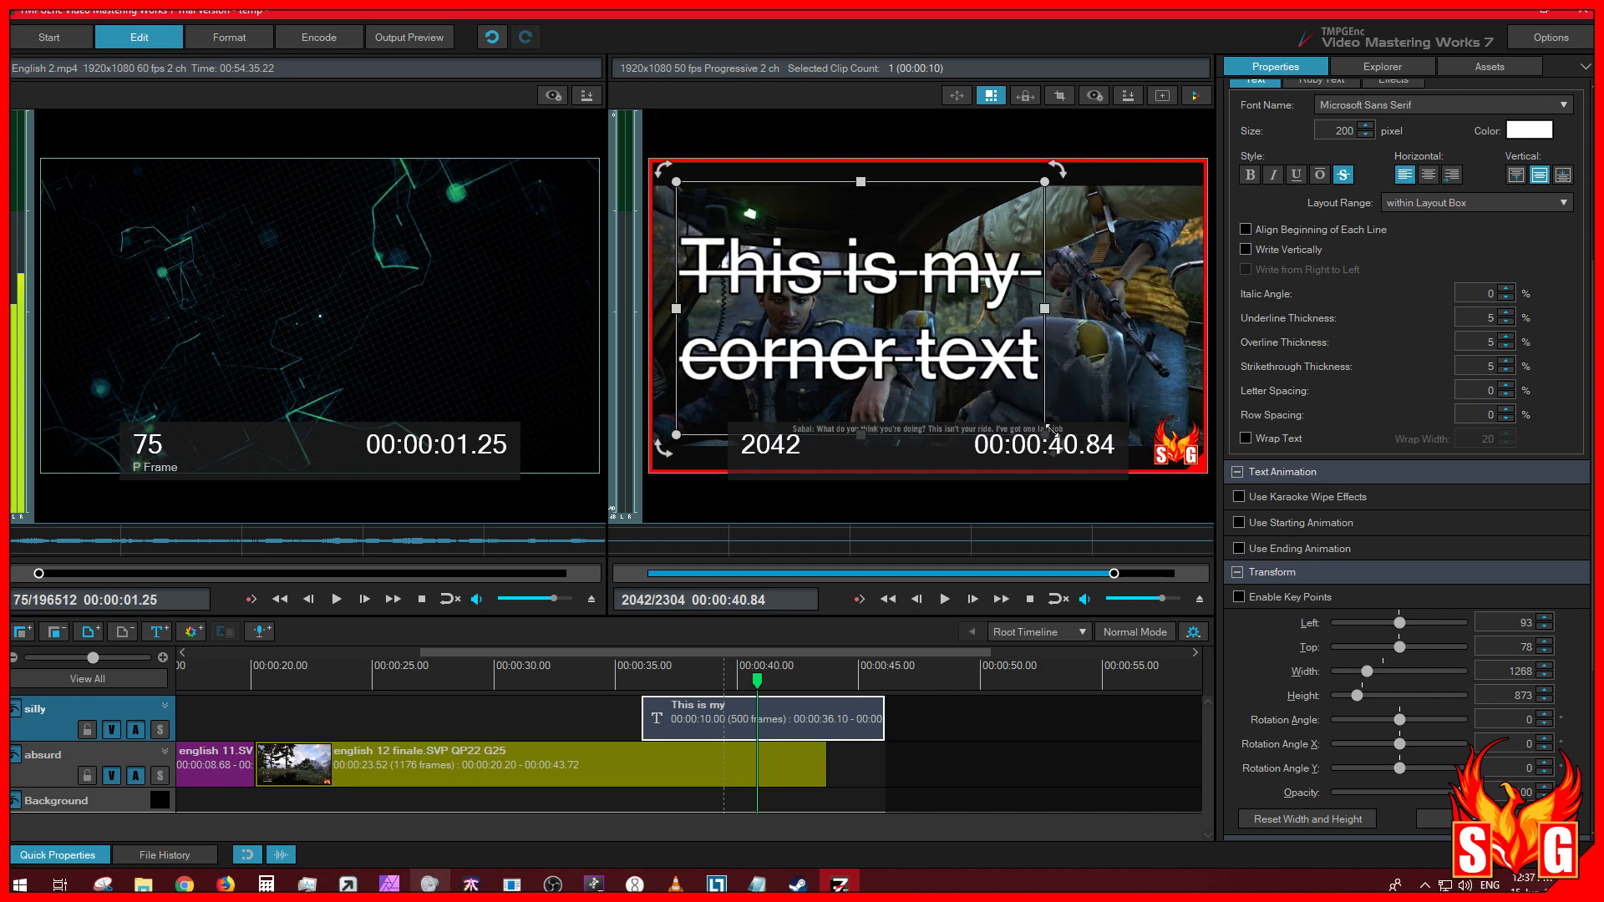
left_click_drag(1046, 435, 1017, 293)
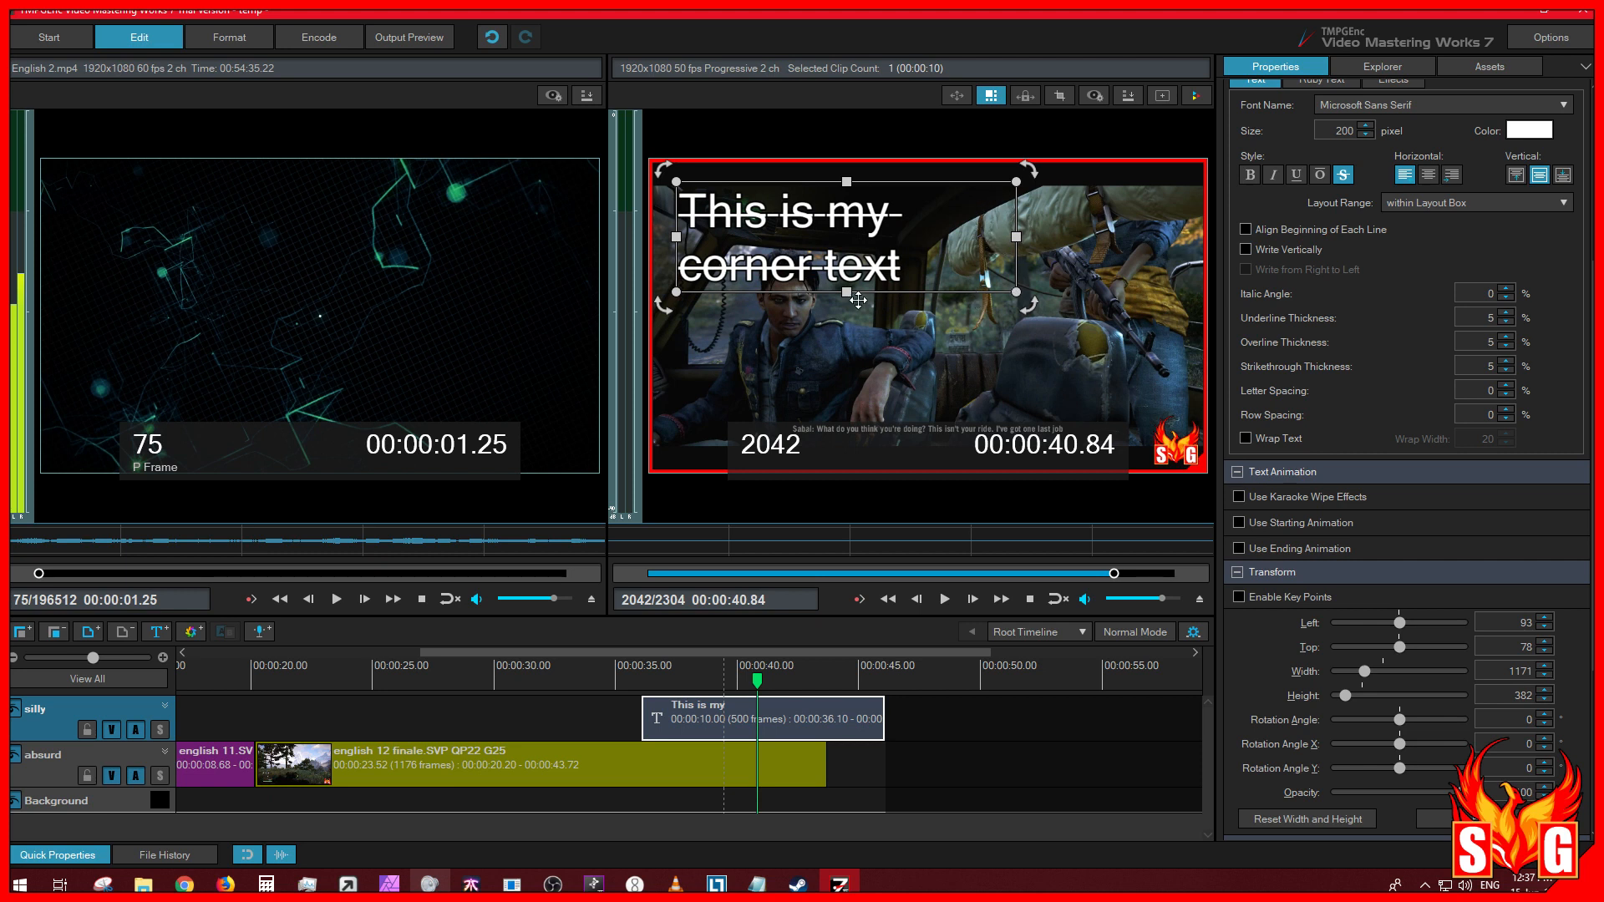
left_click_drag(847, 292, 847, 307)
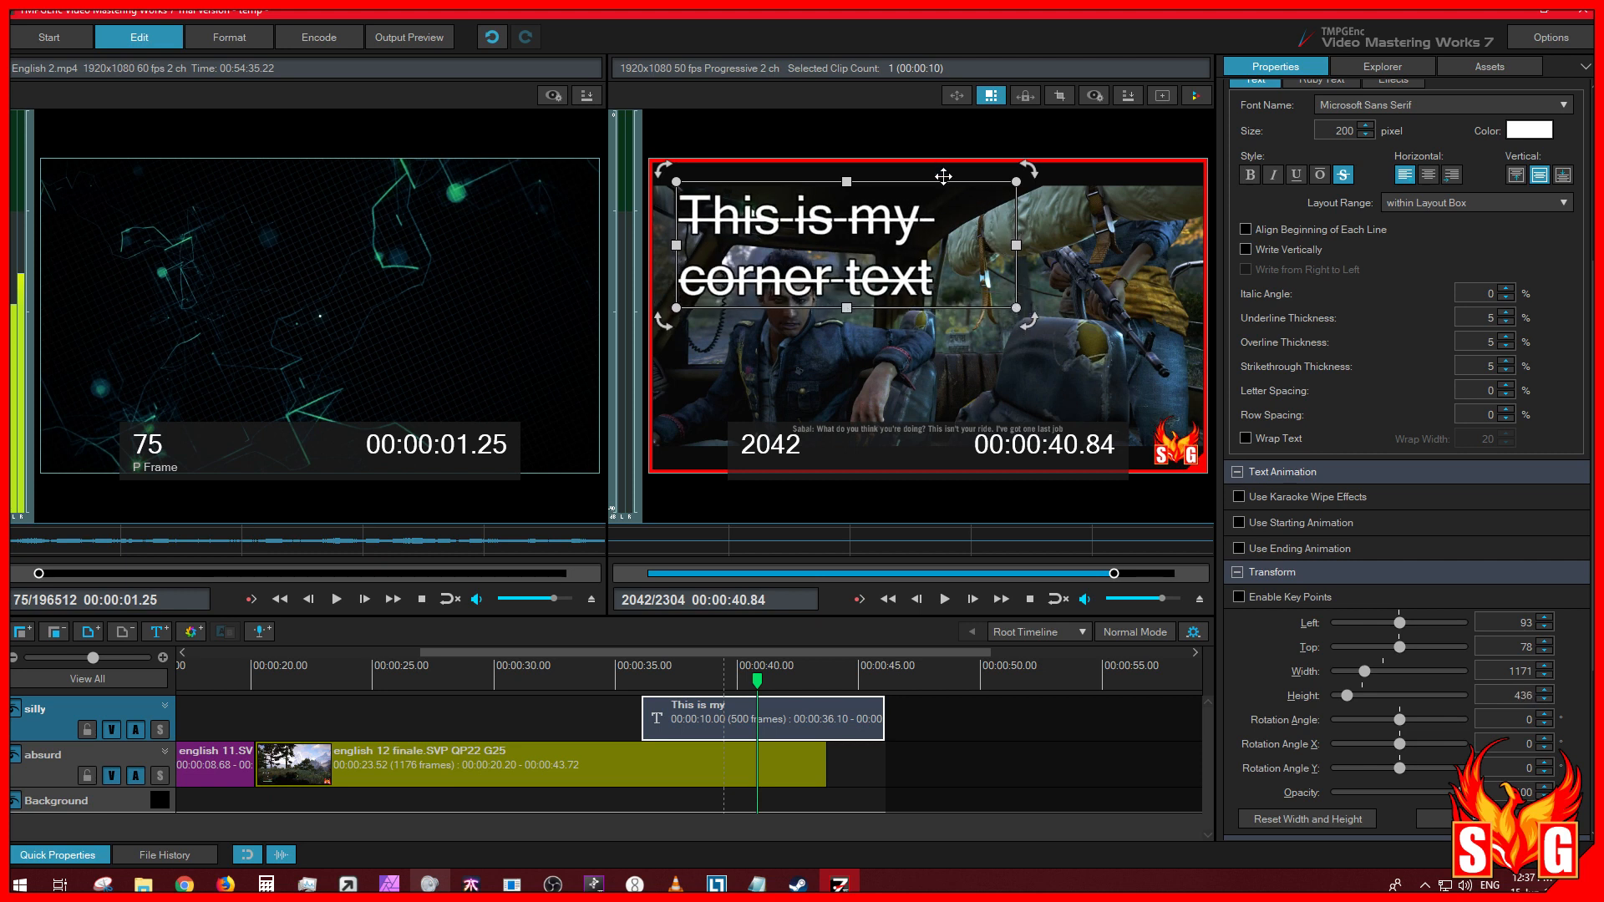
left_click_drag(944, 182, 987, 226)
Step: Try centre, right and left horizontal alignment on the struck-through text, and finish with centre
left_click(1429, 175)
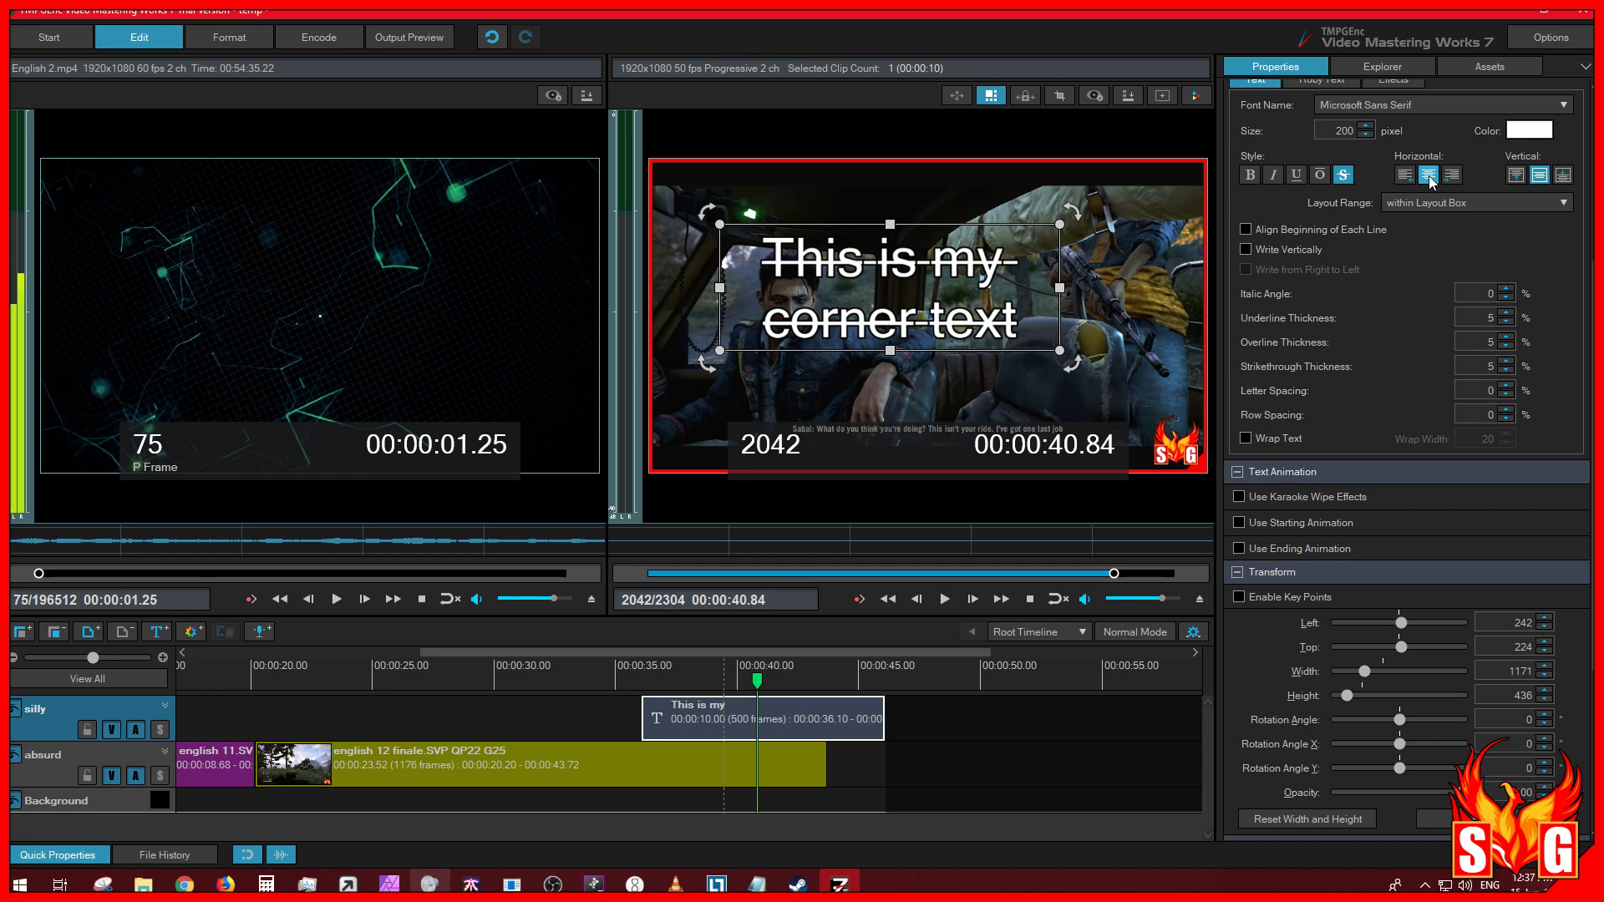
left_click(1452, 174)
left_click(1407, 176)
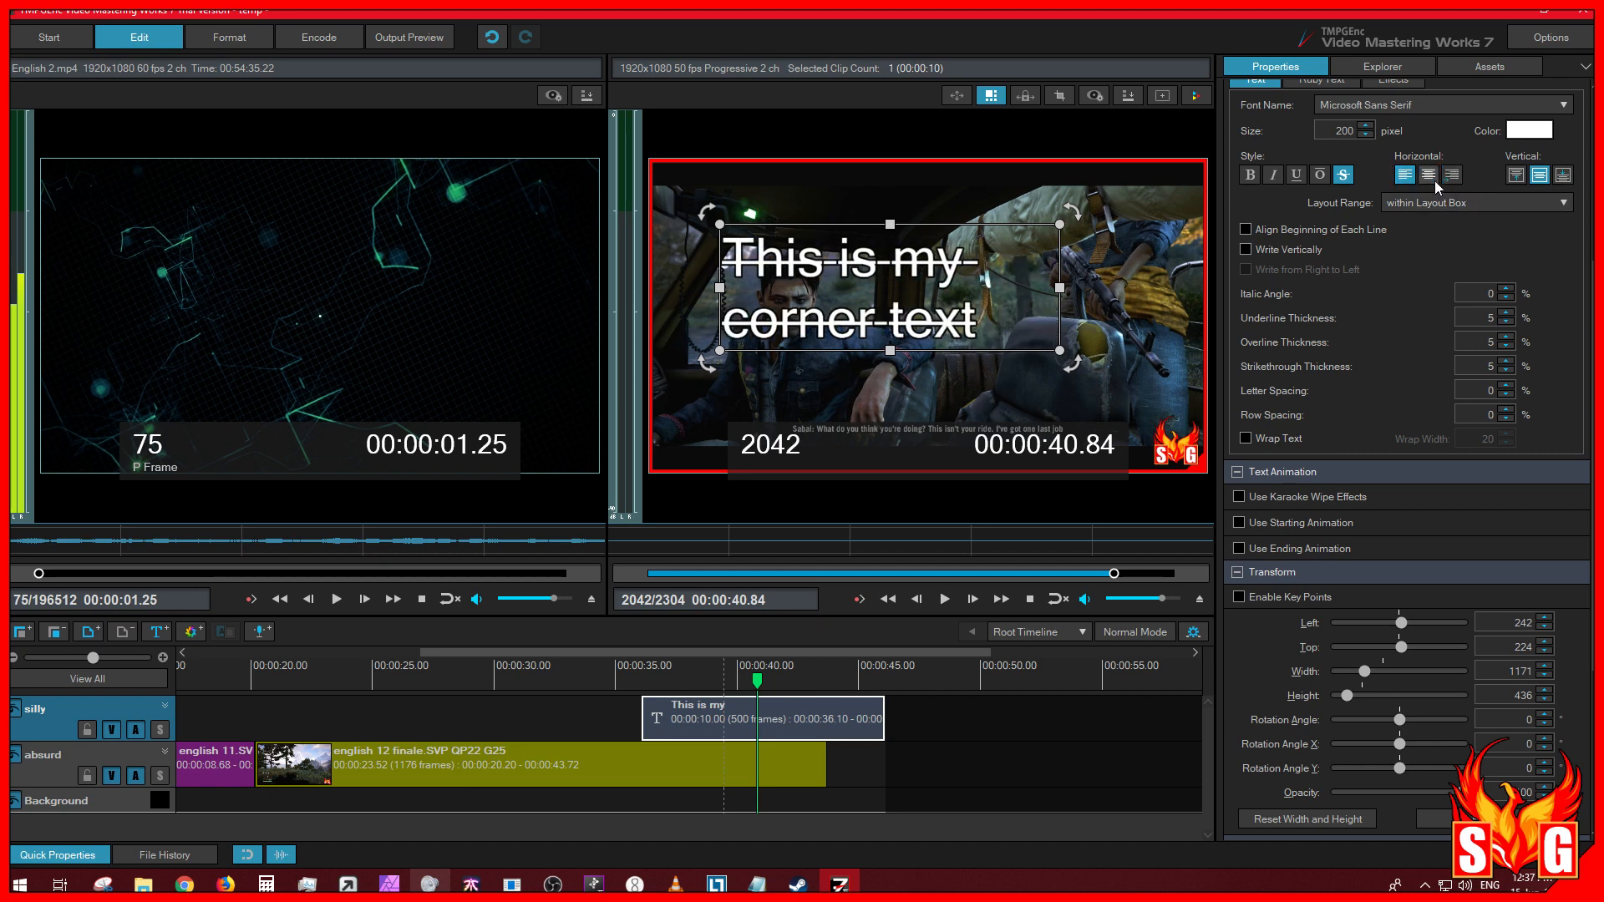
left_click(1434, 177)
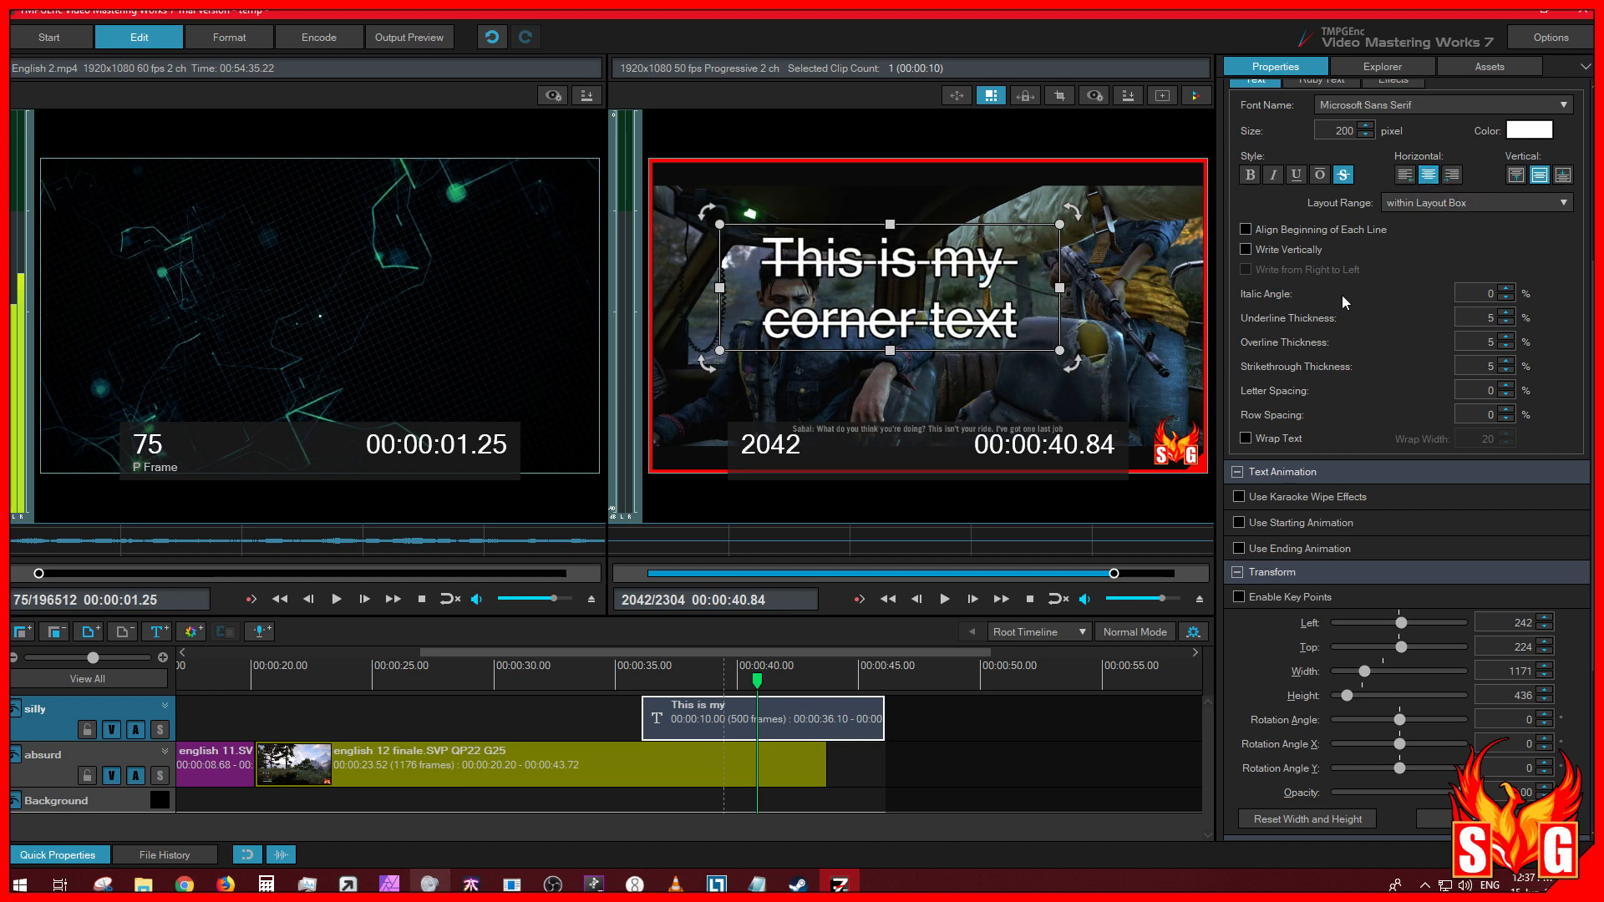
Step: Resize the text box to about 875 by 701 while trying top and middle vertical alignment, and finish with bottom alignment
left_click(1523, 177)
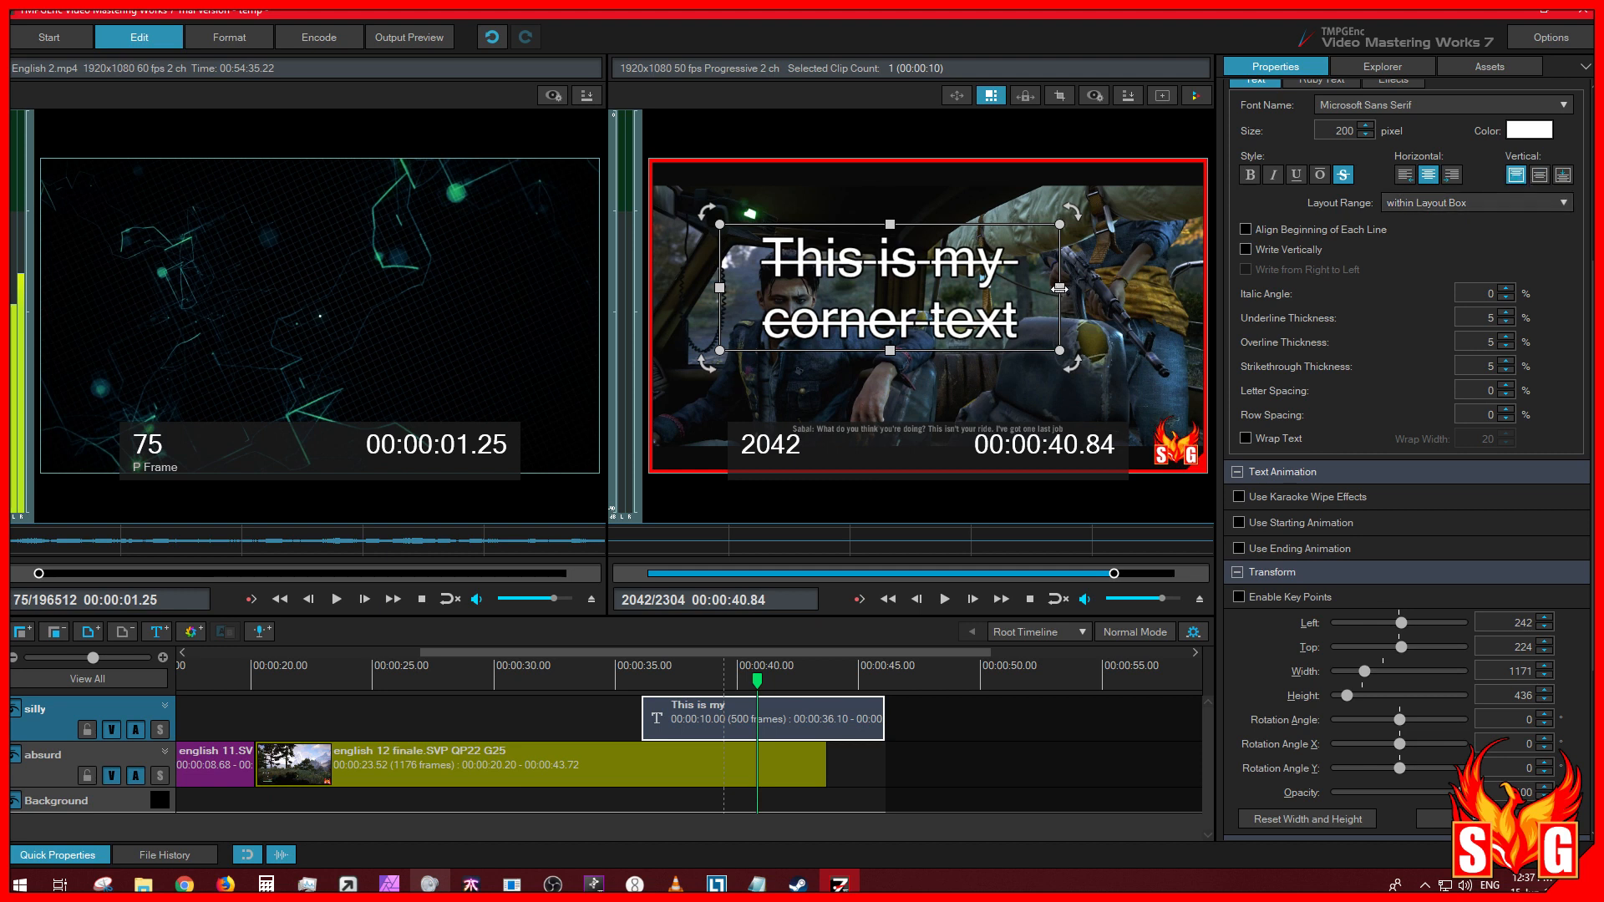
left_click_drag(1059, 288, 972, 288)
left_click_drag(972, 351, 974, 426)
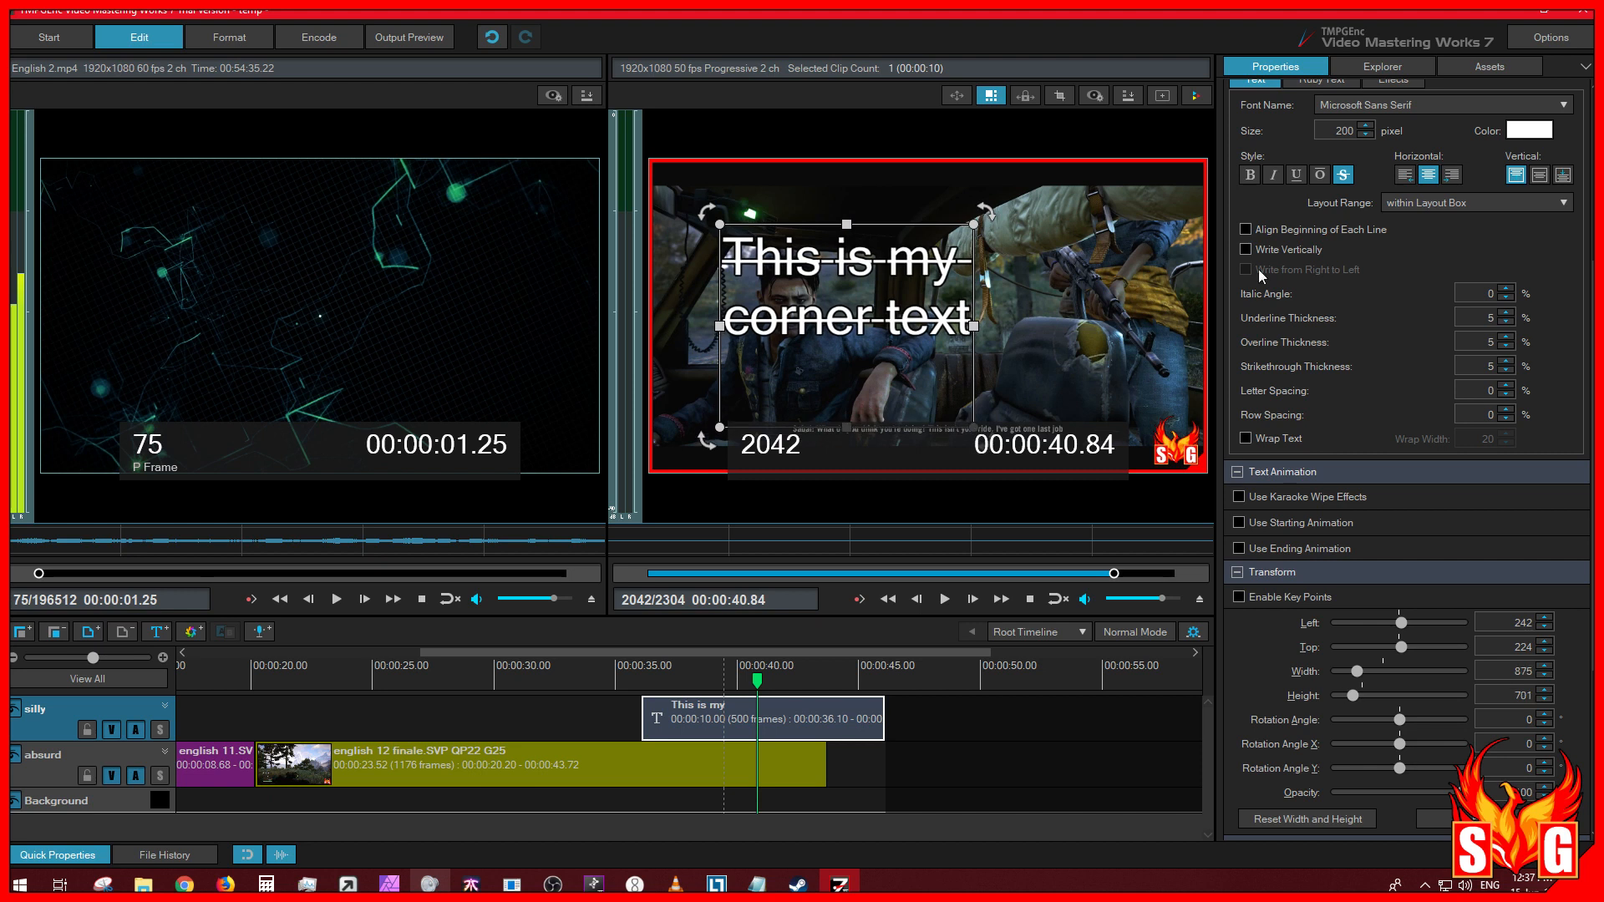
left_click(1539, 177)
left_click(1562, 175)
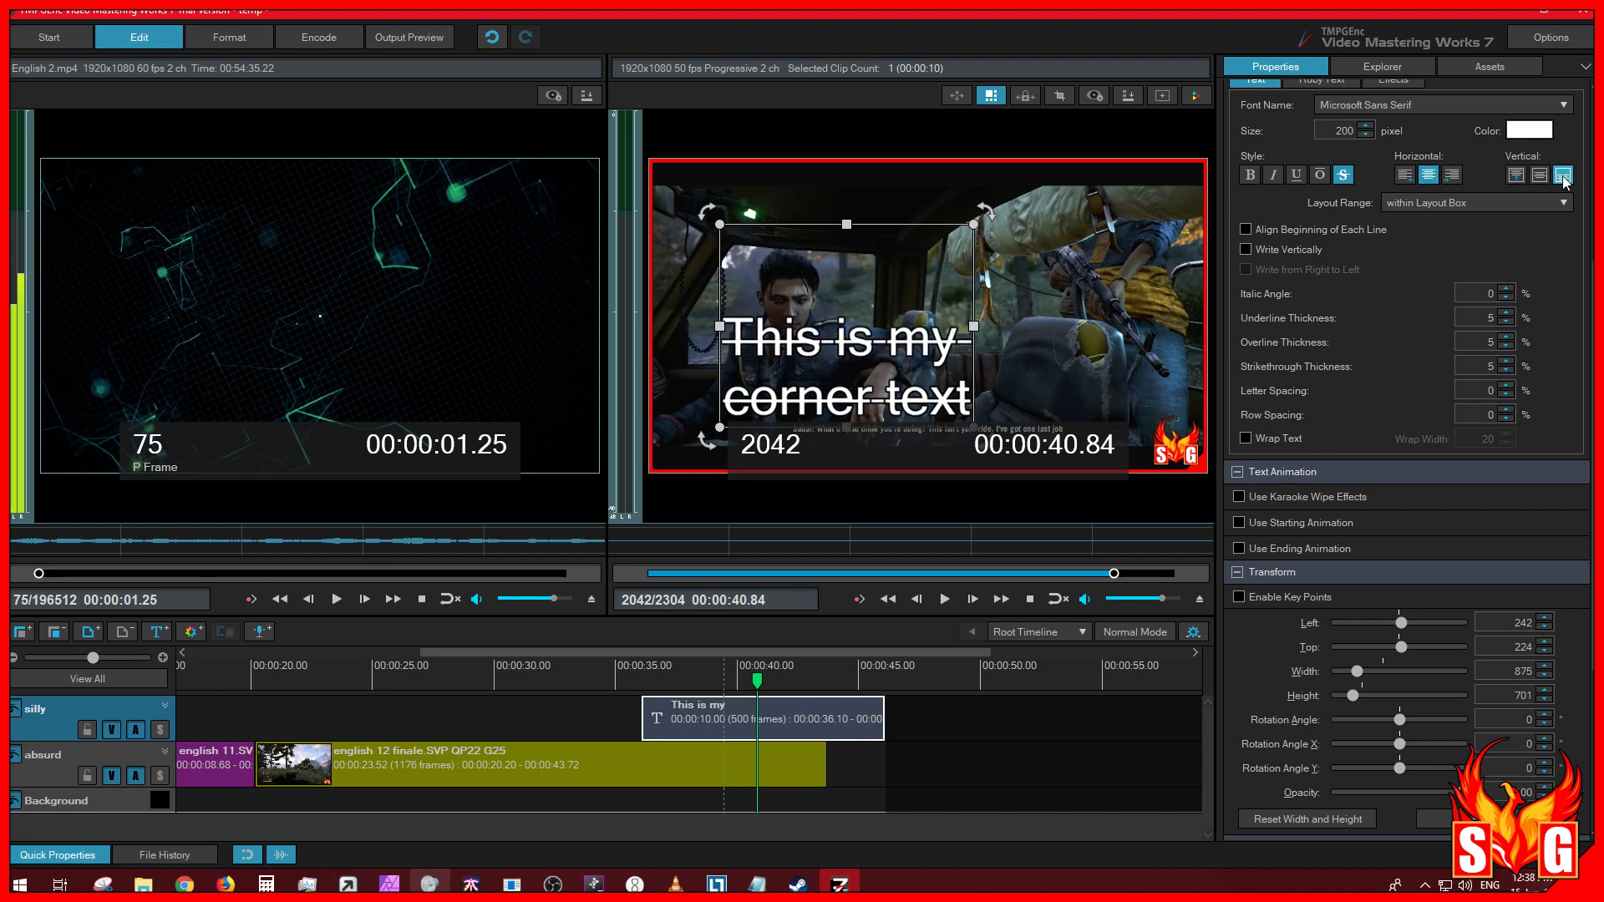
Step: Undo the accidental move of the background video clip, and centre the text box in the frame at left 523, top 190
left_click(922, 222)
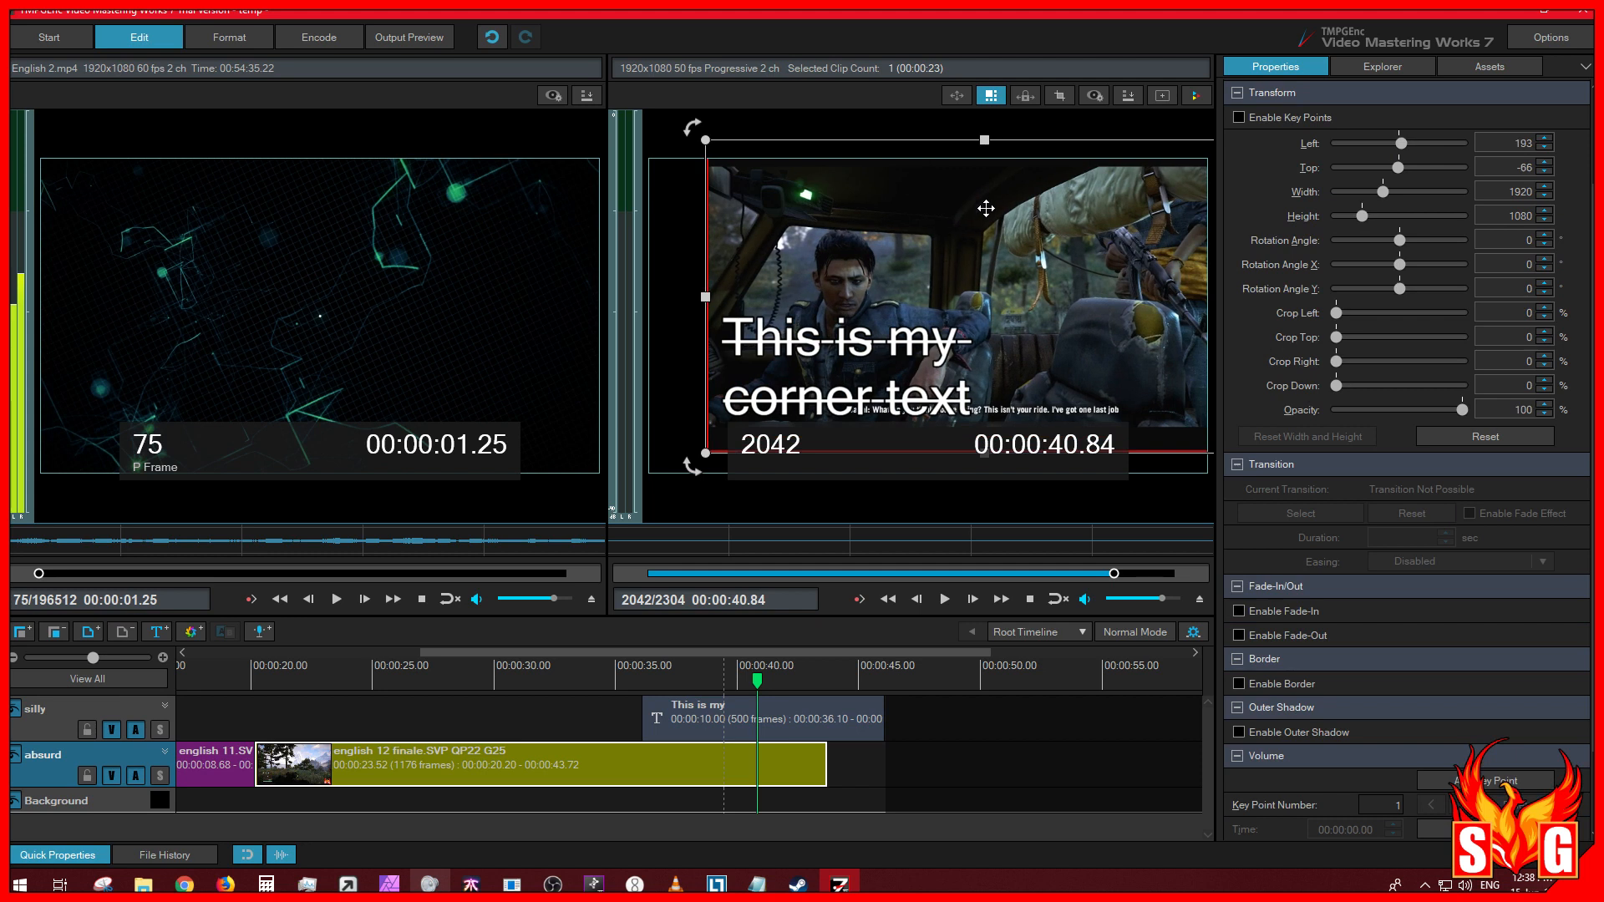
key("ctrl+z")
left_click(898, 347)
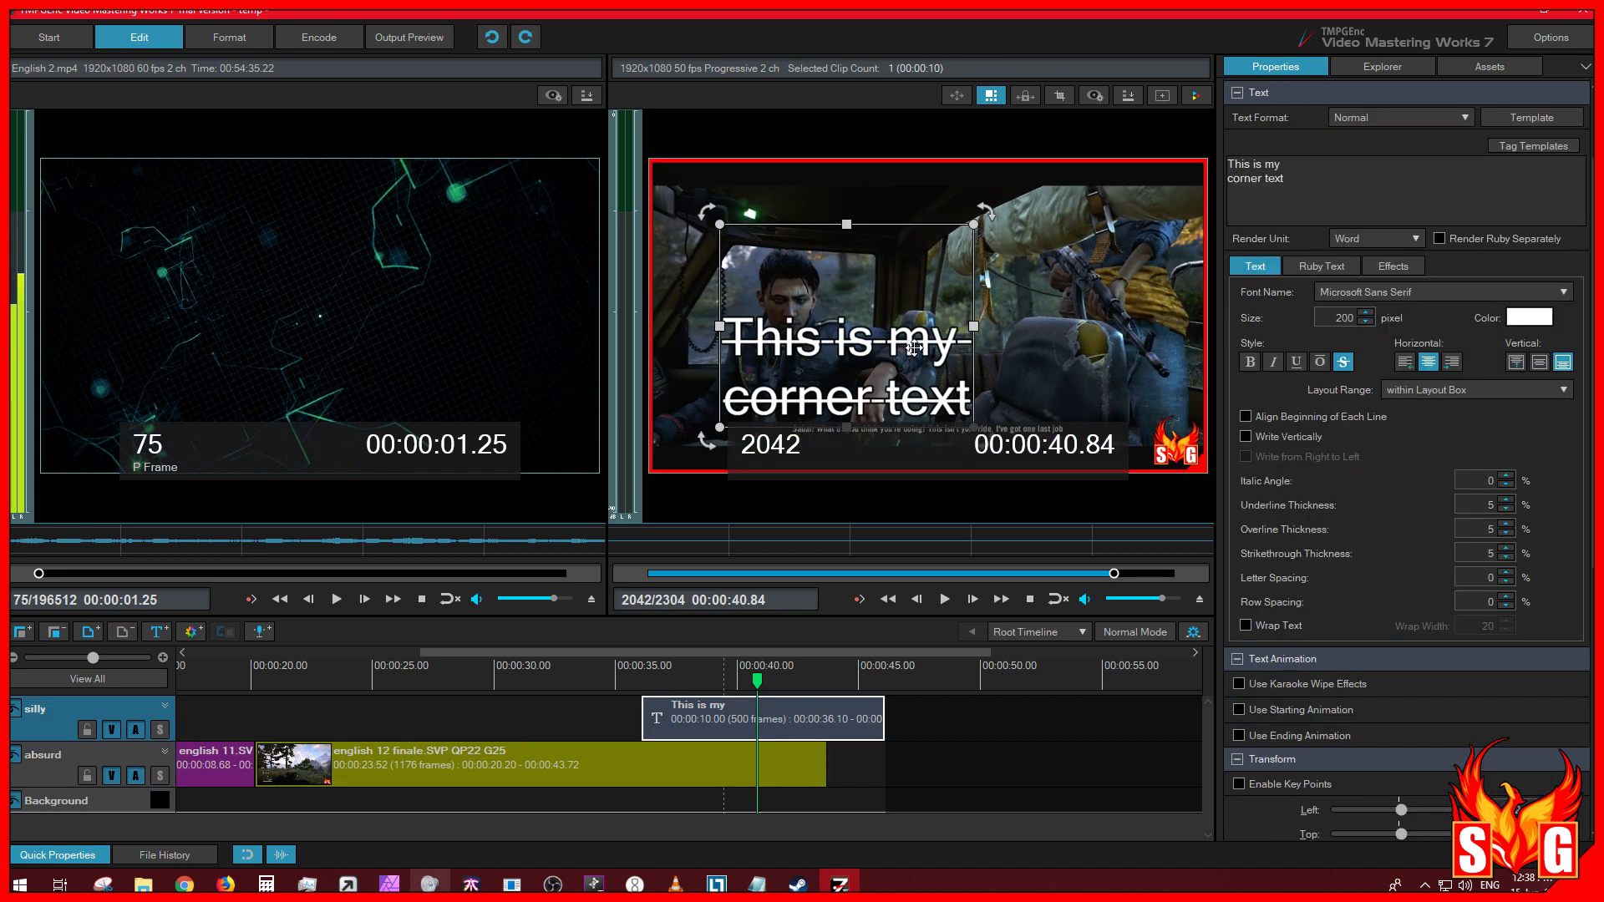
mouse_move(941, 334)
left_mouse_down()
mouse_move(994, 346)
mouse_move(848, 307)
mouse_move(846, 284)
mouse_move(1159, 291)
mouse_move(1052, 350)
mouse_move(985, 350)
mouse_move(960, 272)
mouse_move(880, 270)
mouse_move(835, 308)
mouse_move(957, 313)
left_mouse_up()
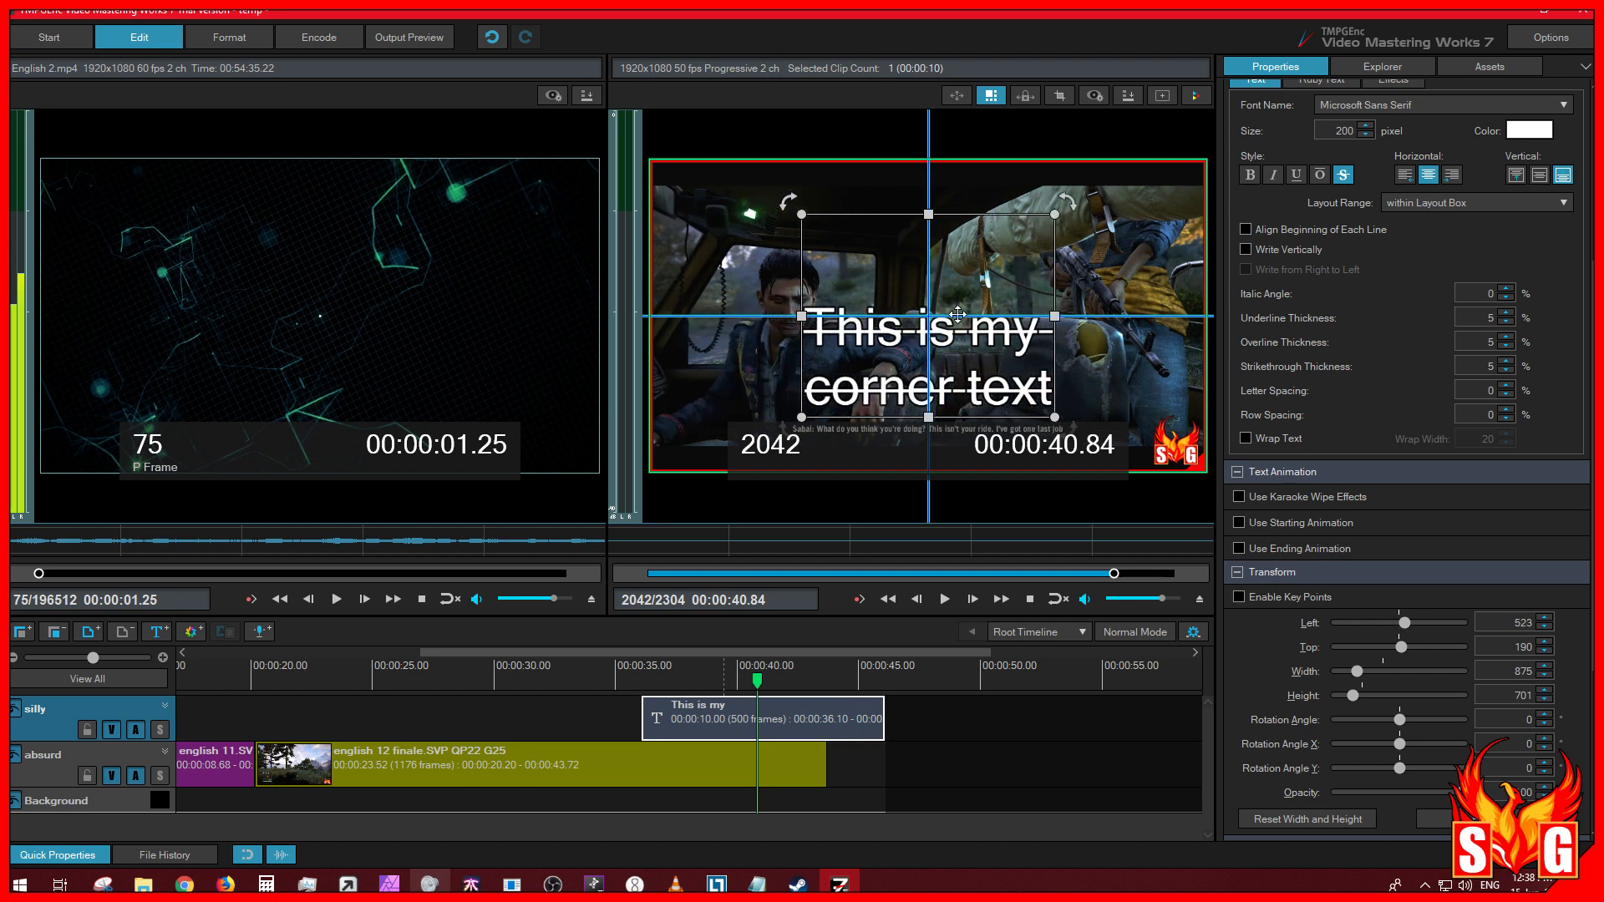
left_click_drag(958, 313, 962, 313)
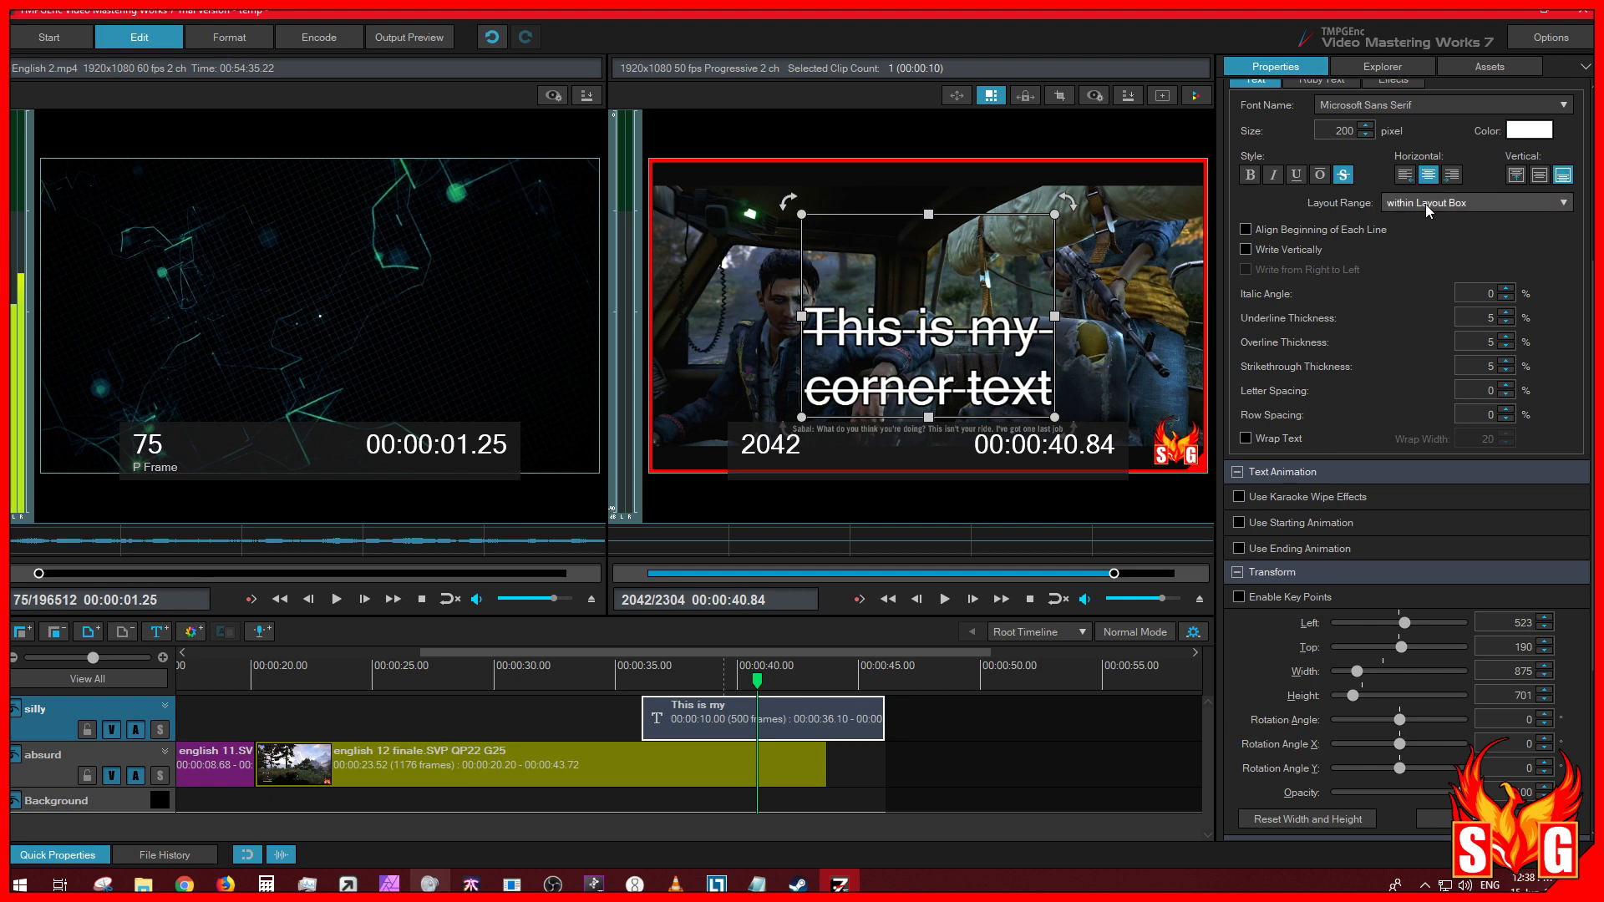
Step: Compare the Layout Box and Text Group Range layout ranges, and finish with within Text Group Range and middle vertical alignment
left_click(1461, 205)
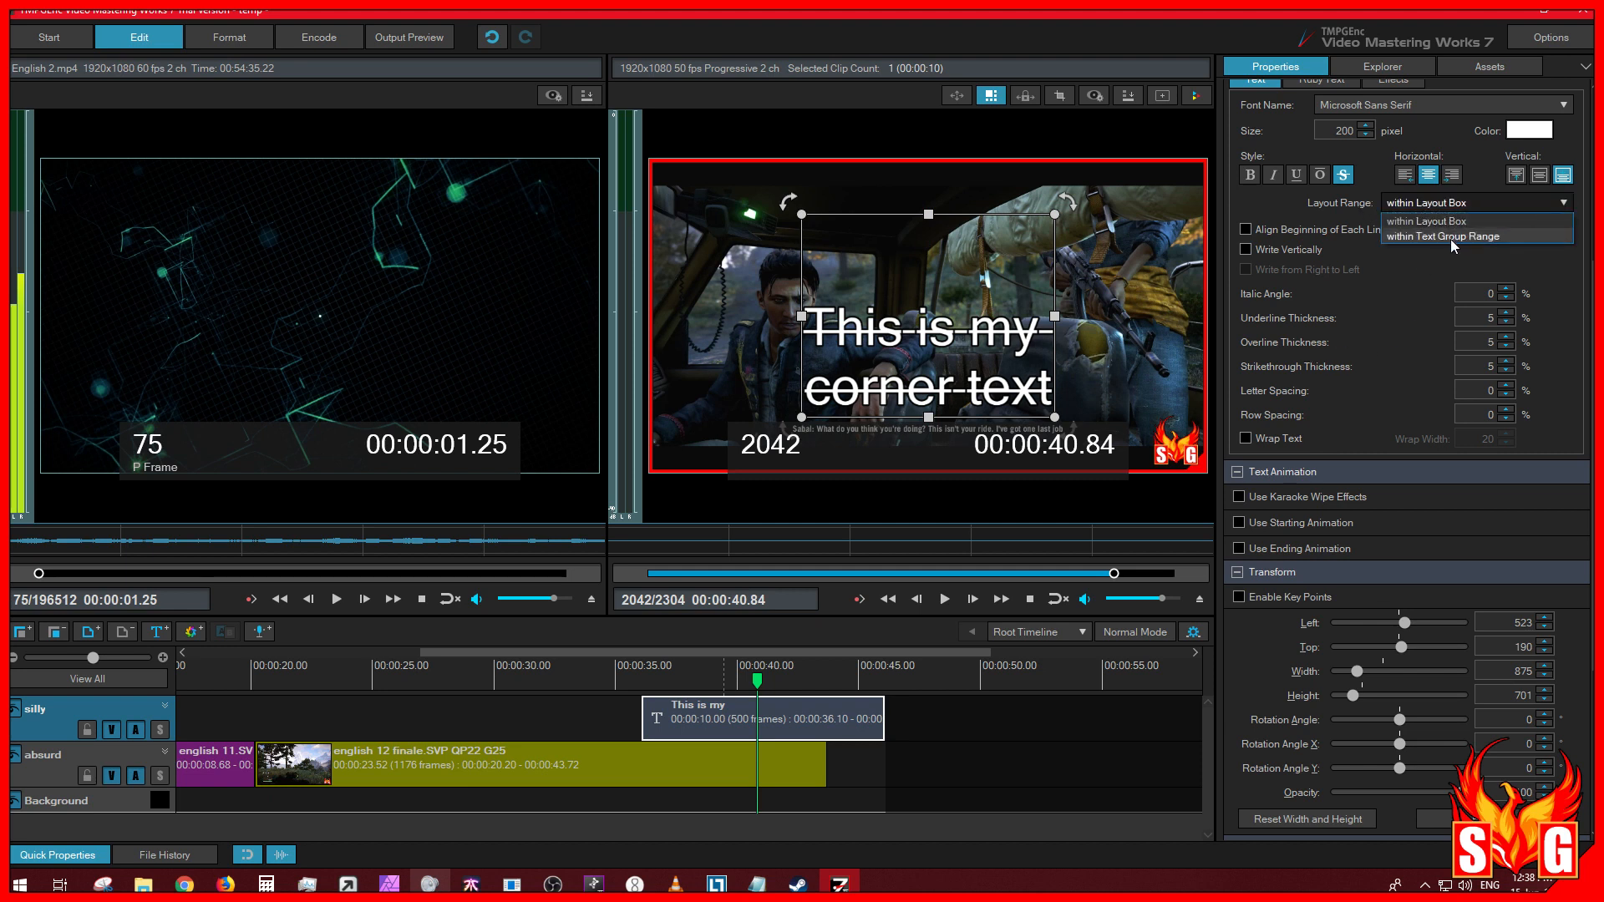
left_click(1451, 237)
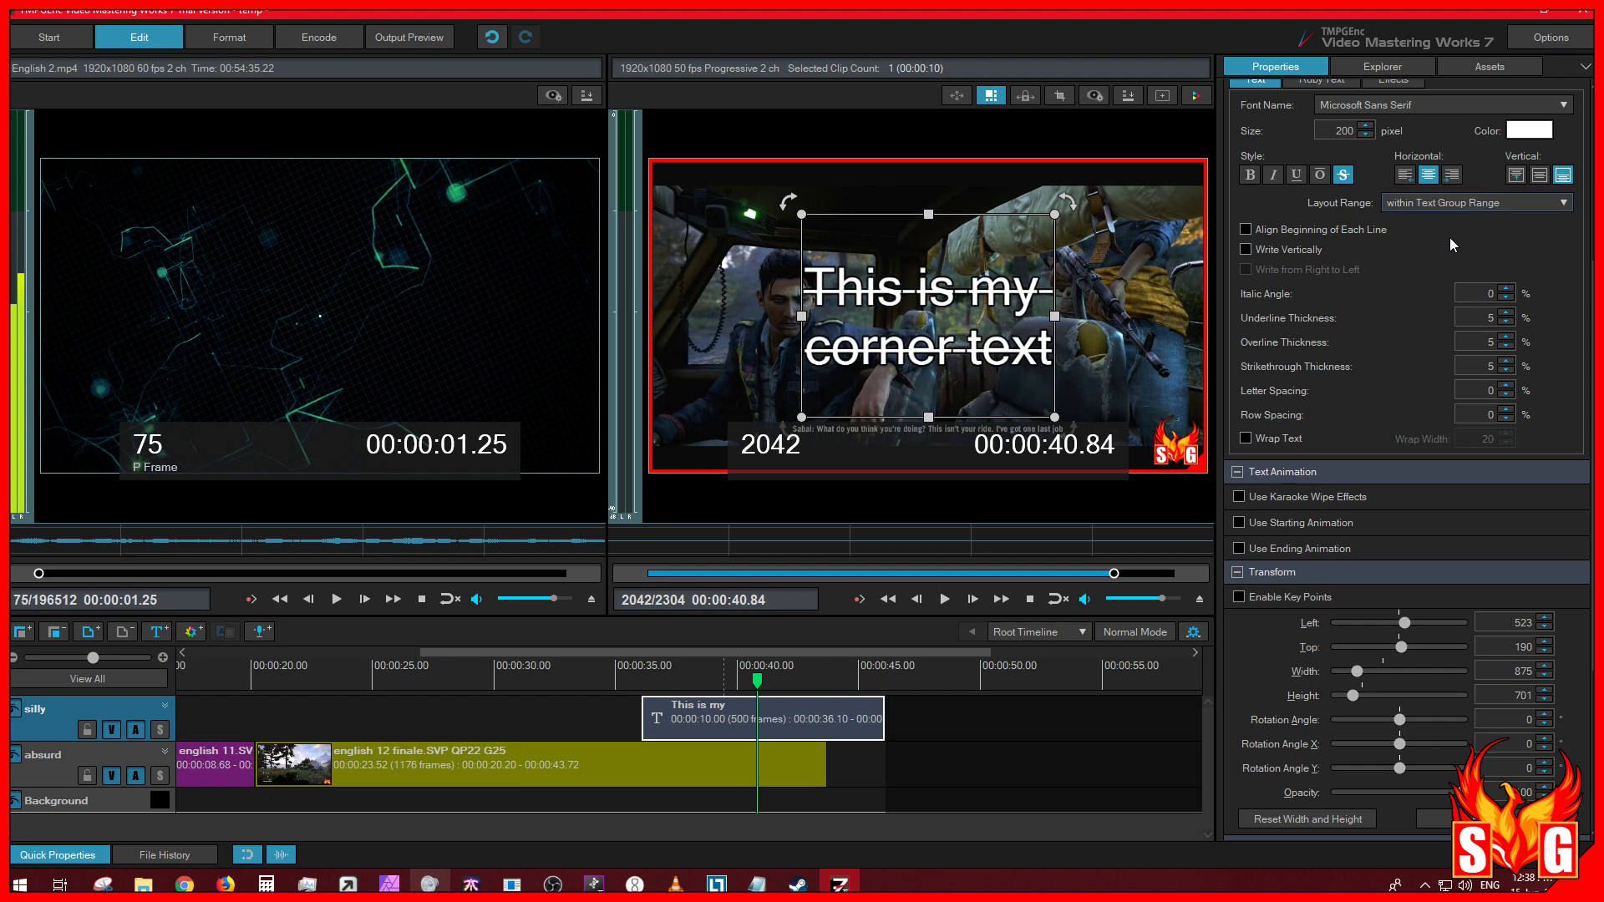
left_click(1462, 200)
left_click(1458, 221)
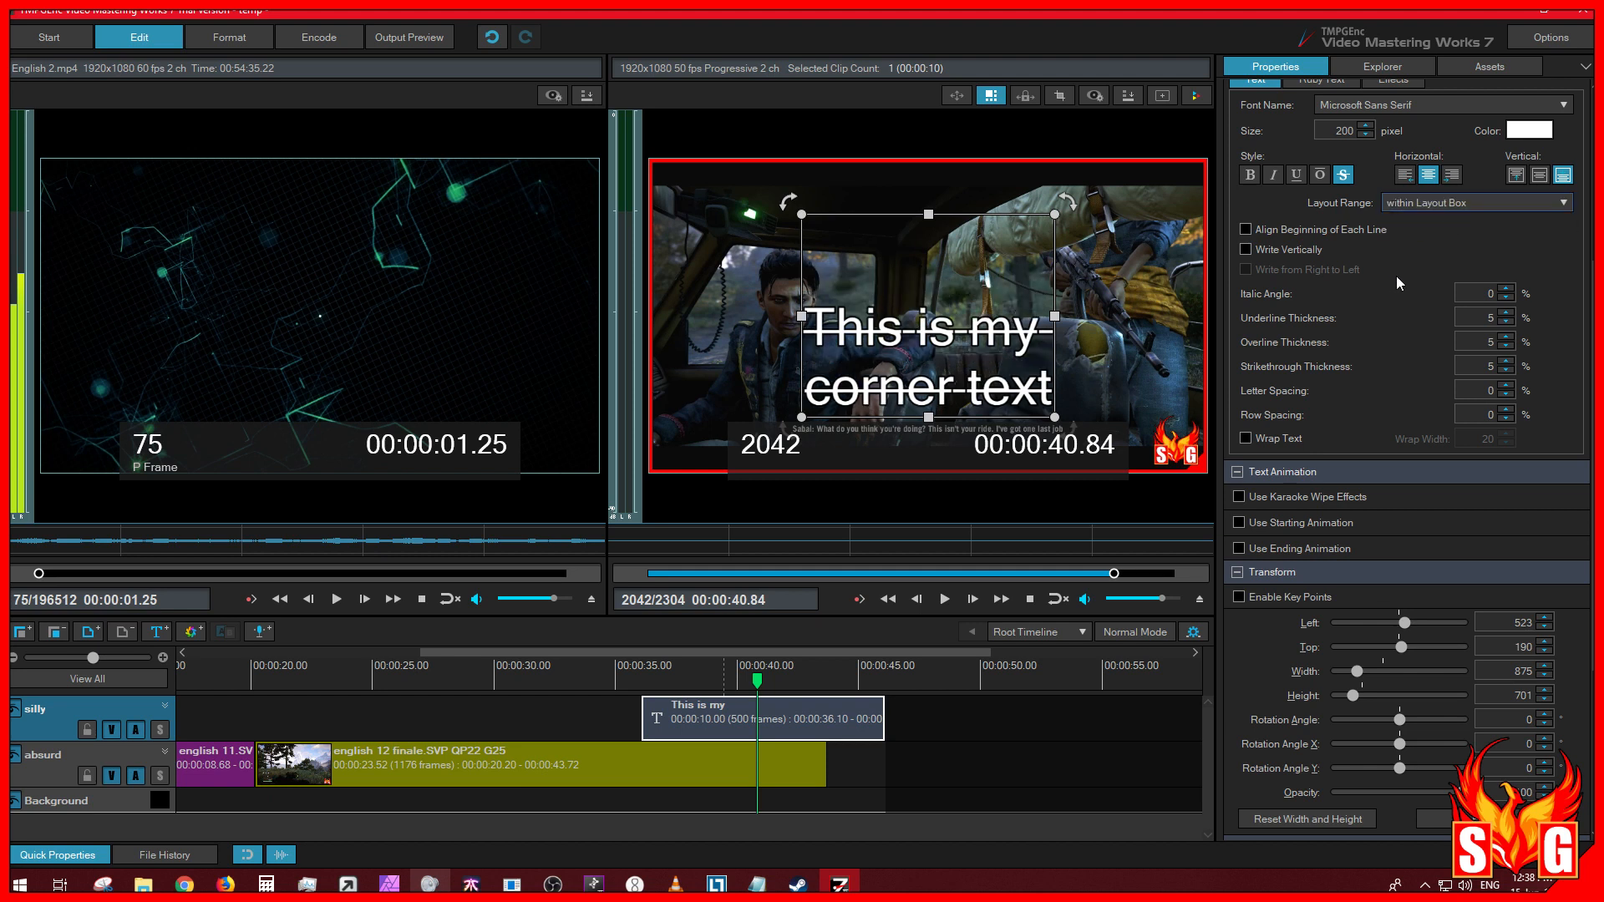
left_click(1471, 209)
left_click(1457, 221)
left_click(1481, 202)
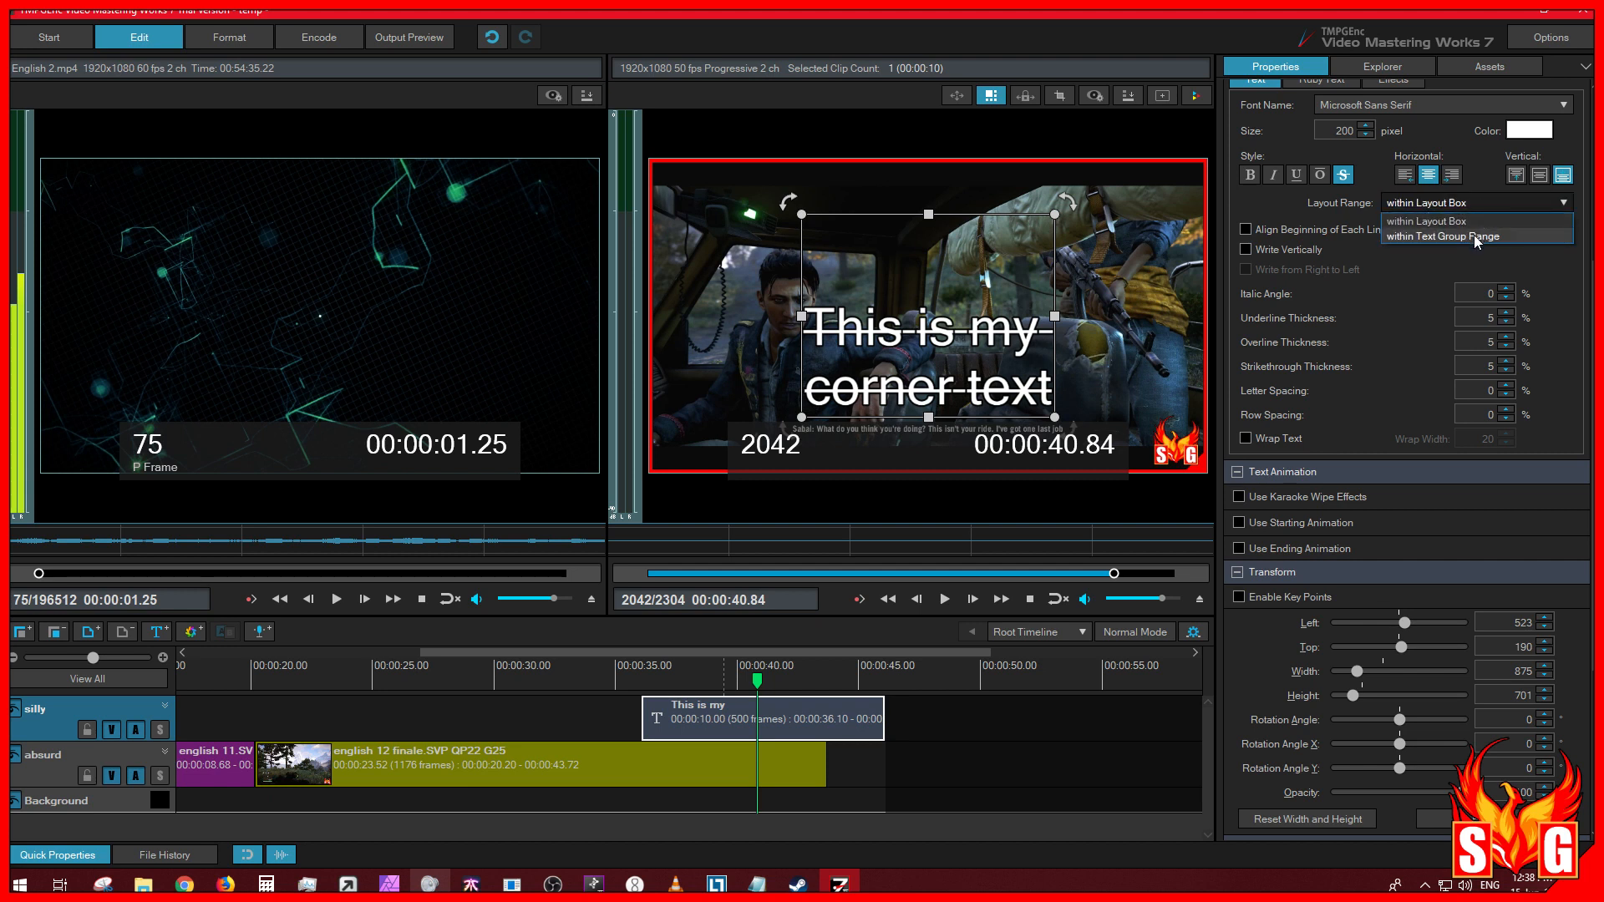
left_click(1474, 237)
left_click(1539, 175)
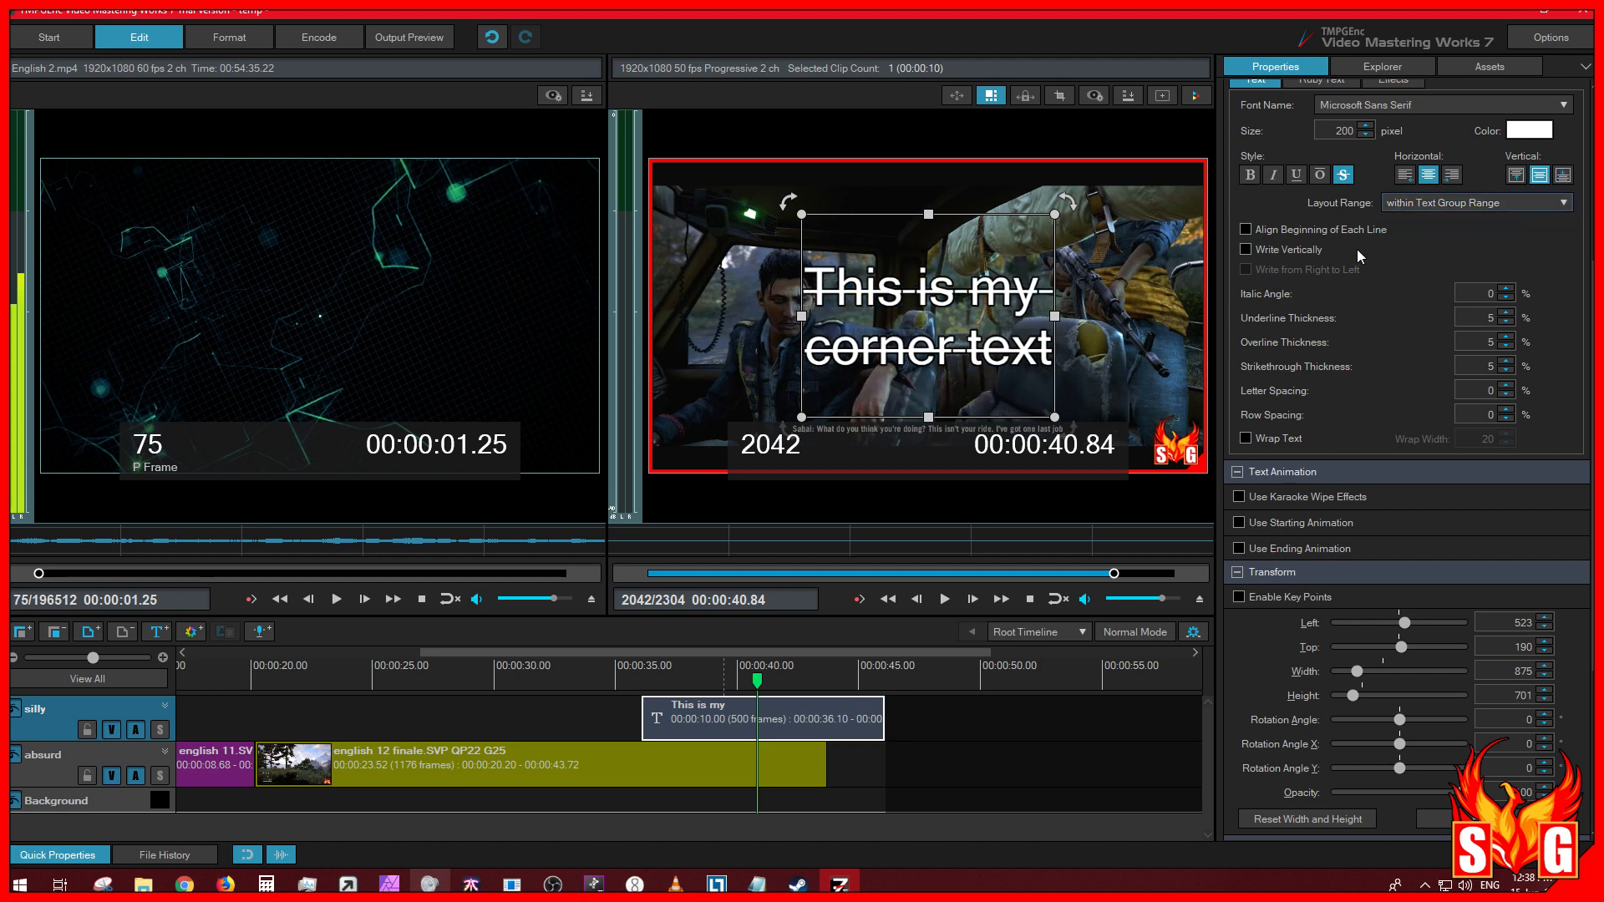
Step: Enlarge the text box to about 1317 by 721 and replace the strikethrough with underline
left_click_drag(1055, 416, 1183, 424)
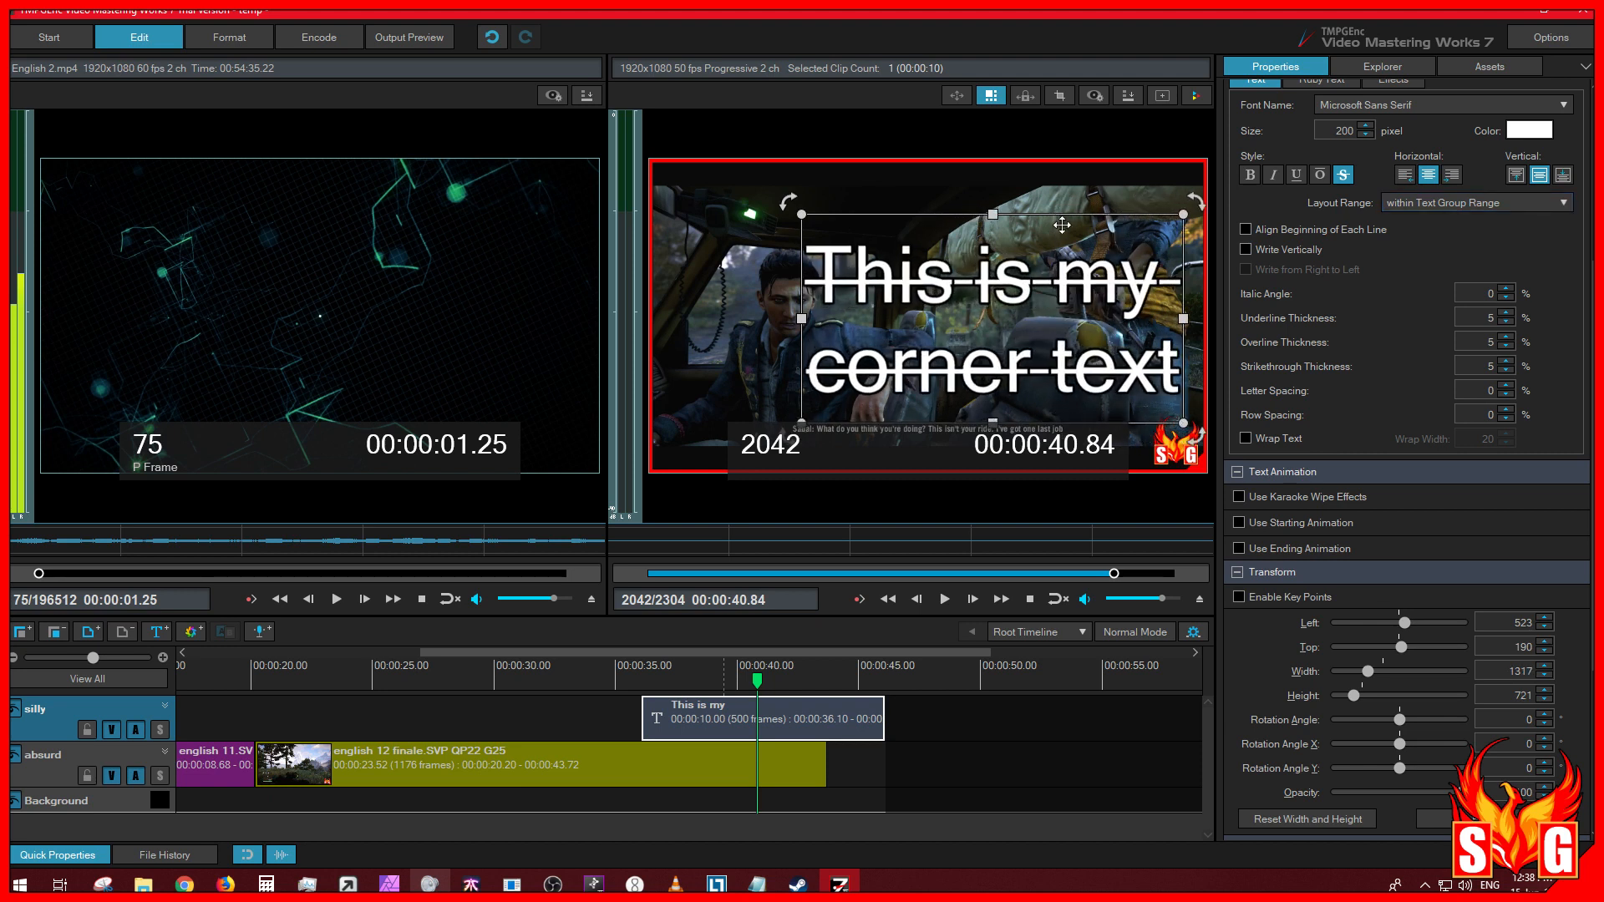
left_click(1296, 175)
left_click(1343, 175)
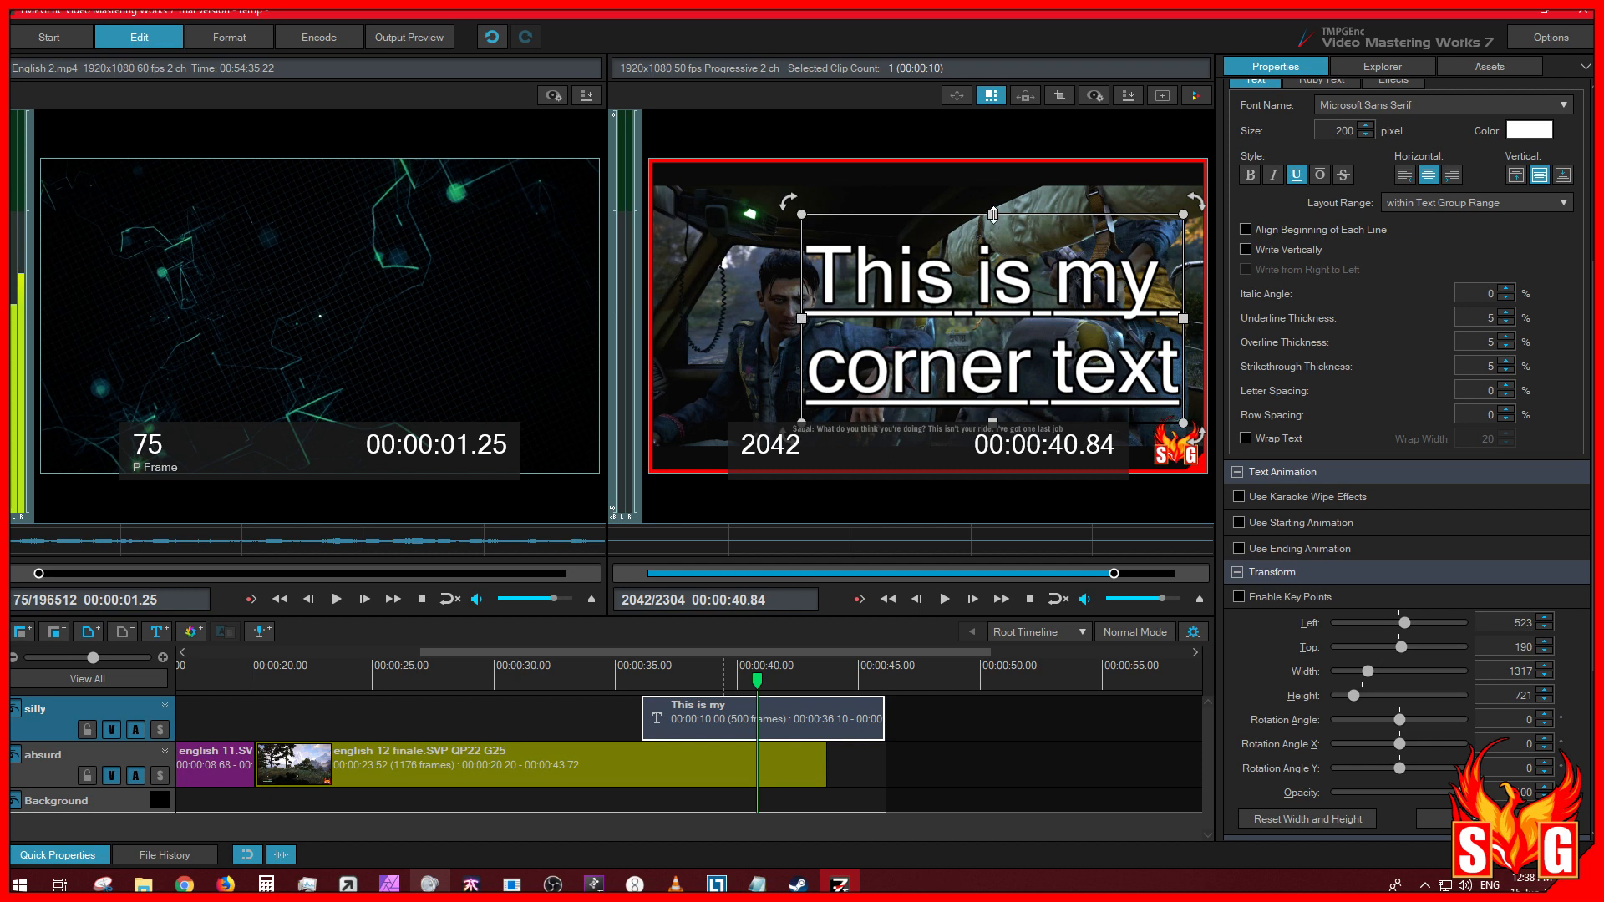
Step: Reshape the underlined text's box to about 1697 by 456 and move it to about left 155, top 312
left_click_drag(993, 214, 992, 180)
left_click_drag(802, 303, 691, 305)
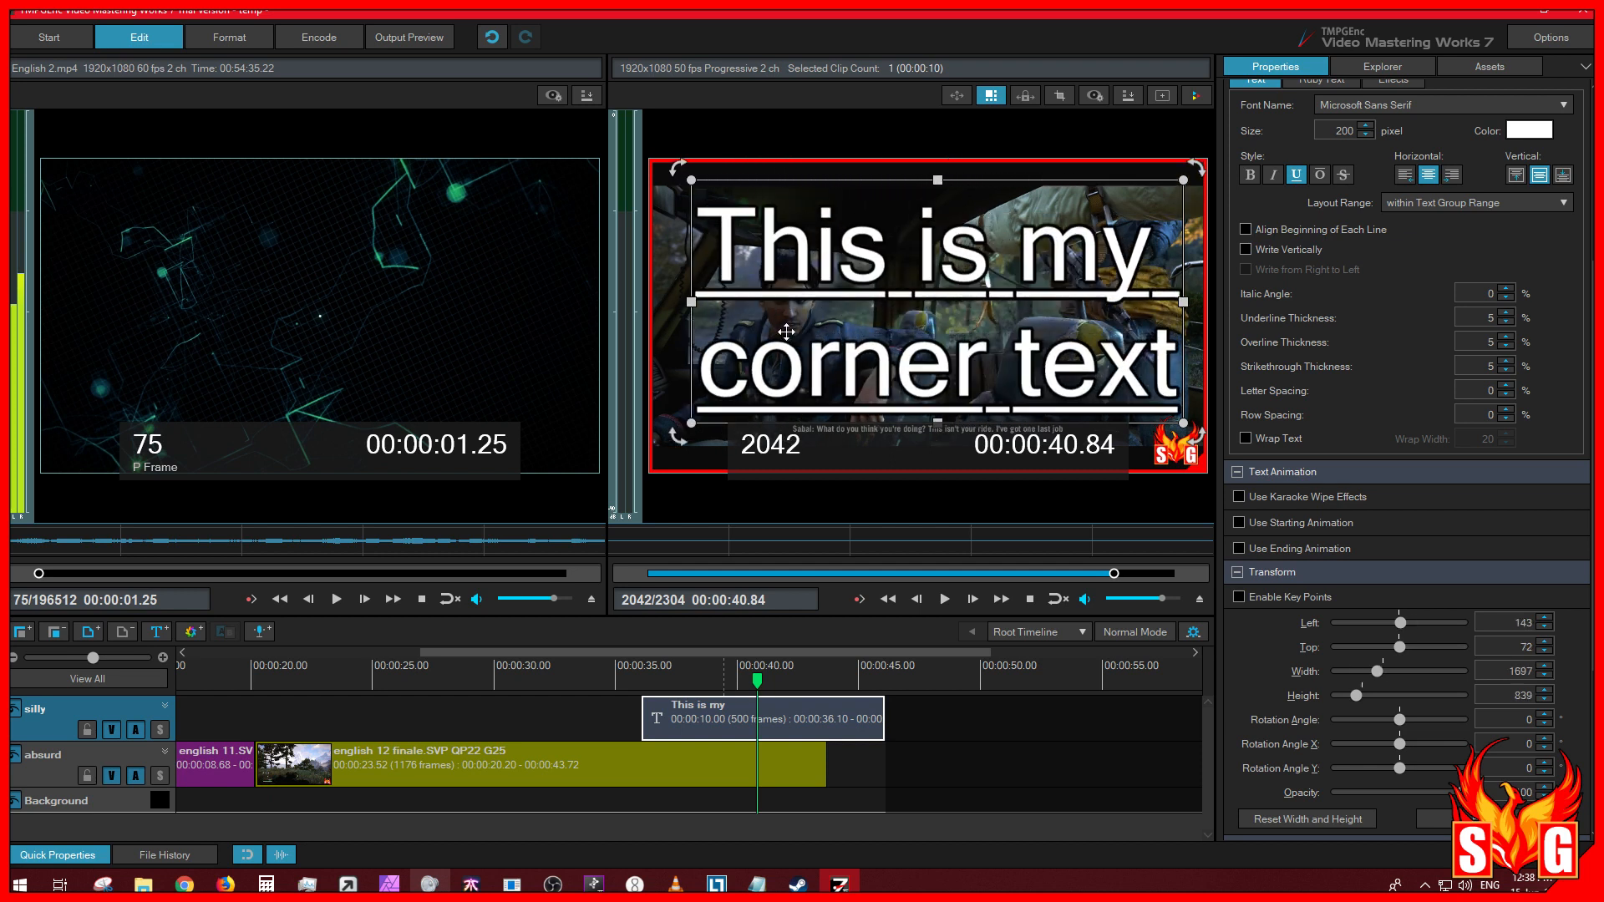
left_click_drag(938, 422, 937, 312)
left_click_drag(987, 184, 991, 255)
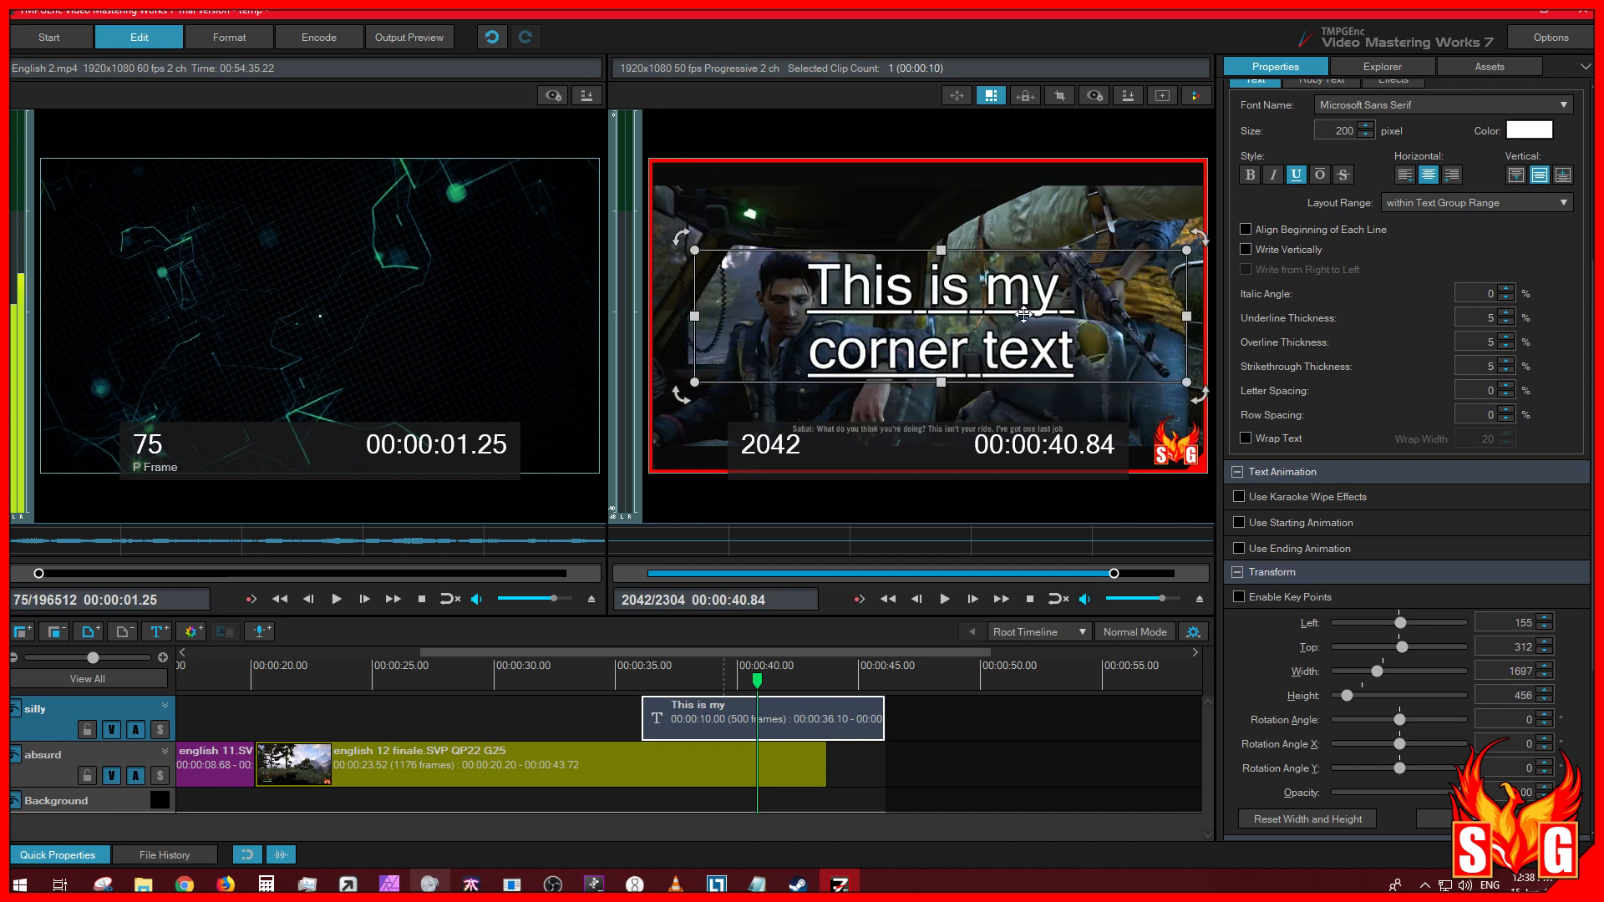
Step: Change the first line of the text to "This is a" and enable Align Beginning of Each Line
scroll(1354, 309, "up", 3)
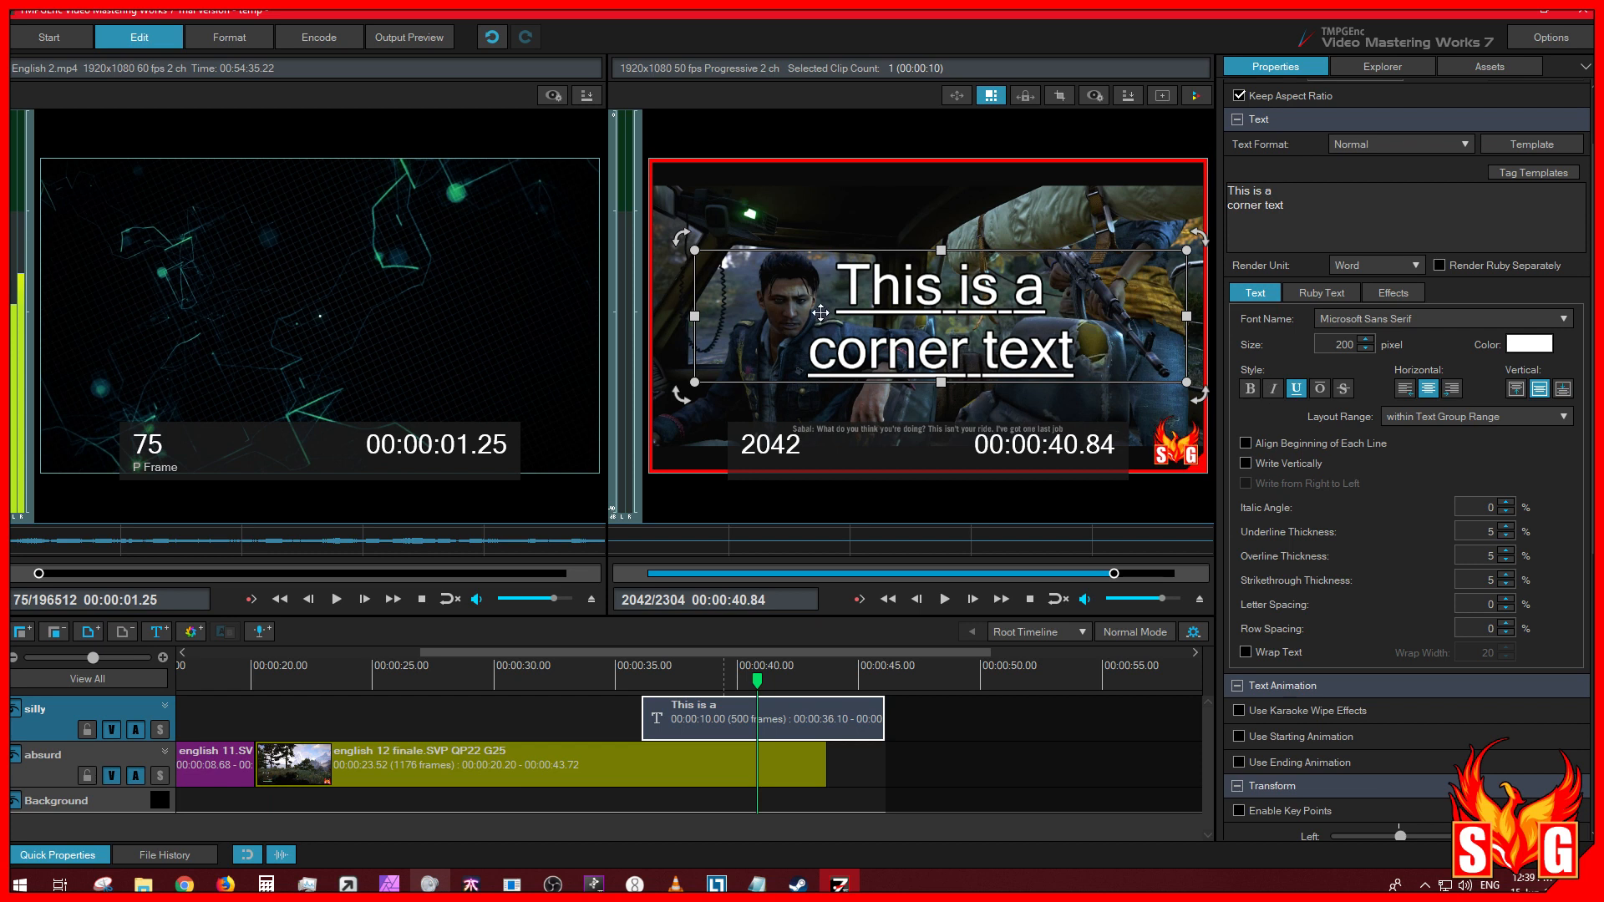
left_click(1245, 445)
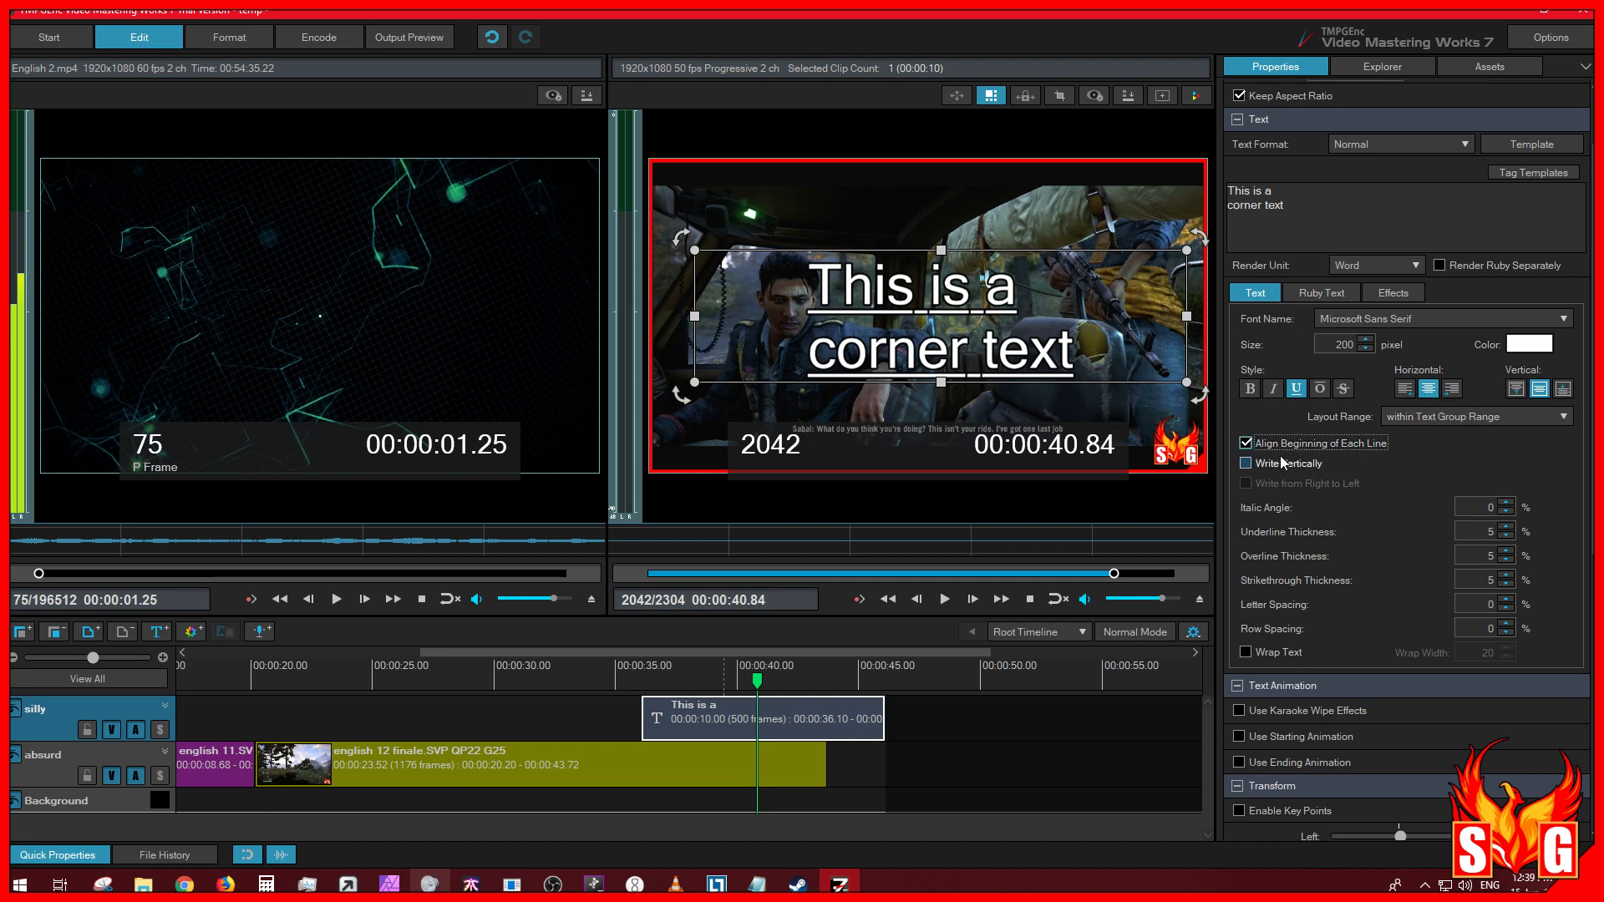
Step: Turn off aligning the beginning of each line, and try writing the corner text vertically
left_click(1274, 446)
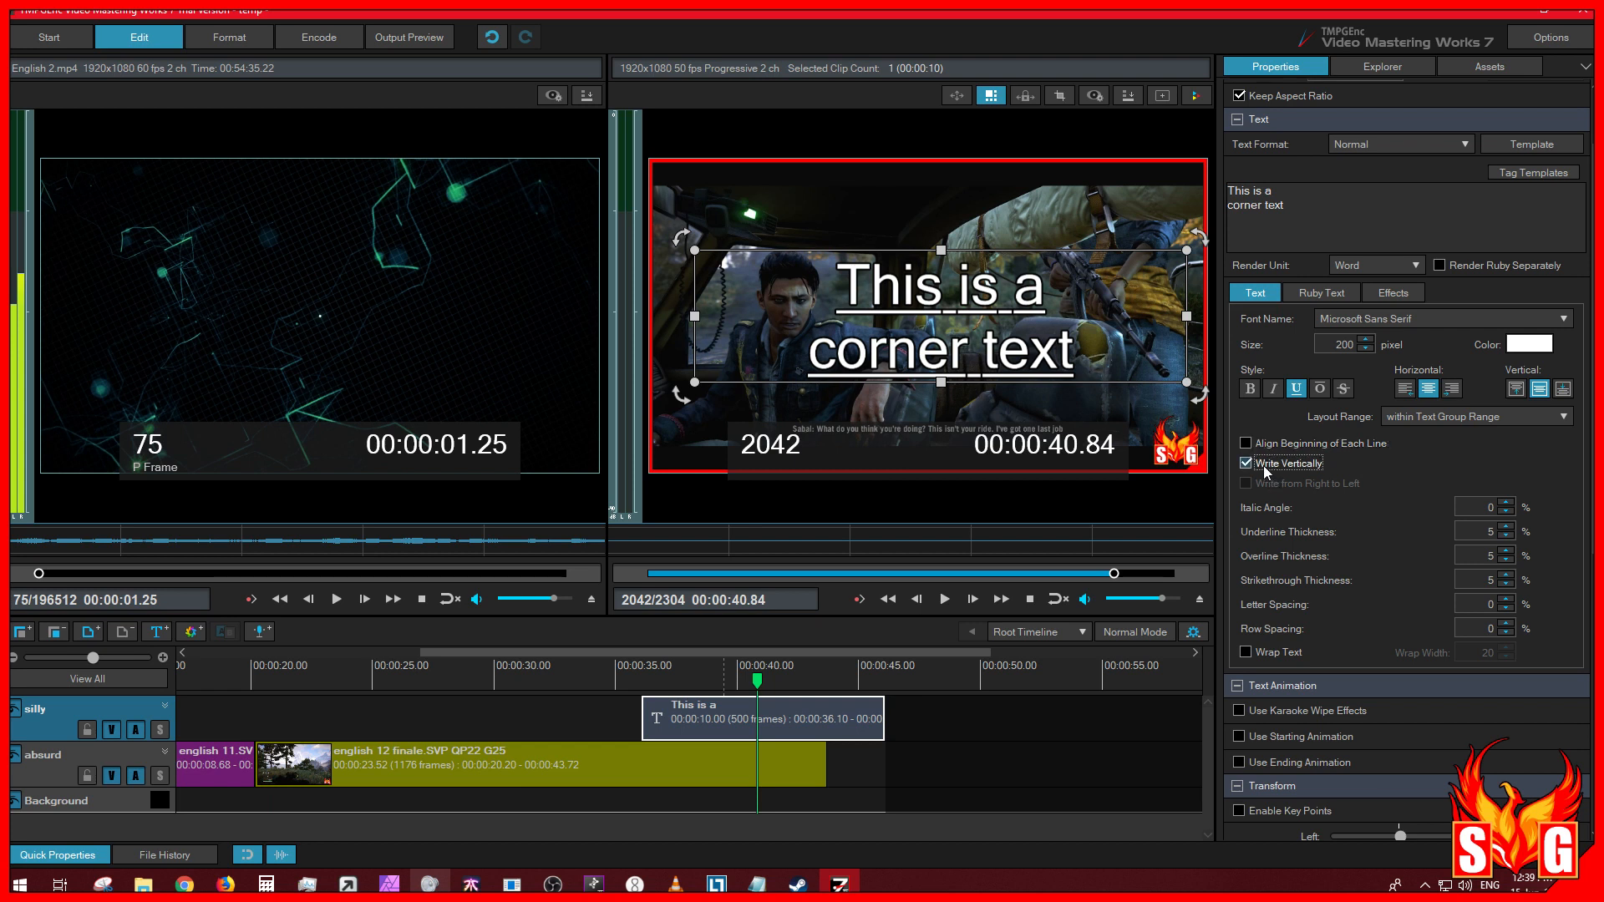
left_click(1263, 464)
left_click(1264, 465)
Step: Italicize the text, try out steeper italic angles, and set the italic angle back to 0%
left_click(1273, 389)
left_click(1507, 504)
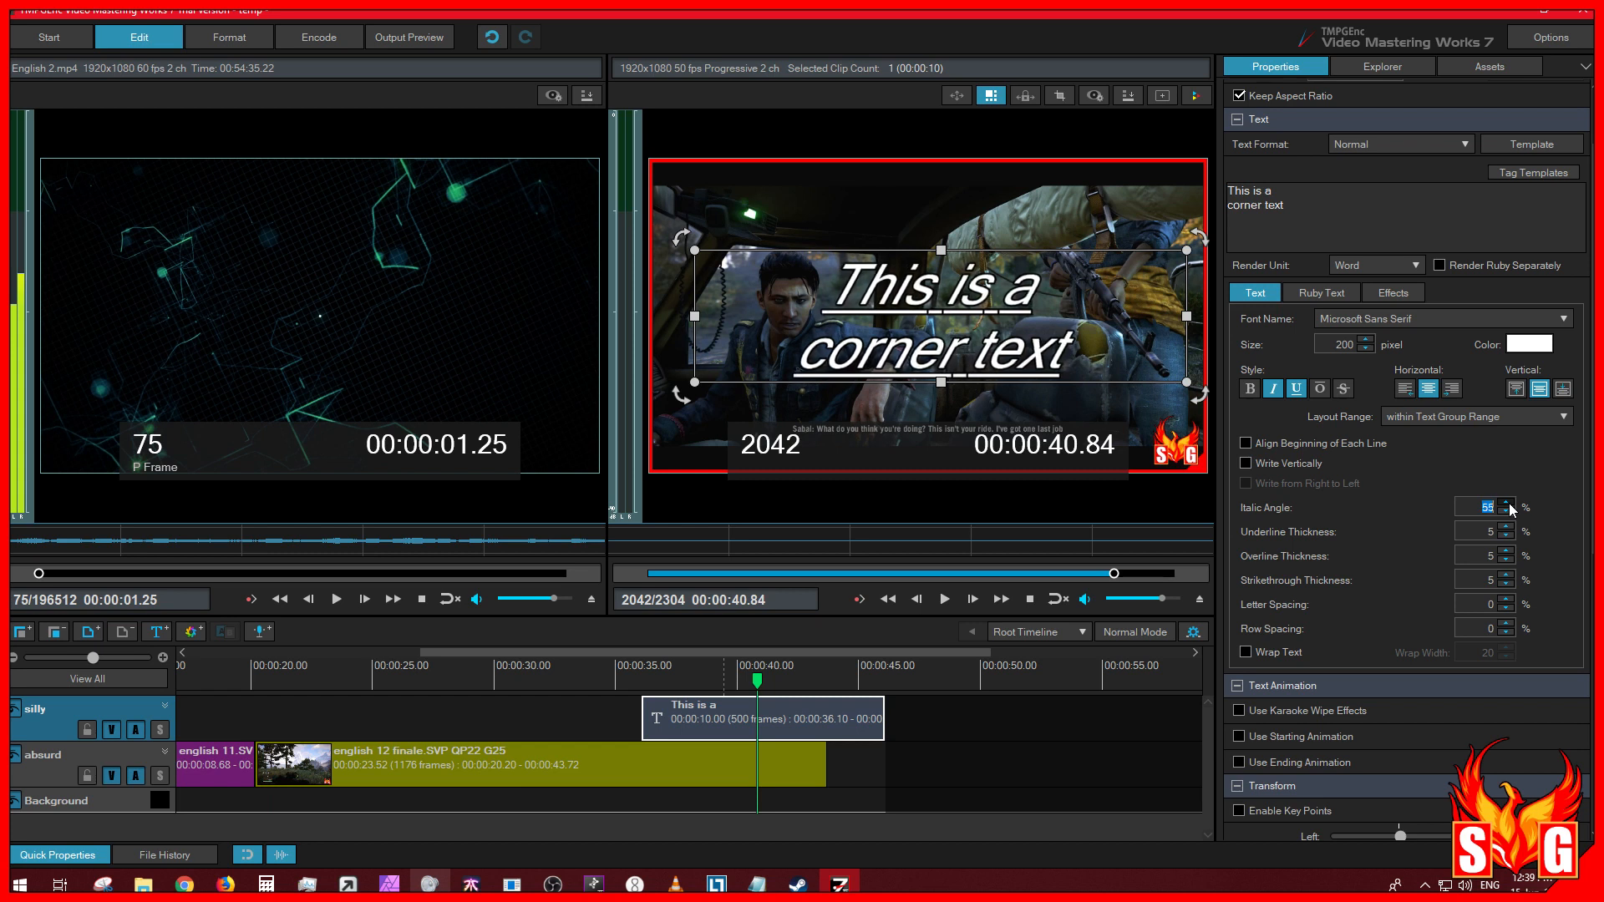
left_click_drag(1509, 503, 1509, 506)
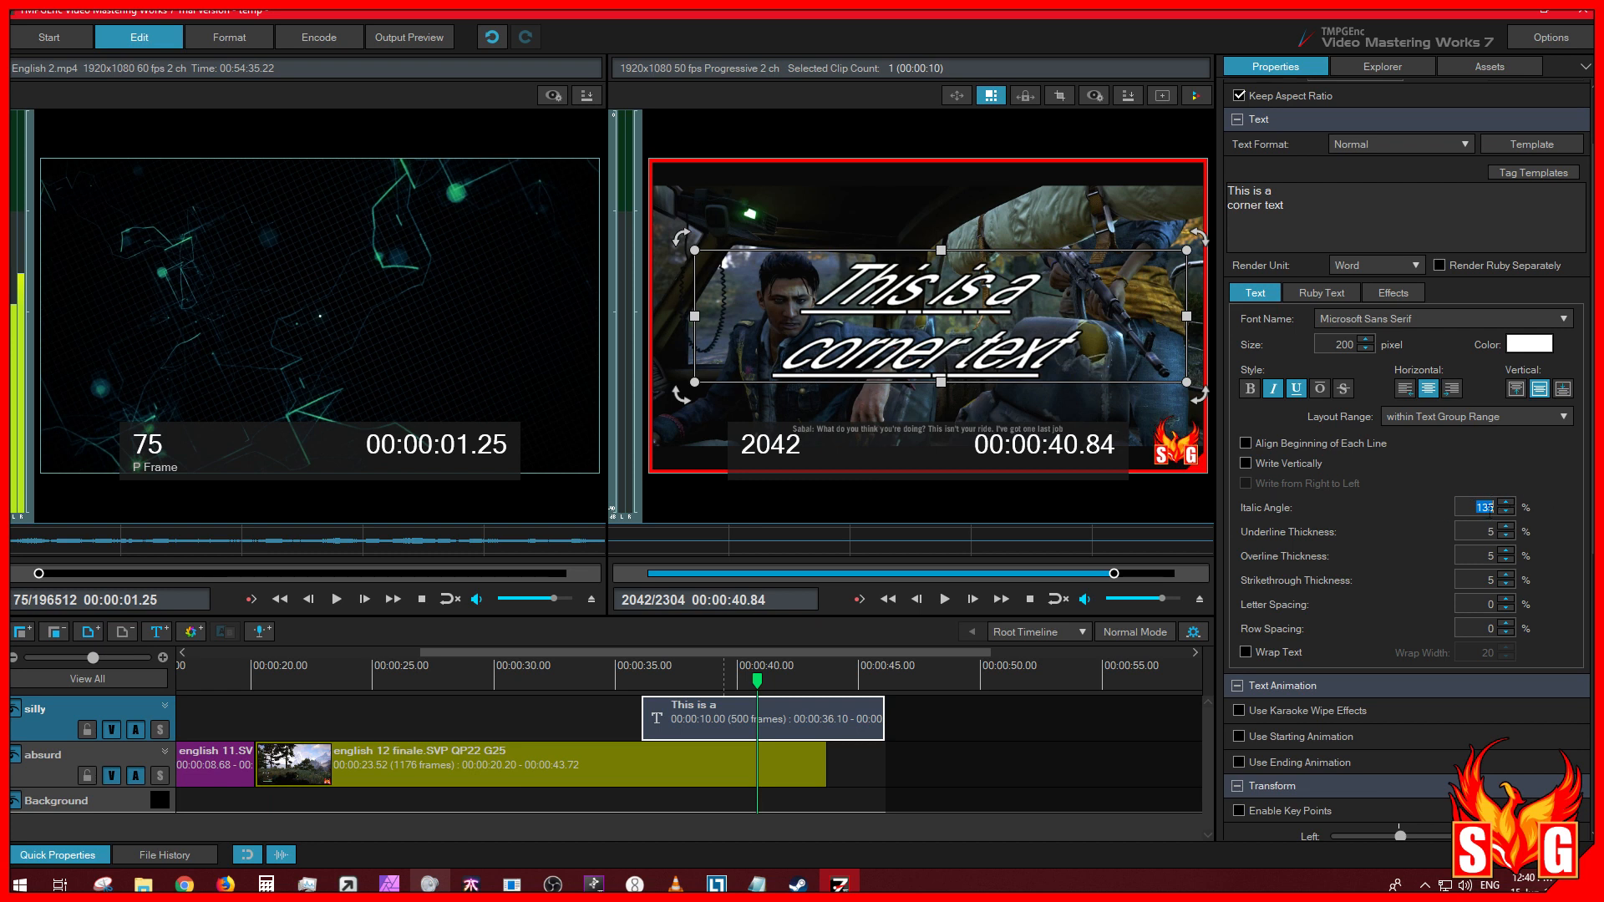
type("7")
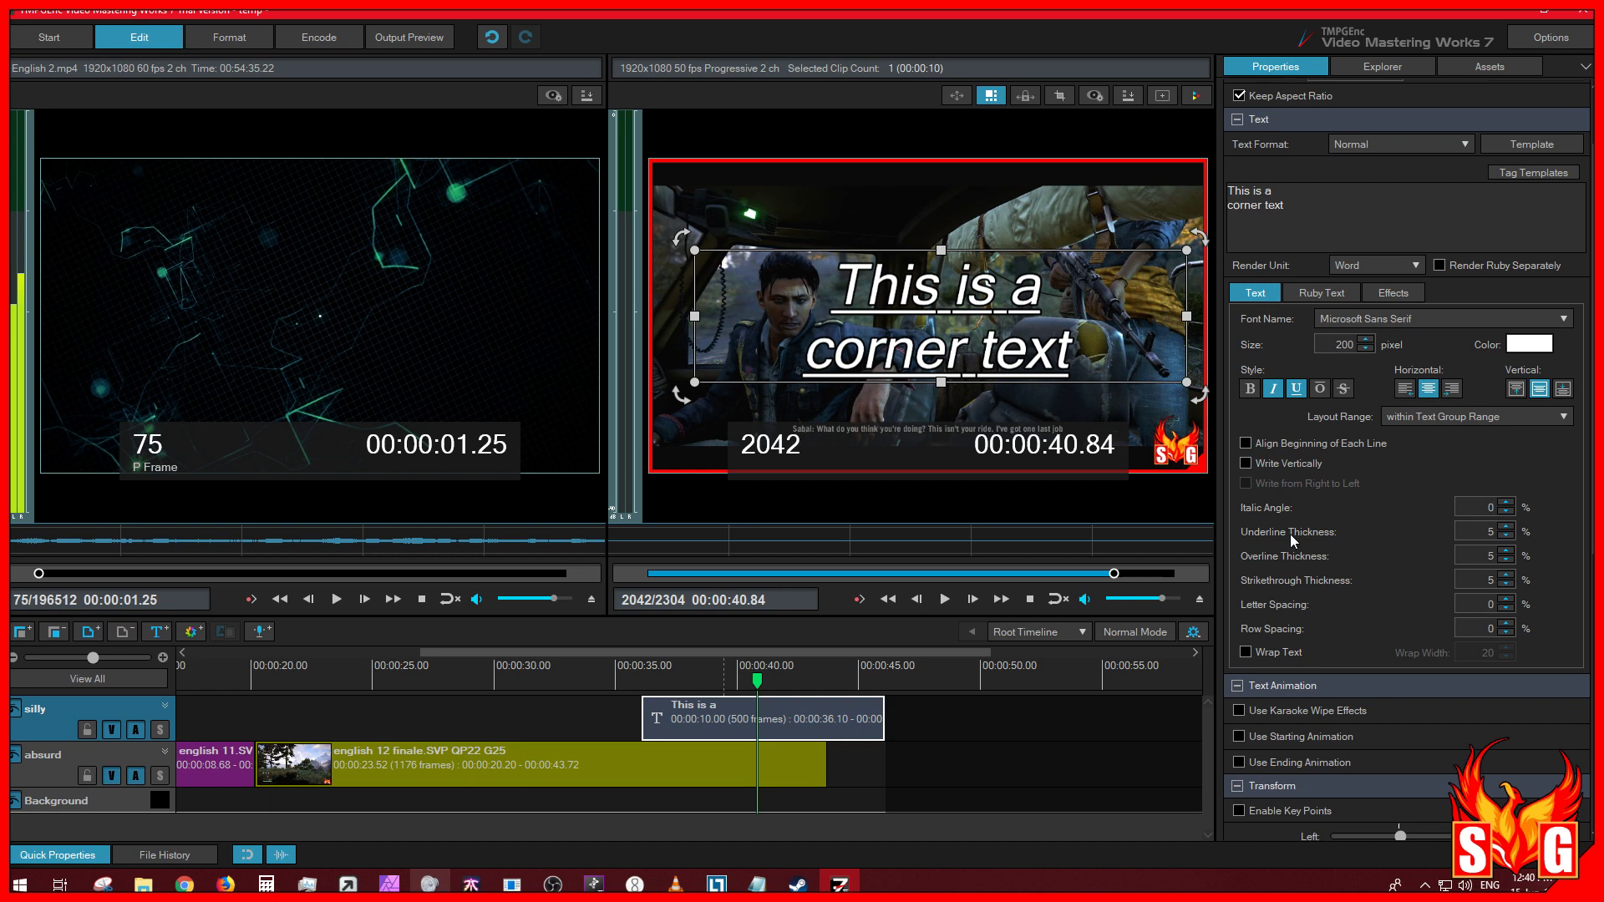
Step: Try underline thicknesses of 100% and 0% on the text, and set the thickness back to 5%
left_click(1507, 528)
left_click_drag(1506, 530, 1506, 530)
type("1000")
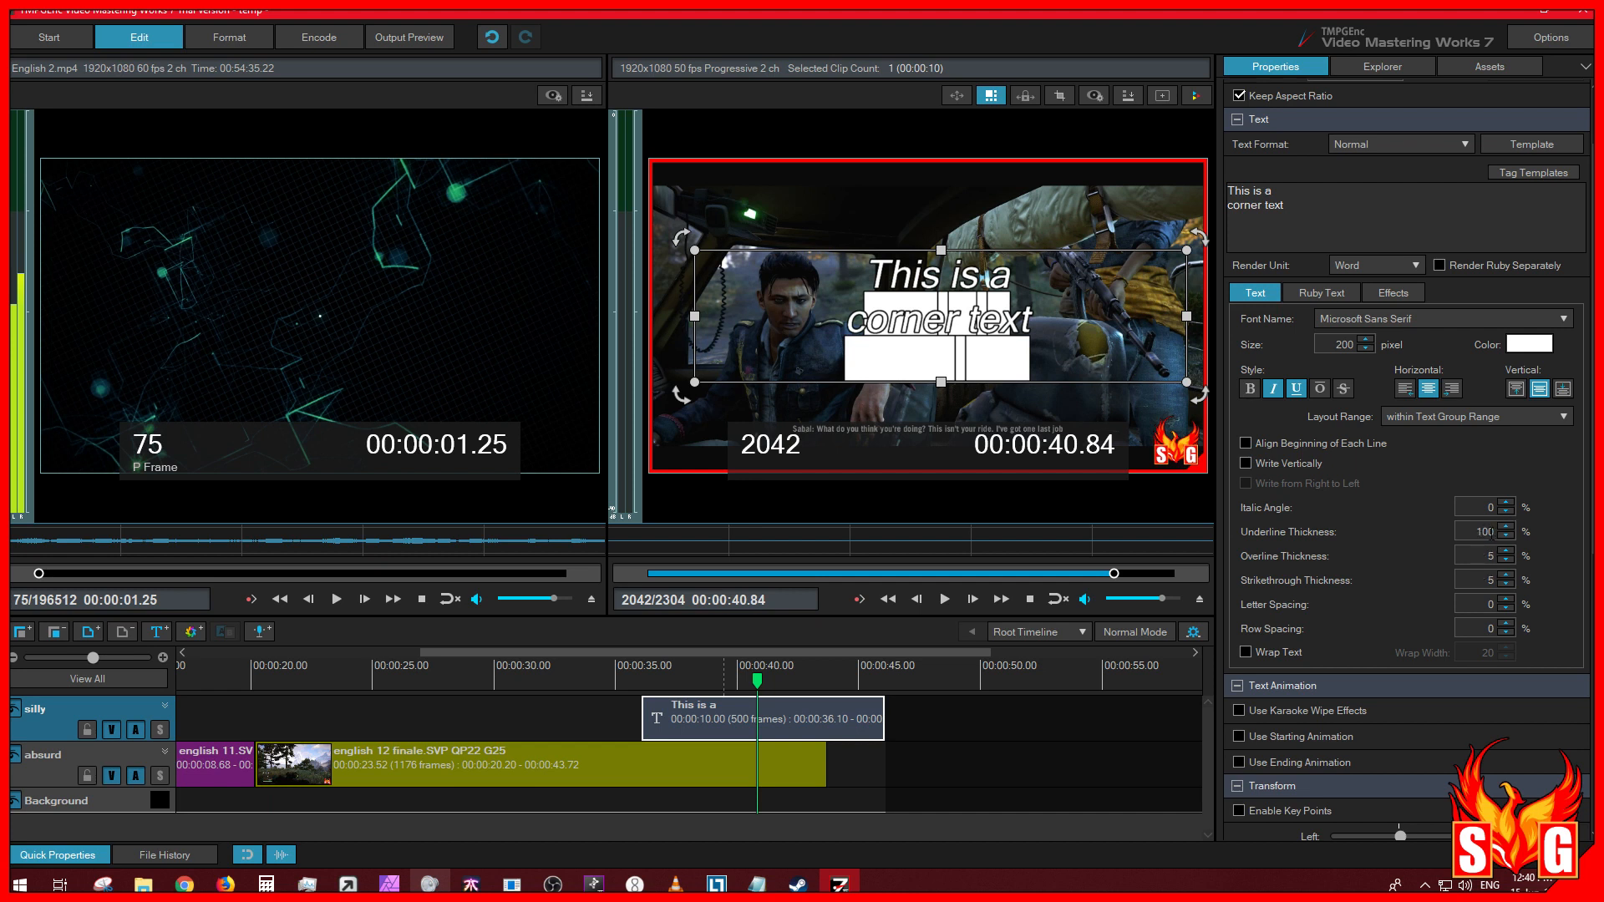
left_click(1505, 529)
type("0")
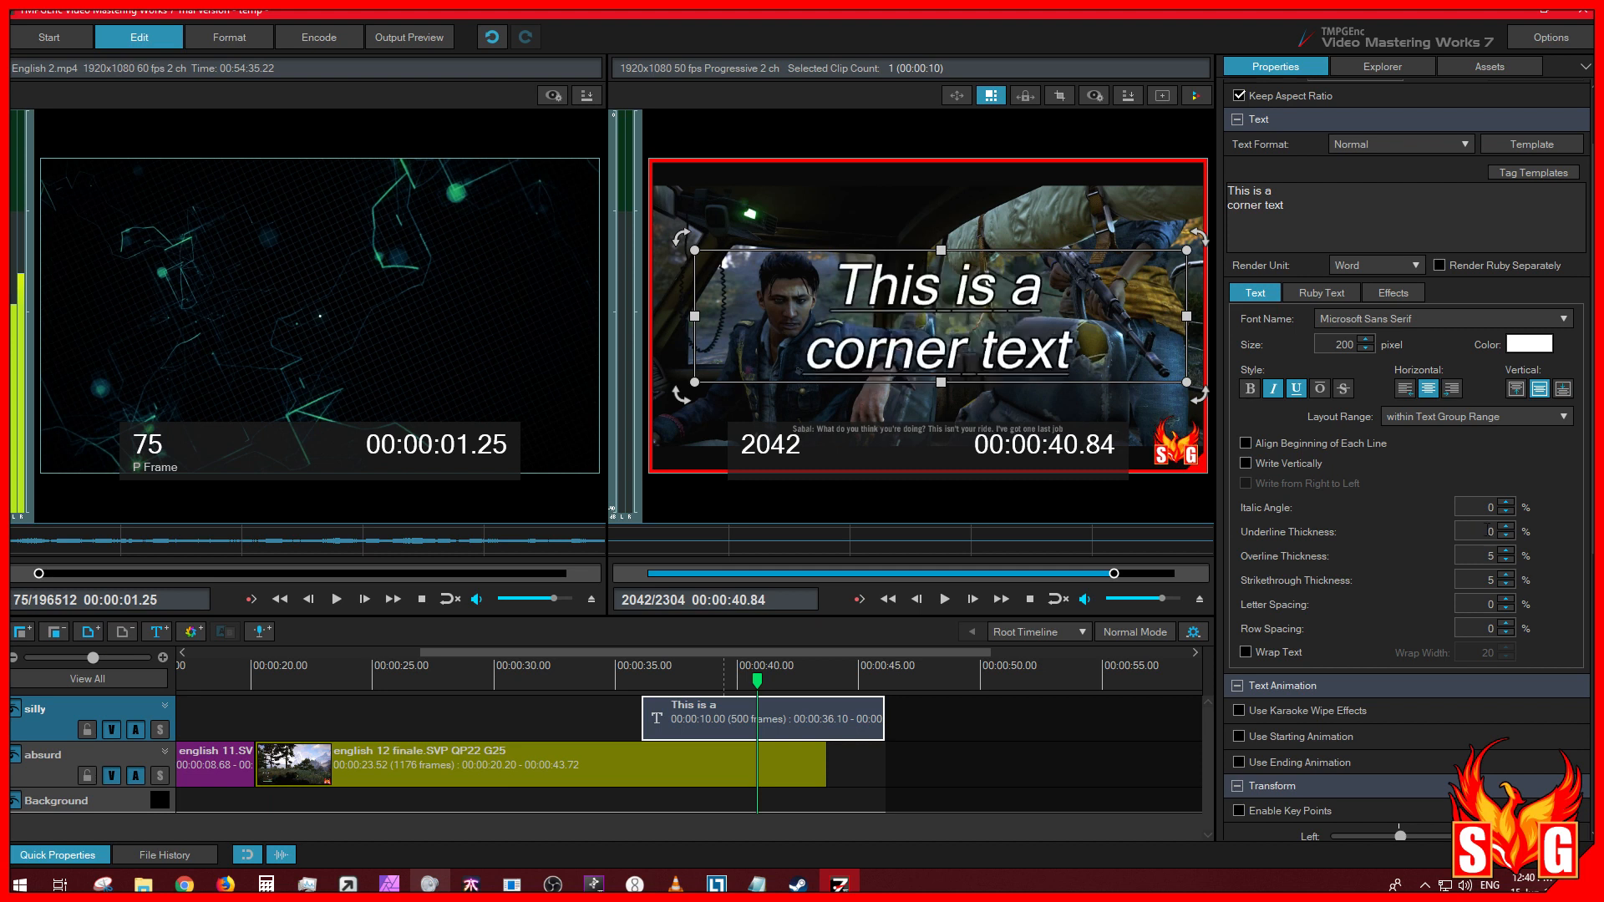
left_click(1510, 537)
type("5")
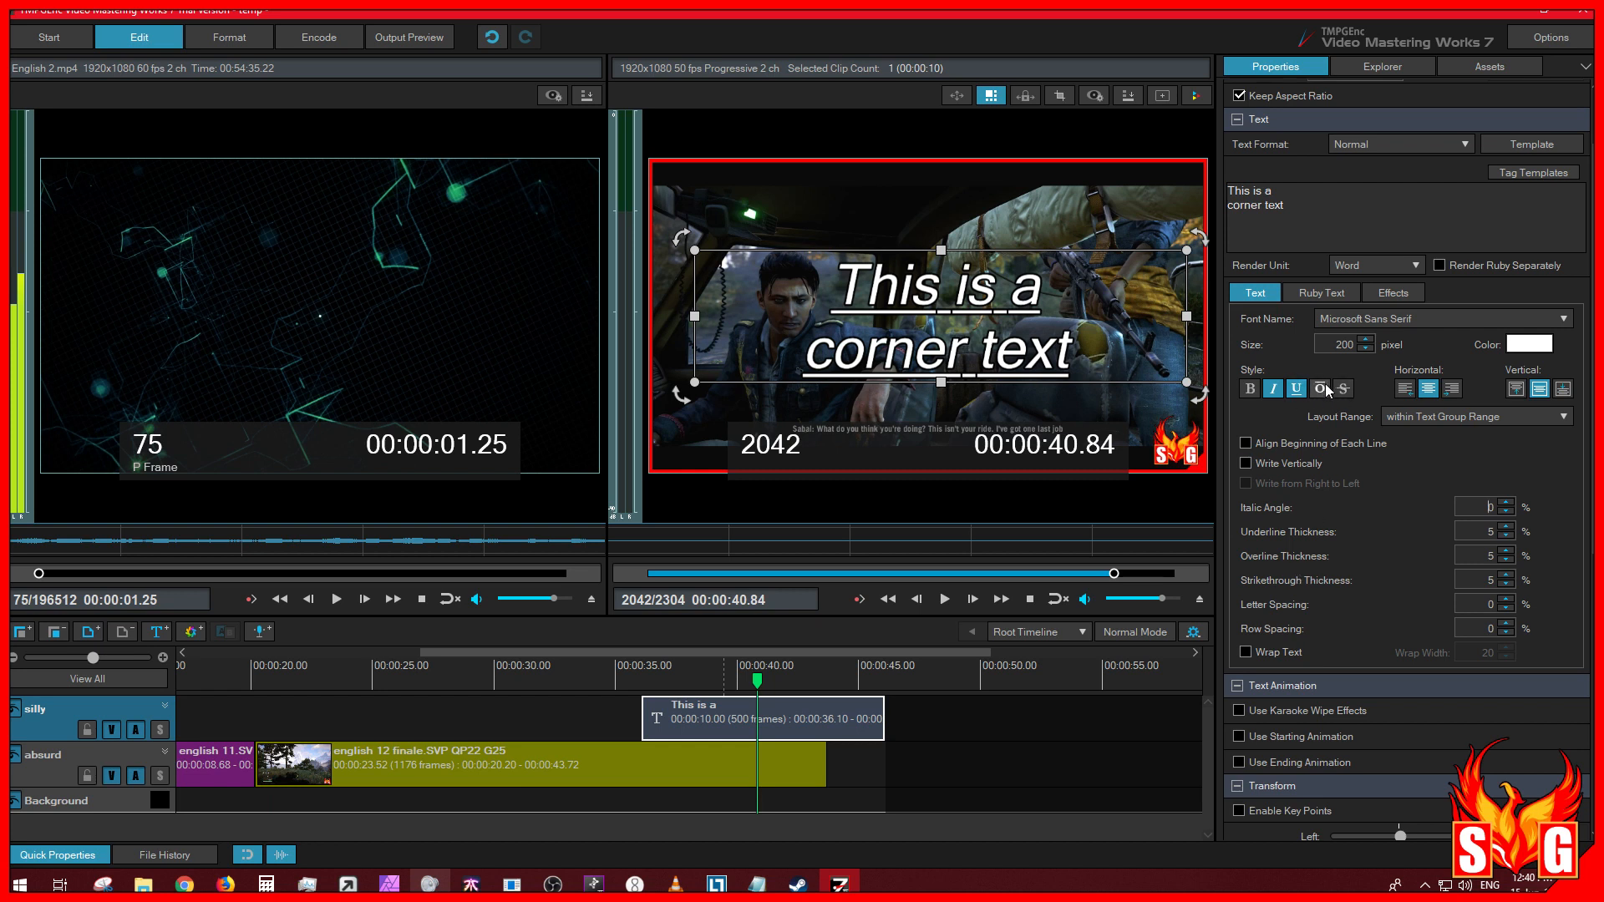
Step: Try widening the text's letter spacing step by step, and bring it back down to 0%
left_click(1509, 600)
left_click(1509, 600)
left_click(1509, 600)
left_click(1511, 599)
left_click(1512, 600)
left_click(1512, 600)
left_click(1511, 600)
left_click(1512, 600)
left_click(1512, 600)
left_click(1511, 600)
left_click(1506, 609)
left_click(1505, 610)
left_click(1505, 610)
left_click(1506, 610)
left_click(1506, 610)
left_click(1505, 610)
left_click(1506, 610)
left_click(1505, 610)
left_click(1505, 610)
Step: Try widening the row spacing to 30%, and reduce it to -57% so the two text lines overlap
left_click(1511, 623)
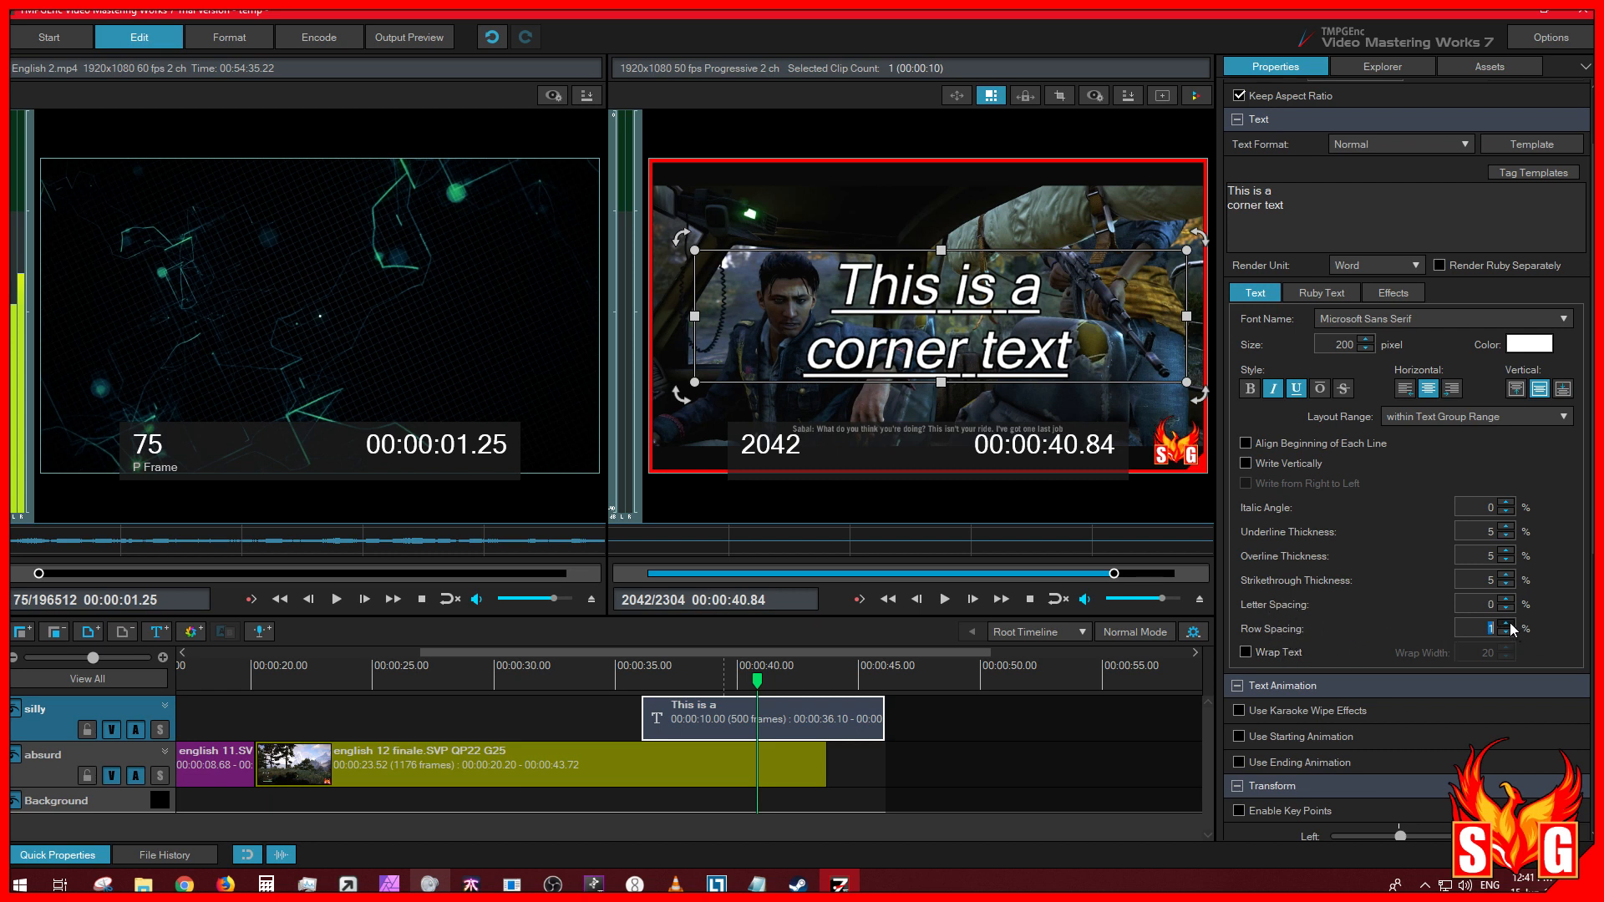
left_click(1511, 624)
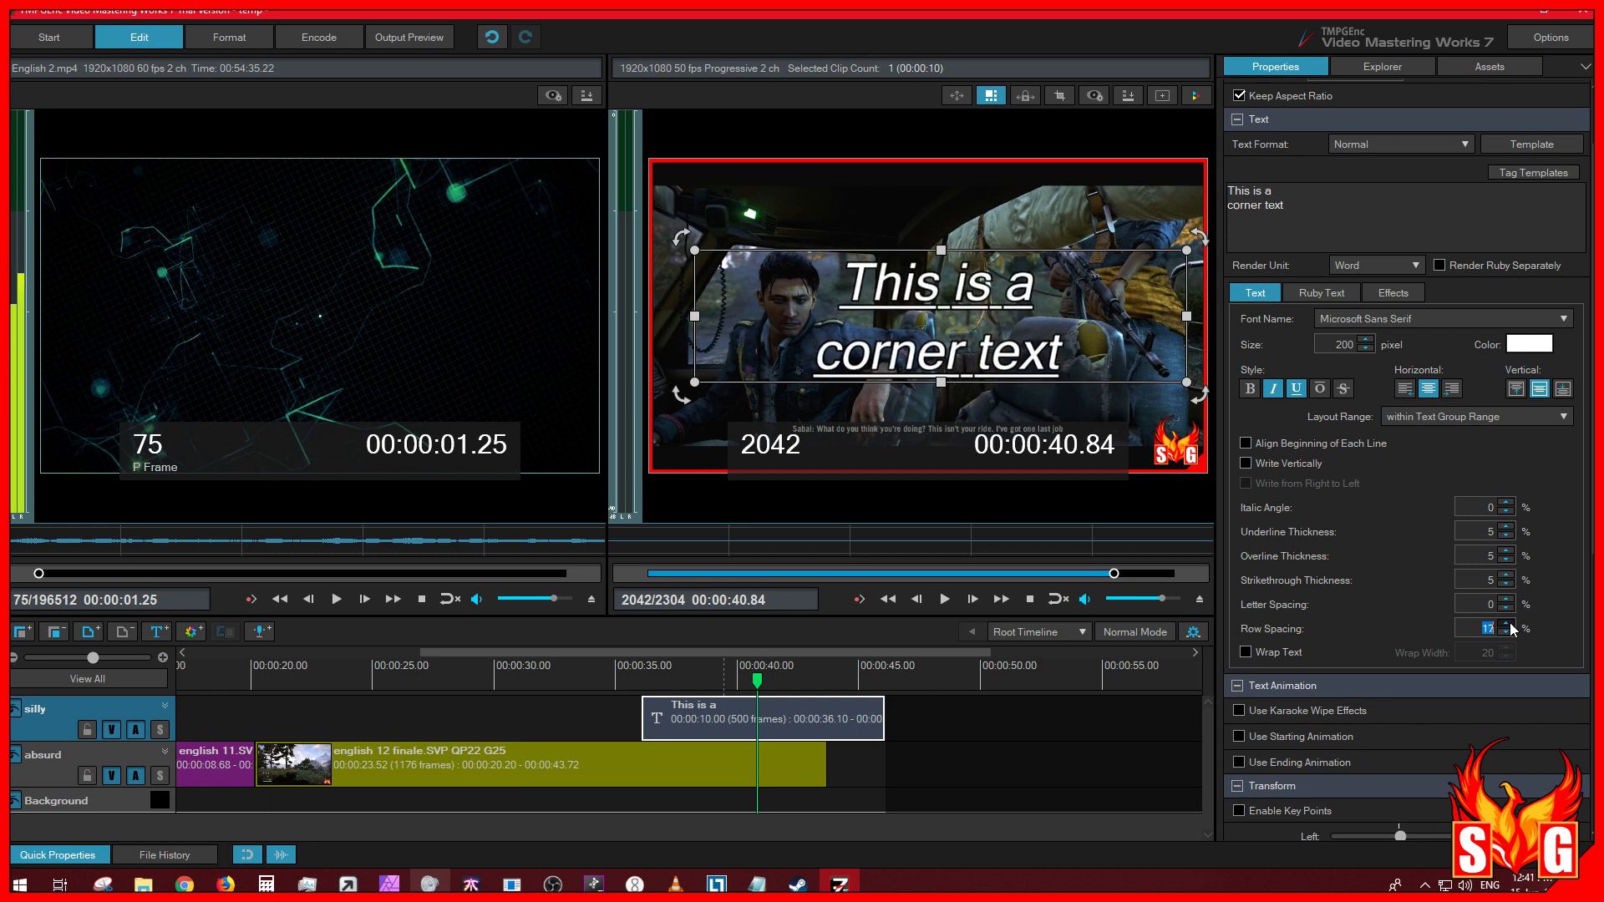
left_click(1510, 623)
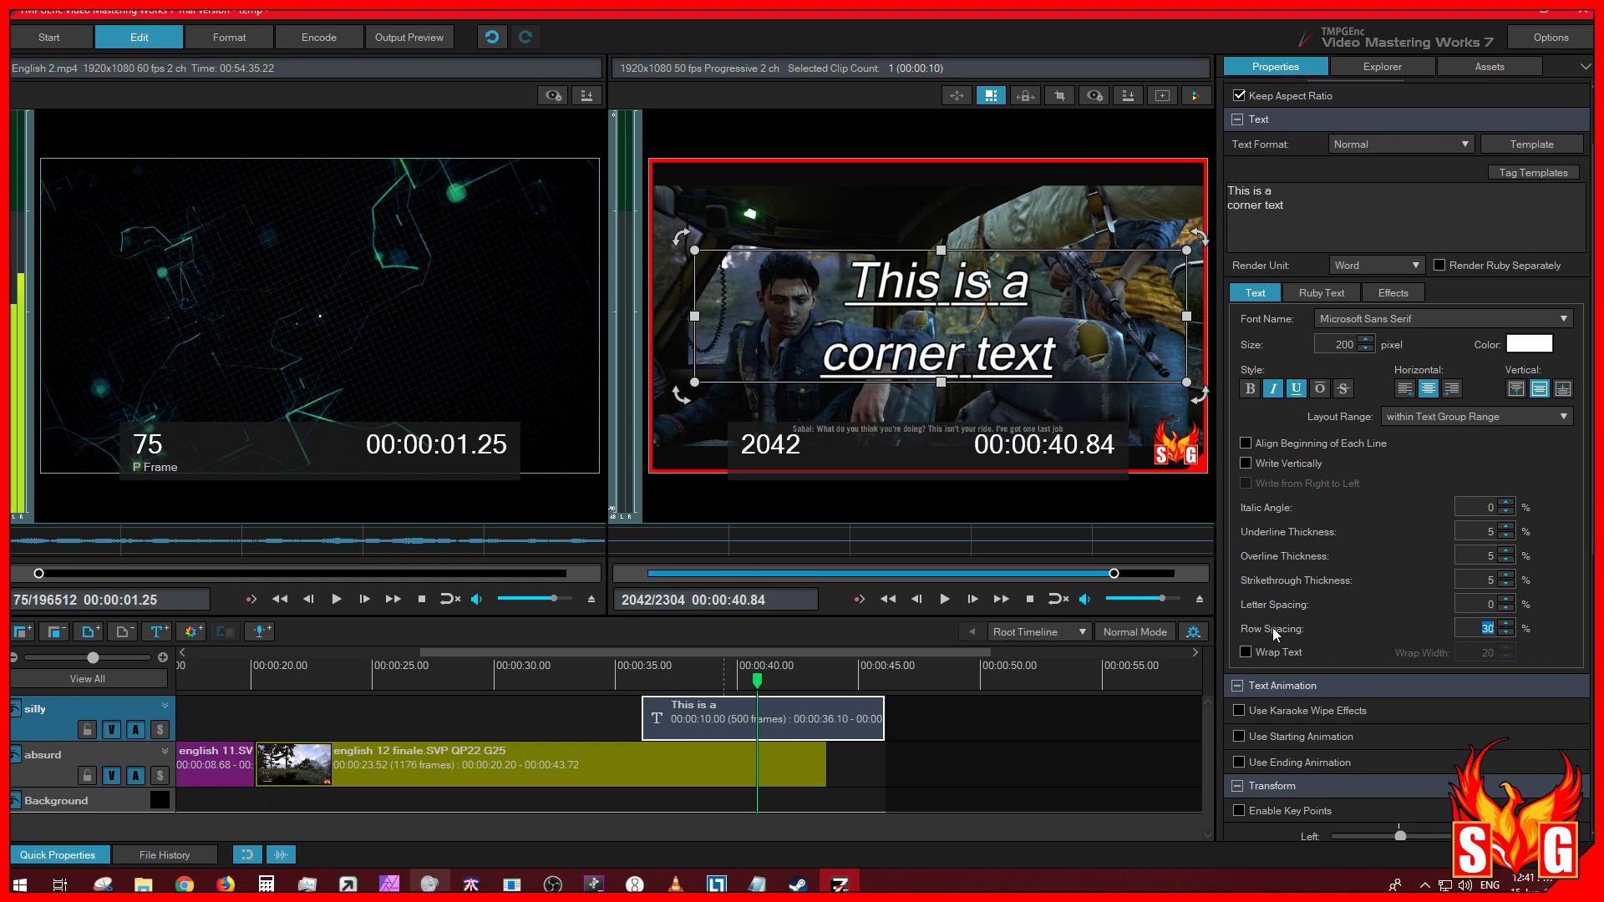
left_click(1508, 633)
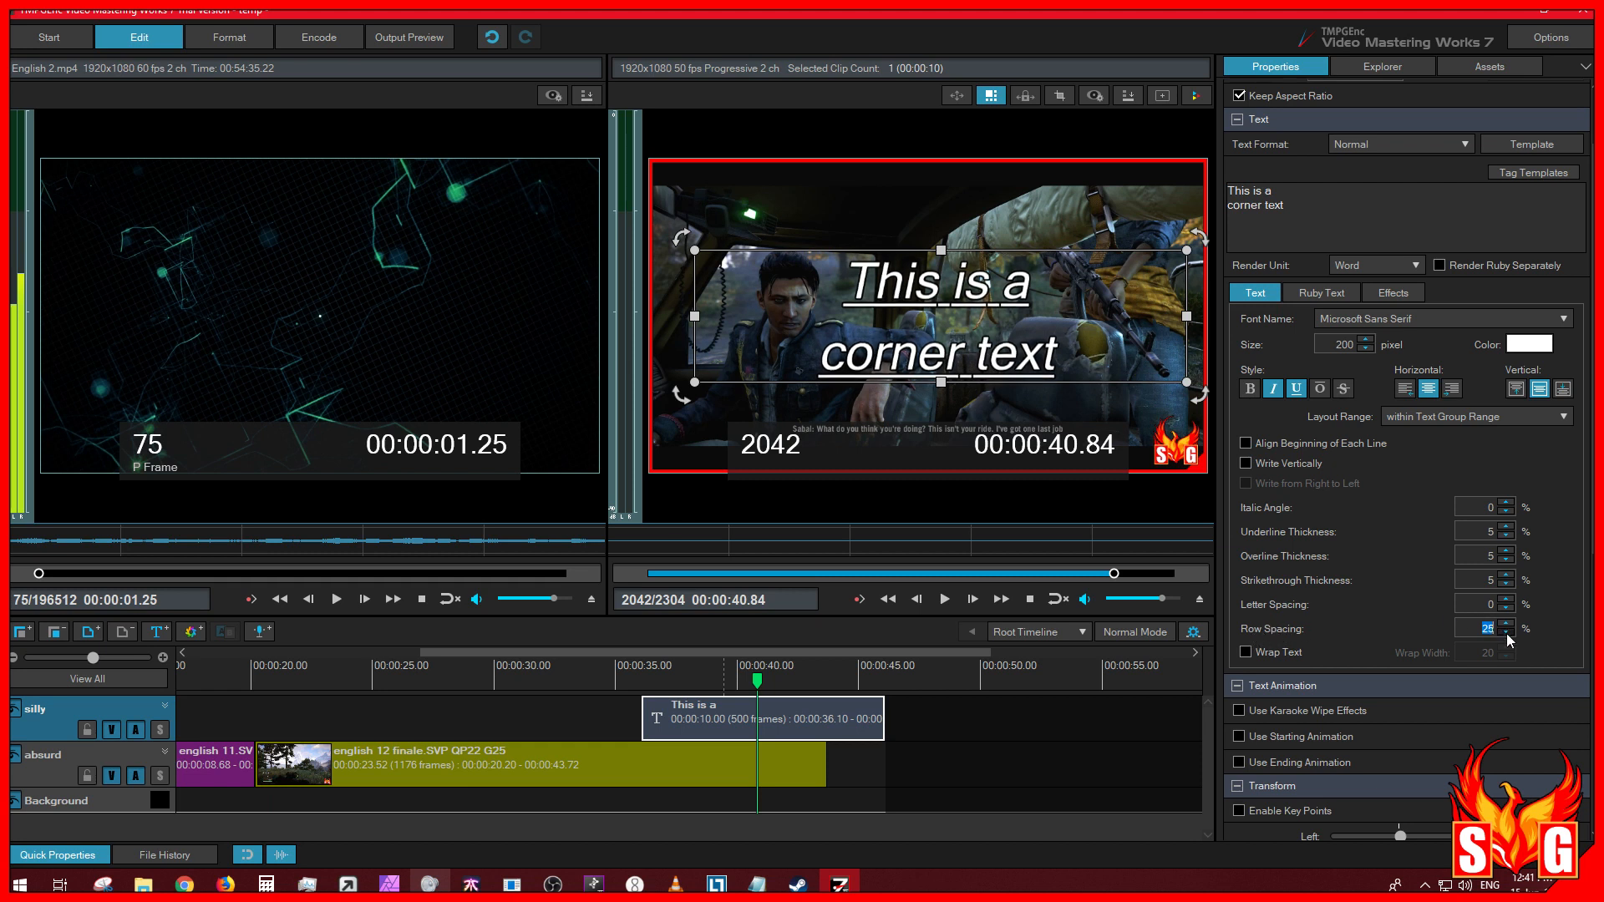
left_click(1508, 634)
left_click(1508, 634)
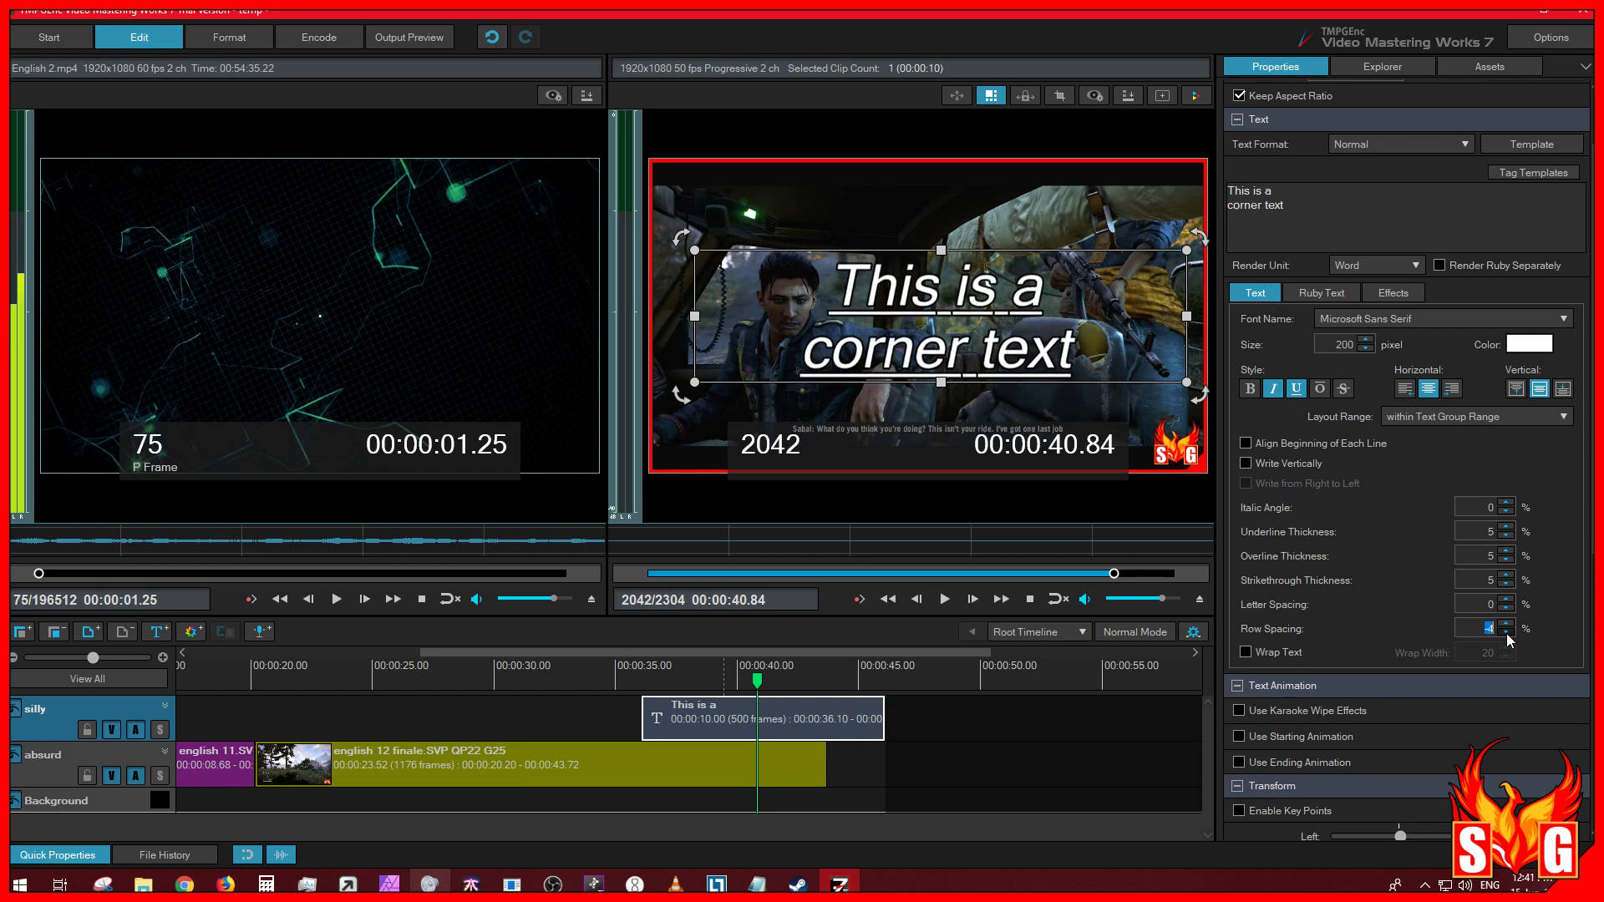
left_click(1508, 634)
left_click(1509, 634)
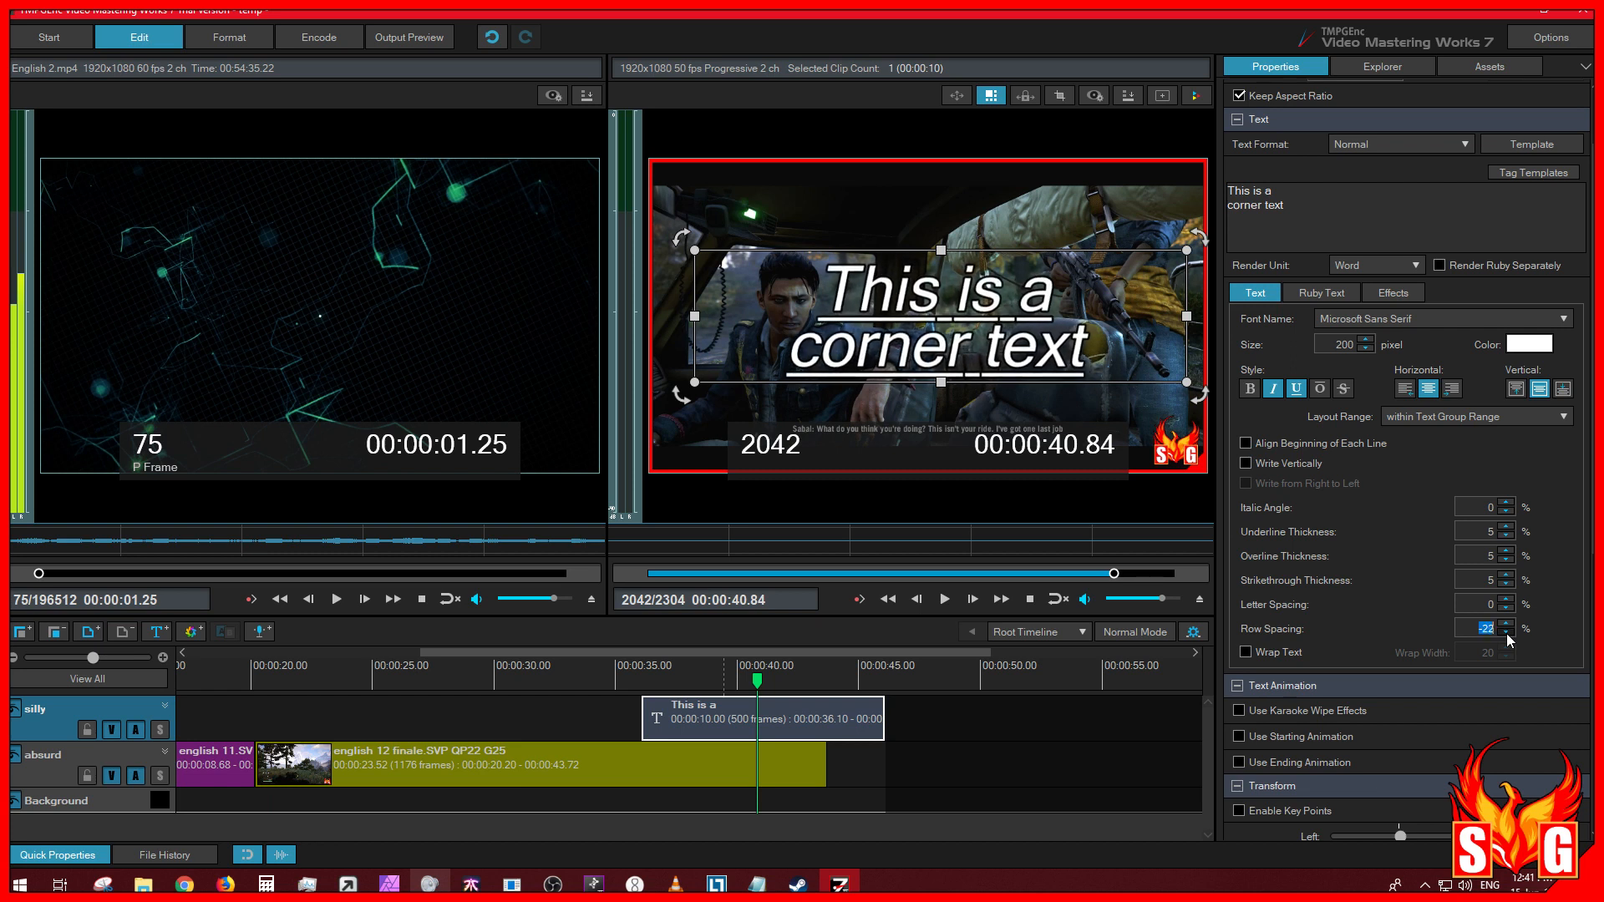
left_click(1508, 634)
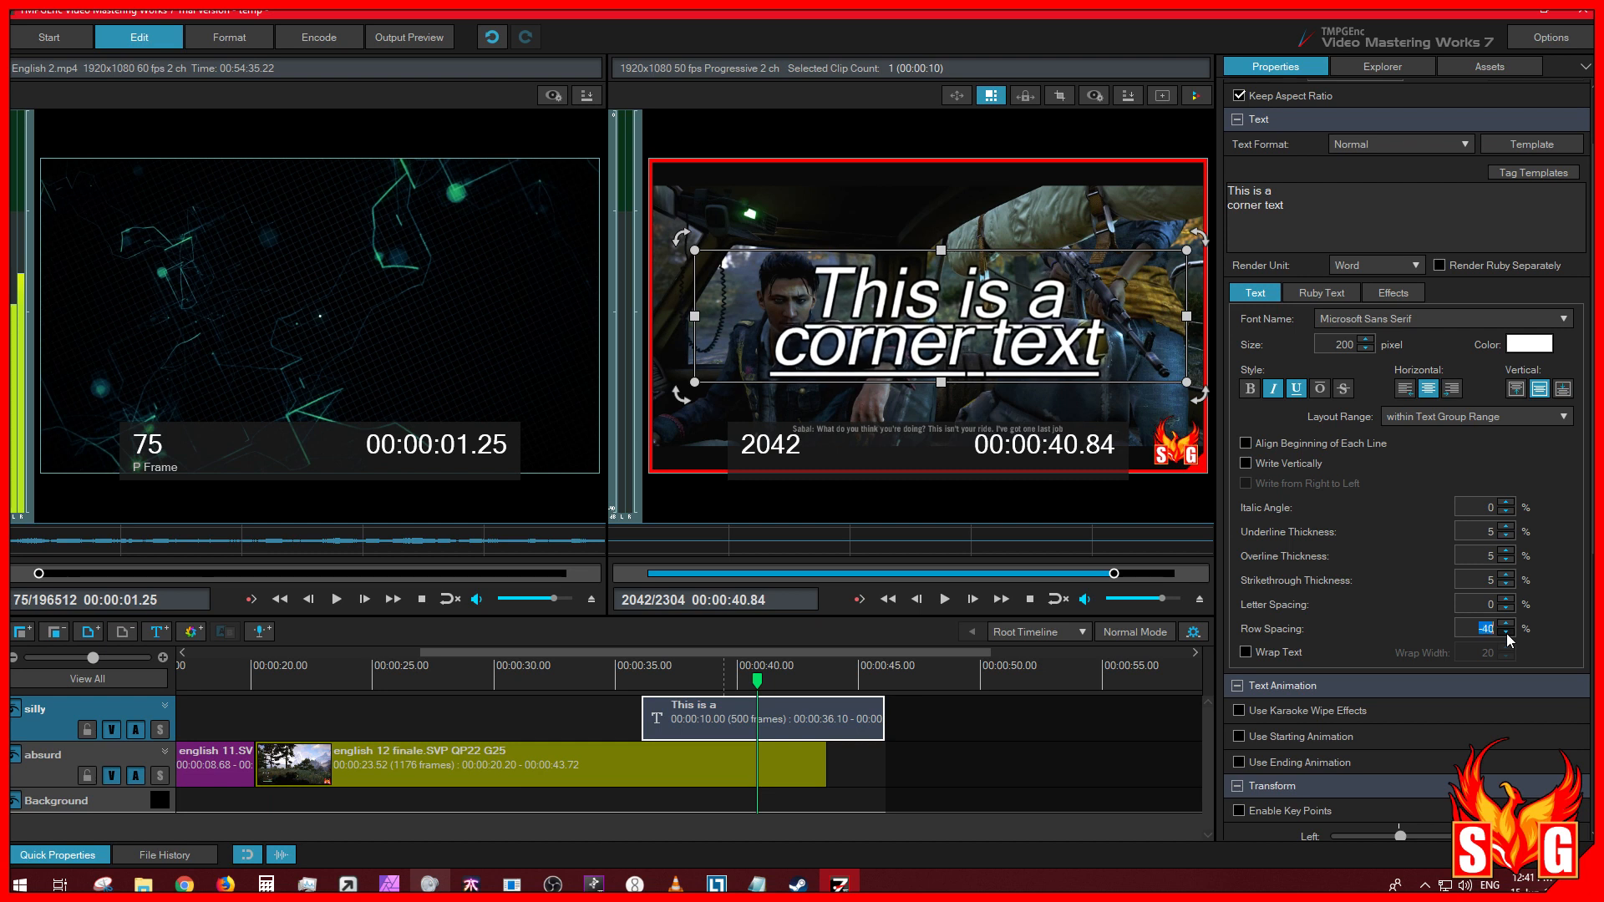
left_click(1507, 634)
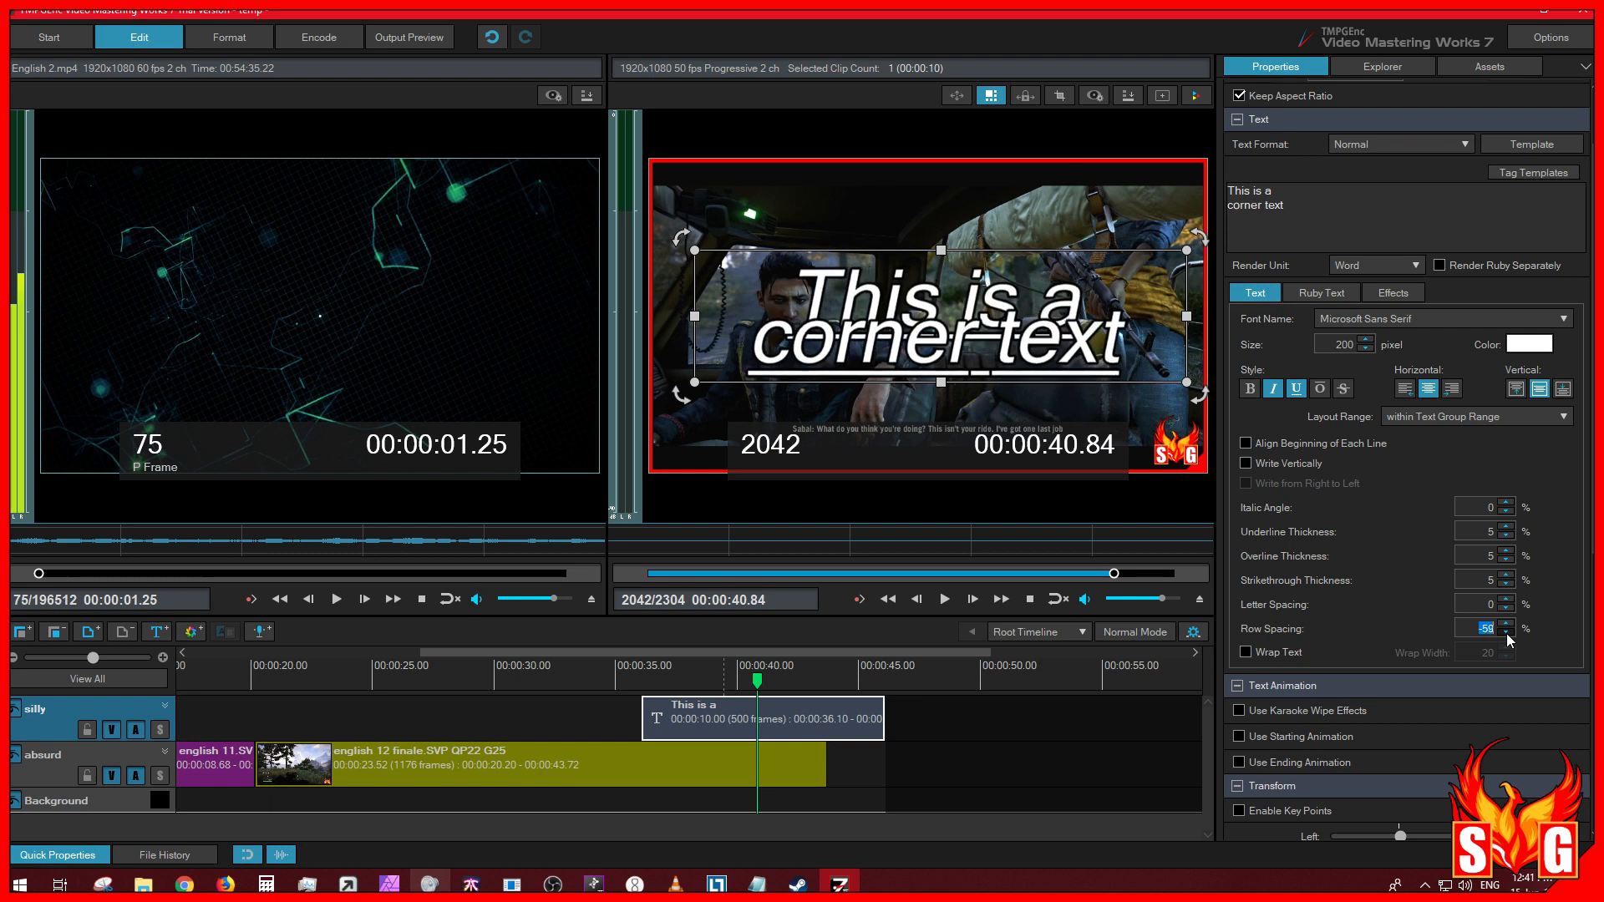
left_click(1508, 625)
Step: Reword the text as "This is a very" on the first line and "creative text style" on the second
left_click(1277, 191)
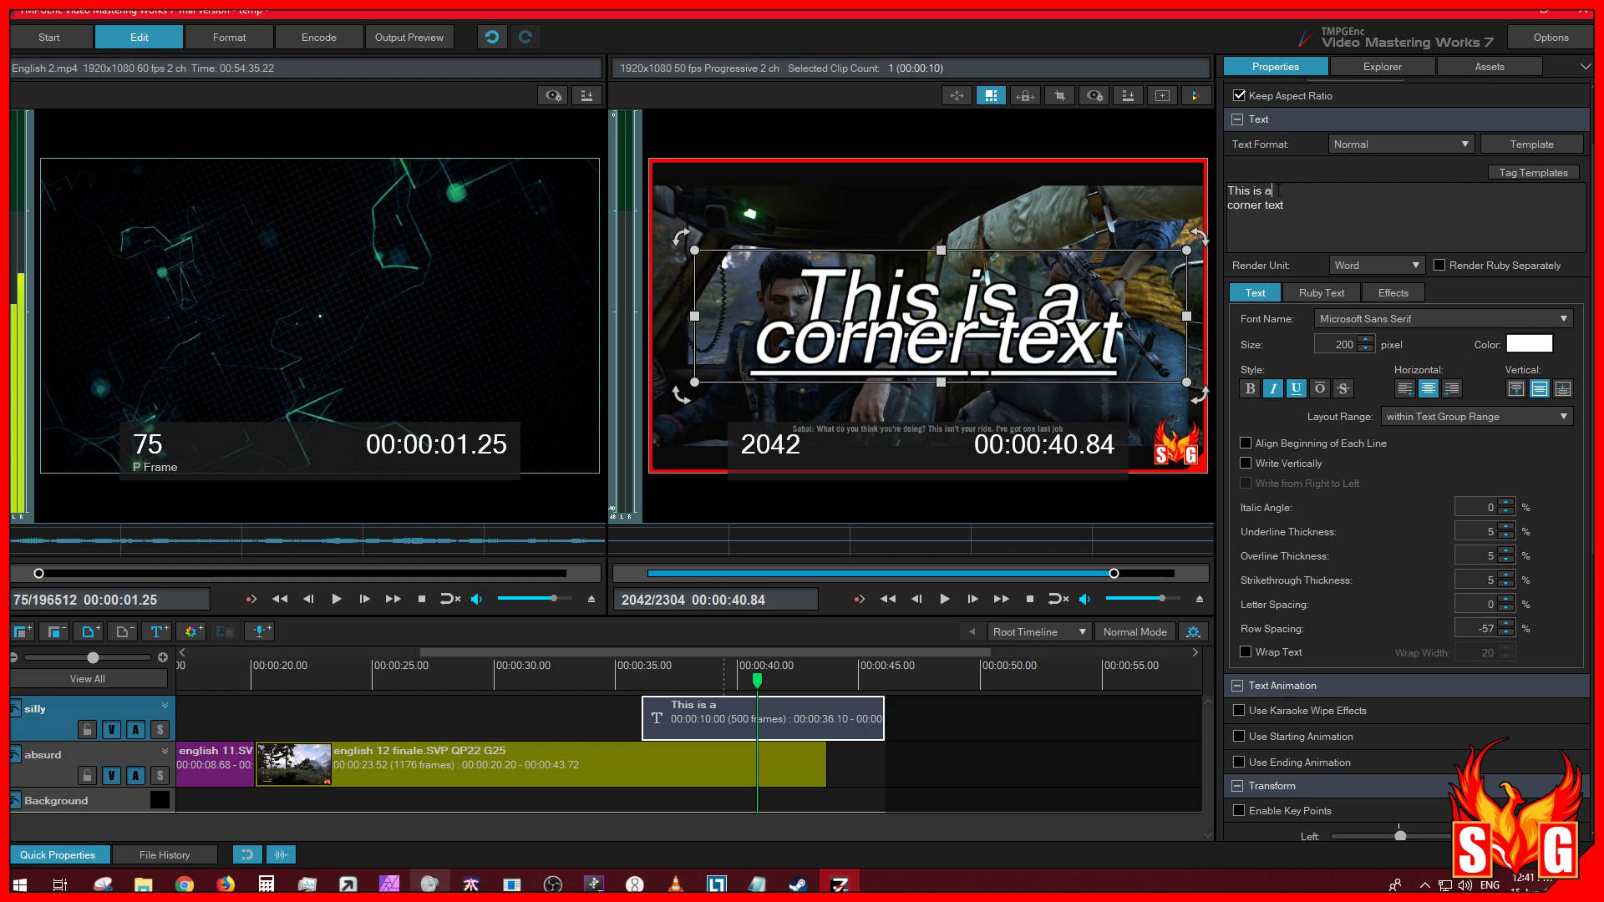
left_click_drag(1251, 205, 1295, 205)
type("very creative")
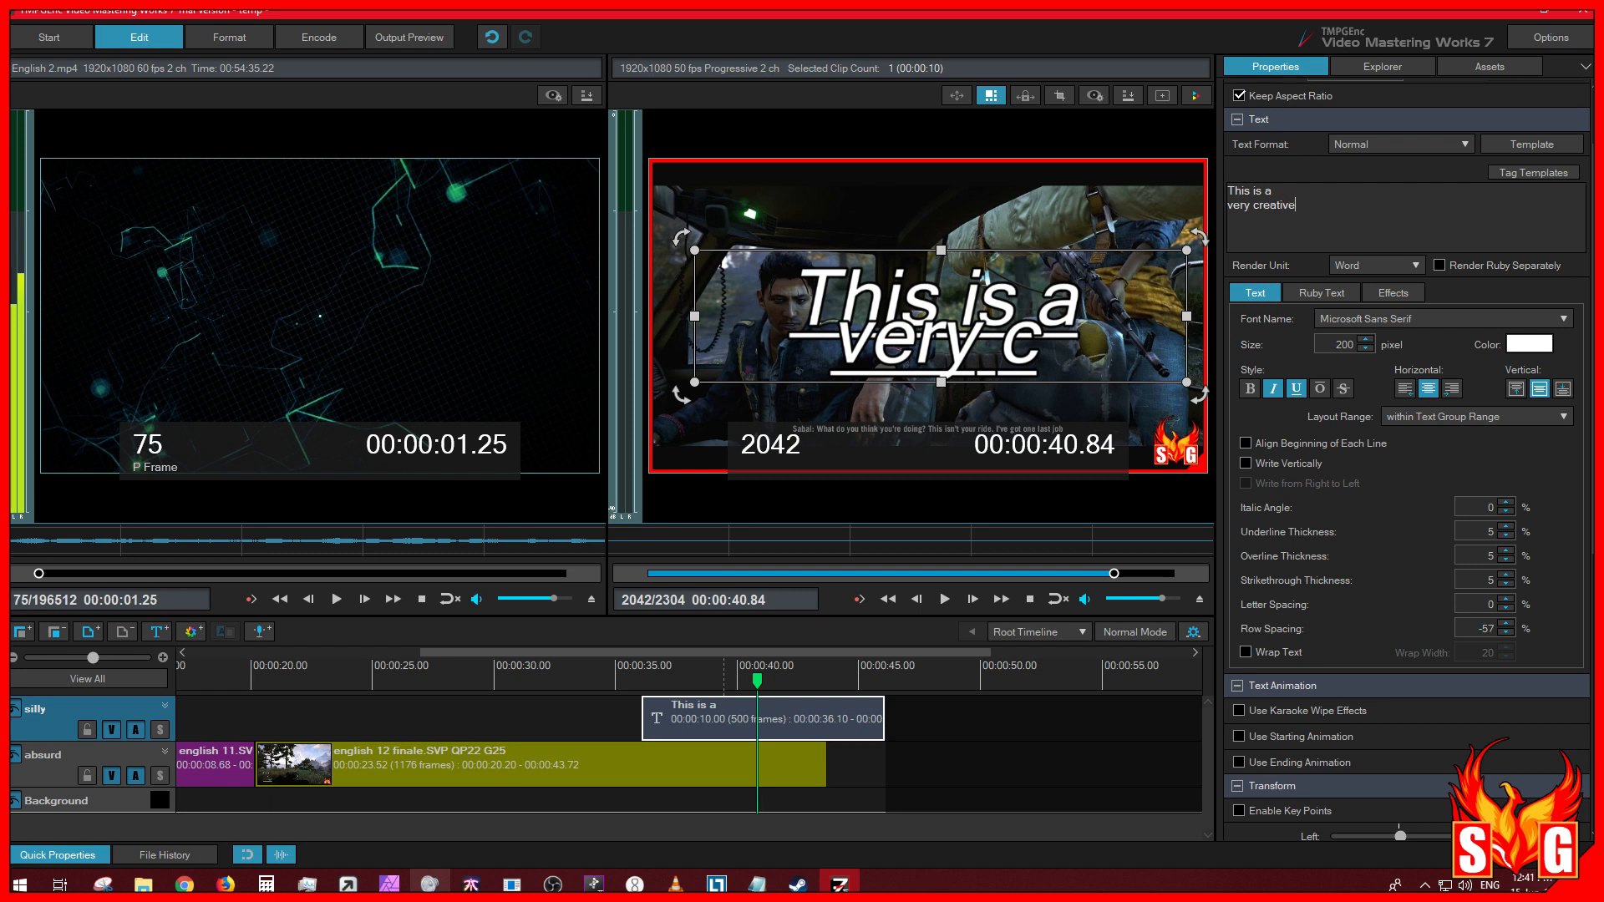
type(" text sty")
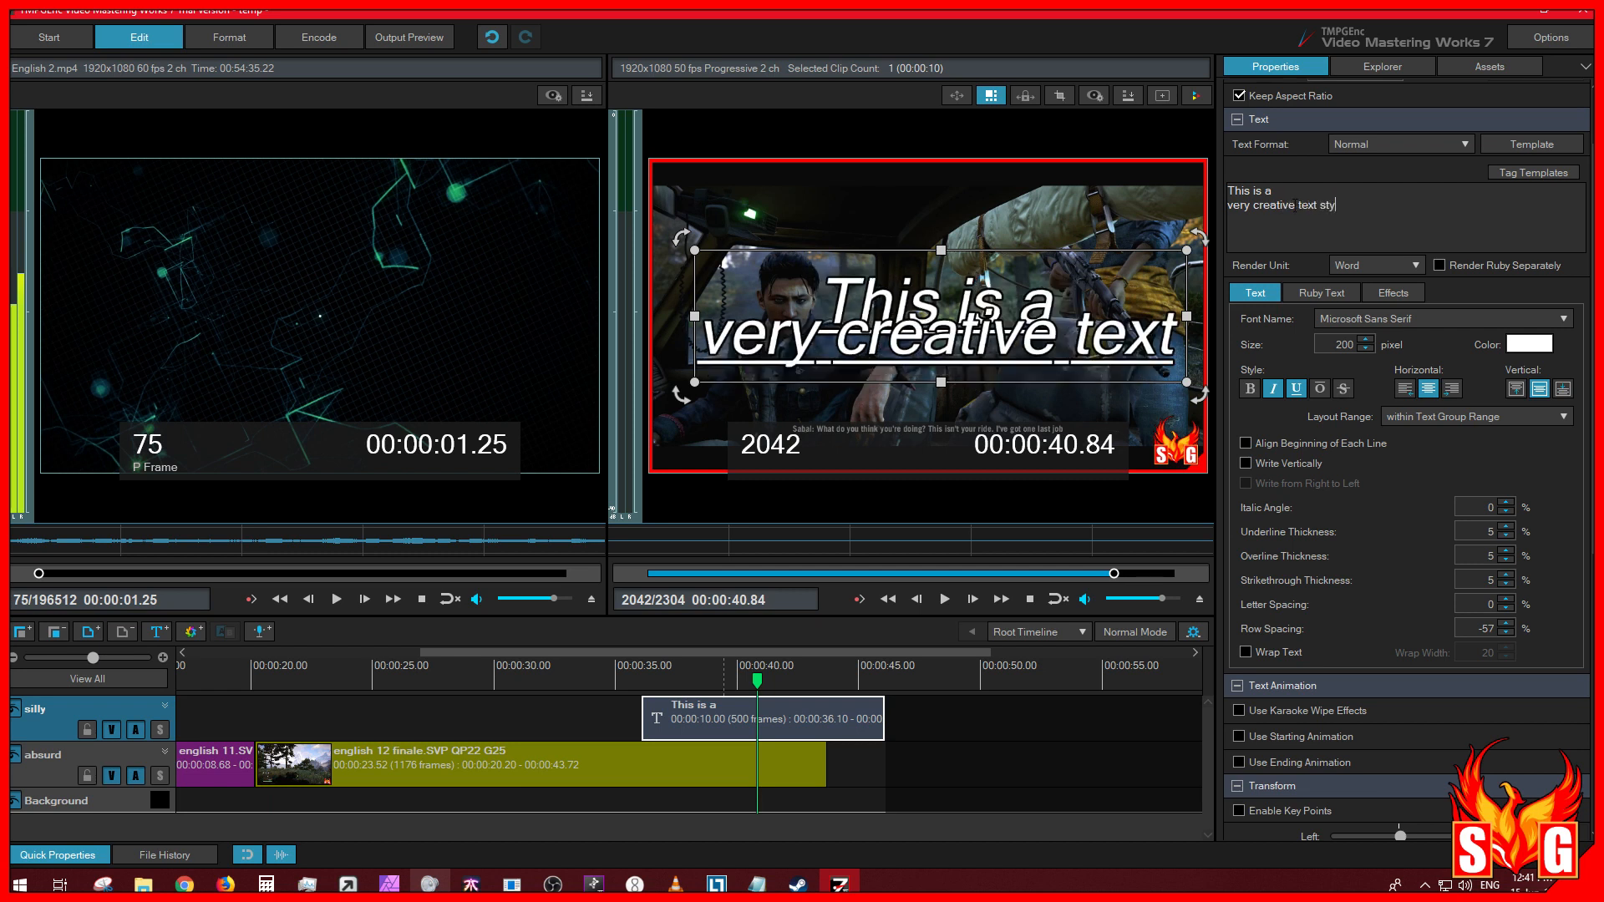
type("le")
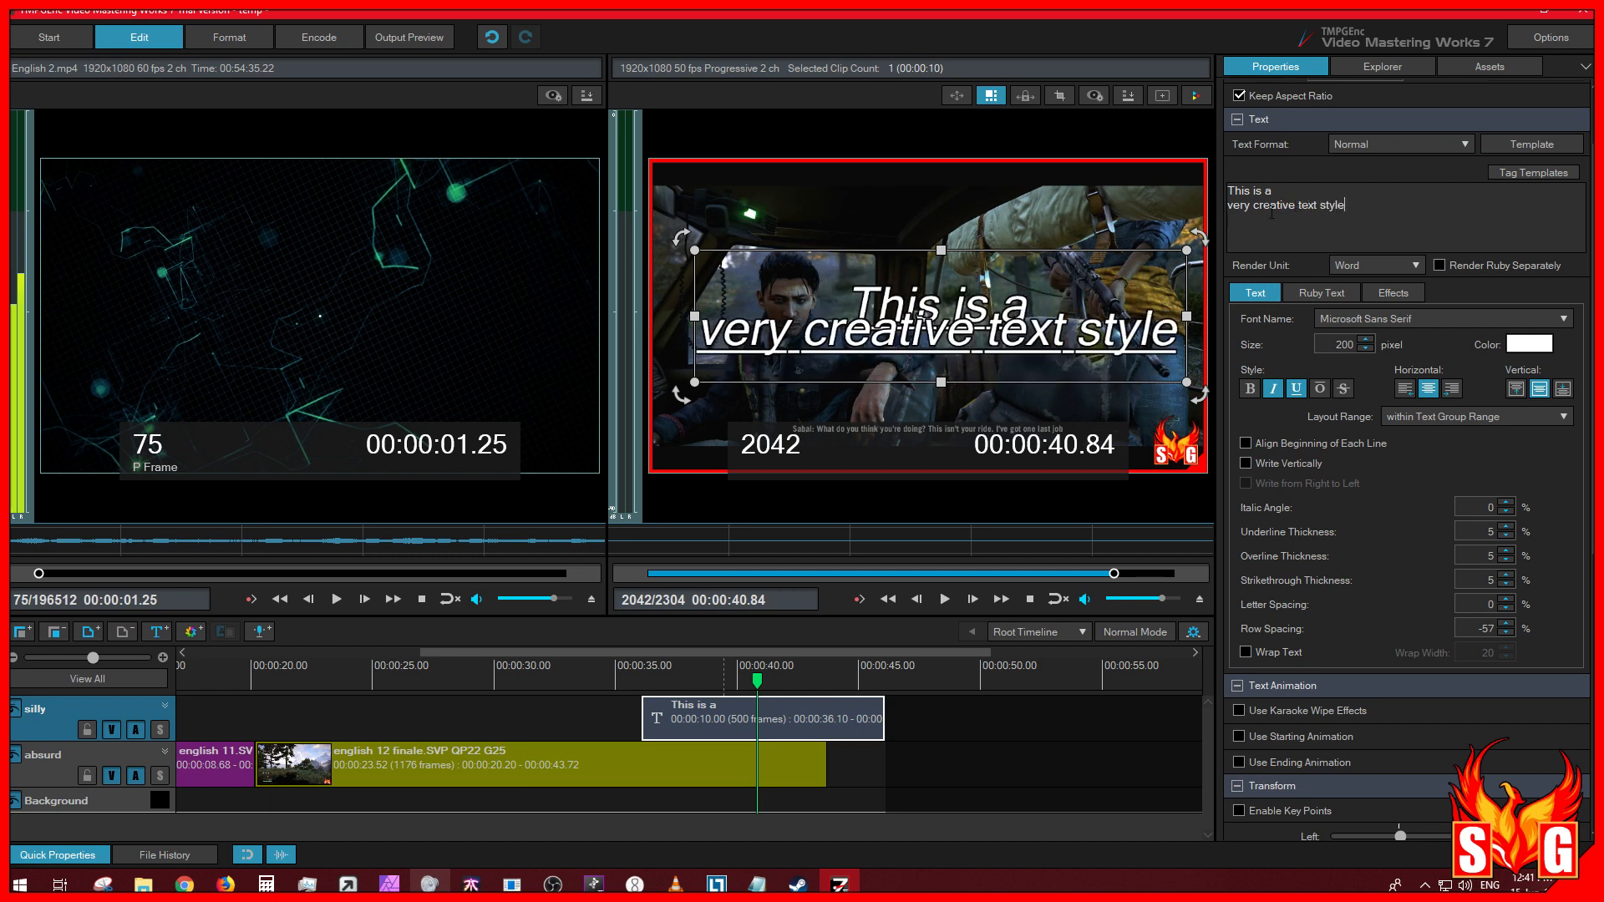
key("Delete")
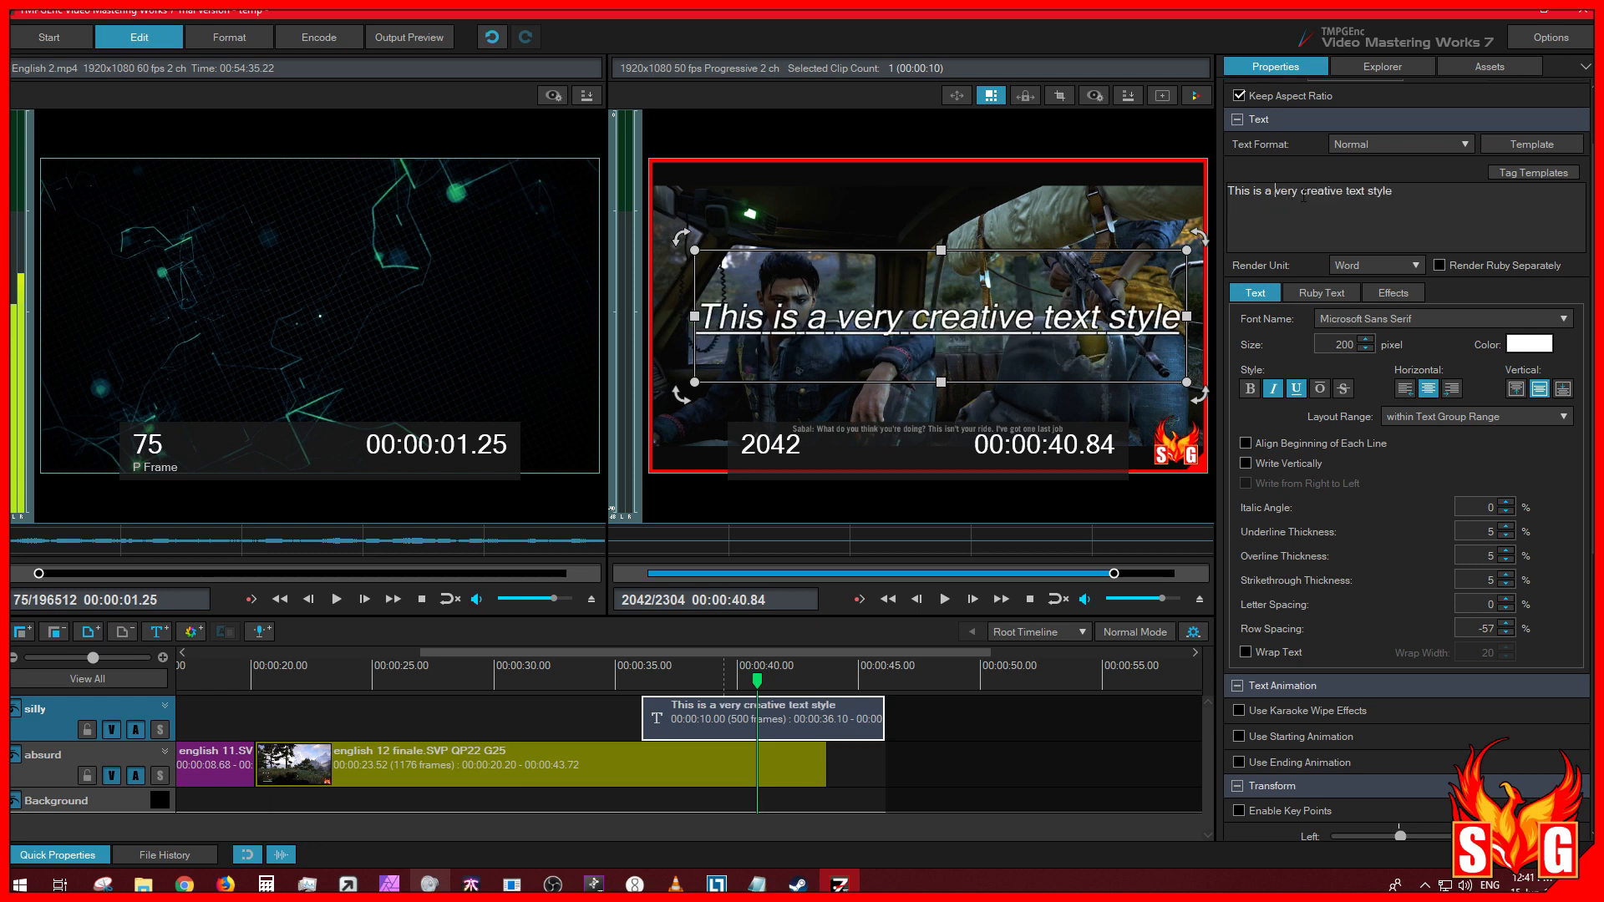
key("Return")
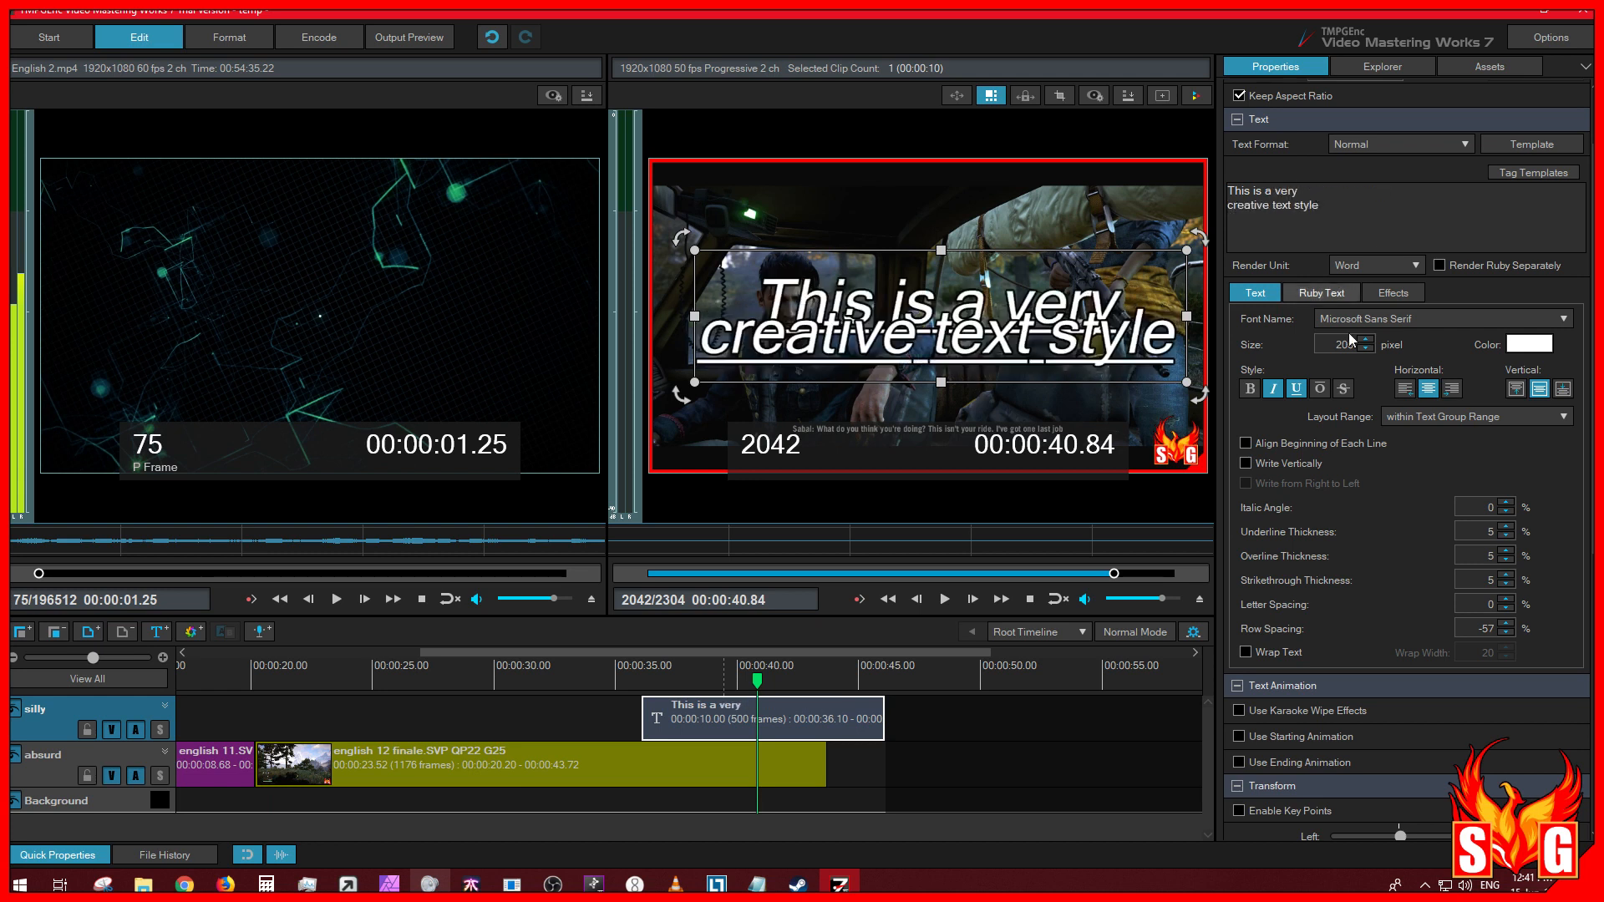
Step: Switch the underline style off and on again, and set the row spacing to 0%
left_click(1296, 389)
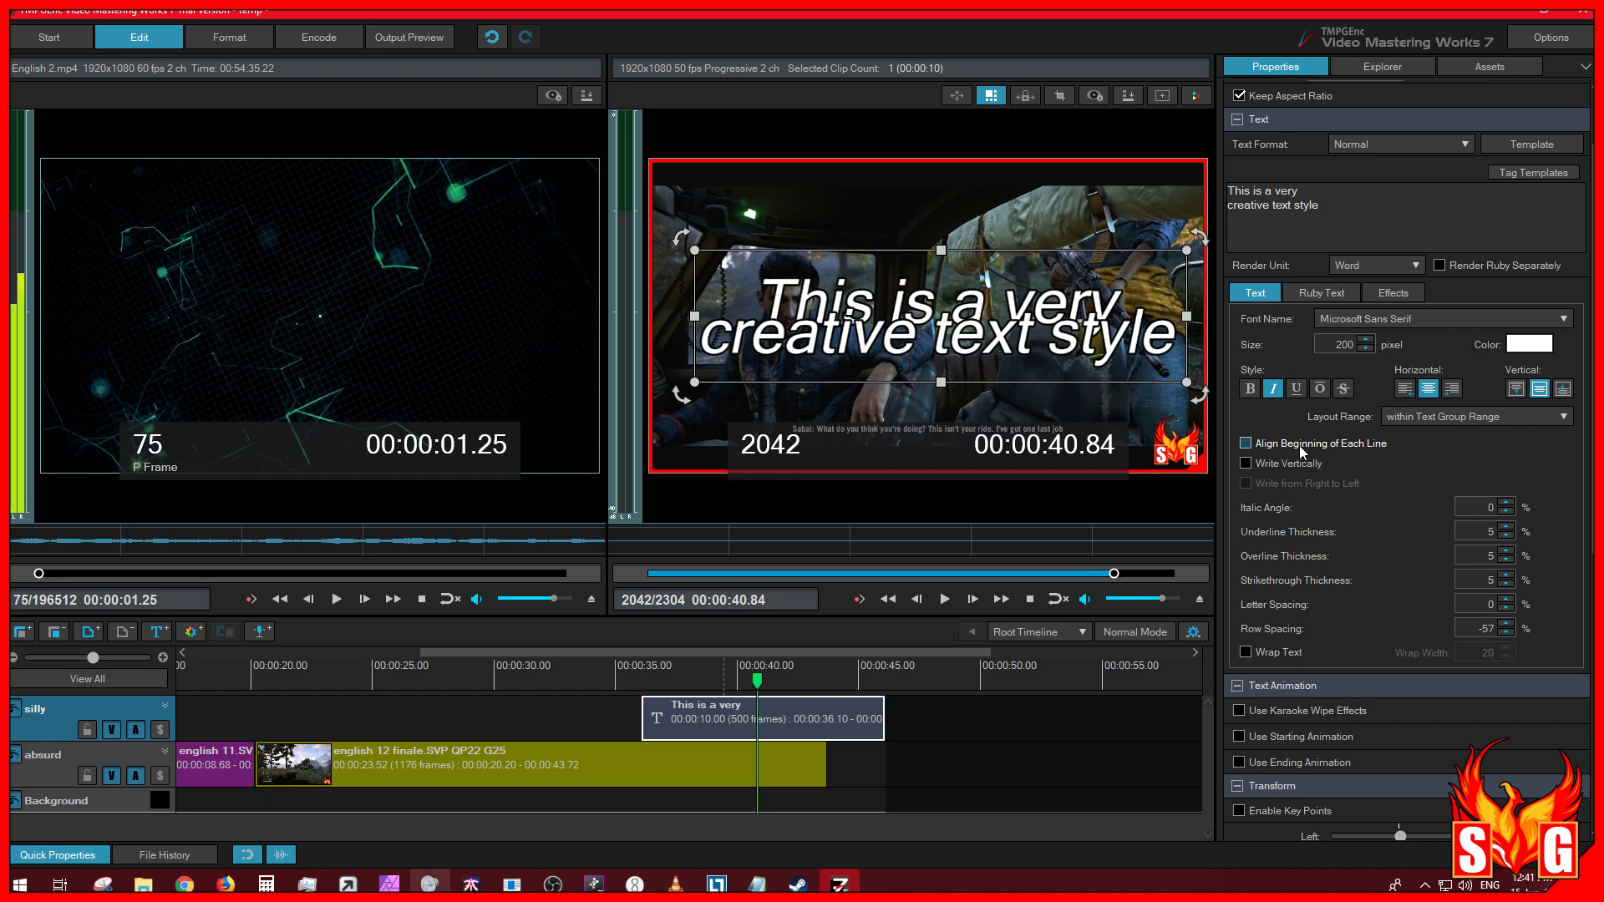
left_click(1296, 388)
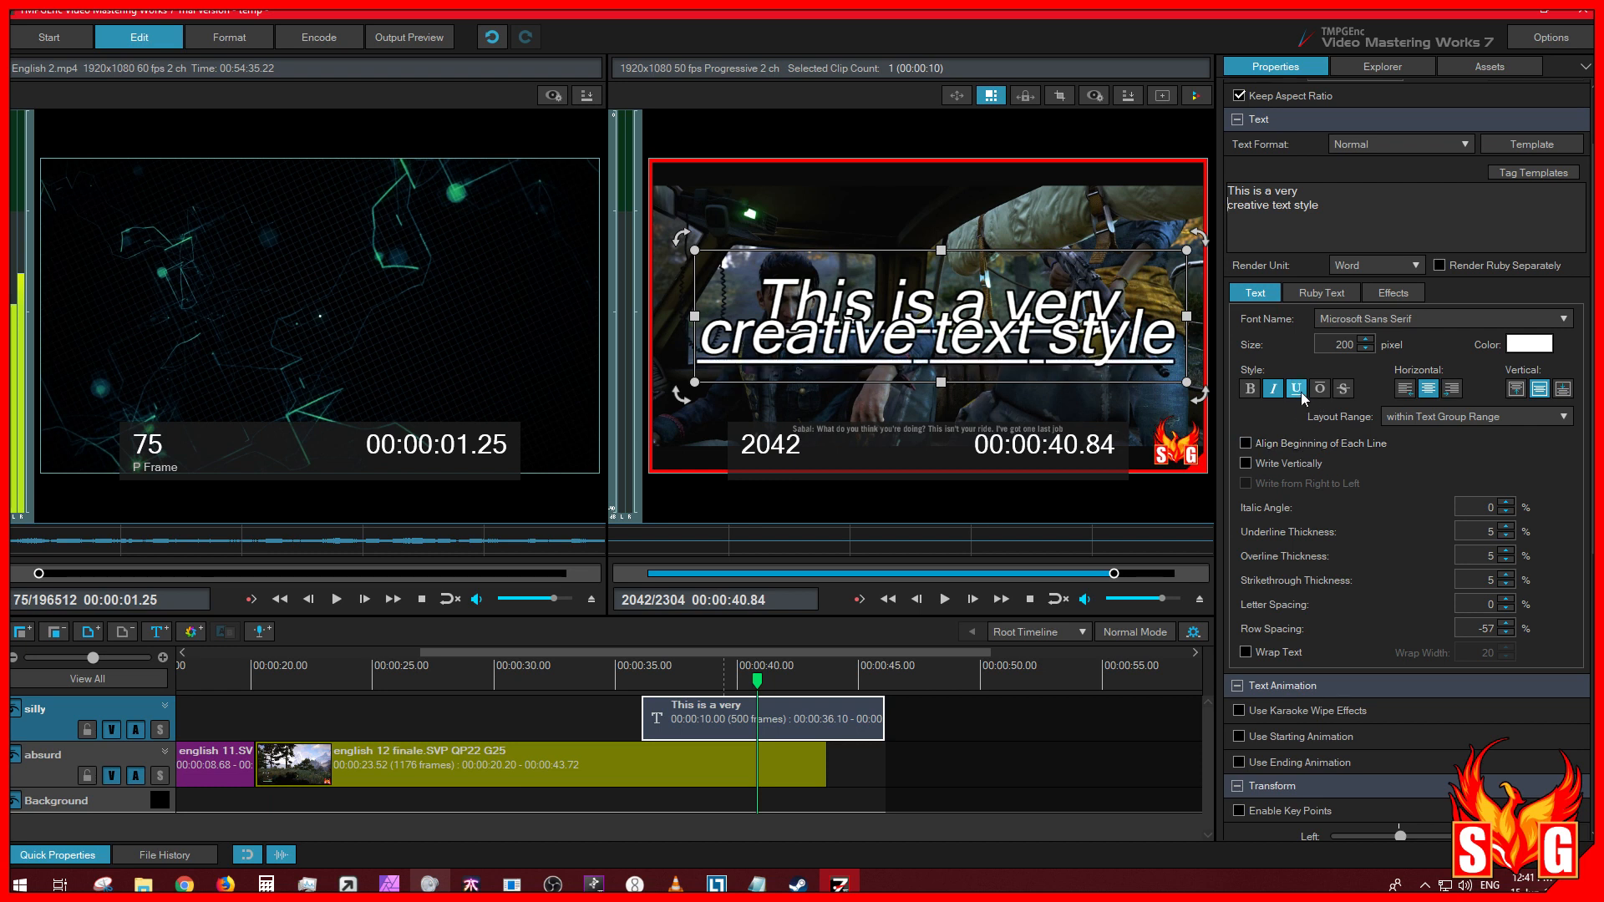
left_click(1471, 633)
key("Delete")
key("Delete")
key("Delete")
type("0")
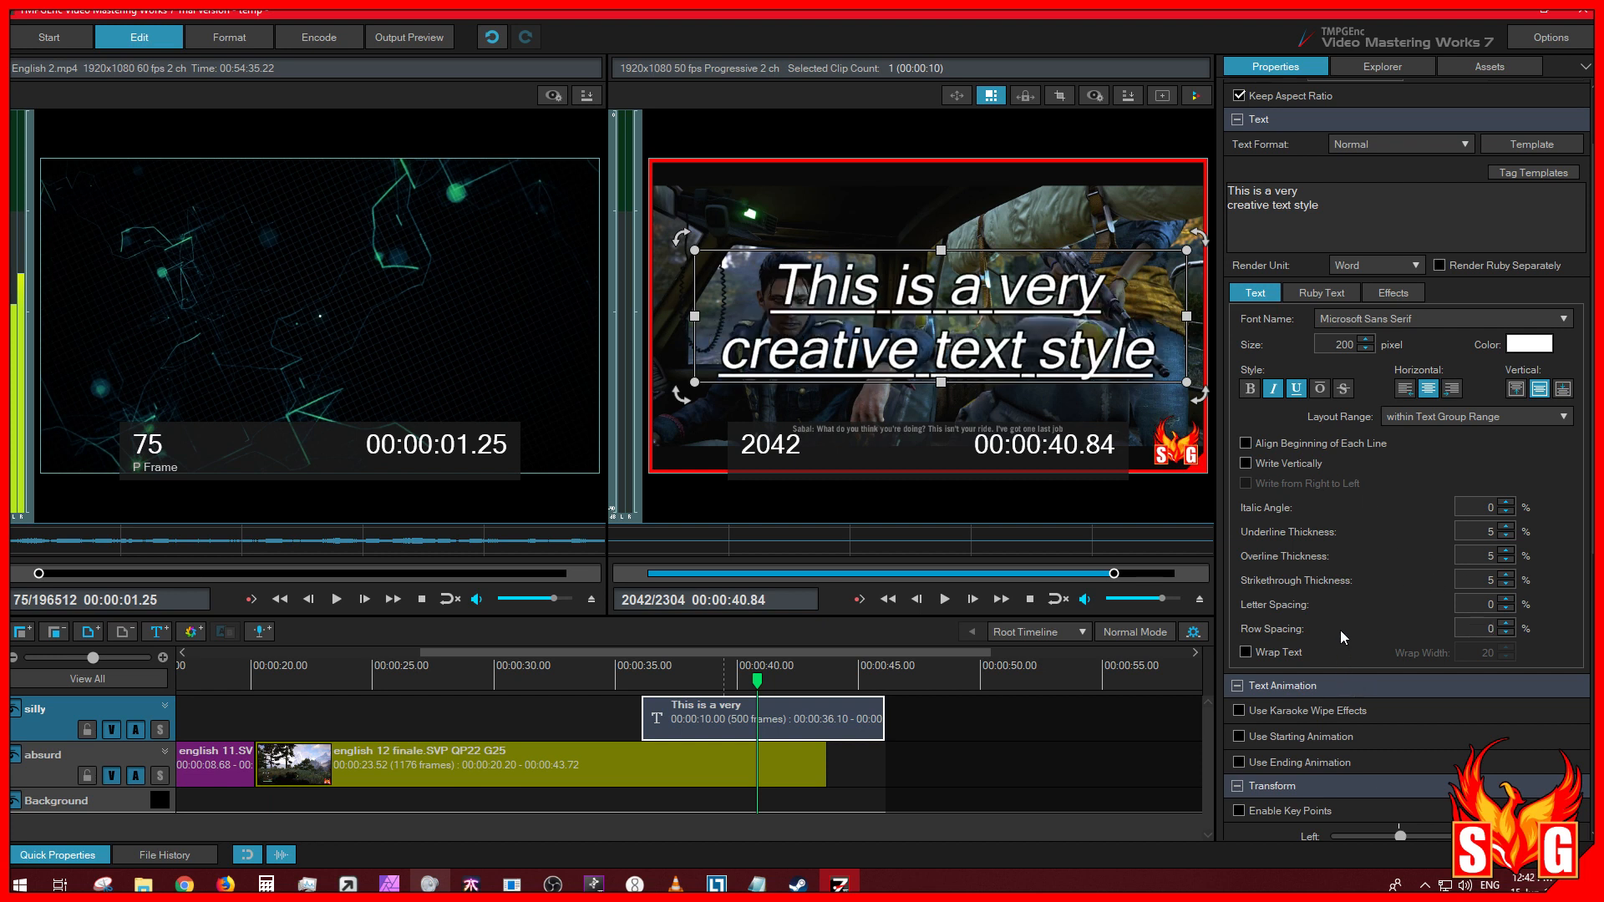
Step: Join the text into the single line "This is a very creative text style" and enable text wrapping
left_click(1269, 652)
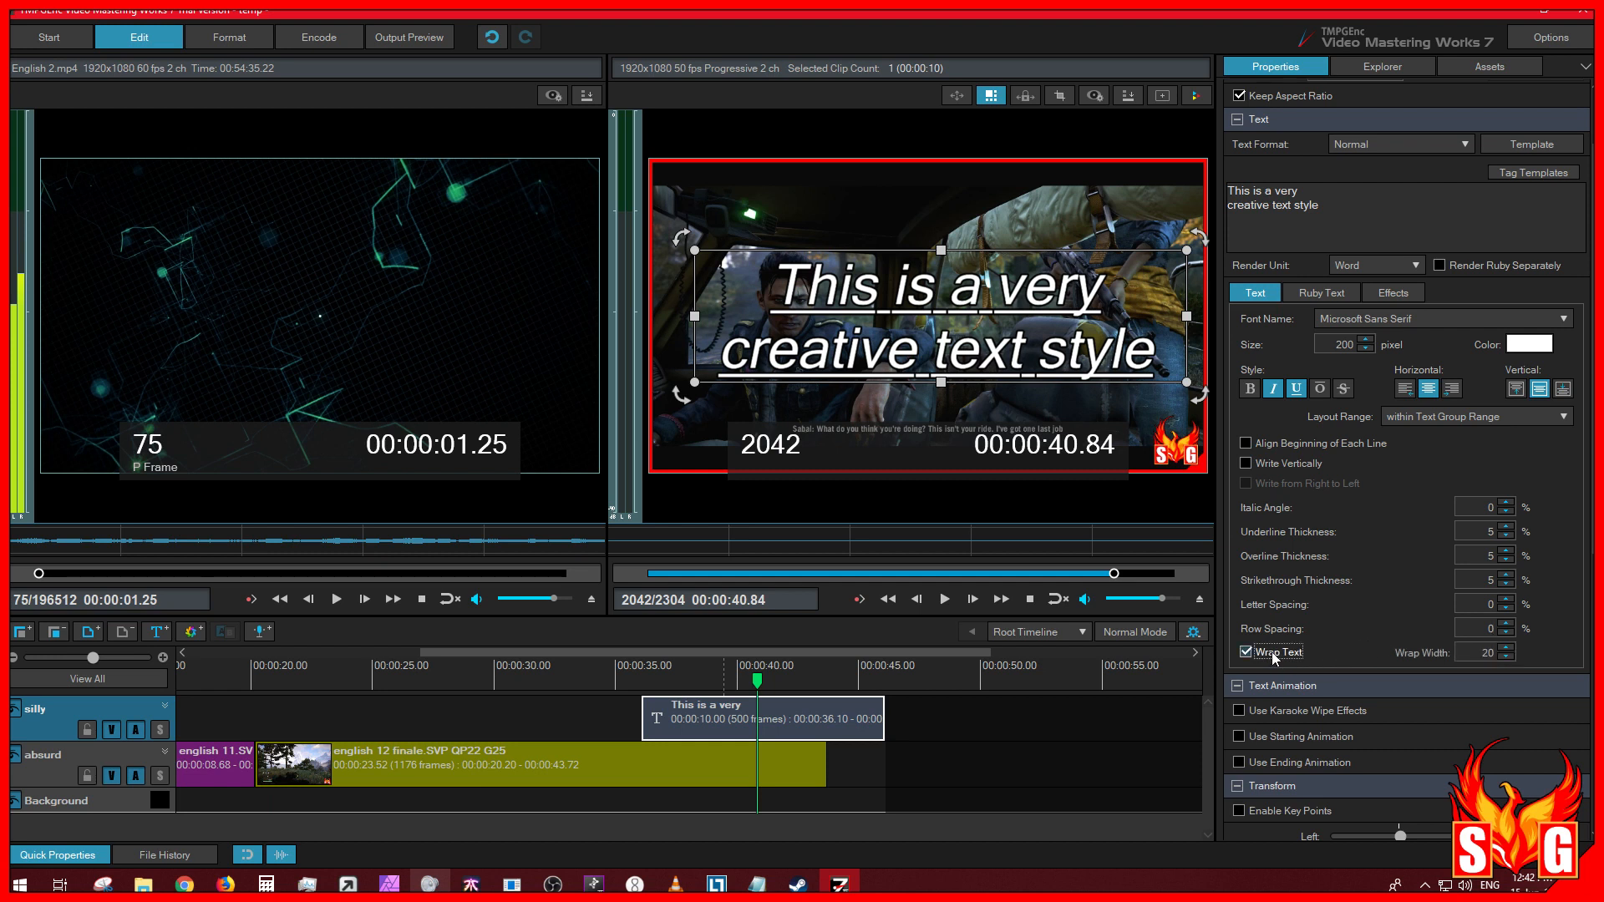
left_click(1276, 656)
left_click(1320, 192)
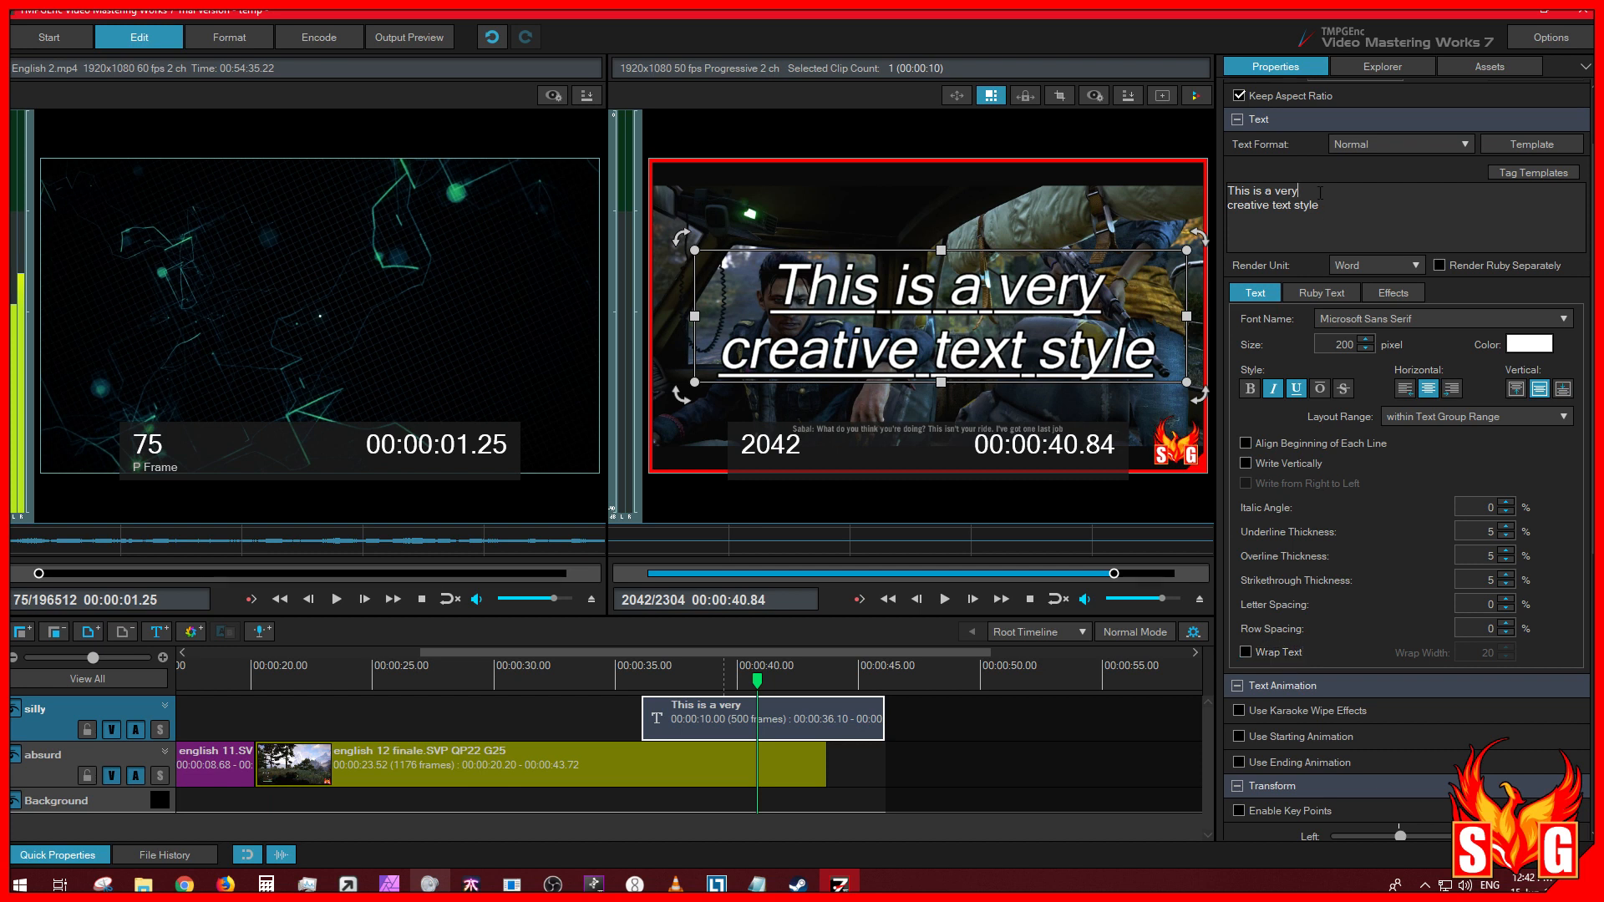
key("Delete")
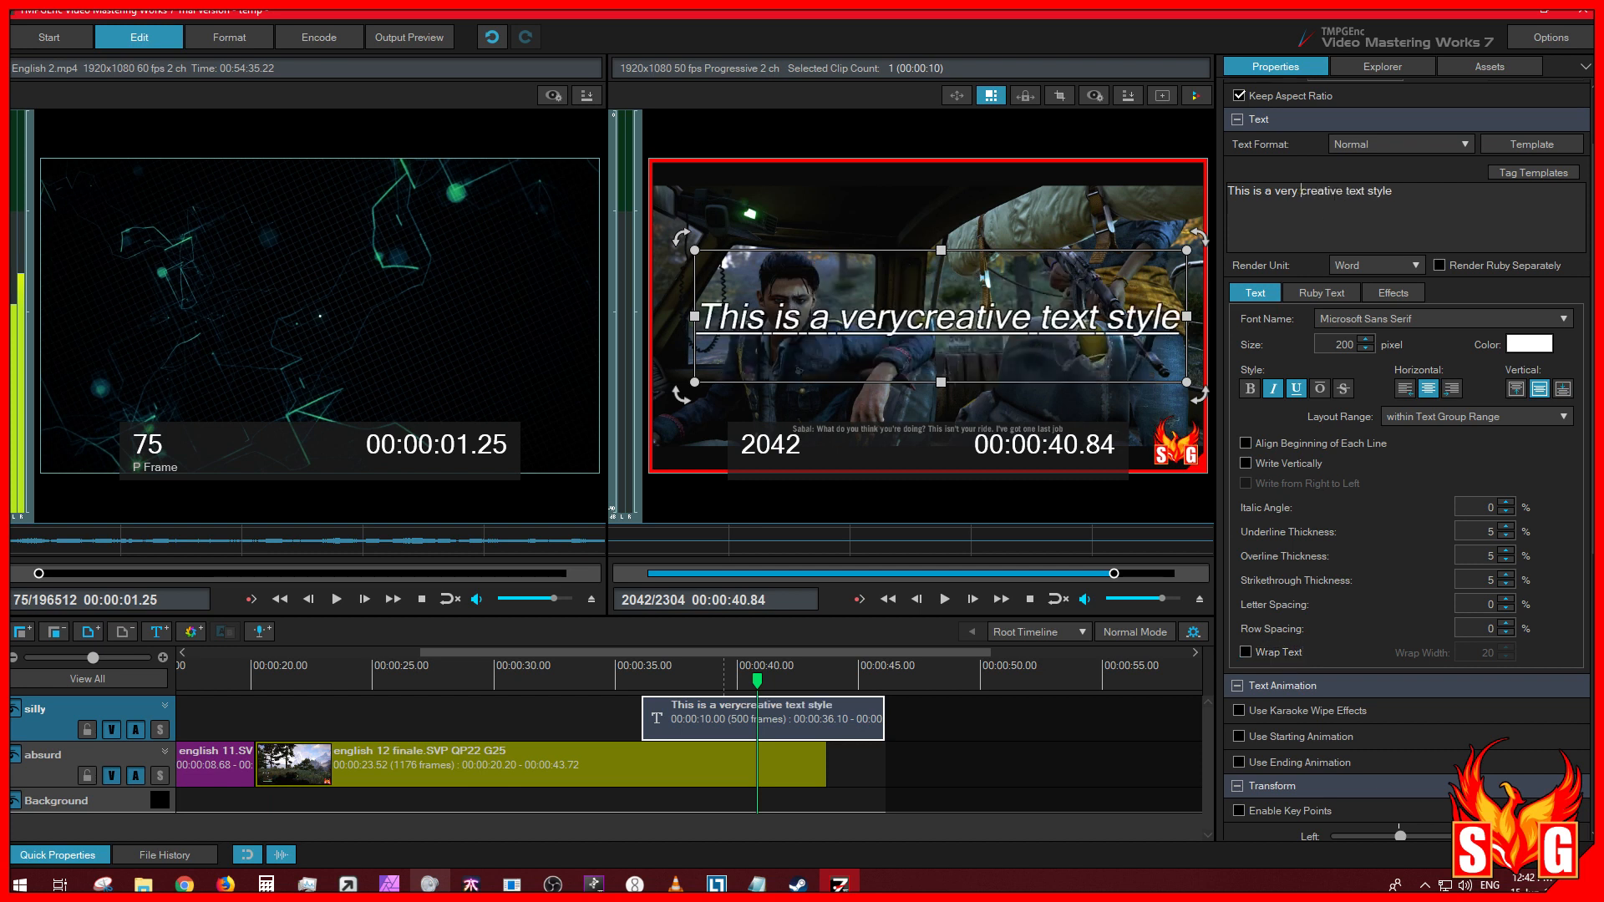
left_click(1246, 653)
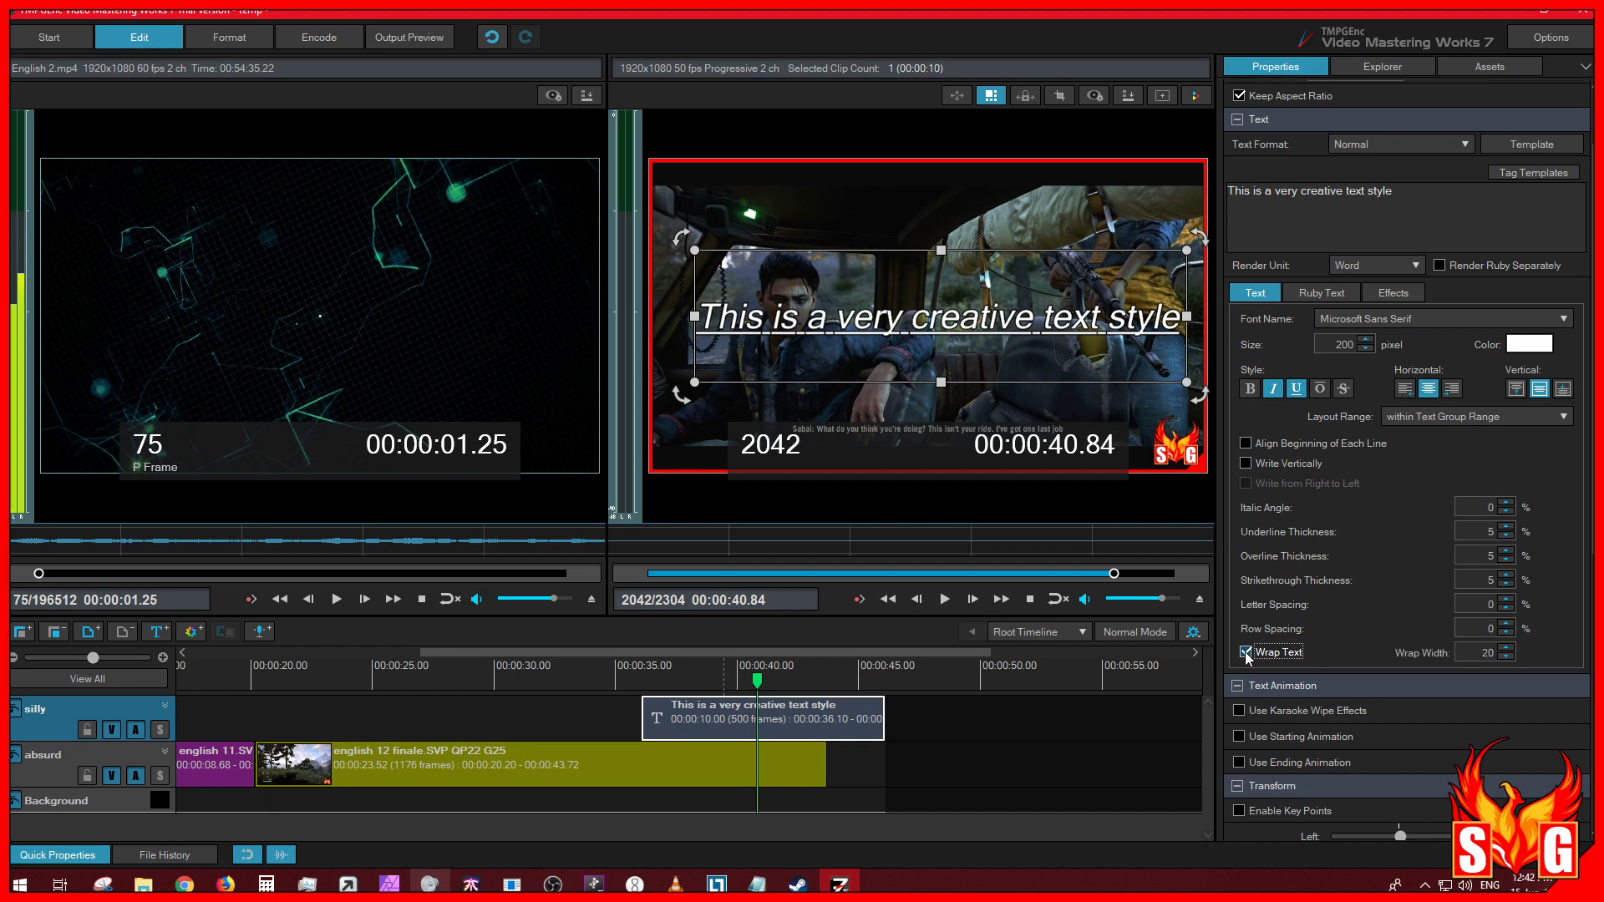
Step: Narrow the text box in the preview to a width of about 1510 and set the wrap width to 7
left_click_drag(1187, 317, 1131, 323)
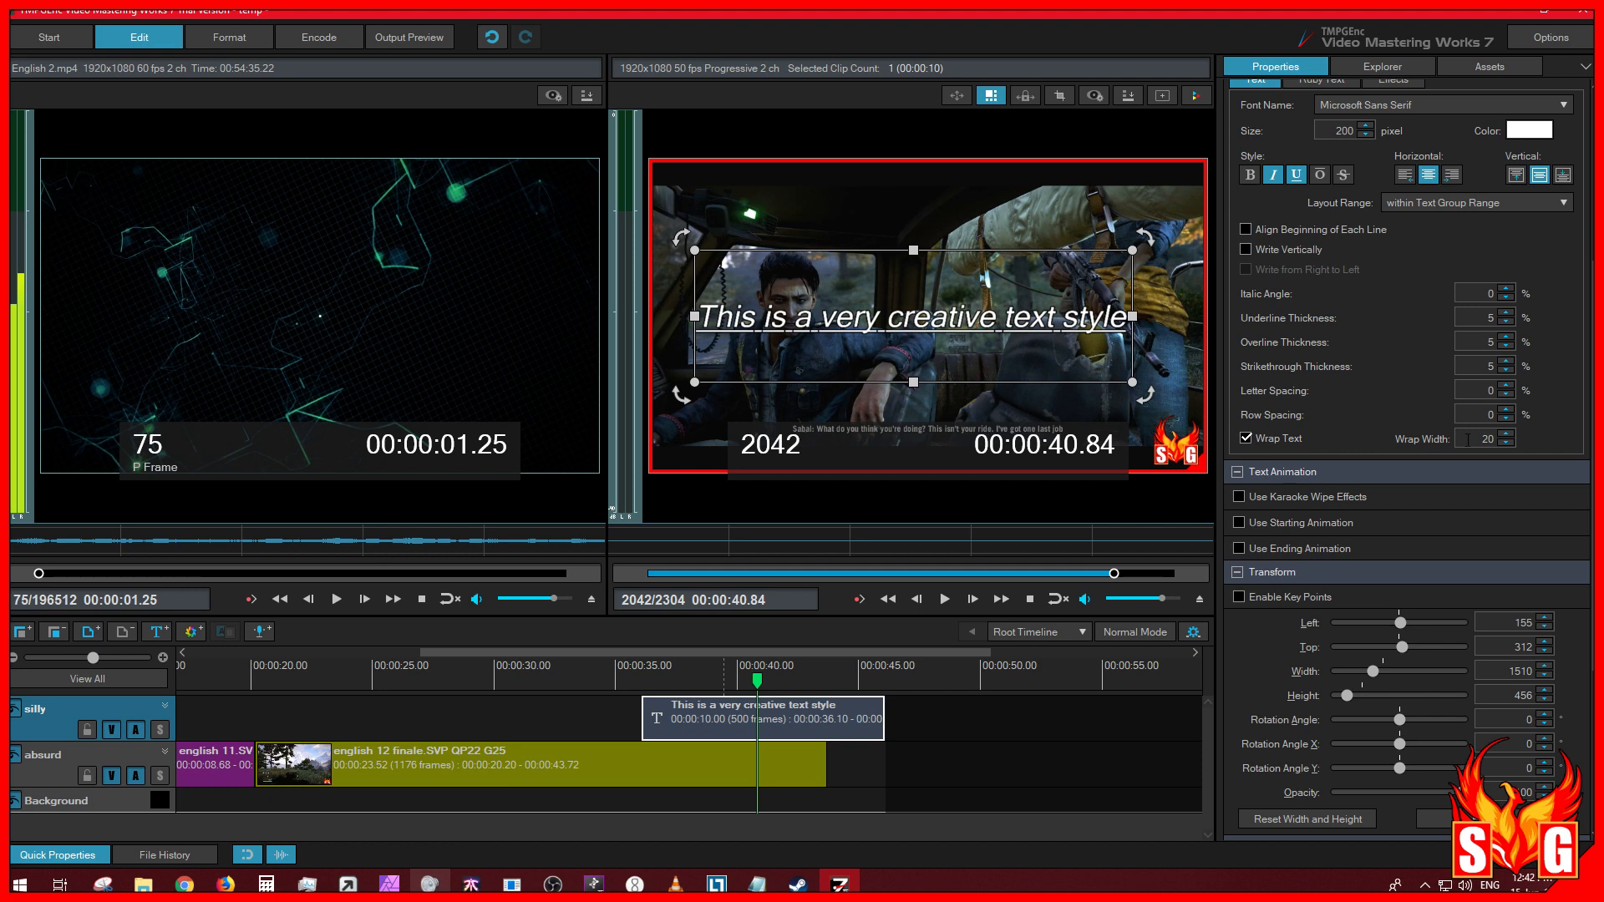
left_click(1505, 435)
left_click(1505, 436)
type("10")
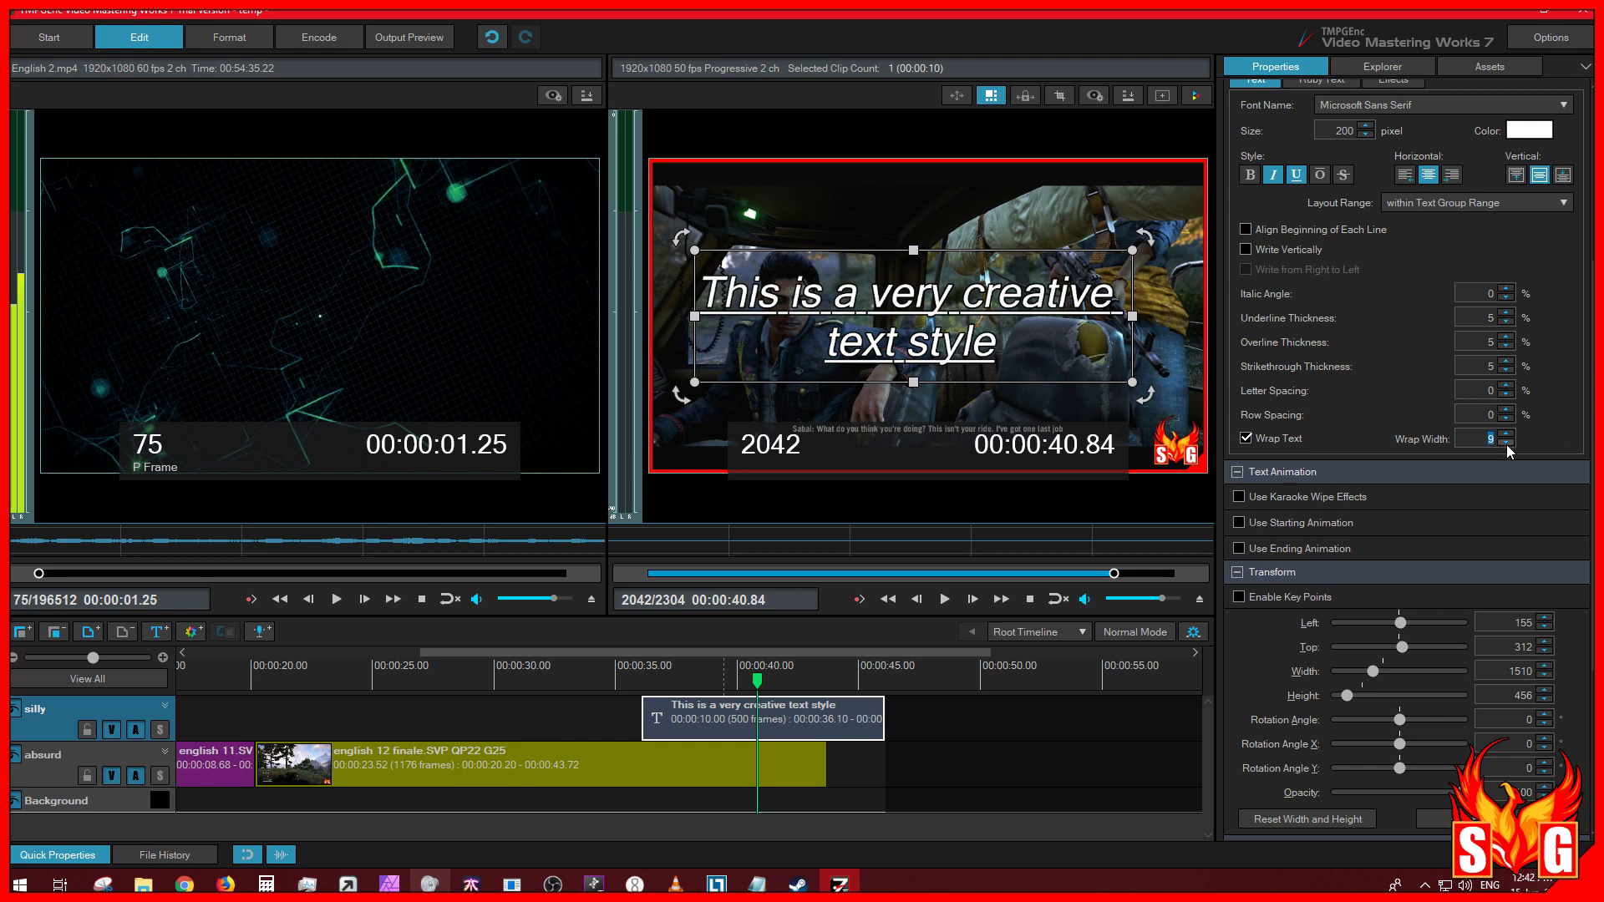
left_click(1507, 443)
left_click(1506, 443)
left_click(1506, 444)
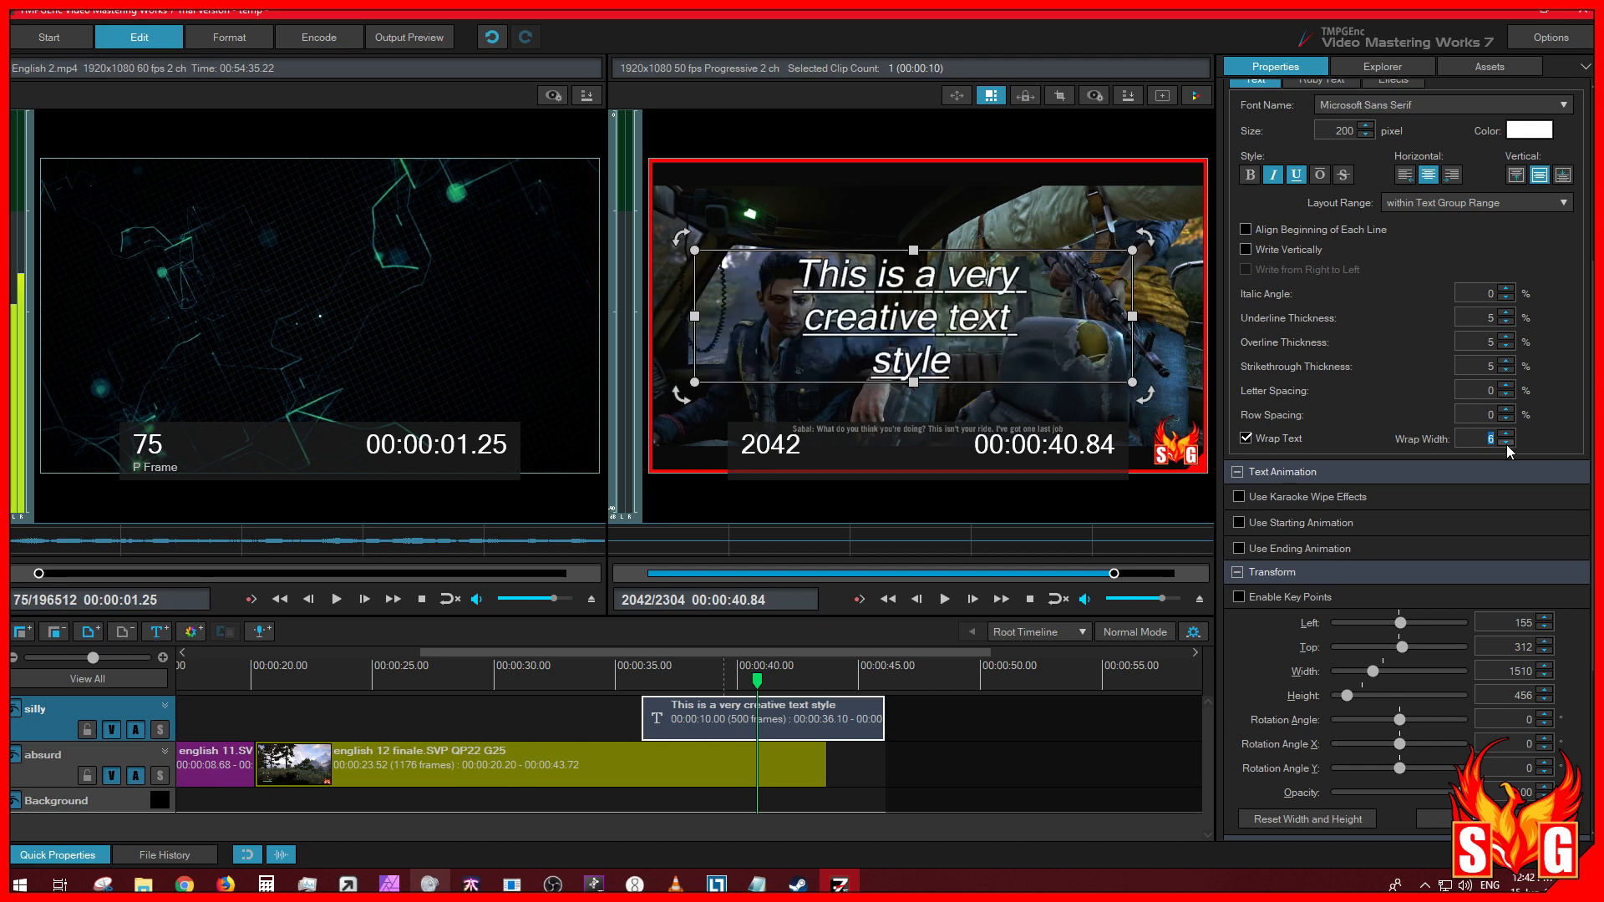
left_click(1506, 435)
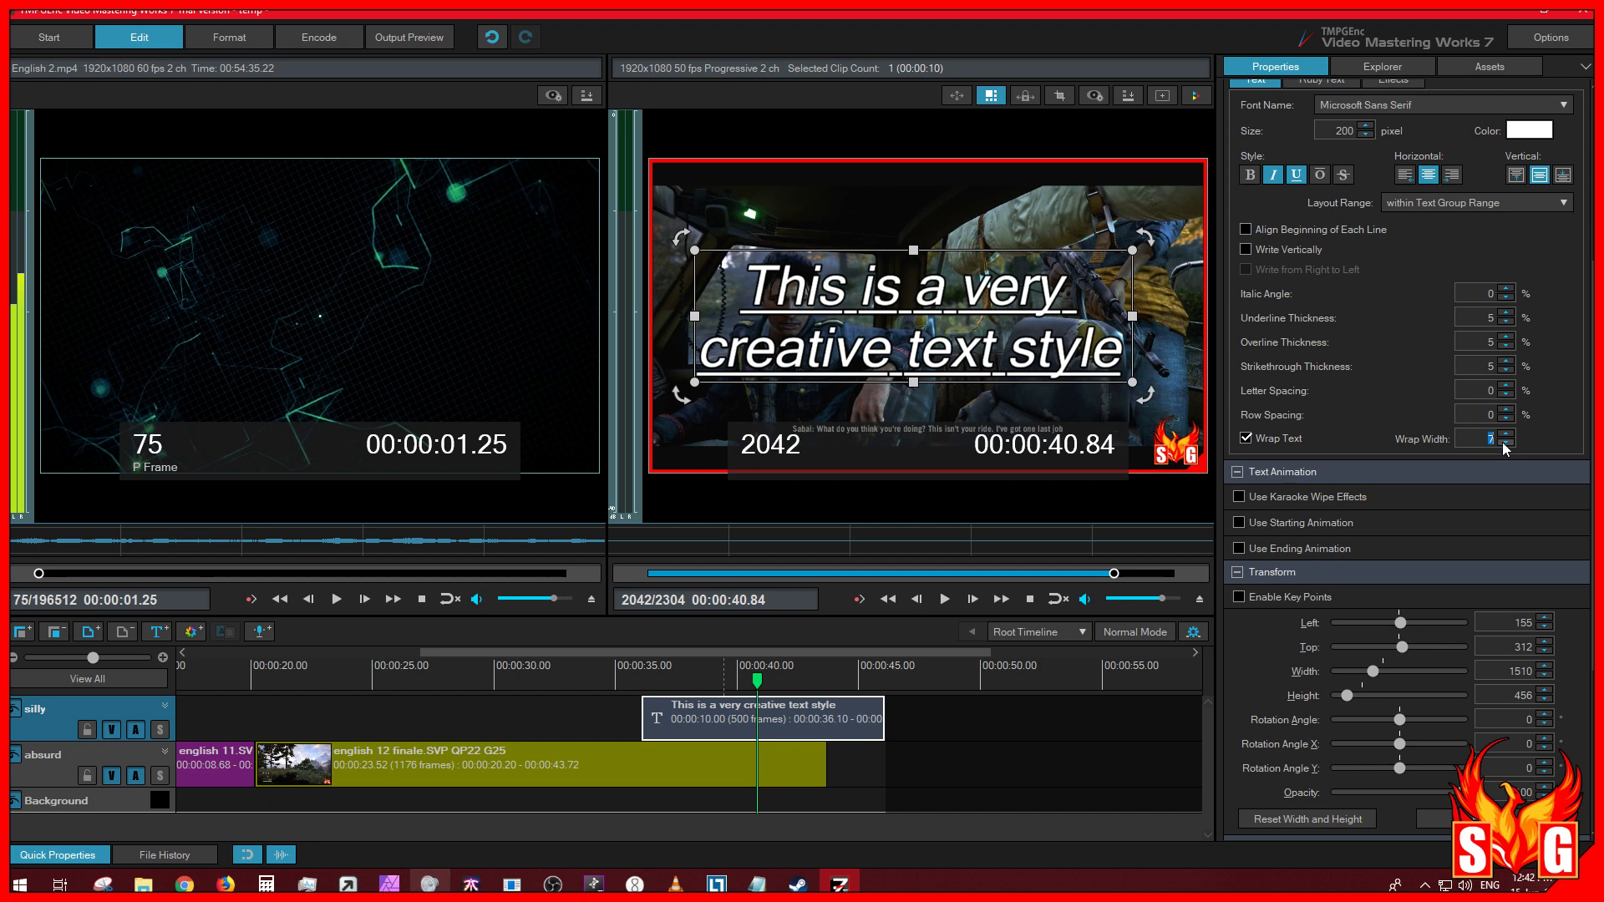
left_click(1506, 444)
left_click(1505, 434)
scroll(1404, 418, "up", 3)
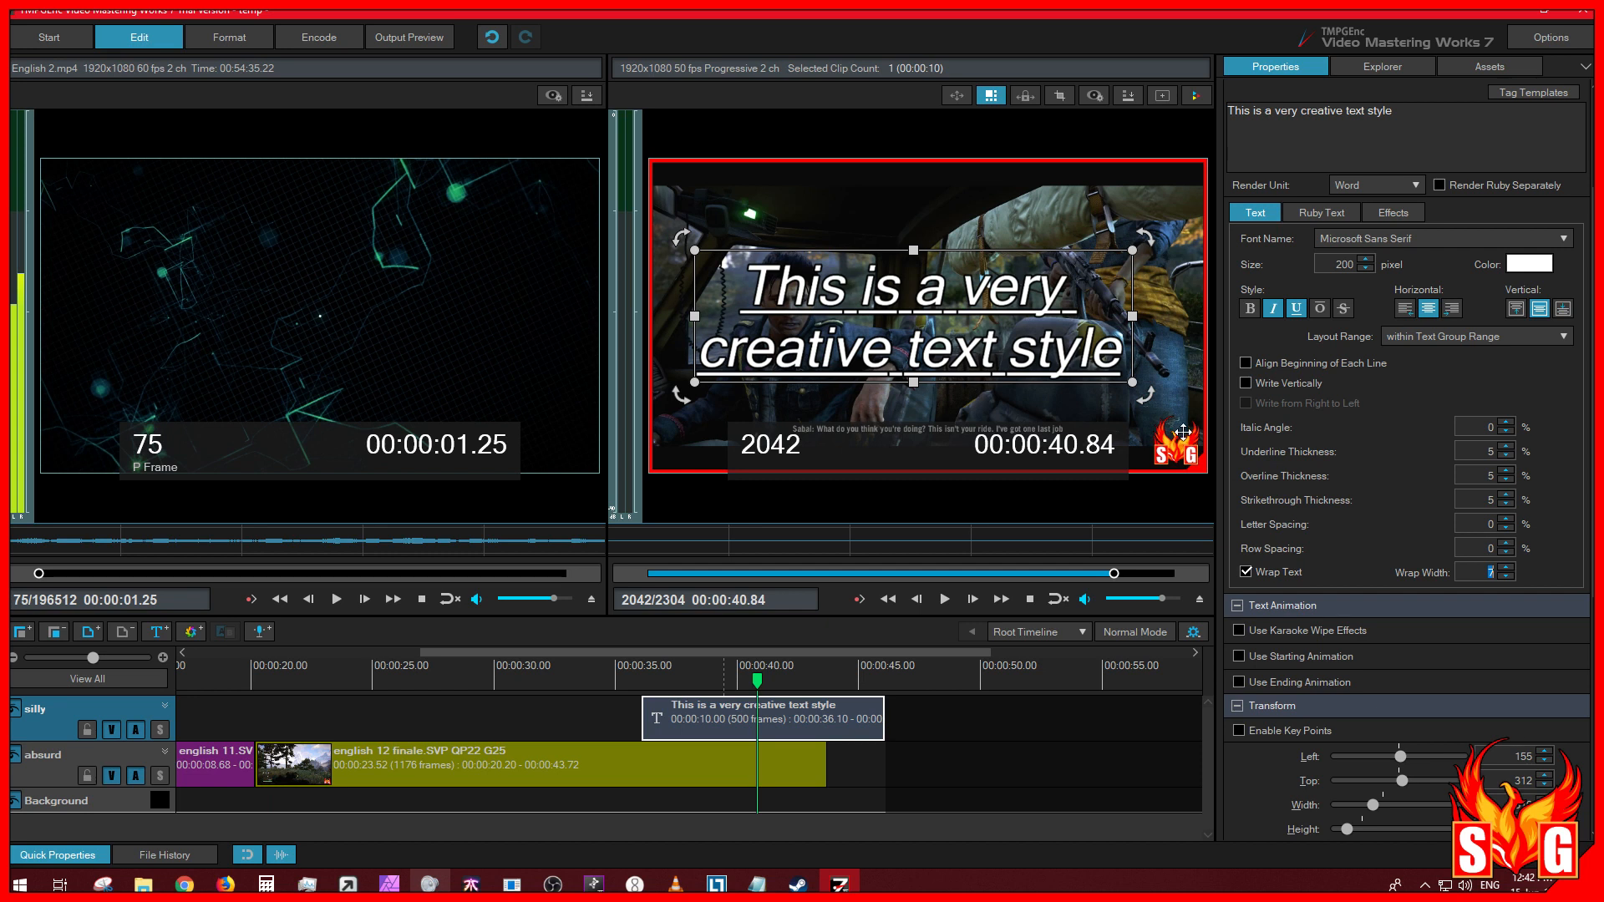
left_click_drag(901, 650, 866, 658)
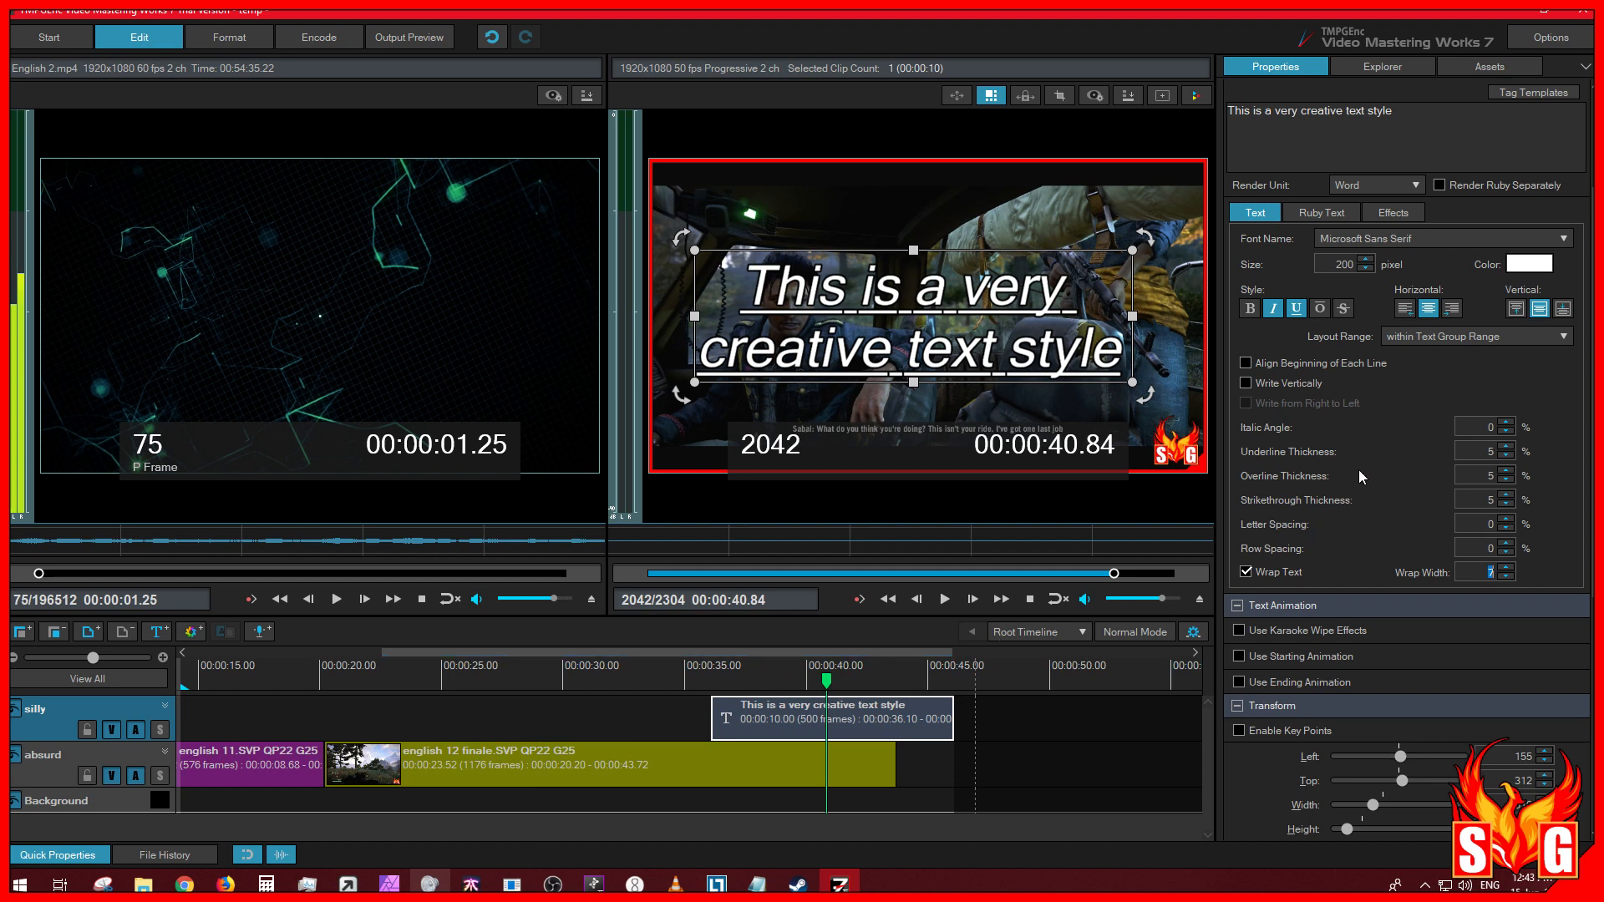
scroll(1360, 476, "up", 1)
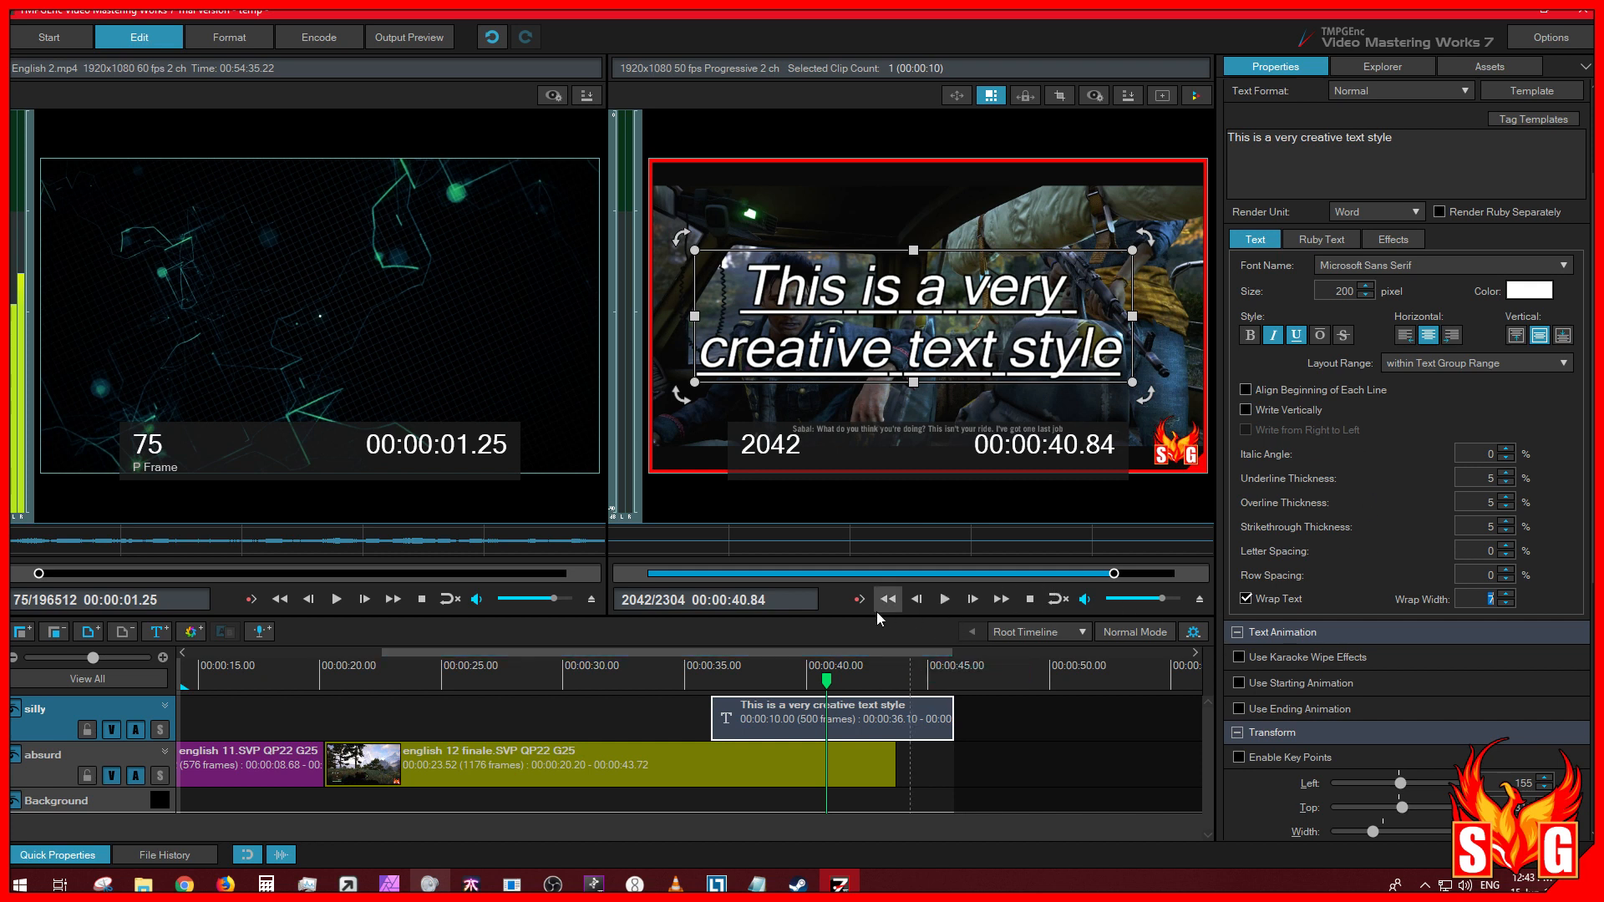
Step: Switch text wrapping off and on again for the title
left_click_drag(891, 652, 910, 650)
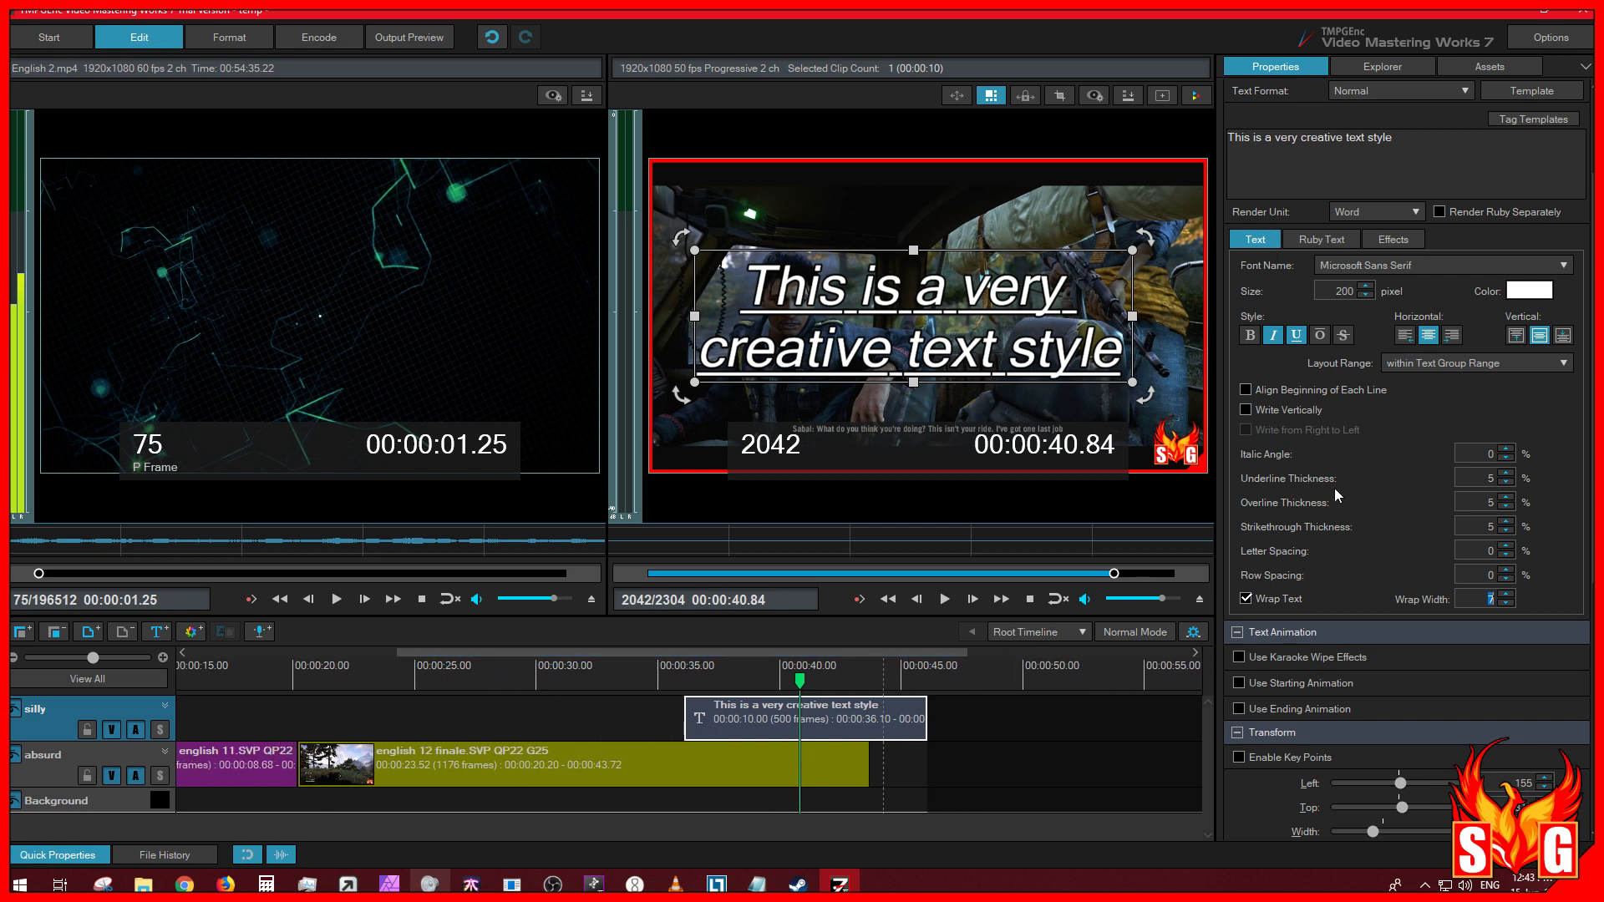
scroll(1372, 499, "down", 1)
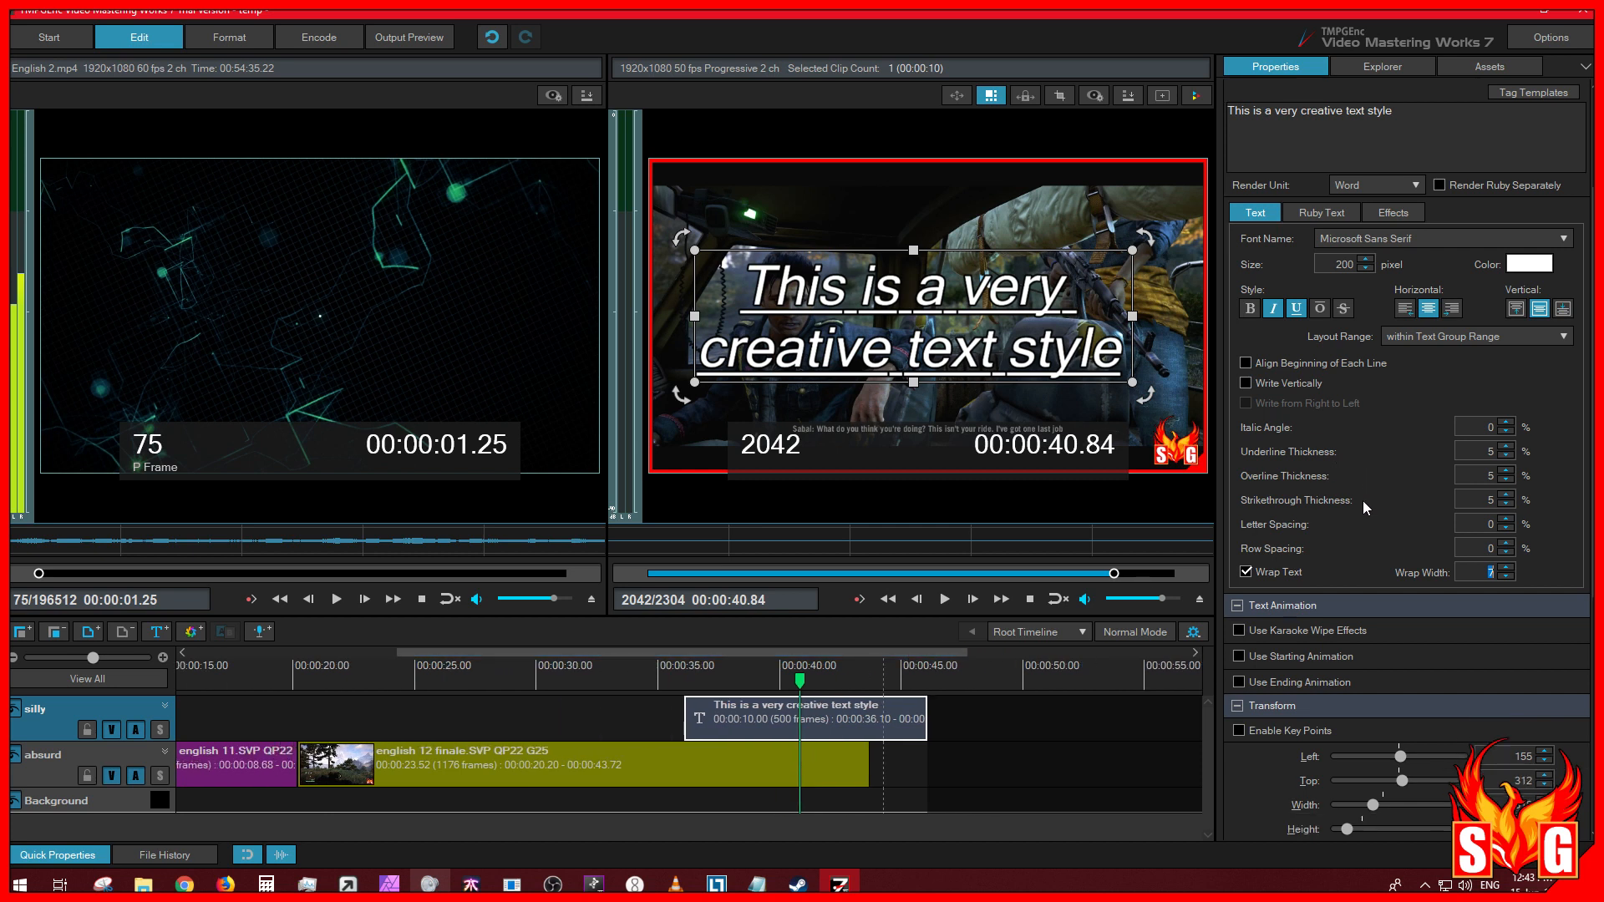
left_click(1246, 572)
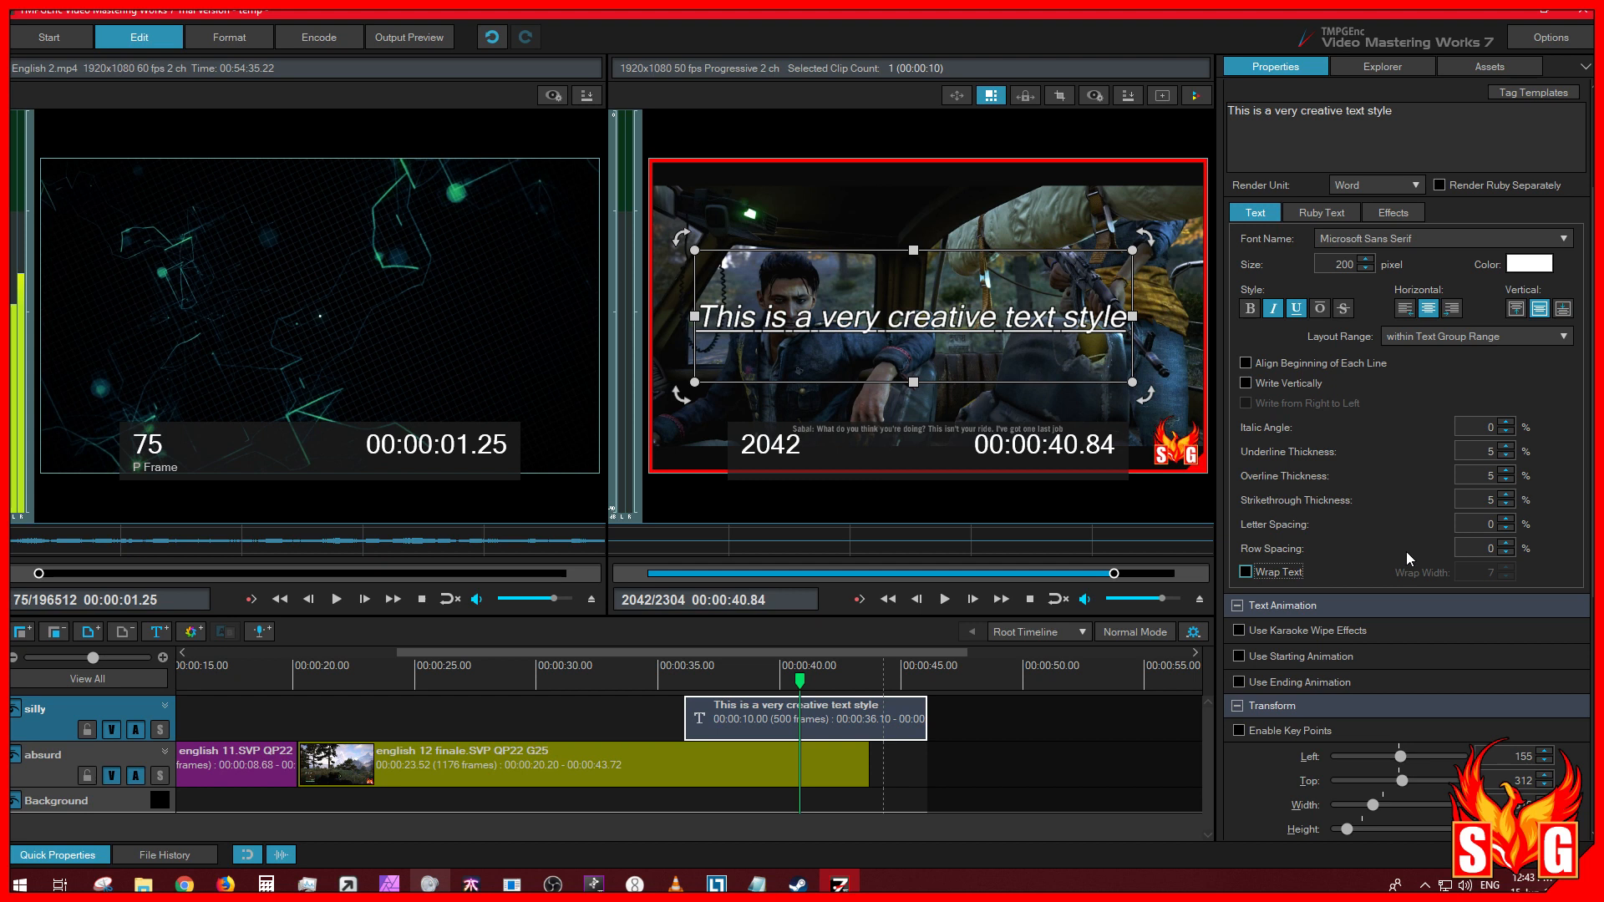
left_click(1249, 573)
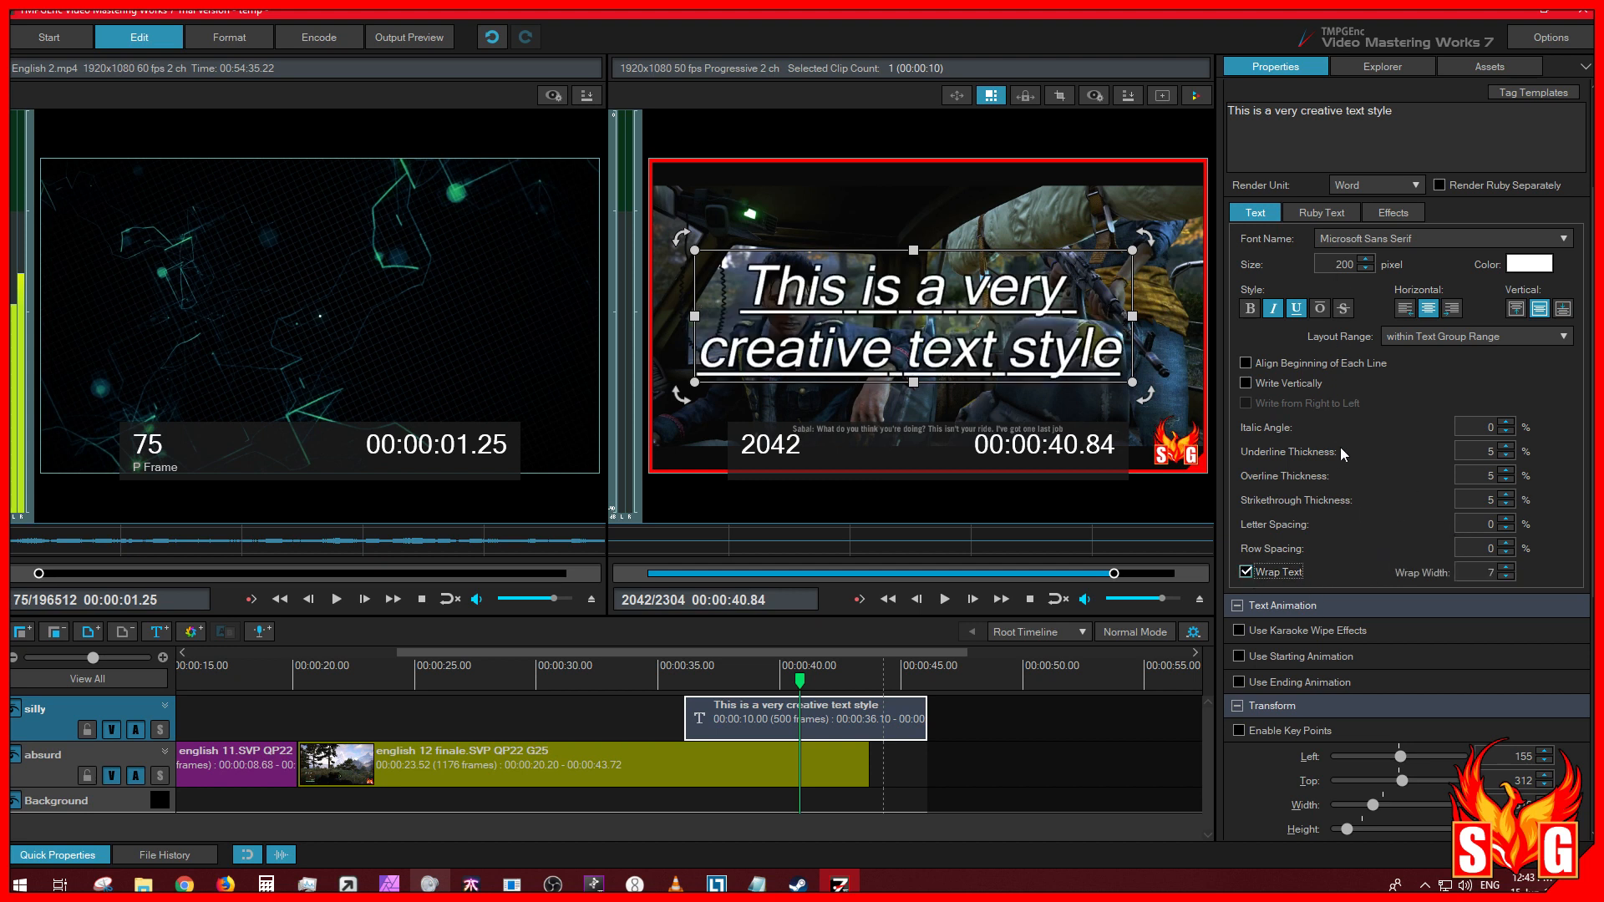
Step: Enable karaoke wipe effects on the text clip and play the timeline to preview the wipe
left_click(1262, 630)
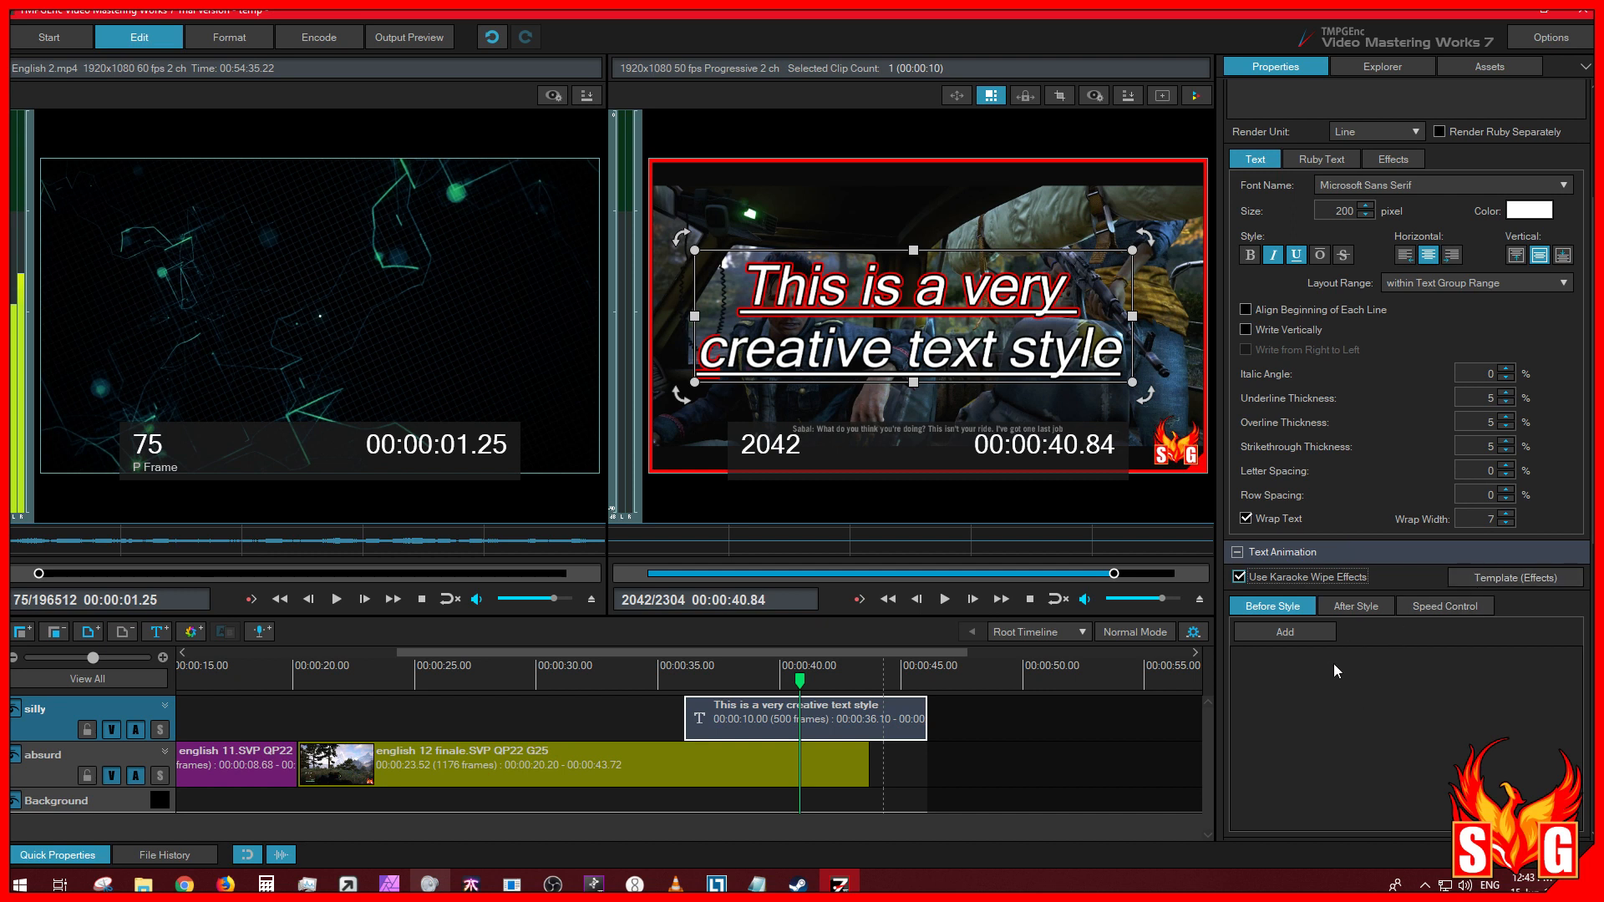
left_click(1501, 578)
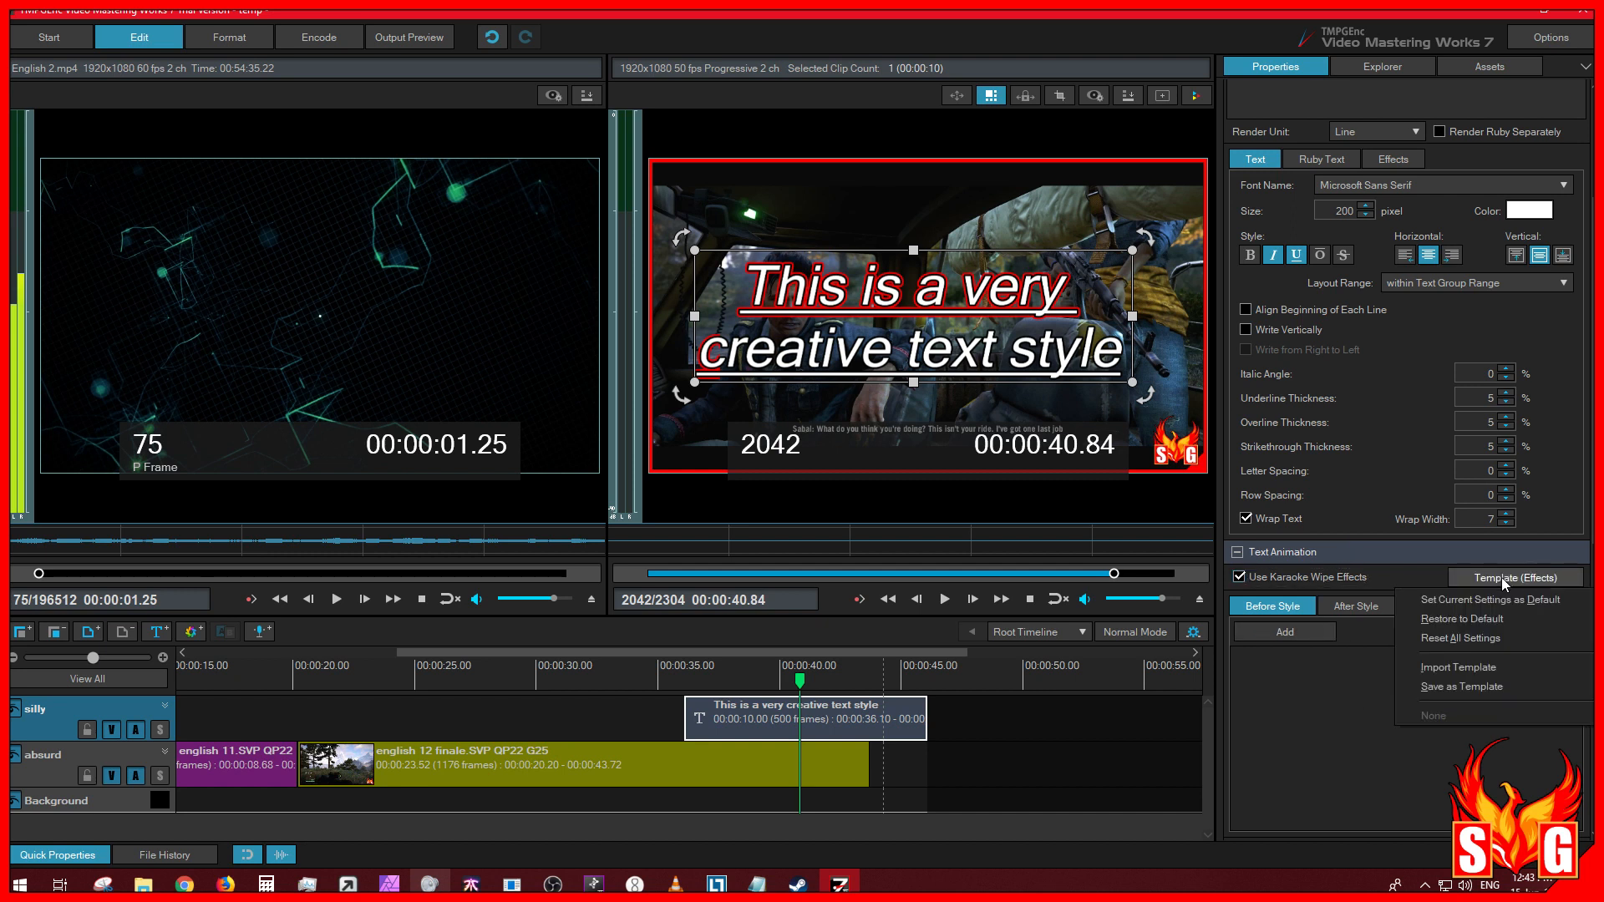
left_click(1419, 570)
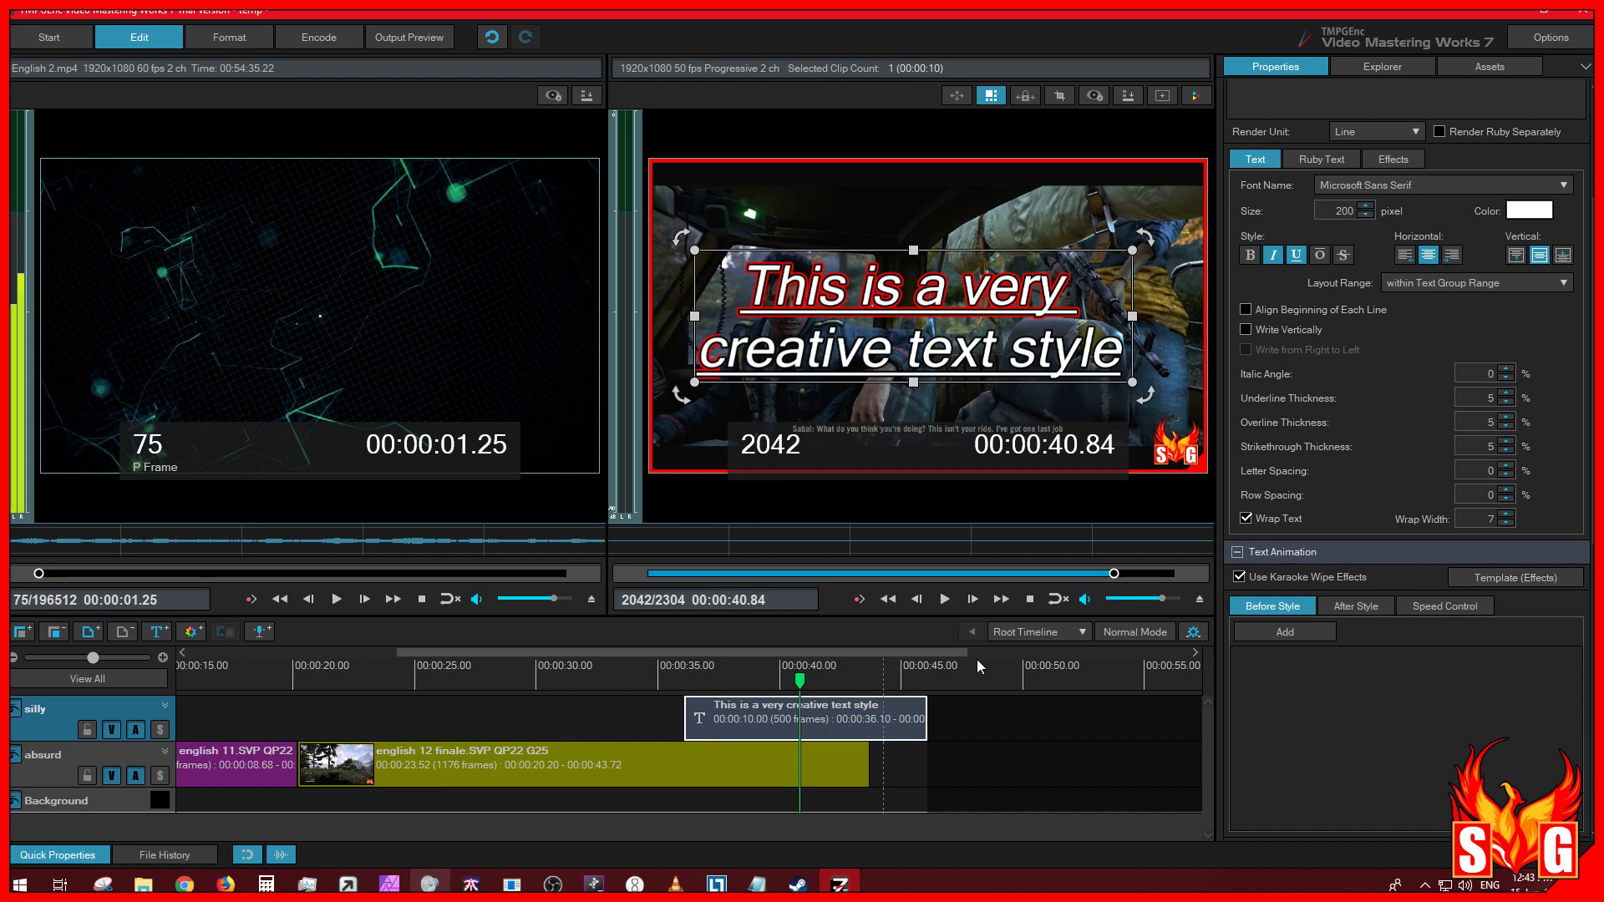
left_click_drag(799, 690, 711, 690)
key("space")
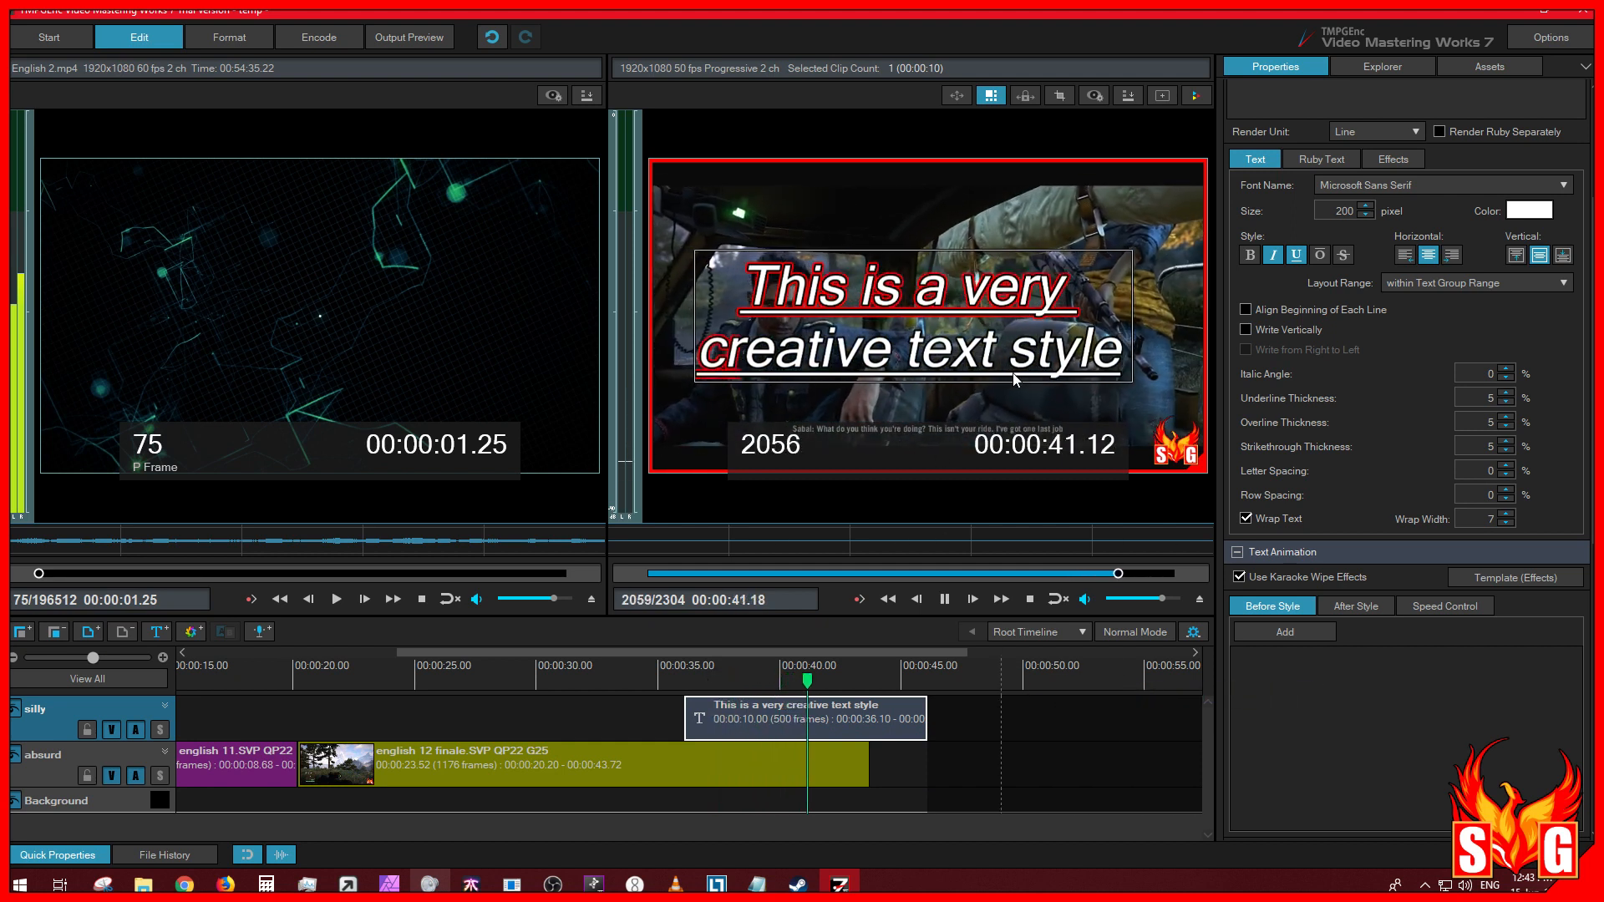
left_click(960, 377)
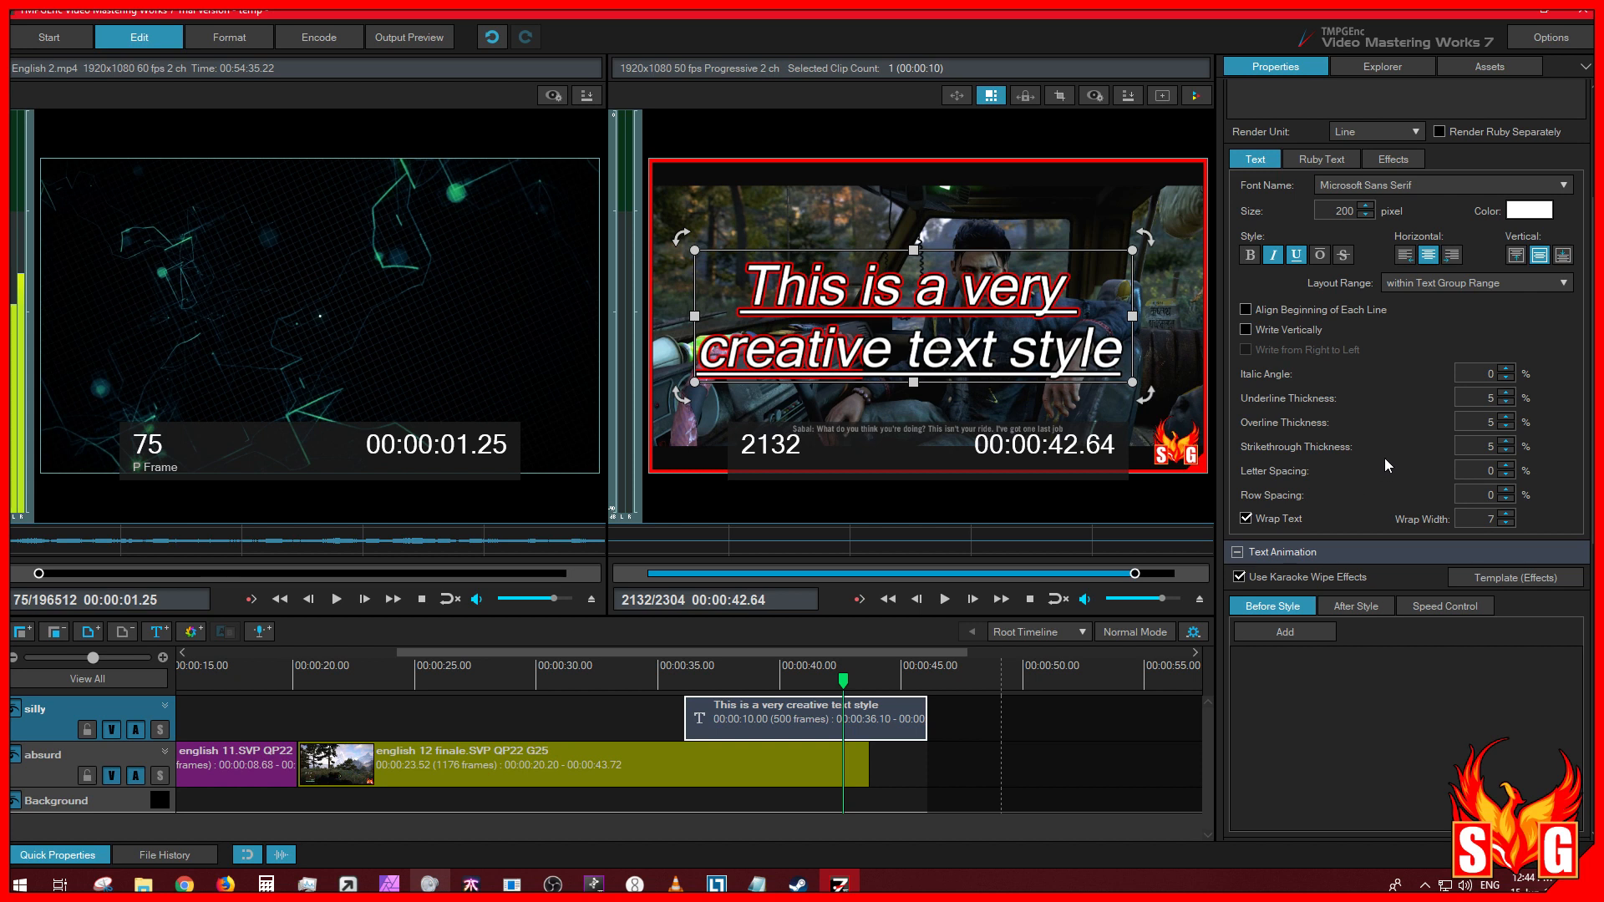
Step: Switch off the Border effect of the title text
left_click(1394, 160)
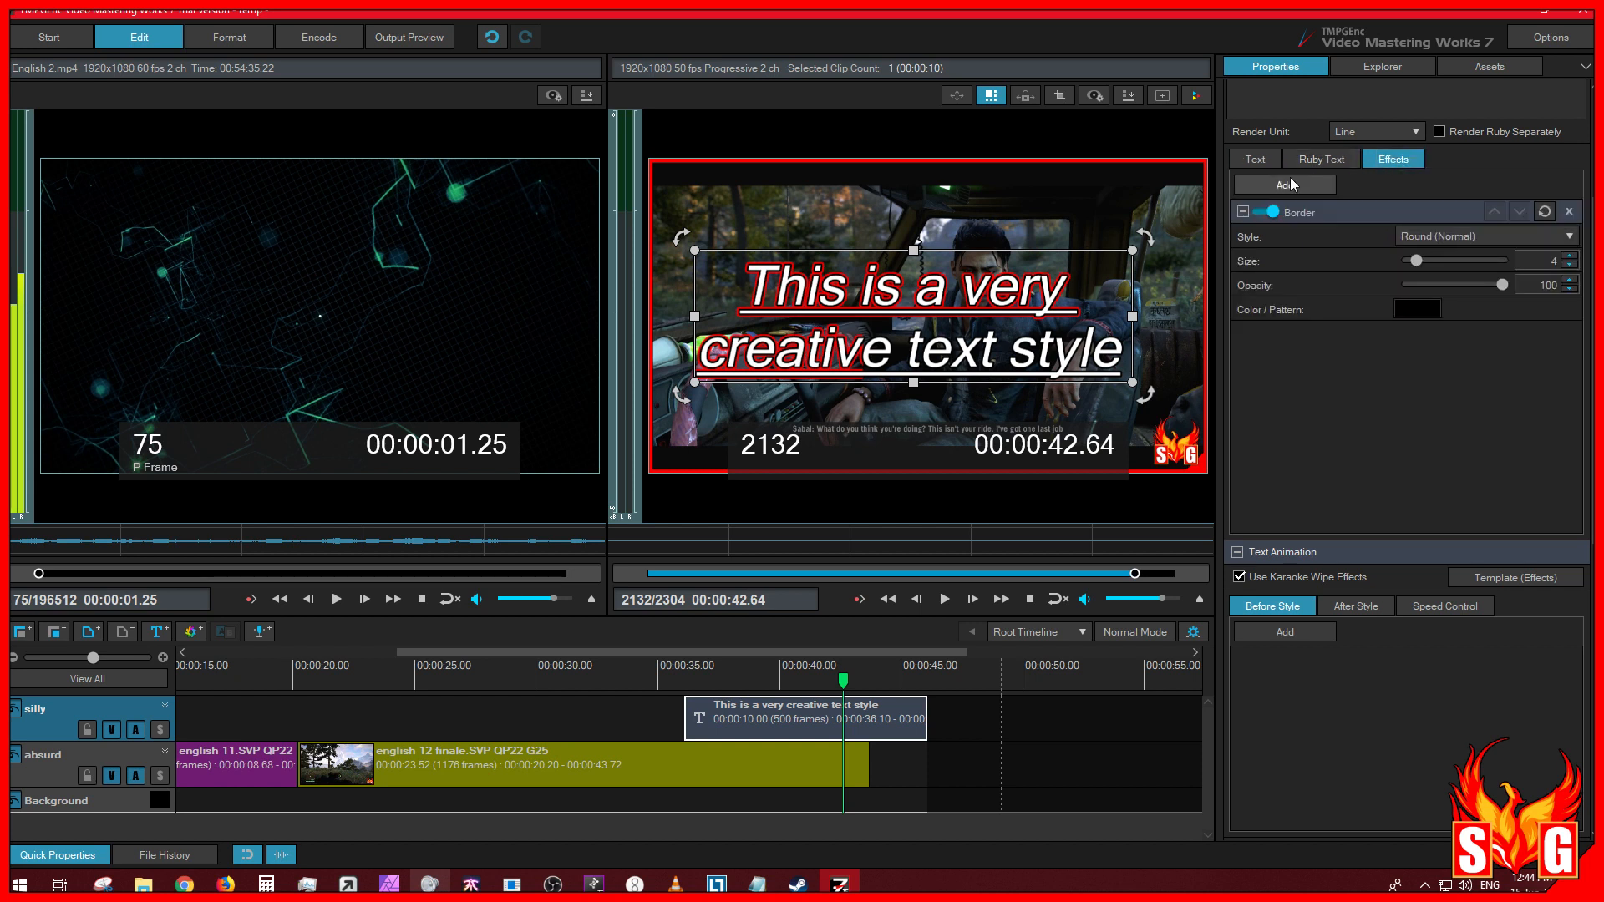
left_click(1273, 212)
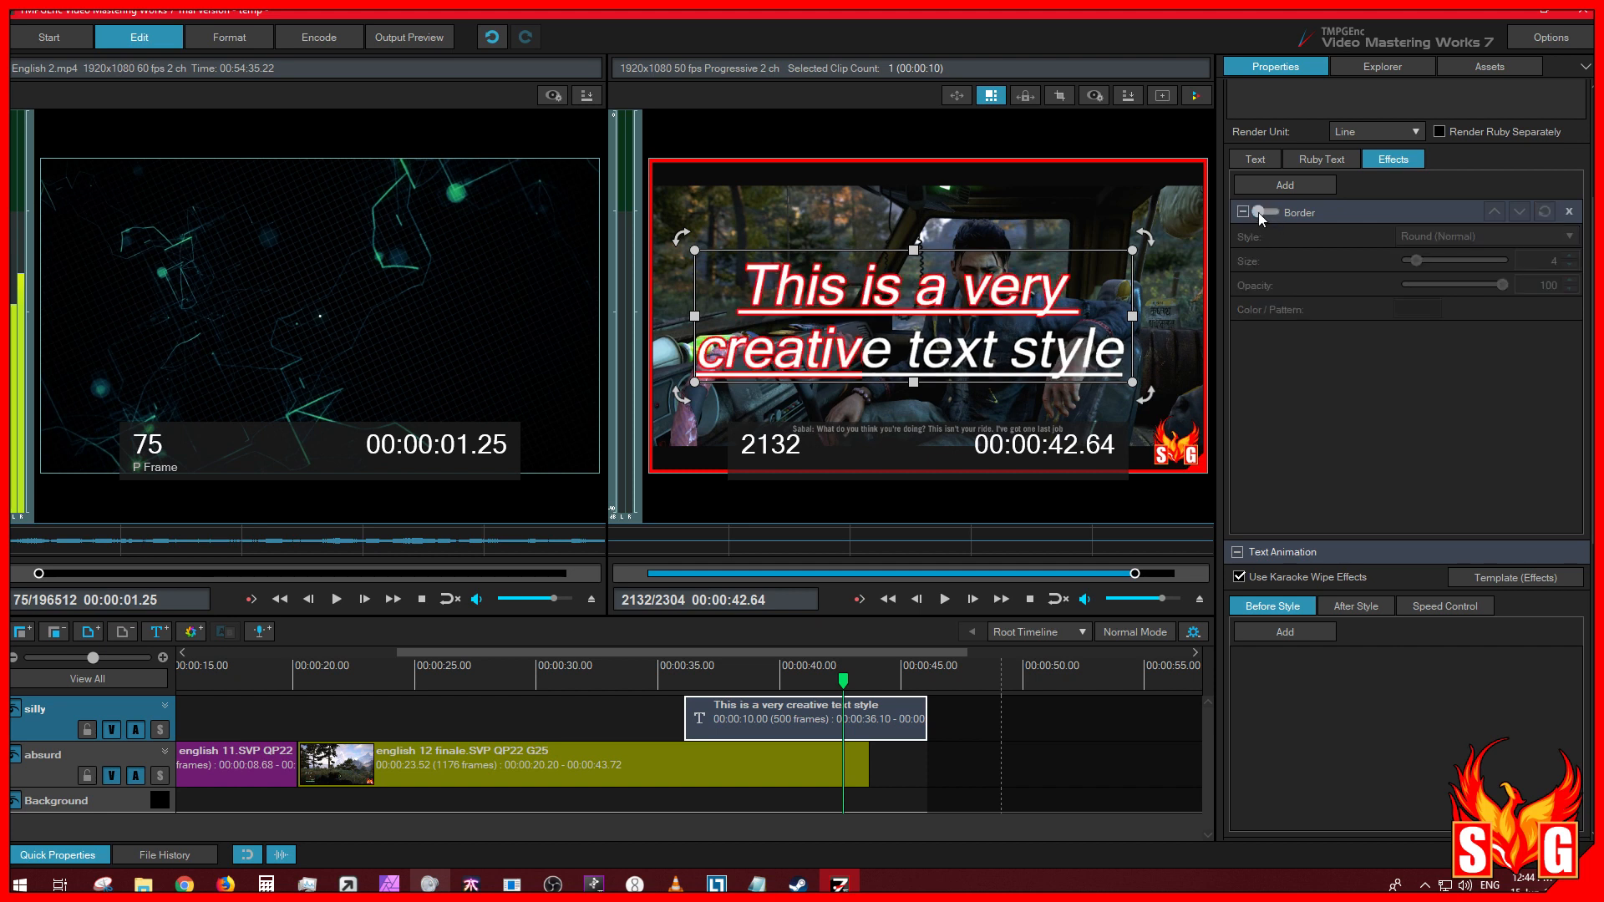
left_click(1258, 212)
left_click(1266, 212)
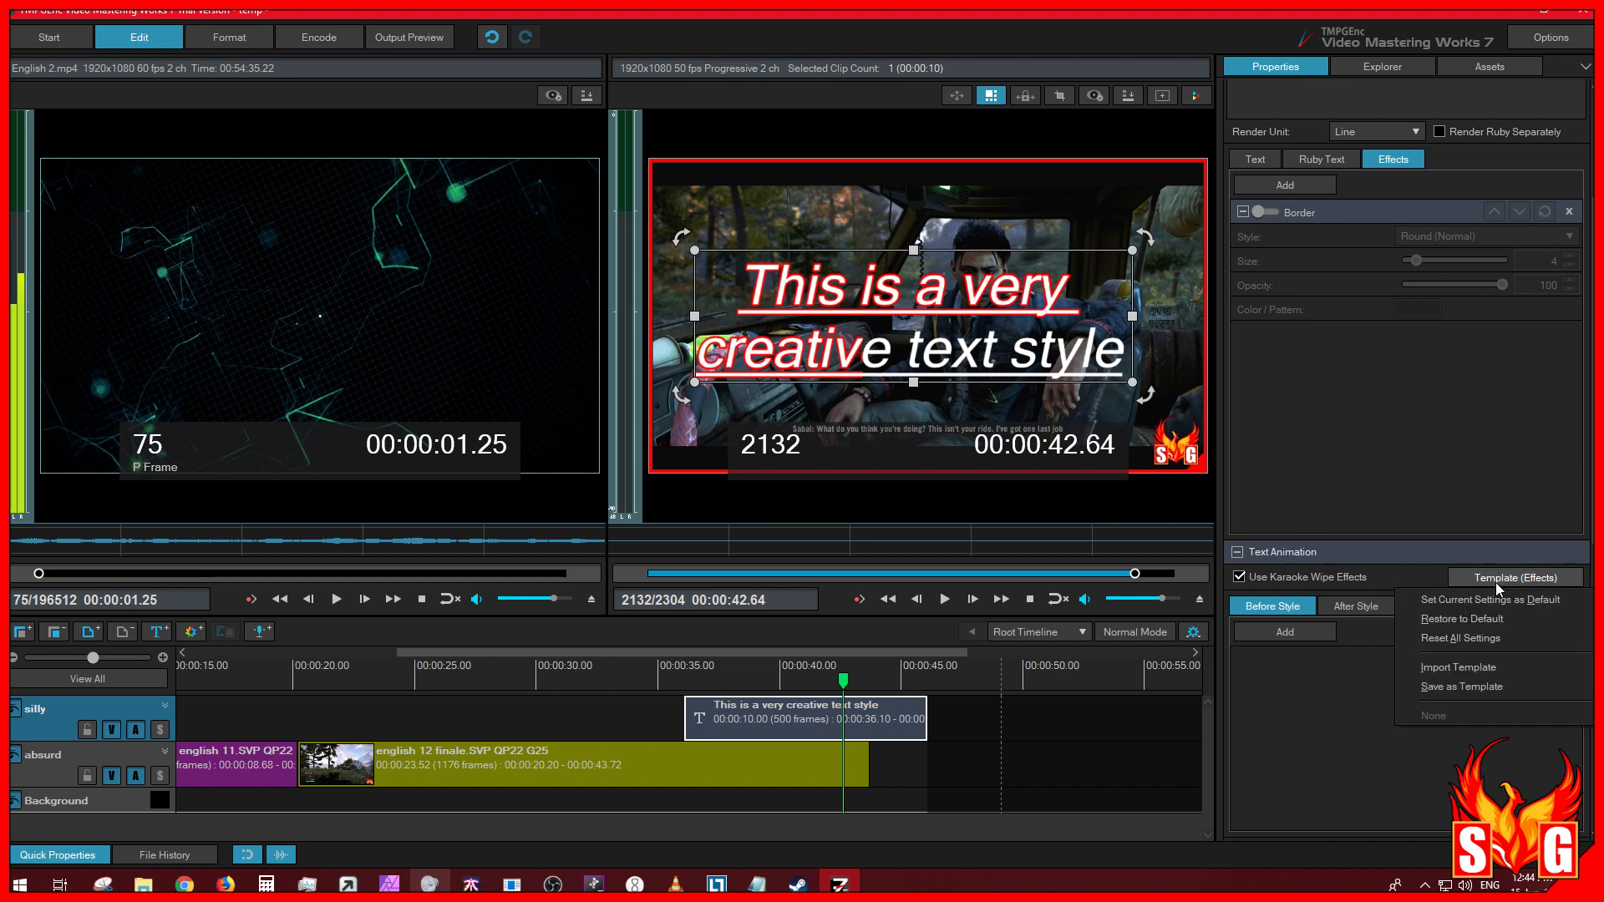
left_click(1288, 702)
Step: Examine the karaoke wipe's before style, after style and speed control settings
left_click(1377, 608)
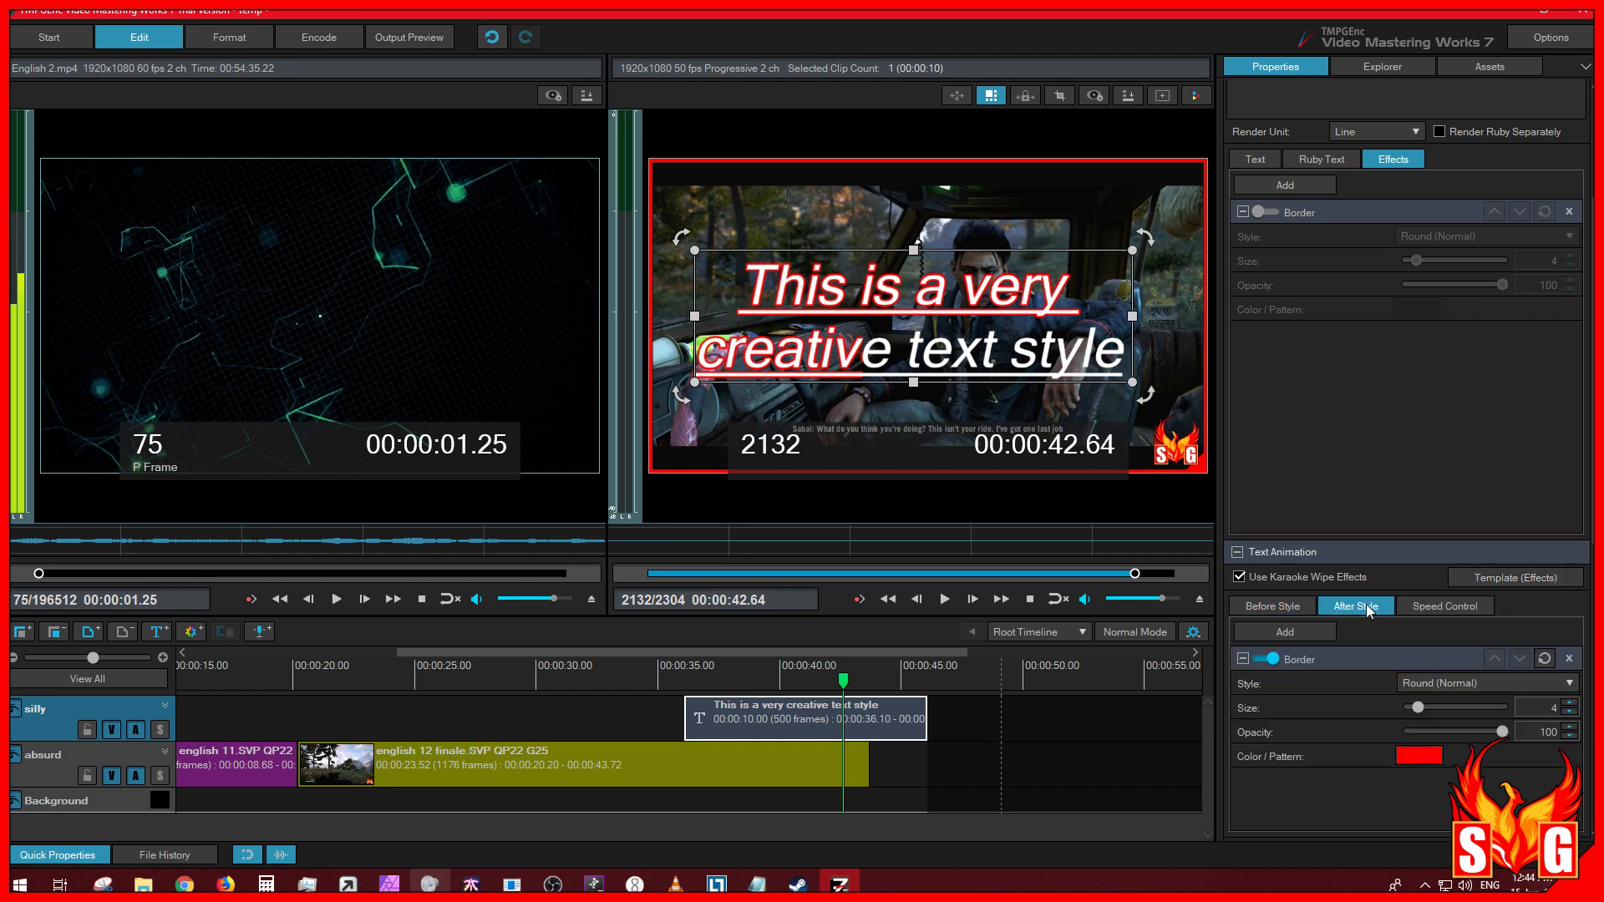
left_click(1283, 608)
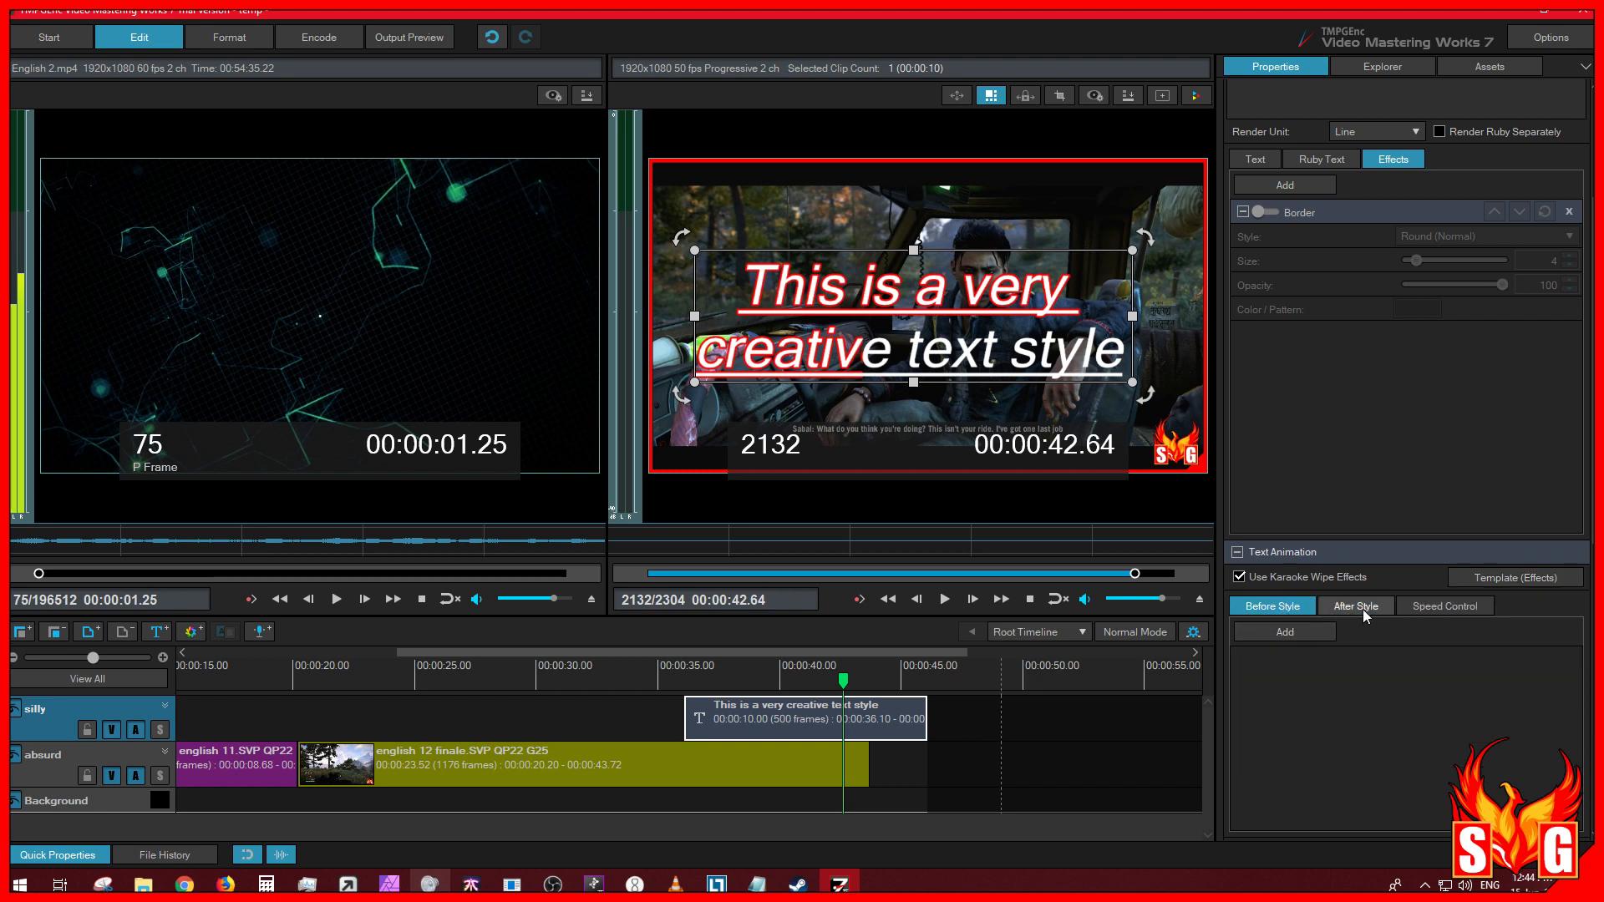
left_click(1362, 615)
left_click(1456, 609)
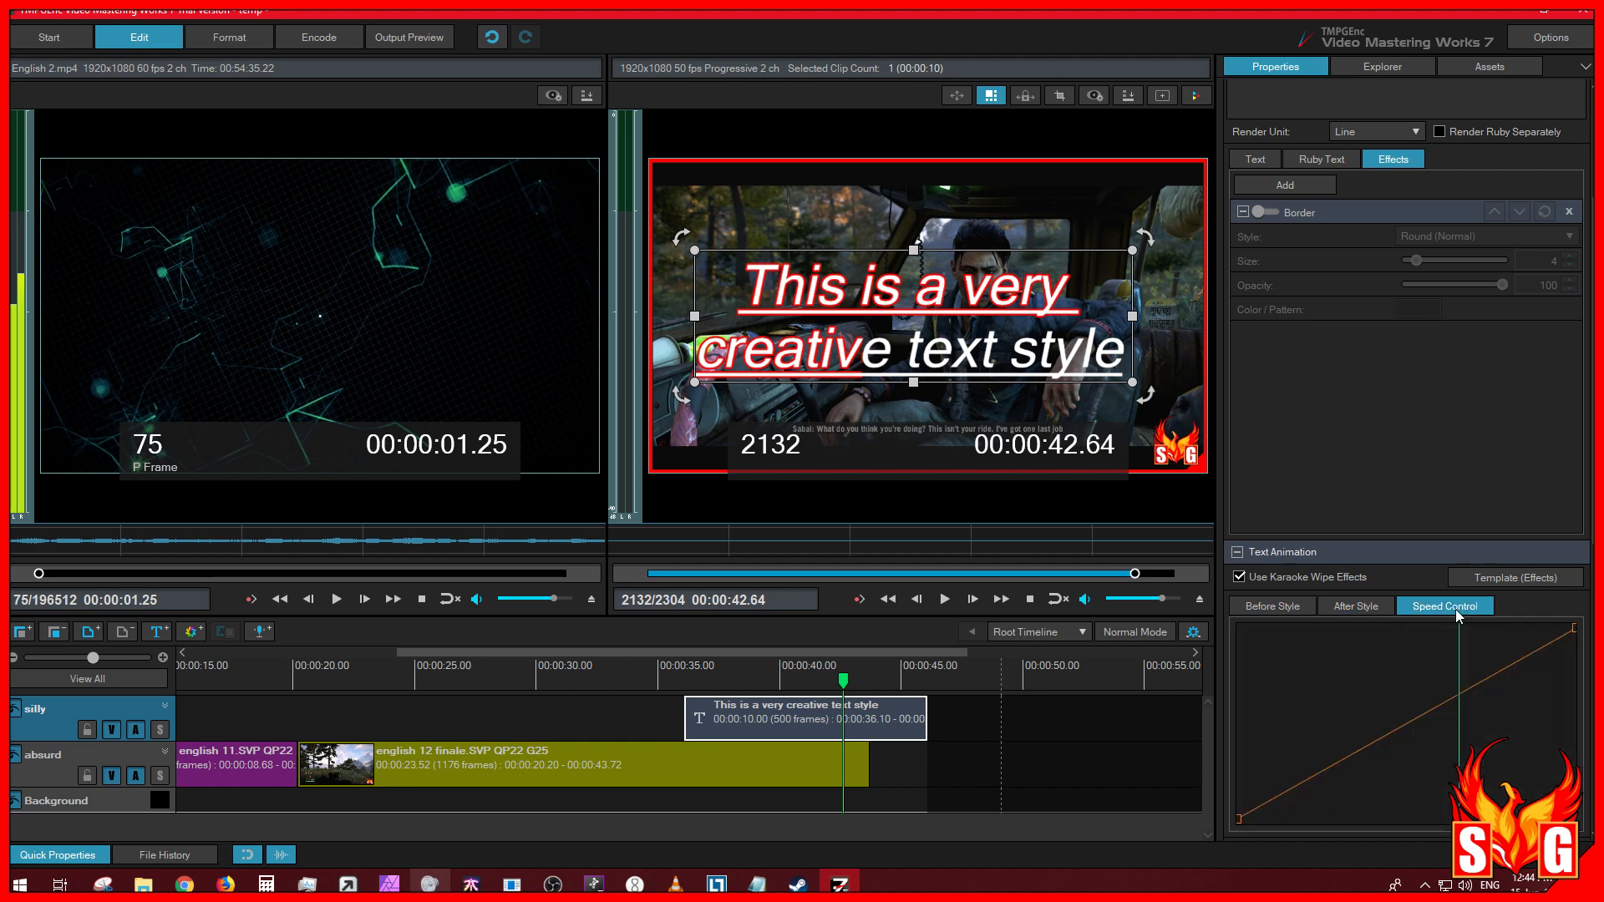
left_click(1275, 607)
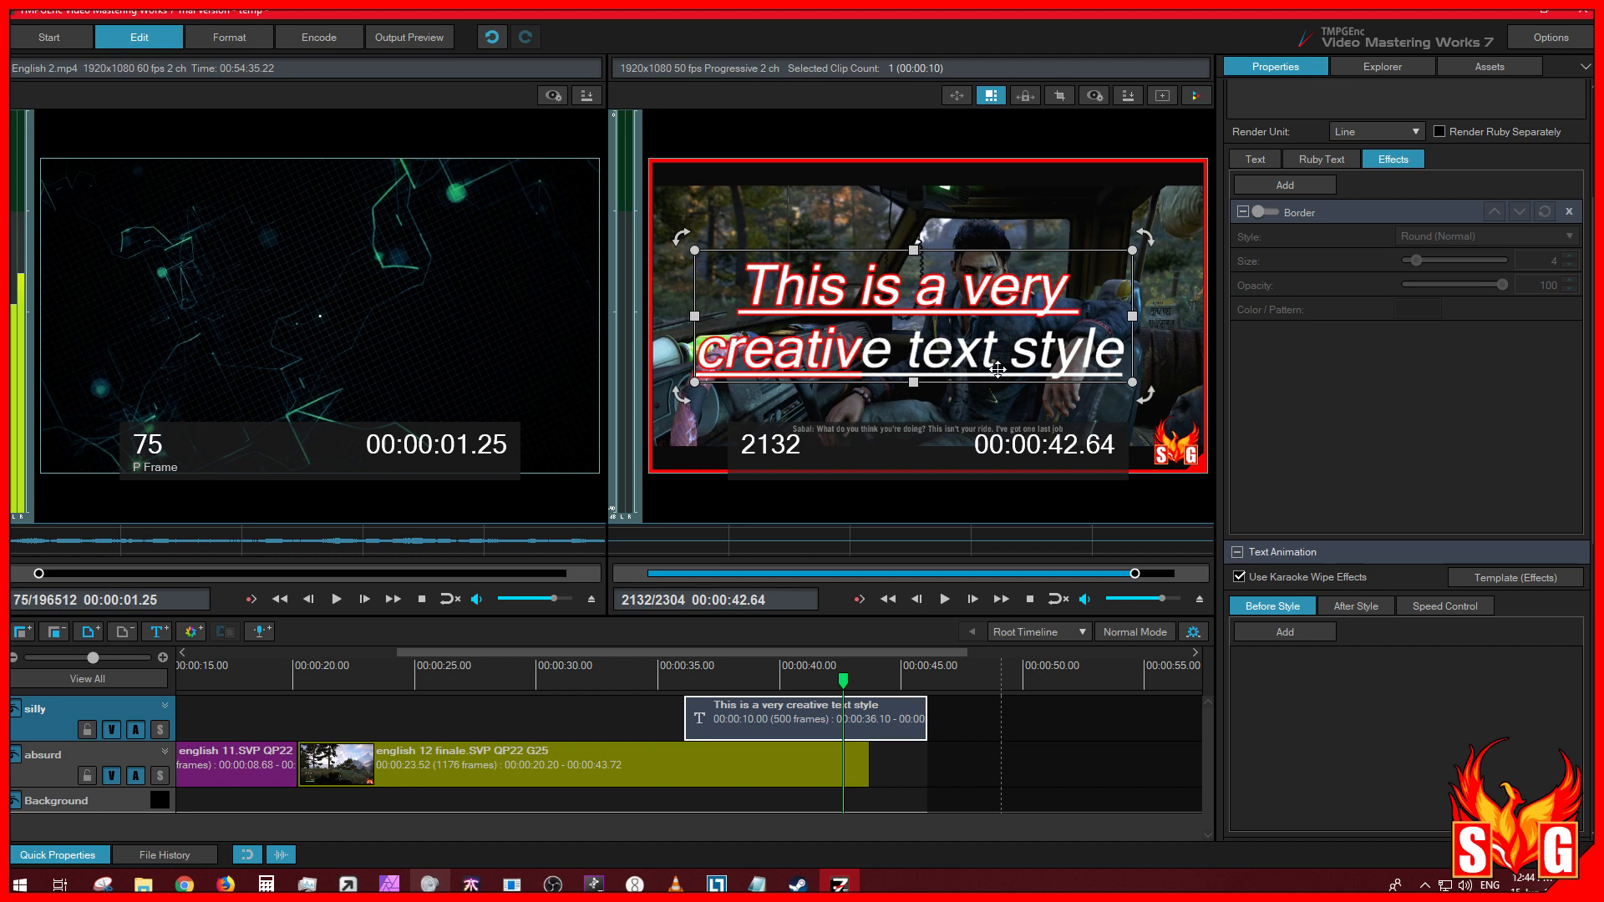
Step: Set the border style of the karaoke after style to Blur and its size to 14.3
left_click(1387, 607)
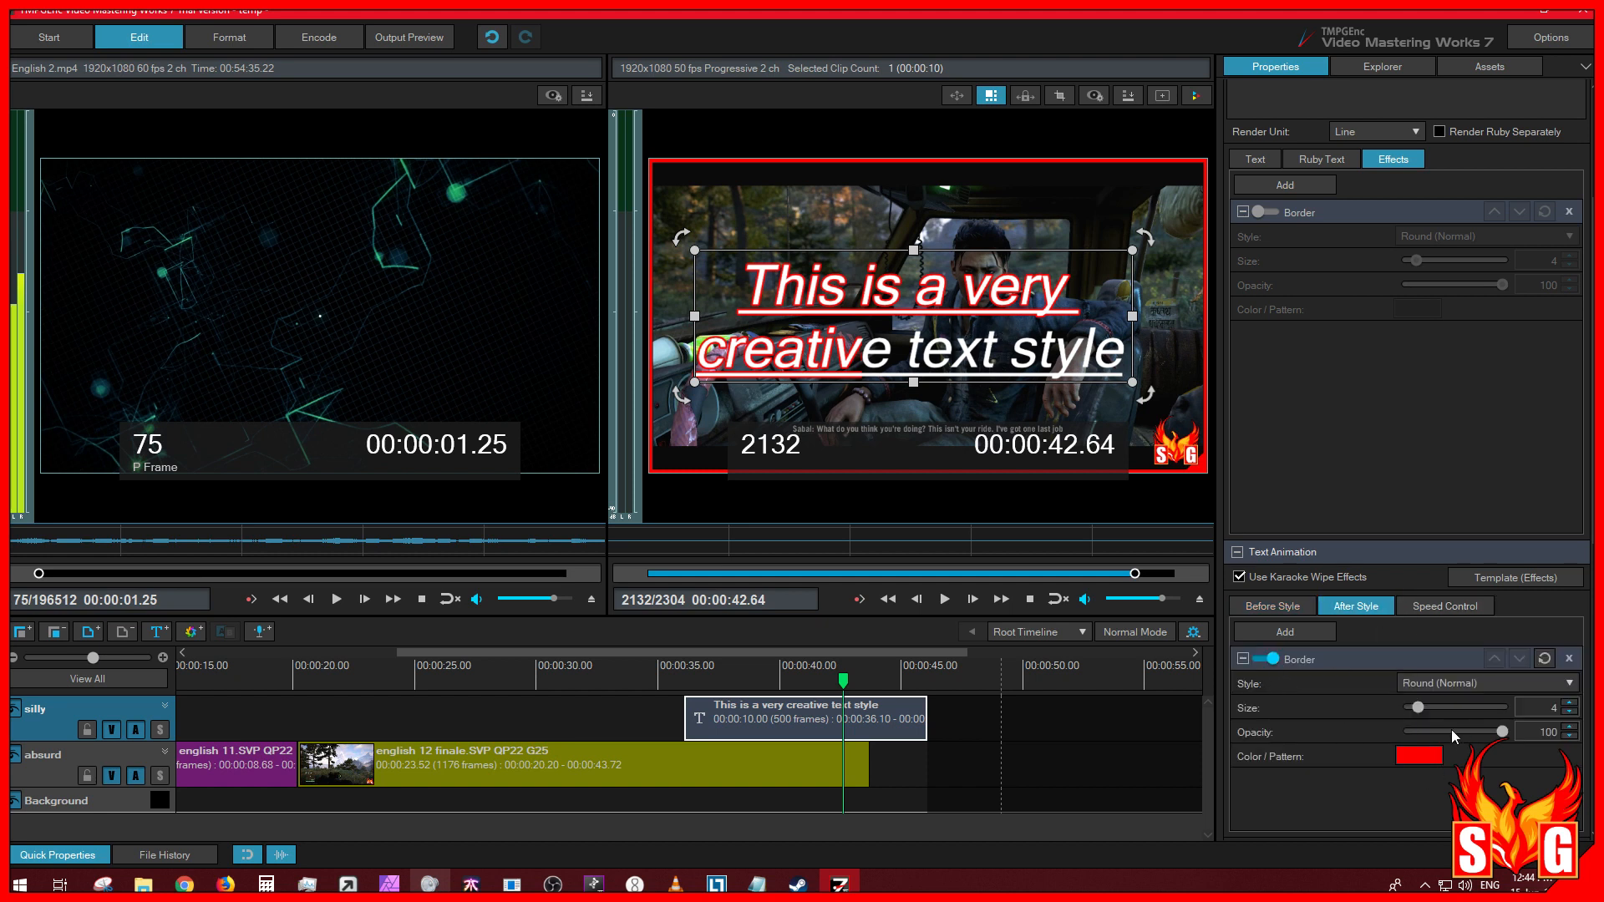
left_click(1465, 681)
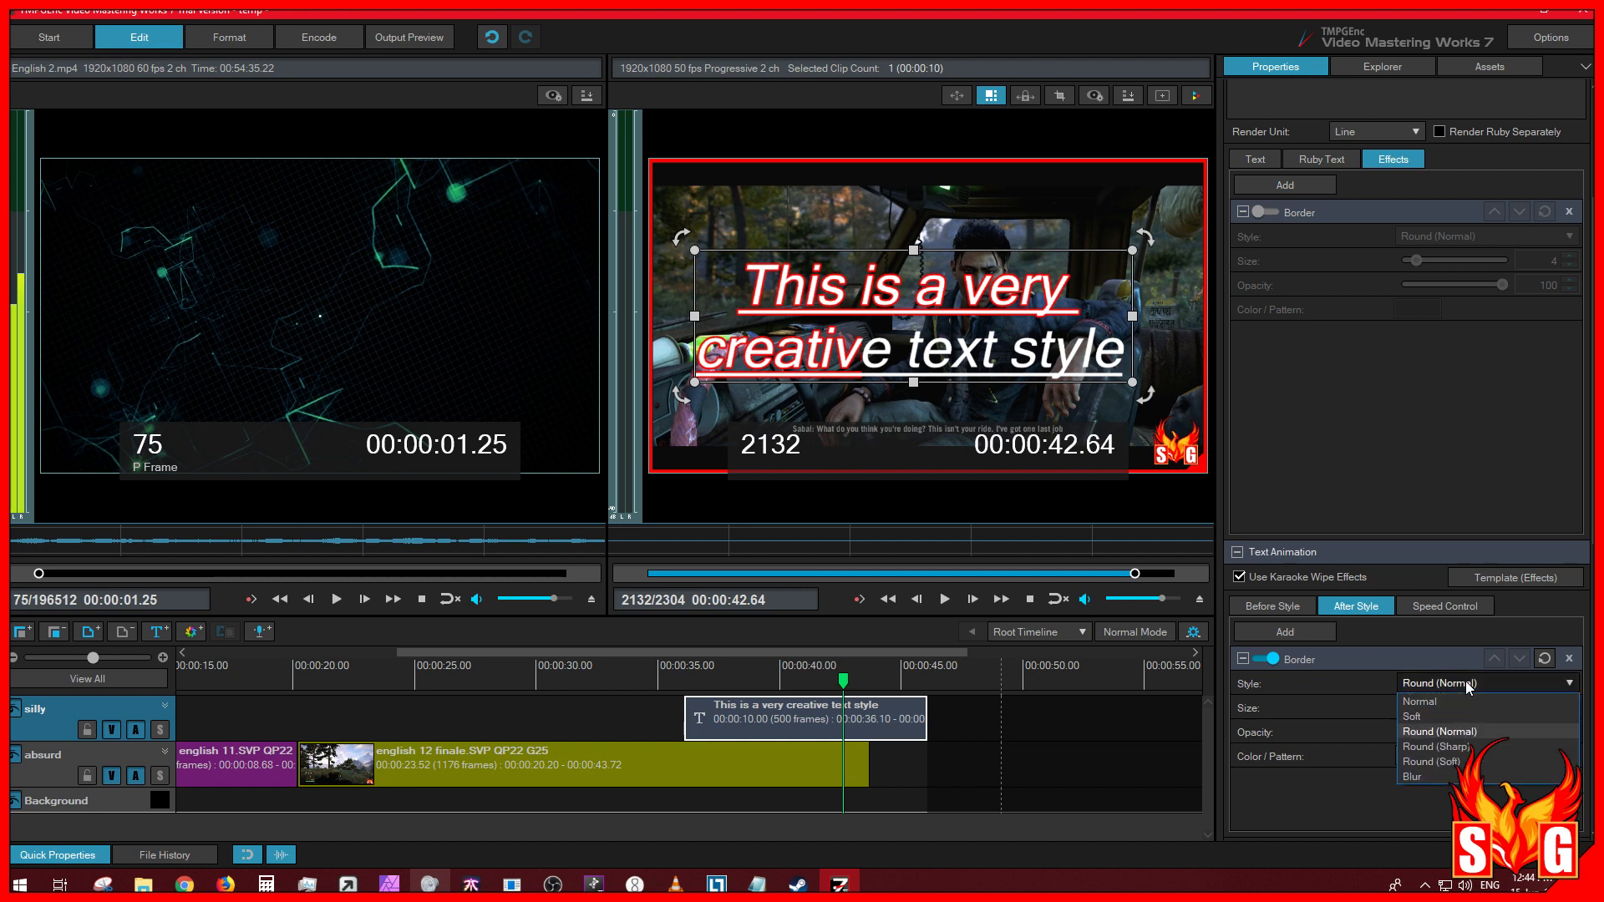
left_click(1456, 777)
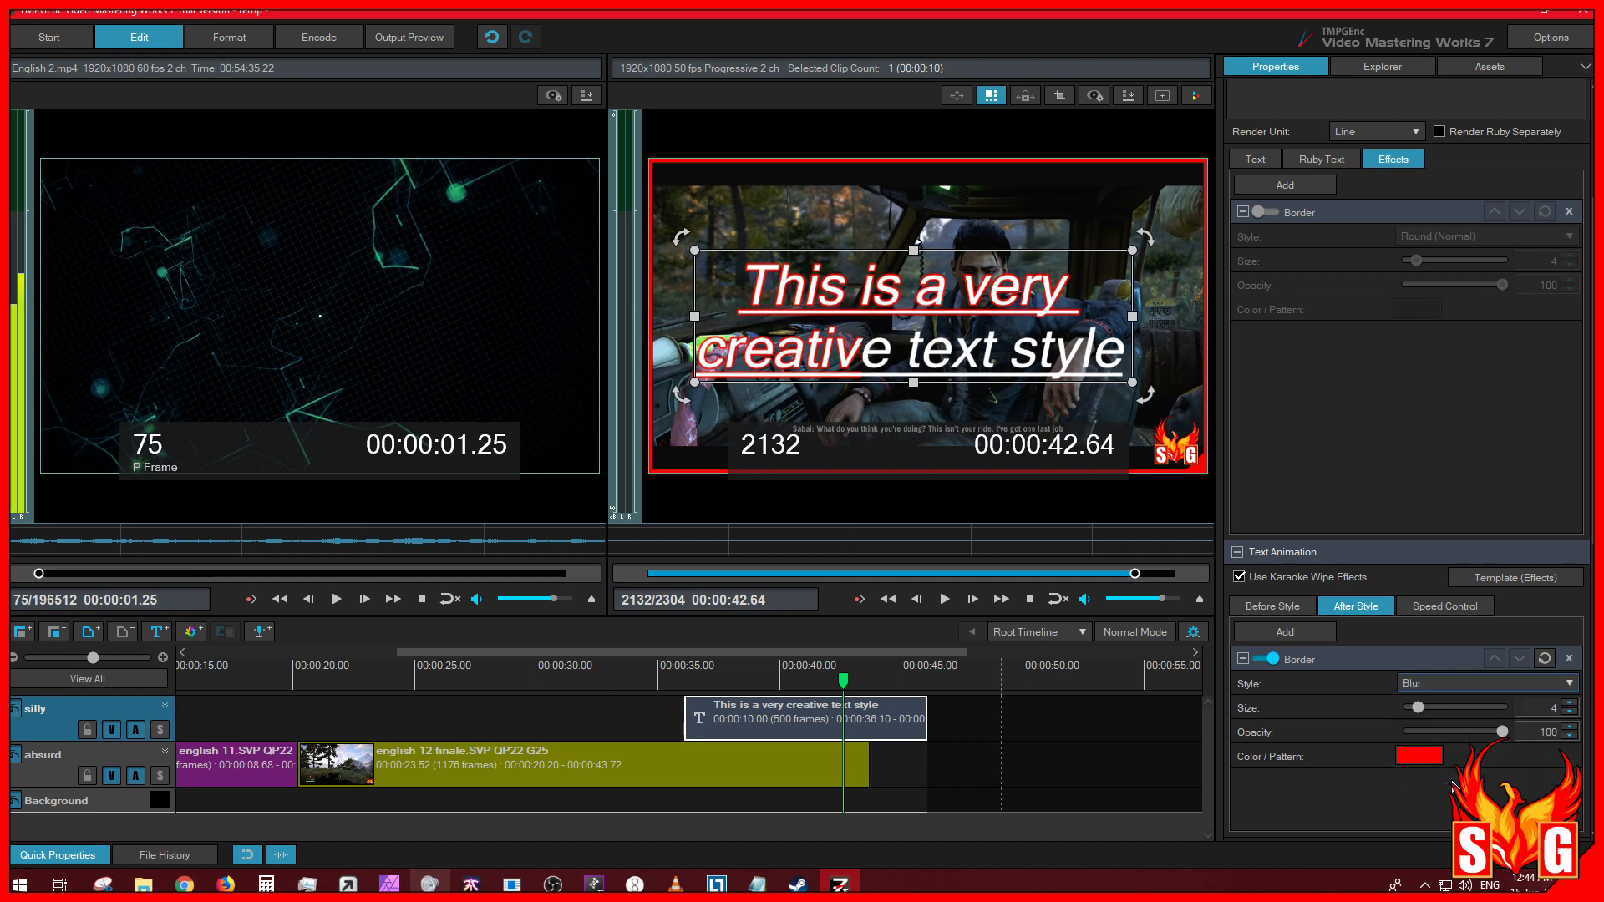
mouse_move(1425, 706)
left_mouse_down()
mouse_move(1457, 700)
mouse_move(1442, 700)
left_mouse_up()
Step: Try the Normal, Soft, Round (Normal), Round (Sharp) and Round (Soft) styles on the after-style border and return to Blur, with opacity at 100
left_click(1447, 680)
left_click(1443, 699)
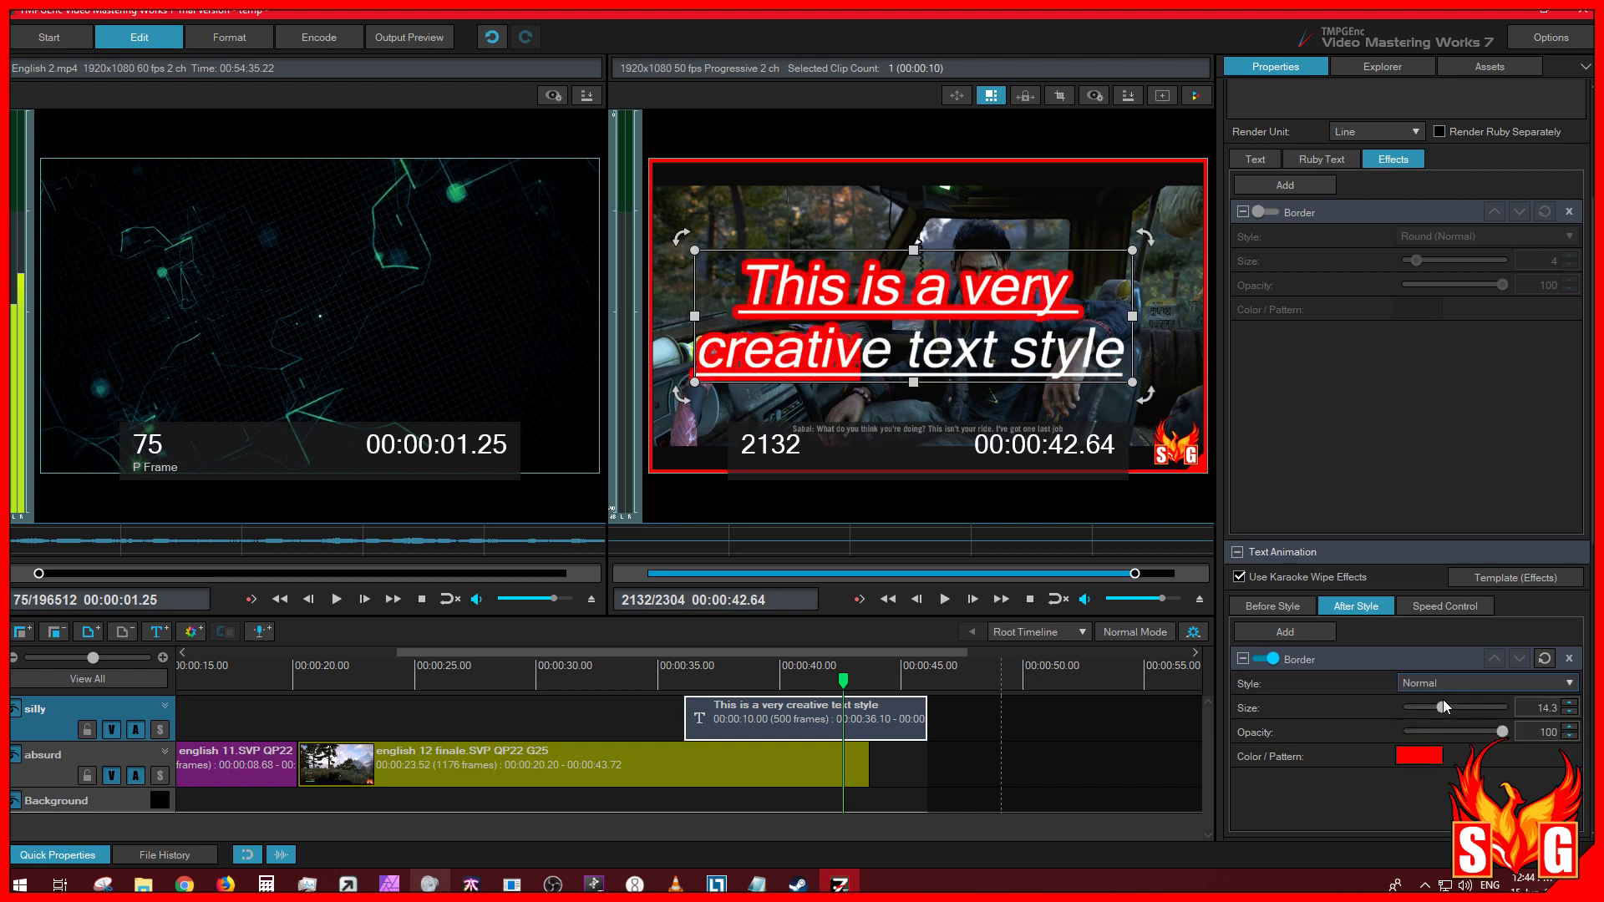
left_click(1447, 680)
left_click(1440, 720)
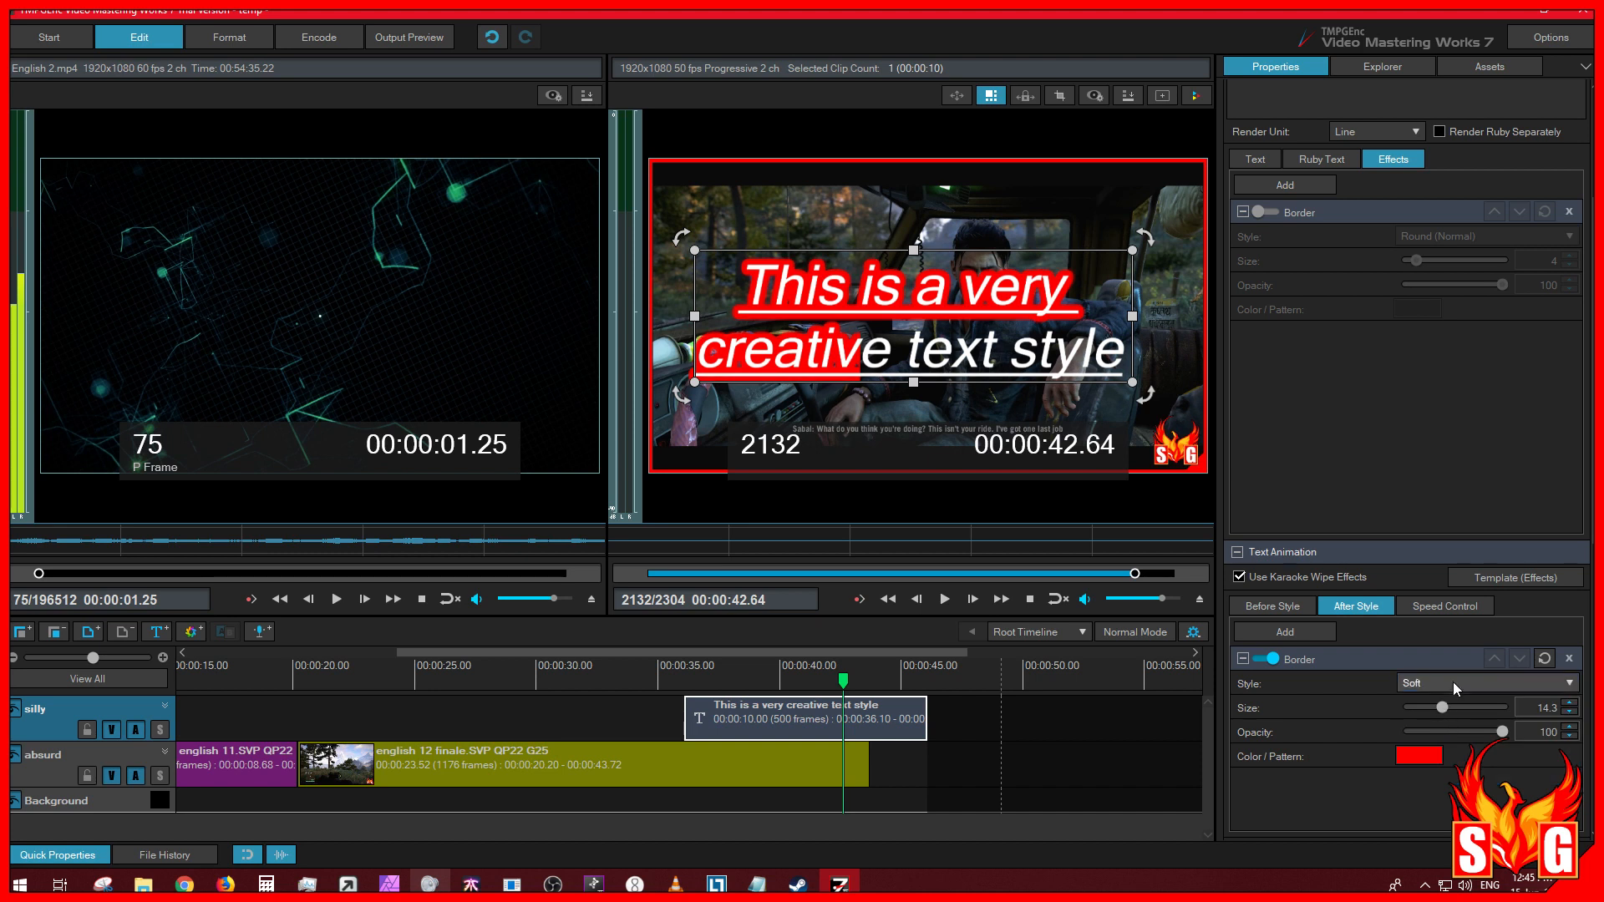
left_click(1452, 682)
left_click(1440, 732)
left_click(1447, 685)
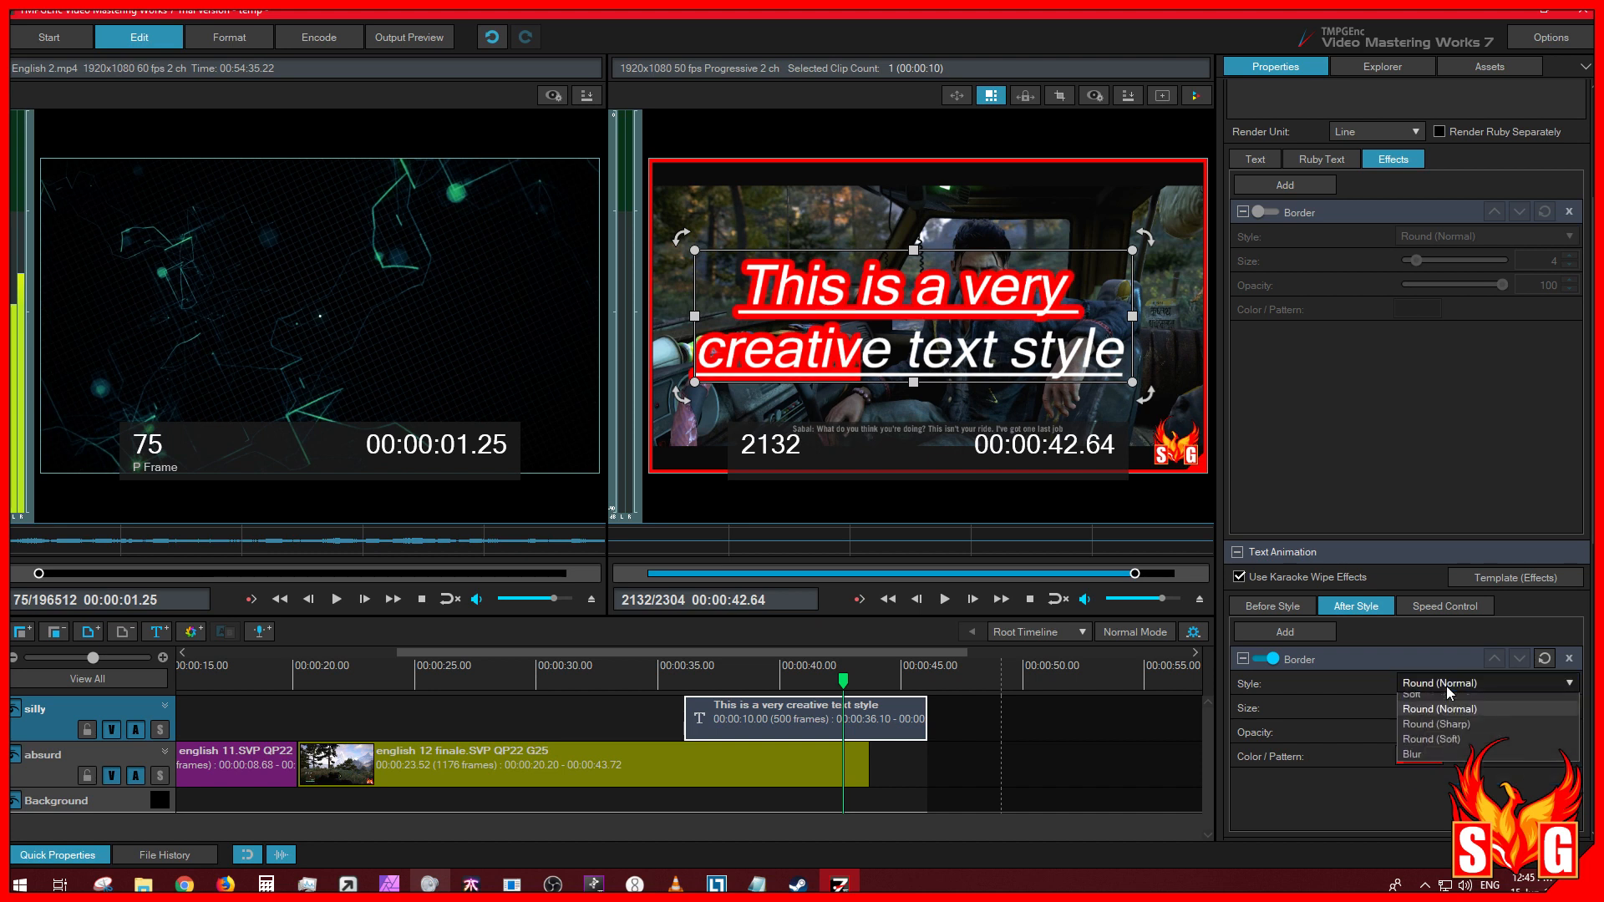
left_click(1454, 752)
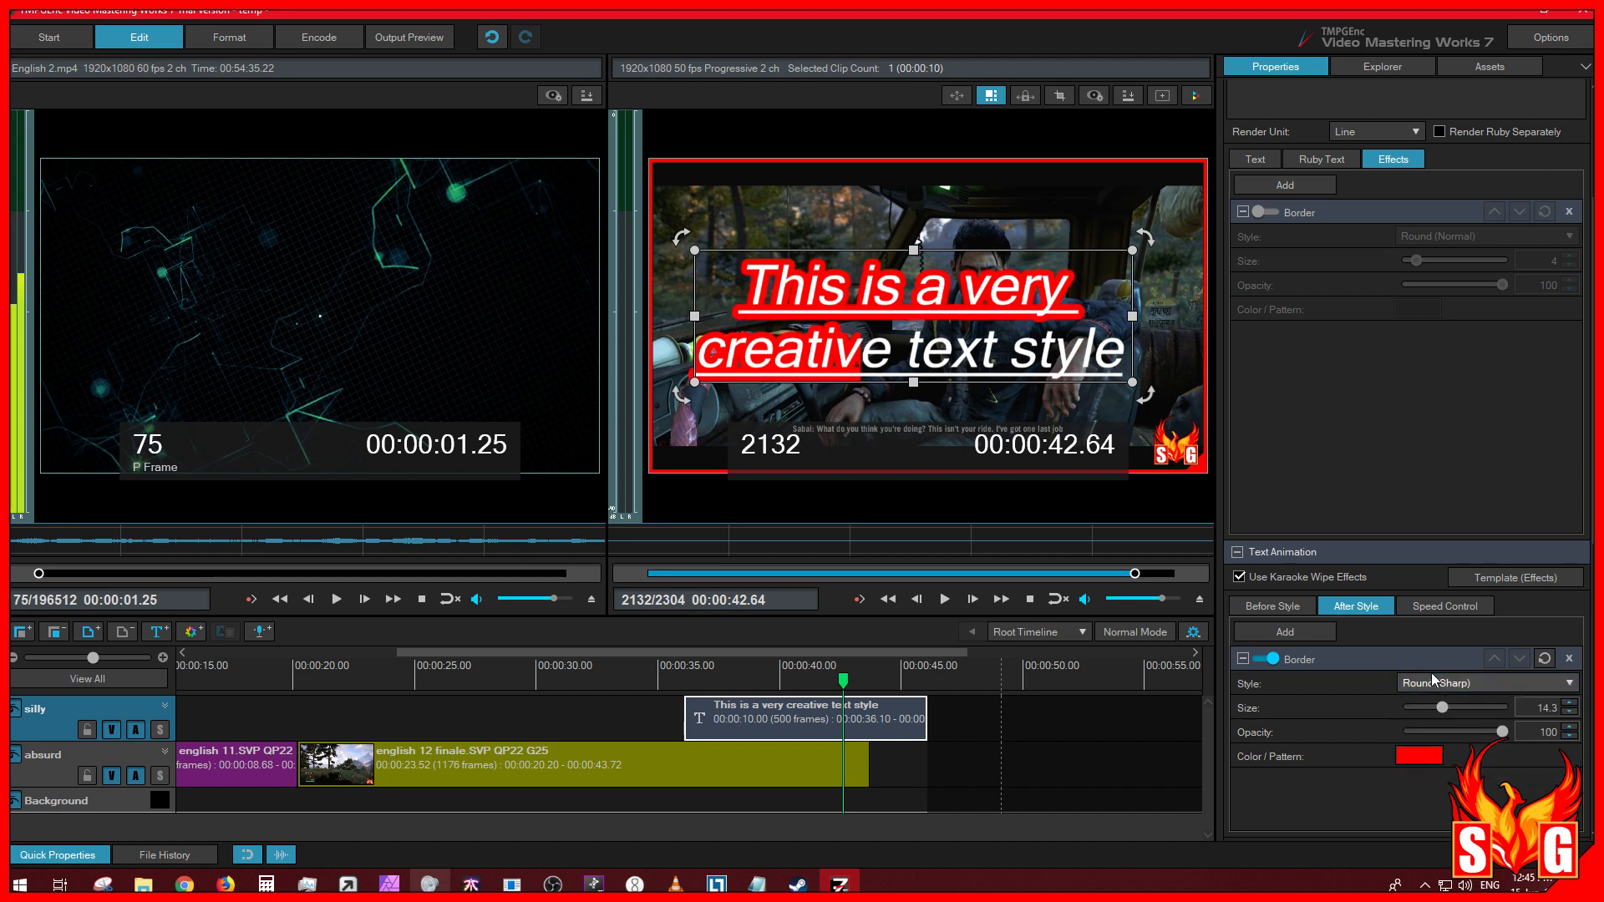
left_click(1433, 680)
left_click(1440, 731)
left_click(1444, 683)
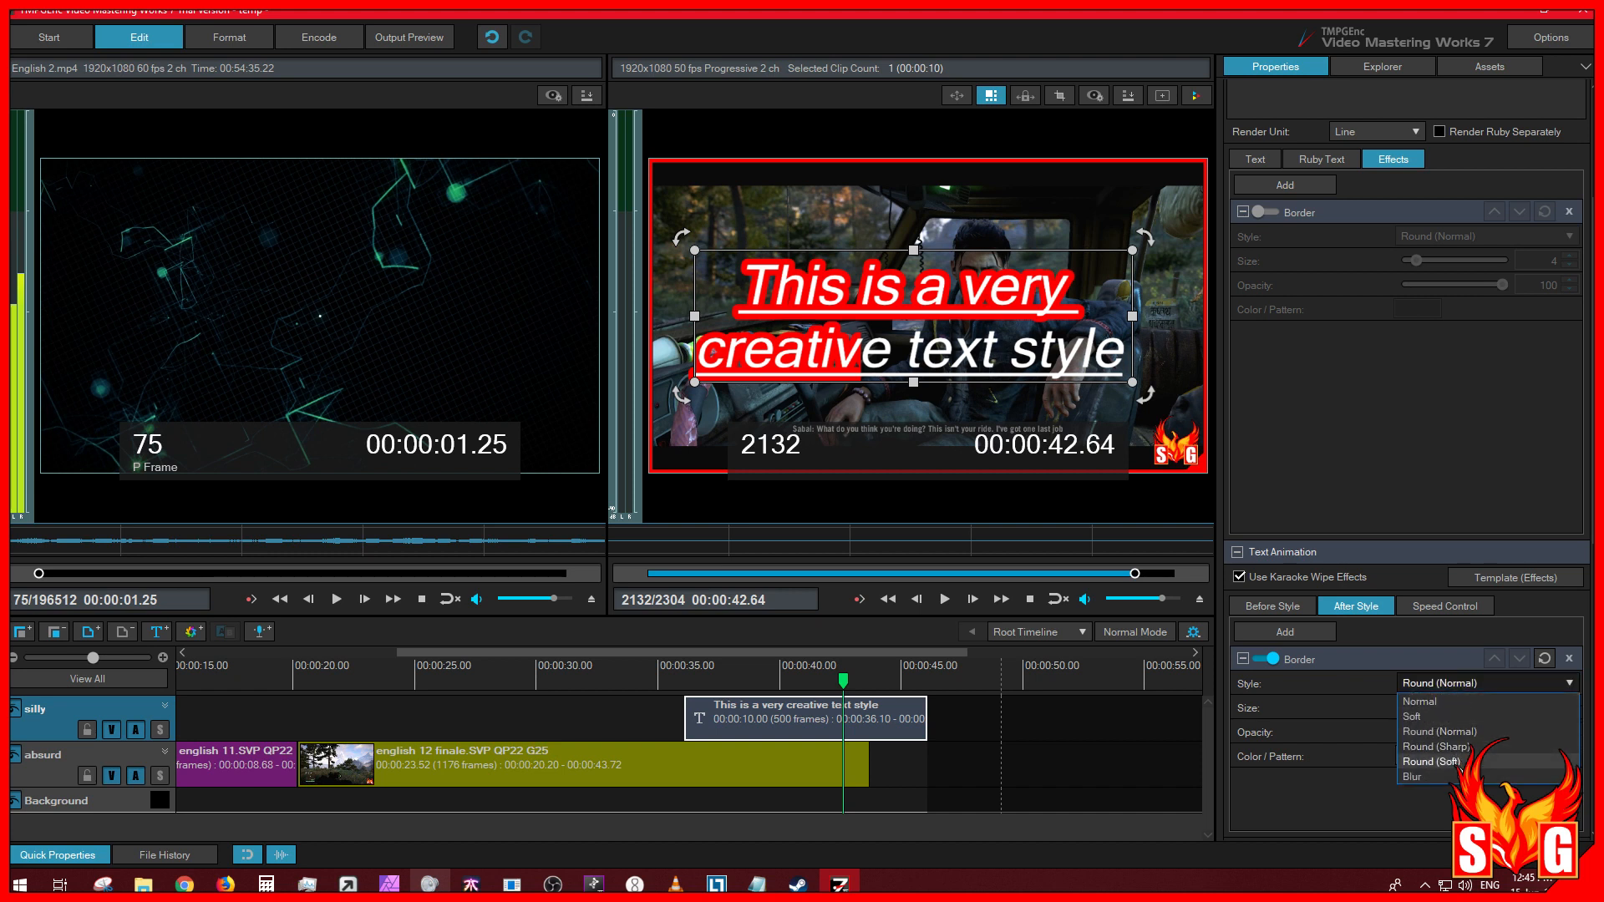
left_click(1453, 761)
left_click(1437, 681)
left_click(1437, 775)
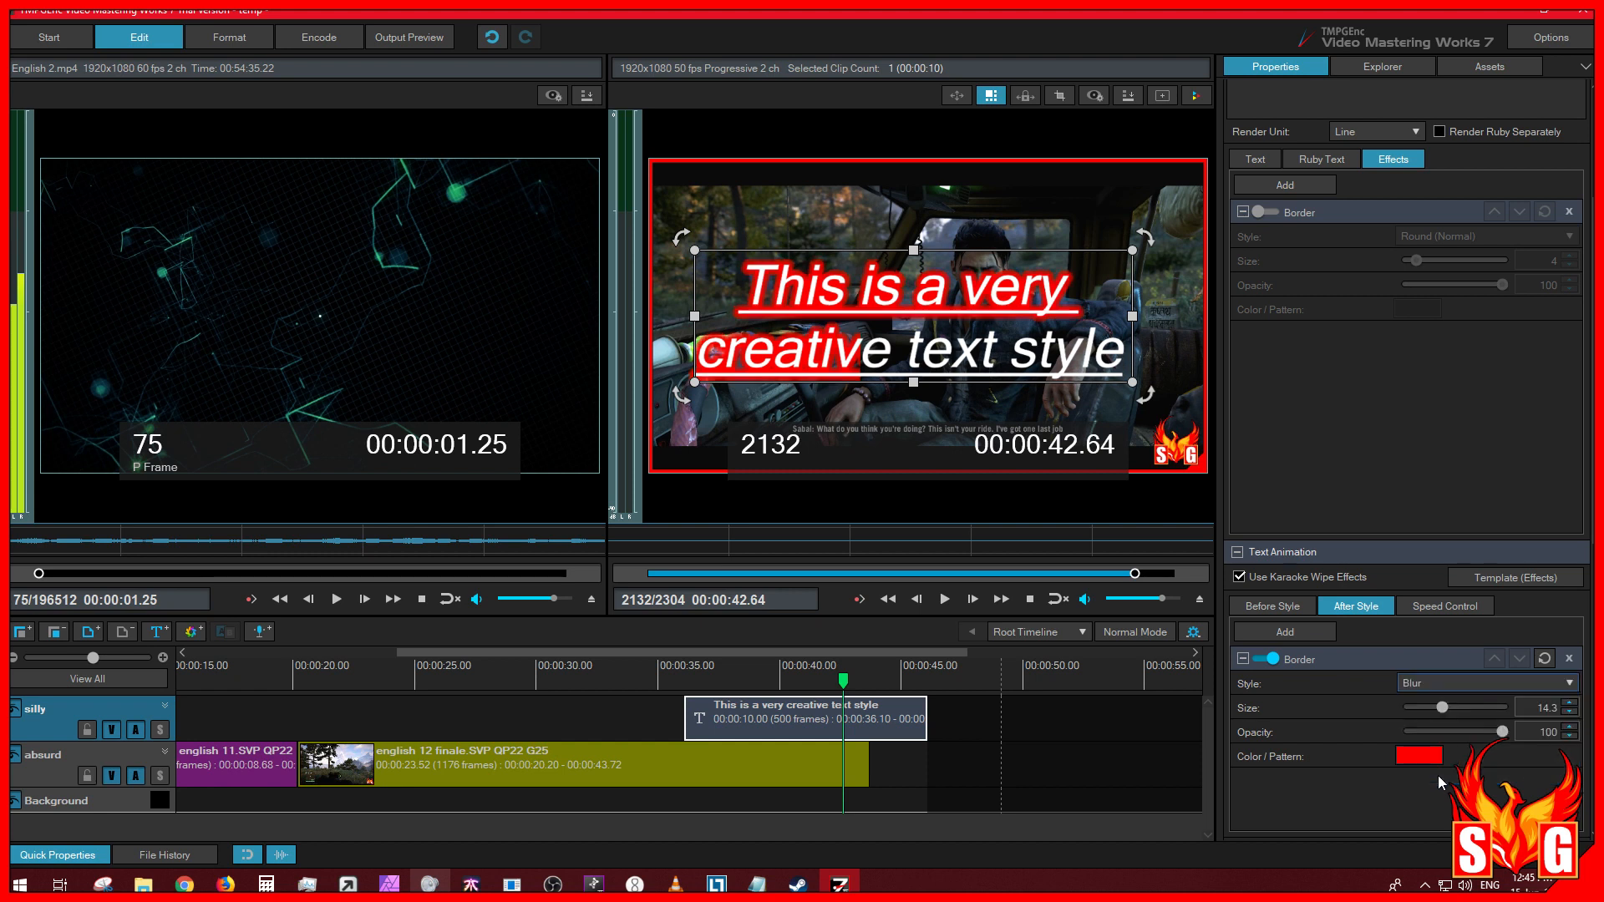
mouse_move(1504, 733)
left_mouse_down()
mouse_move(1437, 732)
mouse_move(1528, 727)
left_mouse_up()
left_click(1446, 683)
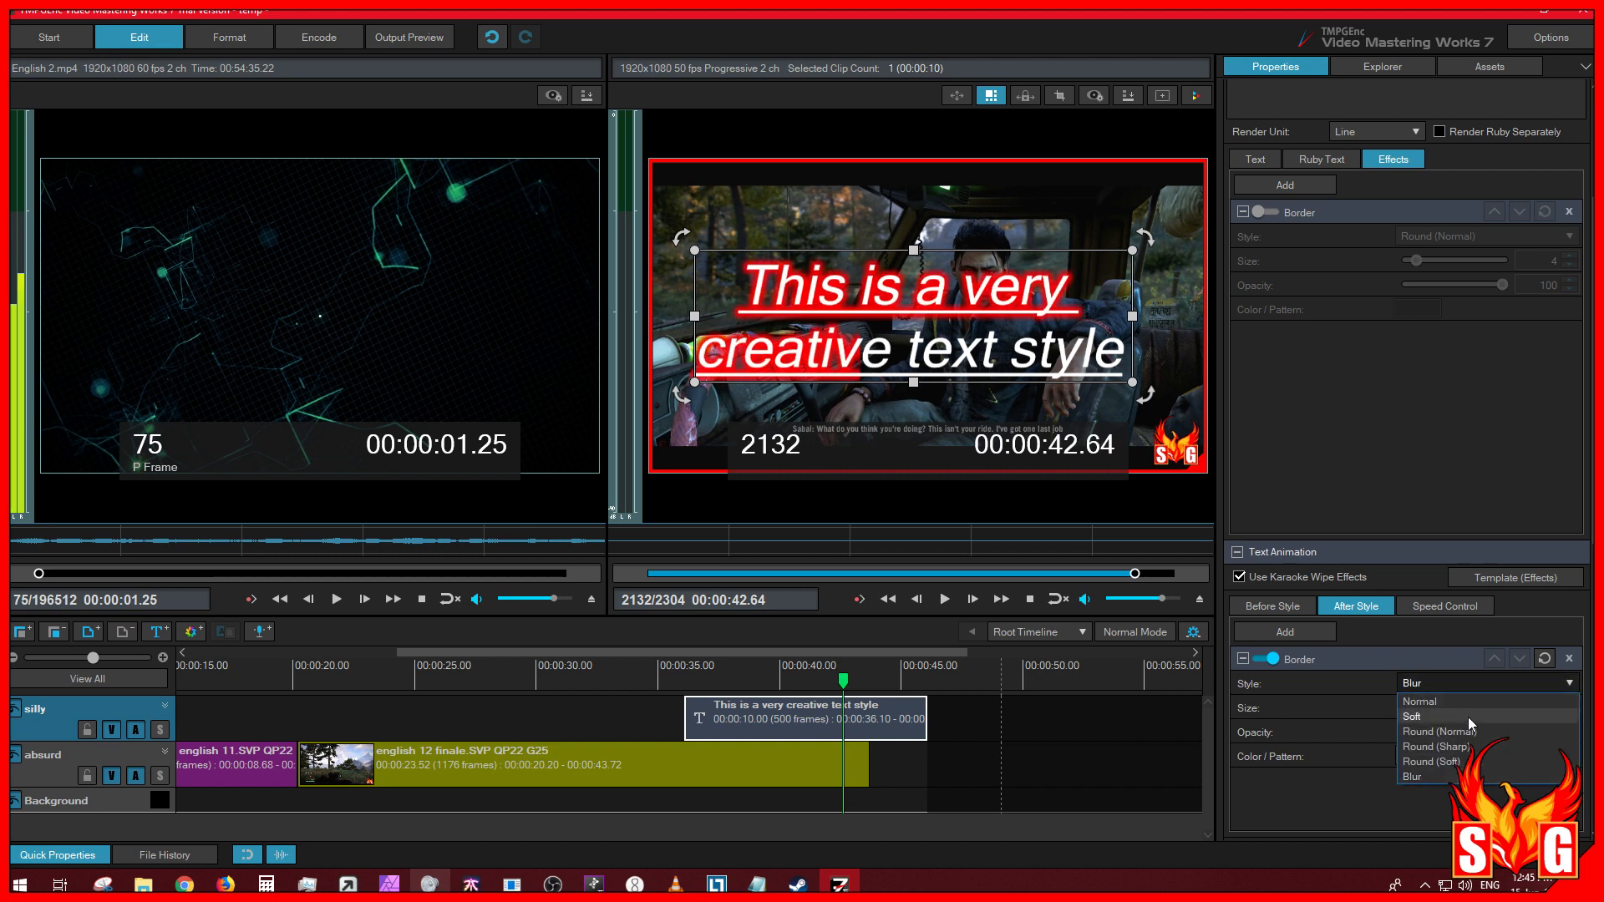
left_click(1471, 777)
Step: Add two points to the karaoke speed curve, a low one at about 00:00:39.72 and a high one at about 00:00:43.06
mouse_move(843, 682)
left_mouse_down()
mouse_move(799, 684)
mouse_move(849, 683)
left_mouse_up()
left_click(1429, 607)
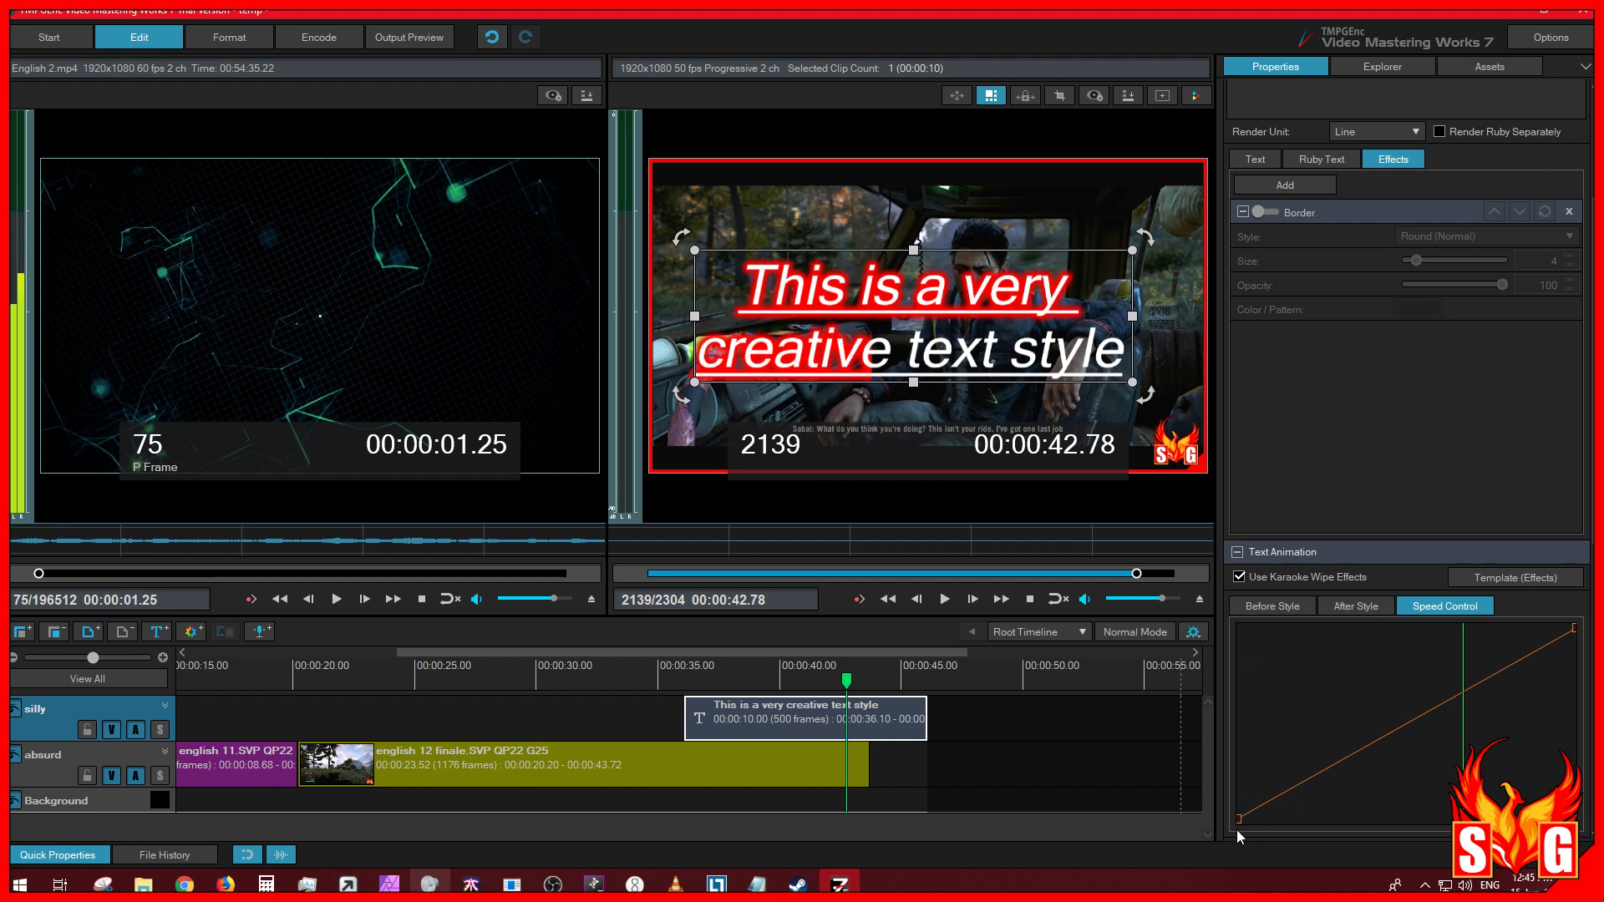
left_click(1305, 782)
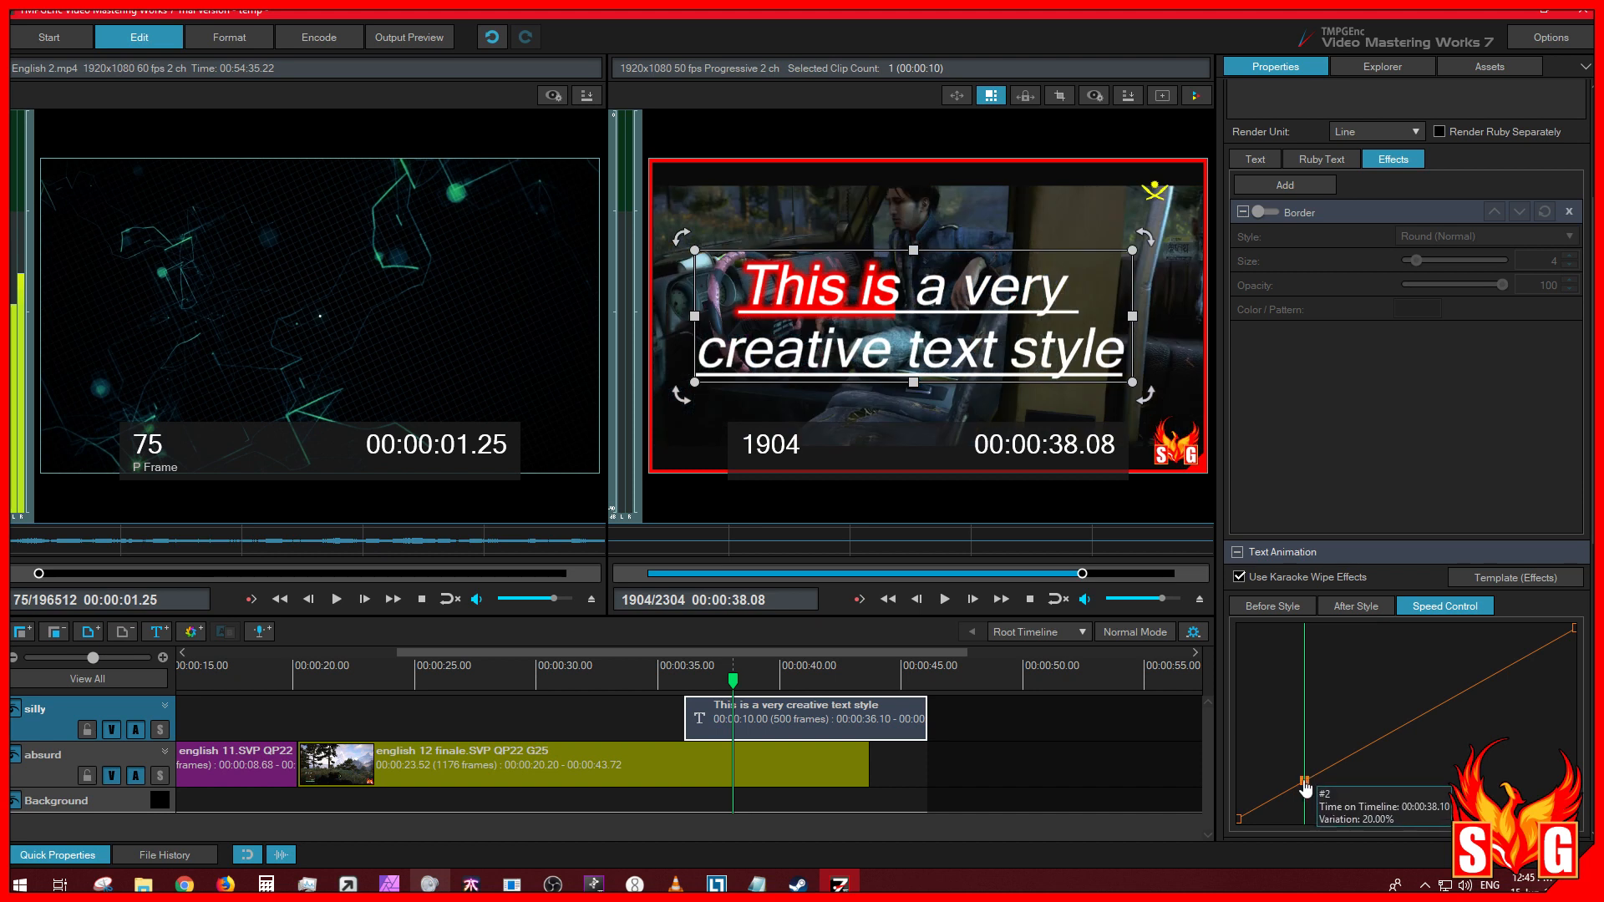
left_click_drag(1310, 792, 1365, 800)
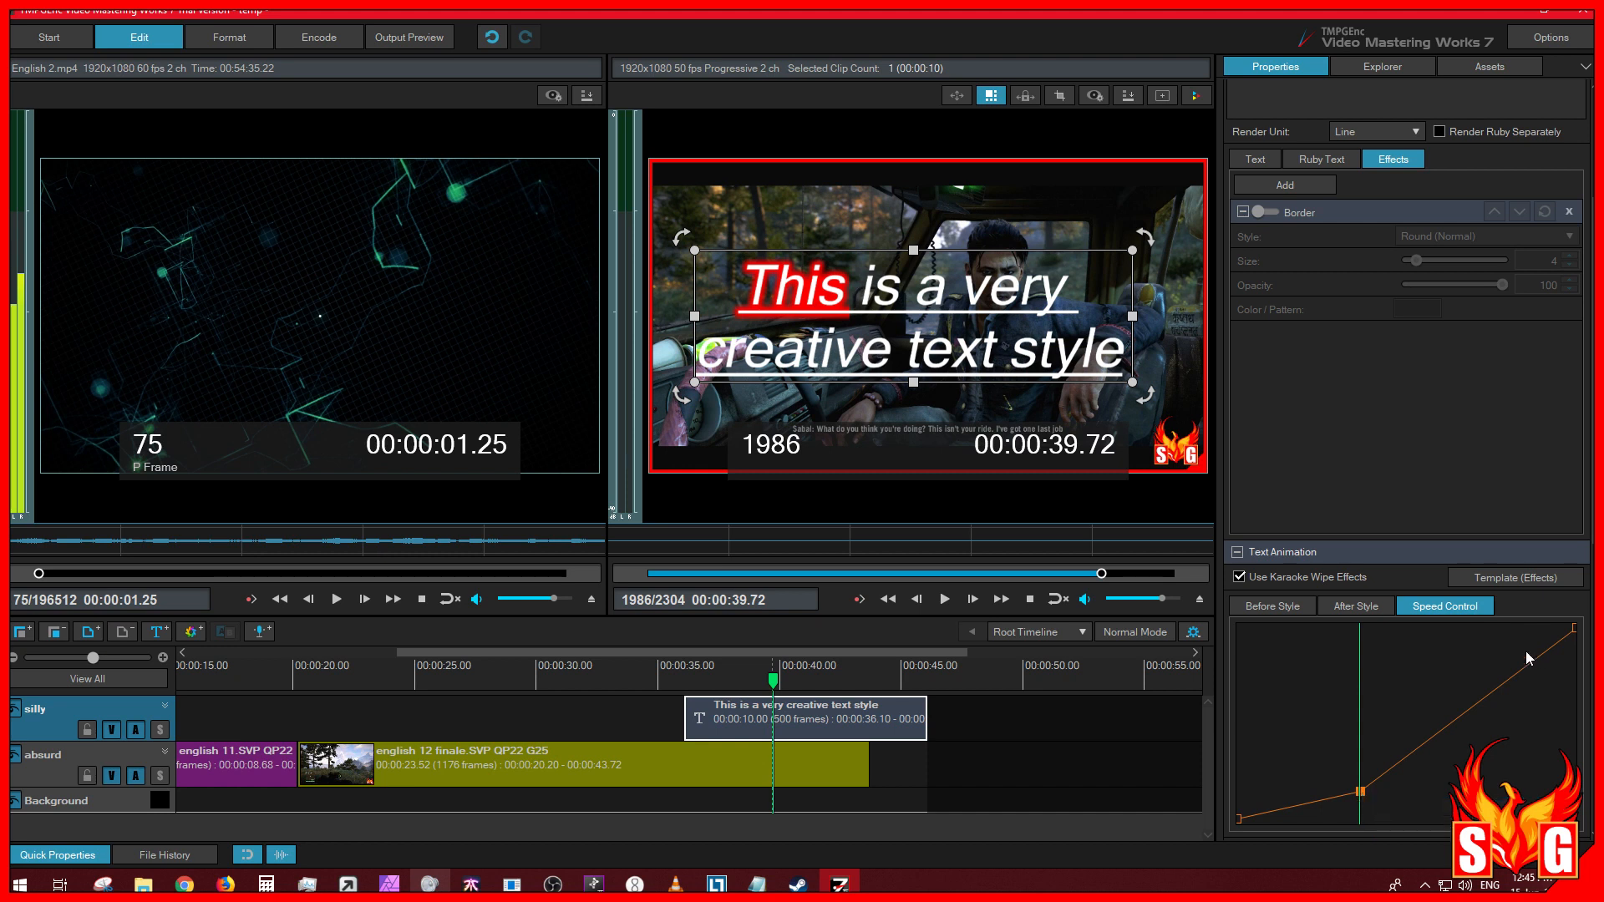
left_click(1512, 677)
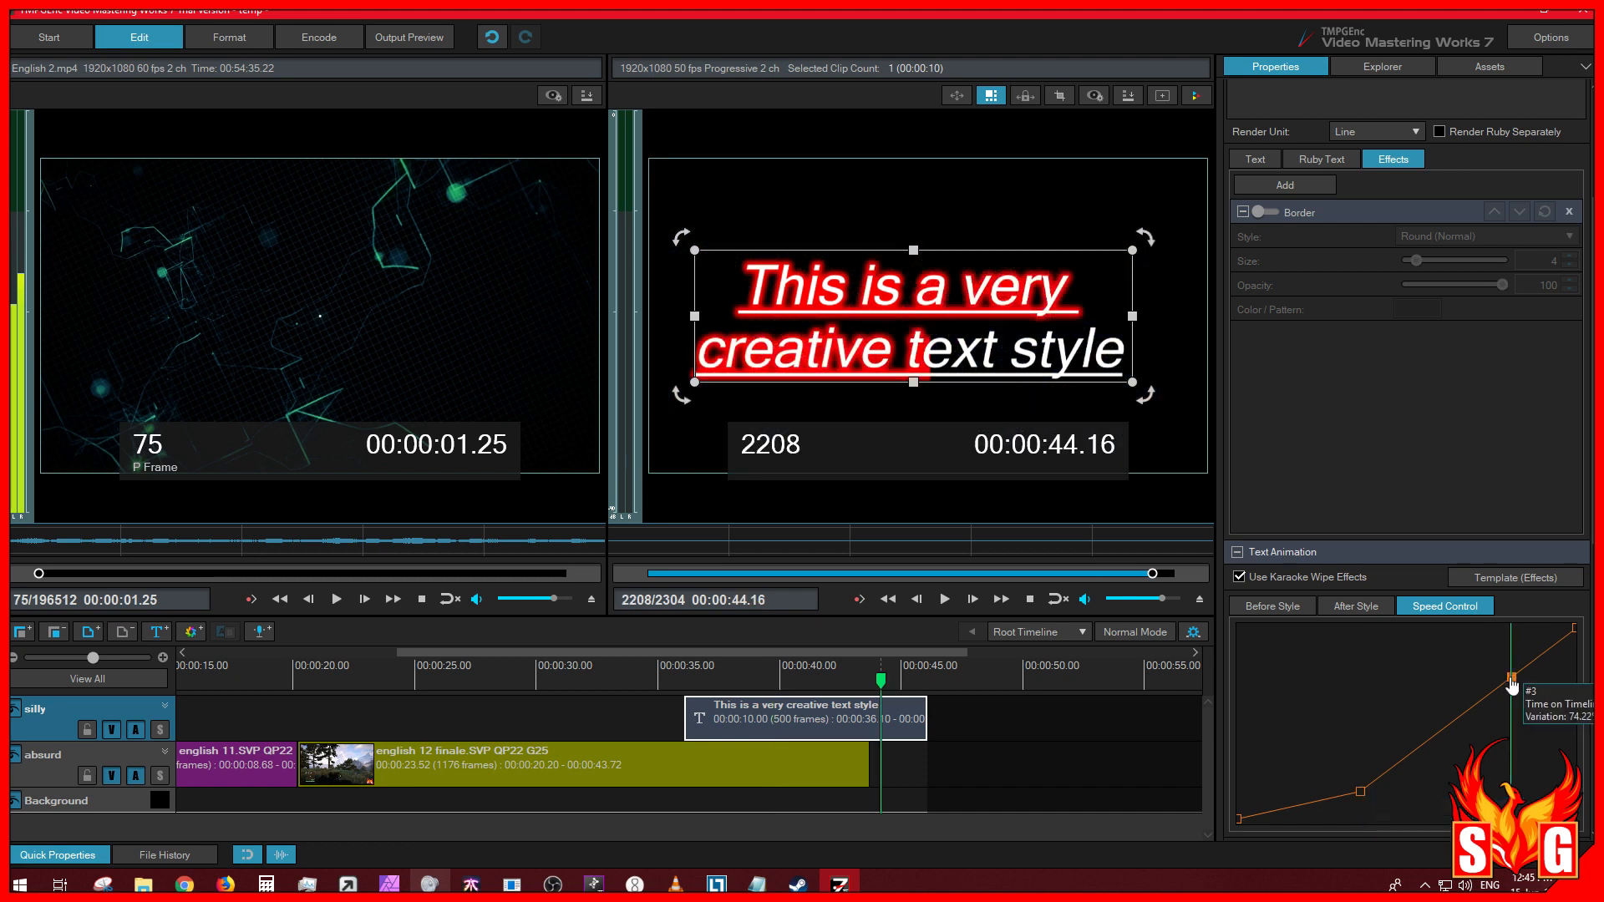
left_click_drag(1529, 668, 1475, 674)
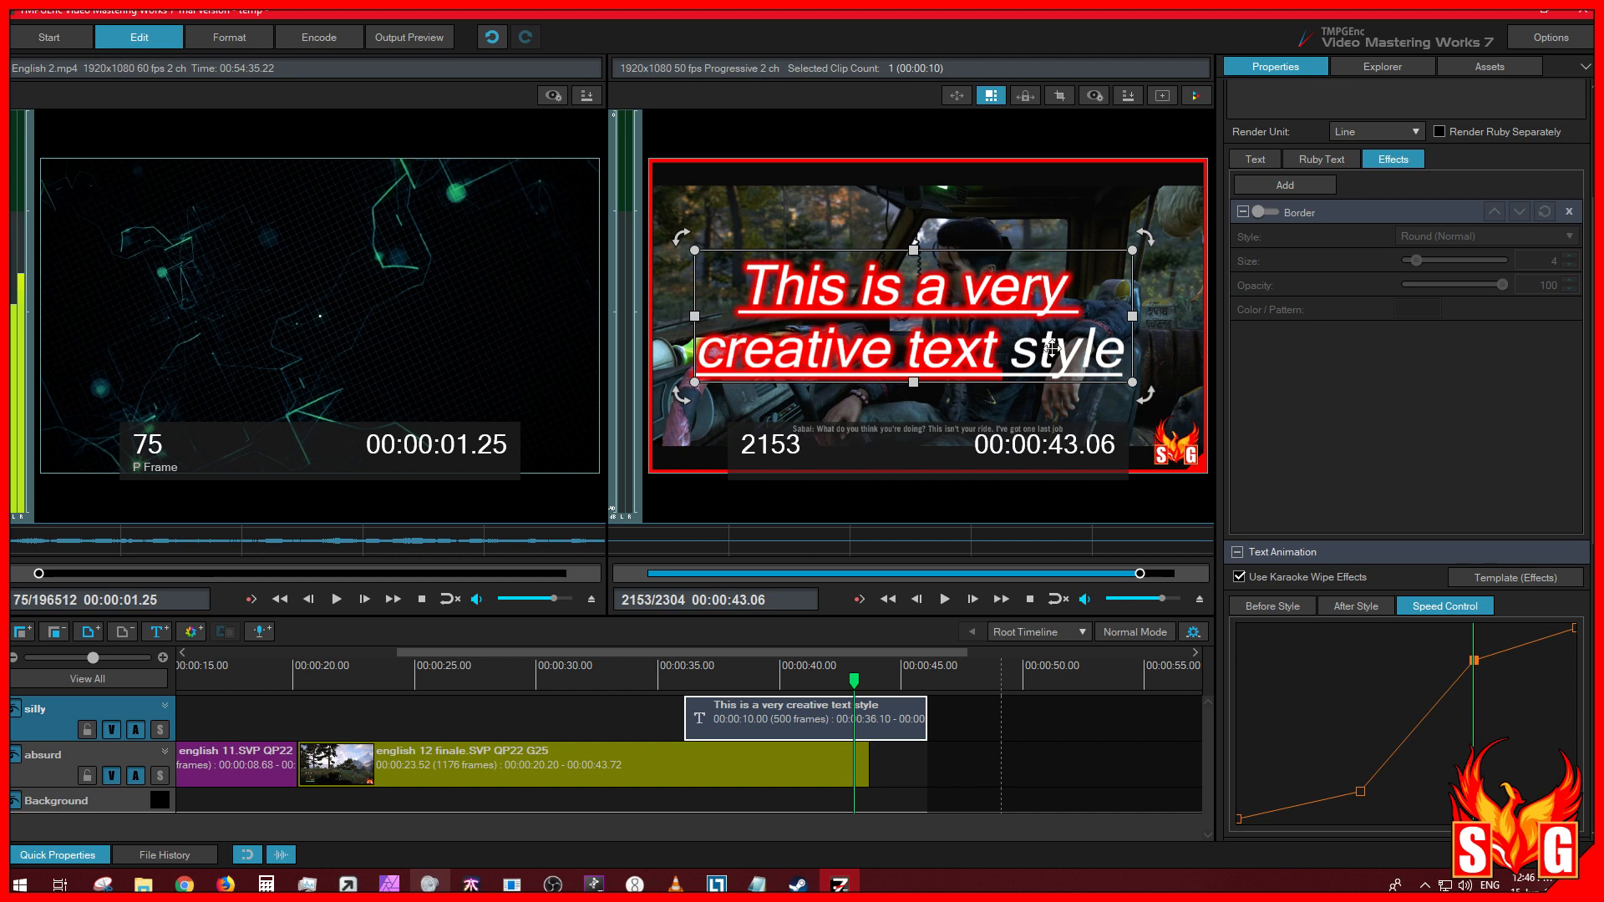
Step: Play the text clip twice from its beginning to preview the changed wipe speed
left_click(685, 679)
key("space")
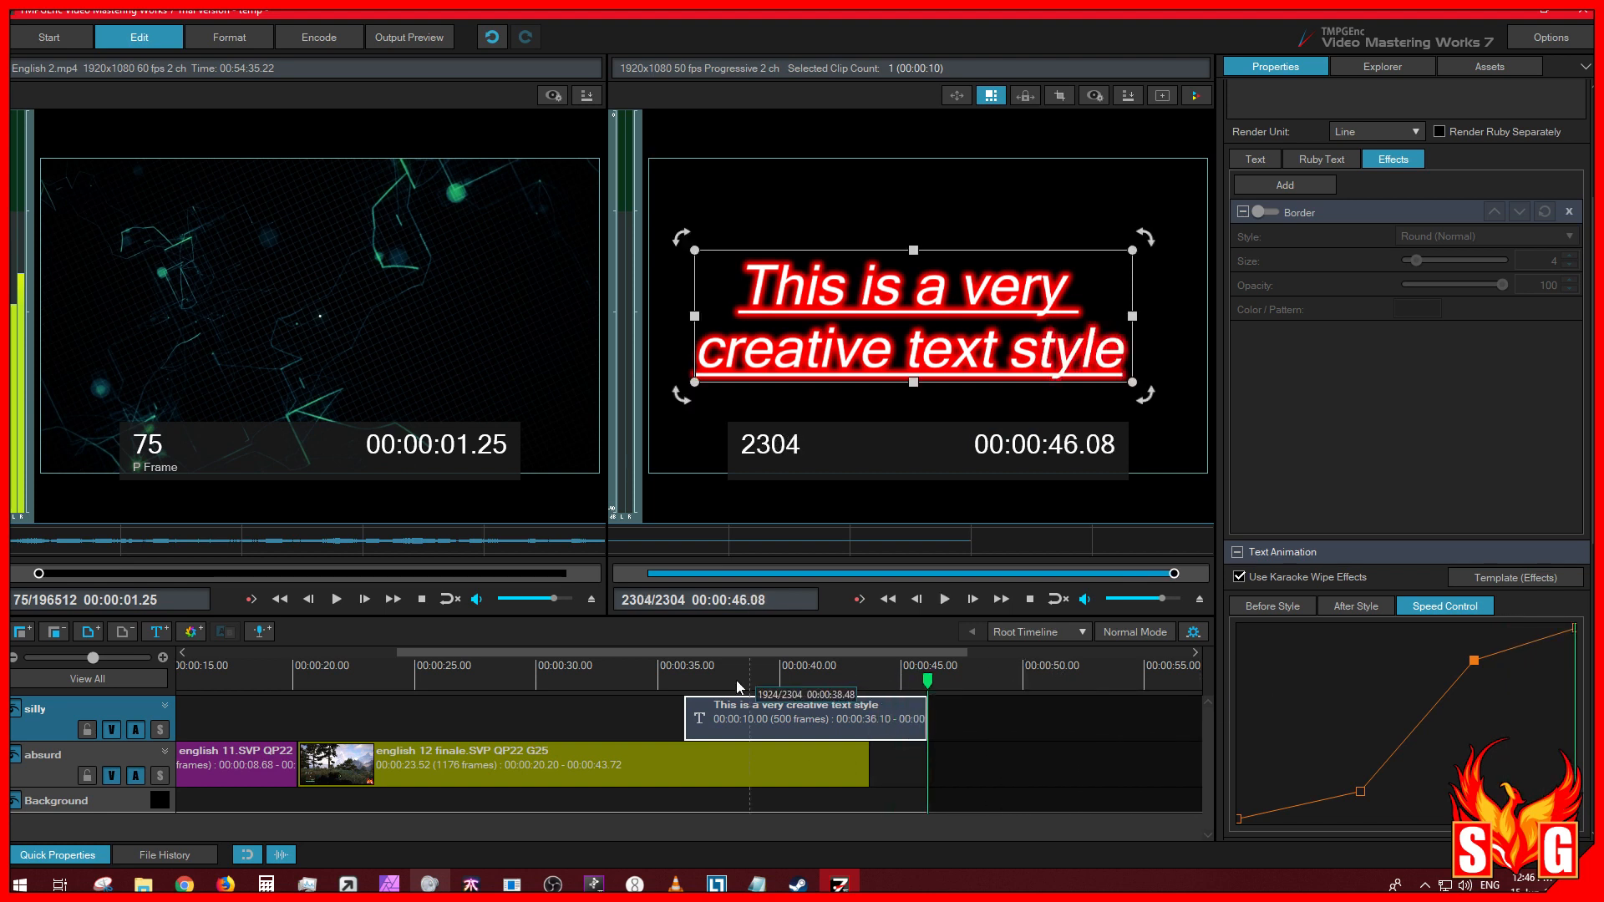
left_click(693, 681)
key("space")
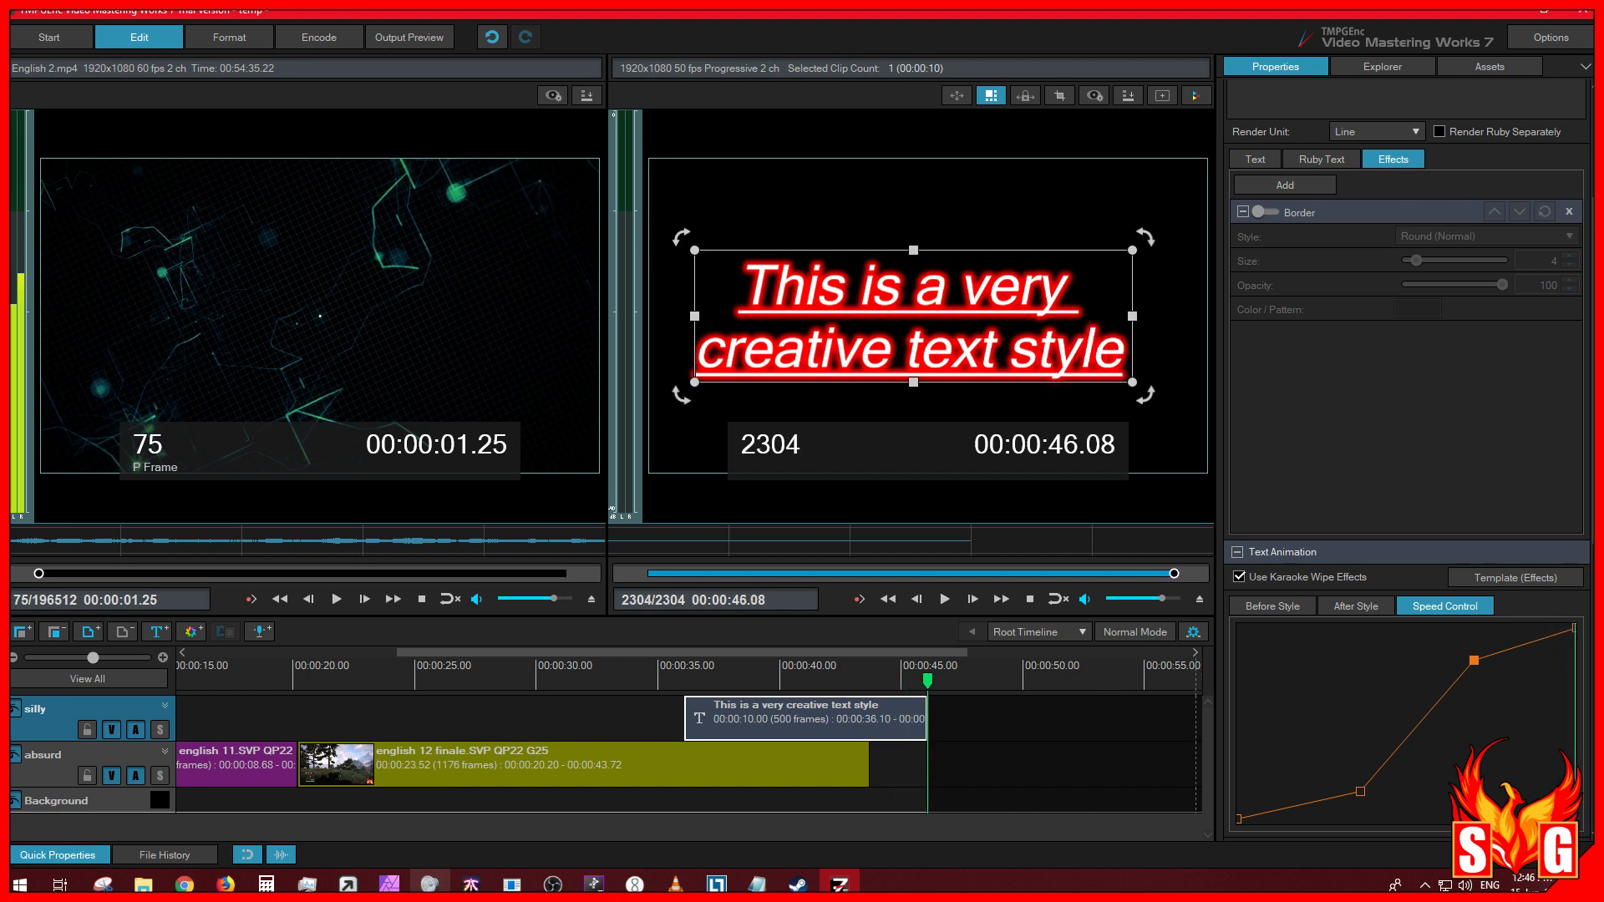
Step: Return to the font and layout settings of the text clip
mouse_move(1474, 660)
key("alt+Tab")
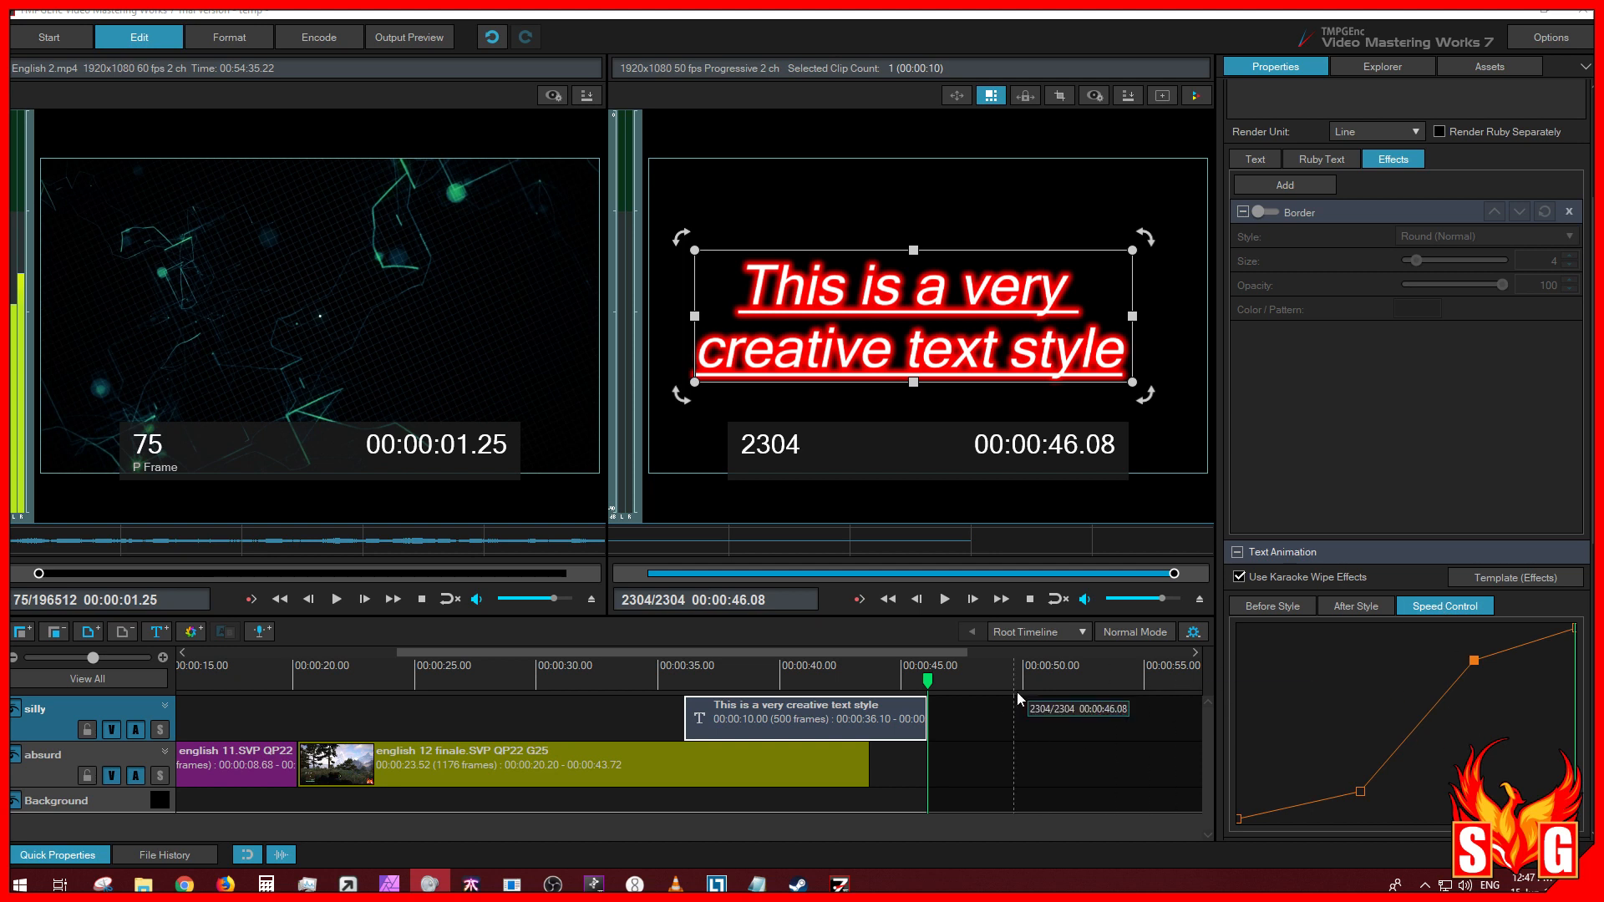
left_click(1255, 159)
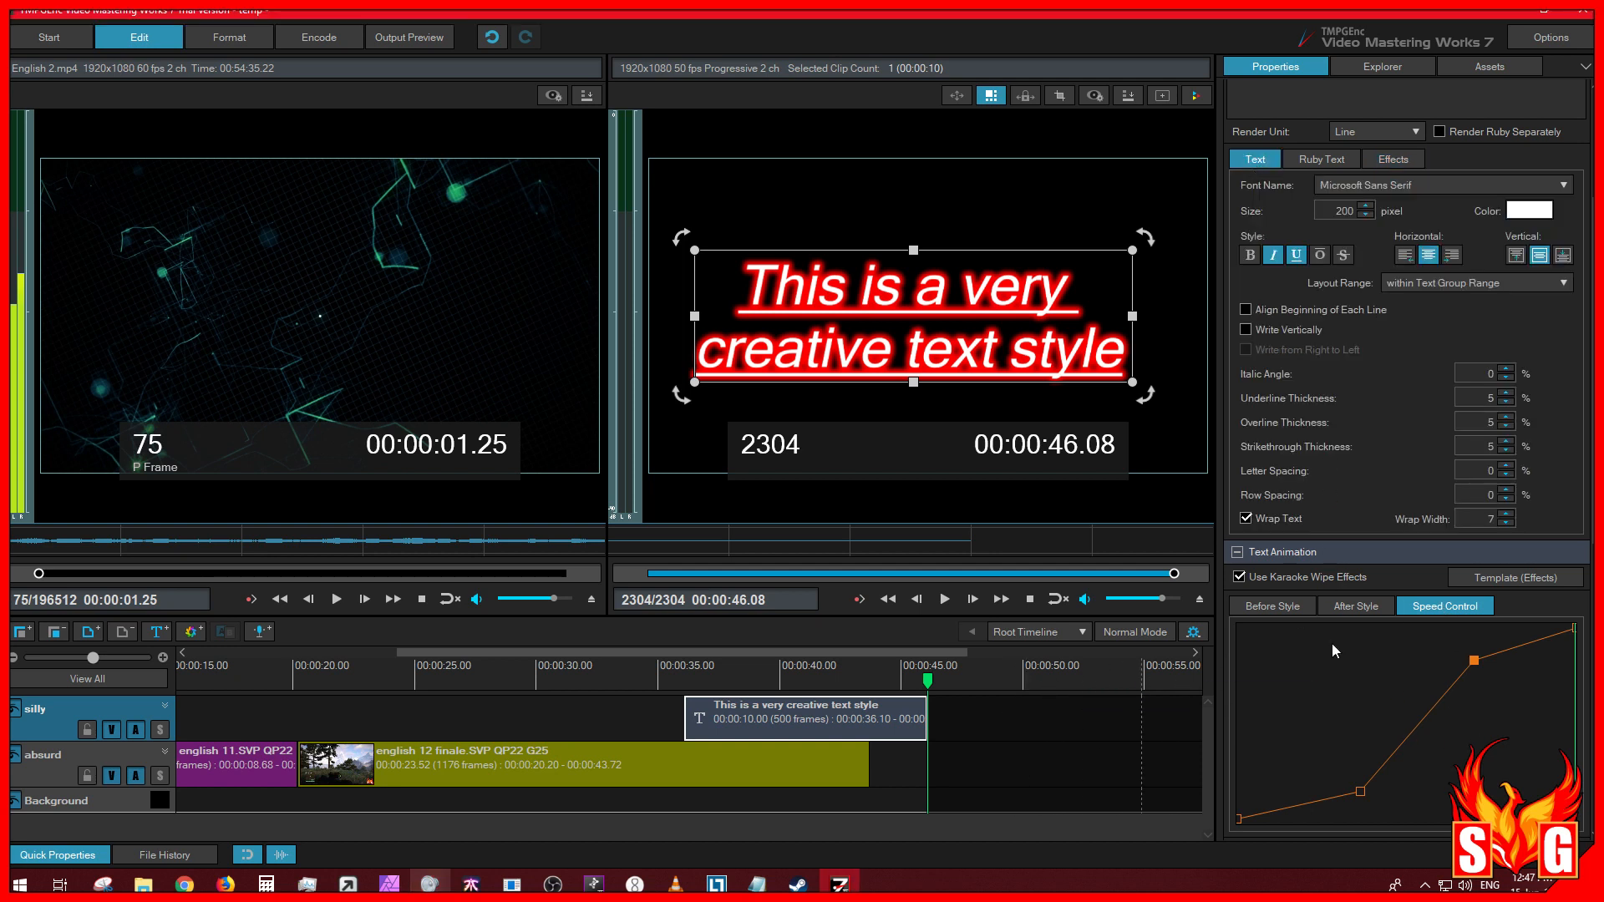
Step: Turn off the karaoke wipe effects, enable a starting animation for the text and show the Revealing animation category
left_click(1239, 577)
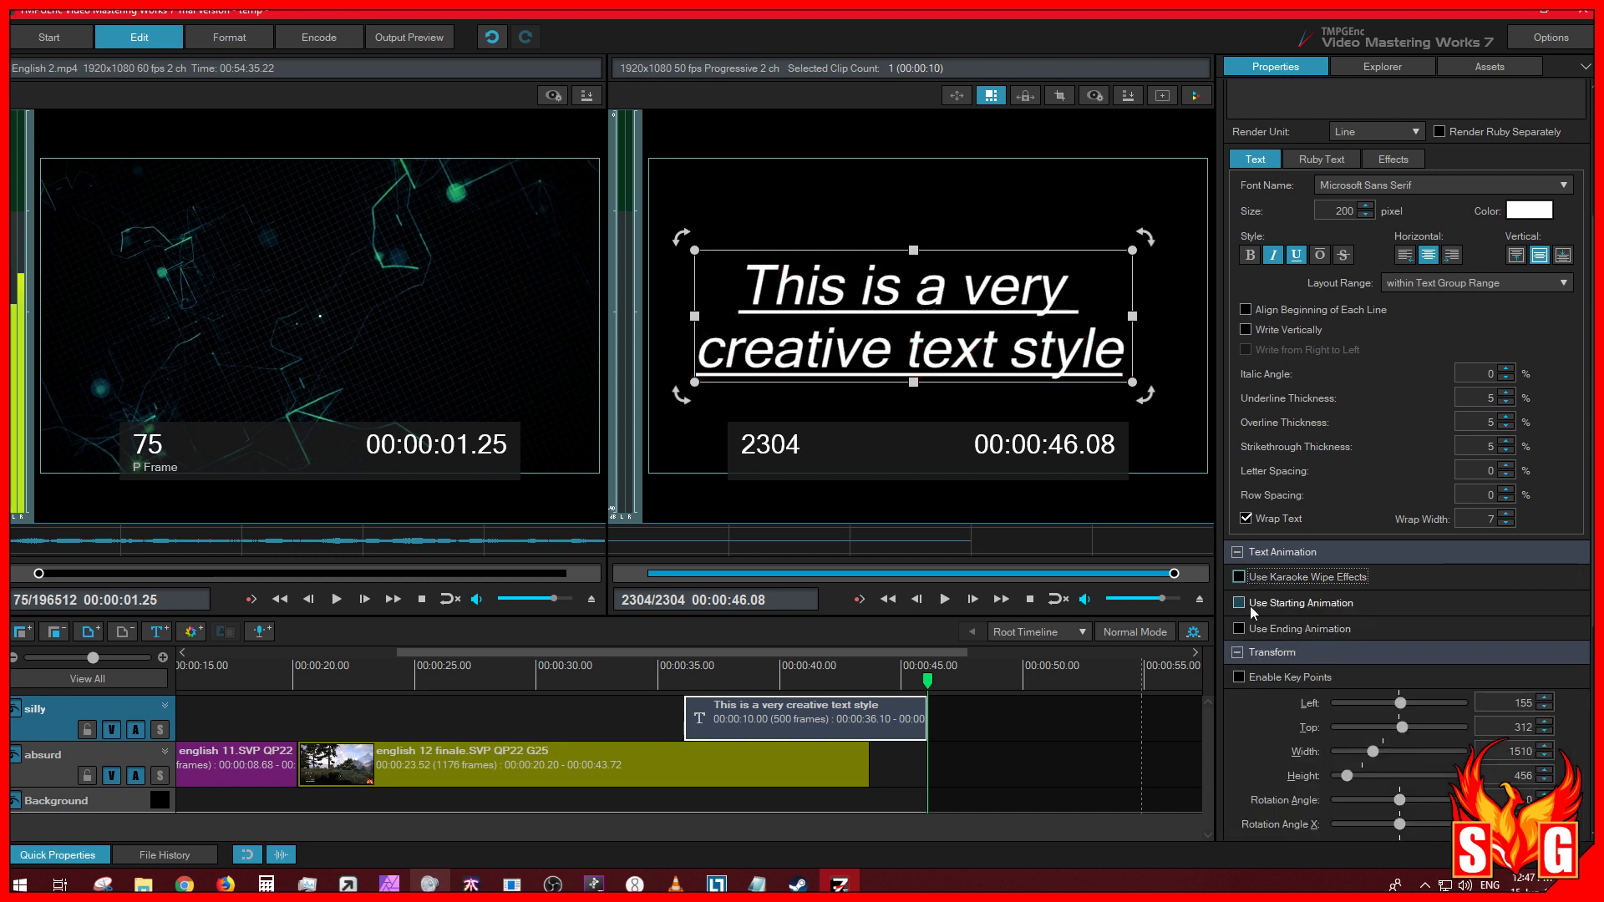
left_click(1238, 602)
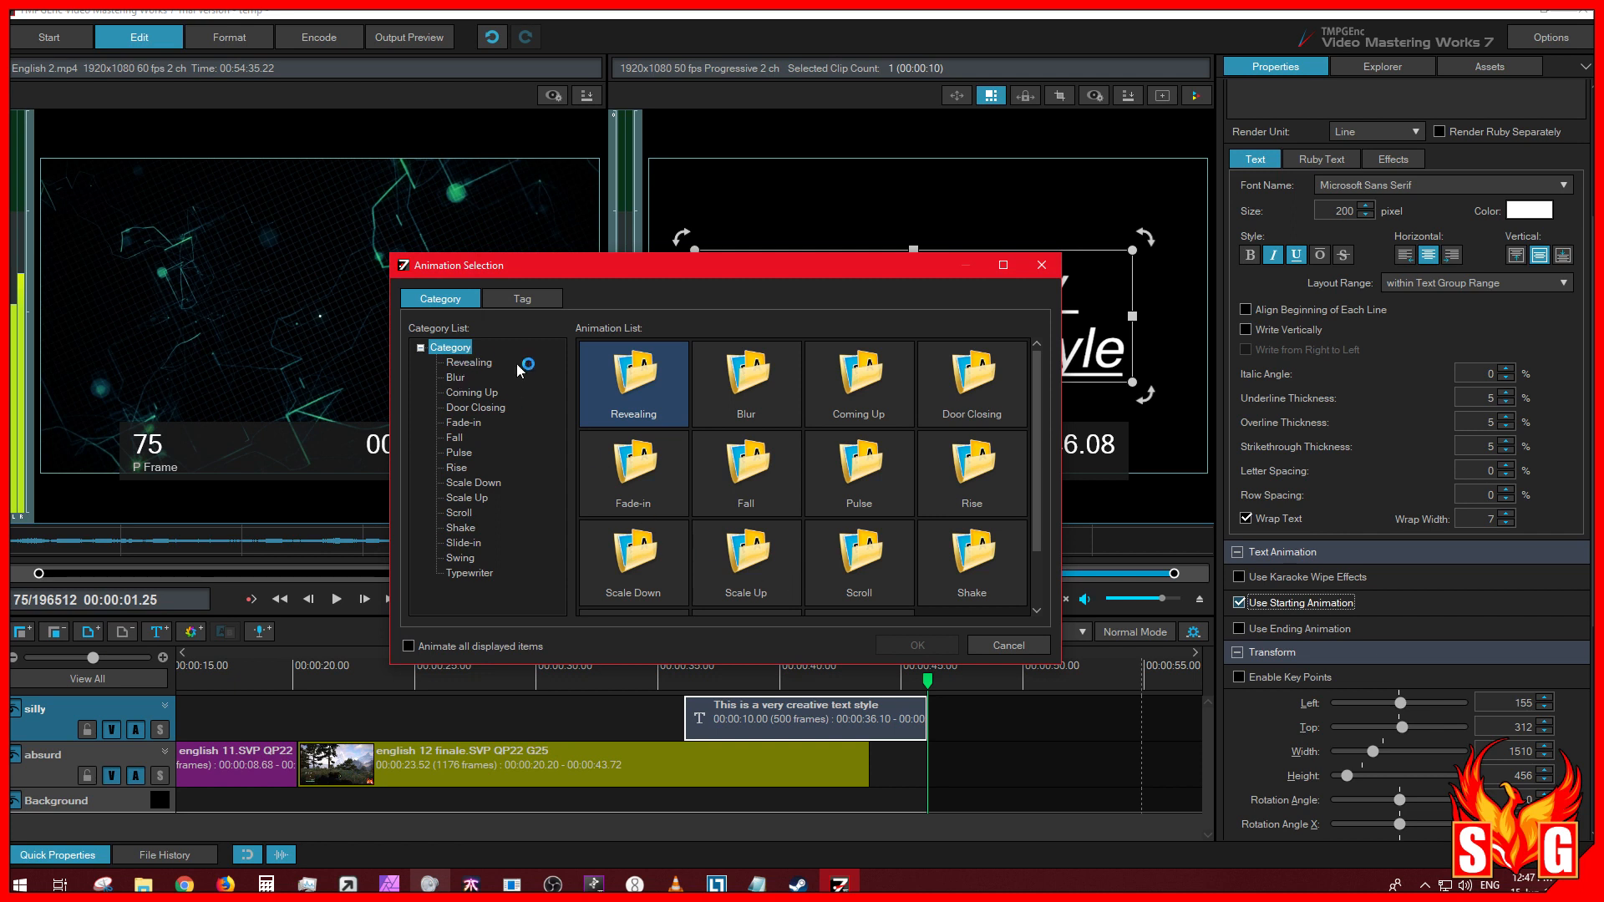
left_click_drag(544, 264, 610, 239)
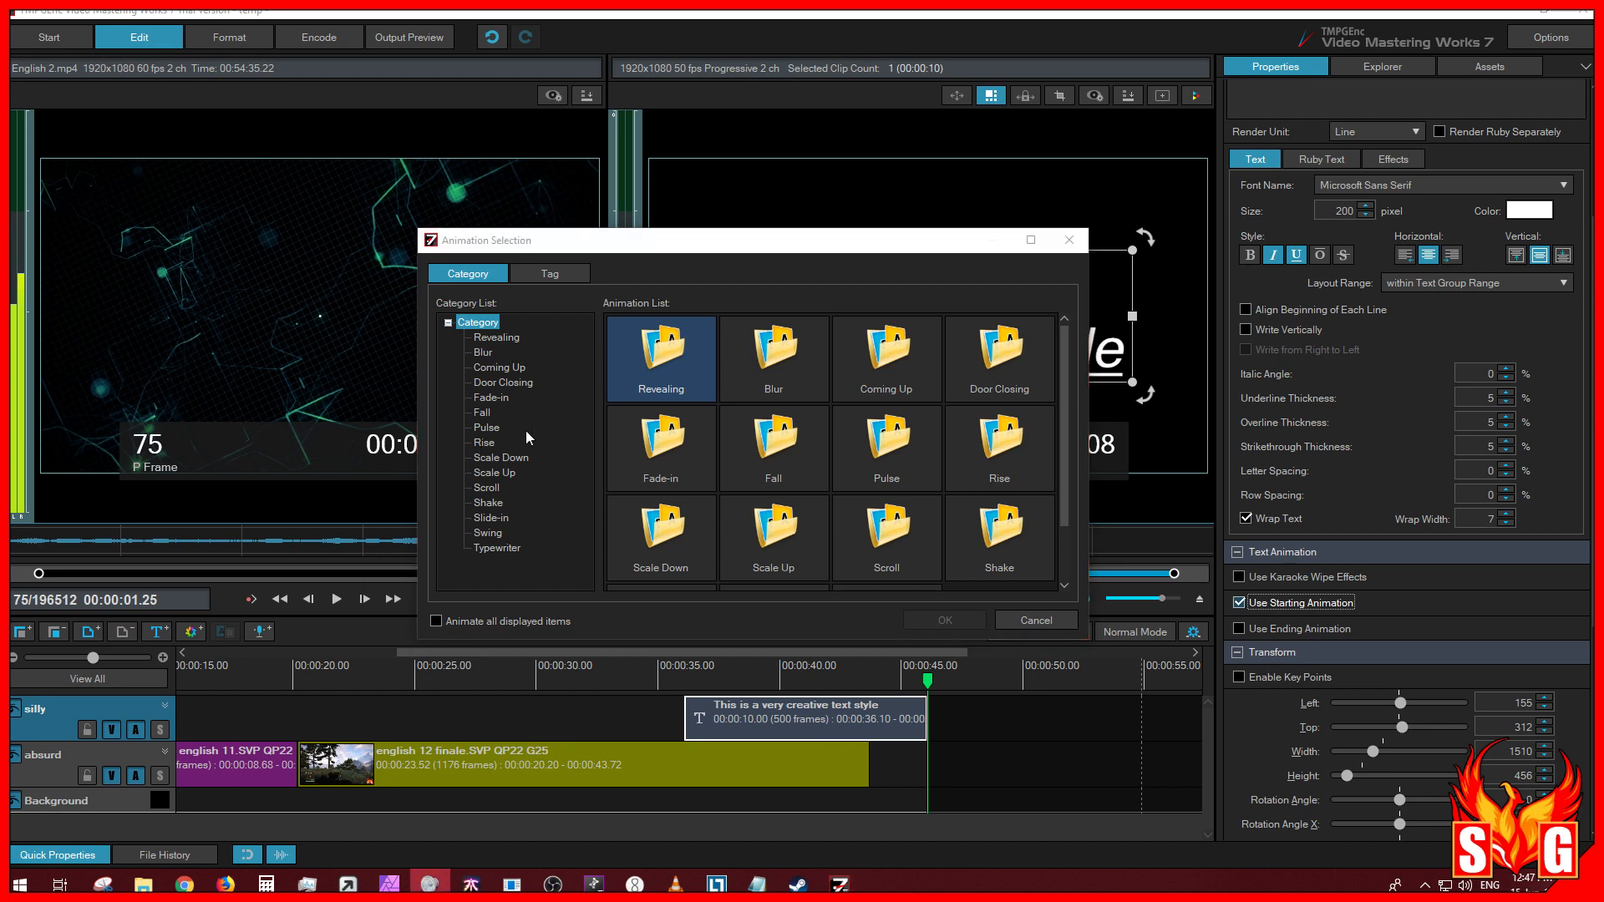
left_click(494, 337)
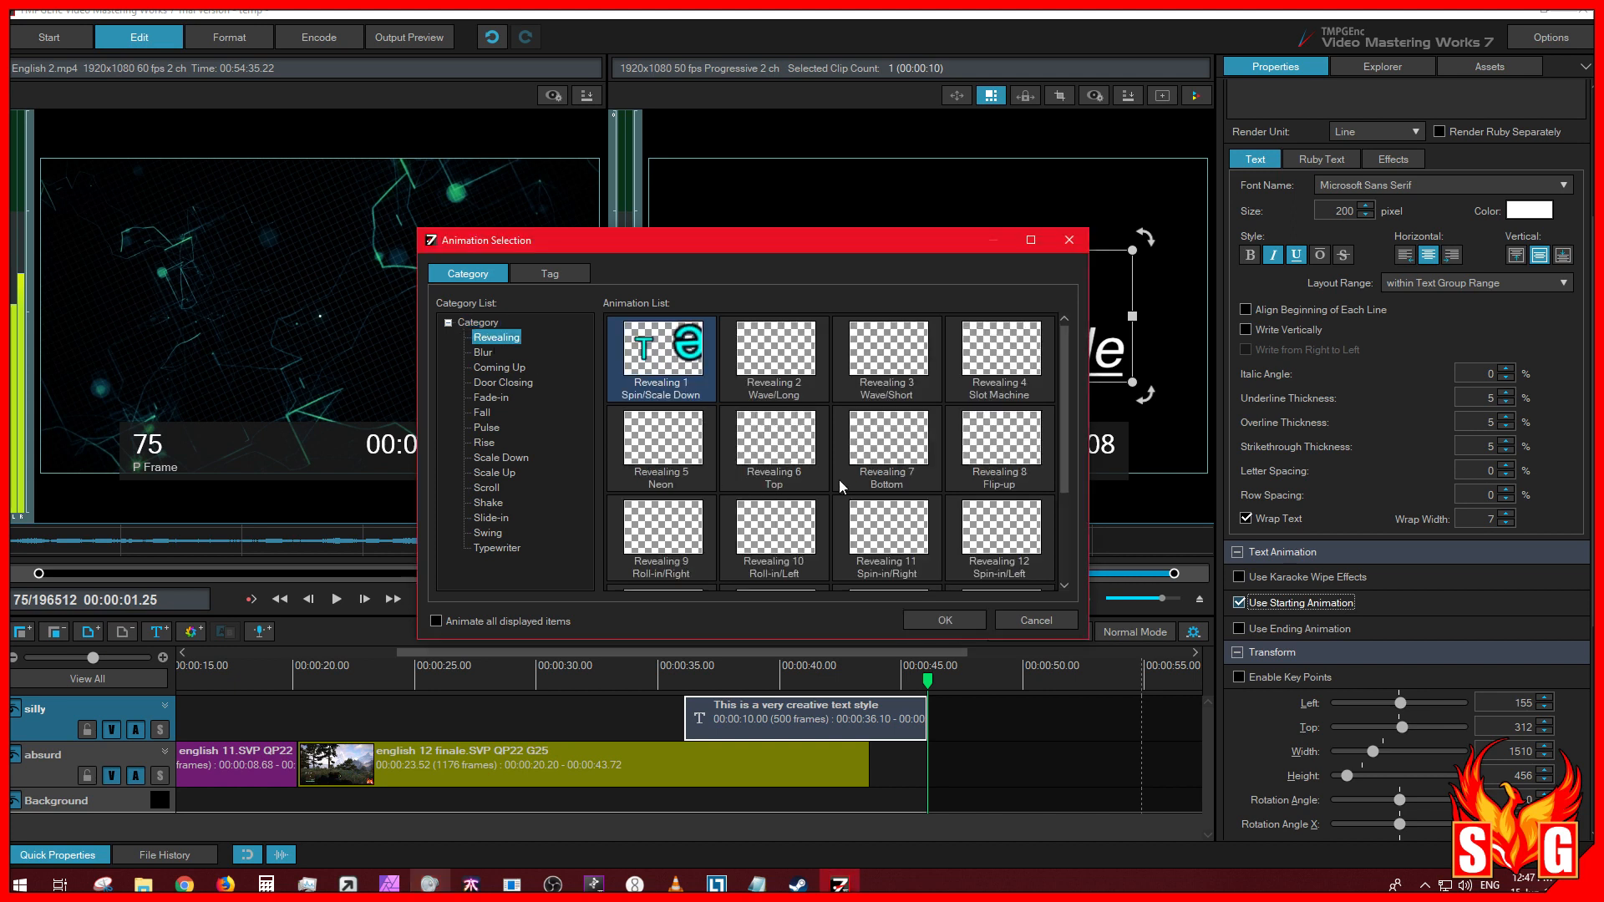
Step: Preview the Spin/Scale Down, Wave/Long, Wave/Short and Slot Machine animations in the Revealing category
left_click(775, 363)
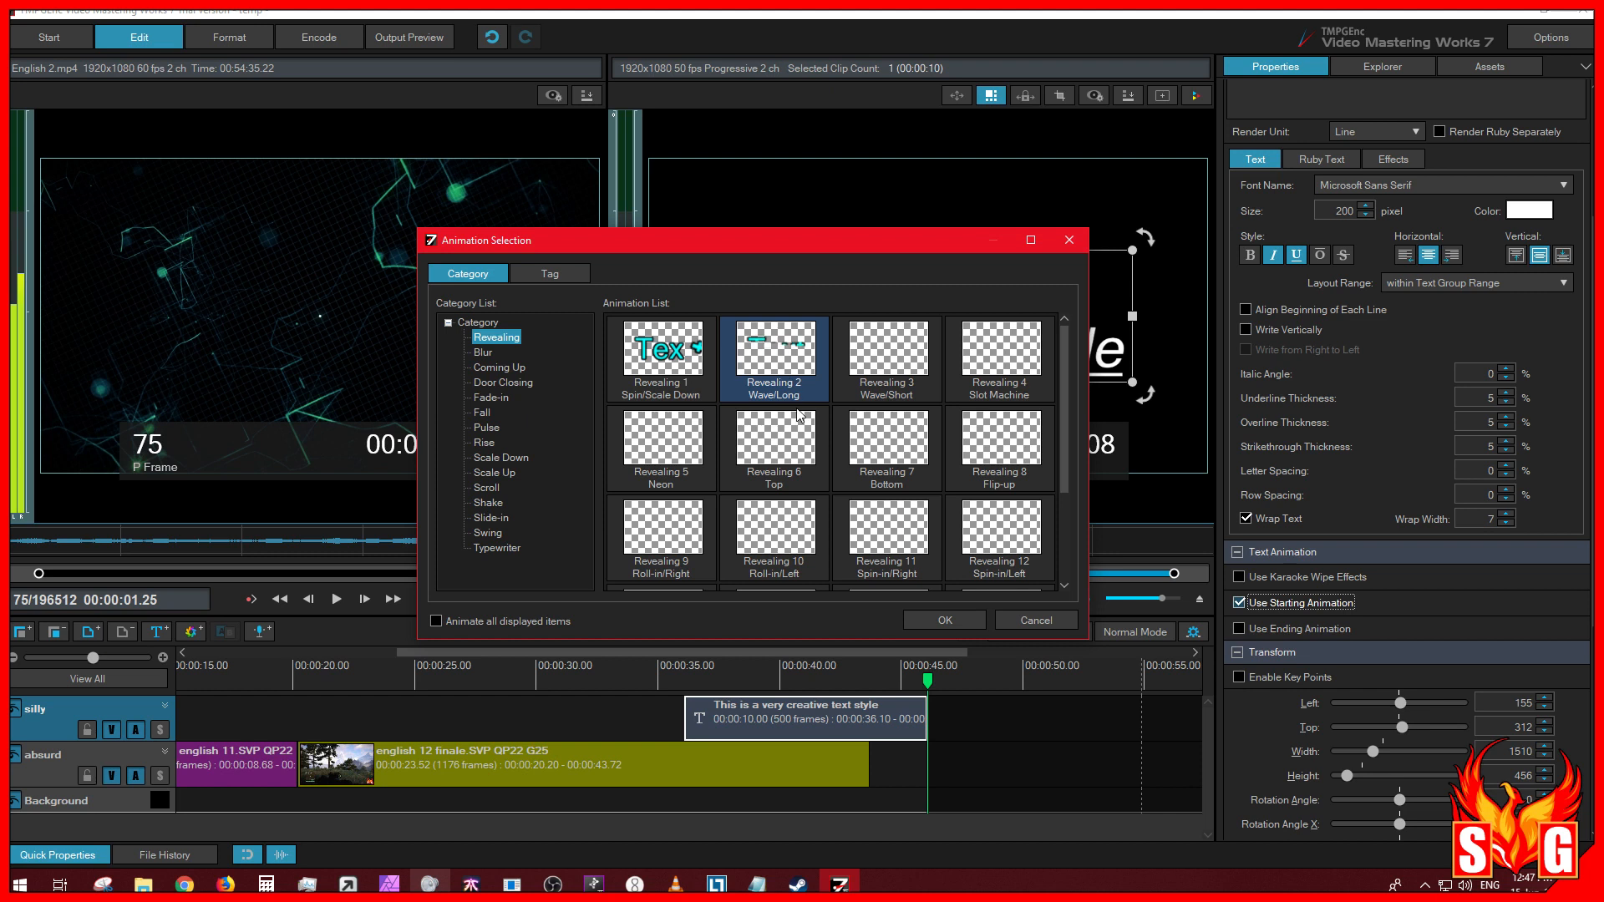
left_click(891, 373)
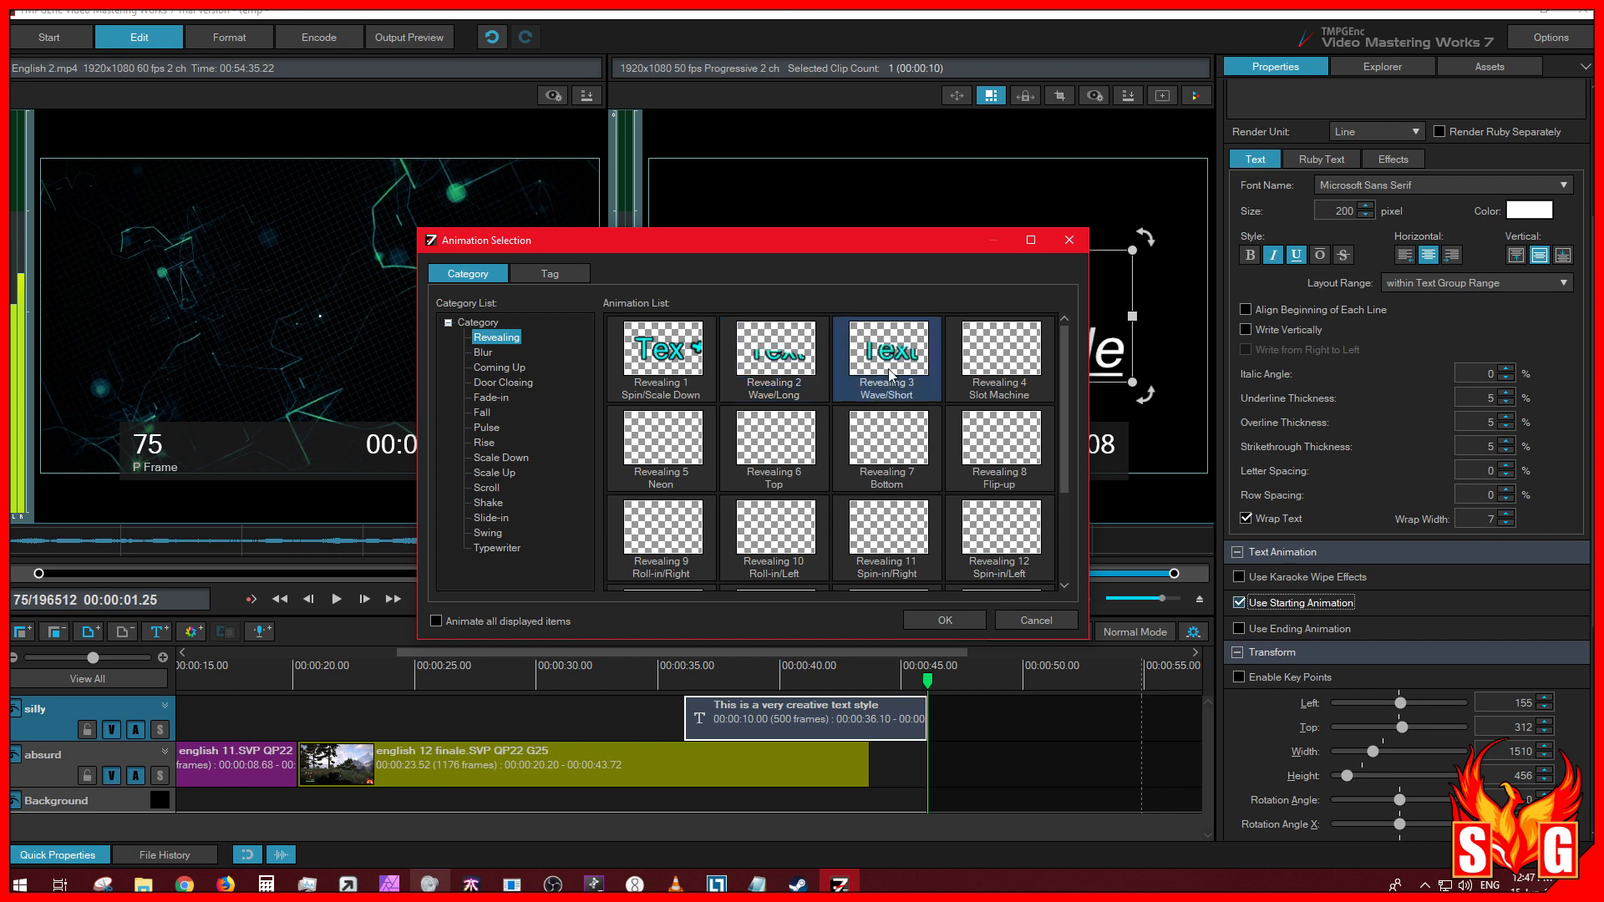
left_click(990, 372)
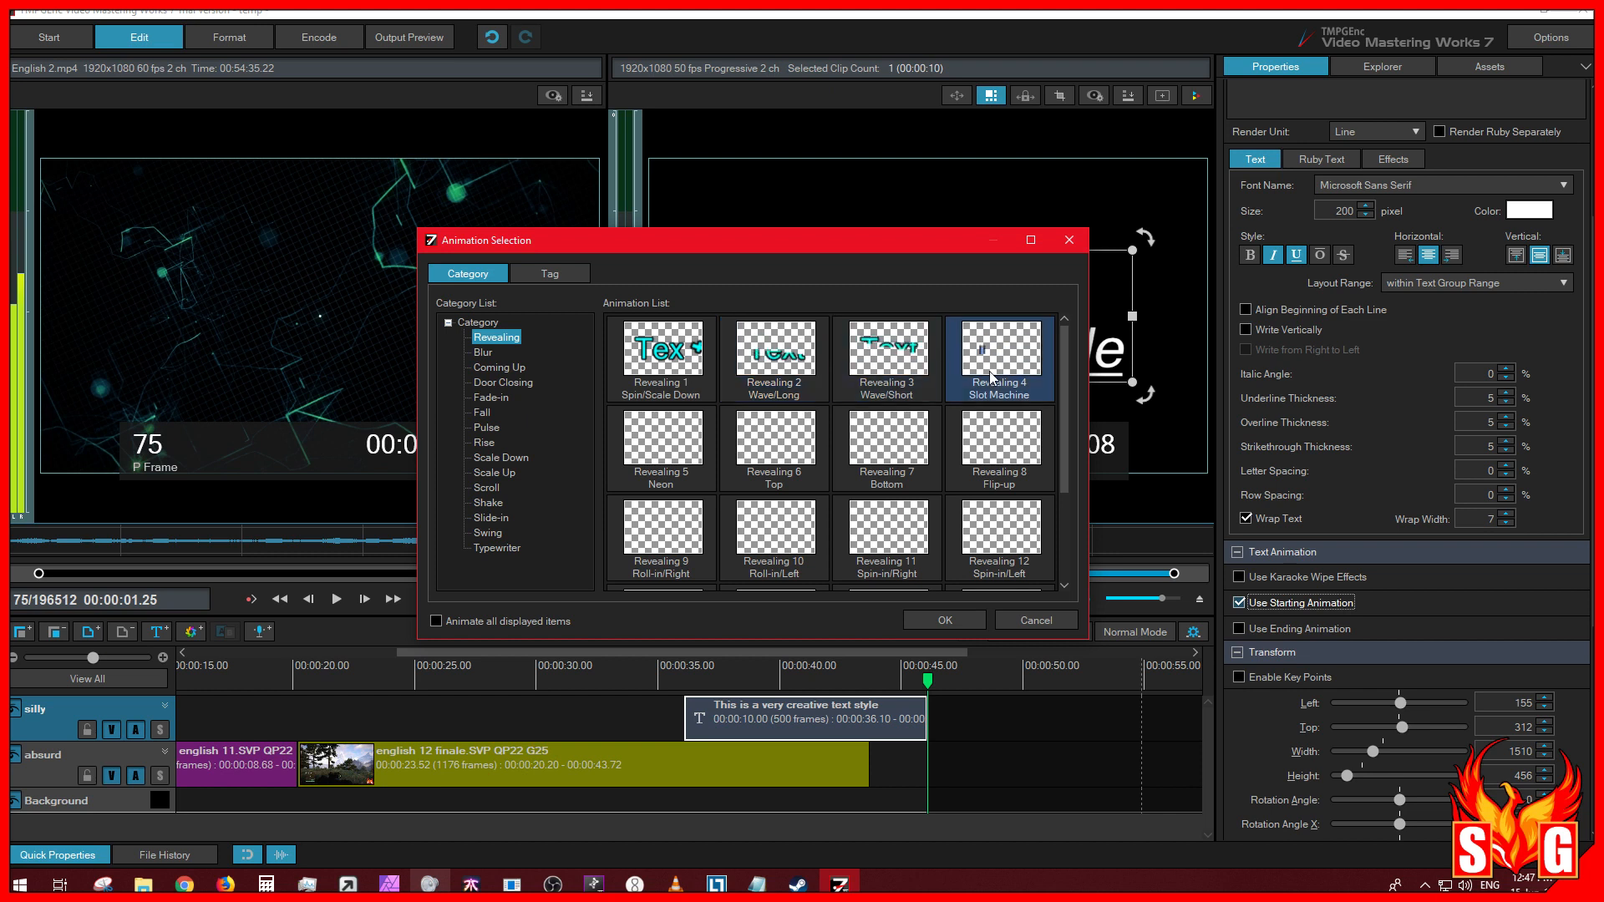
left_click(884, 370)
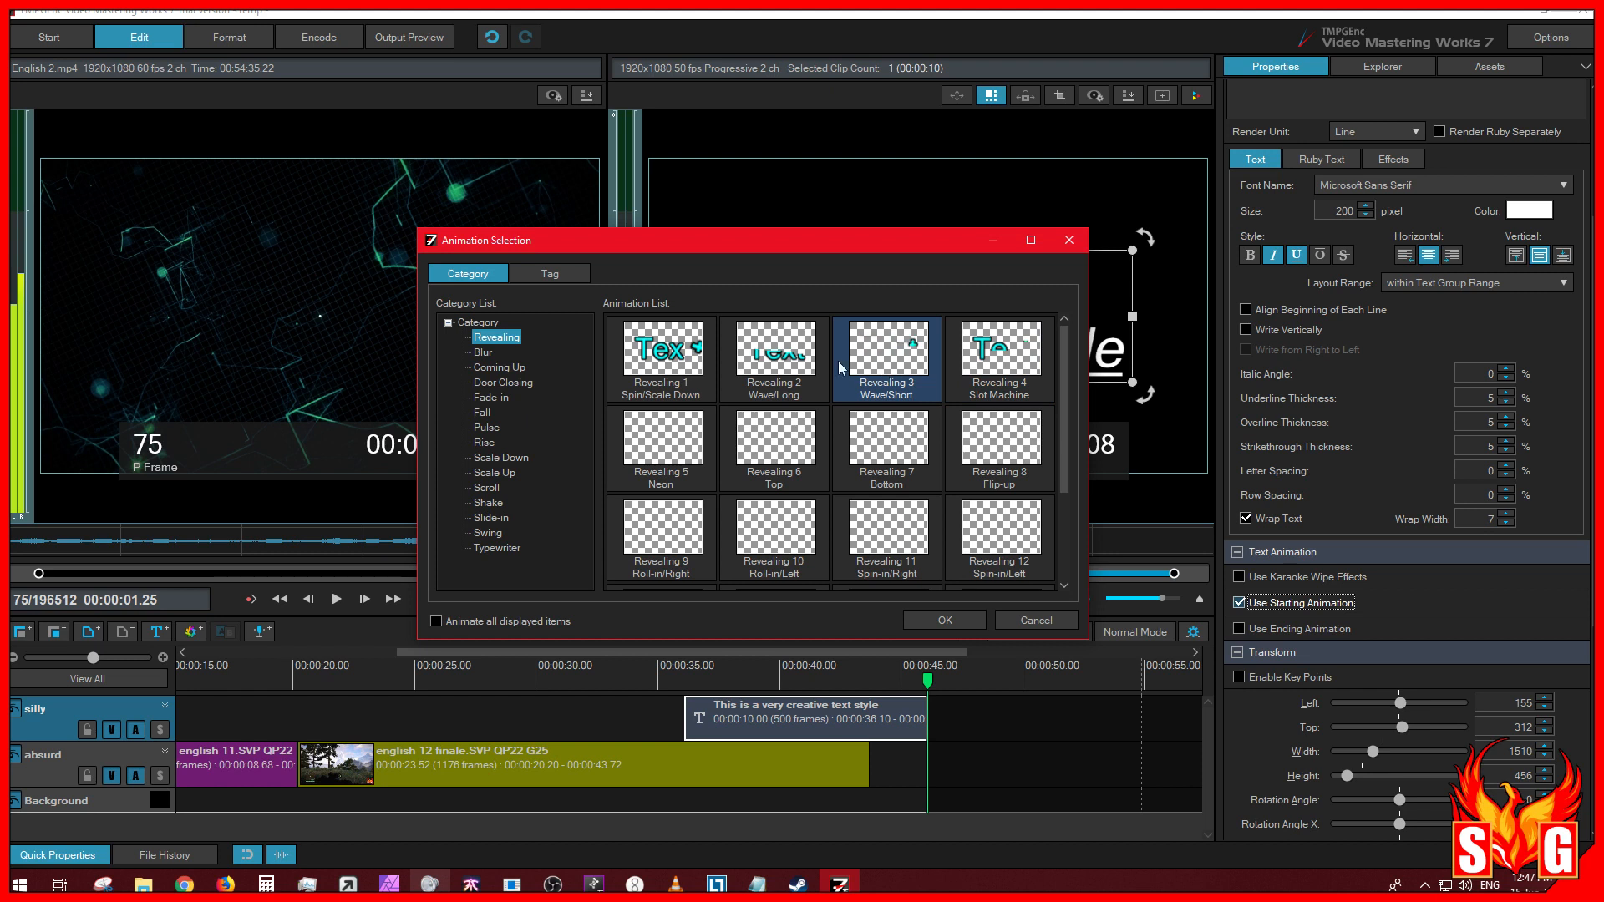
left_click(769, 360)
left_click(672, 365)
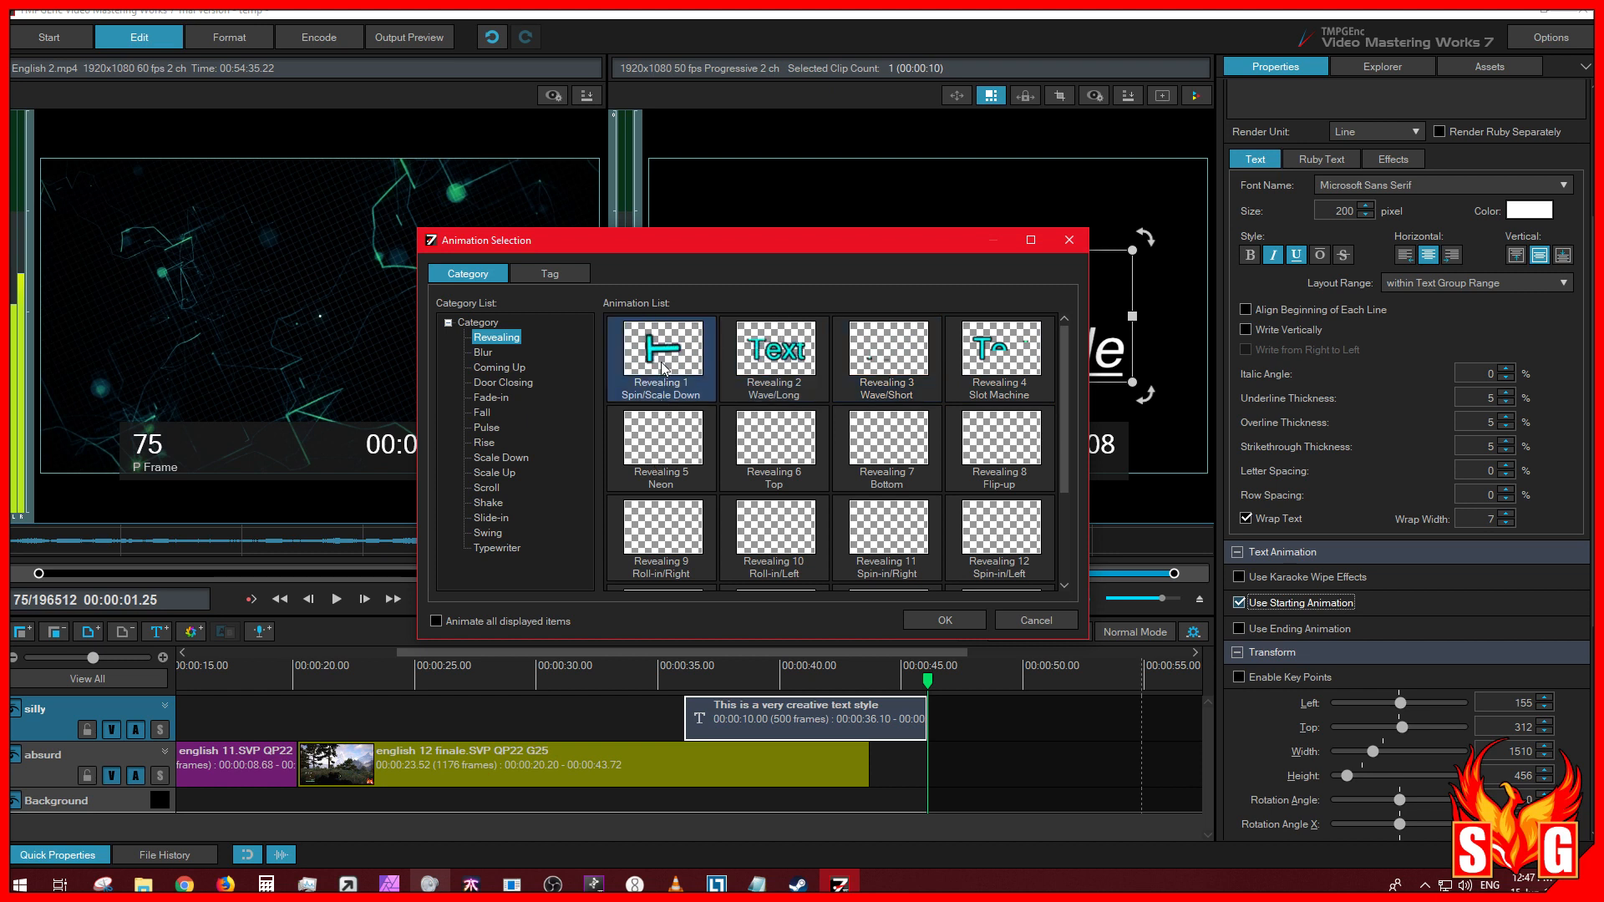
left_click(765, 354)
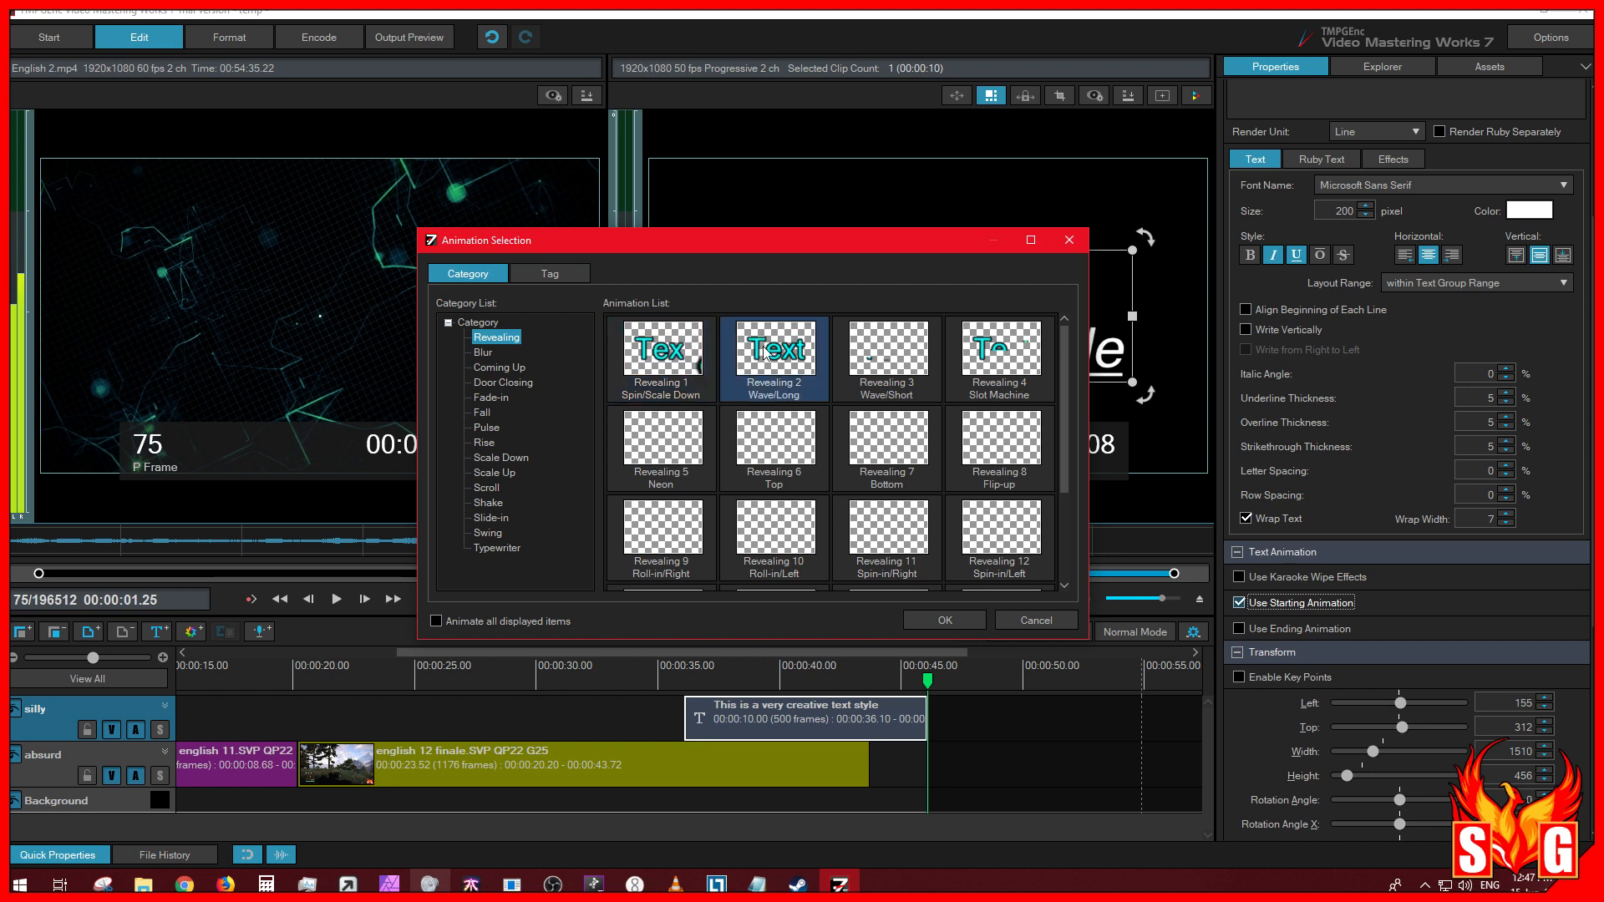
left_click(673, 367)
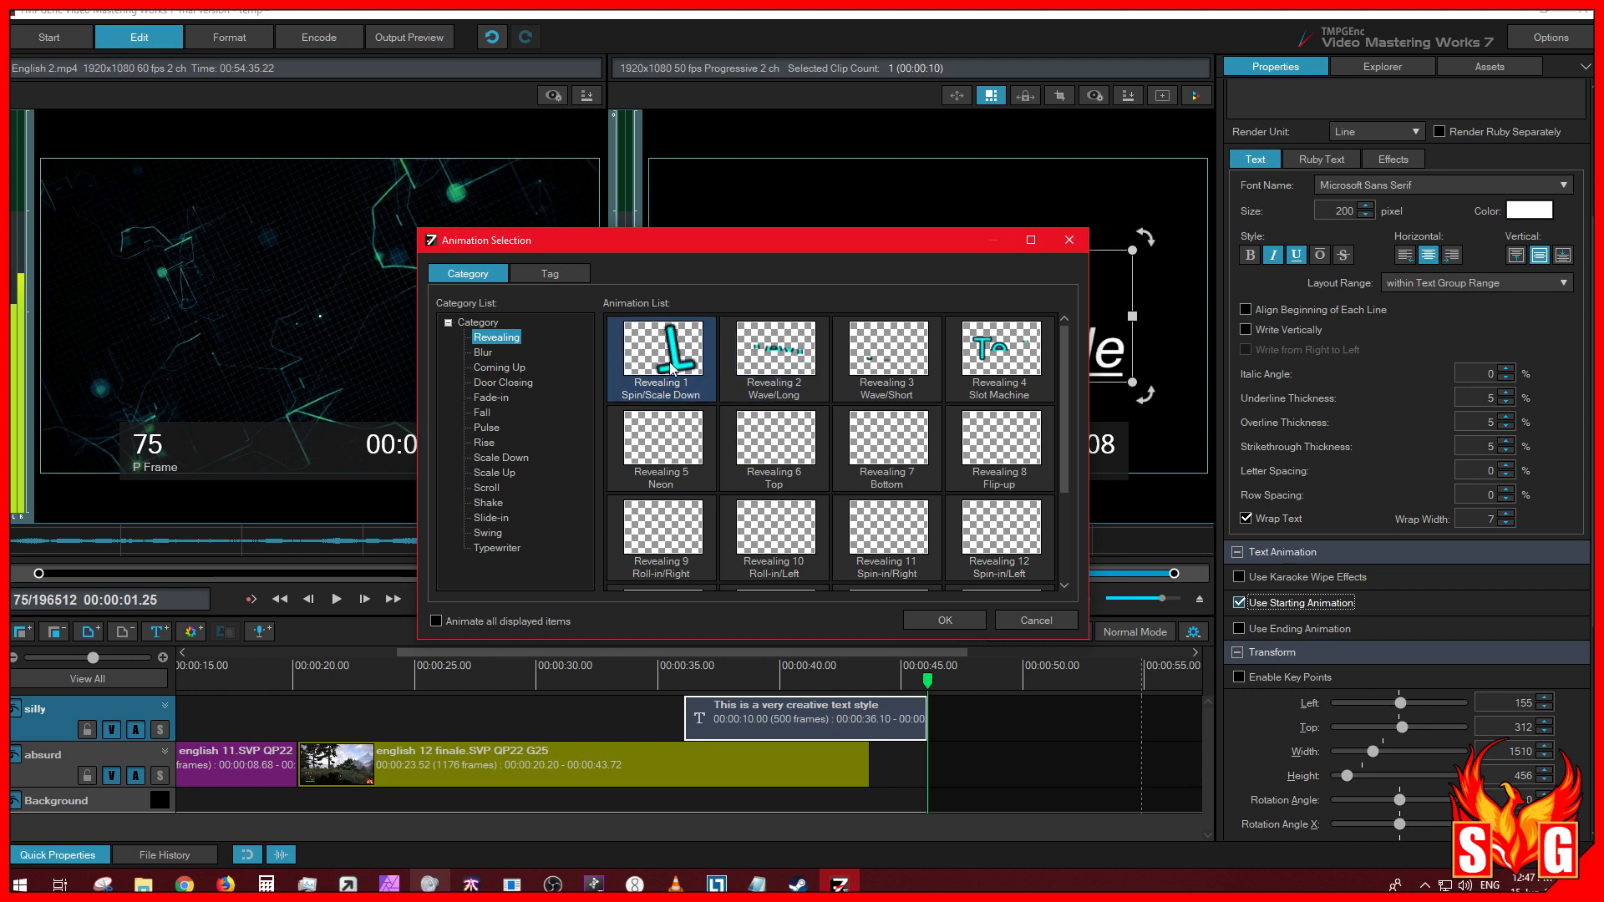
Step: Try the Neon and Top reveals, and apply Revealing 1 Spin/Scale Down as the starting animation
left_click(677, 445)
left_click(776, 467)
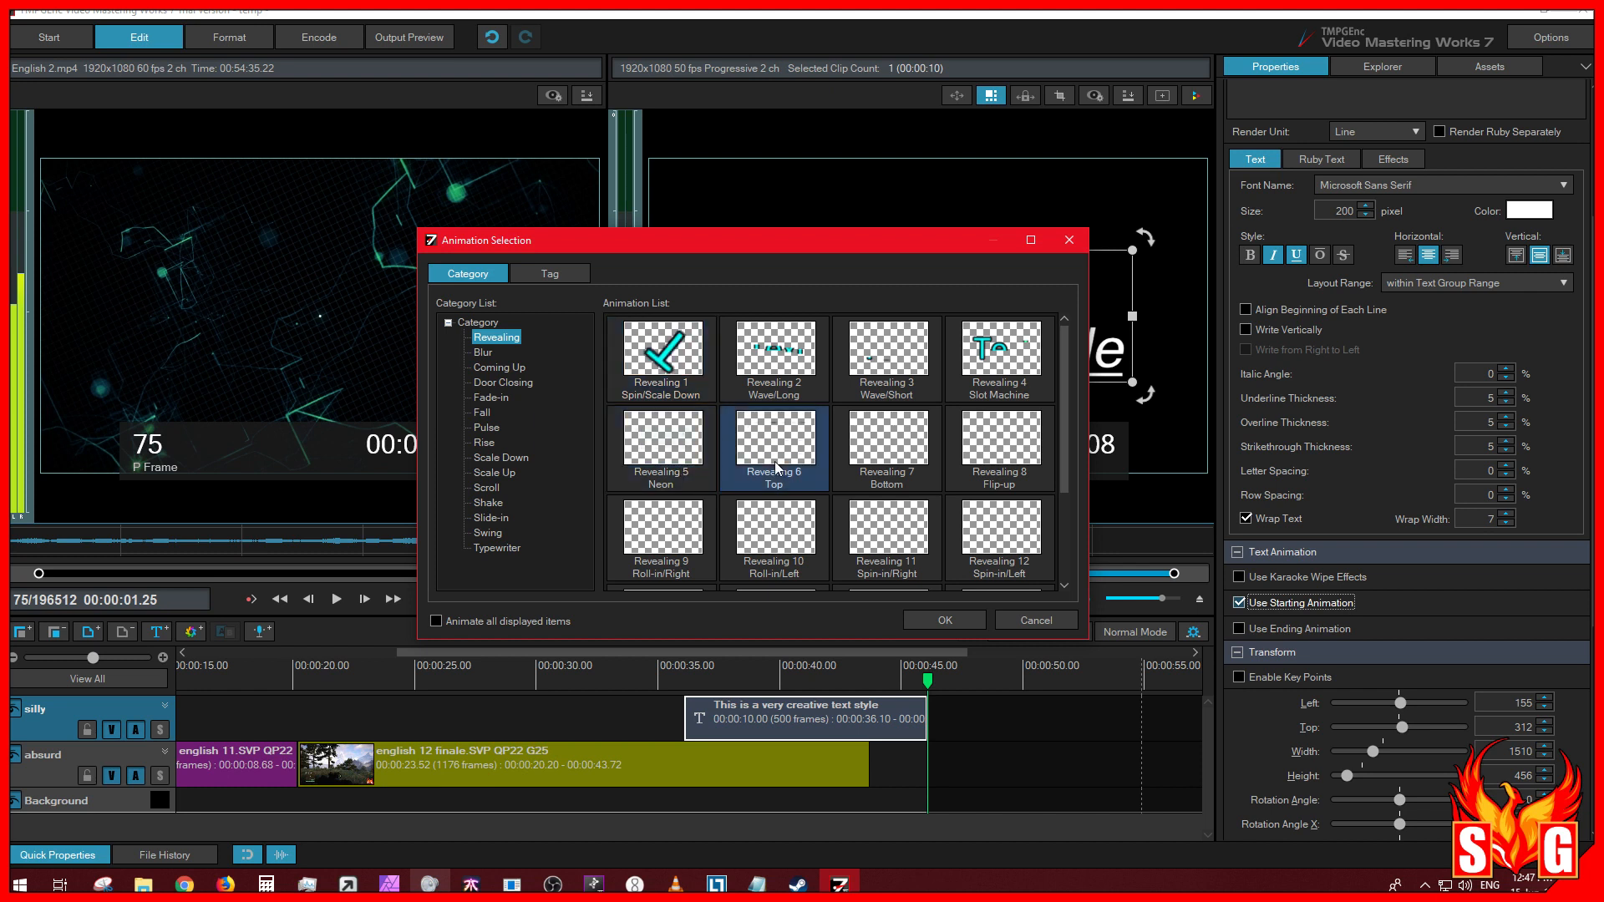
left_click(642, 355)
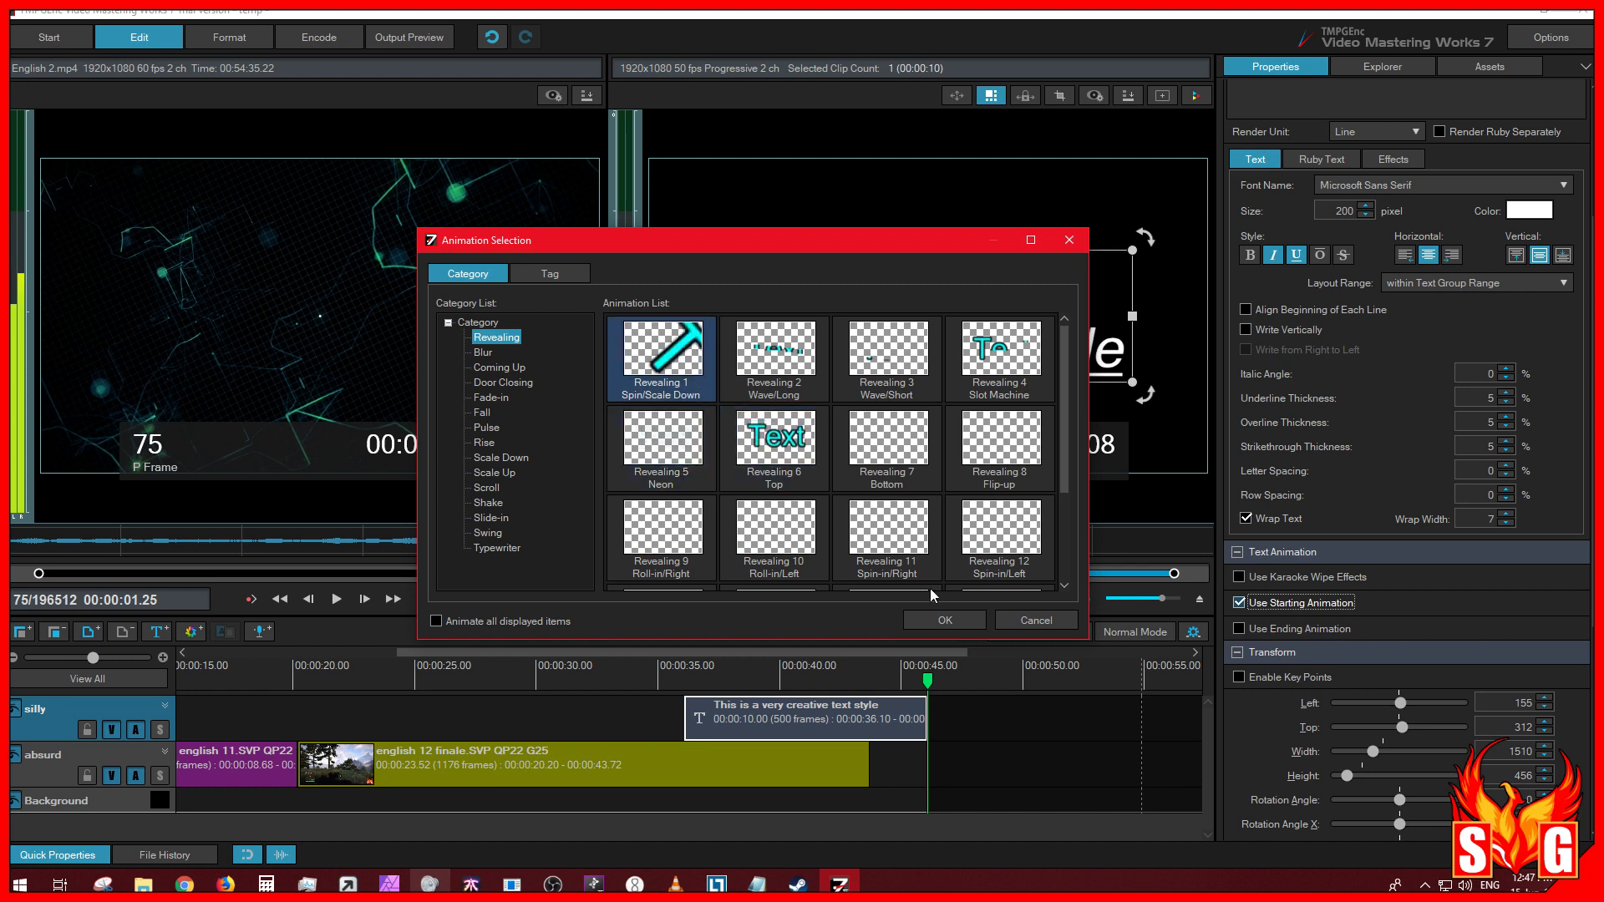
left_click(940, 616)
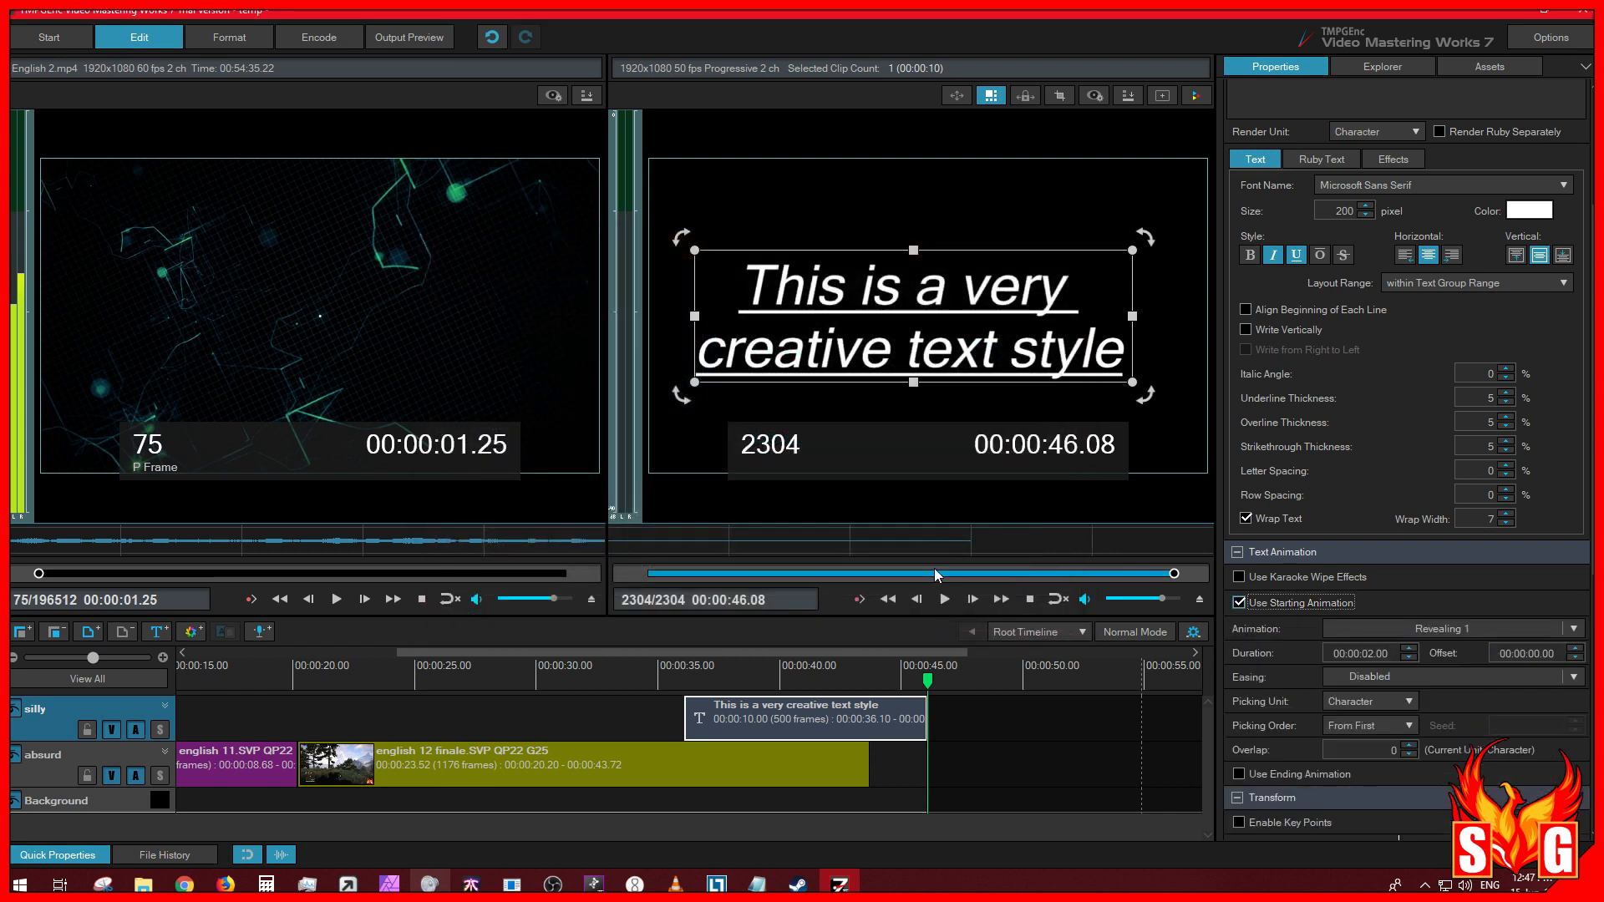
Step: Play the text clip twice from its beginning to preview the starting animation
left_click(688, 681)
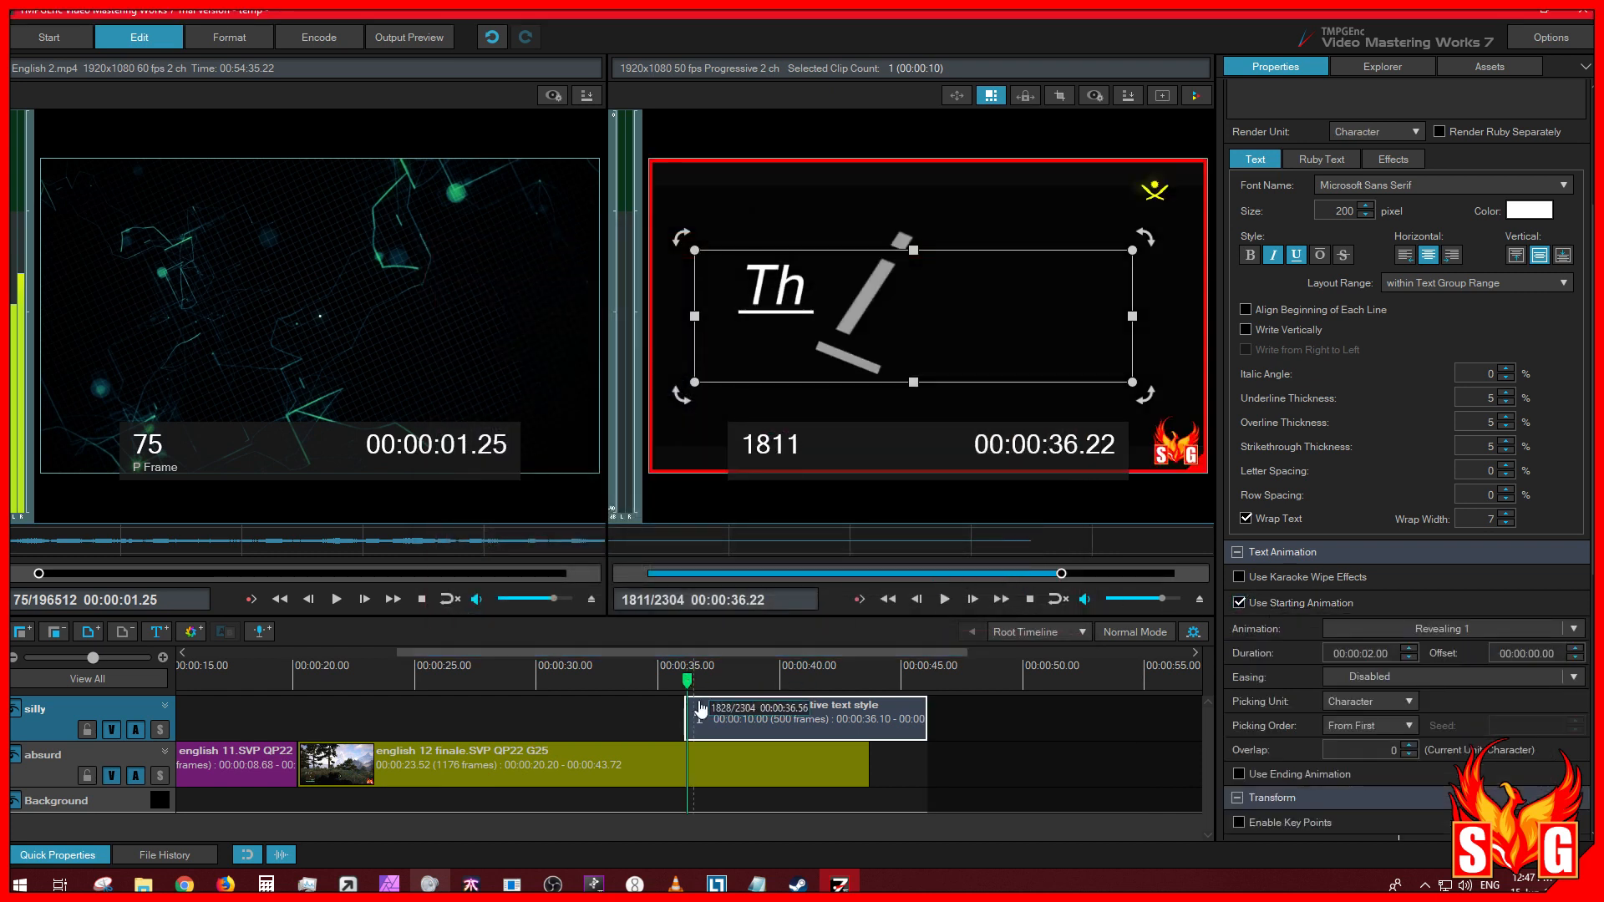
left_click(943, 602)
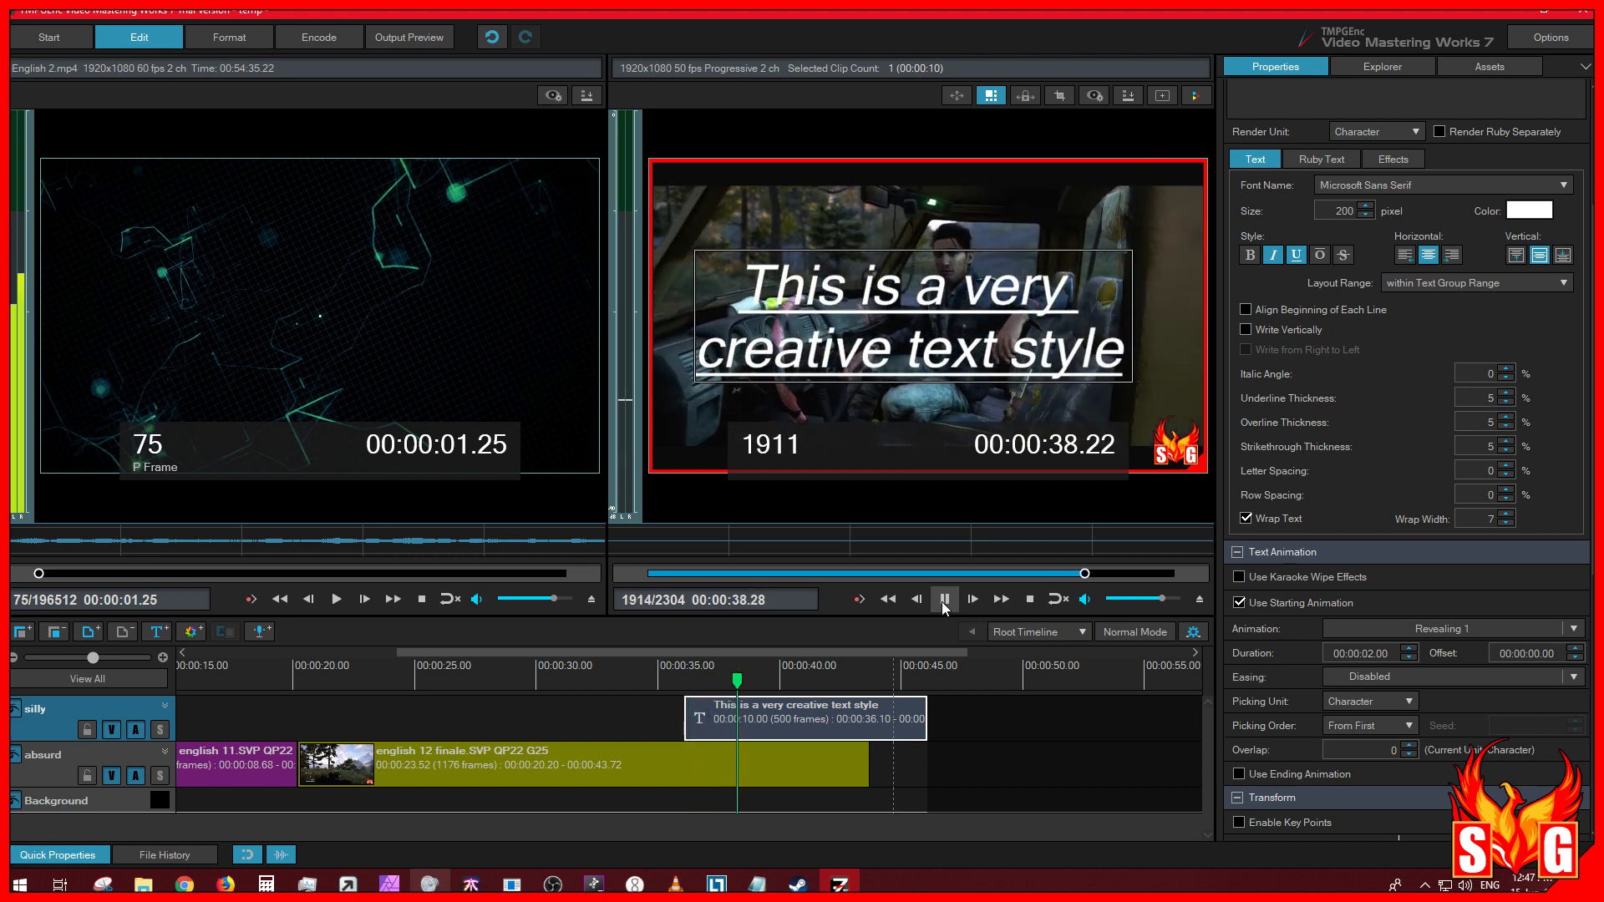
left_click(943, 602)
left_click(689, 681)
left_click(948, 603)
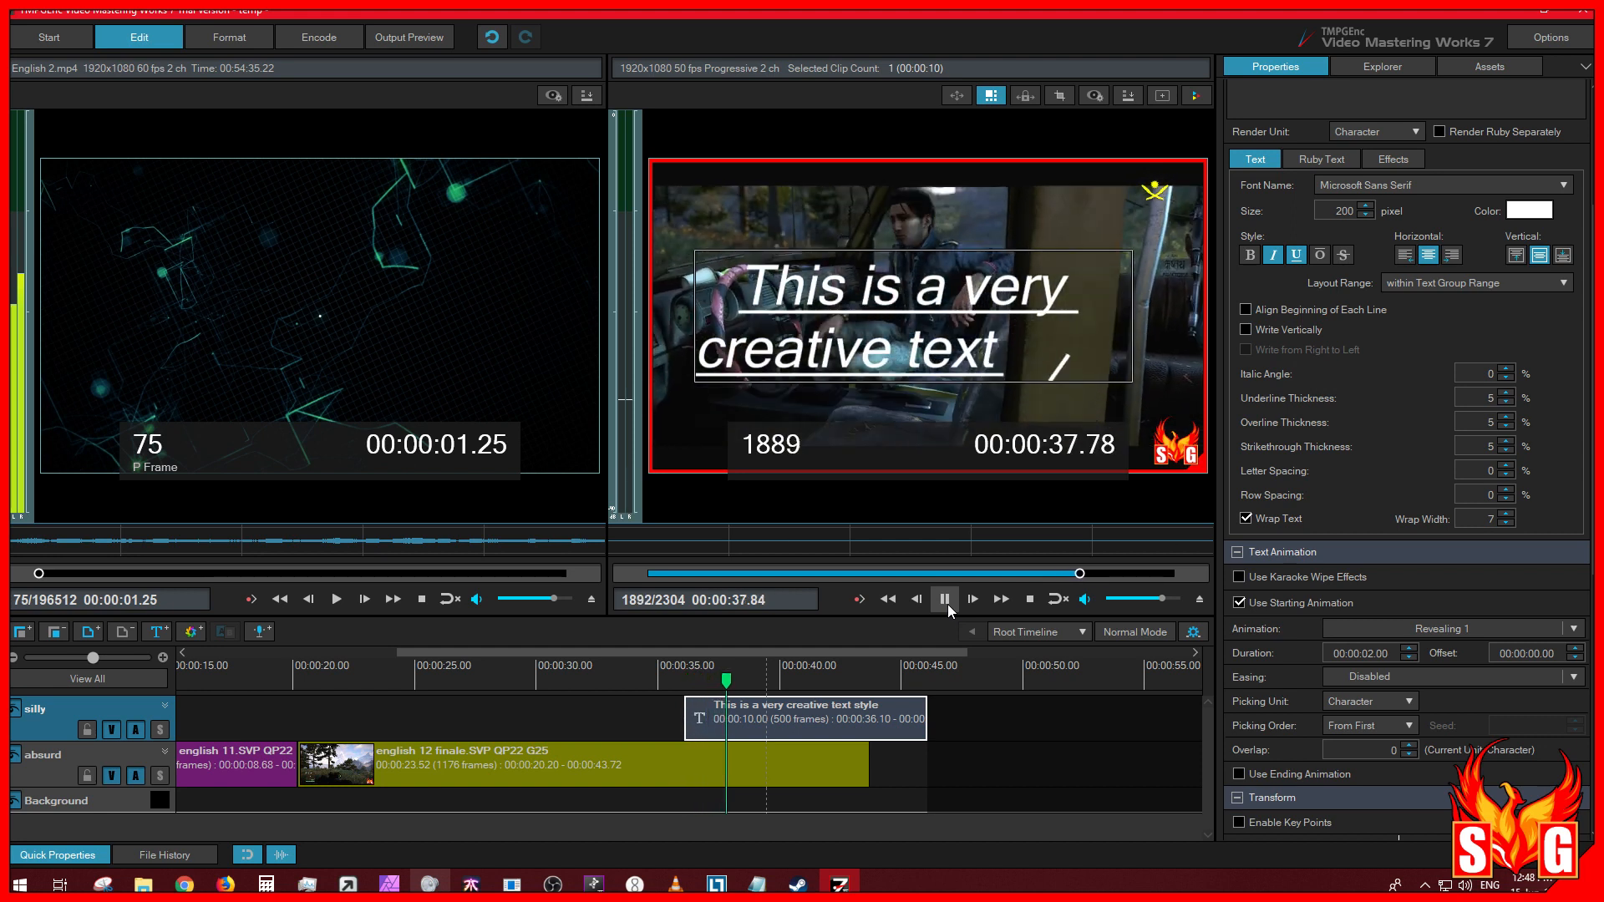
left_click(948, 604)
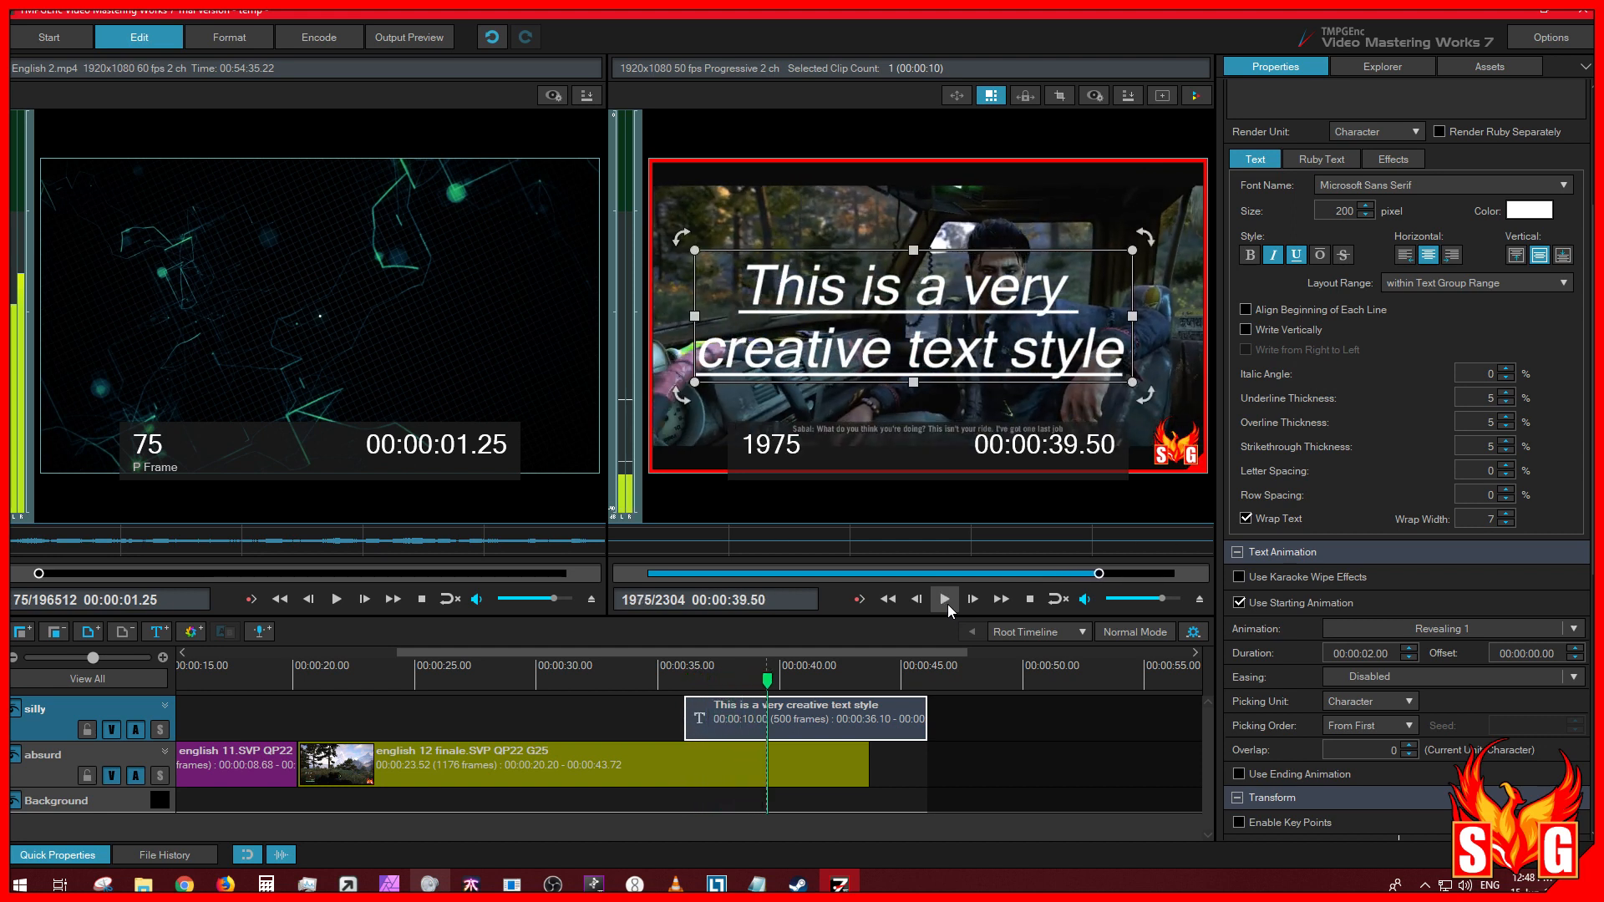
Step: Set the text's render unit to Word and play the clip from its beginning to preview the word-by-word animation
scroll(1291, 494, "up", 5)
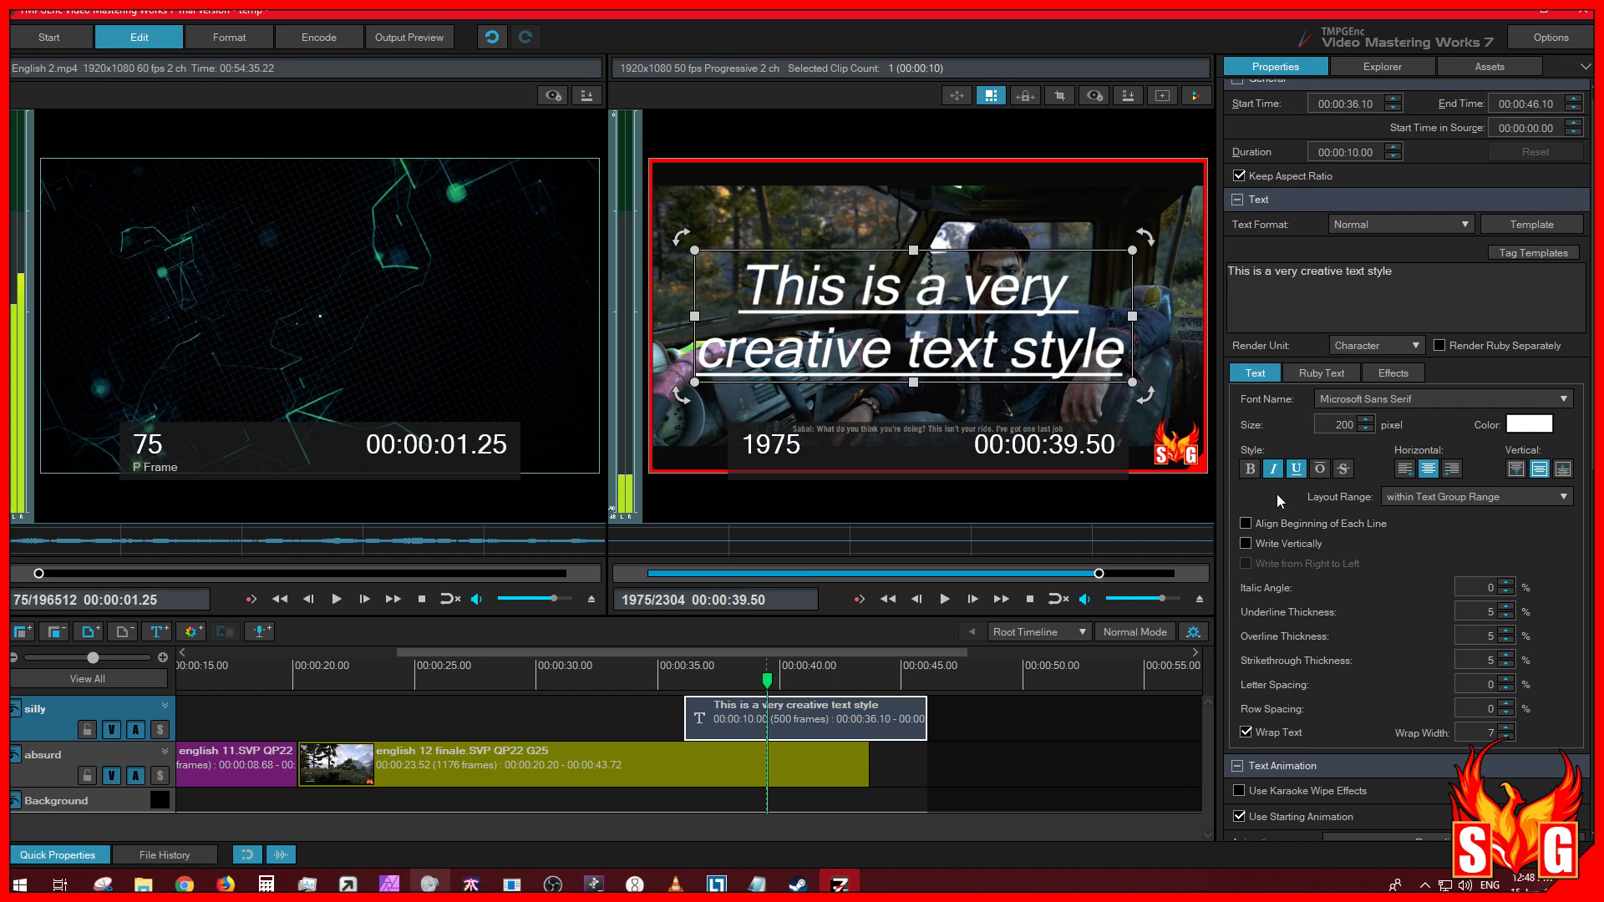
scroll(1240, 378, "up", 1)
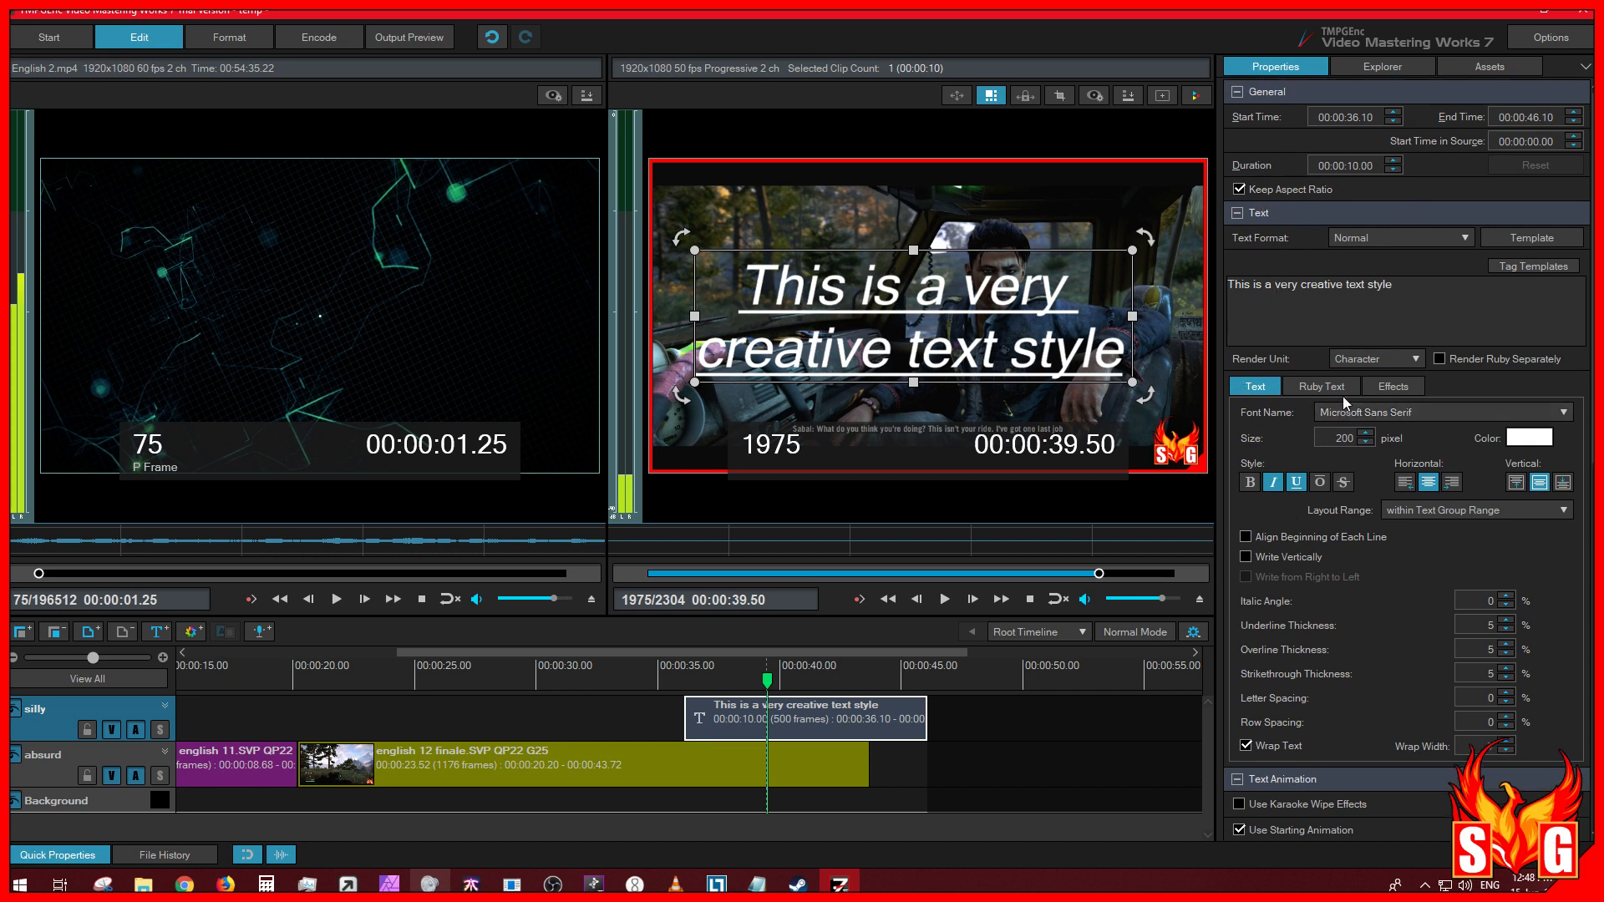
left_click(1366, 358)
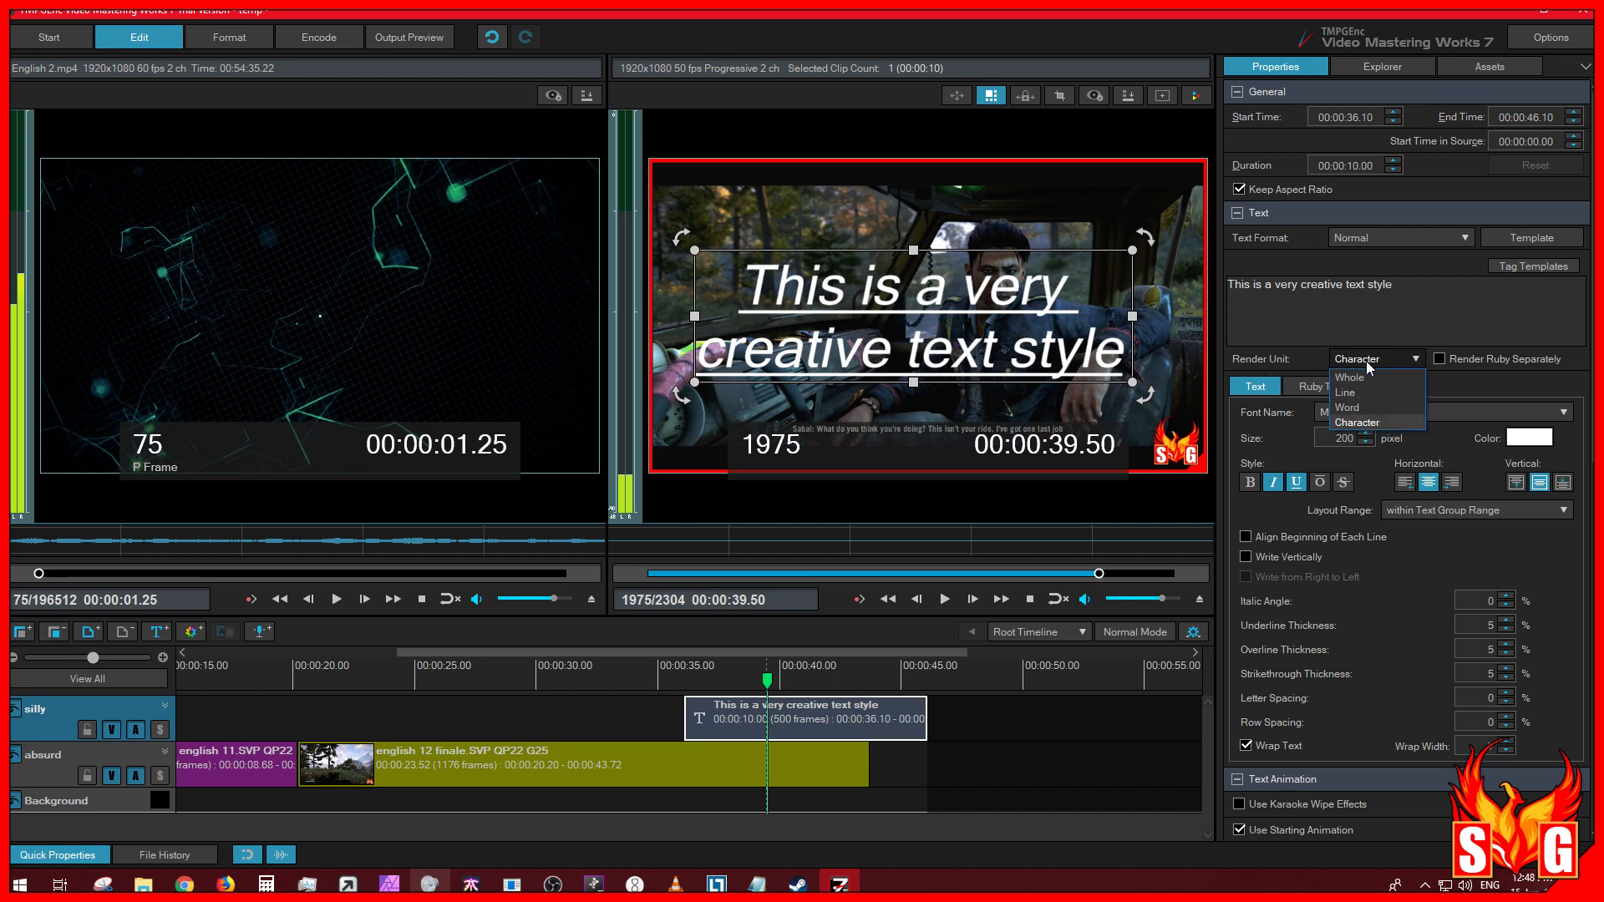
left_click(1358, 406)
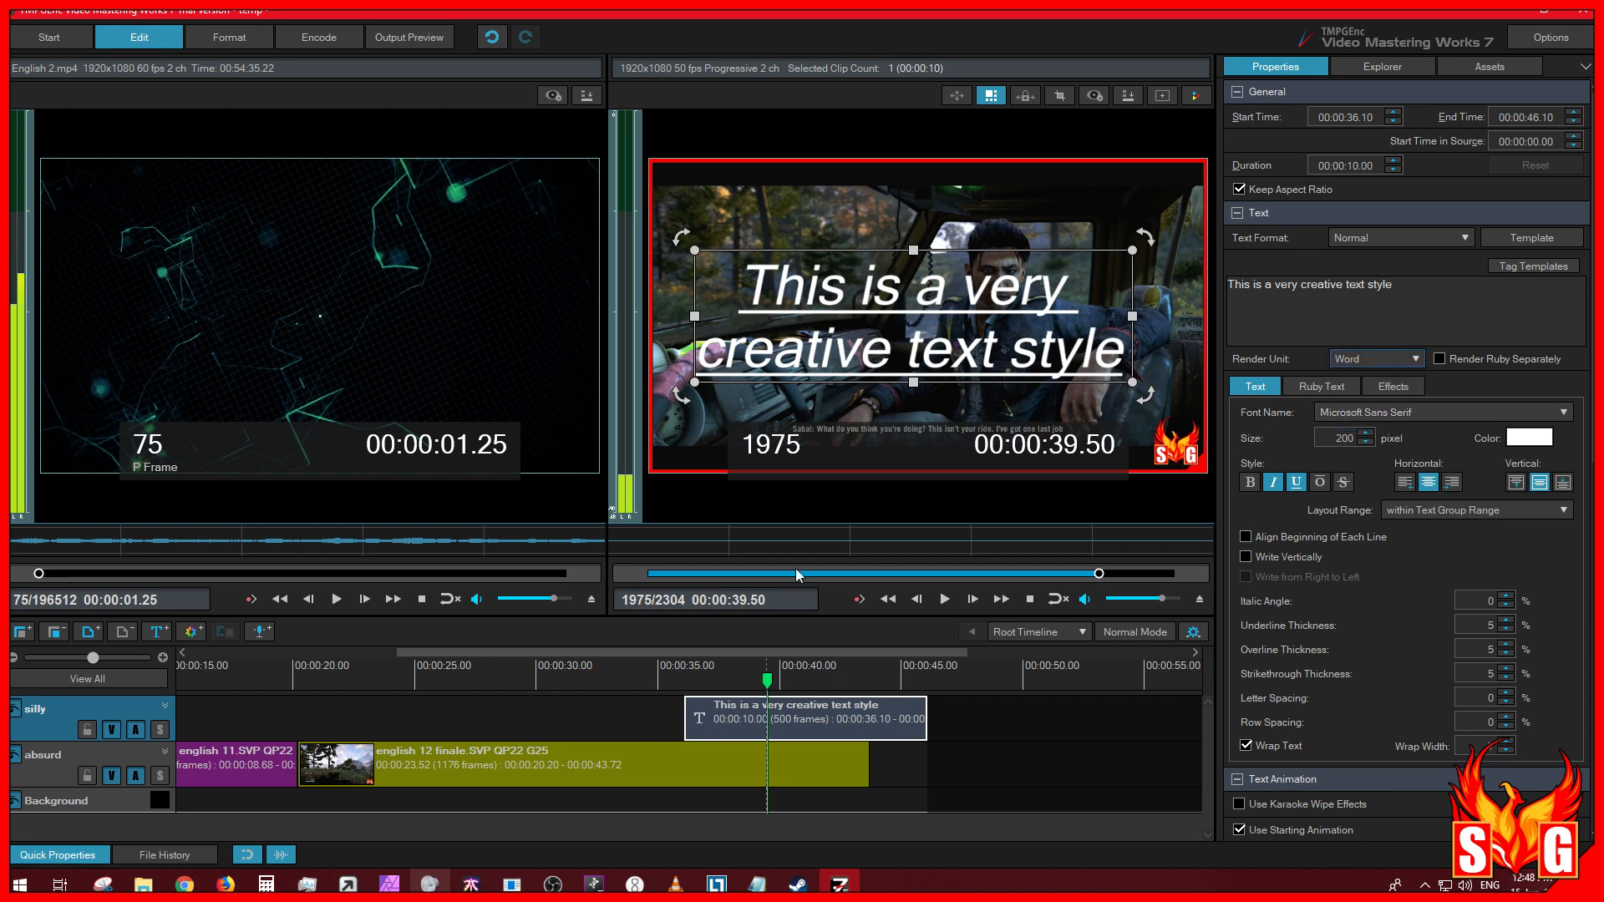
left_click(687, 680)
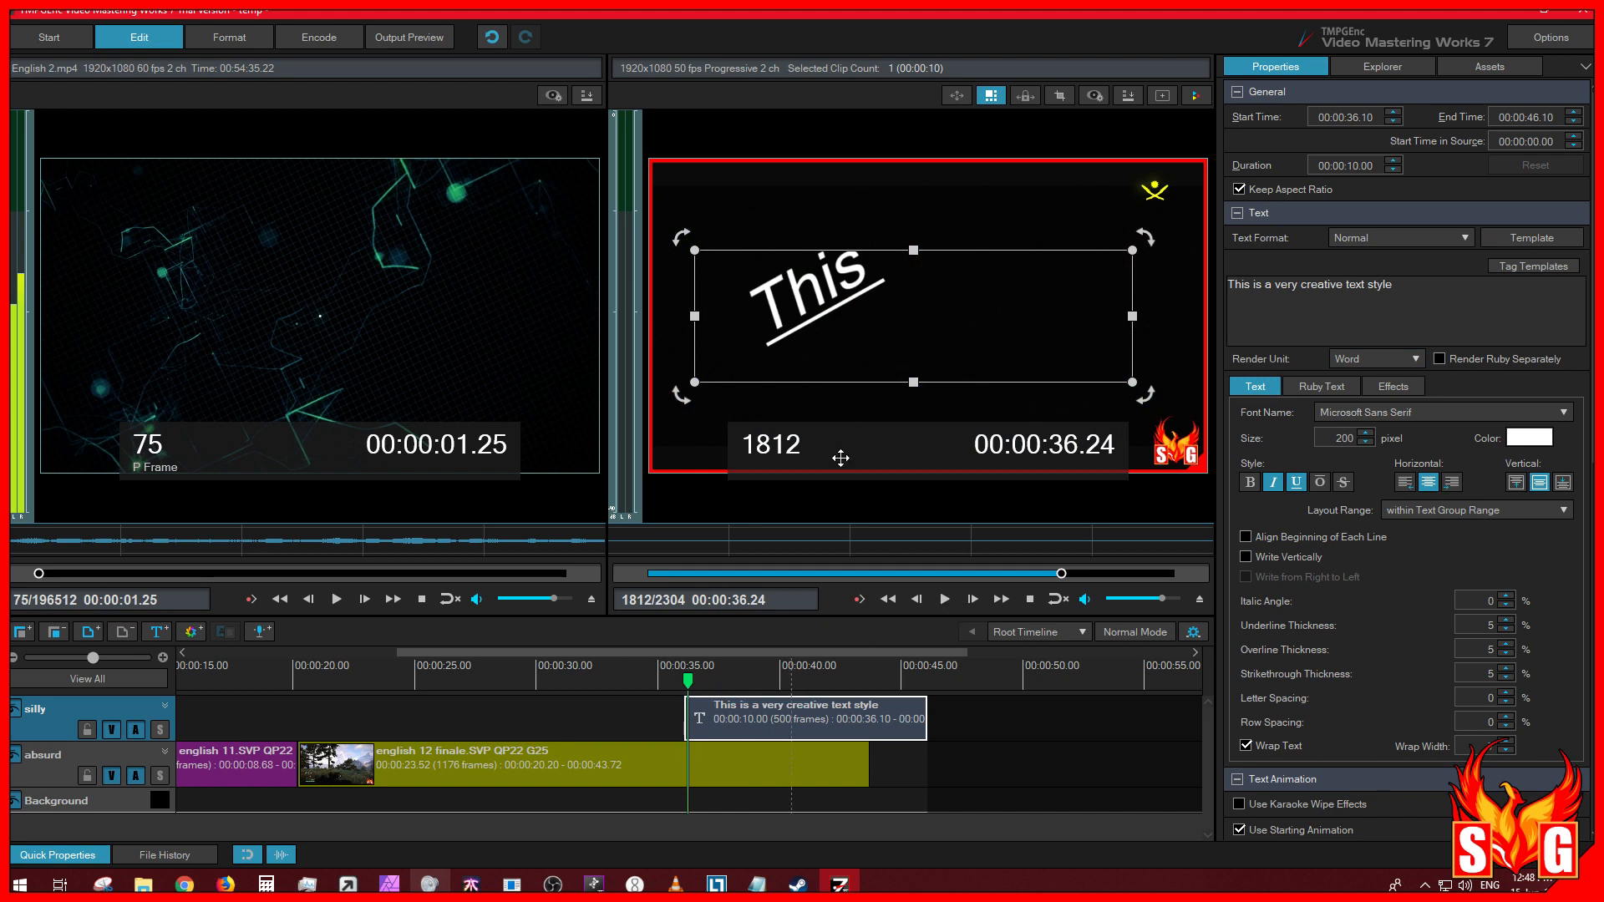
left_click(951, 603)
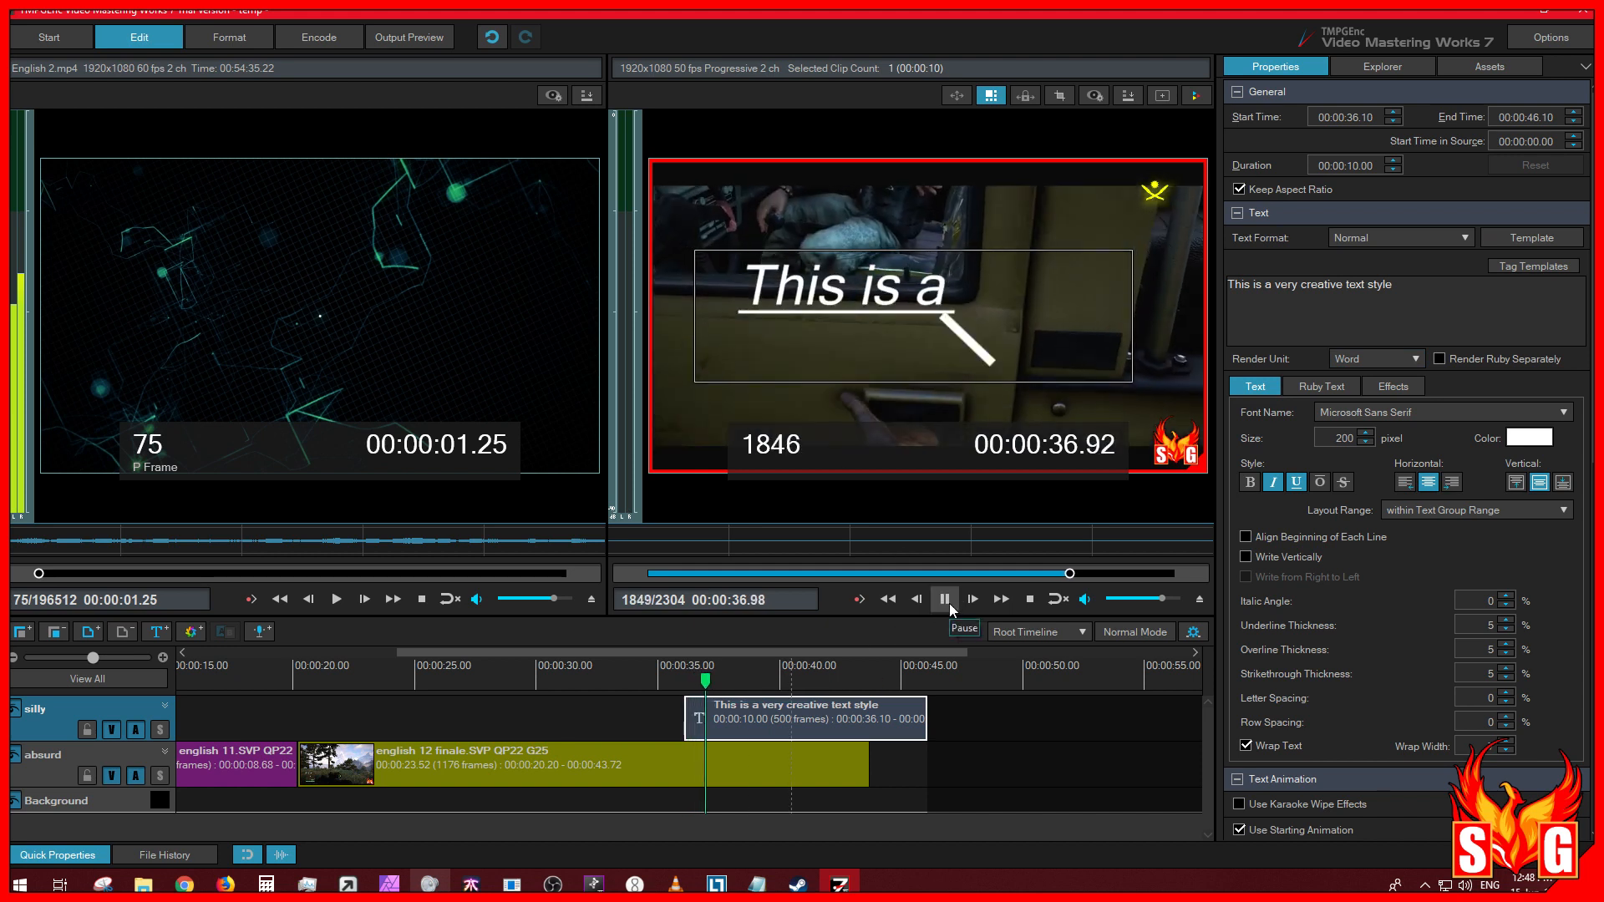
left_click(949, 603)
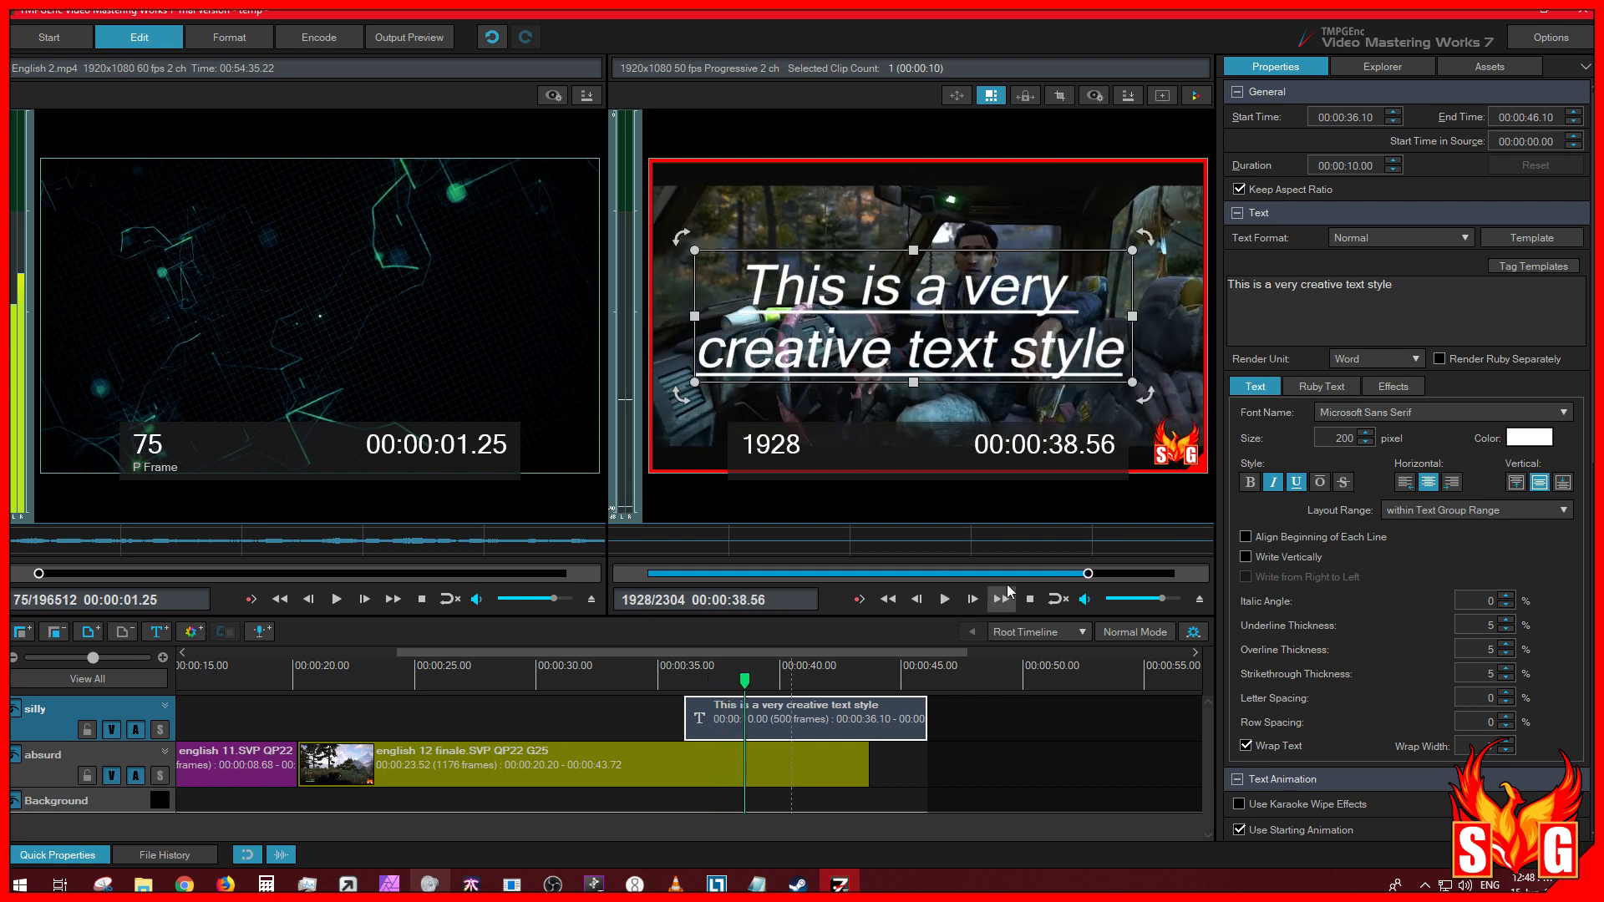
Step: Set the text's render unit to Line and play the clip from its beginning to preview the line-by-line animation
left_click(1352, 237)
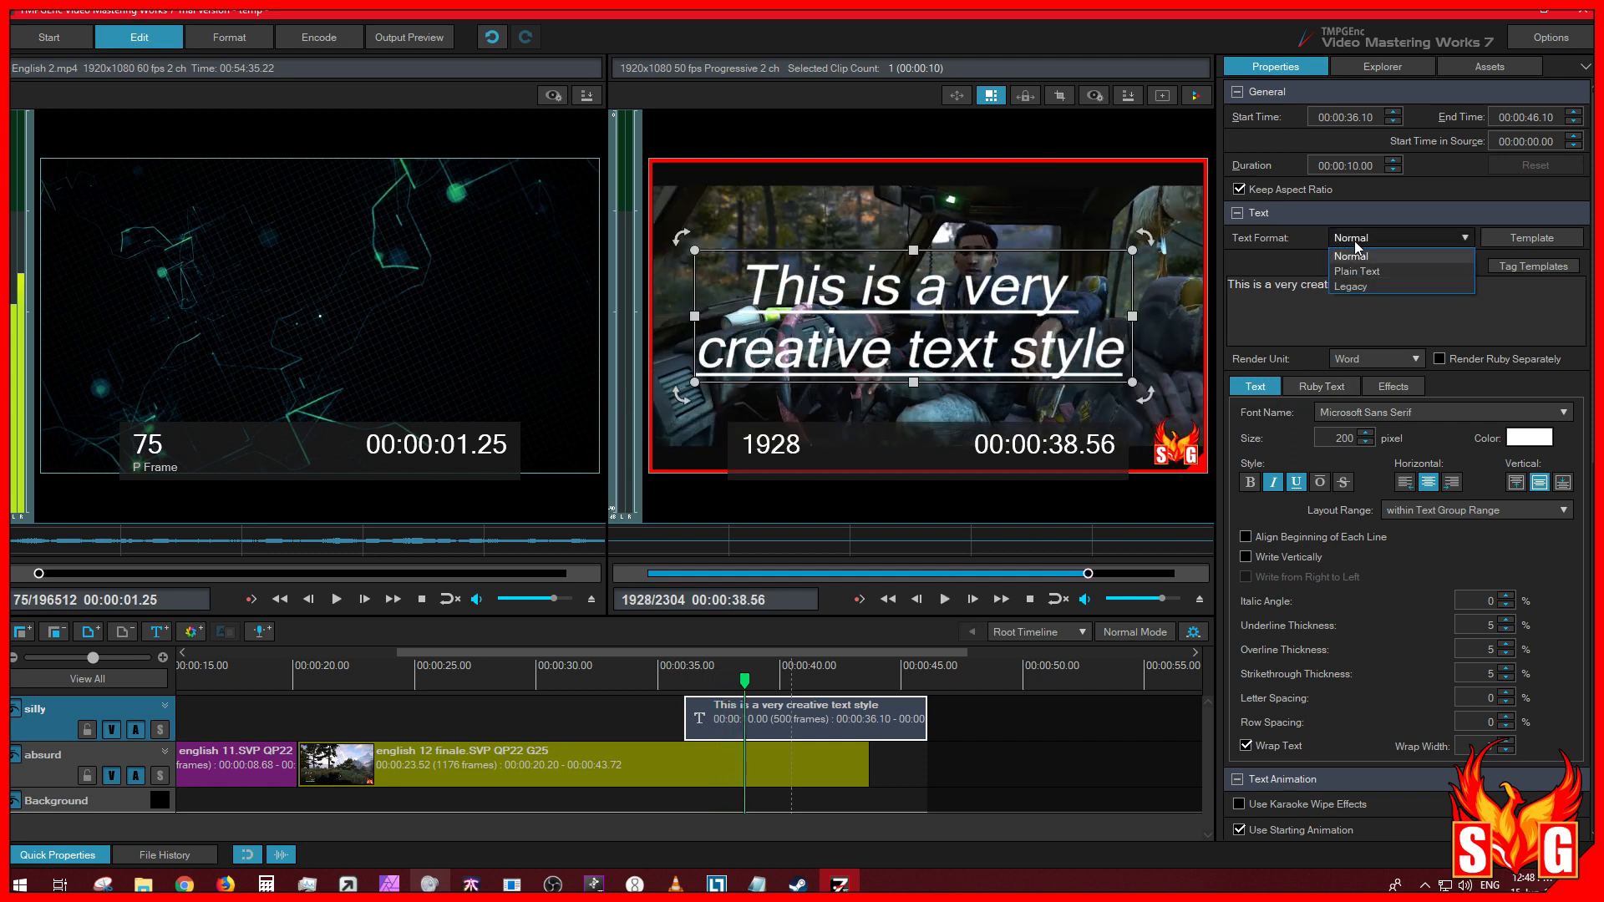
left_click(1352, 238)
left_click(1382, 359)
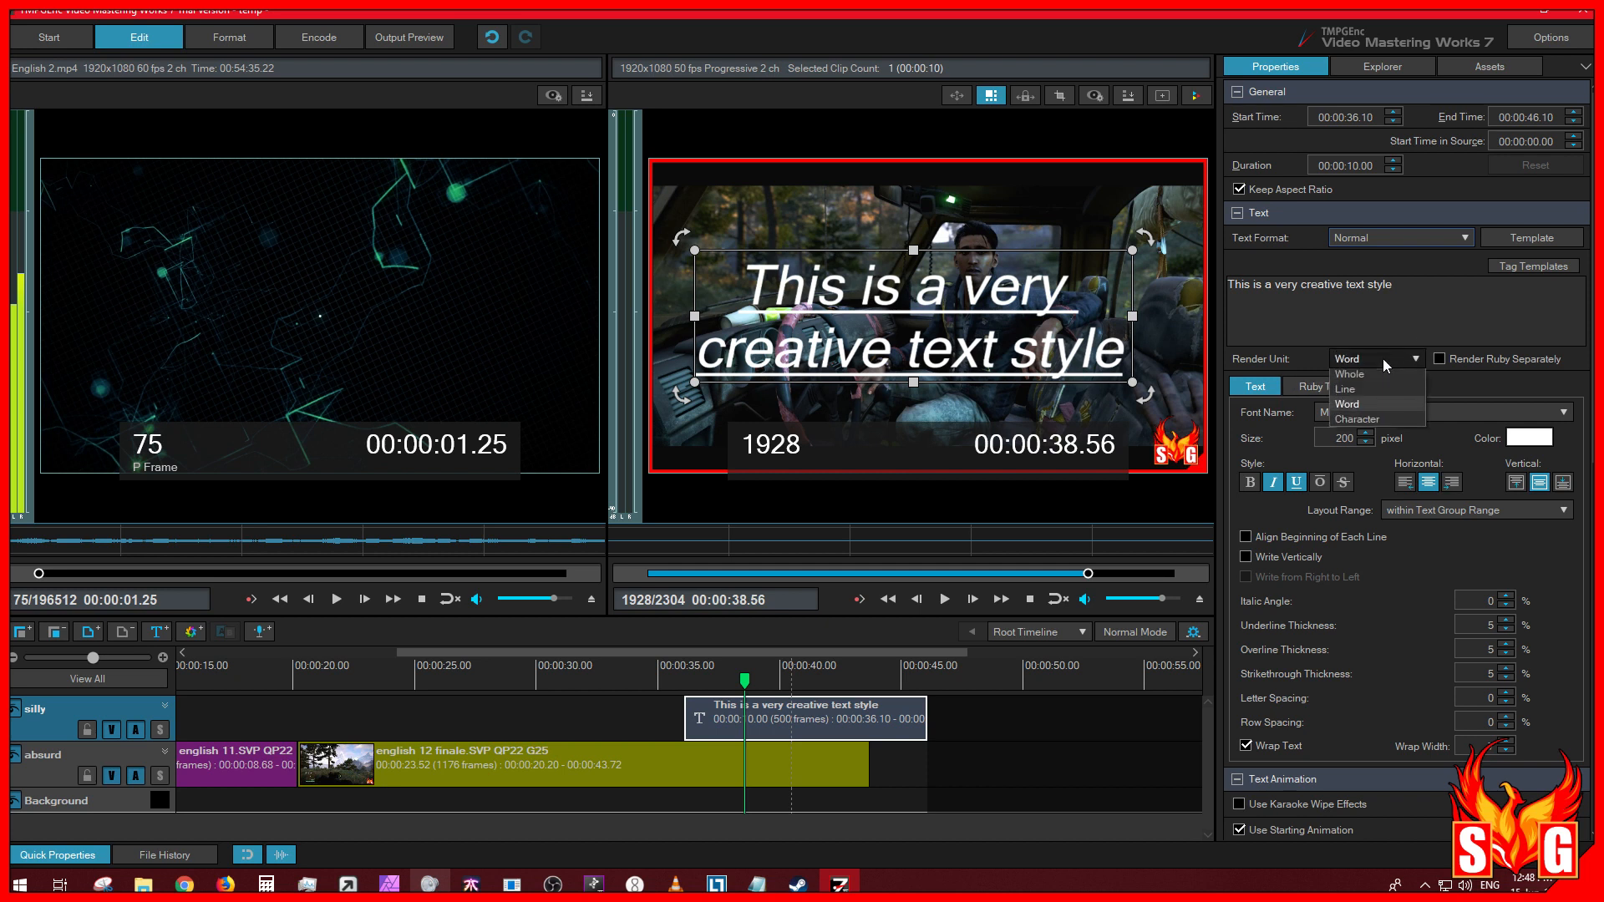
left_click(1363, 390)
left_click(682, 673)
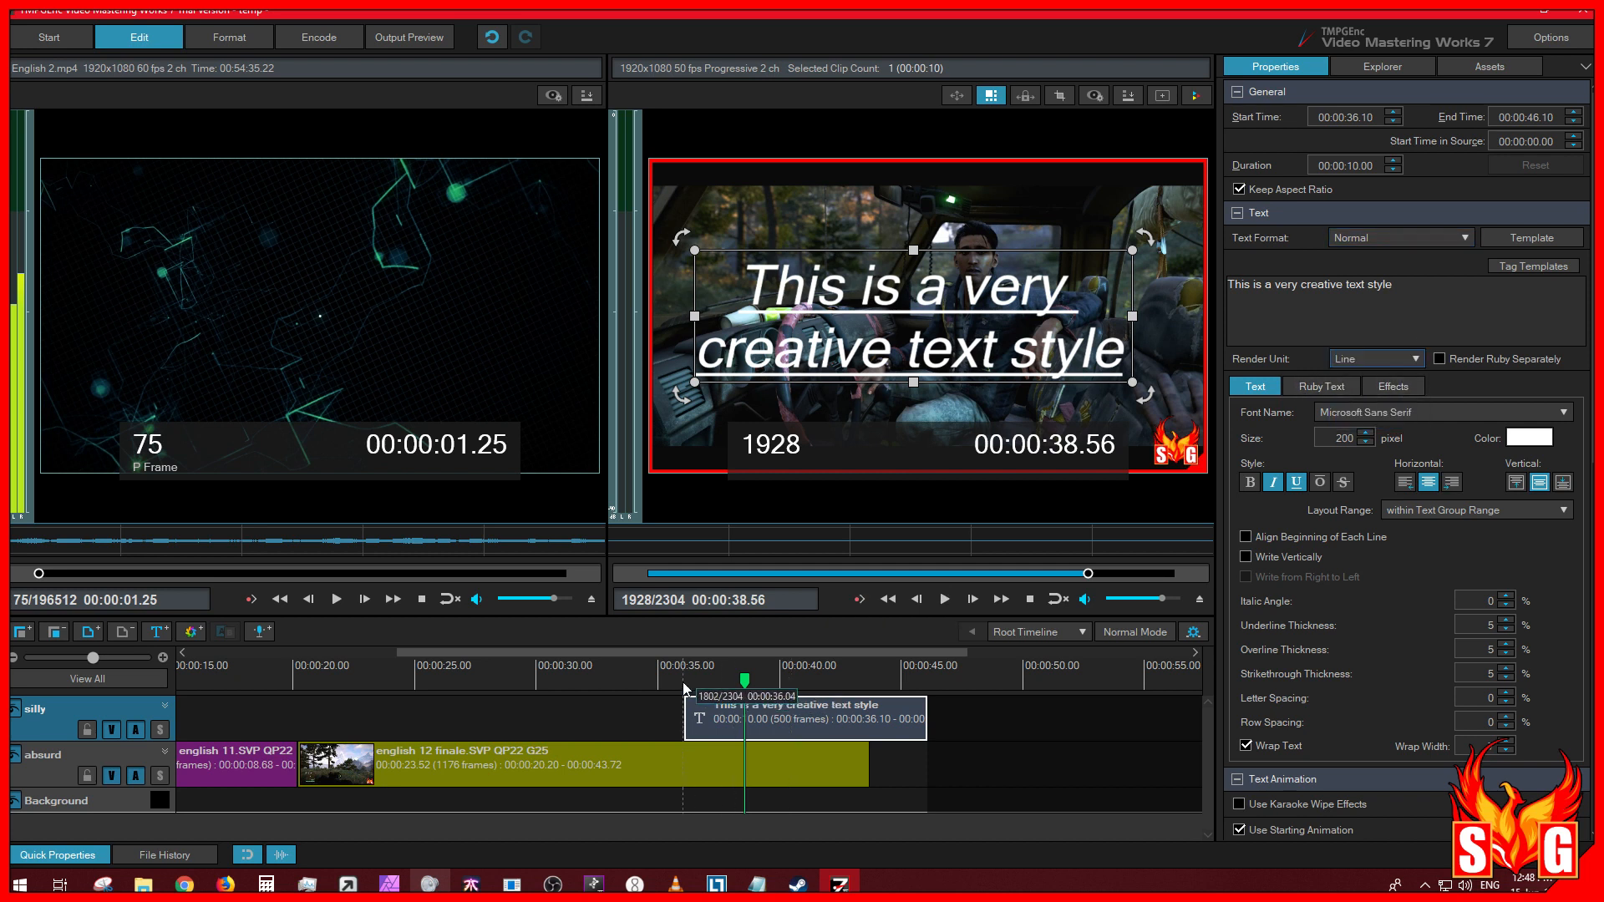
left_click(945, 599)
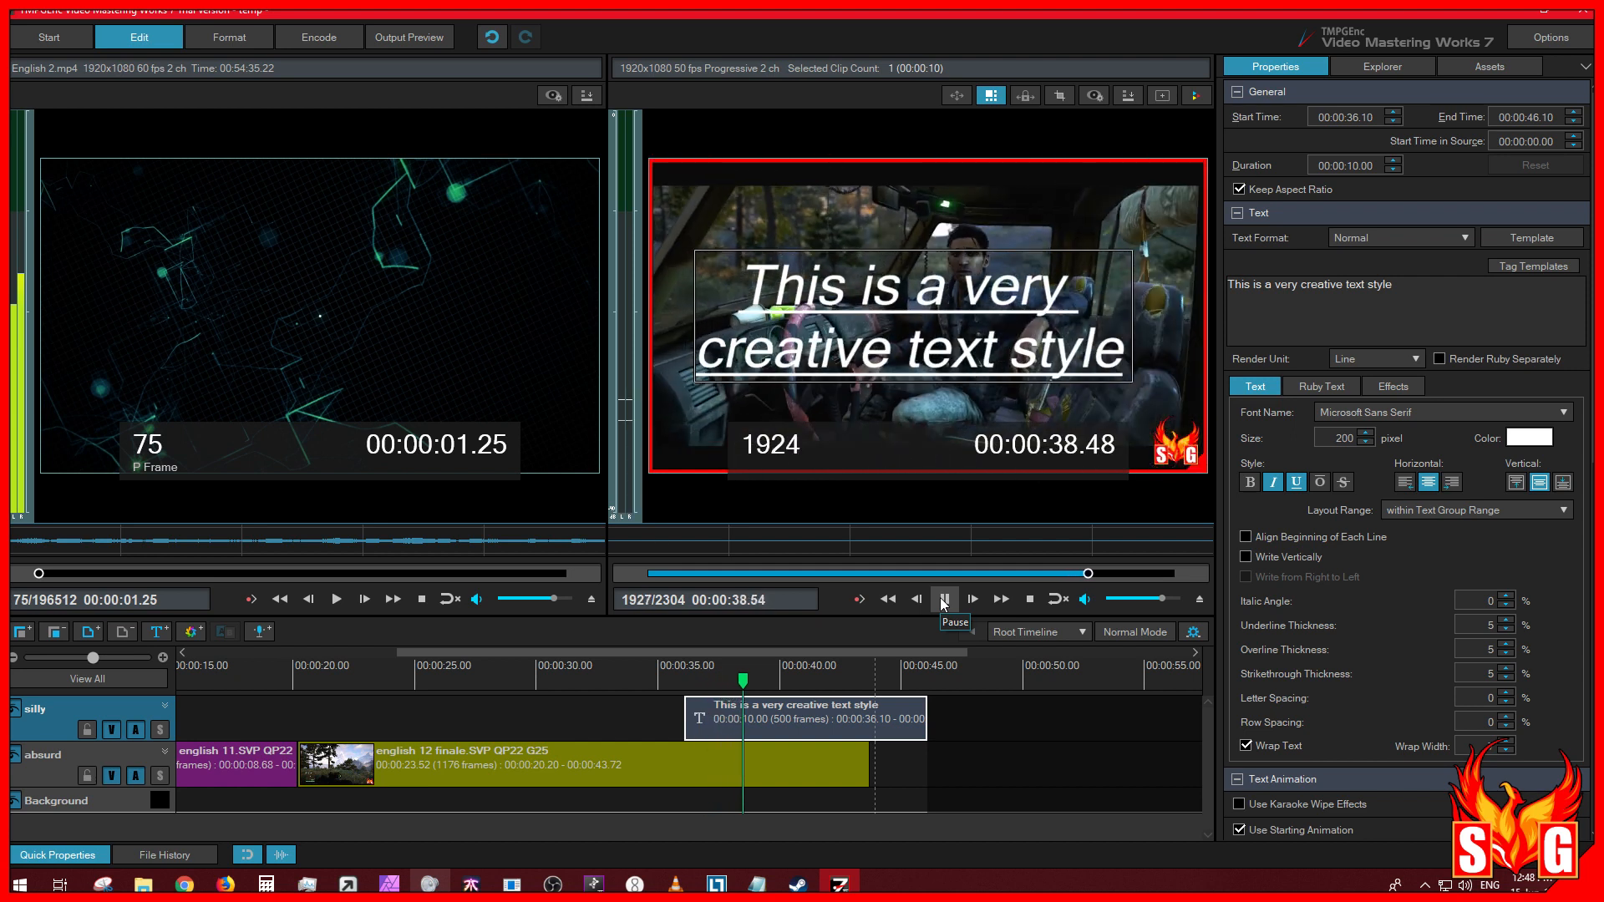
left_click(944, 600)
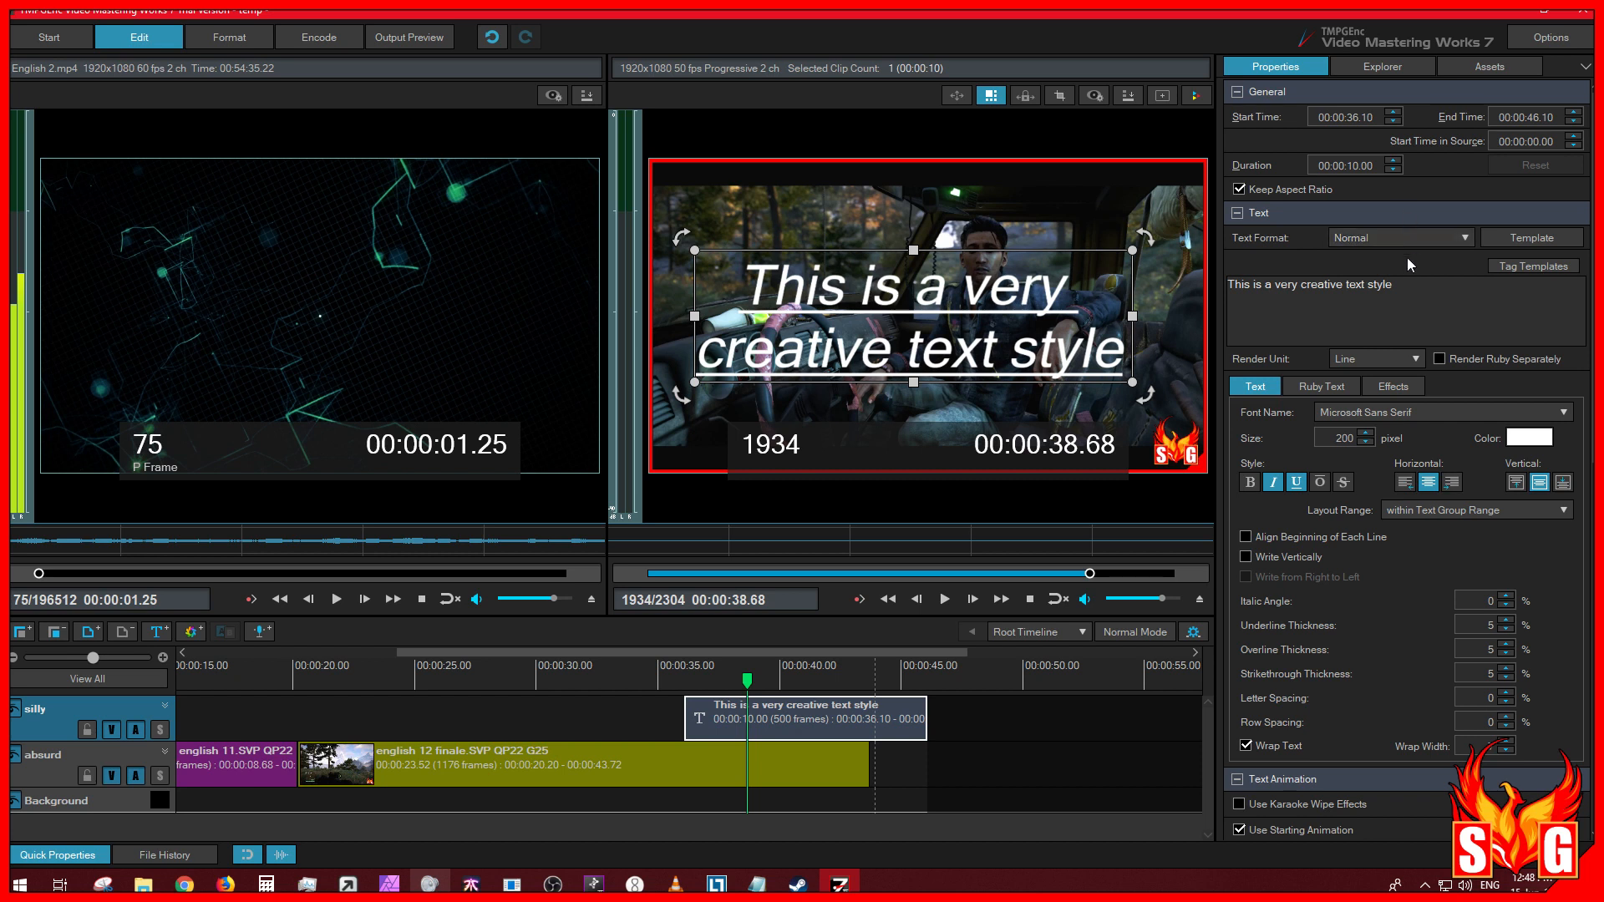
Step: Set the text's render unit back to Character and return to the starting animation settings
left_click(1396, 365)
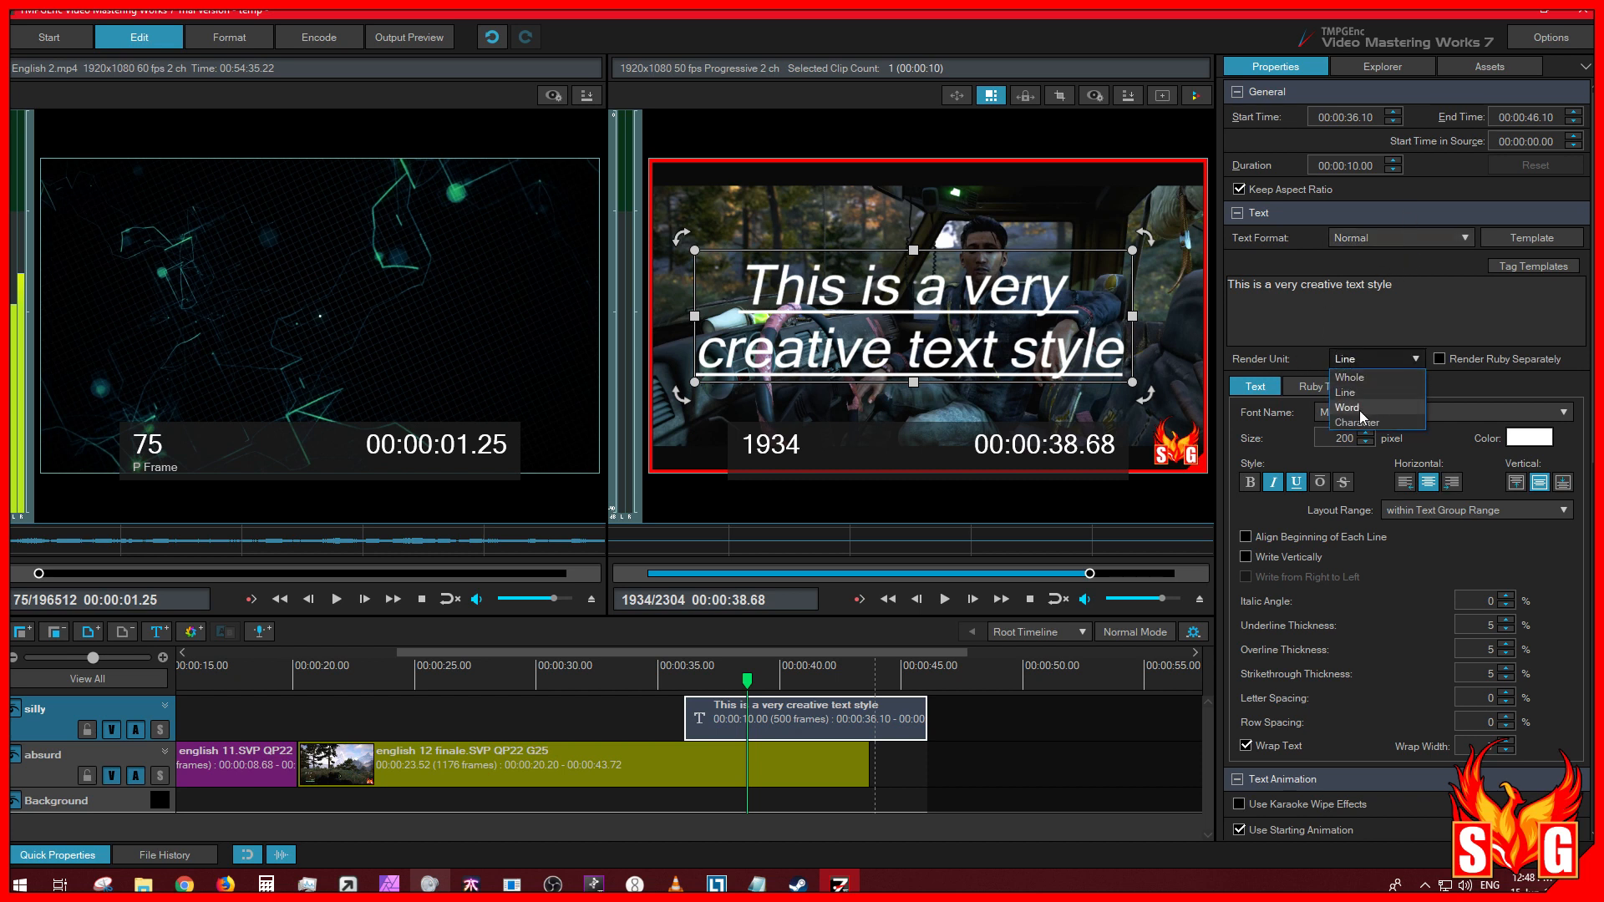
left_click(1361, 422)
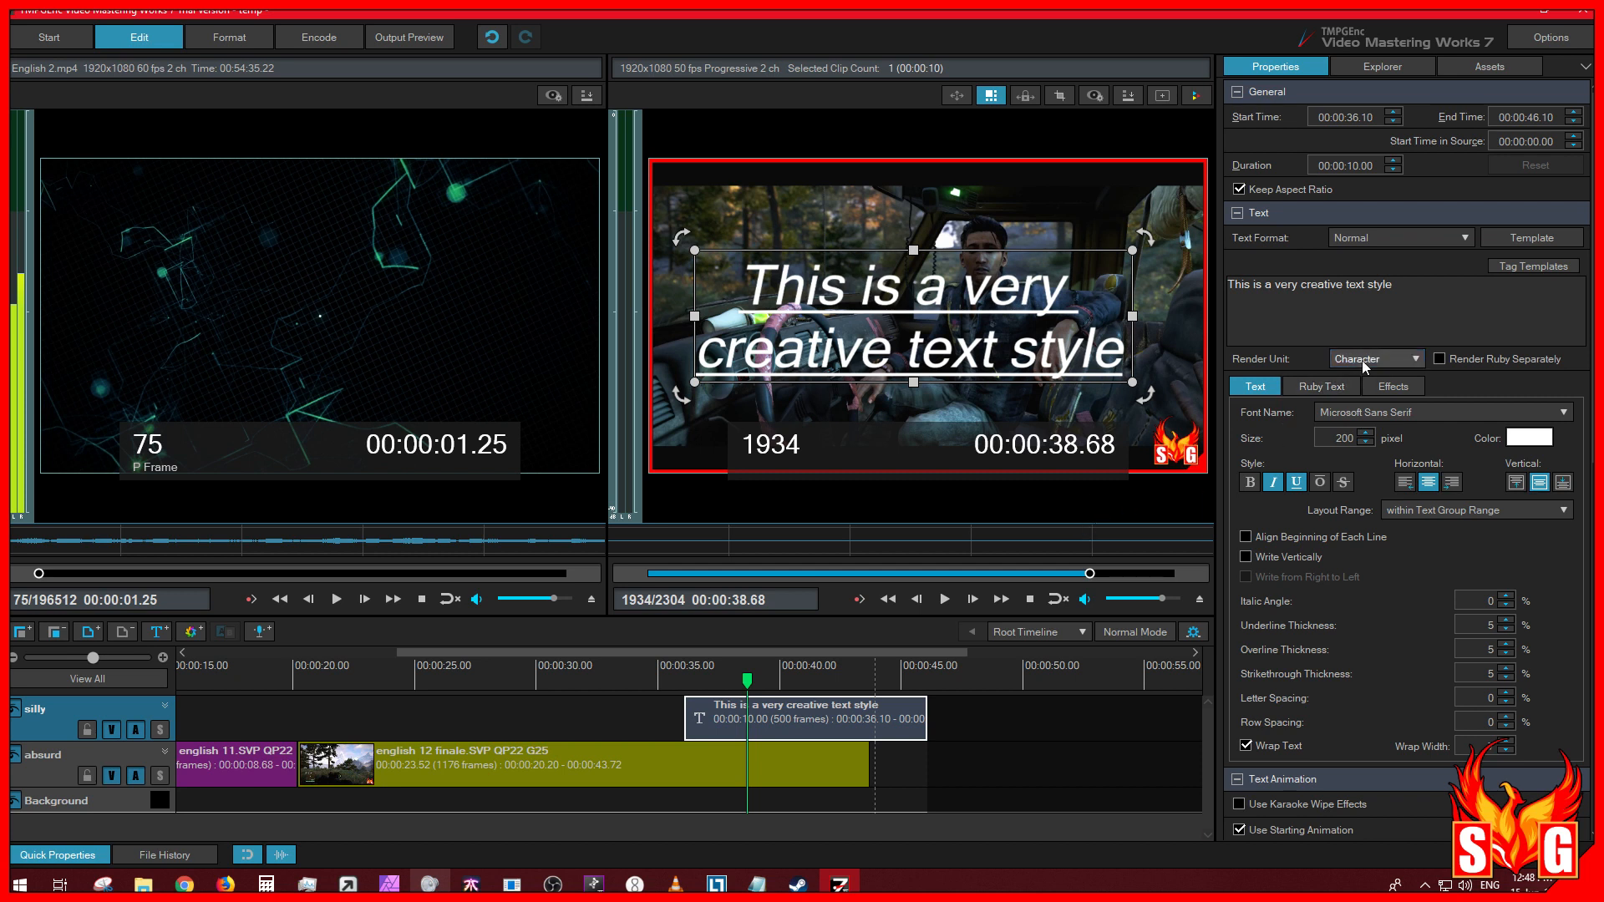
scroll(1245, 547, "down", 5)
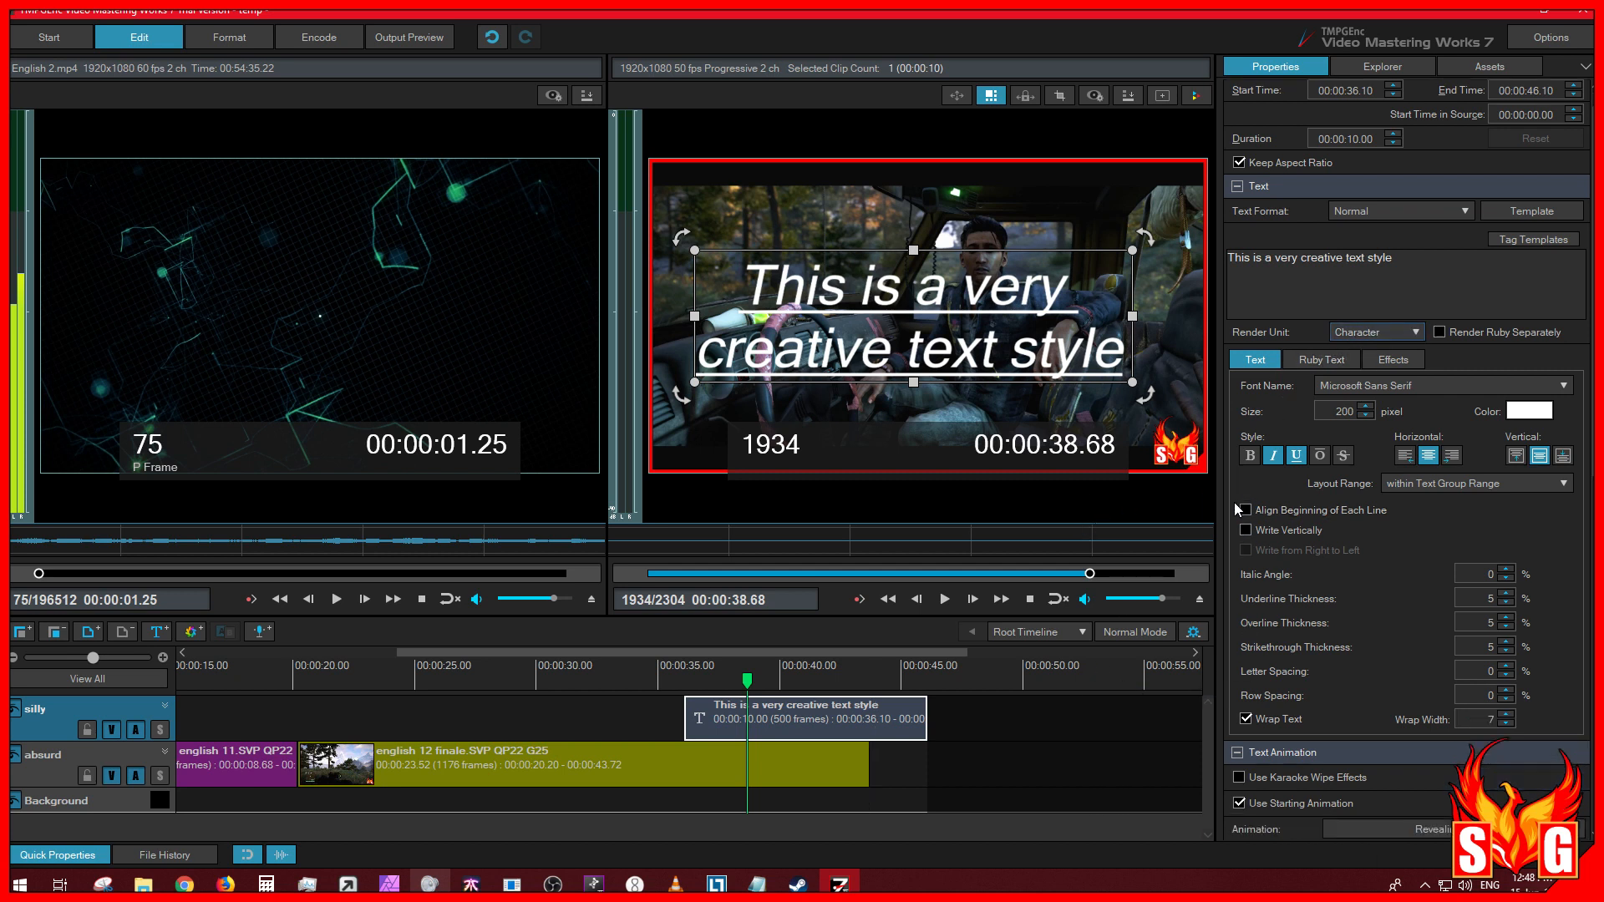
scroll(1278, 655, "down", 1)
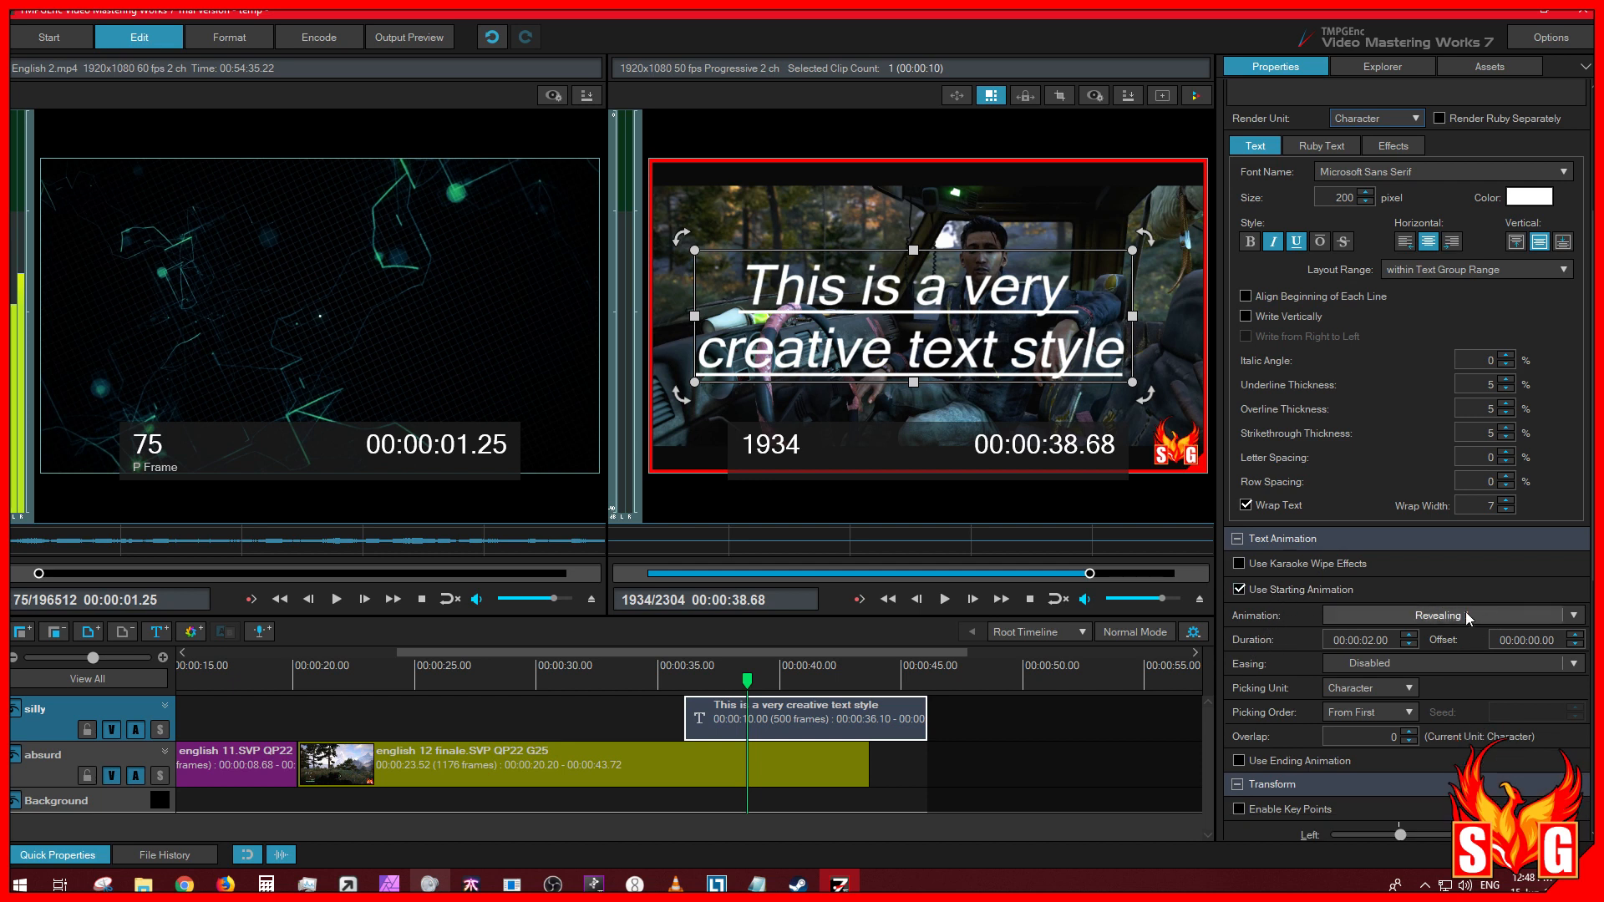
scroll(1466, 611, "down", 1)
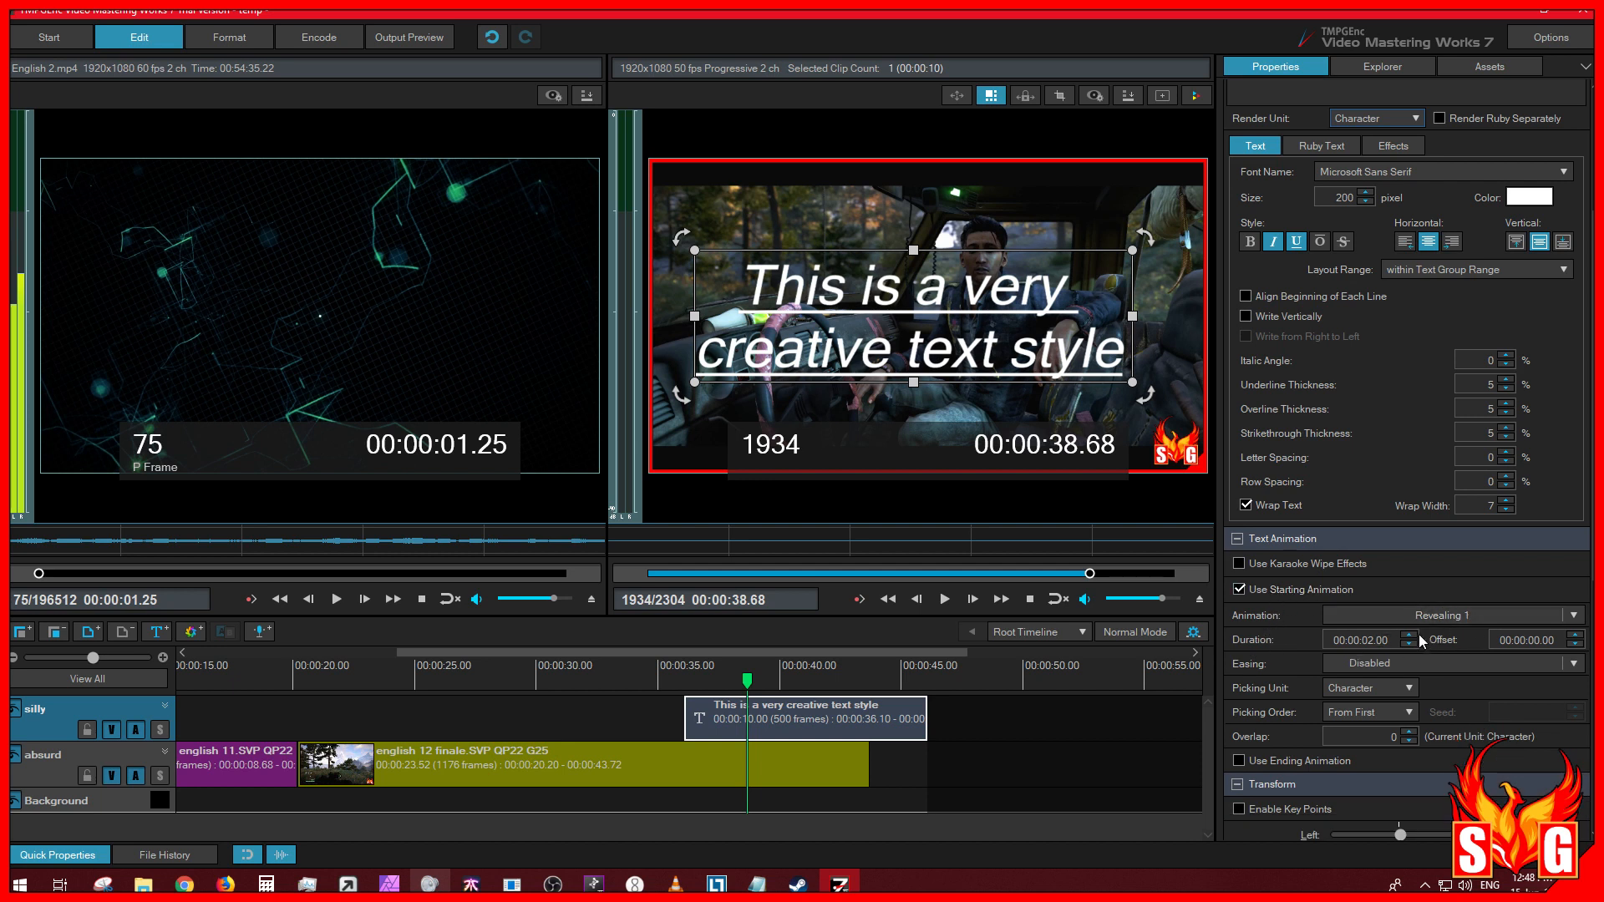
Step: Set the starting animation's easing to Elastic with mode In, and play the text clip from its beginning to preview it
left_click(1370, 665)
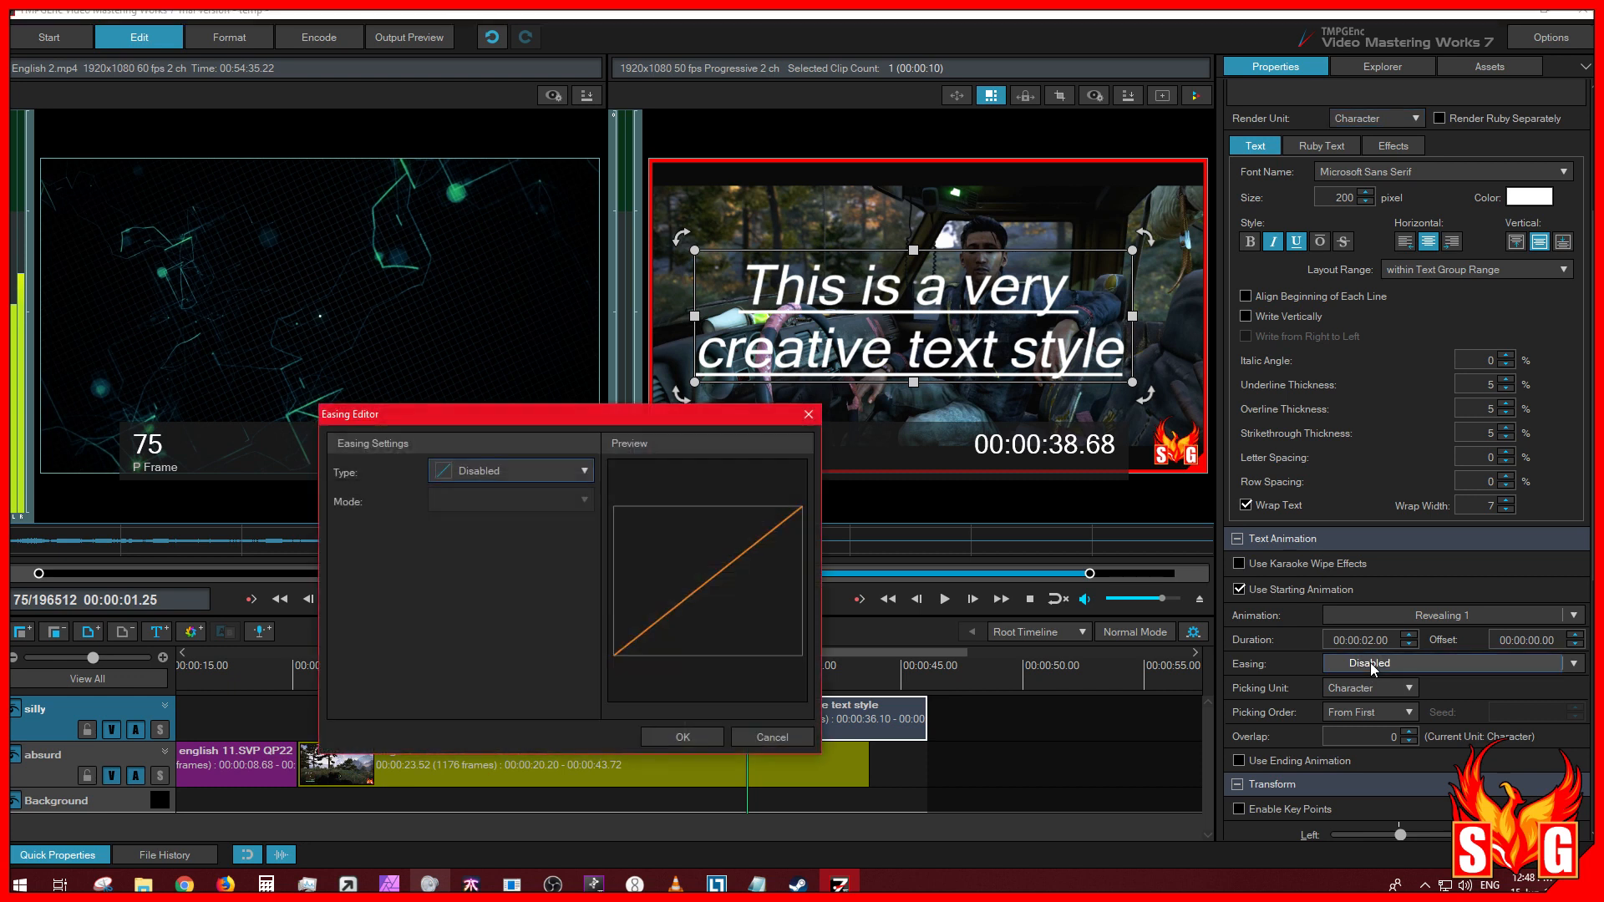
left_click(483, 473)
left_click(489, 577)
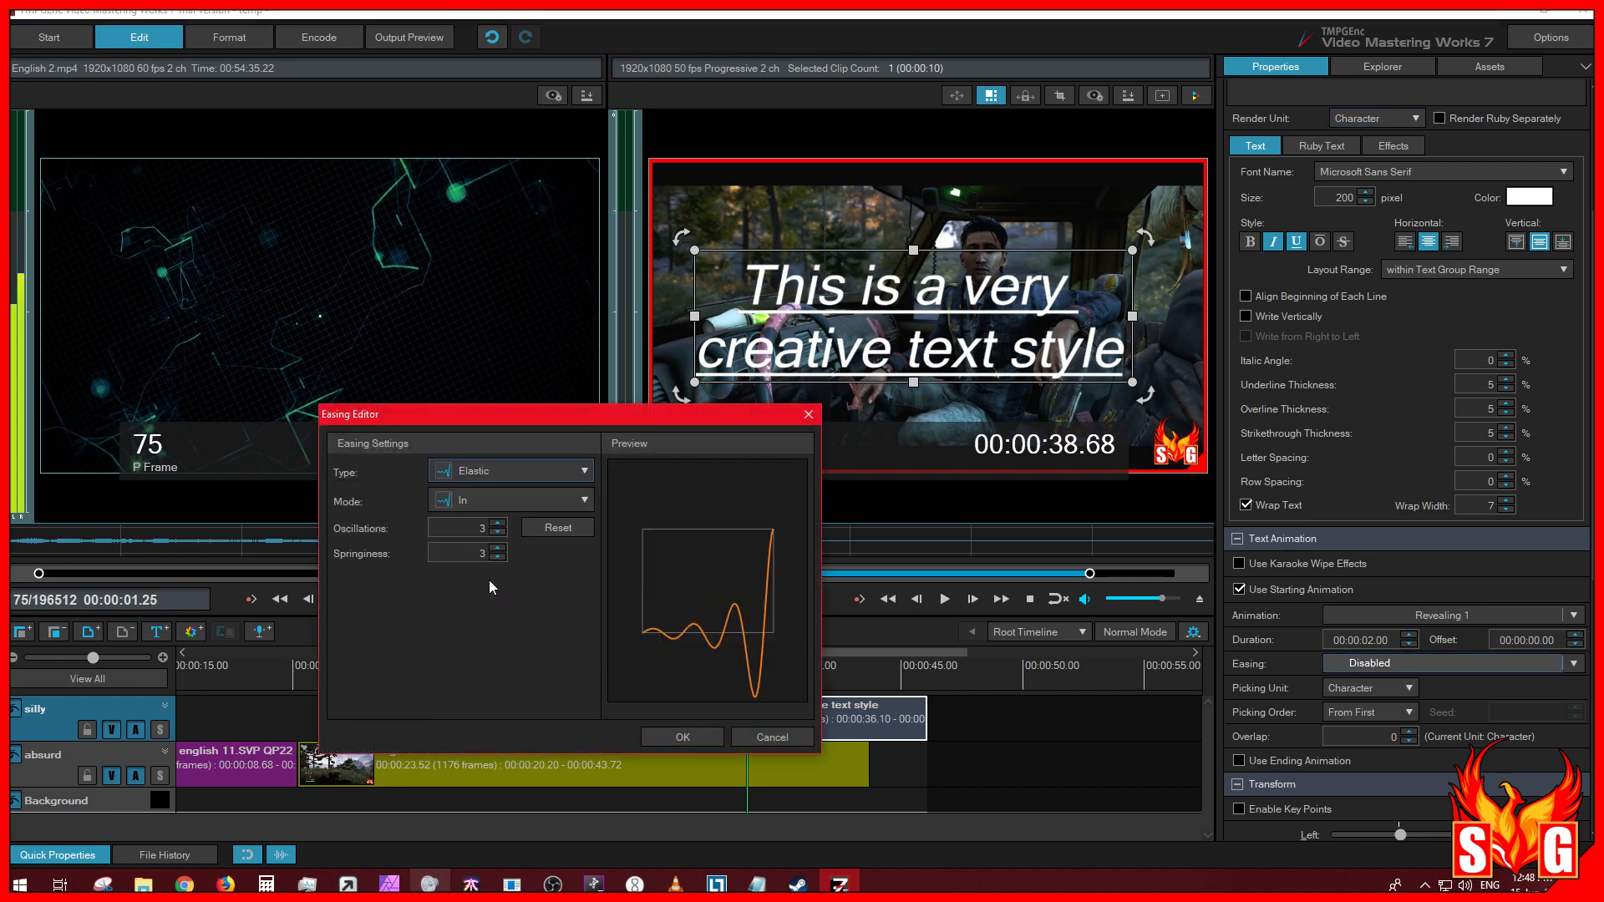
left_click(704, 740)
left_click(687, 674)
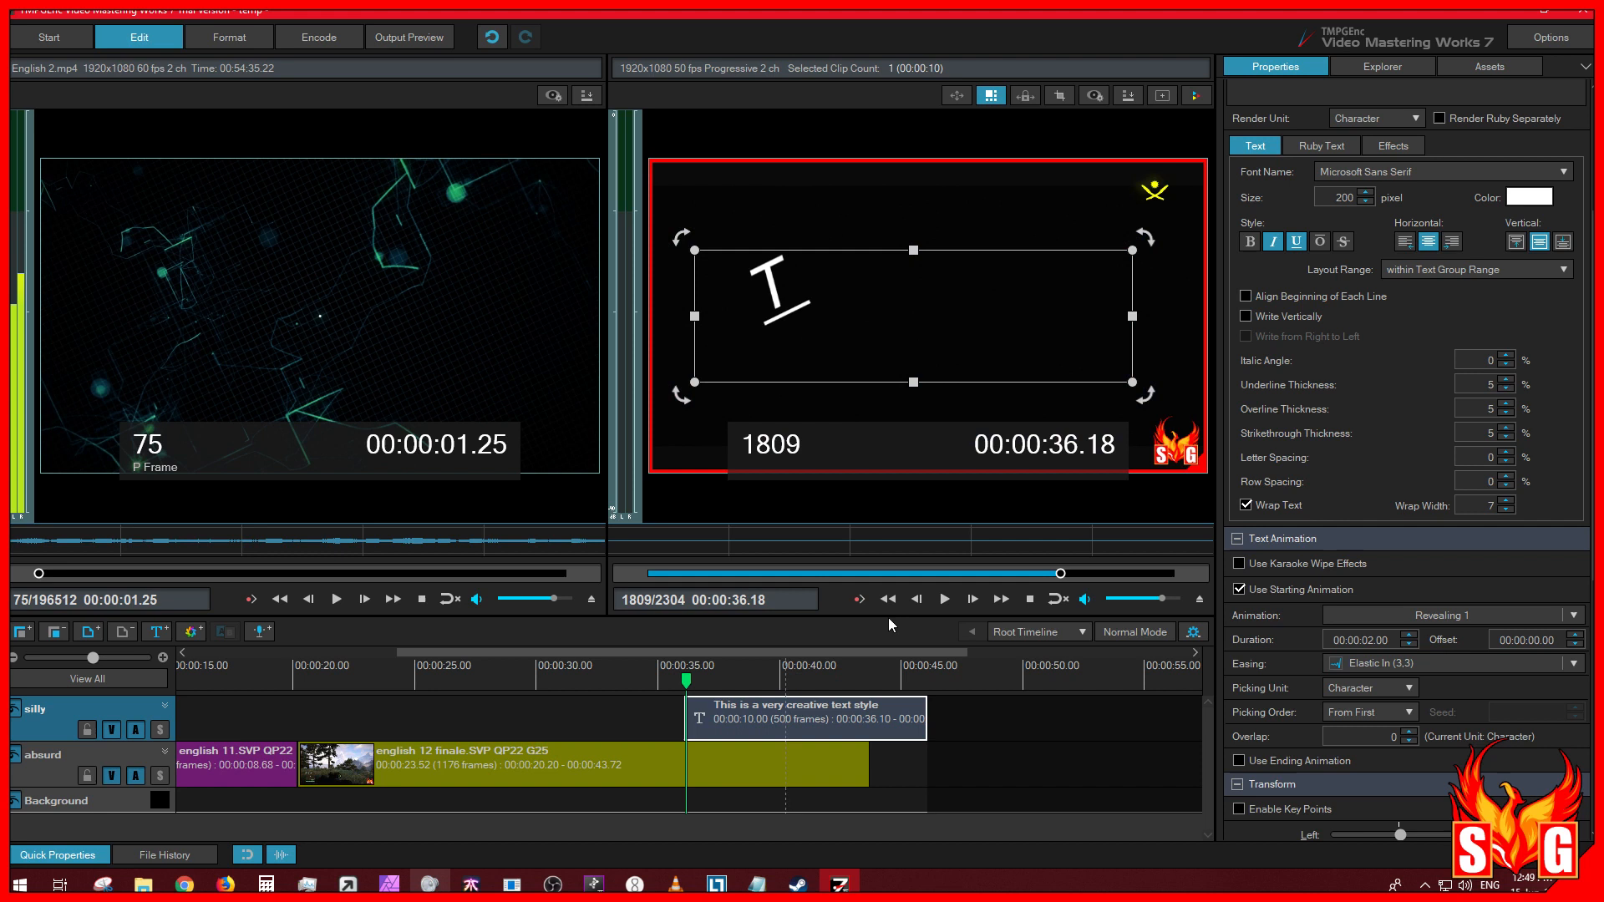
left_click(944, 600)
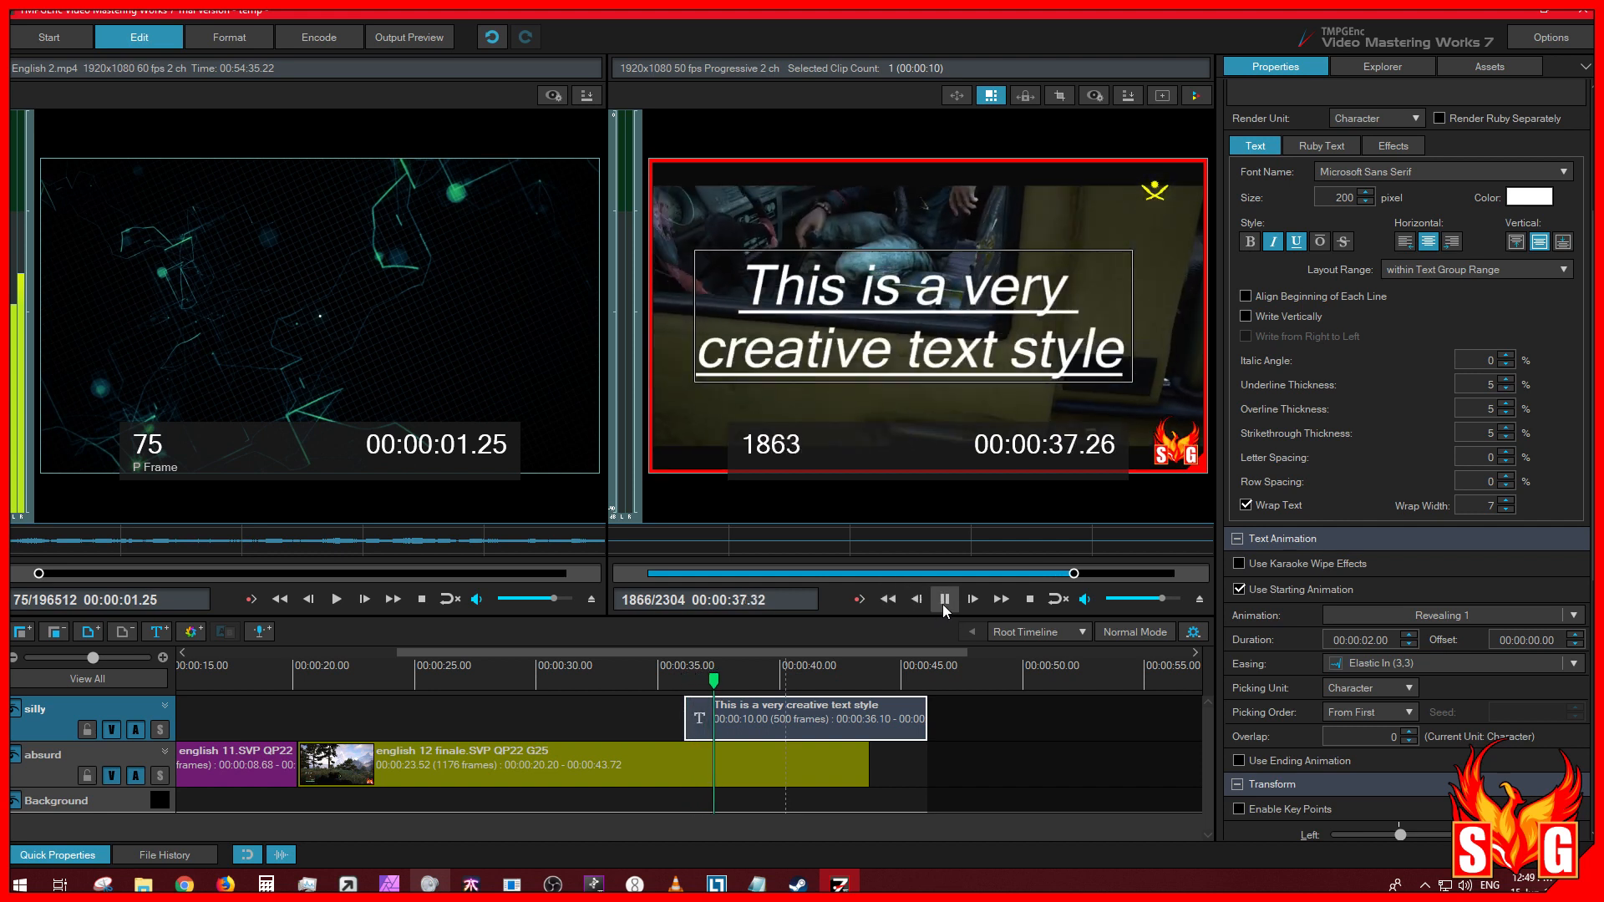
left_click(944, 603)
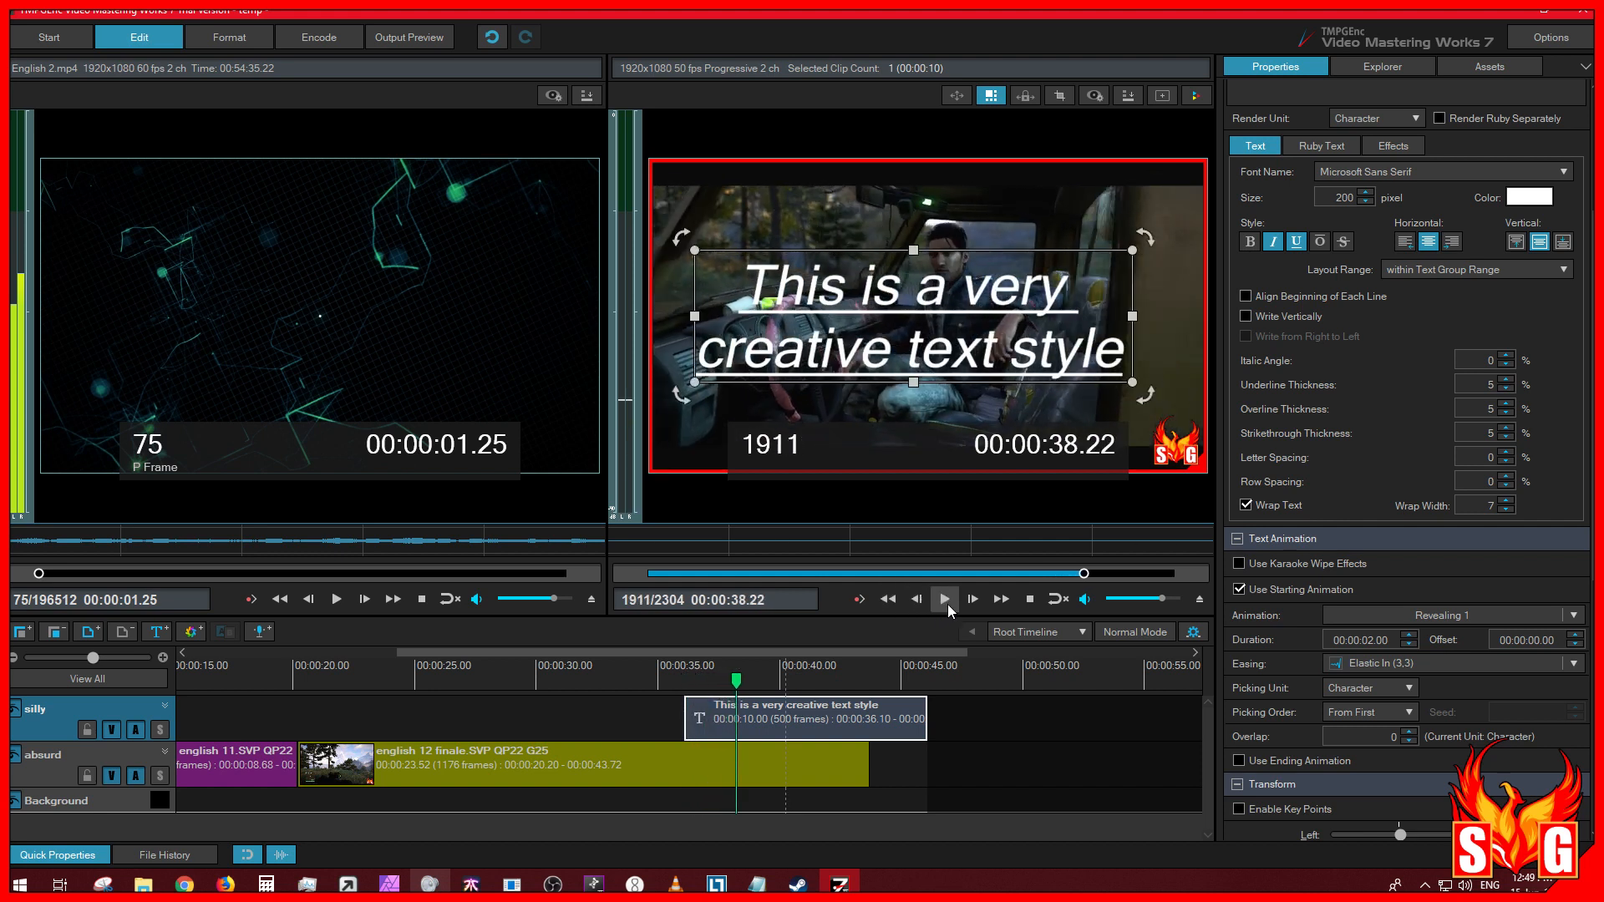
Step: Change the starting animation's easing type to Quintic
left_click(1437, 665)
left_click(493, 473)
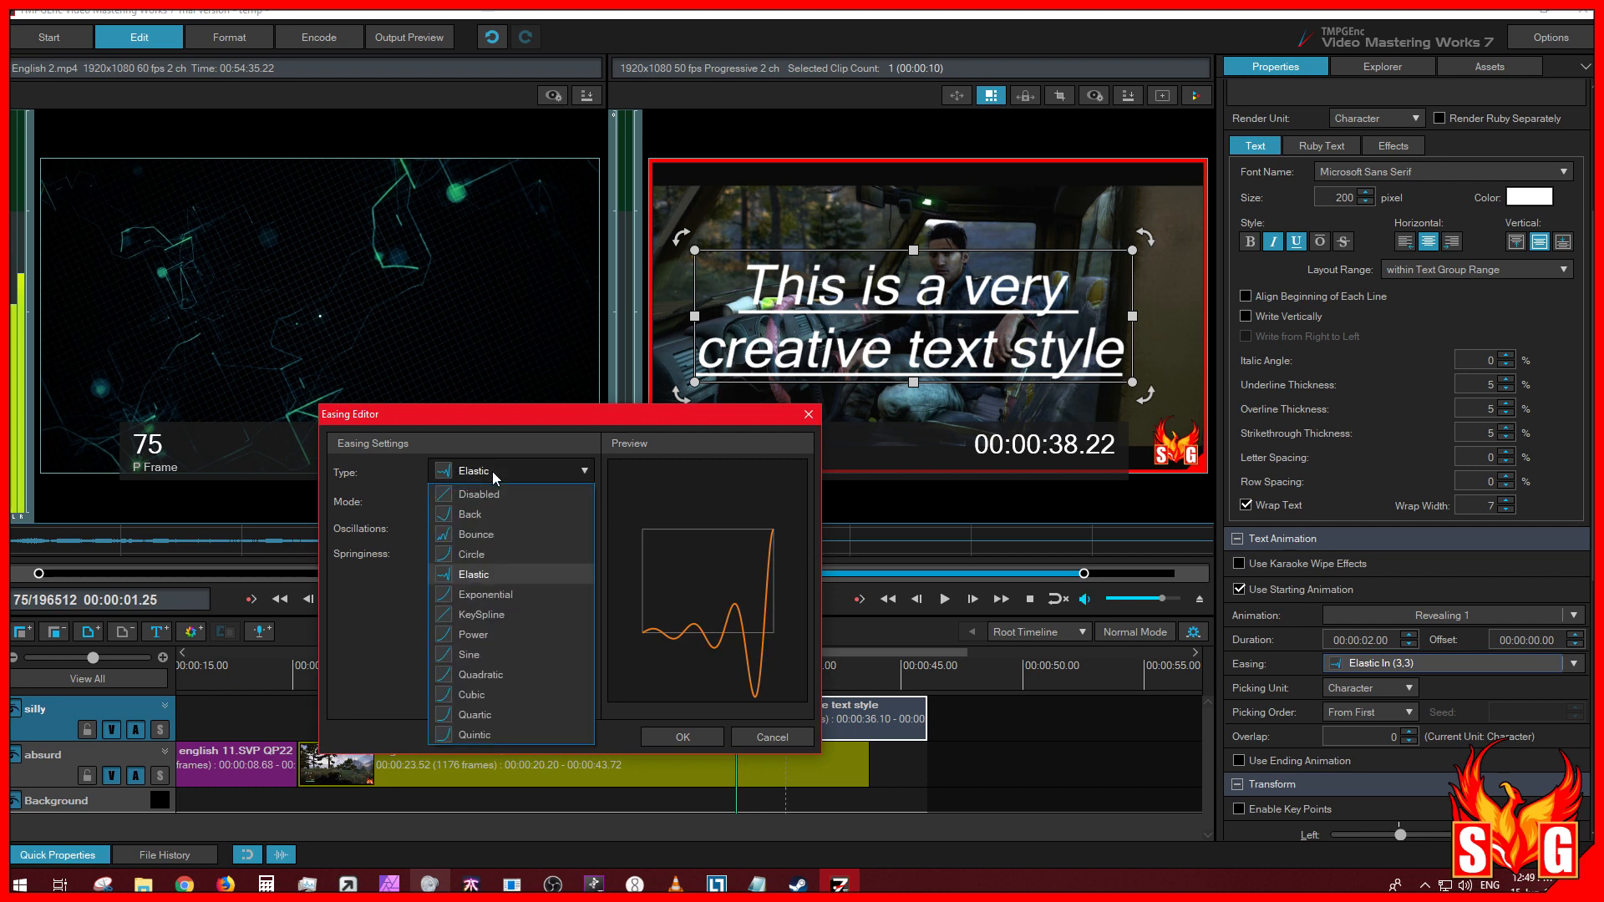
left_click(504, 735)
left_click(682, 741)
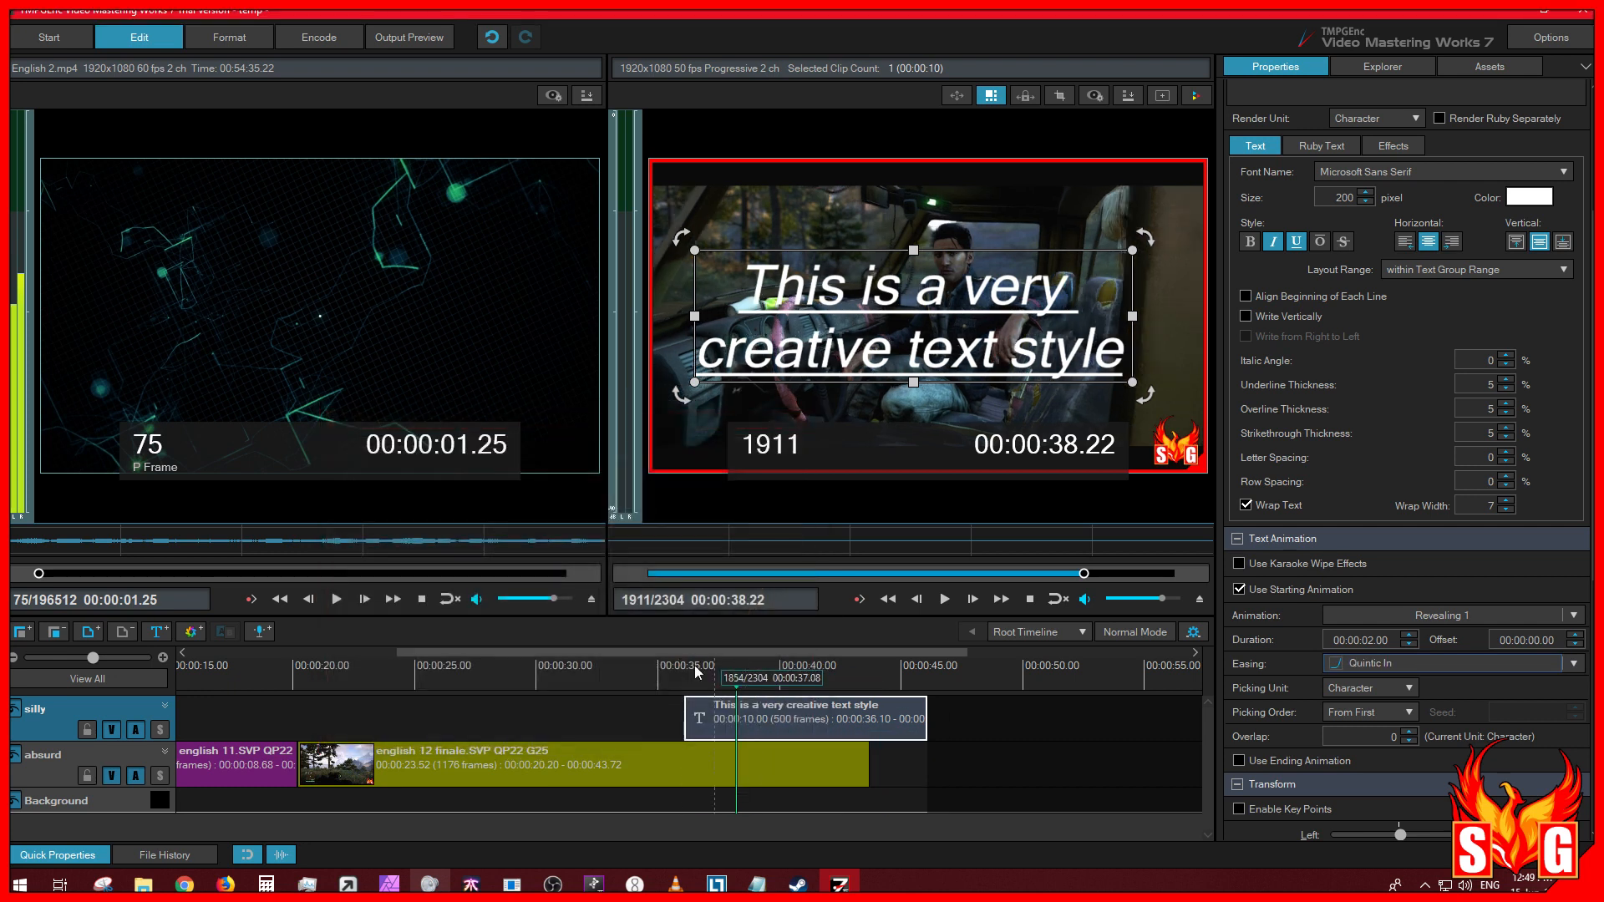
Step: Play the text clip twice from around its beginning to preview the Quintic easing
left_click(685, 681)
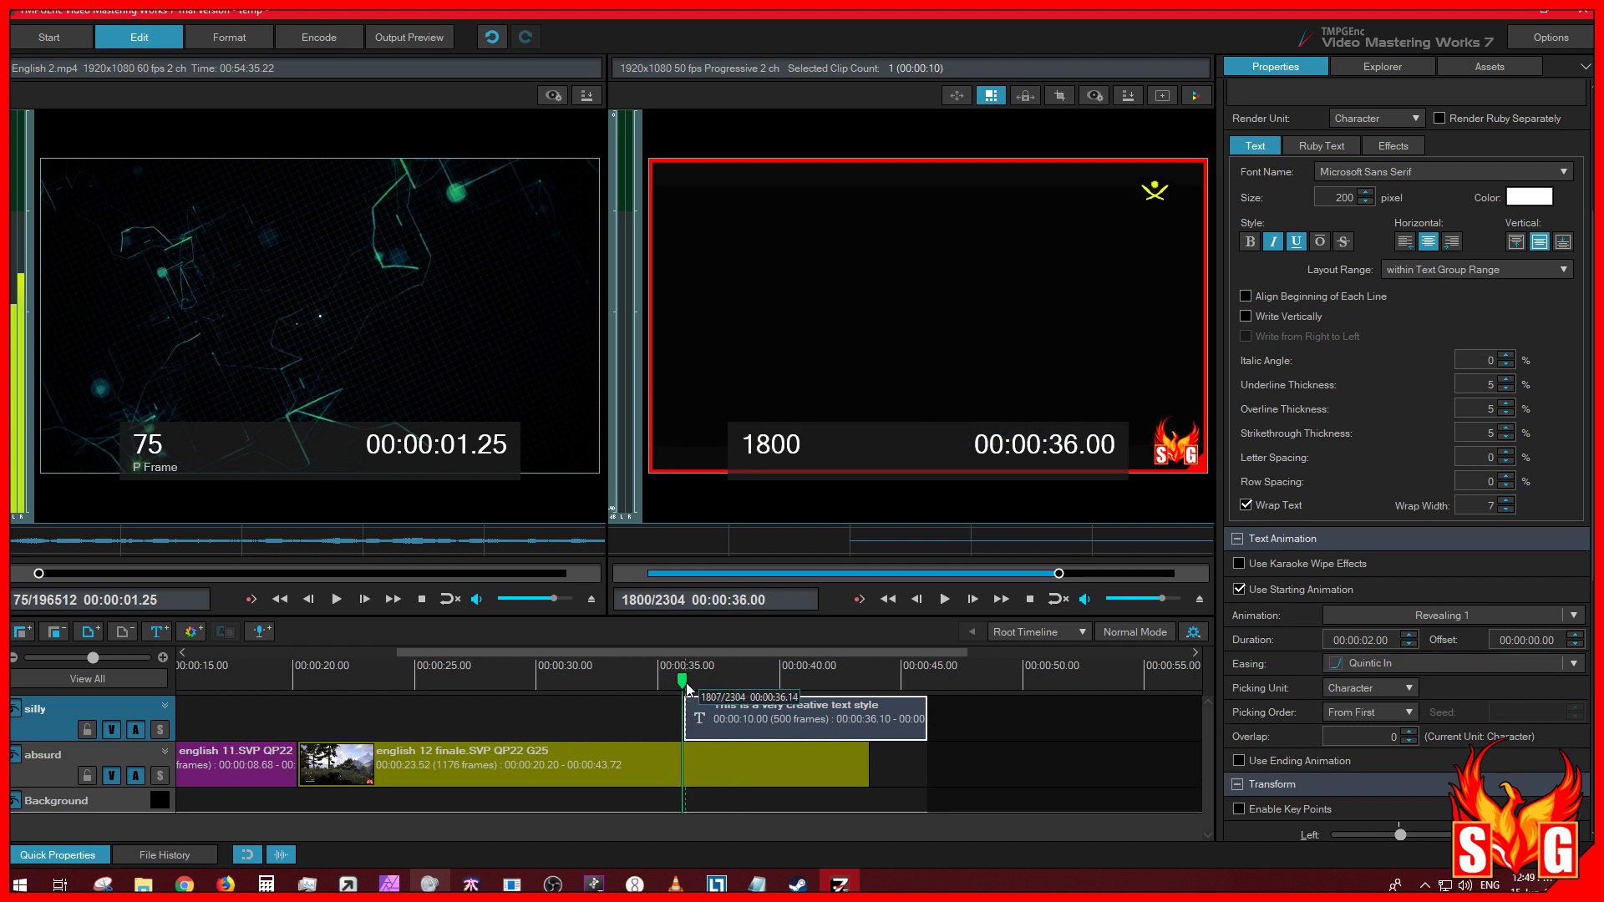
left_click(945, 600)
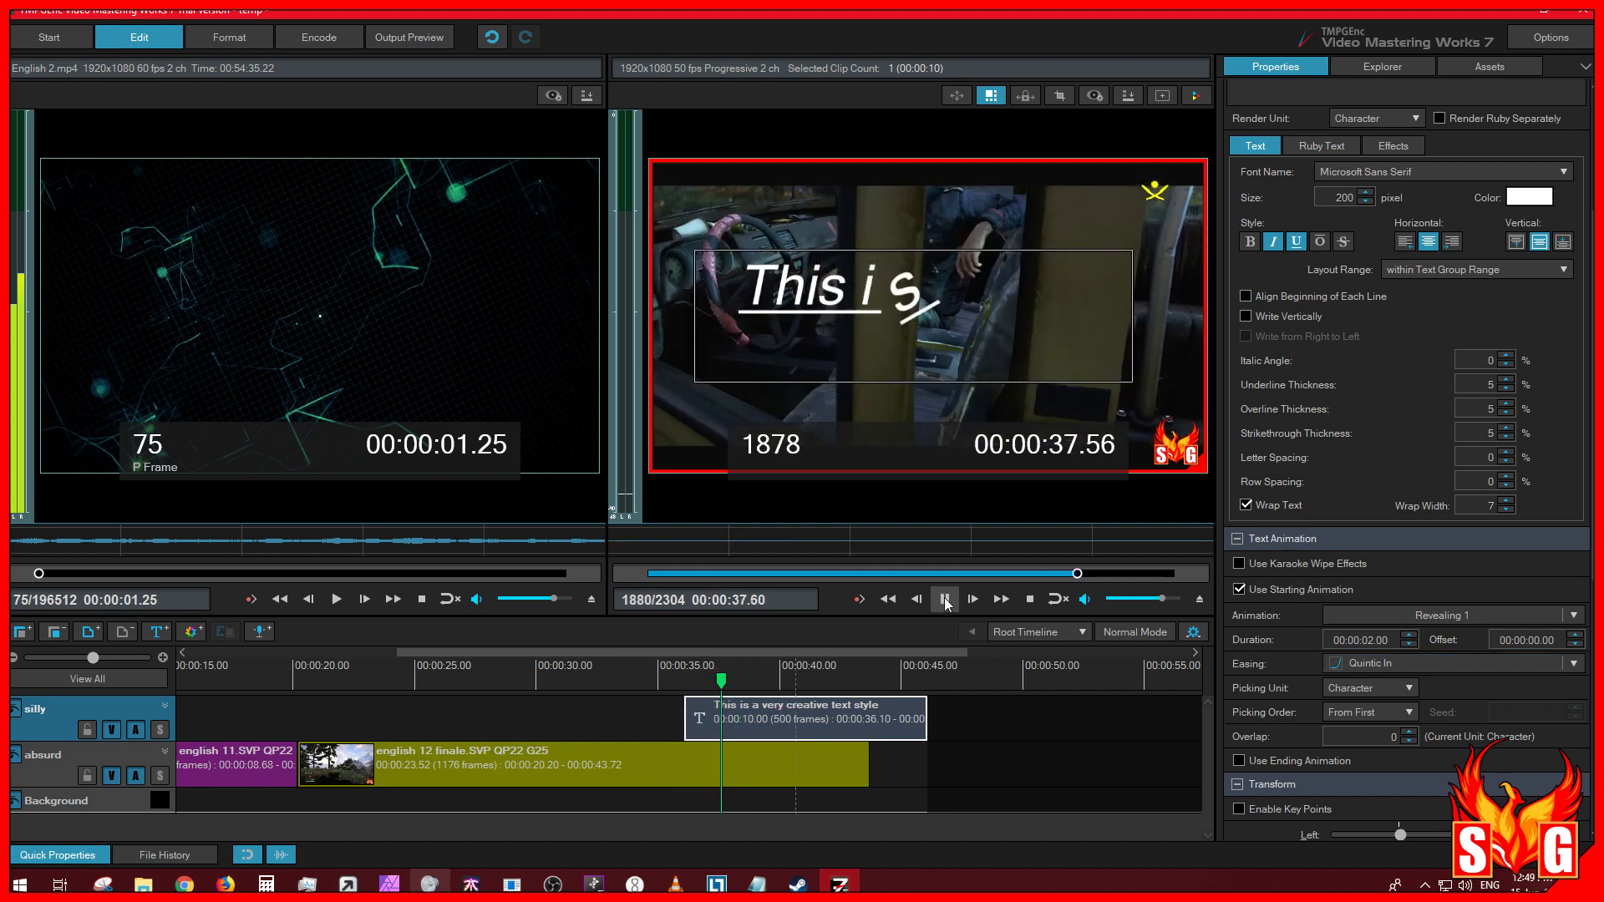
left_click(945, 600)
left_click(692, 674)
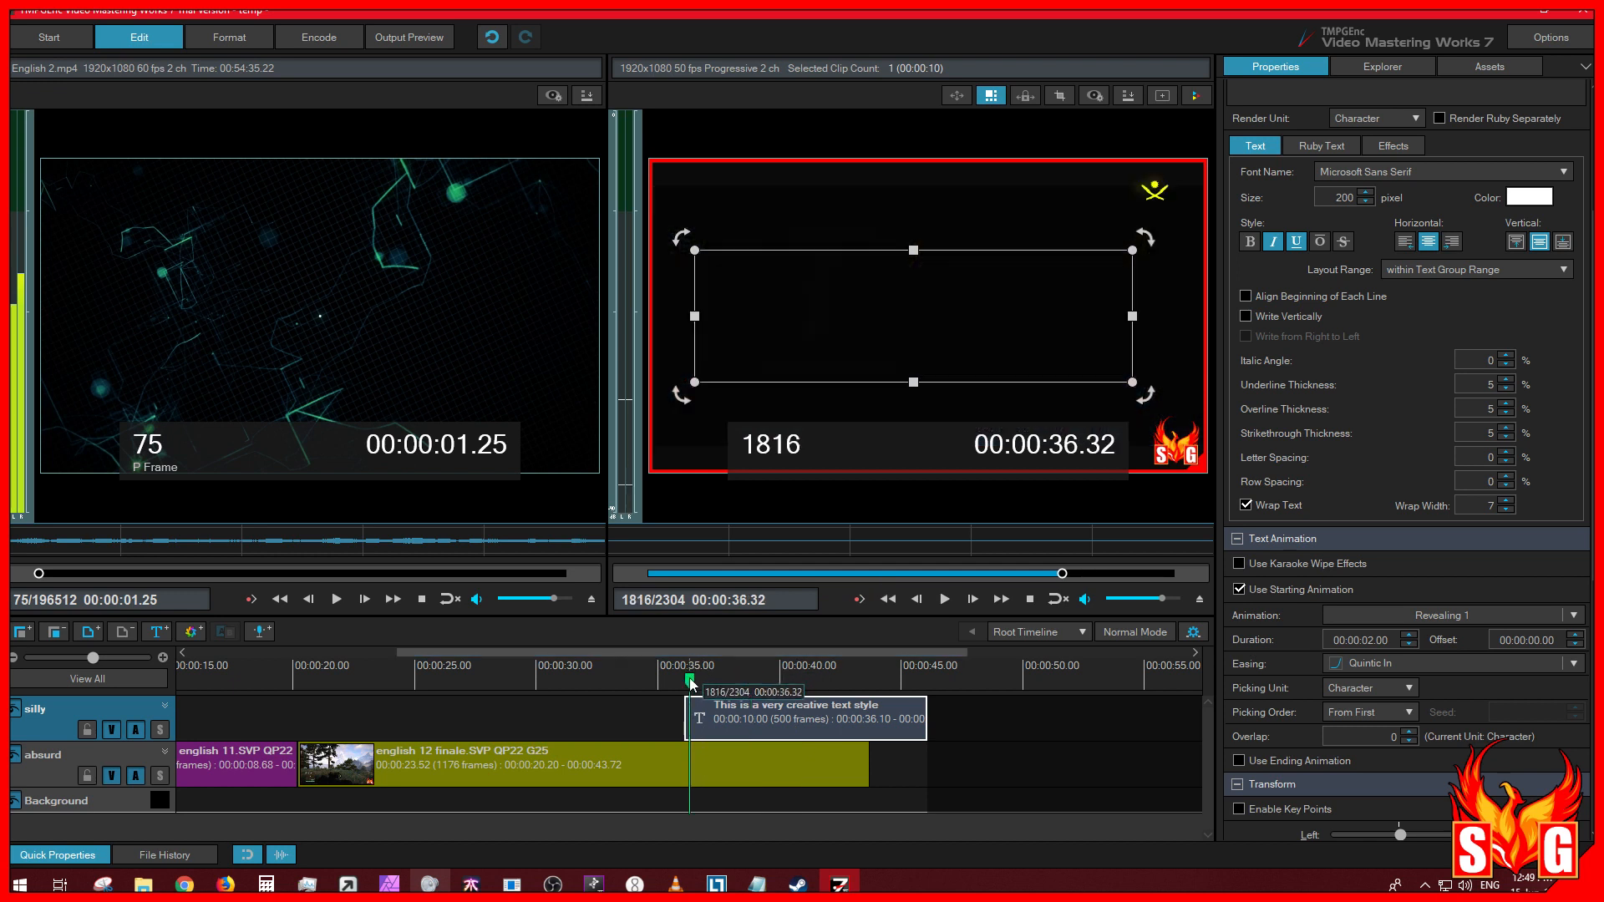
left_click(945, 600)
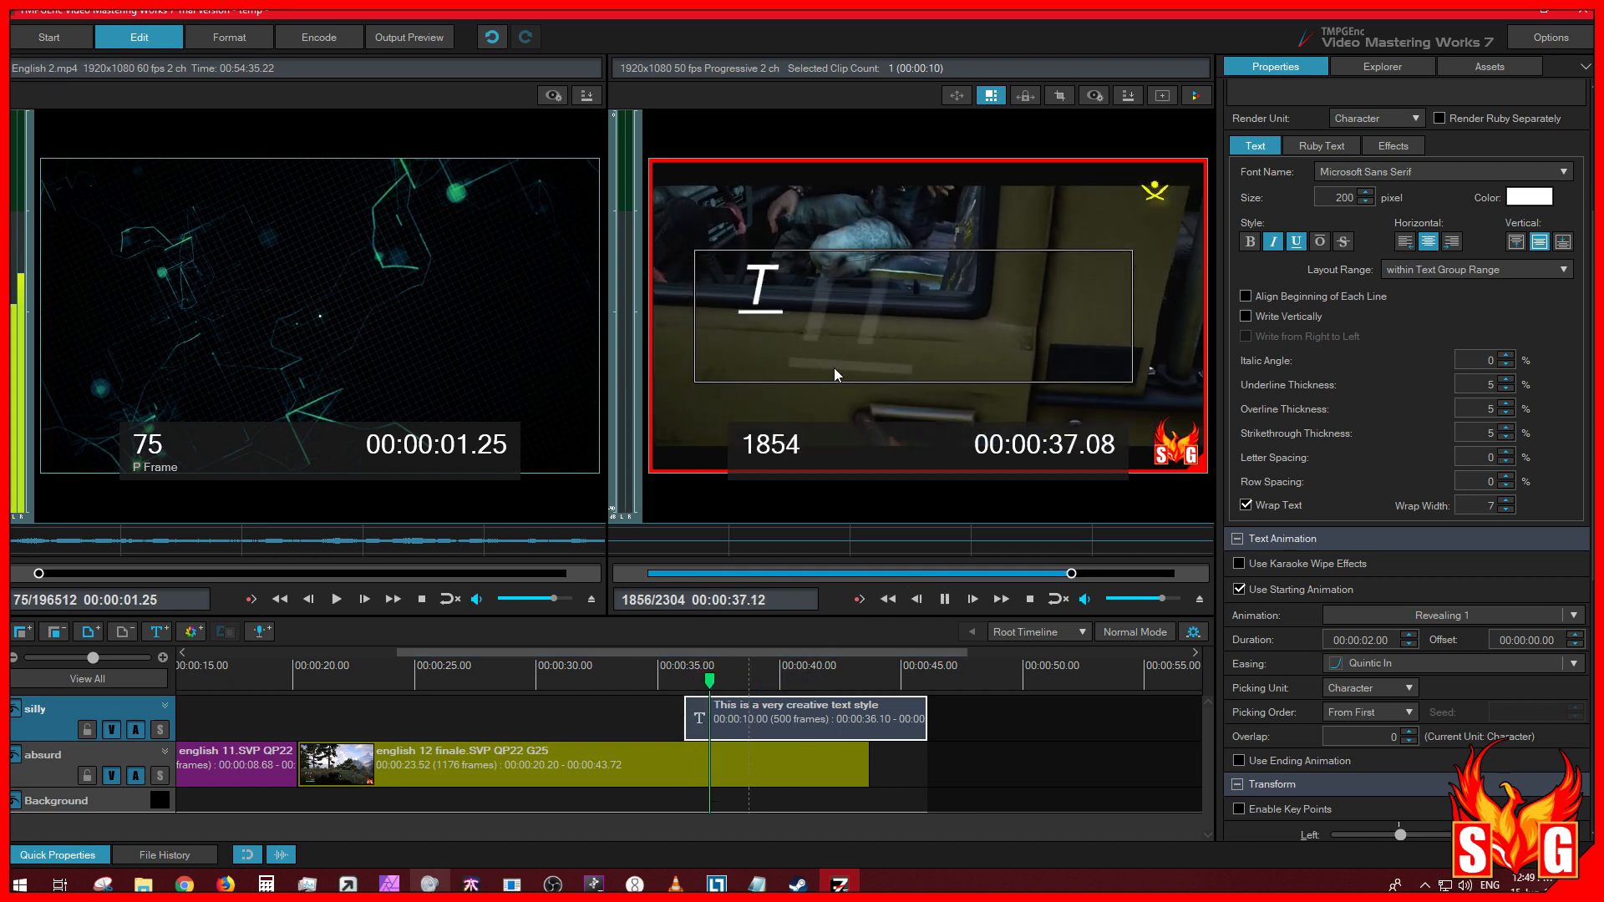
left_click(950, 604)
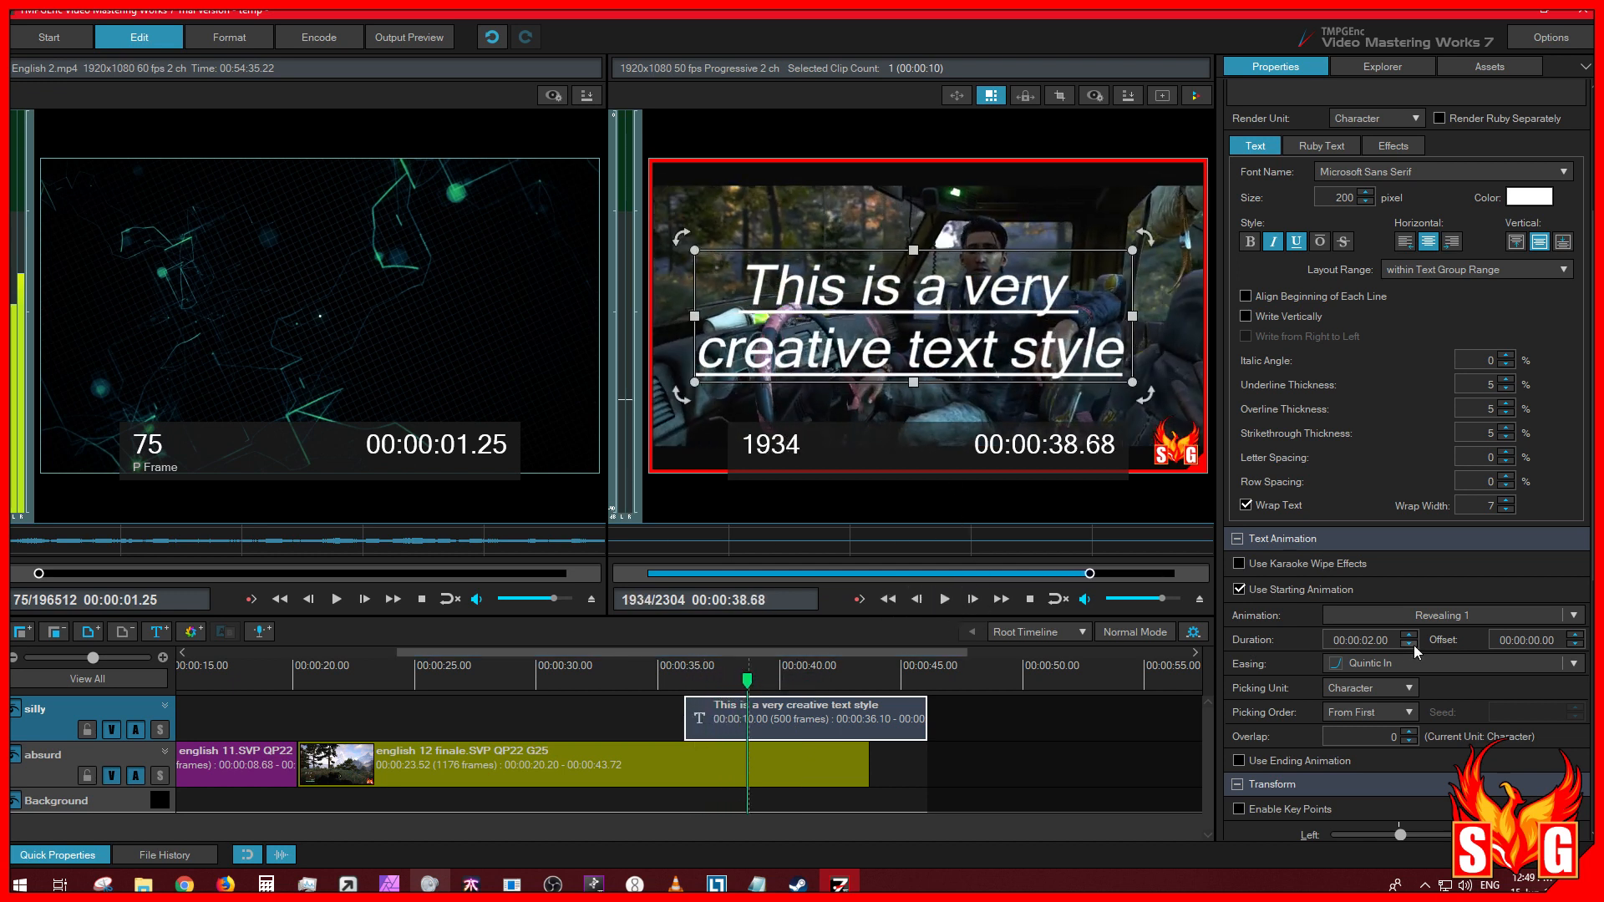
Step: Set the starting animation's easing back to Disabled
left_click(1452, 663)
left_click(523, 470)
left_click(508, 494)
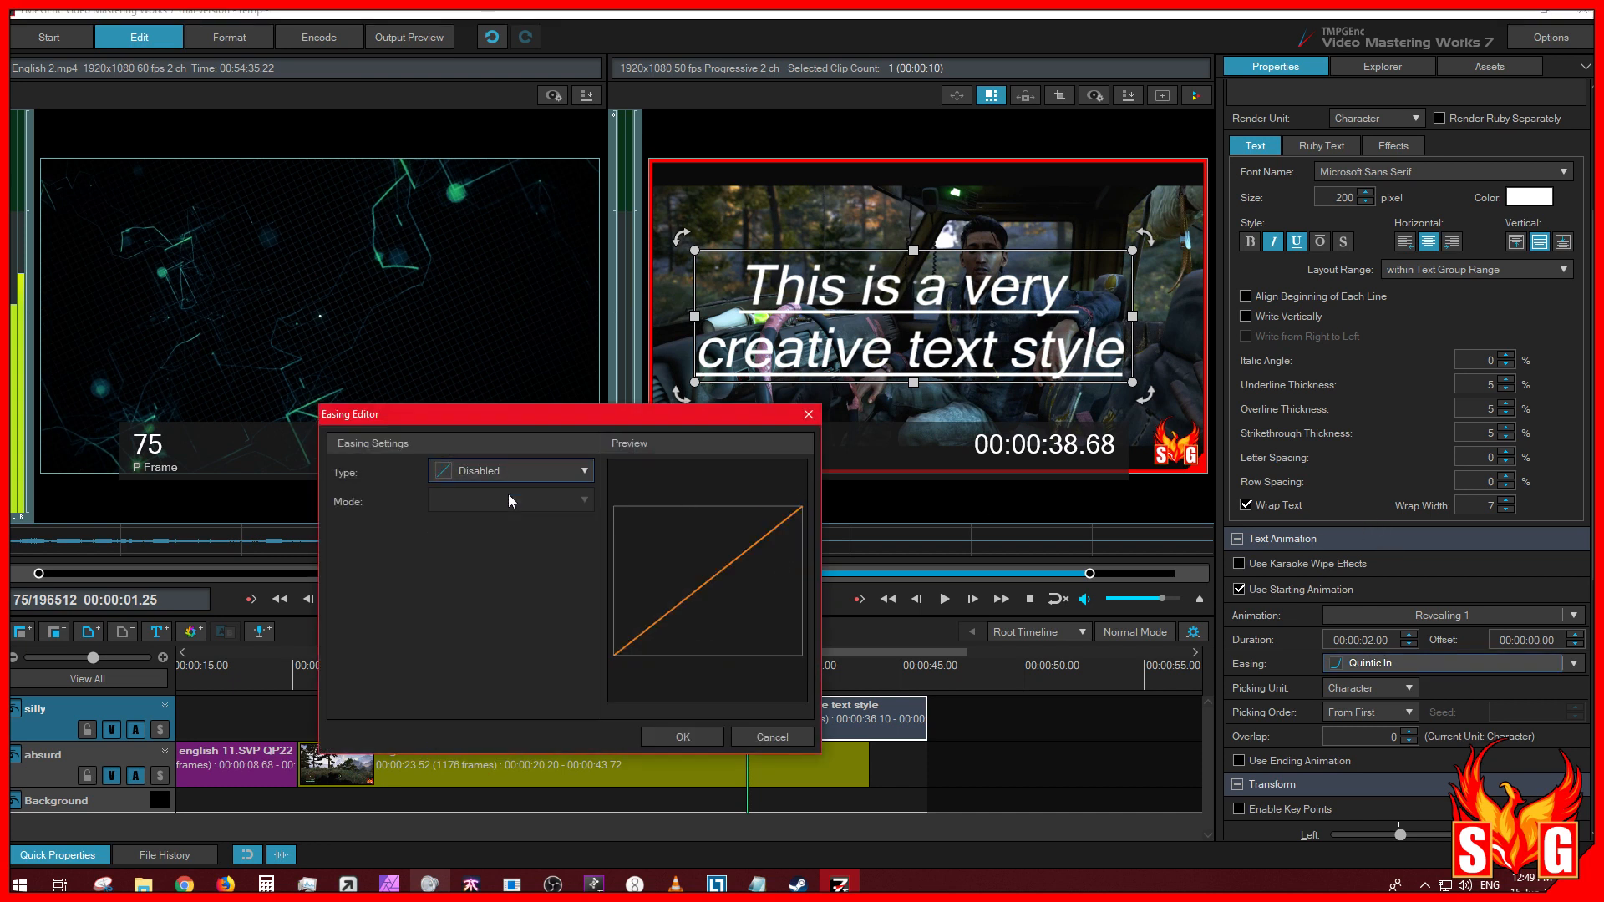
left_click(698, 735)
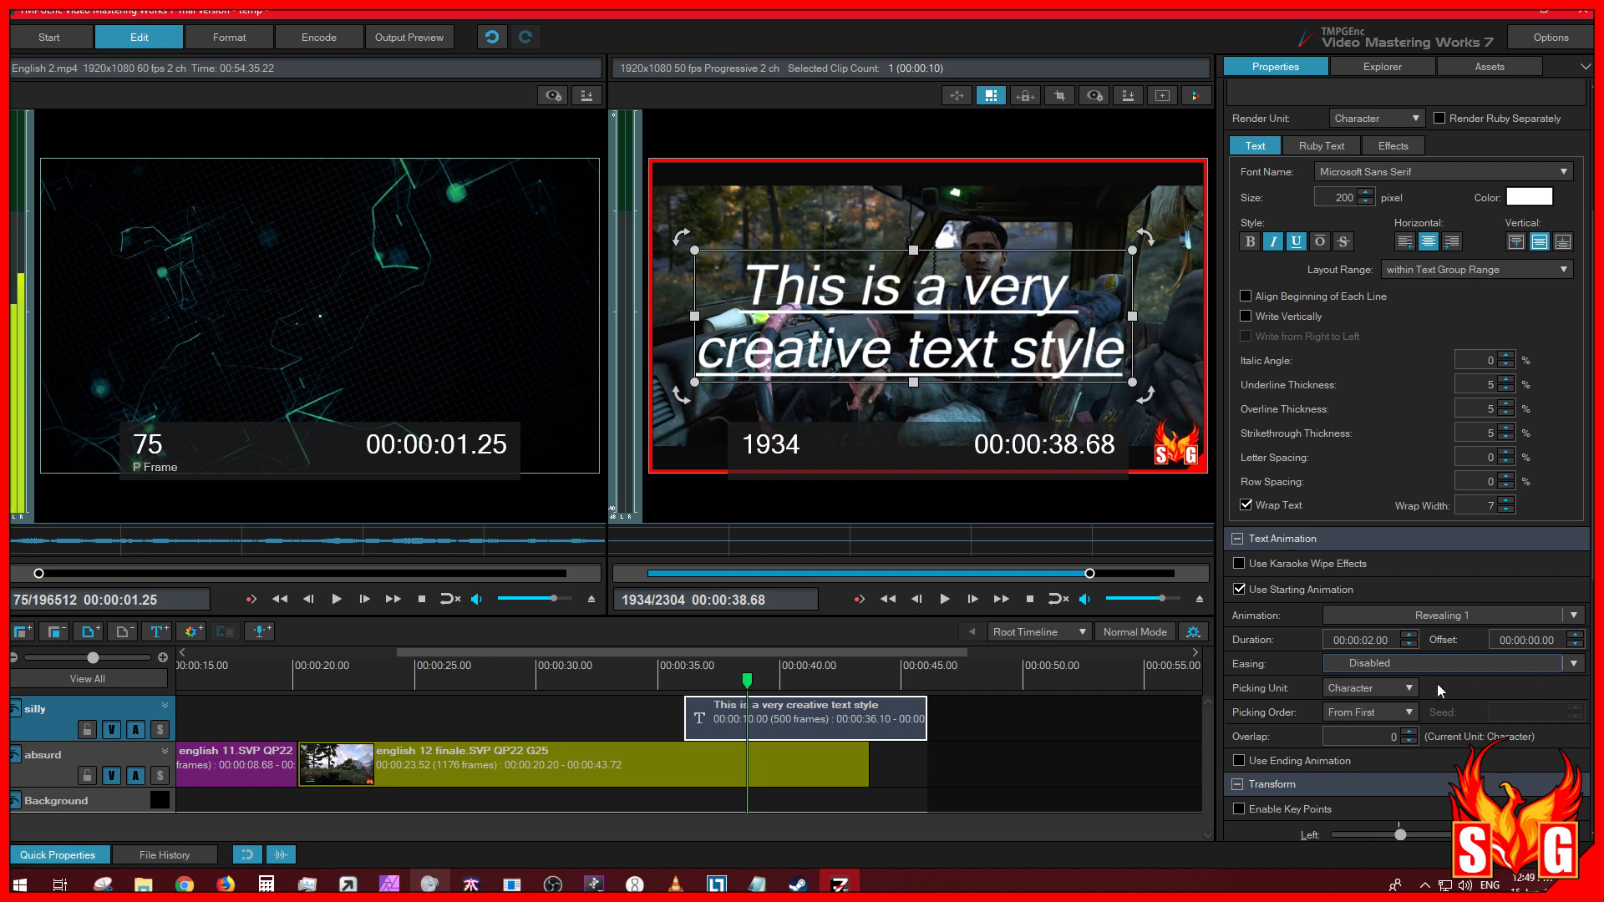
Step: Set the starting animation's picking unit to Word and play the text clip from its beginning to preview it
left_click(1392, 689)
left_click(1392, 689)
left_click(1372, 693)
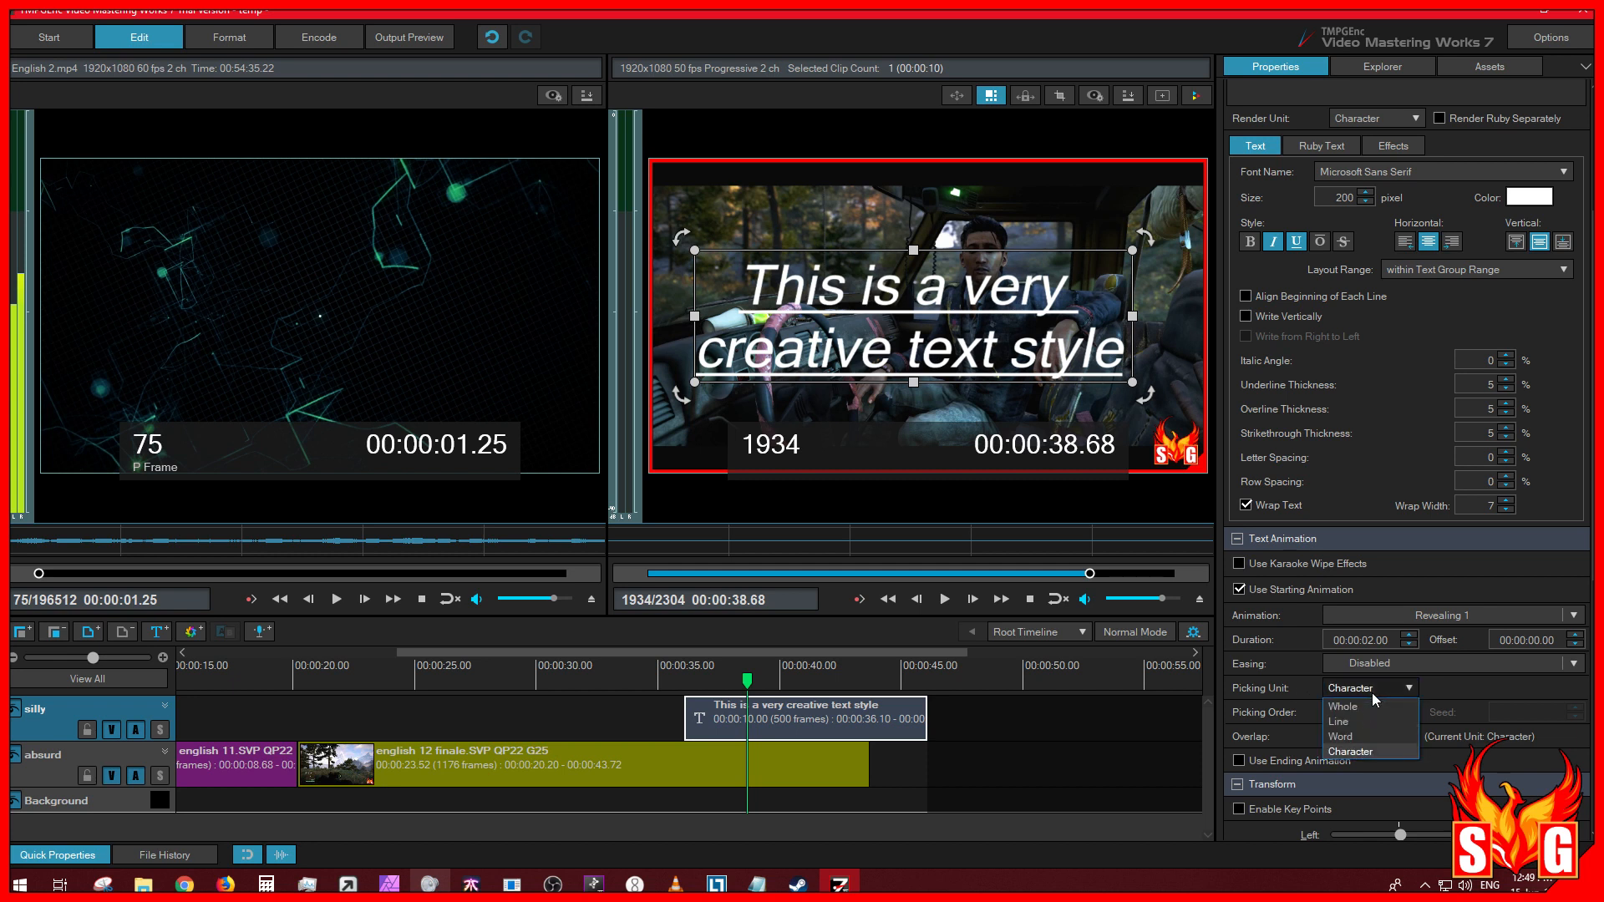
left_click(1367, 738)
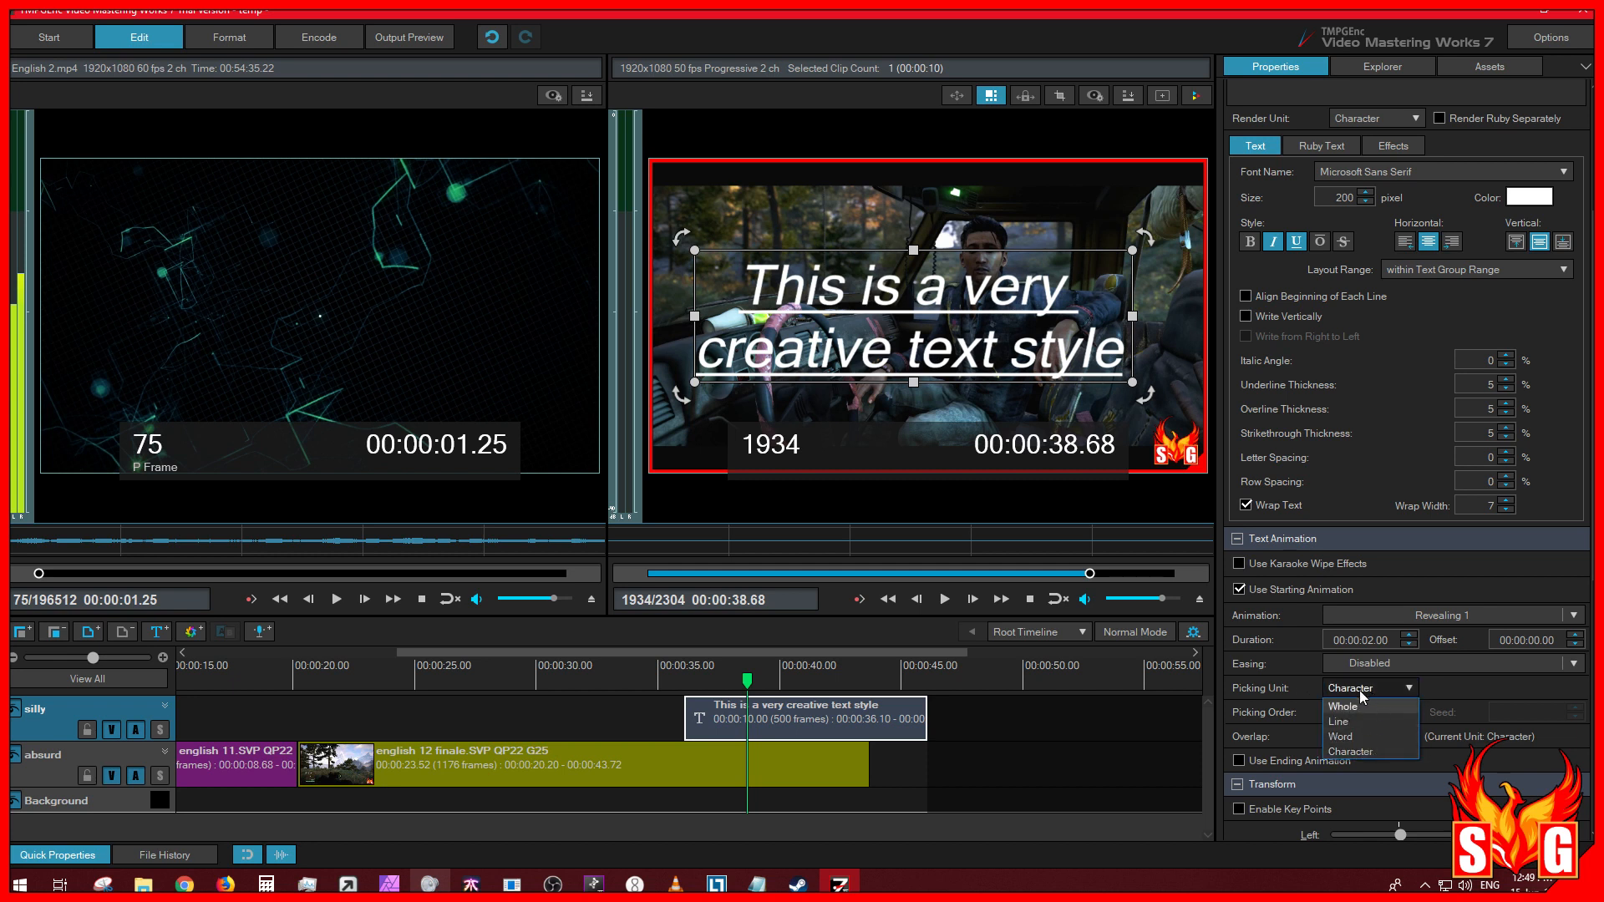
left_click(695, 673)
left_click(944, 599)
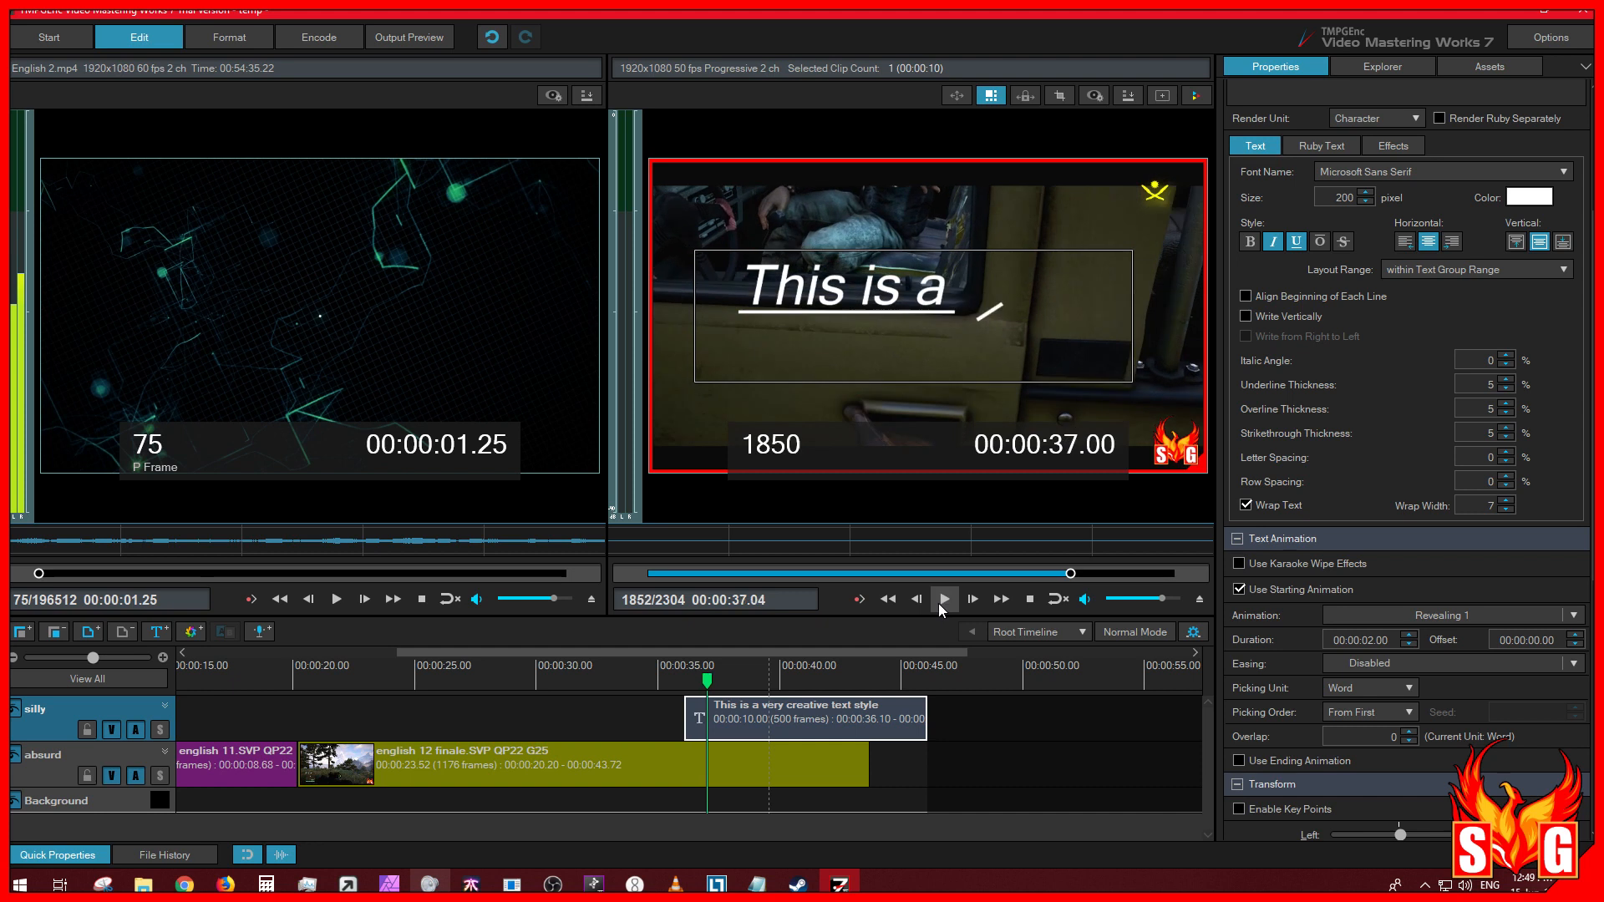
Step: Set the text's render unit to Whole and play the clip from its beginning to preview the animation
scroll(1315, 473, "up", 3)
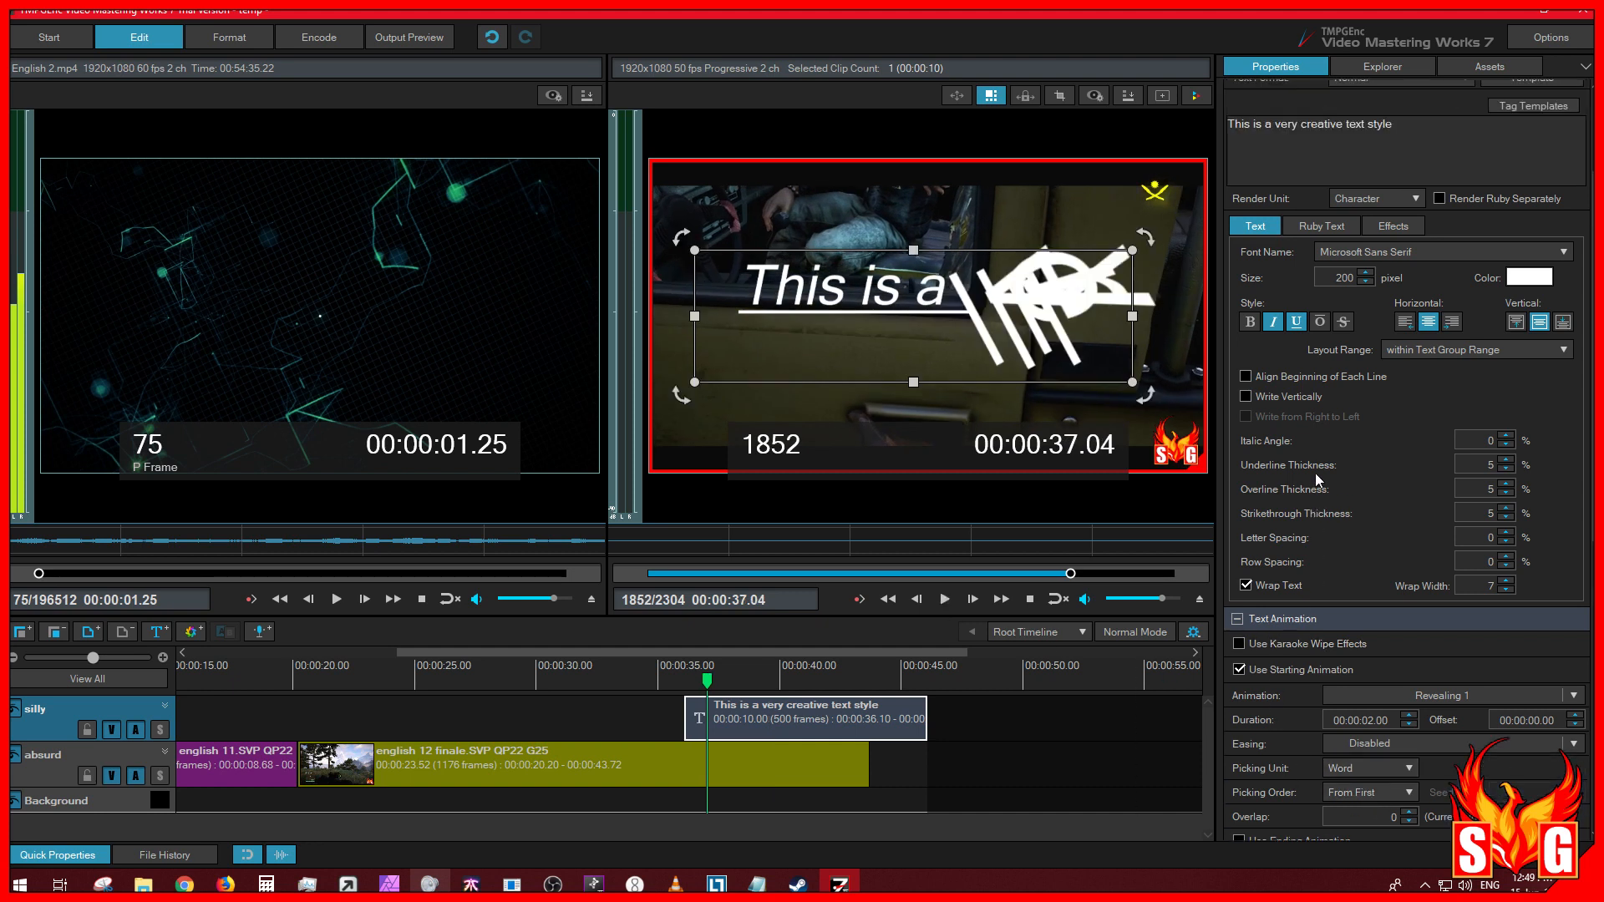
scroll(1347, 499, "up", 2)
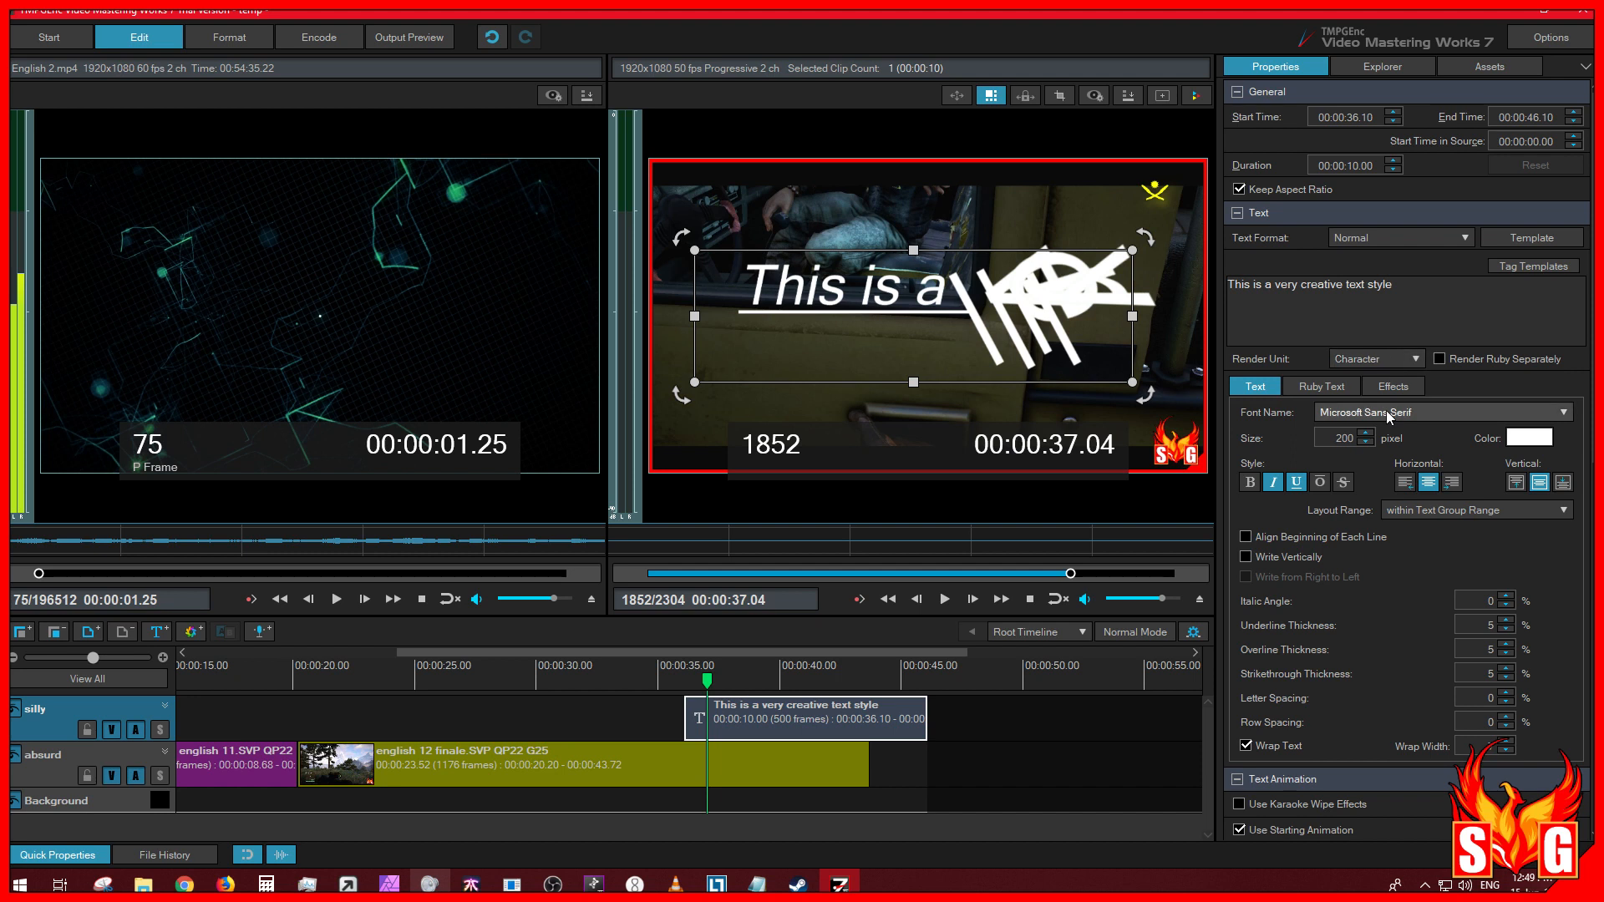
left_click(1377, 358)
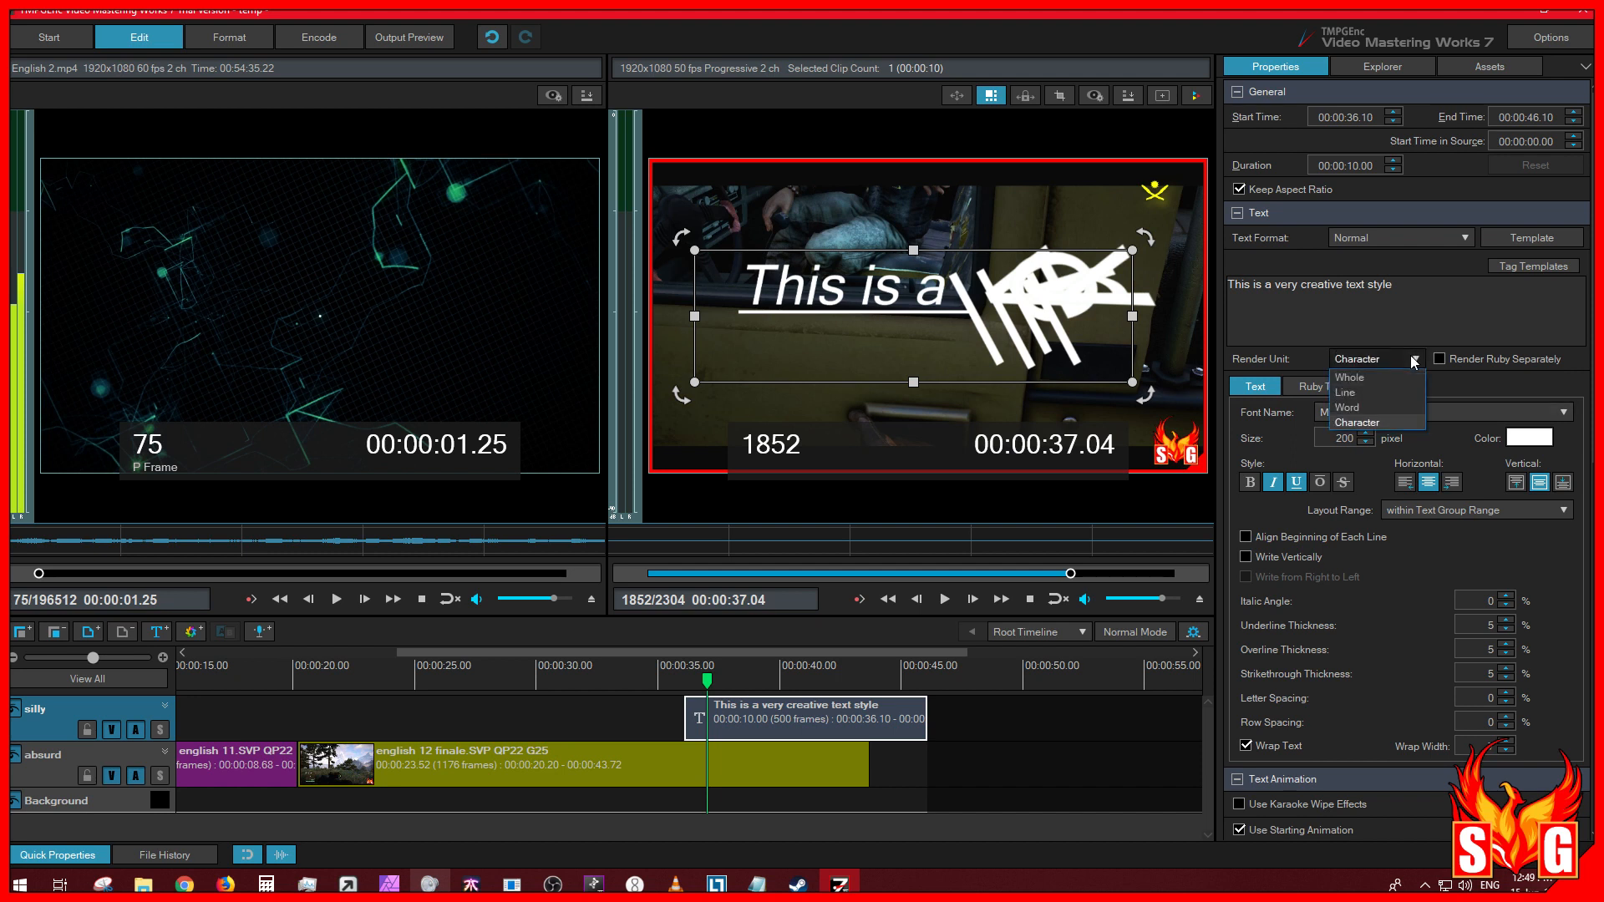
left_click(1357, 379)
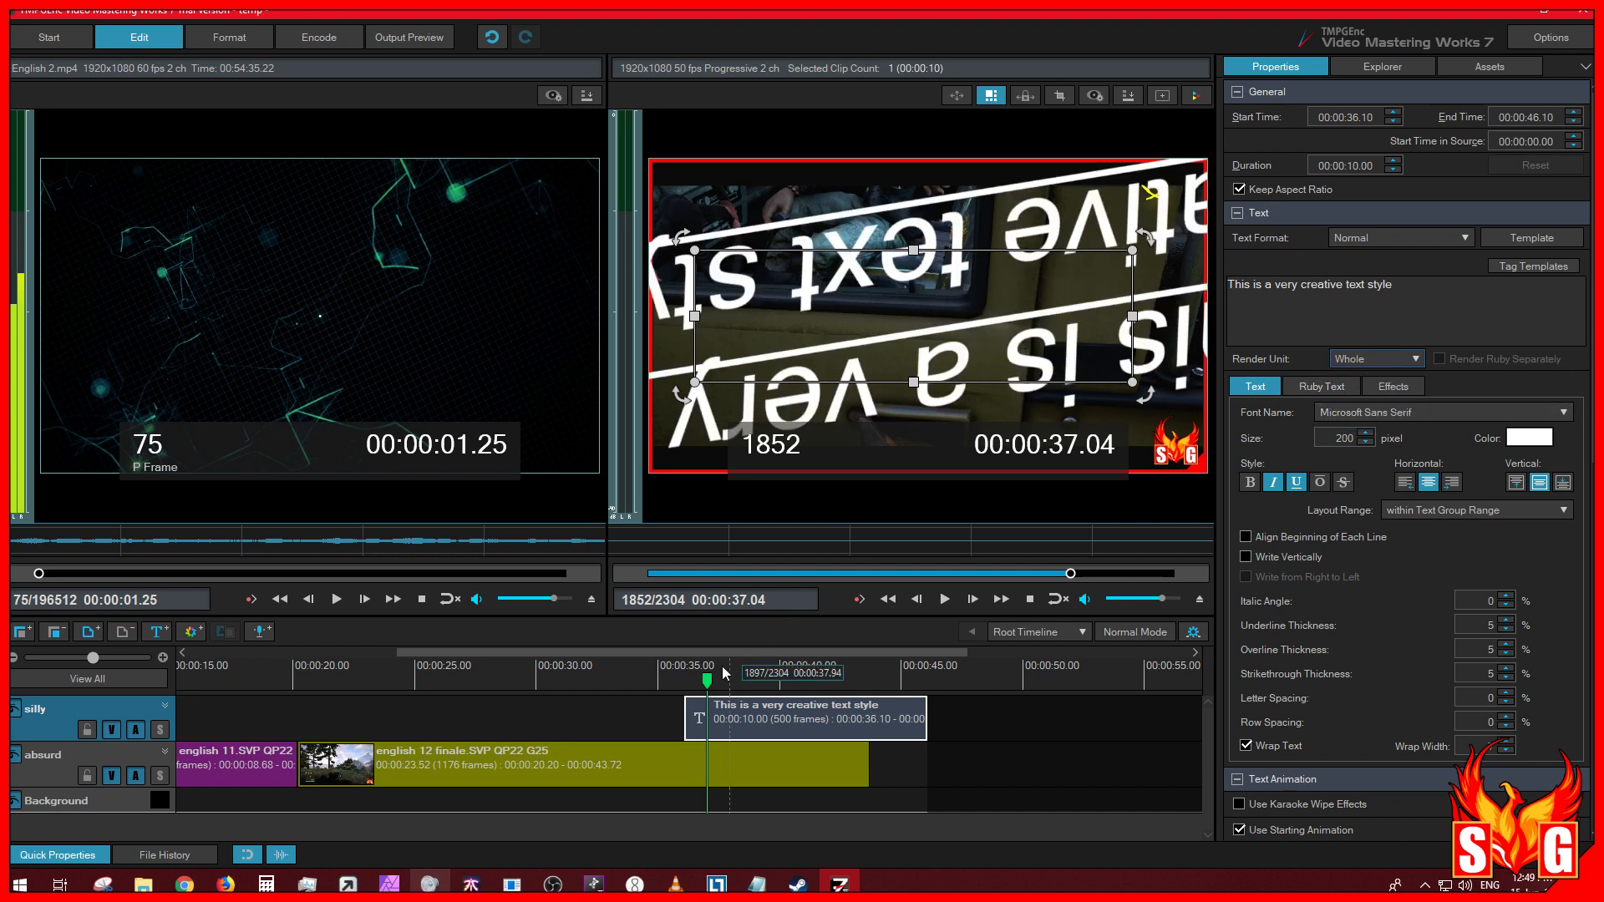
left_click(688, 682)
left_click(949, 605)
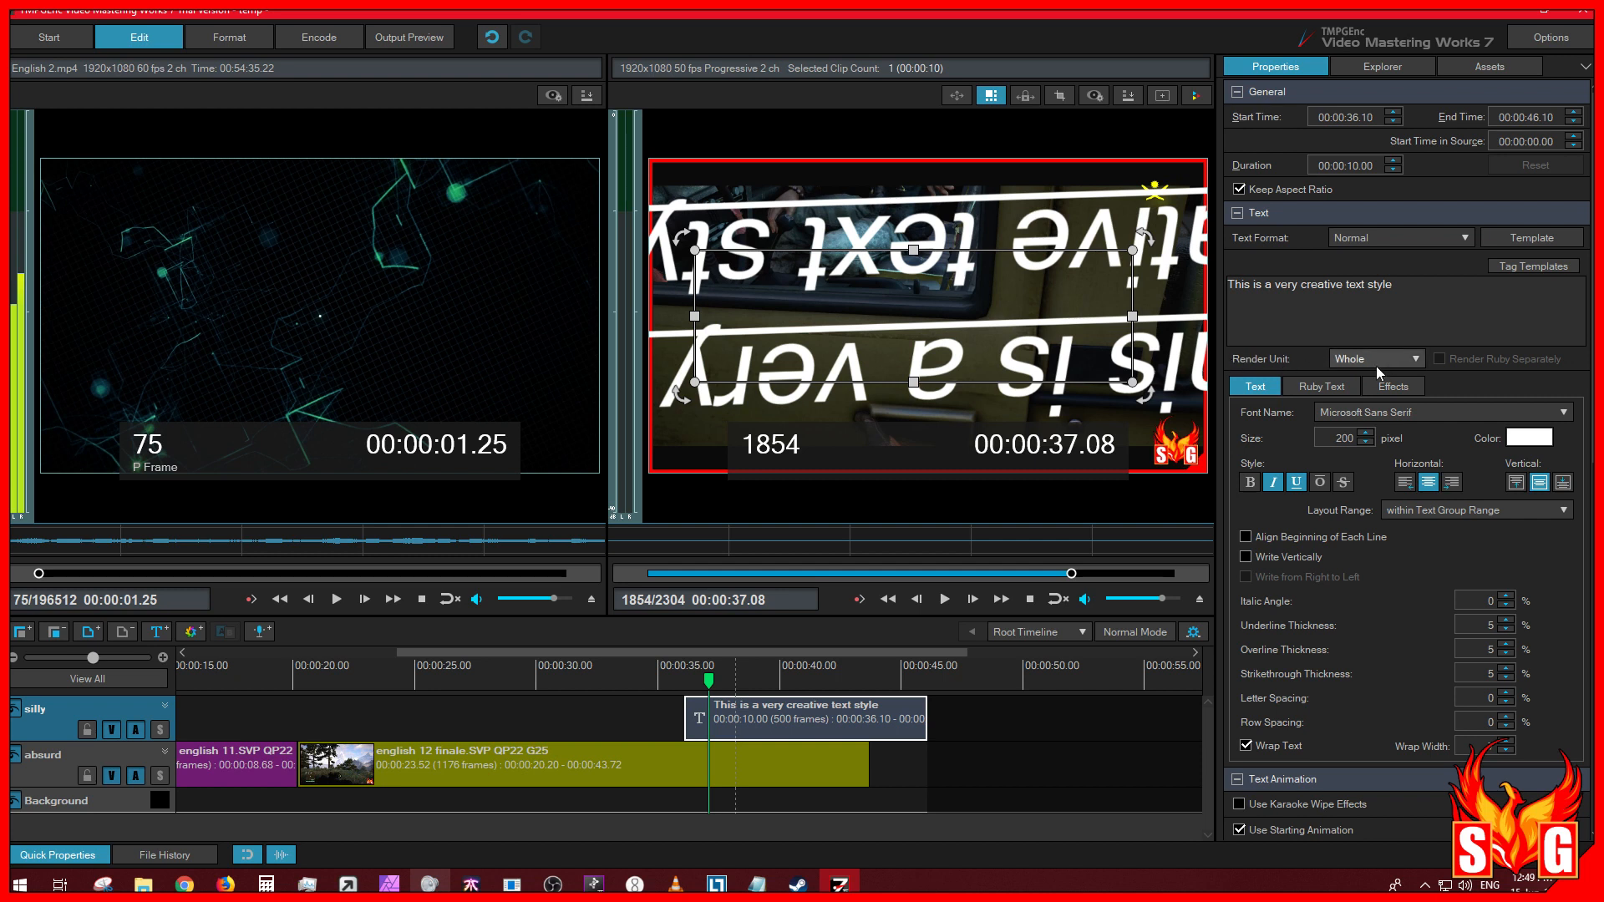
Step: Use Word for both the render unit and the picking unit, and play the clip to preview the word-by-word animation
scroll(1327, 545, "down", 4)
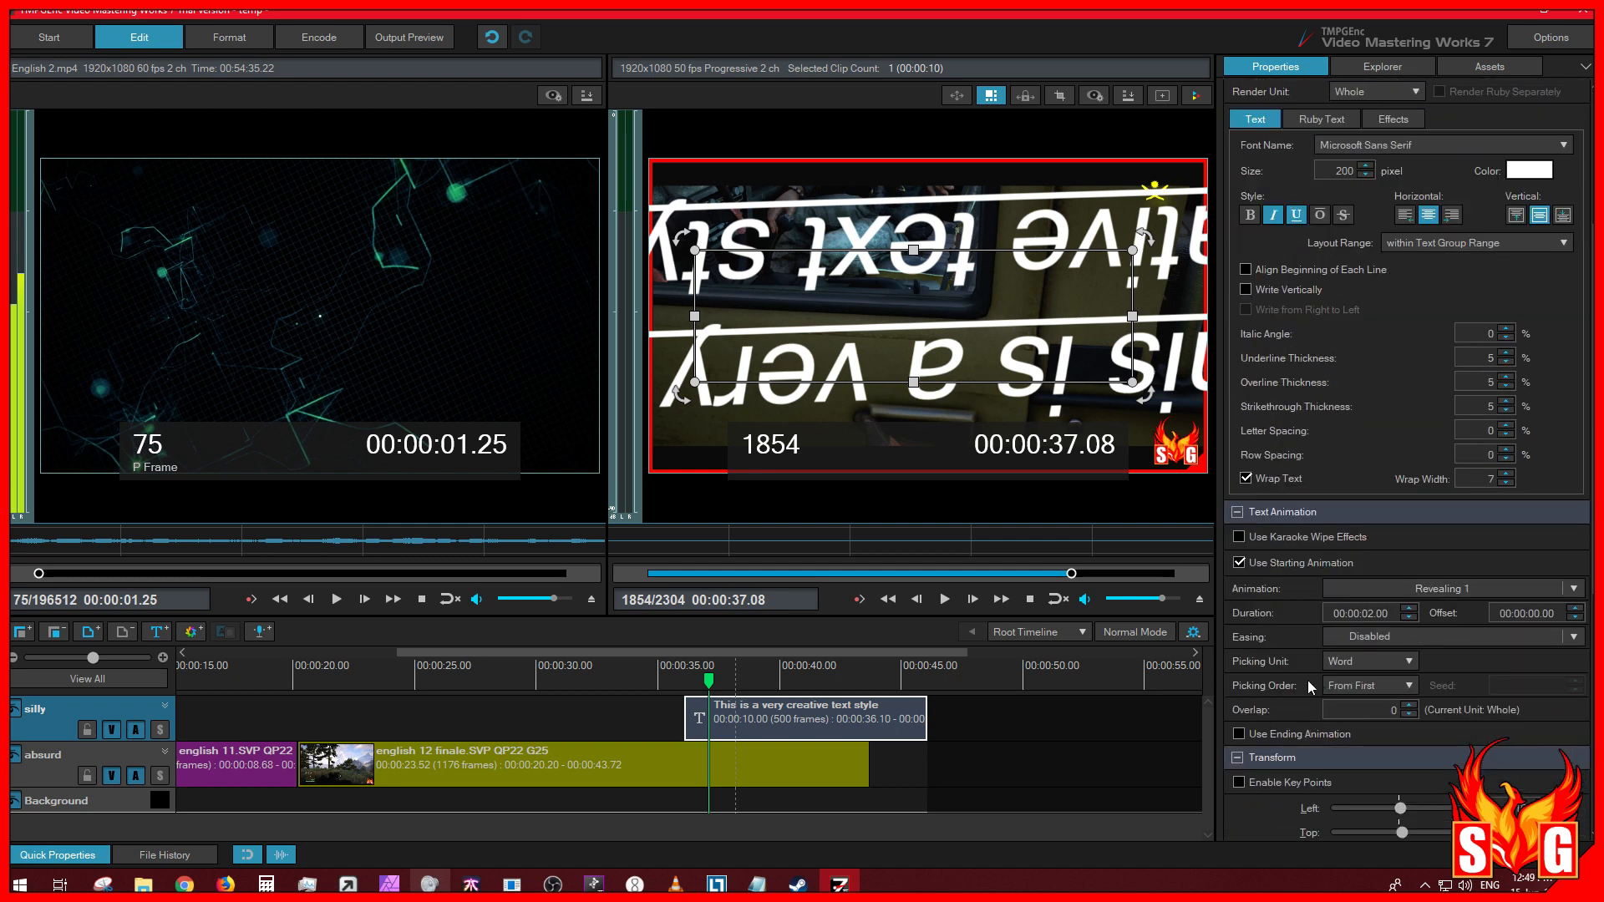
left_click(1366, 659)
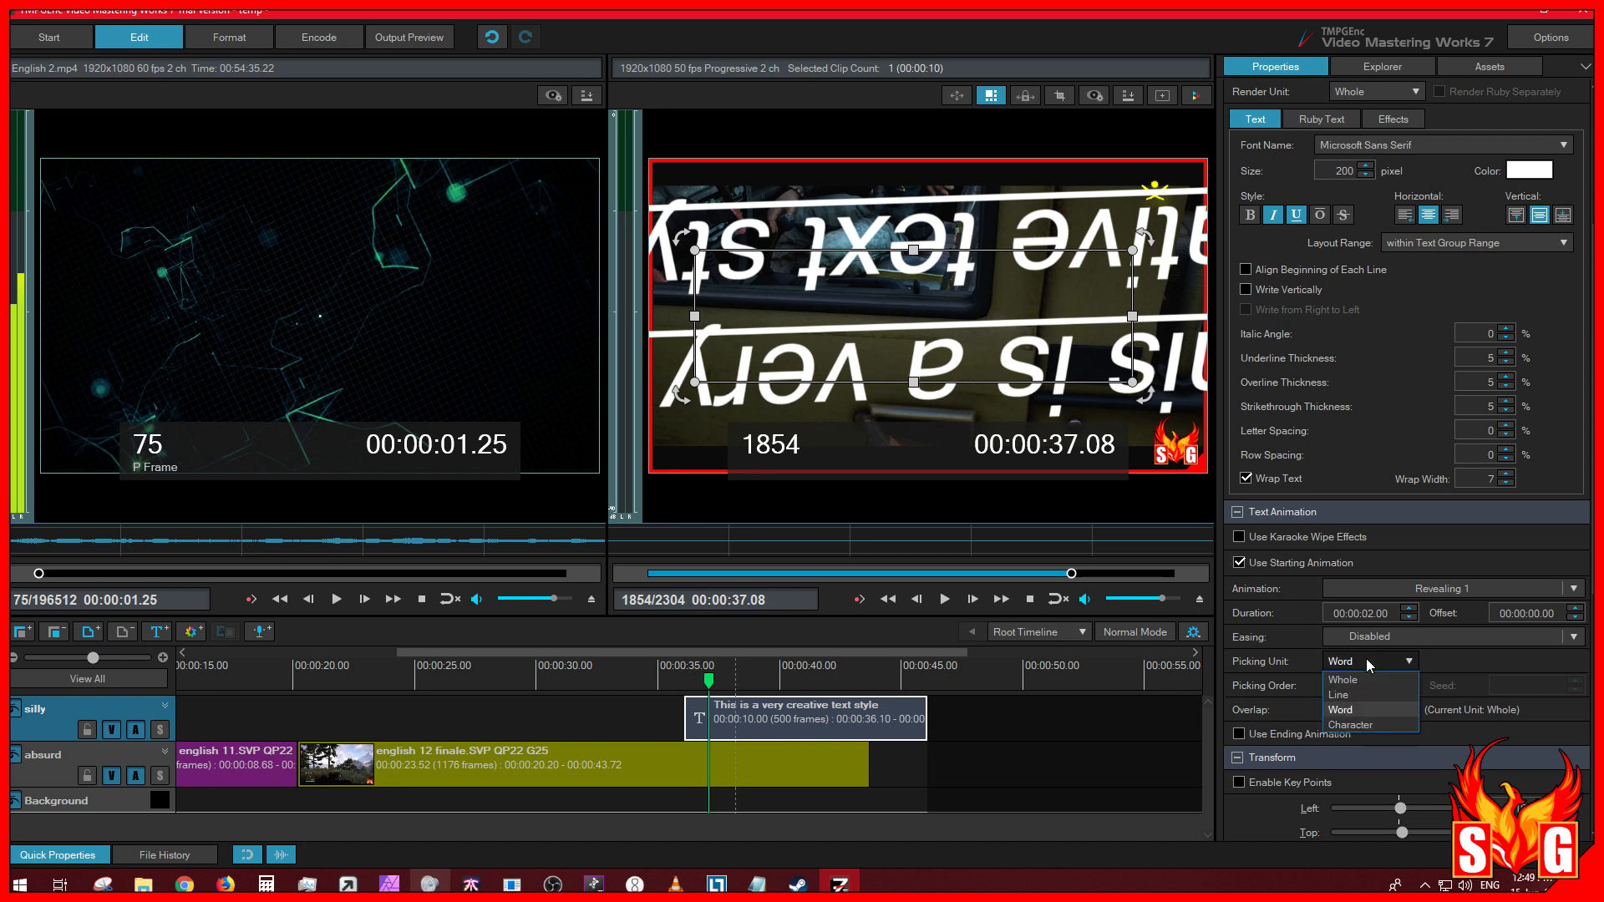
left_click(1355, 710)
left_click(946, 602)
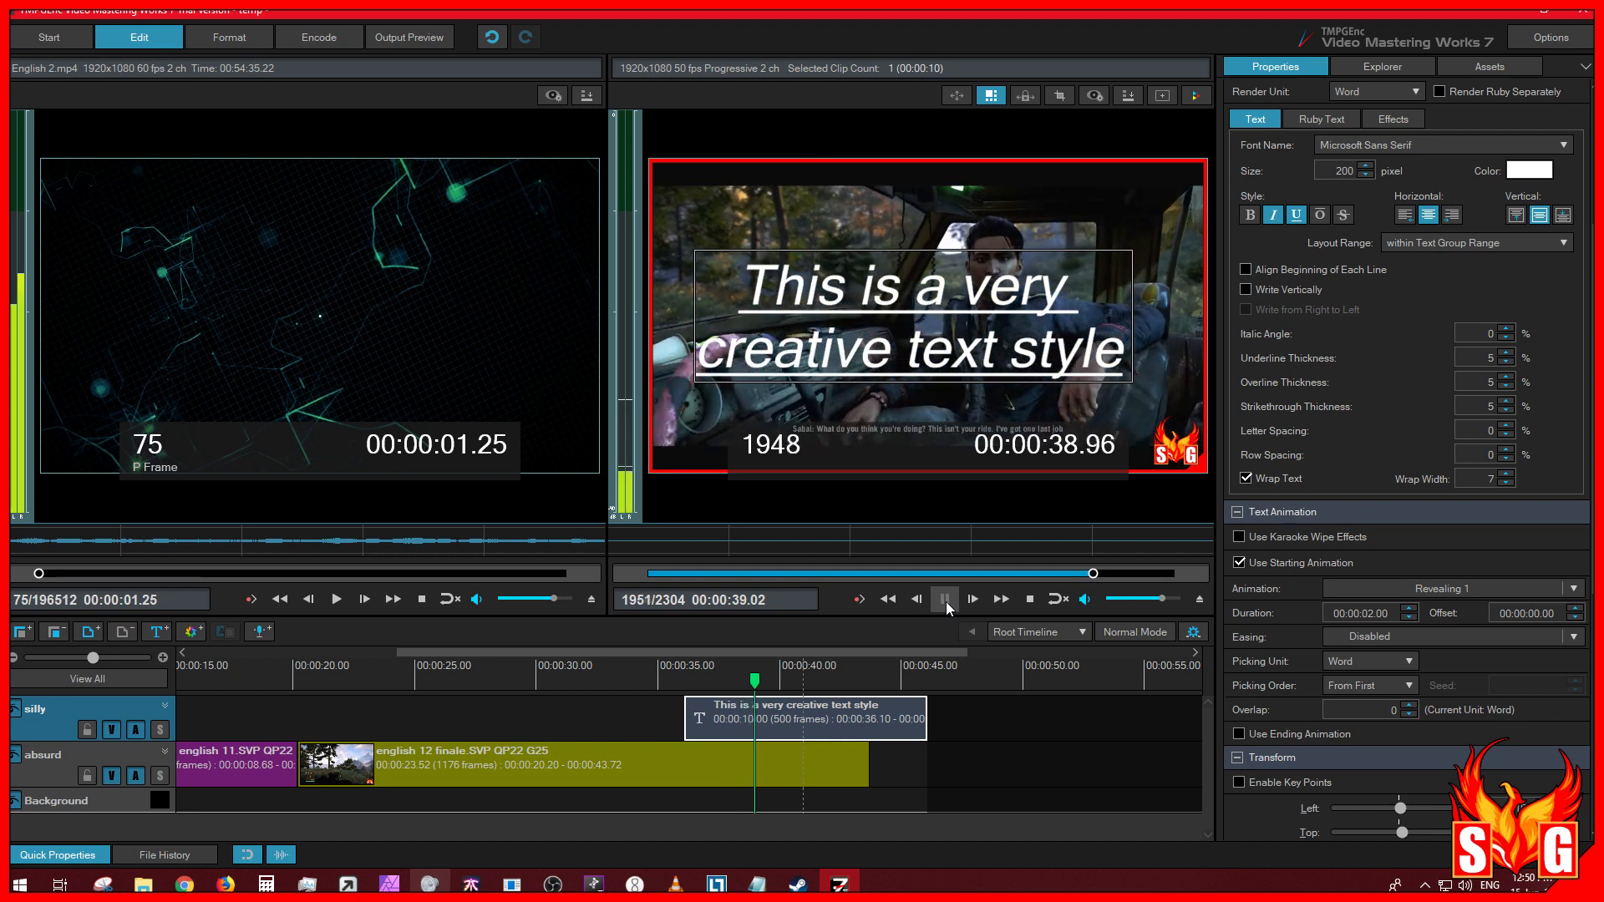
left_click(946, 602)
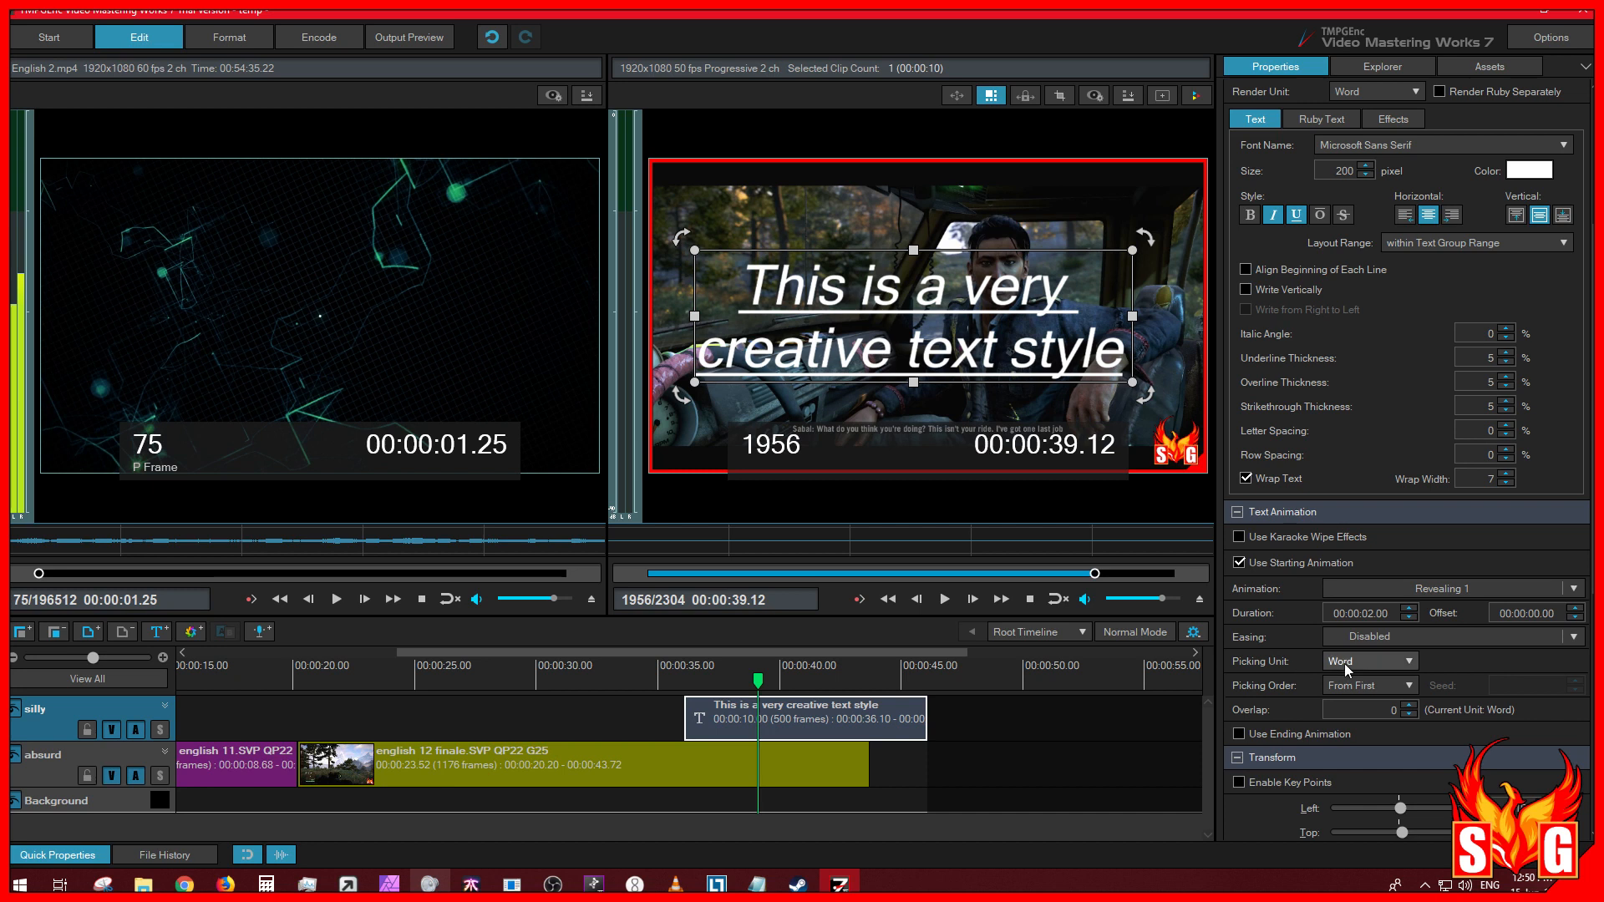
Step: Review the text clip's properties, from the text format settings through the animation, transform, transition and fade options
scroll(1265, 615, "up", 3)
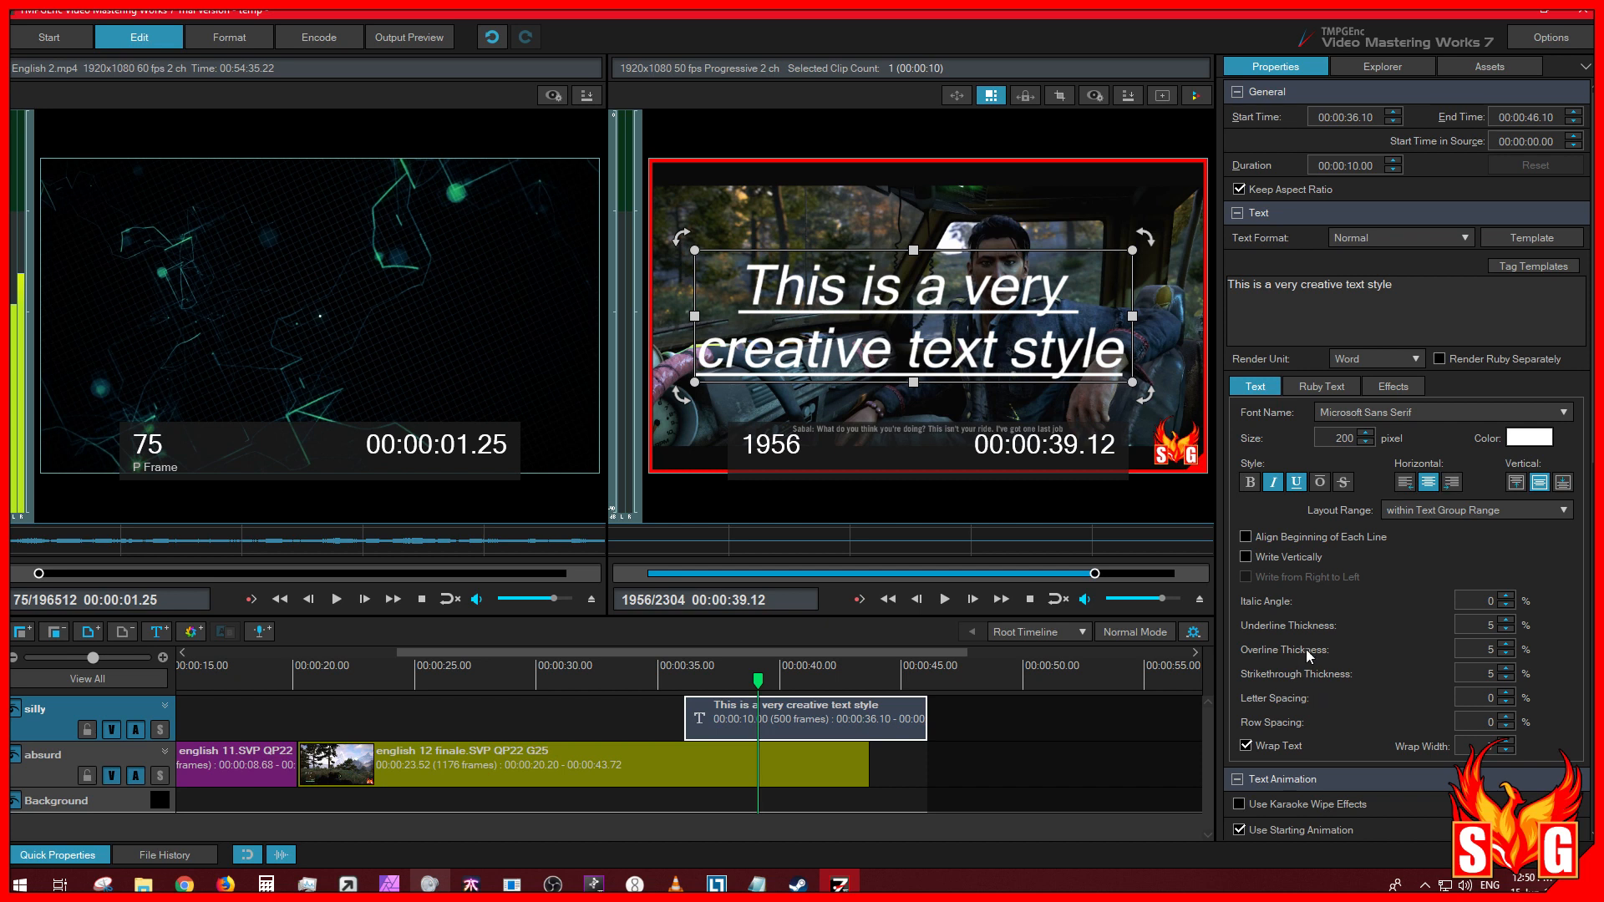
scroll(1300, 689, "down", 2)
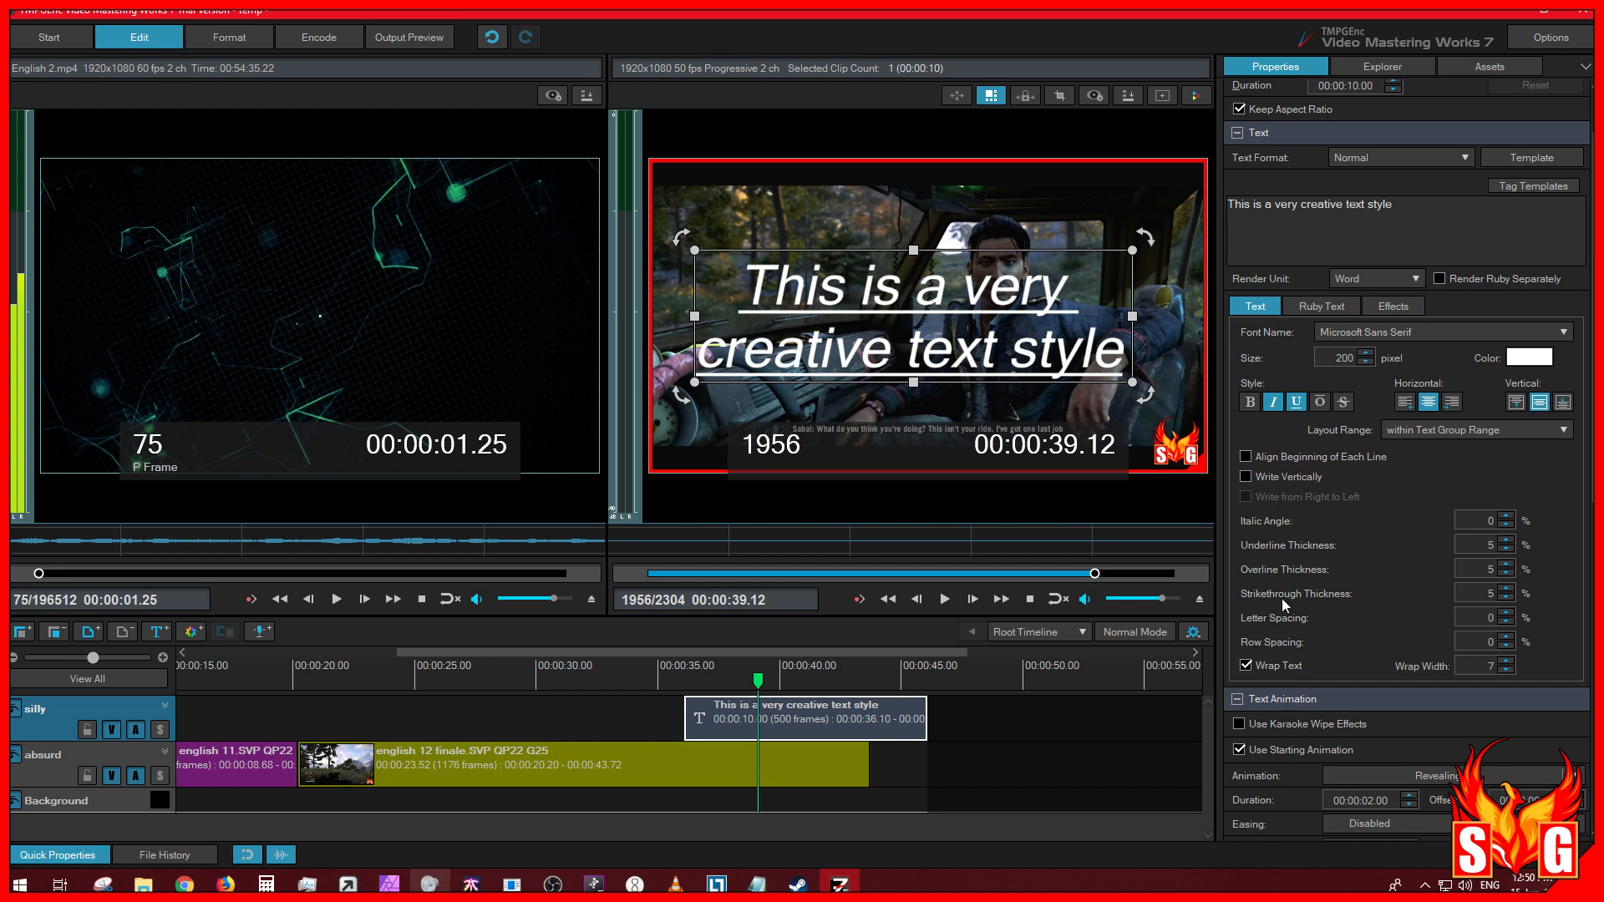
scroll(1279, 593, "up", 1)
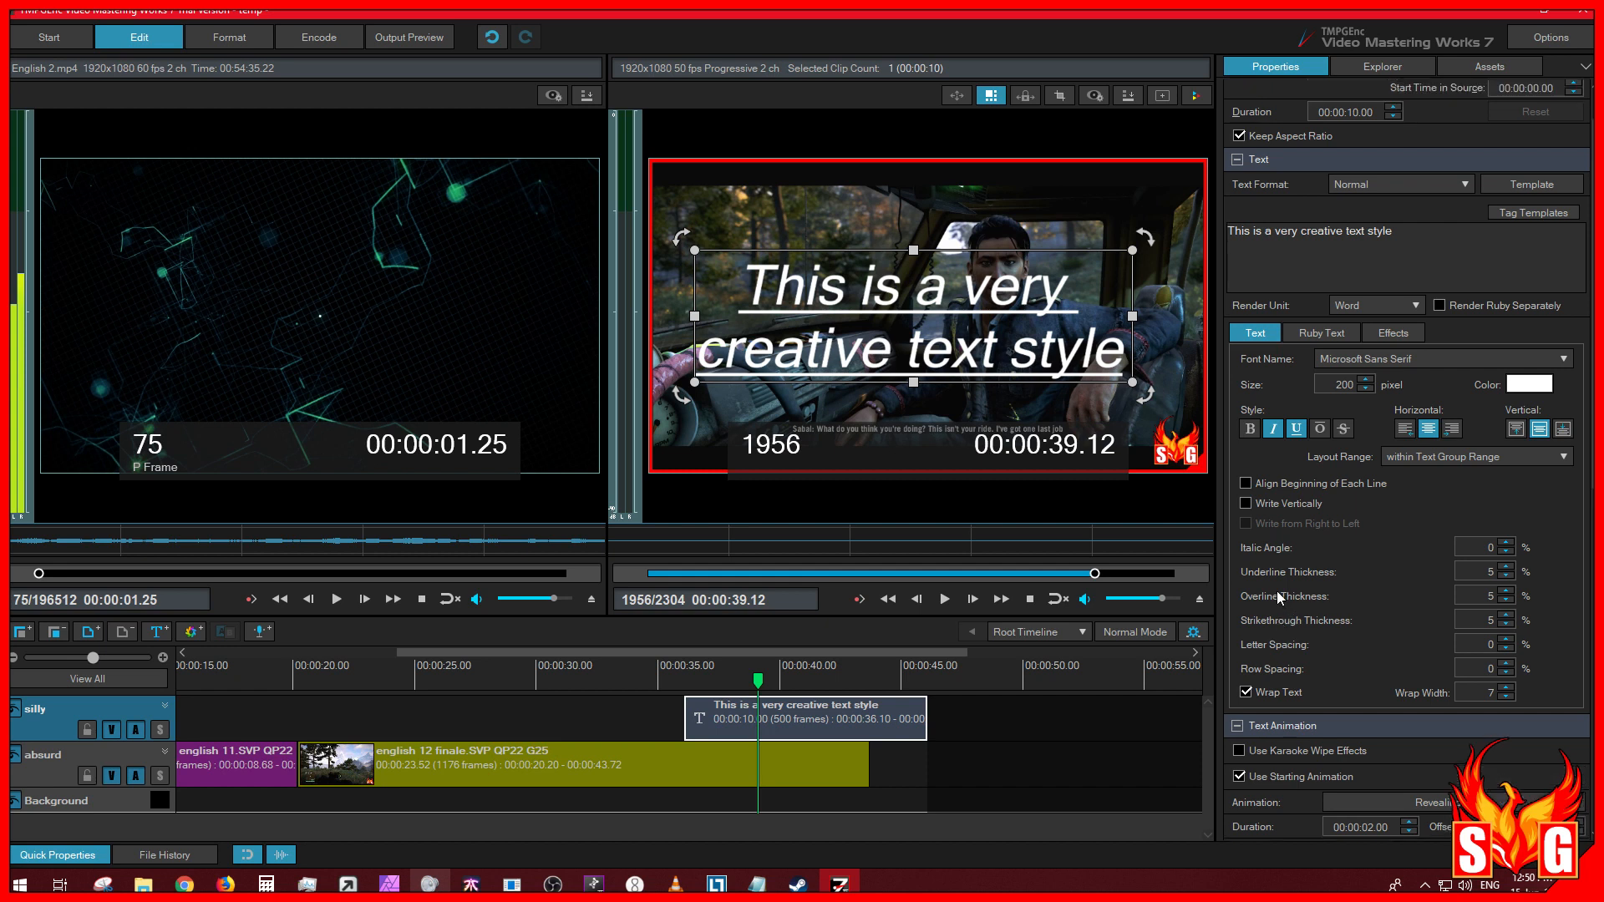
scroll(1277, 590, "down", 10)
scroll(1252, 610, "down", 5)
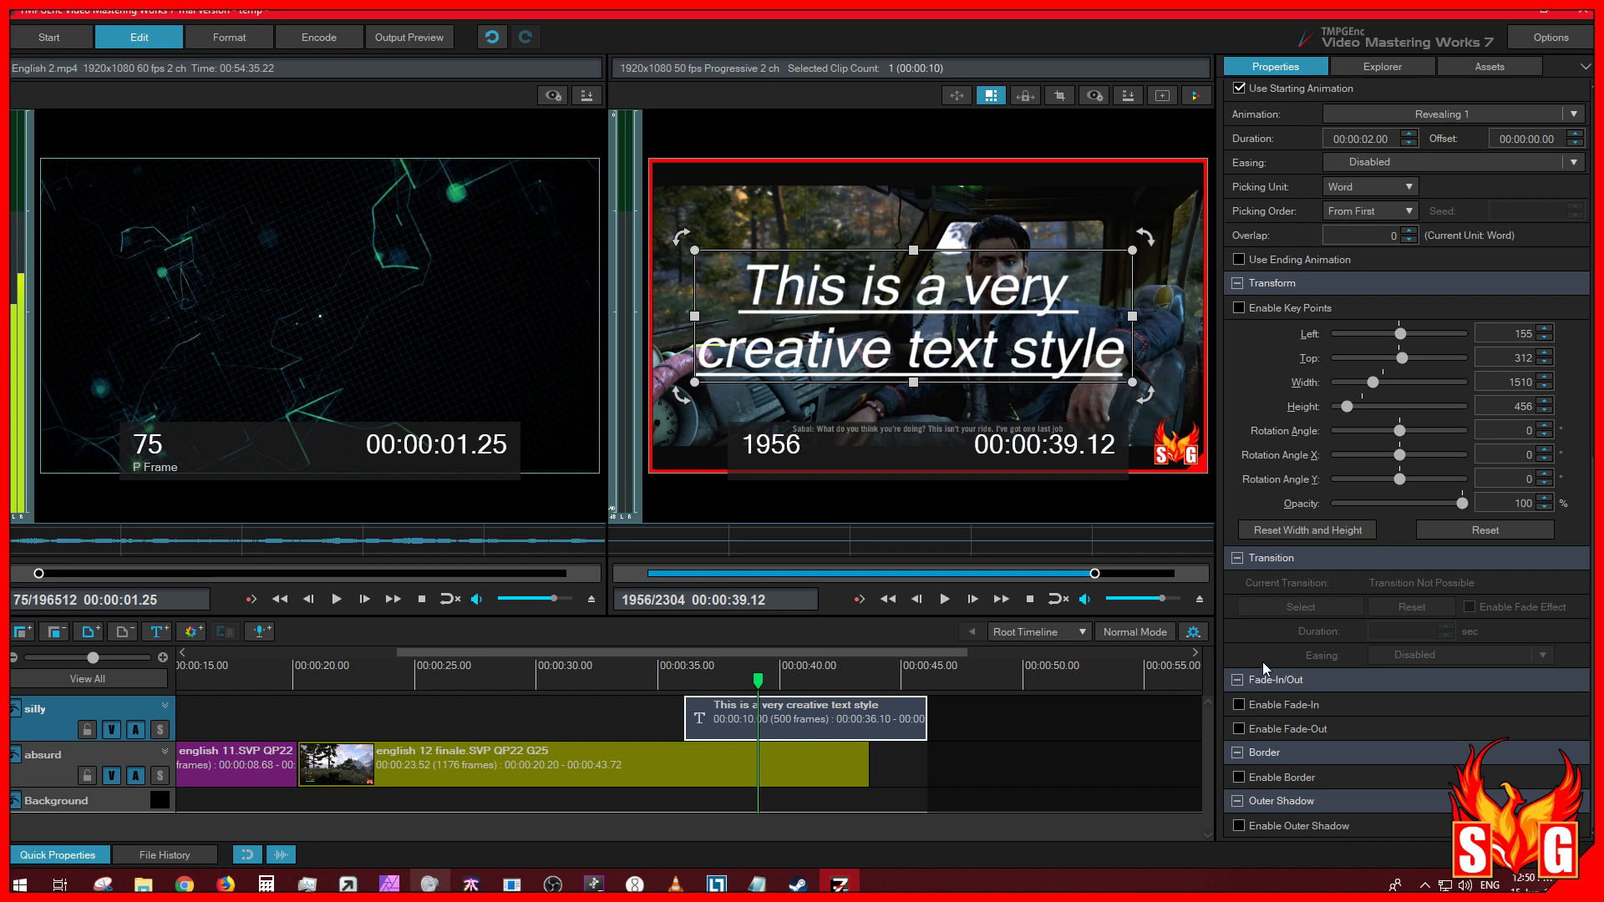
scroll(1260, 613, "up", 3)
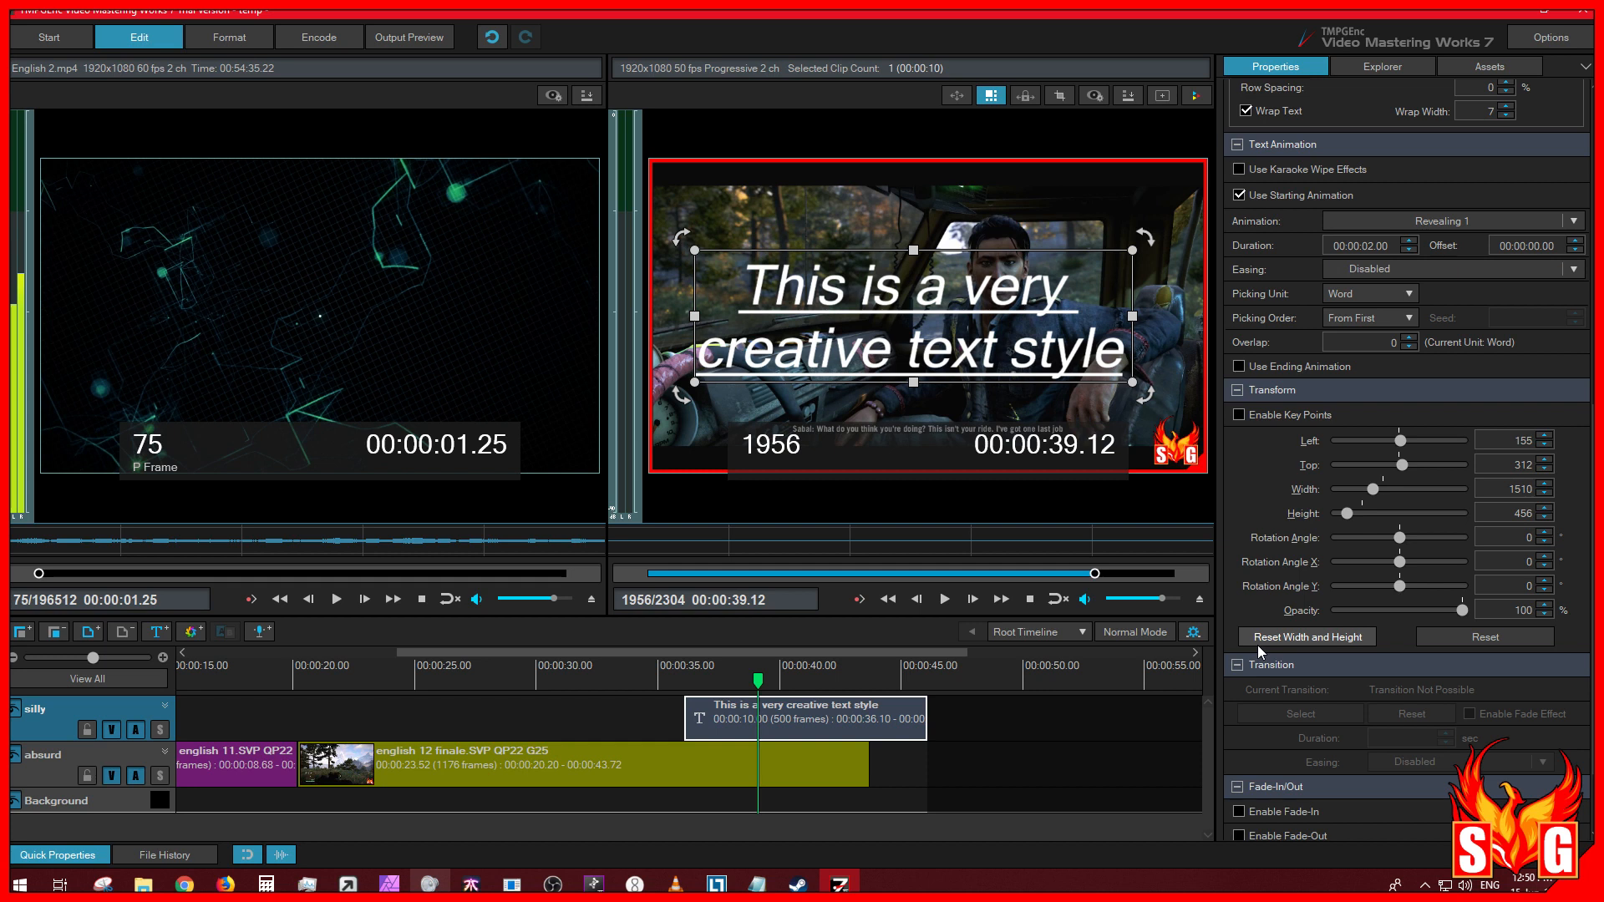
scroll(1250, 589, "up", 8)
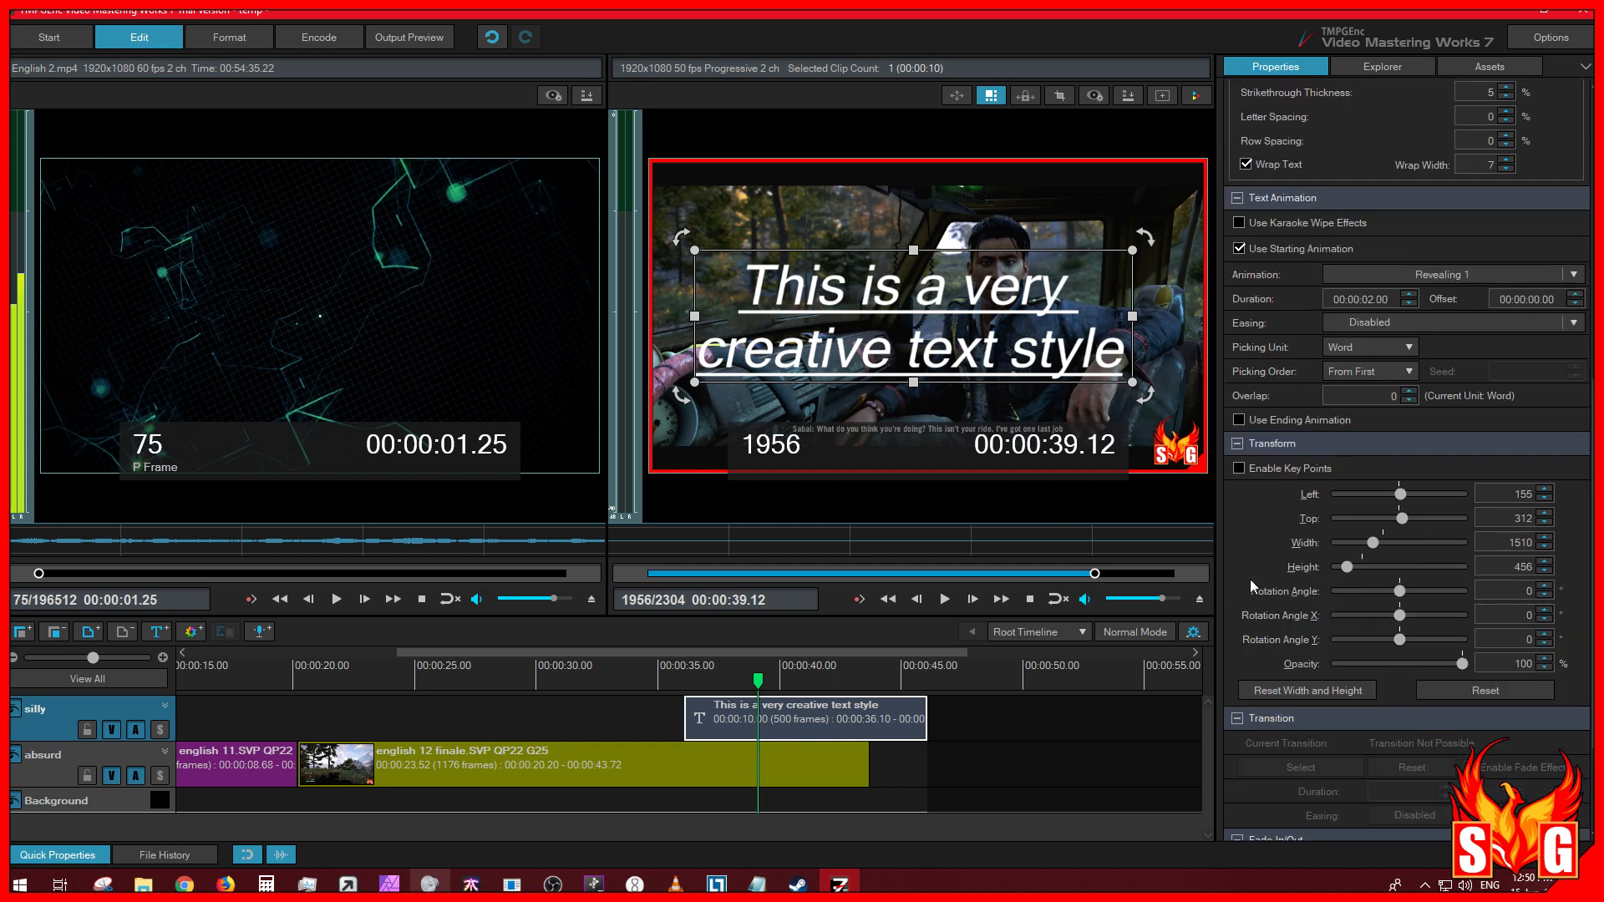
scroll(1250, 579, "up", 2)
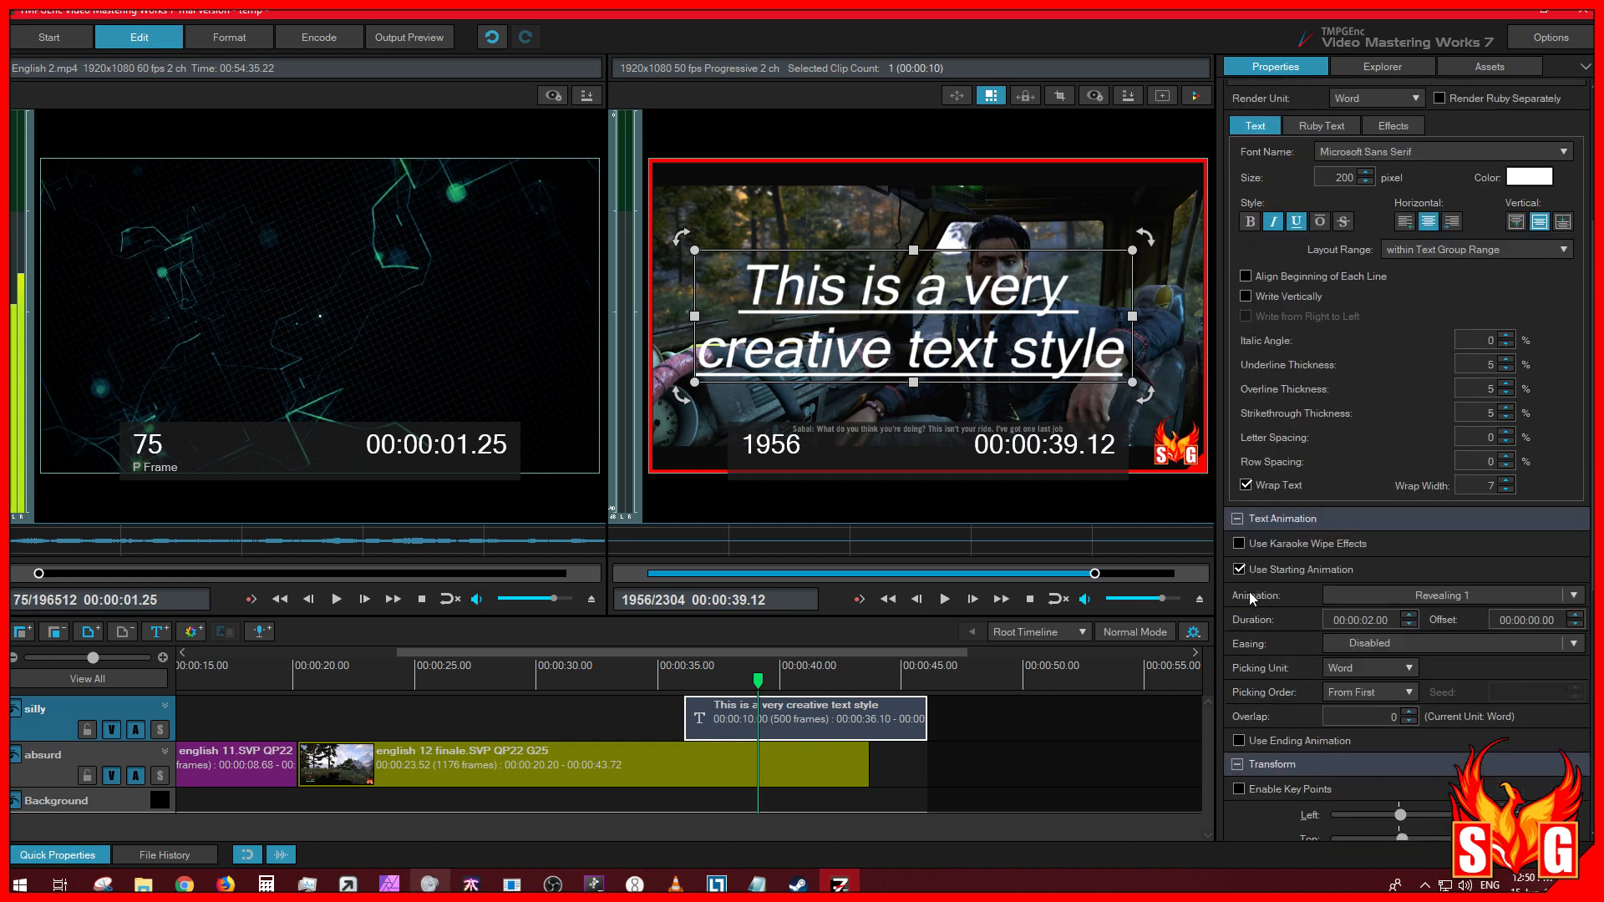
Step: Set the render unit and picking unit back to Character and play the text clip from its beginning
left_click(1325, 669)
left_click(1337, 690)
left_click(694, 682)
left_click(942, 599)
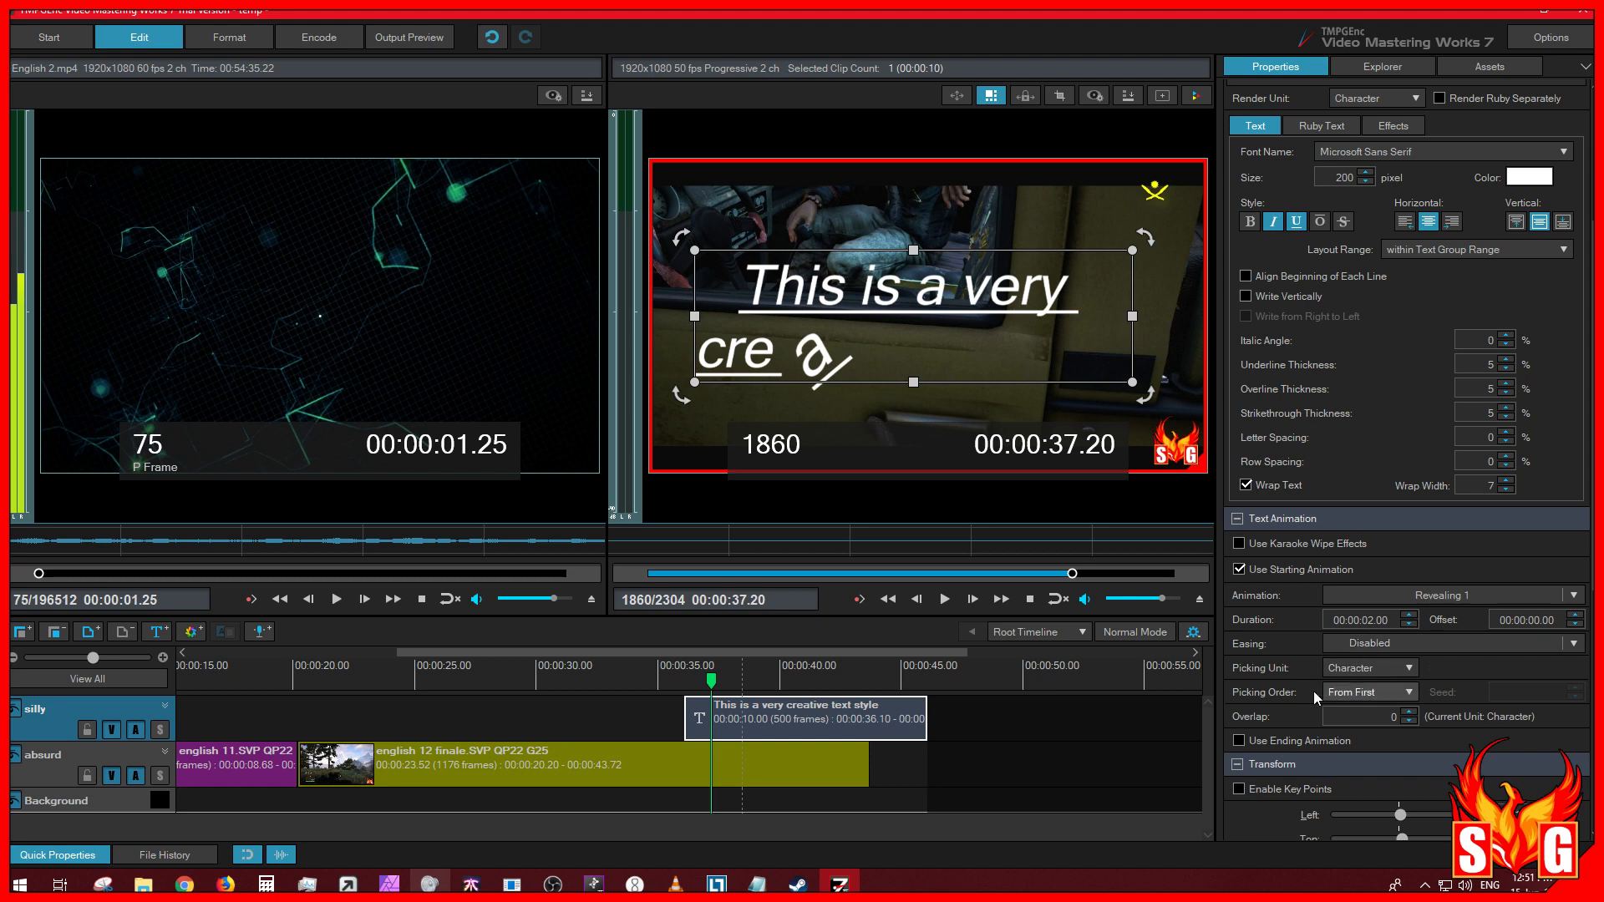
Step: Set the starting animation's picking order to From Last and play the text clip from its beginning
left_click(1361, 690)
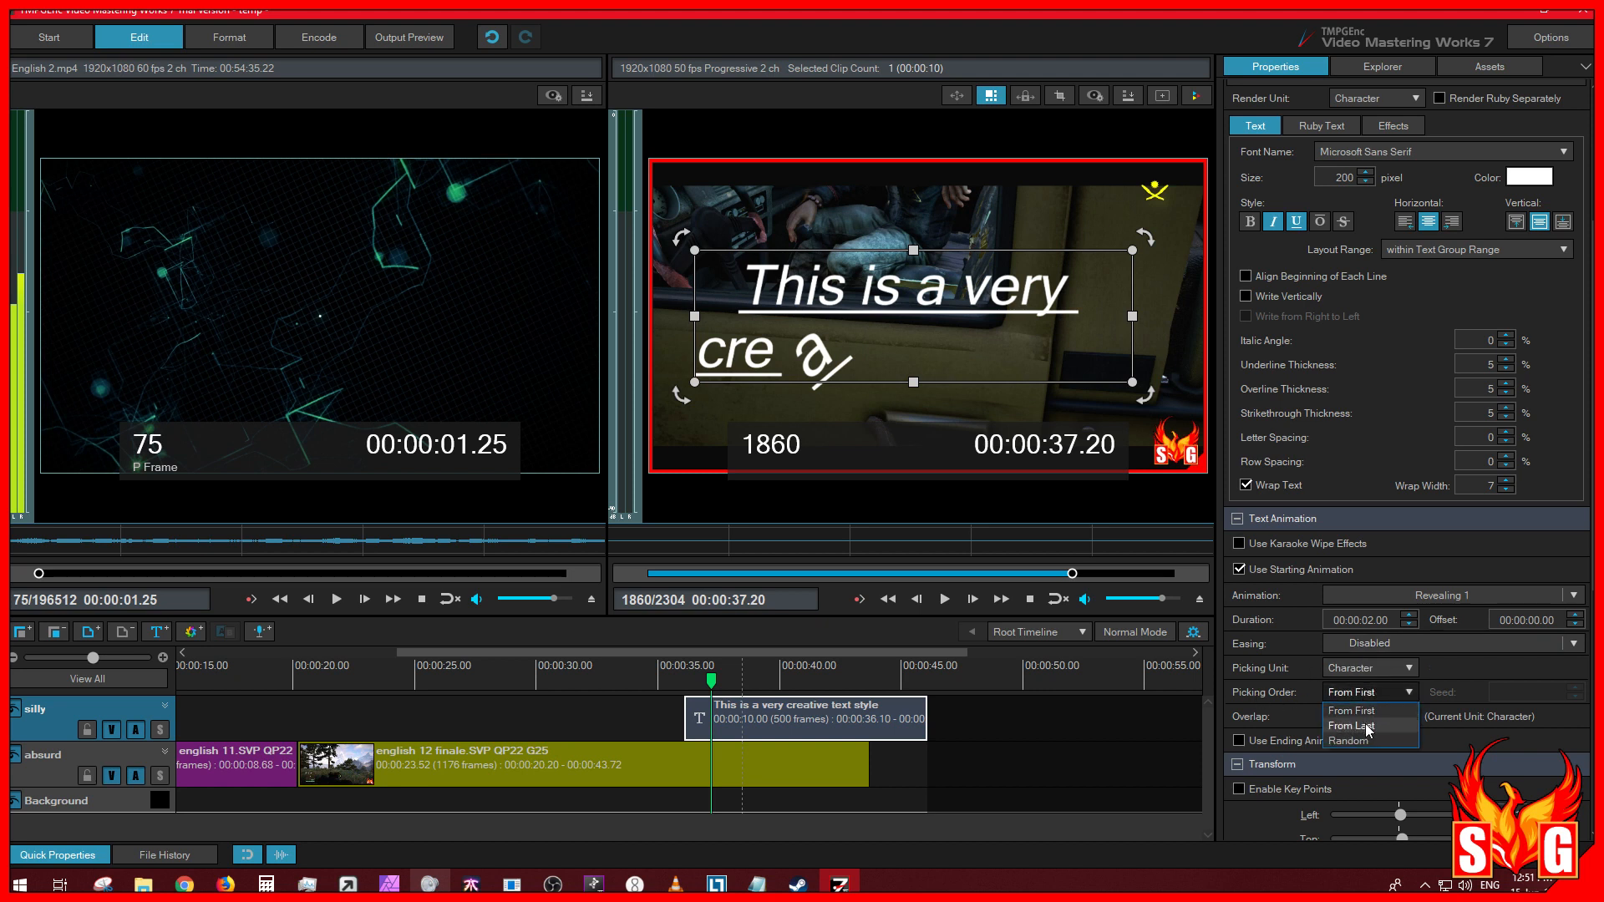
left_click(1365, 723)
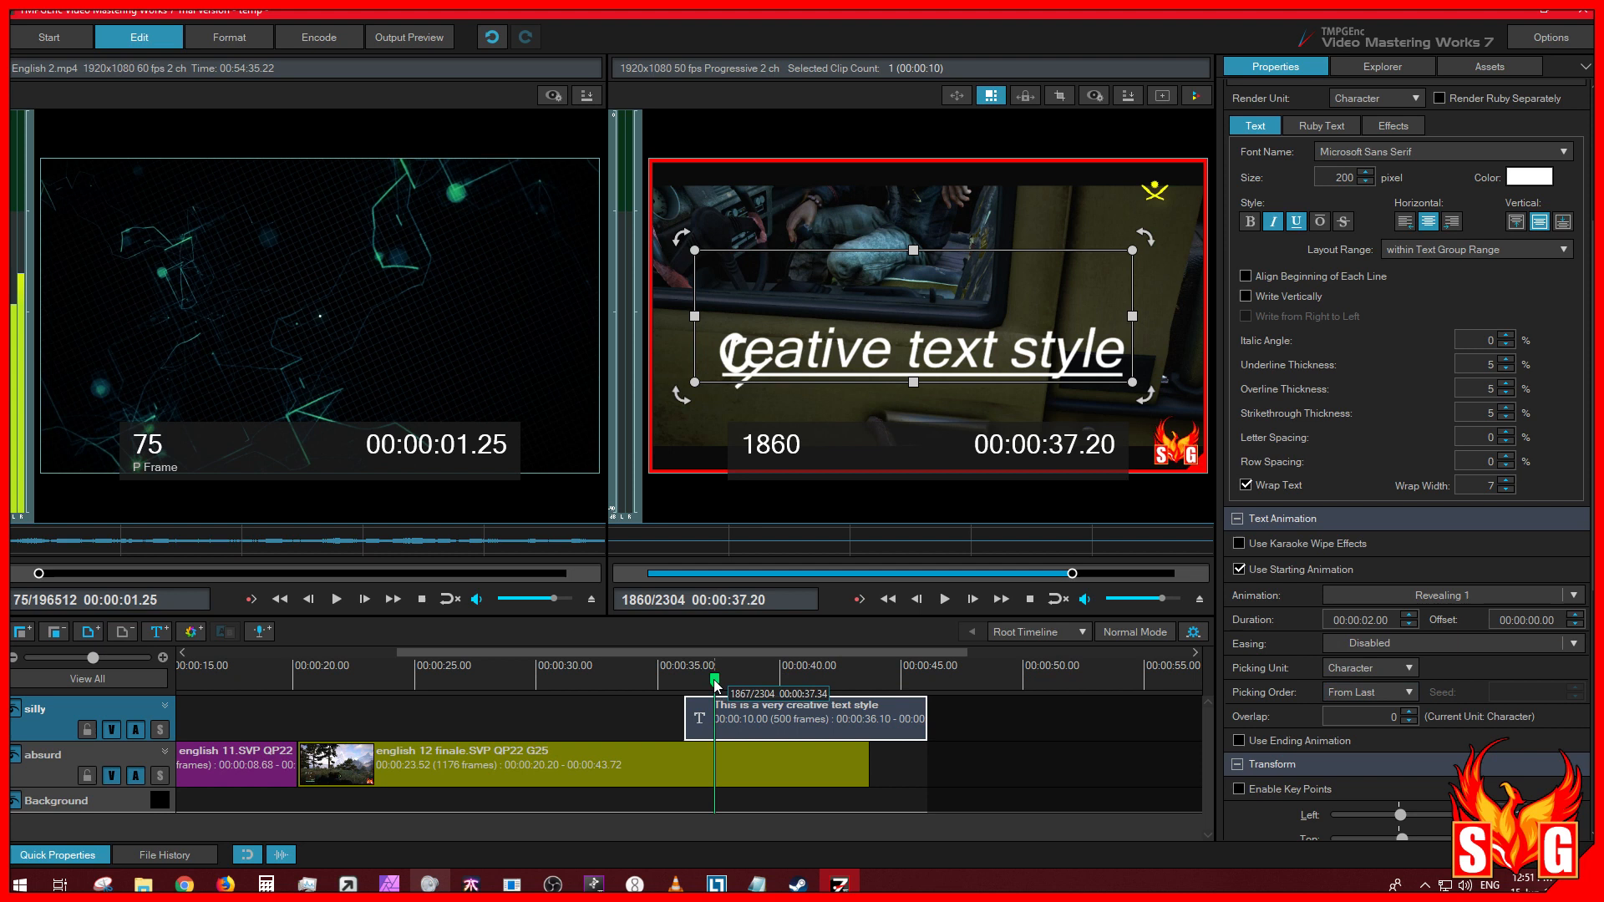
left_click(689, 678)
left_click(944, 599)
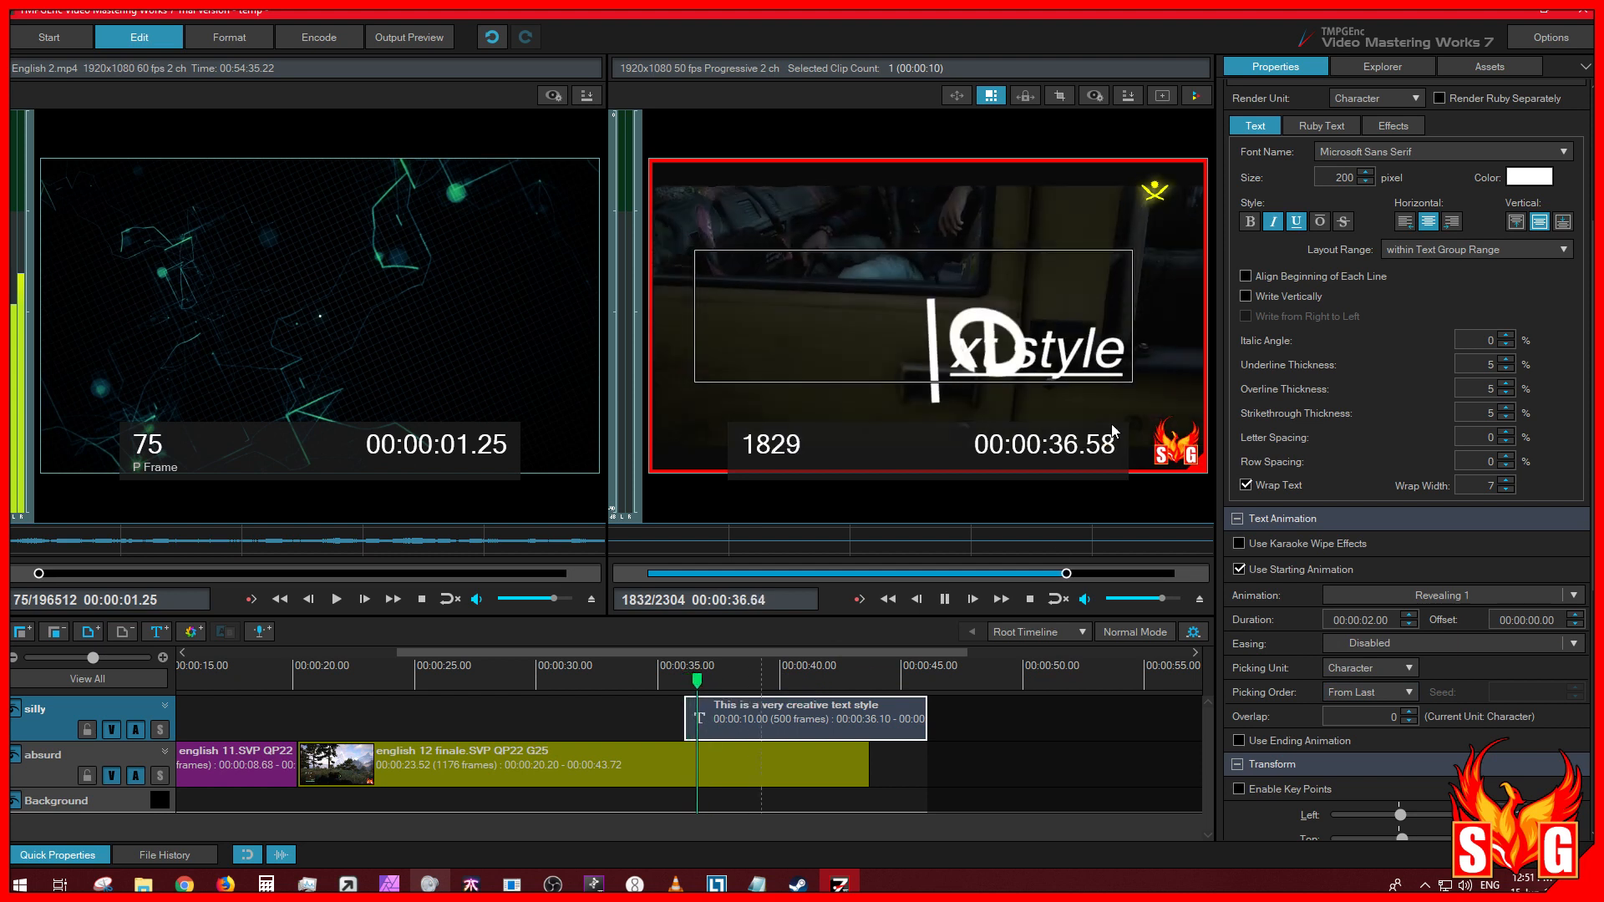
left_click(952, 605)
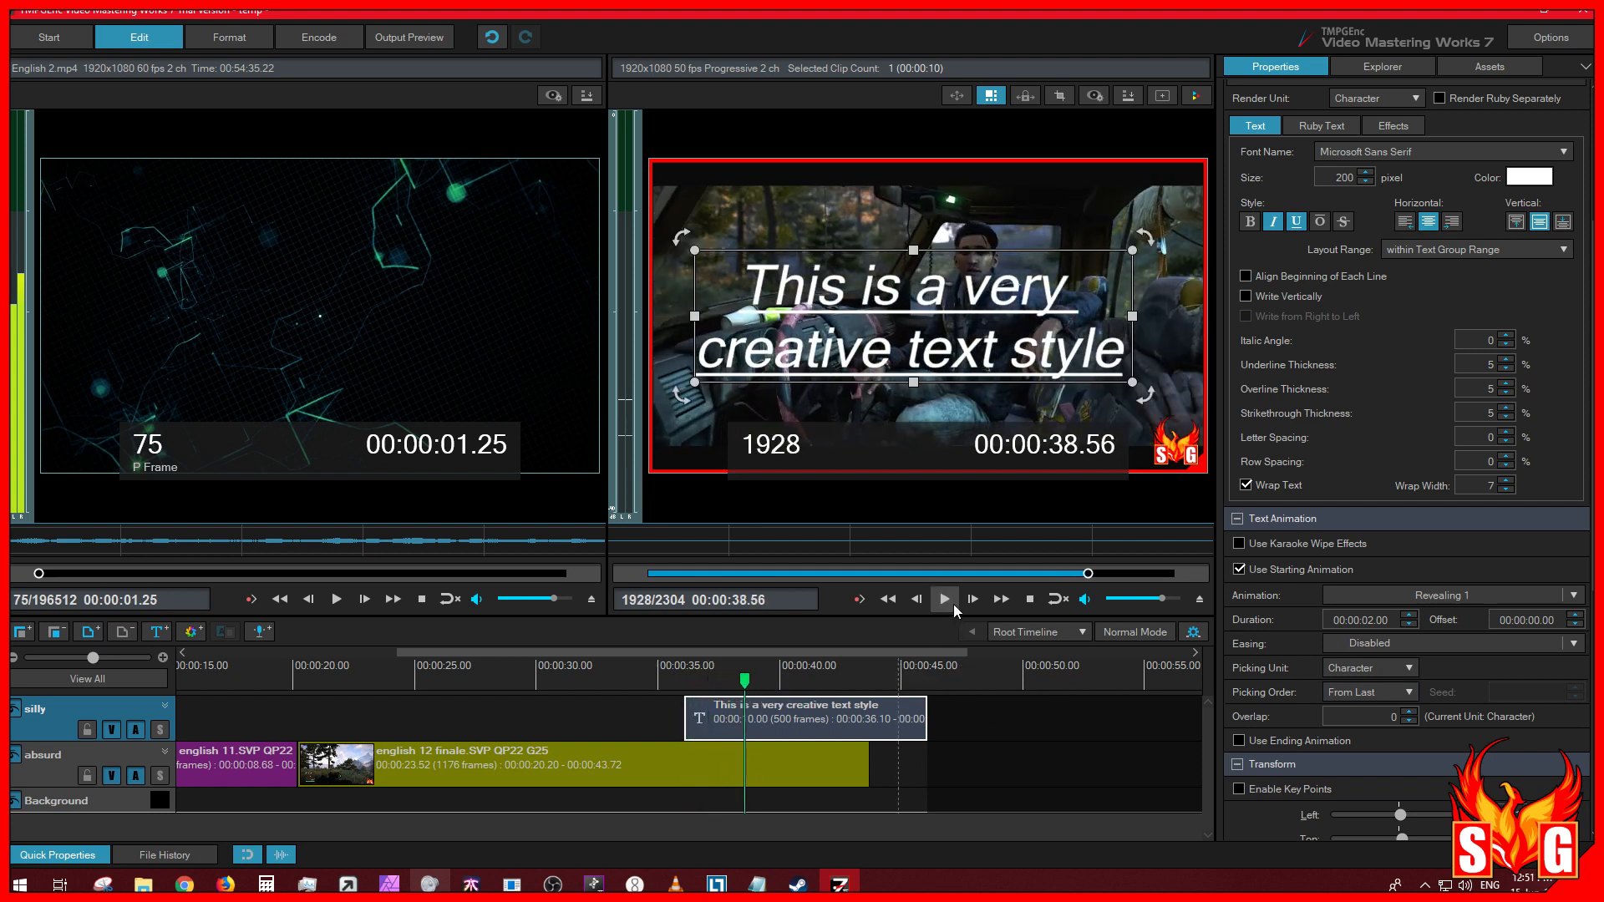
Step: Raise the starting animation's overlap to 20 and play the text clip from its beginning to preview the overlapping characters
left_click(1409, 711)
left_click(1409, 712)
left_click(1408, 712)
left_click(1409, 711)
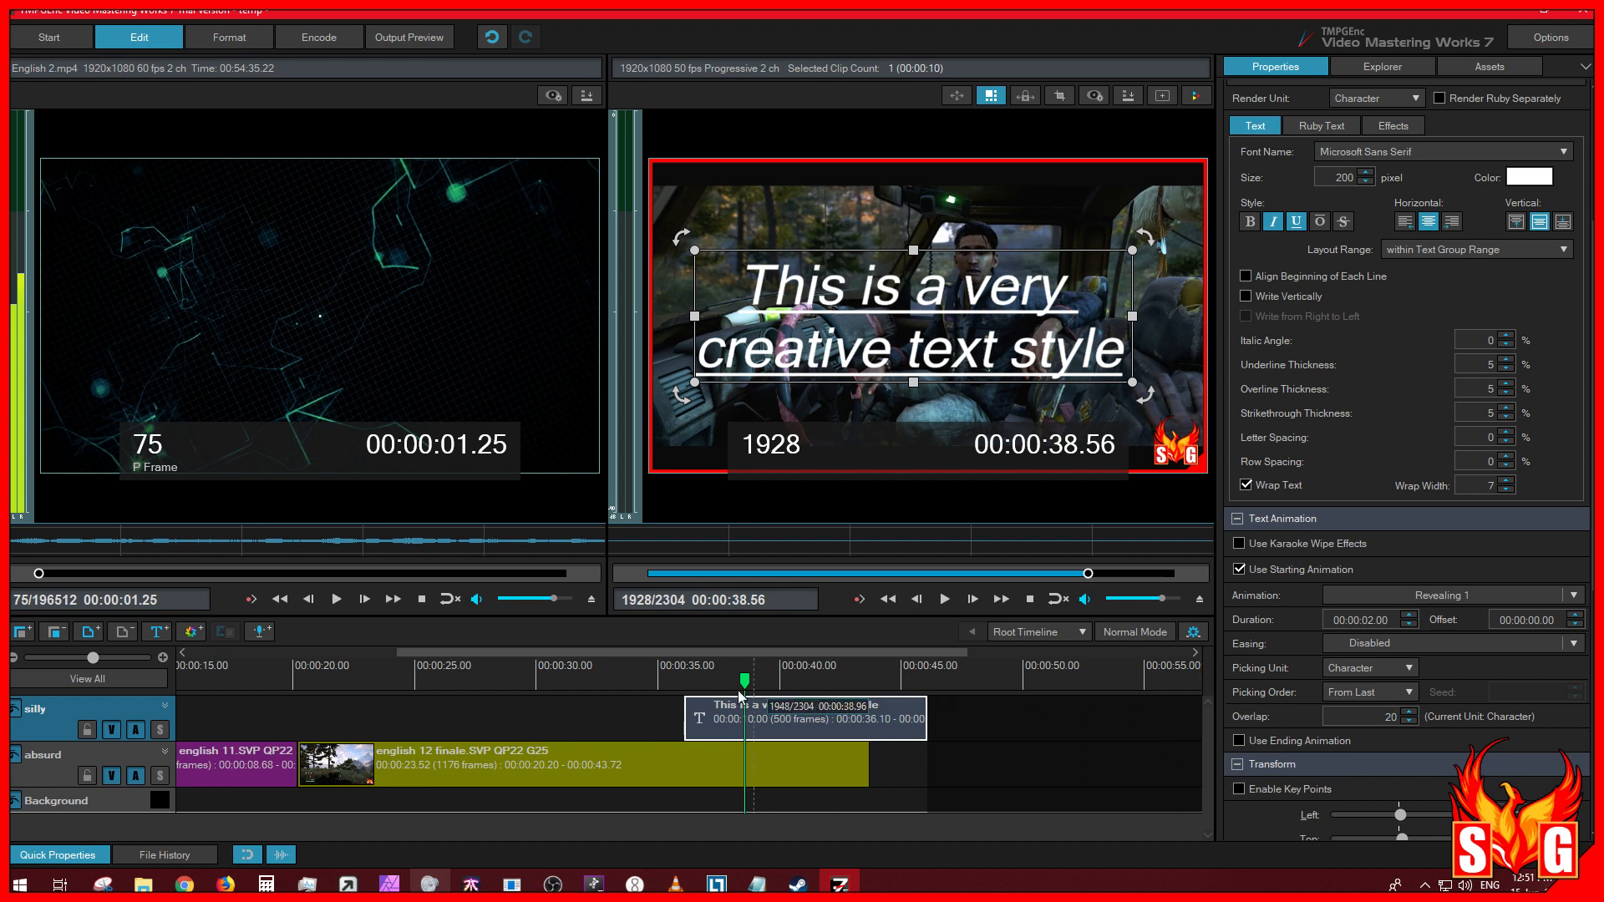
left_click(687, 675)
left_click(946, 607)
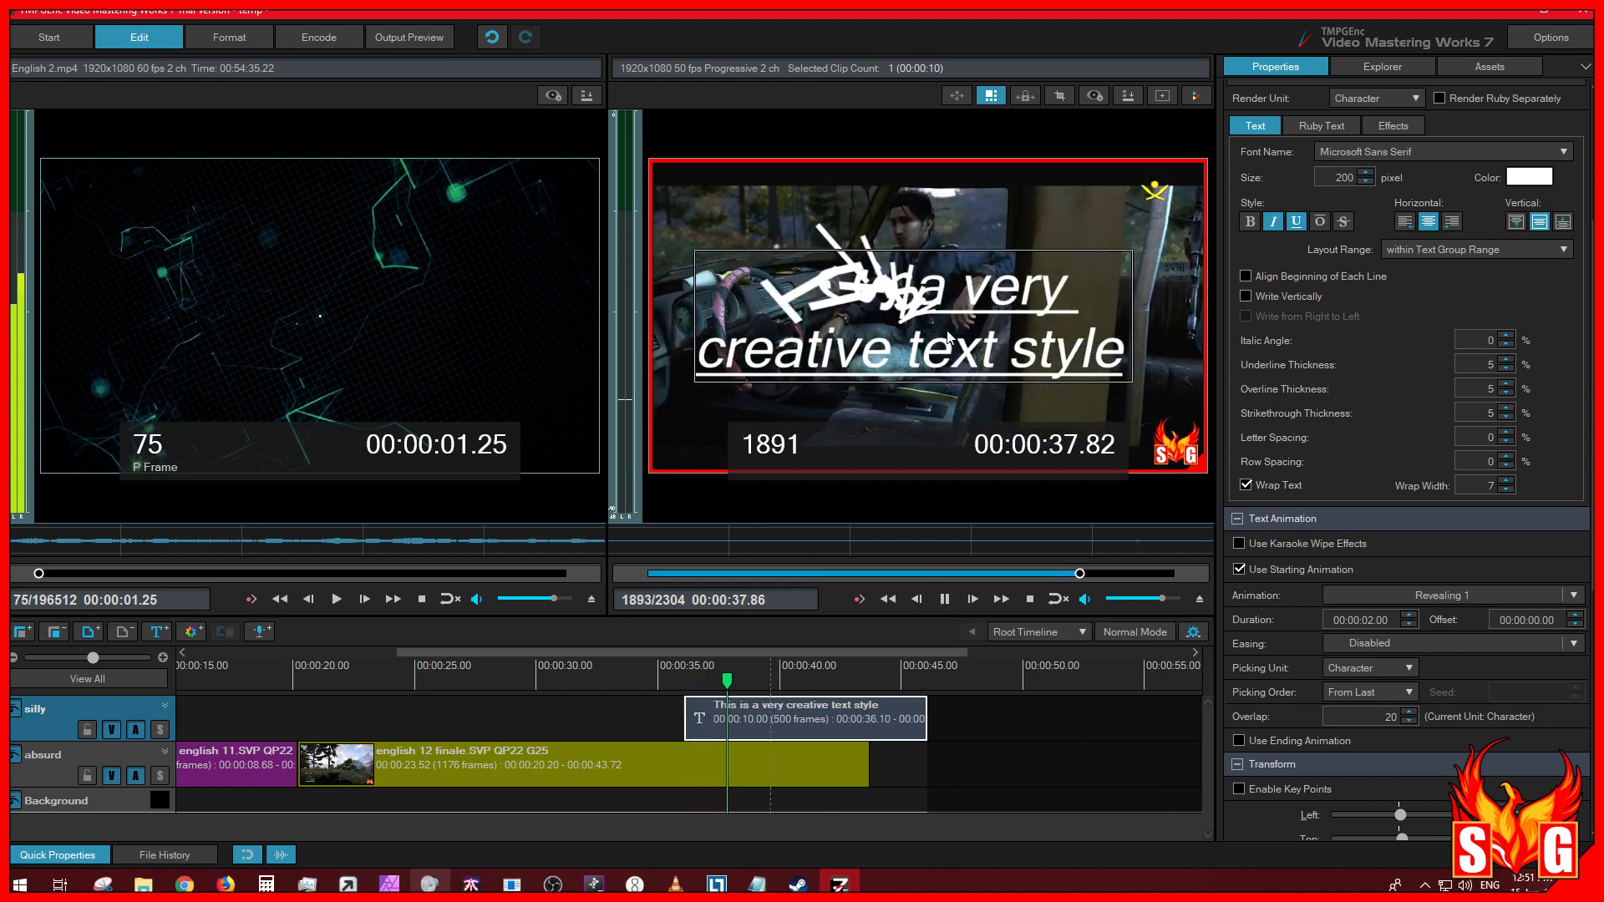
left_click(1046, 354)
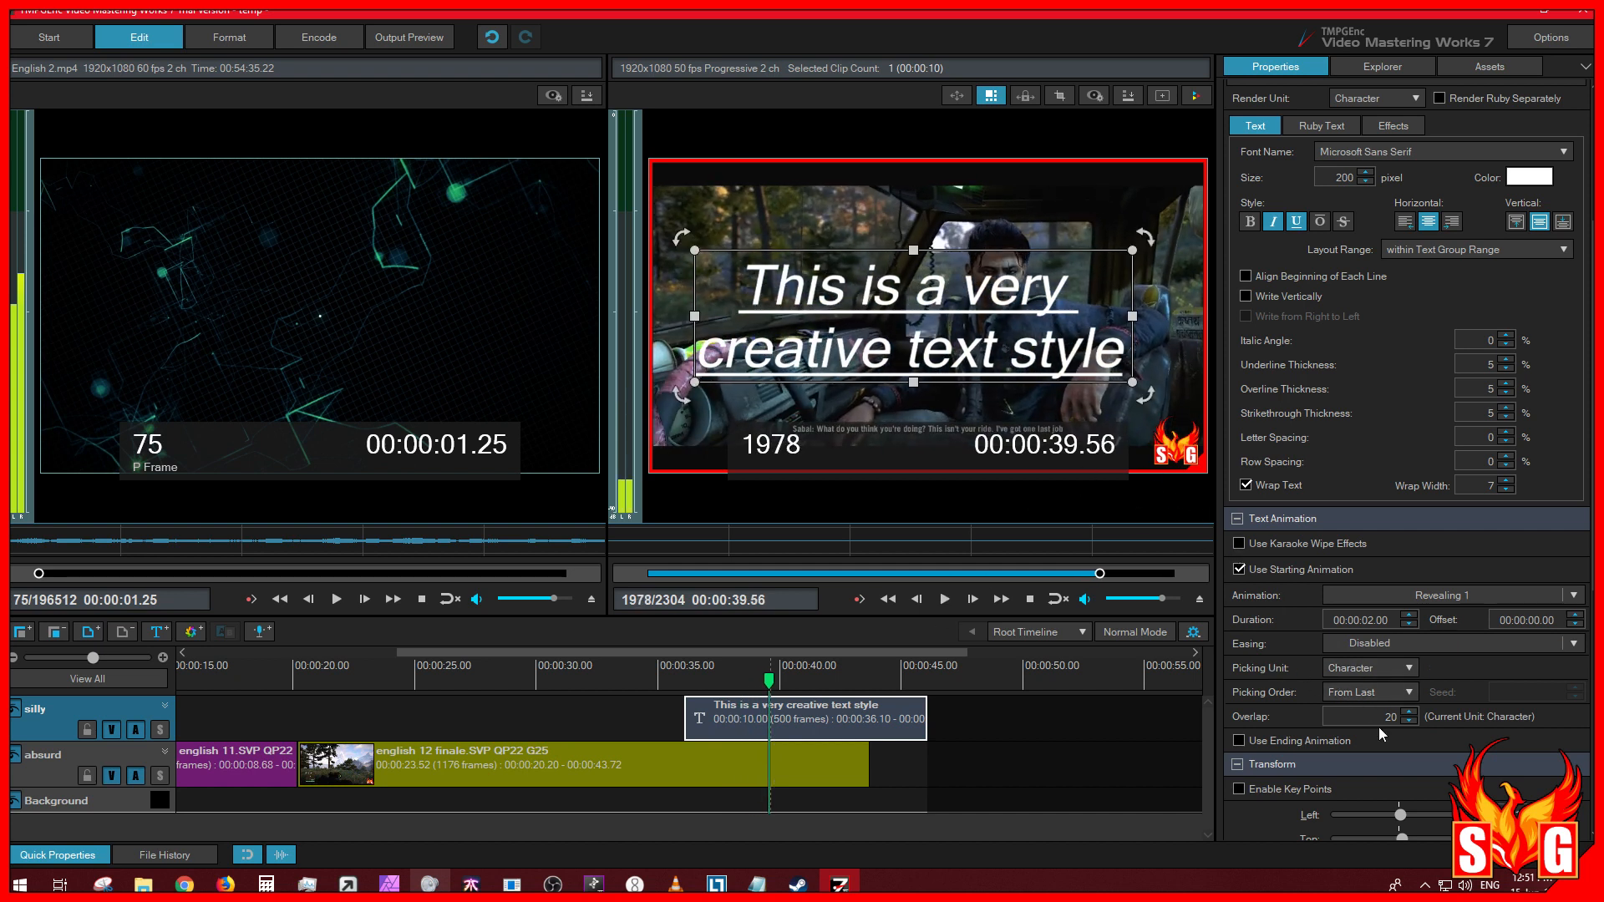
Step: Set the starting animation's overlap to 5 and preview the text clip from its beginning
type("5")
left_click(687, 683)
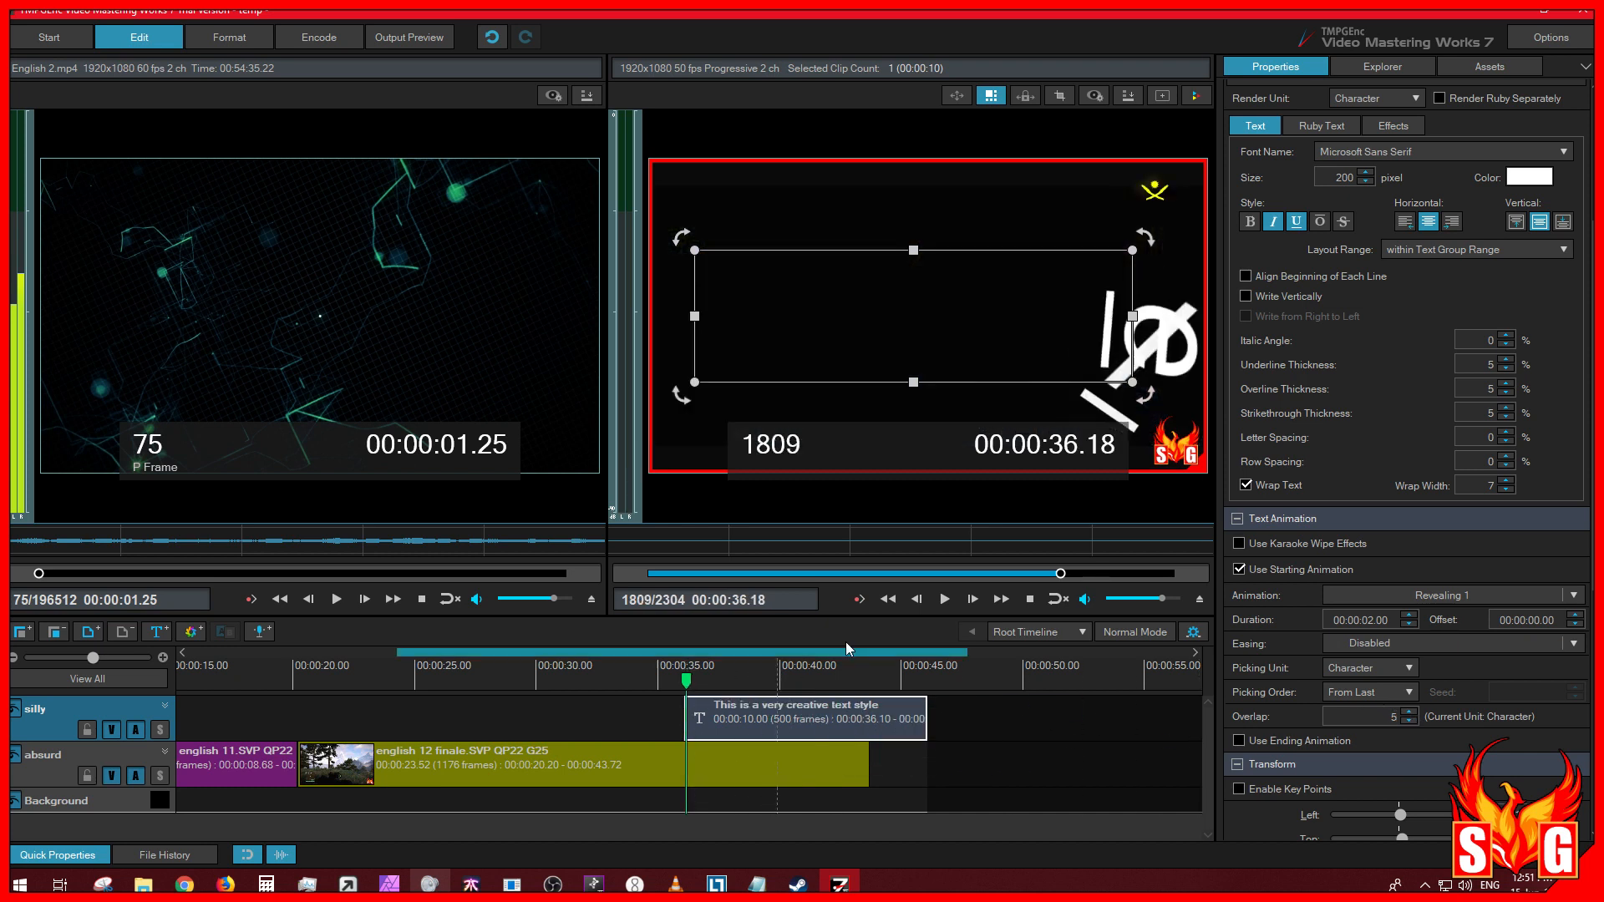
left_click(938, 609)
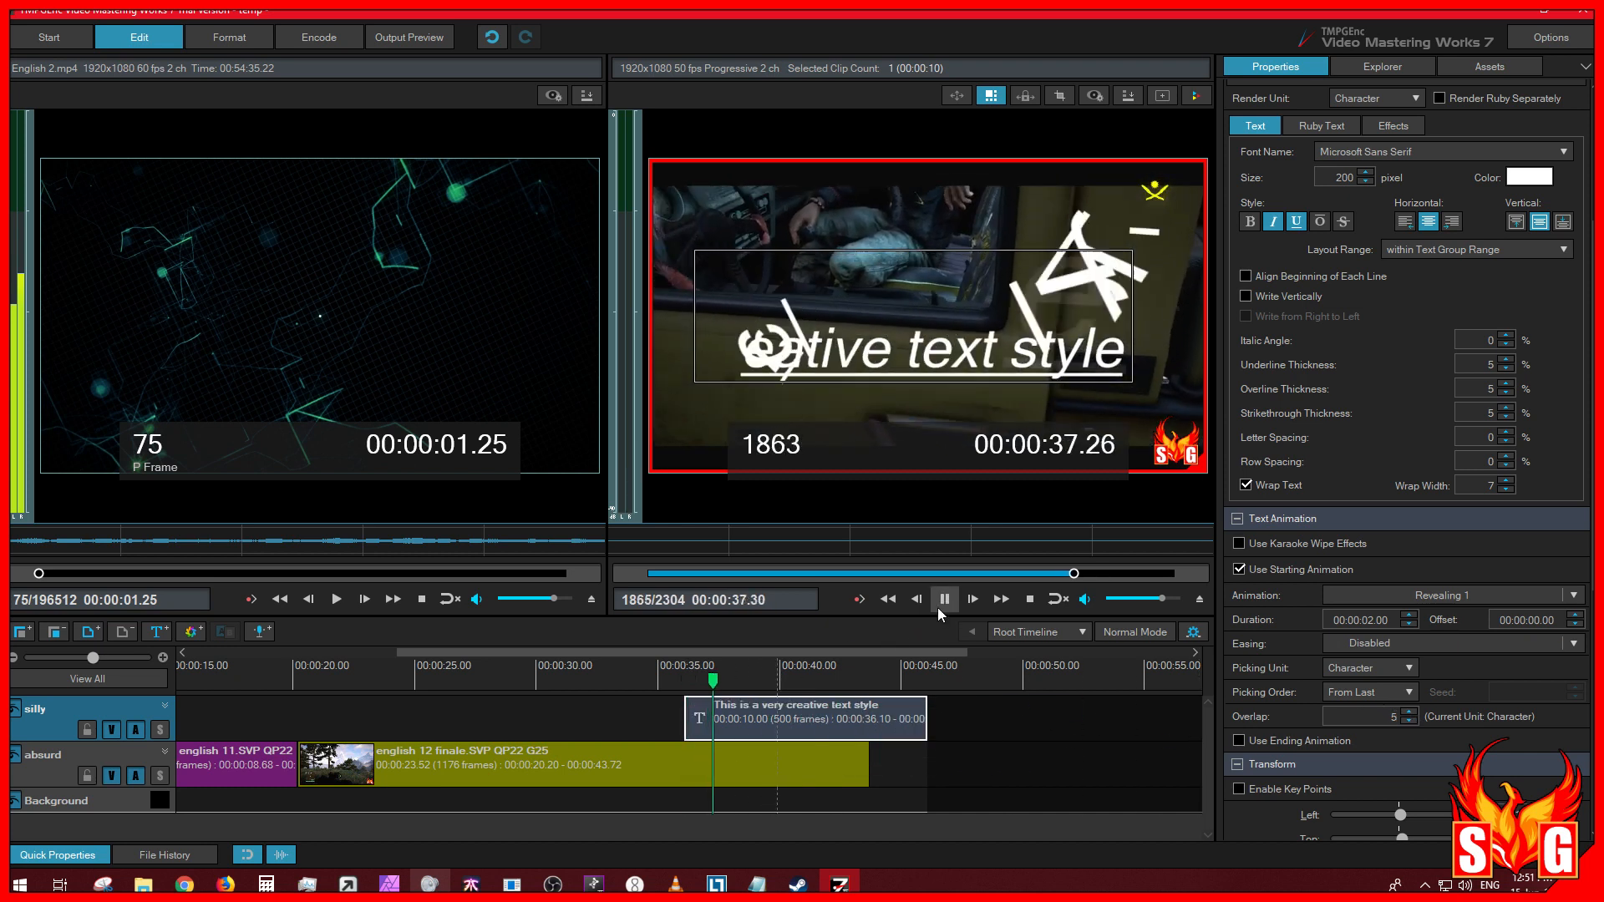
left_click(938, 608)
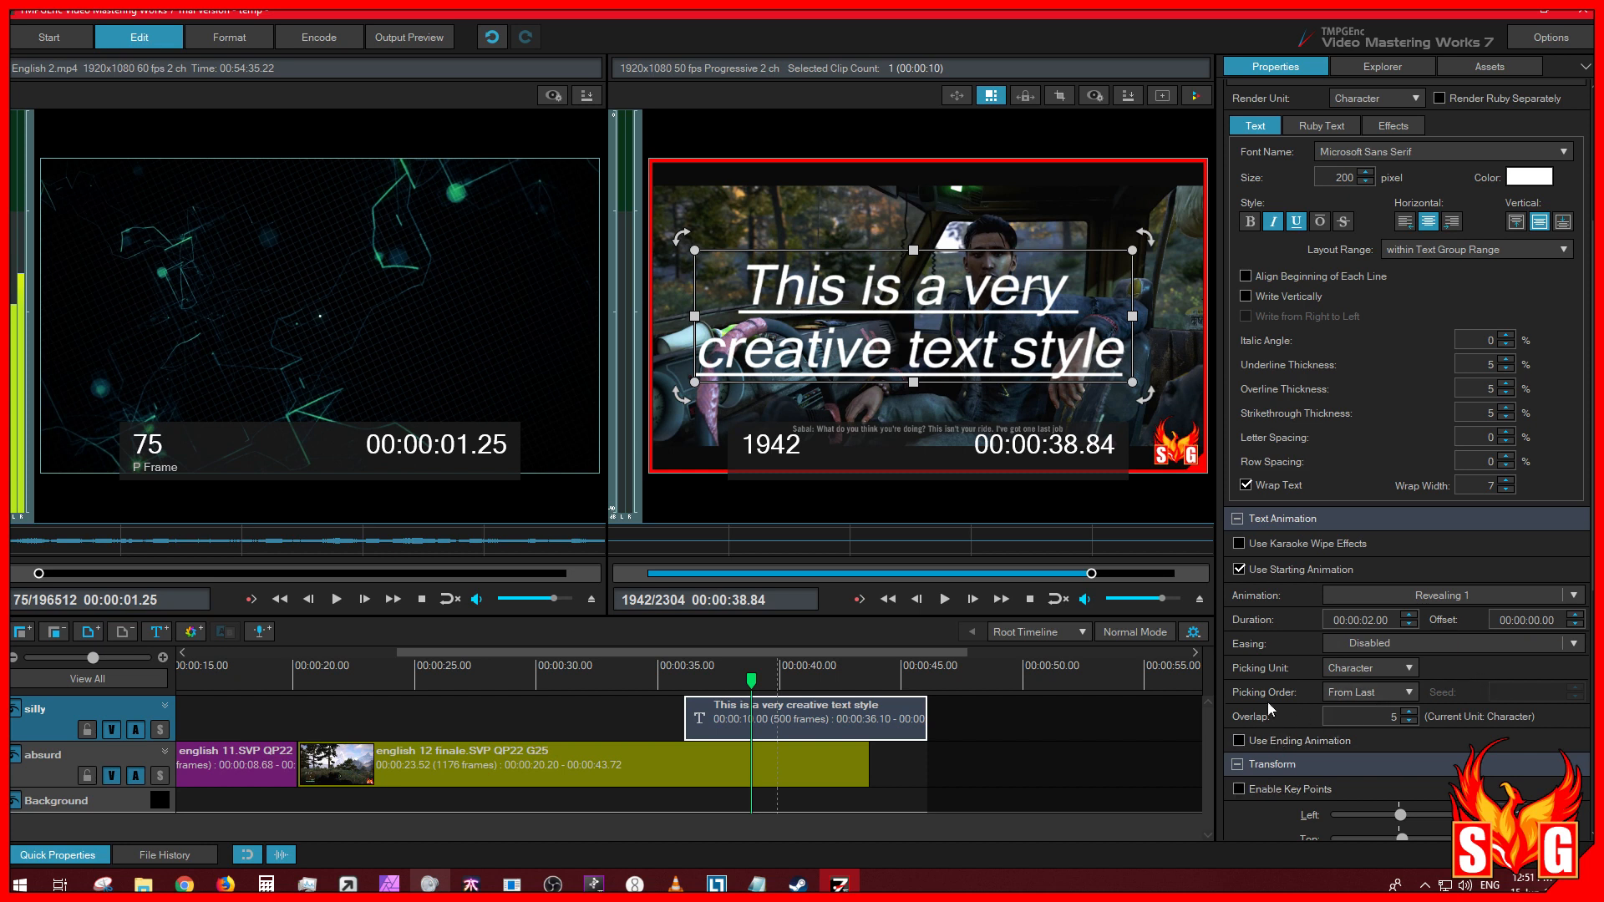
Step: Turn off the starting animation and shift the text in the preview to about Left 205, Top 312
scroll(1277, 695, "down", 2)
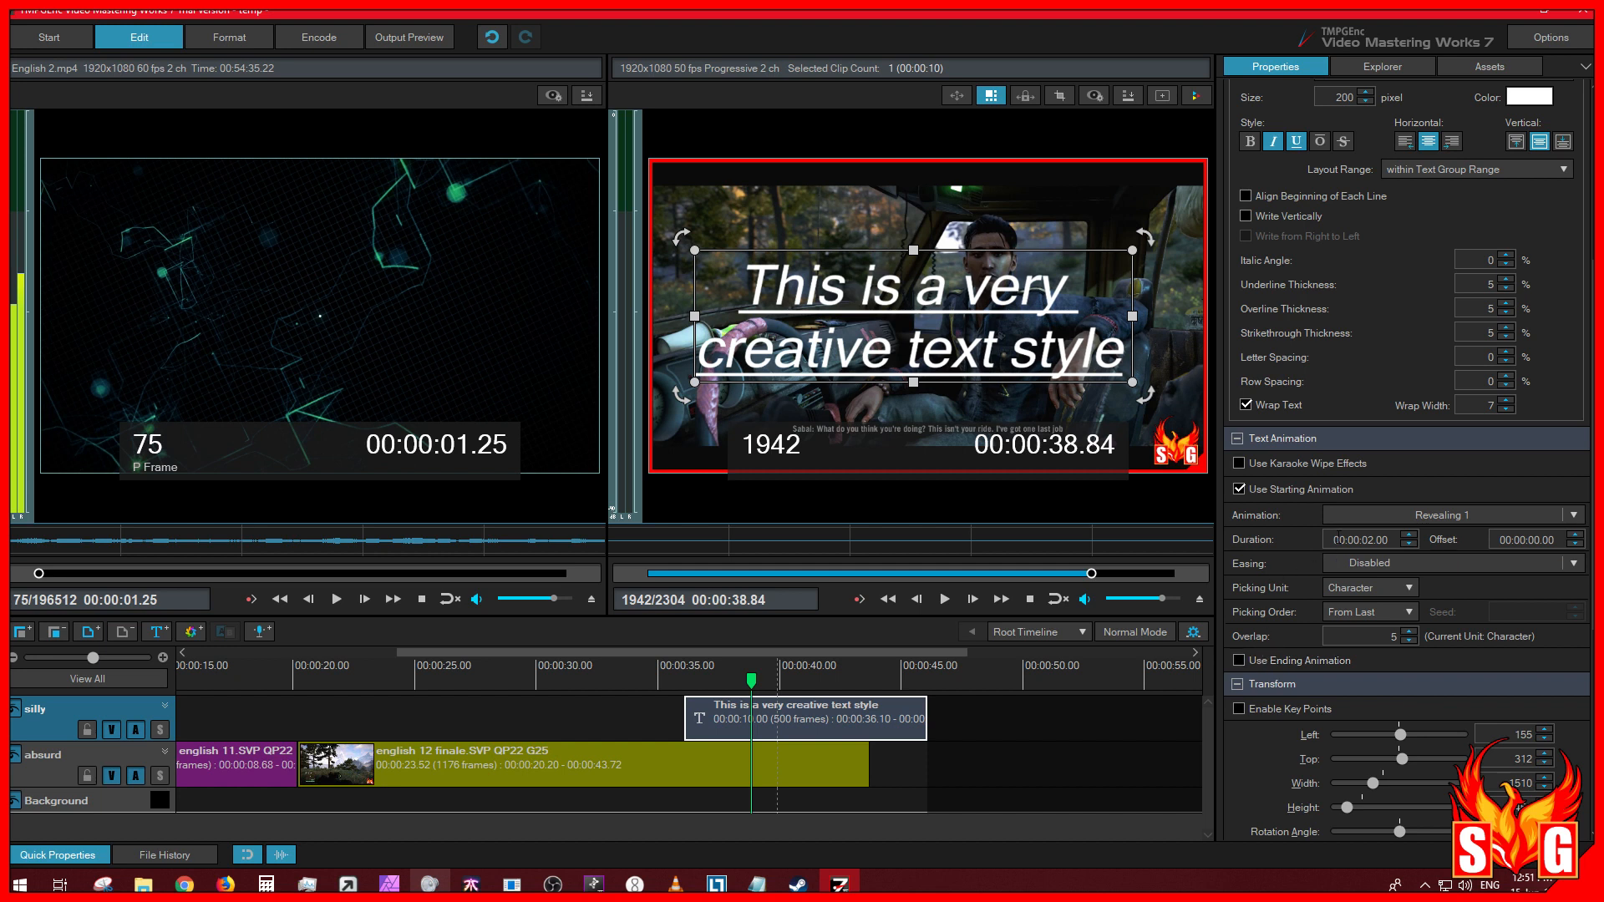
left_click(1244, 489)
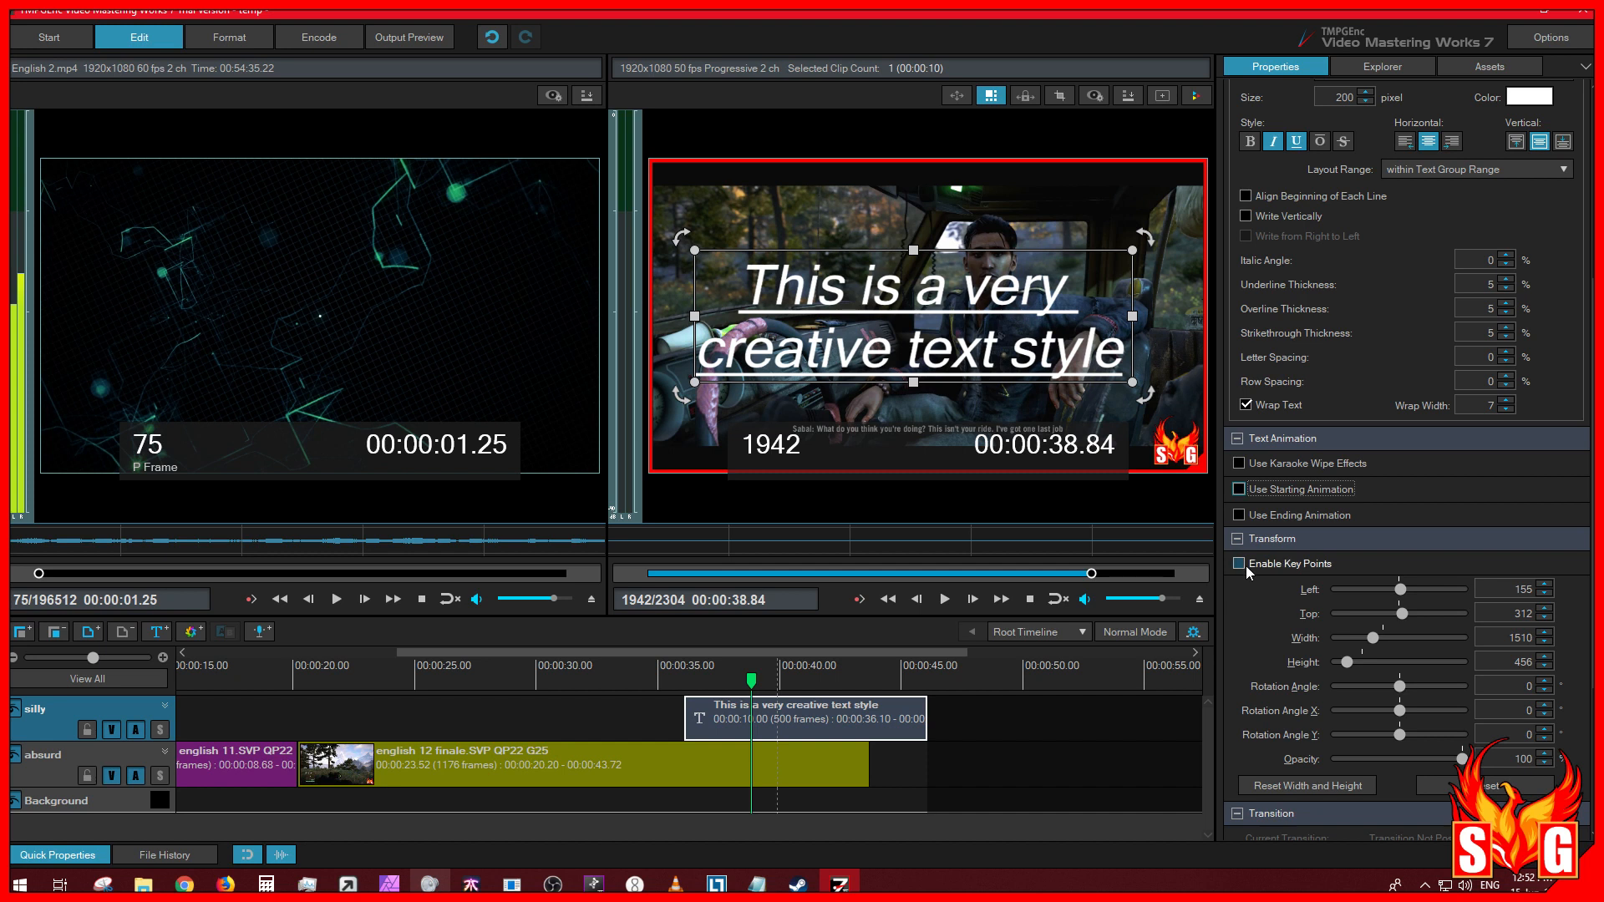
left_click_drag(1401, 590, 1401, 587)
mouse_move(1081, 251)
left_mouse_down()
mouse_move(1124, 216)
mouse_move(1096, 241)
left_mouse_up()
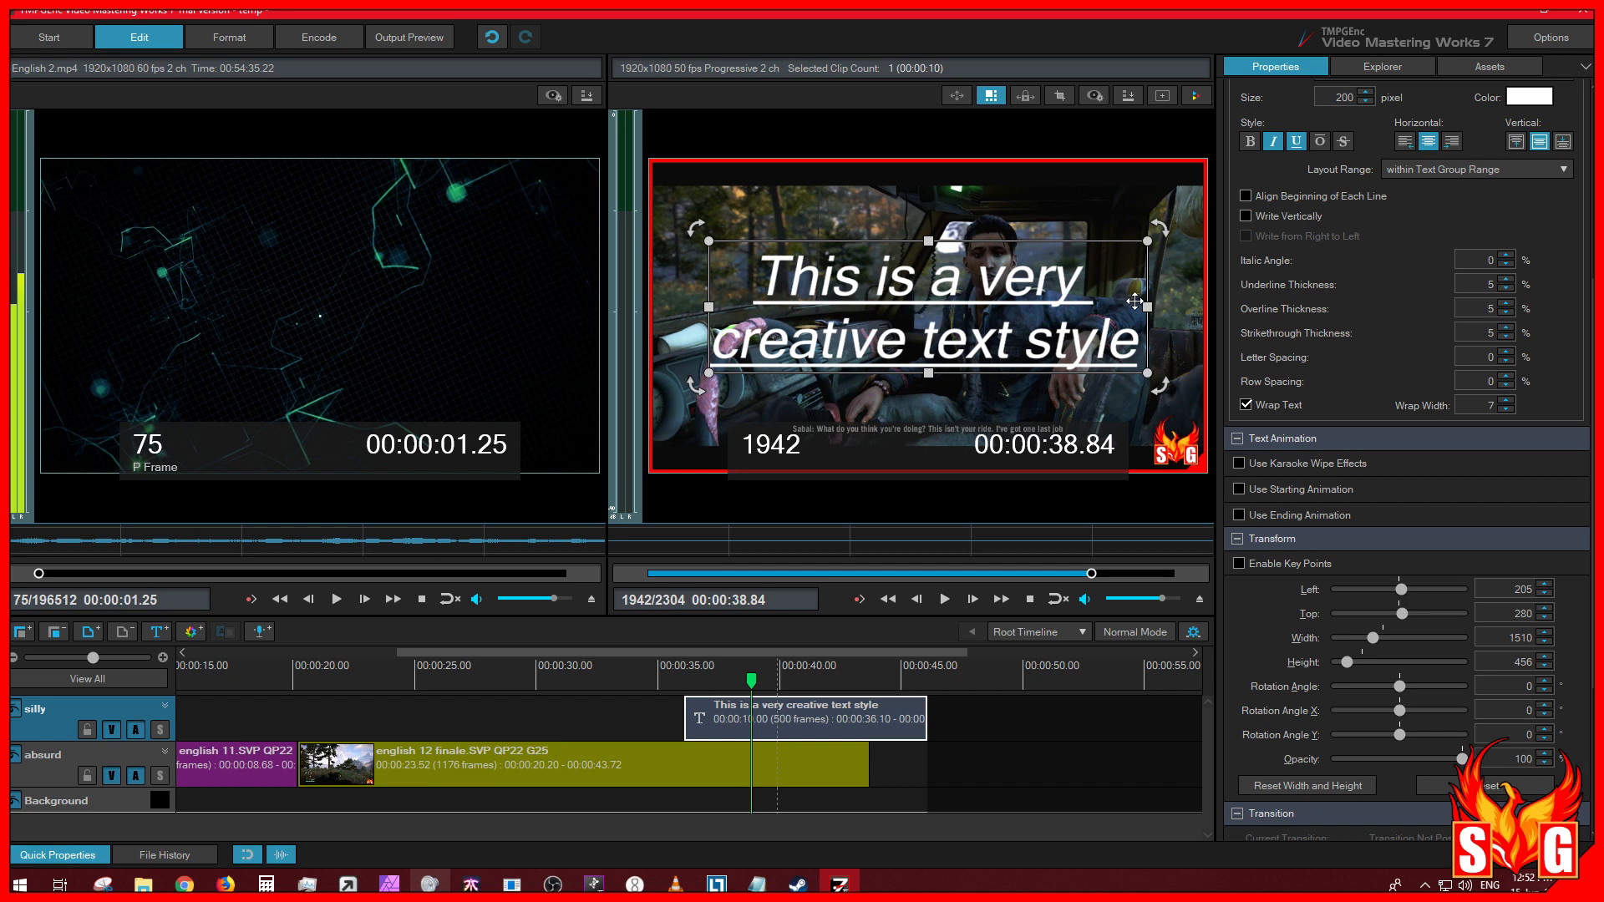
mouse_move(1096, 245)
left_mouse_down()
mouse_move(1082, 252)
mouse_move(1112, 252)
left_mouse_up()
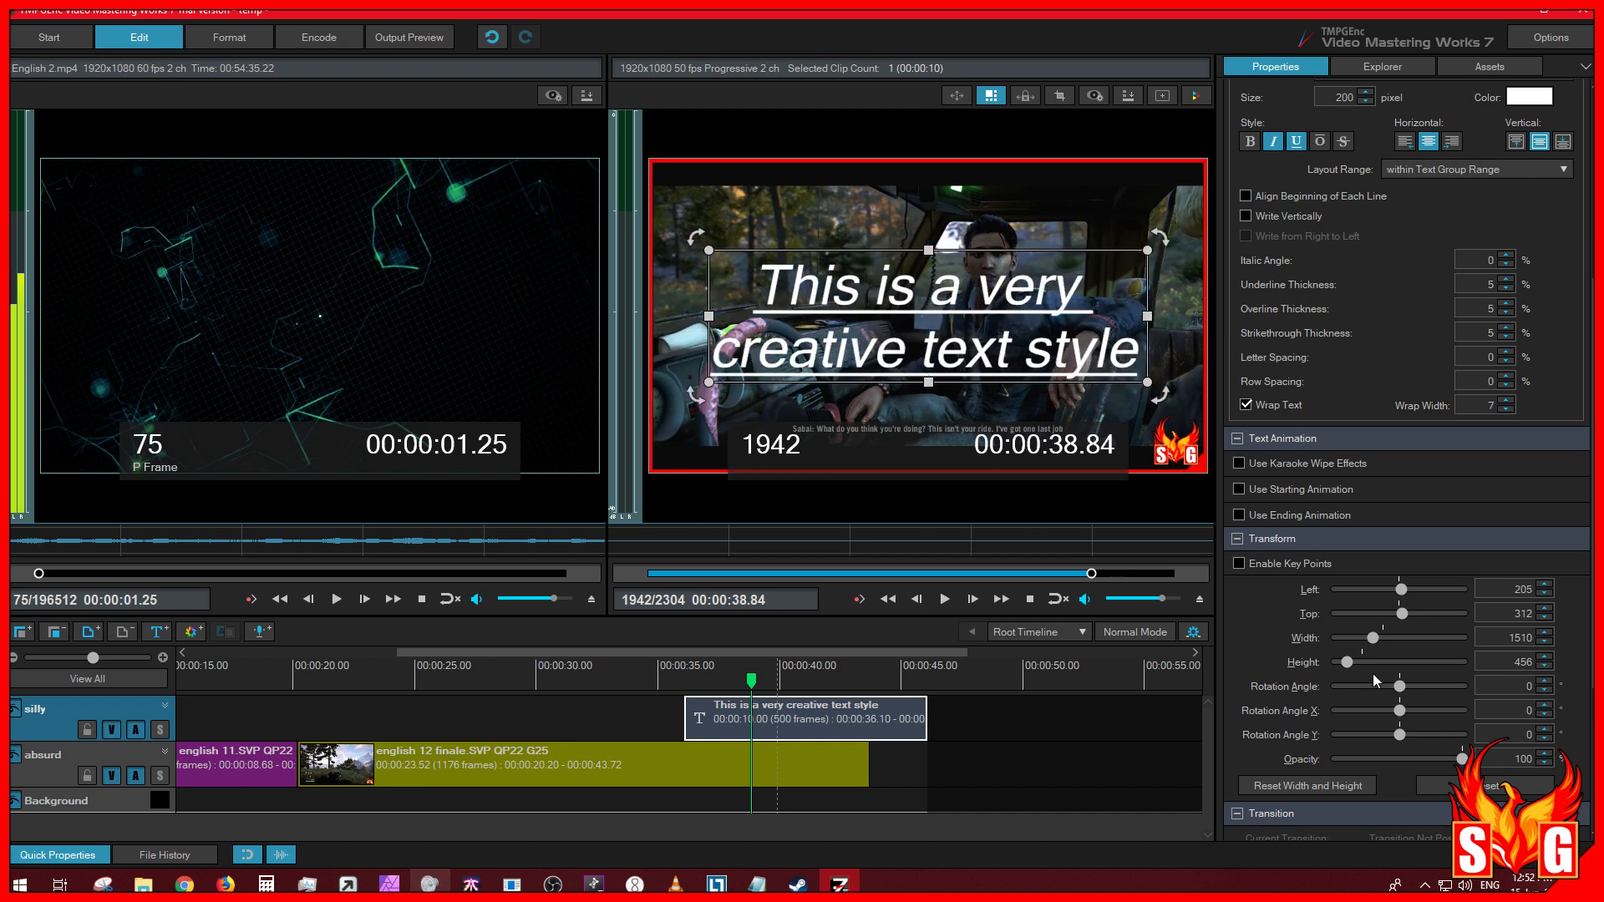
mouse_move(996, 314)
left_mouse_down()
mouse_move(997, 330)
mouse_move(995, 290)
left_mouse_up()
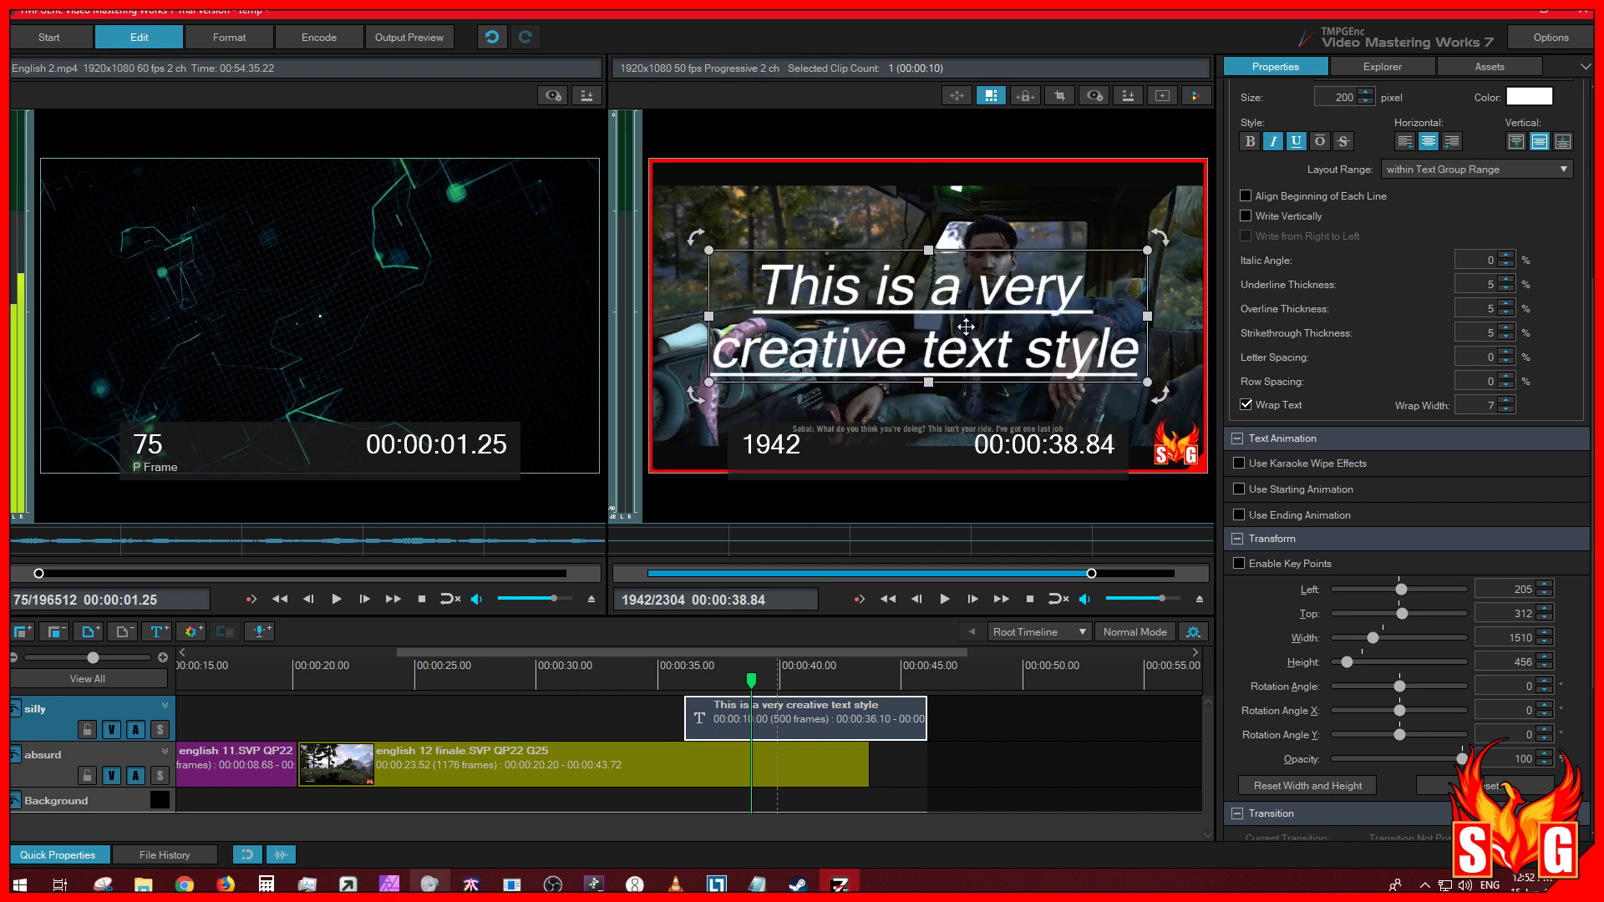
Step: Move the playhead to about 00:00:41.98 and reset the text's Left and Top positions to 0
left_click(1397, 591)
left_click_drag(1398, 590, 1295, 595)
left_click_drag(765, 681, 827, 681)
mouse_move(1395, 590)
left_mouse_down()
mouse_move(1385, 613)
mouse_move(1403, 615)
left_mouse_up()
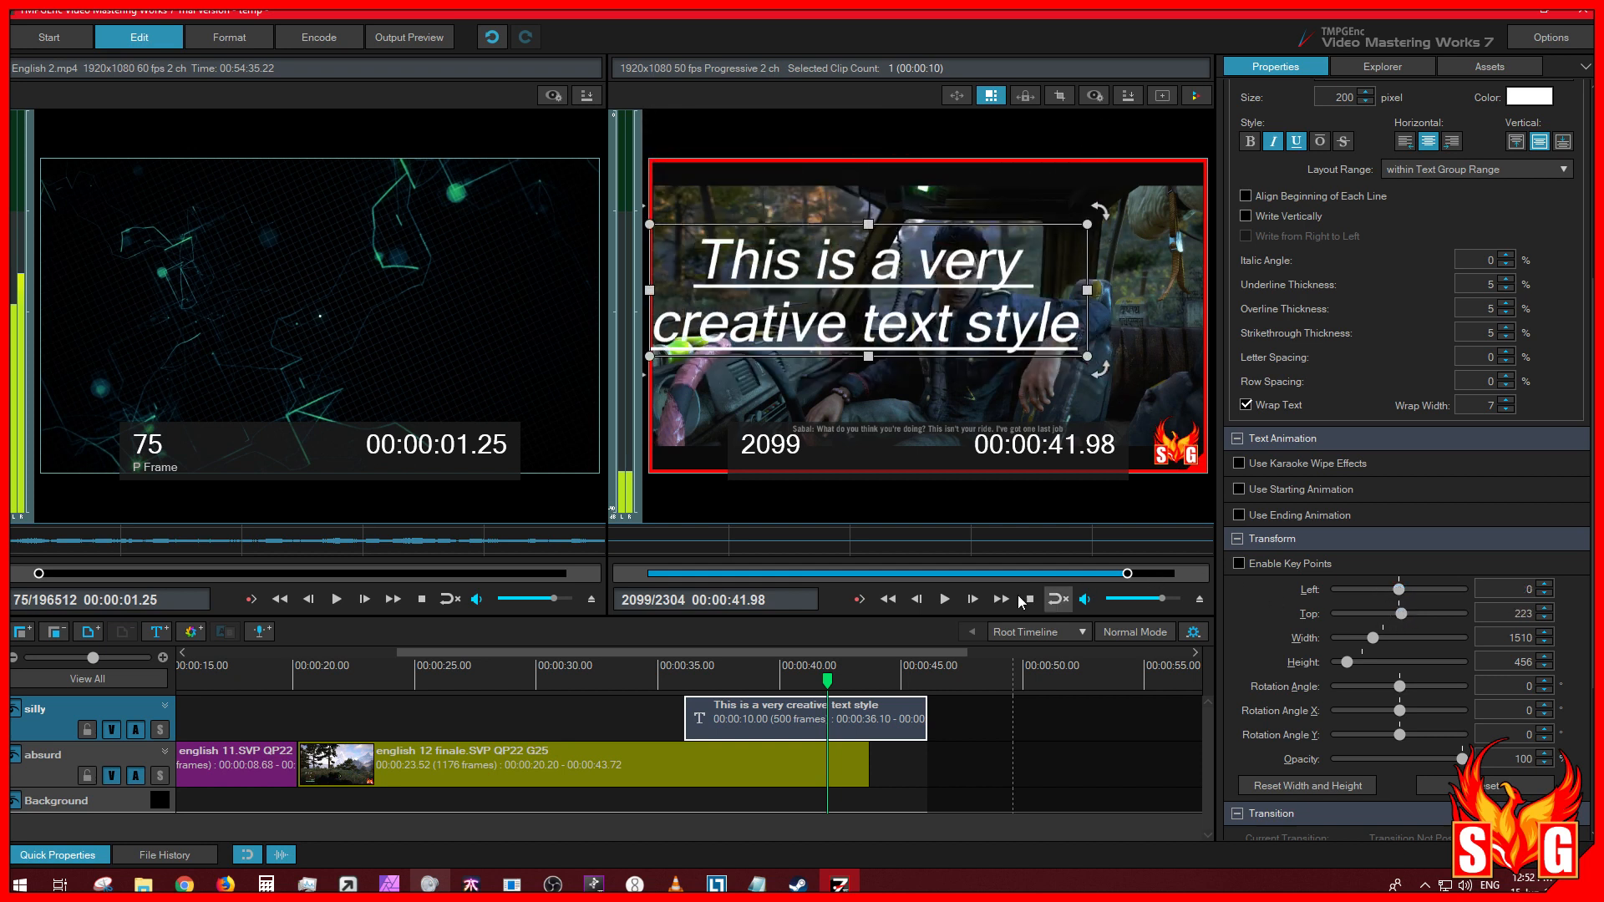
left_click_drag(1396, 617, 1401, 616)
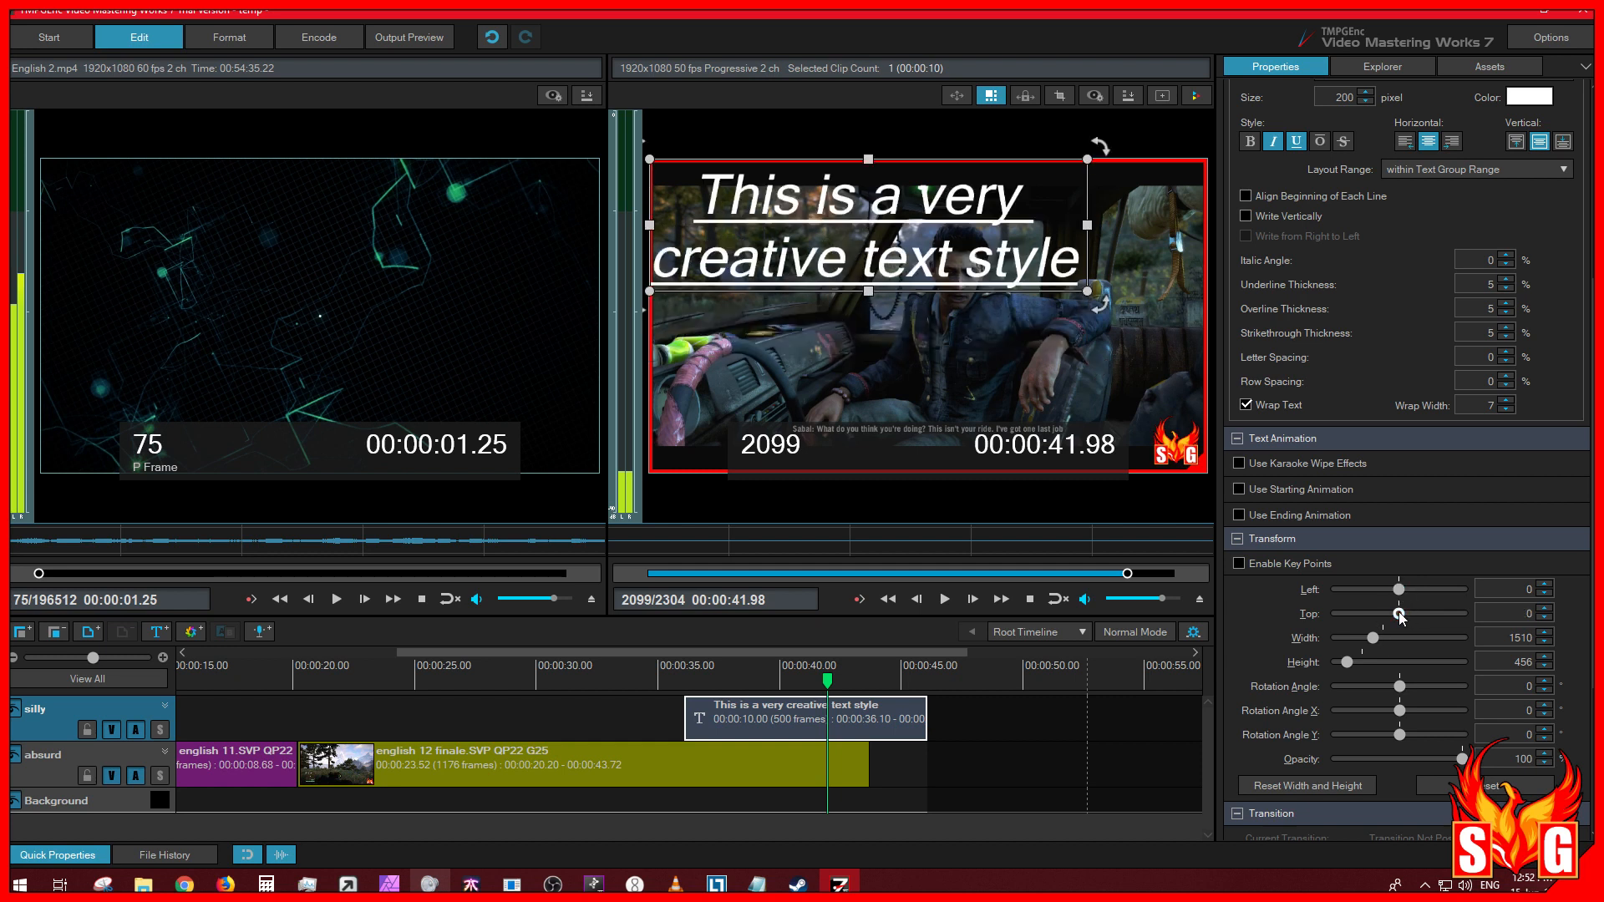
Step: Move the text back to about Left 205, Top 312, and return both position values to 0
left_click_drag(972, 270, 1033, 361)
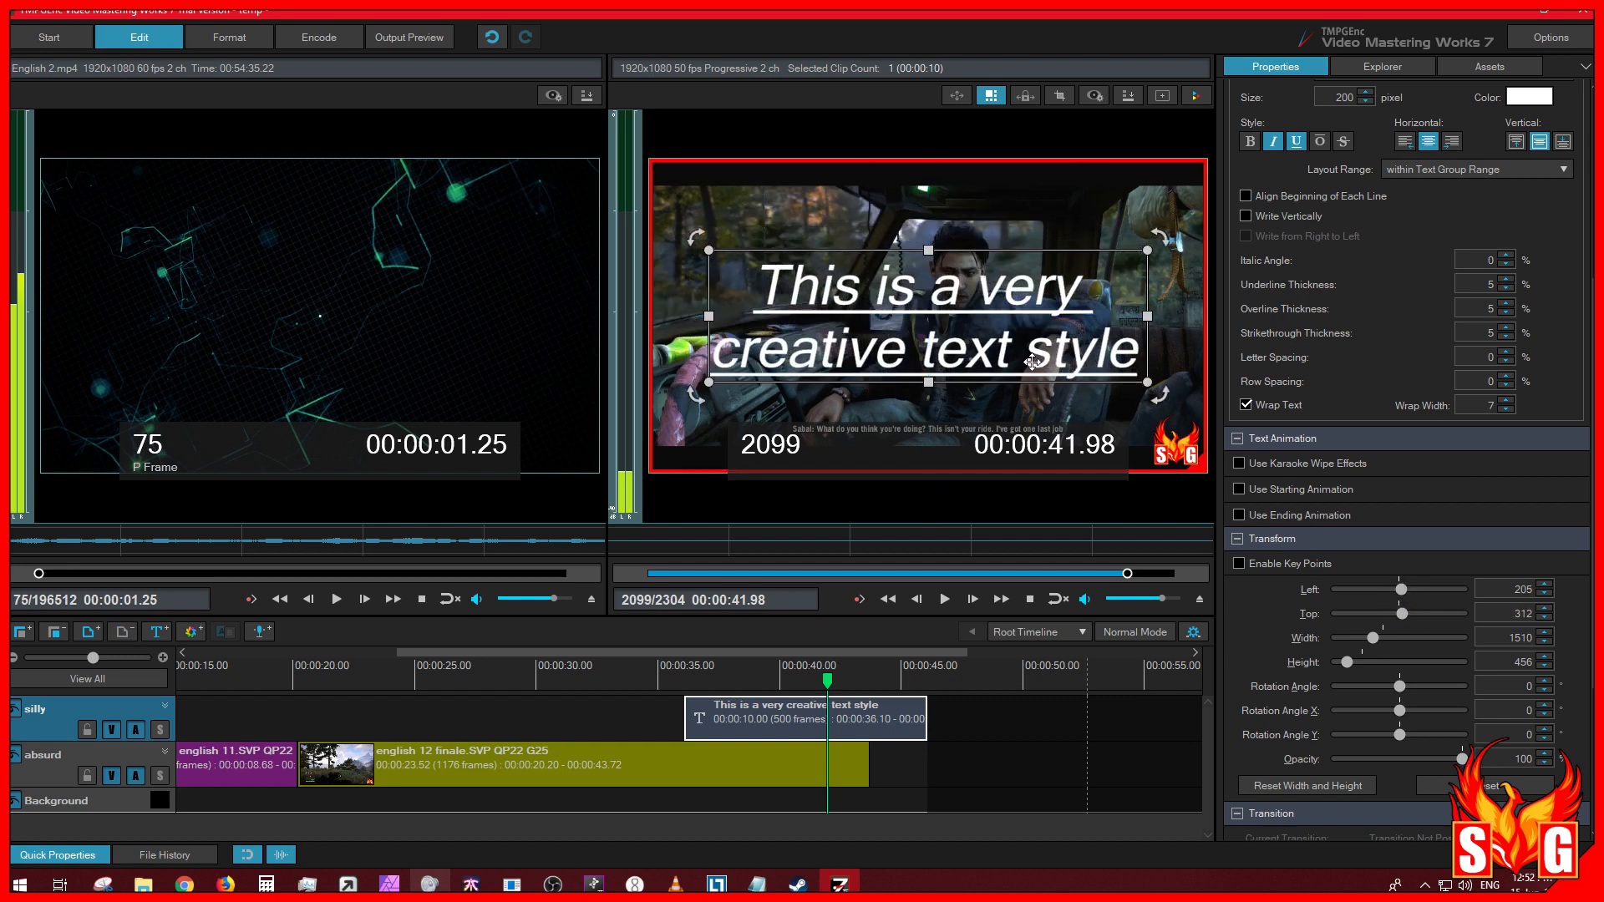
double_click(1399, 613)
double_click(1399, 589)
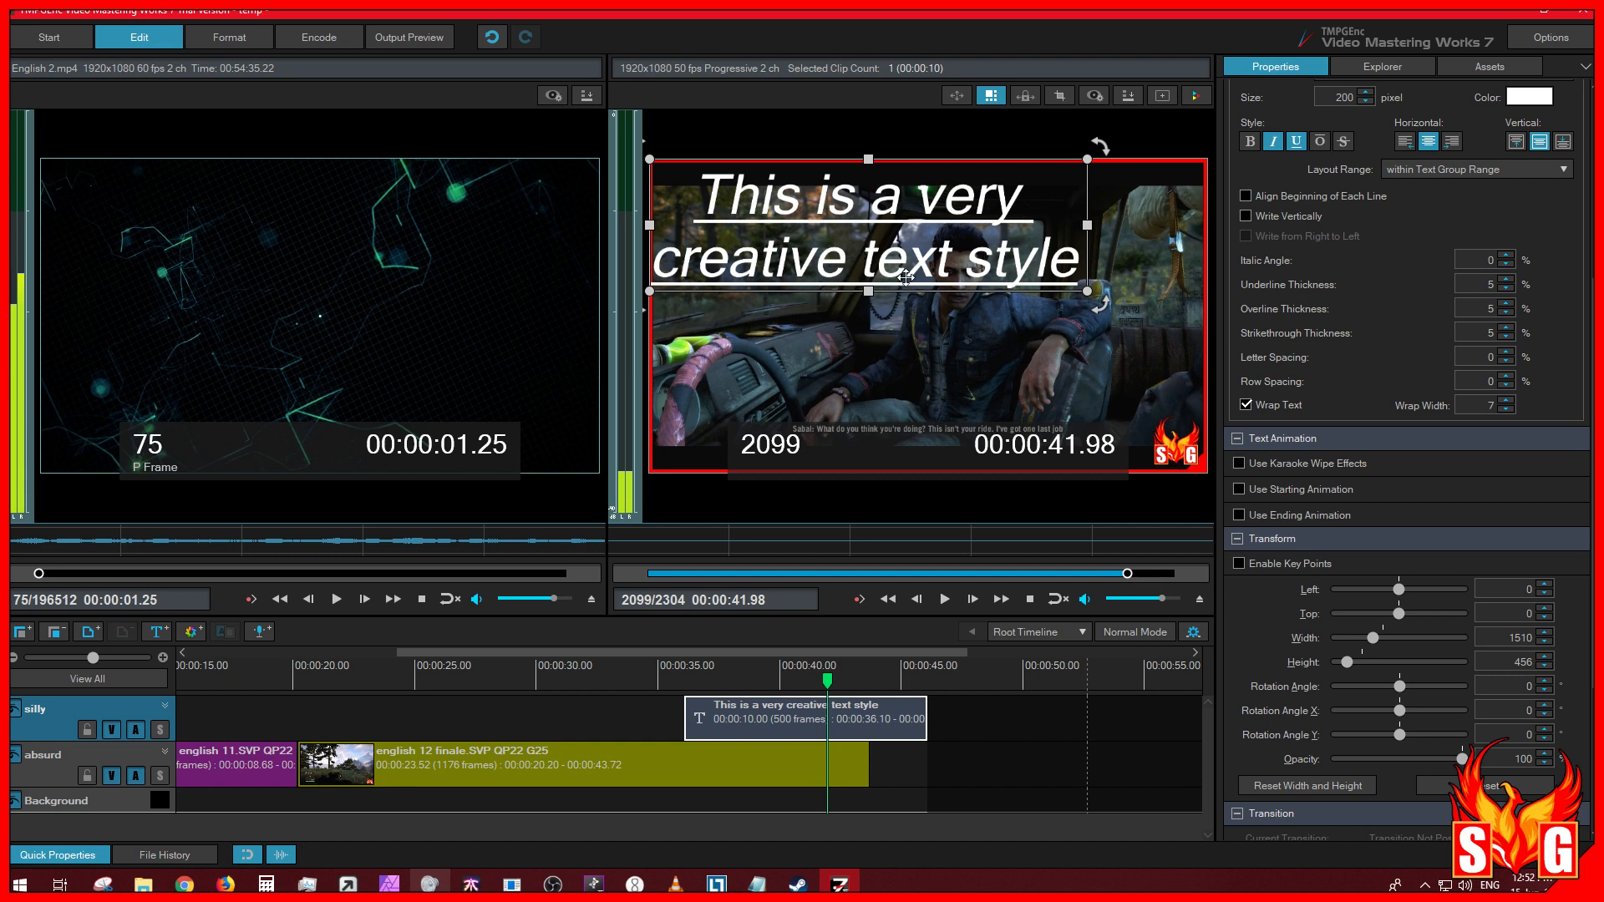
Step: Reposition the text near the middle of the frame, ending at about Left 205, Top 312, and reset Left and Top to 0
left_click_drag(933, 252, 1039, 444)
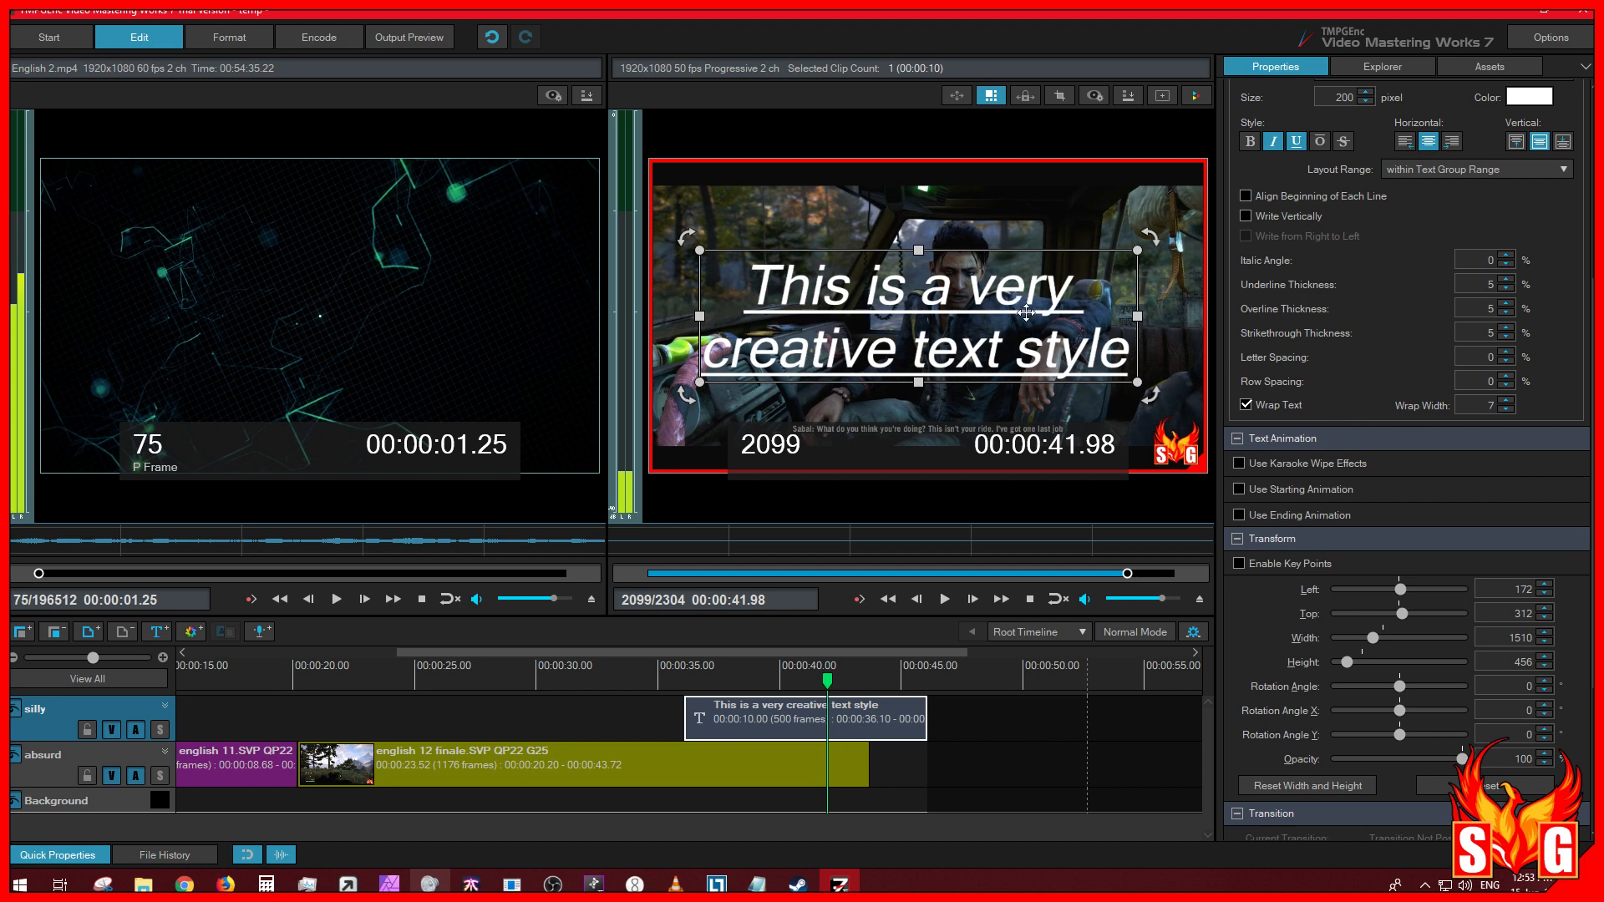
left_click_drag(1030, 314, 1094, 325)
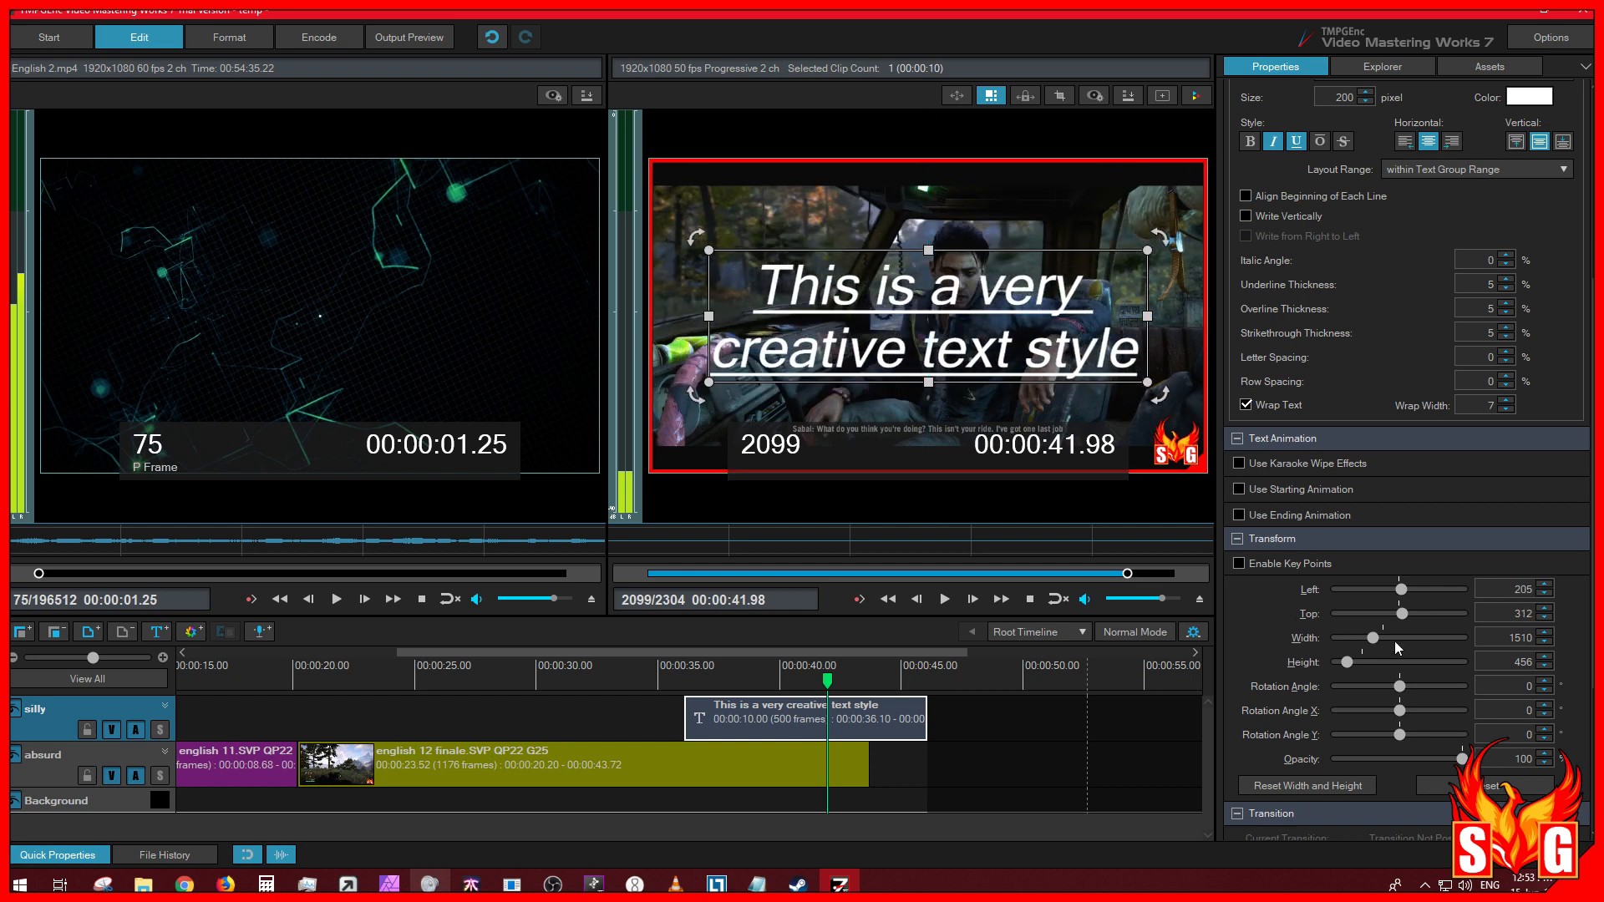
double_click(1402, 590)
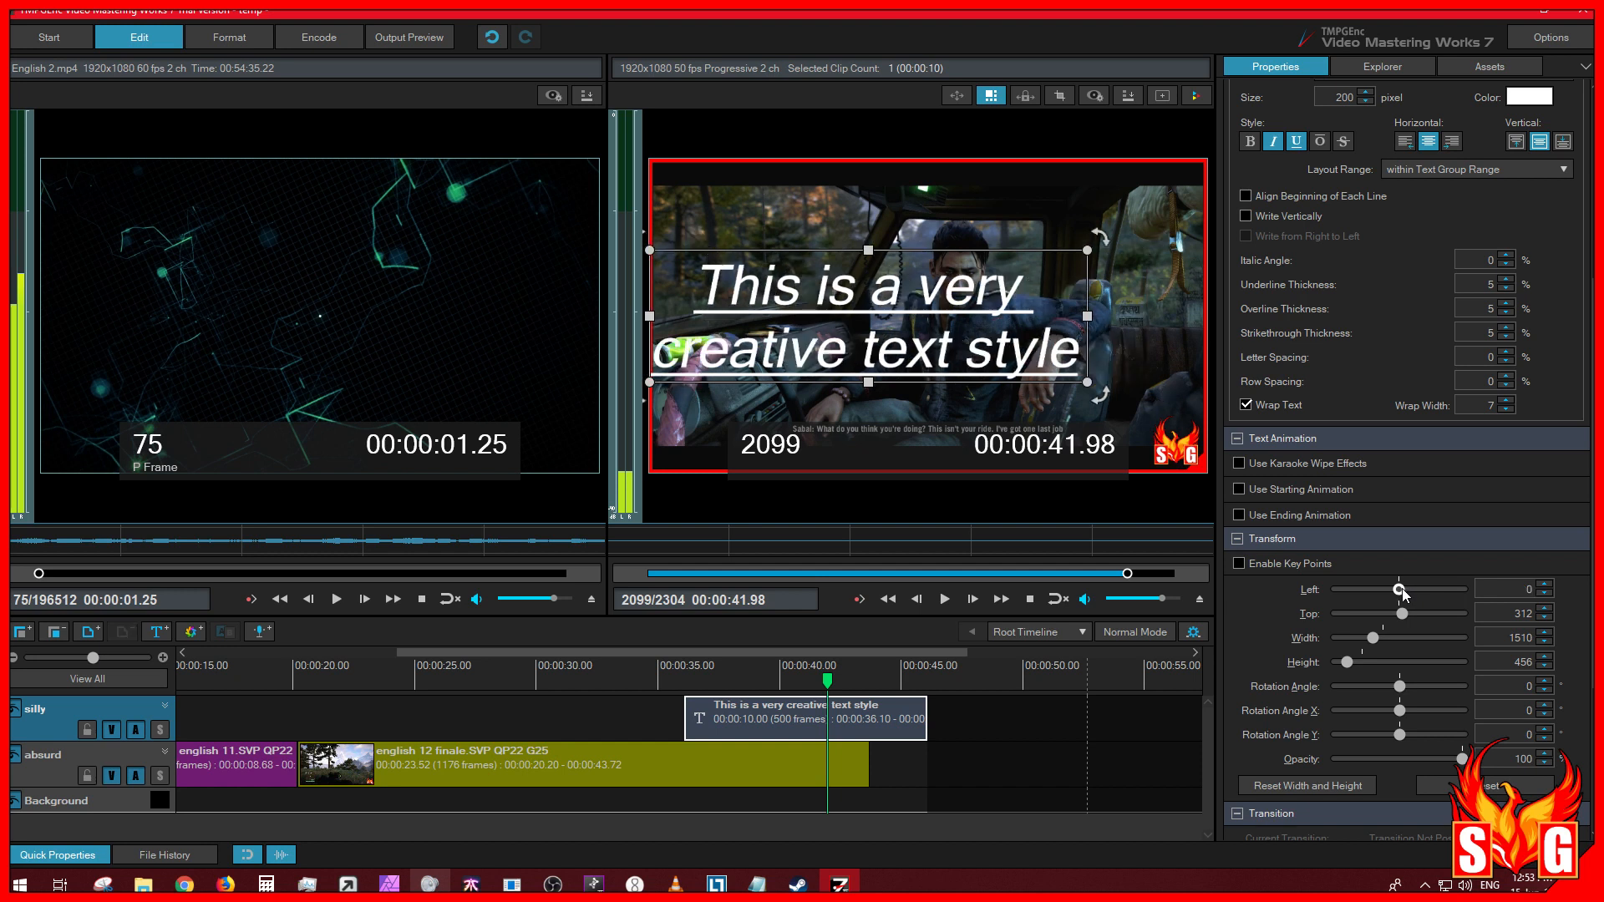
double_click(1401, 615)
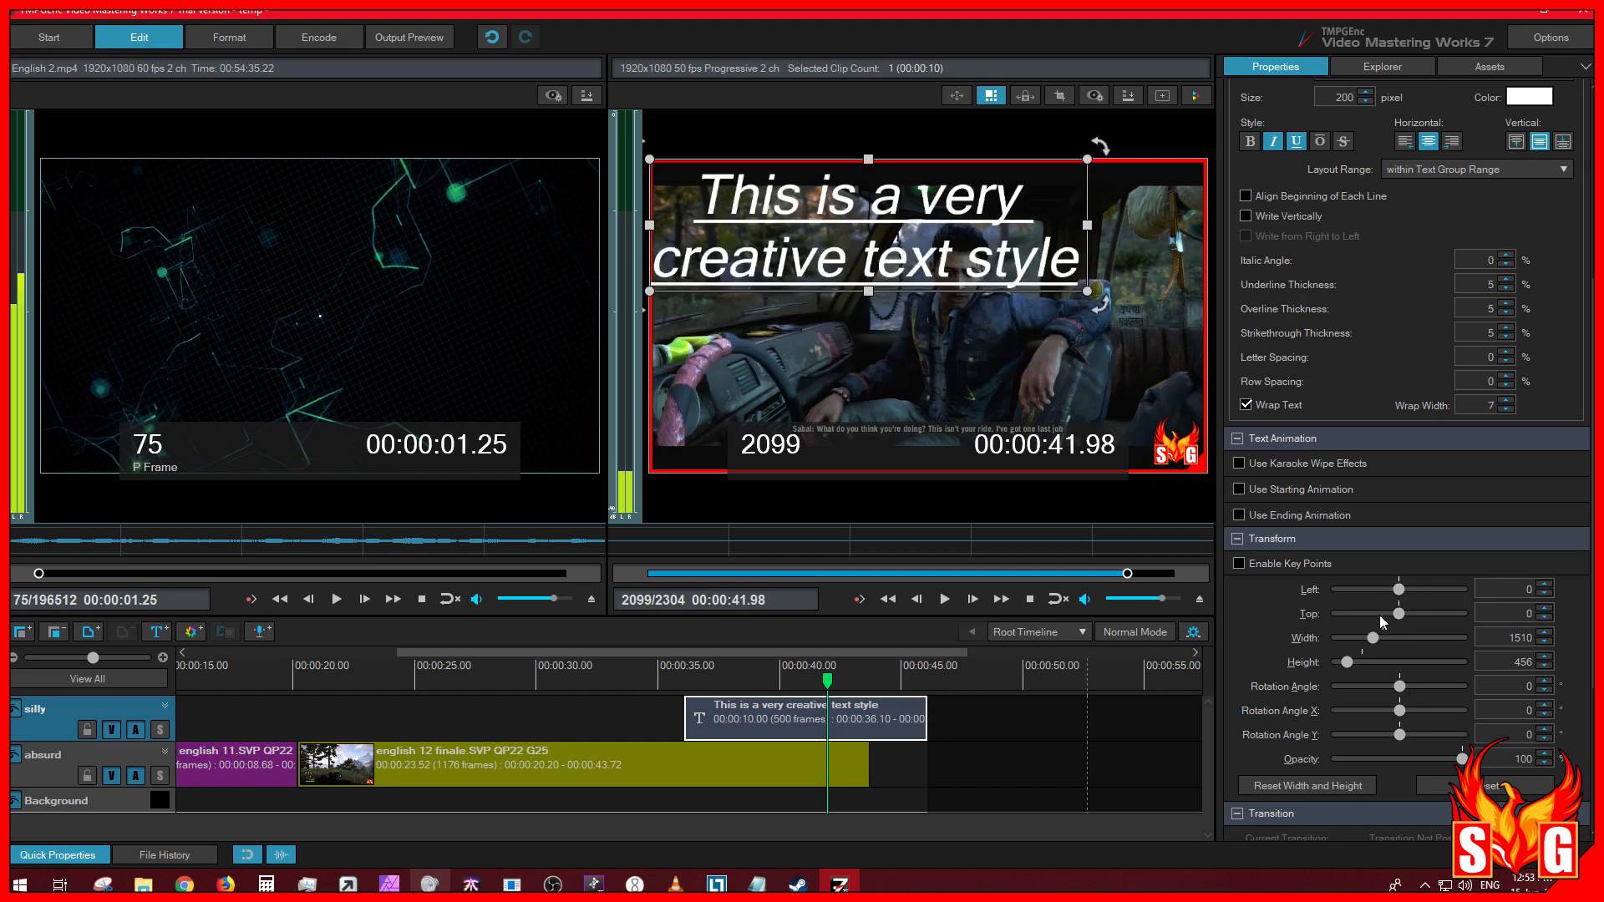
Step: Move the text around the frame and resize its box to about 1384 wide by 553 high at Left 245, Top 264
left_click_drag(948, 253, 1054, 433)
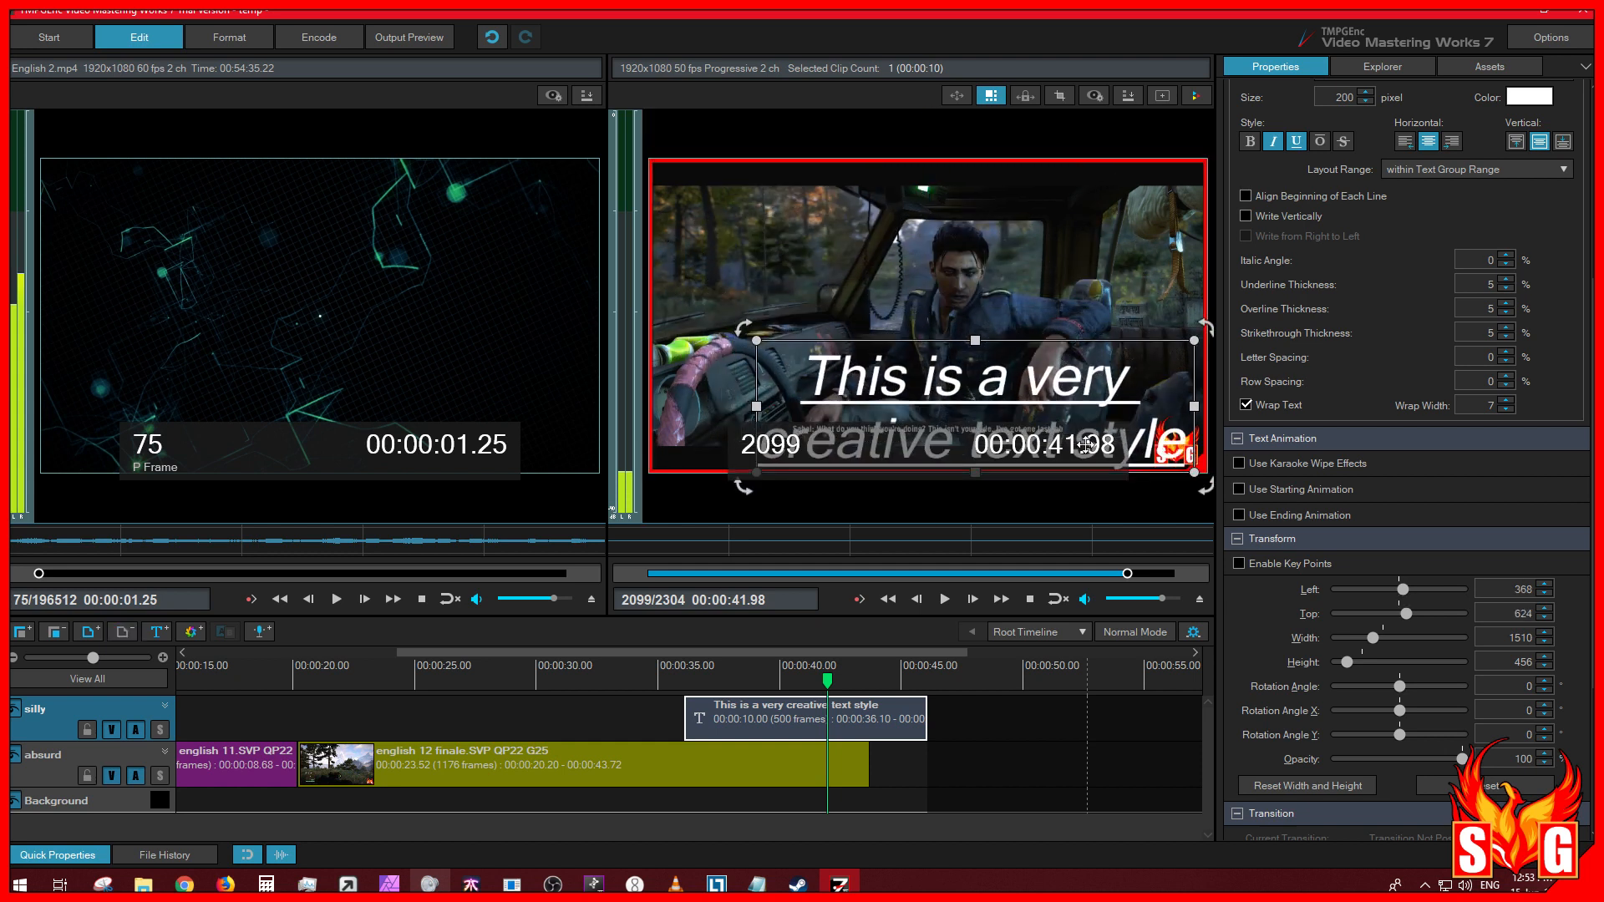
key("ctrl+z")
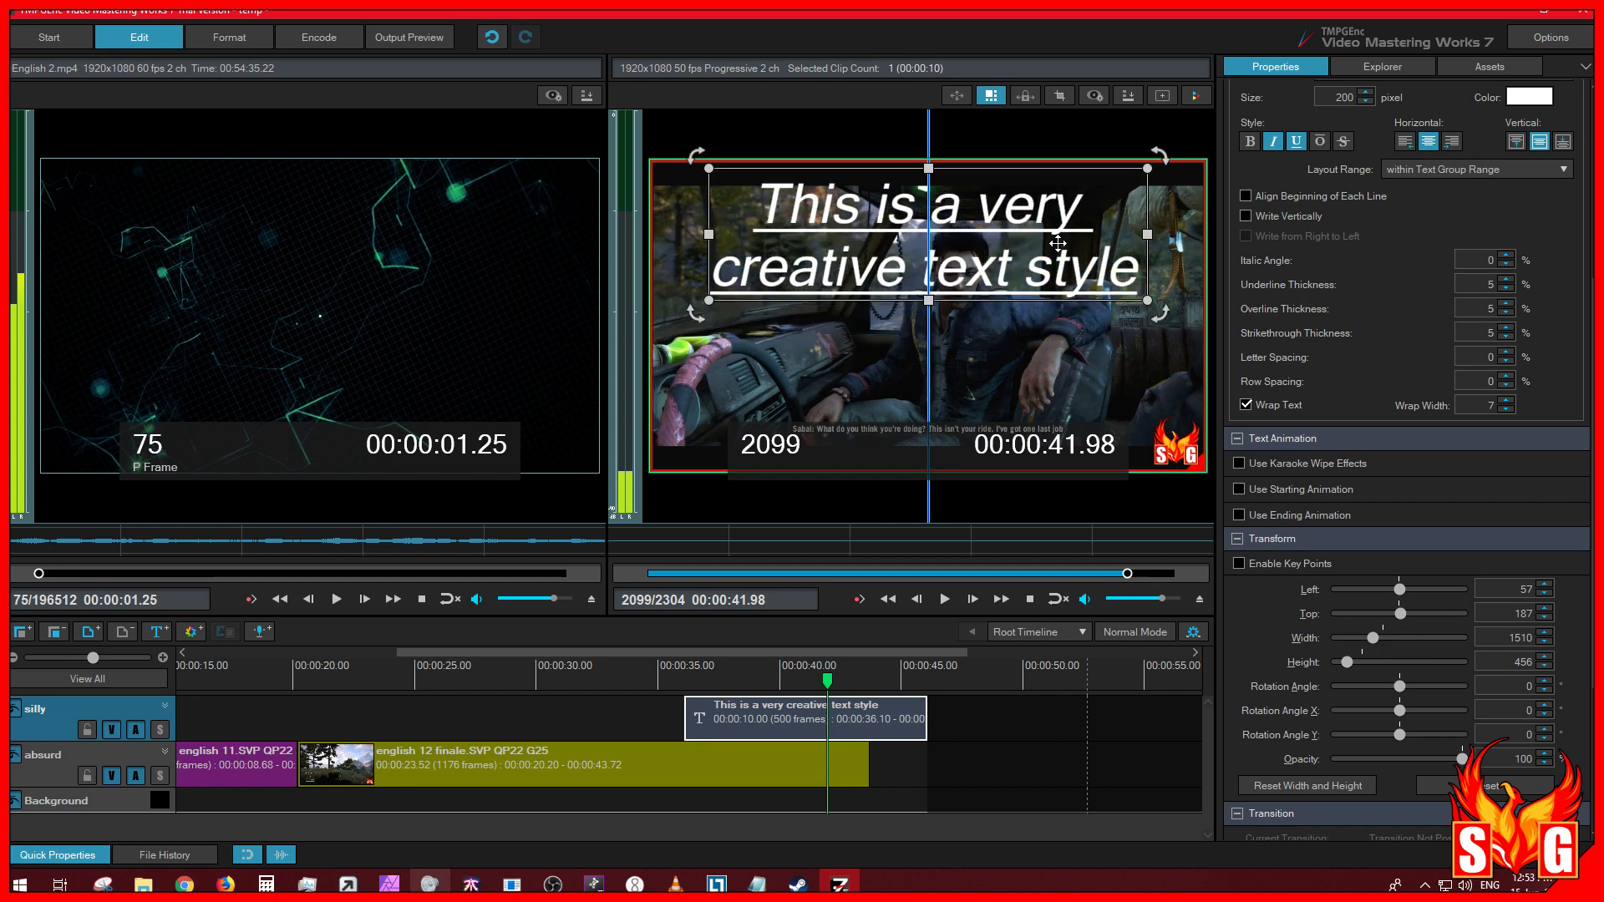
mouse_move(1055, 248)
left_mouse_down()
mouse_move(1090, 293)
mouse_move(1106, 386)
mouse_move(995, 224)
mouse_move(1042, 259)
left_mouse_up()
left_click_drag(1118, 310, 1039, 273)
left_click_drag(949, 228, 956, 310)
mouse_move(1117, 316)
left_mouse_down()
mouse_move(933, 312)
mouse_move(1117, 316)
left_mouse_up()
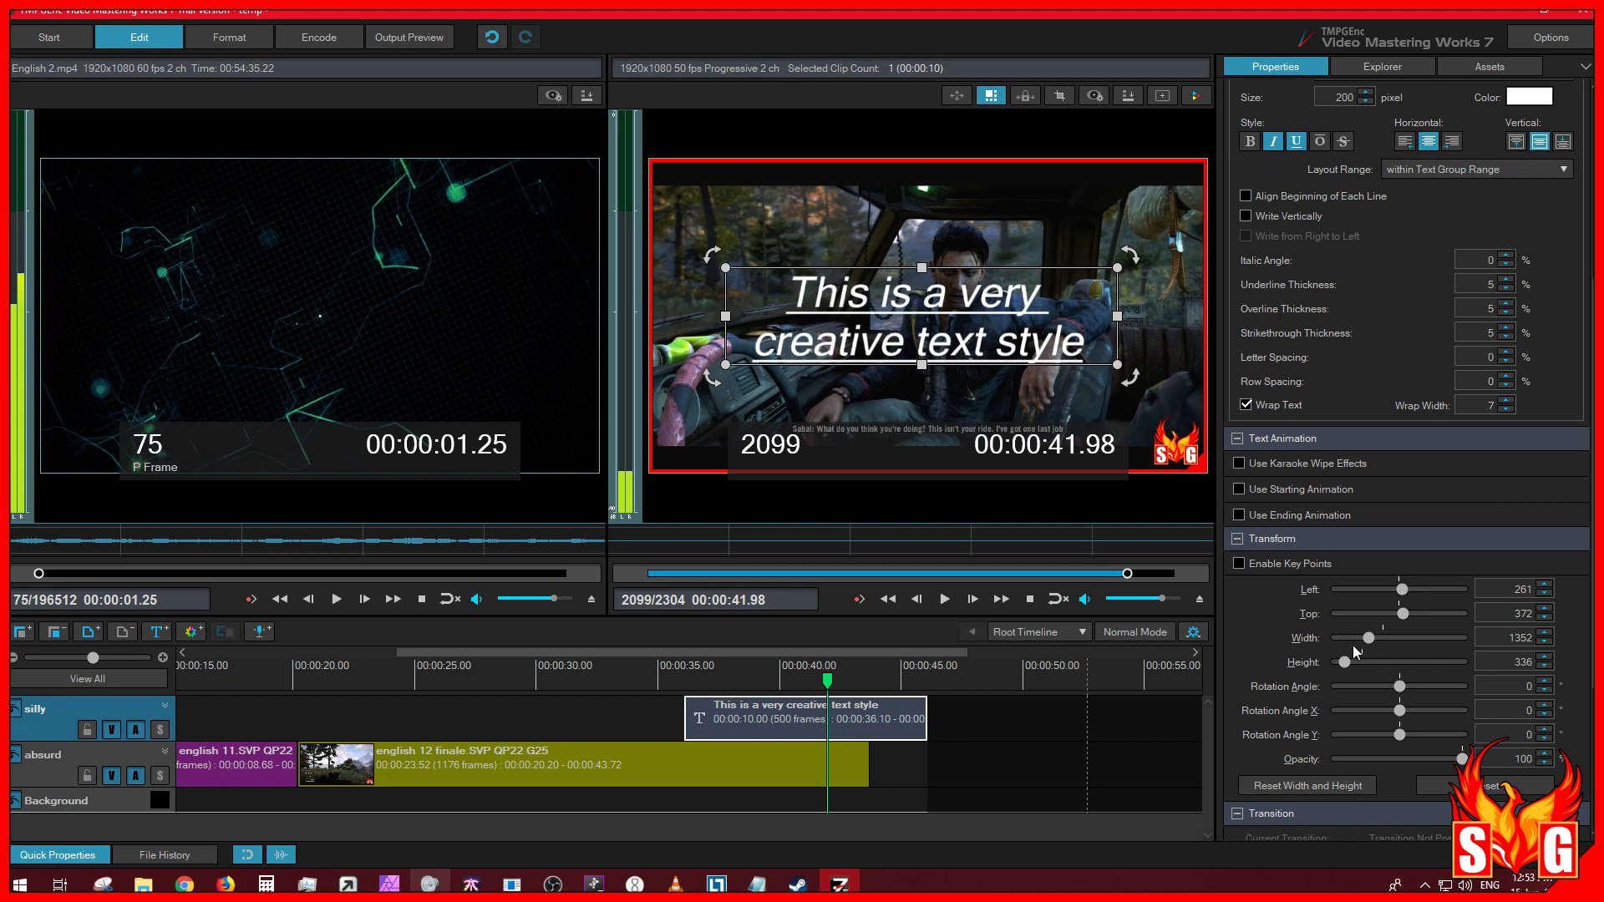
left_click_drag(1371, 640, 1349, 664)
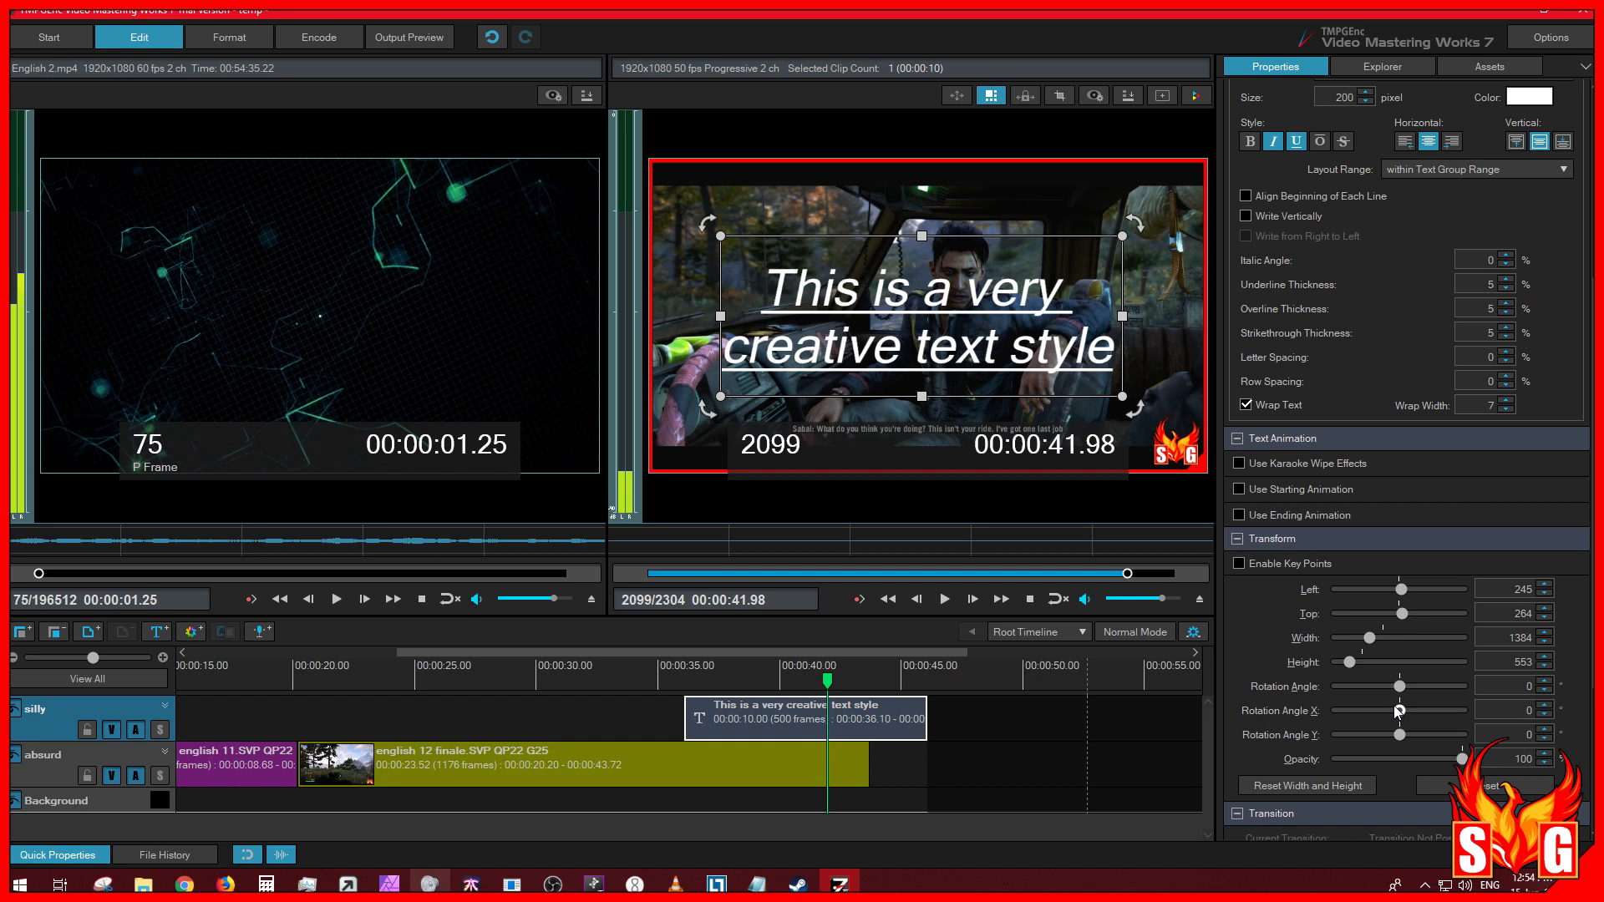
Step: Rotate the text in both directions, including to 18° and 343.36°, and return it to upright at a rotation angle of 360°
left_click_drag(1401, 687, 1402, 686)
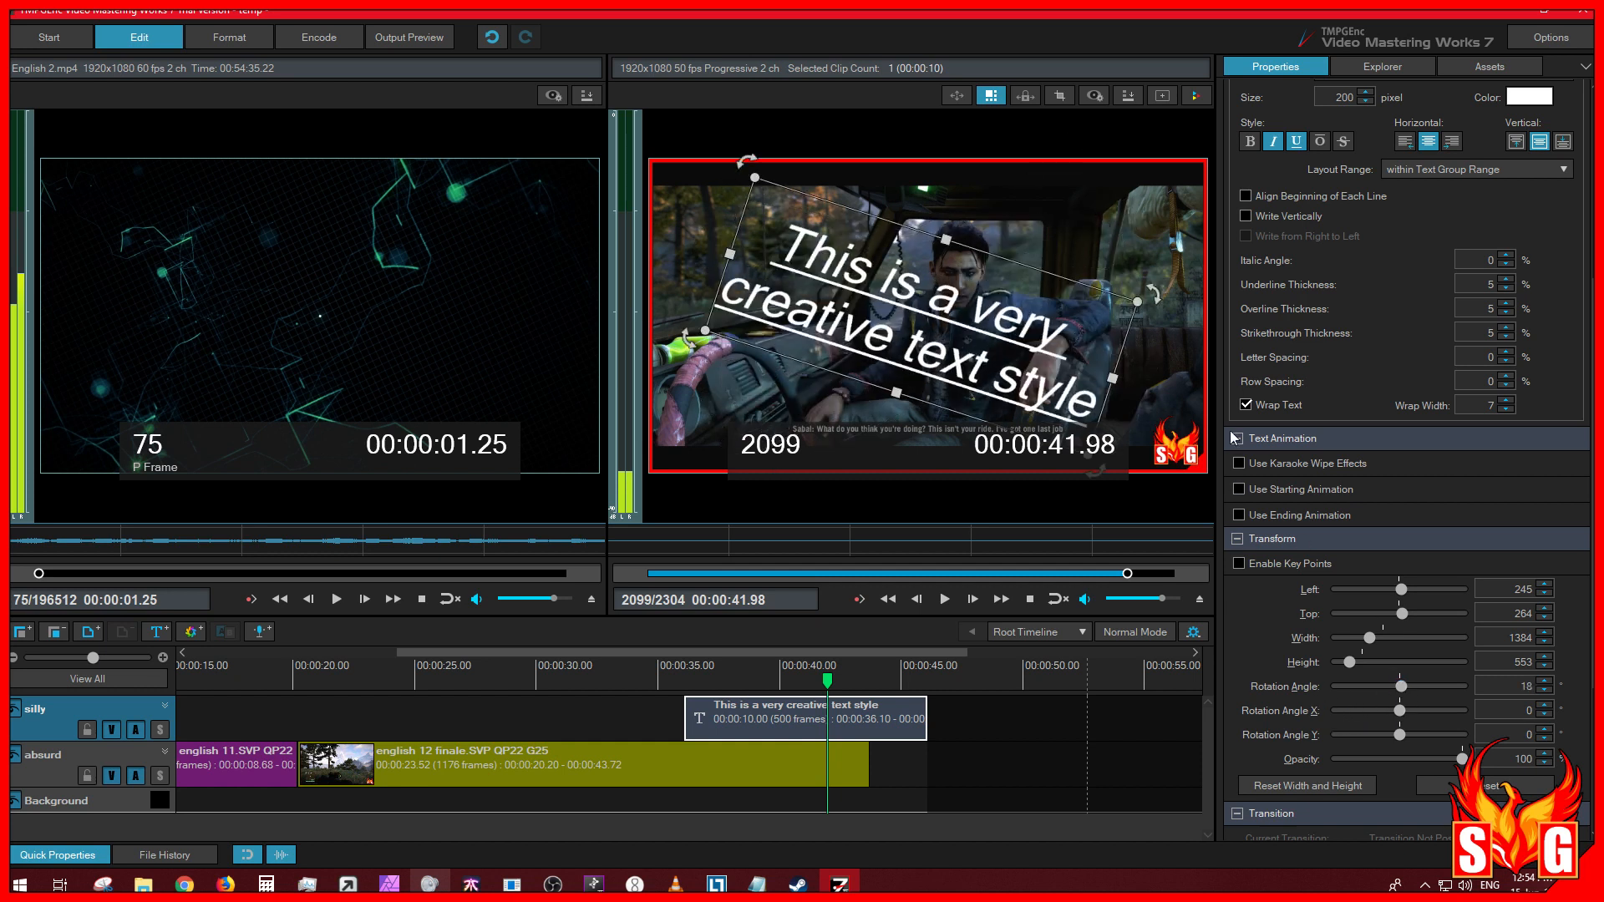
left_click_drag(1154, 294, 1134, 254)
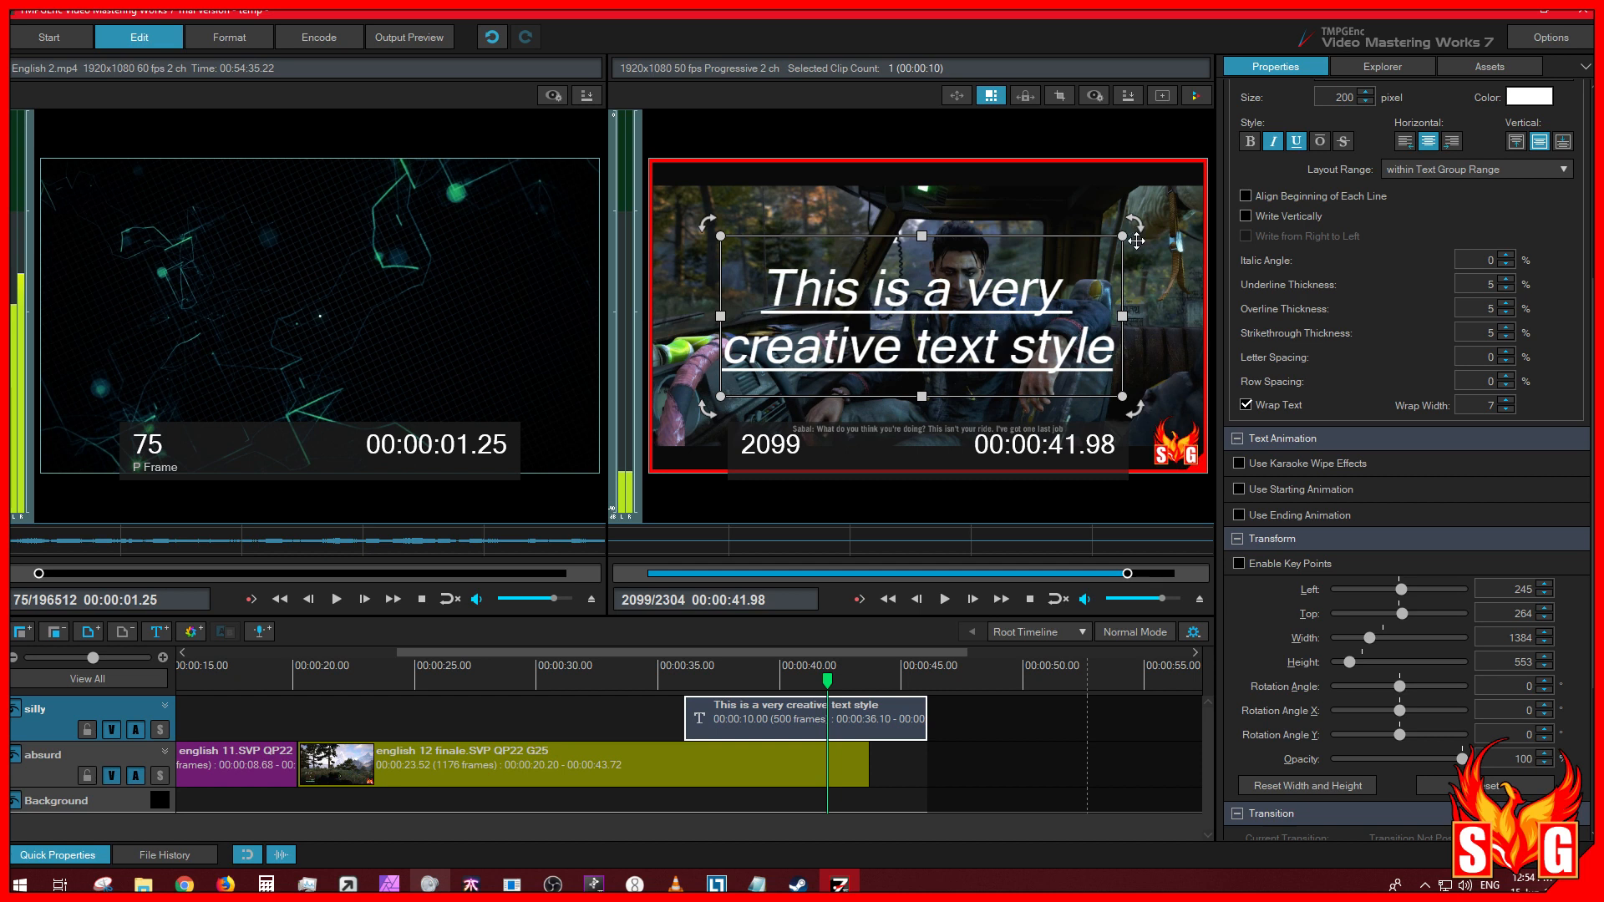
left_click_drag(1137, 226, 1145, 393)
left_click_drag(1127, 284, 1133, 230)
left_click_drag(1130, 215, 1095, 205)
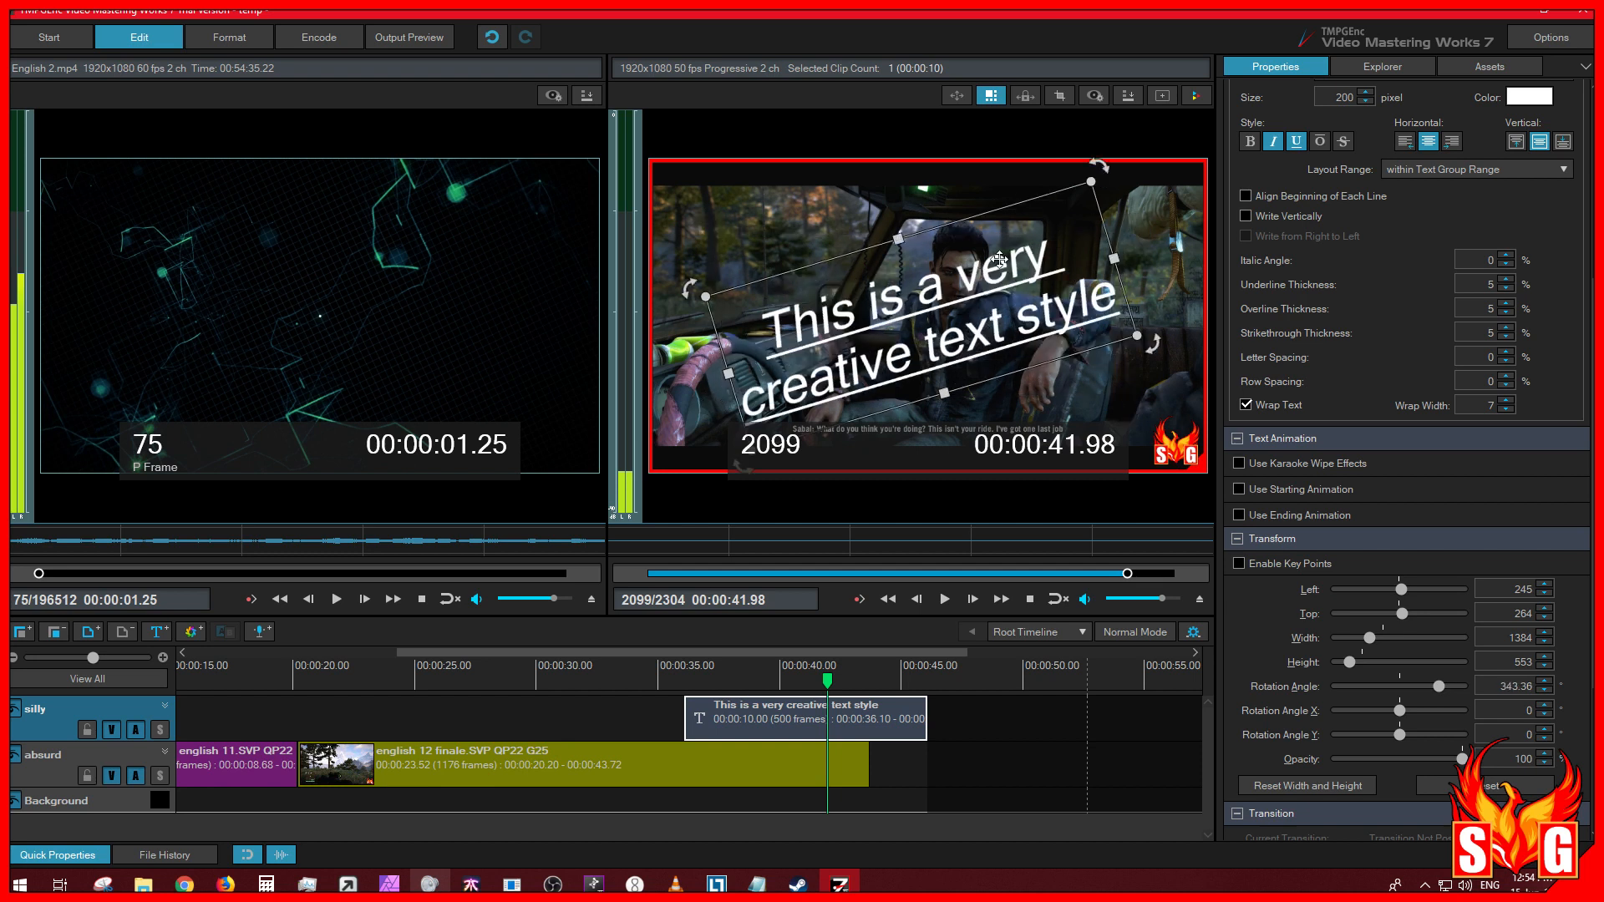
left_click_drag(1101, 167, 1116, 206)
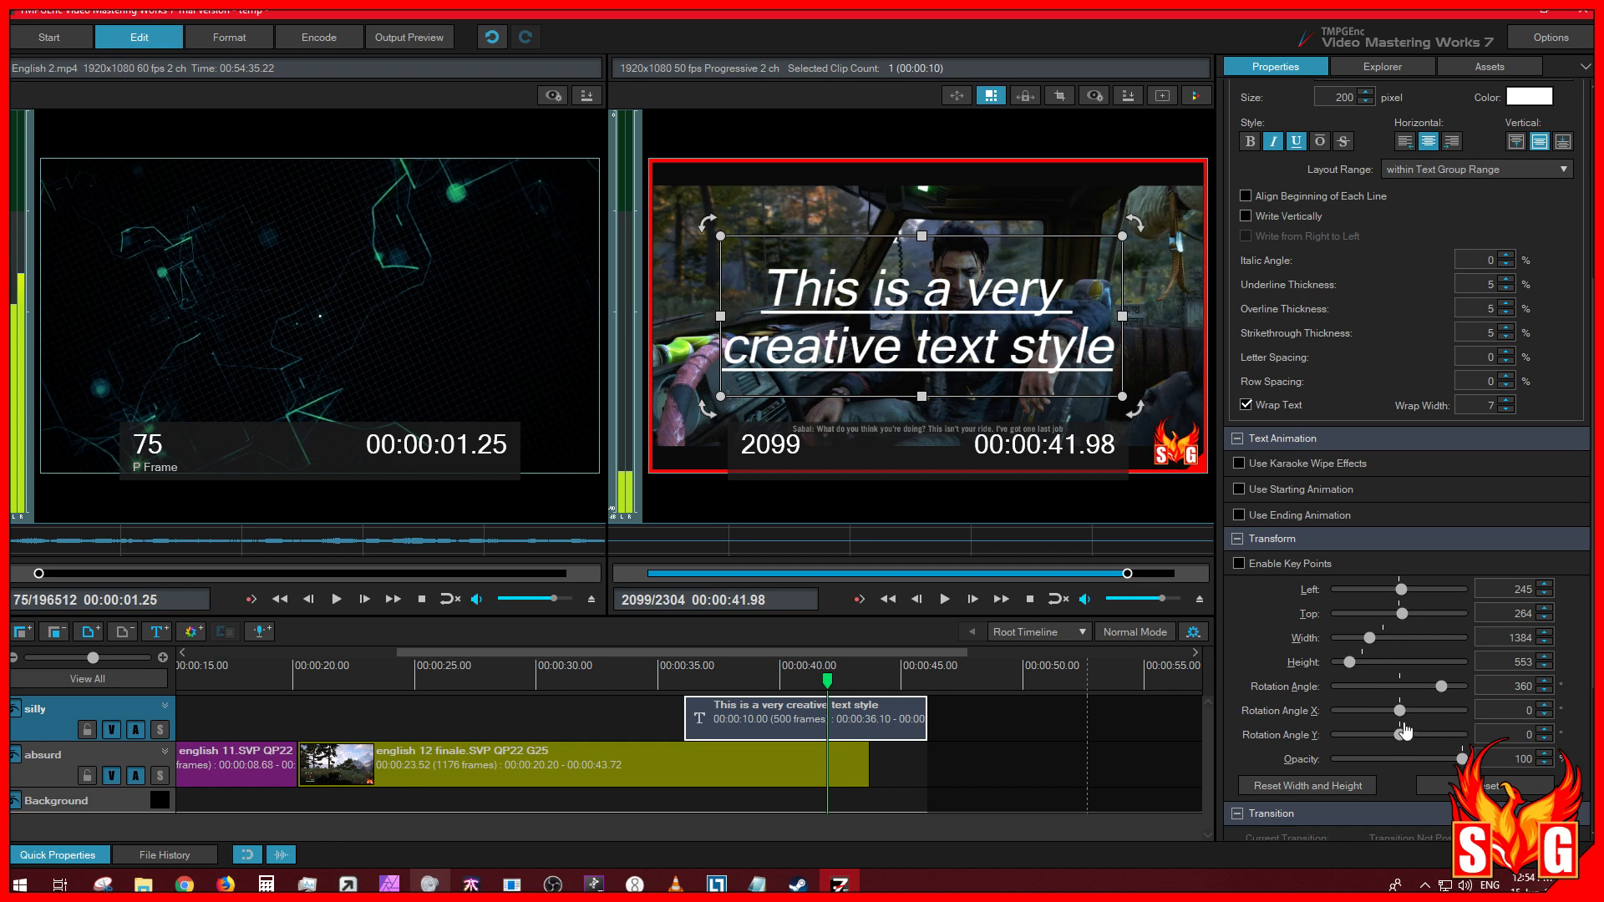
Step: Tilt the text to a Rotation Angle Y of -39° and move it to about Left 0, Top 197
mouse_move(1401, 712)
left_mouse_down()
mouse_move(1351, 716)
mouse_move(1420, 744)
mouse_move(1399, 745)
left_mouse_up()
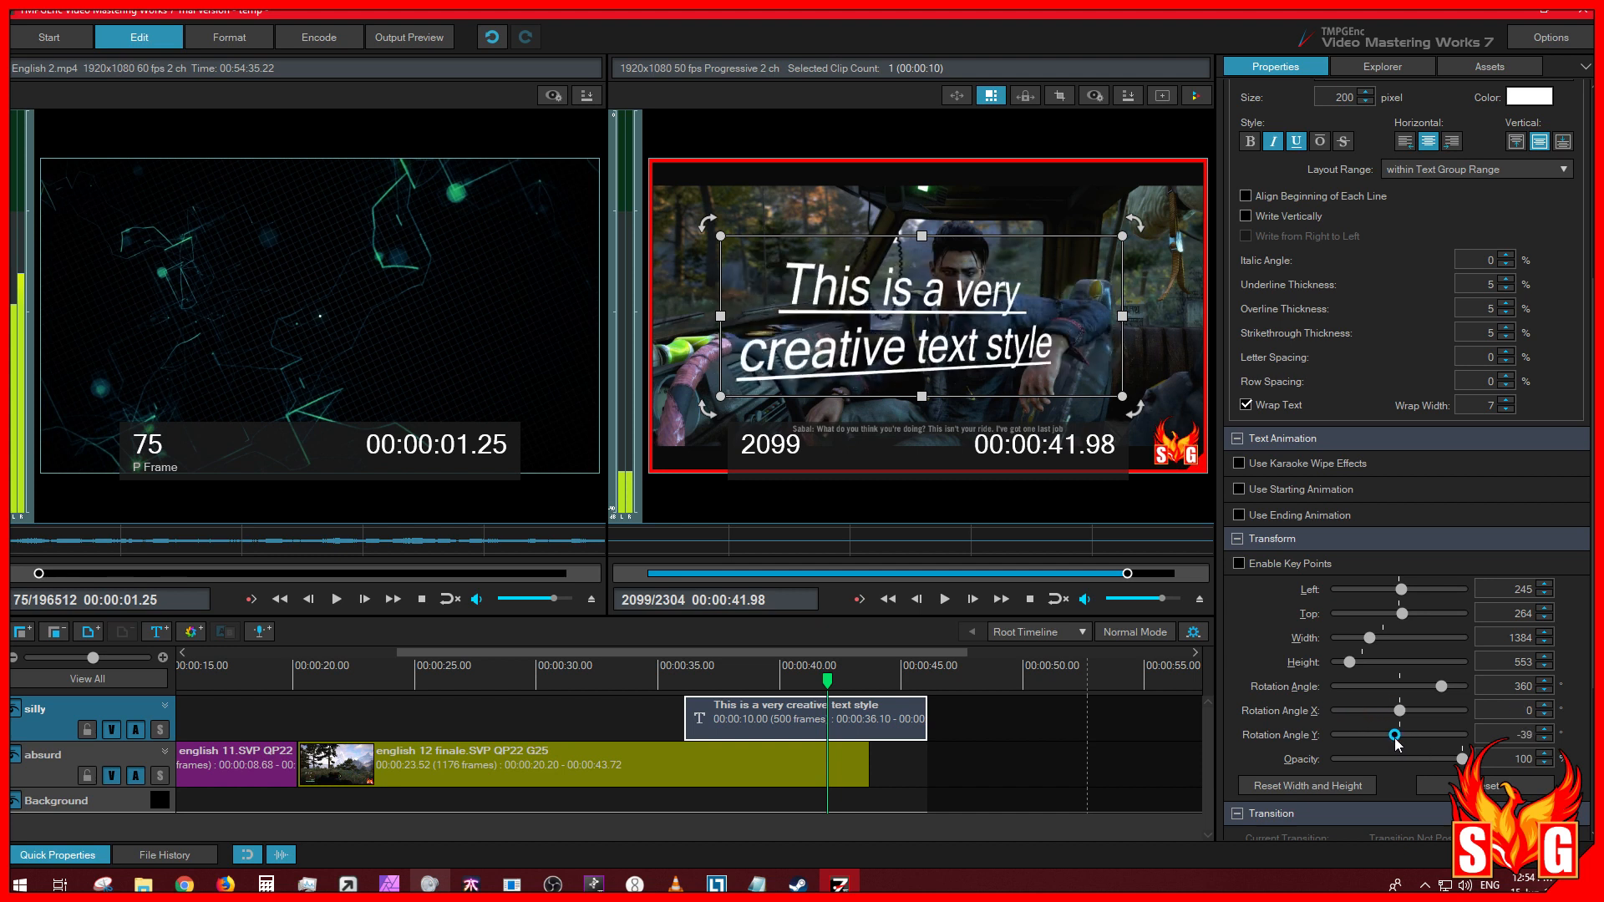
left_click_drag(932, 378, 862, 359)
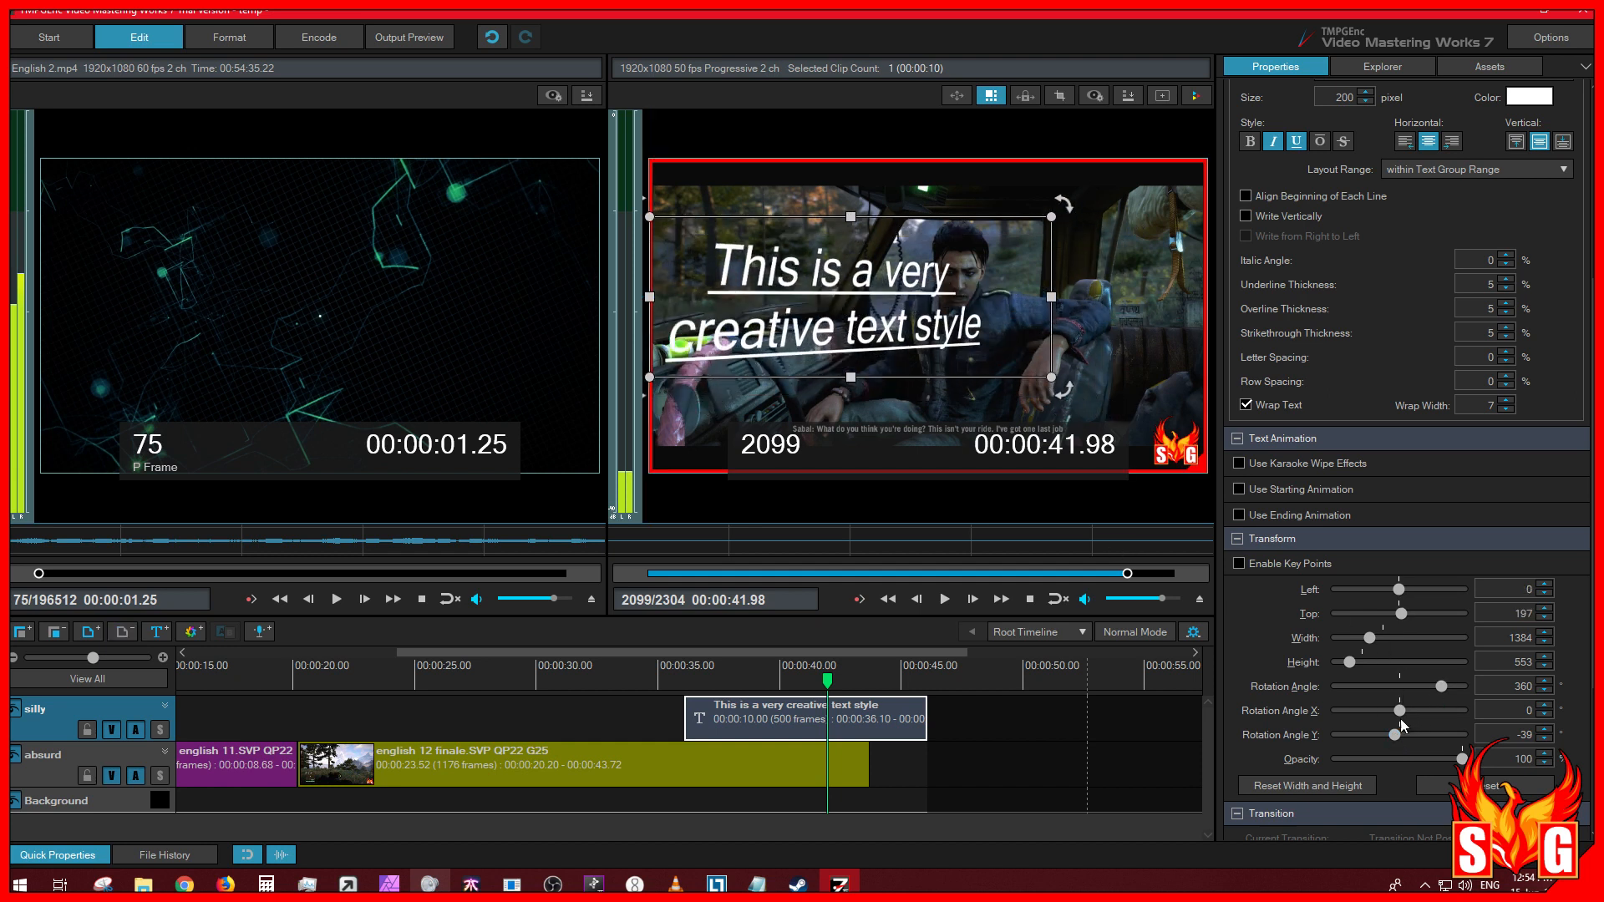
Step: Return the text's Rotation Angle Y to 0 and reset its width and height
left_click_drag(1396, 740, 1459, 760)
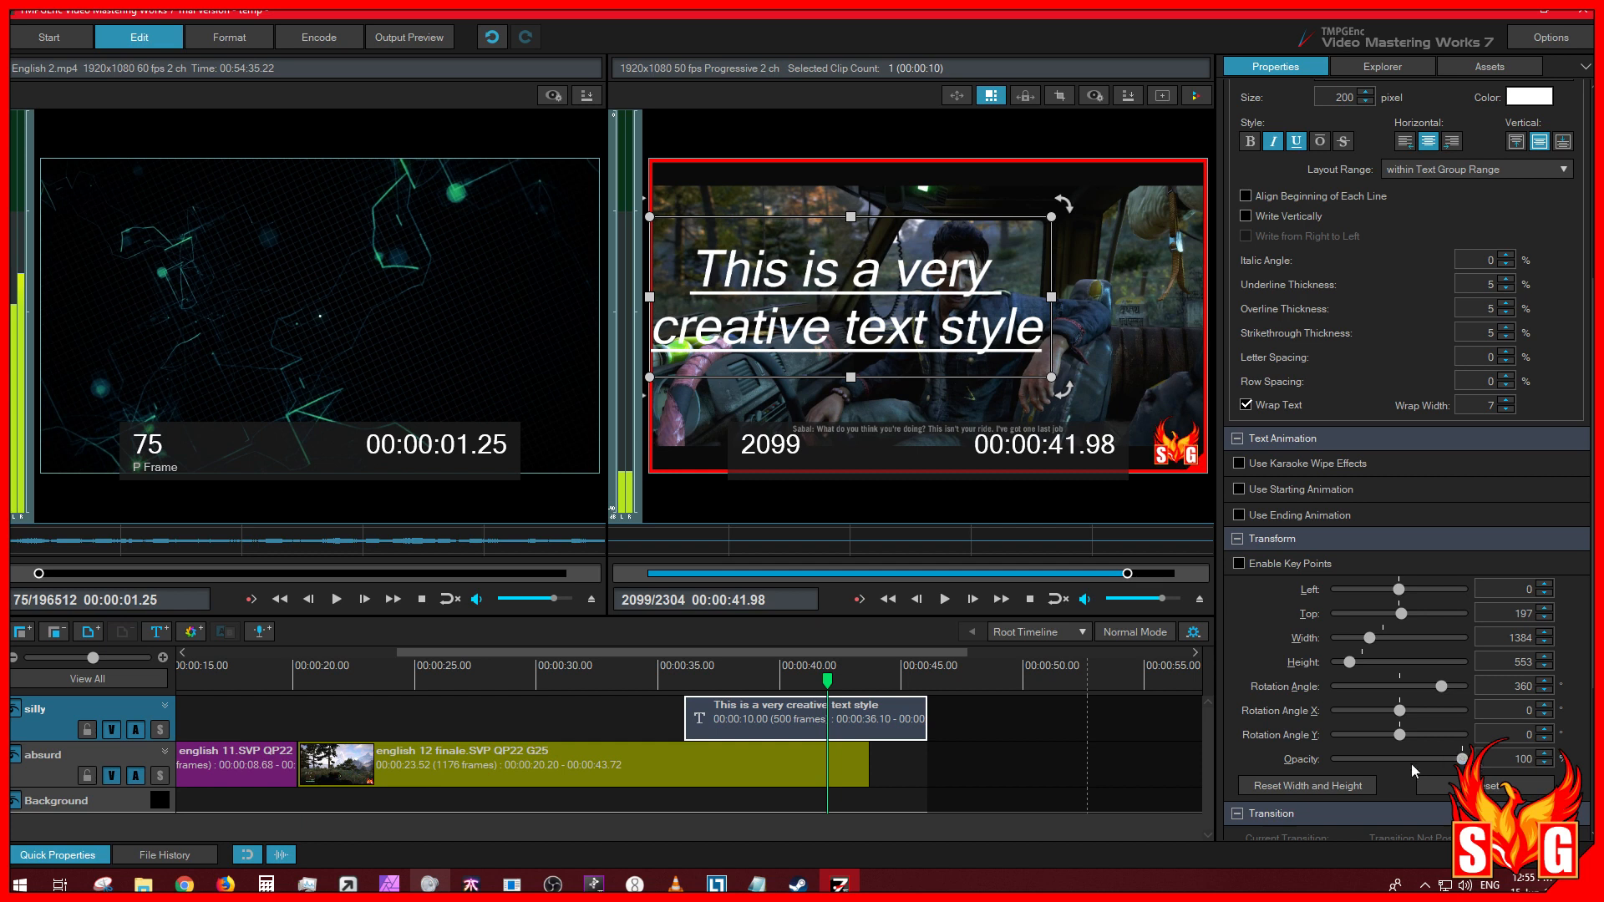
left_click(1312, 786)
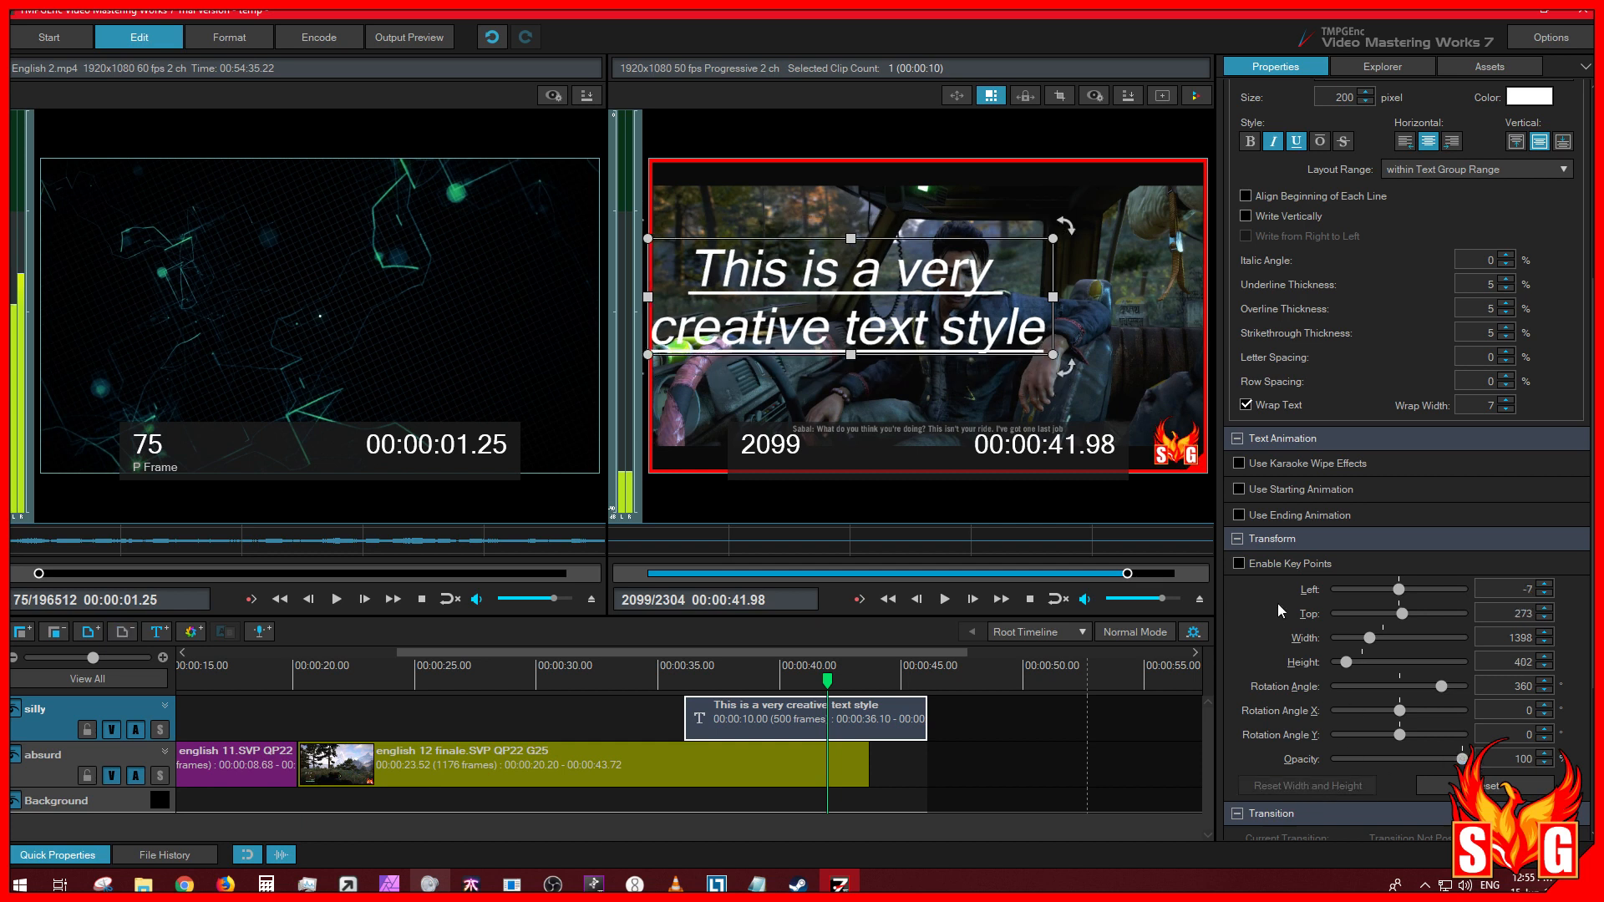
Step: Move the text to about Left 40, Top 267 and widen its box to about 1806
left_click_drag(930, 291, 934, 244)
left_click_drag(726, 296, 662, 298)
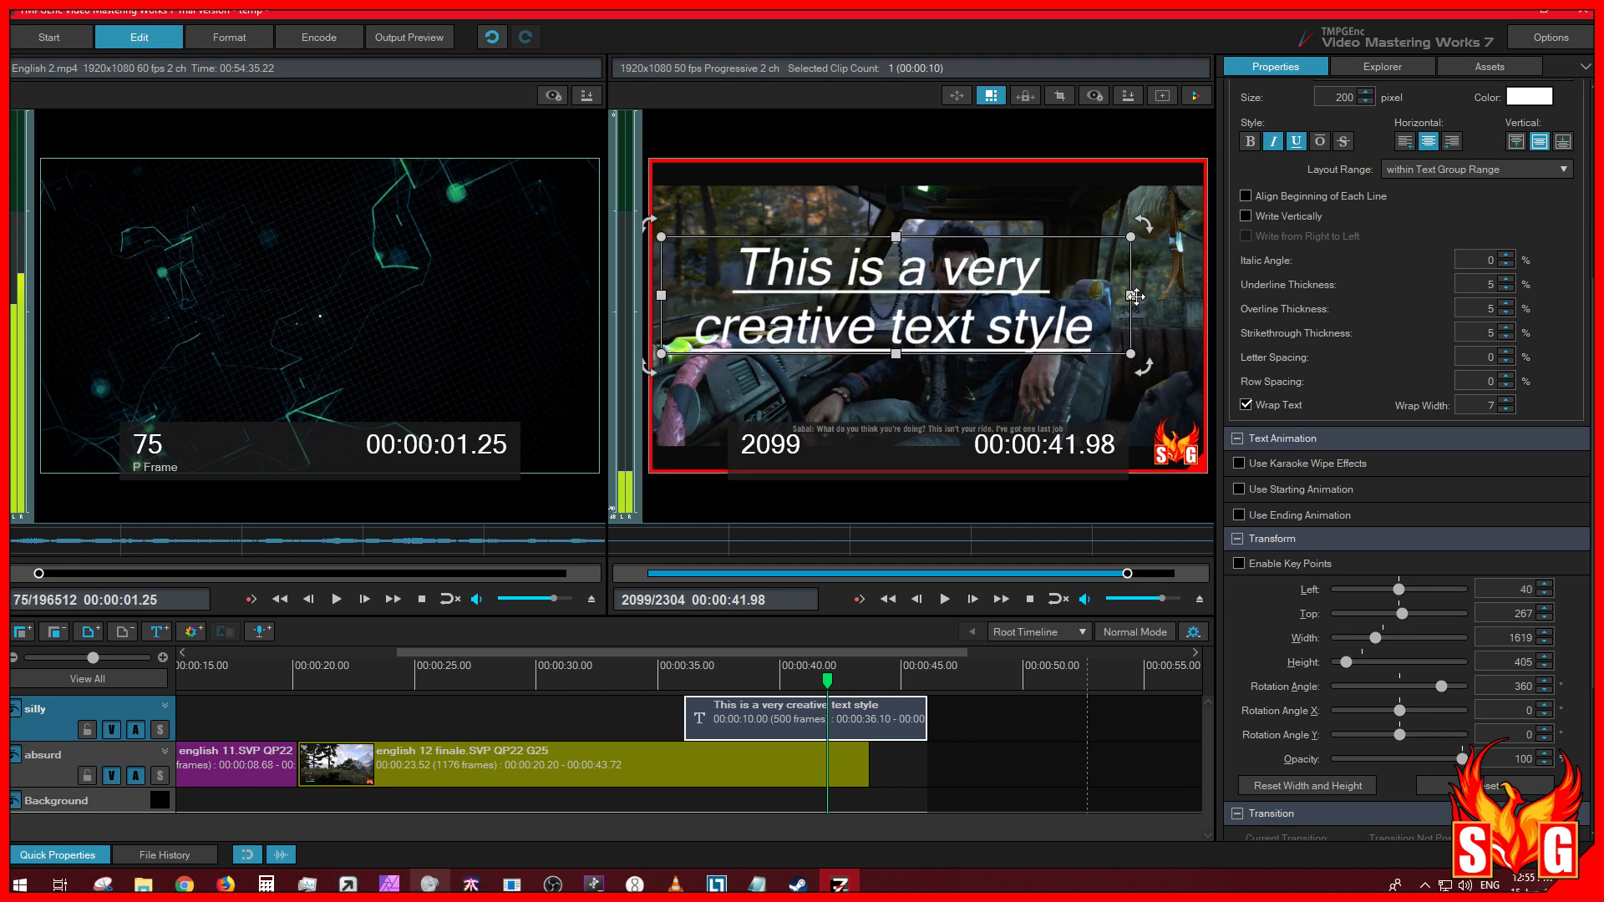
left_click_drag(1134, 296, 1188, 296)
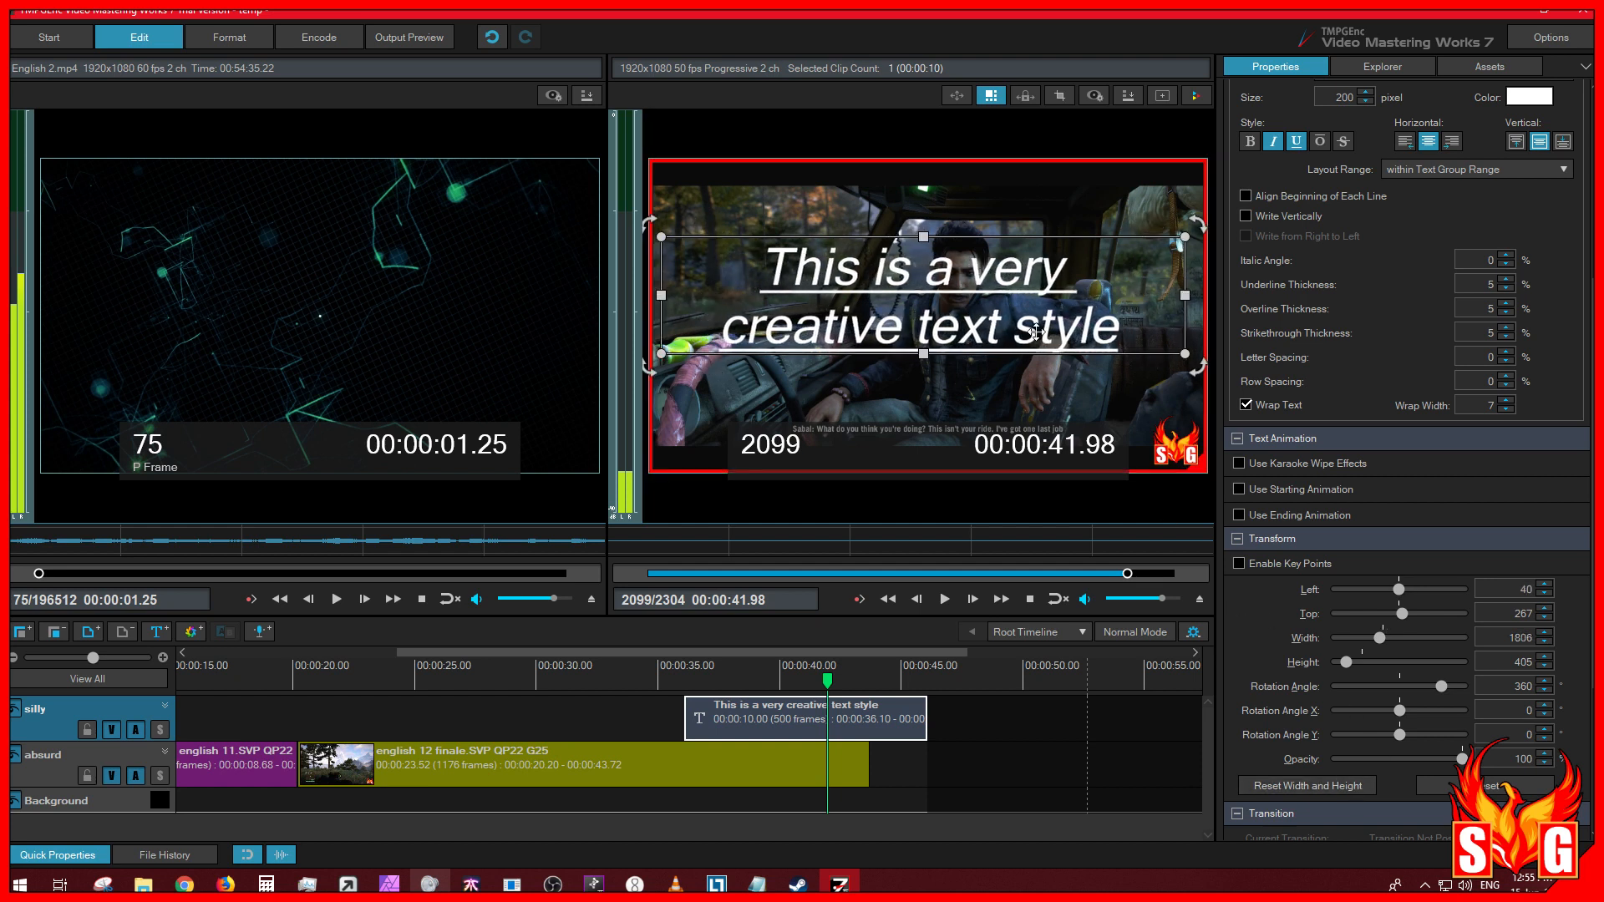
Step: Reset the text's width and height and move it to about Left 261, Top 339
left_click(1342, 787)
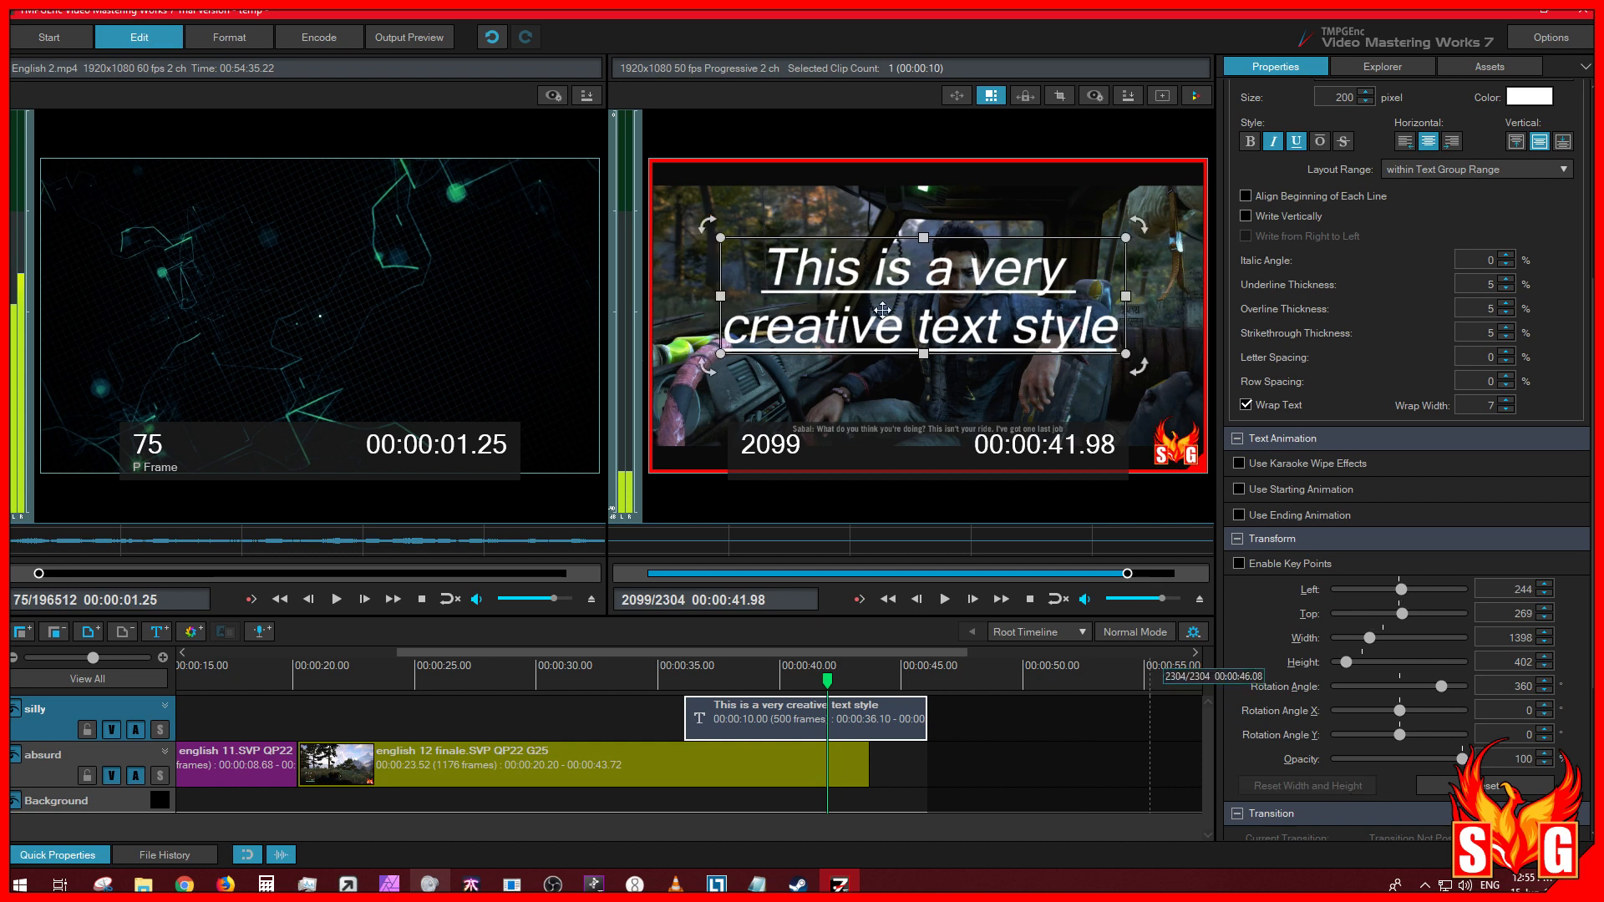
left_click_drag(997, 299, 1002, 319)
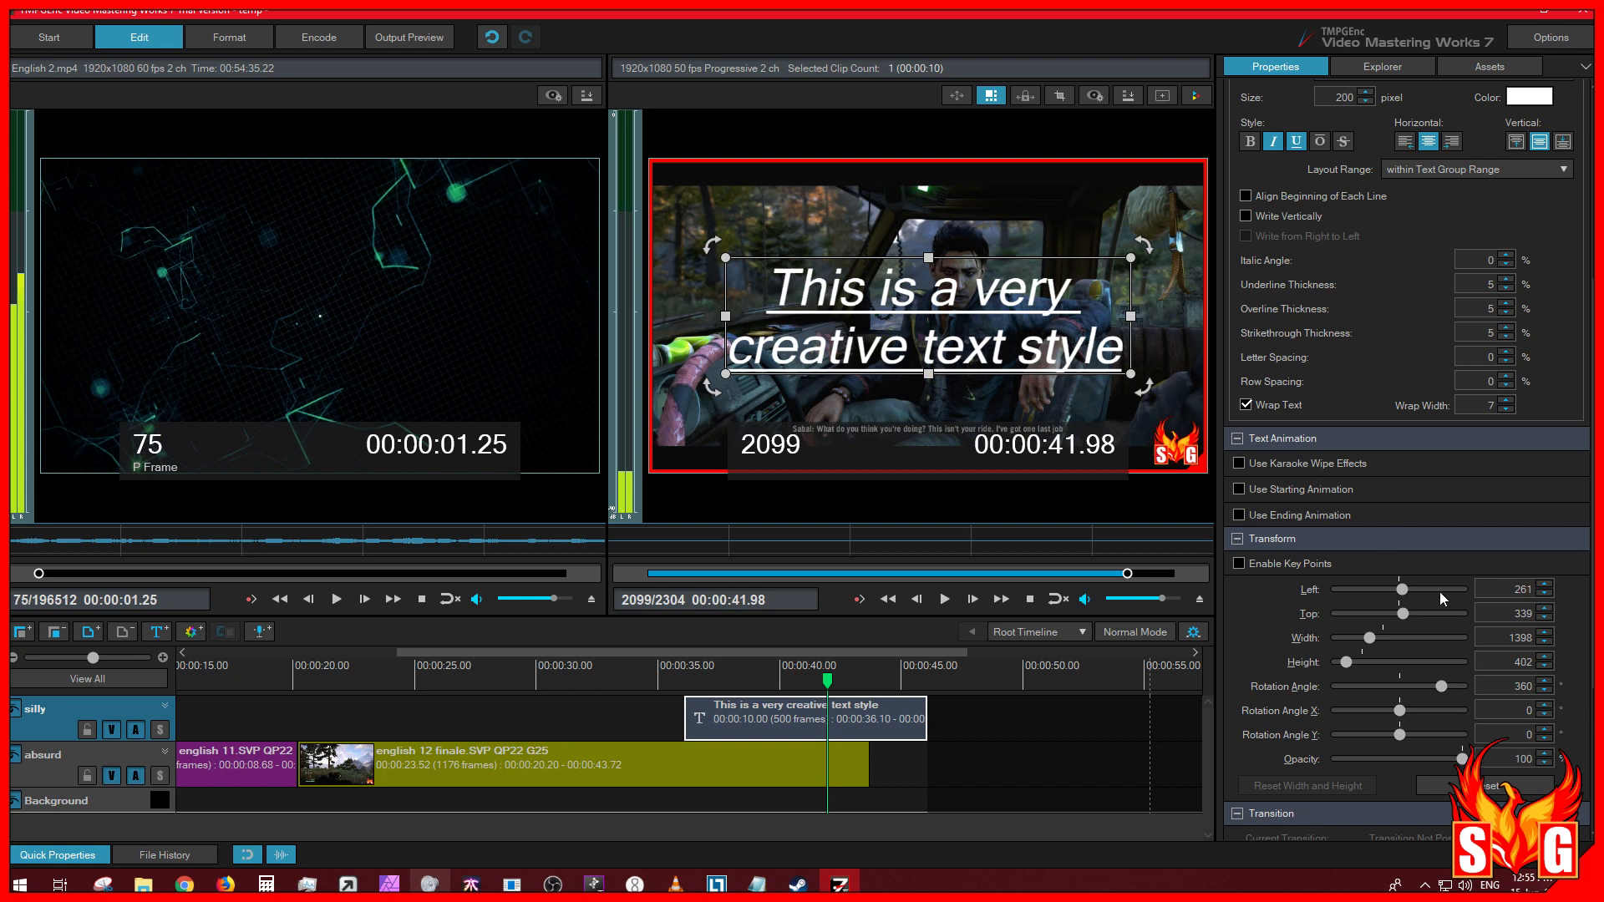
Step: Move the text clip onto the absurd track, overlapping the end of the english 12 finale clip by about 2.32 seconds for a crossfade
scroll(1441, 592, "down", 4)
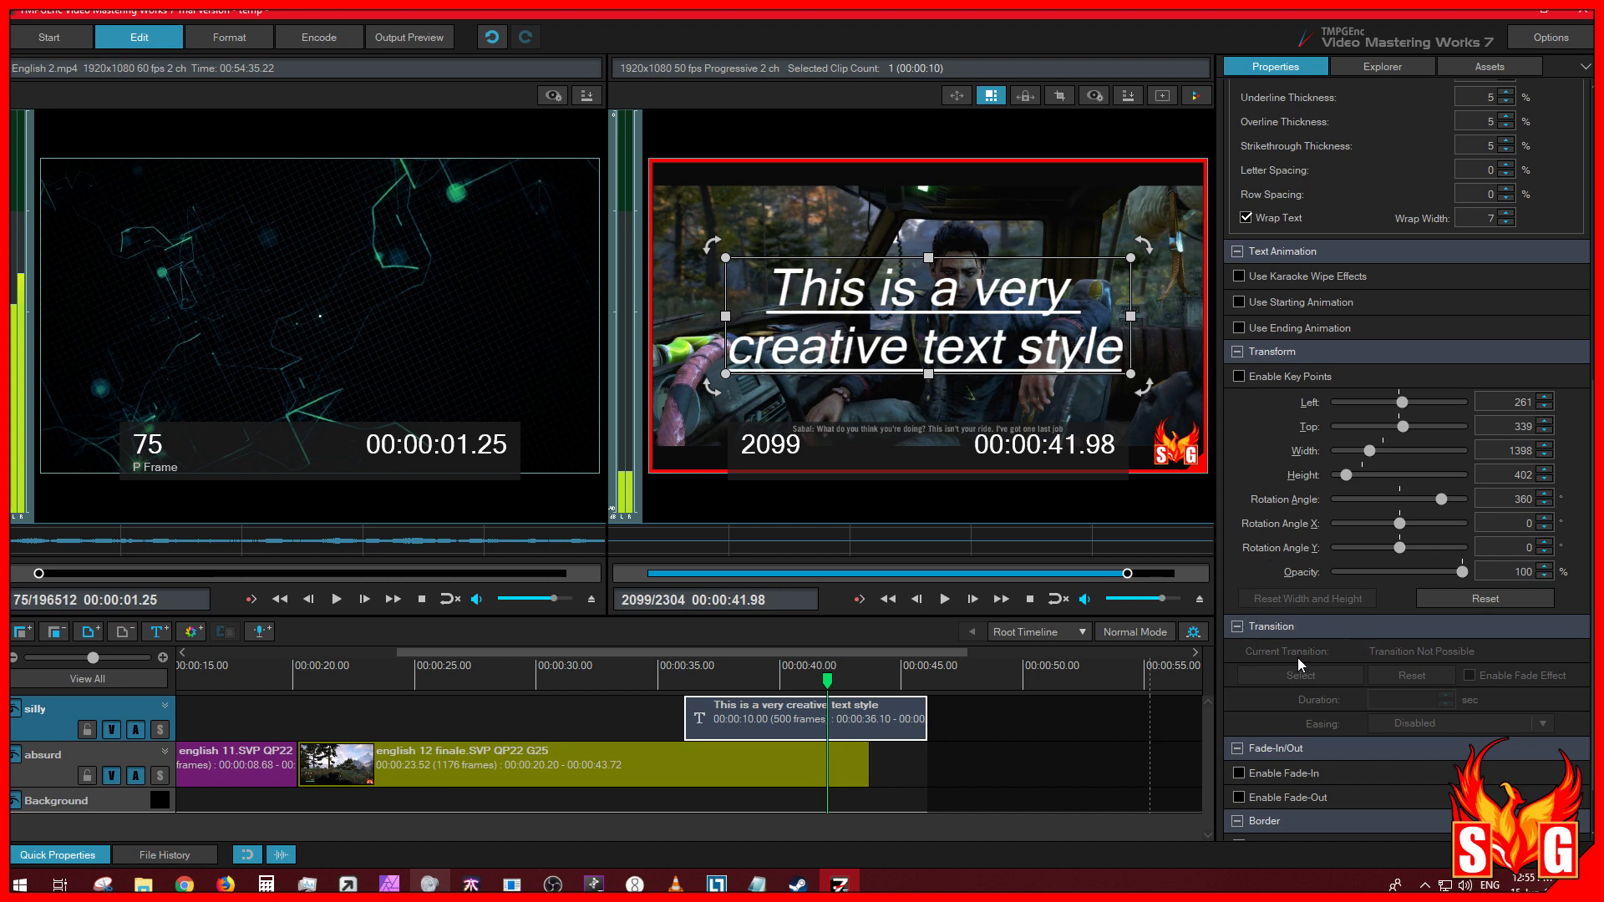
left_click_drag(852, 720, 916, 768)
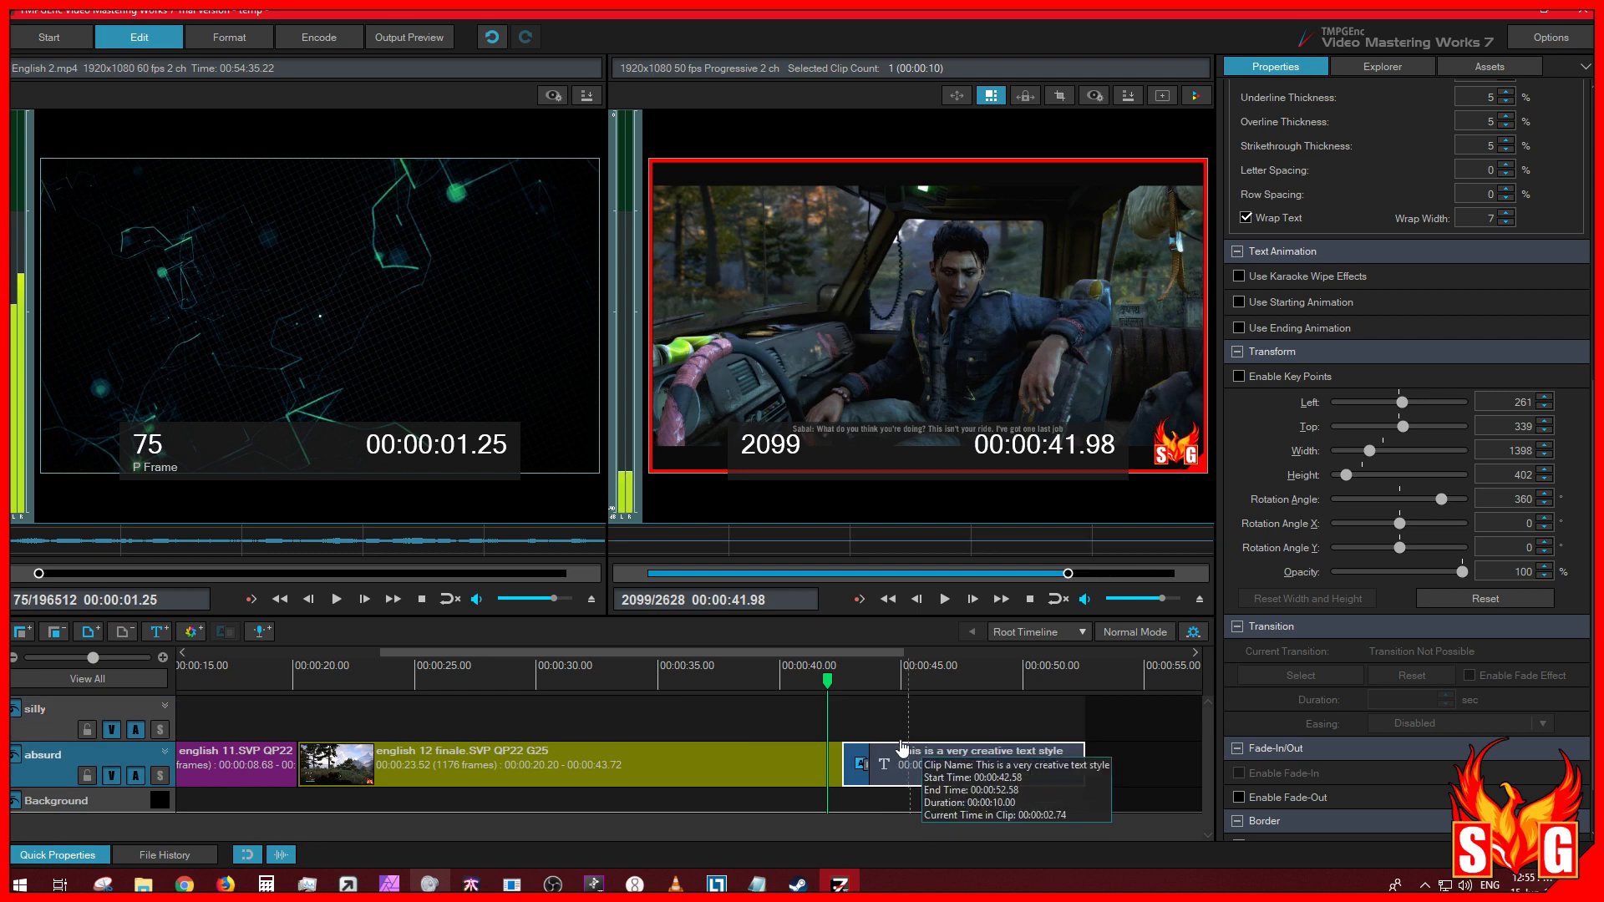
left_click(860, 687)
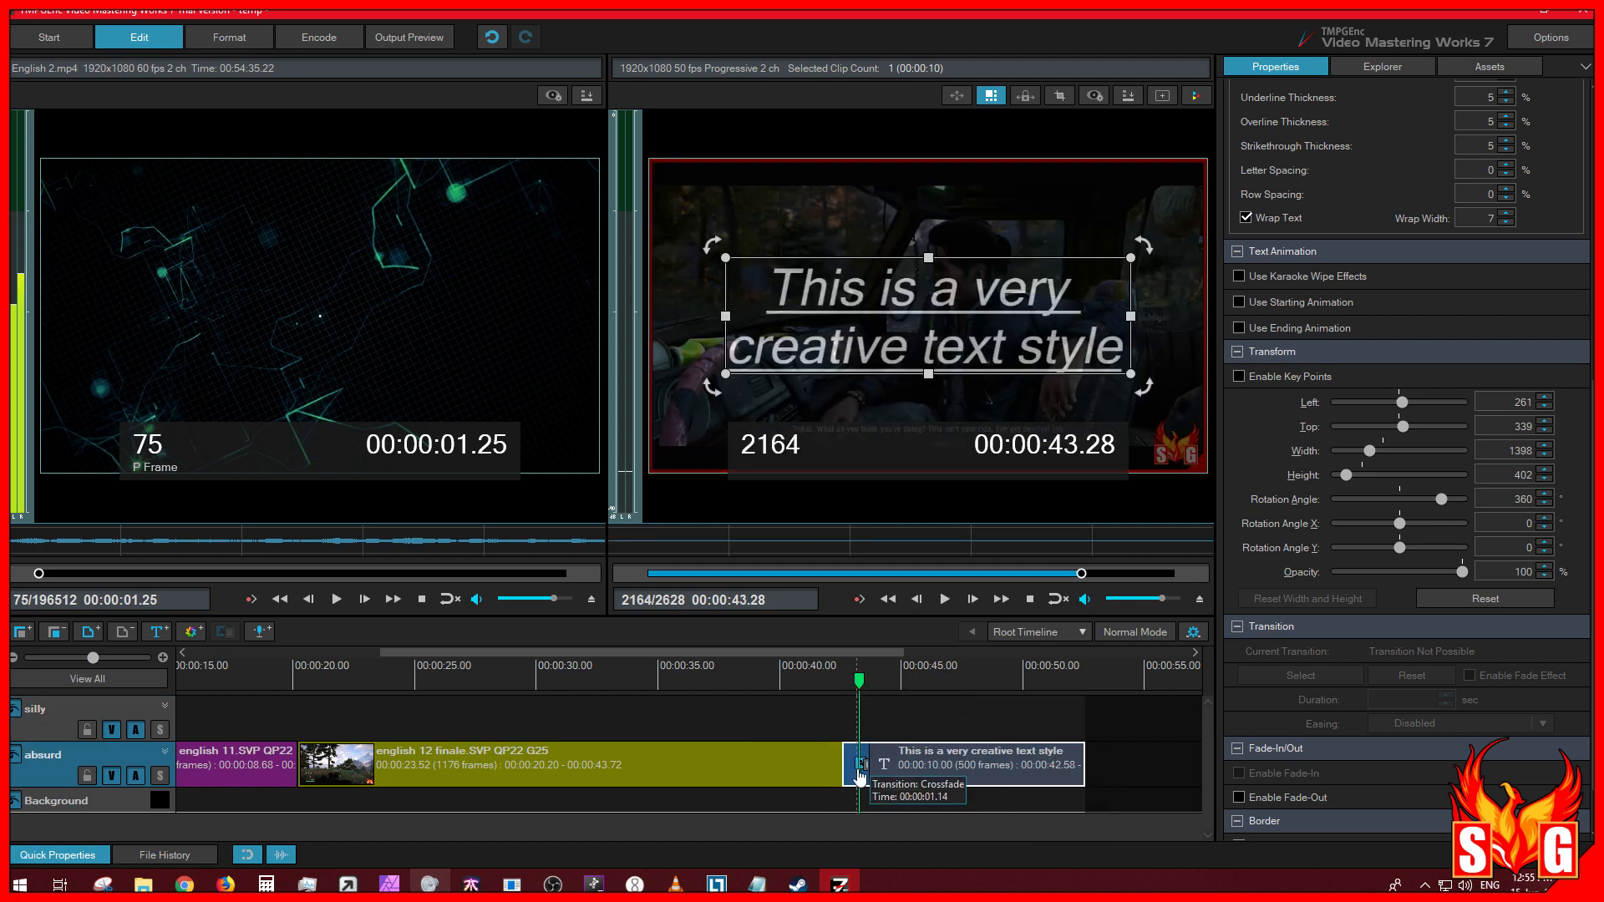
left_click_drag(862, 770, 835, 769)
Step: Play back the crossfade from the video into the text, starting at about 00:00:41.30
left_click(813, 690)
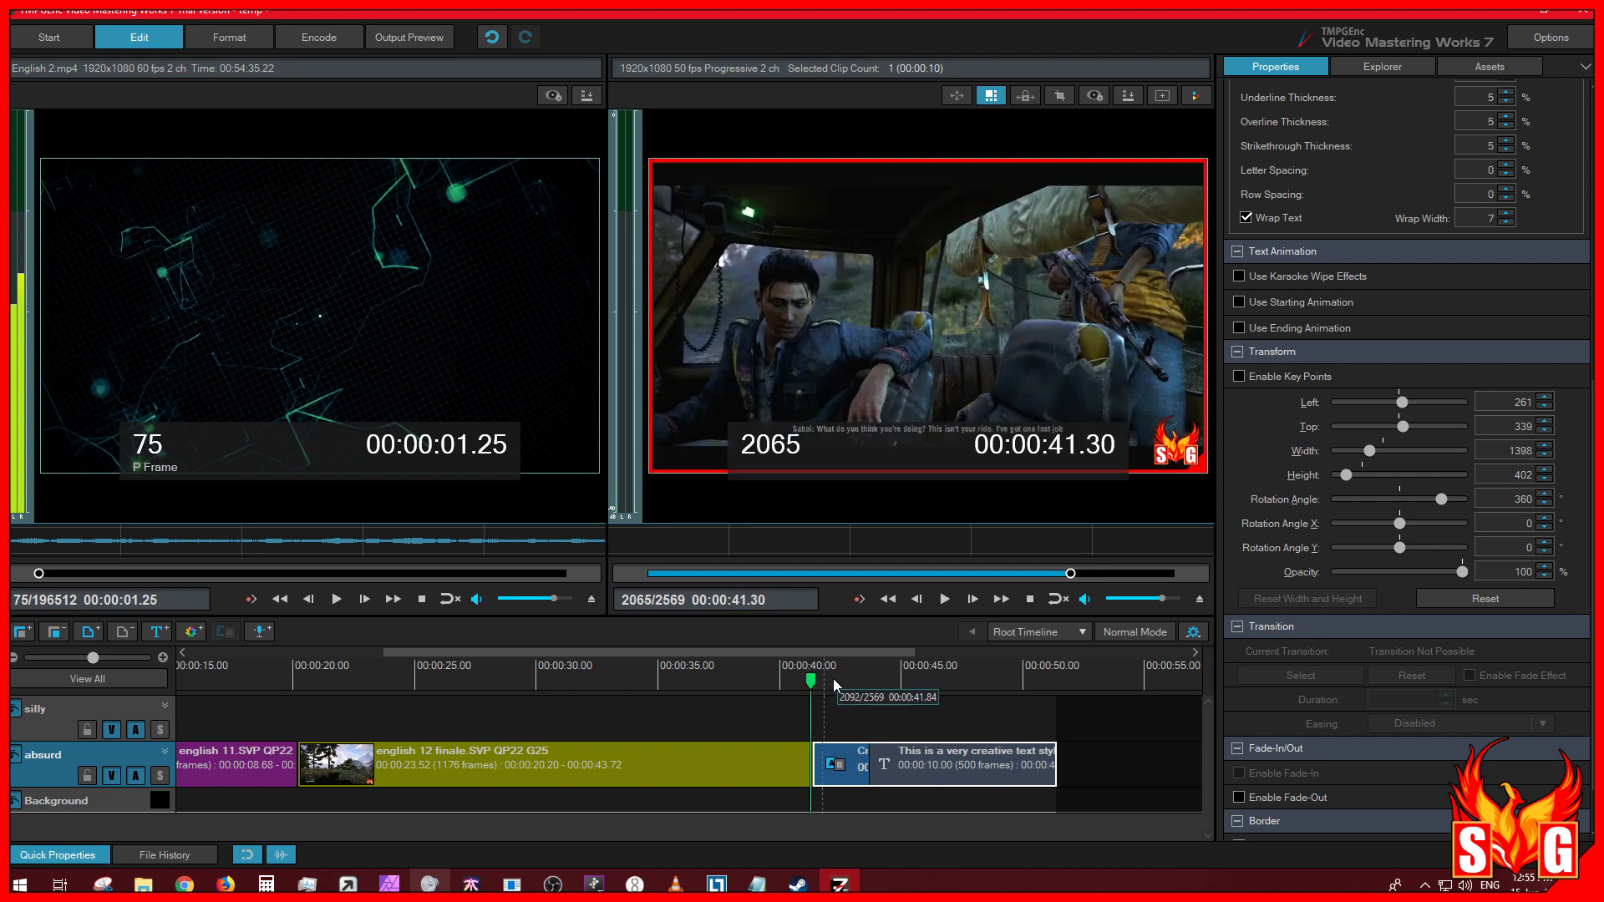
left_click(944, 599)
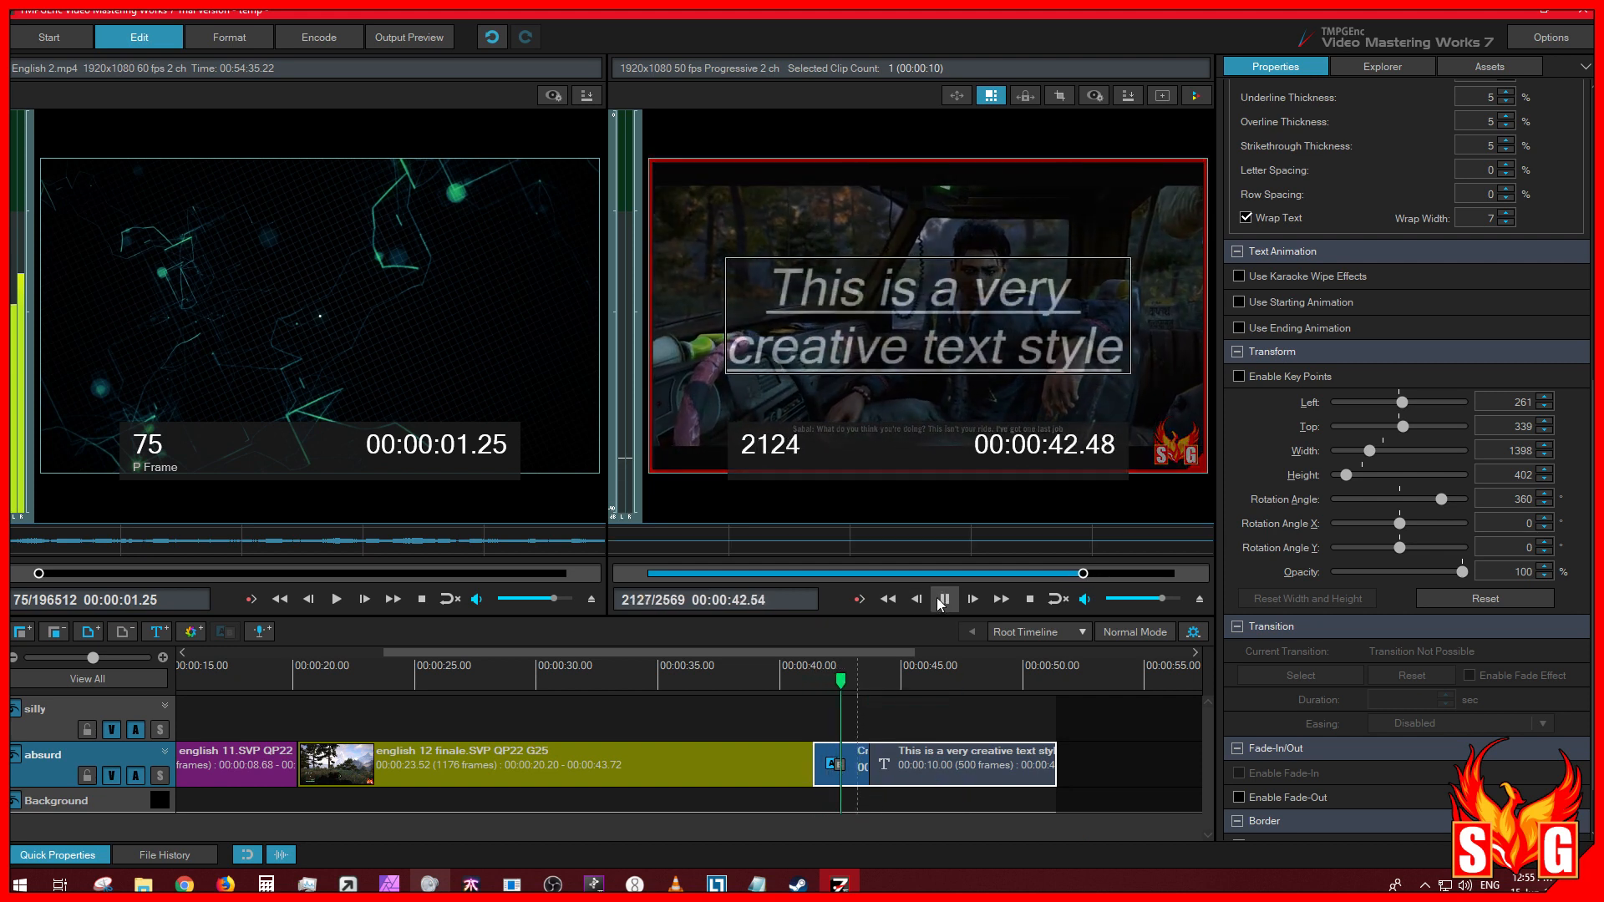
left_click(944, 599)
Step: View the available transitions for the crossfade between the video and text clips without changing the selection
left_click(837, 767)
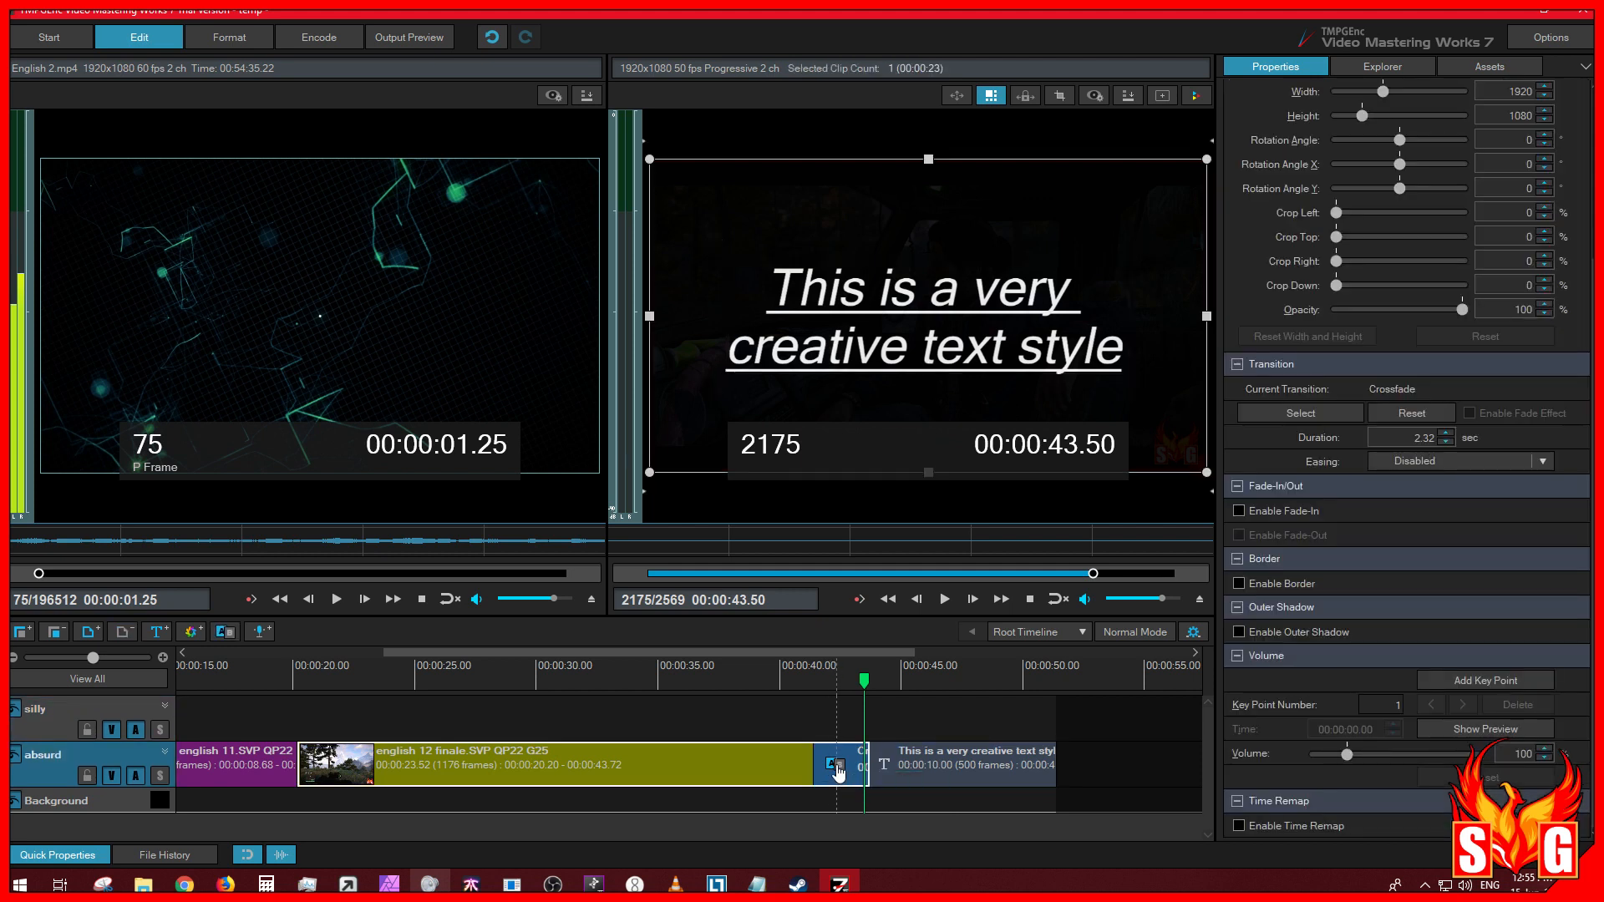
double_click(838, 771)
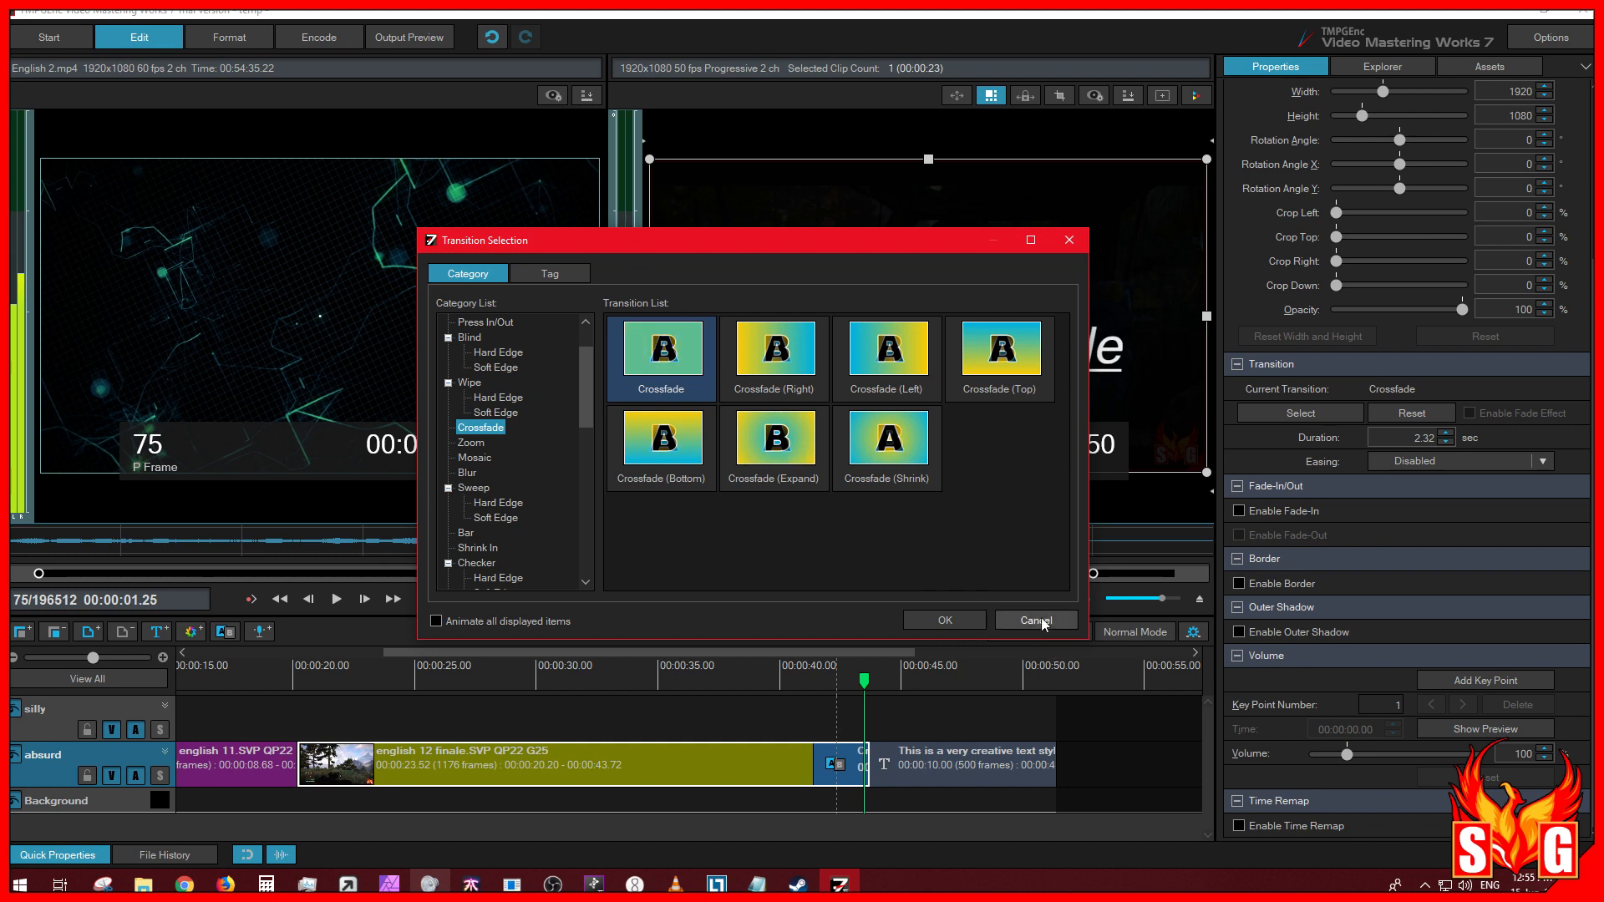
left_click(1041, 620)
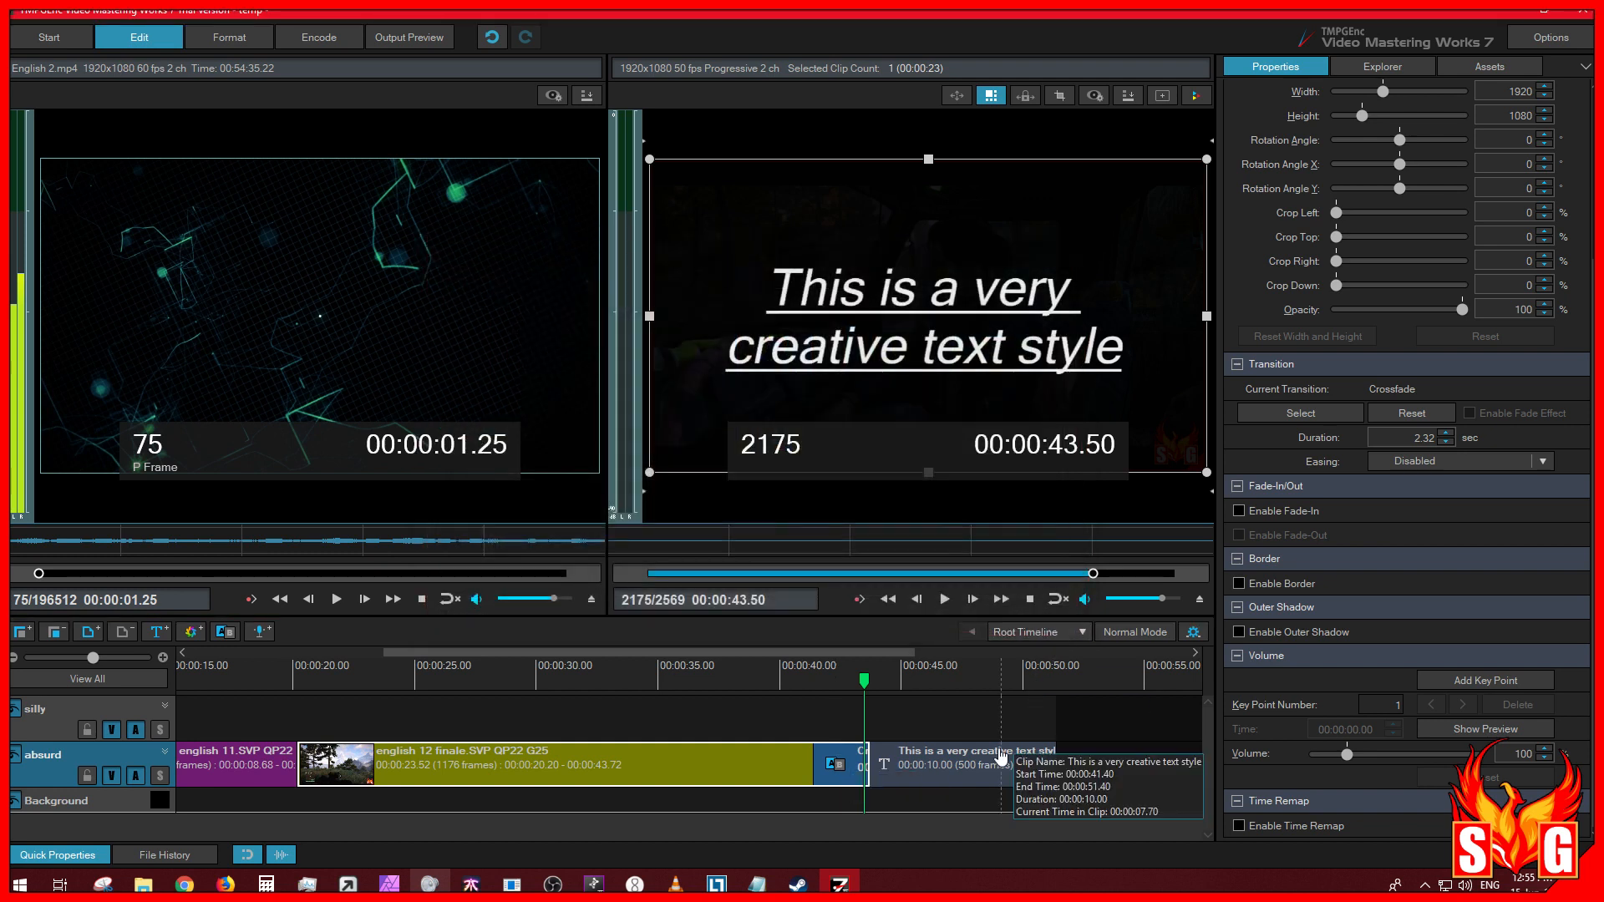
Step: Examine the text clip's own Transition properties and revisit the transition choices for the overlap
left_click(947, 767)
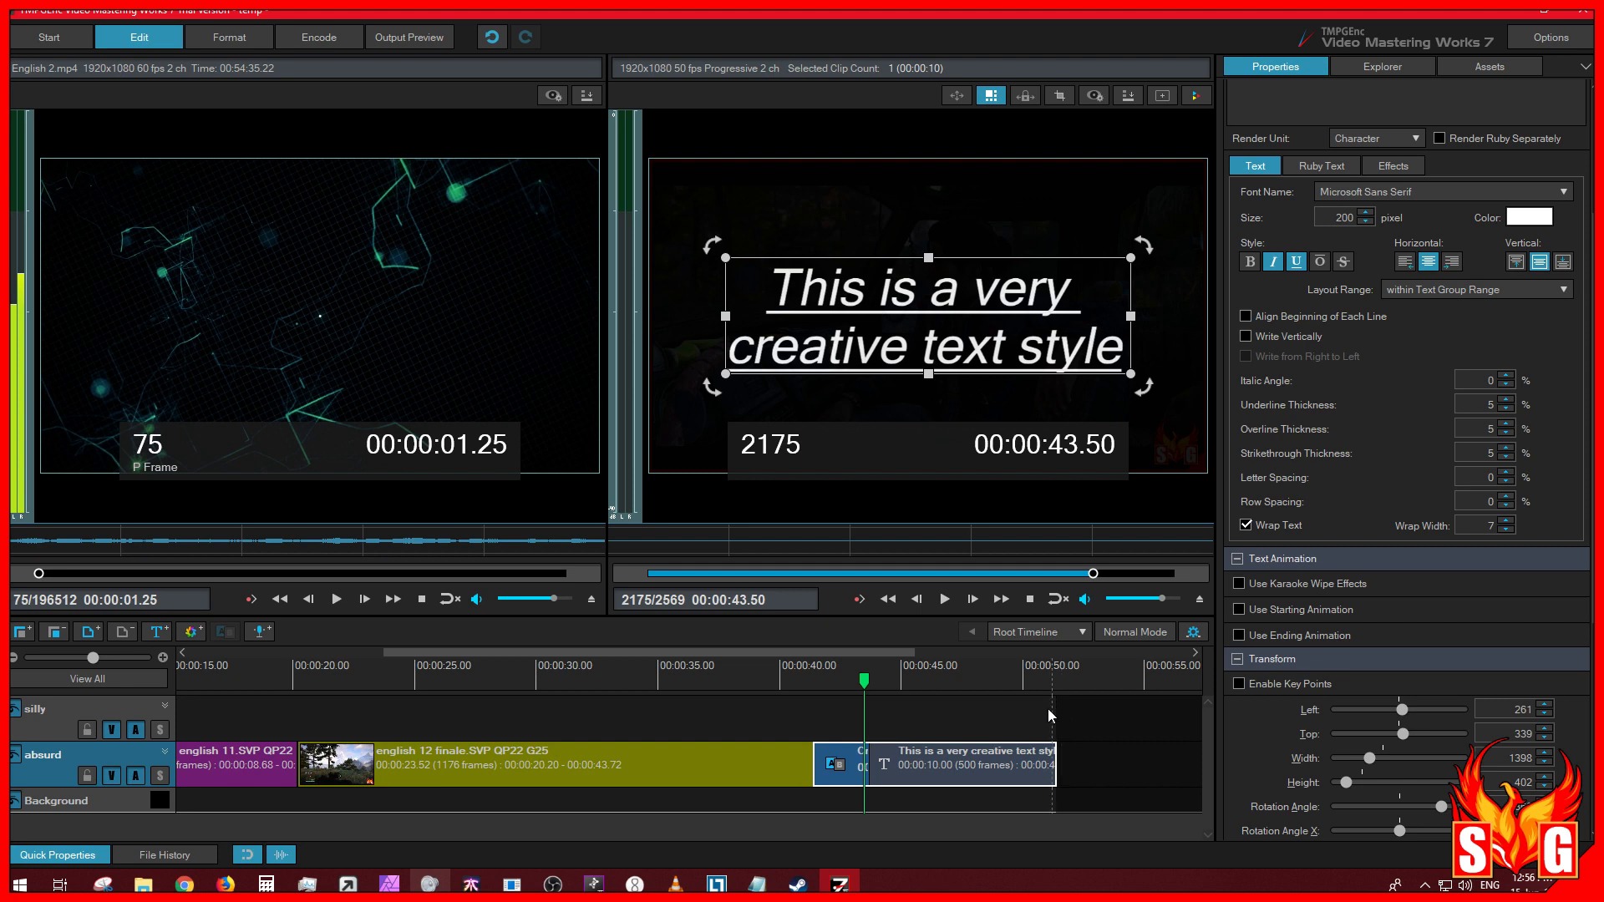
scroll(1327, 627, "down", 5)
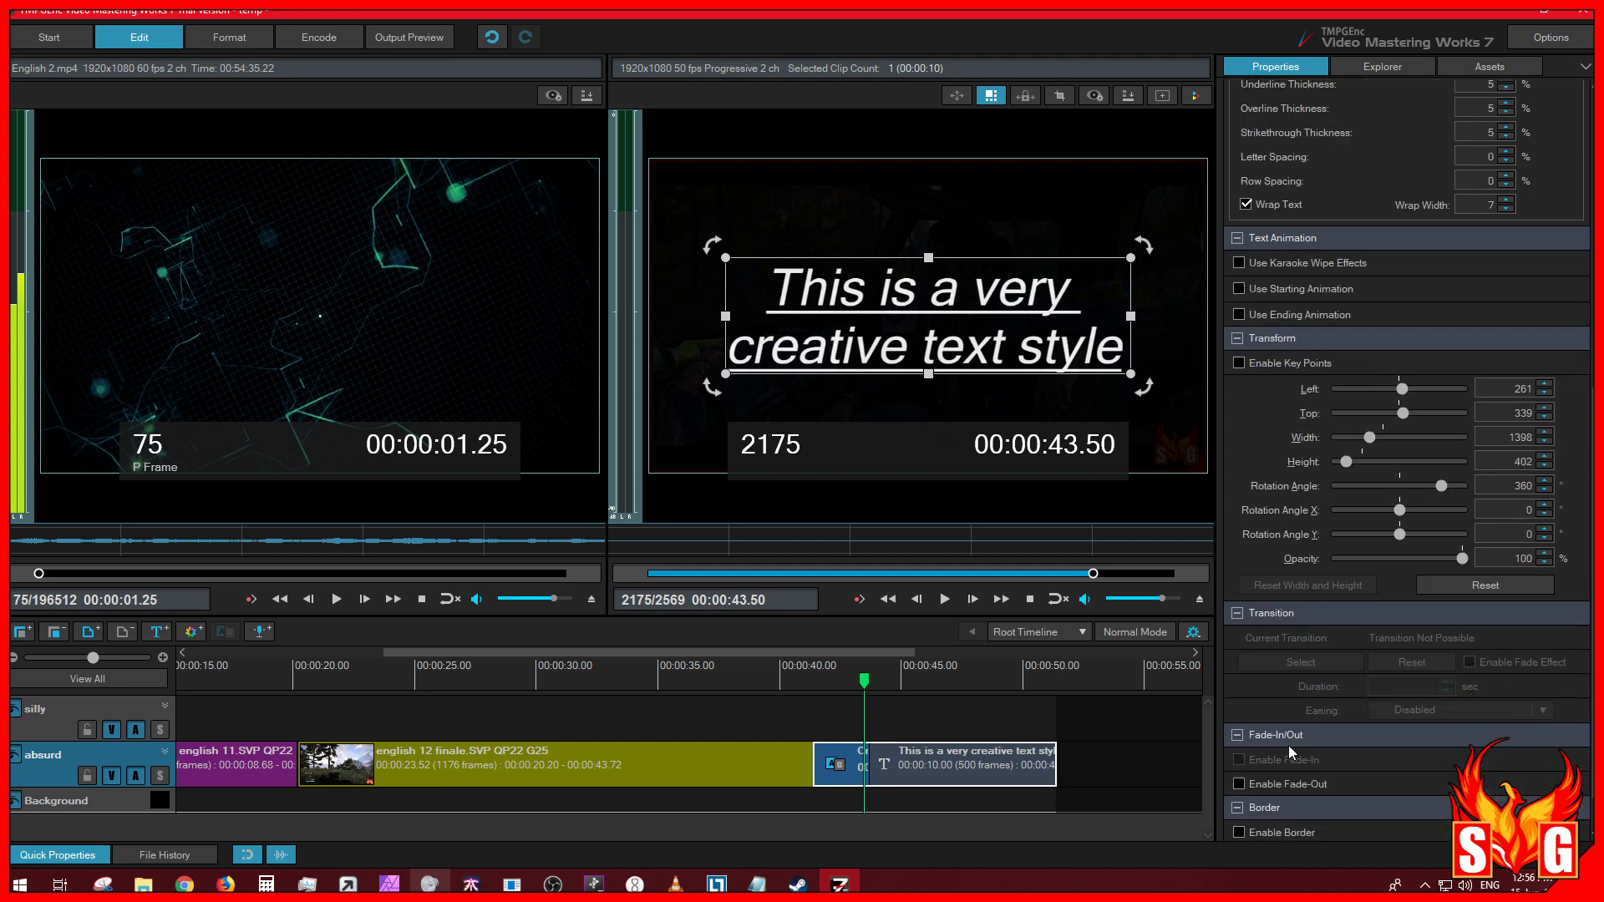
scroll(1285, 619, "up", 2)
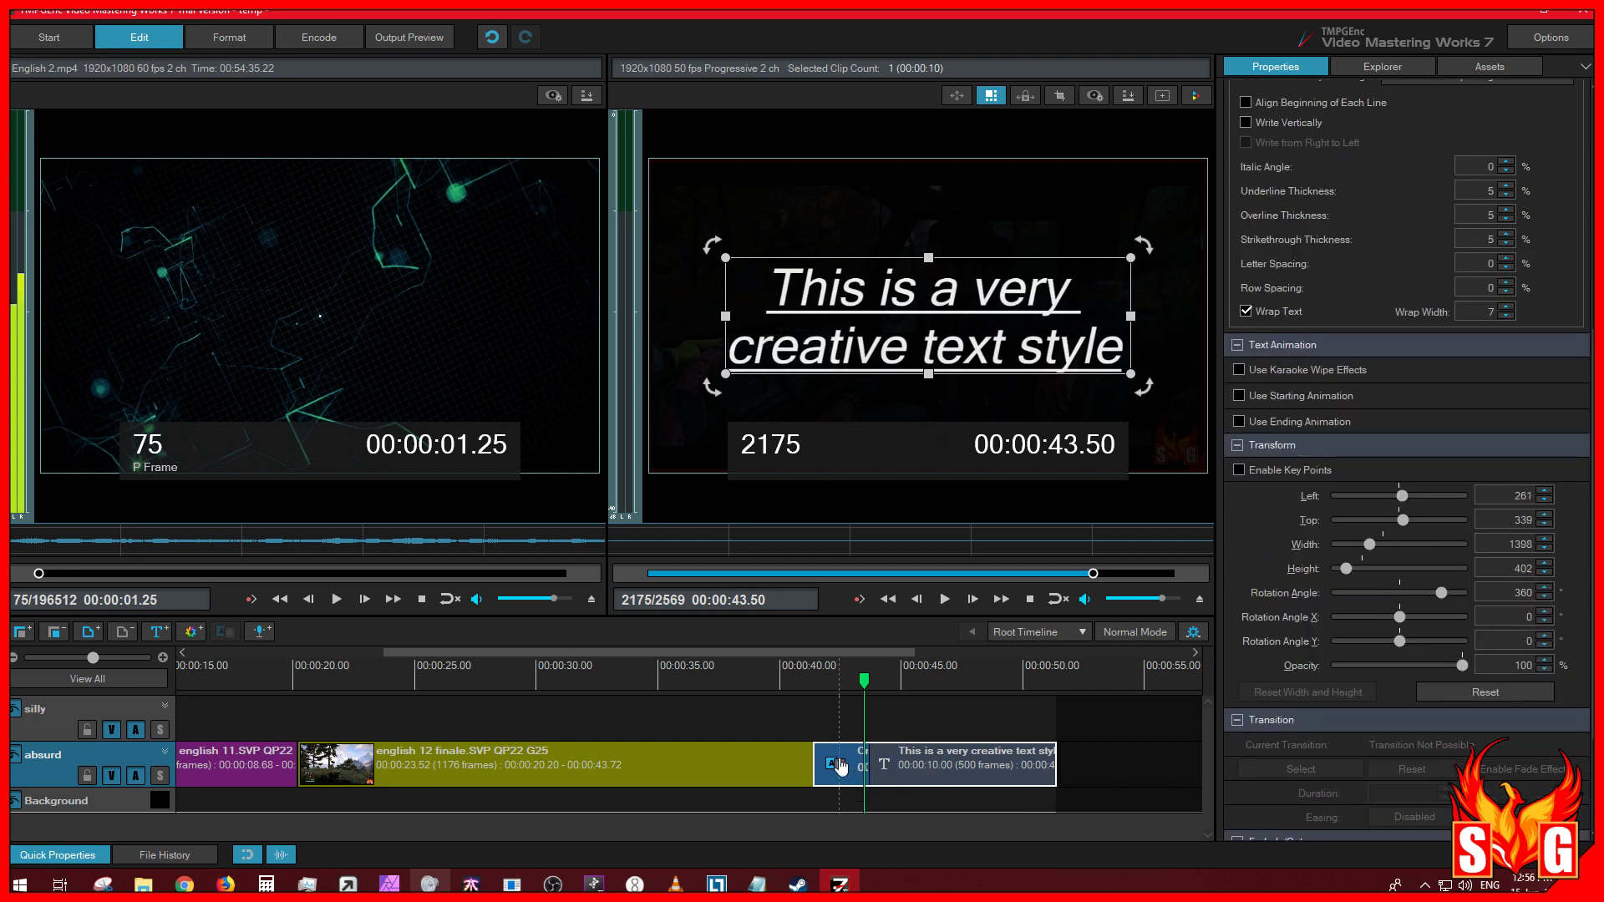
left_click(838, 764)
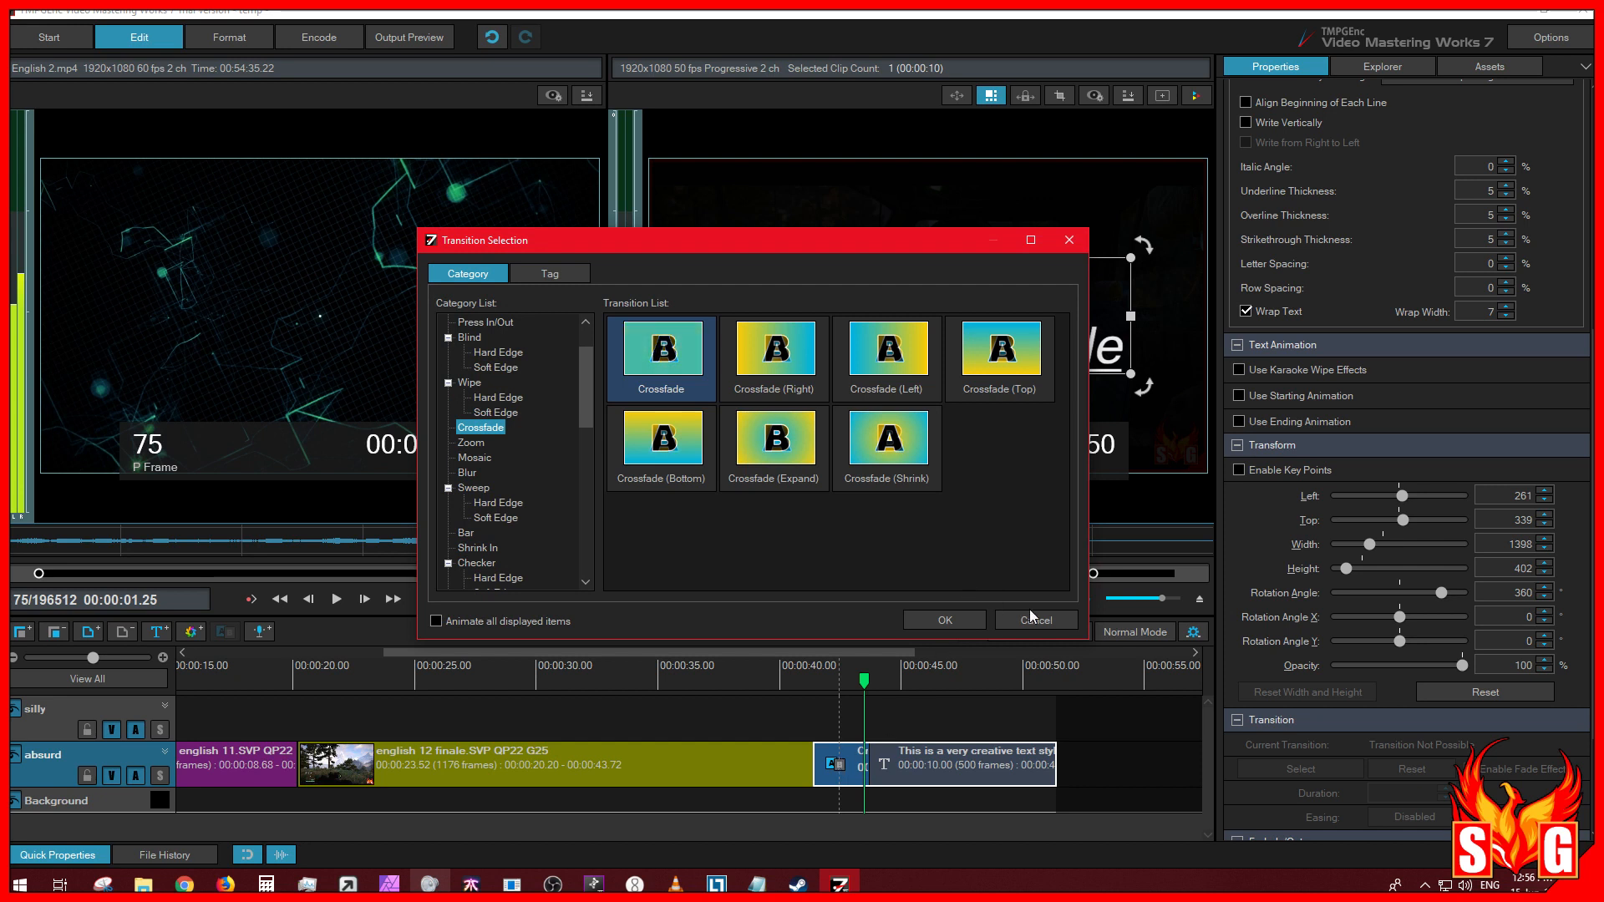
left_click(1032, 620)
scroll(1287, 757, "down", 1)
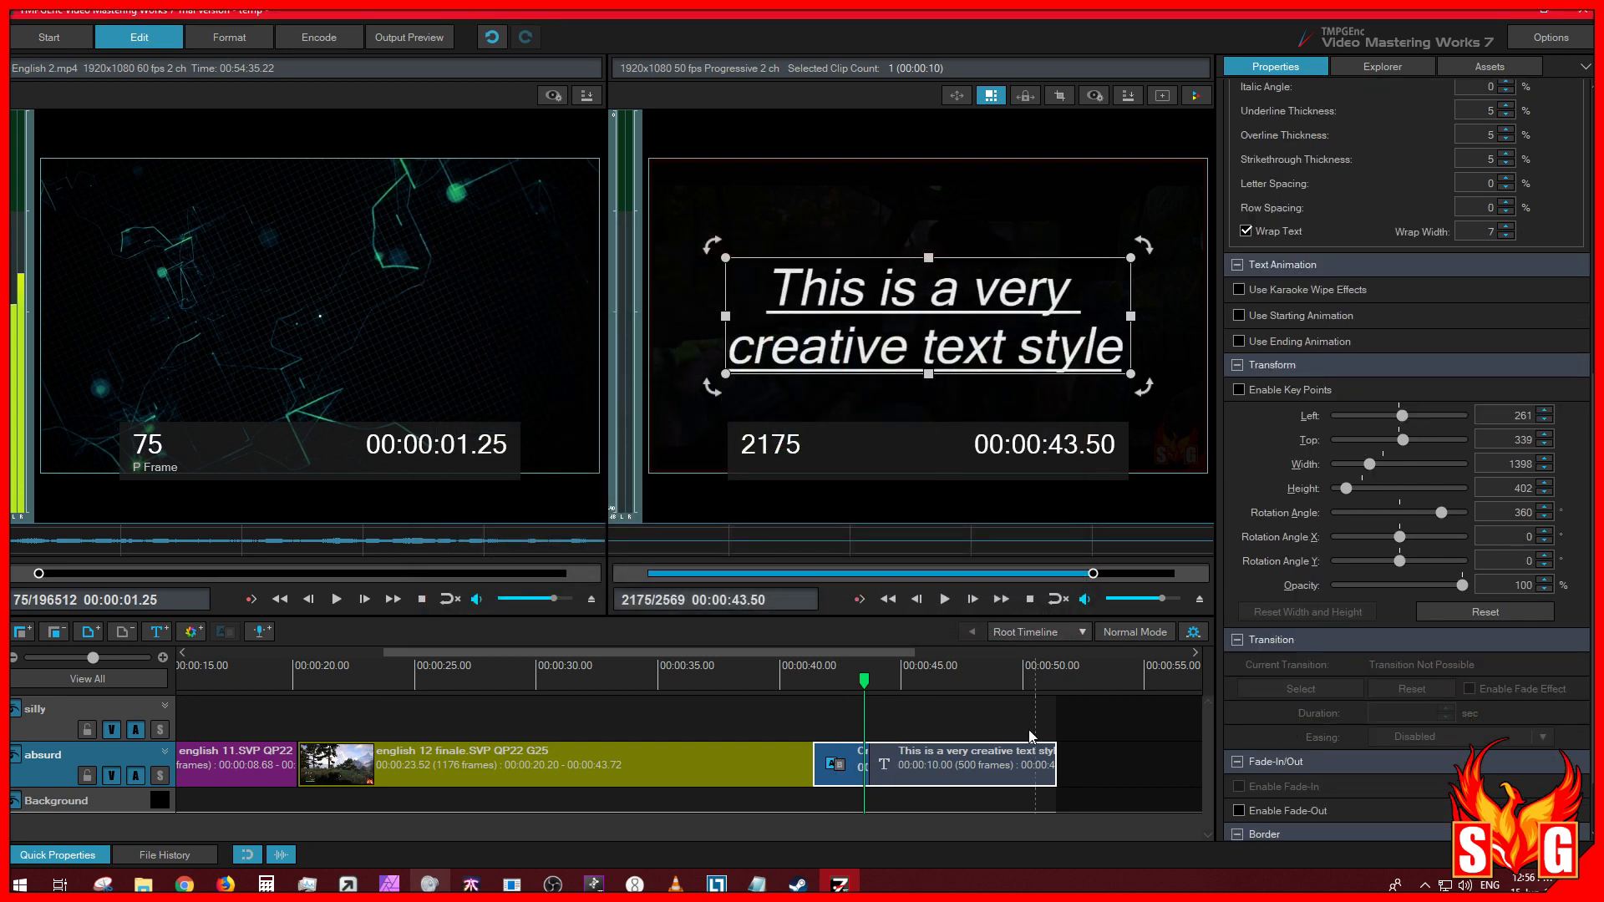
scroll(1254, 683, "down", 1)
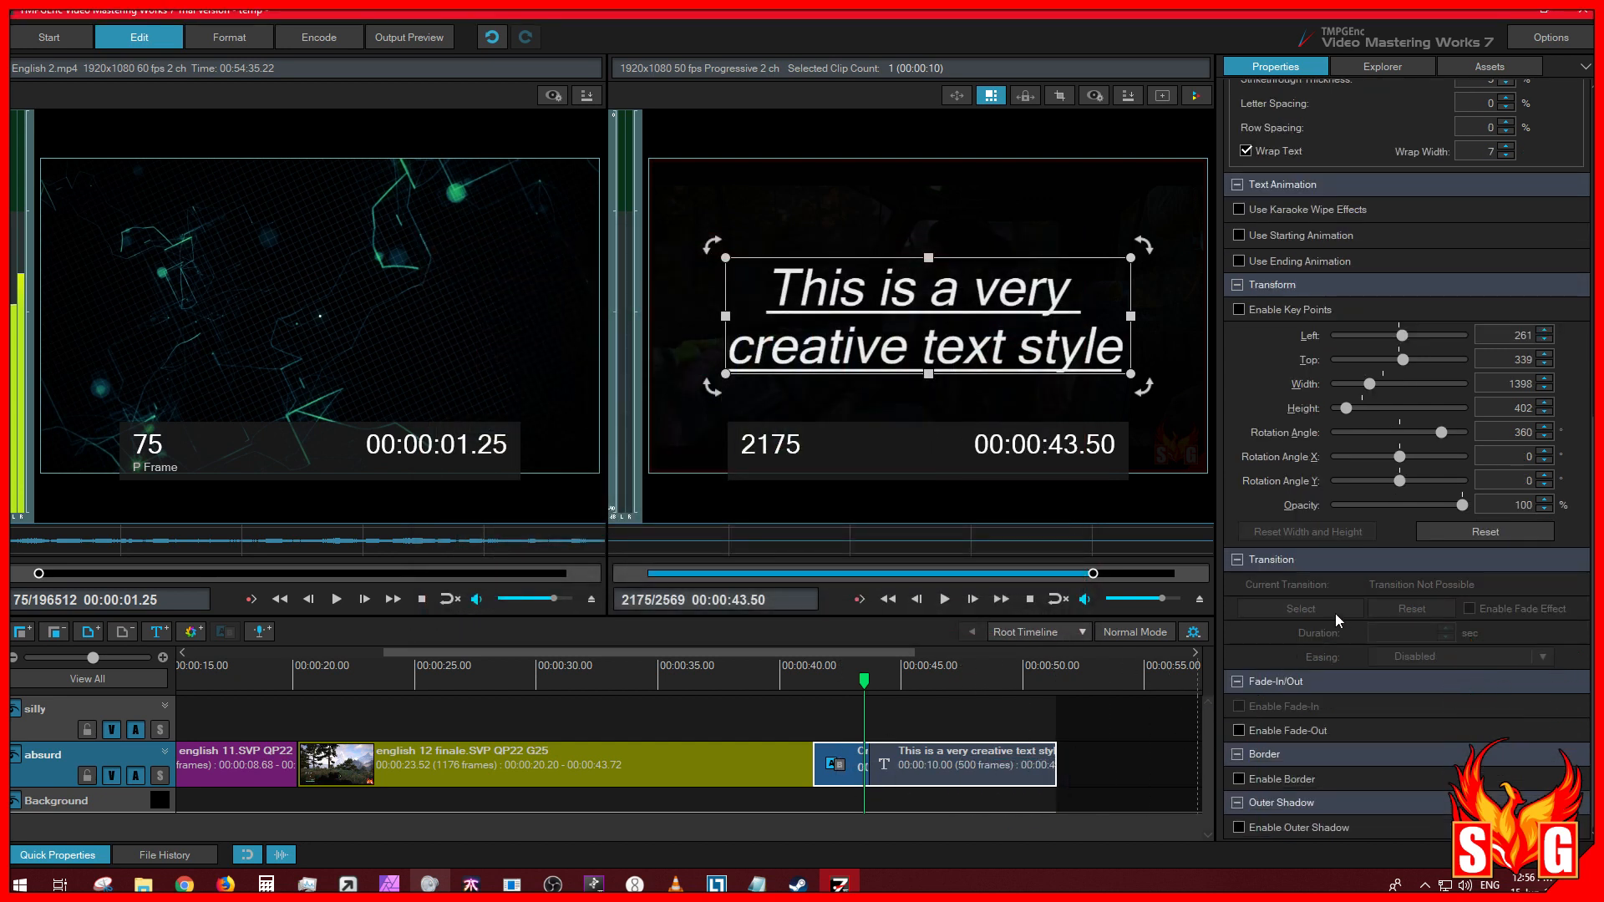
Step: Try the text clip on the silly track with the english 12 finale clip overlapping its end, and undo the video move
left_click_drag(961, 765, 620, 712)
left_click_drag(373, 759, 744, 712)
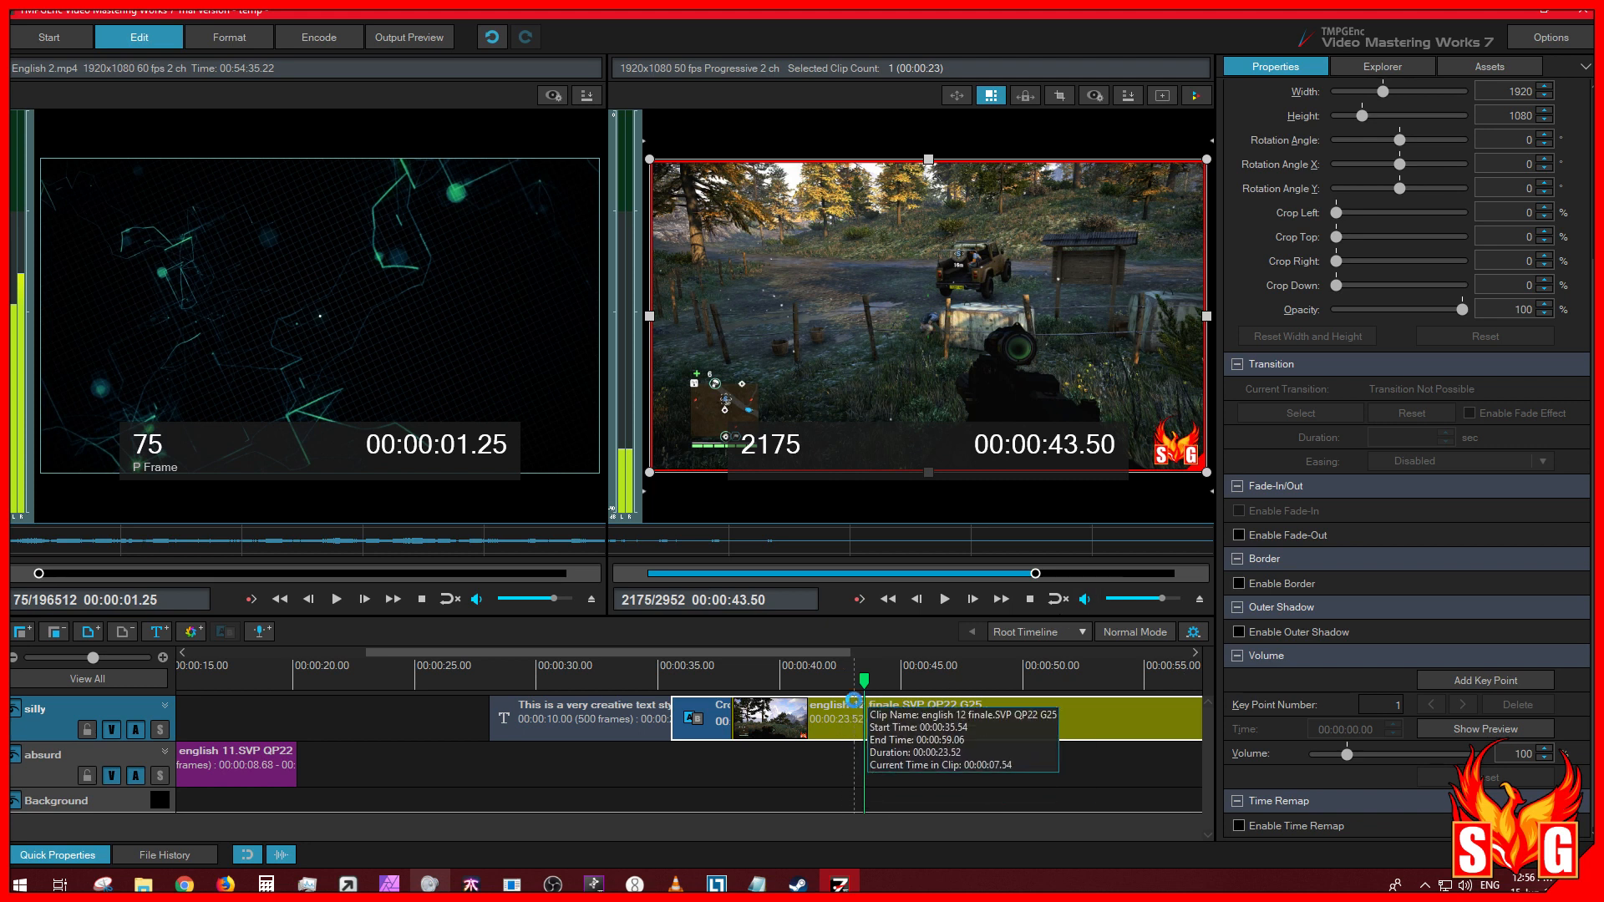
key("ctrl+z")
Step: Move the text clip along the silly track to start at about 00:00:41.02, overlaying the end of the video
left_click_drag(662, 719, 978, 720)
scroll(1311, 669, "down", 3)
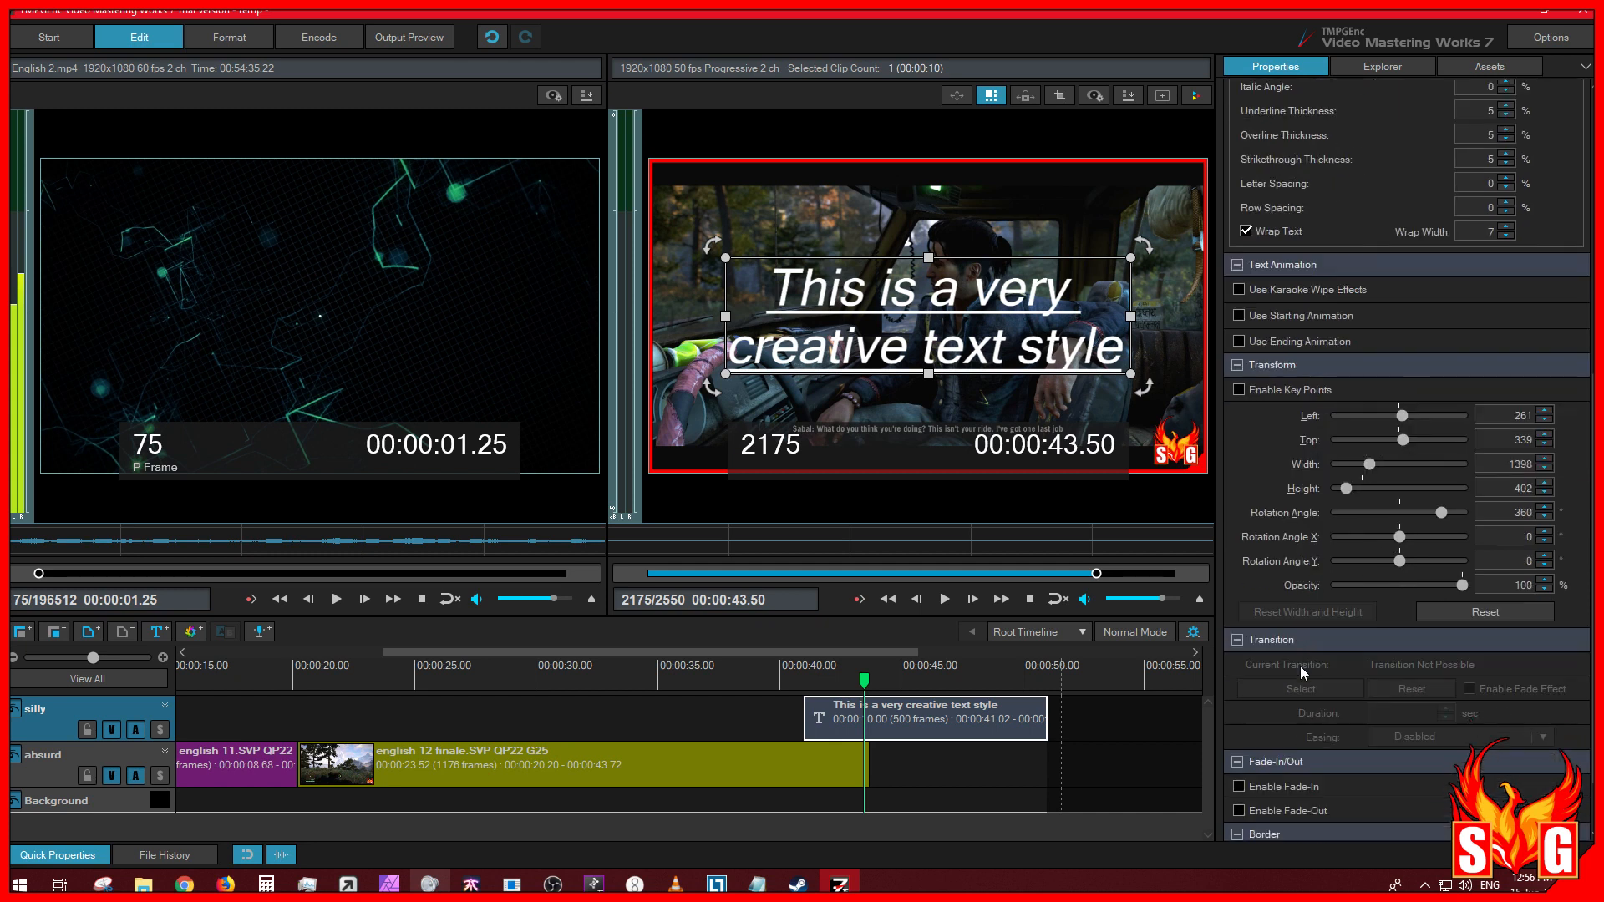
scroll(1300, 665, "down", 1)
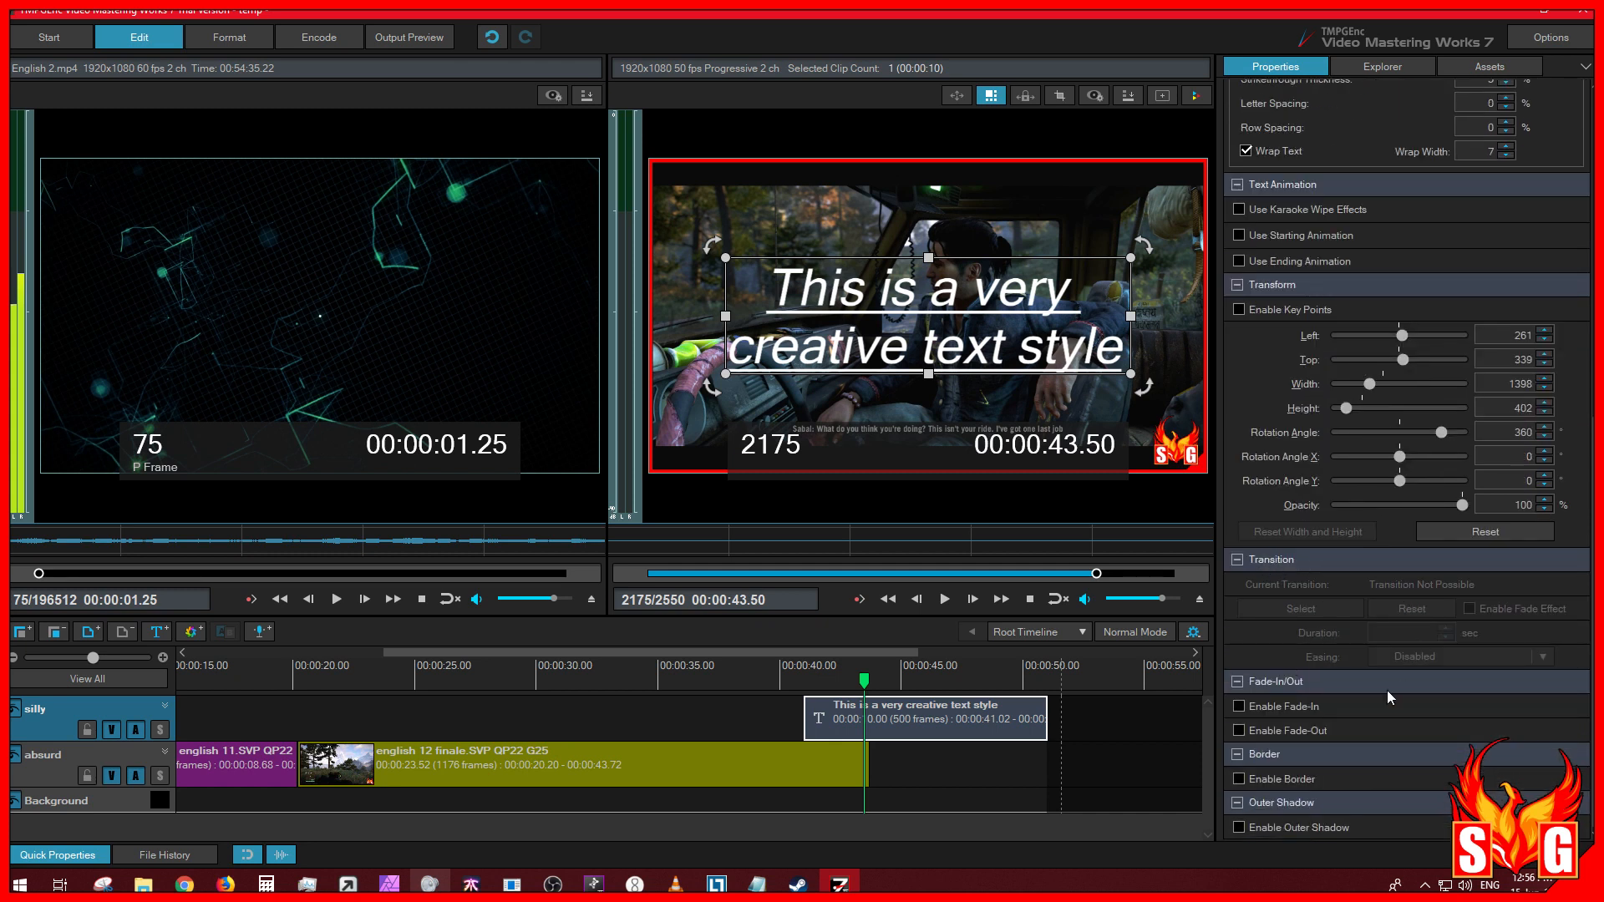
Step: Preview the text clip near its end, at about 00:00:50.56, and enable both its fade-in and fade-out
right_click(1040, 719)
left_click(1028, 718)
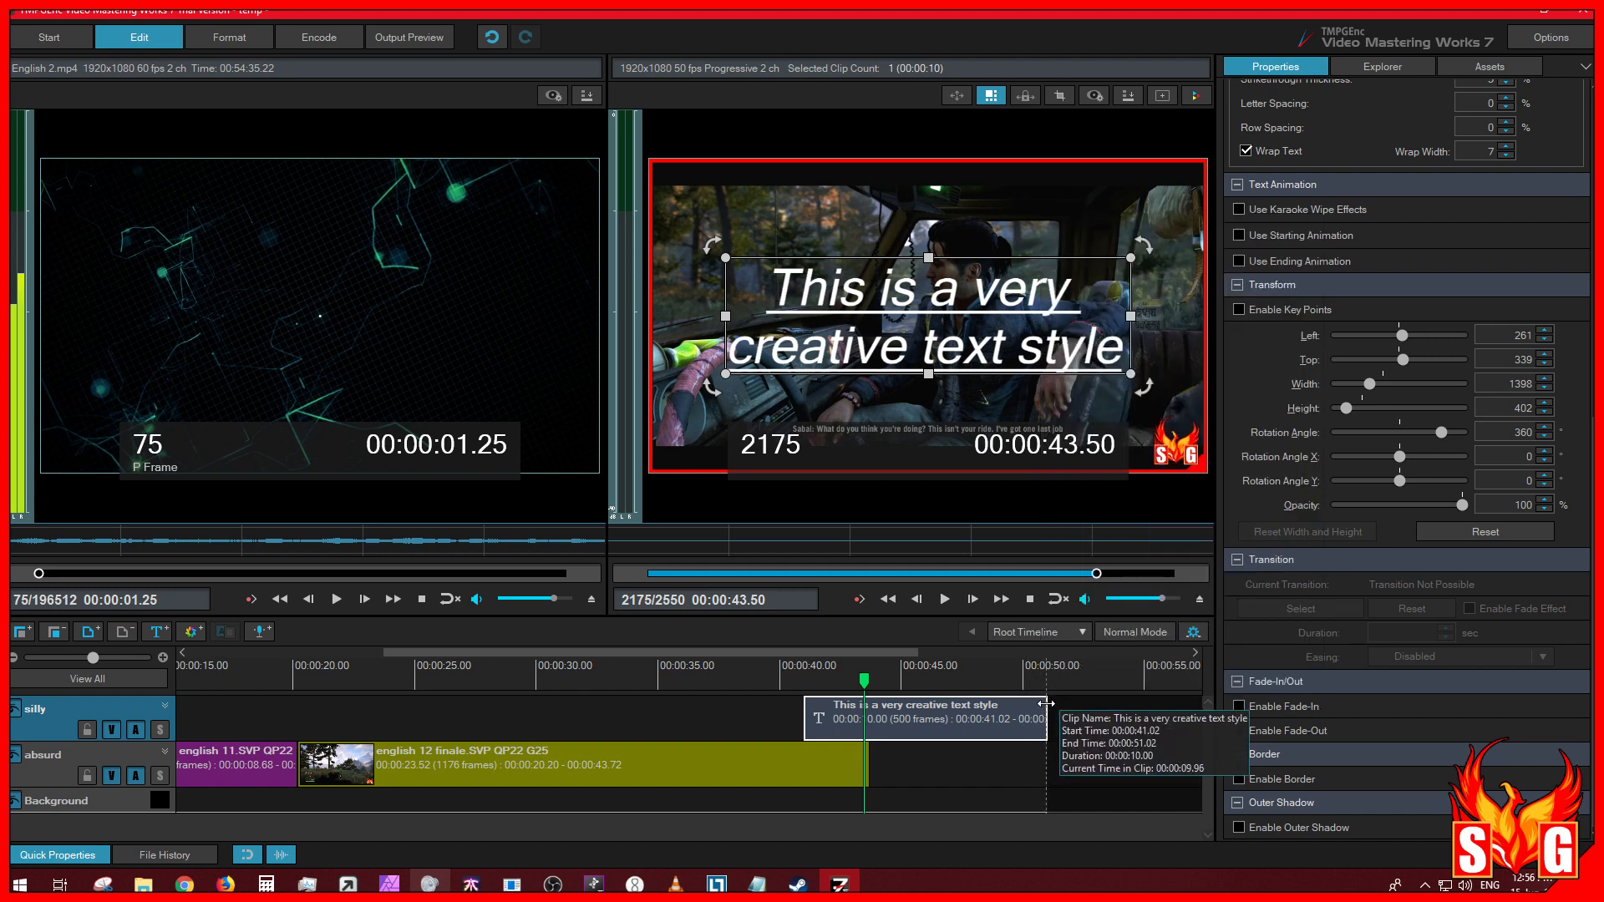
left_click(1049, 687)
left_click(1039, 691)
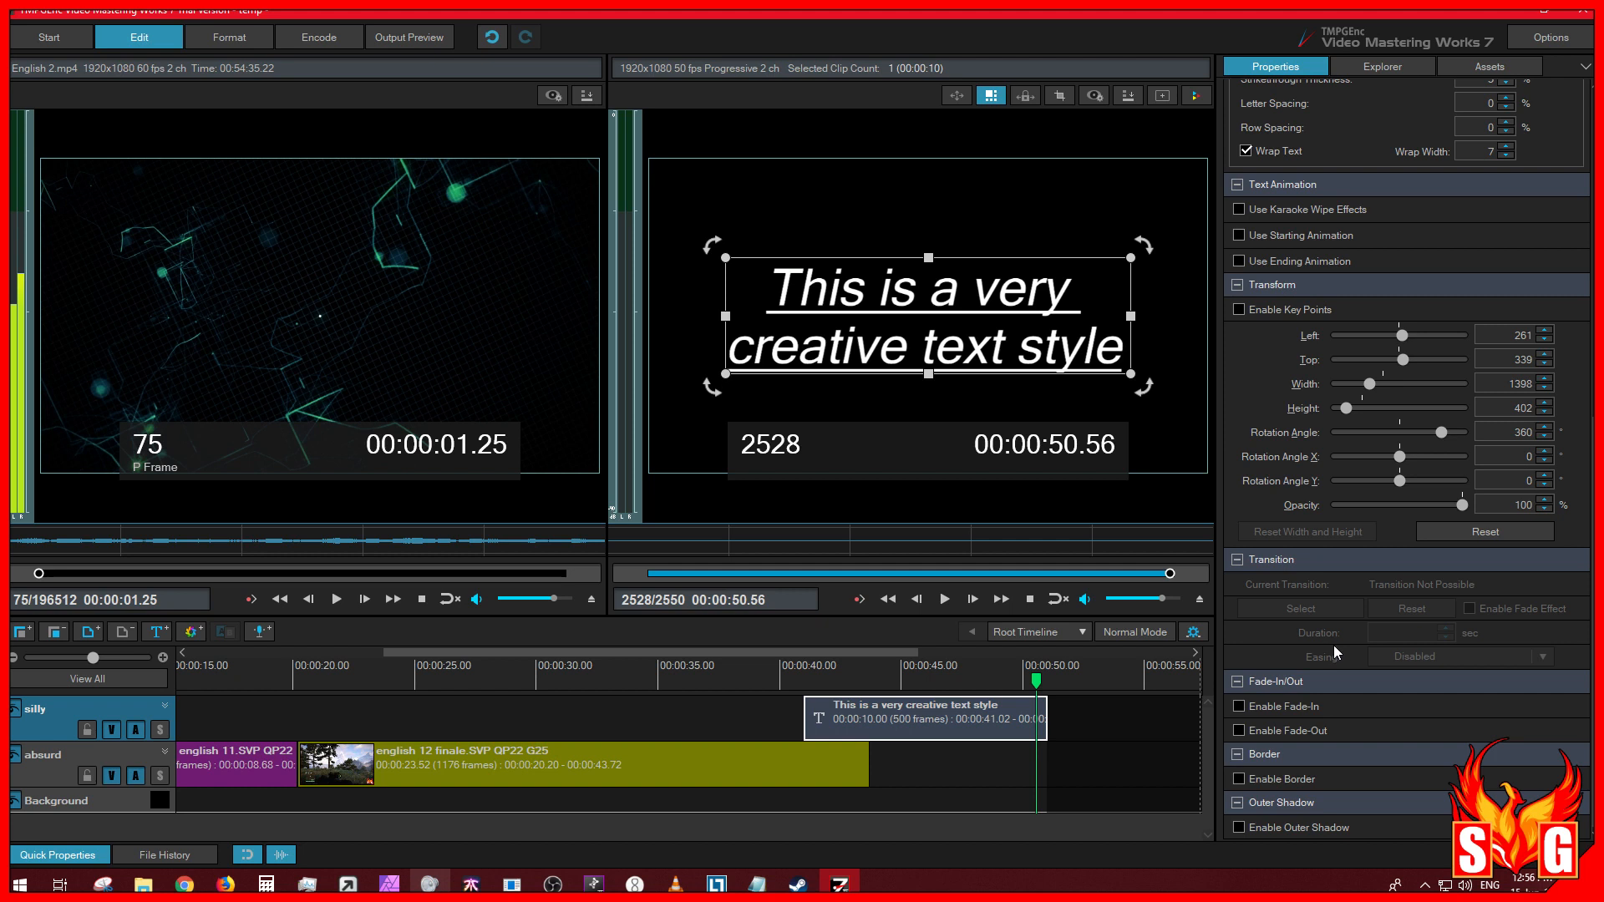
left_click(1297, 707)
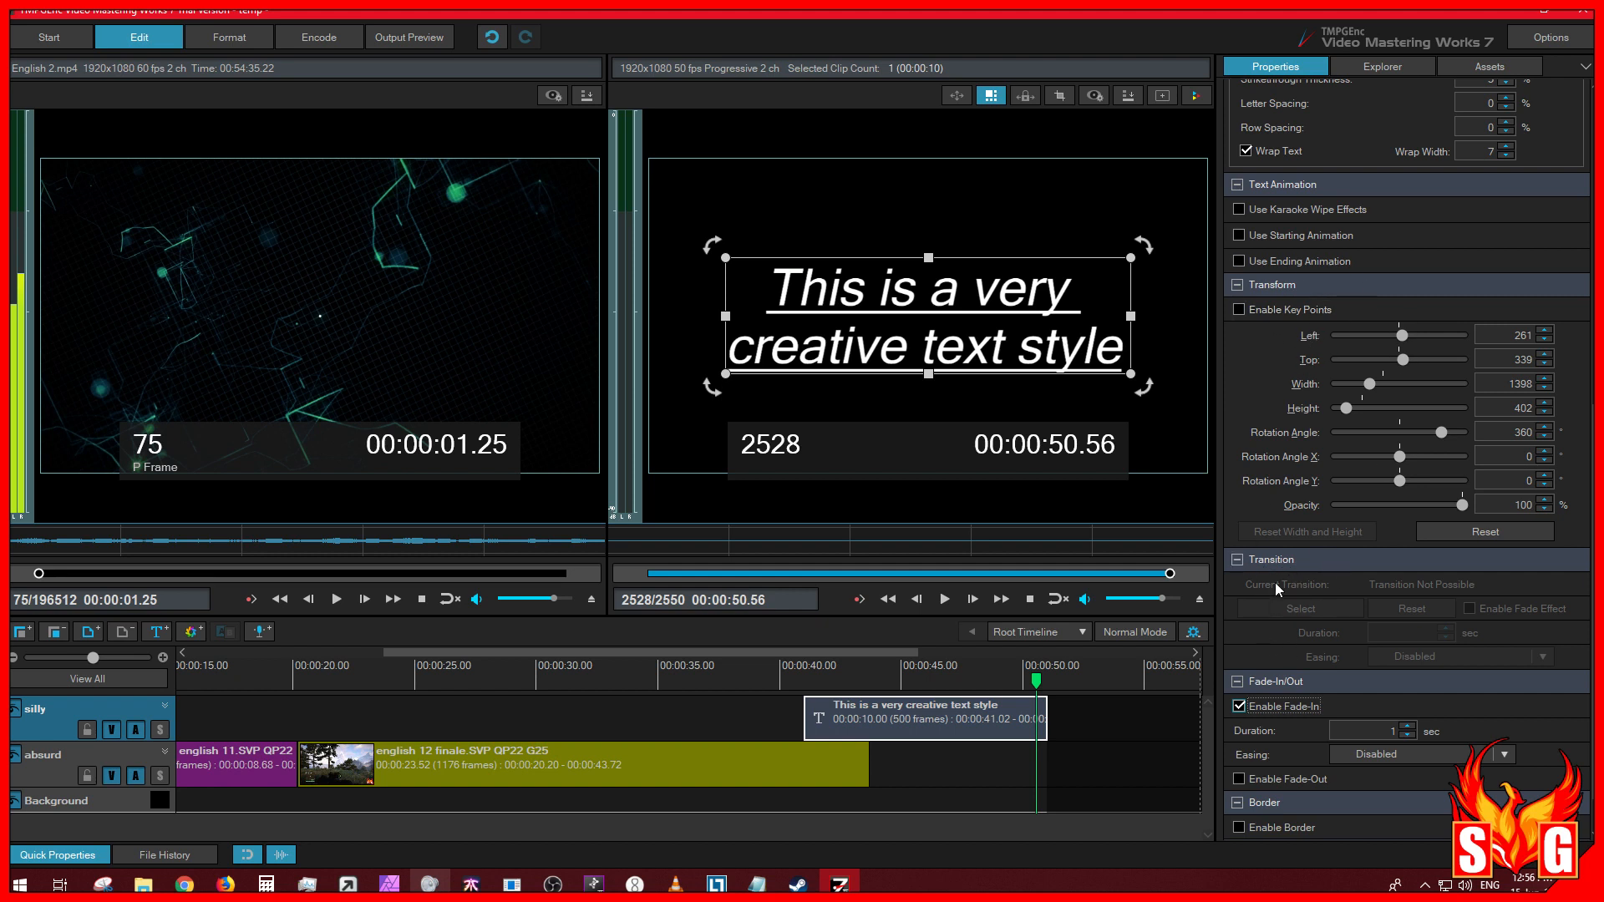
left_click(1275, 779)
scroll(1272, 737, "down", 2)
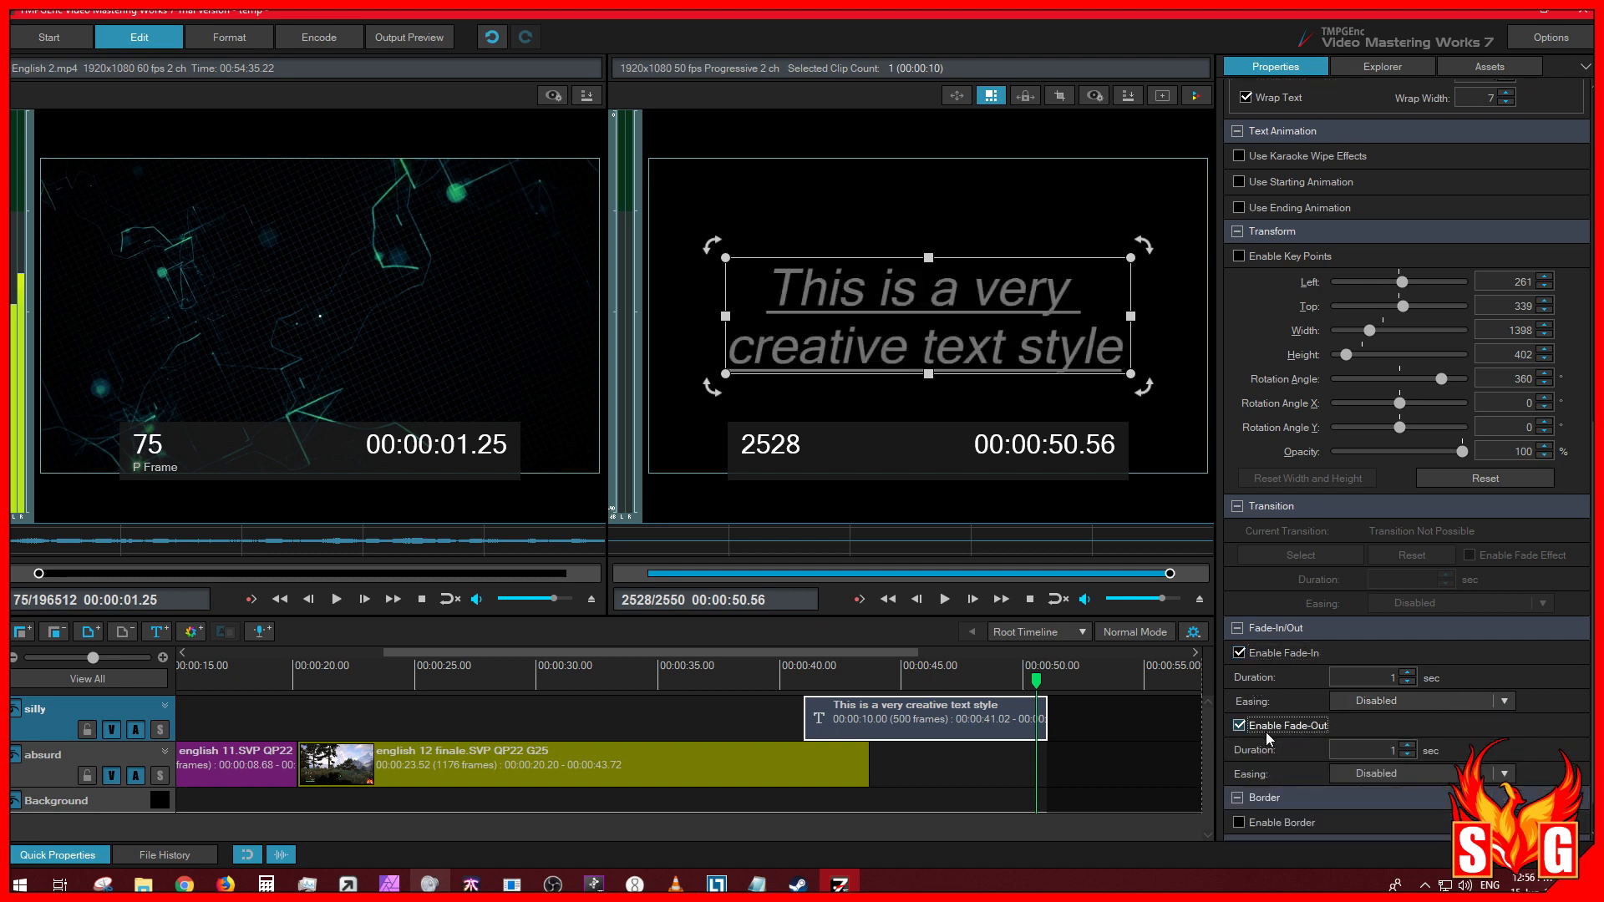
scroll(1266, 731, "down", 1)
Step: Play the last second of the text clip several times to preview its fade-out
mouse_move(1036, 681)
left_mouse_down()
mouse_move(983, 685)
mouse_move(1050, 685)
mouse_move(1026, 683)
left_mouse_up()
left_click(945, 600)
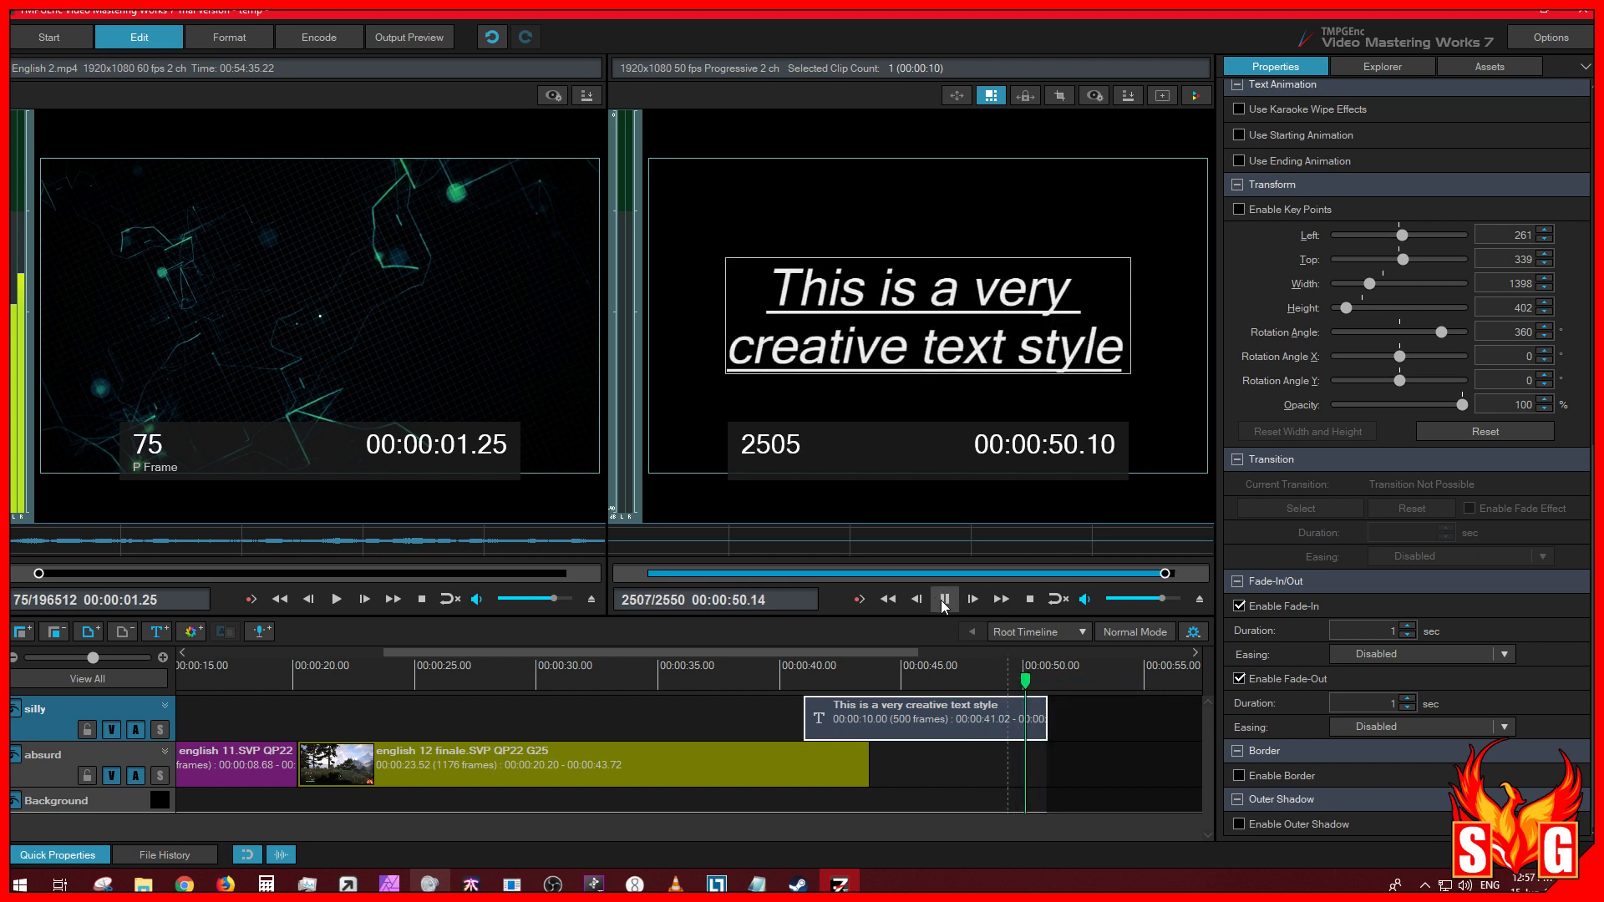
left_click(944, 600)
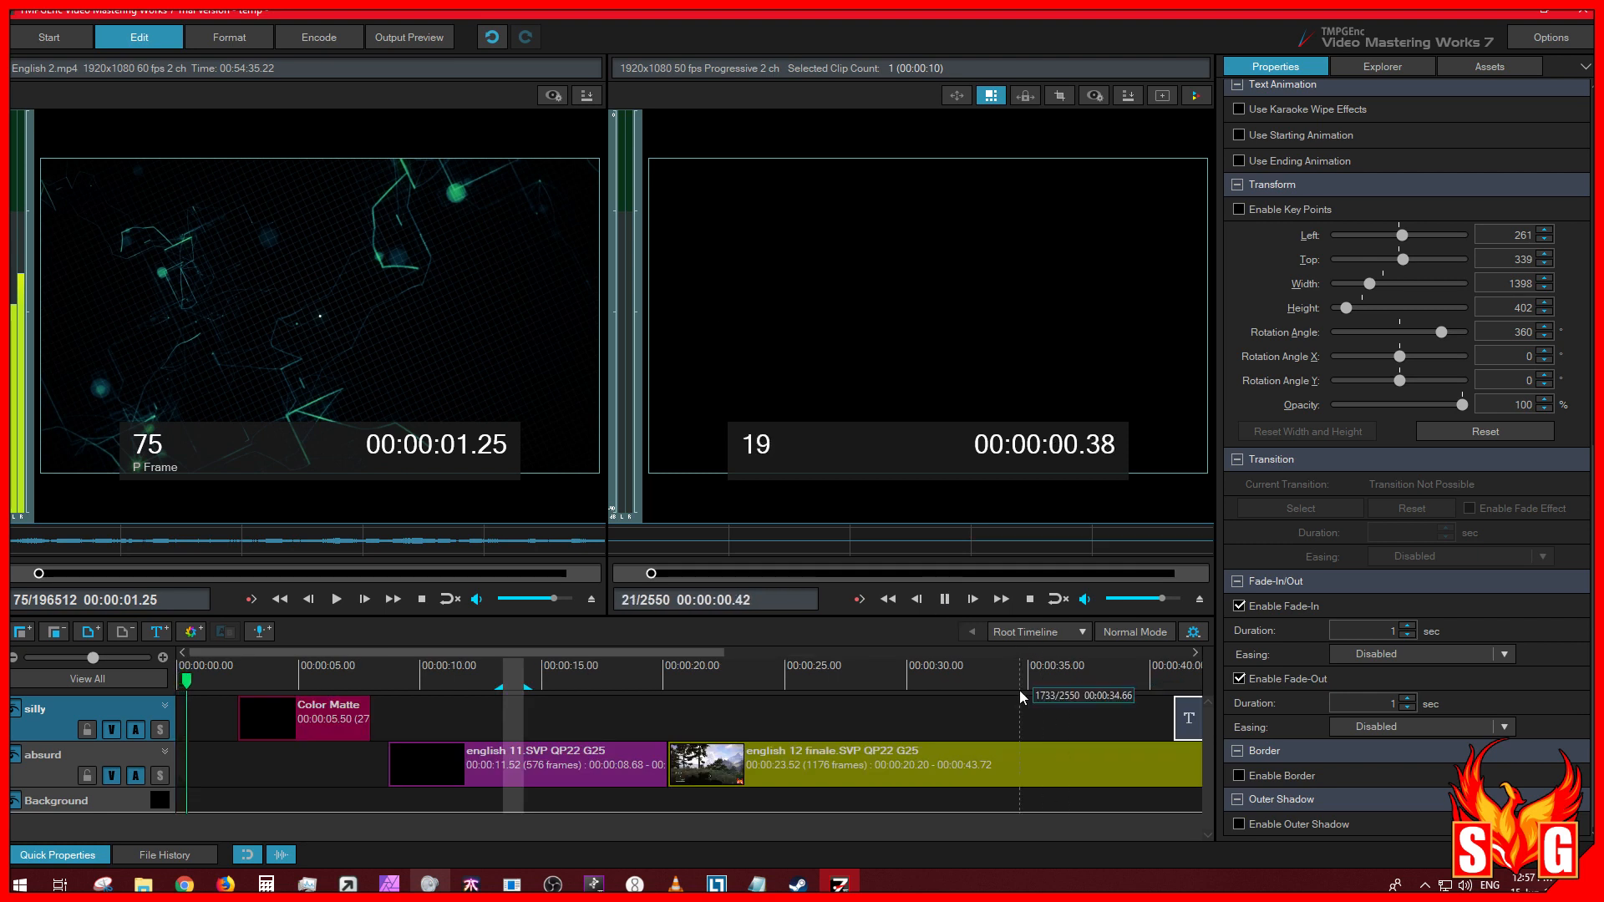
left_click(945, 599)
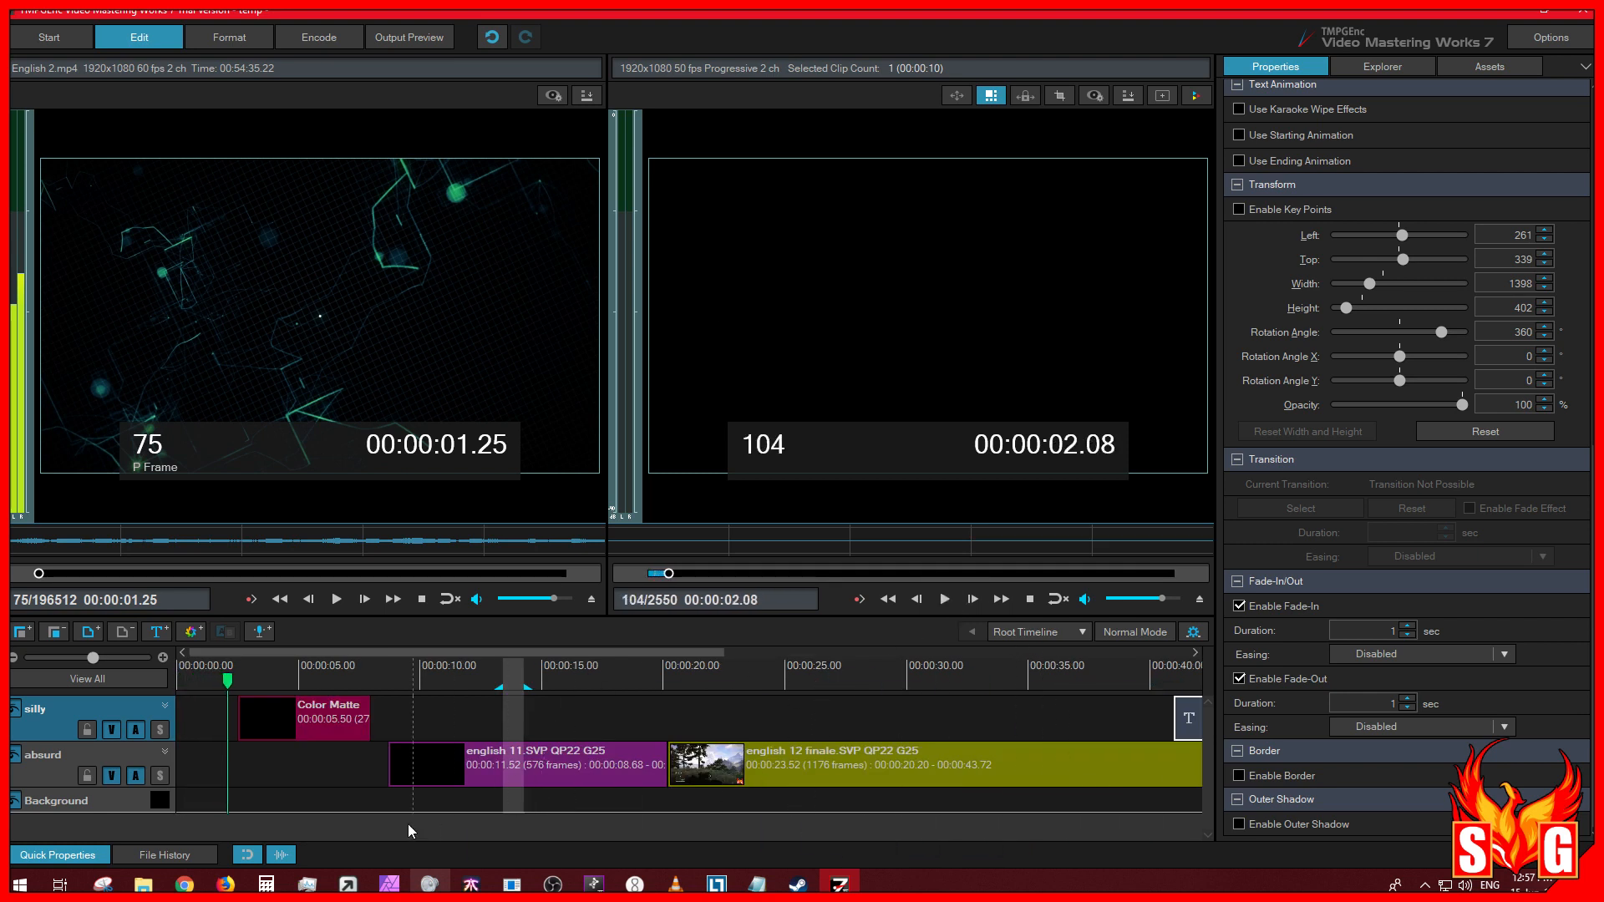
left_click_drag(476, 655, 777, 657)
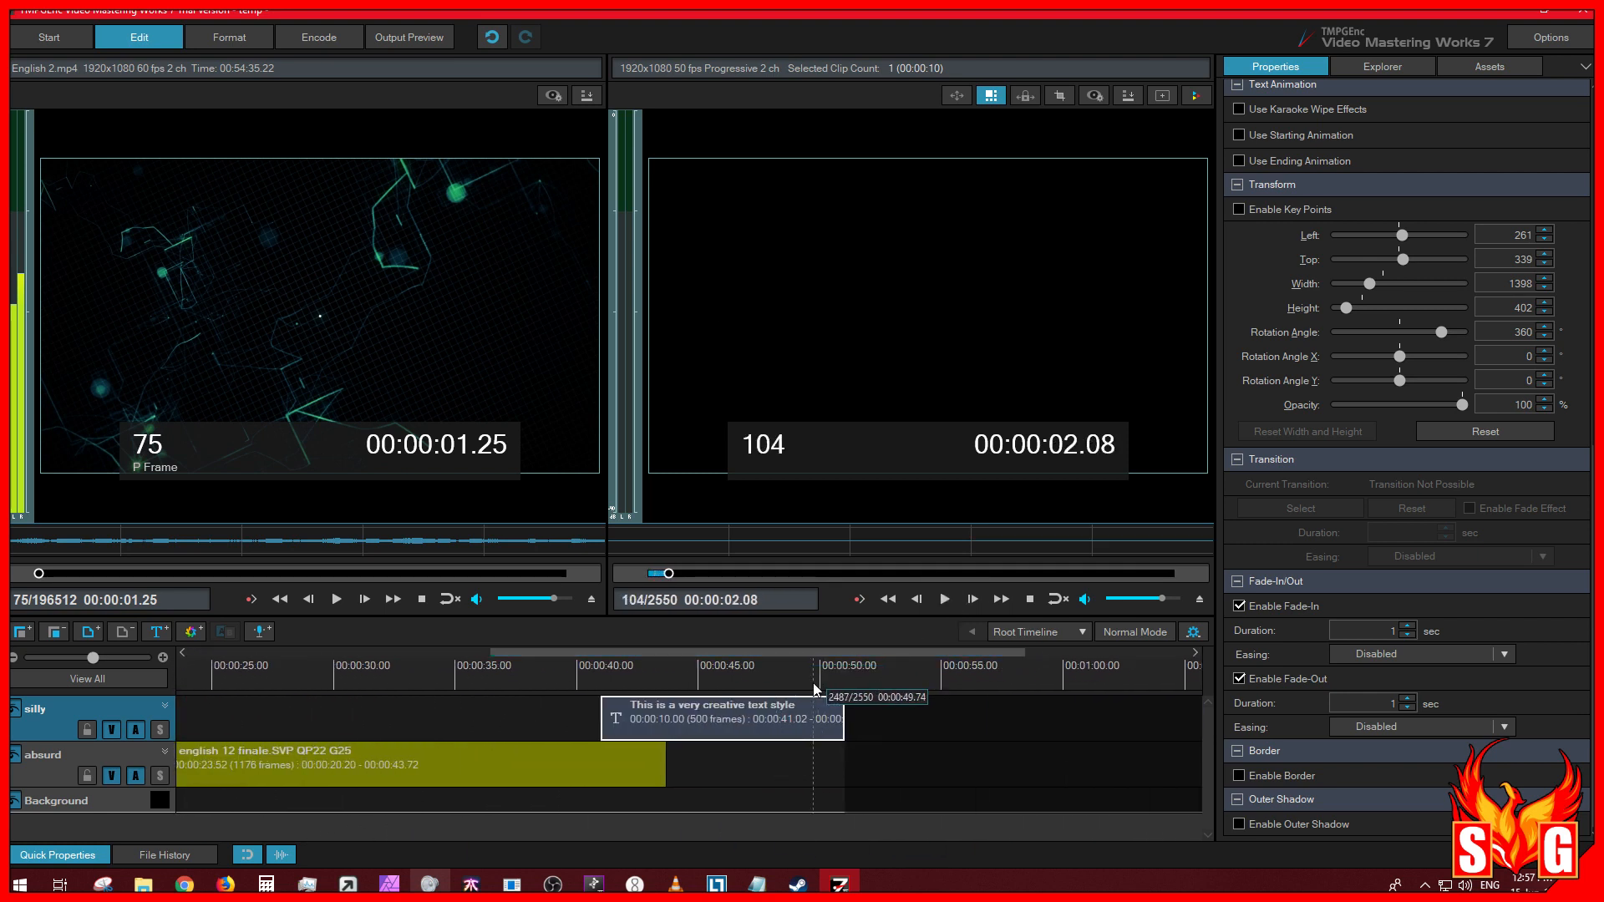
left_click(815, 687)
left_click(949, 598)
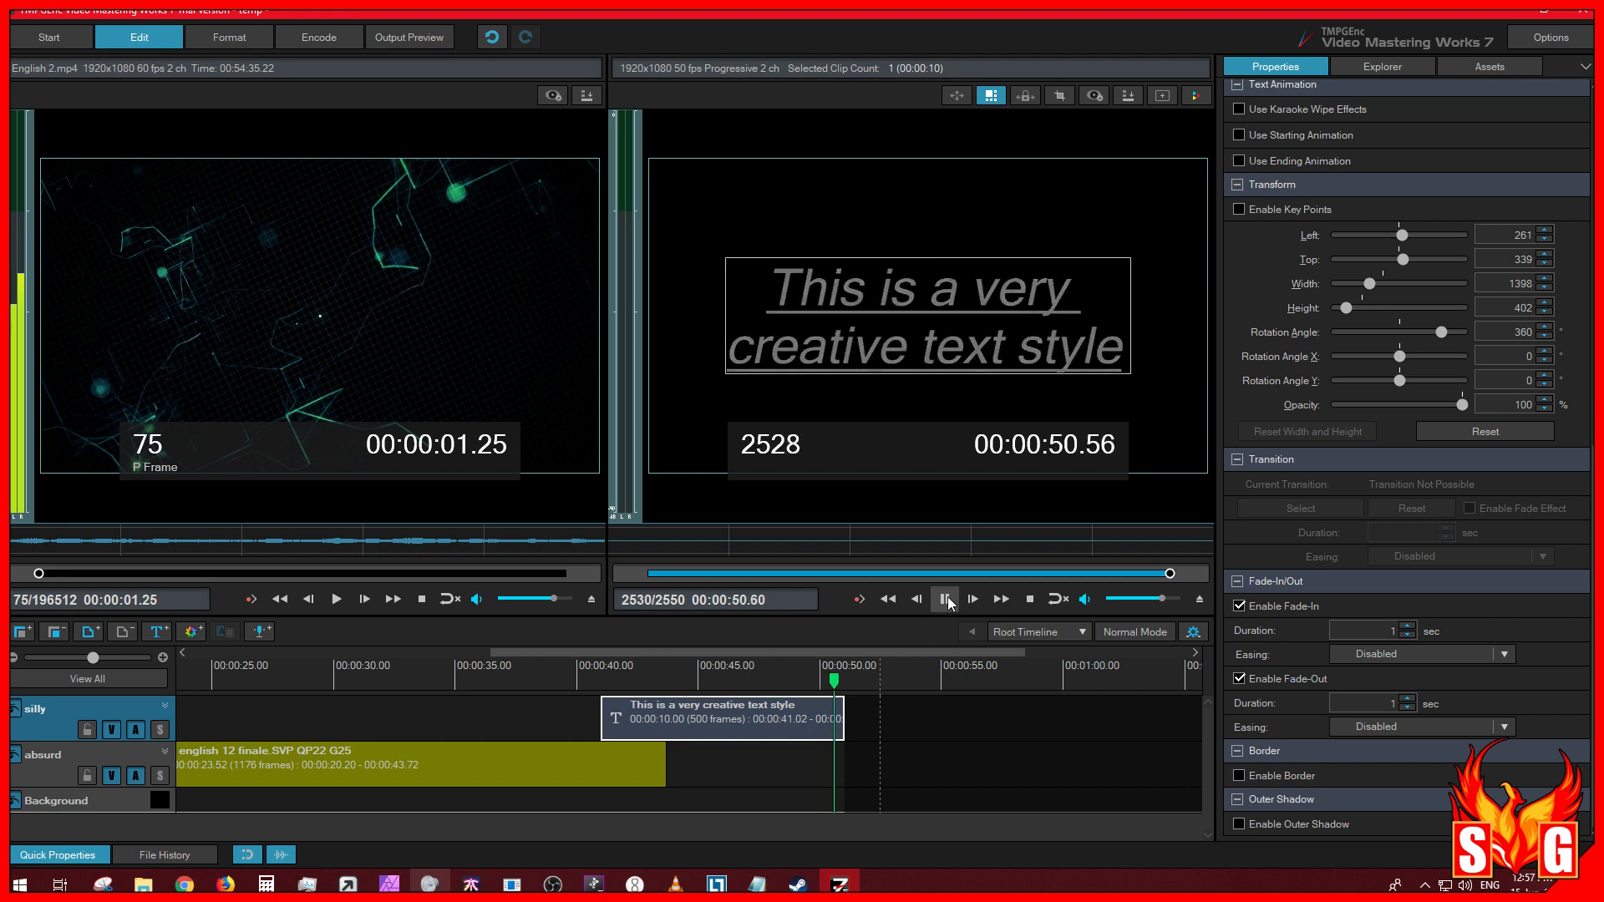
left_click(819, 680)
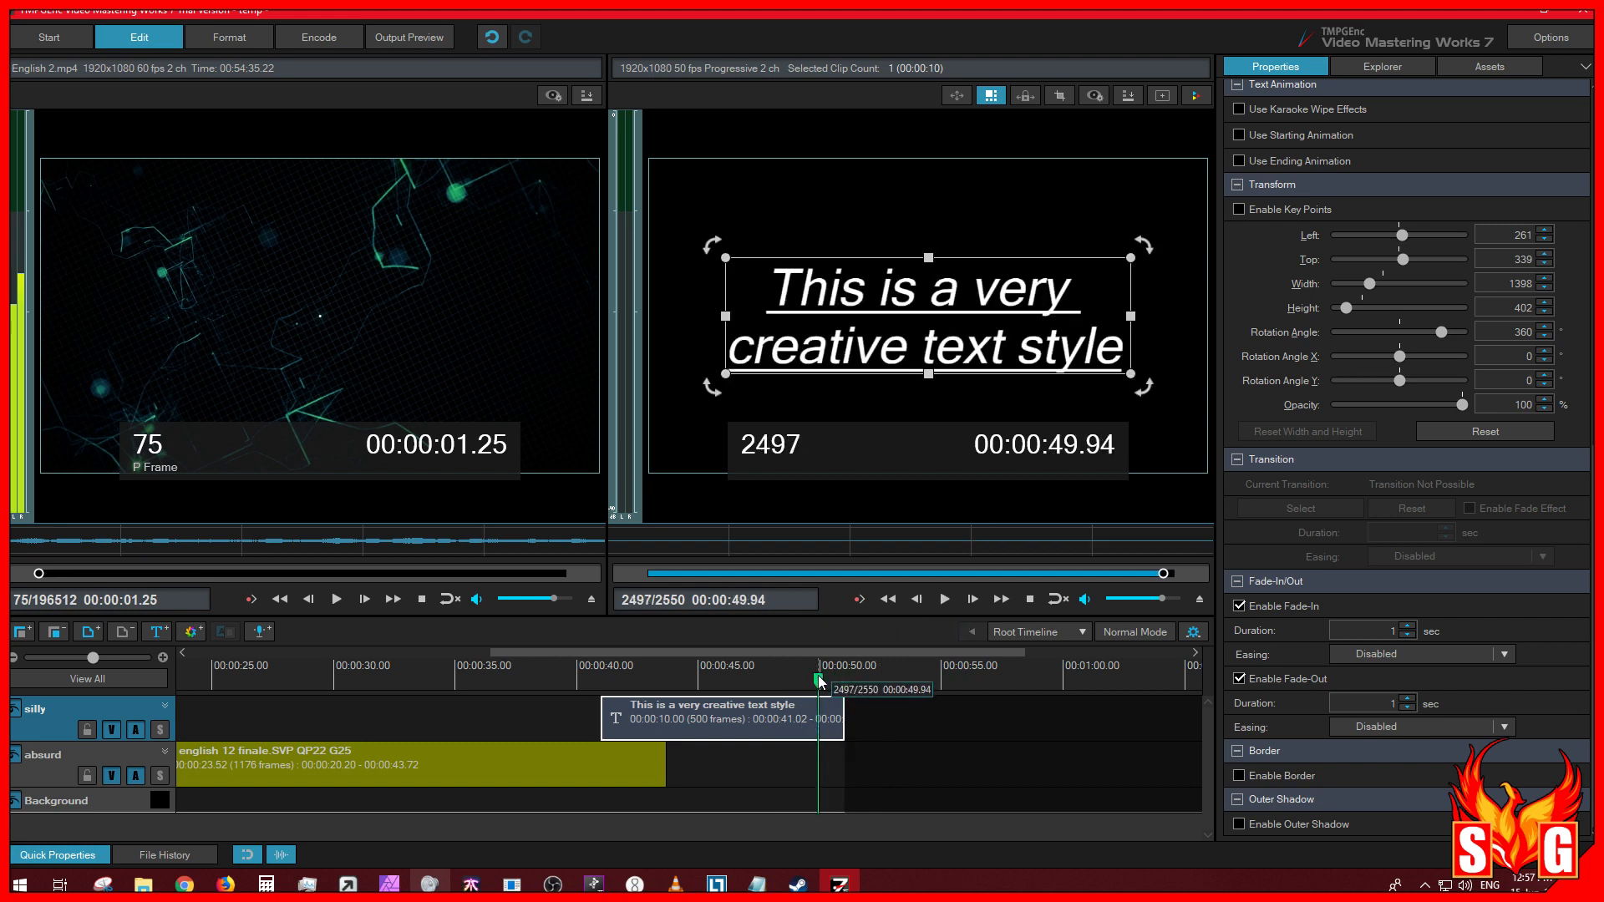
left_click(946, 600)
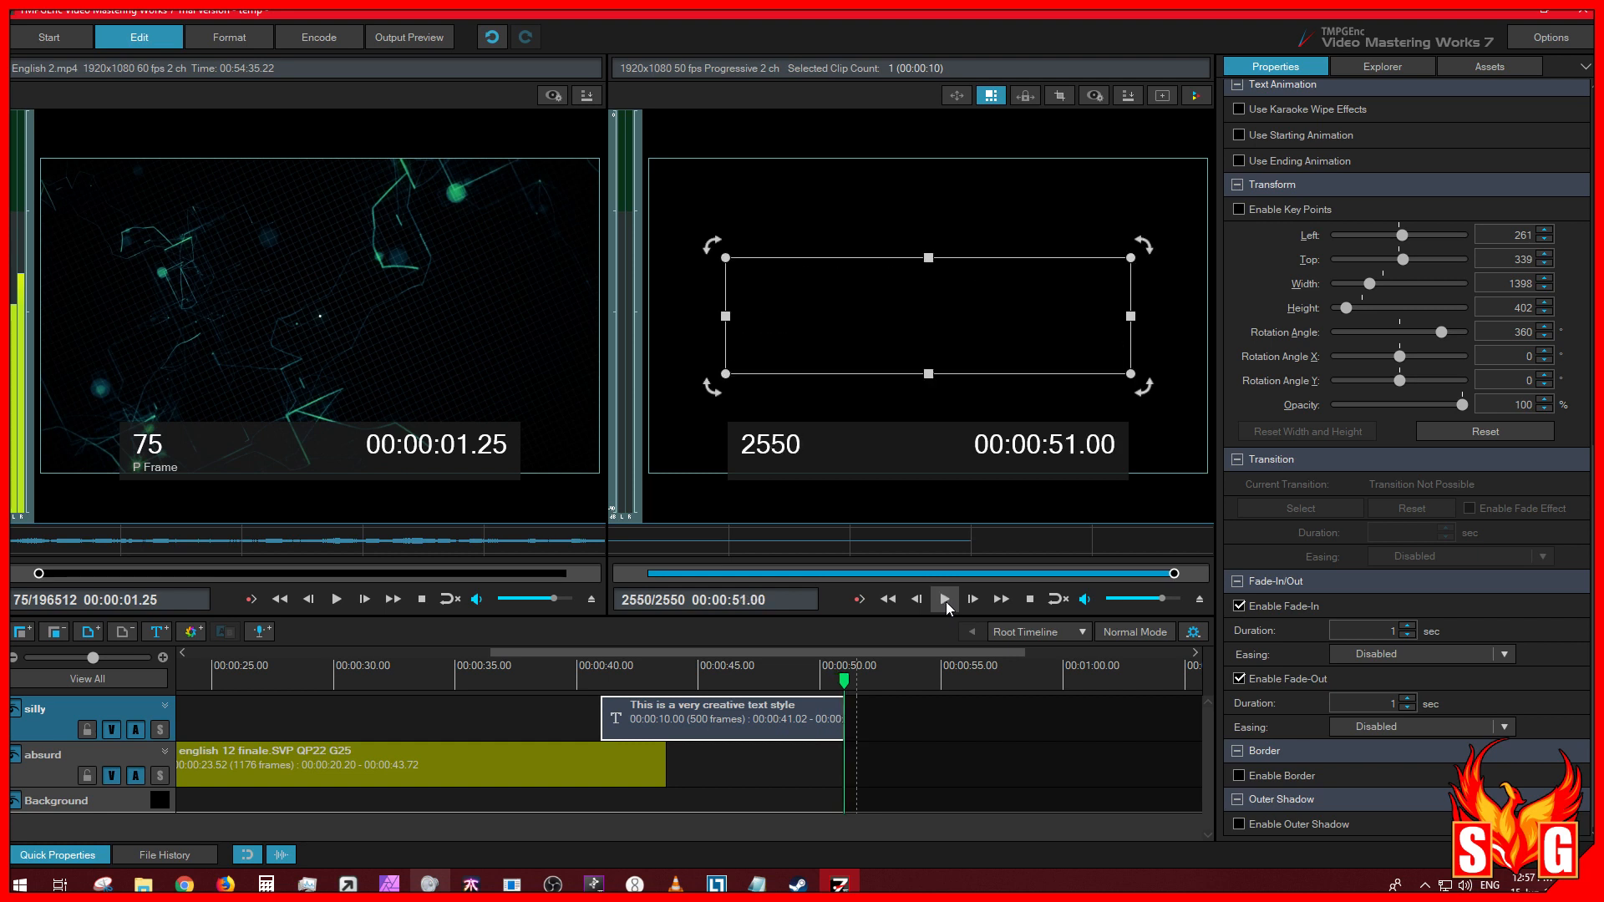
Step: Set the text clip's fade-out easing to the Quintic type, after trying Exponential
left_click(816, 681)
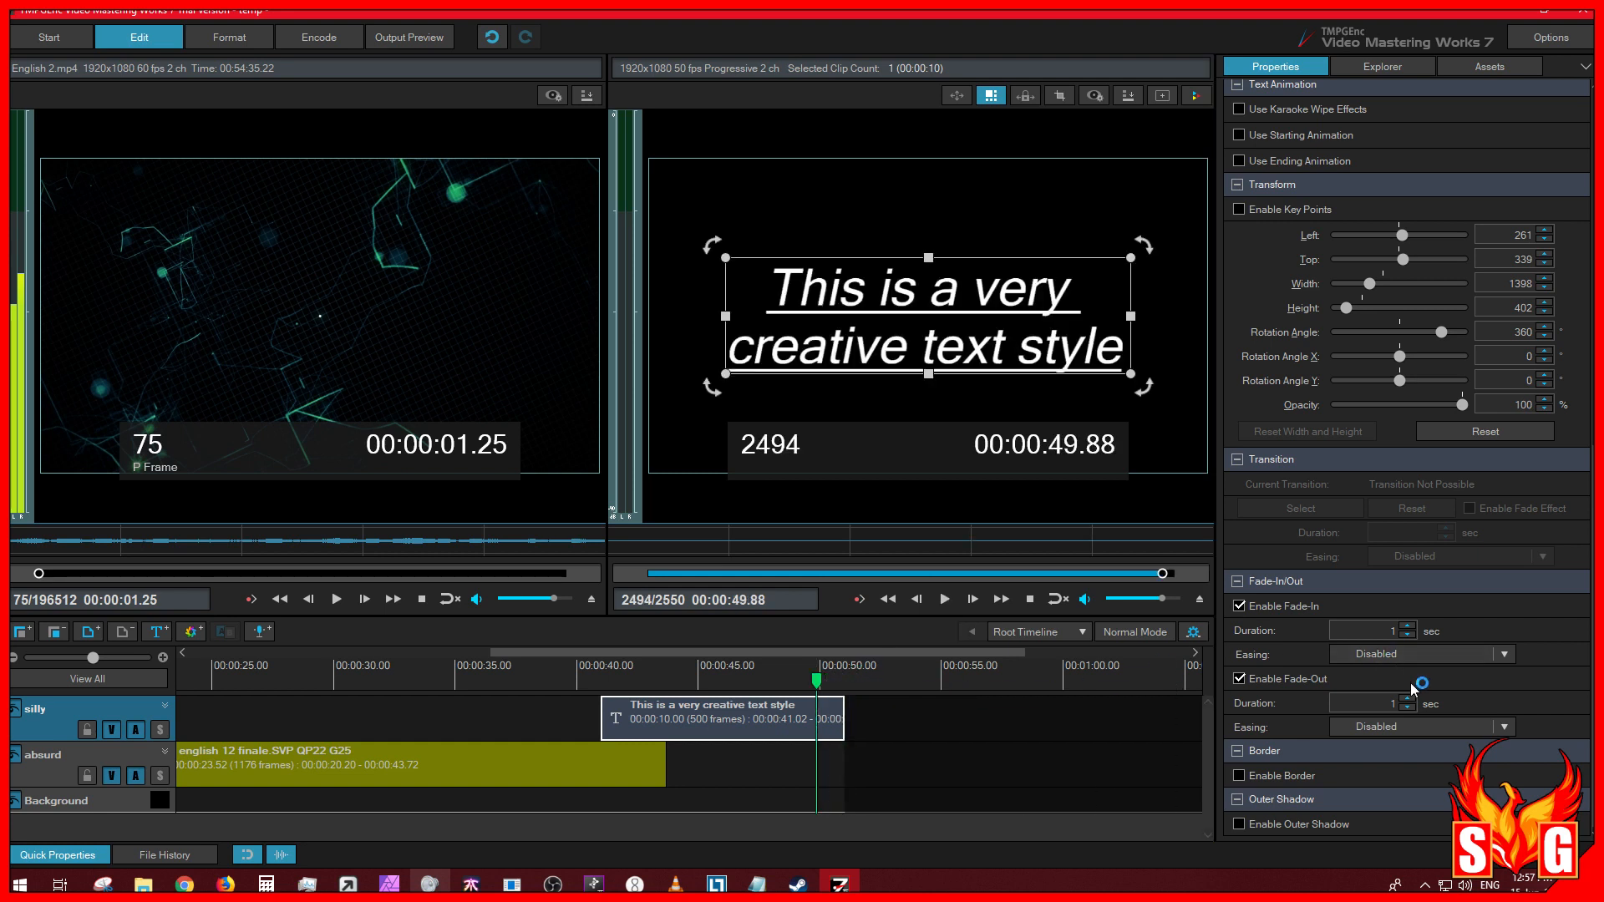
left_click(1390, 728)
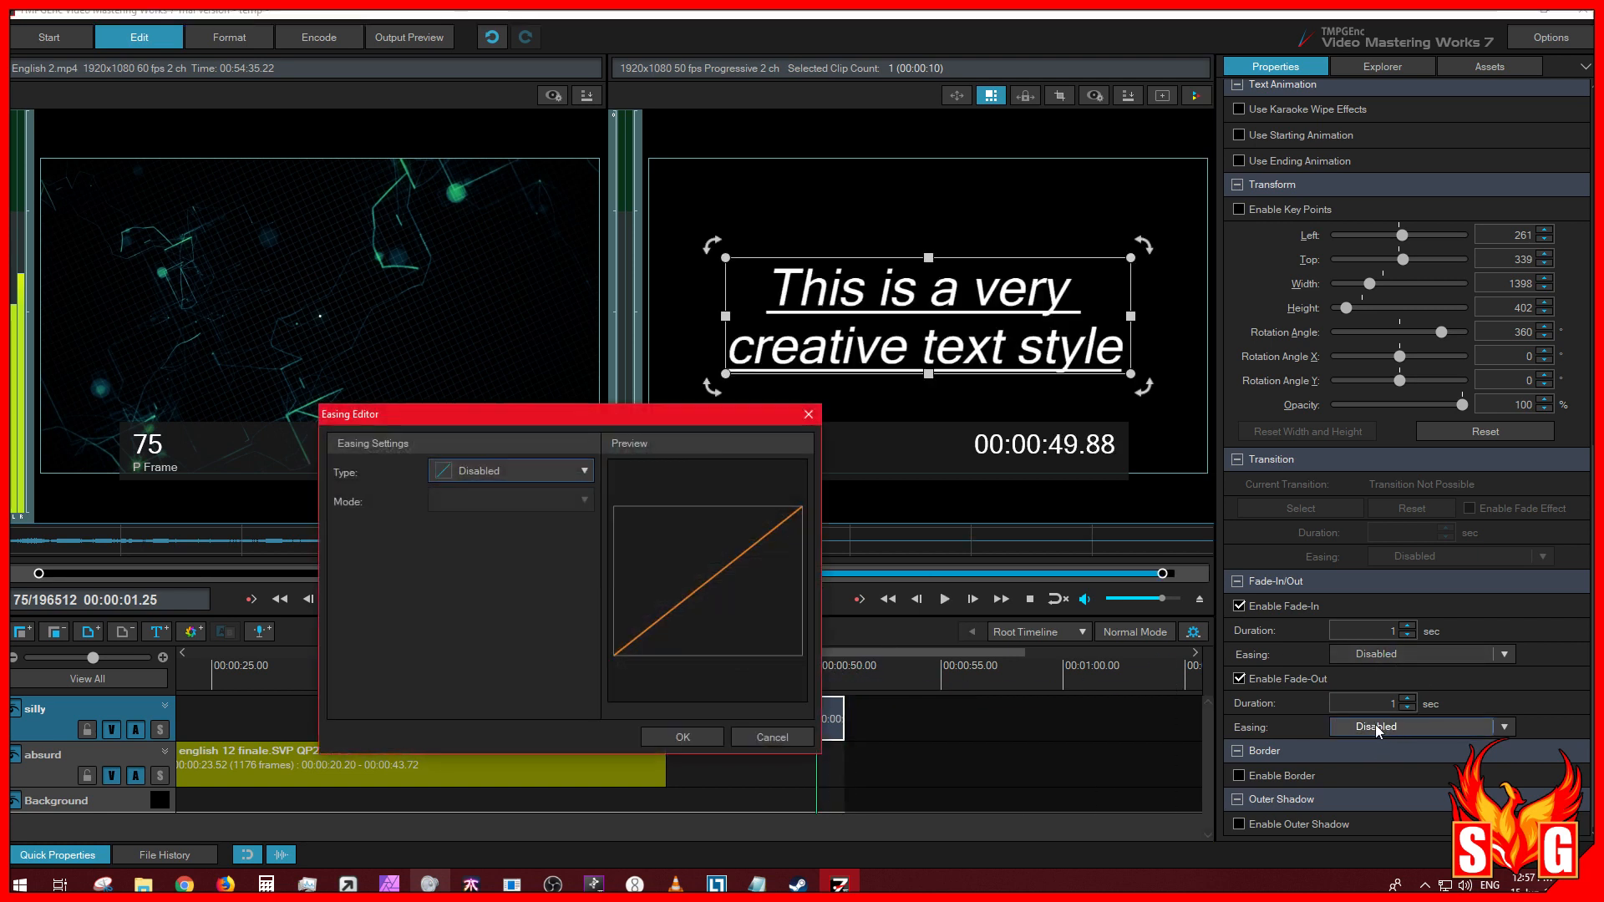
left_click(565, 470)
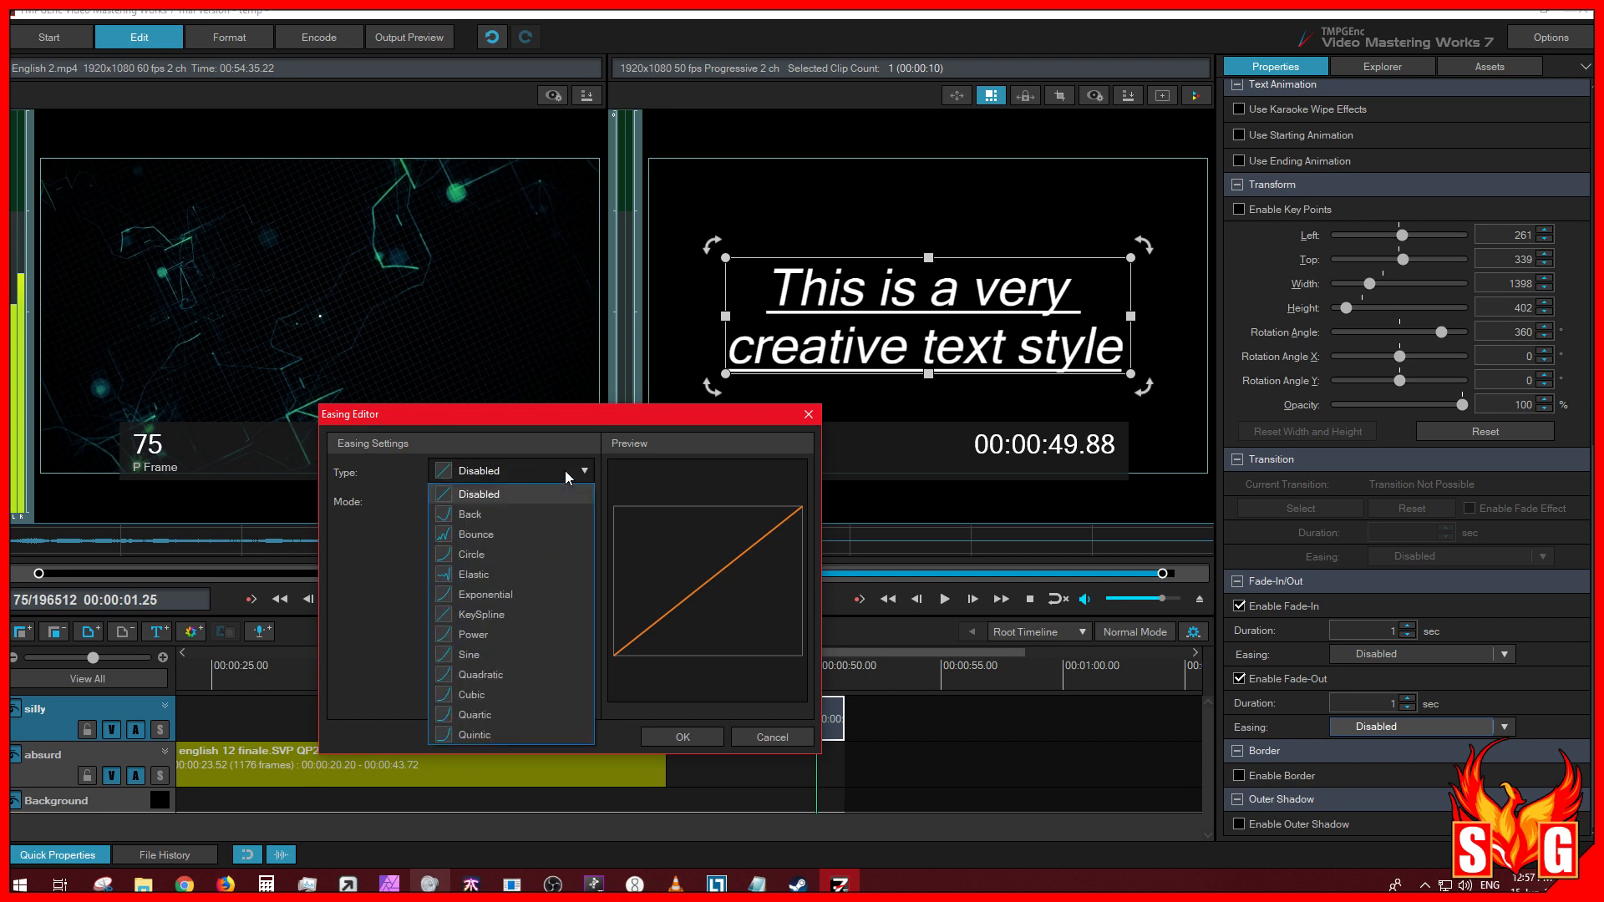
left_click(493, 595)
left_click(505, 470)
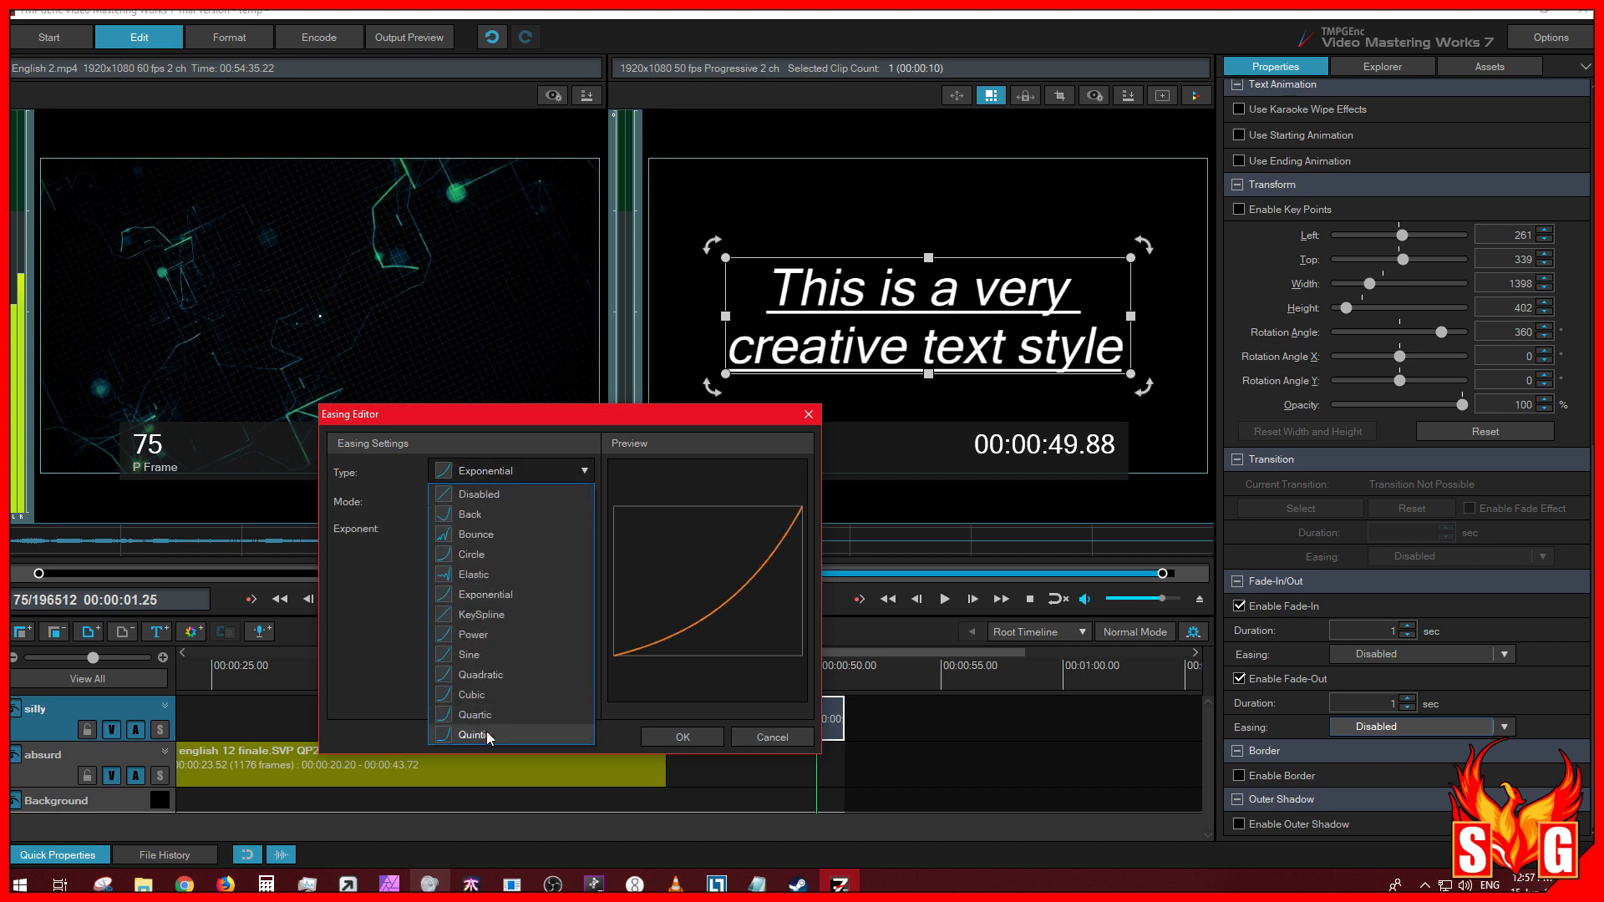
left_click(501, 729)
left_click(683, 737)
Step: Try playing the Quintic In fade-out, and return the playhead to about 00:00:50.36 near the clip's end
left_click(944, 599)
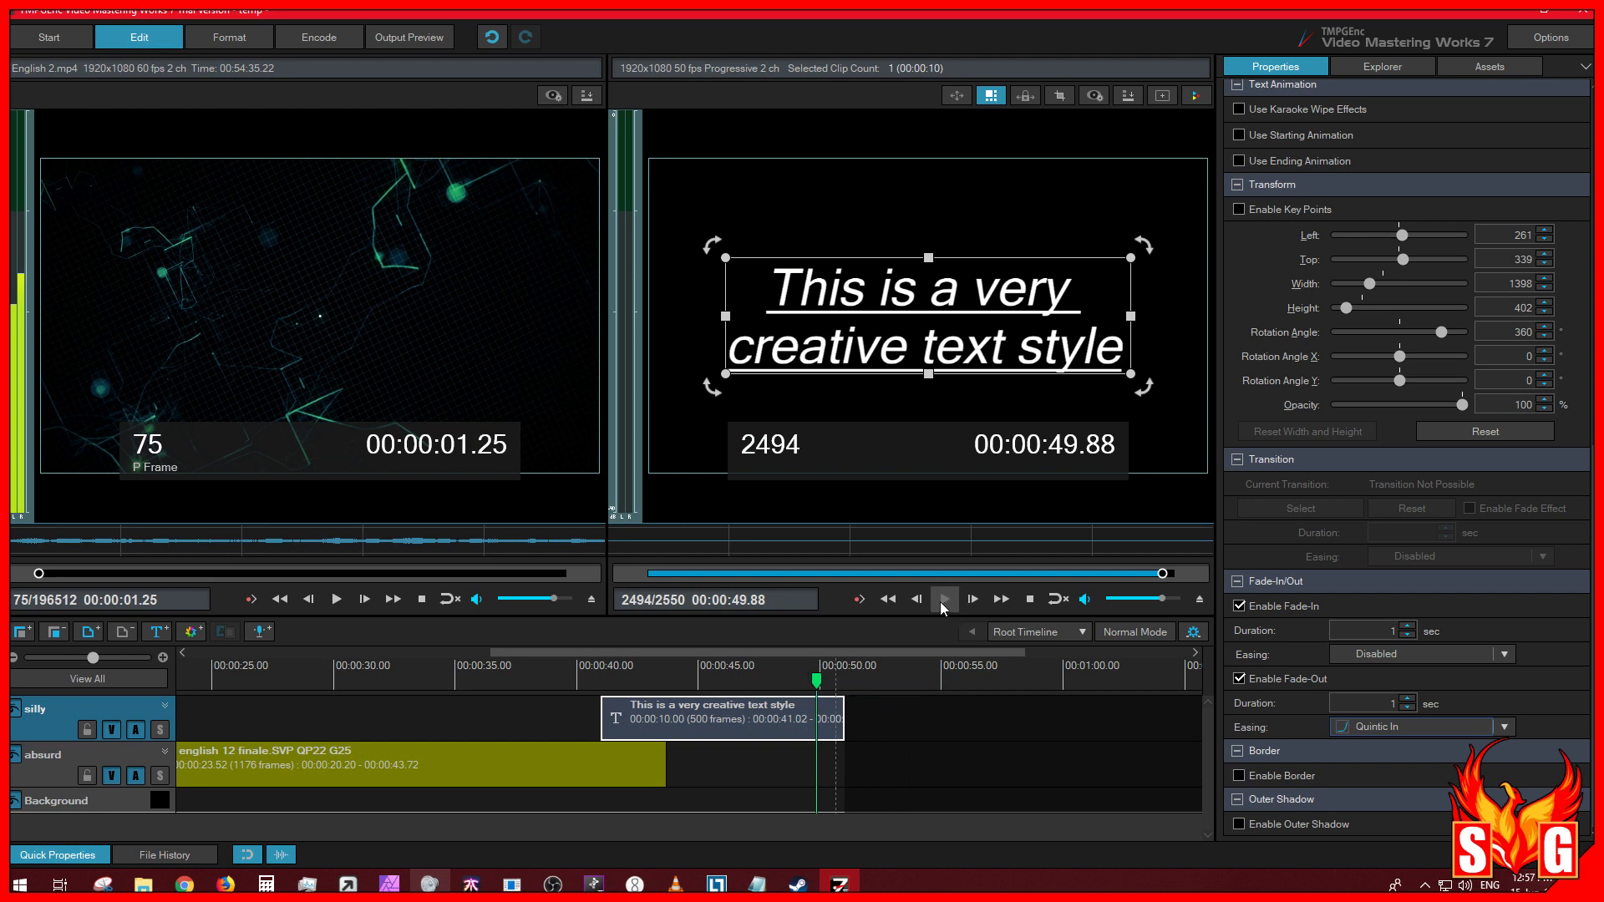
left_click(943, 600)
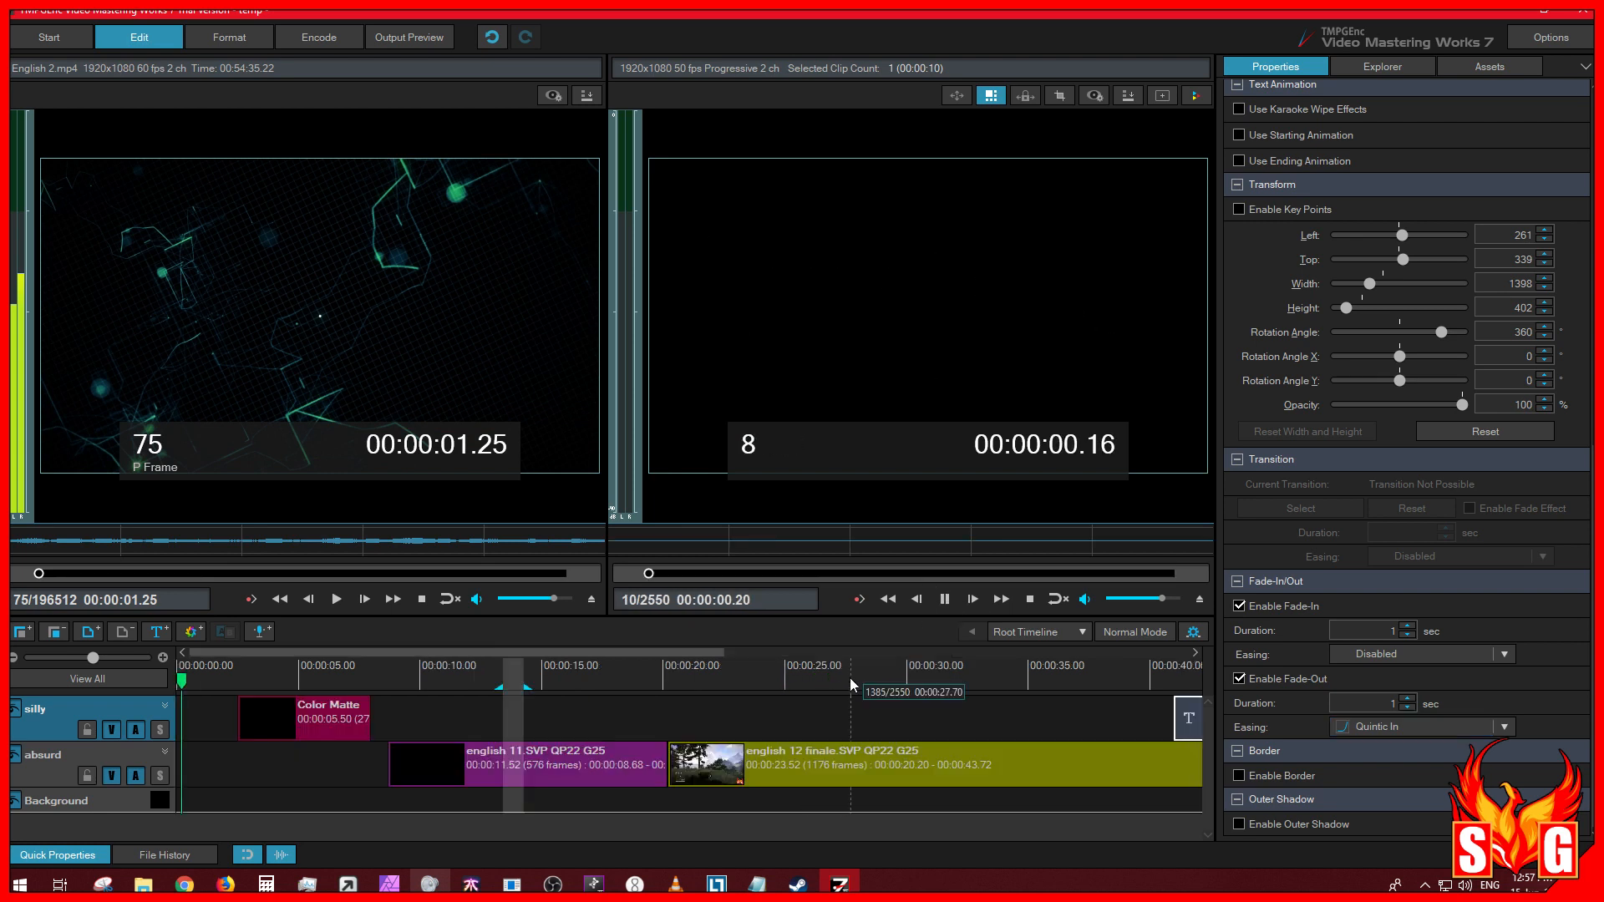
left_click(943, 599)
left_click_drag(453, 650, 767, 687)
left_click(765, 687)
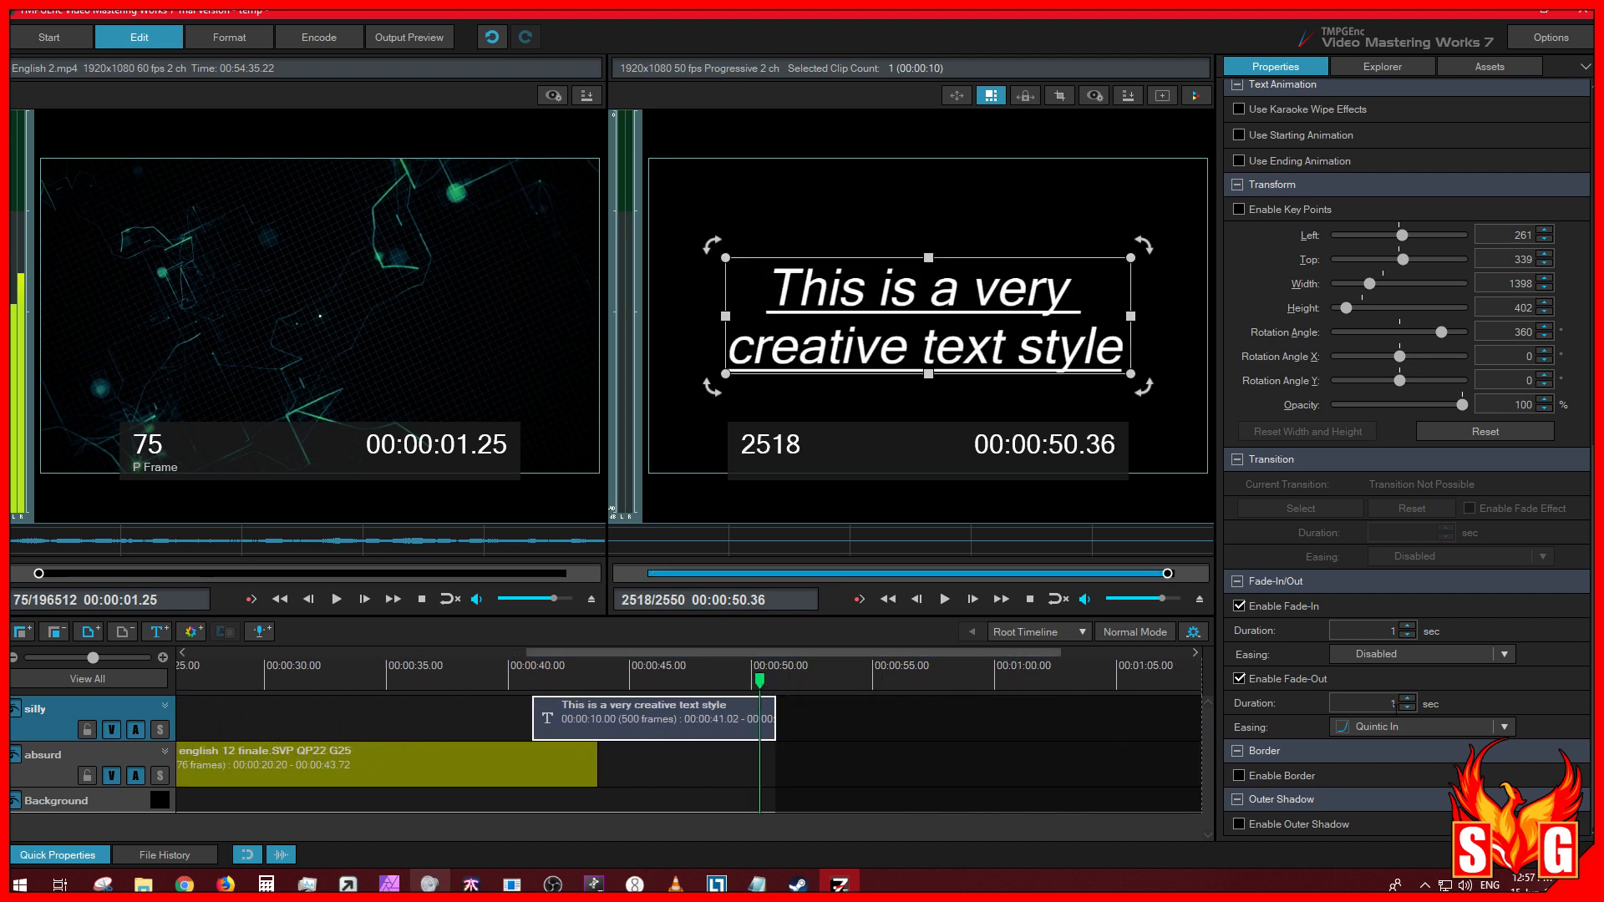
Step: Change the text clip's fade-out easing mode to Out, keeping the Quintic type
left_click(1397, 727)
left_click(481, 500)
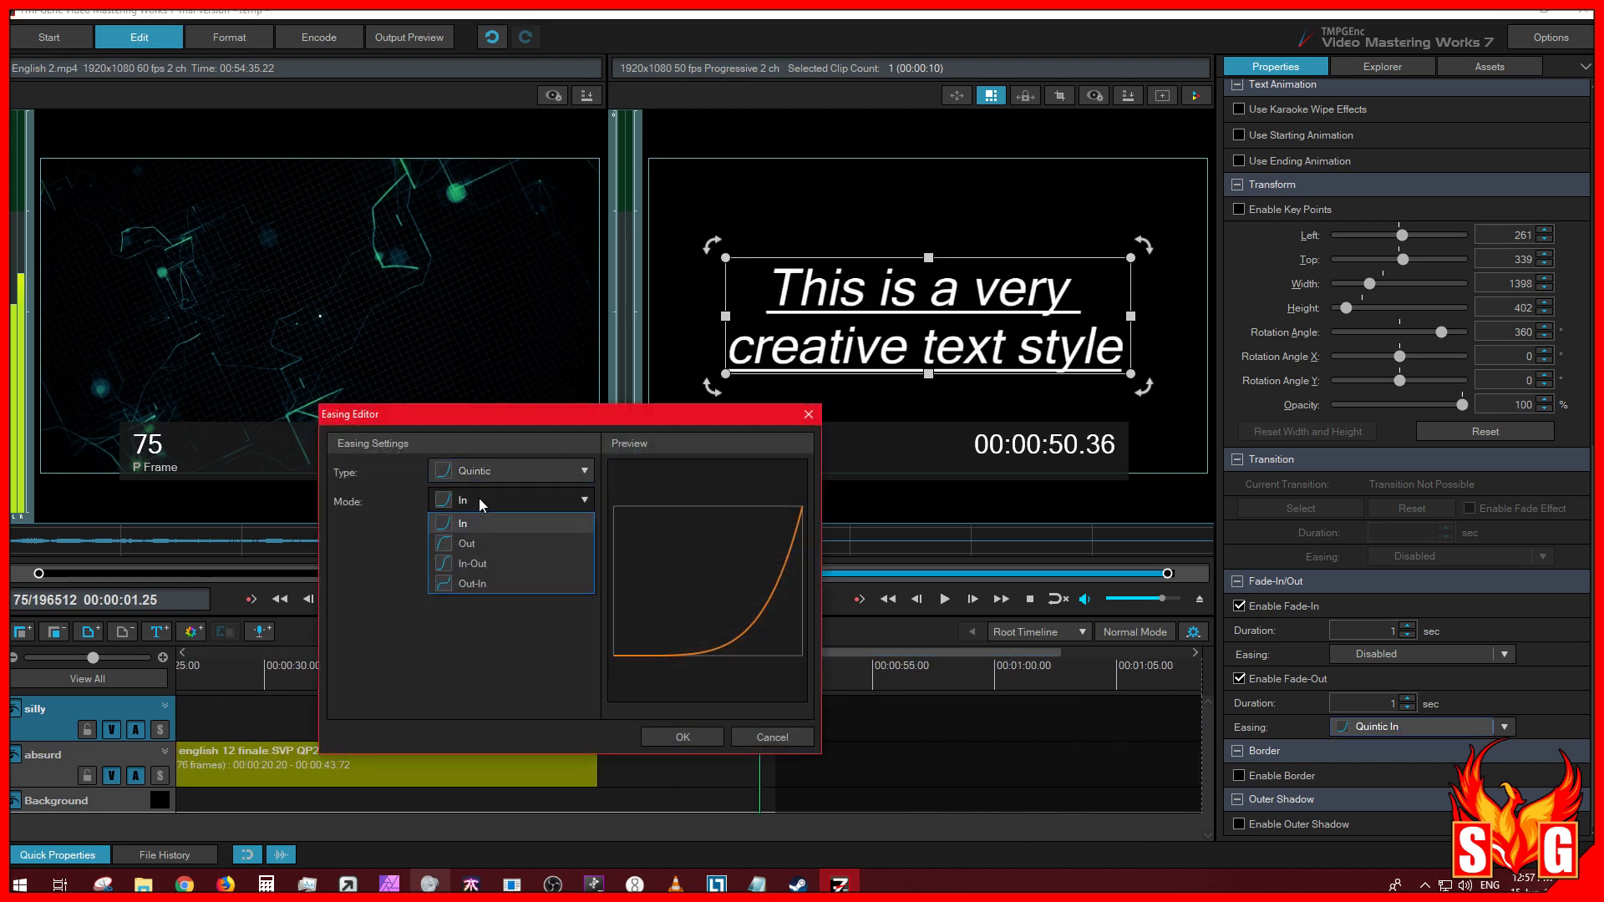
left_click(466, 543)
left_click(683, 737)
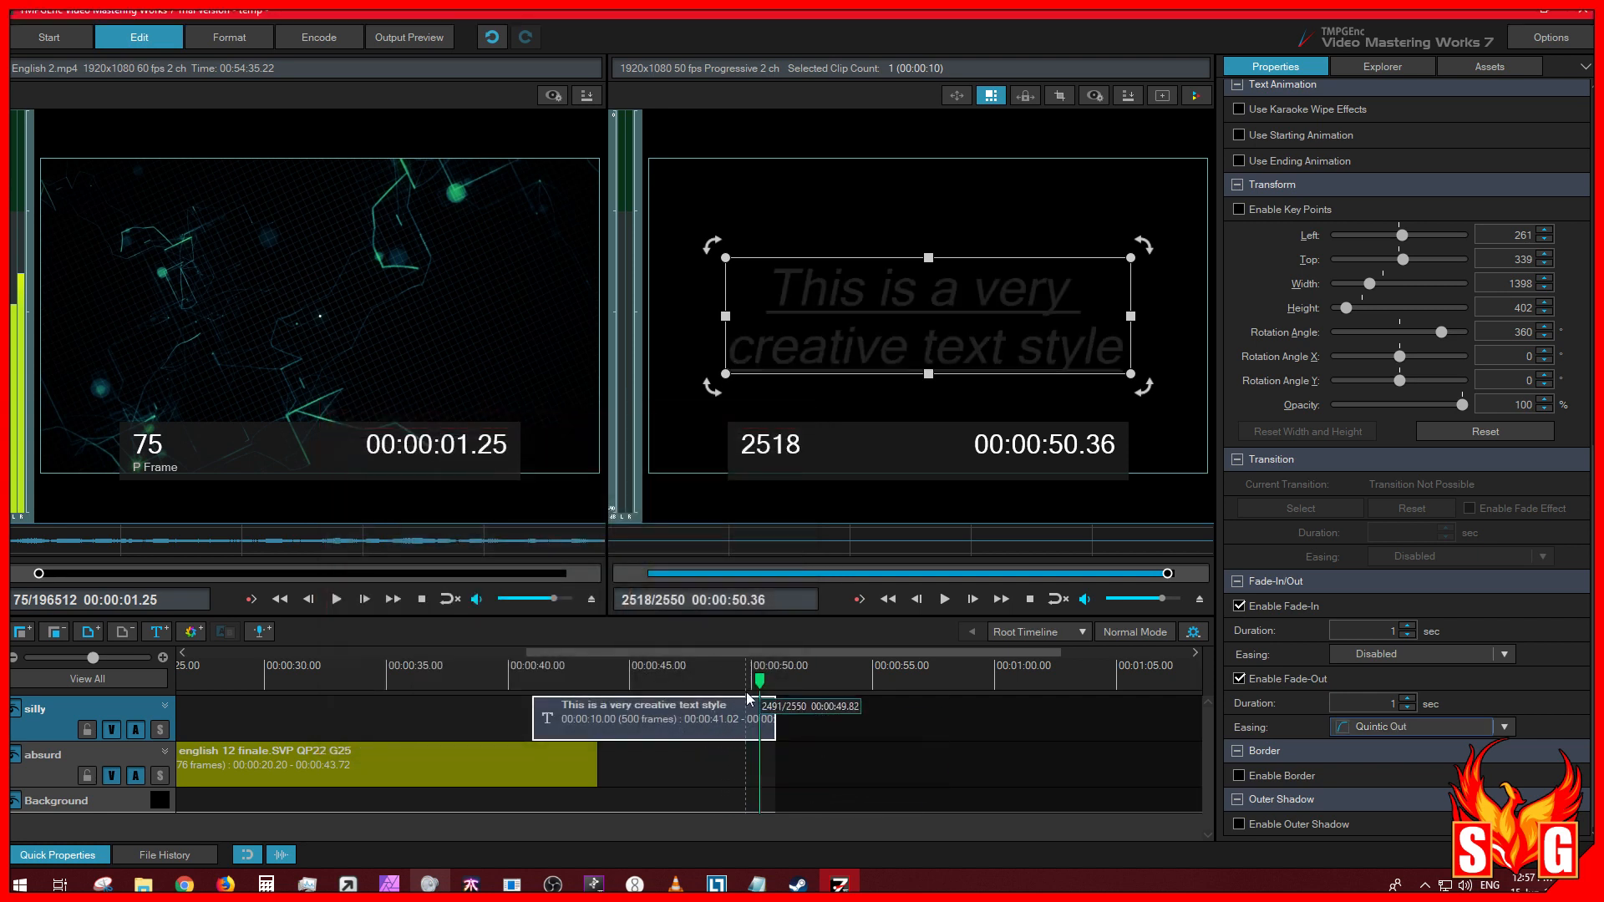
Step: Play the end of the text clip to preview the Quintic Out fade-out
left_click(744, 685)
left_click(945, 600)
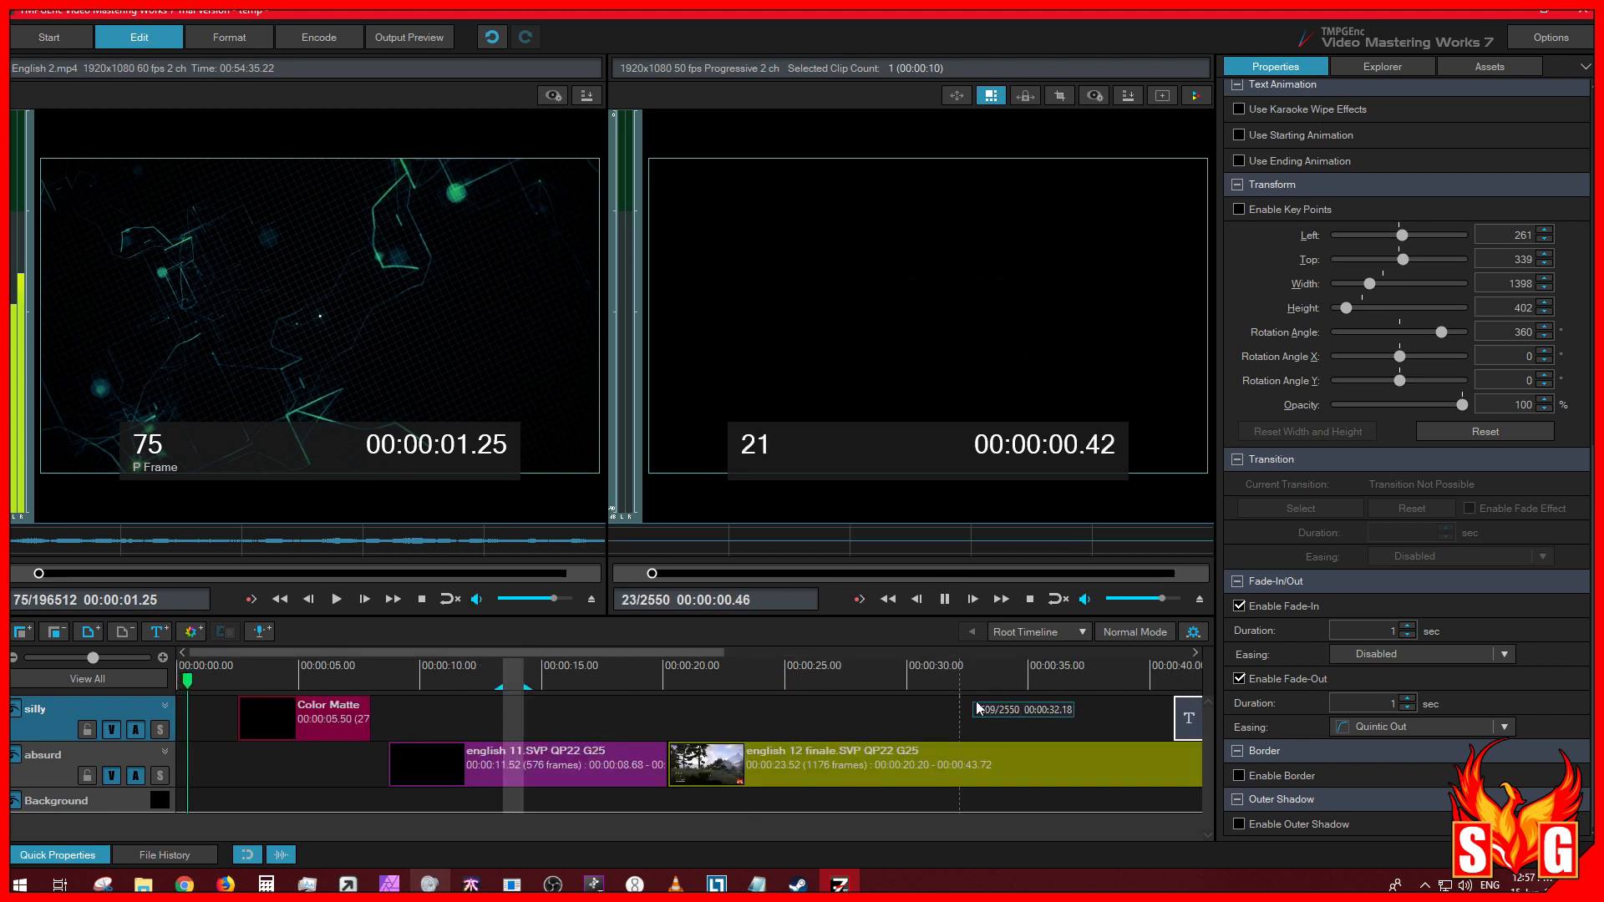
left_click(945, 600)
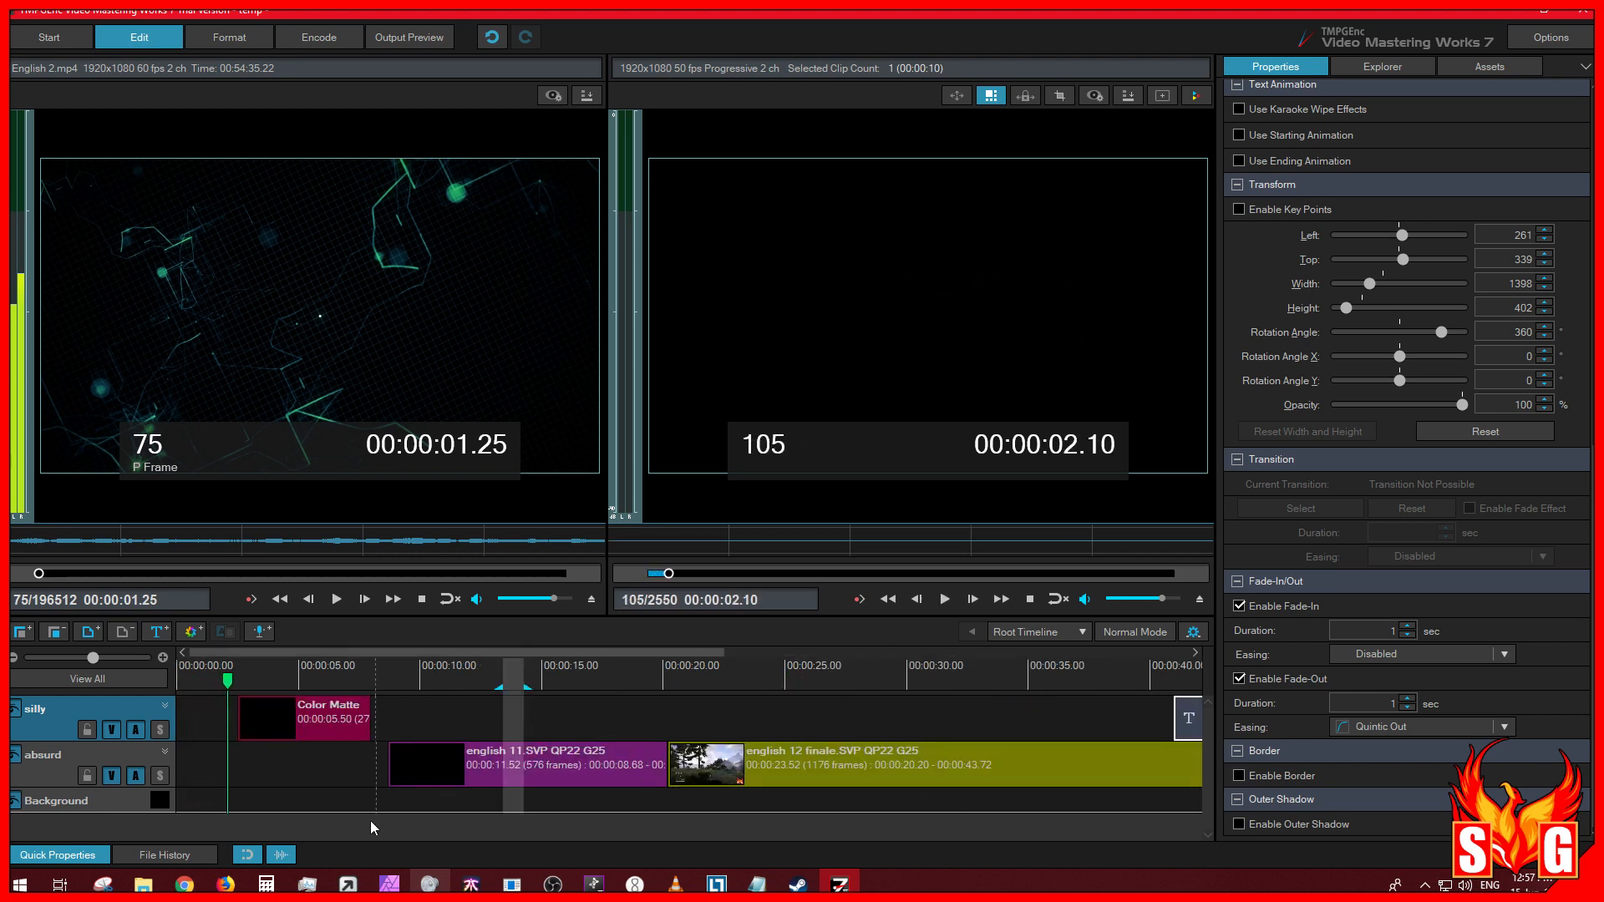
left_click_drag(421, 655, 777, 652)
left_click(711, 675)
left_click(945, 600)
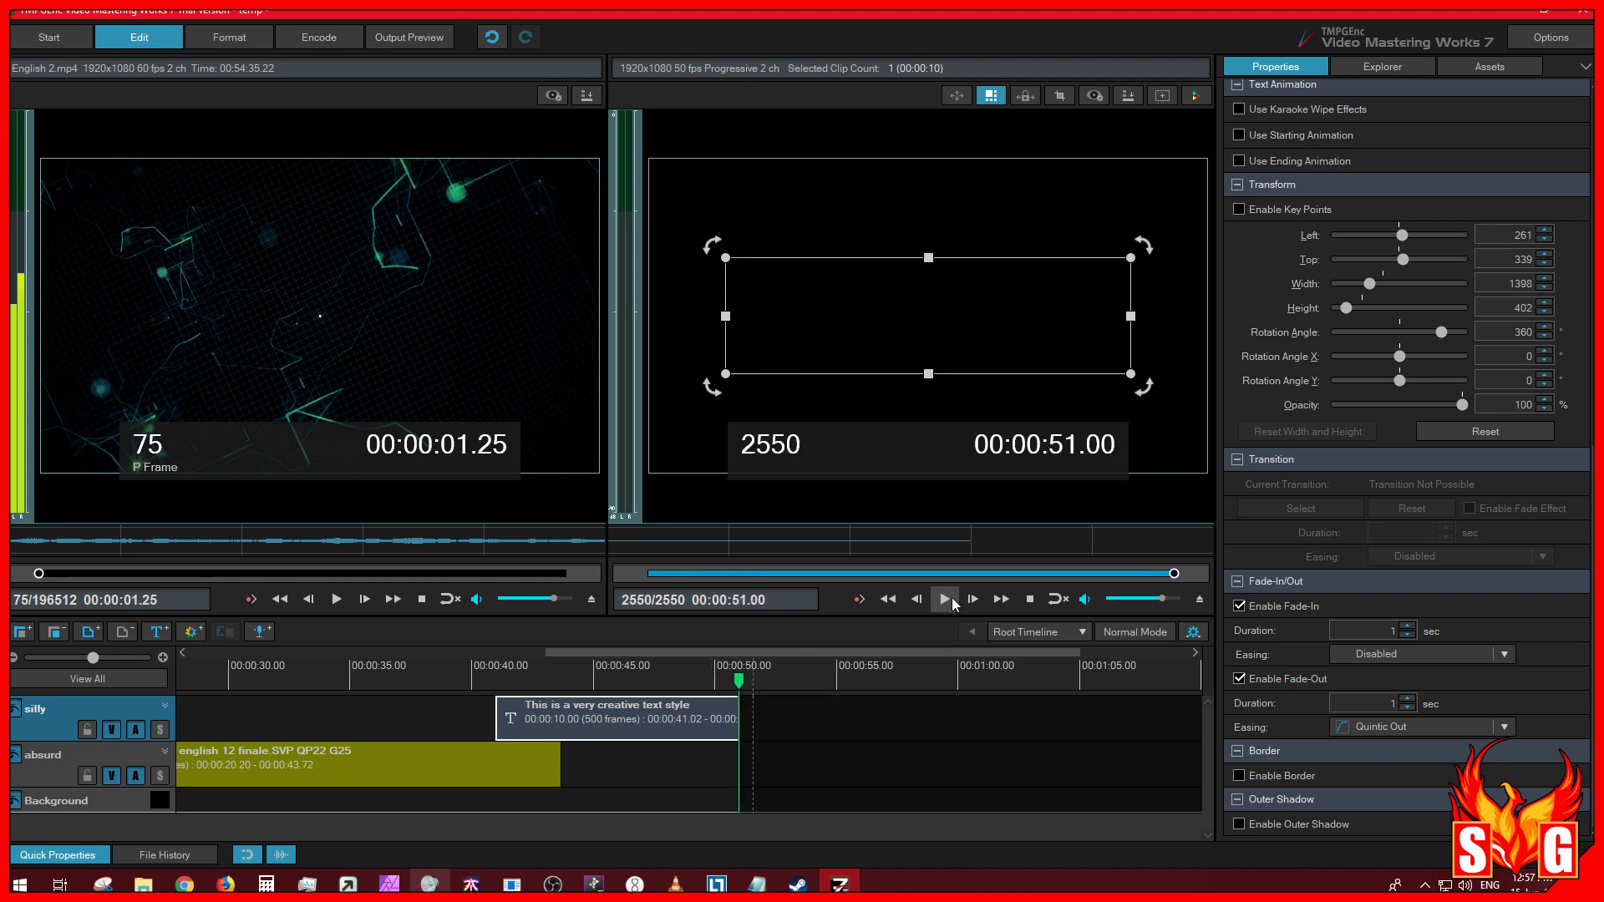
Step: Set the text clip's fade-out duration to 3 seconds and play the fade
left_click_drag(741, 684, 705, 687)
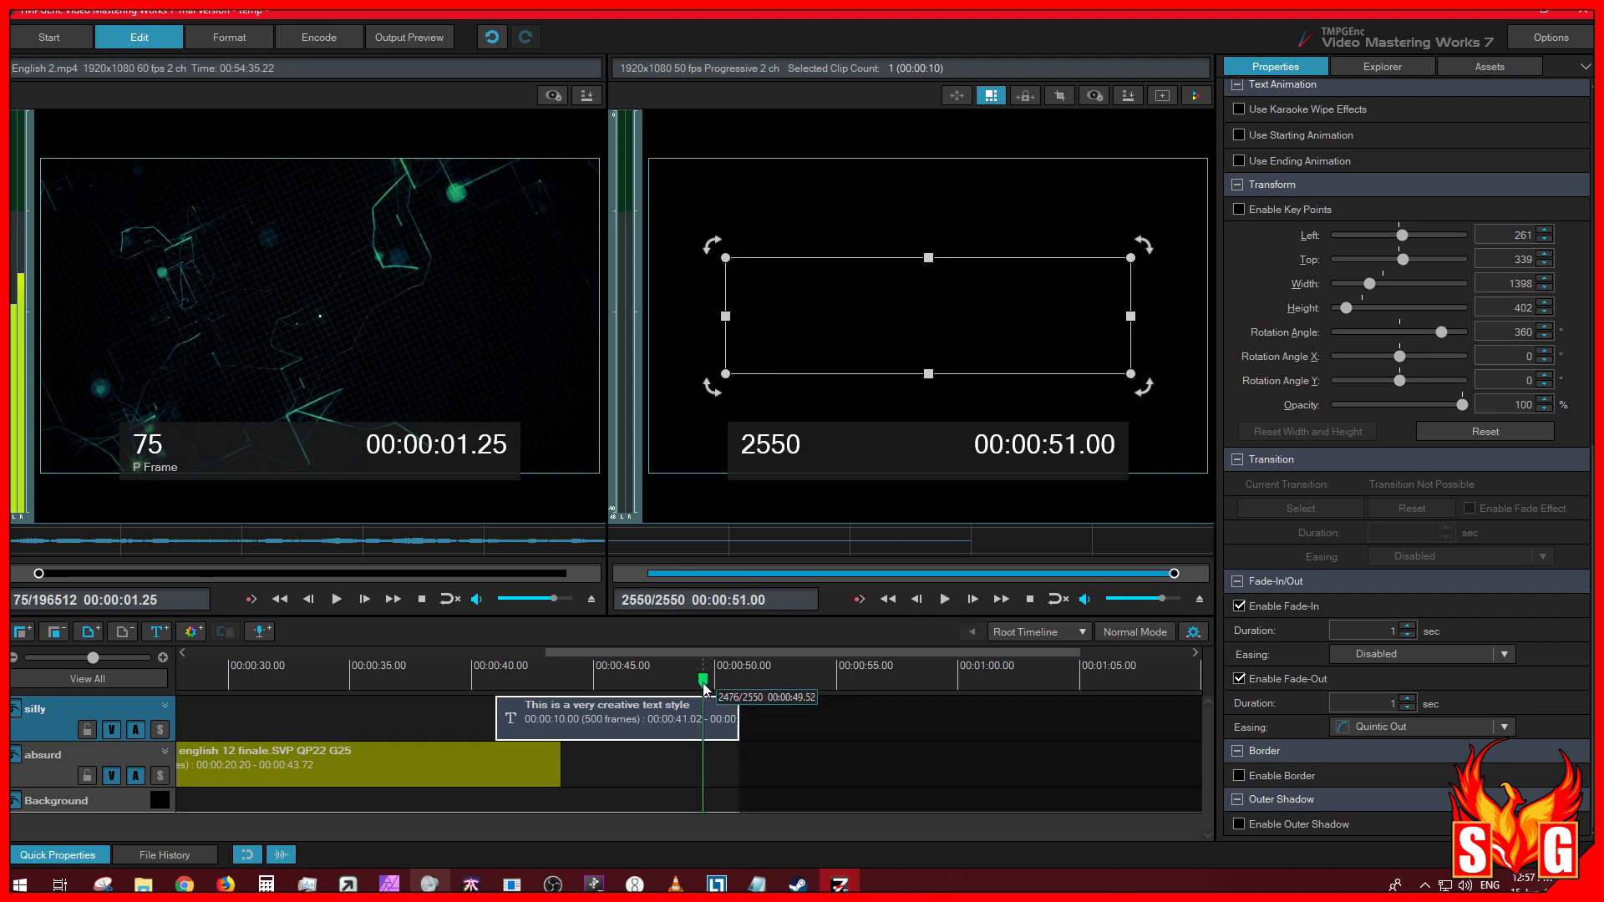
left_click(1408, 699)
left_click(1408, 698)
left_click(1408, 699)
left_click(1367, 703)
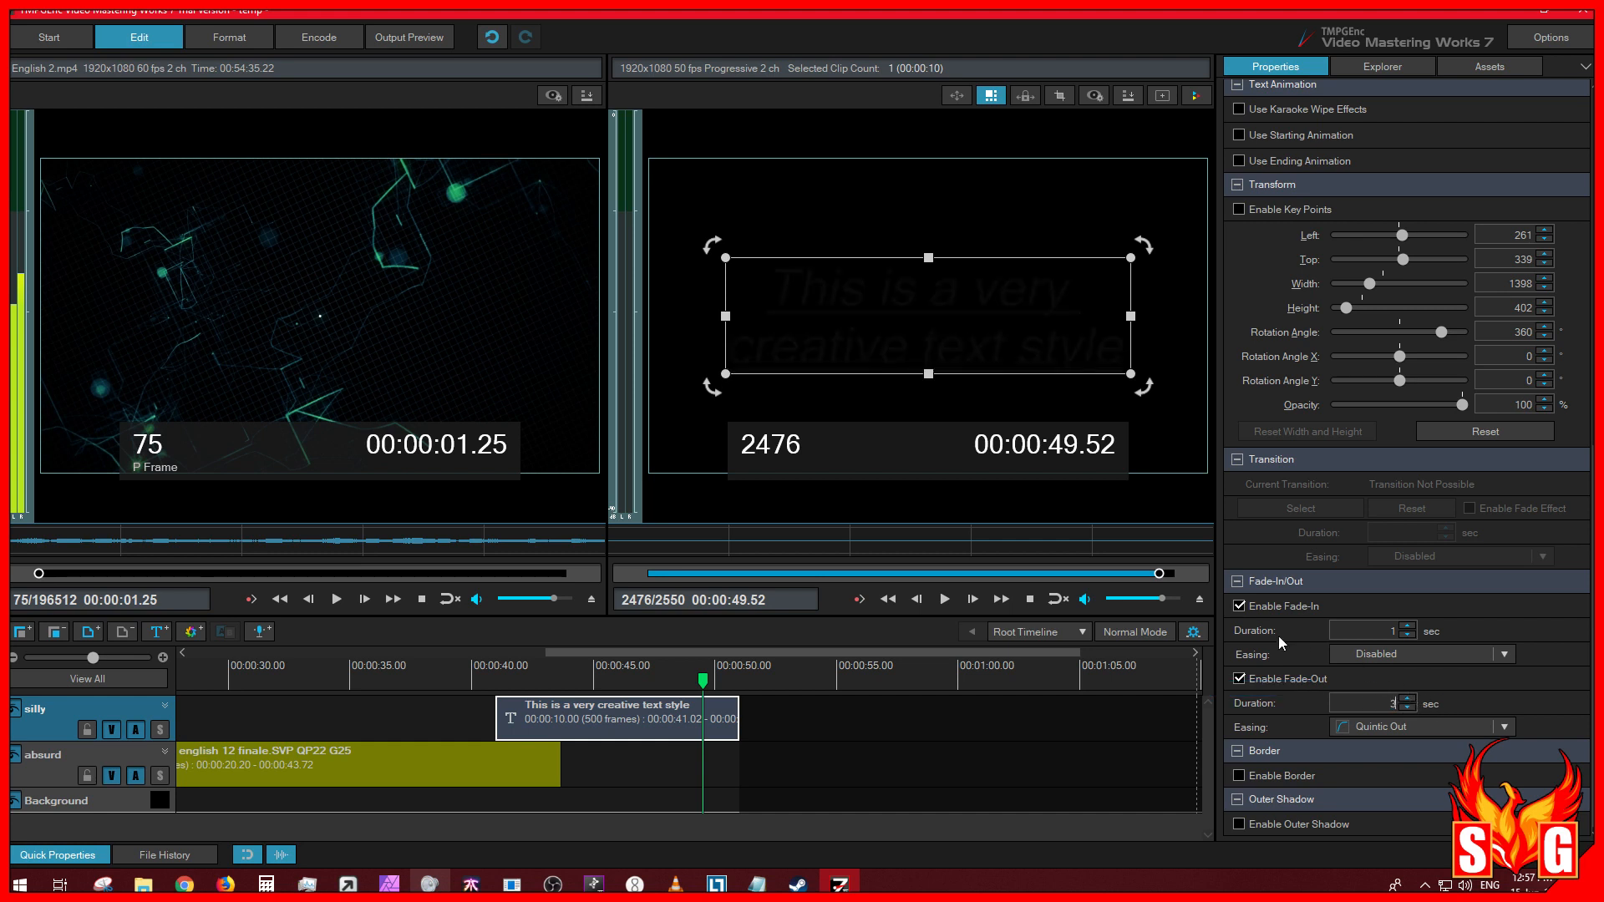
left_click(944, 600)
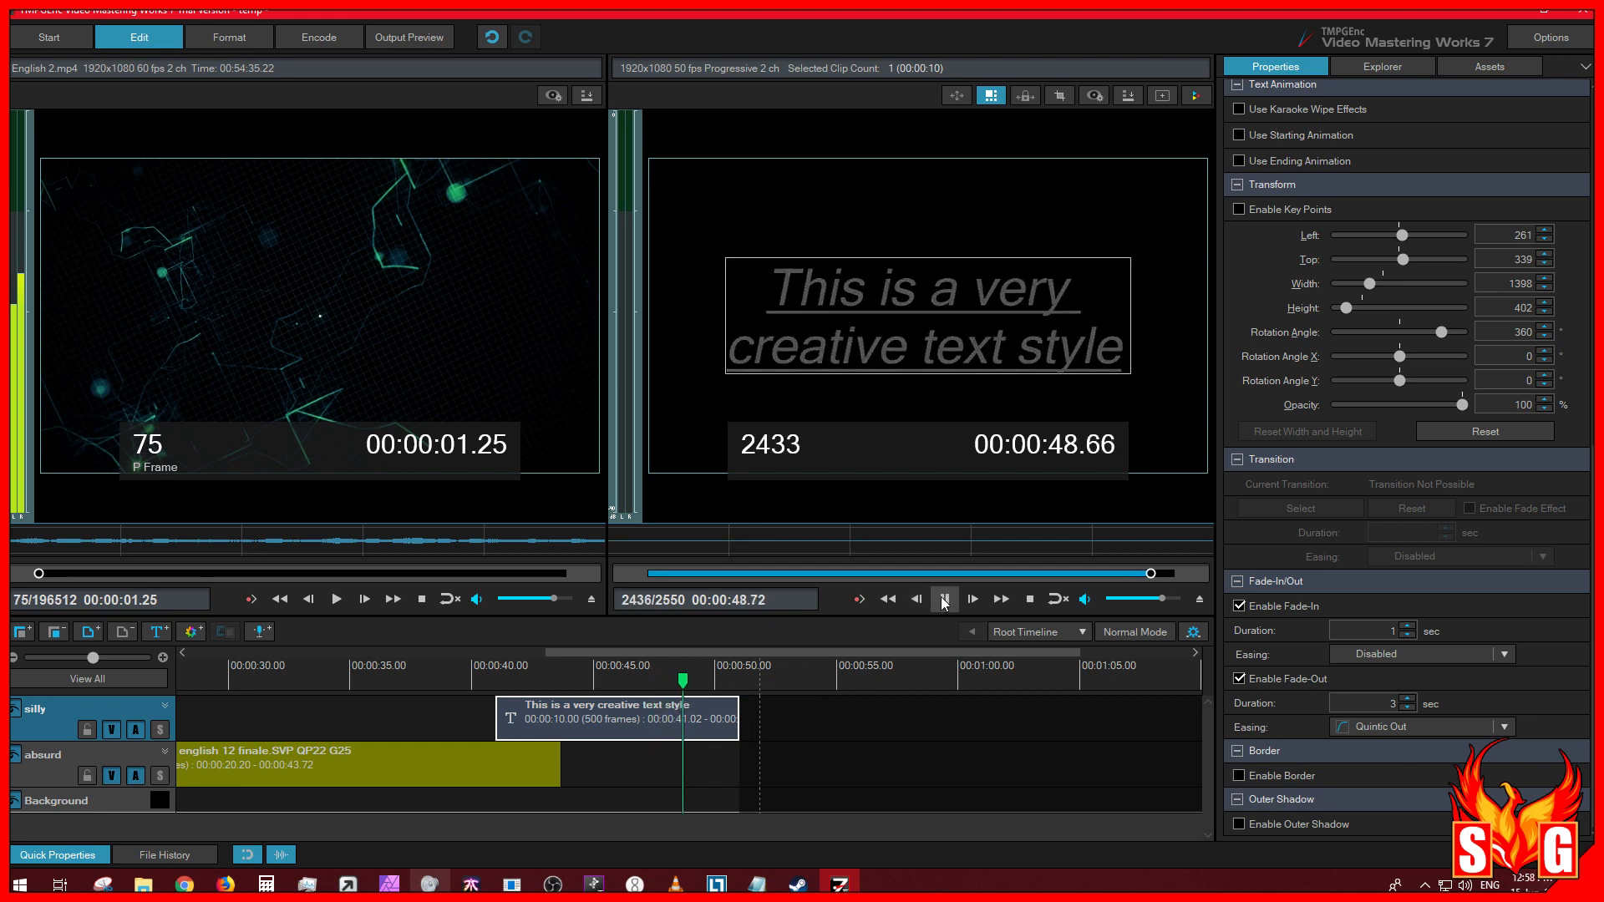
left_click(944, 600)
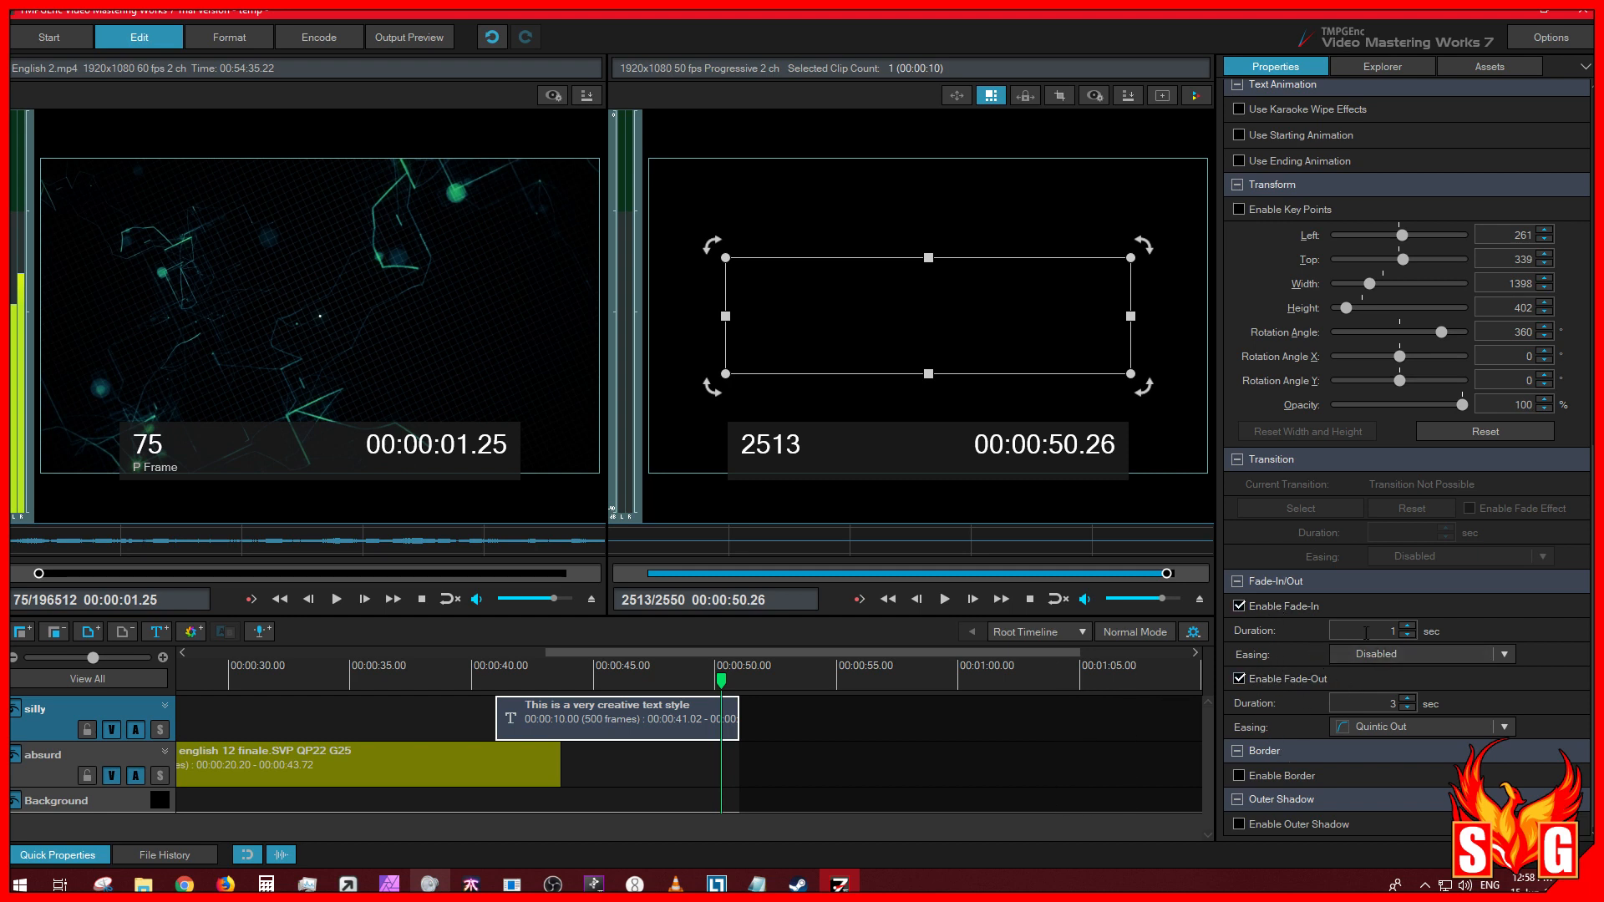
Step: Place the playhead at about 00:00:46.54 and disable both the fade-out and the fade-in on the text clip
left_click(631, 683)
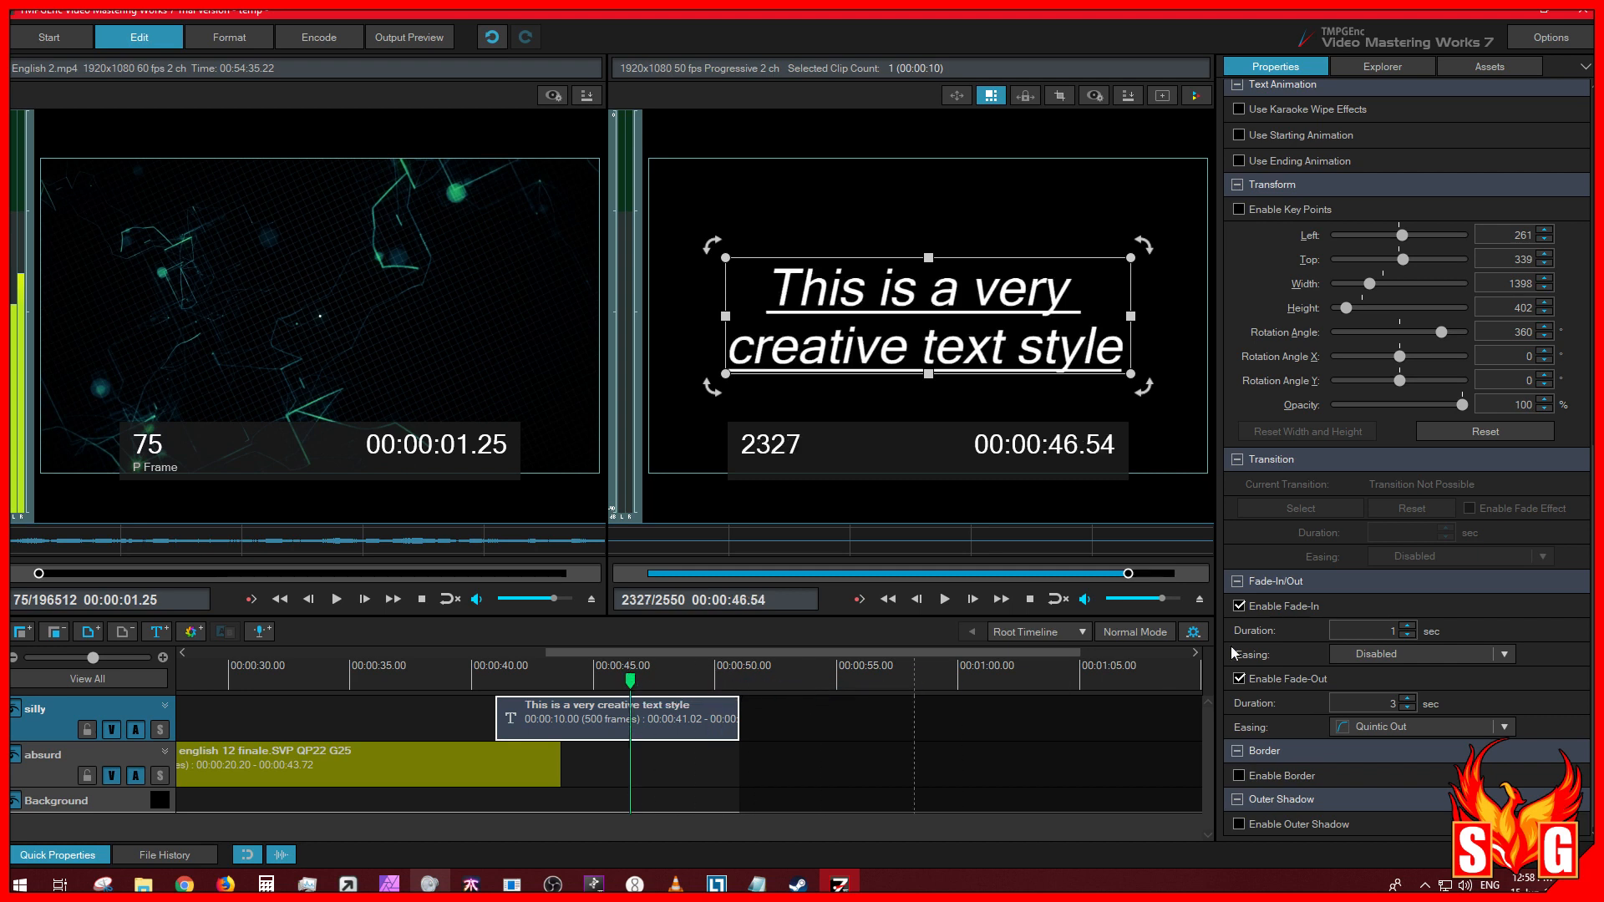
left_click(1240, 678)
left_click(1241, 652)
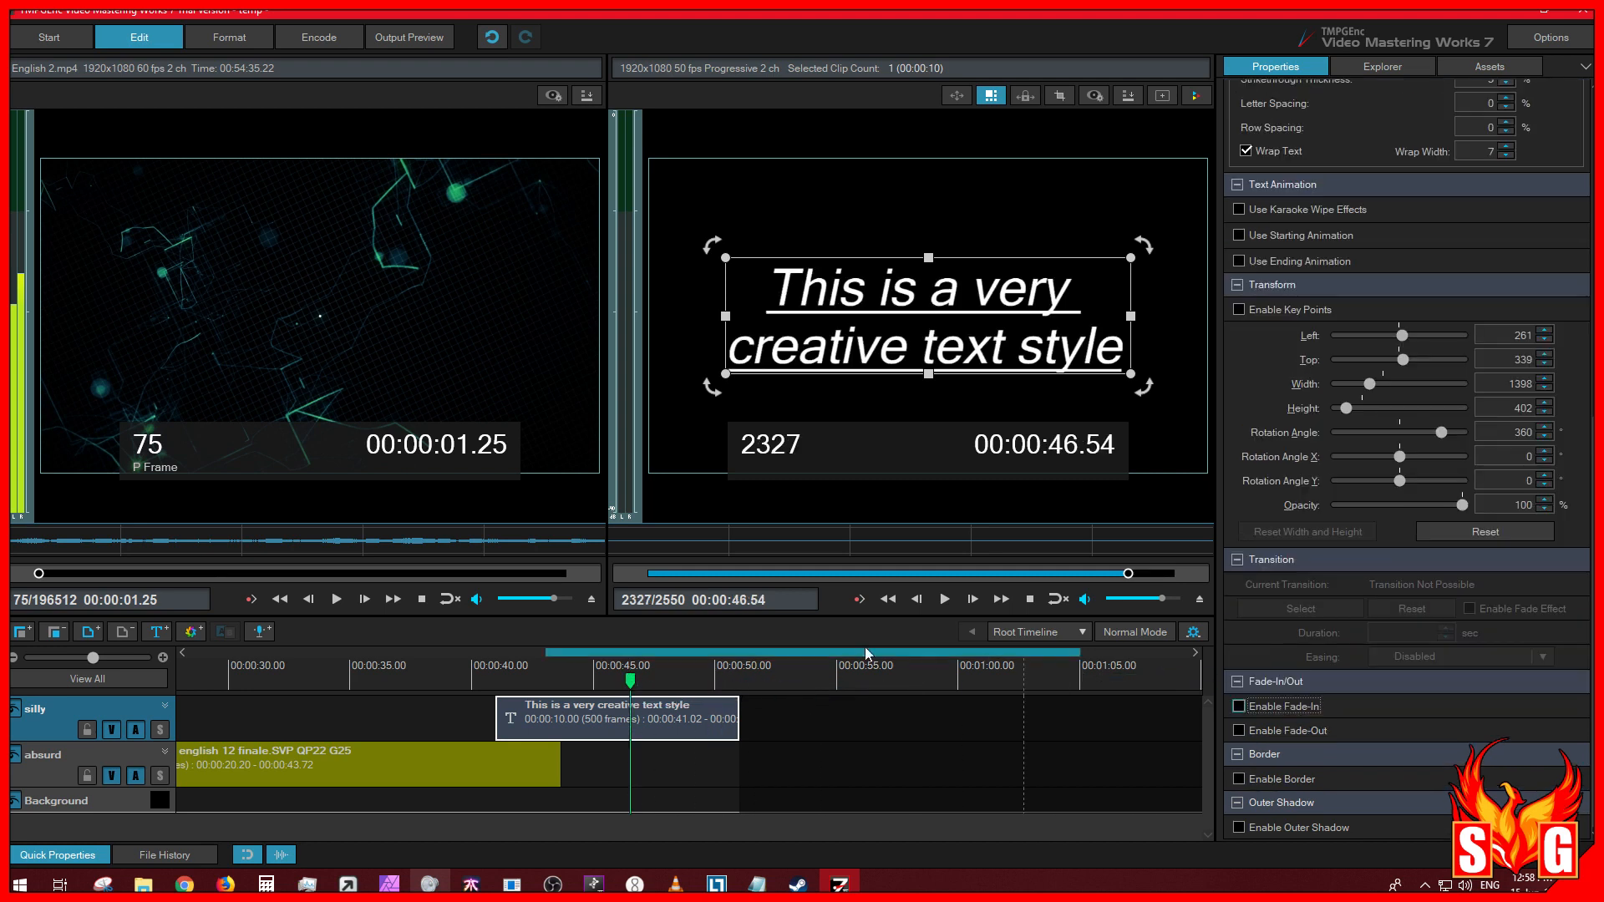
Step: Enable the text border and move the text clip over the video to start at about 00:00:32.46
left_click(1240, 779)
scroll(1237, 778, "down", 1)
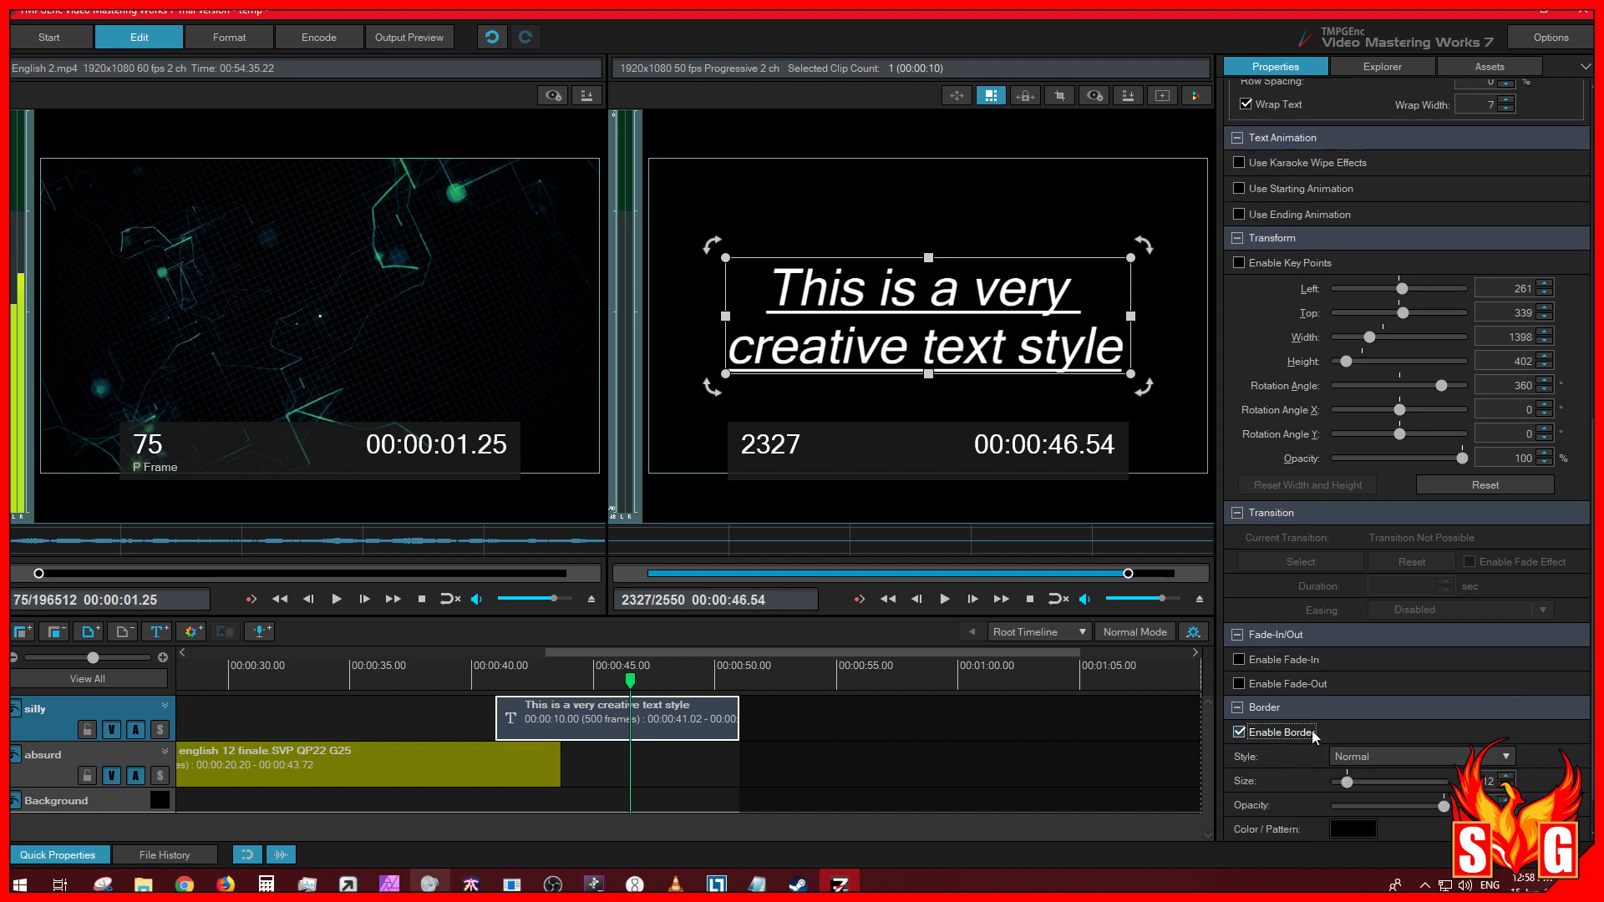
left_click_drag(693, 720, 485, 720)
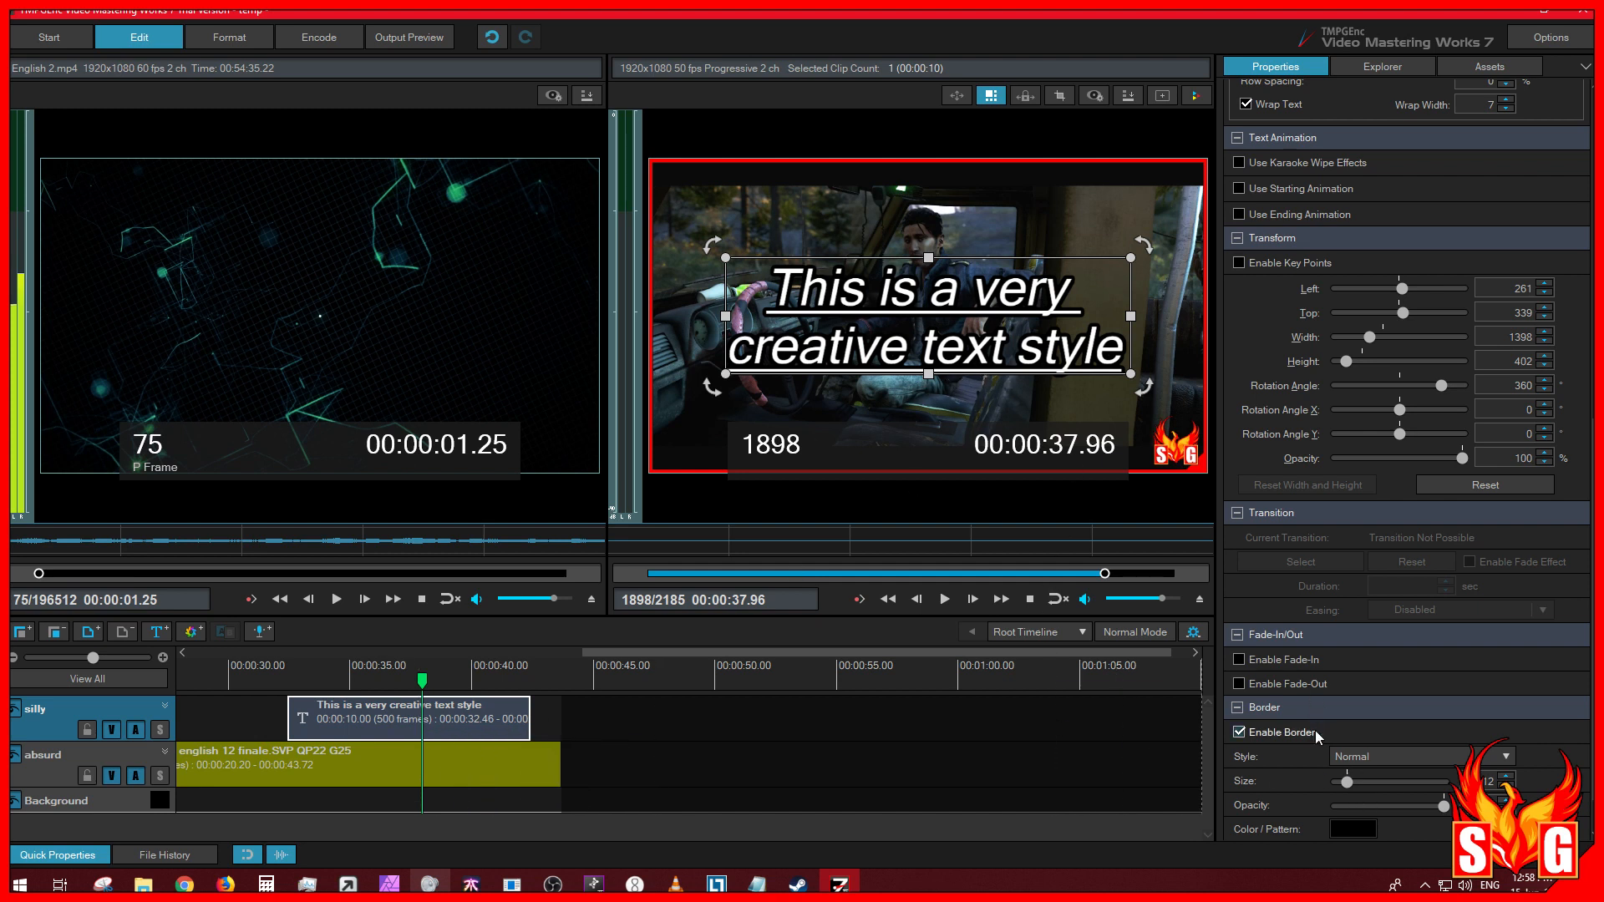
Step: Increase the text border size to 20
scroll(1306, 742, "down", 1)
scroll(1305, 740, "down", 1)
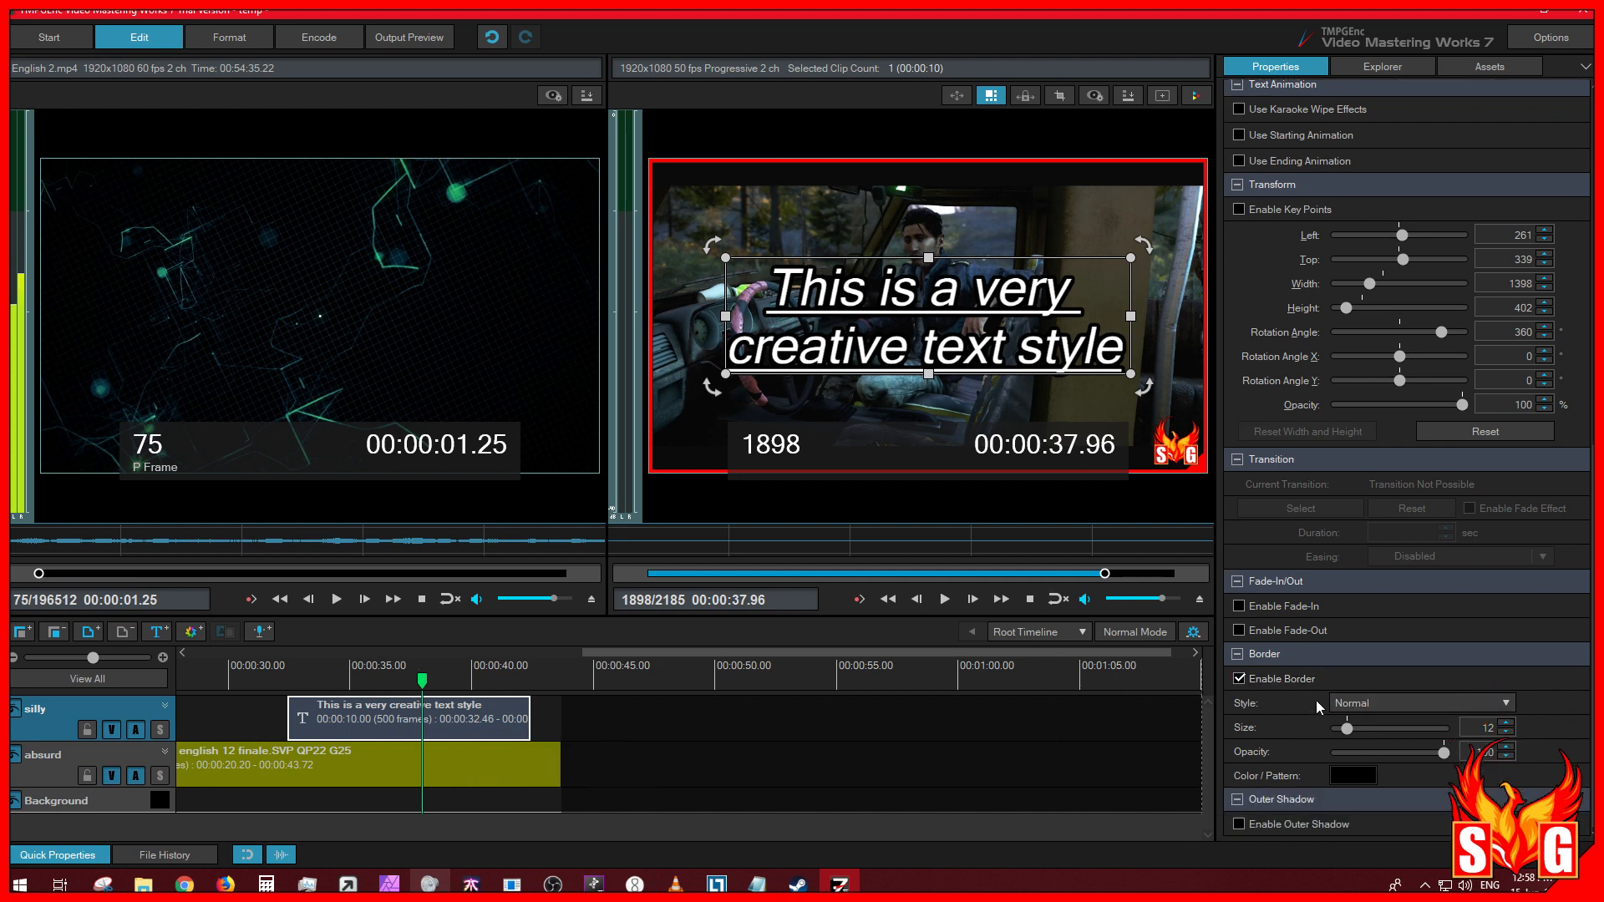
left_click_drag(1347, 729, 1354, 733)
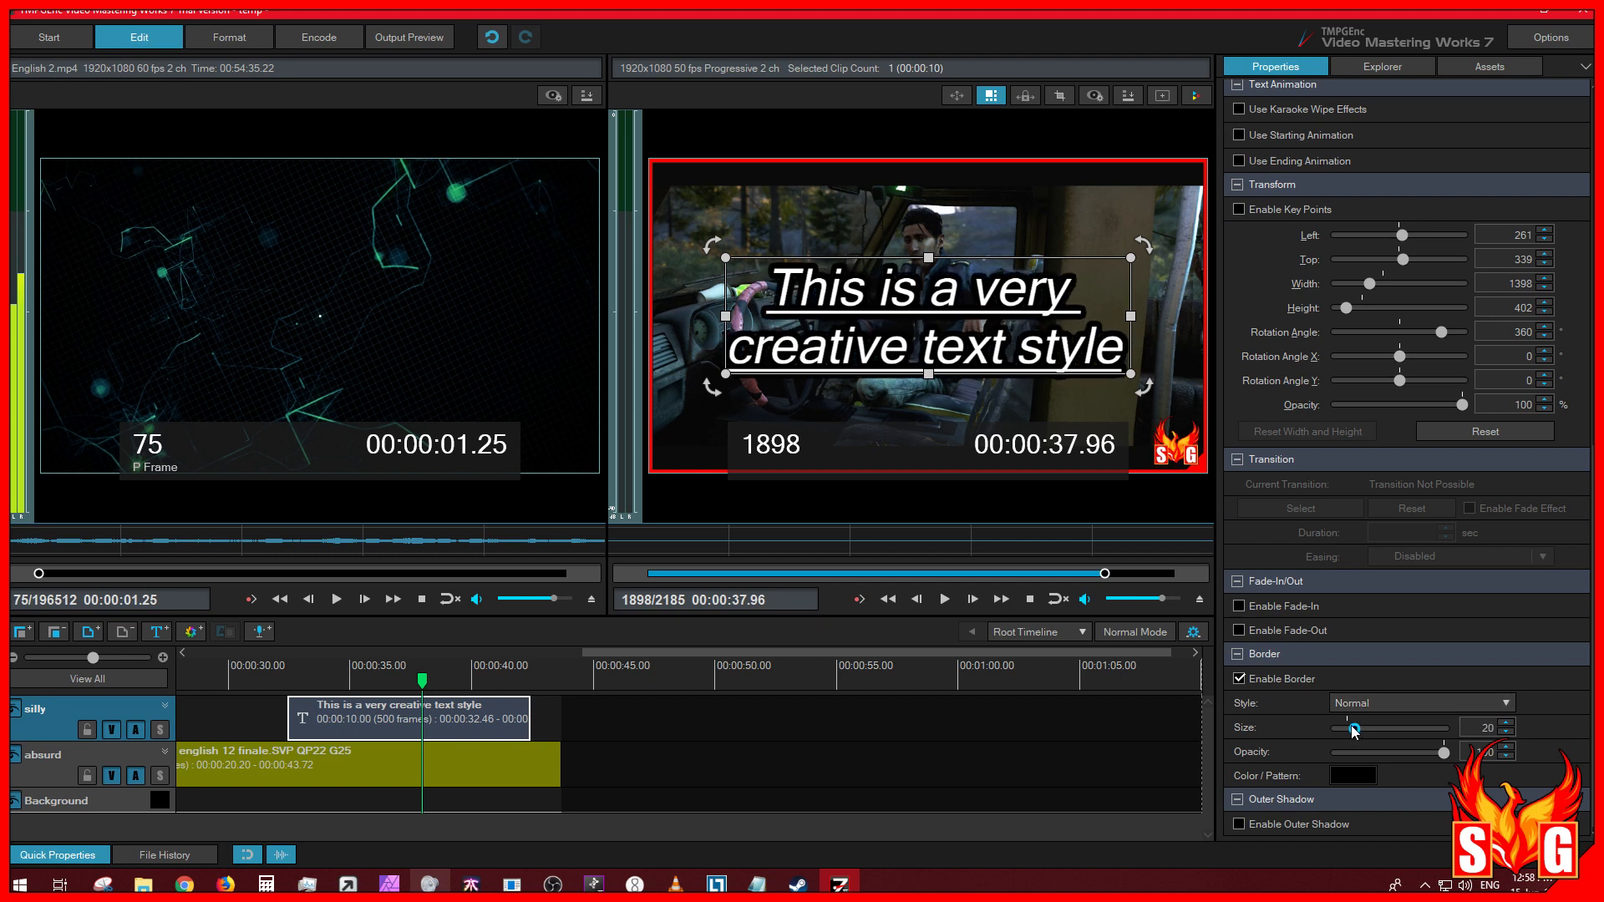
Step: Compare the Soft and Blur border styles on the text at size 20, ending on Blur
left_click(1379, 705)
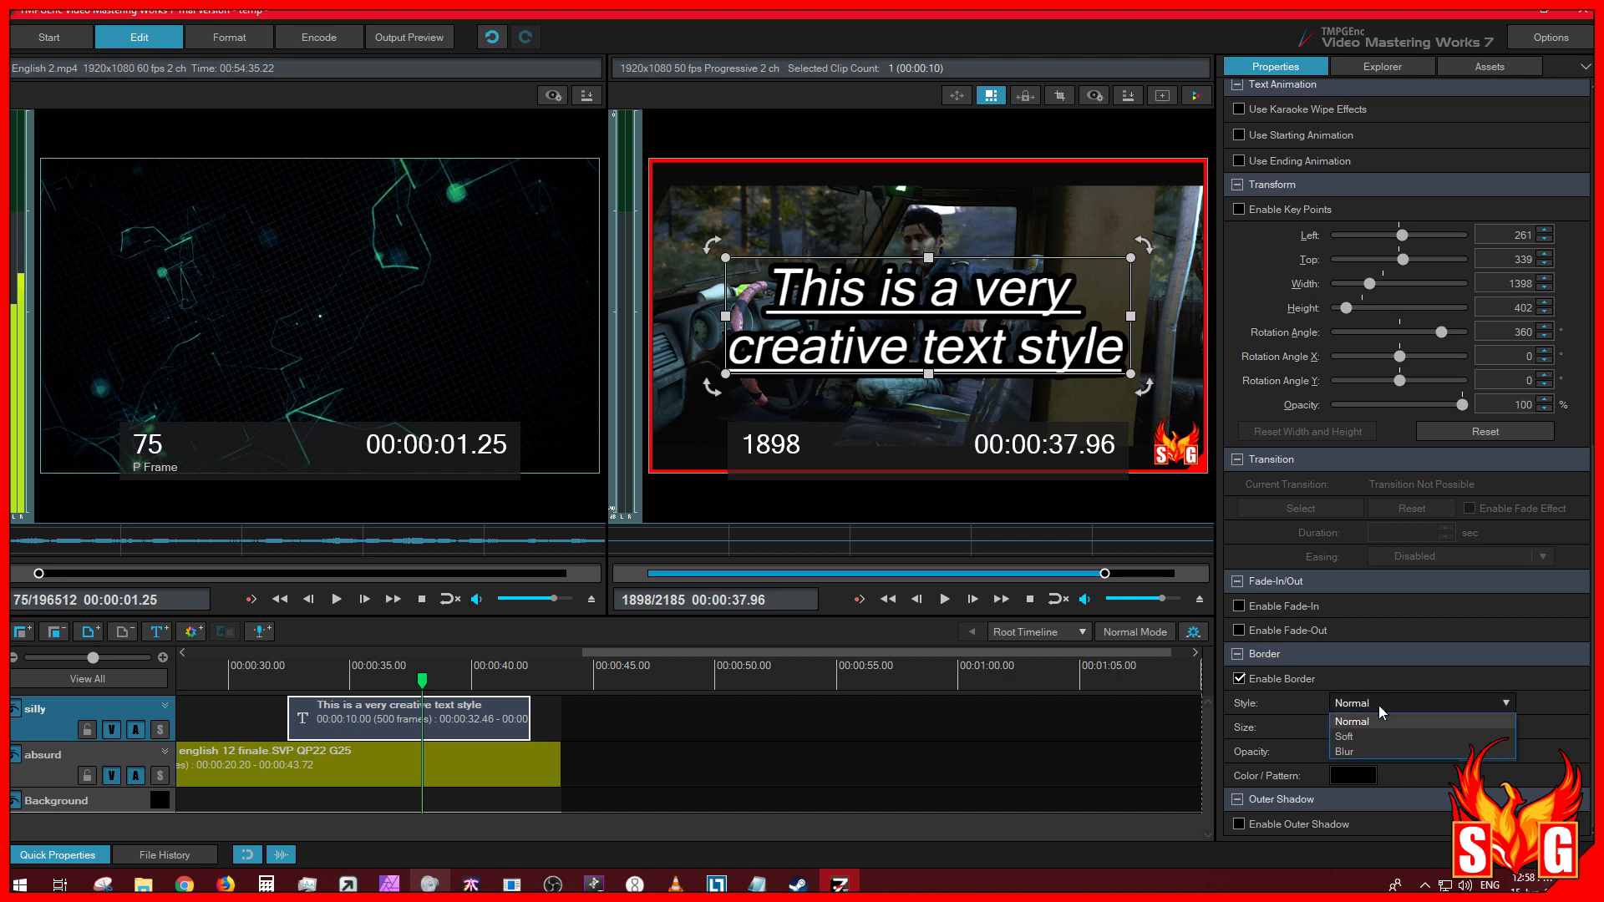
left_click(1371, 735)
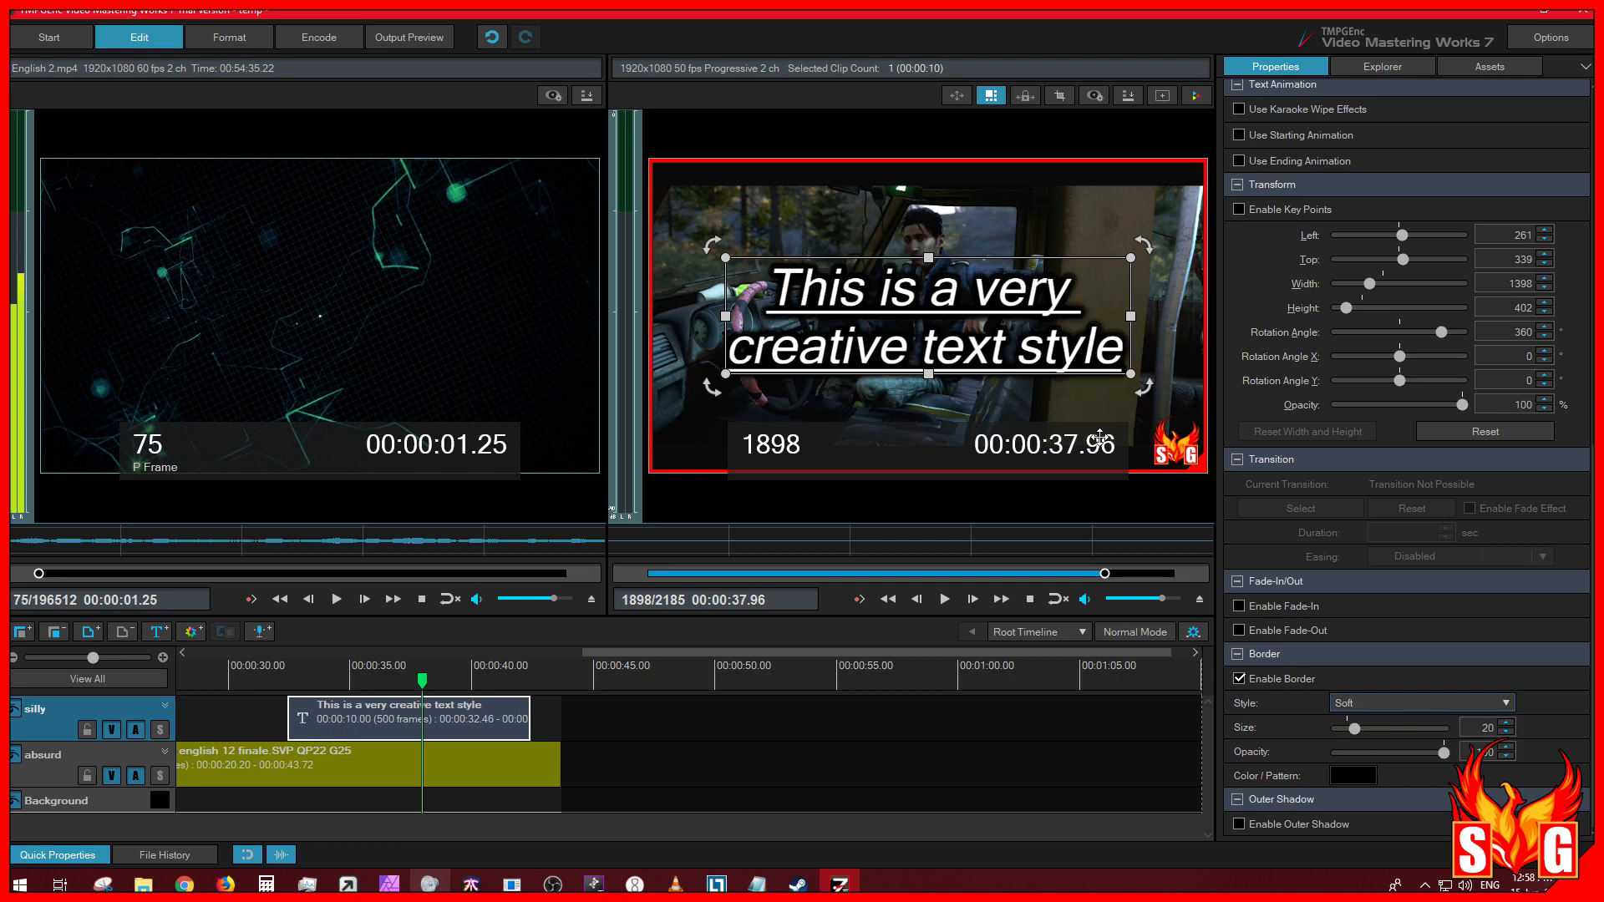
left_click(1352, 706)
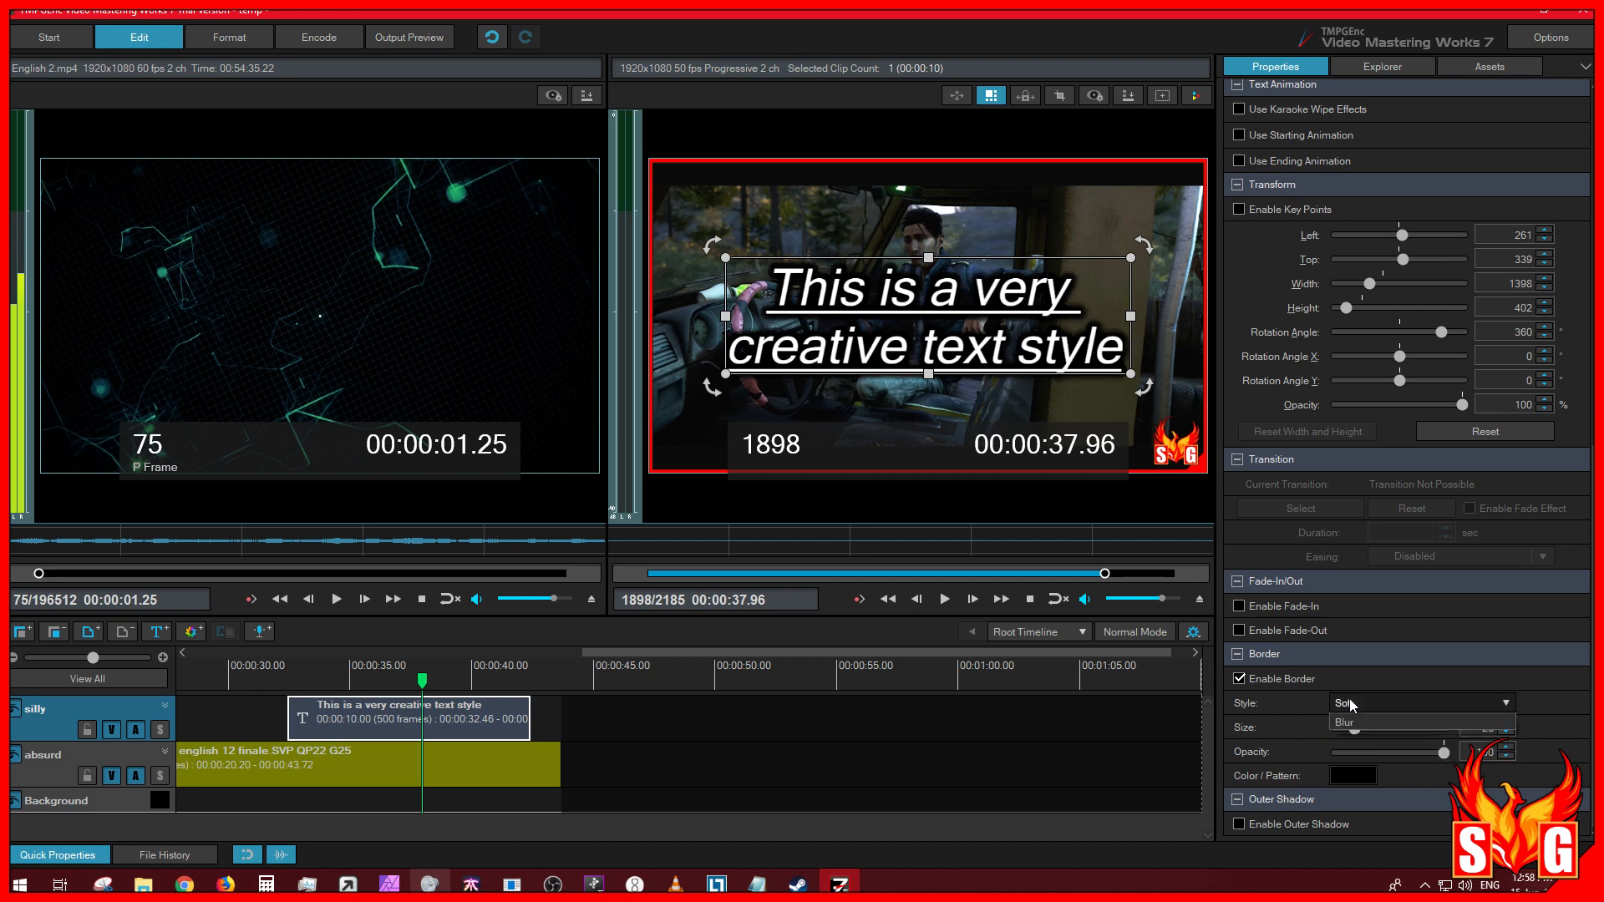
left_click(1355, 748)
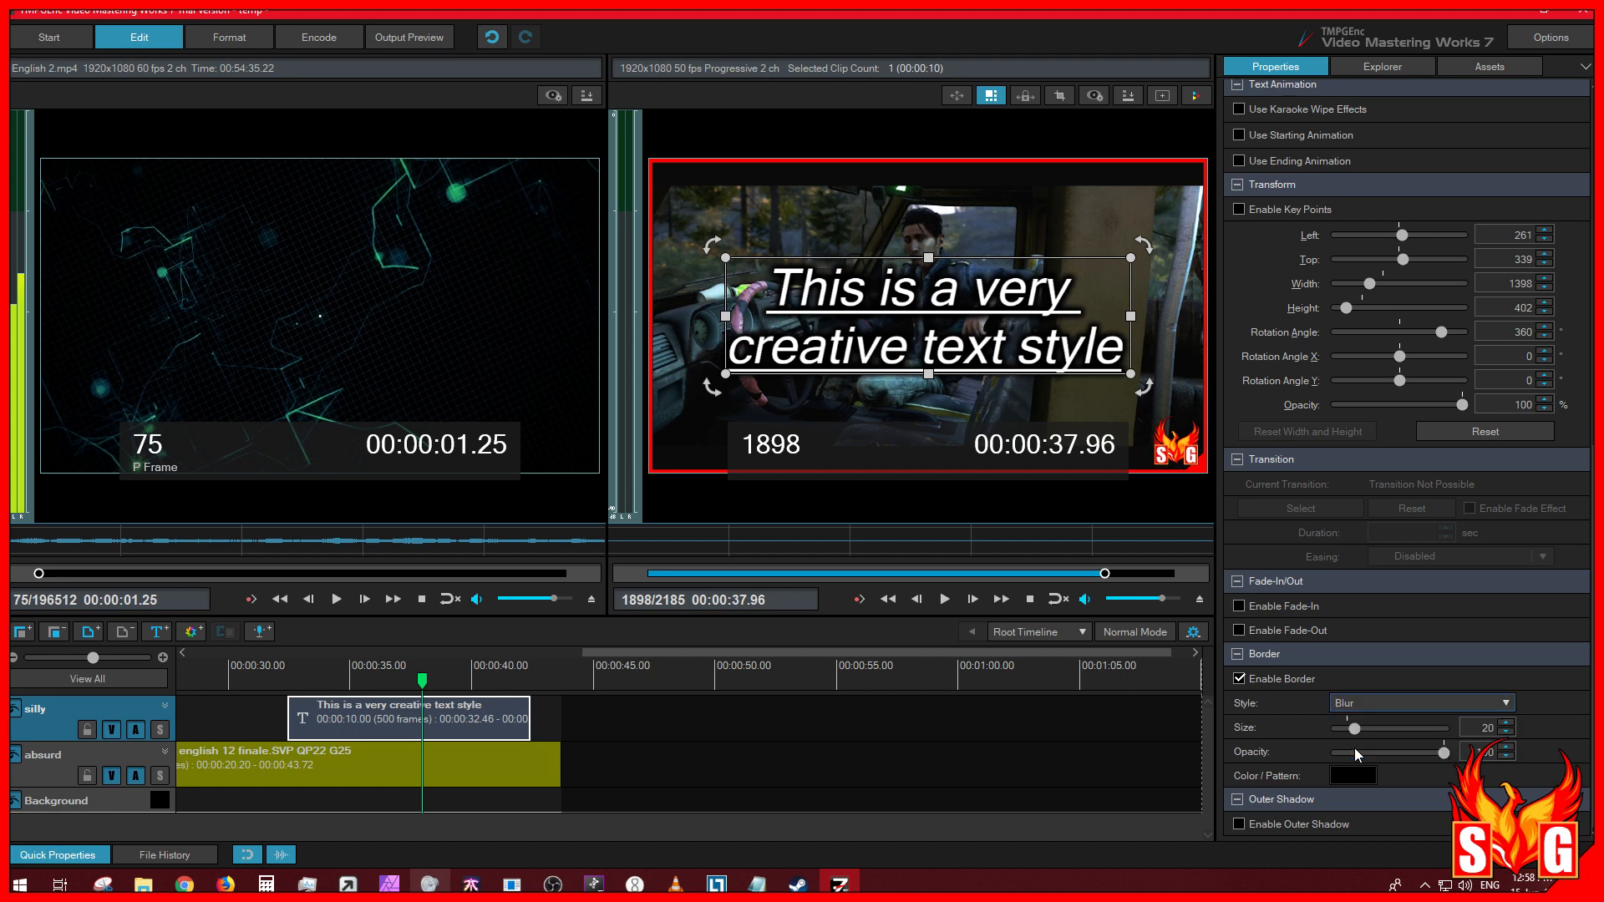
left_click(1357, 703)
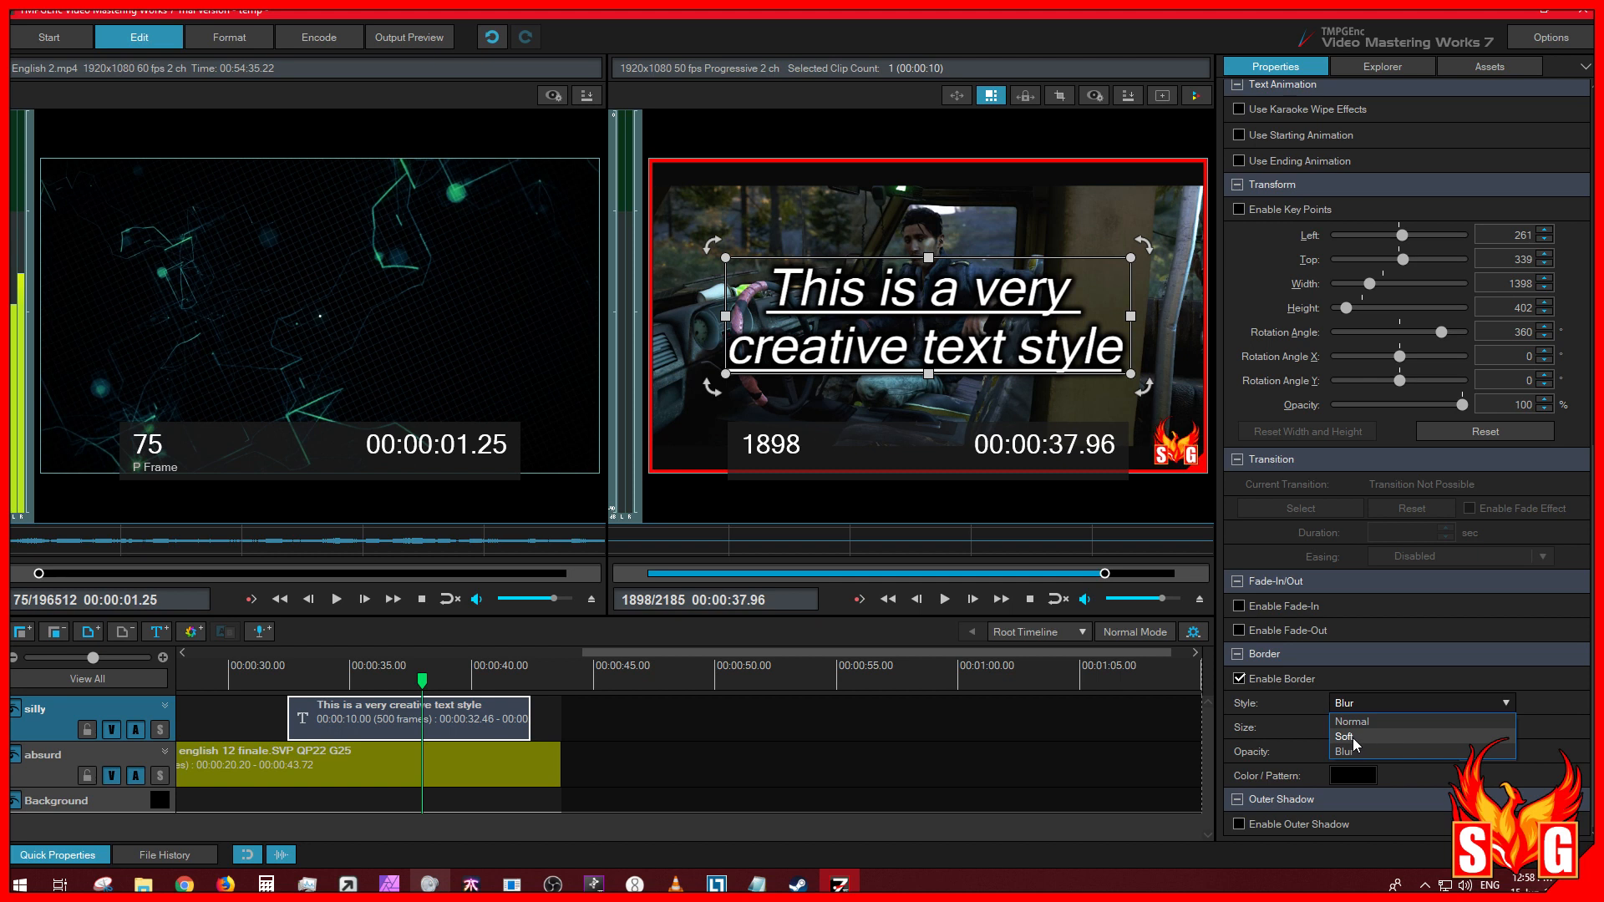
left_click(1355, 738)
left_click(1371, 701)
left_click(1352, 750)
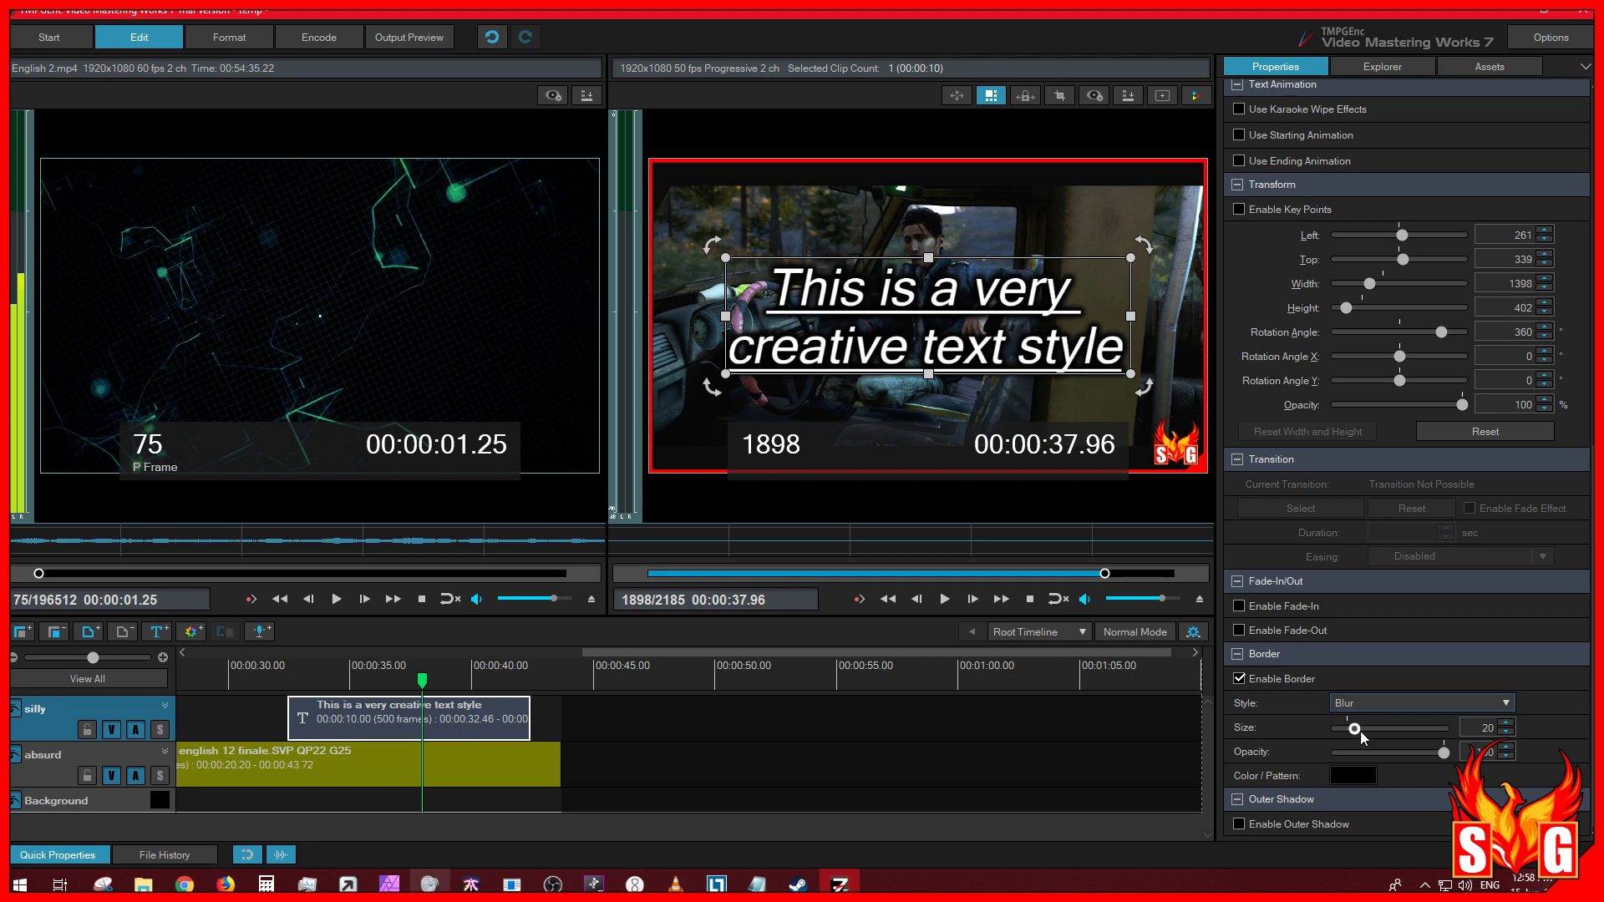
Step: Enlarge the text border to size 62 and compare the Soft and Blur styles
left_click_drag(1355, 729, 1401, 729)
left_click(1391, 694)
left_click(1376, 734)
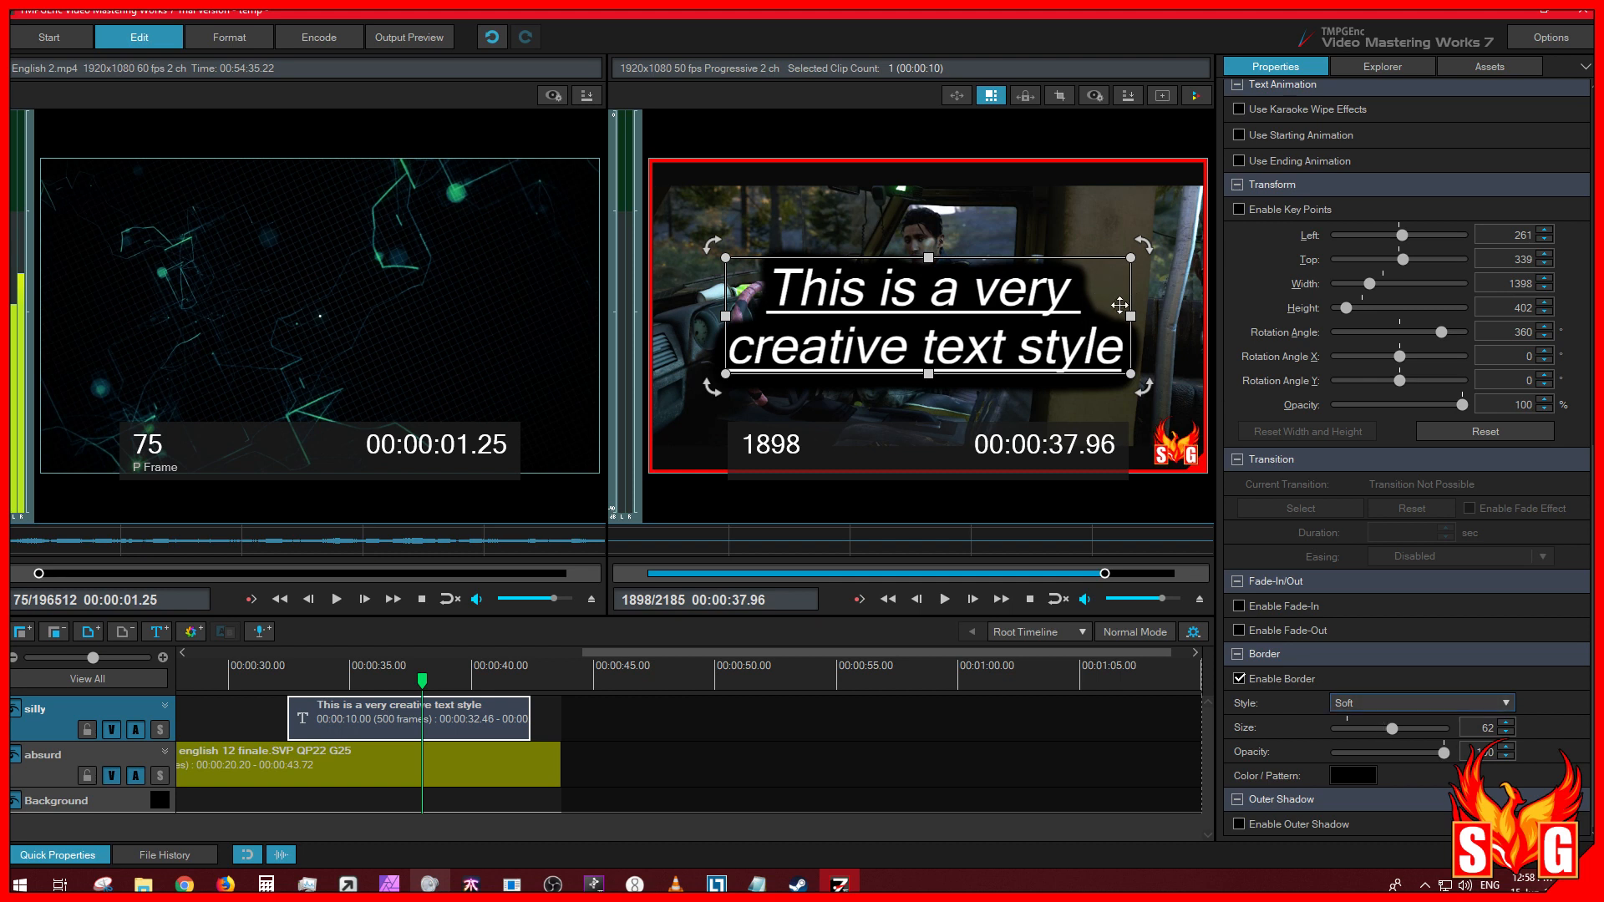
left_click(1341, 703)
left_click(1348, 751)
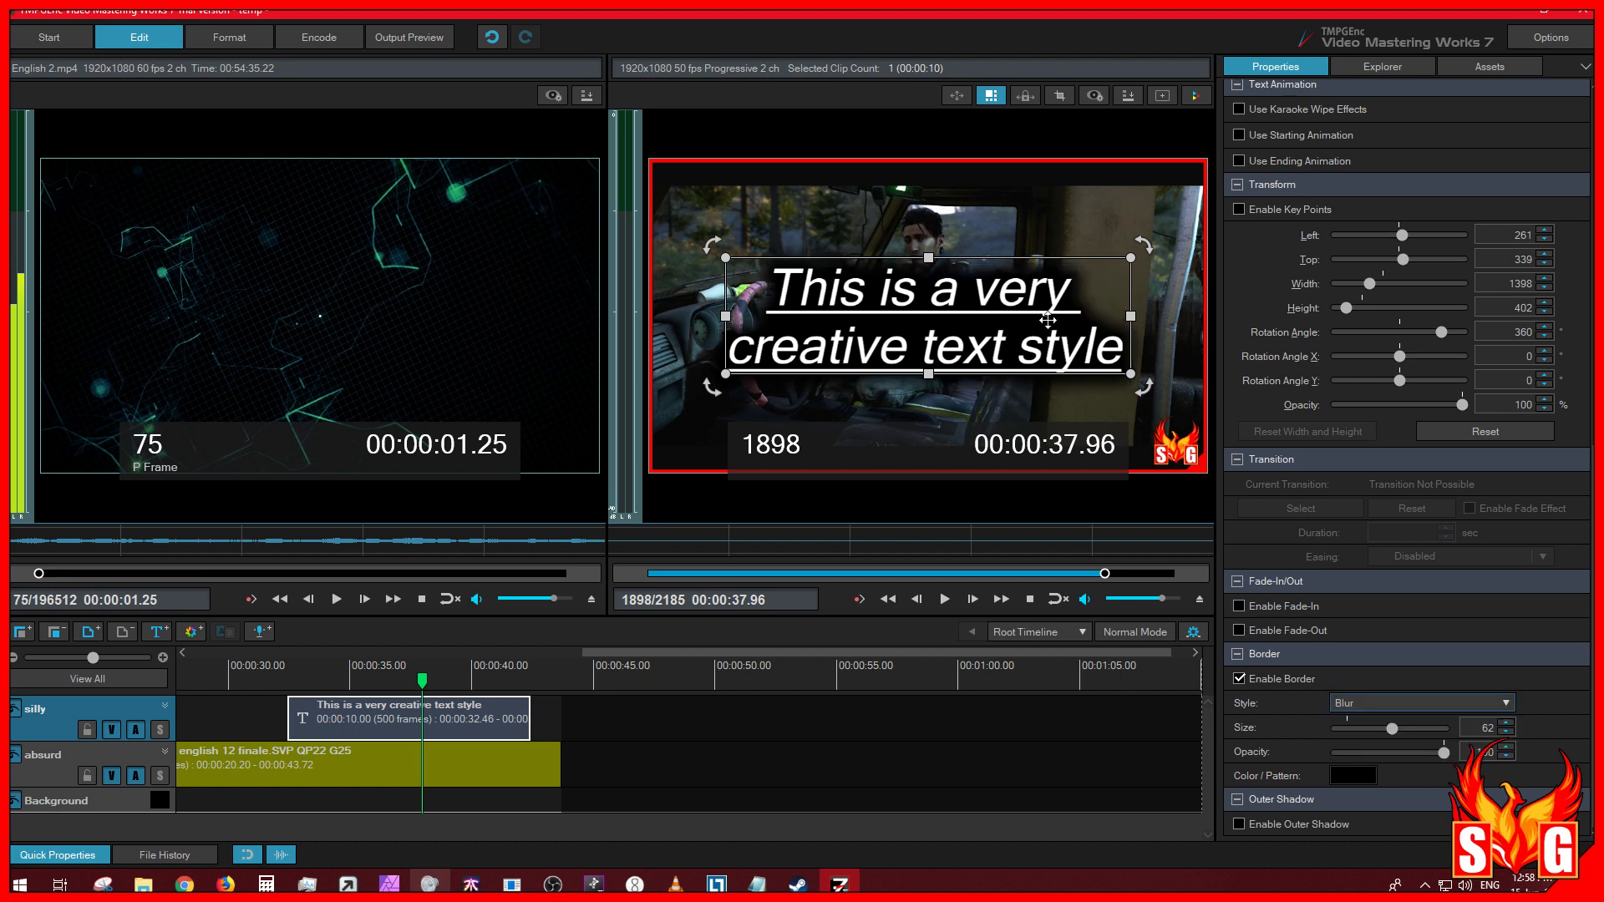
Step: Set the text border style to Normal and reduce its size to 19
left_click(1406, 704)
left_click(1384, 722)
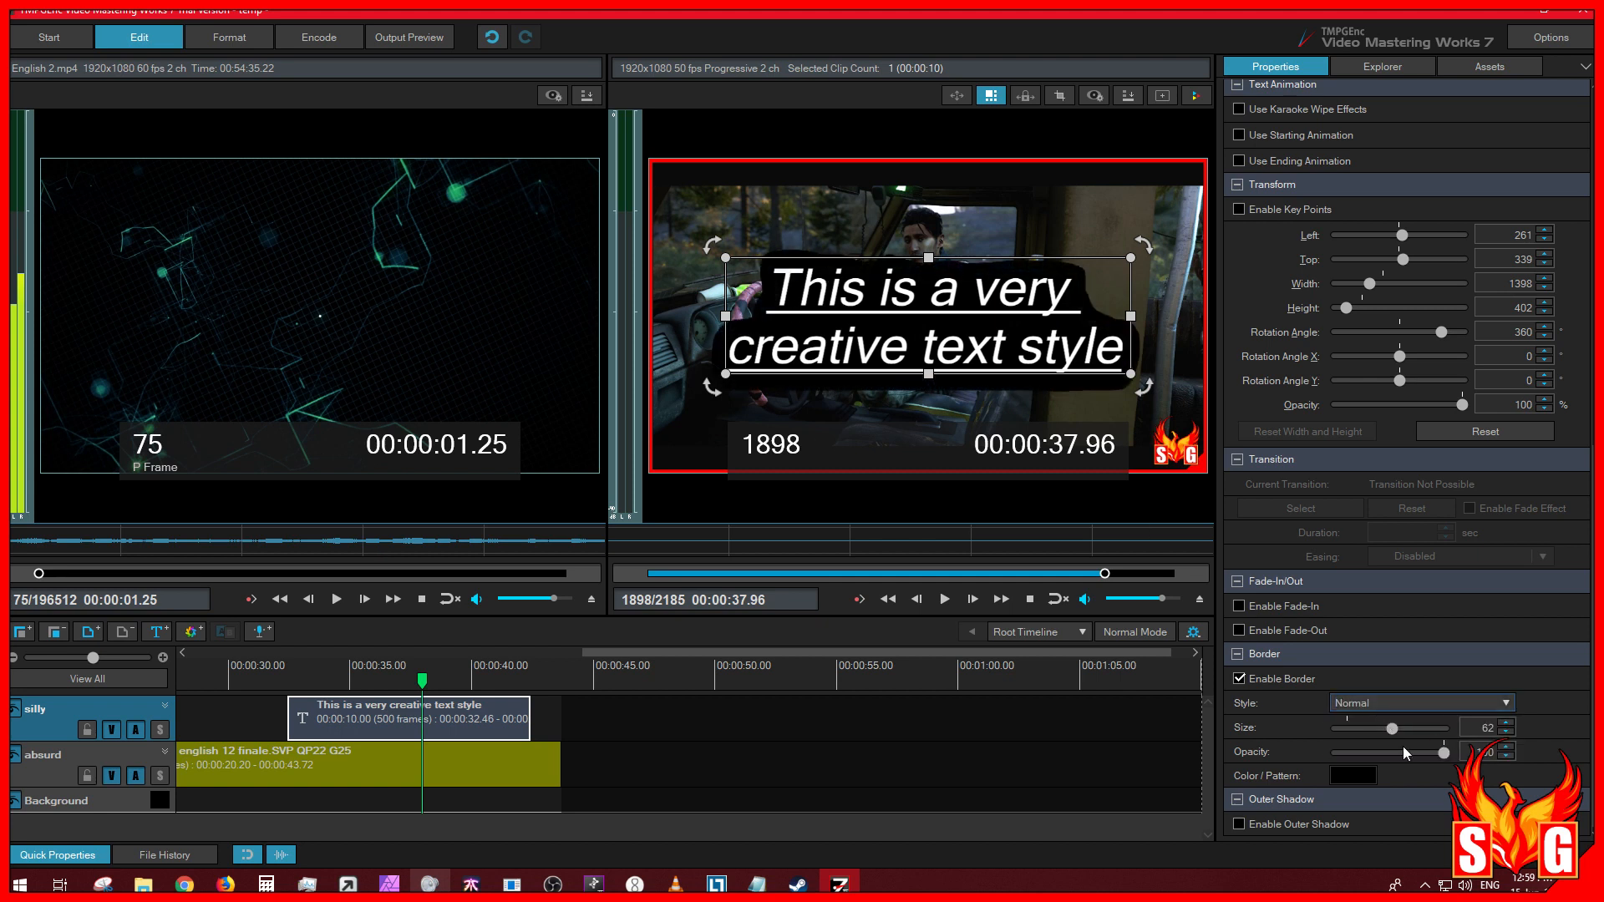
left_click_drag(1391, 735, 1353, 738)
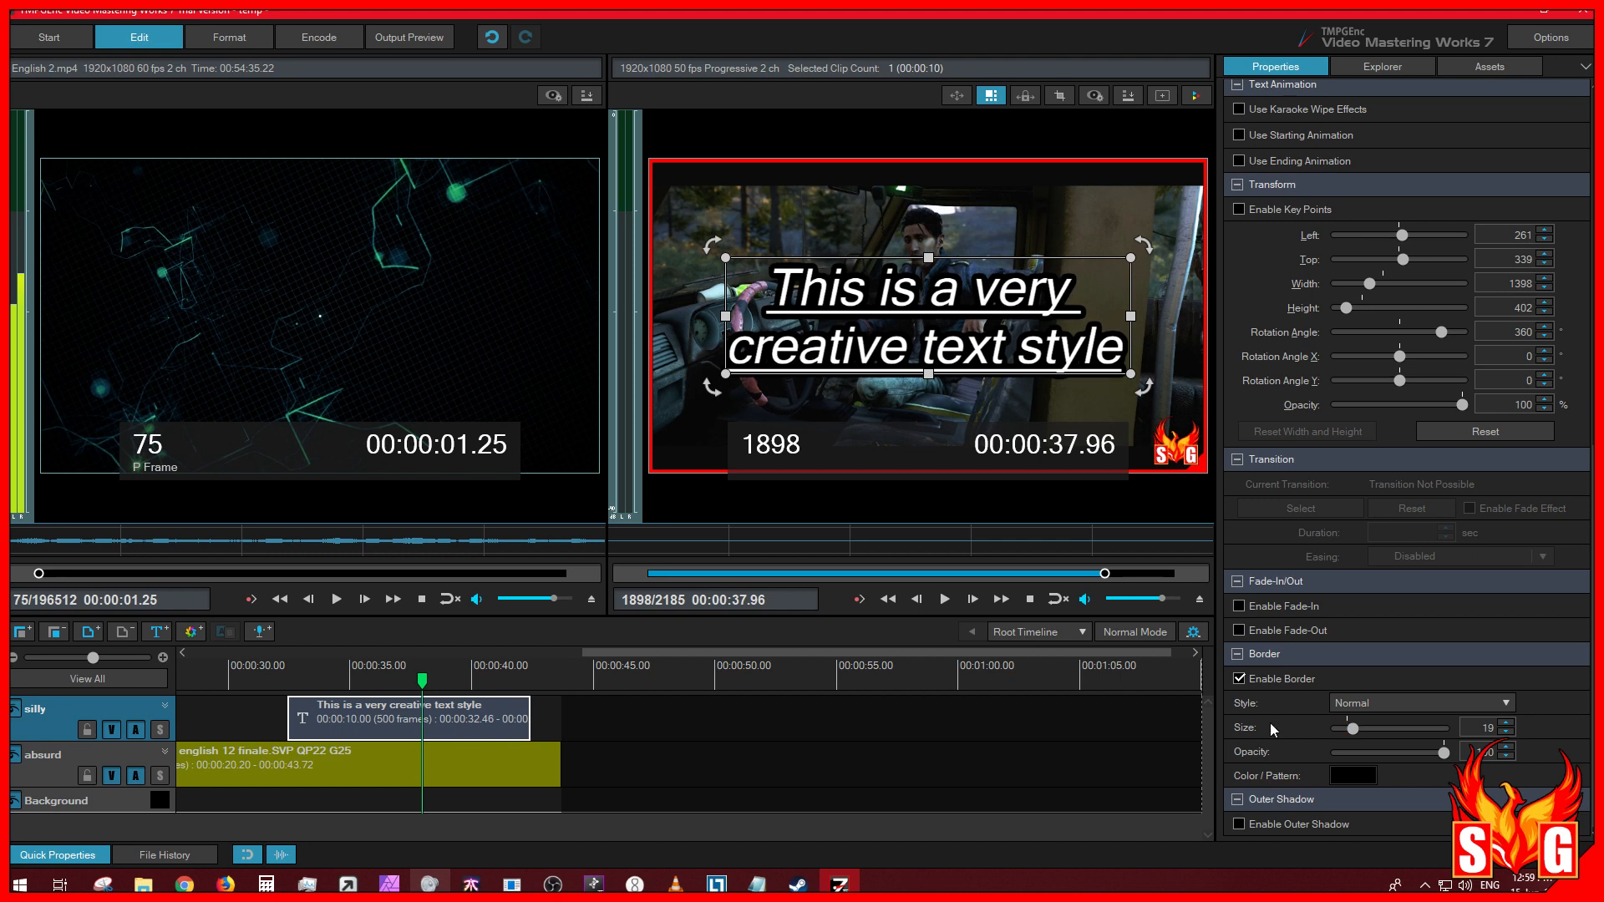
Step: Fill the text border with a picture pattern using the image YouTube Video BG.jpg from the Documents folder
left_click(1370, 776)
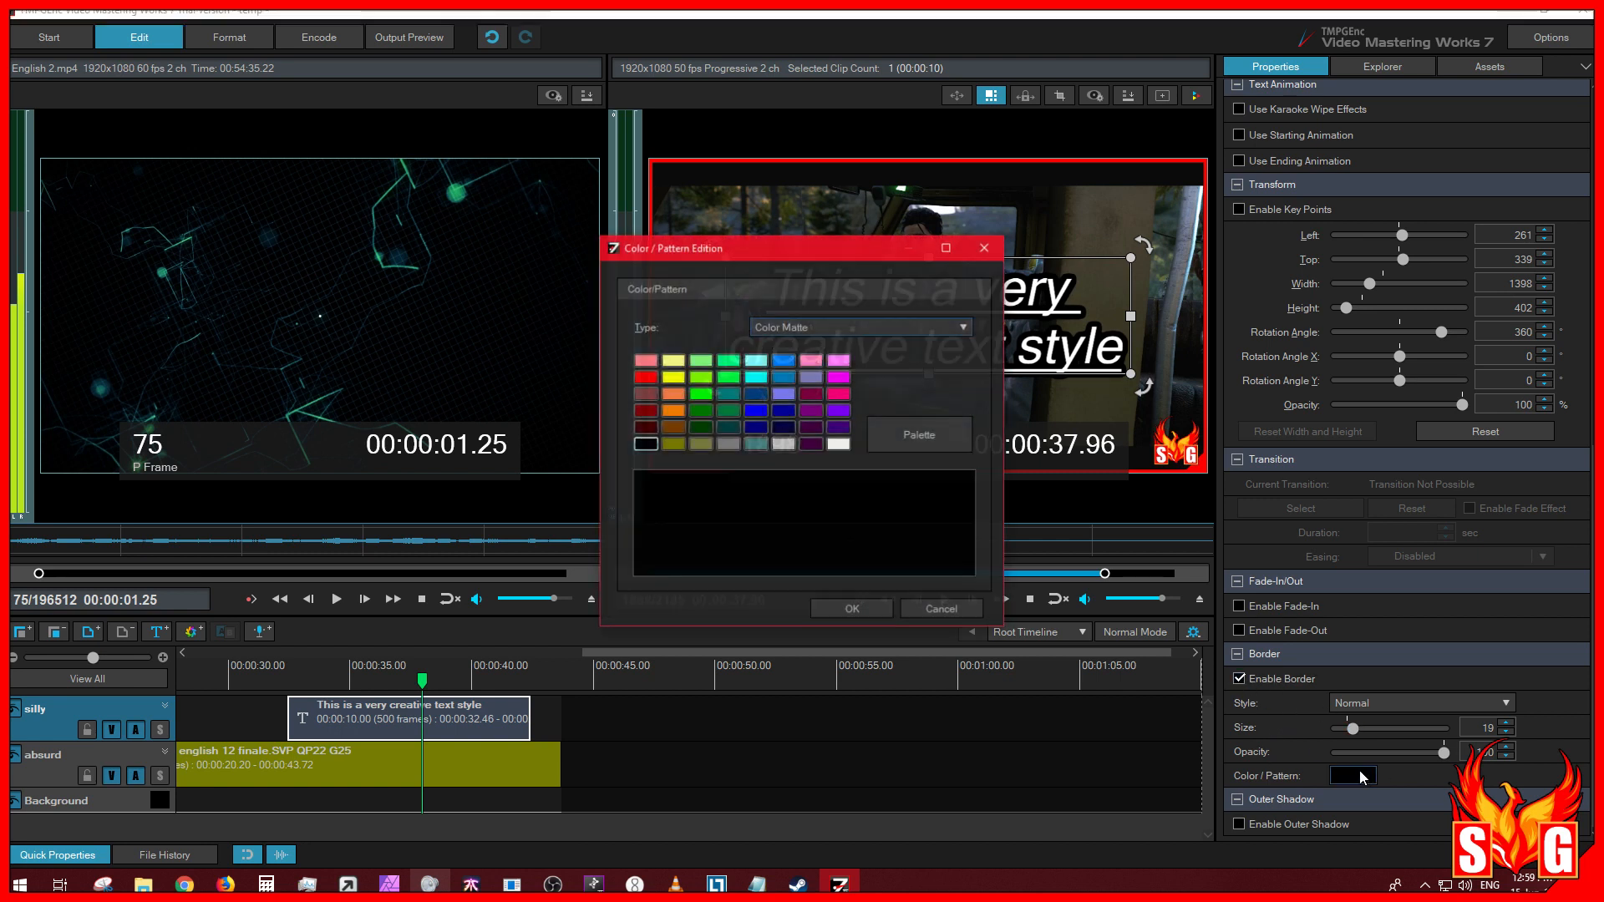
left_click(849, 328)
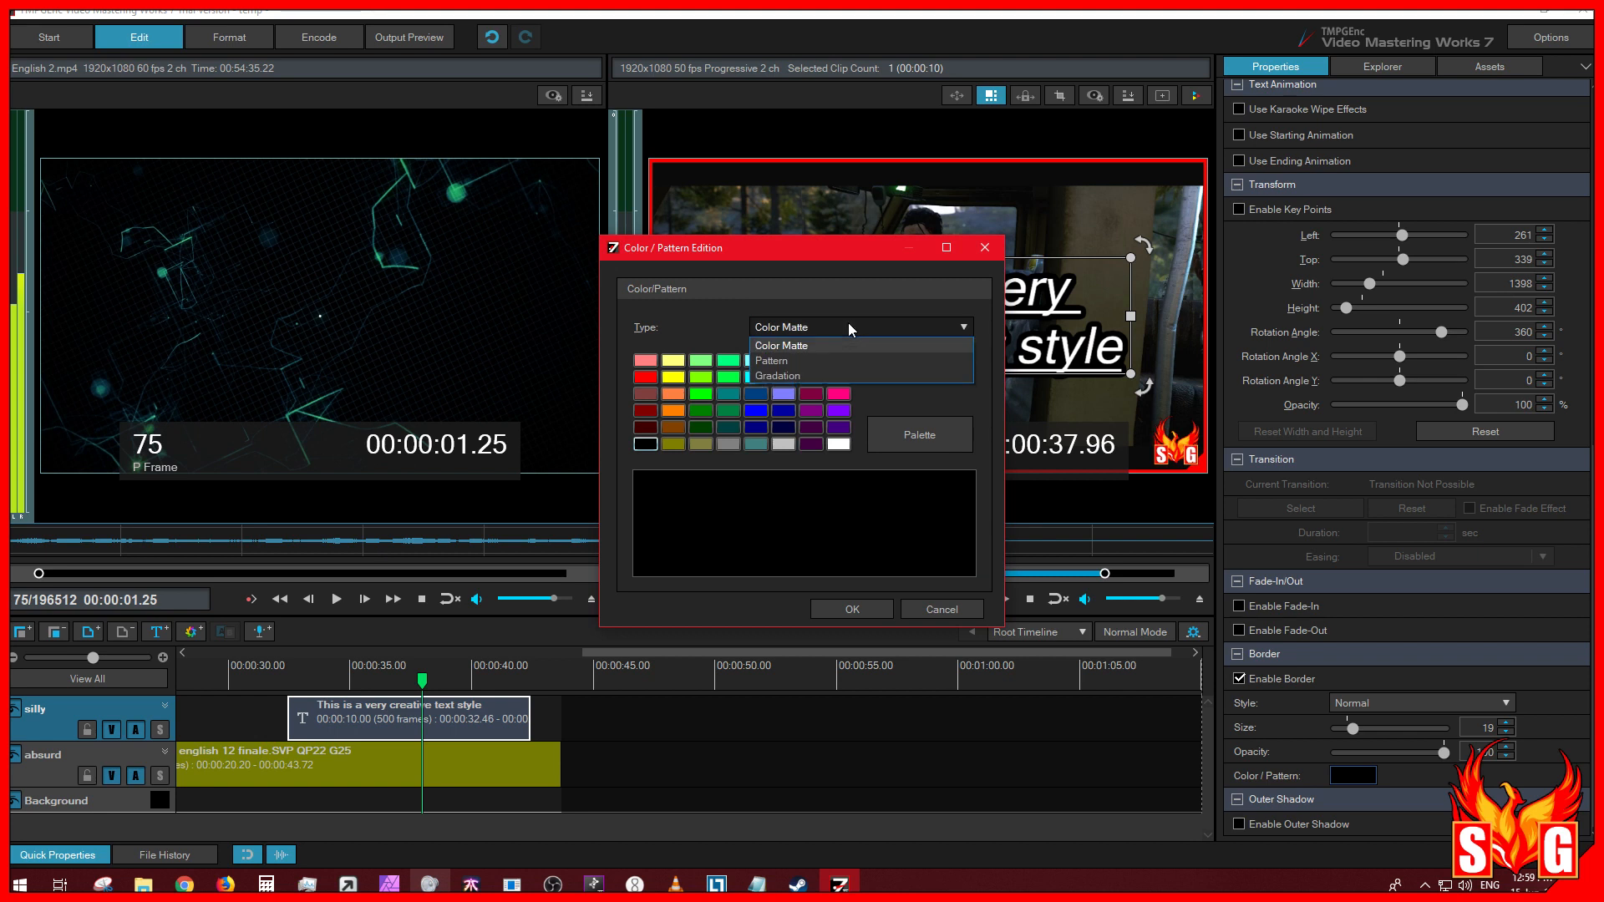
left_click(848, 304)
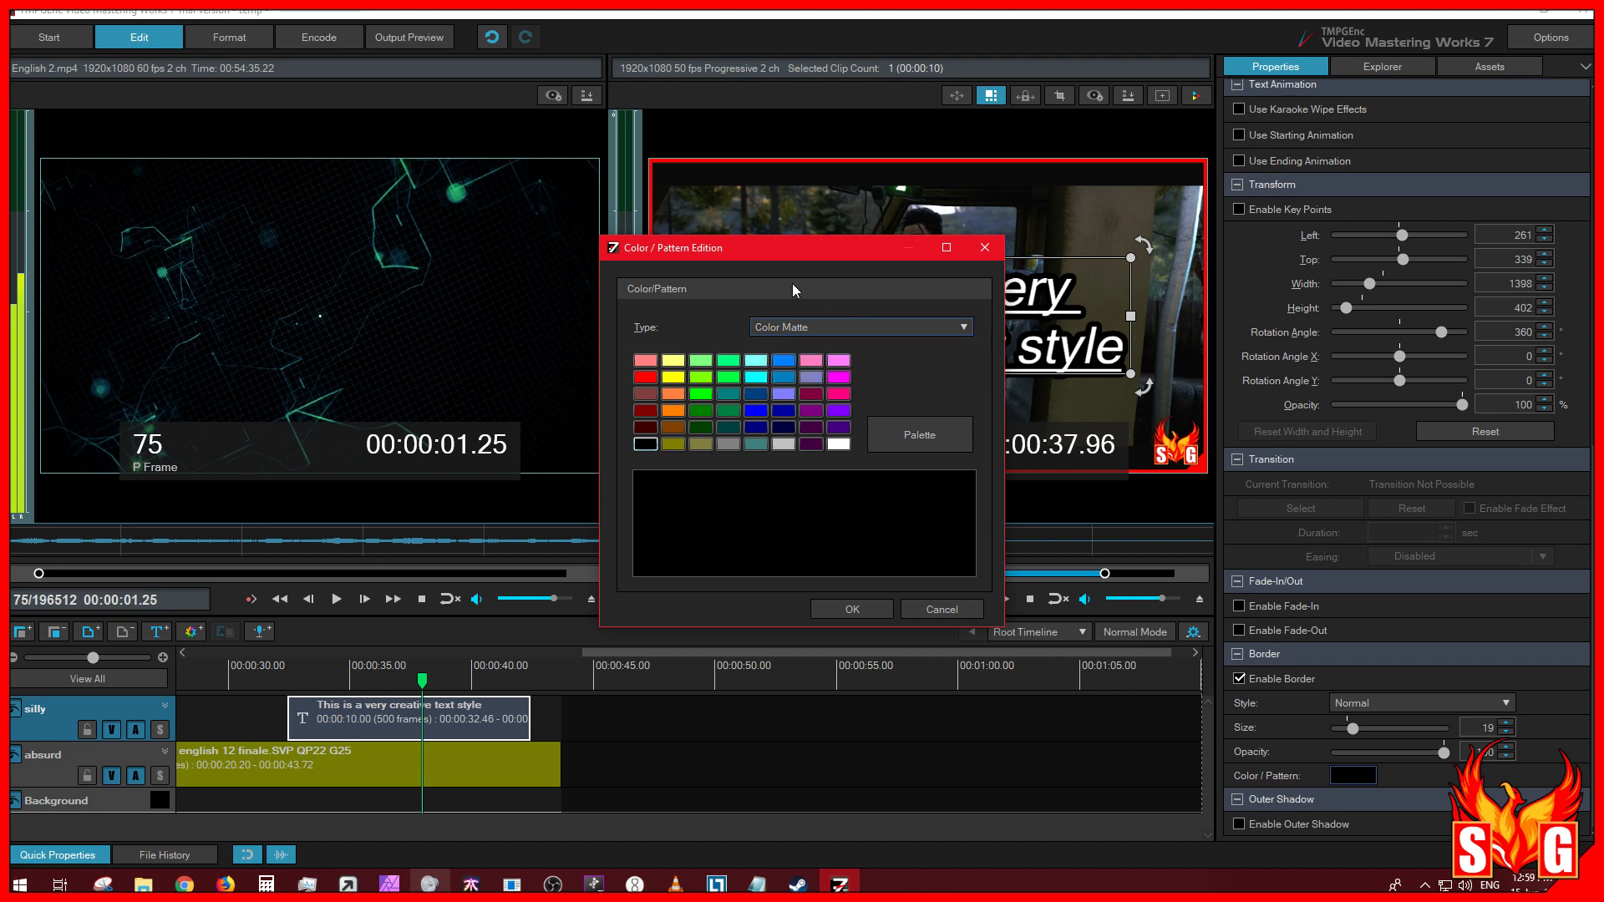
left_click_drag(894, 250, 689, 239)
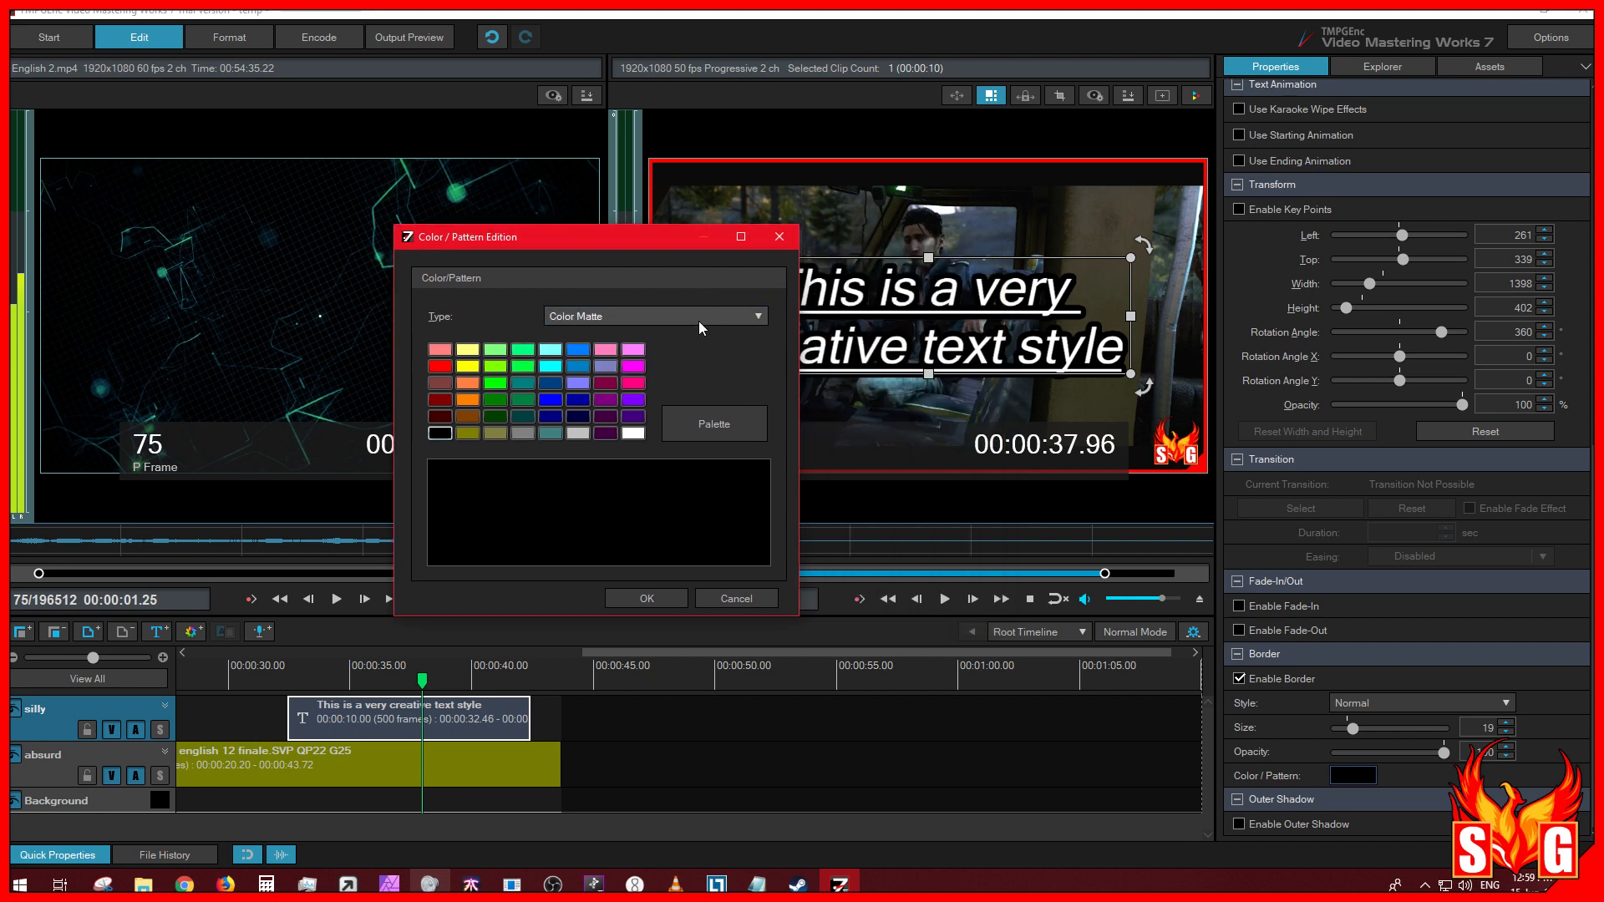
left_click(668, 316)
left_click(594, 351)
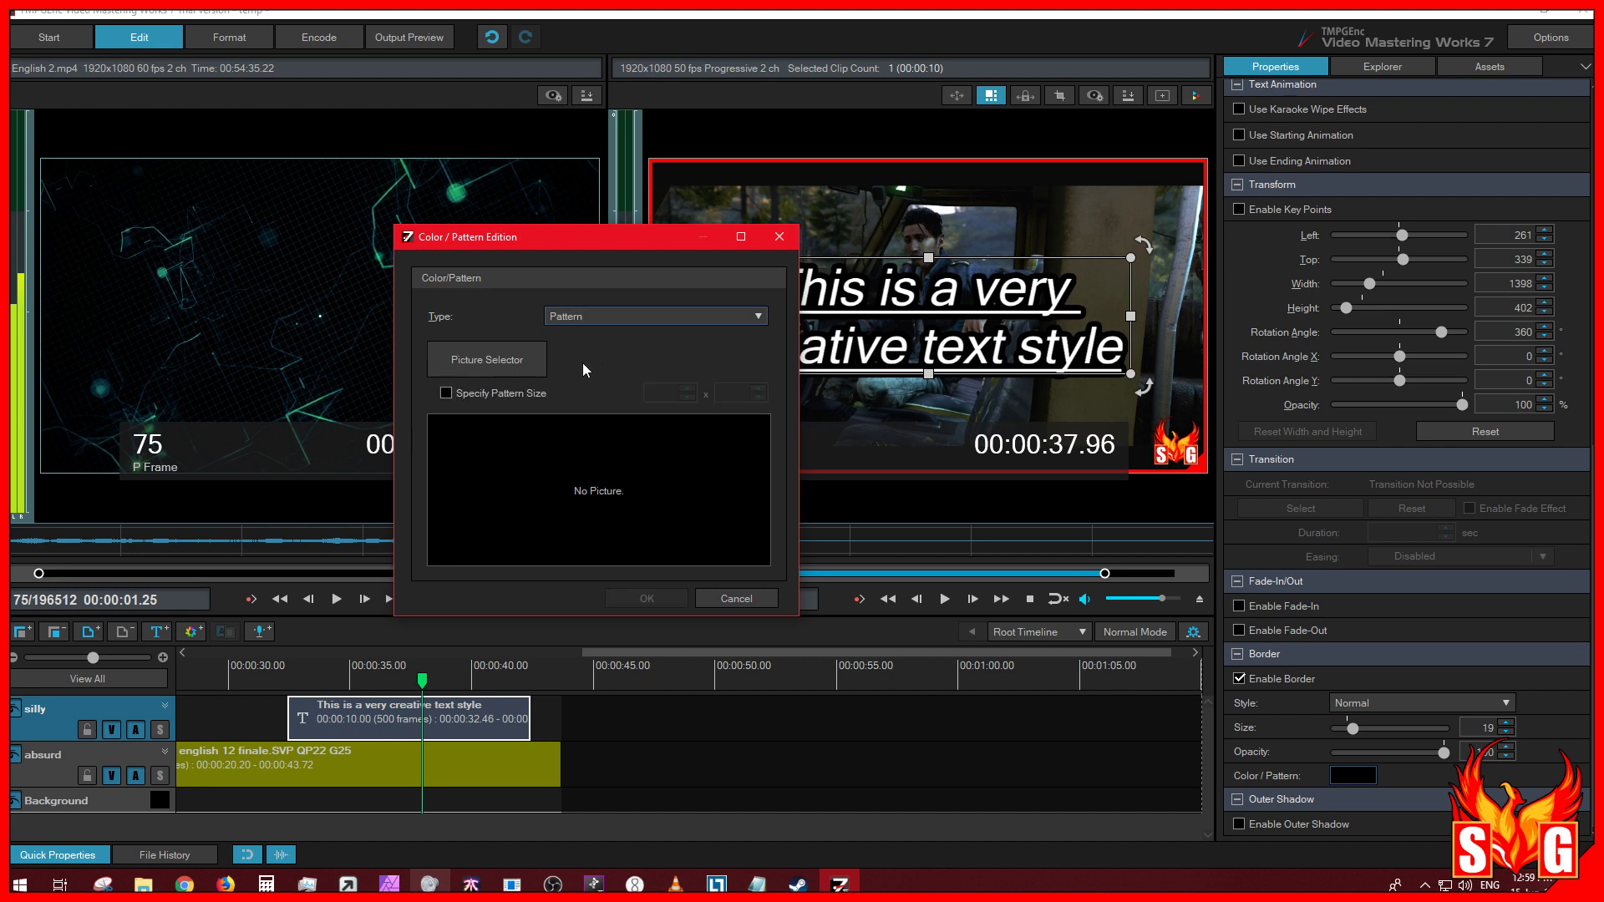
left_click(493, 361)
left_click(695, 385)
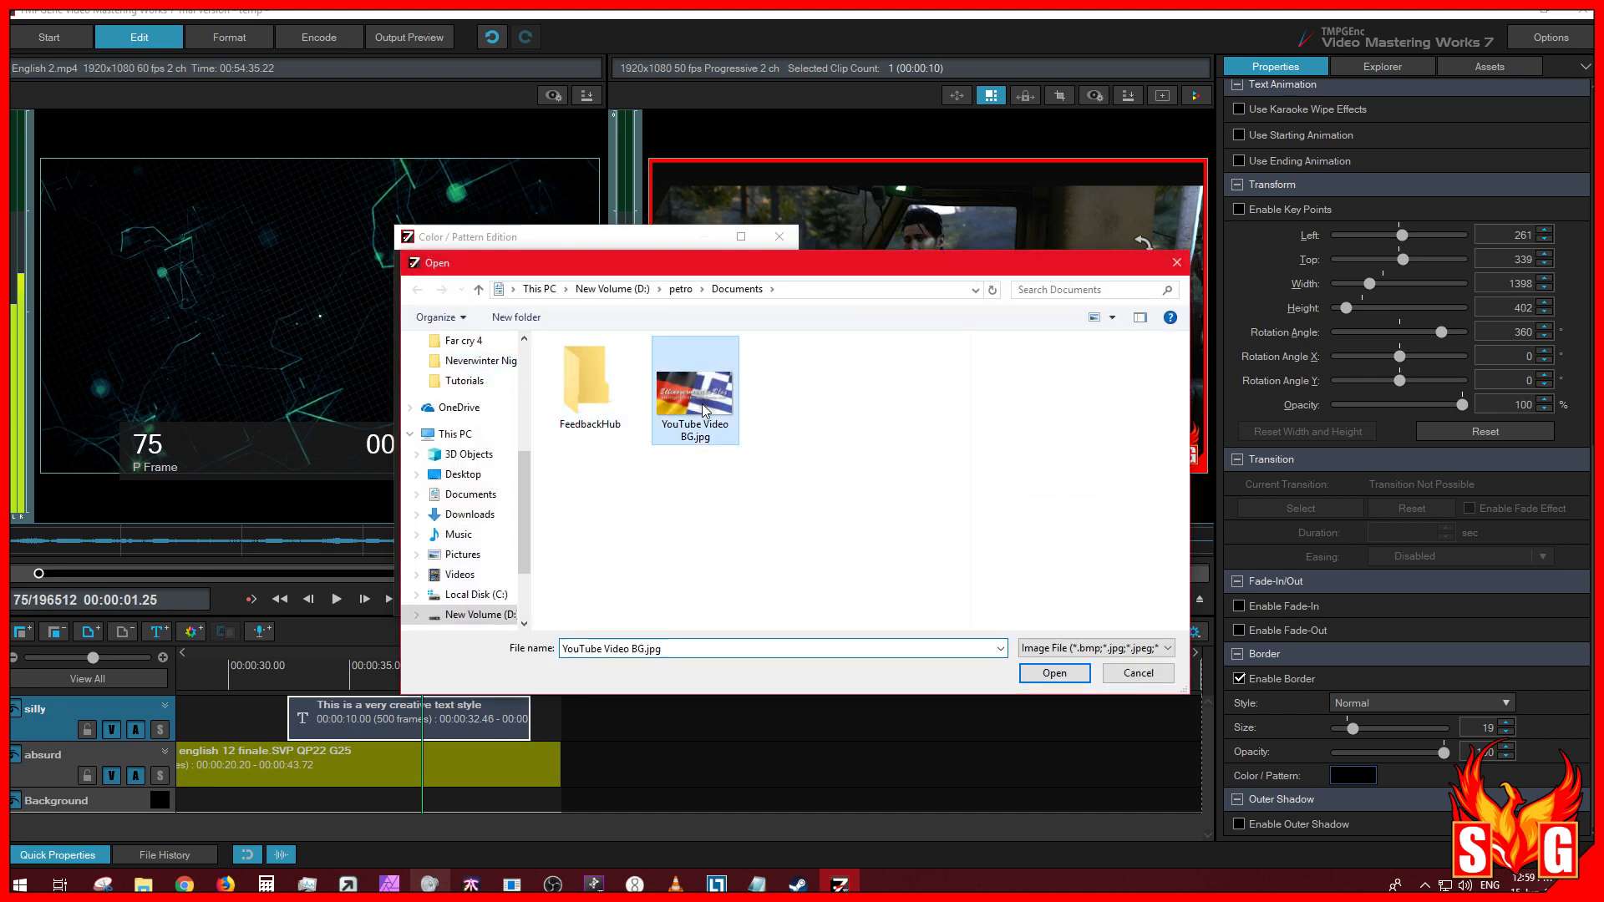
left_click(1068, 676)
left_click_drag(652, 240, 477, 262)
left_click(473, 620)
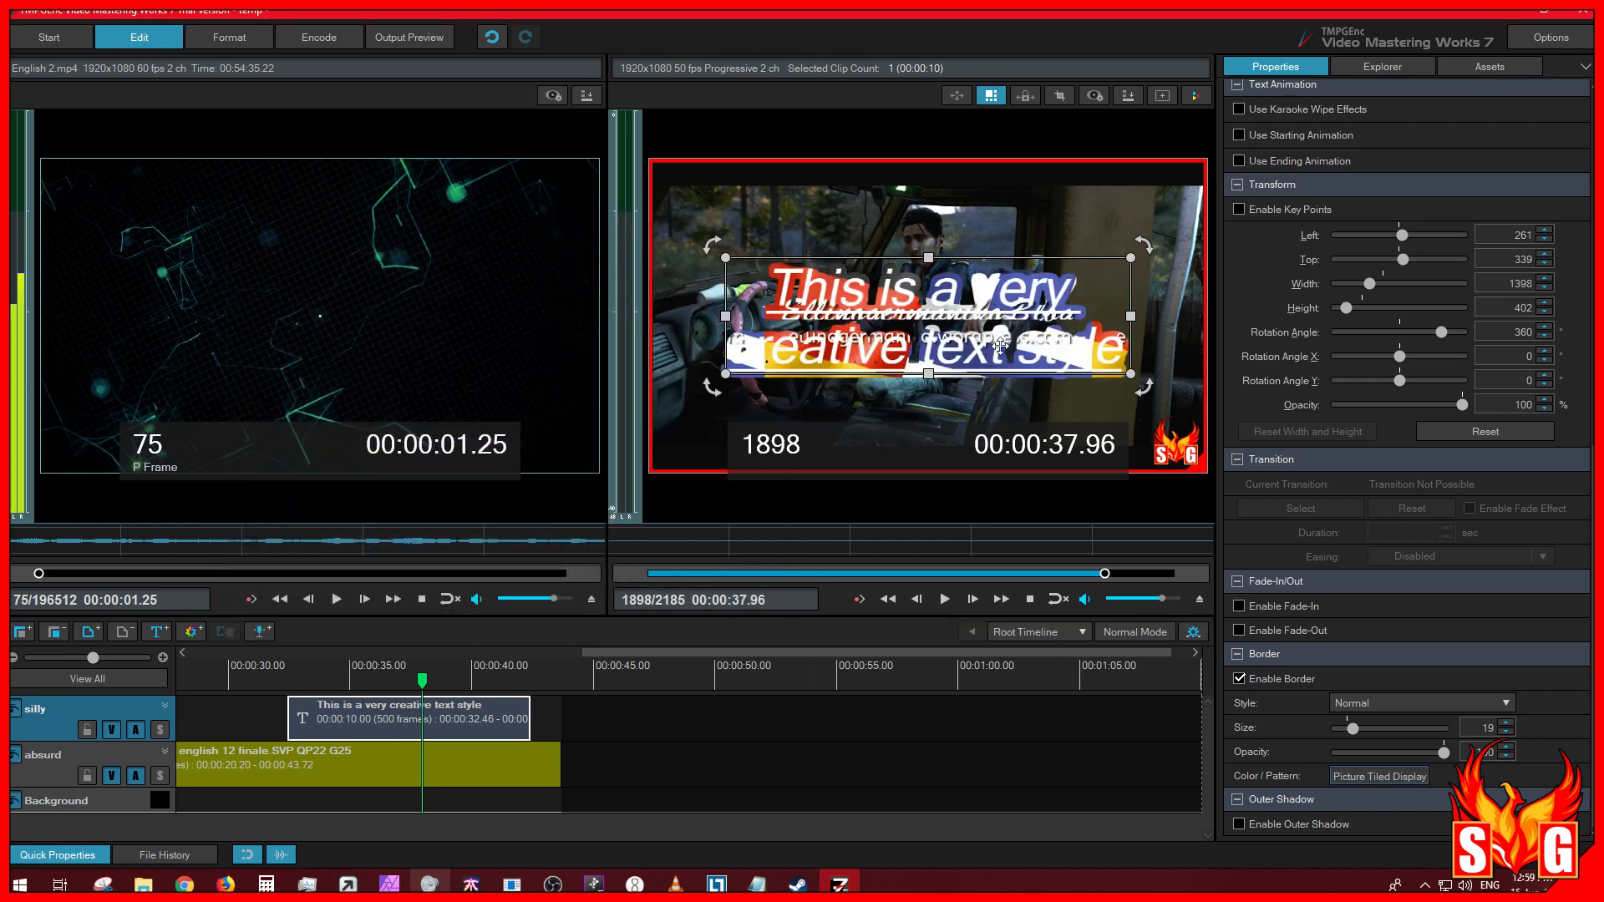
Step: Set the text border style to Blur and fill it with a gradation from yellow to purple
left_click(1418, 704)
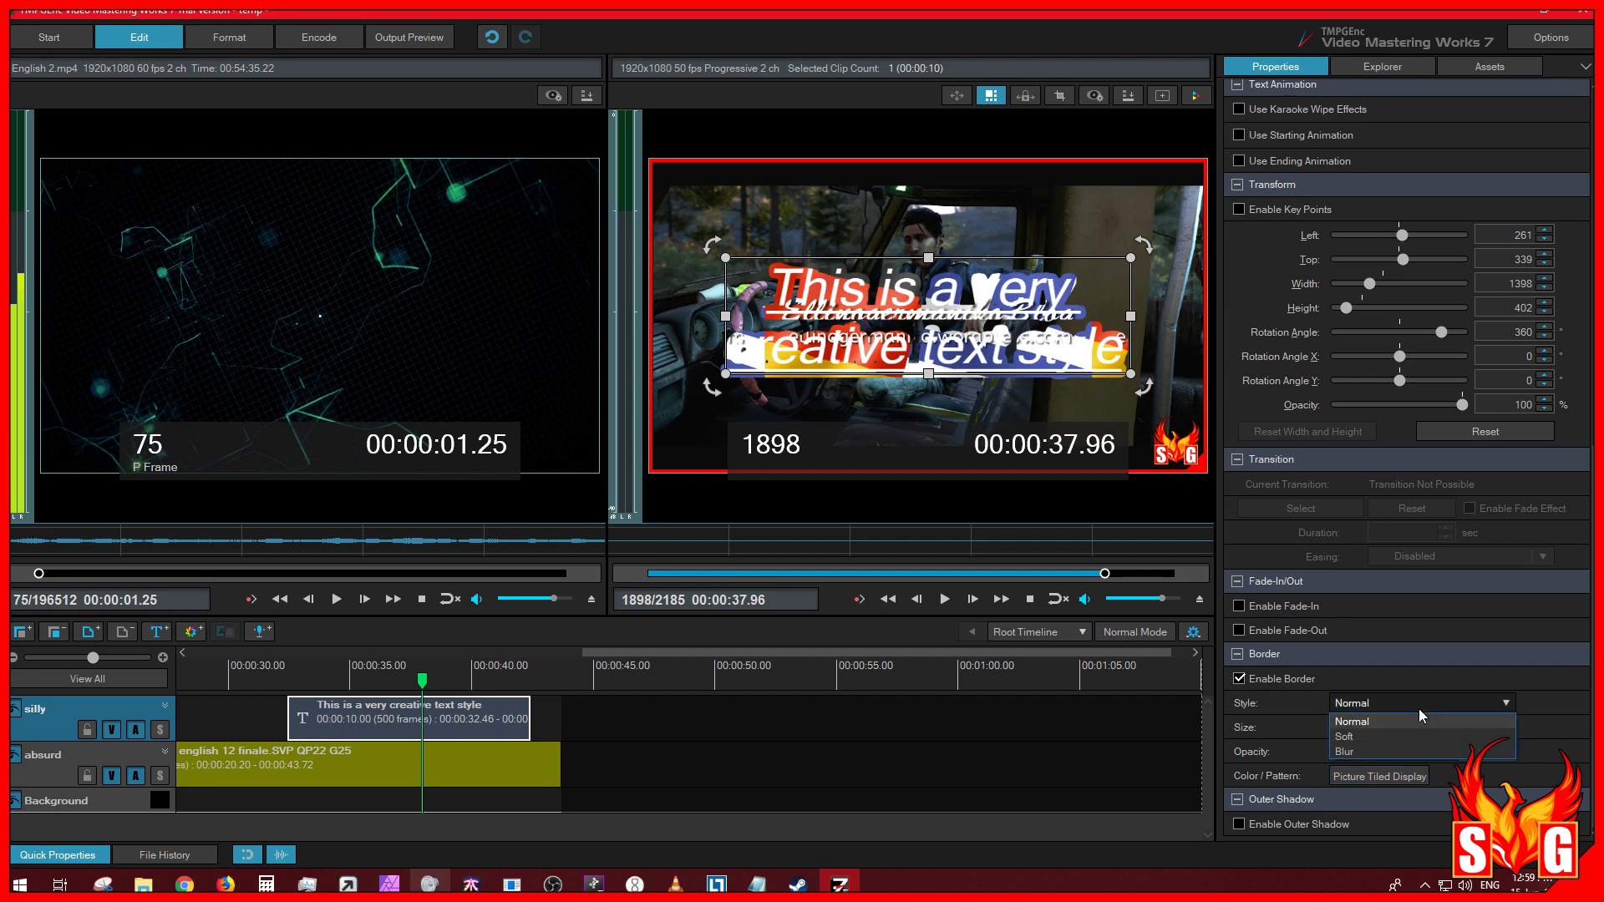
left_click(1381, 751)
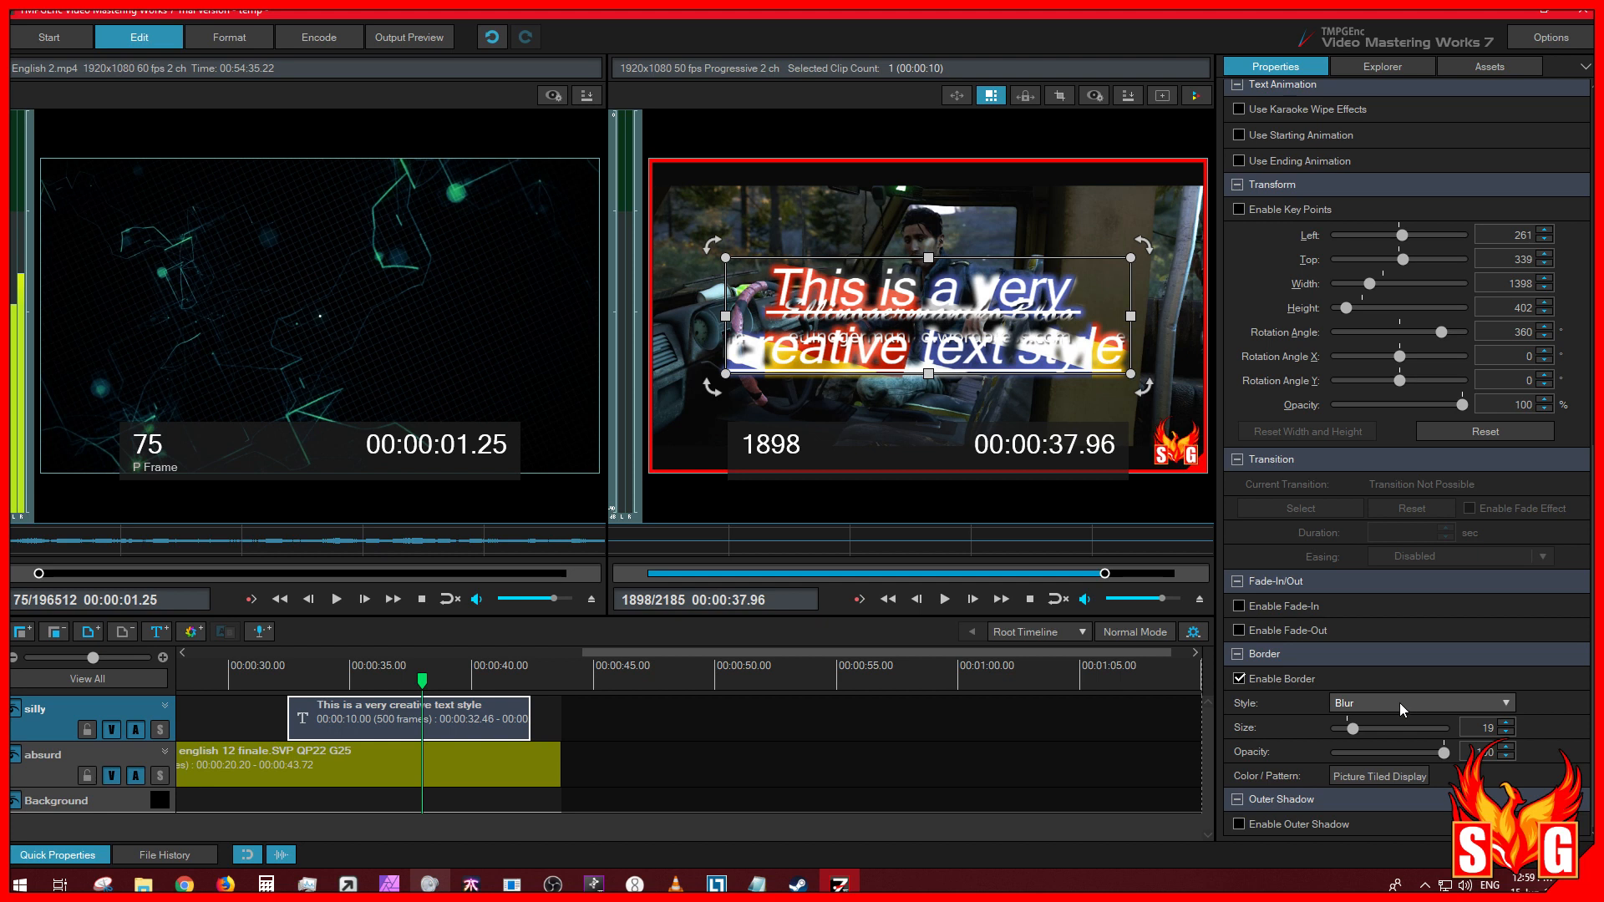
left_click(1419, 776)
left_click(413, 336)
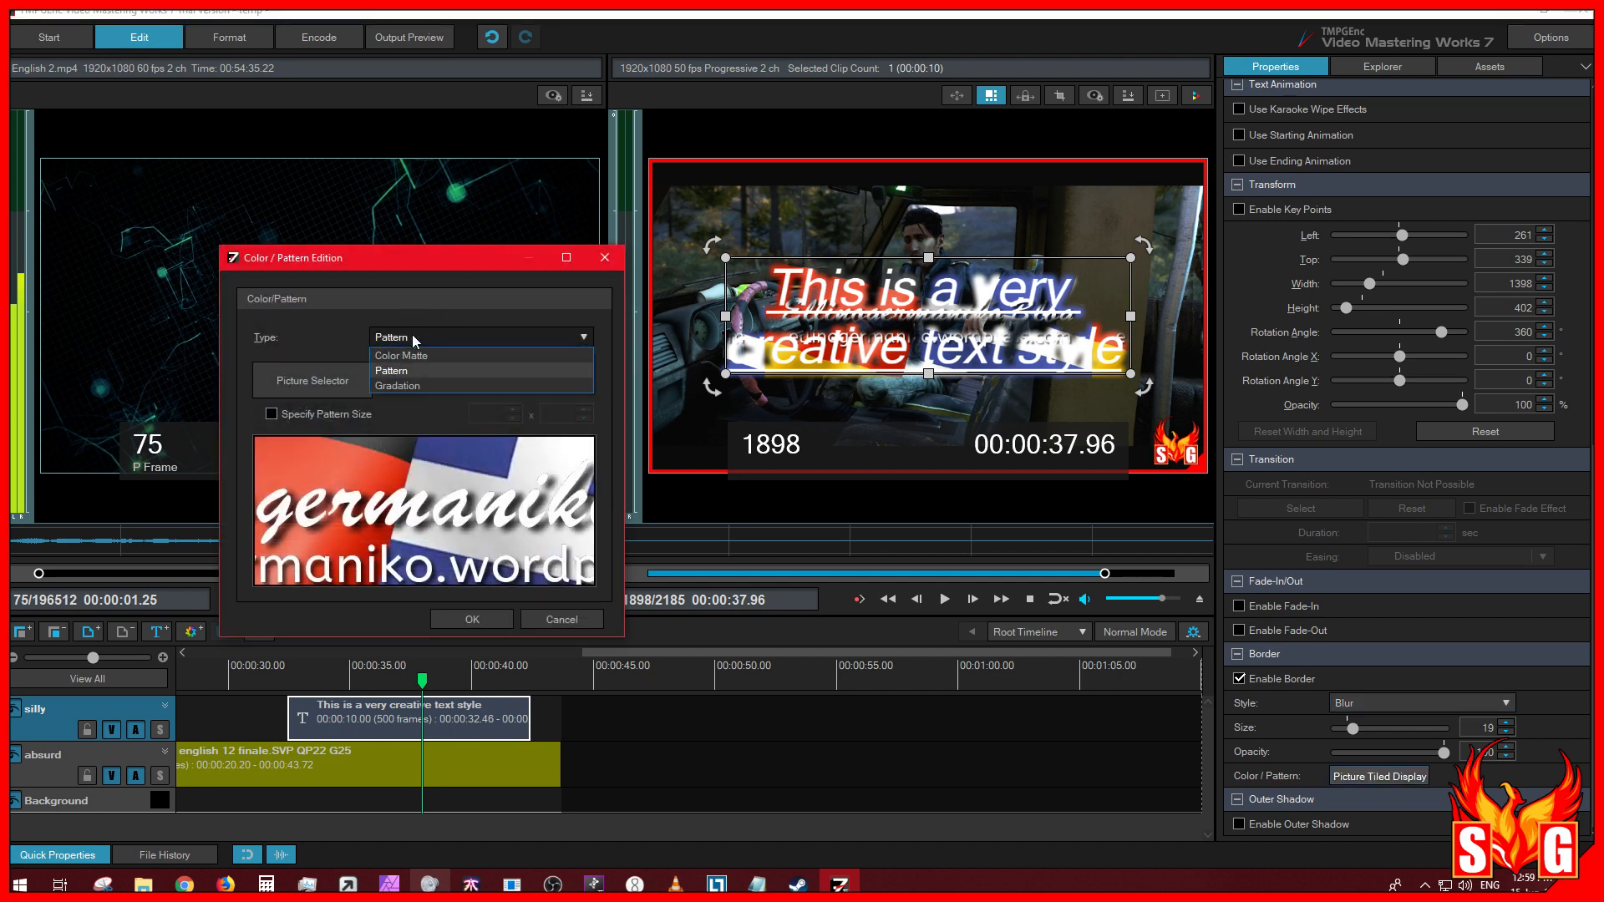
left_click(418, 390)
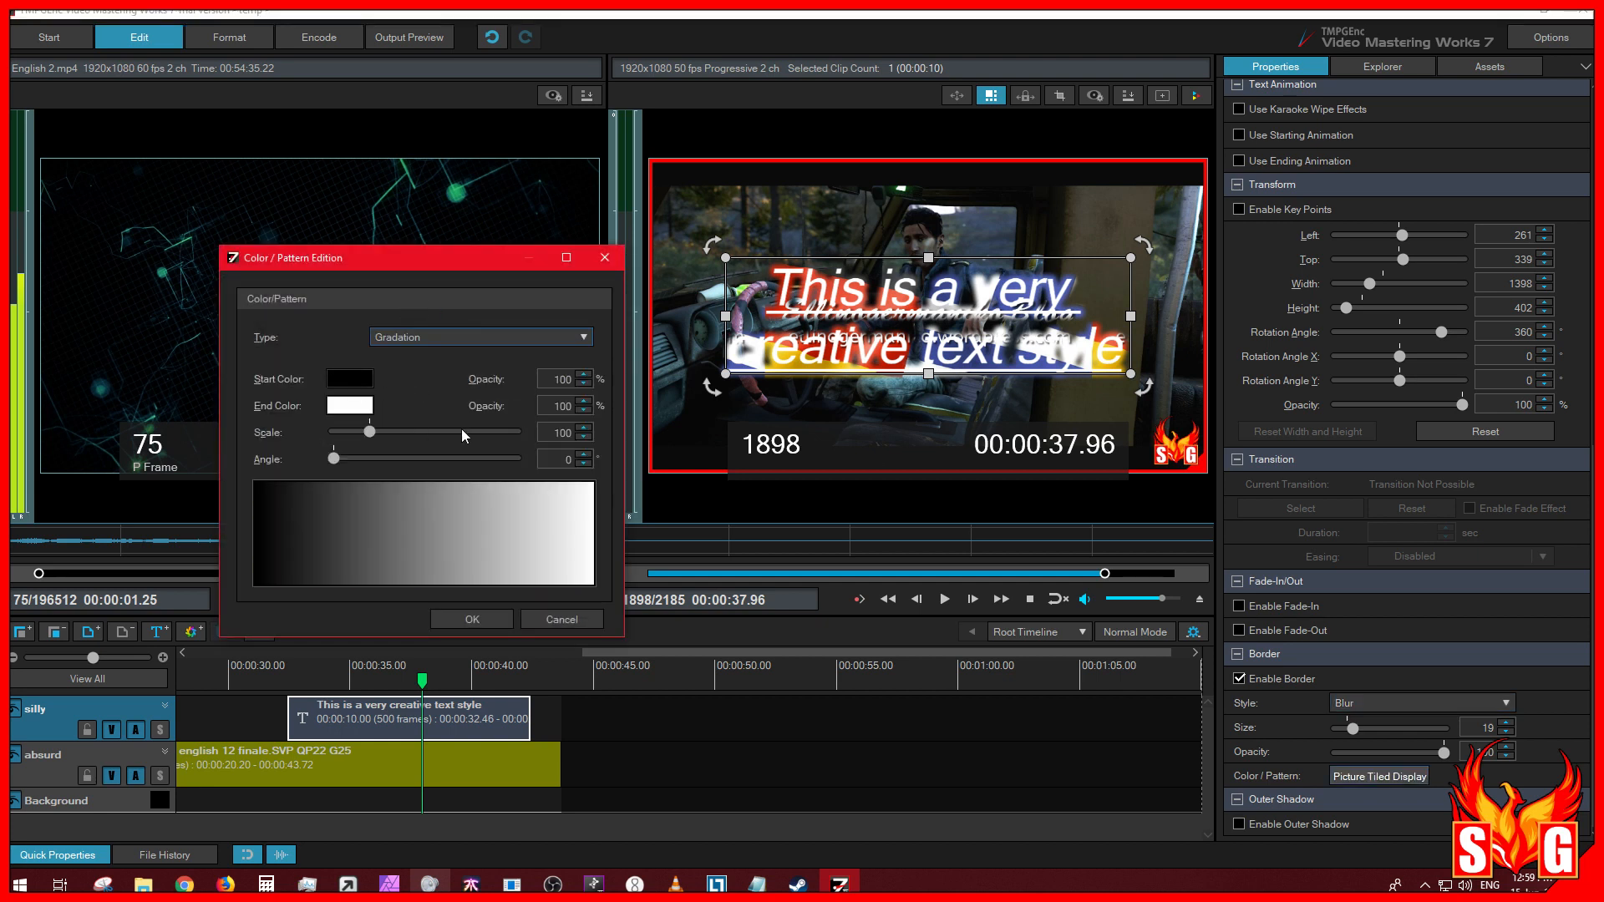
left_click(360, 384)
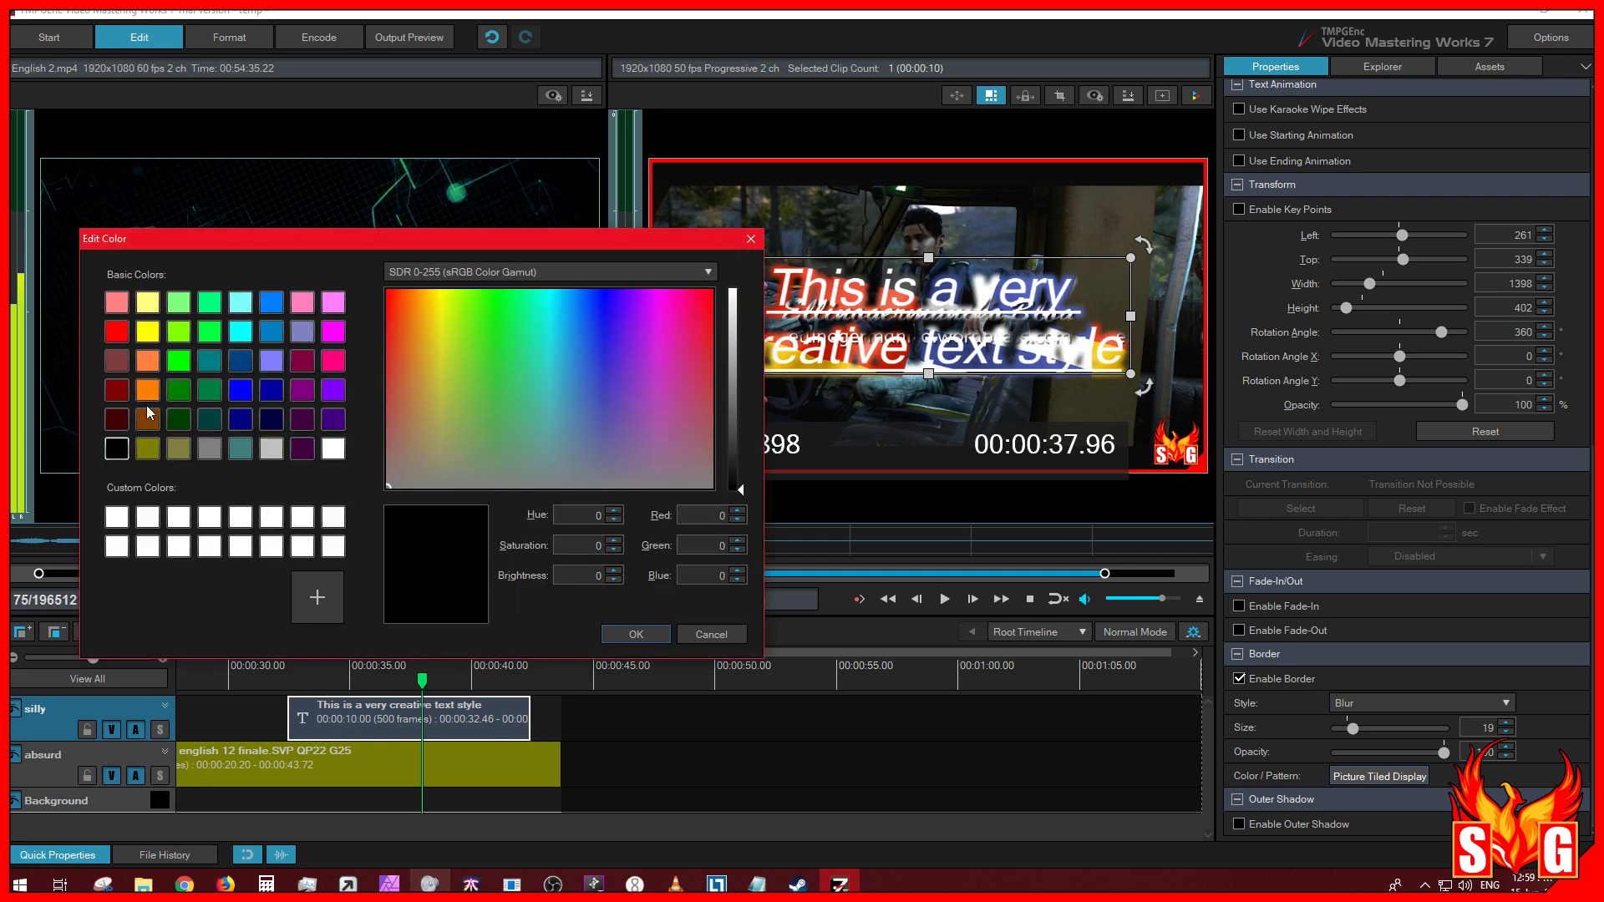
left_click(147, 331)
left_click(636, 634)
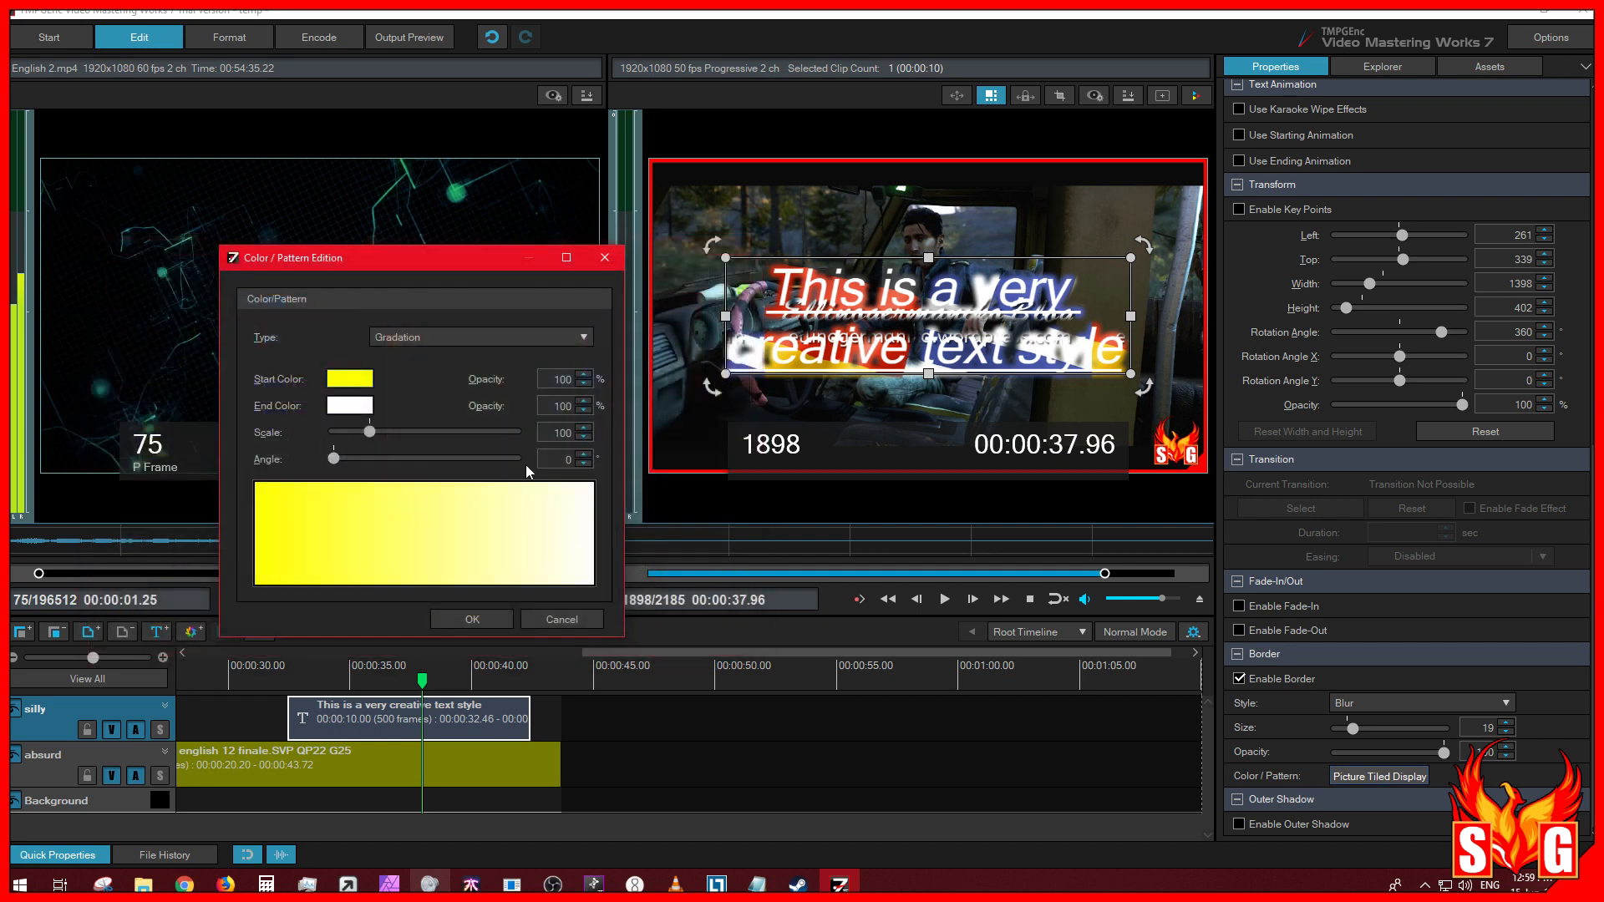
left_click(349, 405)
left_click(334, 391)
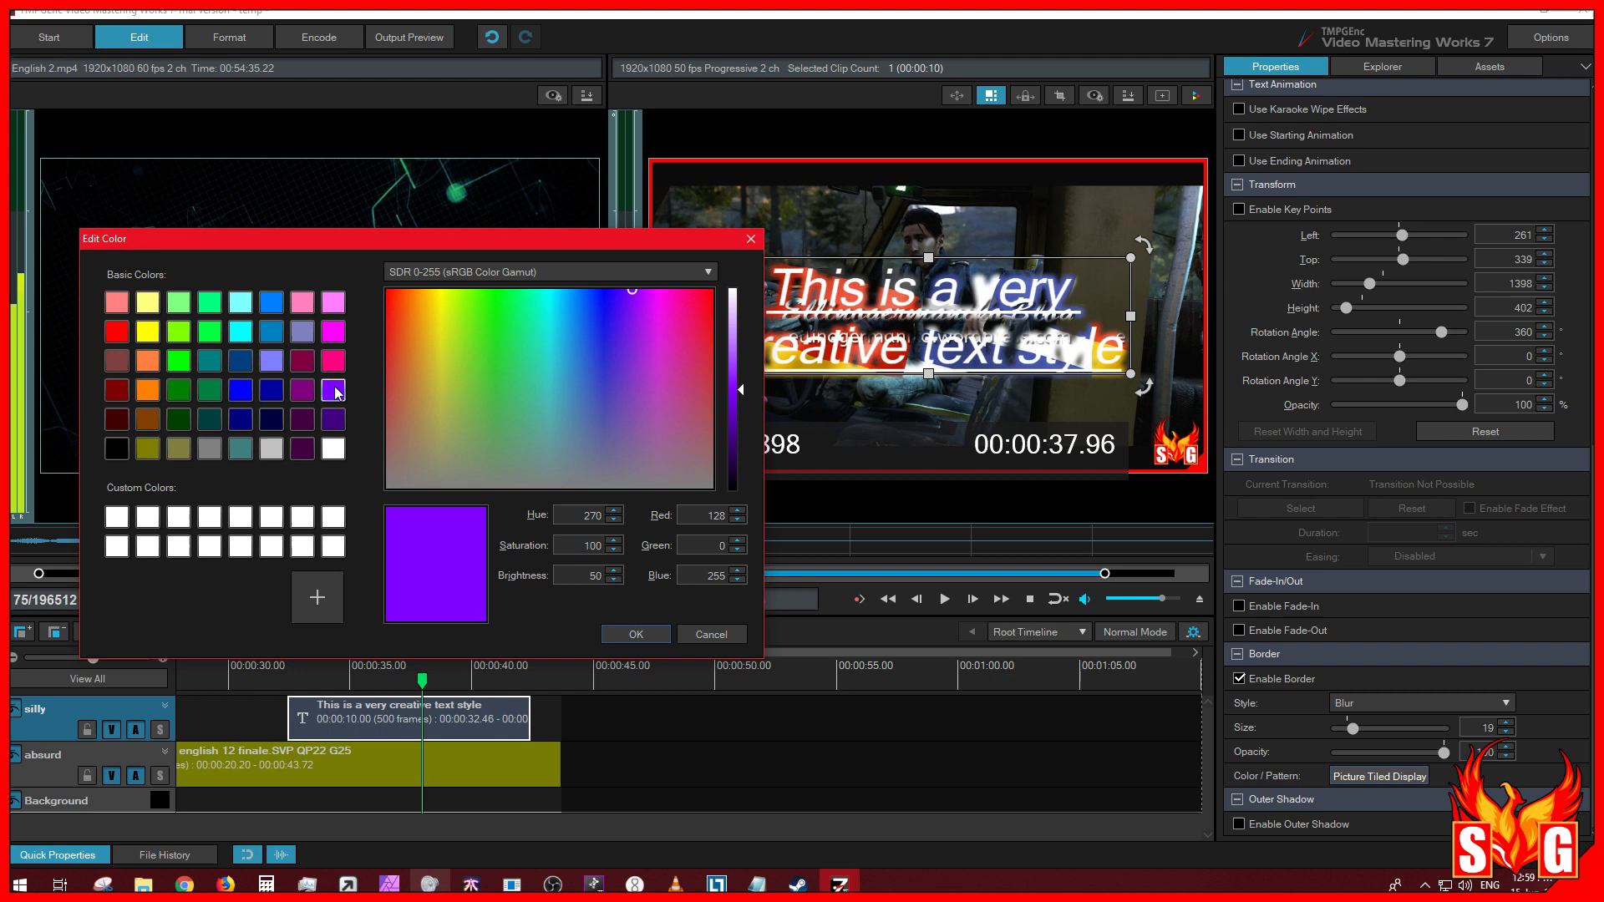
left_click(636, 634)
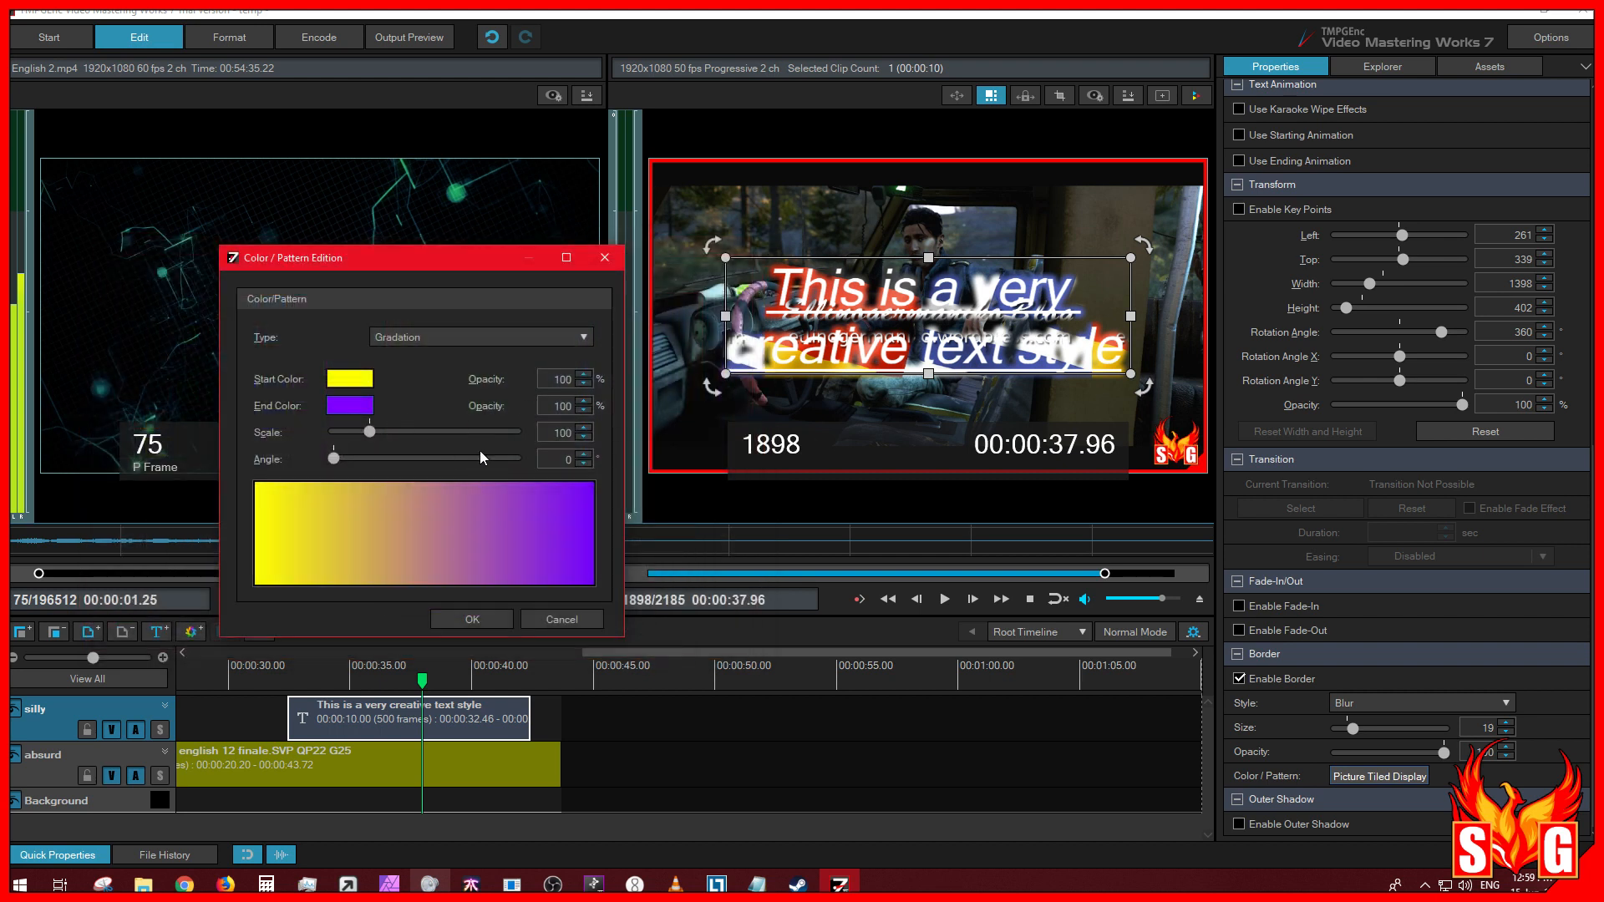
left_click(511, 619)
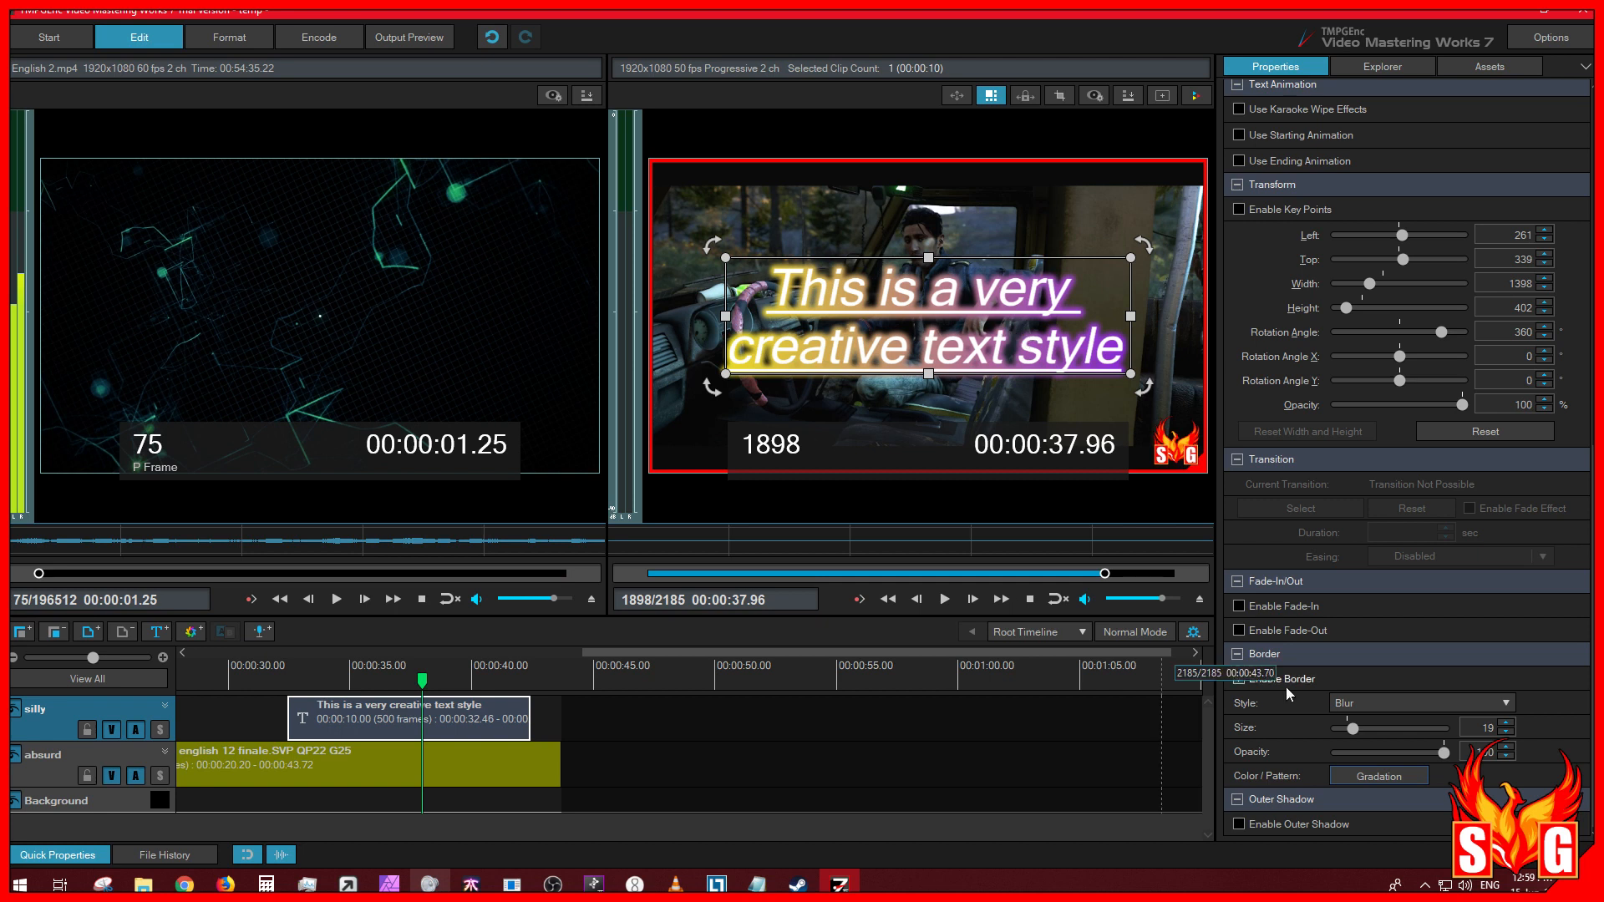
Step: Change the start color of the border gradation to orange
left_click(1397, 783)
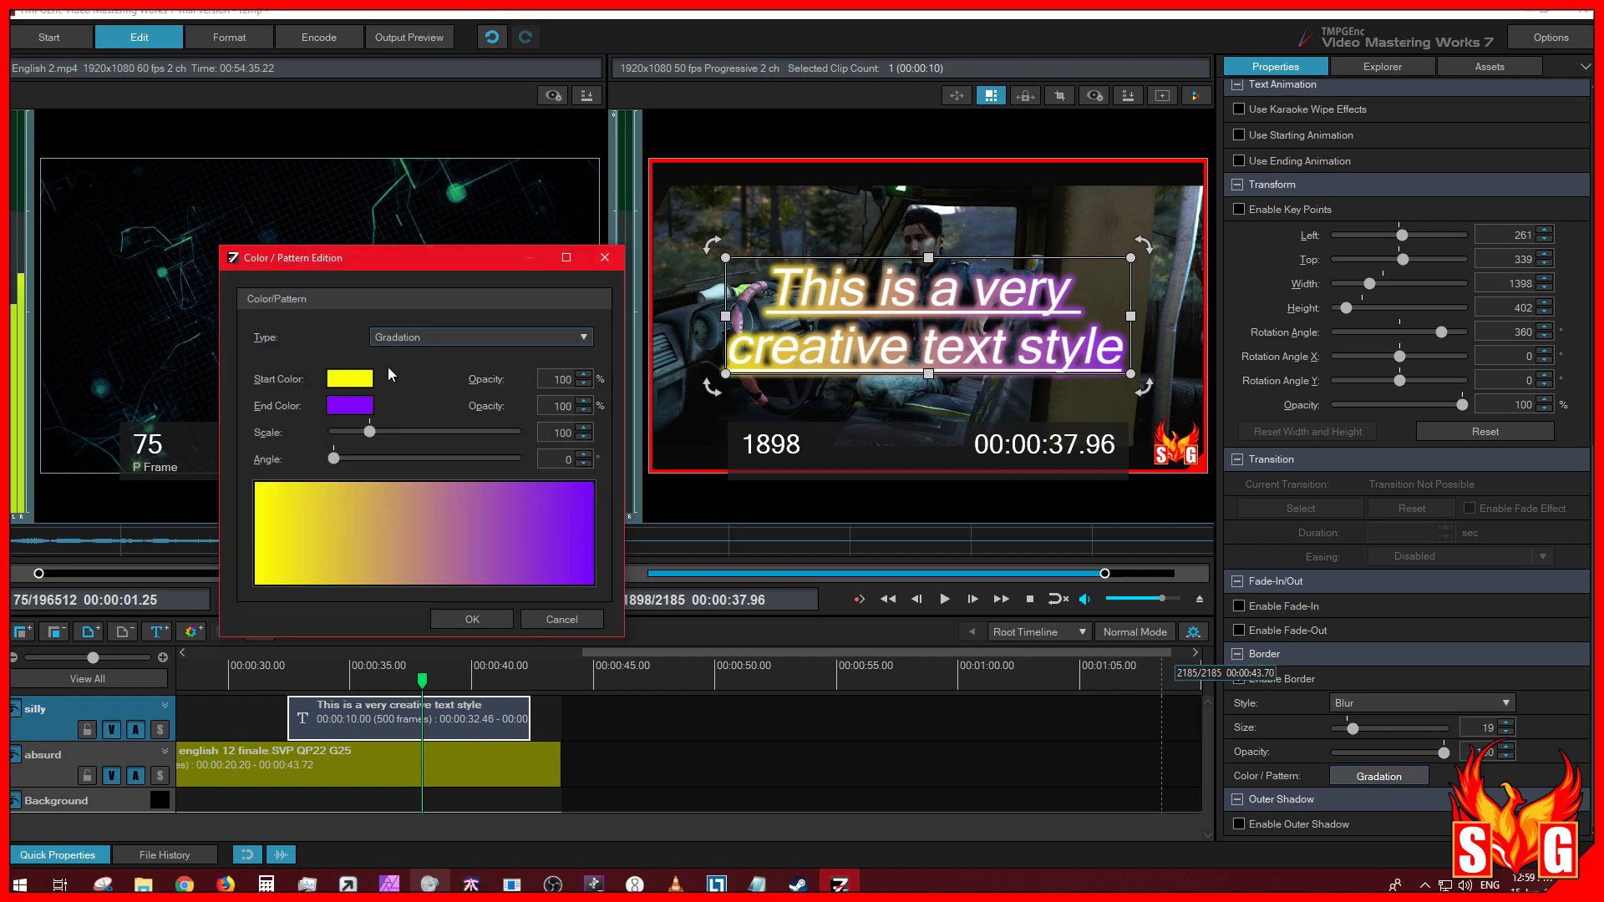
left_click(368, 387)
left_click(147, 390)
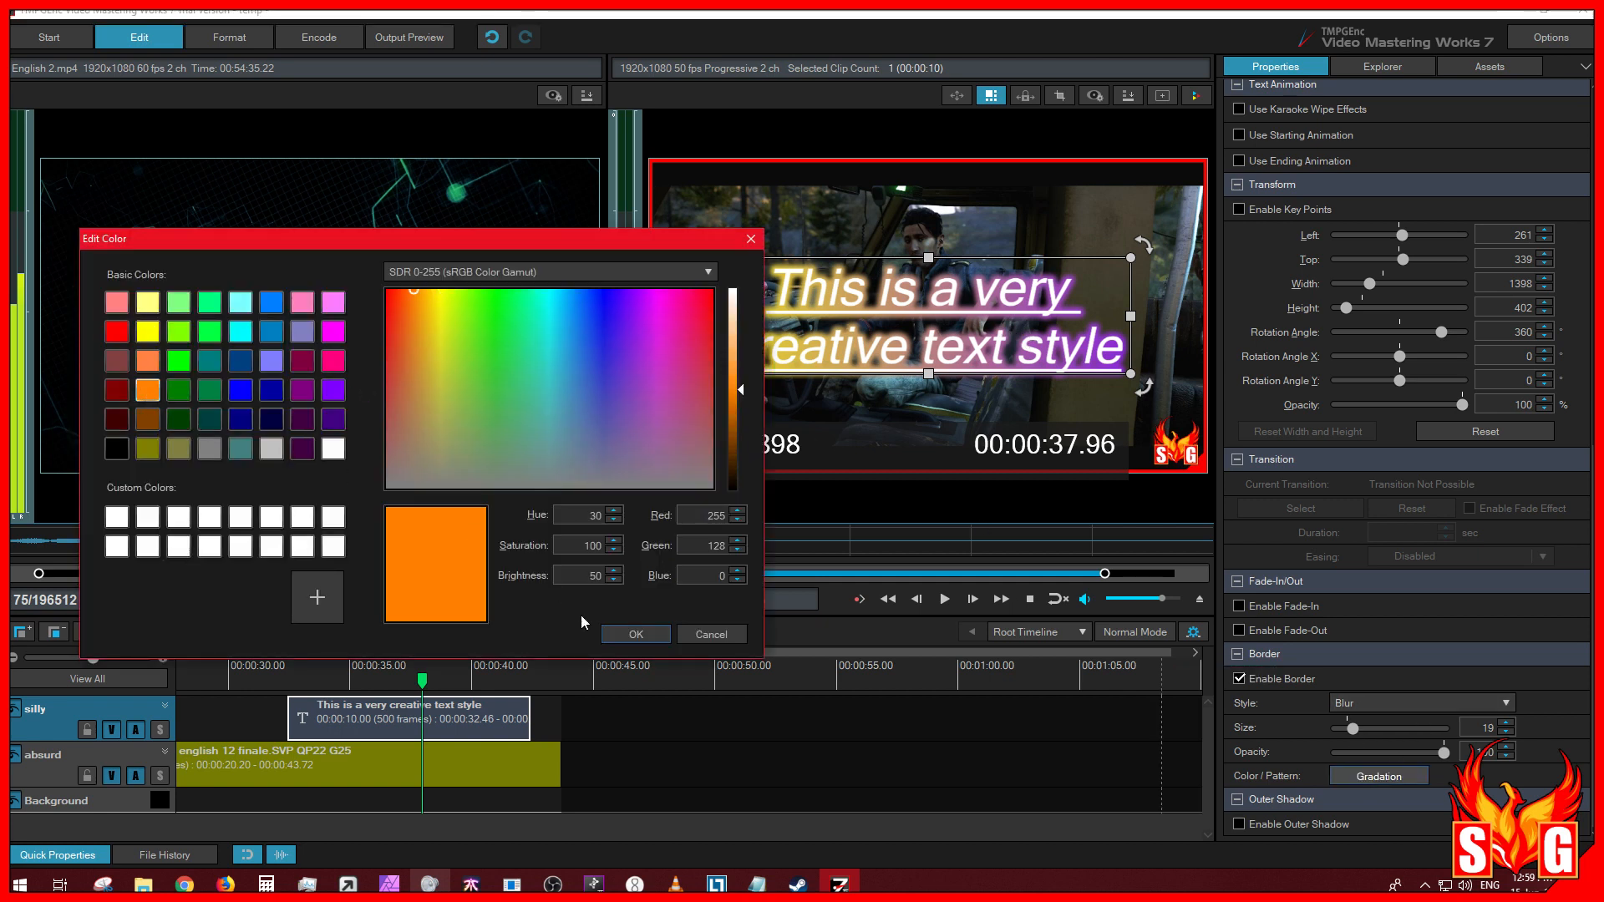
left_click(636, 634)
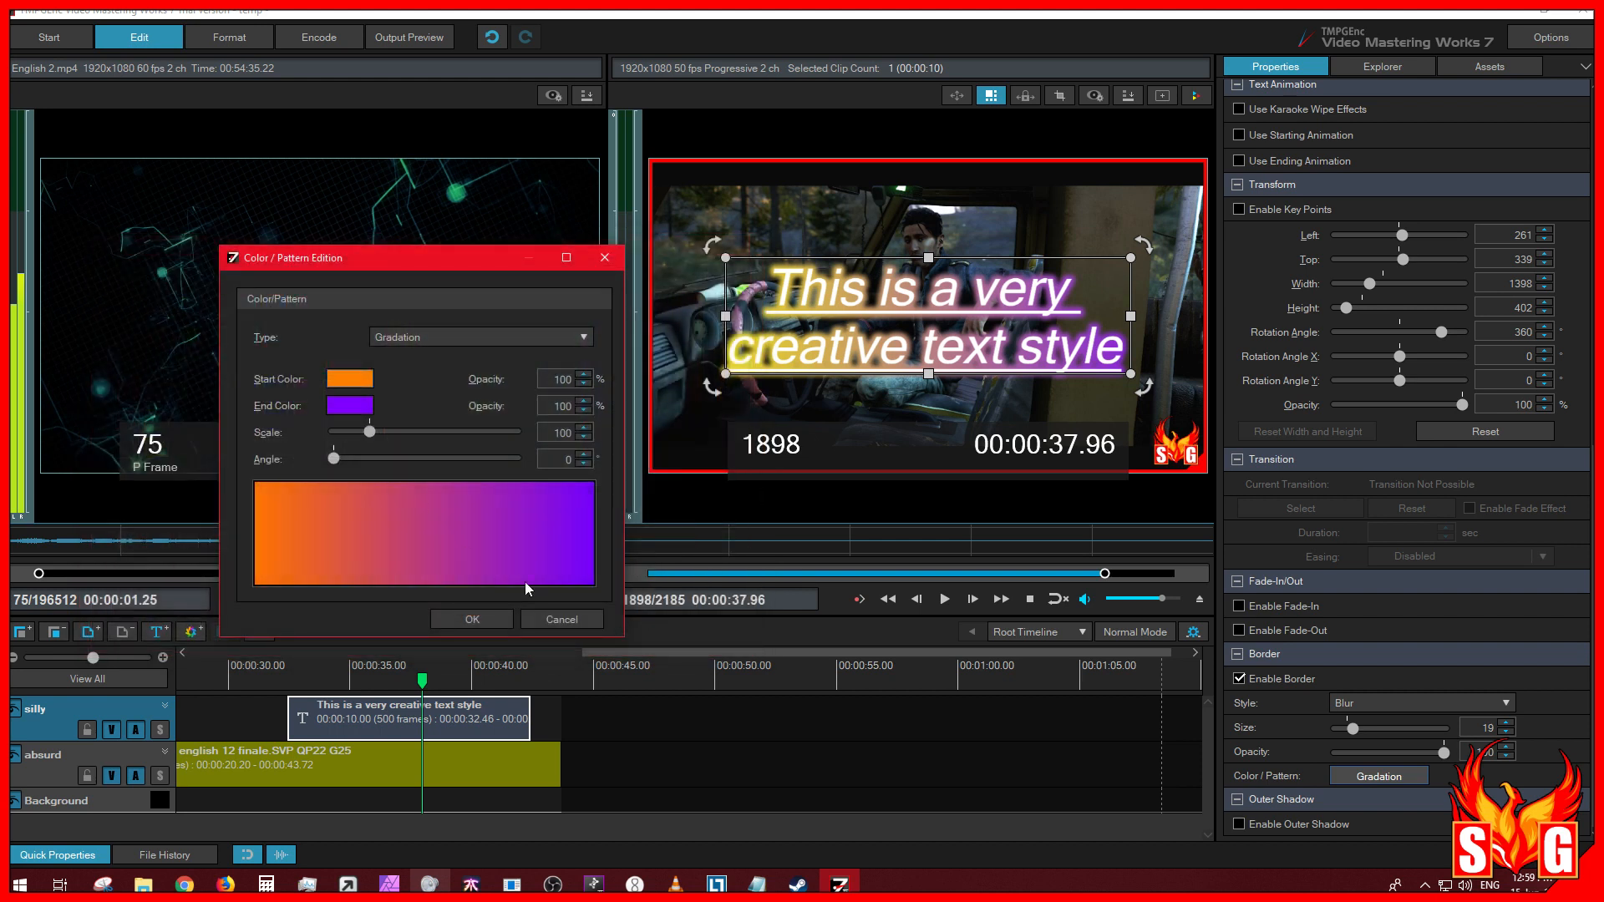
left_click(472, 619)
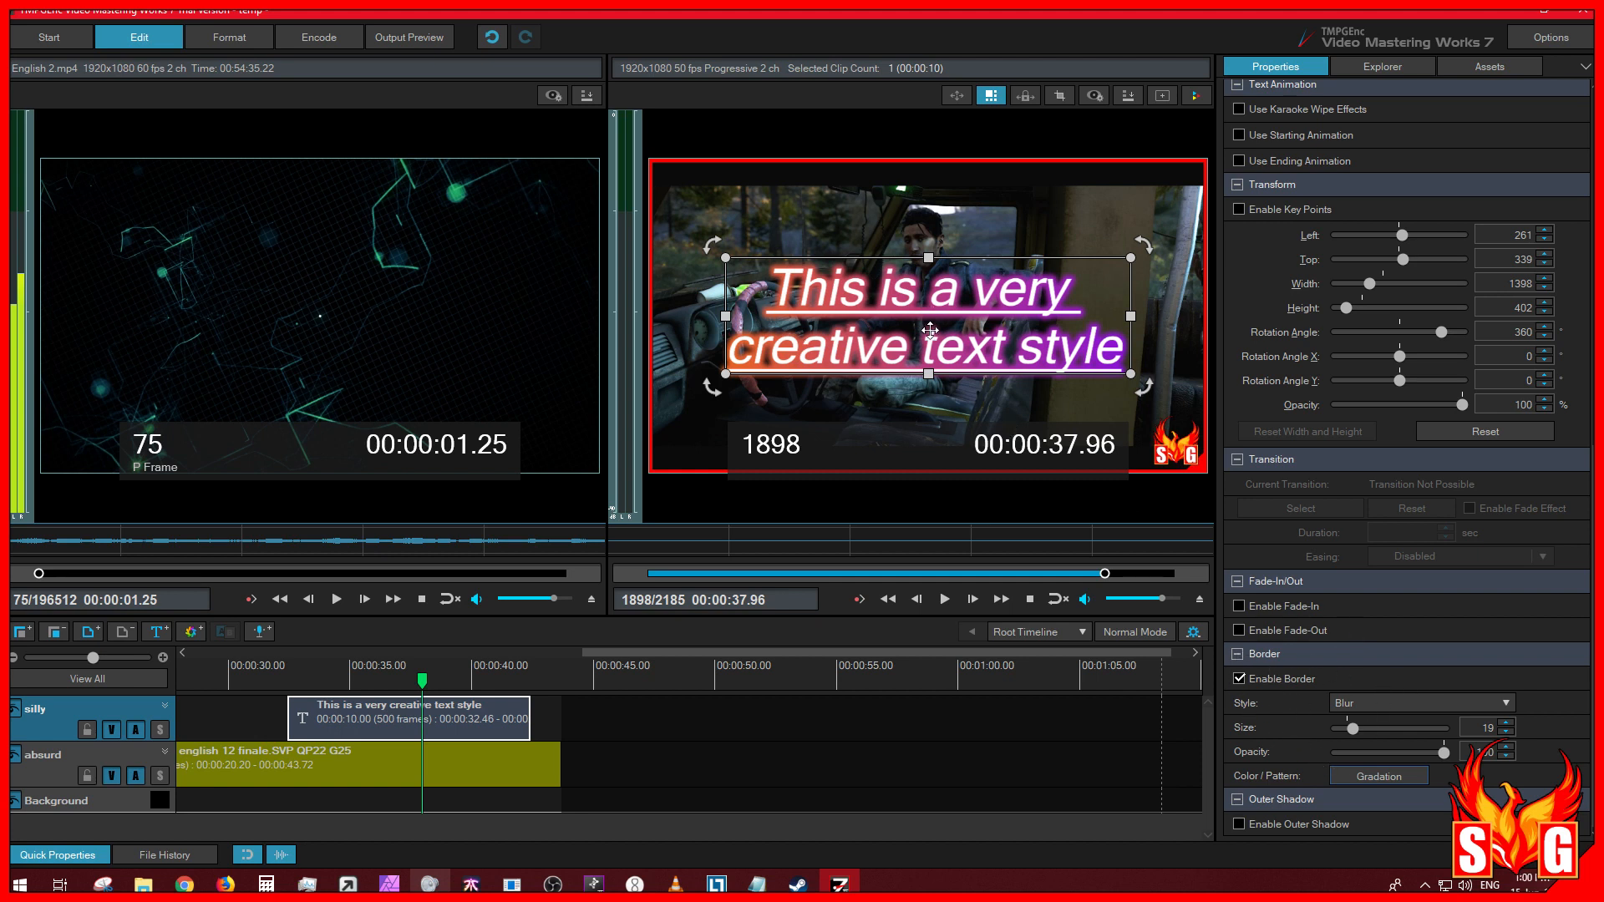
Step: Set the text border style back to Normal and disable the border
left_click(1378, 705)
left_click(1377, 722)
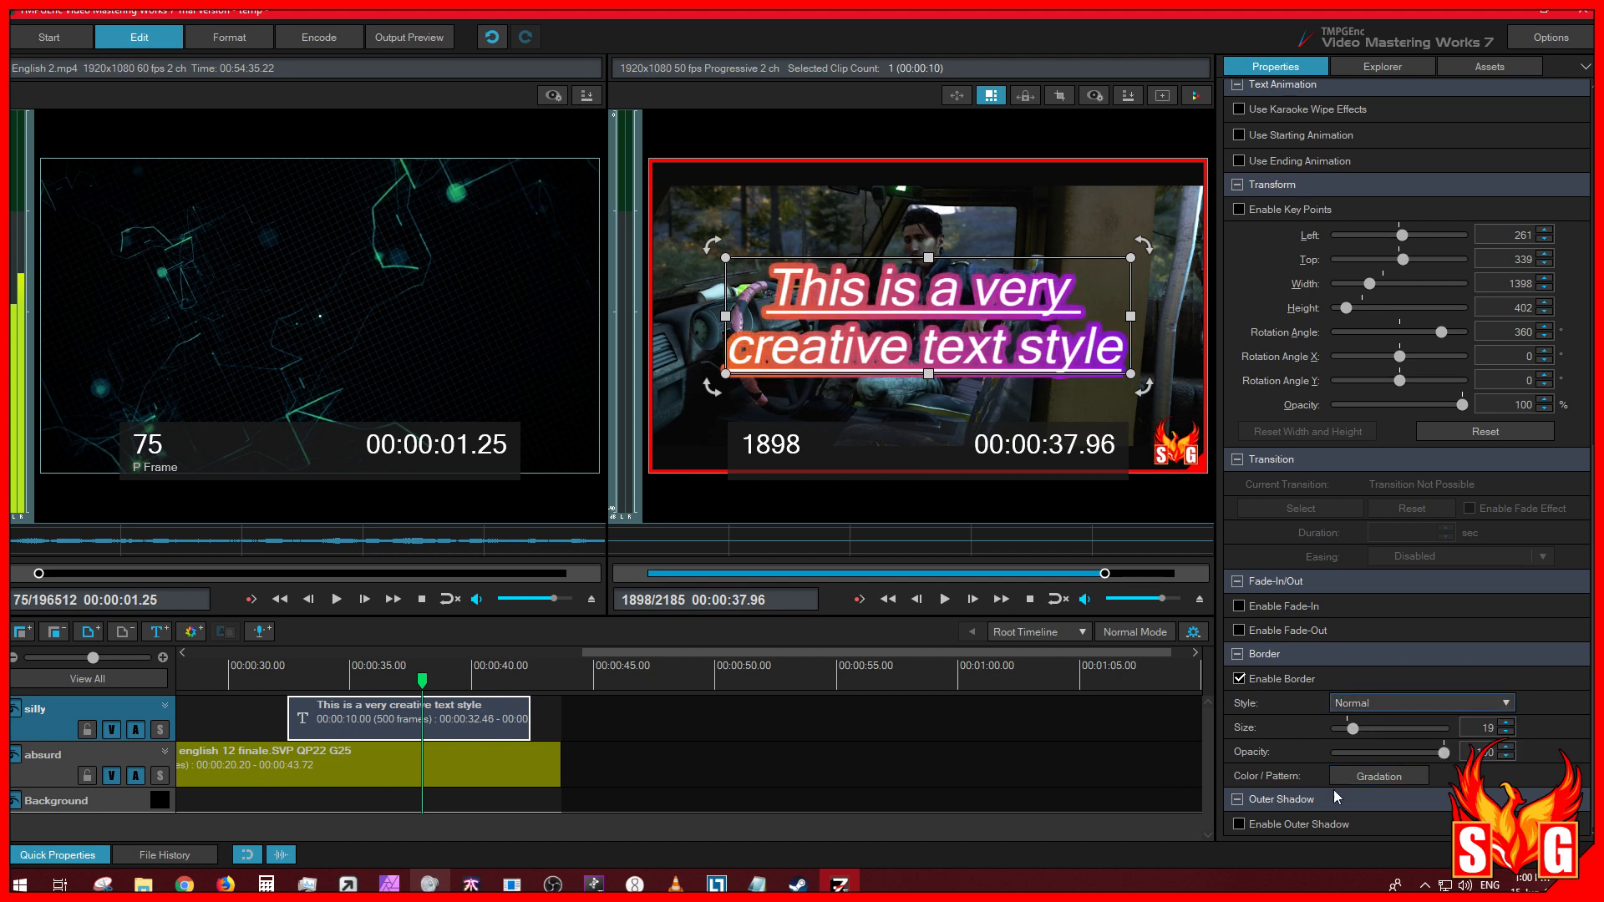
left_click(1240, 679)
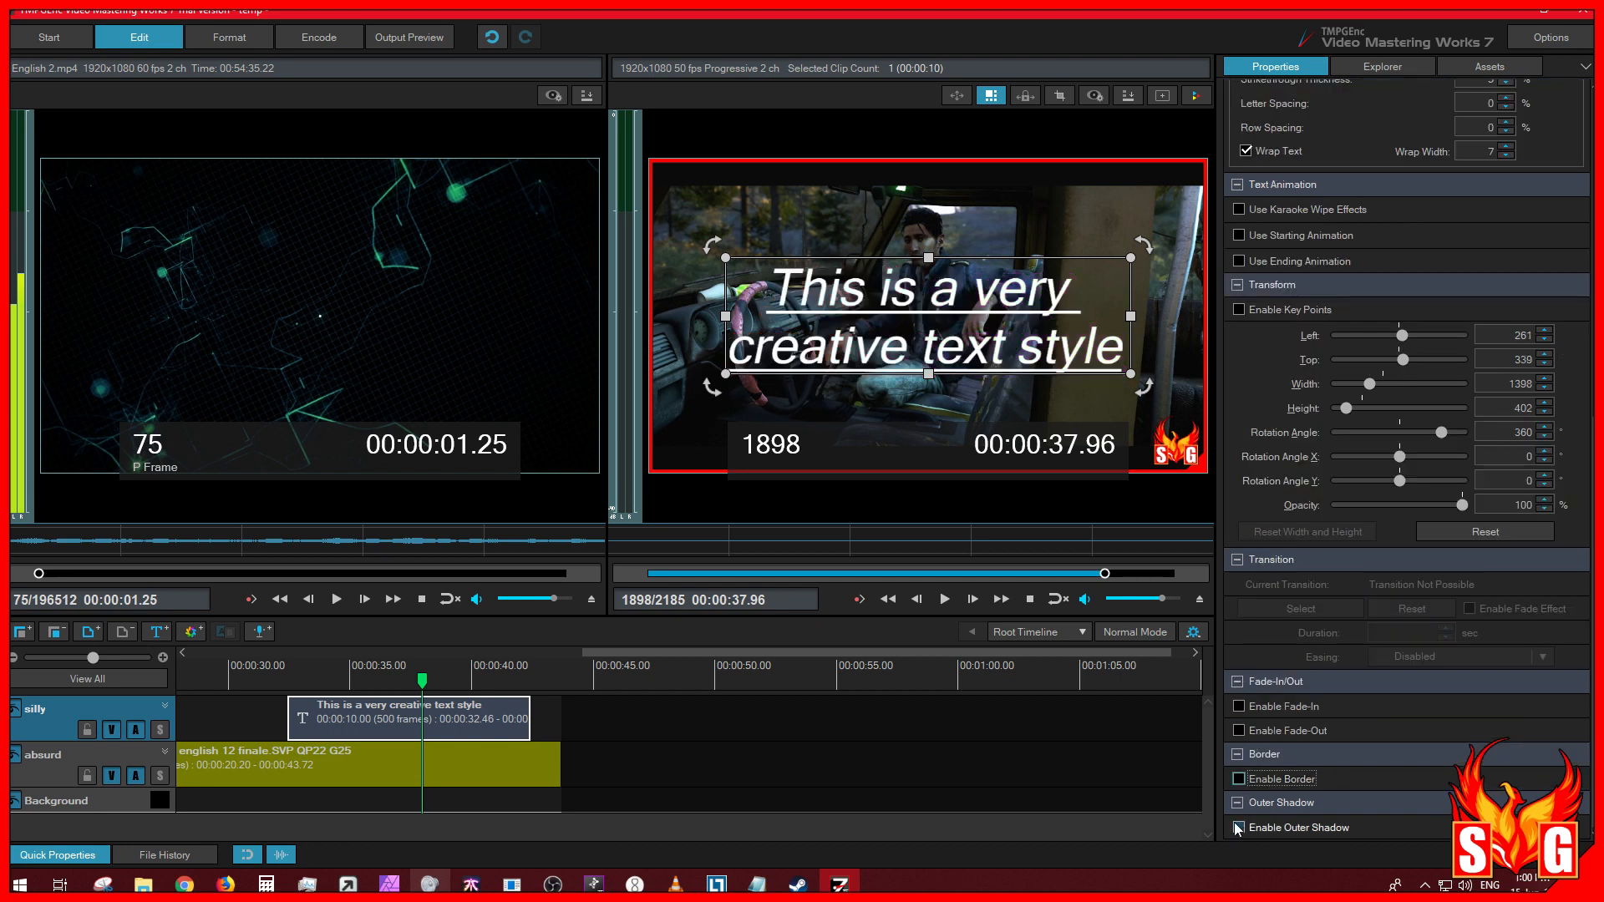
Step: Enable the outer shadow on the text and set its color to yellow
left_click(1241, 827)
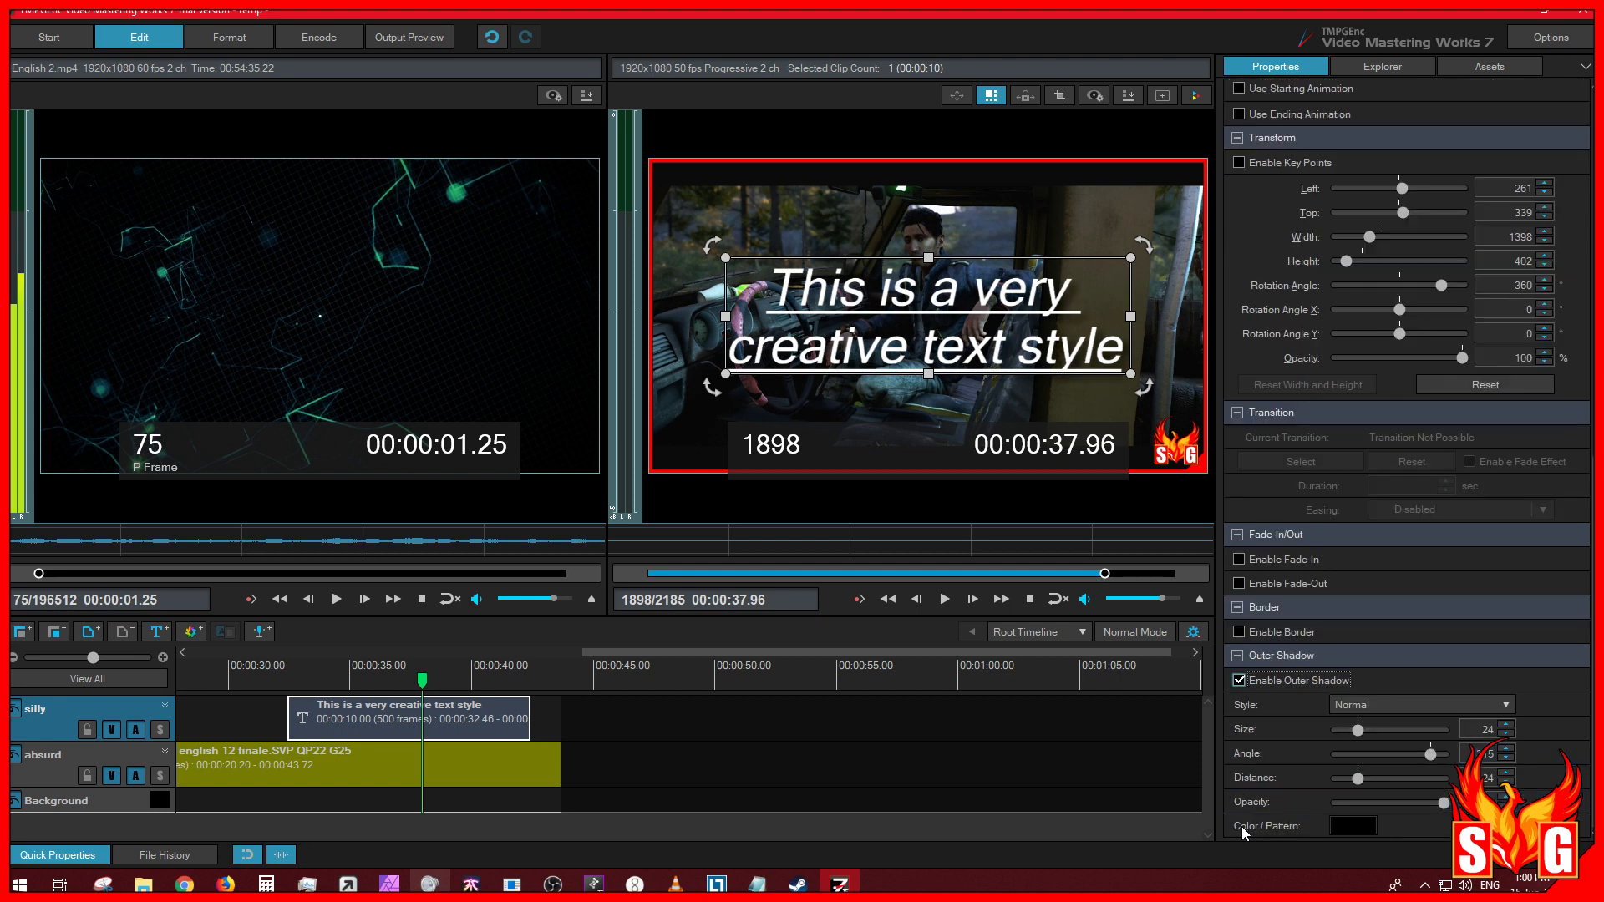
left_click(1337, 826)
left_click(292, 387)
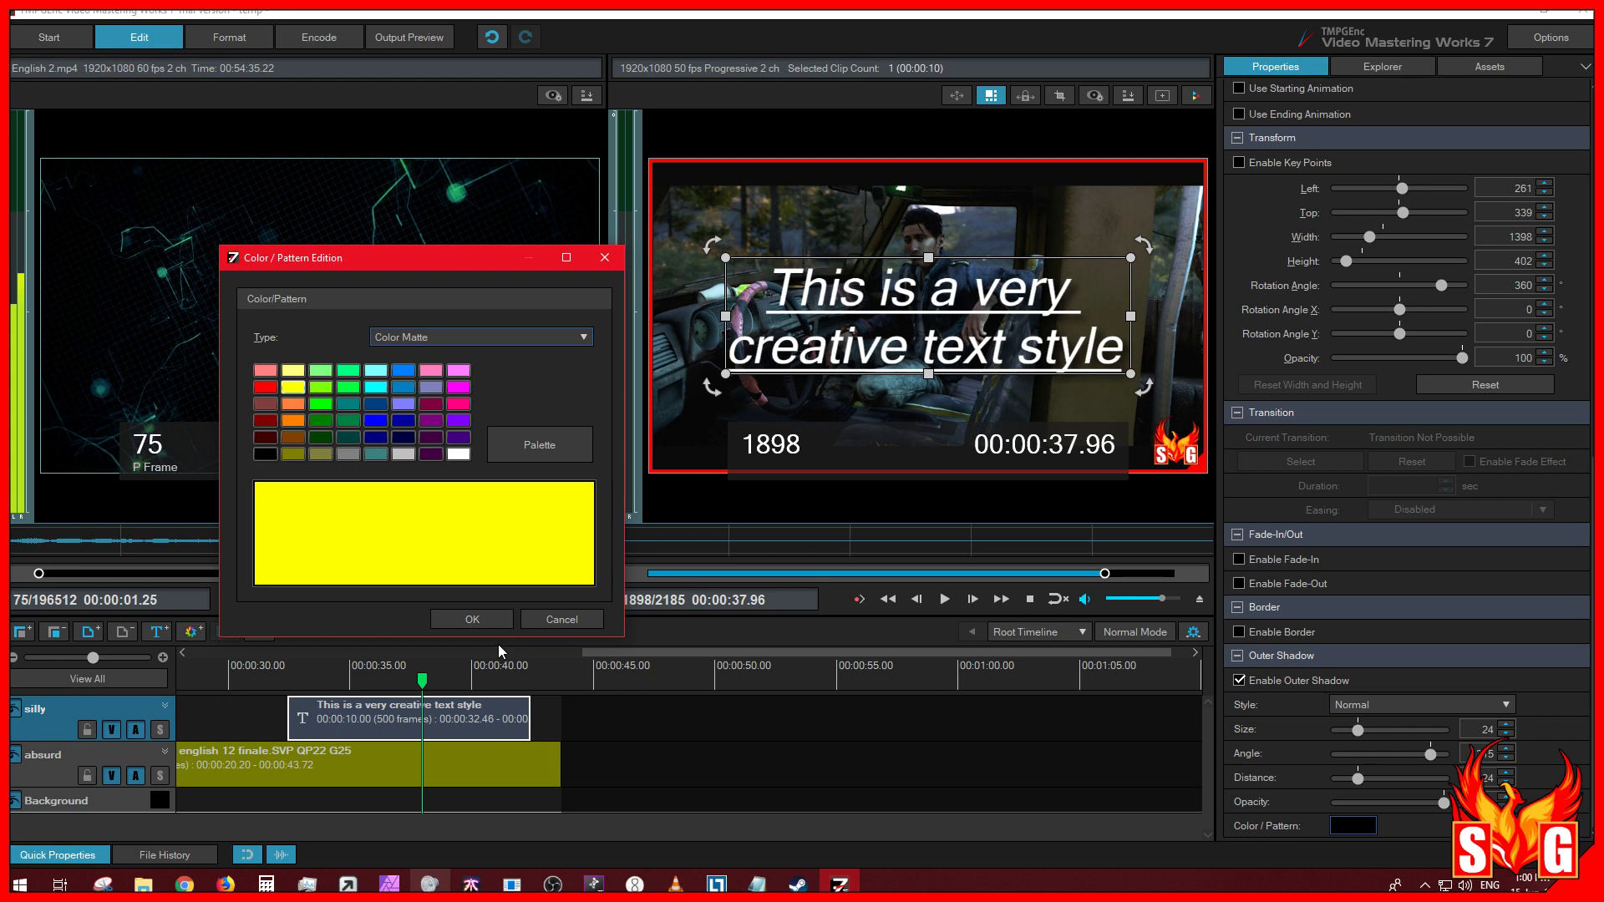
left_click(474, 620)
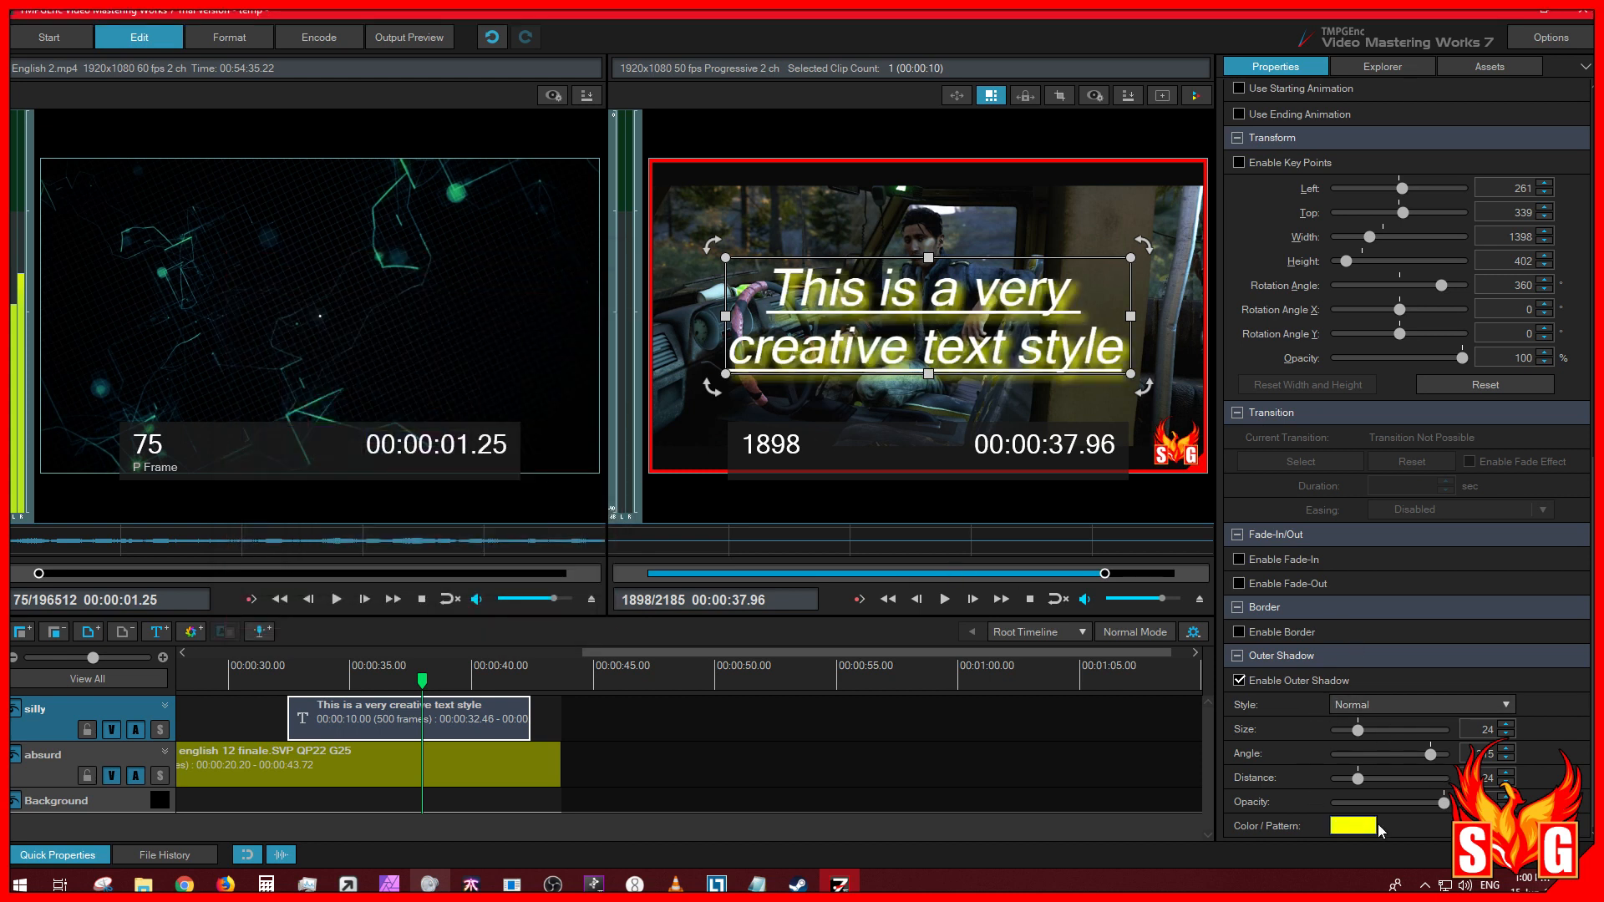
Step: Try the Hard outer shadow style, return to Normal and reduce the shadow size to 6
left_click(1372, 705)
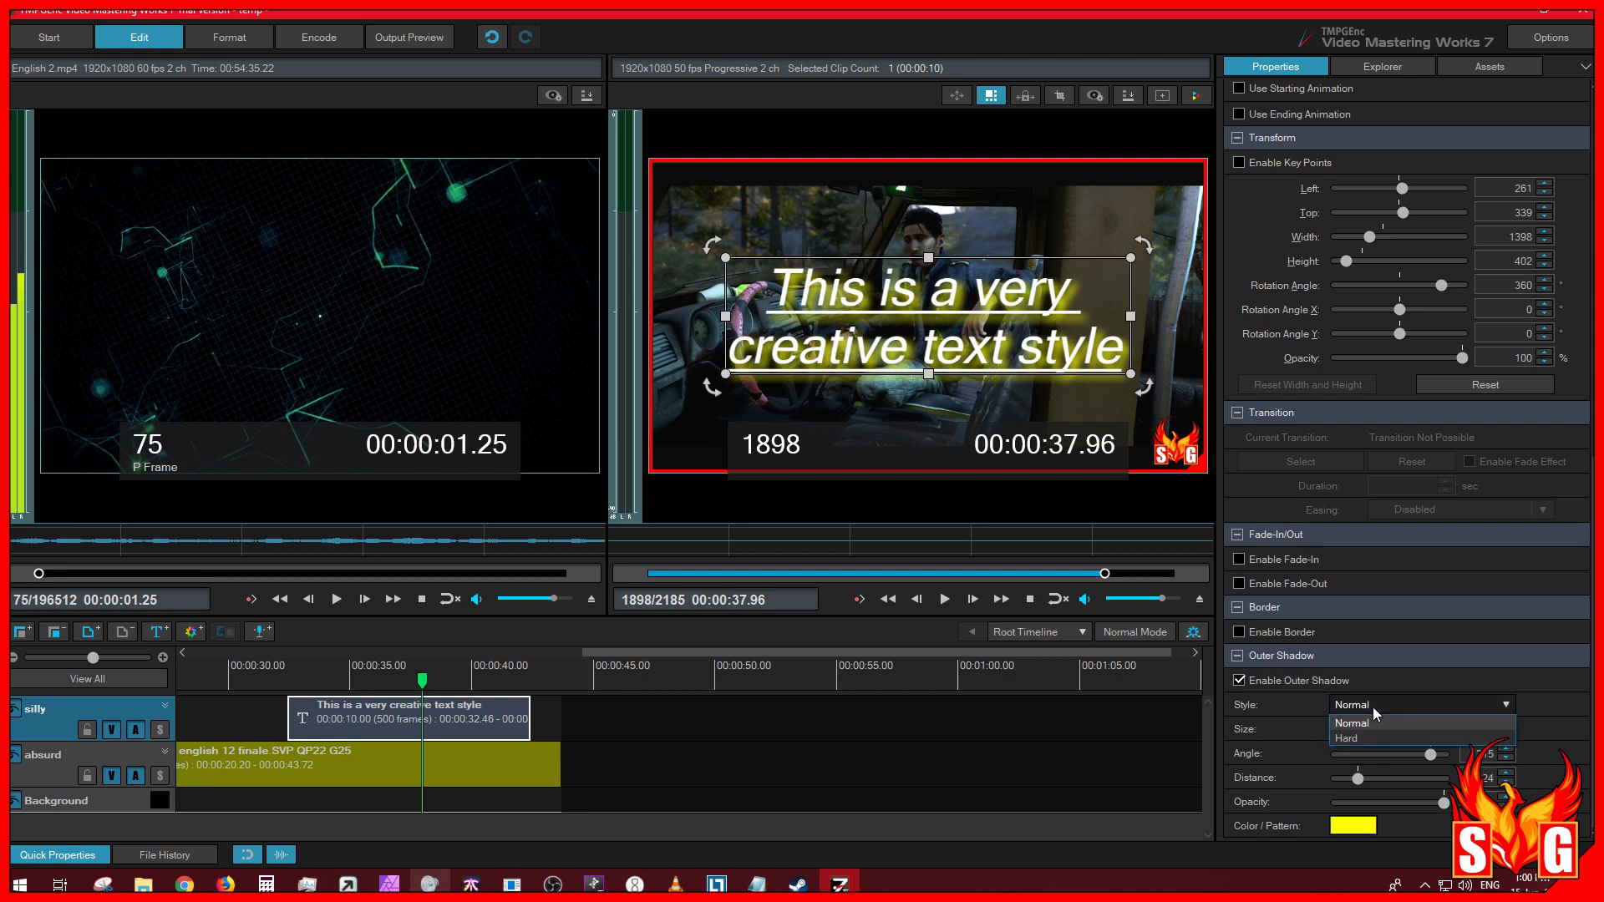
left_click(1370, 739)
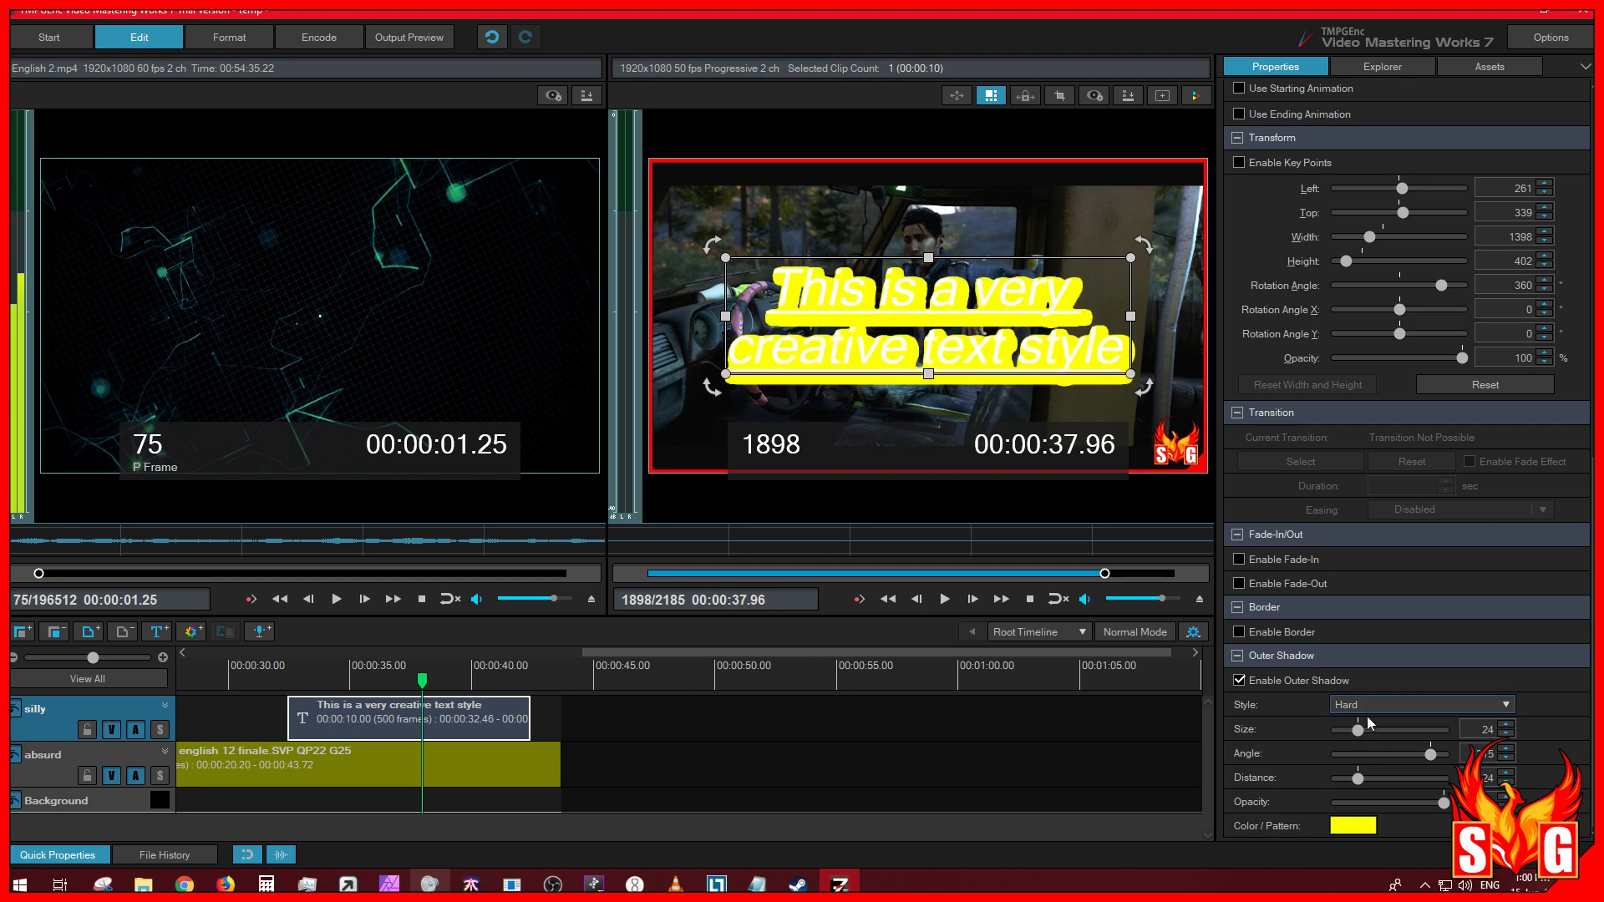
left_click(1370, 707)
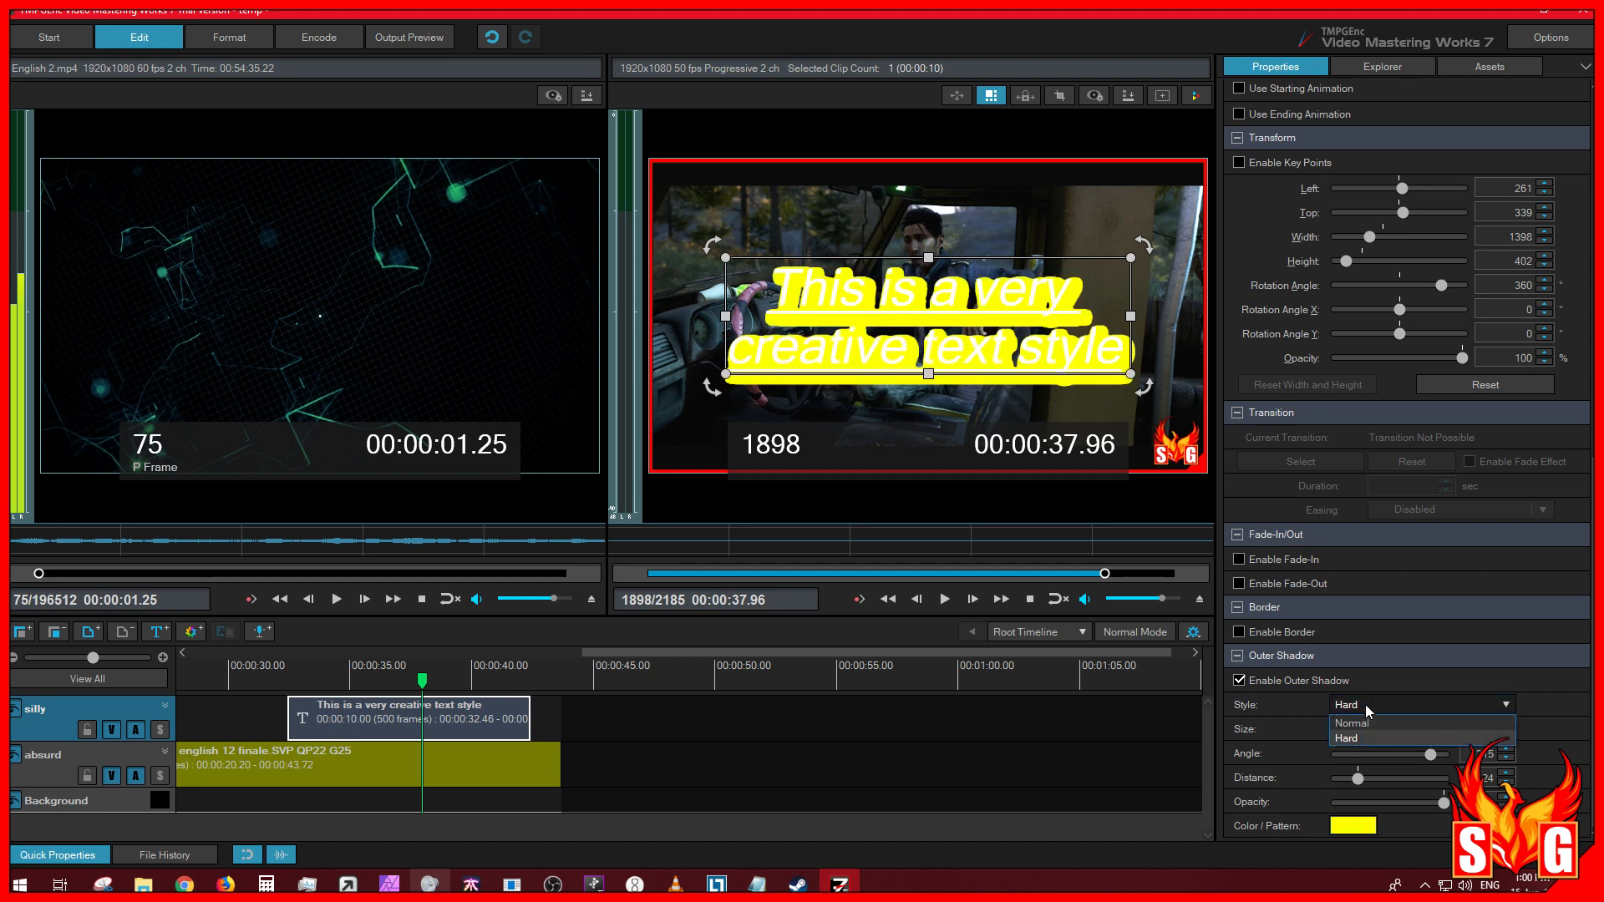
left_click(1347, 723)
mouse_move(1362, 732)
left_mouse_down()
mouse_move(1383, 735)
mouse_move(1338, 740)
left_mouse_up()
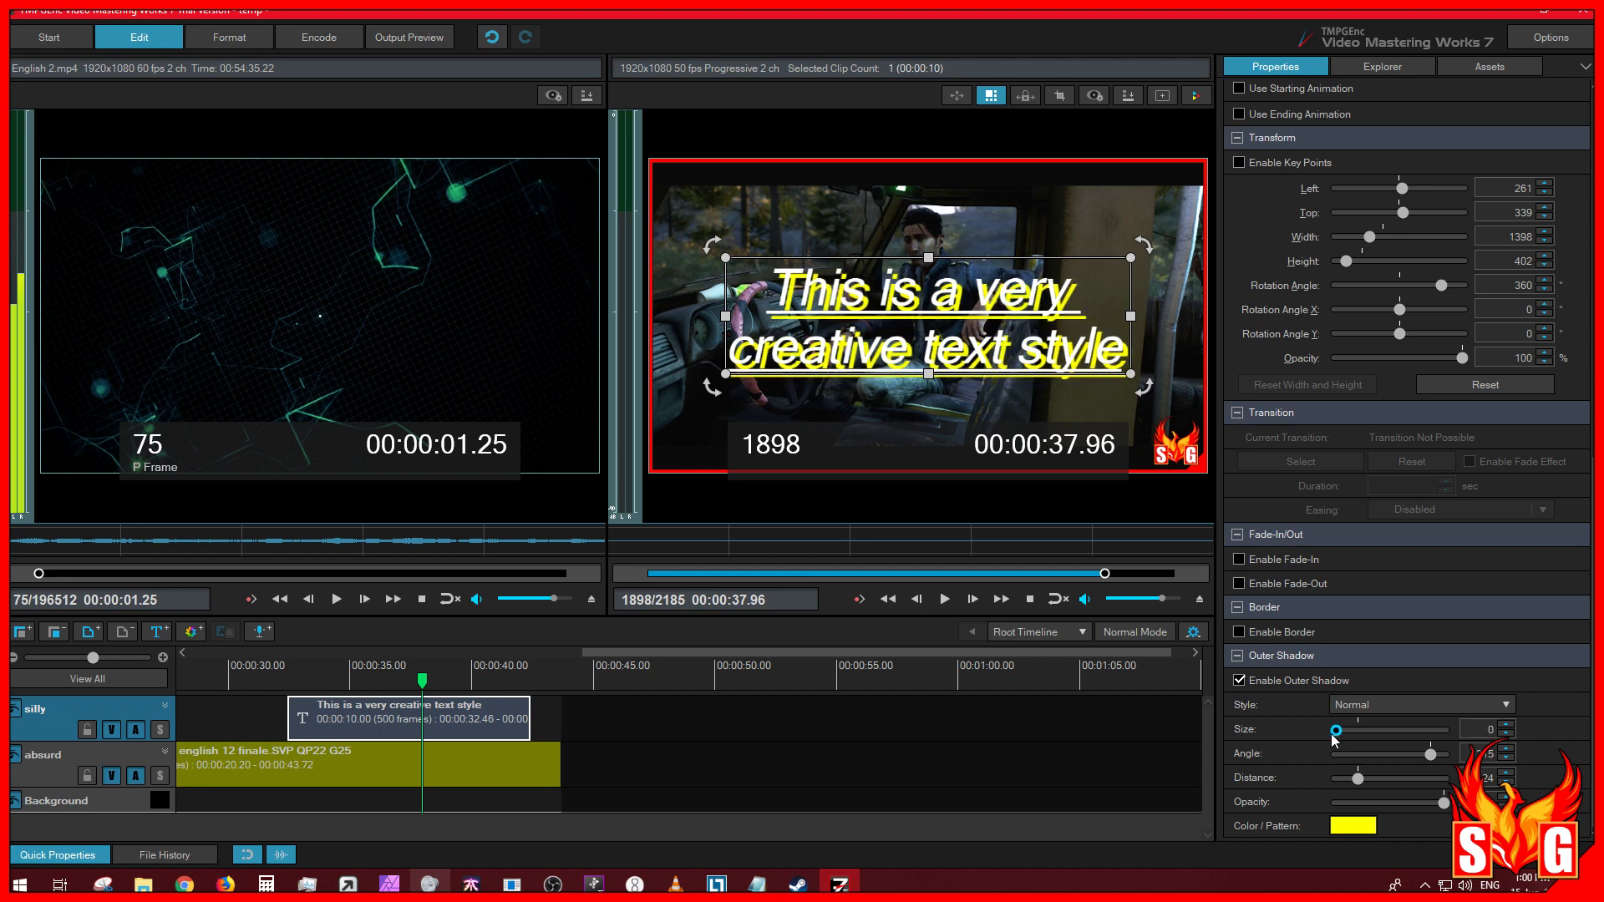
left_click_drag(1336, 740, 1347, 736)
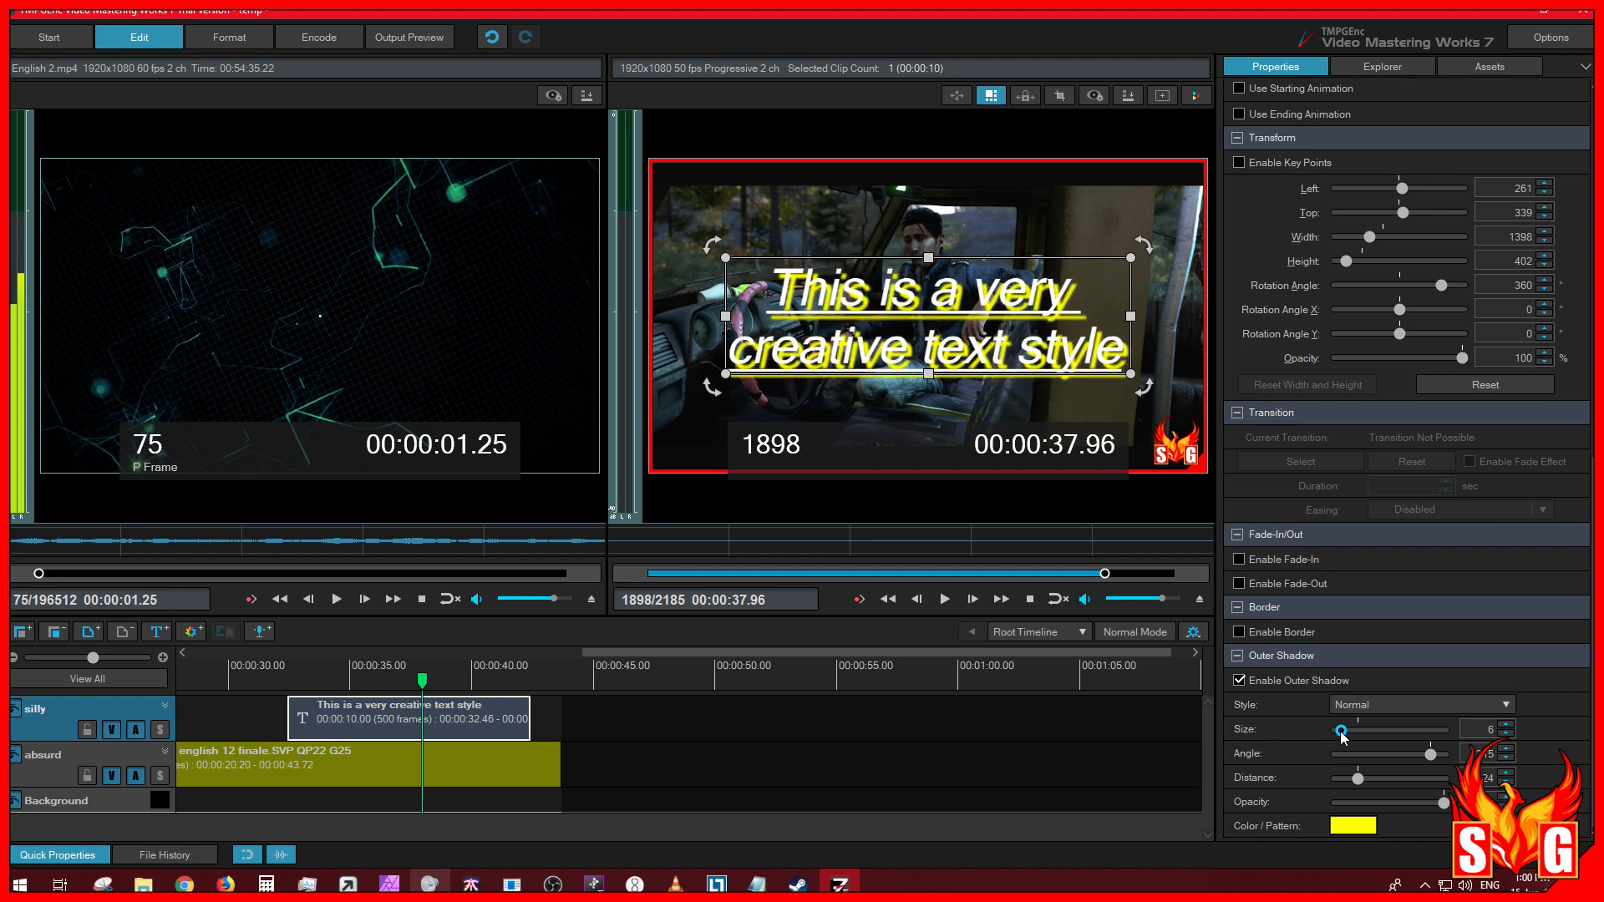
Step: Compare the Hard outer shadow style at size 7 with Normal, ending on Normal with the size at 10
left_click(1353, 704)
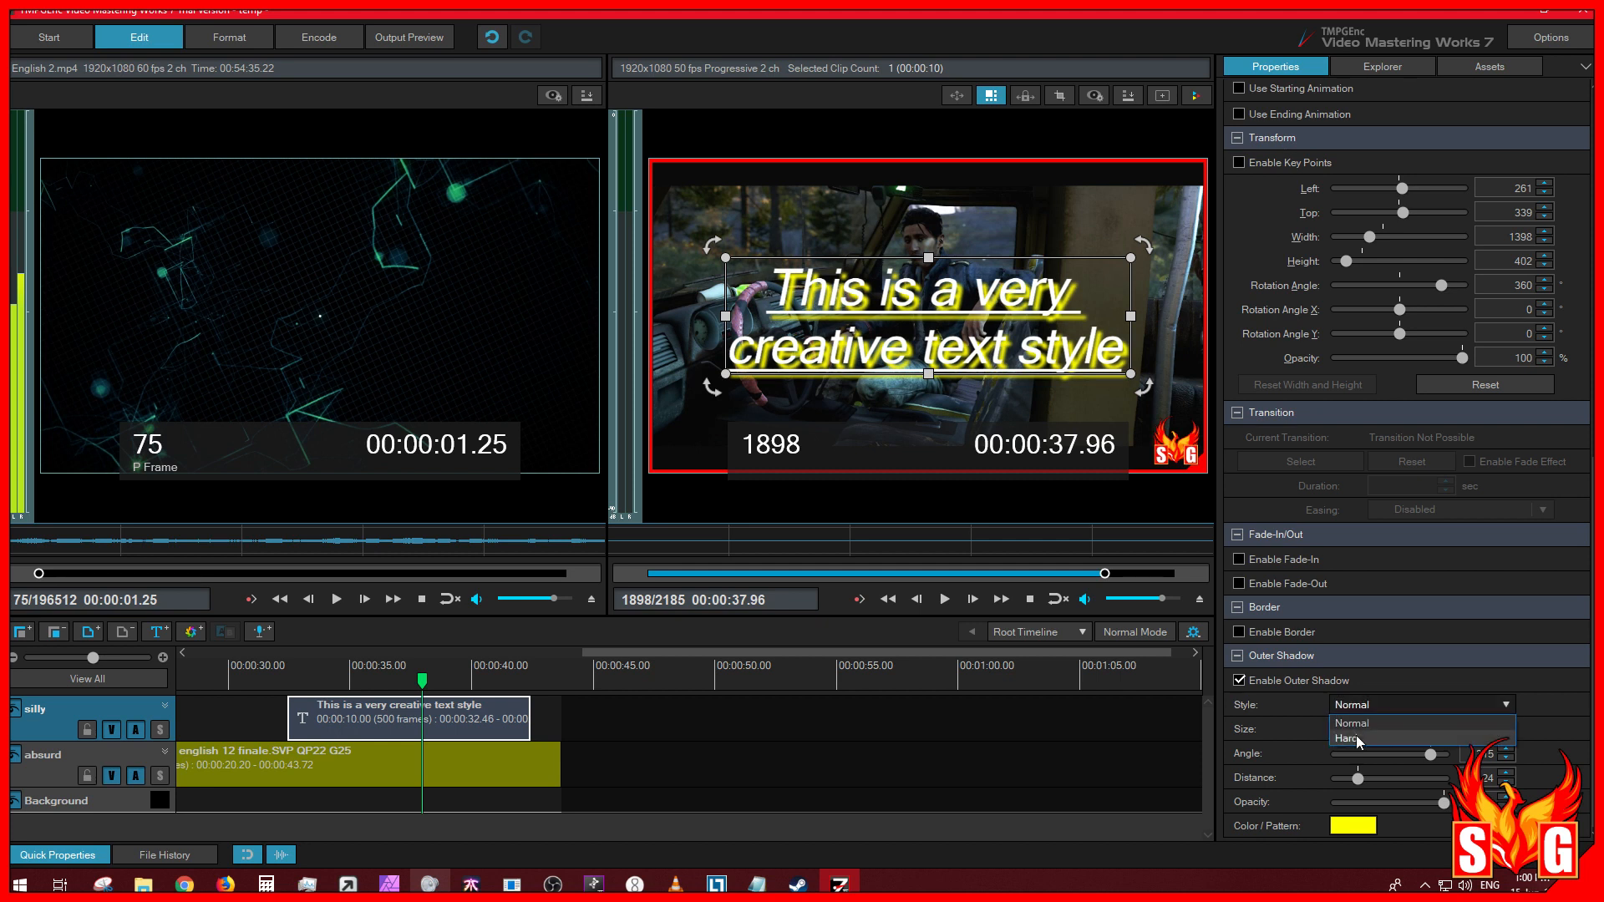
left_click(1356, 738)
left_click_drag(1342, 734, 1382, 736)
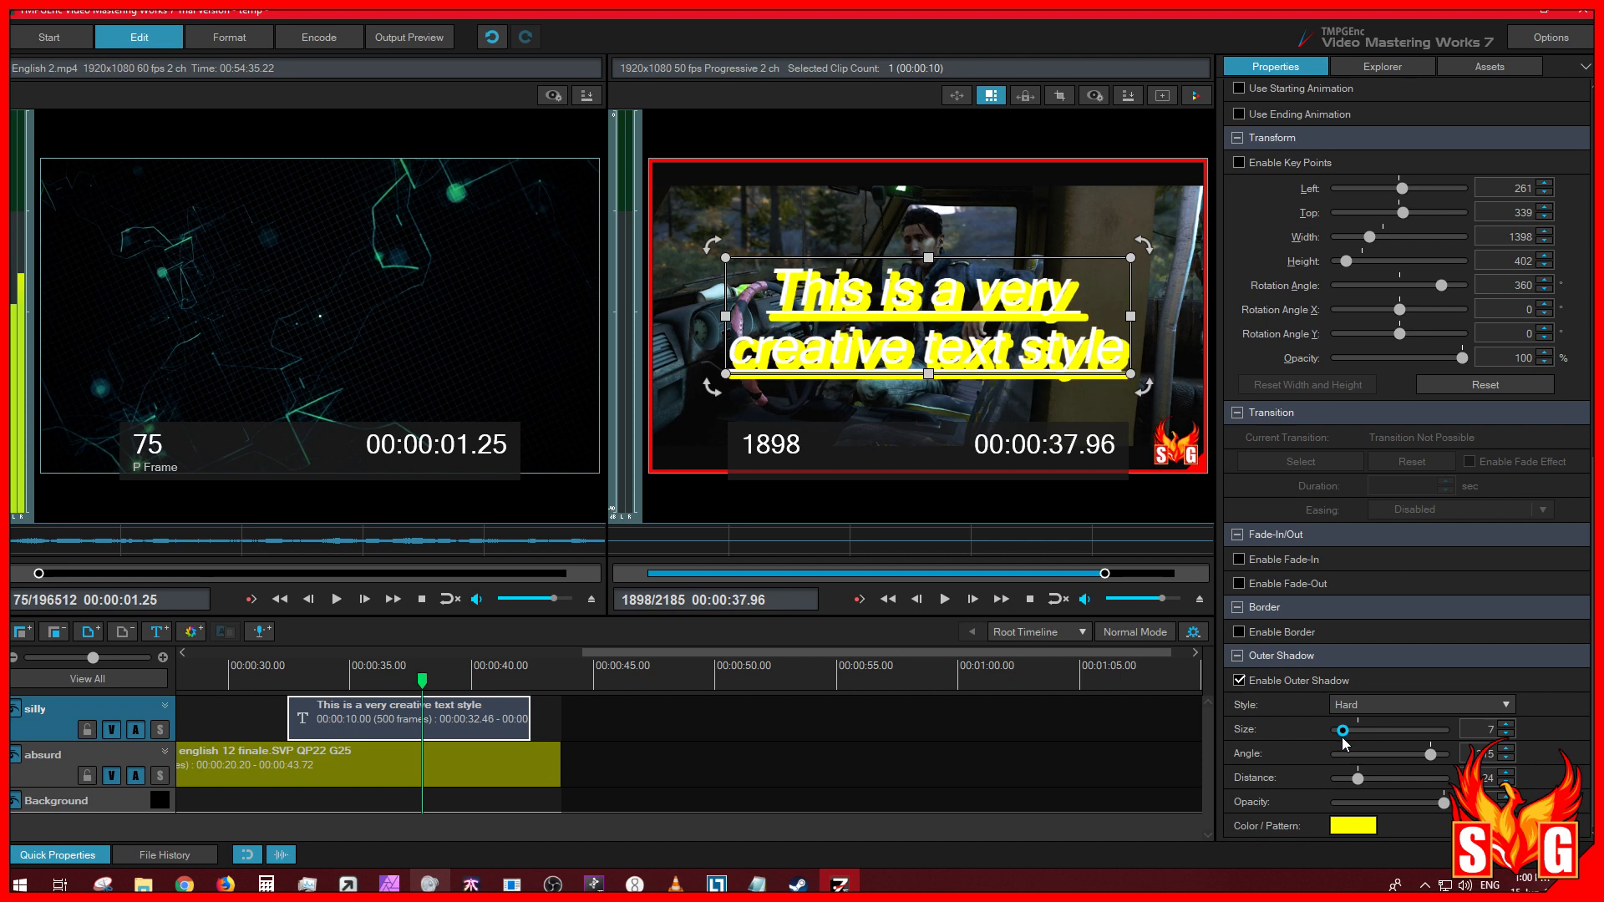
left_click(1361, 710)
left_click(1359, 724)
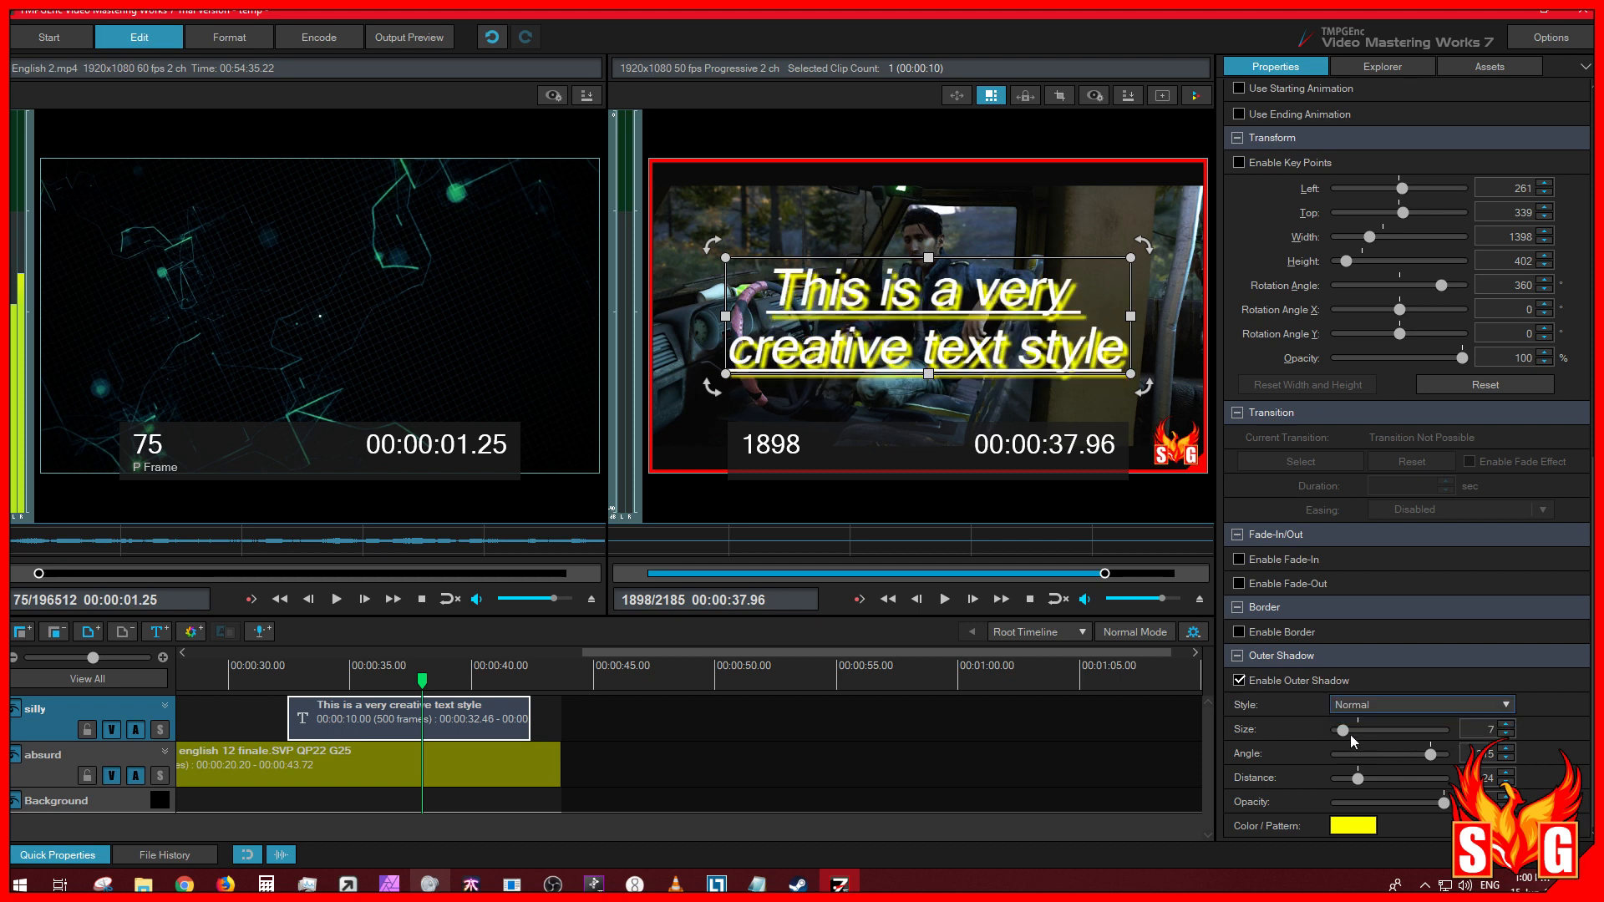
left_click(1346, 734)
Step: Adjust the outer shadow's angle slightly and set its distance to 14
left_click_drag(1430, 757, 1336, 779)
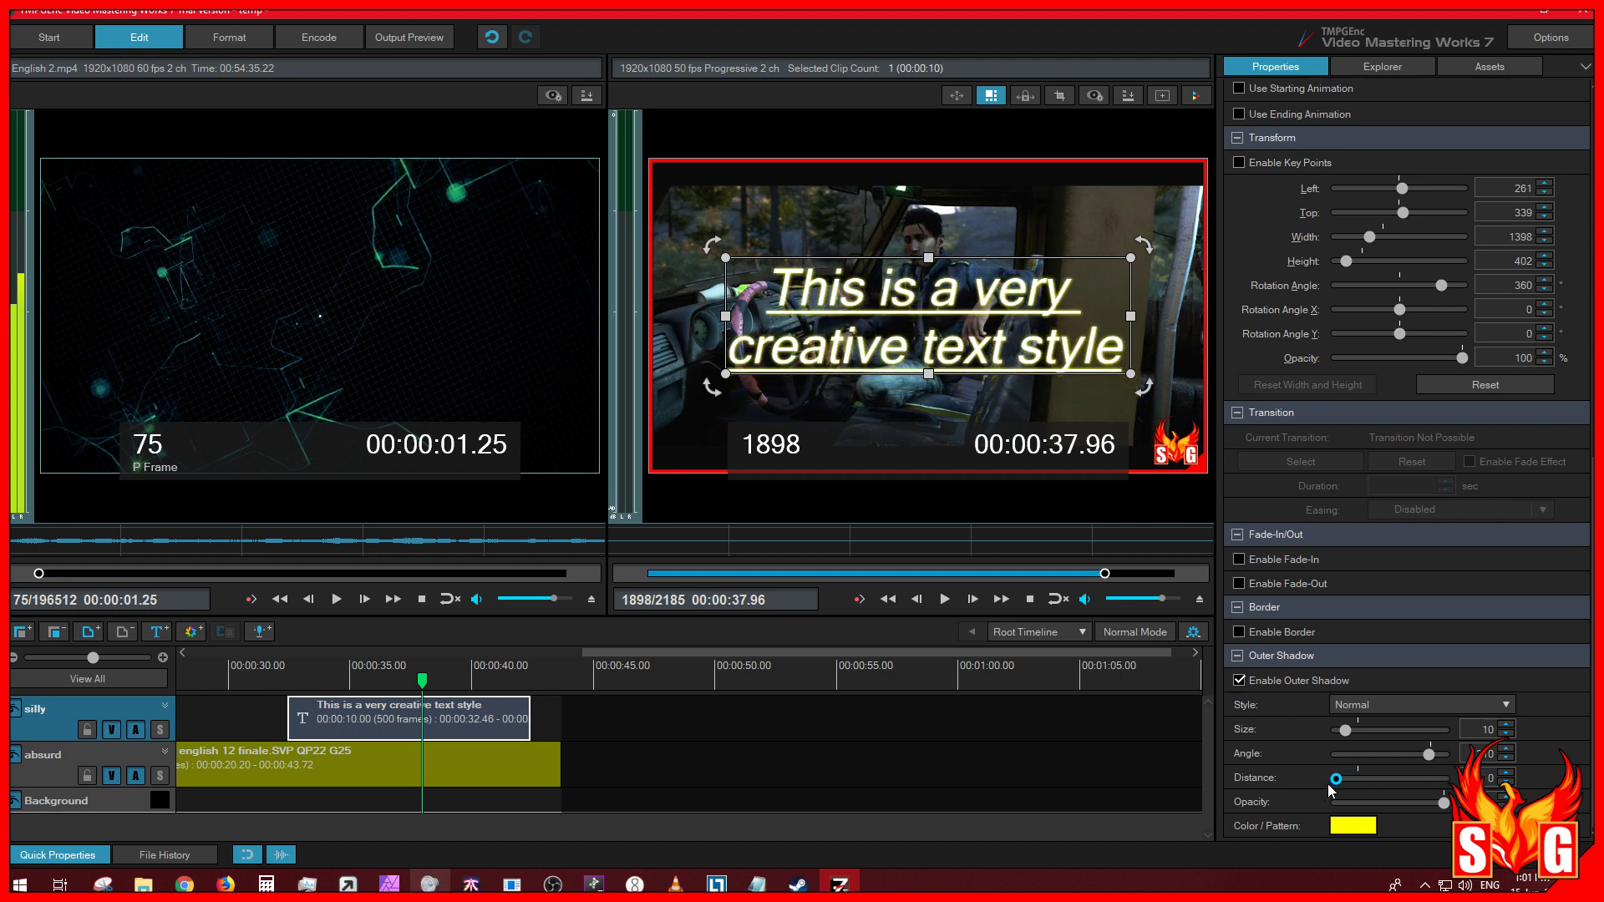
mouse_move(1336, 780)
left_mouse_down()
mouse_move(1444, 780)
mouse_move(1355, 779)
mouse_move(1423, 803)
mouse_move(1340, 807)
left_mouse_up()
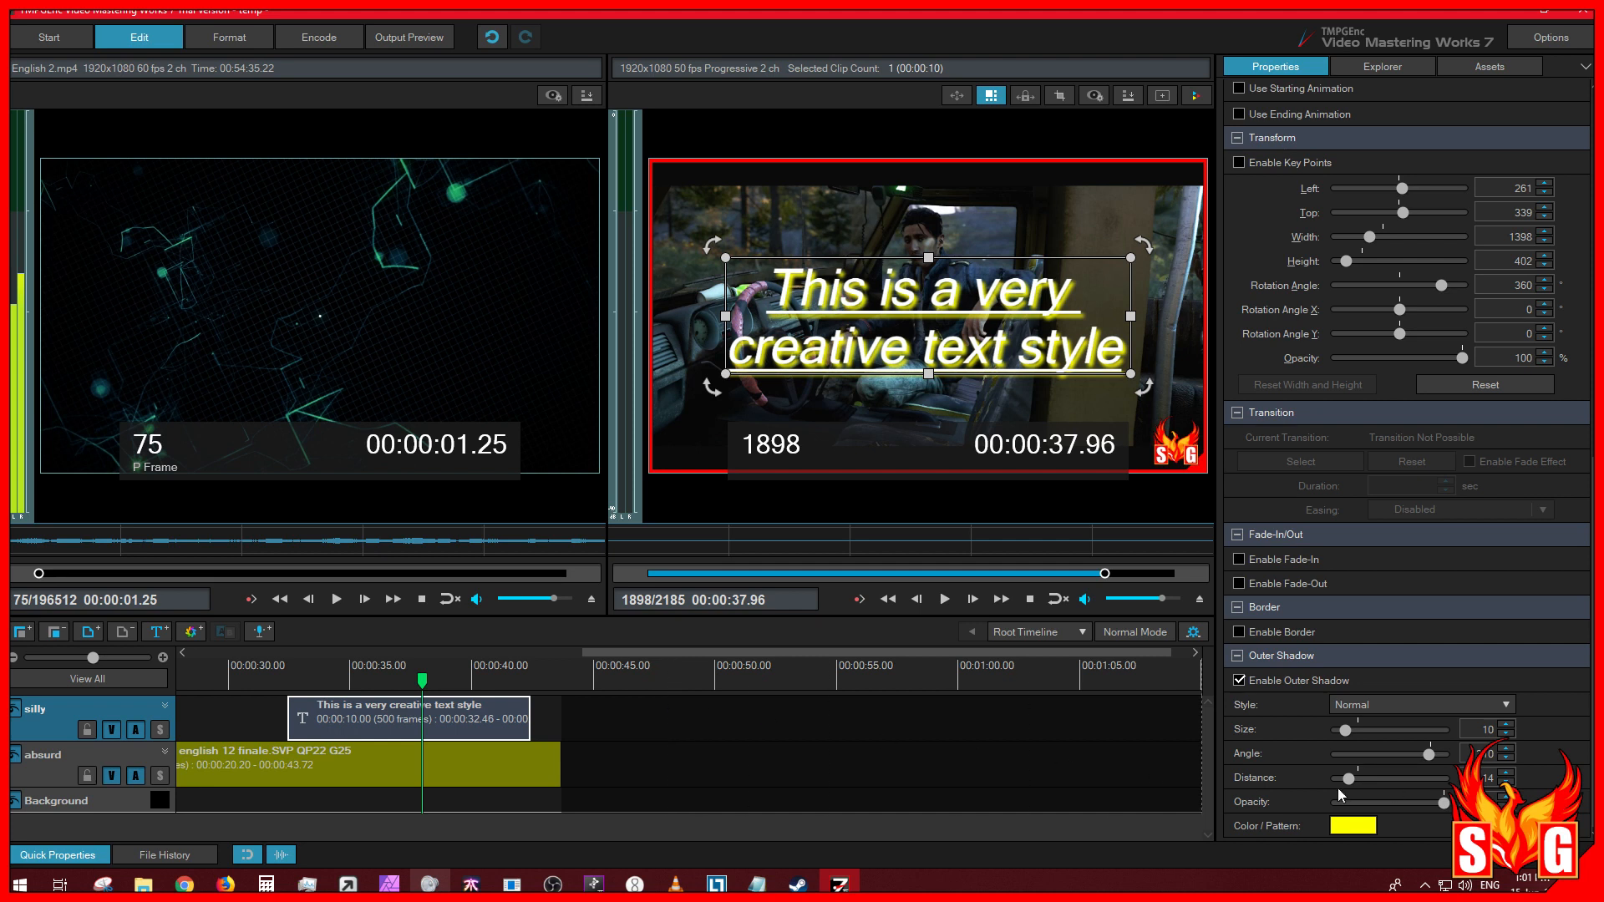
Step: Examine the filters that can be added to the timeline and the Voice Narration Recorder's options
left_click(193, 633)
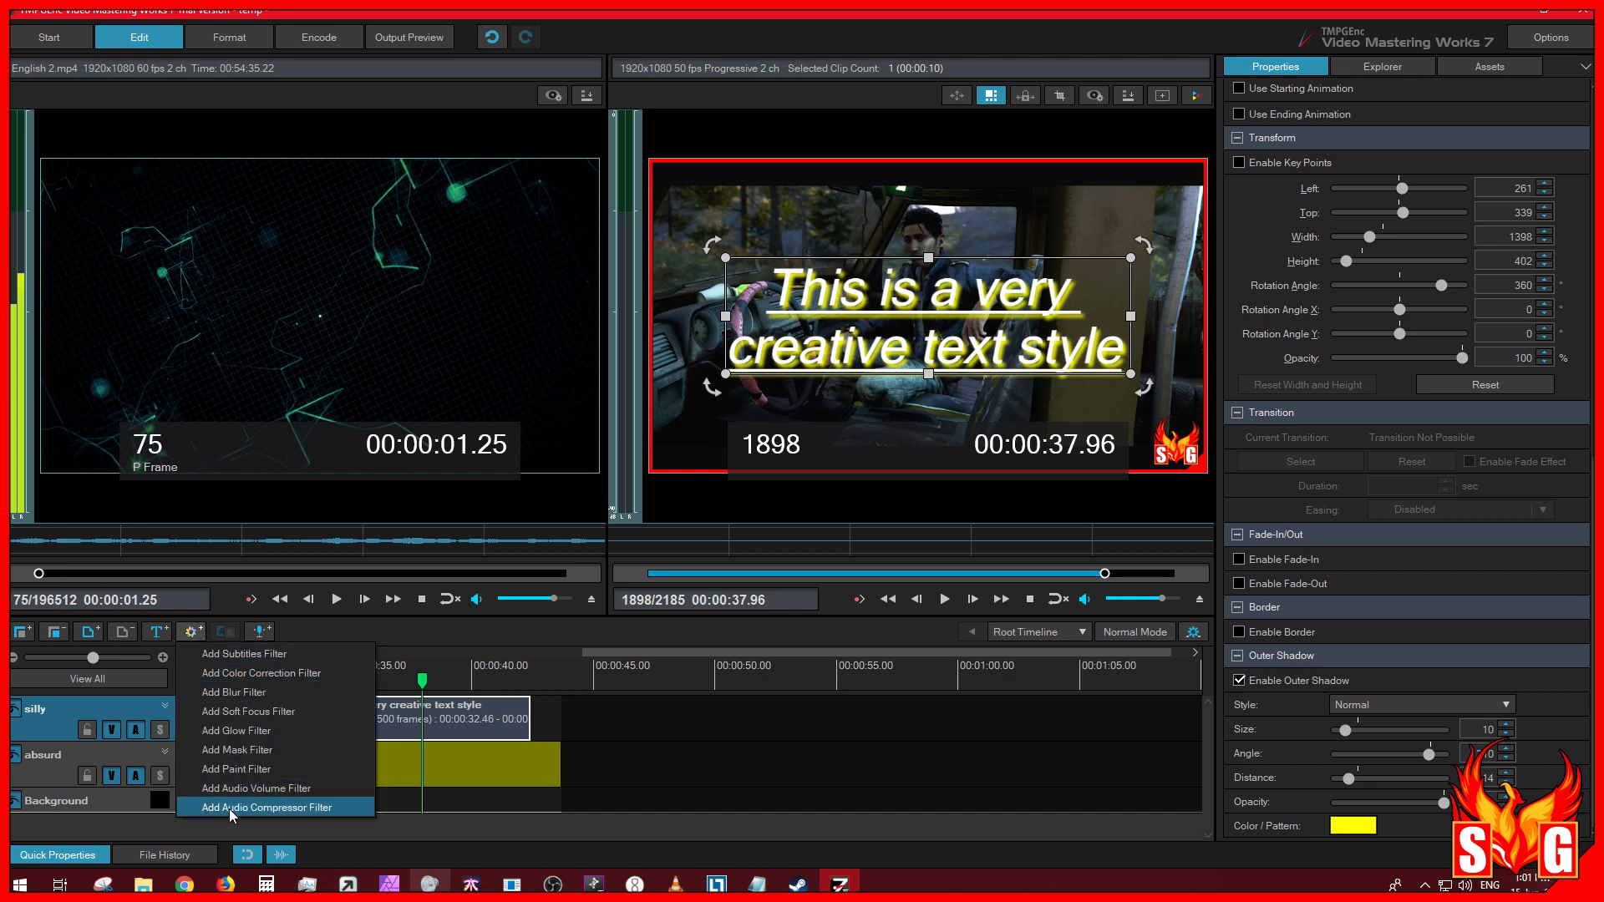
left_click(191, 634)
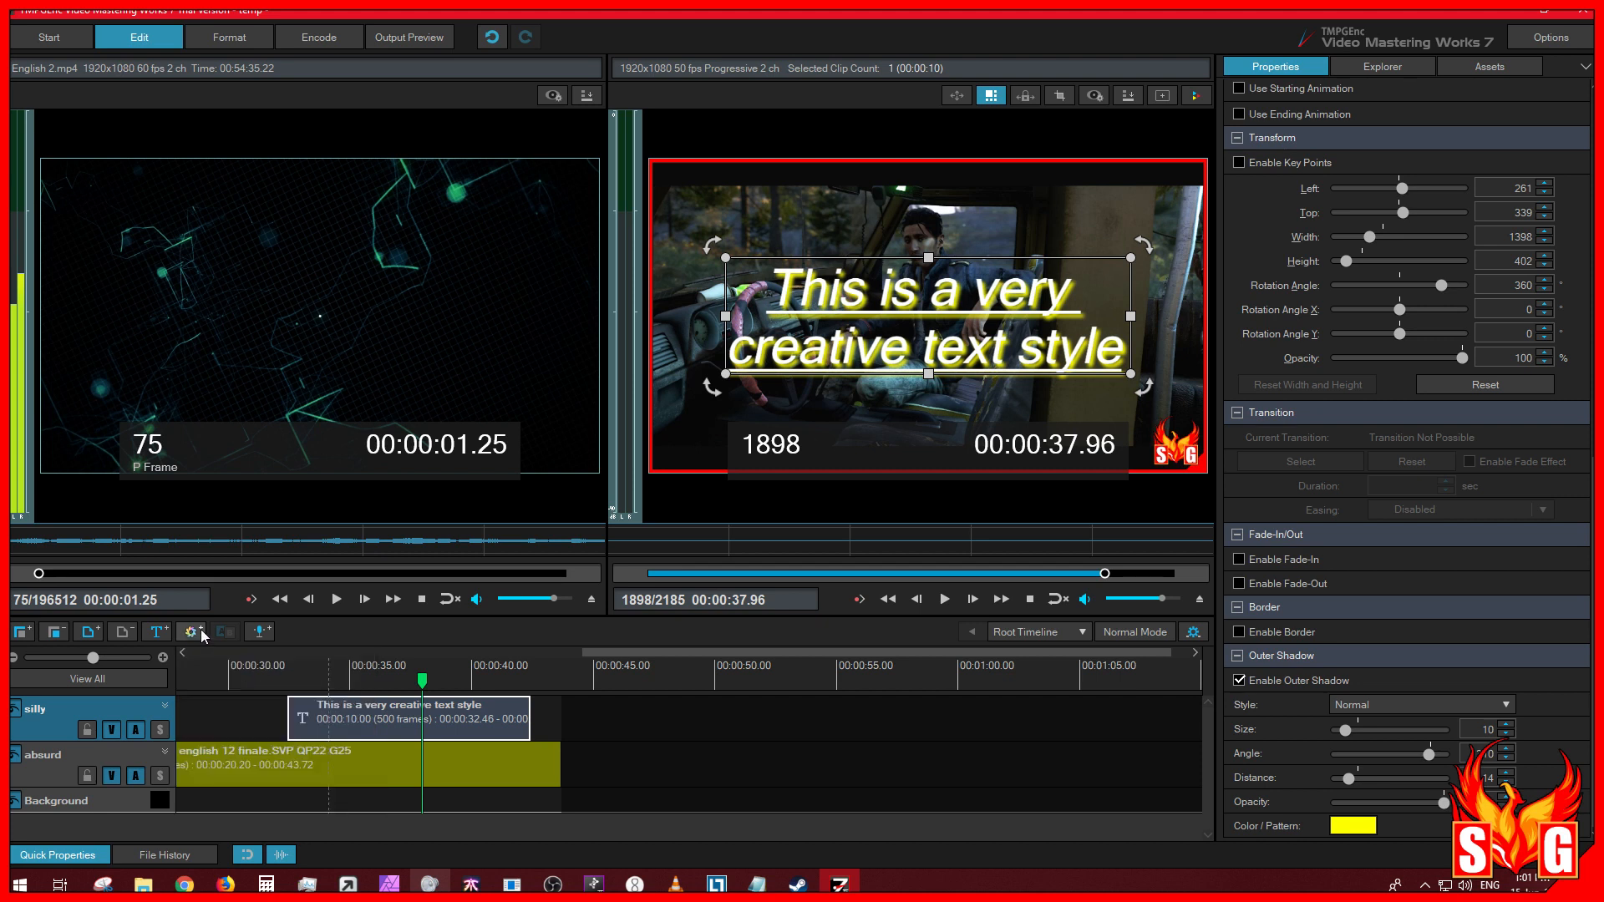
left_click(263, 635)
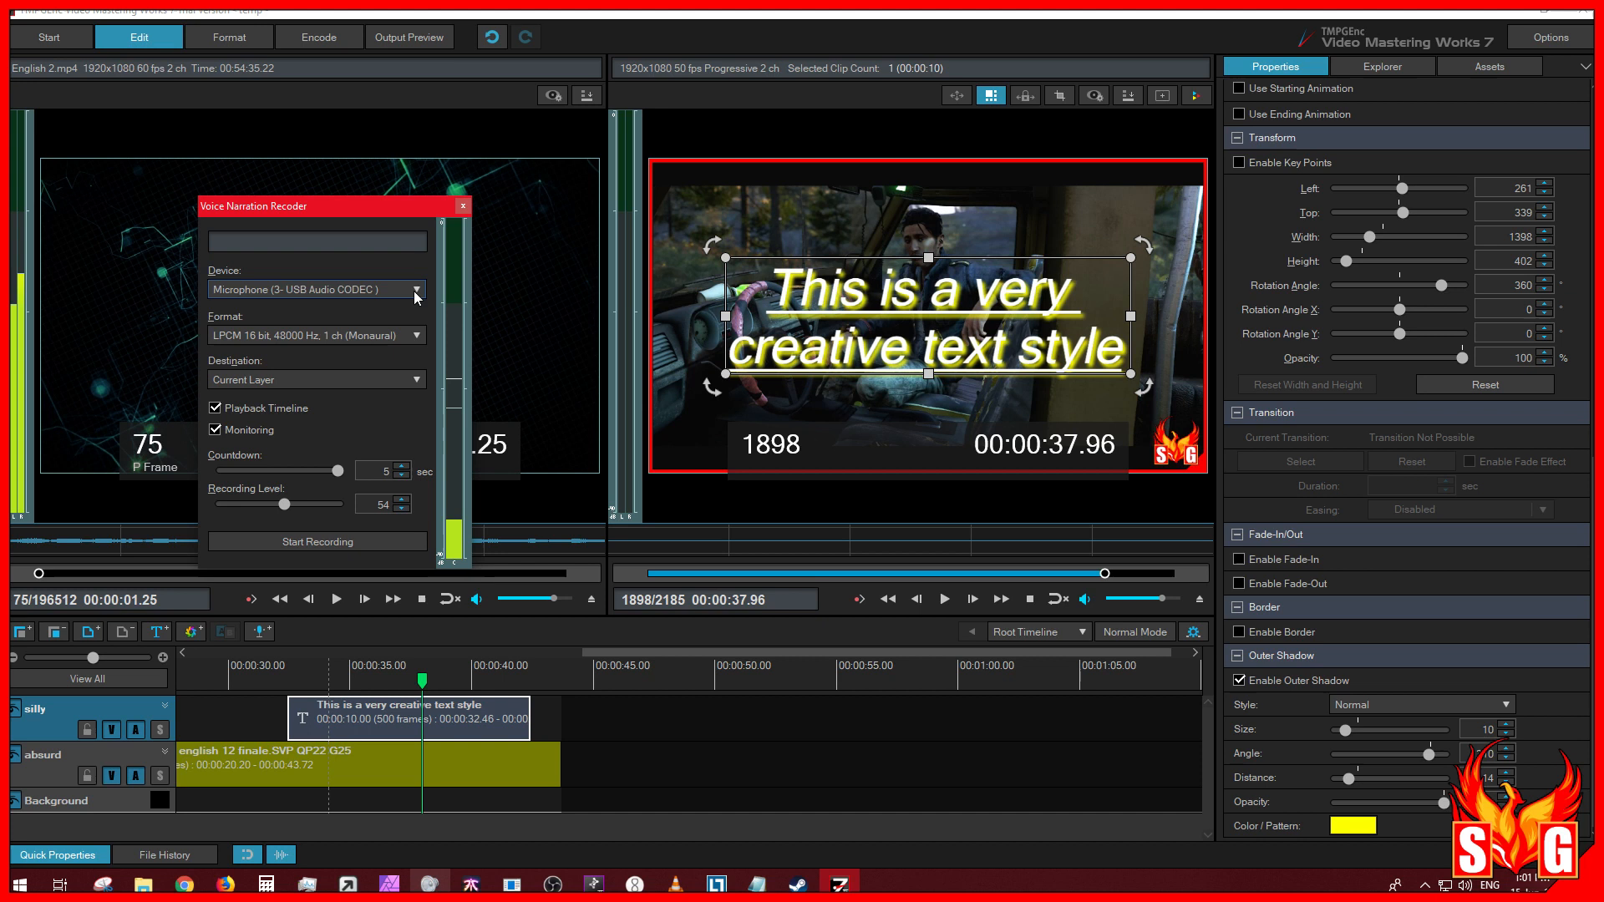
left_click(462, 205)
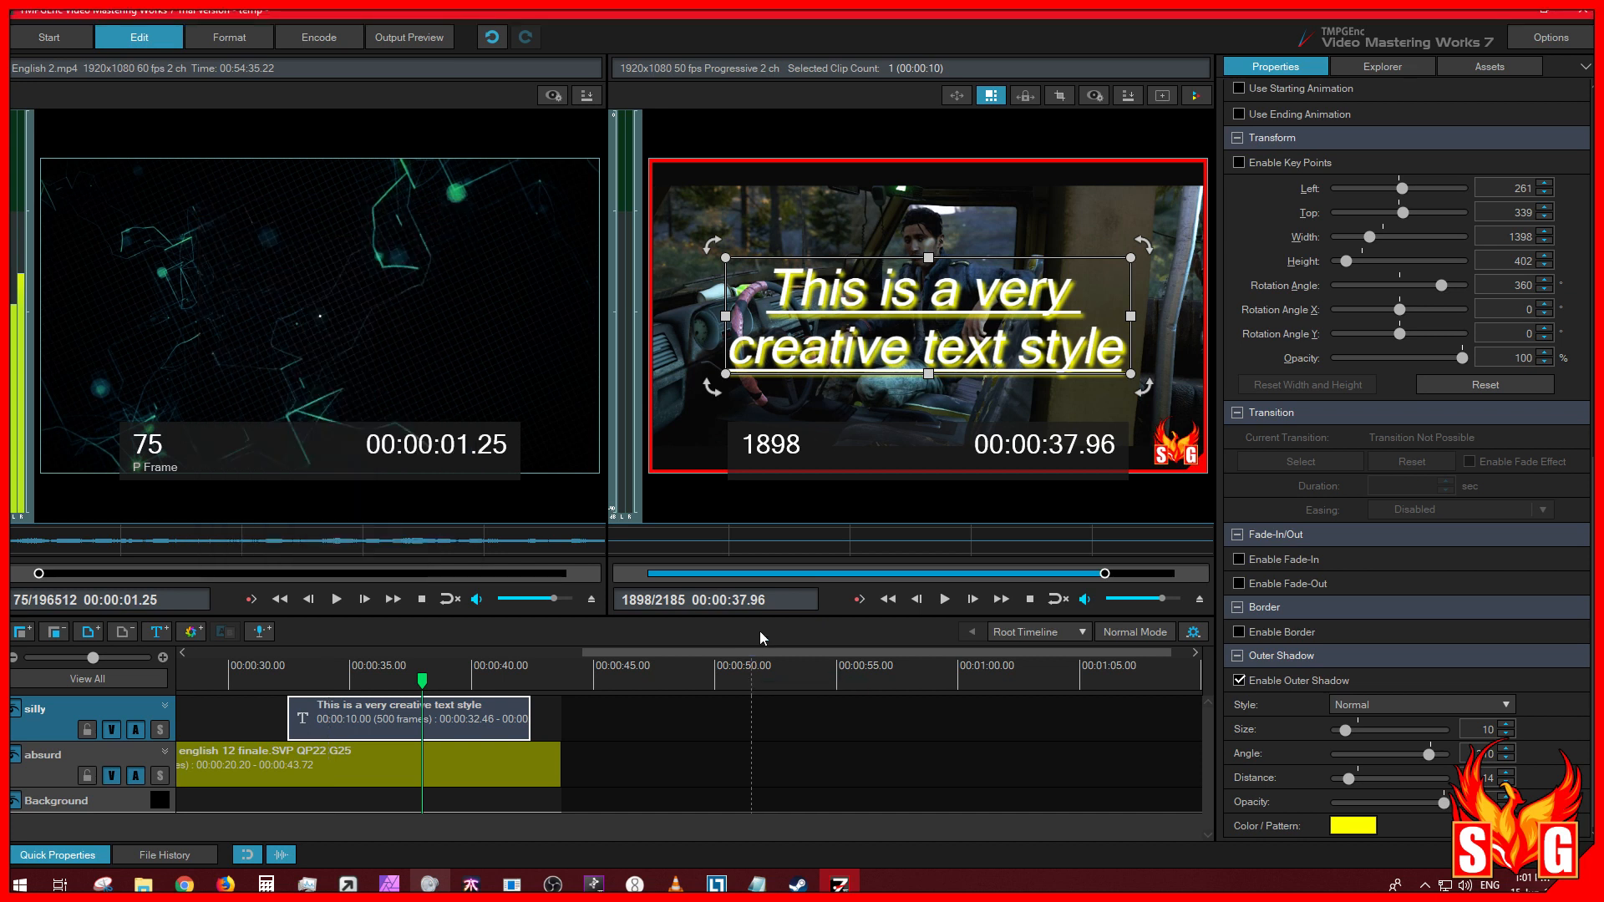